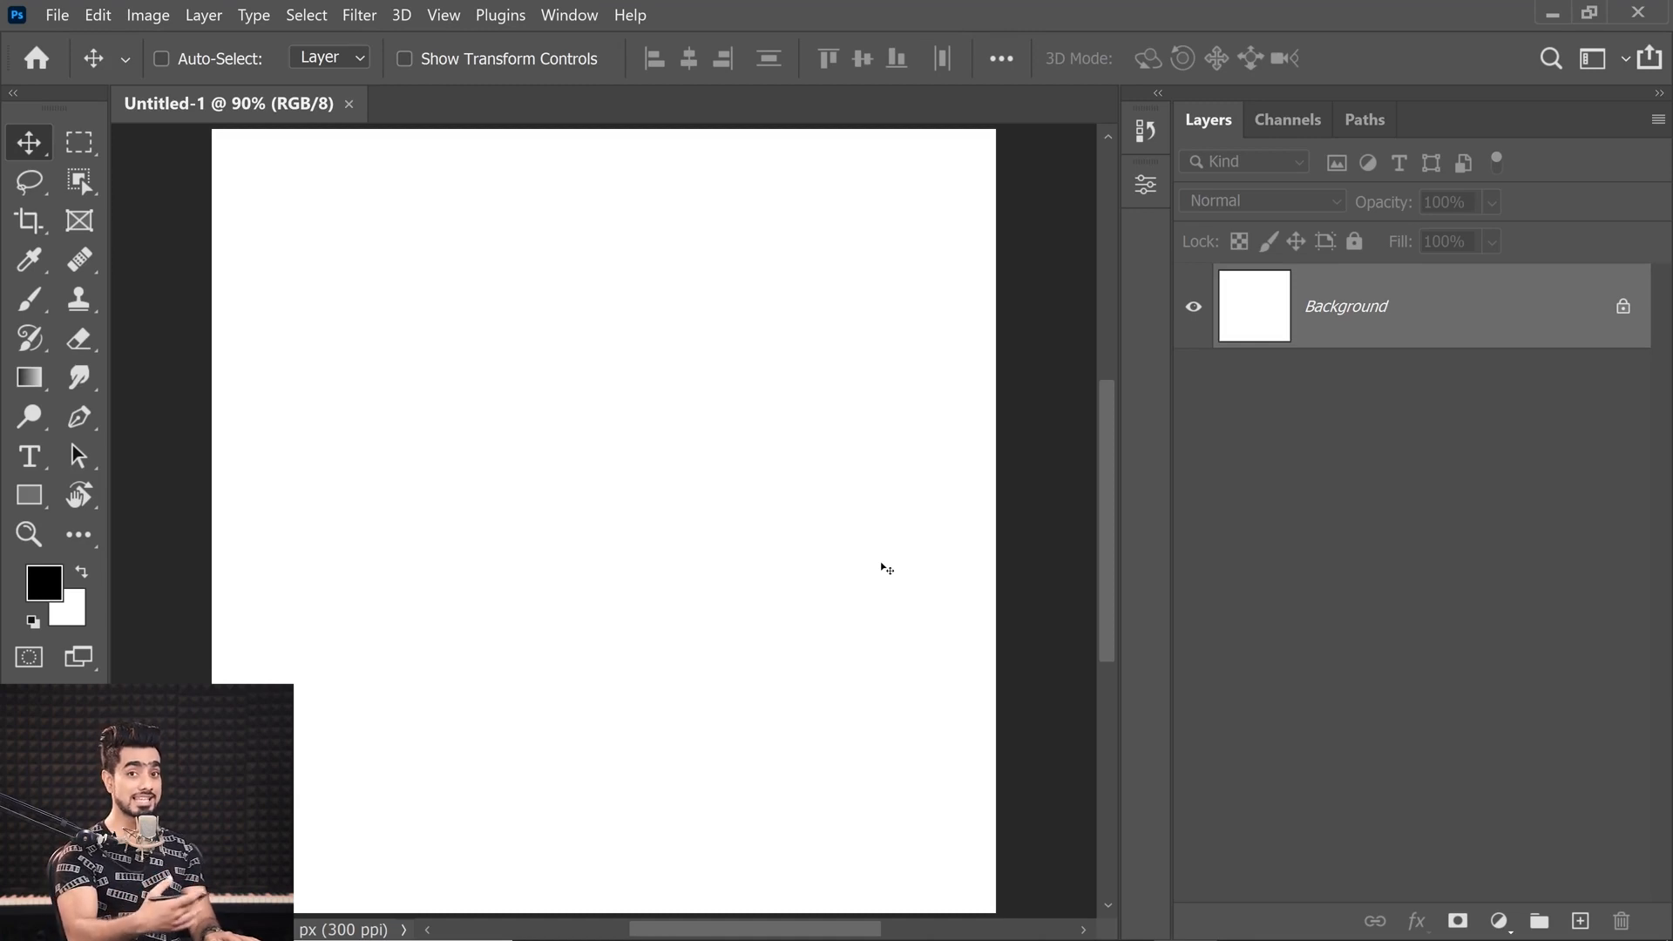
Draw a horizontal black-to-white linear gradient across the Background layer, from its left edge to near its right edge
left_click(29, 377)
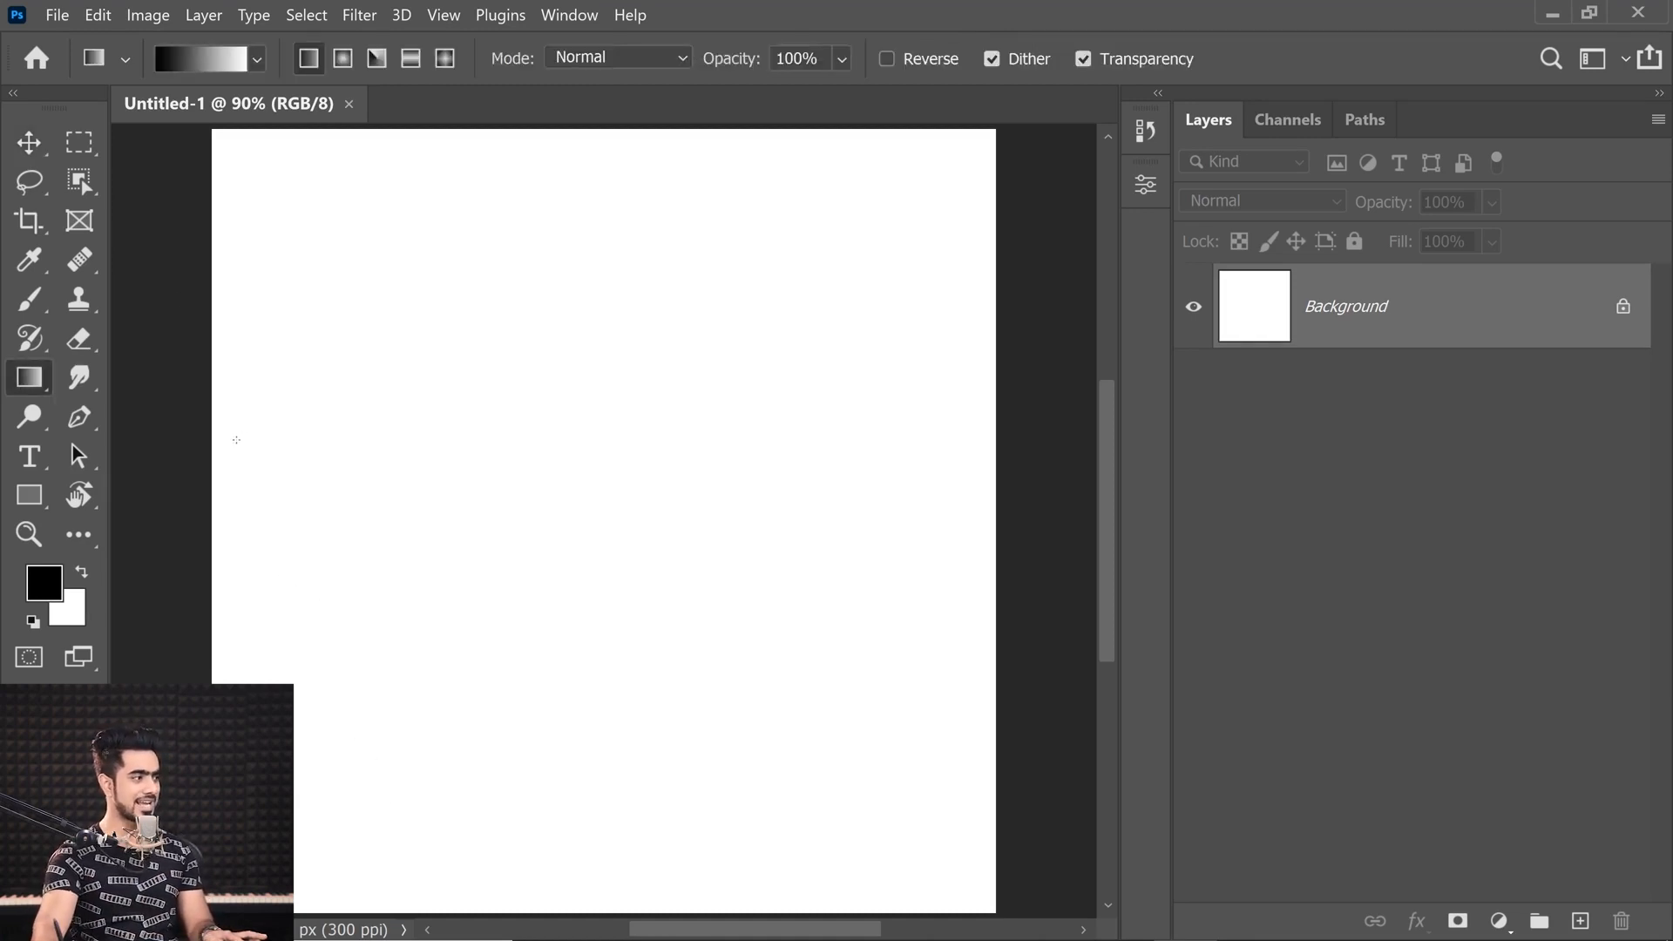
left_click_drag(221, 467, 957, 510)
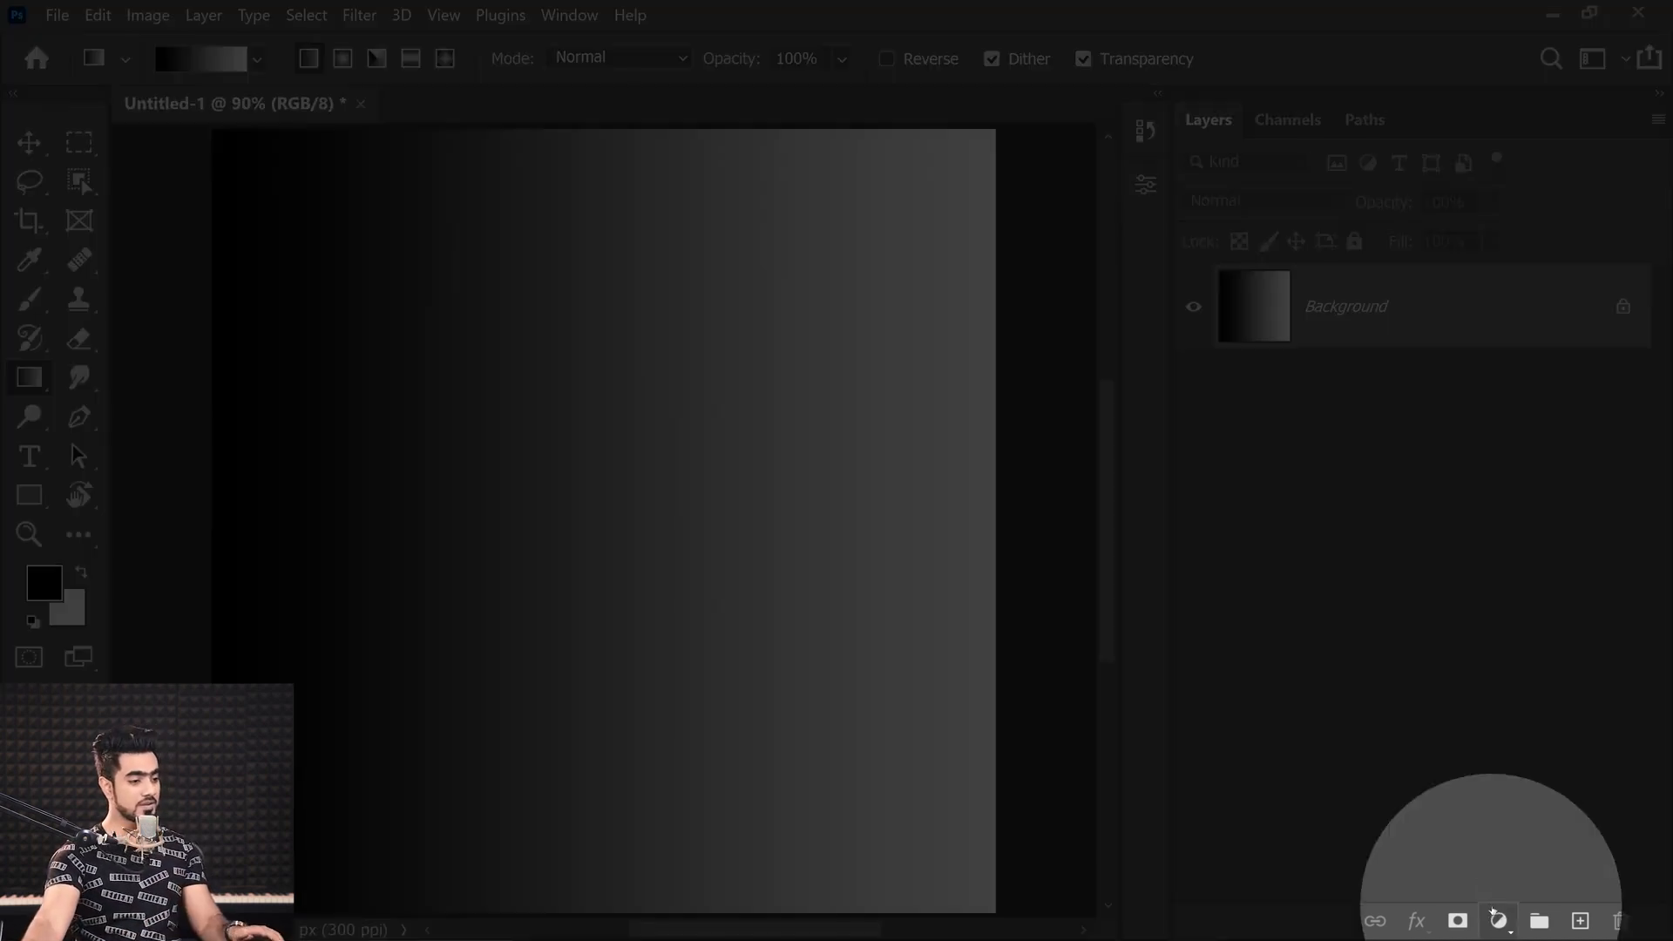
Add a Gradient Map adjustment layer above the black-to-white Background layer
left_click(1495, 917)
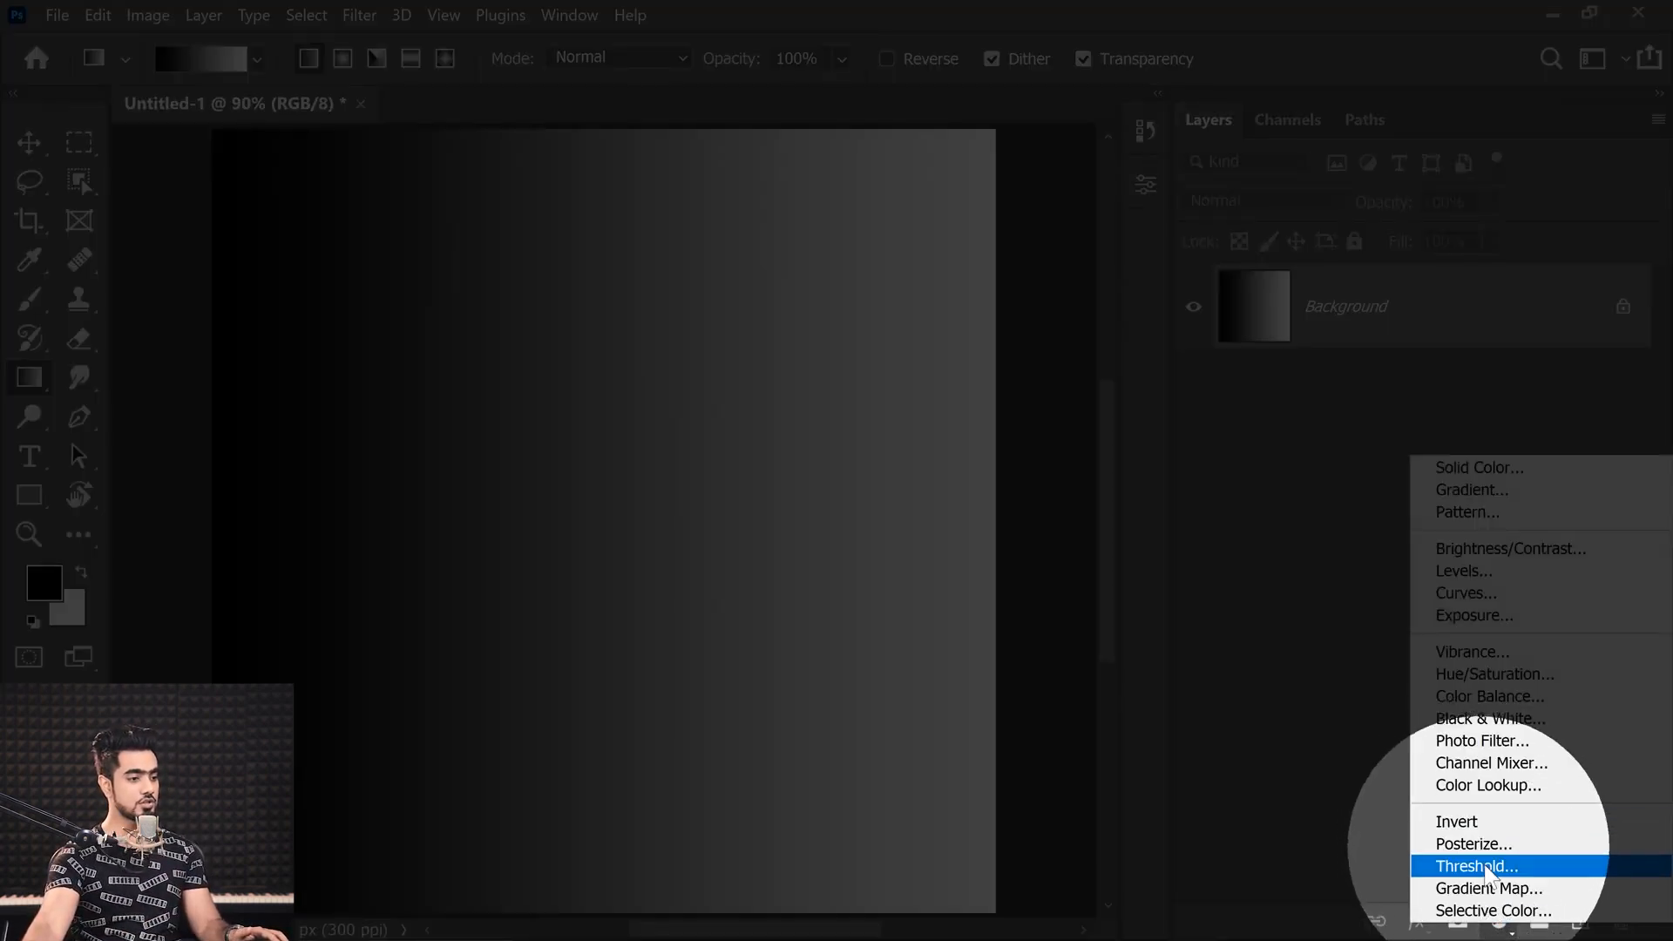
left_click(1488, 886)
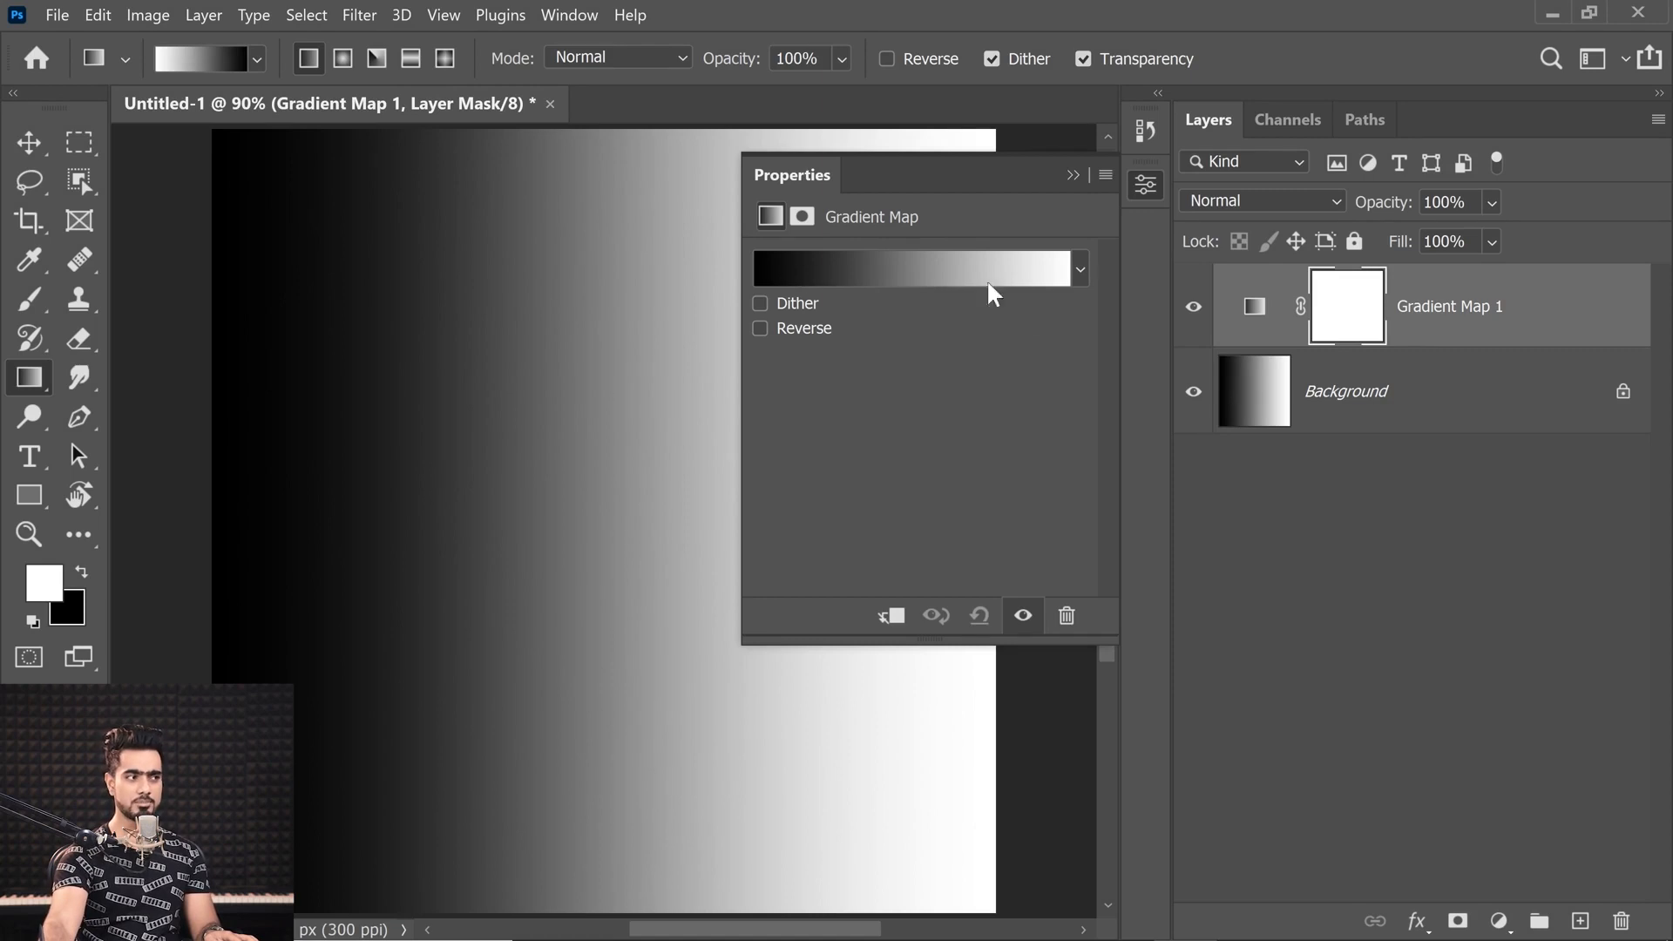
scroll(577, 384, "down", 2)
left_click_drag(587, 378, 511, 400)
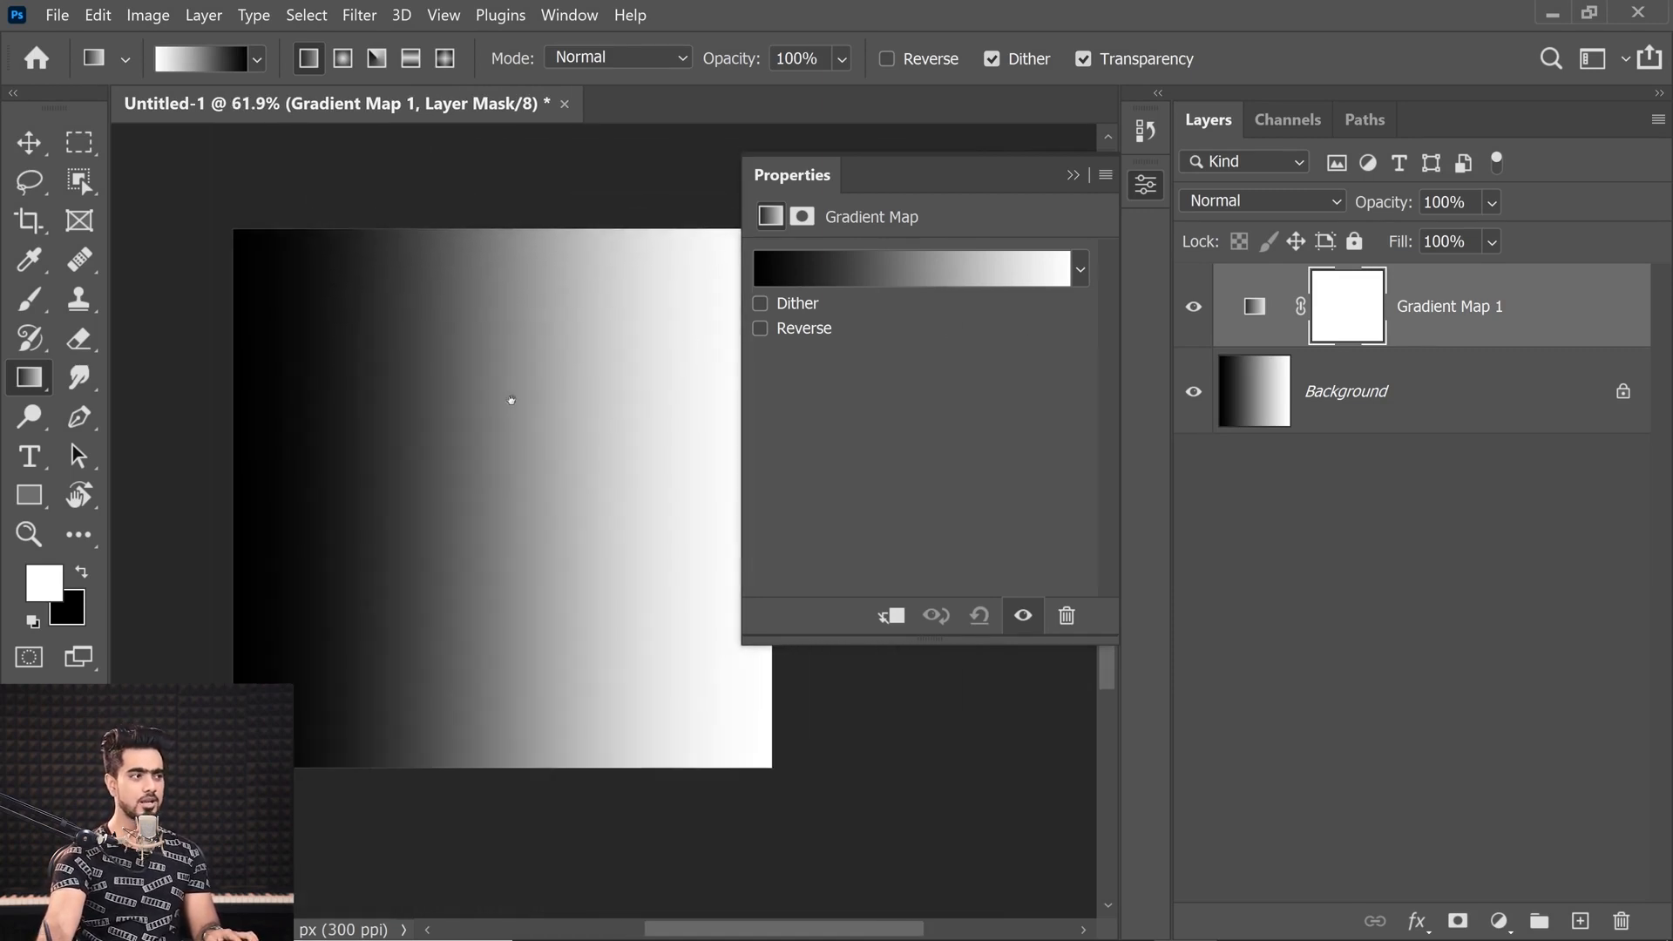
Apply the "Red, Green" preset to the gradient map and place the Gradient Editor closer to the canvas
left_click(902, 268)
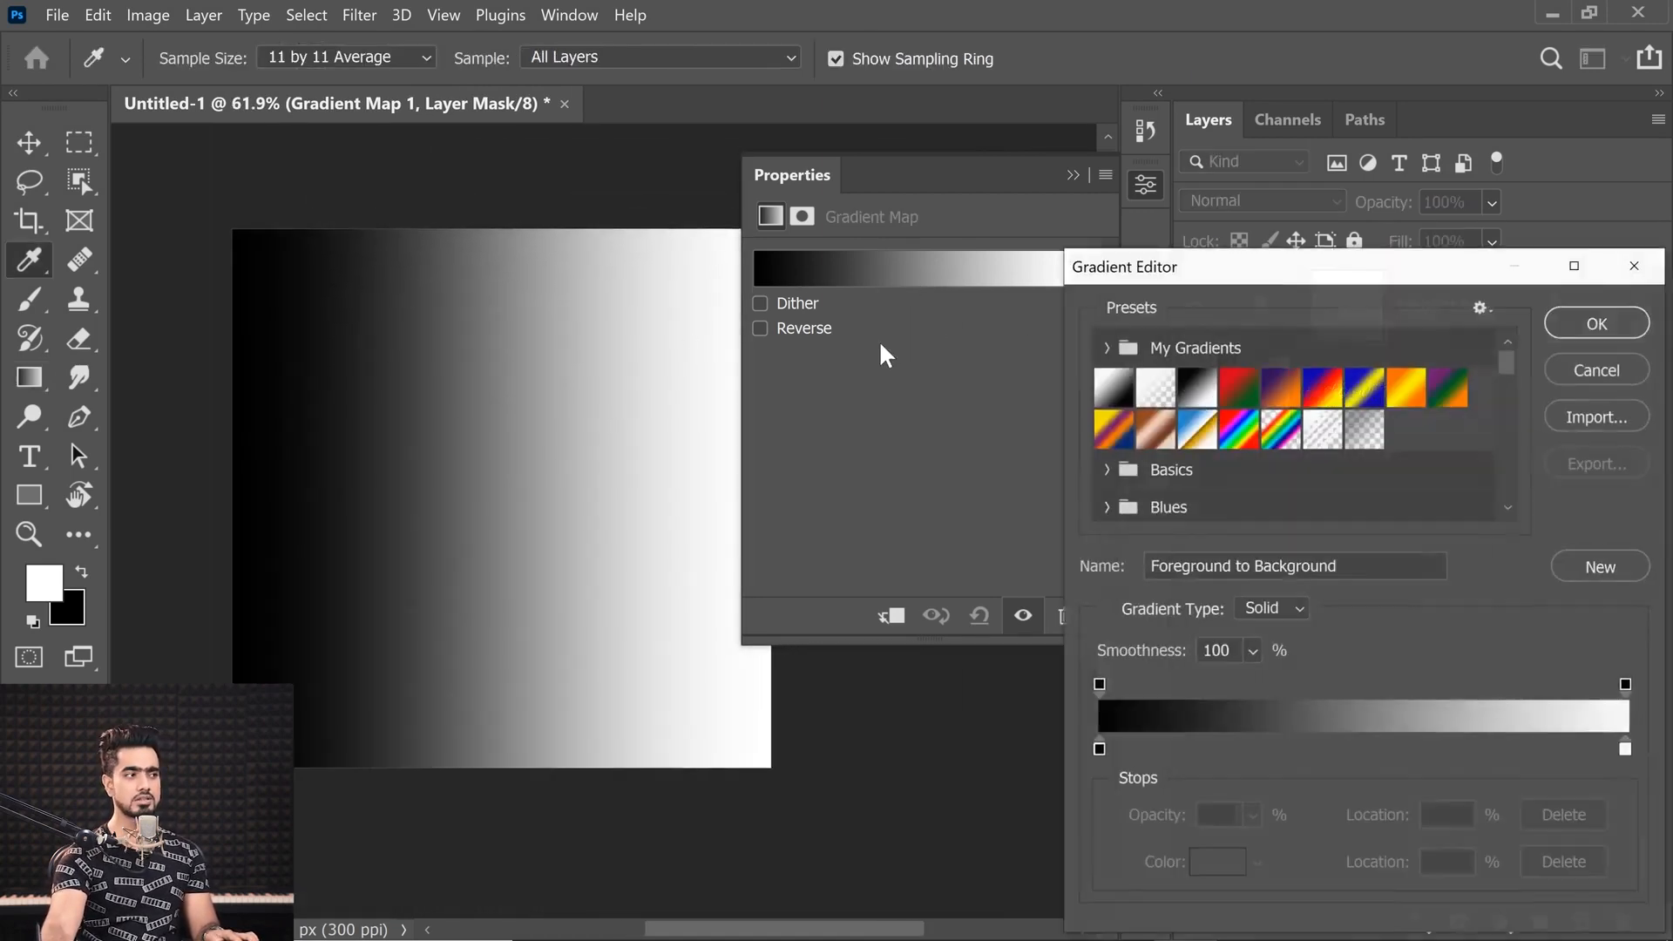
left_click(1236, 393)
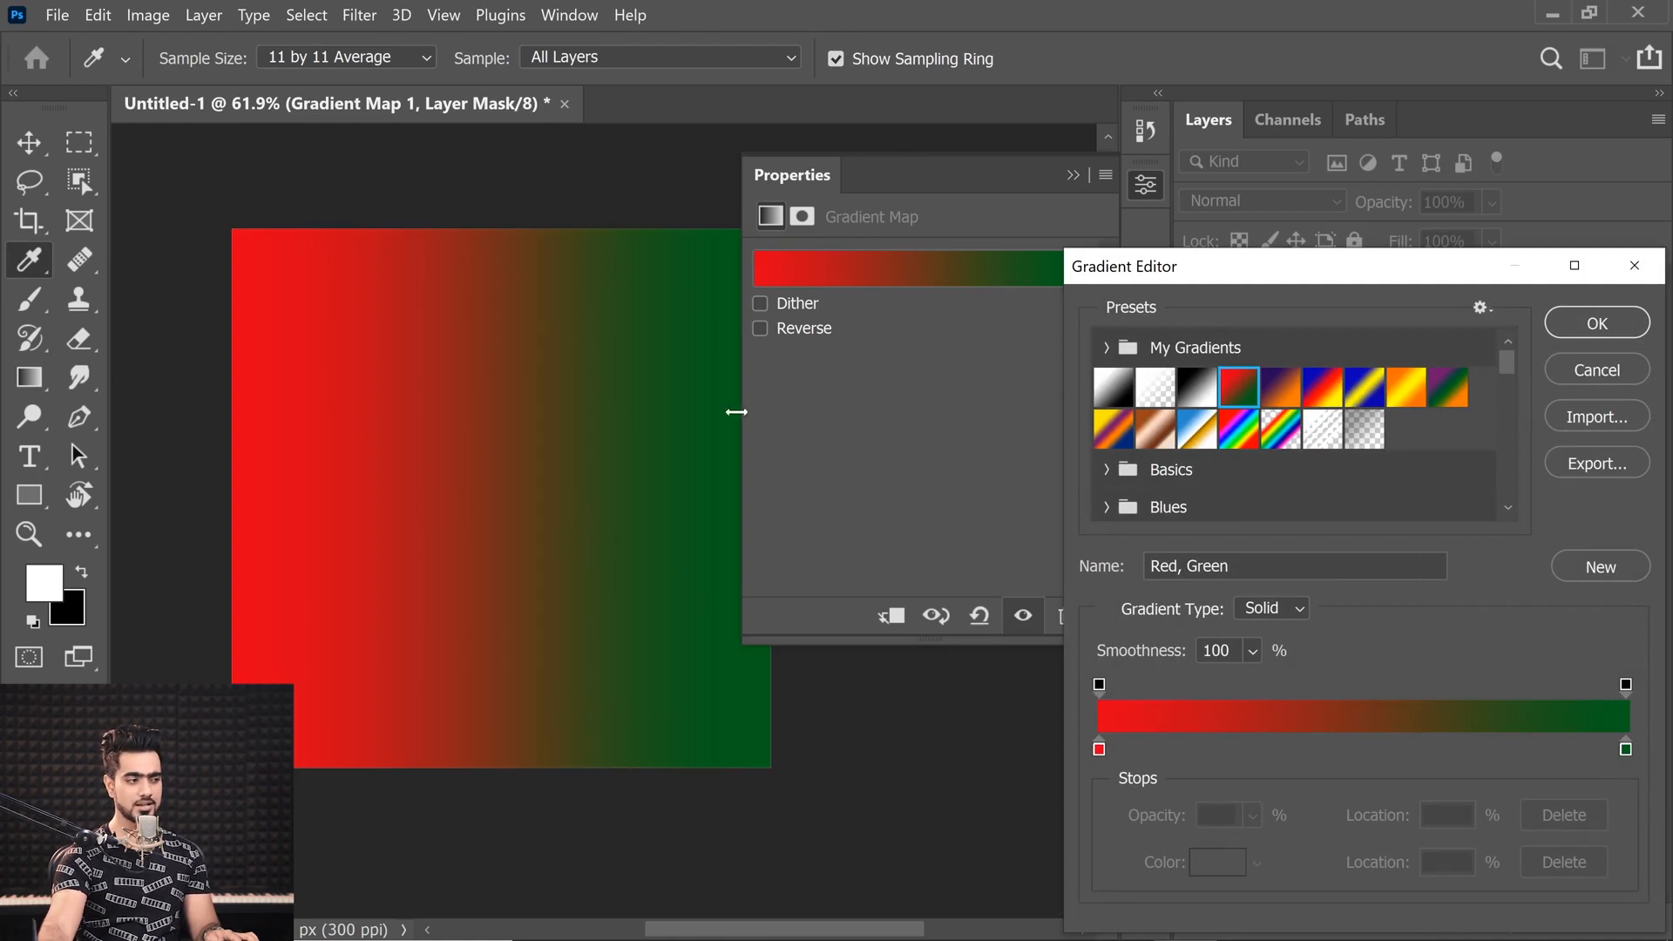
left_click_drag(554, 448, 462, 491)
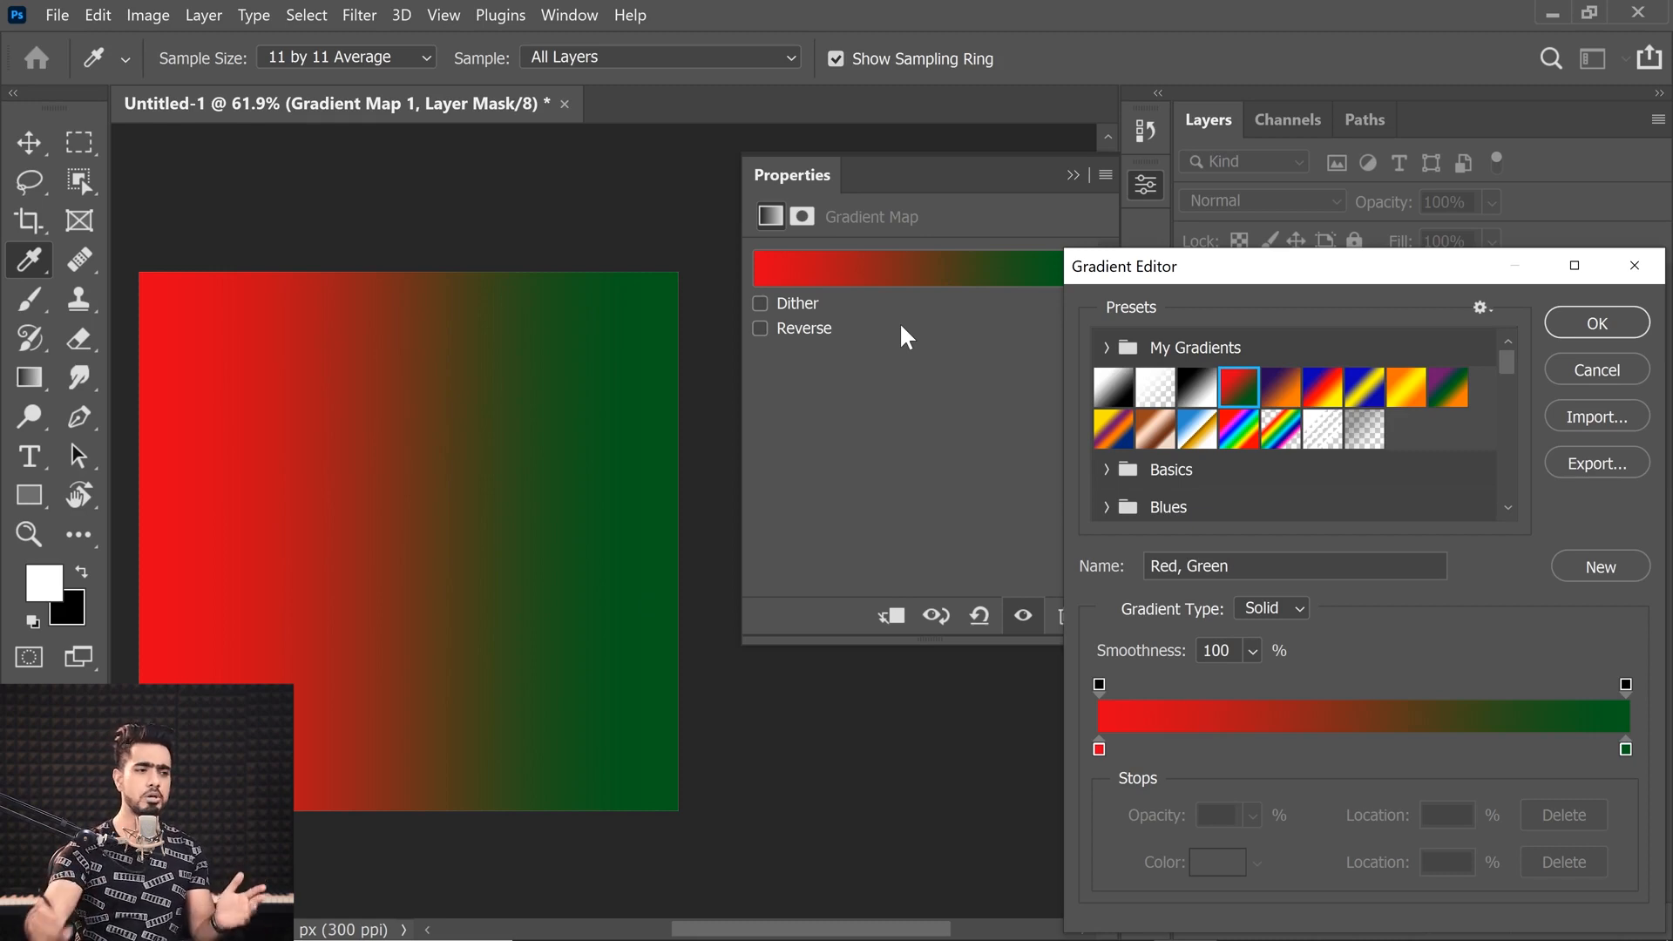
left_click_drag(1352, 275, 1091, 198)
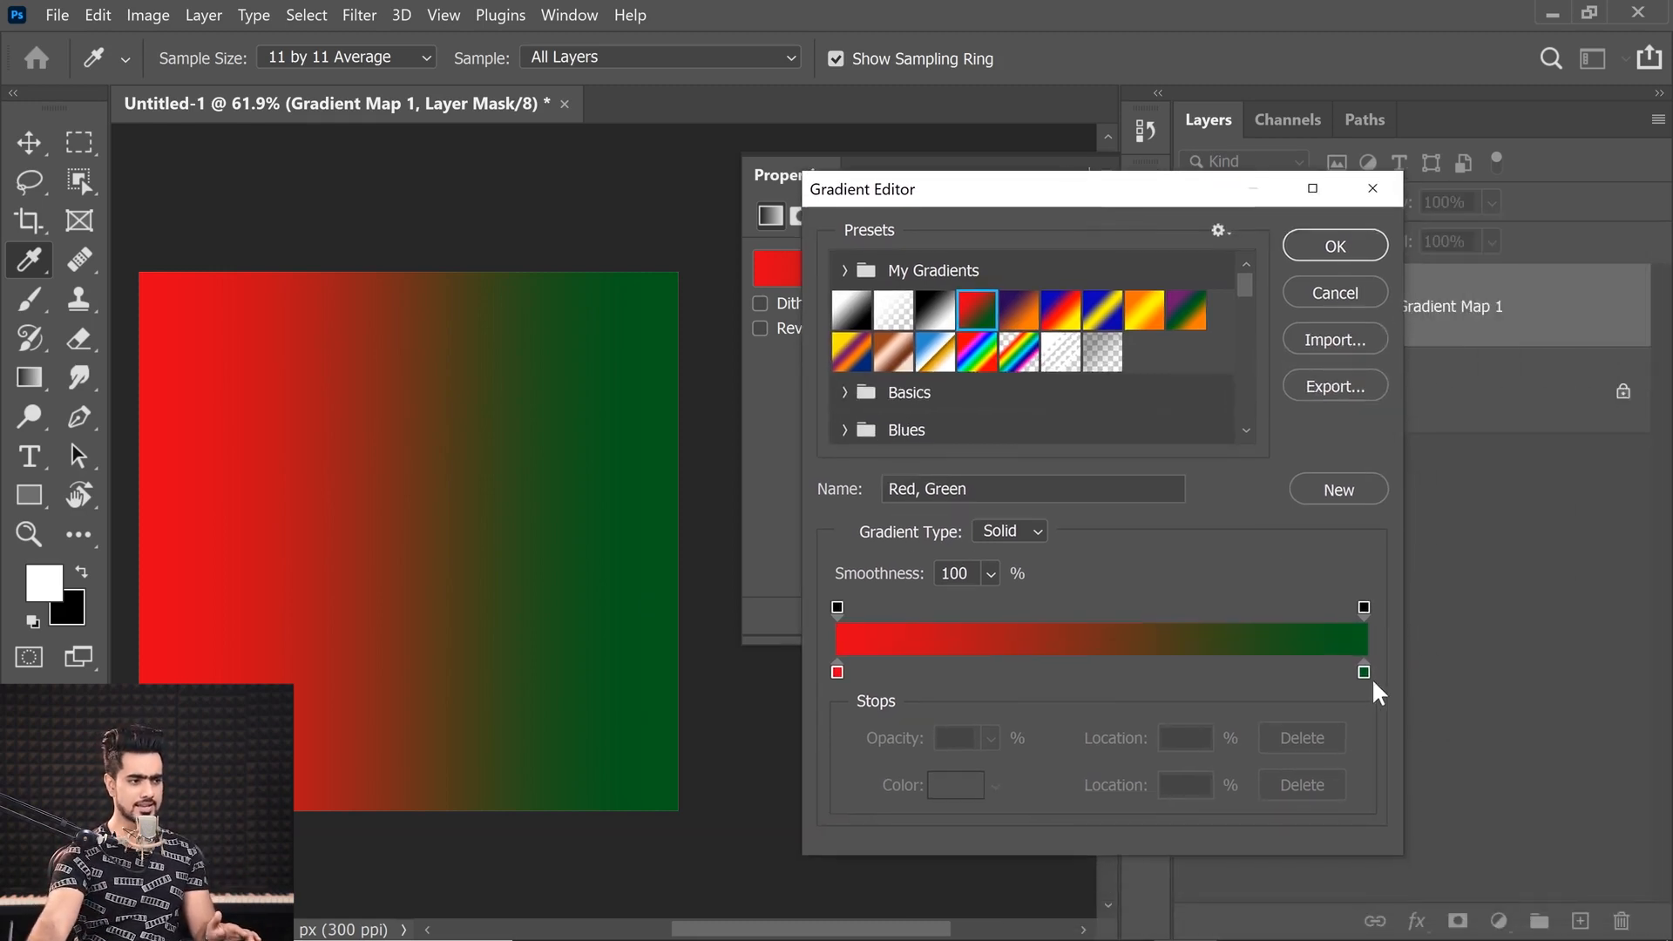
Change the color of the gradient's green highlight stop at 100% to cyan, 20f7ff
mouse_move(1365, 673)
left_mouse_down()
mouse_move(1275, 678)
mouse_move(1322, 672)
mouse_move(1317, 714)
mouse_move(1377, 666)
left_mouse_up()
left_click(1337, 673)
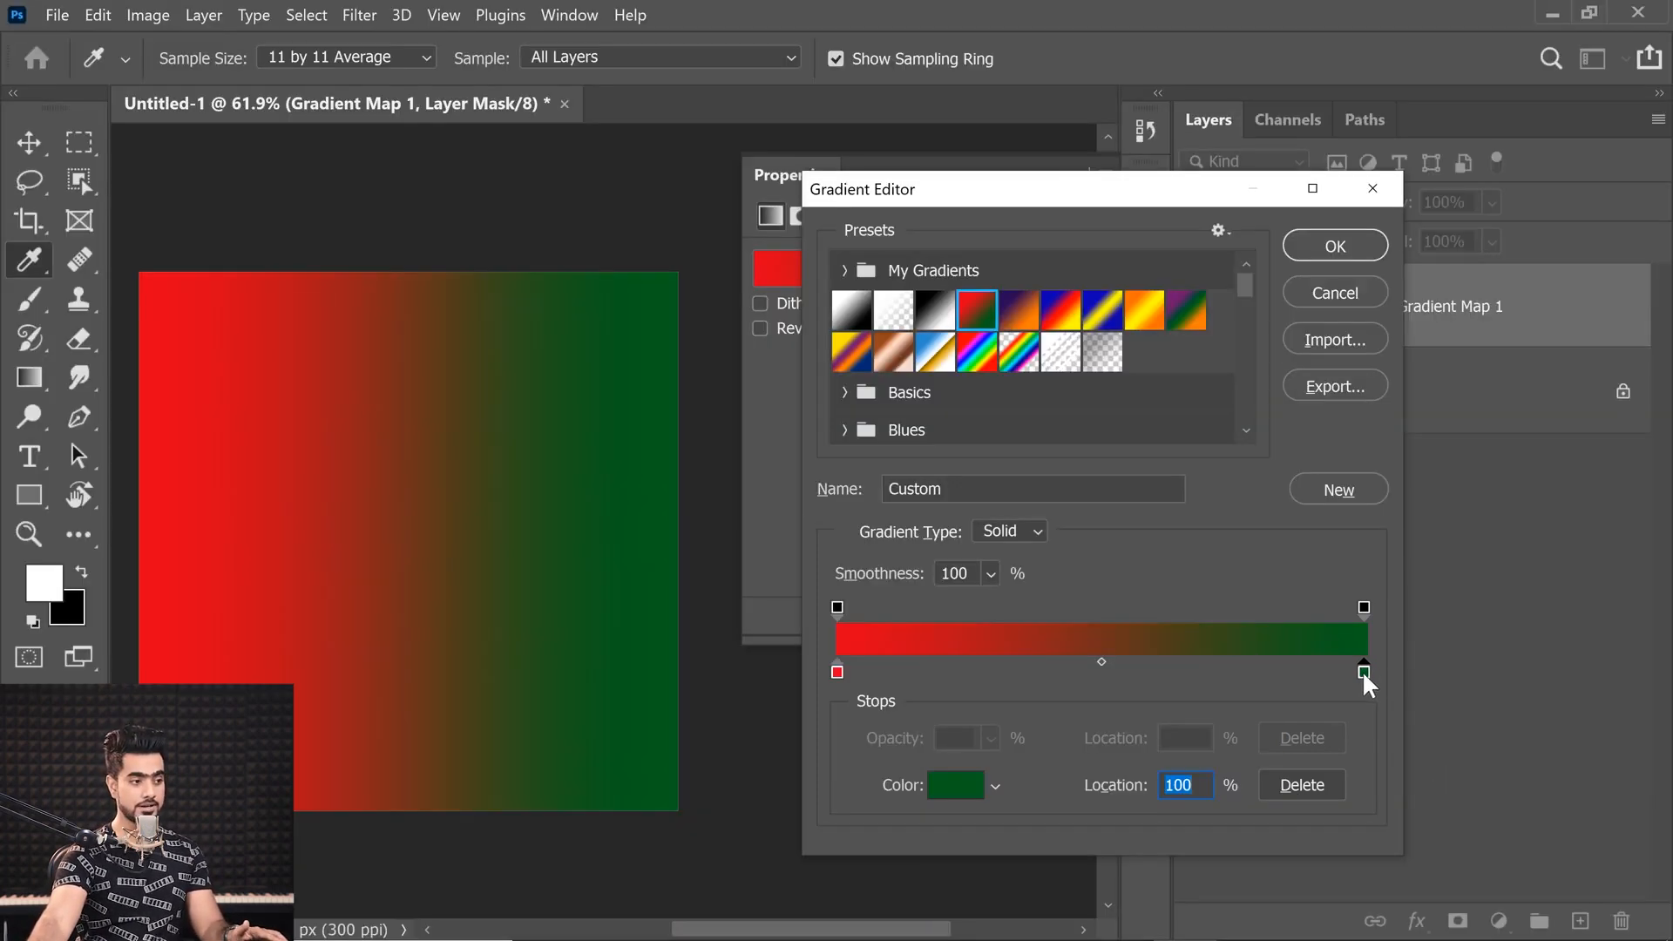
double_click(1363, 671)
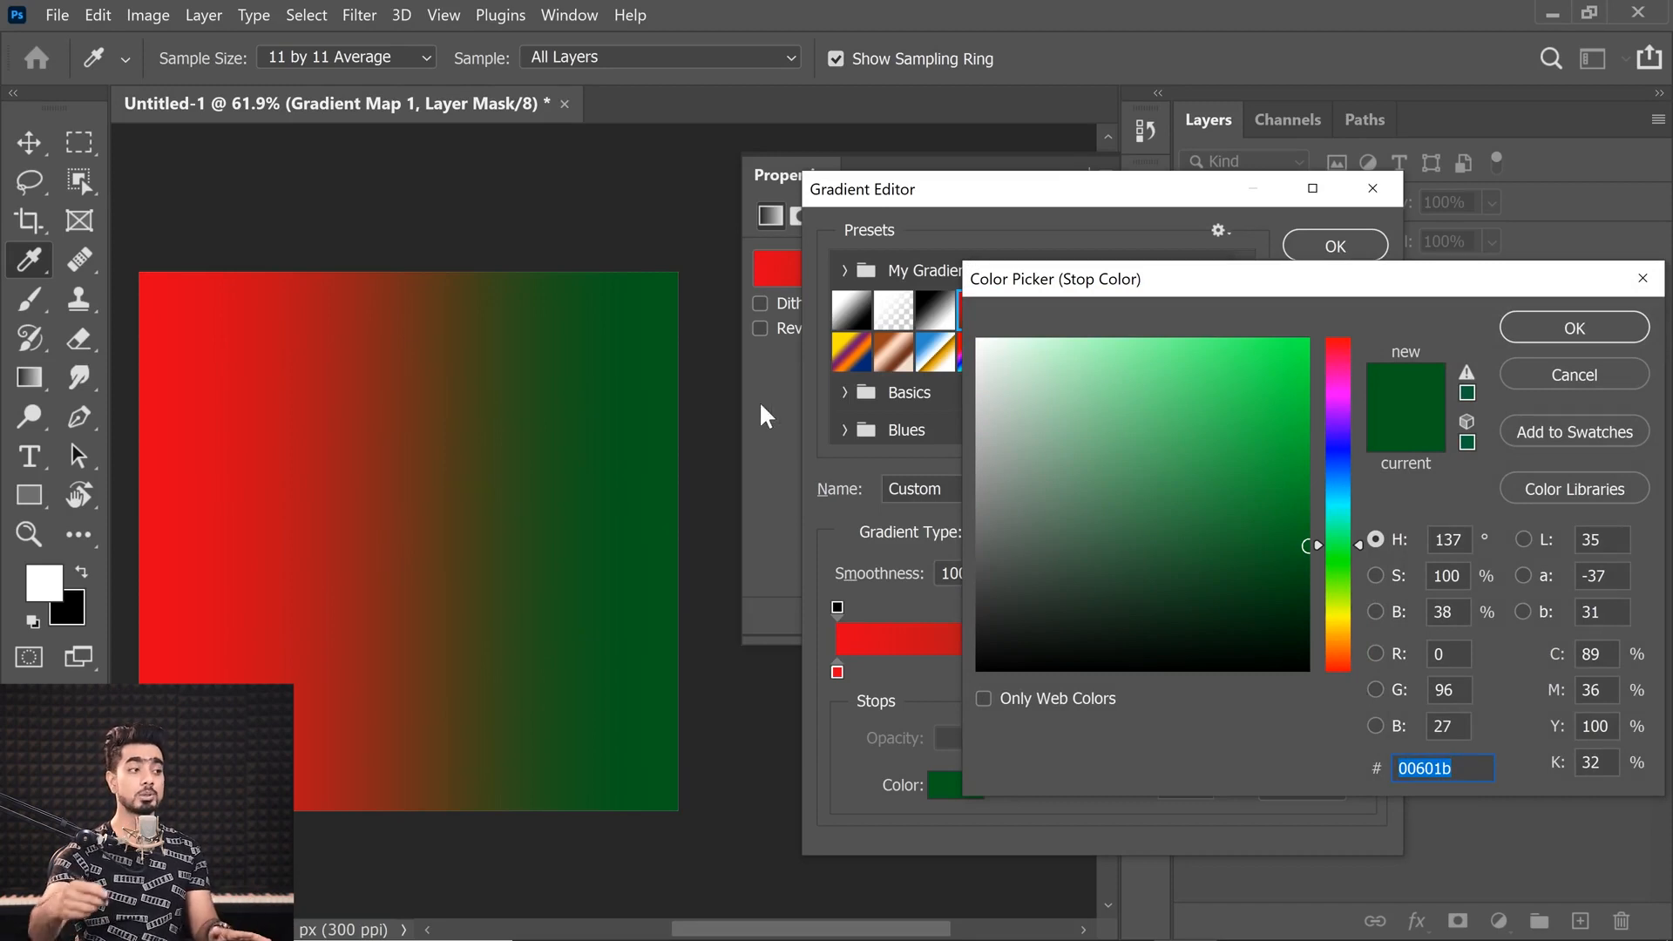
left_click(1341, 502)
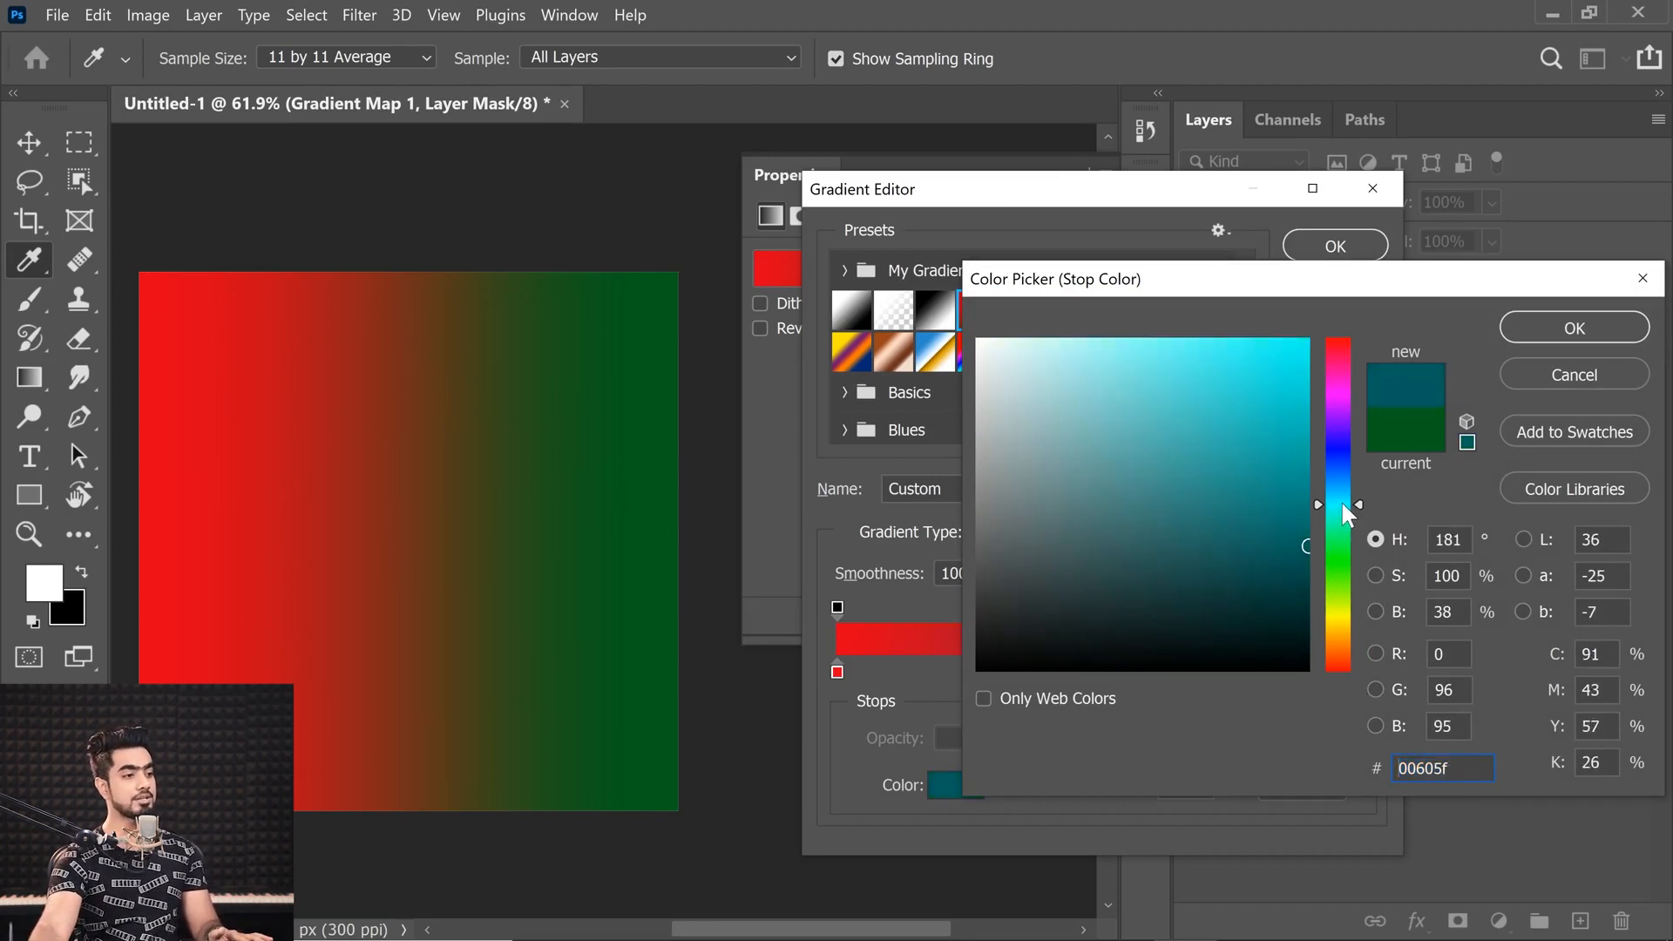
left_click_drag(1305, 463, 1268, 338)
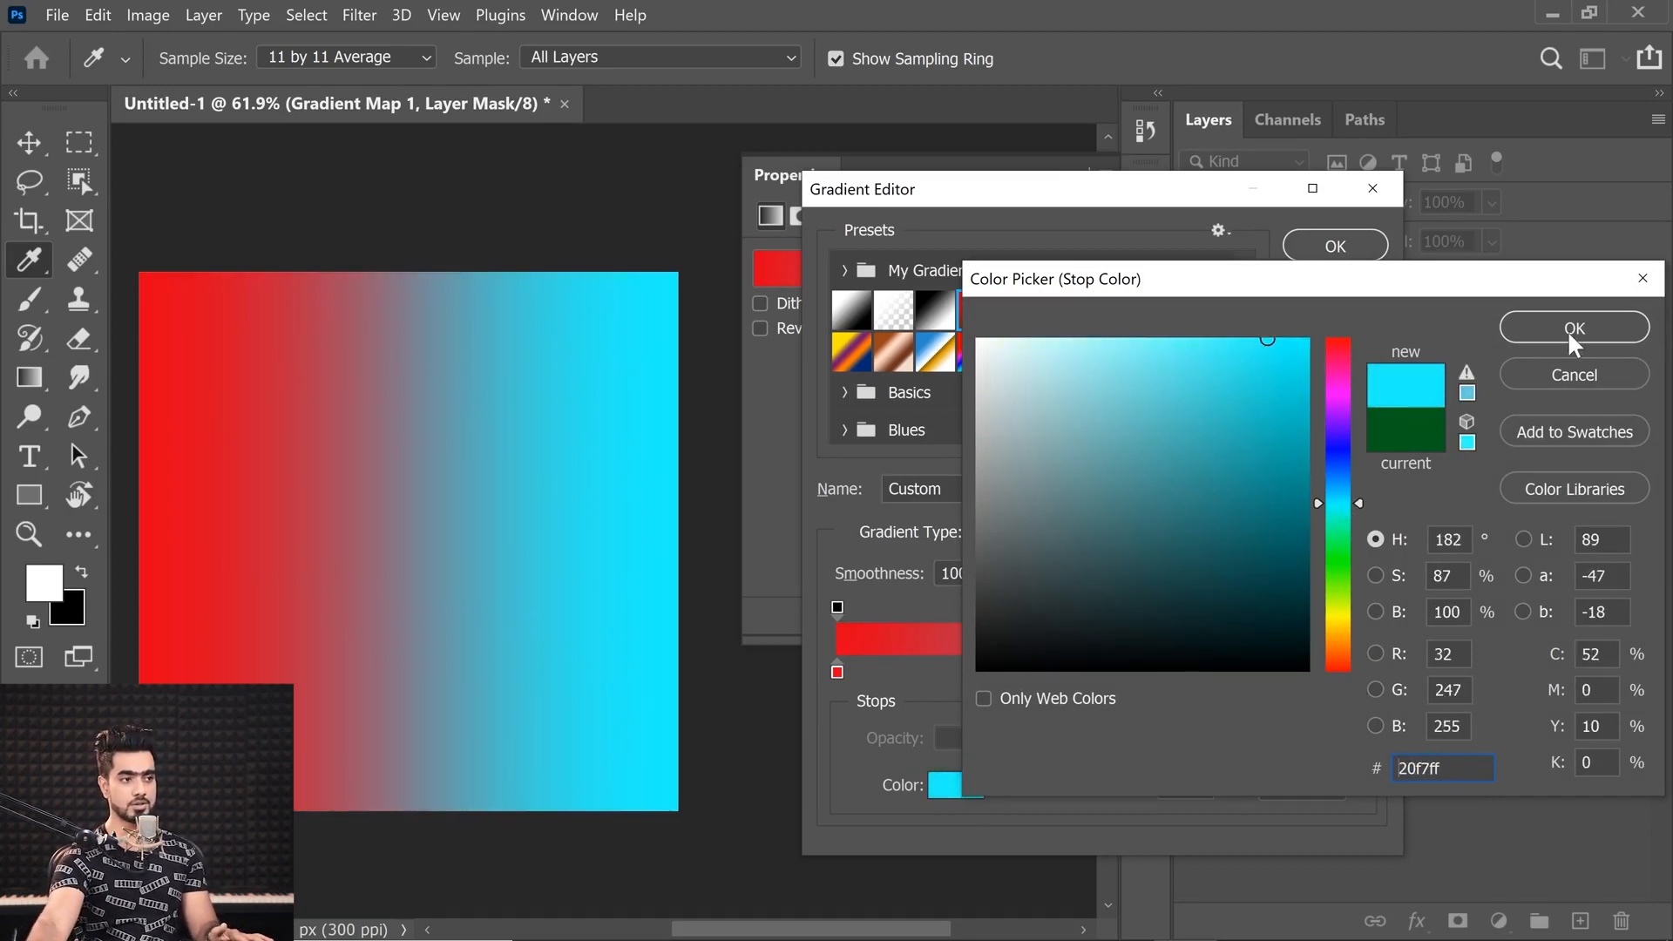
left_click(1565, 332)
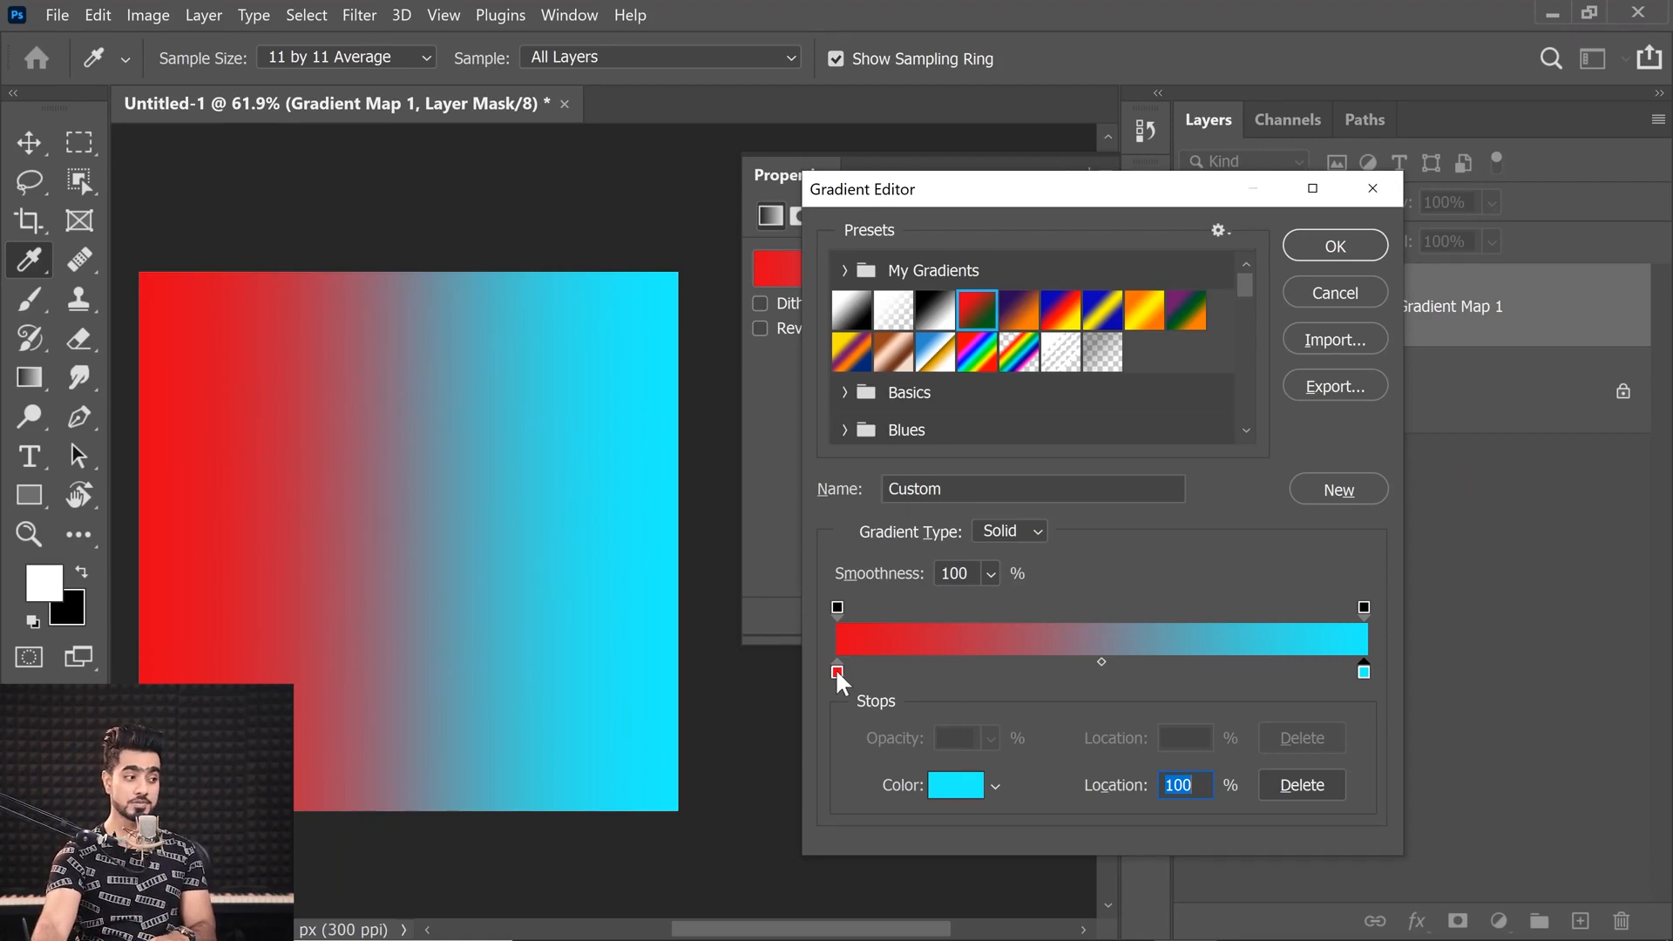
Change the color of the gradient's red shadow stop at 0% to yellow, ffe400
left_click(837, 672)
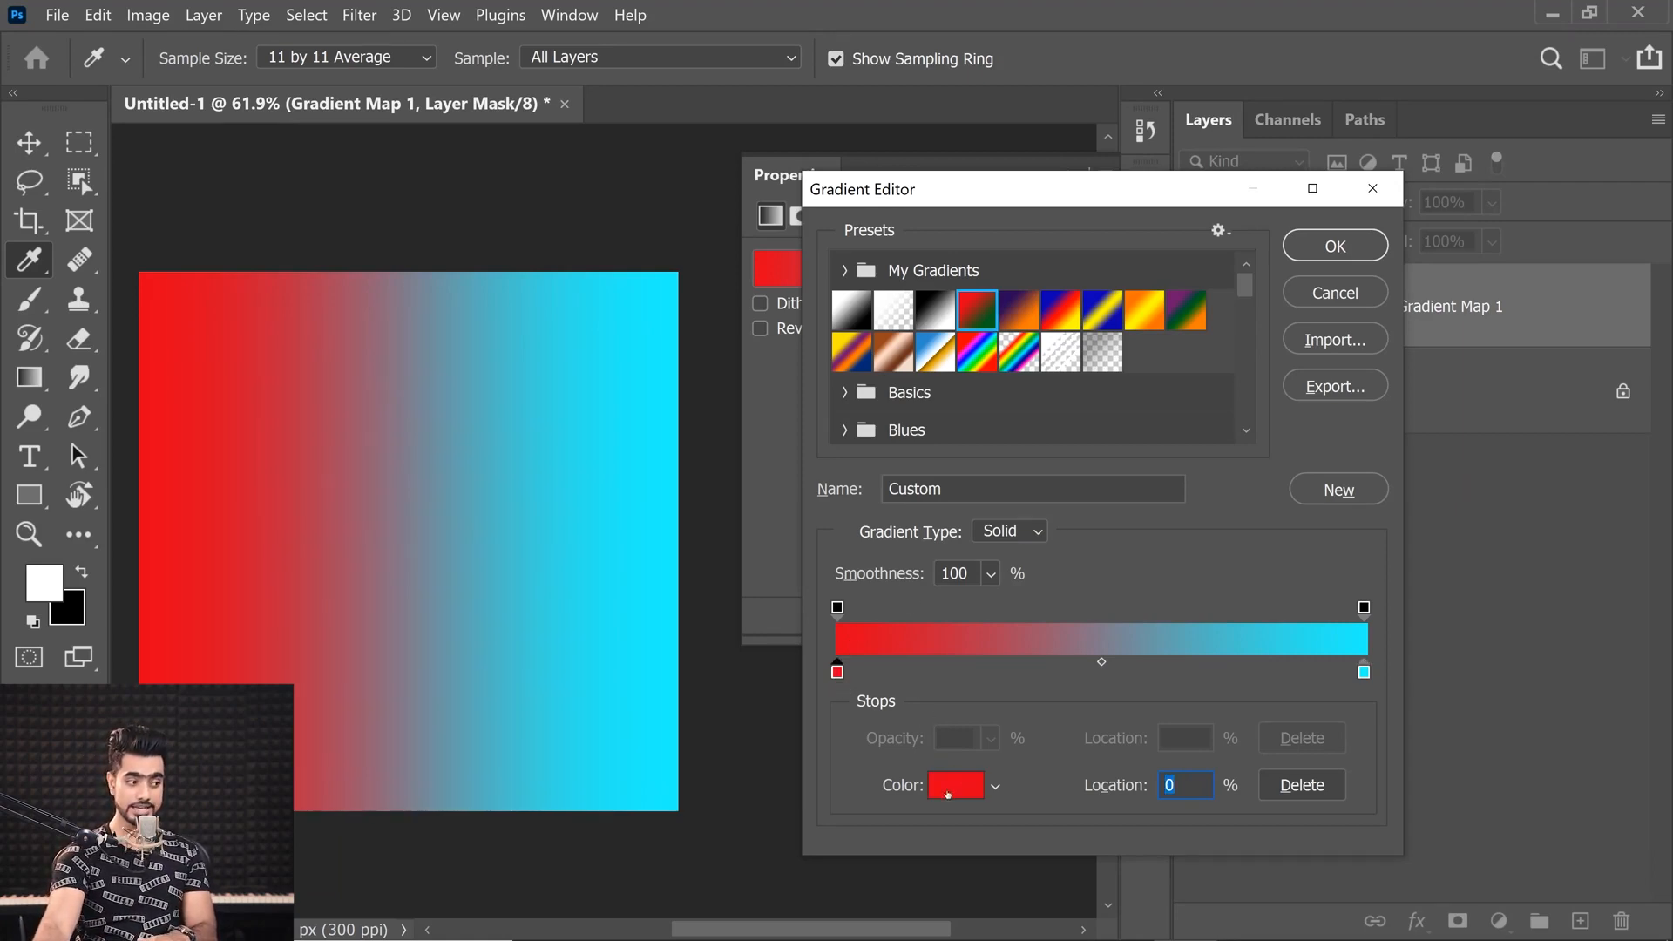
double_click(837, 671)
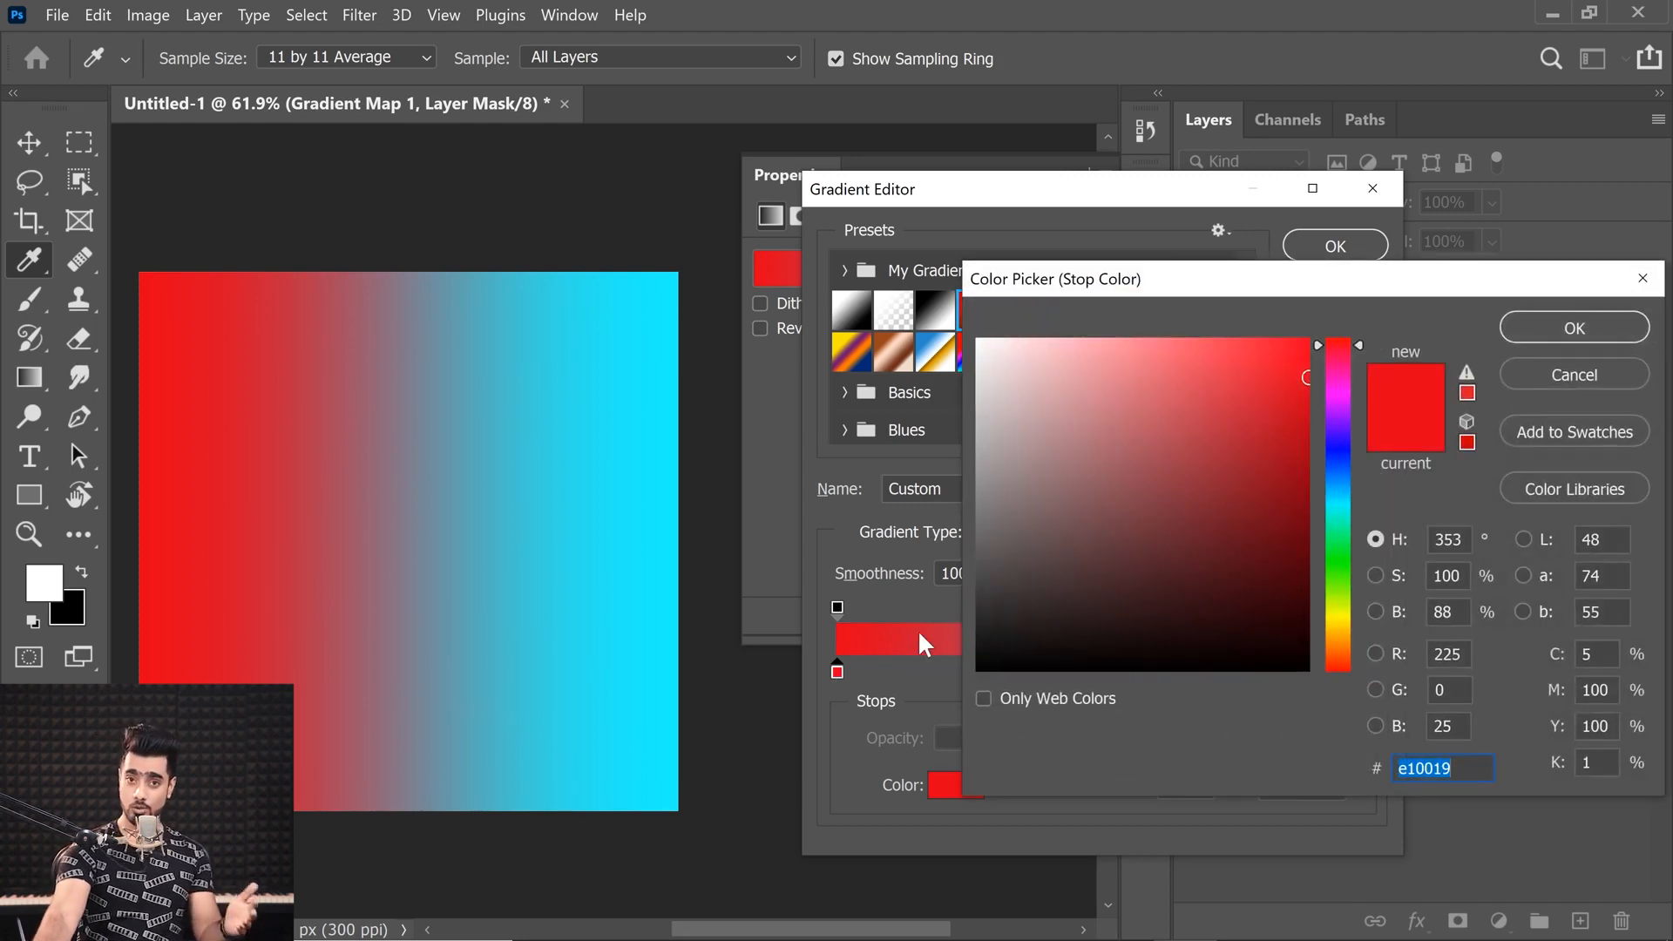
left_click_drag(1340, 554, 1339, 614)
left_click(1309, 338)
left_click(1544, 335)
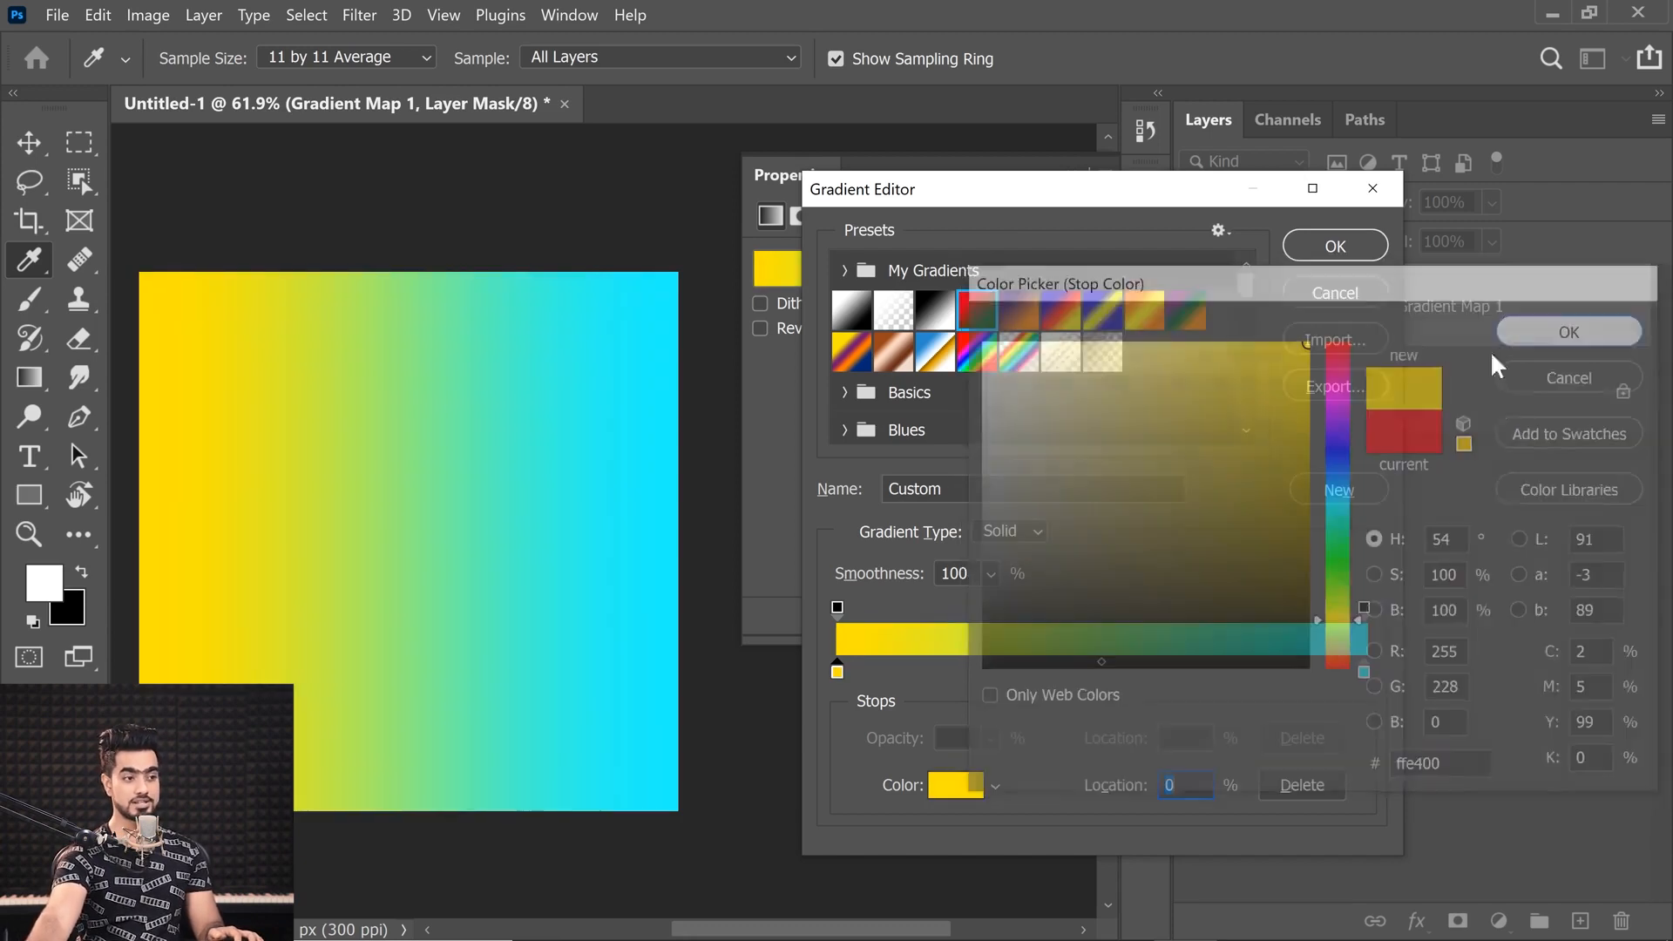
Add a midtone color stop at 51% of the gradient and color it green, 2acc22
left_click(1115, 672)
left_click_drag(1114, 673, 1107, 673)
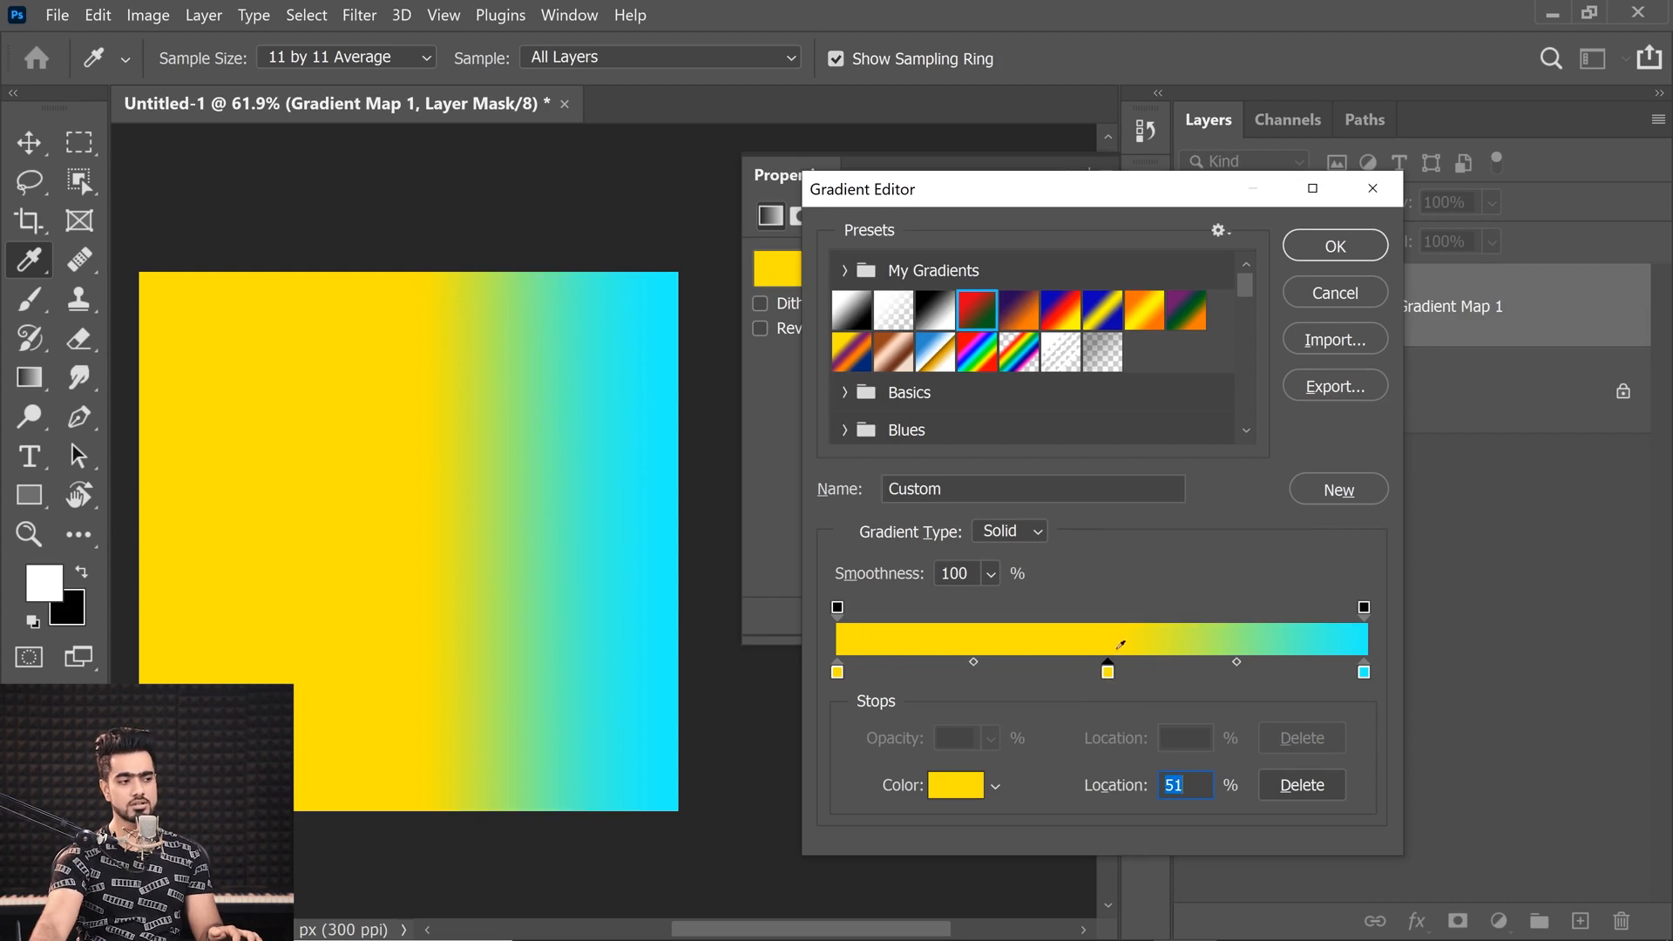
left_click(962, 784)
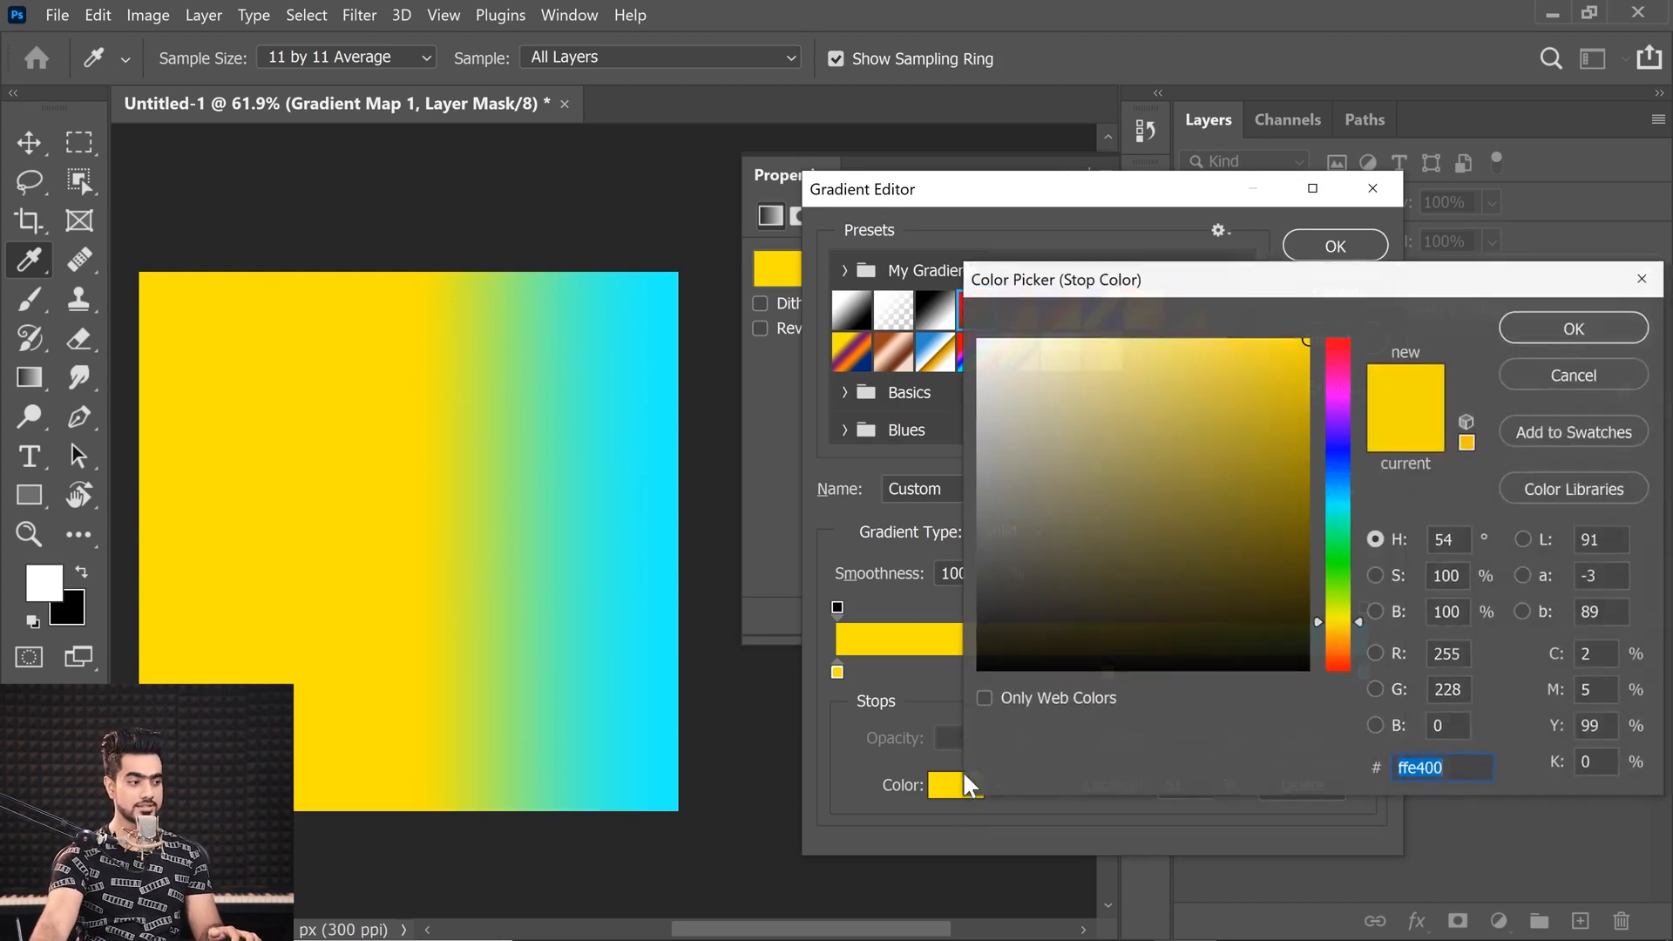
left_click(1346, 559)
left_click(1255, 405)
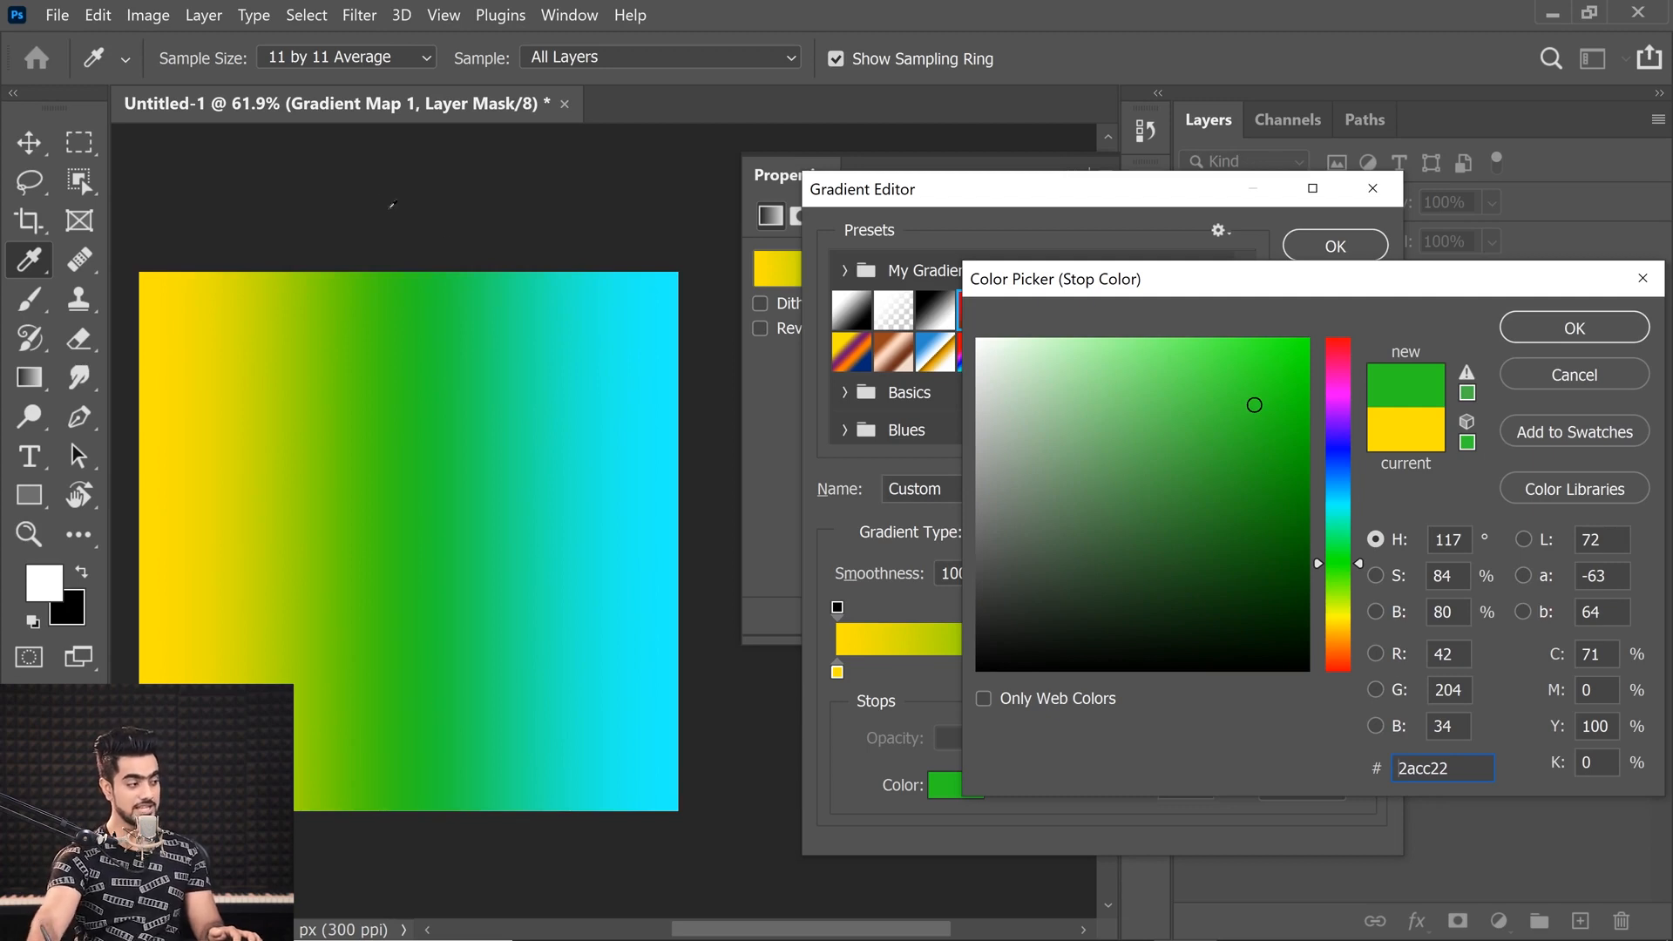
left_click(1561, 330)
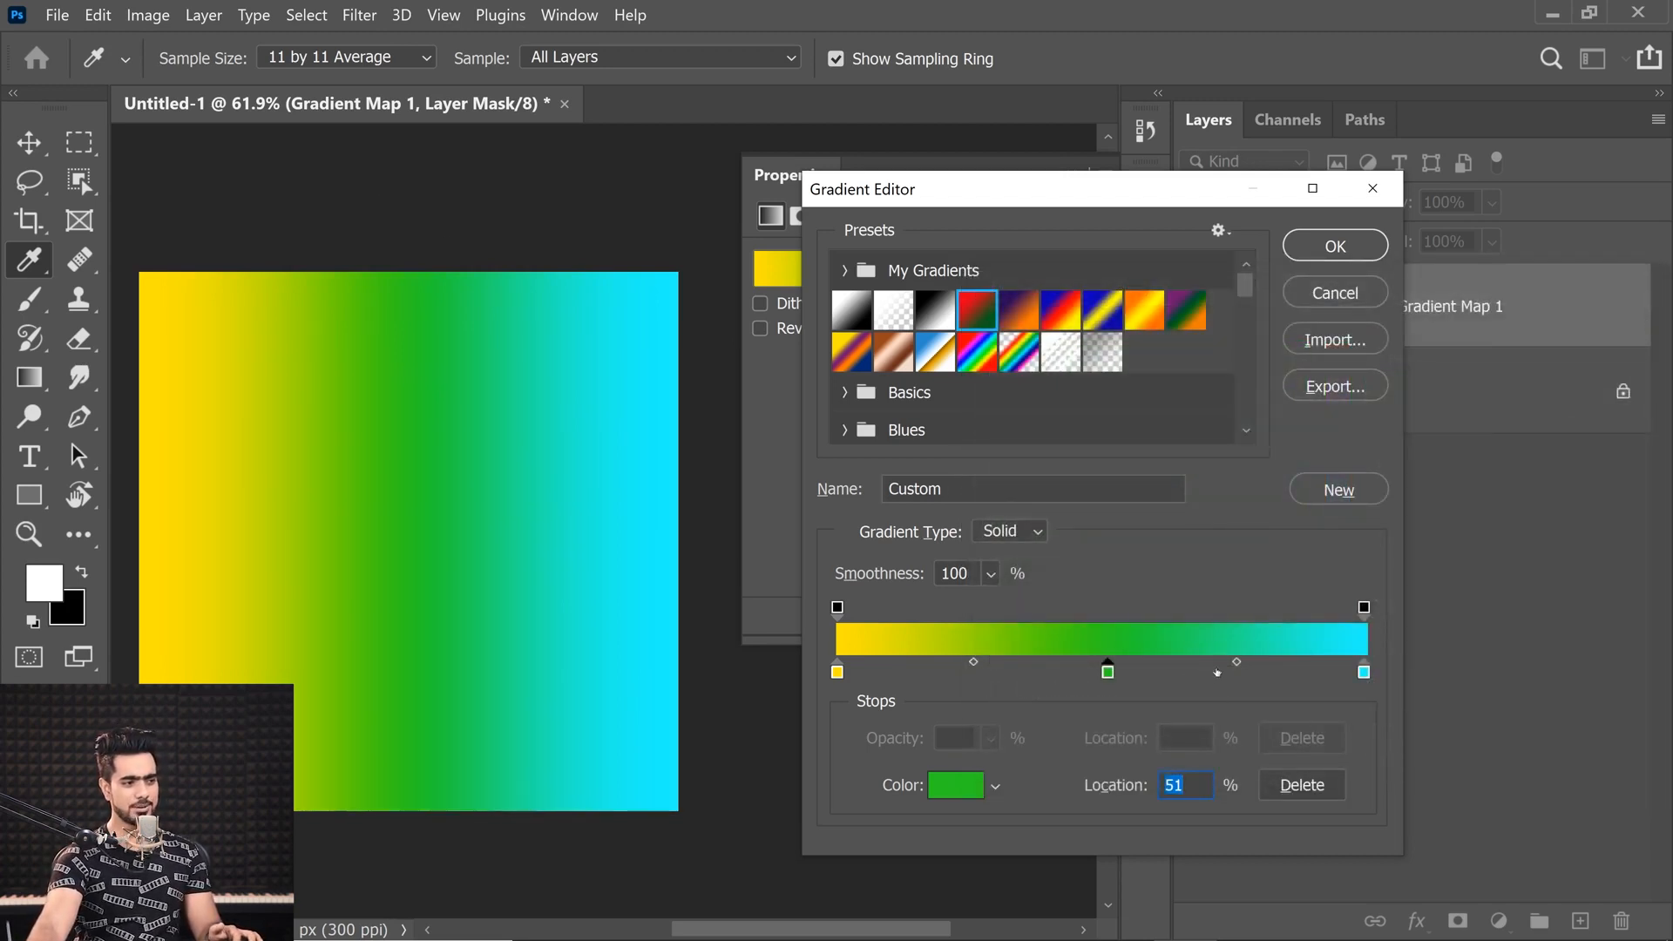
Add another color stop at 75%, between the green and cyan stops, and color it bright magenta
left_click(1230, 677)
left_click(959, 785)
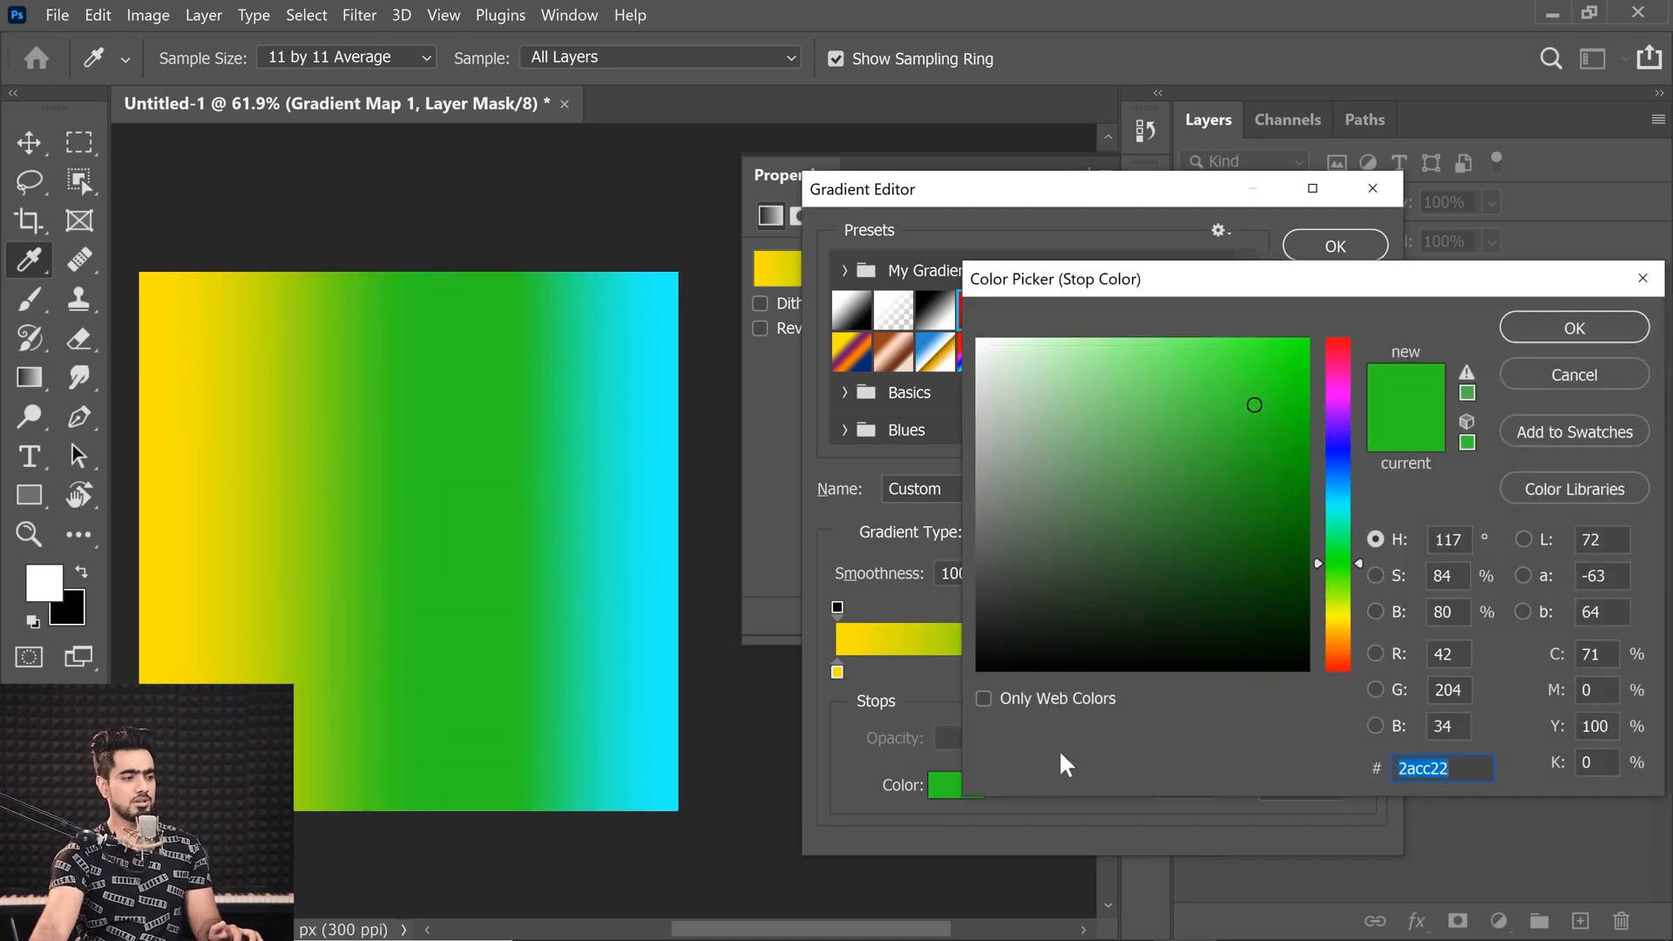
left_click_drag(1338, 405, 1332, 404)
left_click_drag(1255, 376, 1267, 349)
left_click(1526, 330)
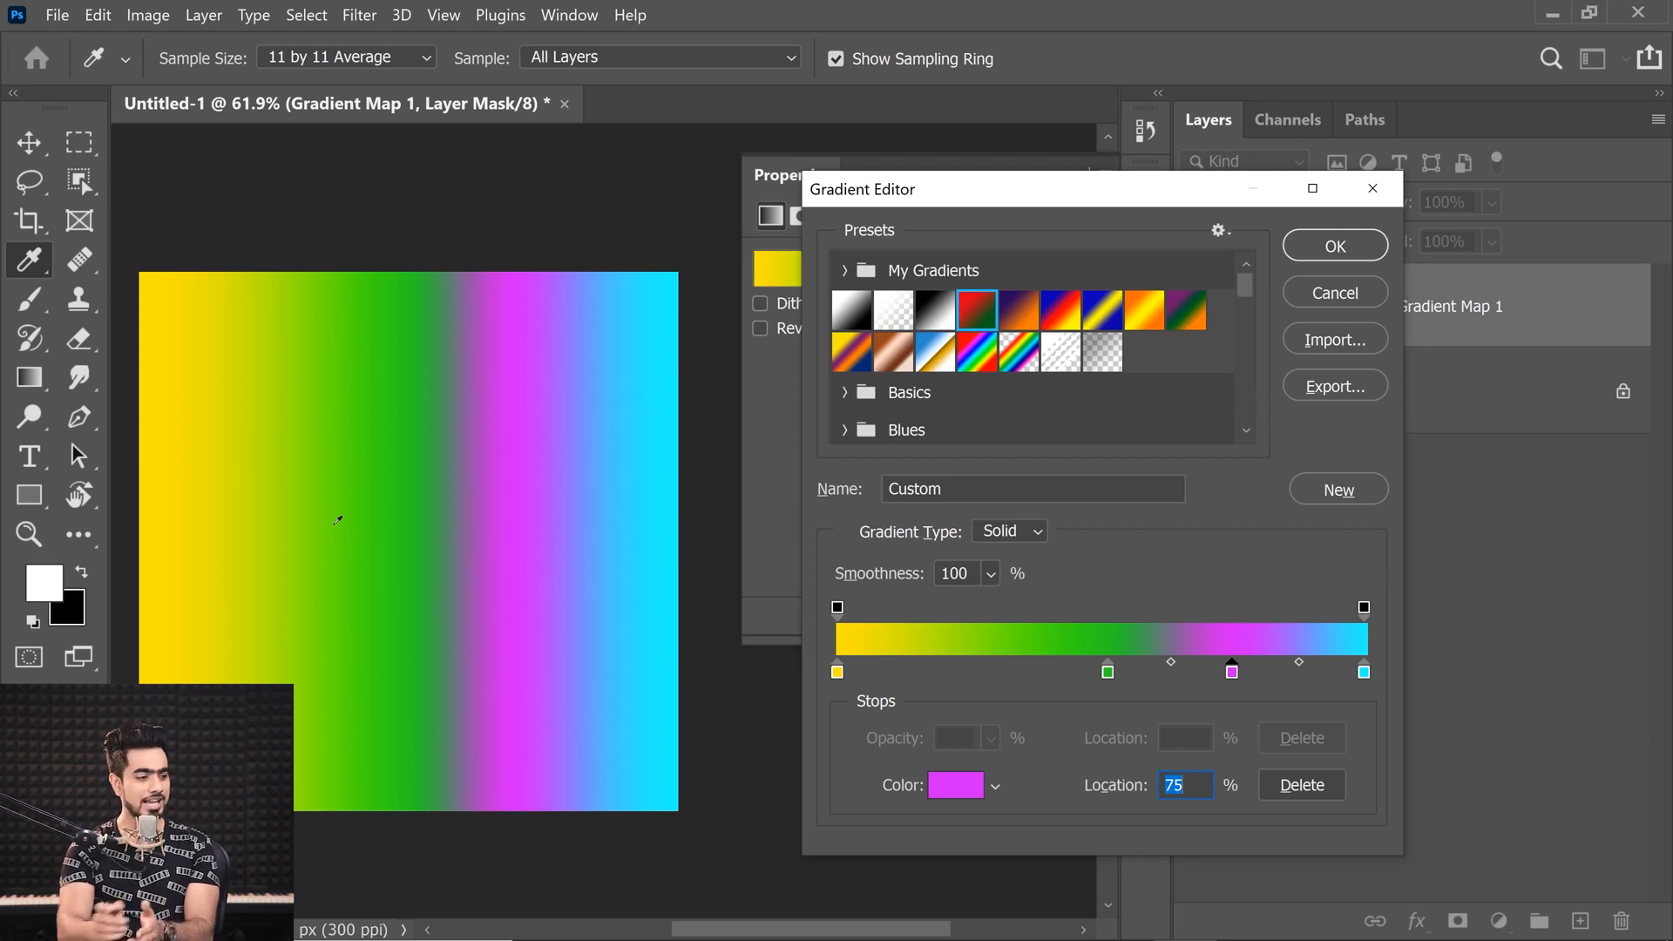
left_click(1363, 674)
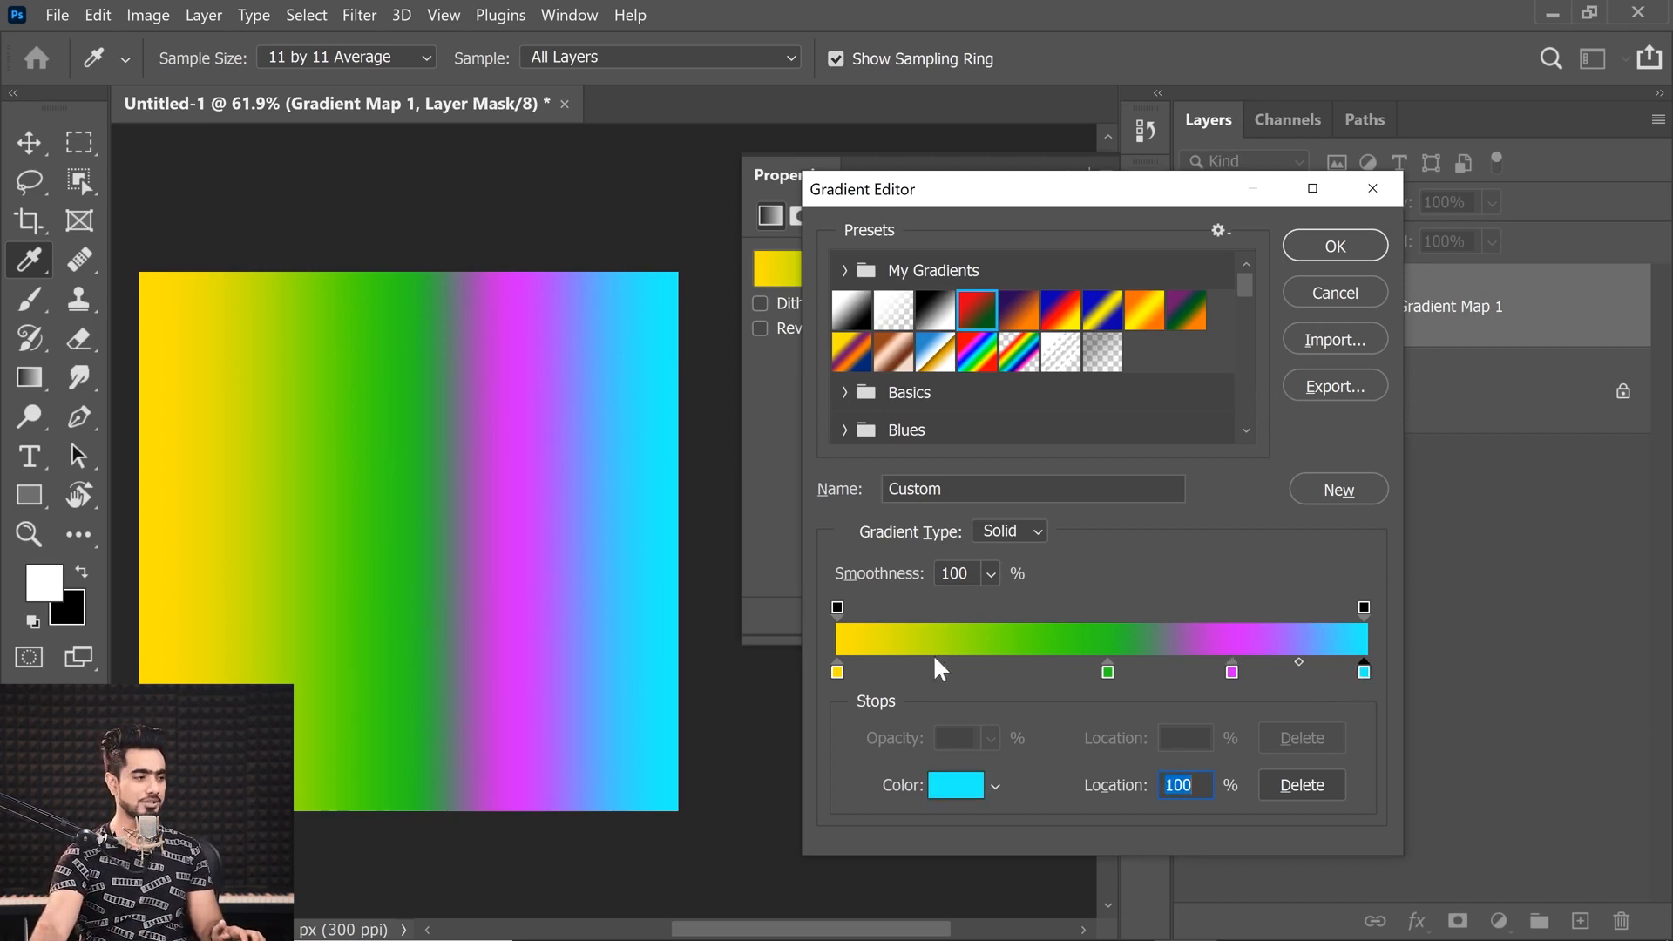
left_click(837, 671)
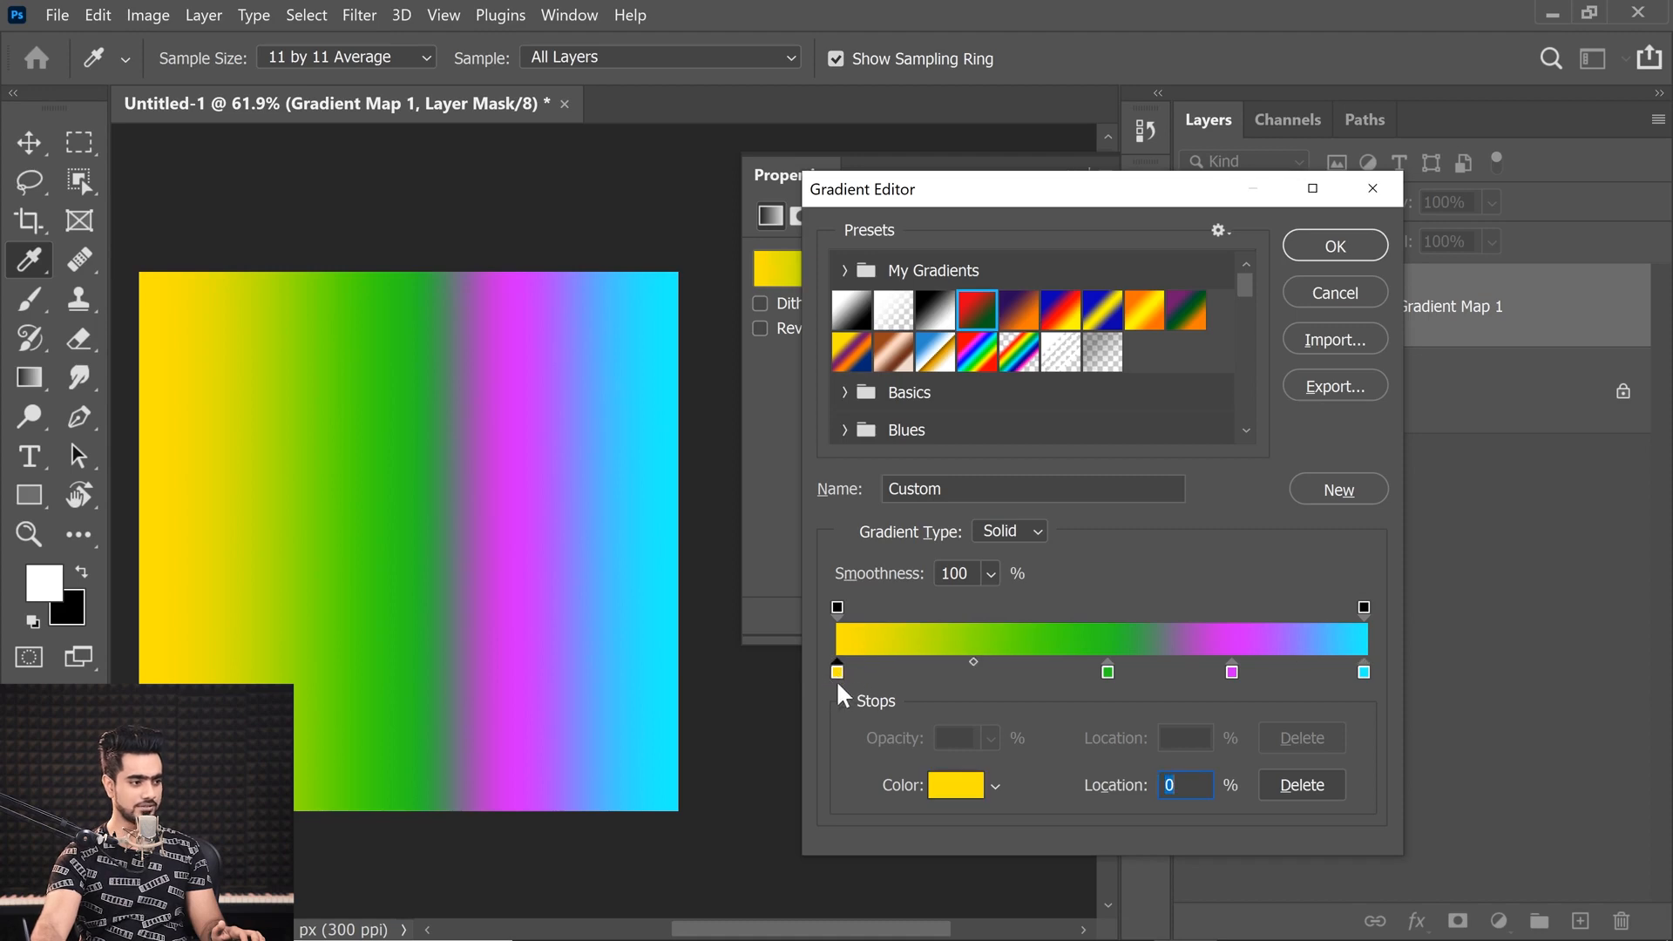
mouse_move(835, 672)
left_mouse_down()
mouse_move(850, 665)
mouse_move(833, 672)
left_mouse_up()
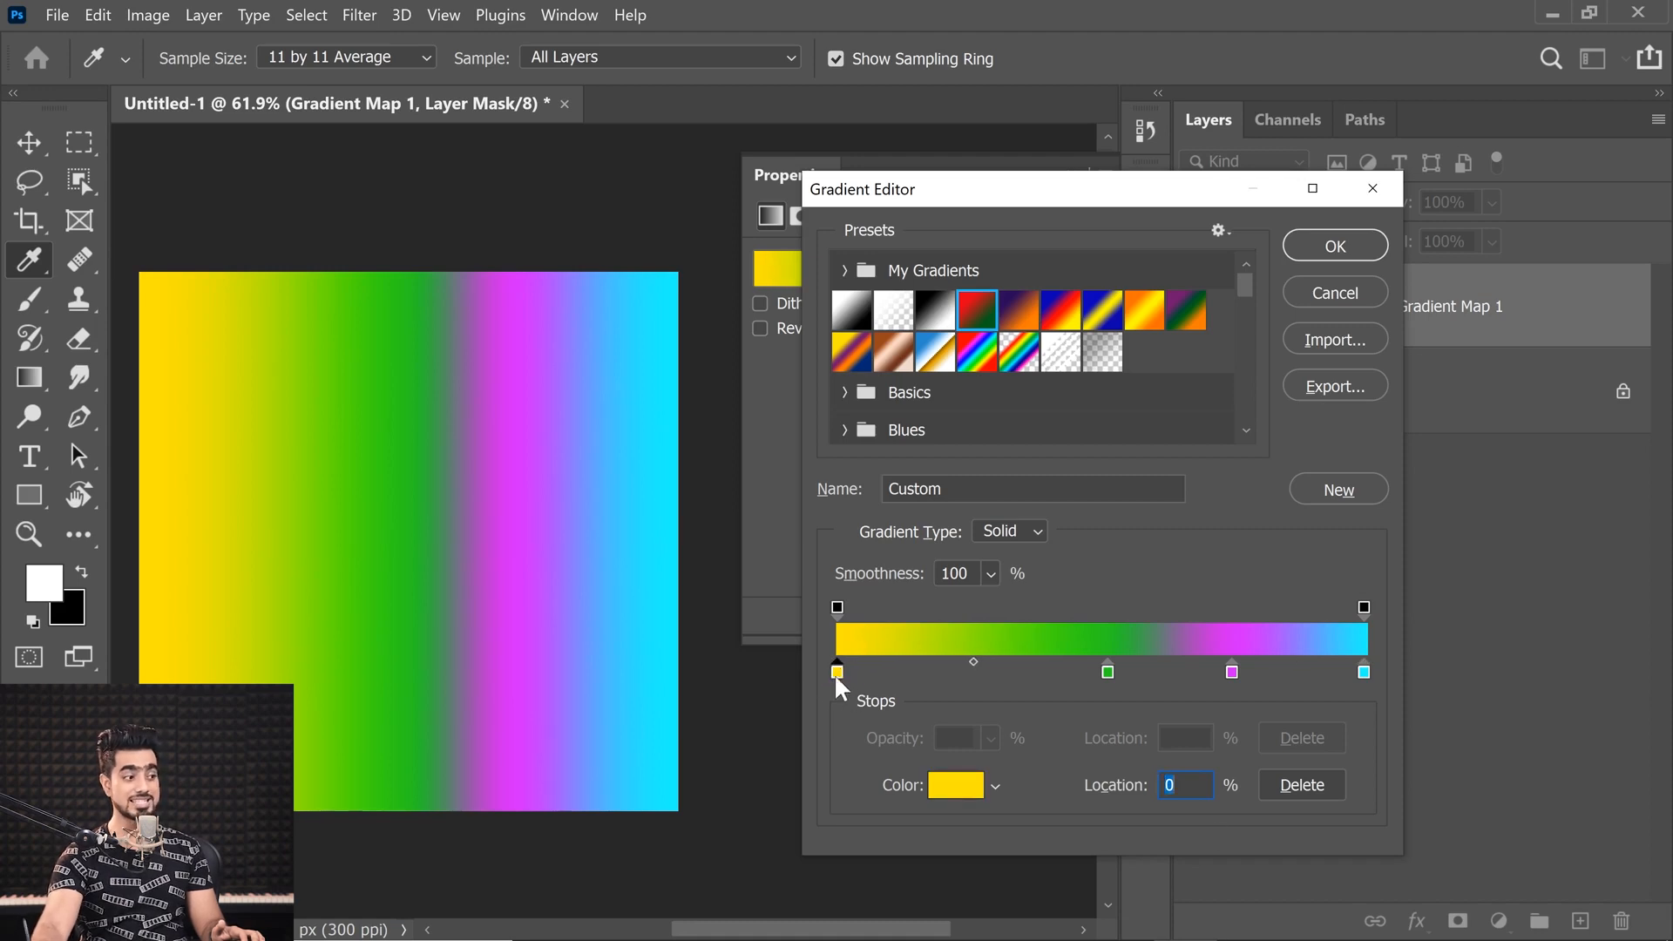
left_click_drag(1362, 669, 1358, 690)
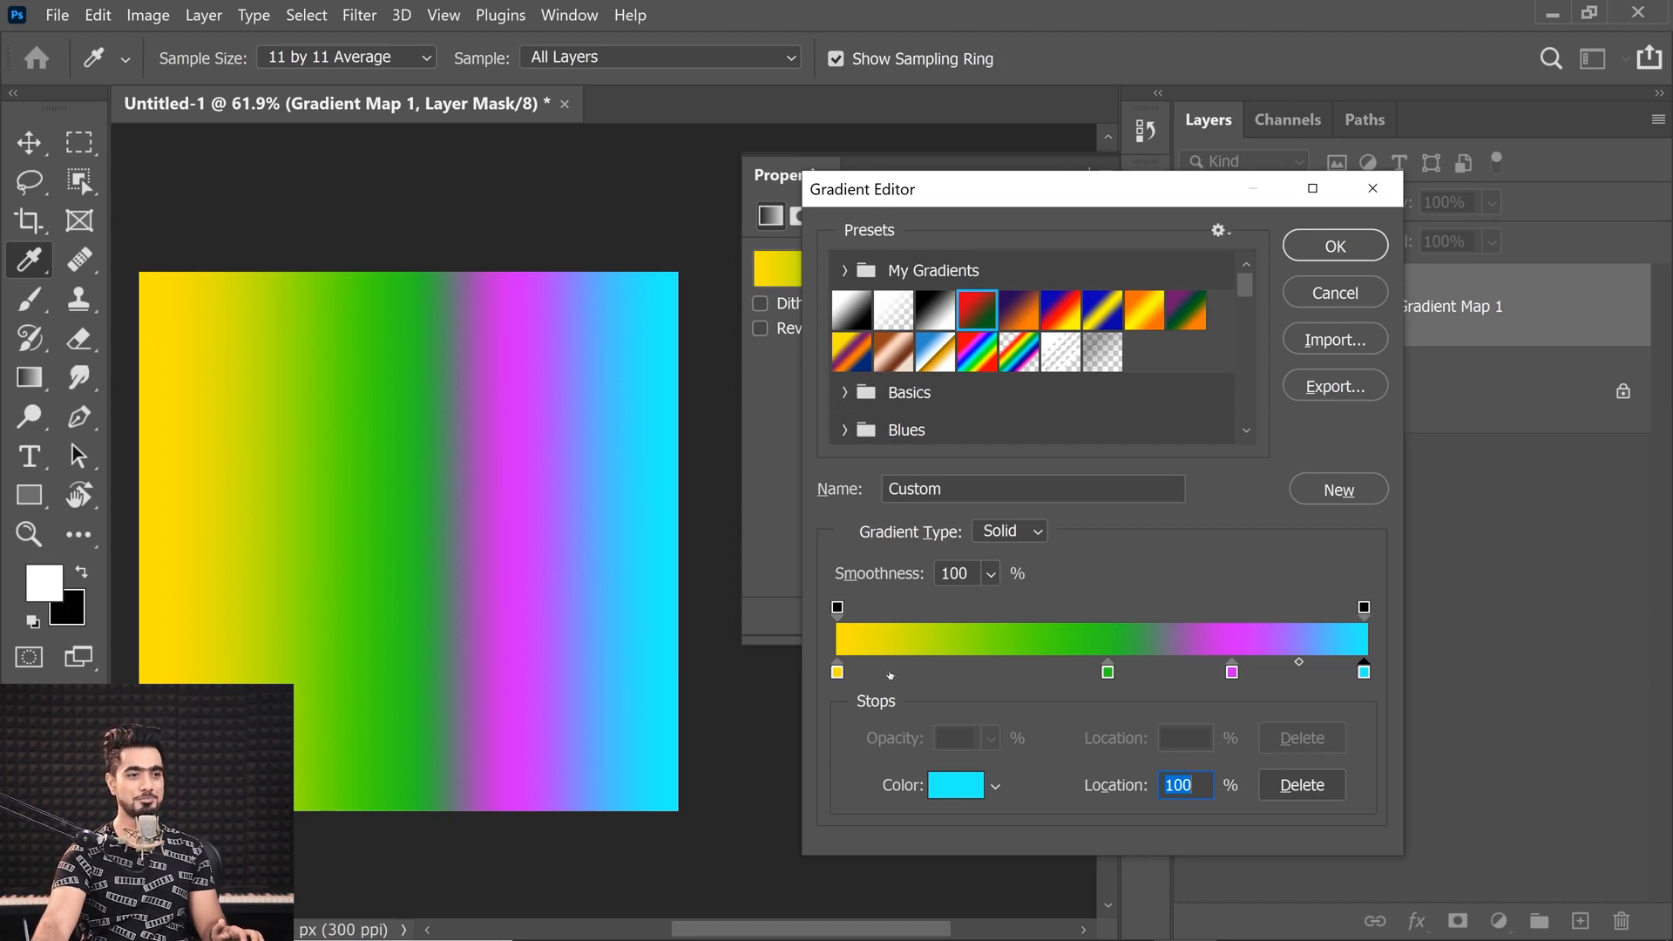
left_click_drag(863, 676, 983, 720)
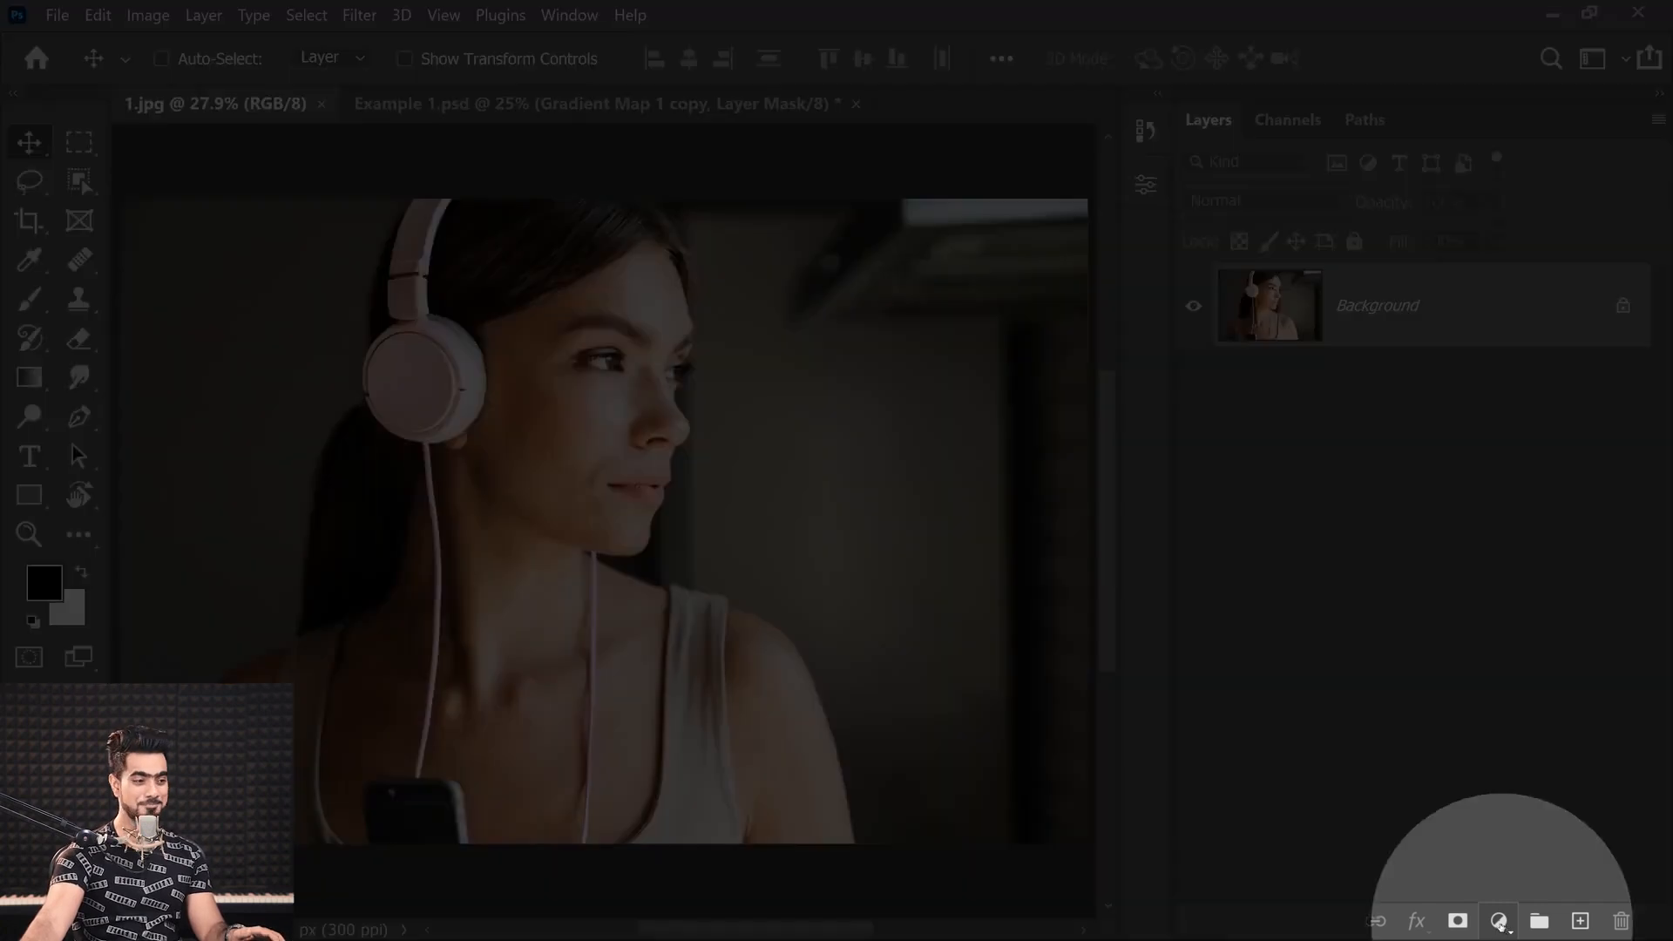
Add a Gradient Map adjustment layer above the portrait of the woman with headphones in 1.jpg
left_click(1500, 922)
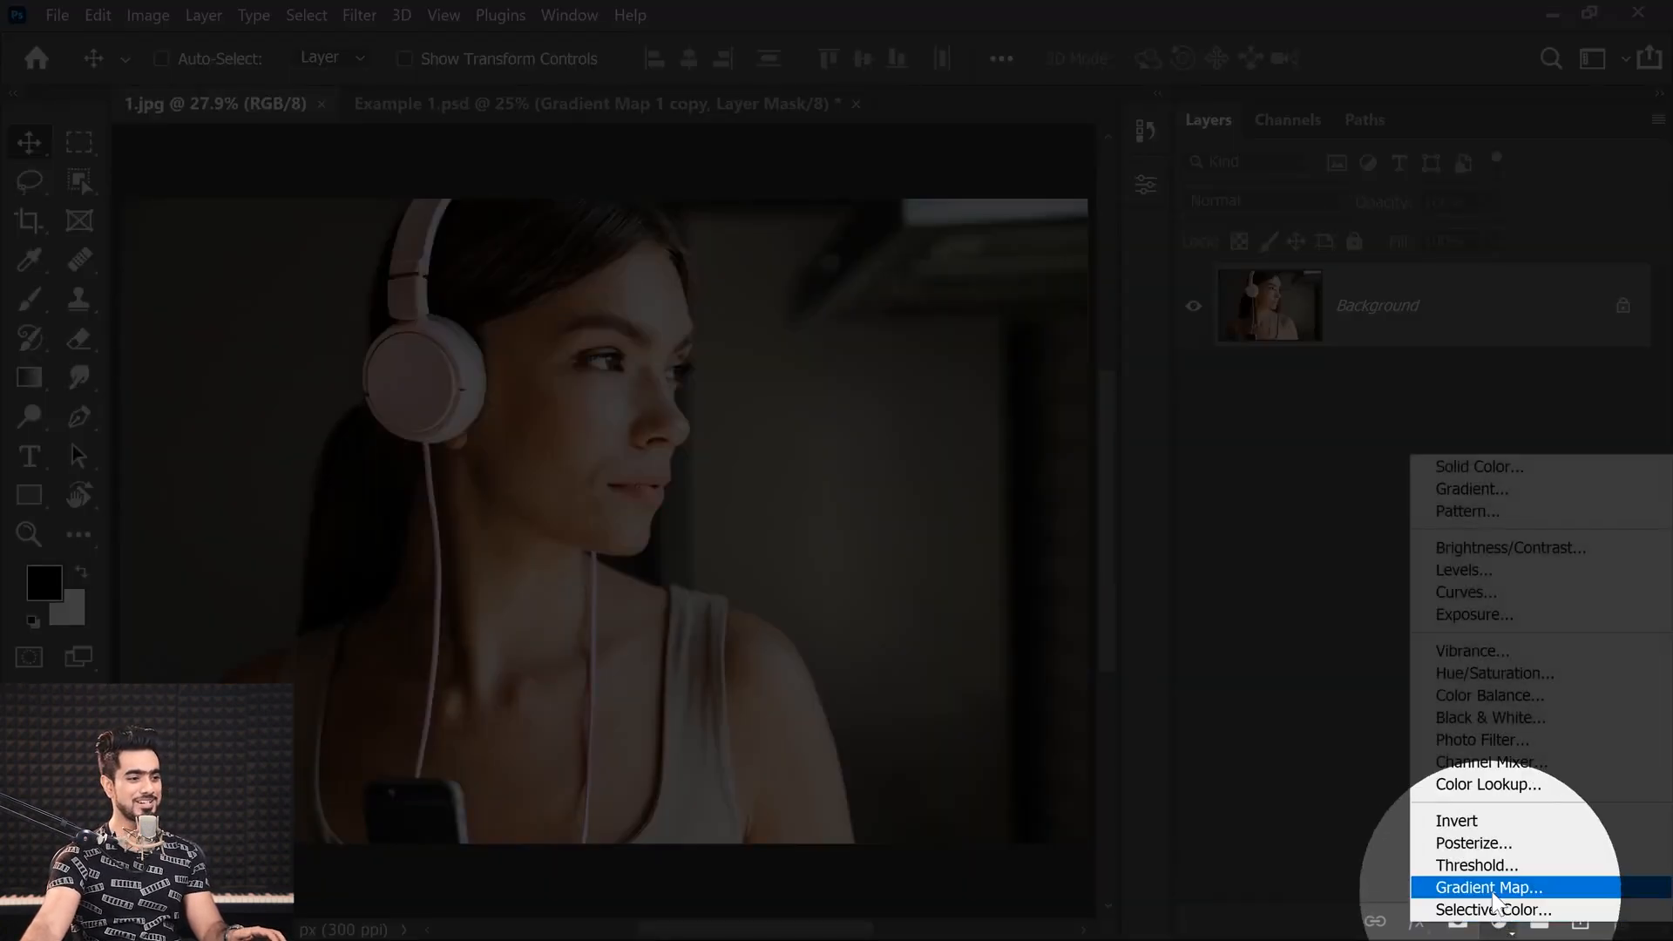
left_click(1489, 887)
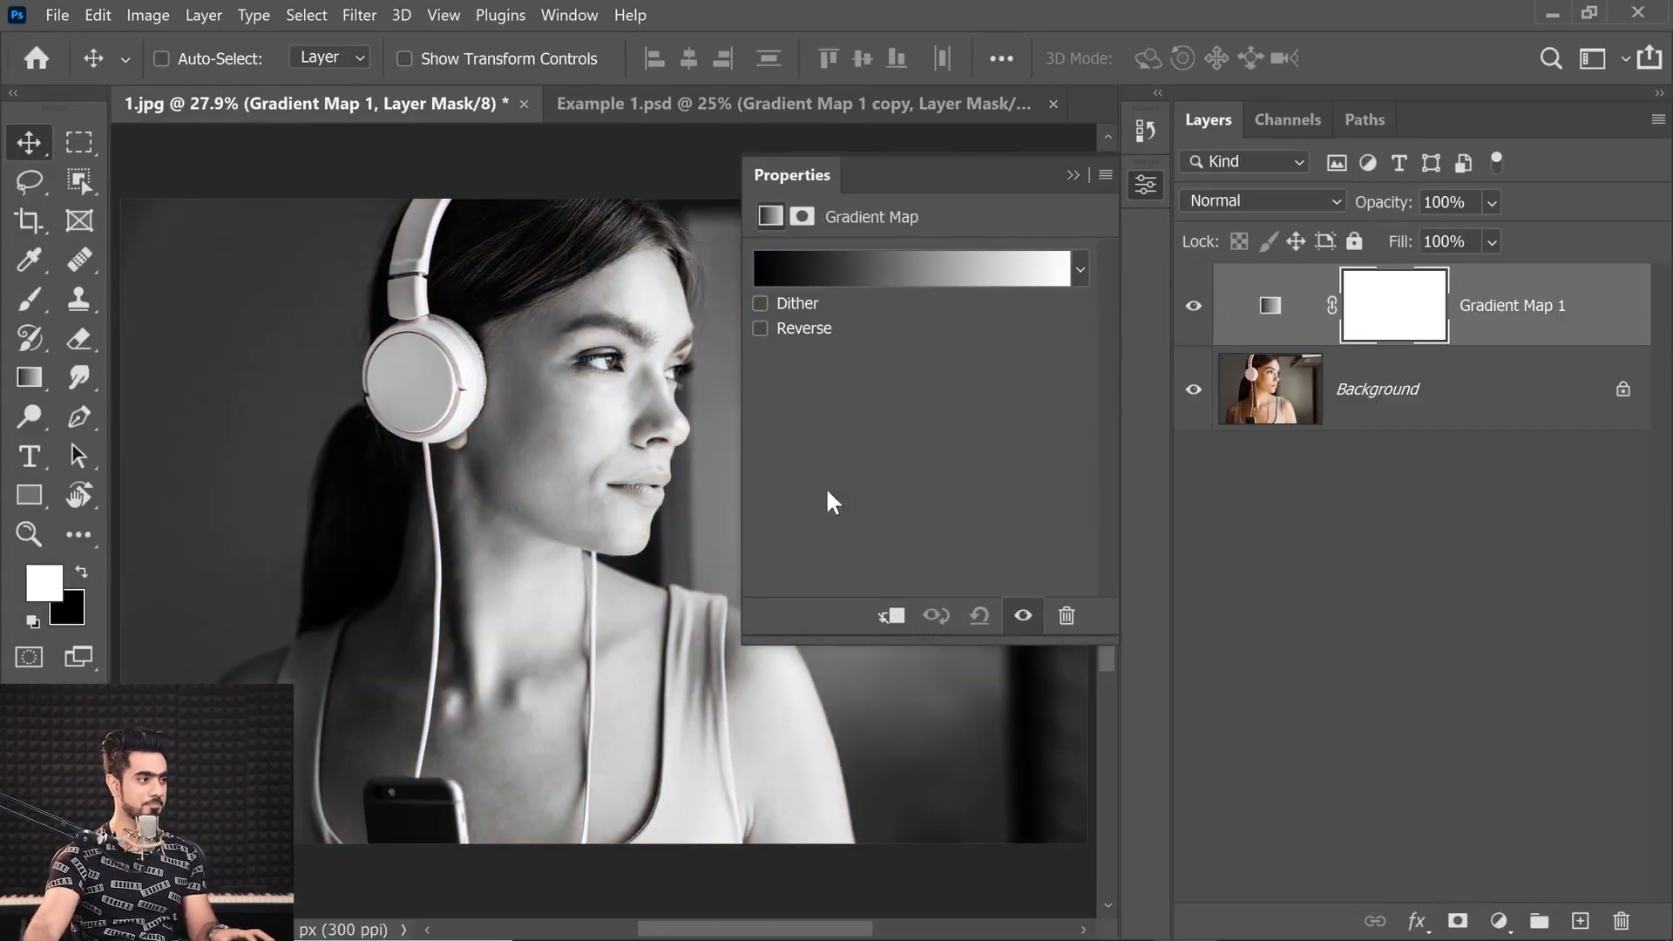
left_click_drag(658, 396, 602, 394)
left_click_drag(602, 394, 457, 420)
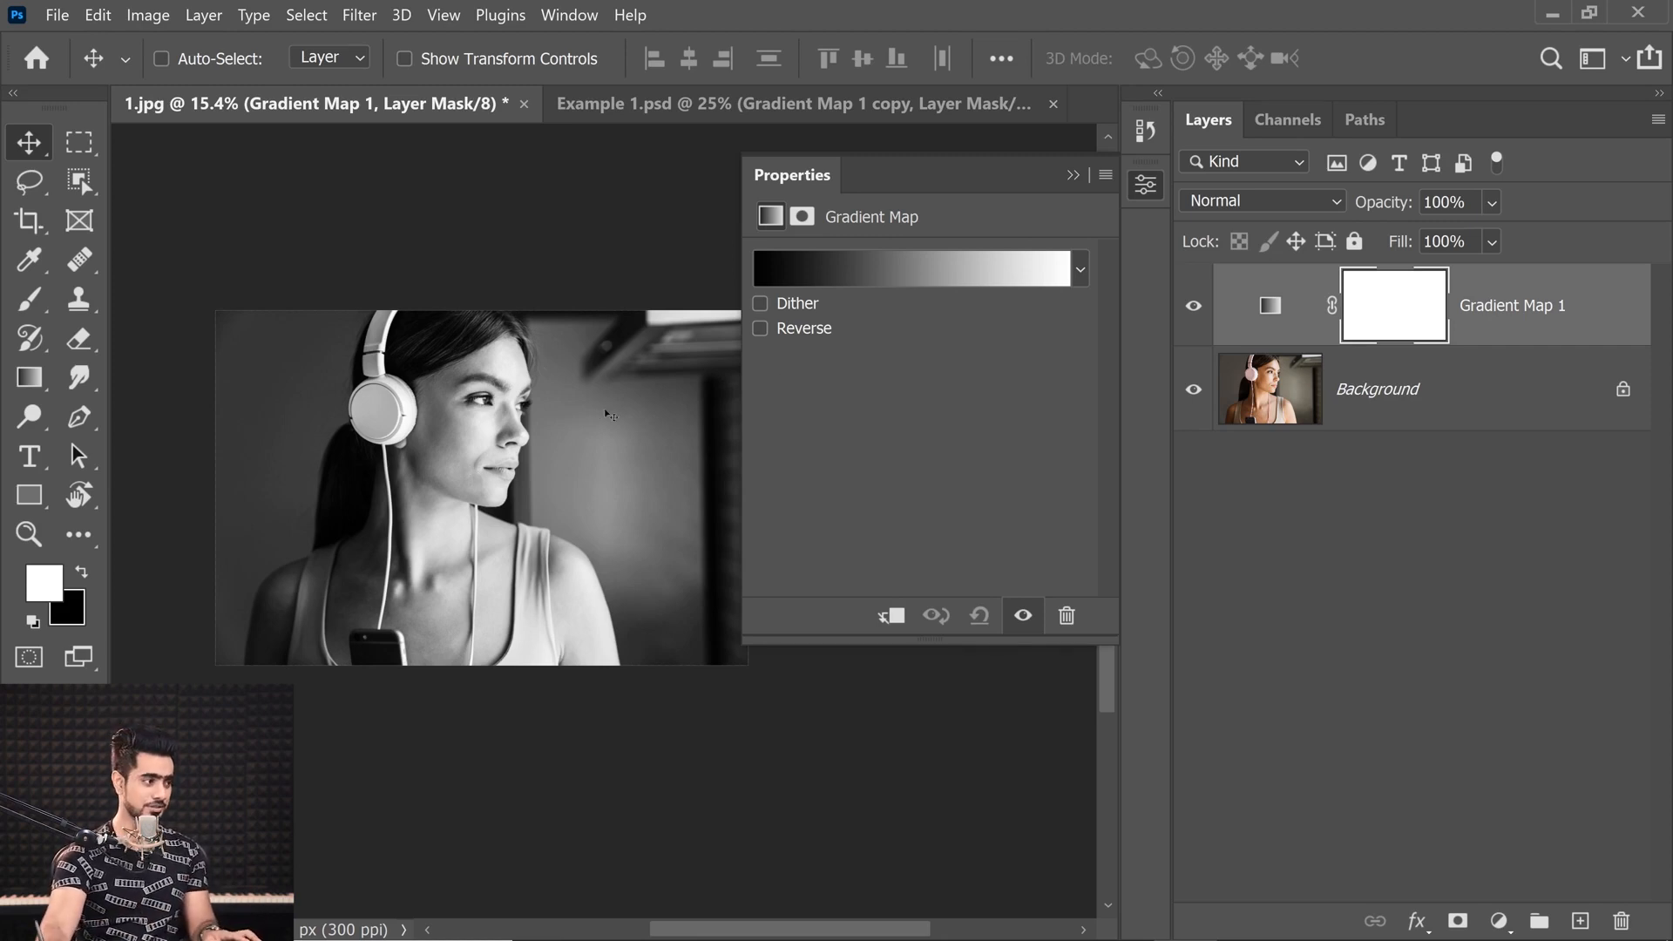
mouse_move(604, 410)
left_mouse_down()
mouse_move(617, 418)
mouse_move(583, 392)
mouse_move(597, 392)
left_mouse_up()
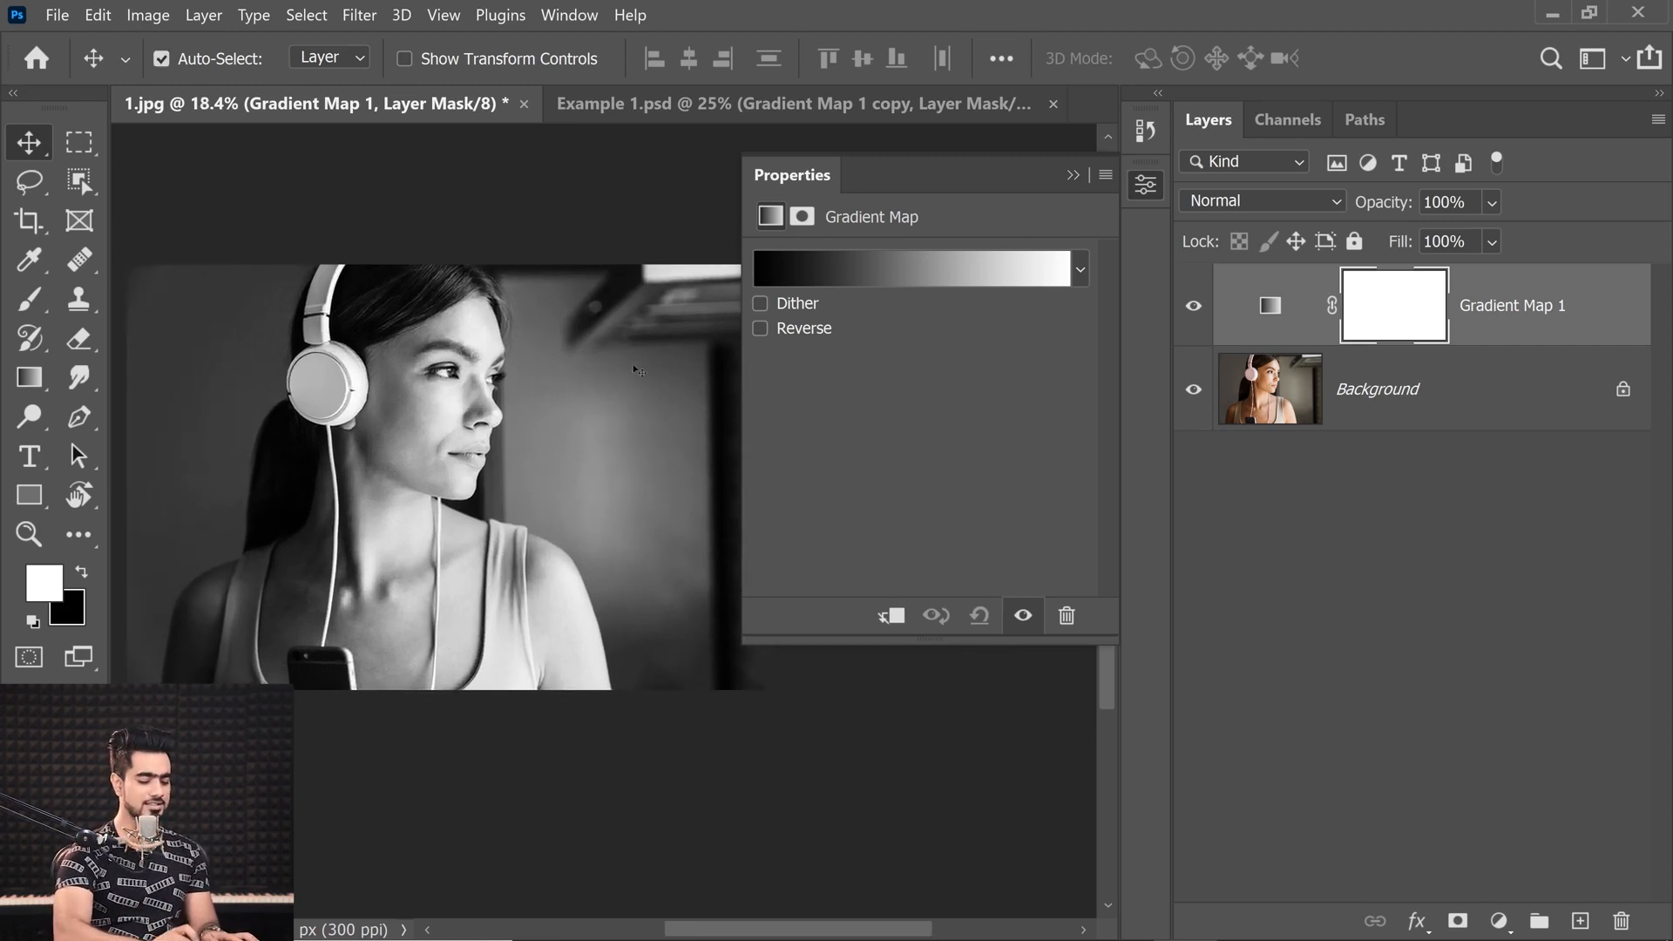
key("ctrl+minus")
Move the Gradient Map properties off the photo and open the gradient for editing beside the portrait
left_click_drag(812, 177, 1261, 483)
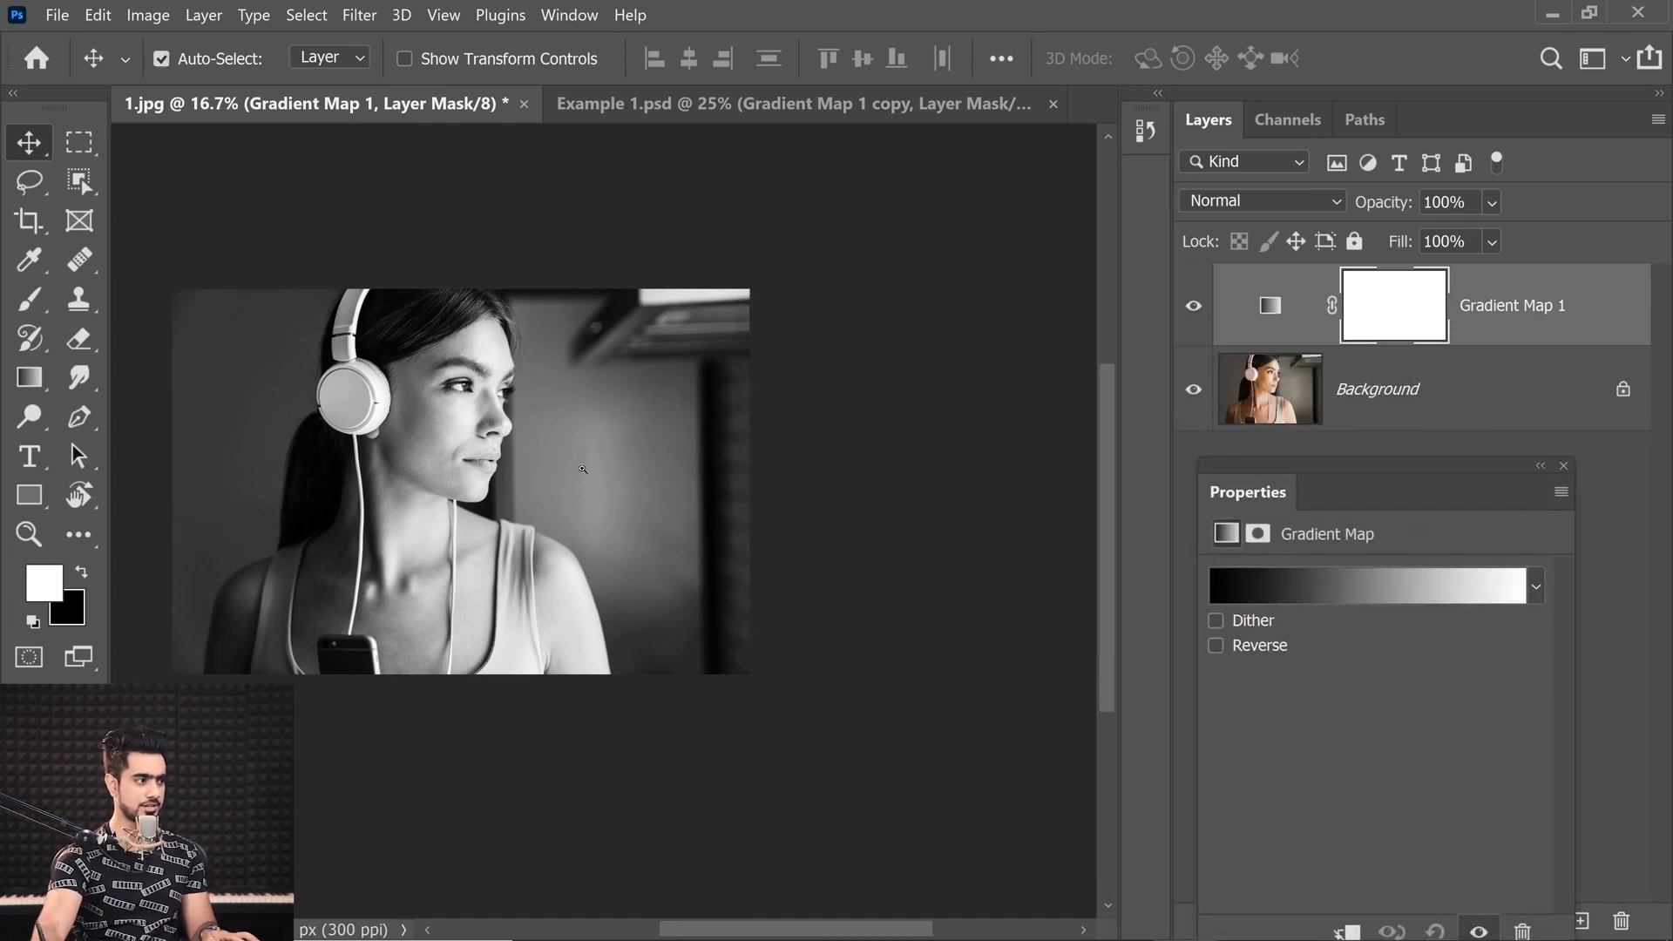
left_click_drag(583, 469, 579, 475)
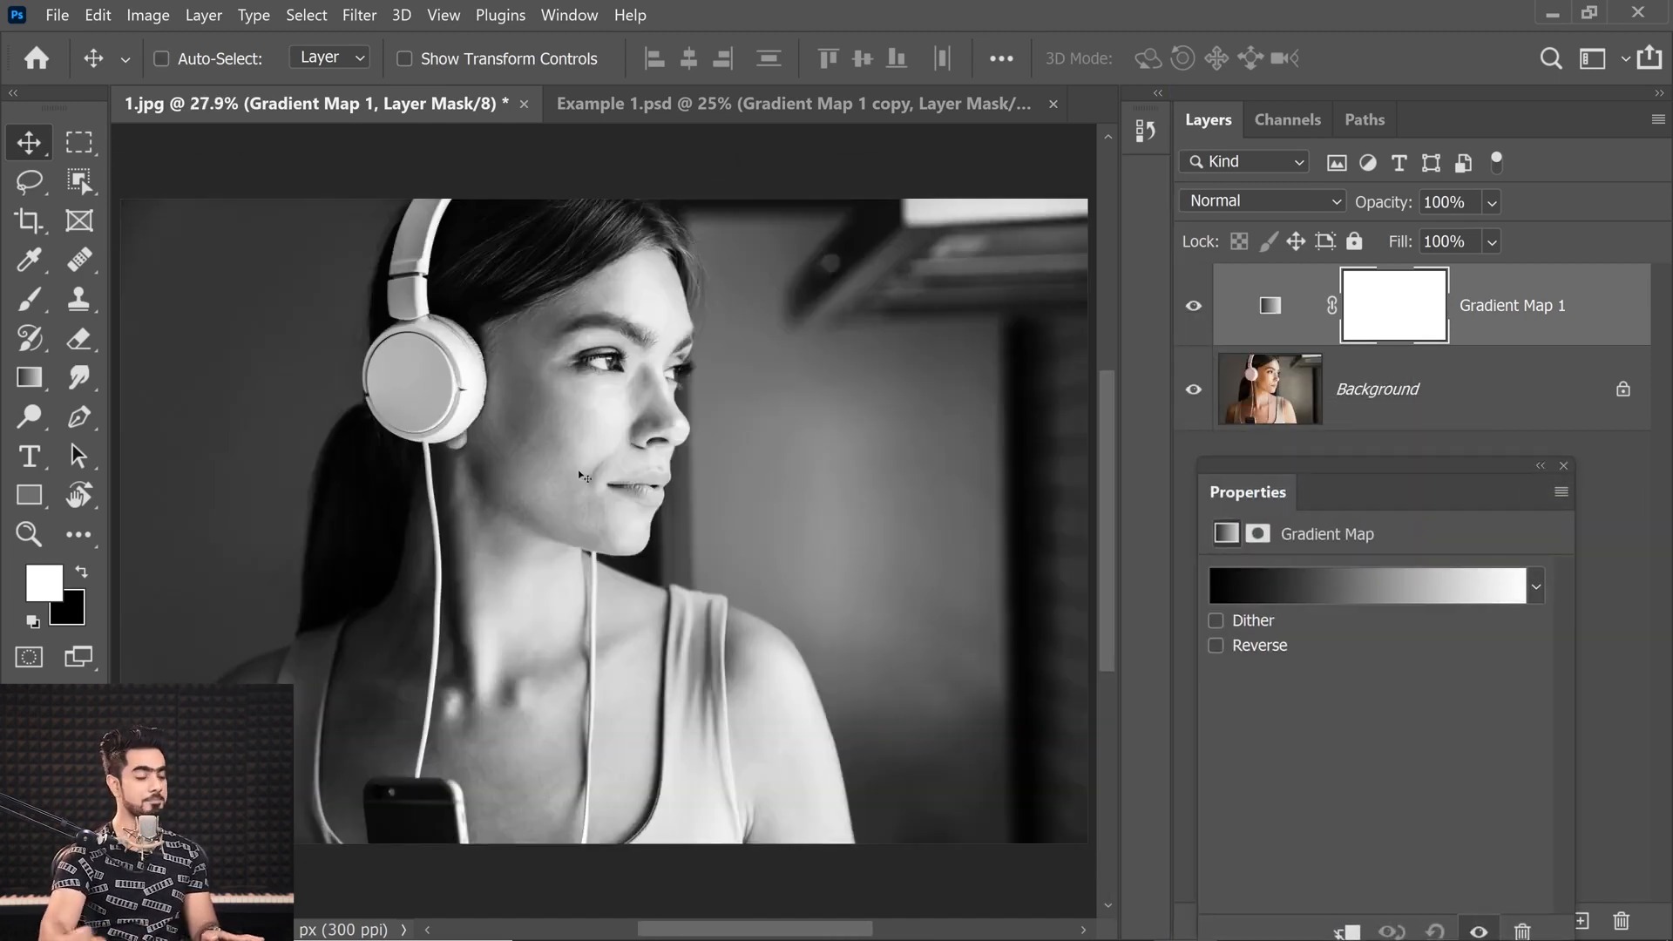
left_click(1316, 593)
left_click_drag(971, 197, 1172, 233)
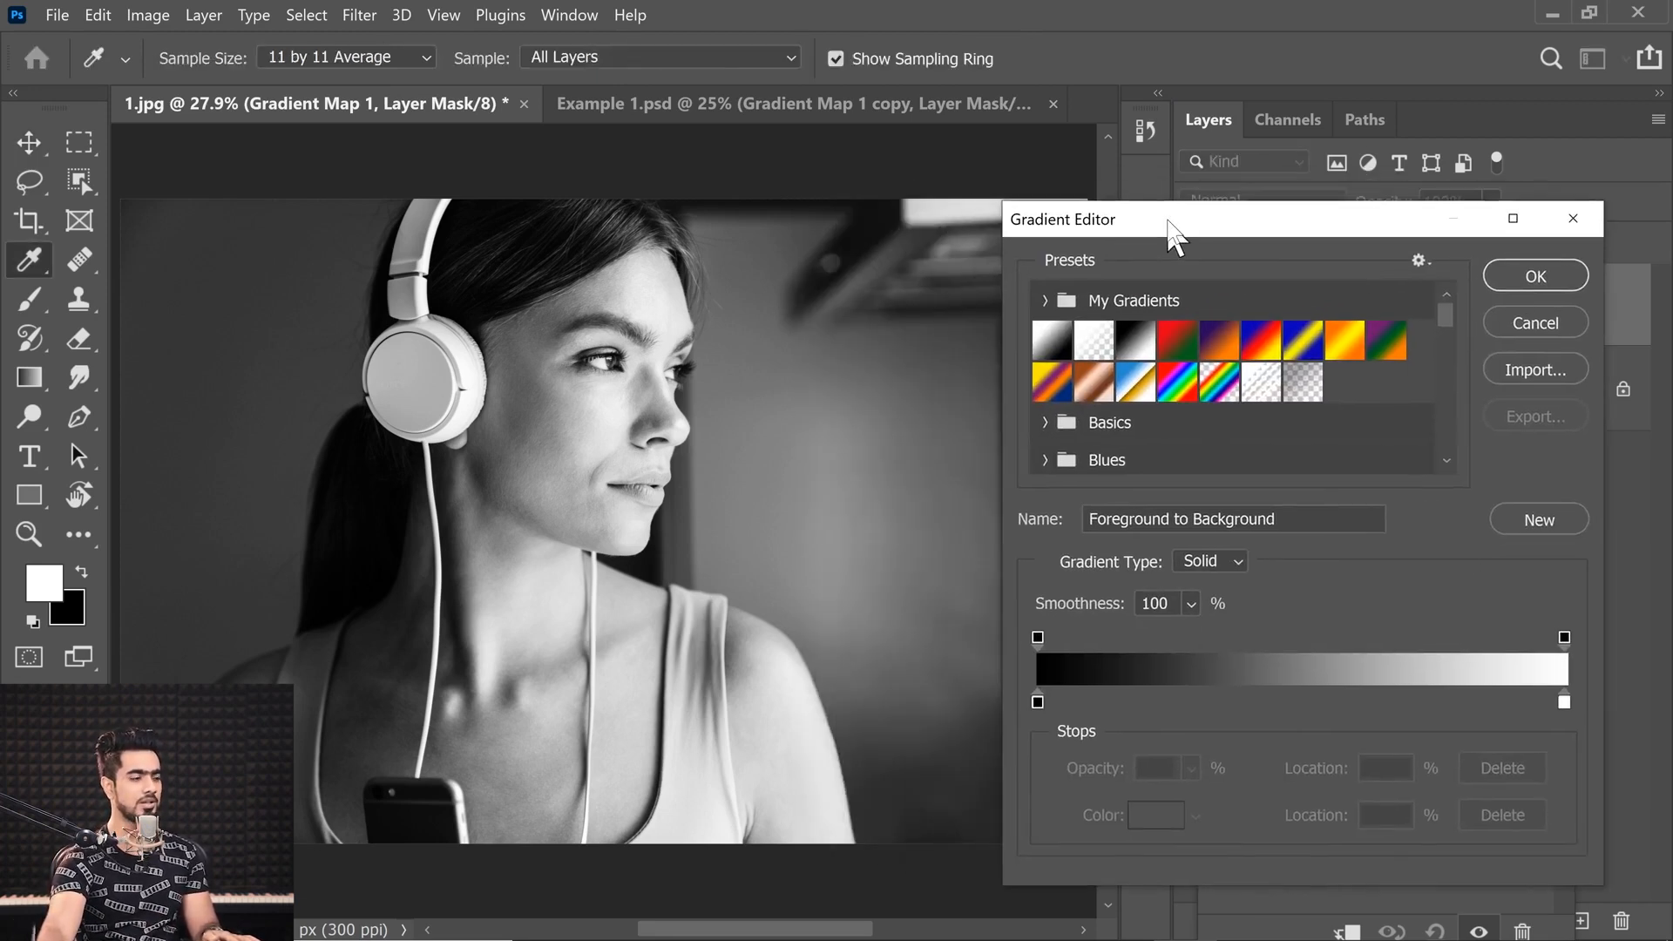
Try three My Gradients presets on the portrait, starting with Violet, Orange and ending with Orange, Yellow, Orange
left_click(1238, 351)
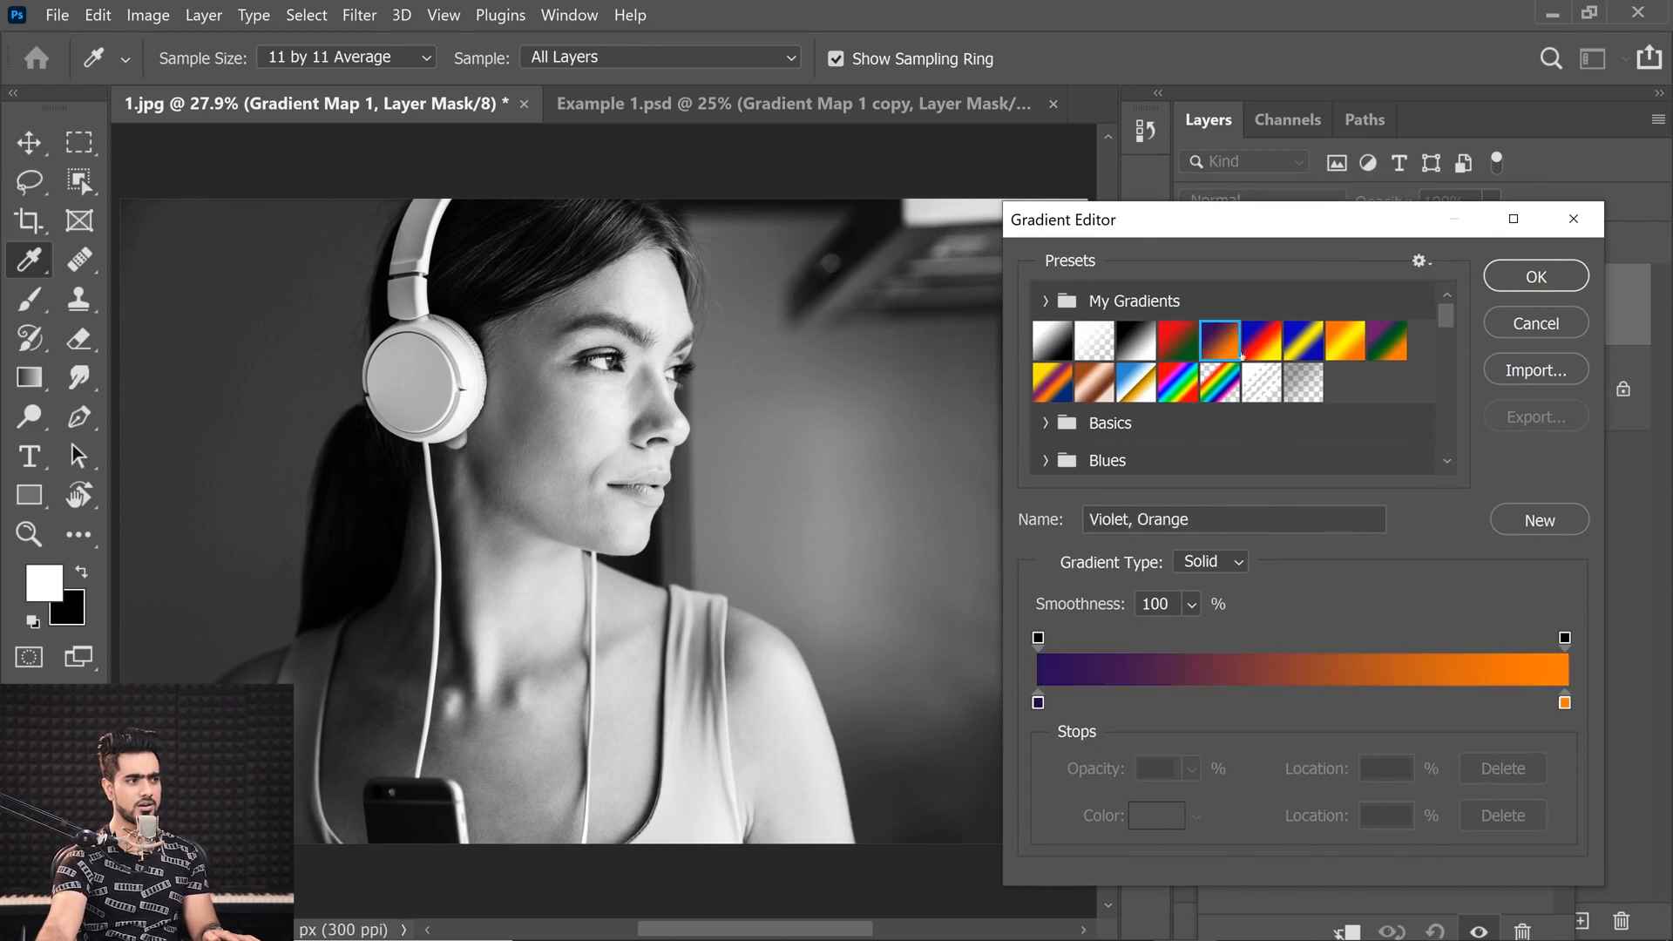
left_click(1265, 349)
left_click(1342, 347)
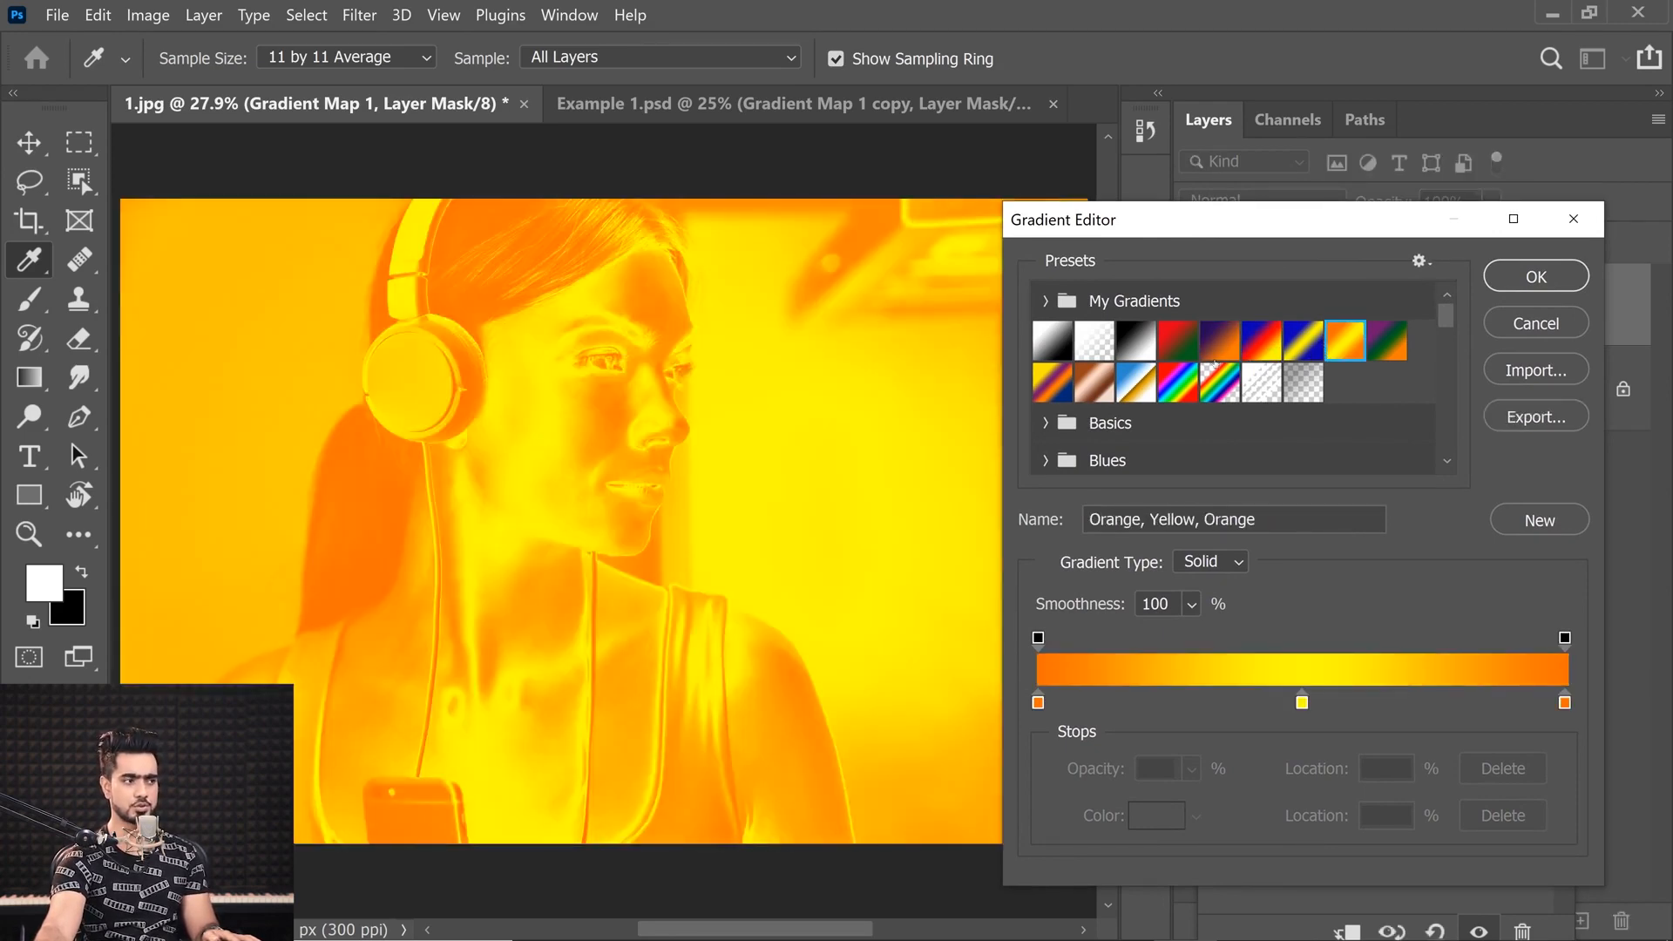
Try two gradient presets from the Reds group on the portrait, ending with Red_04
left_click(1045, 425)
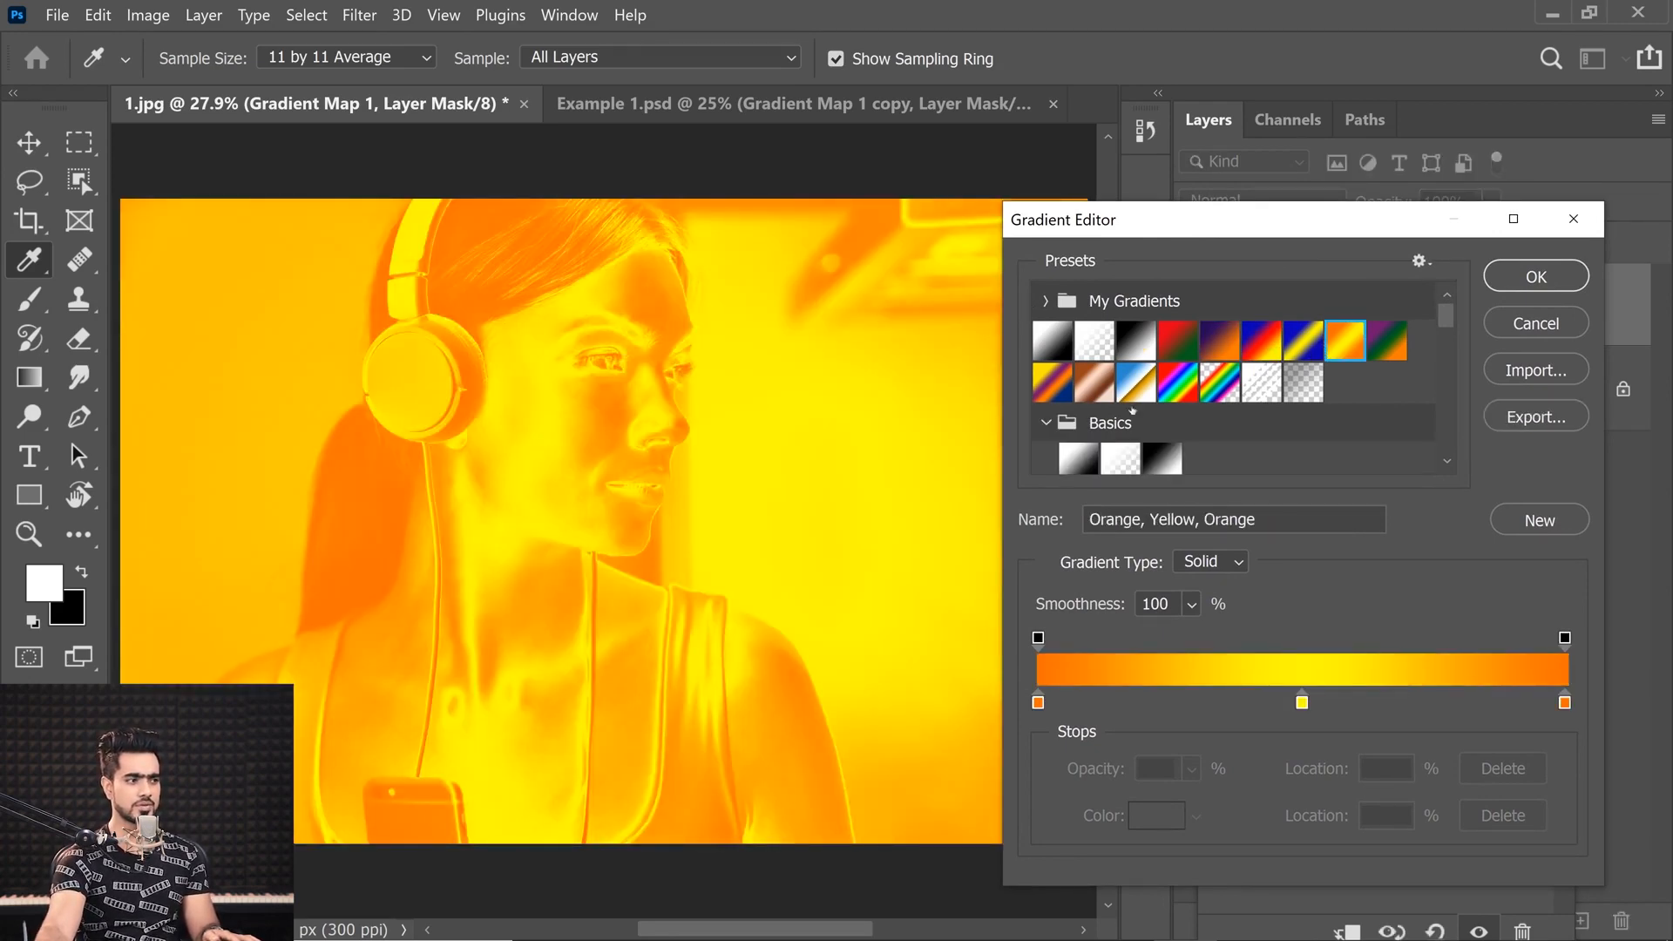
left_click_drag(1445, 316, 1443, 347)
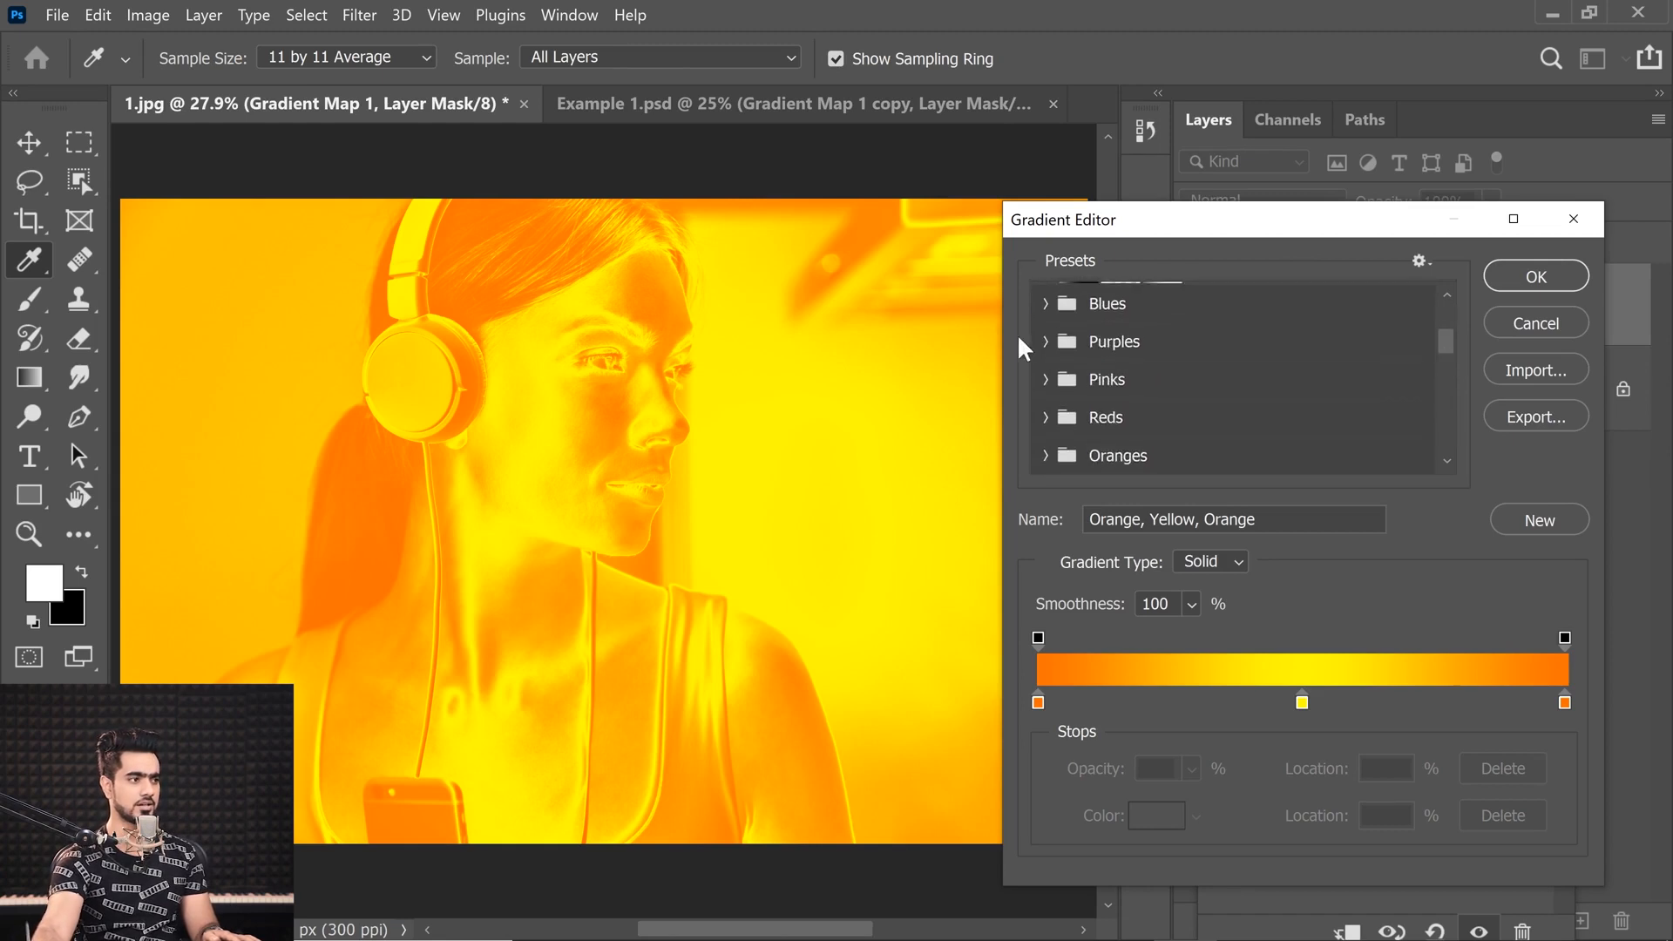
left_click(1045, 417)
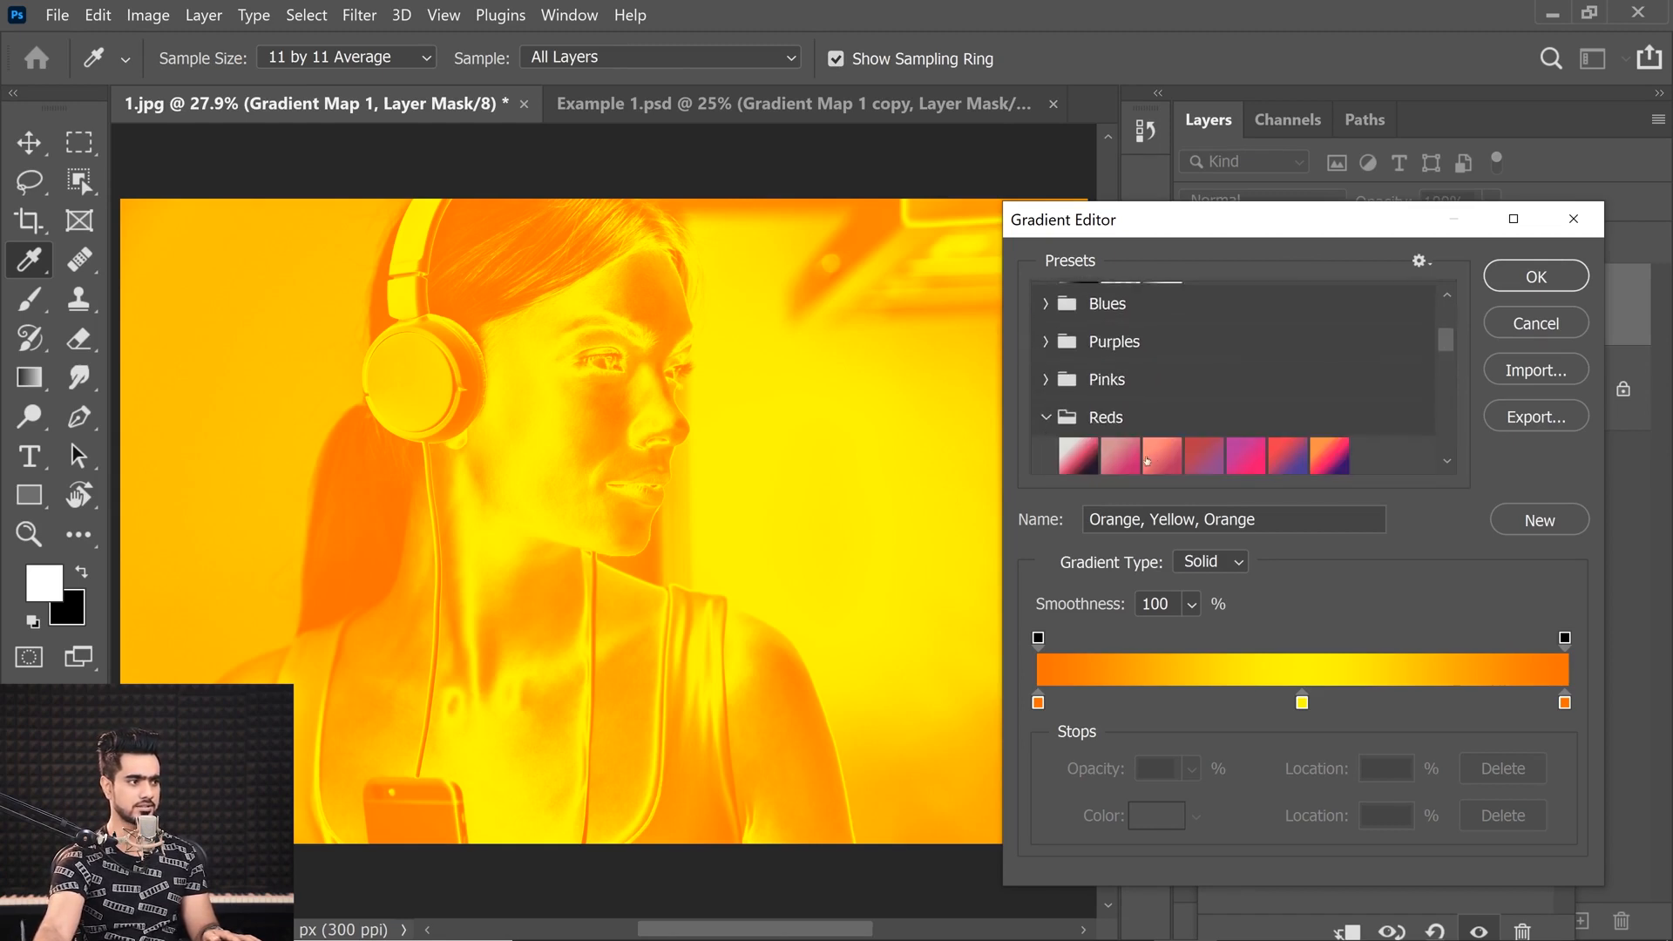
left_click(1161, 454)
left_click(1204, 454)
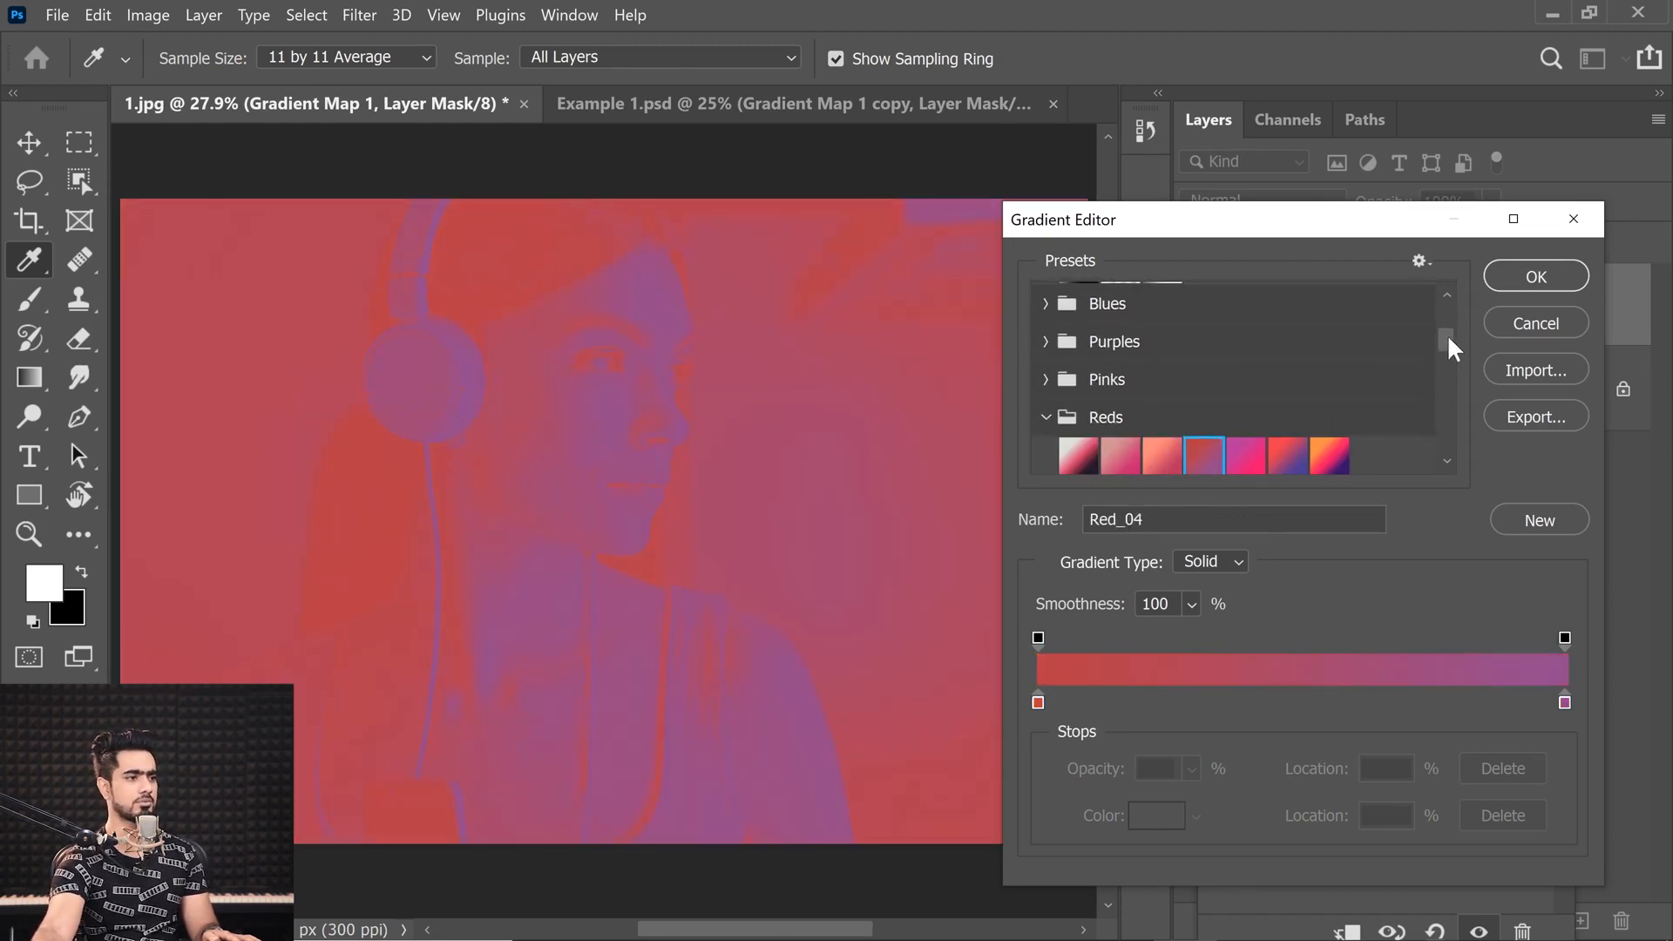
Try the yellow-to-green preset Green_15 from the Greens group on the portrait
left_click_drag(1449, 339, 1443, 358)
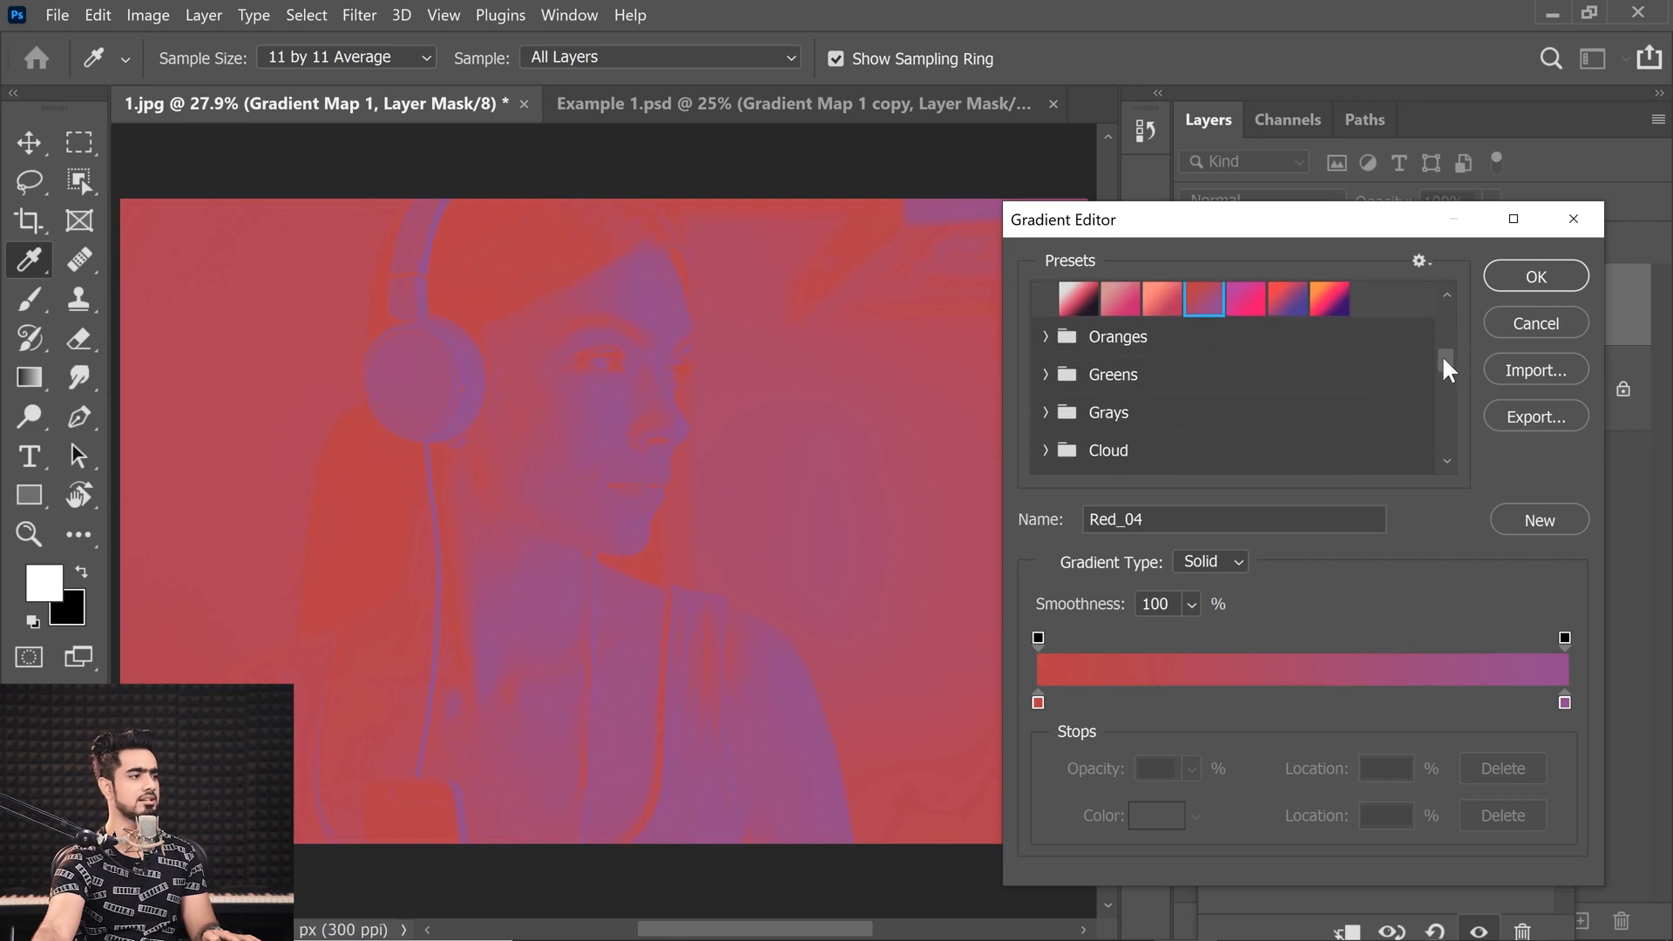
left_click(1045, 375)
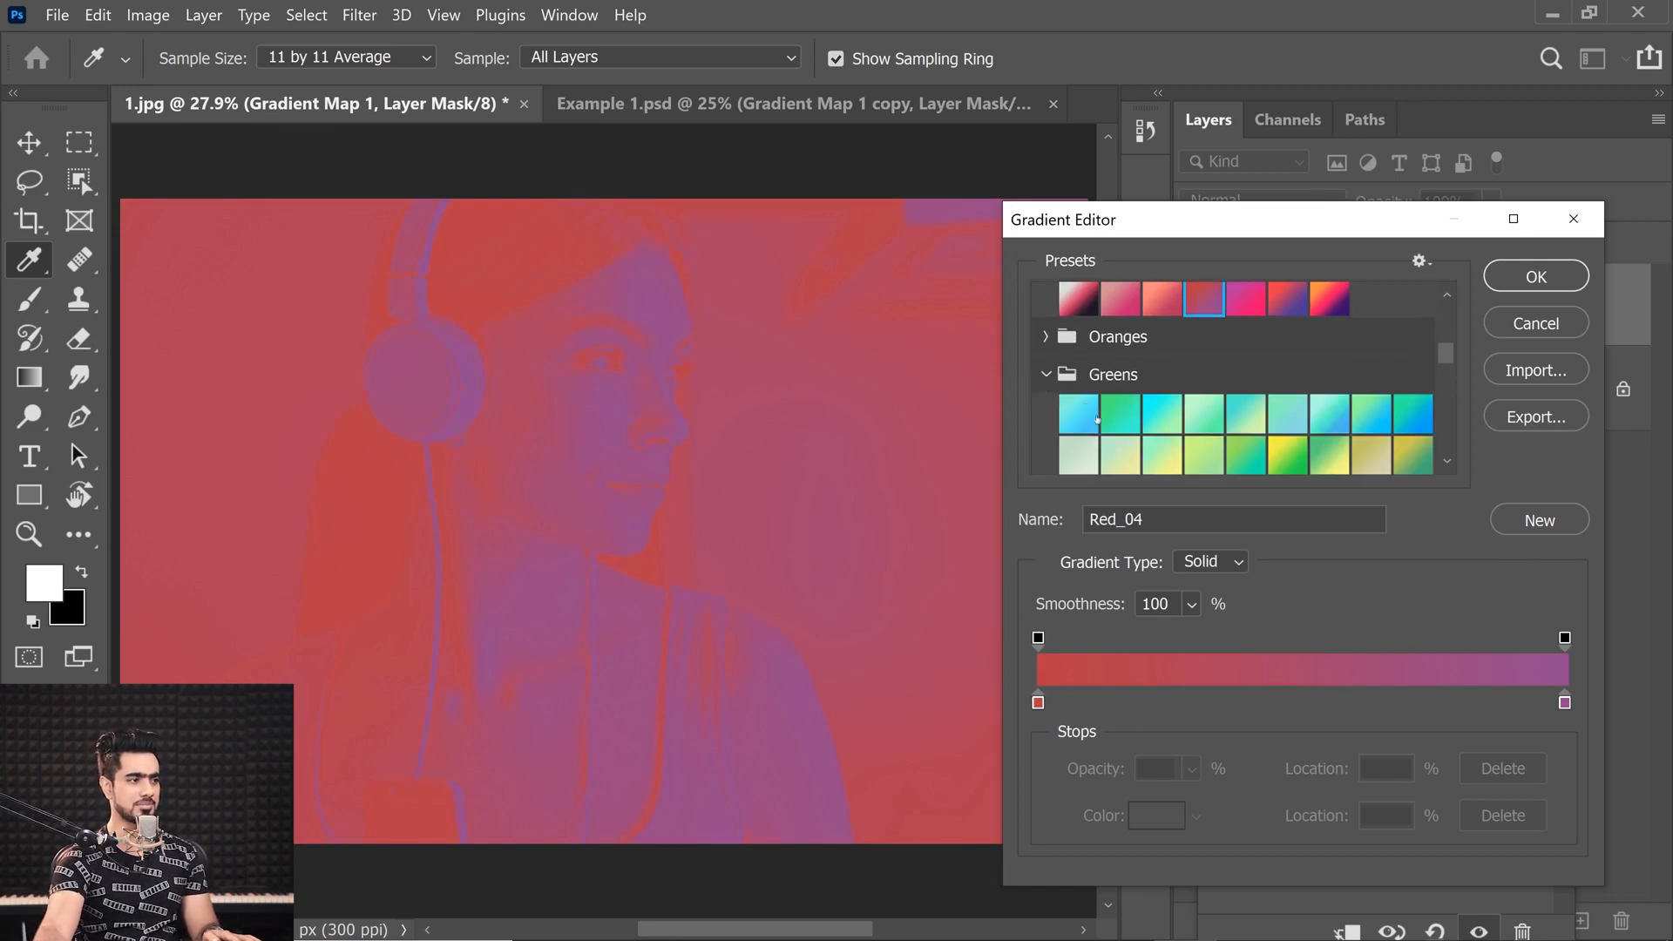
left_click(1291, 465)
left_click_drag(1455, 353, 1441, 385)
Try several presets from the Pastels group on the portrait, ending with Pastels_09
left_click(1046, 334)
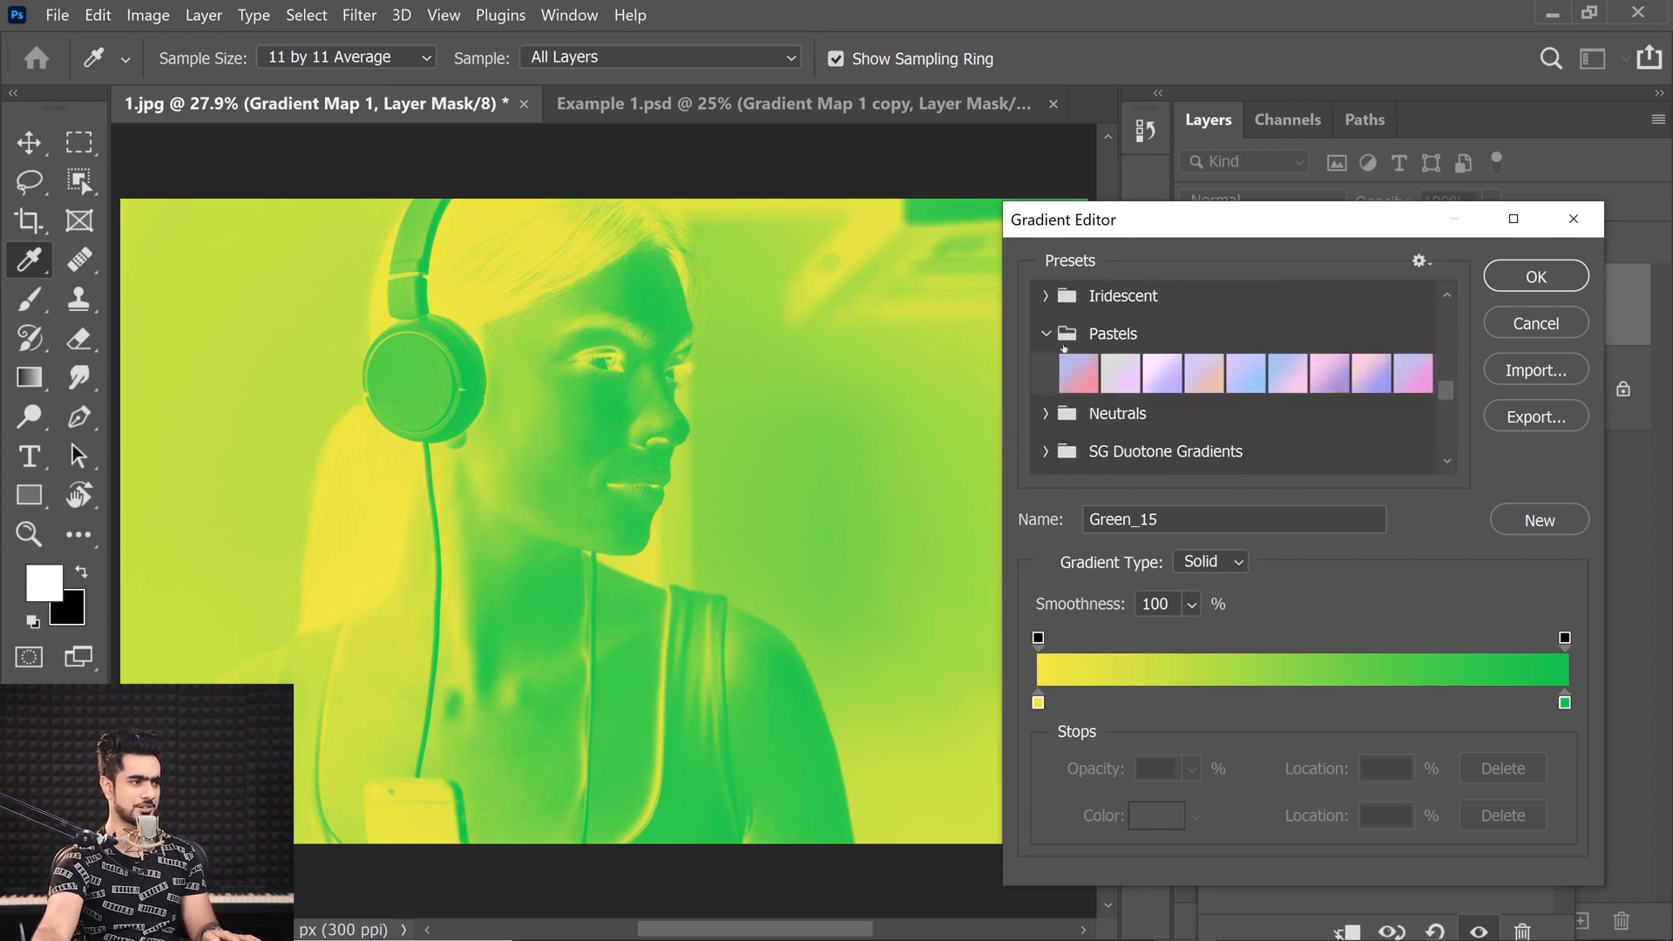
left_click(1074, 376)
left_click(1163, 373)
left_click(1246, 374)
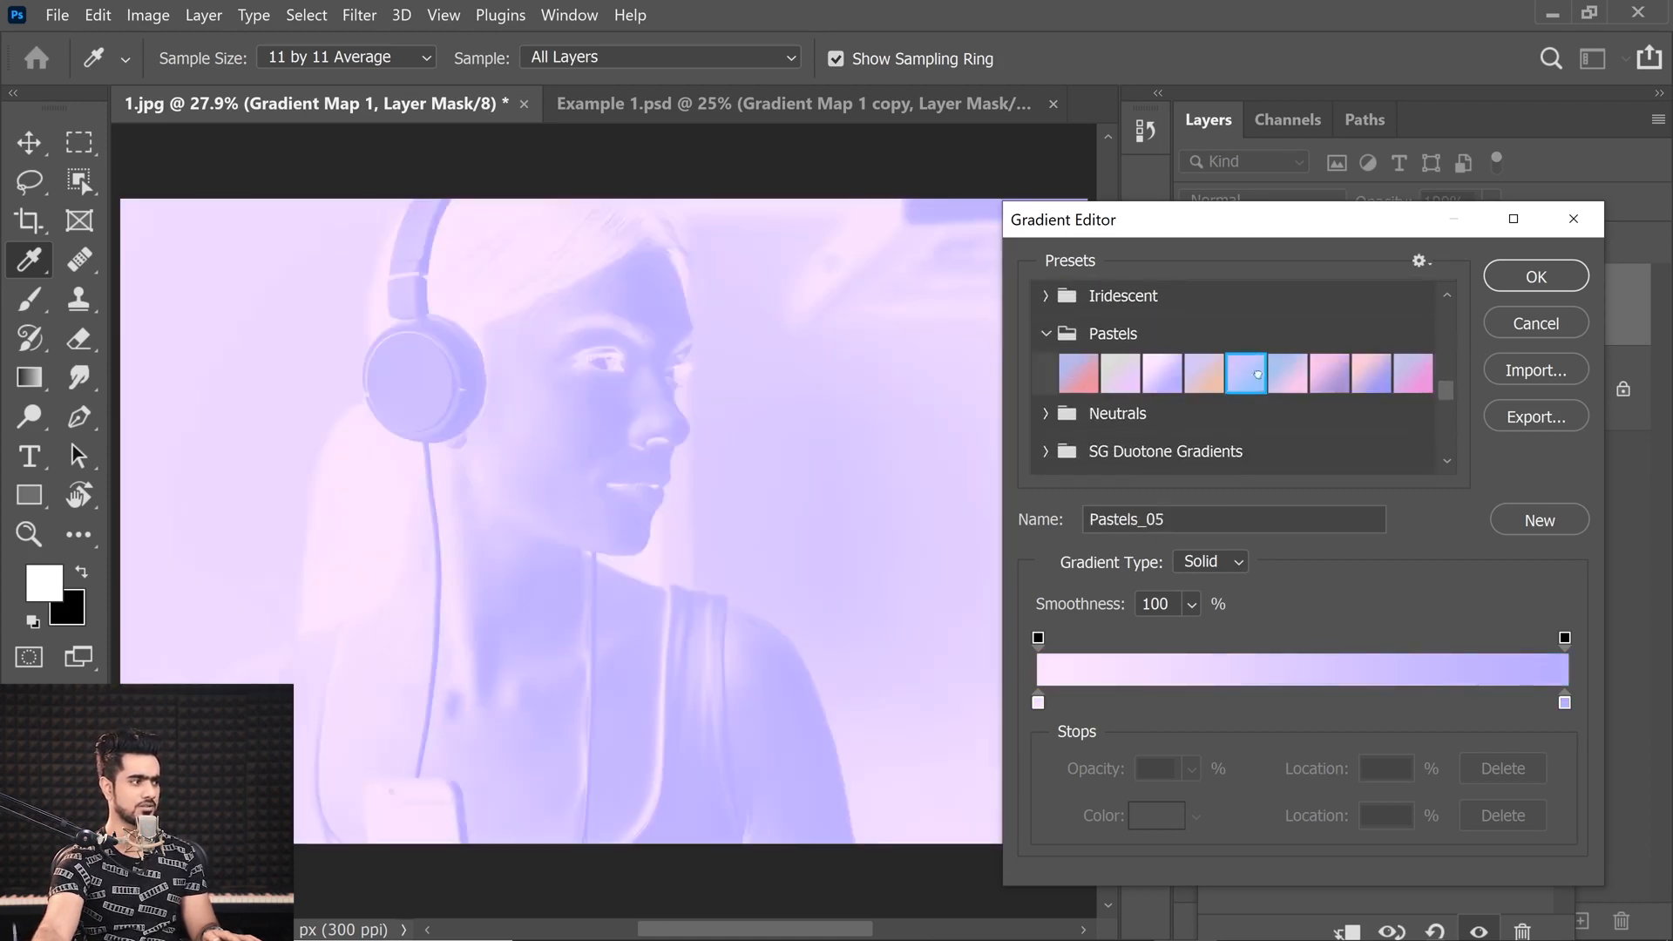
left_click(1342, 374)
left_click(1413, 374)
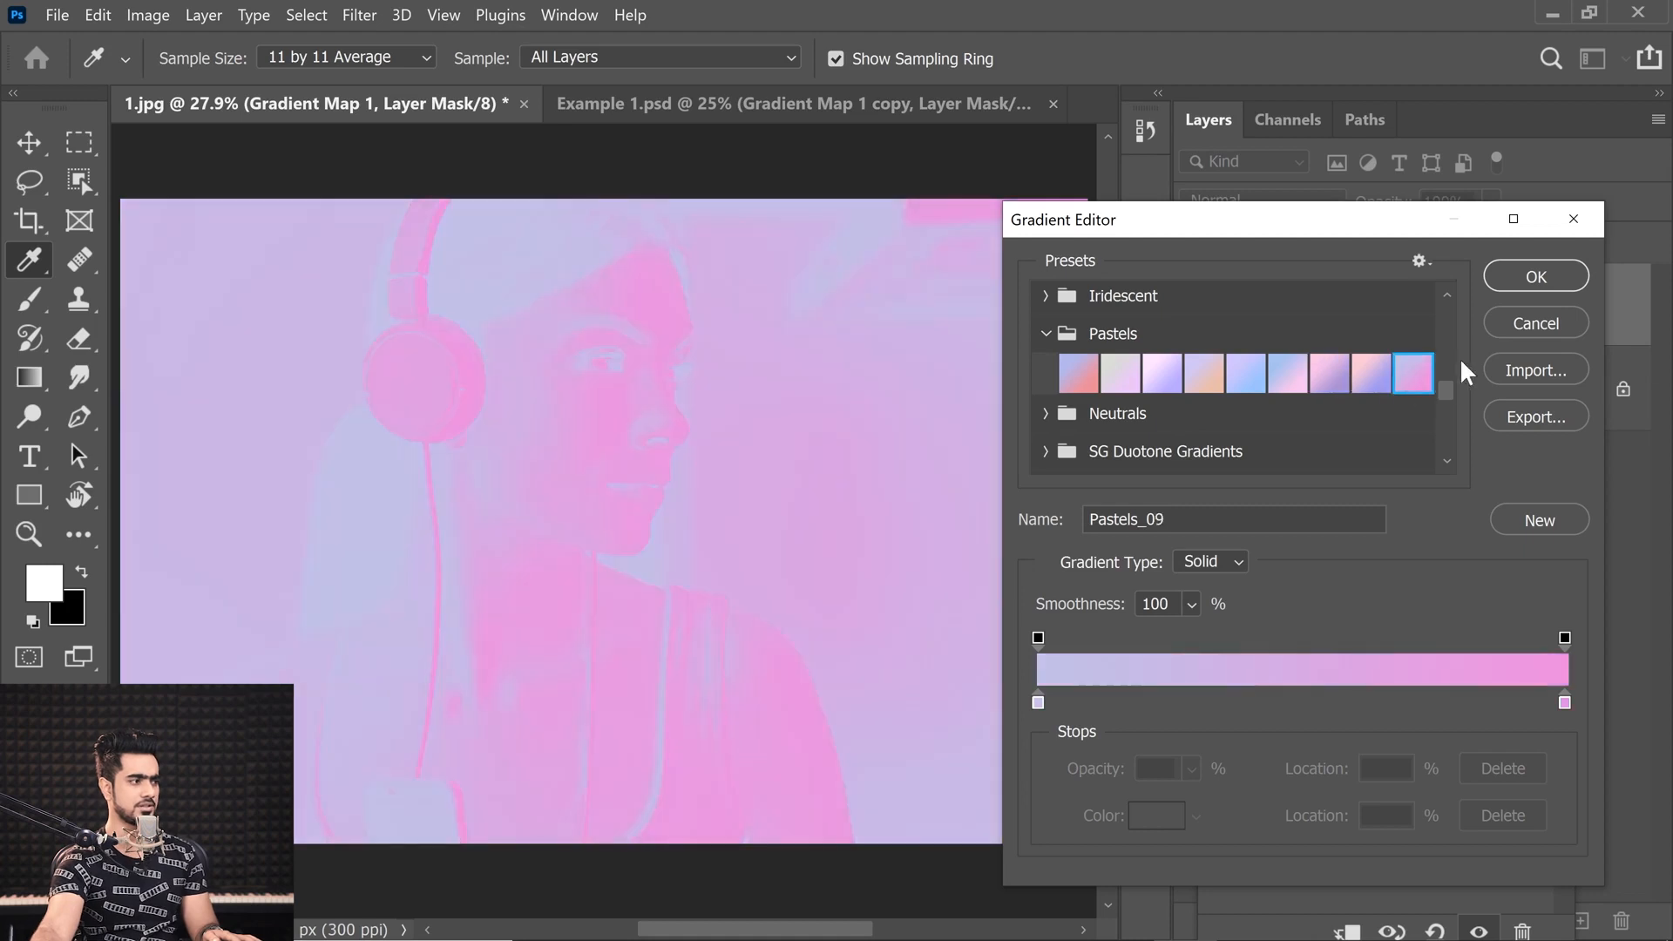
Try the Neutrals presets on the portrait and apply Sand_02 as the Gradient Map's gradient
left_click_drag(1451, 379, 1427, 436)
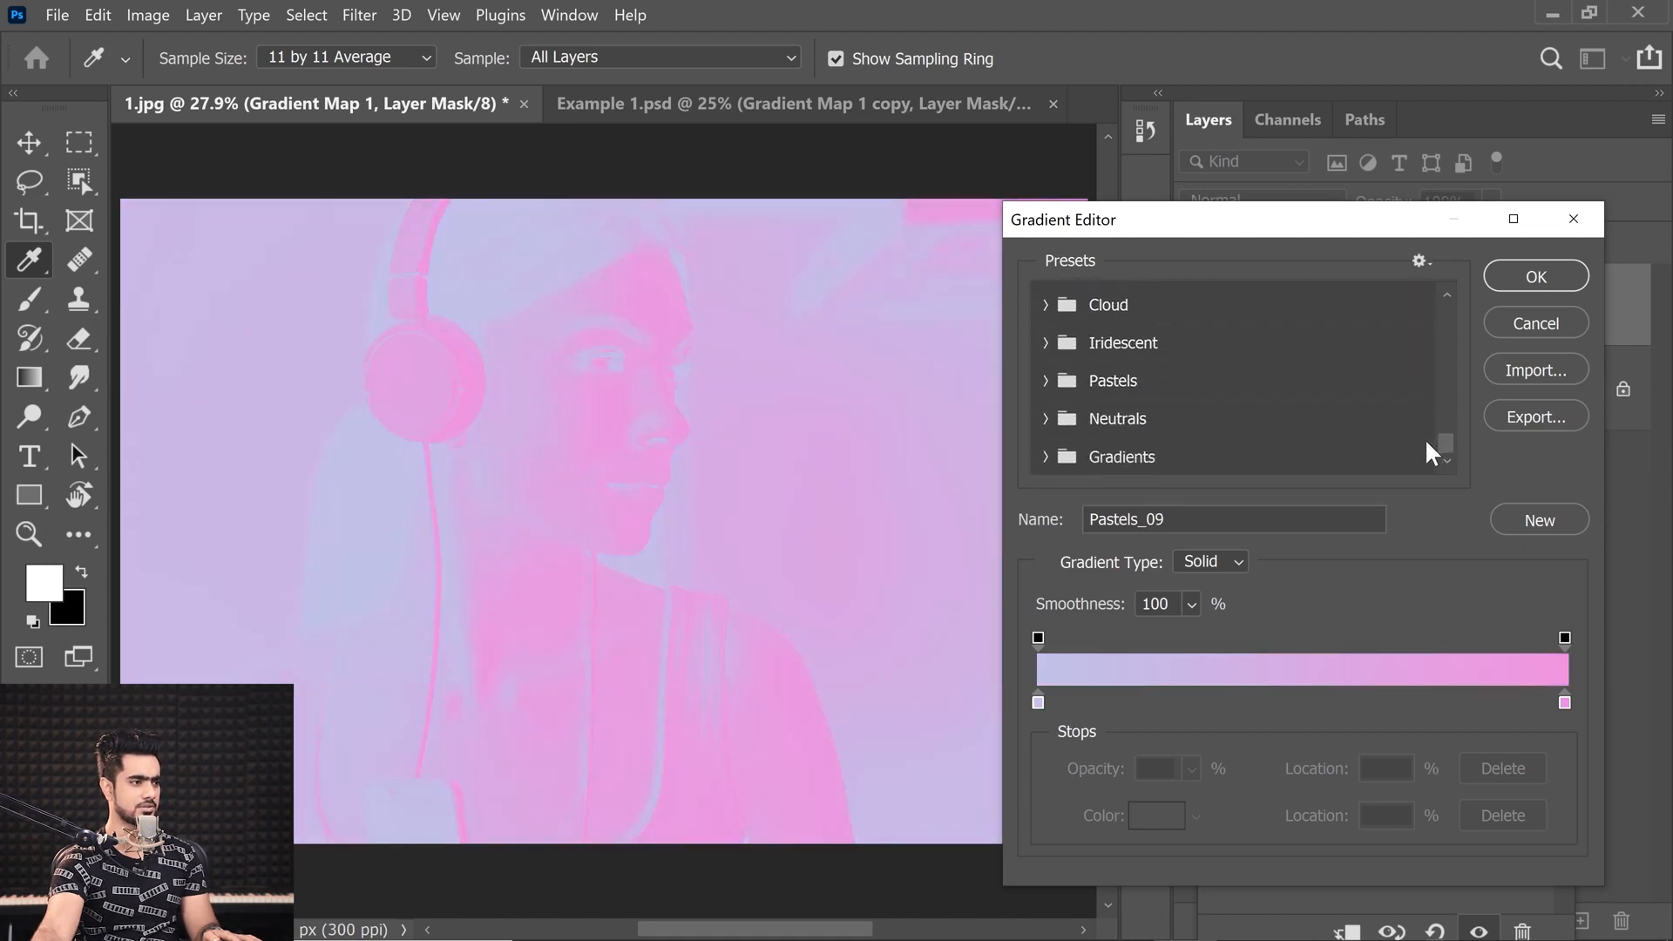
left_click(1046, 419)
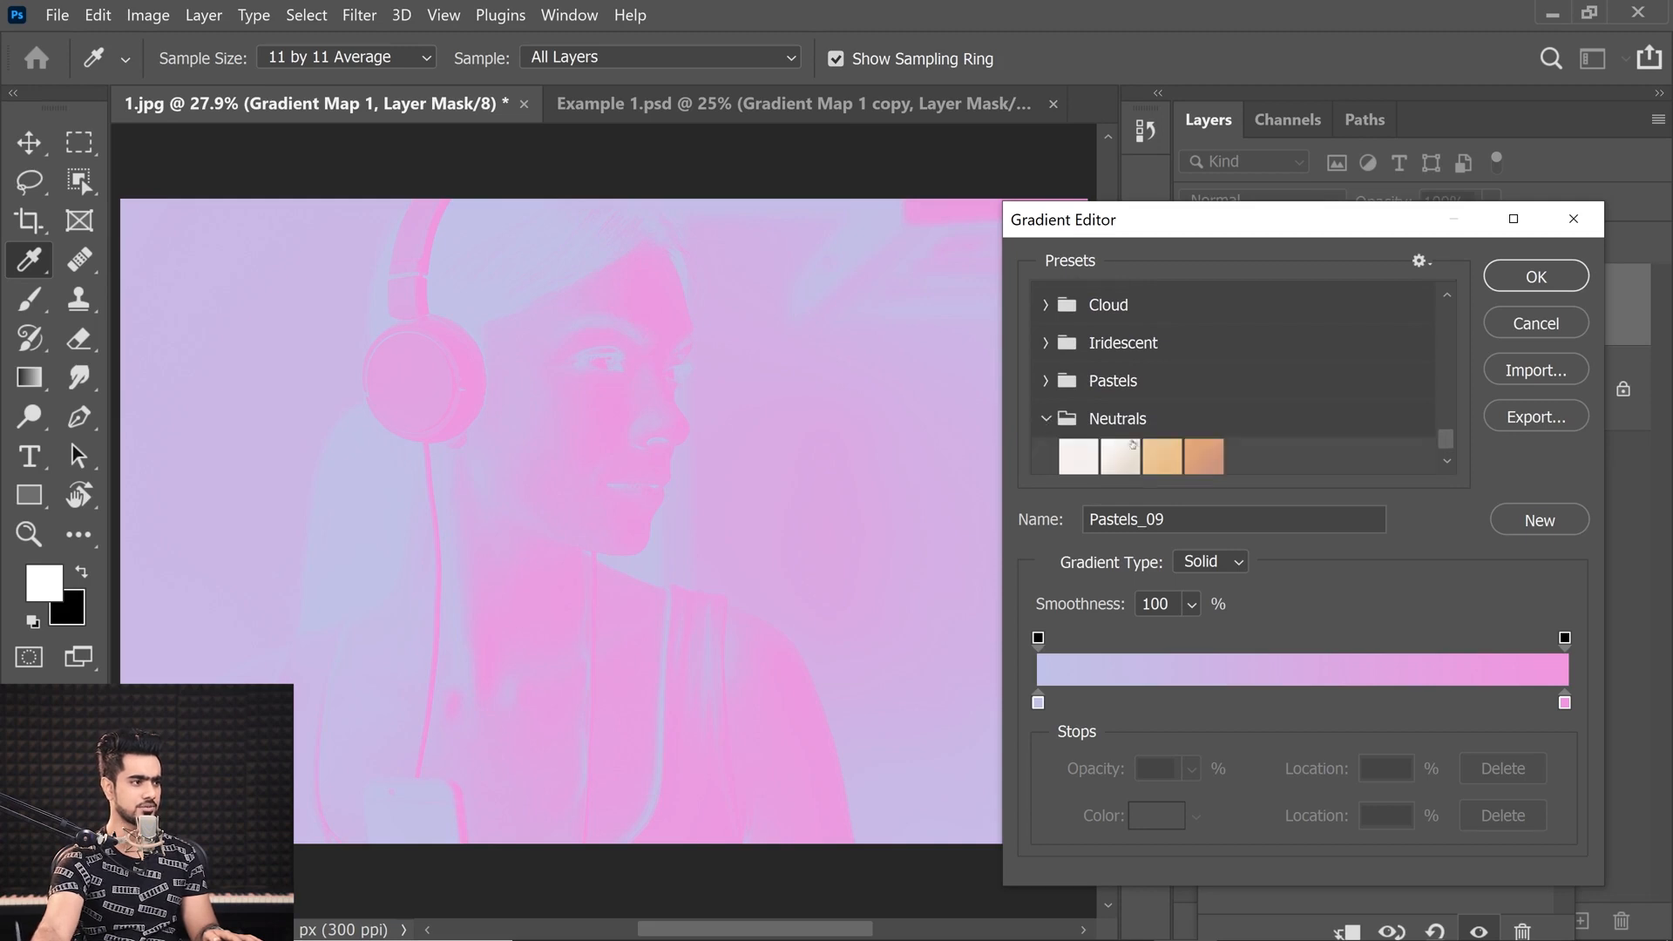
left_click(1130, 459)
left_click(1149, 468)
left_click(1204, 460)
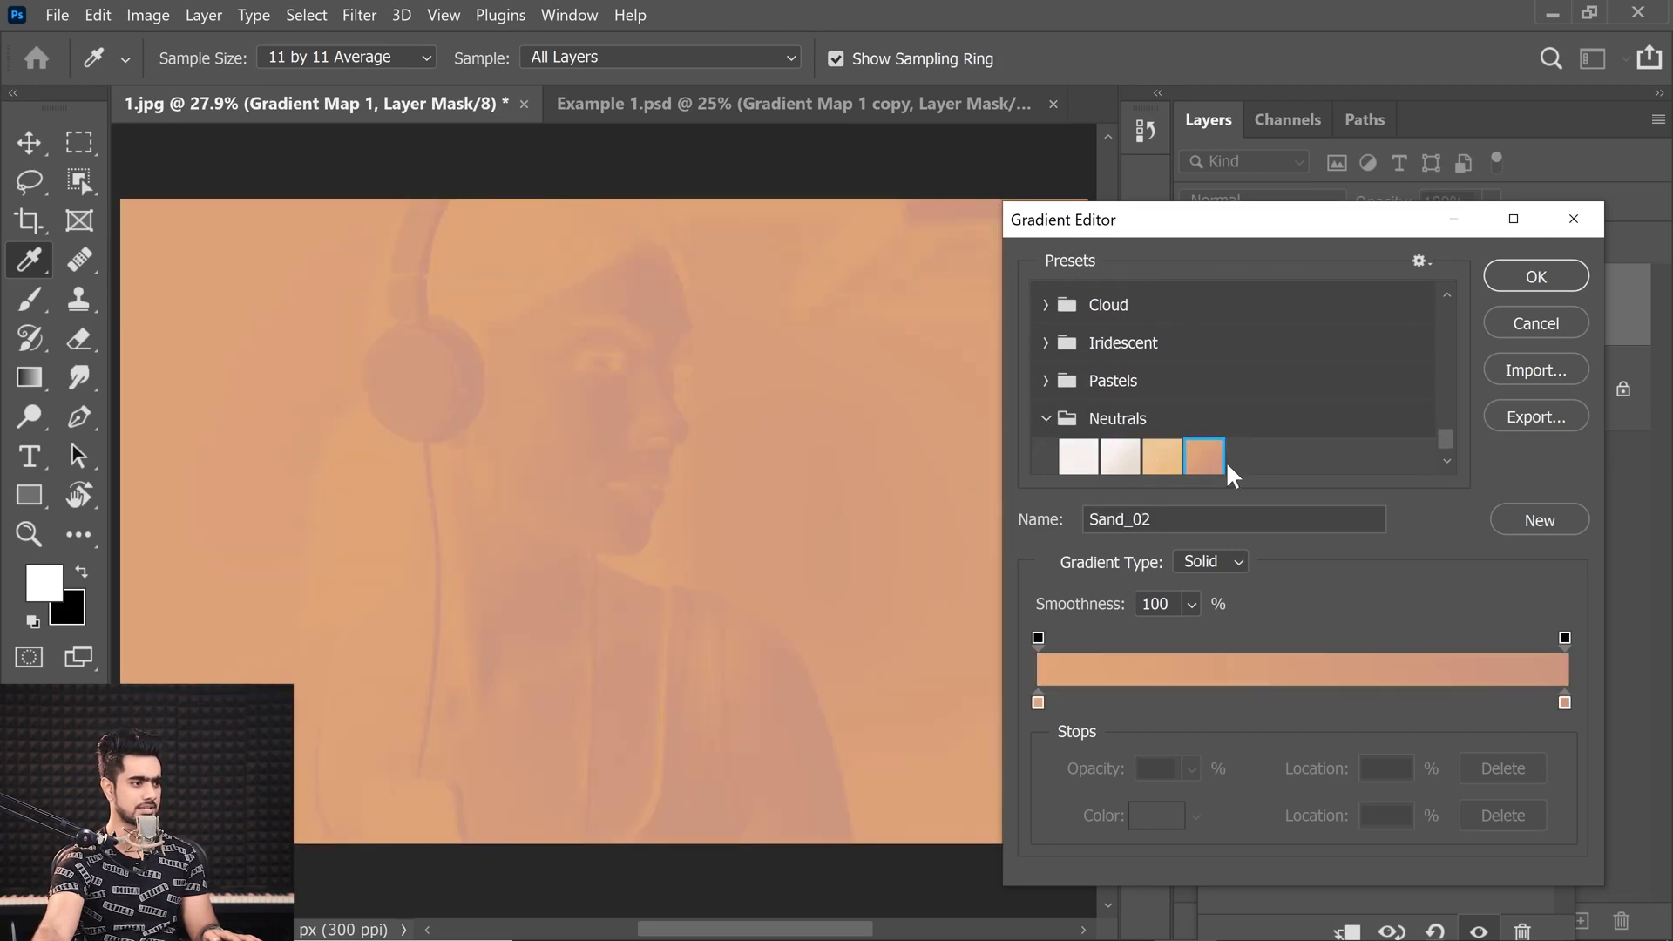
left_click(1199, 464)
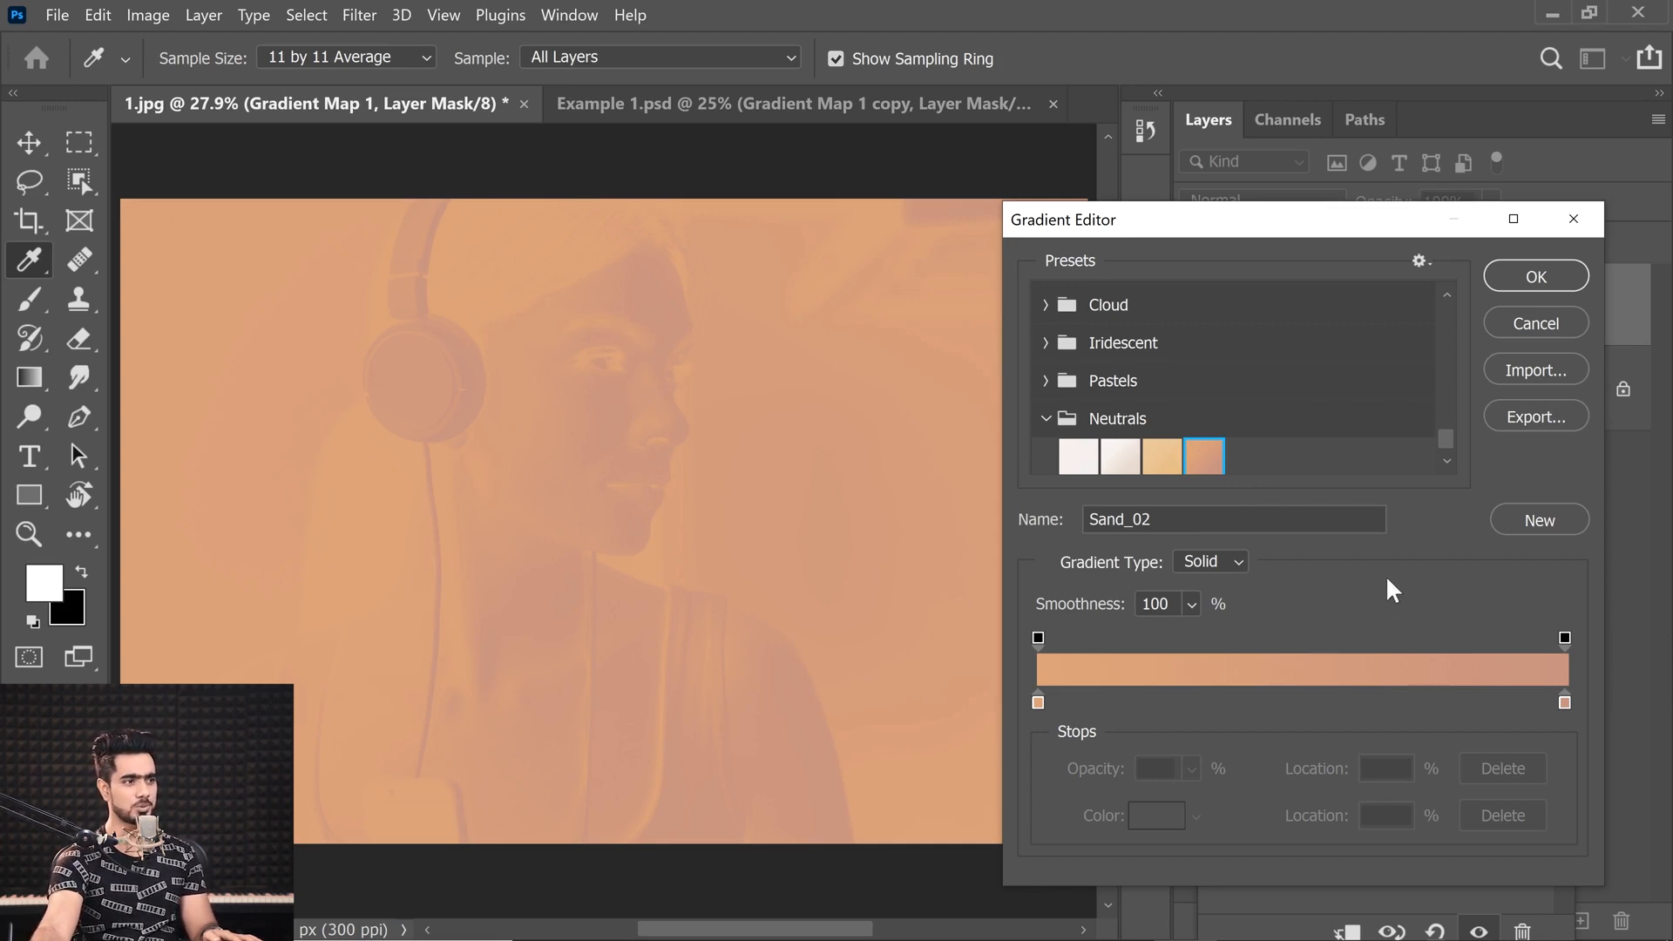
left_click_drag(1244, 232, 816, 237)
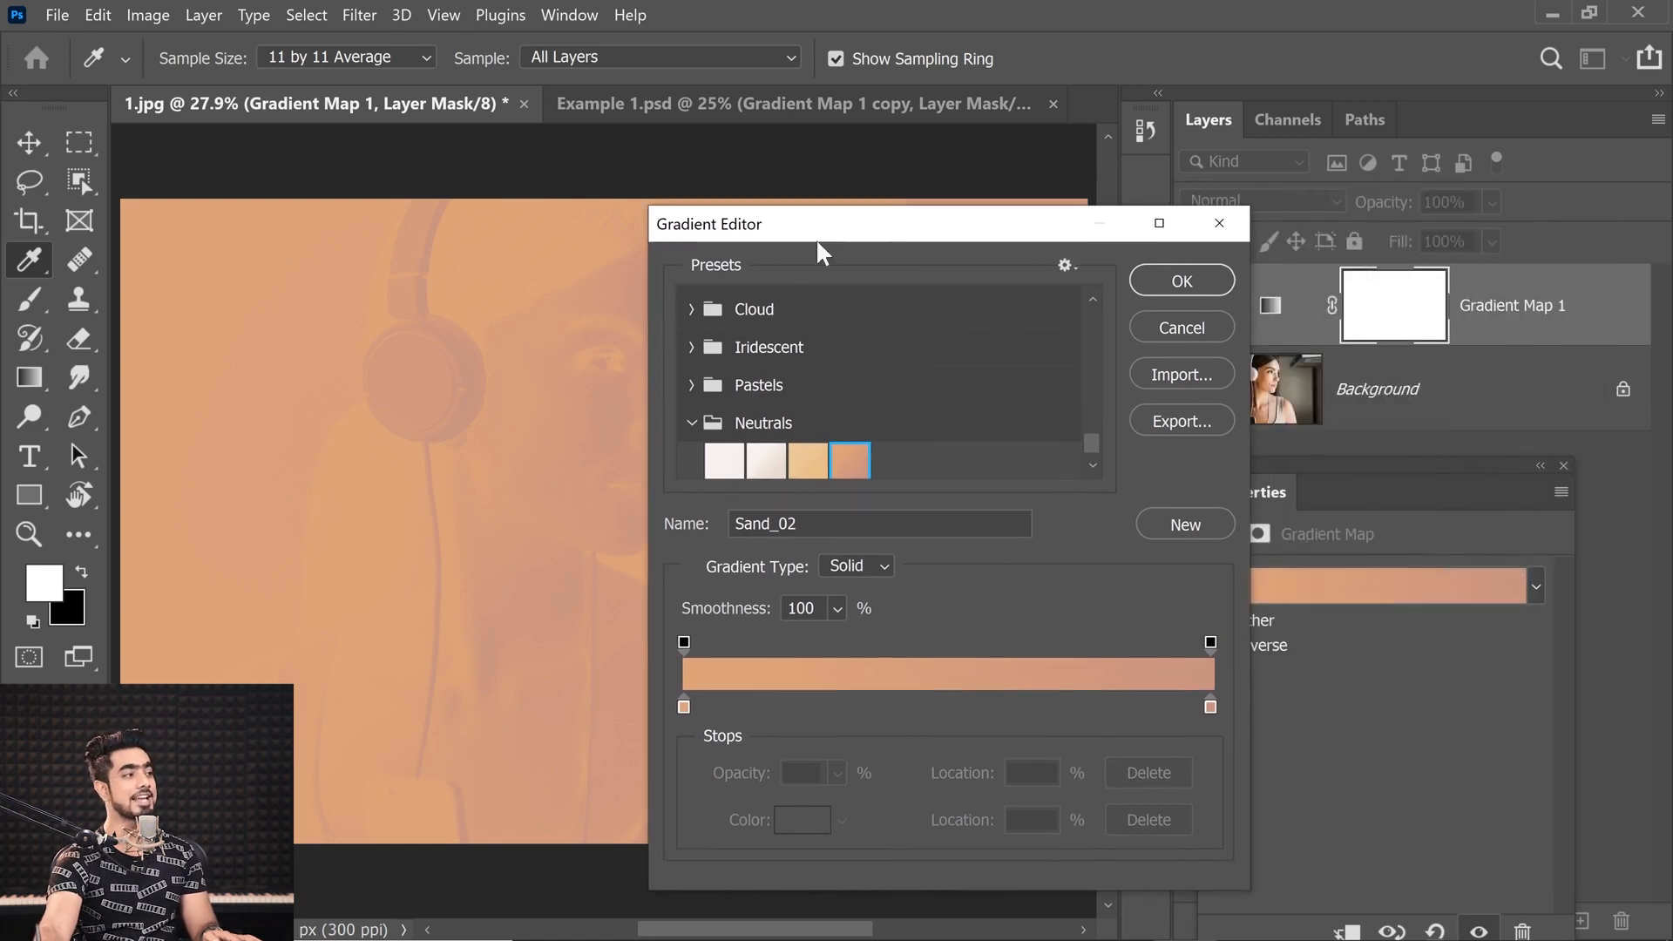
left_click(1176, 291)
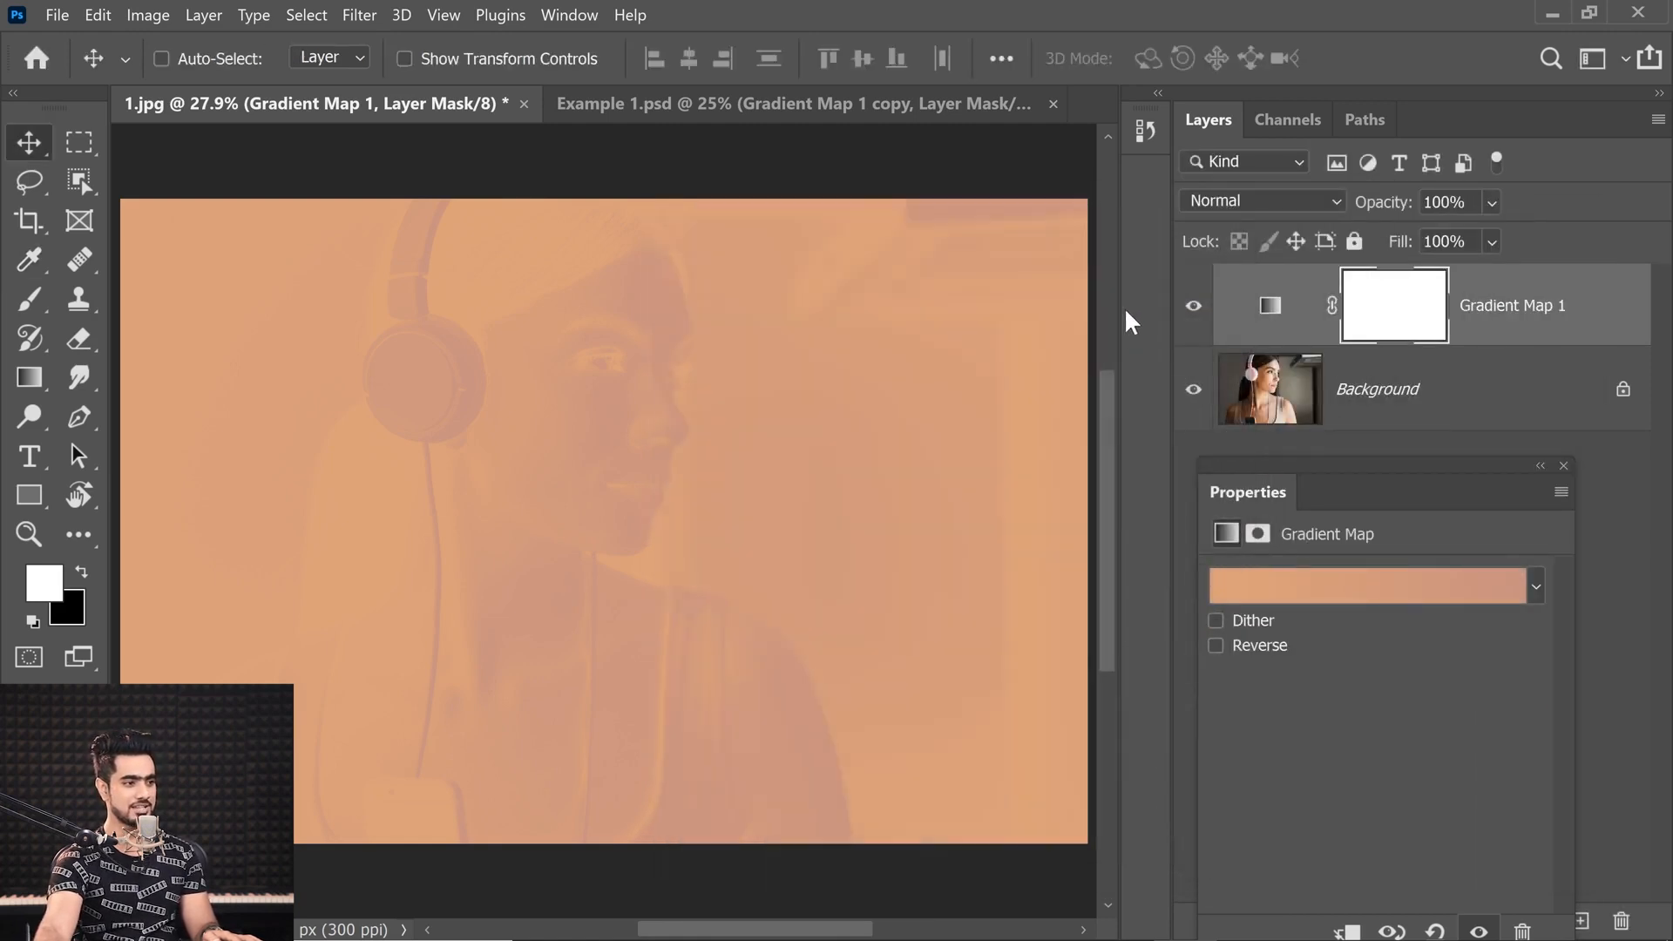
Switch the Gradient Map's Reverse option on and off again to compare the two color directions
left_click(1215, 646)
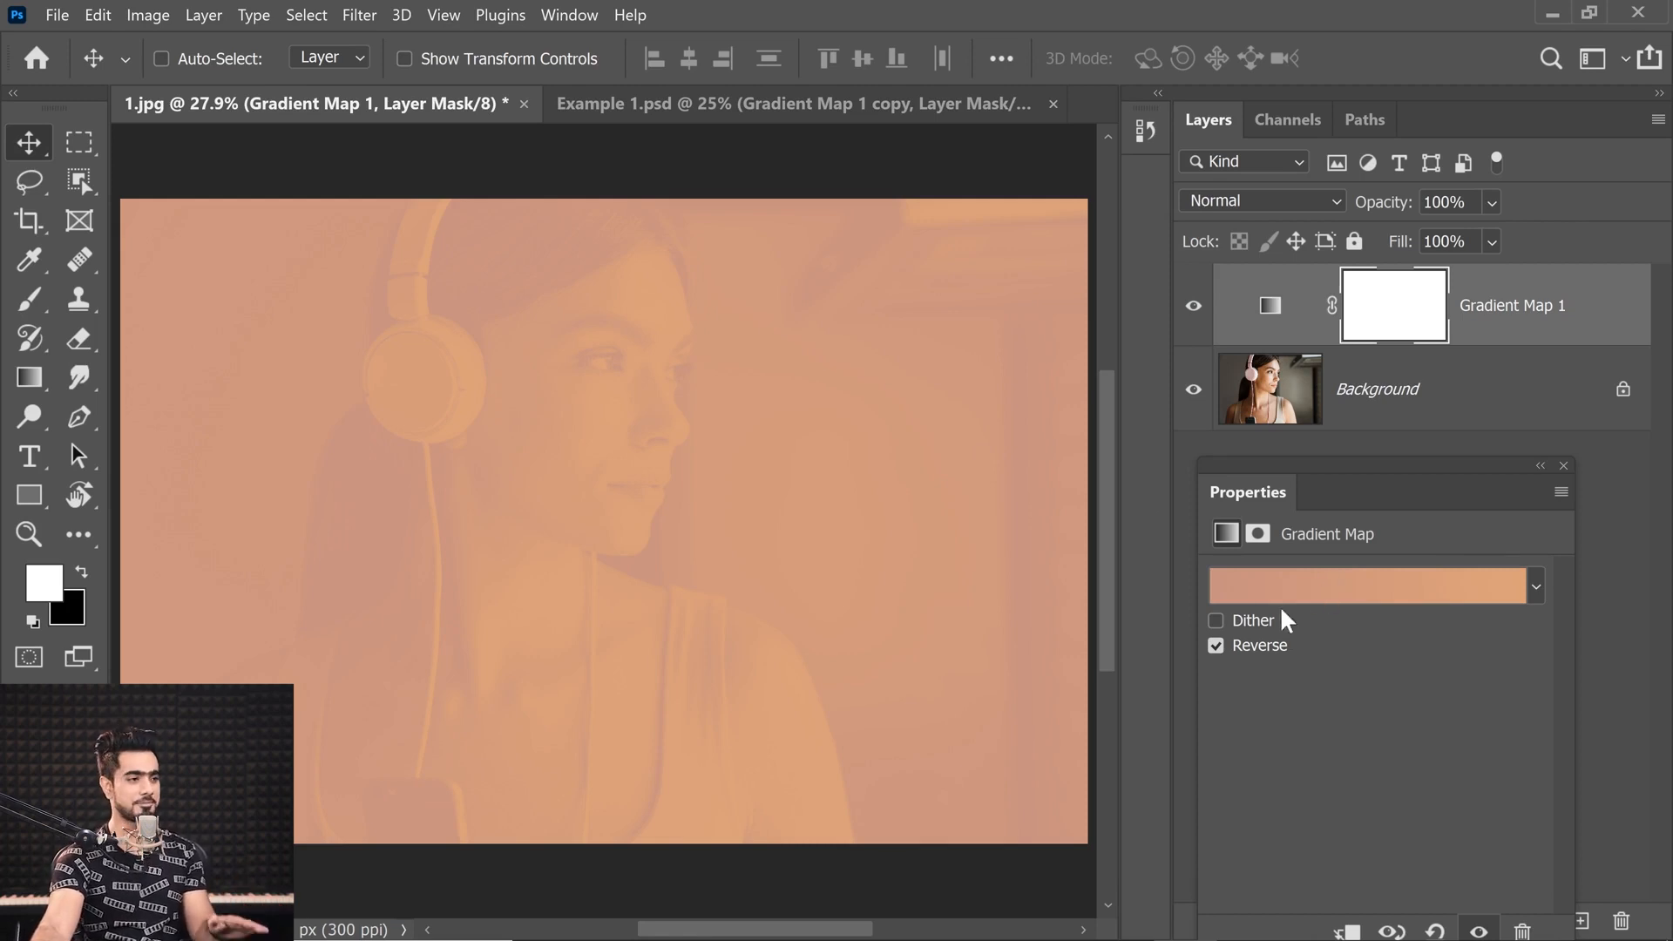
left_click(1215, 645)
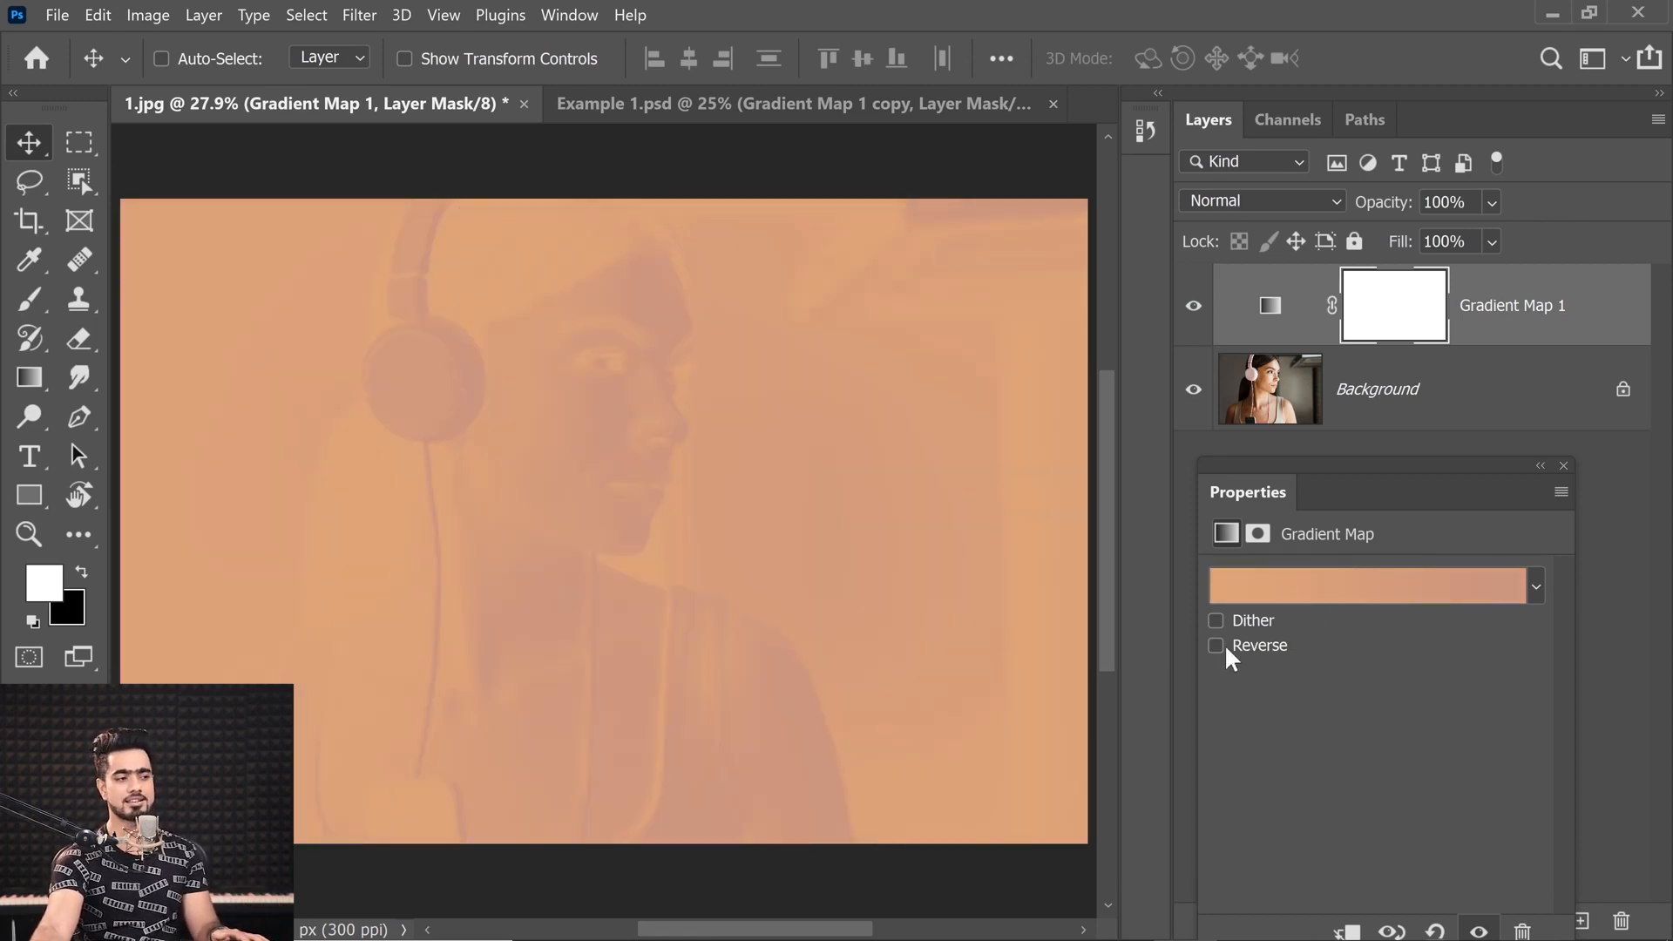
Reopen the gradient for editing and change its highlight stop at 100% to a light violet
left_click(1343, 597)
left_click_drag(841, 216, 1212, 207)
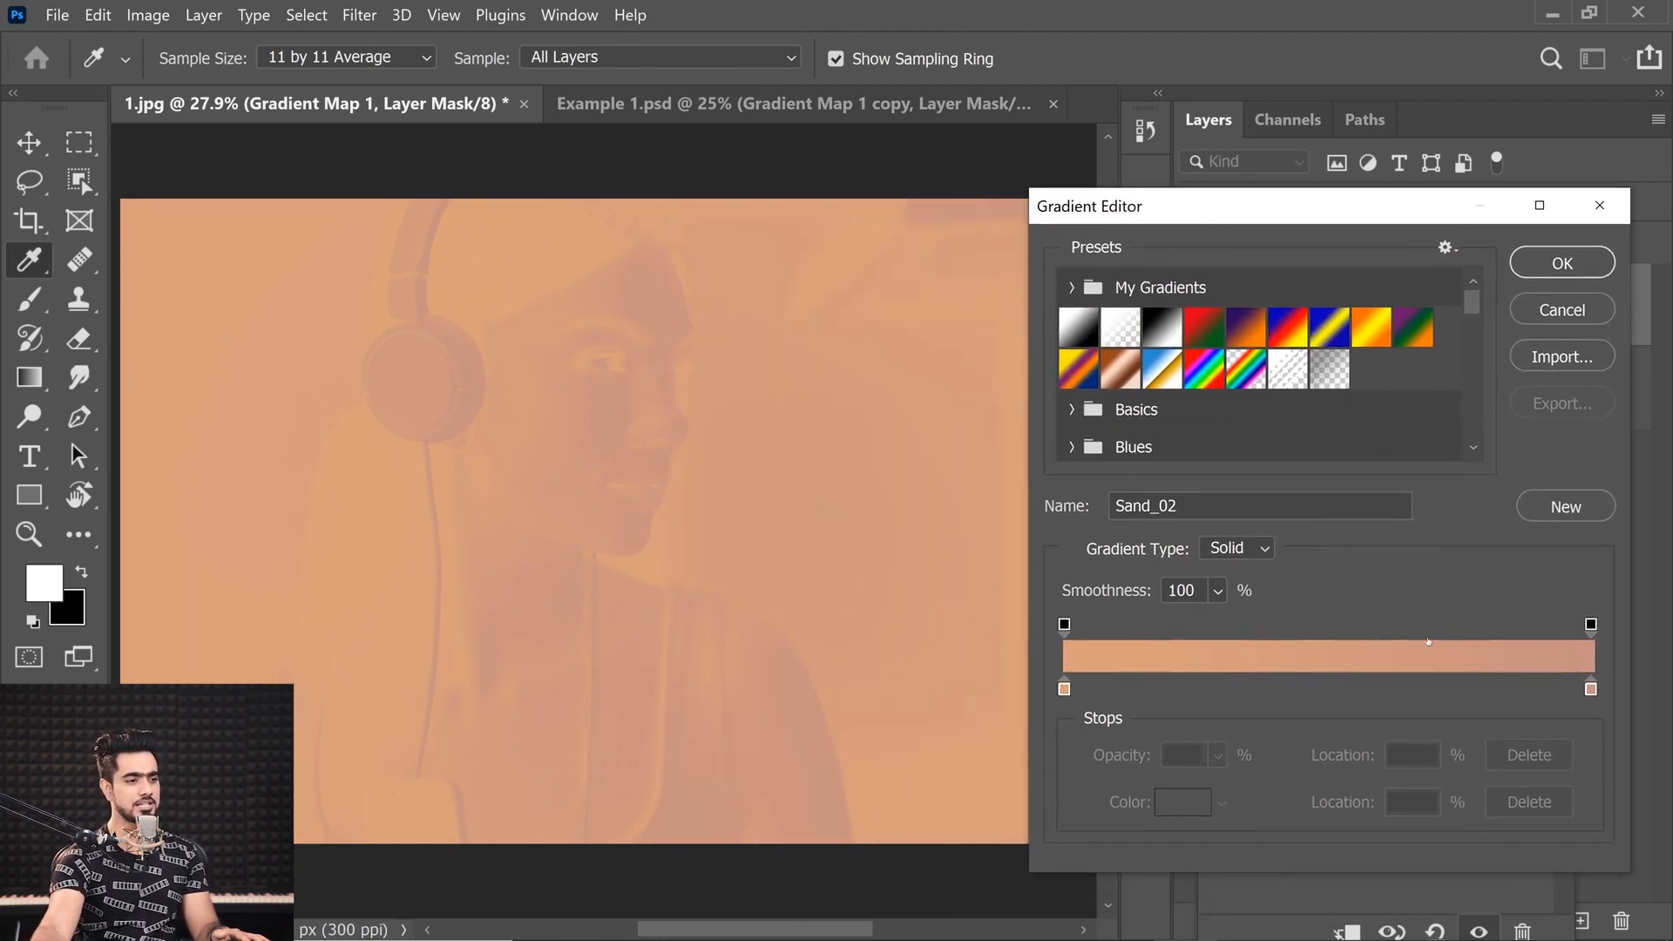
left_click(1591, 689)
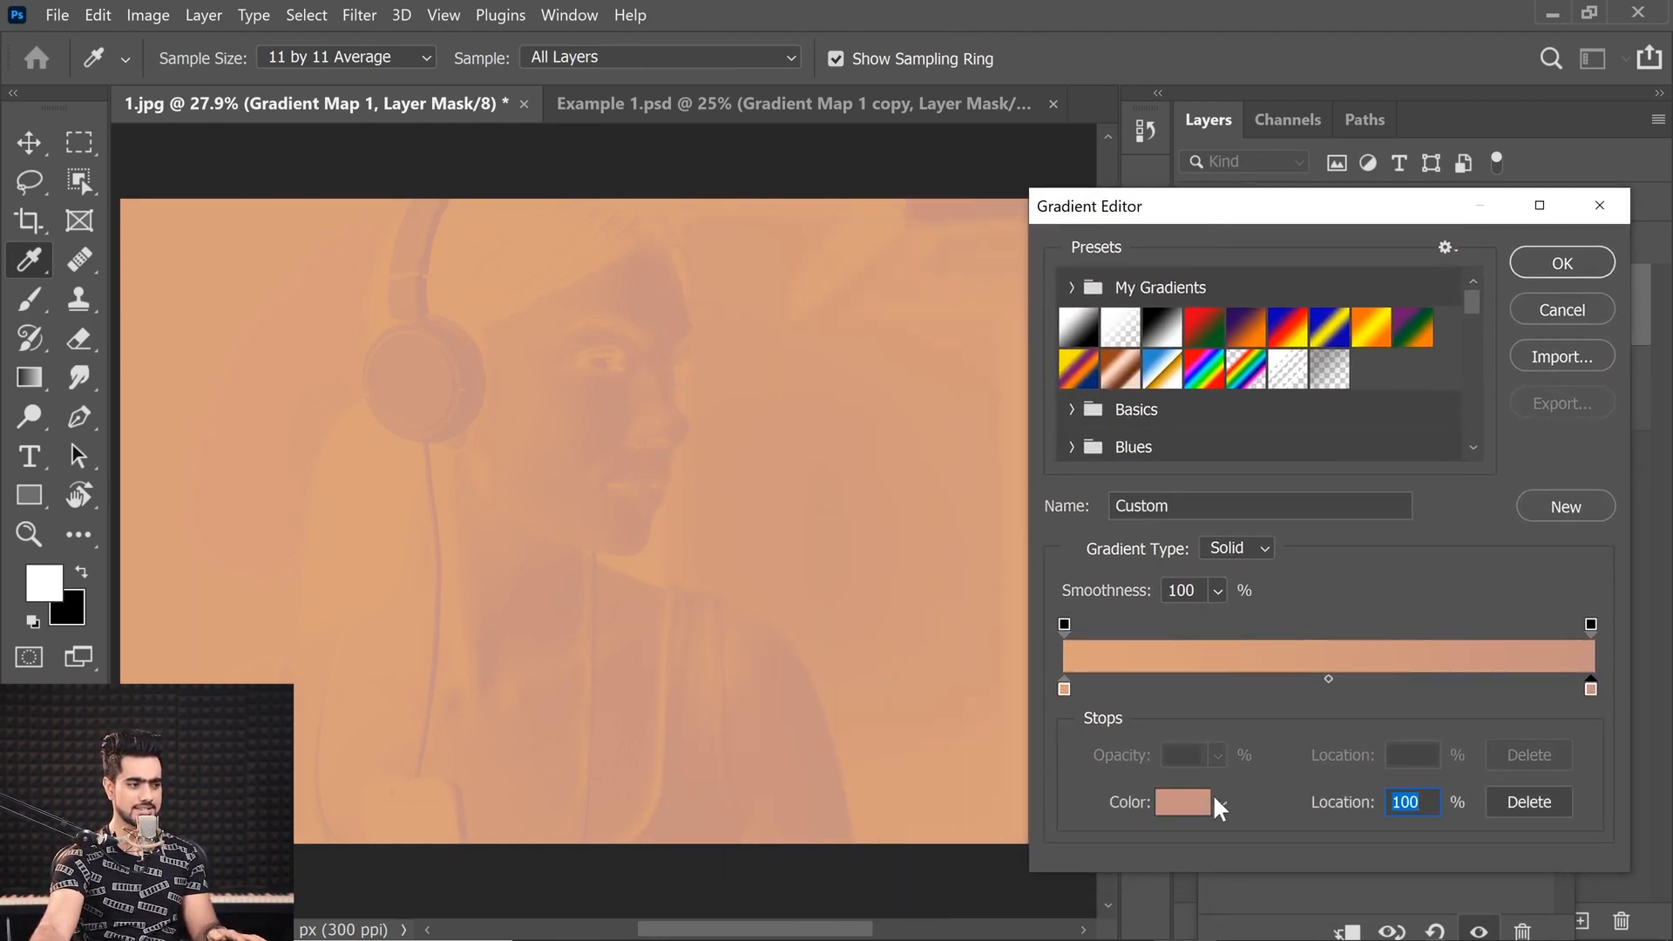
left_click(1183, 802)
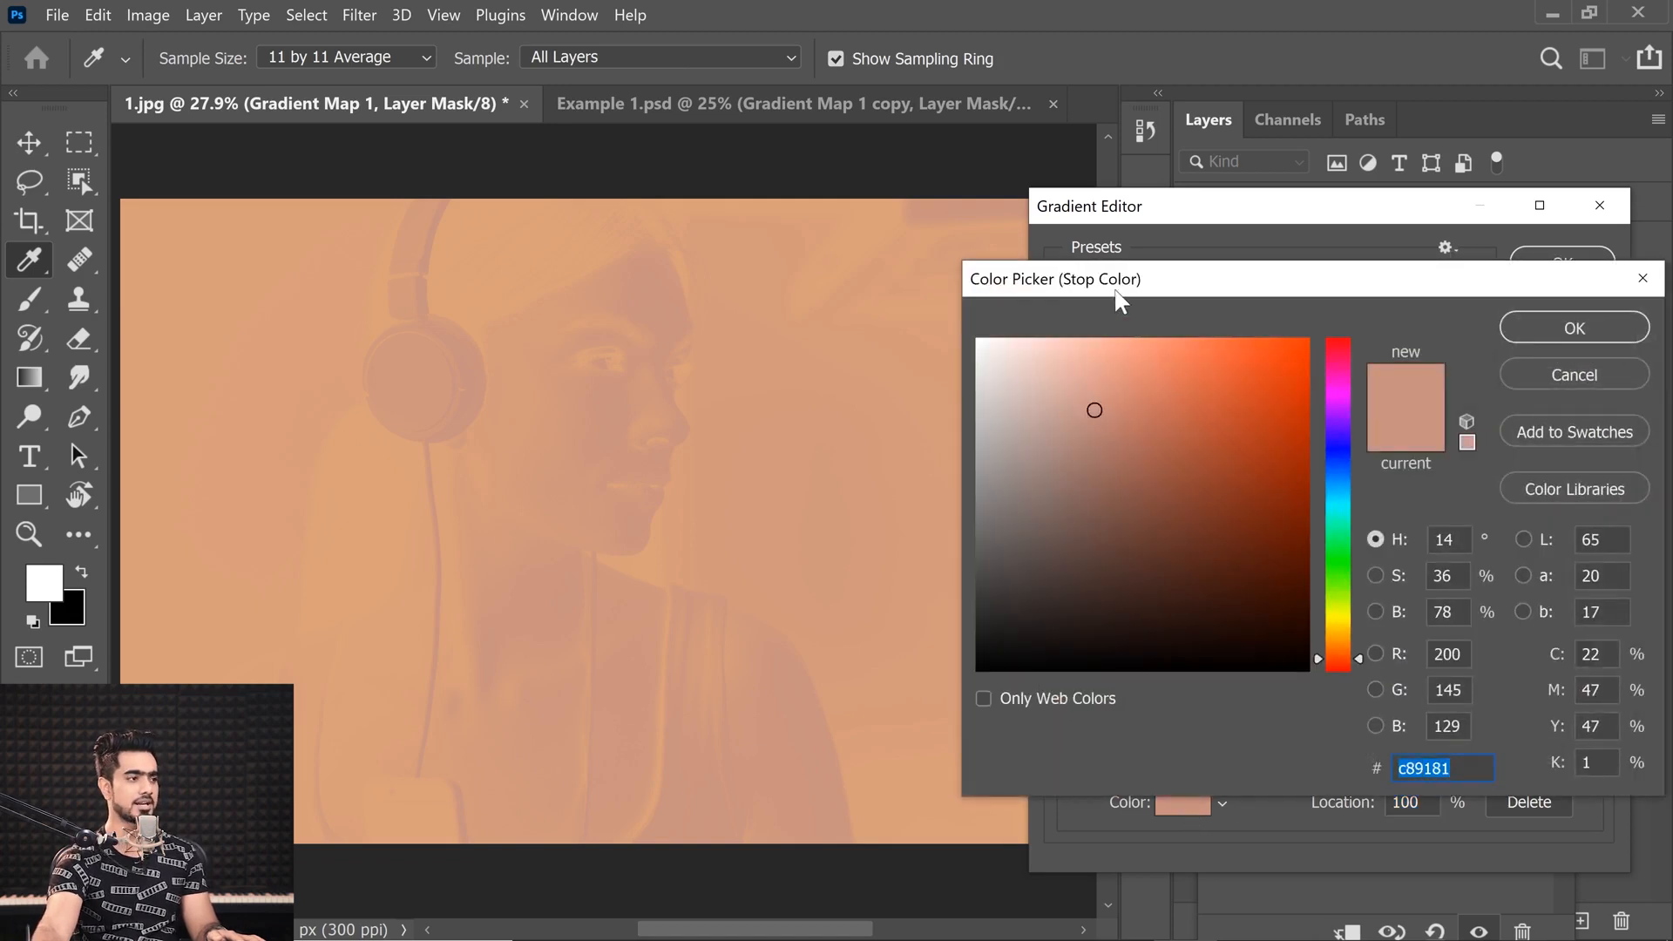
left_click_drag(1120, 301, 1167, 344)
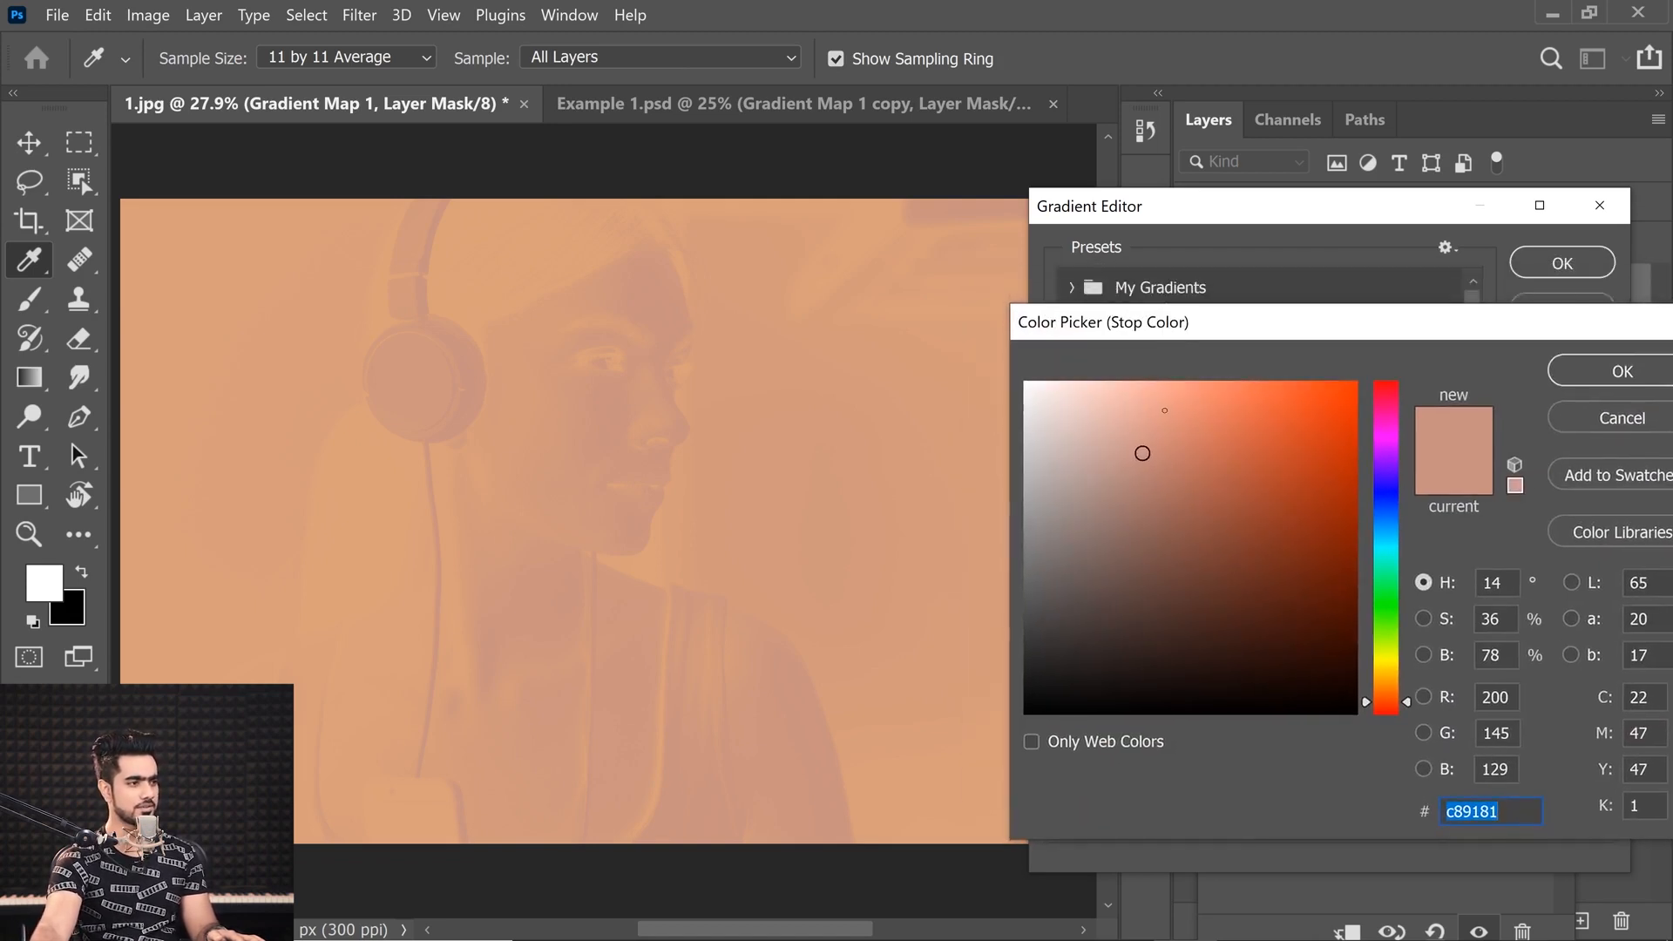
left_click(1164, 410)
mouse_move(1385, 533)
left_mouse_down()
mouse_move(1387, 556)
mouse_move(1399, 442)
left_mouse_up()
left_click(1621, 371)
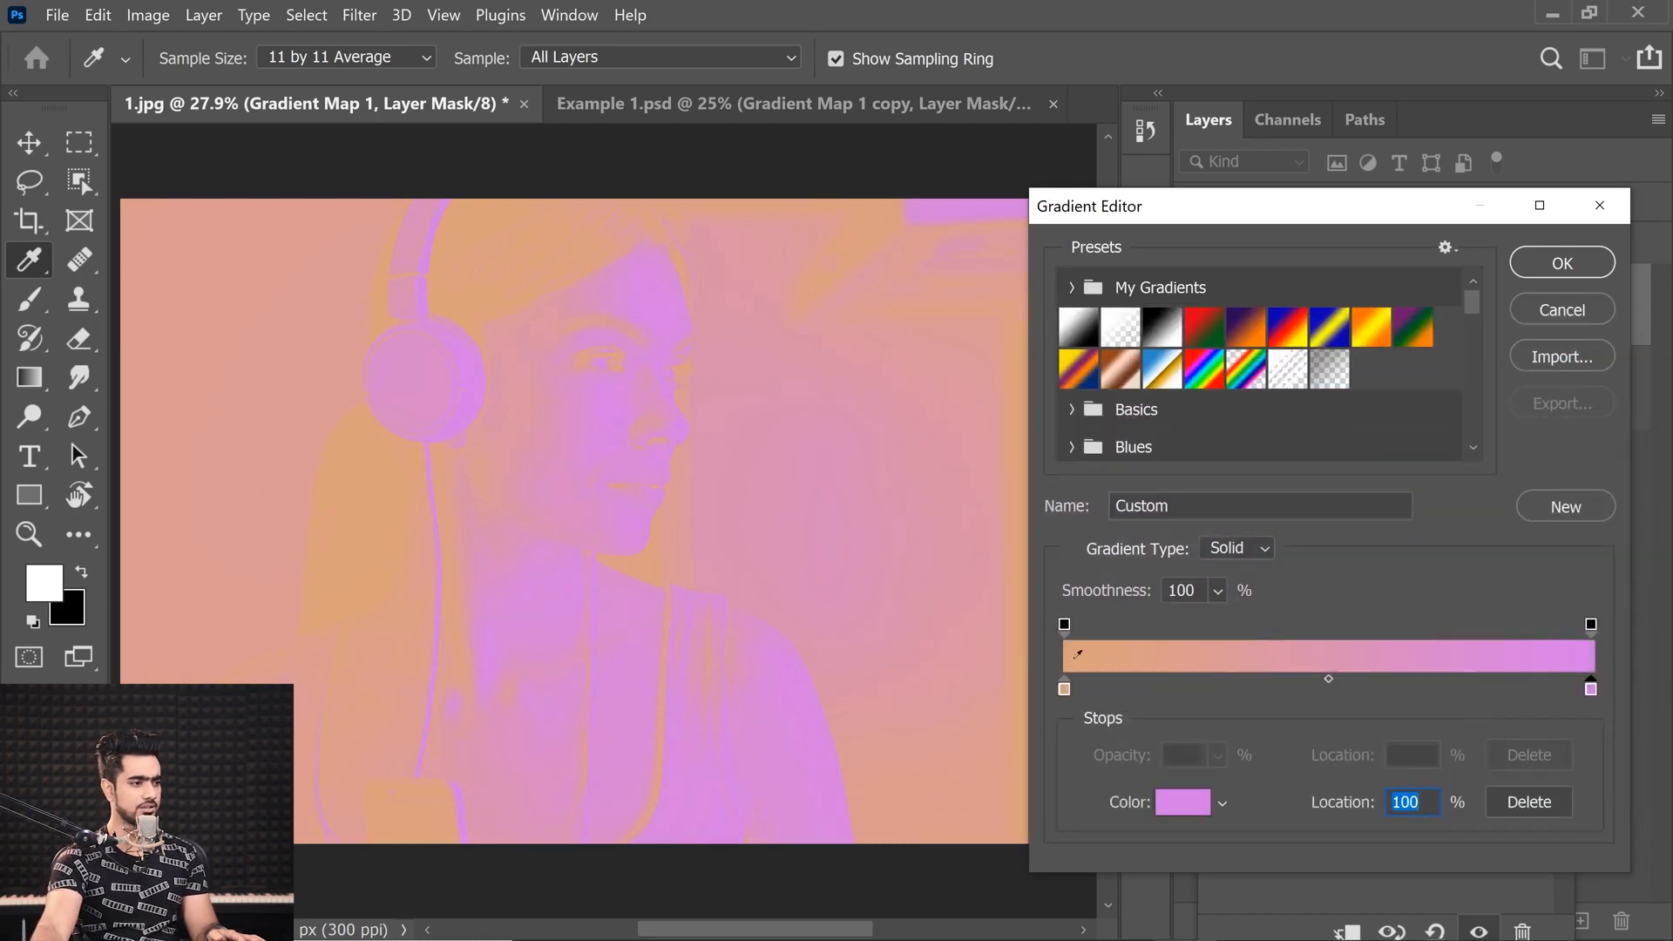
Change the gradient's shadow stop at 0% to a dark magenta, 820e65
left_click(1064, 690)
left_click(1185, 804)
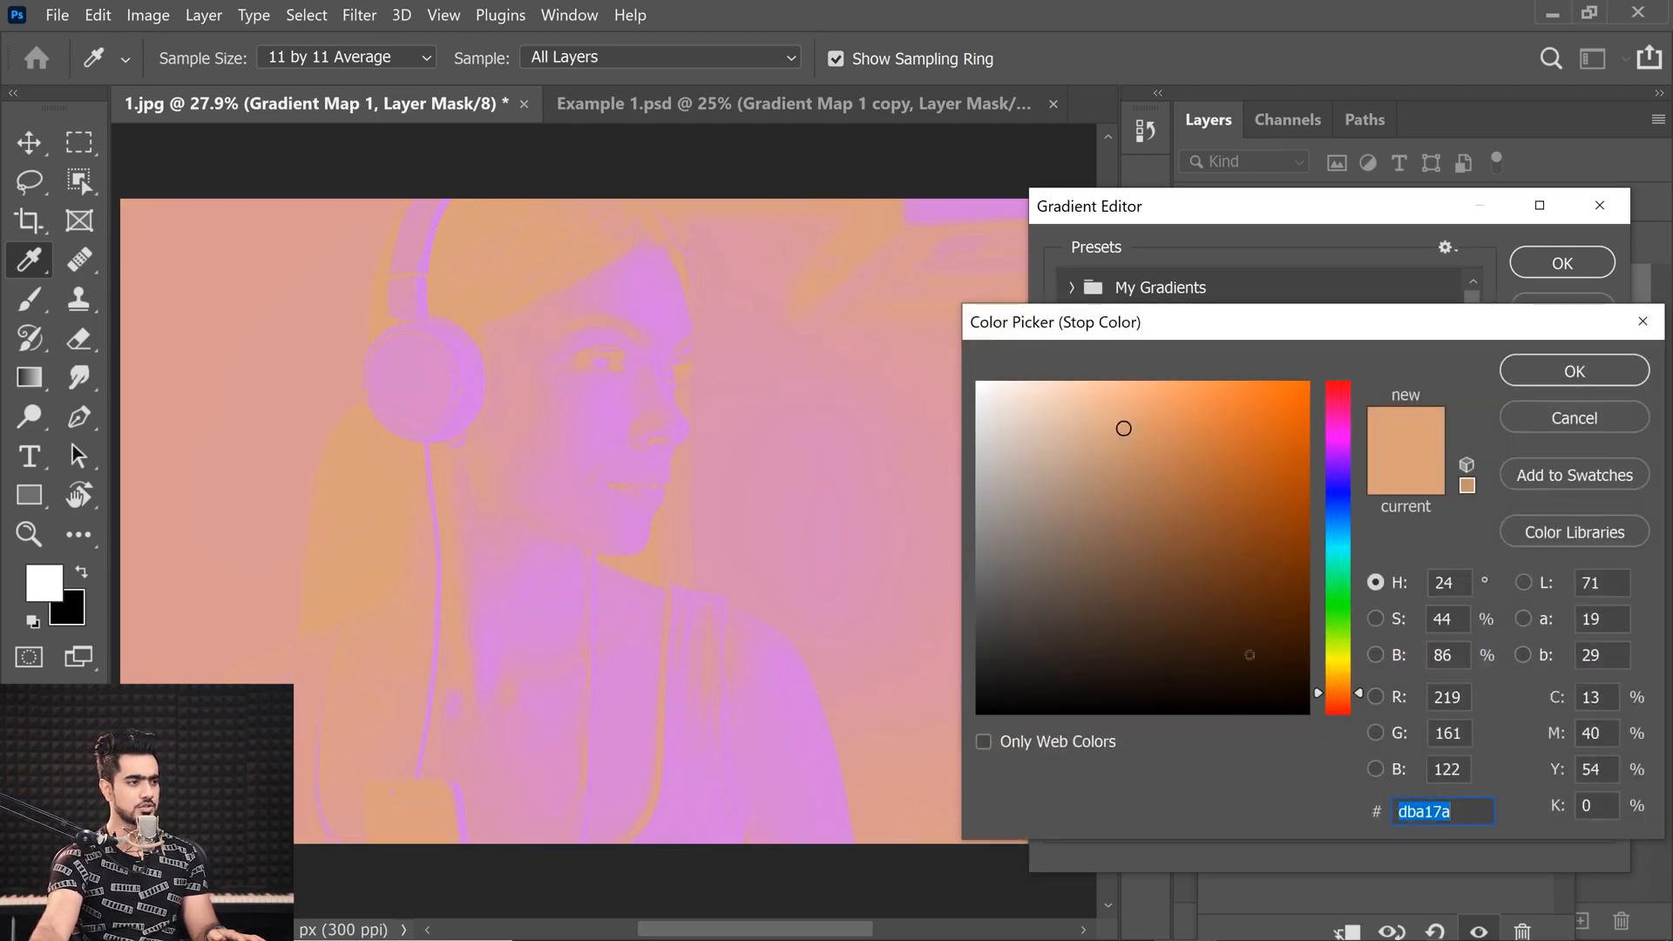
left_click(1338, 438)
left_click(1267, 526)
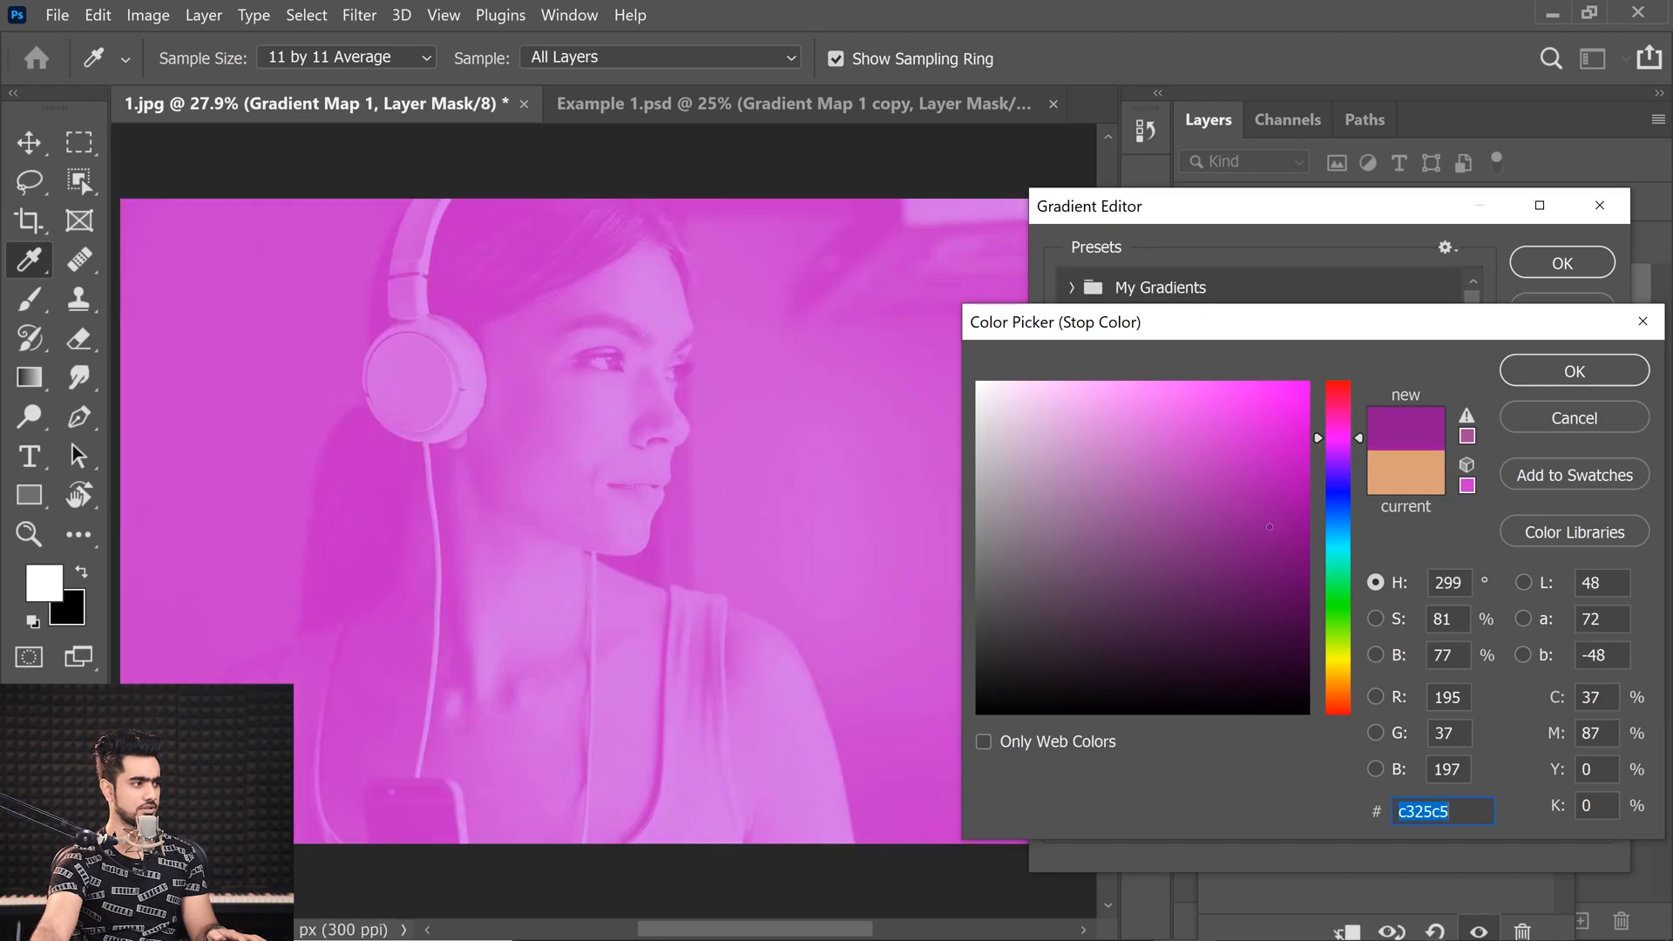
left_click(1272, 545)
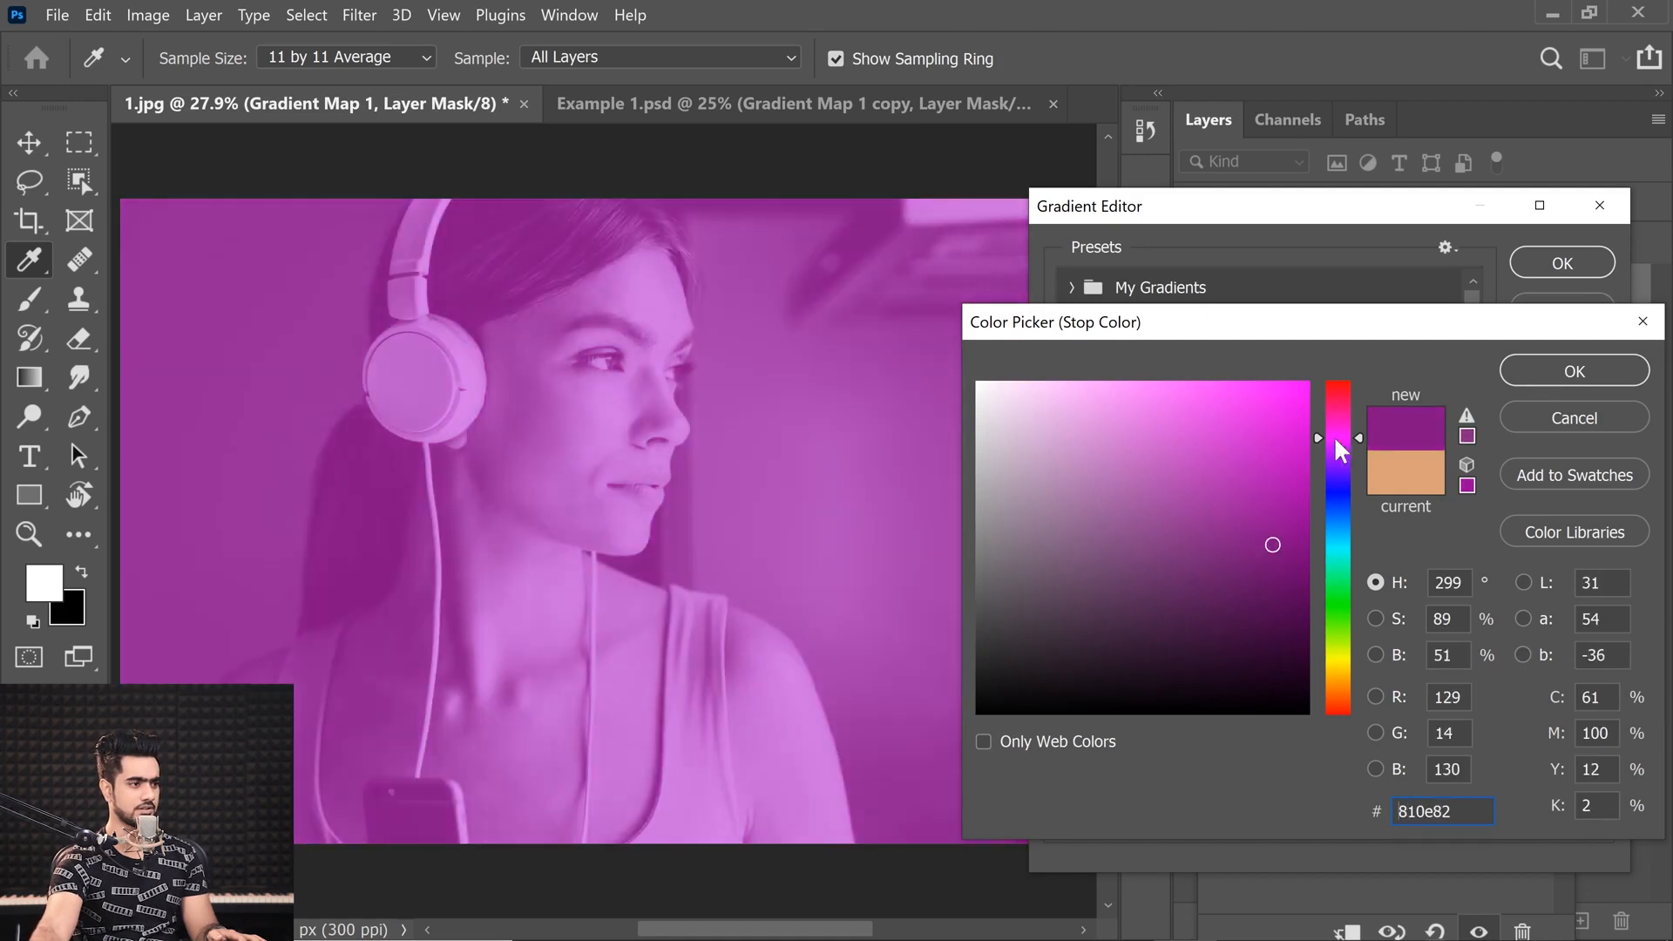
left_click(1348, 426)
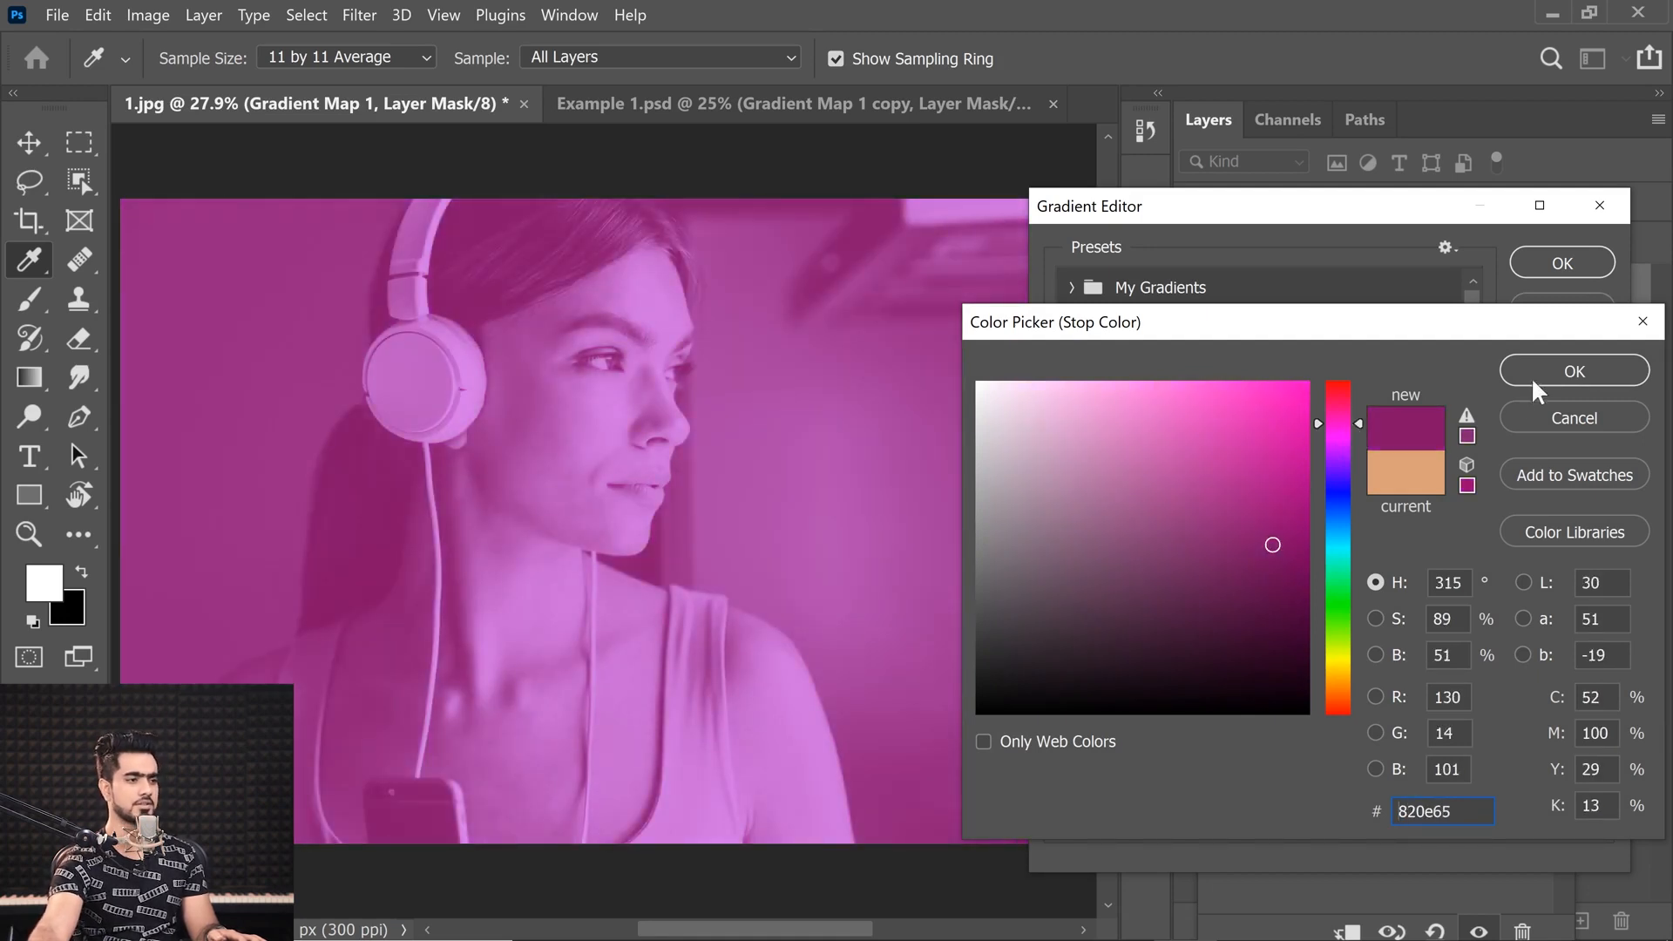
left_click(1533, 376)
Change the gradient's highlight stop at 100% to a dark orange, b87d21
left_click(1589, 690)
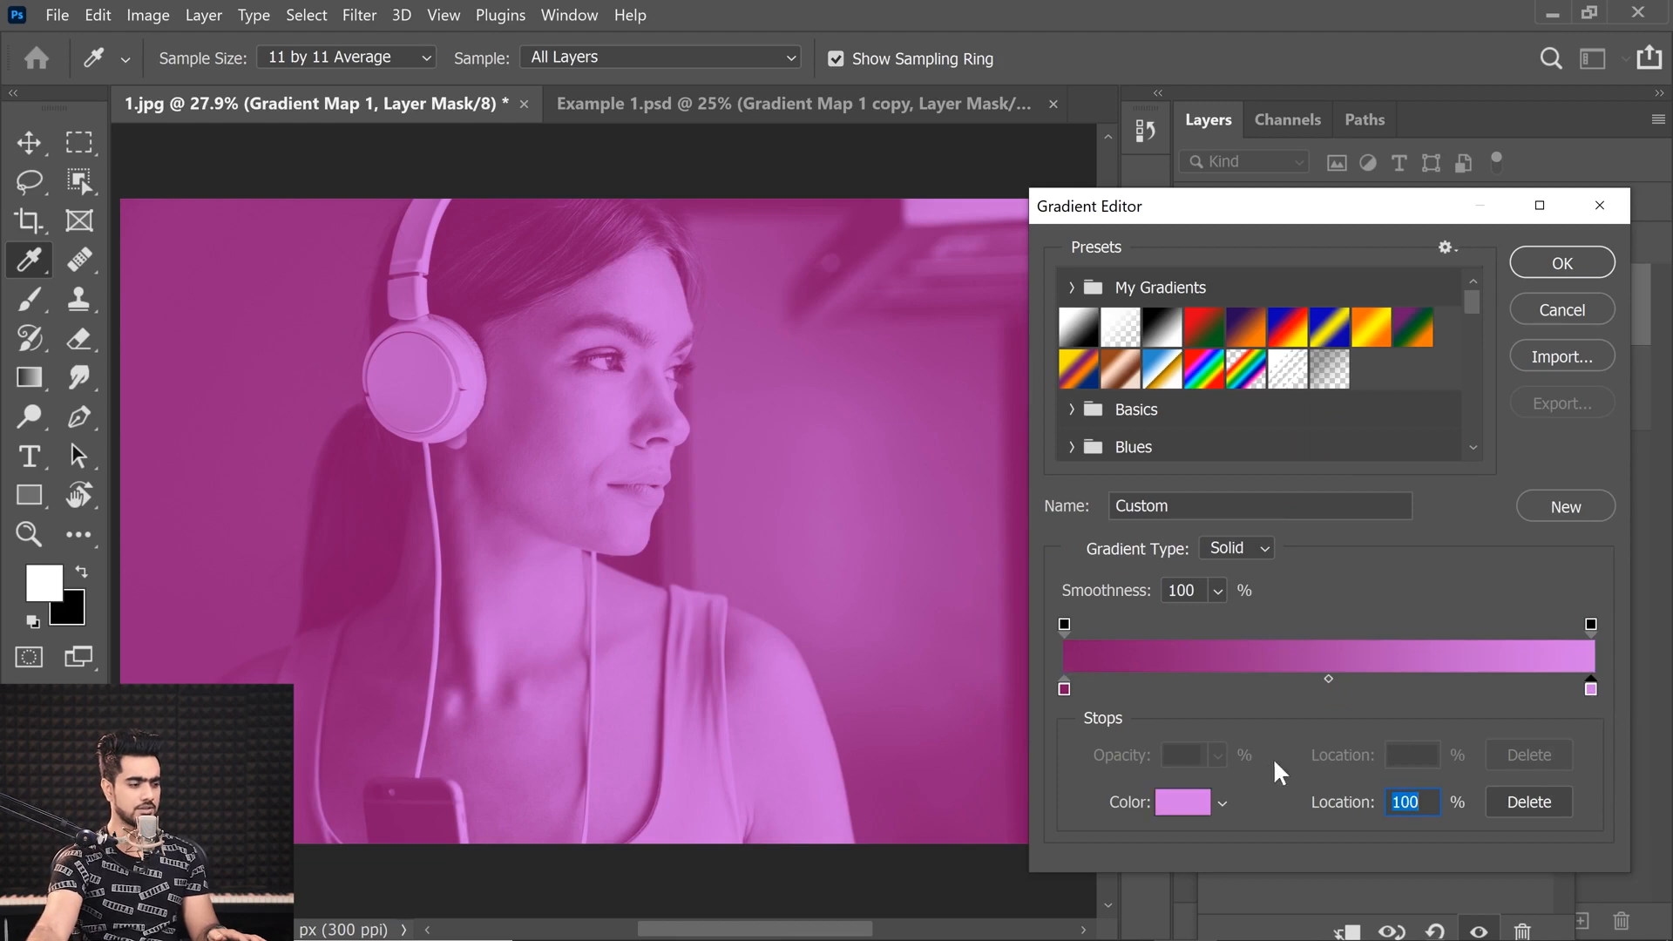
left_click(1185, 800)
left_click(1340, 675)
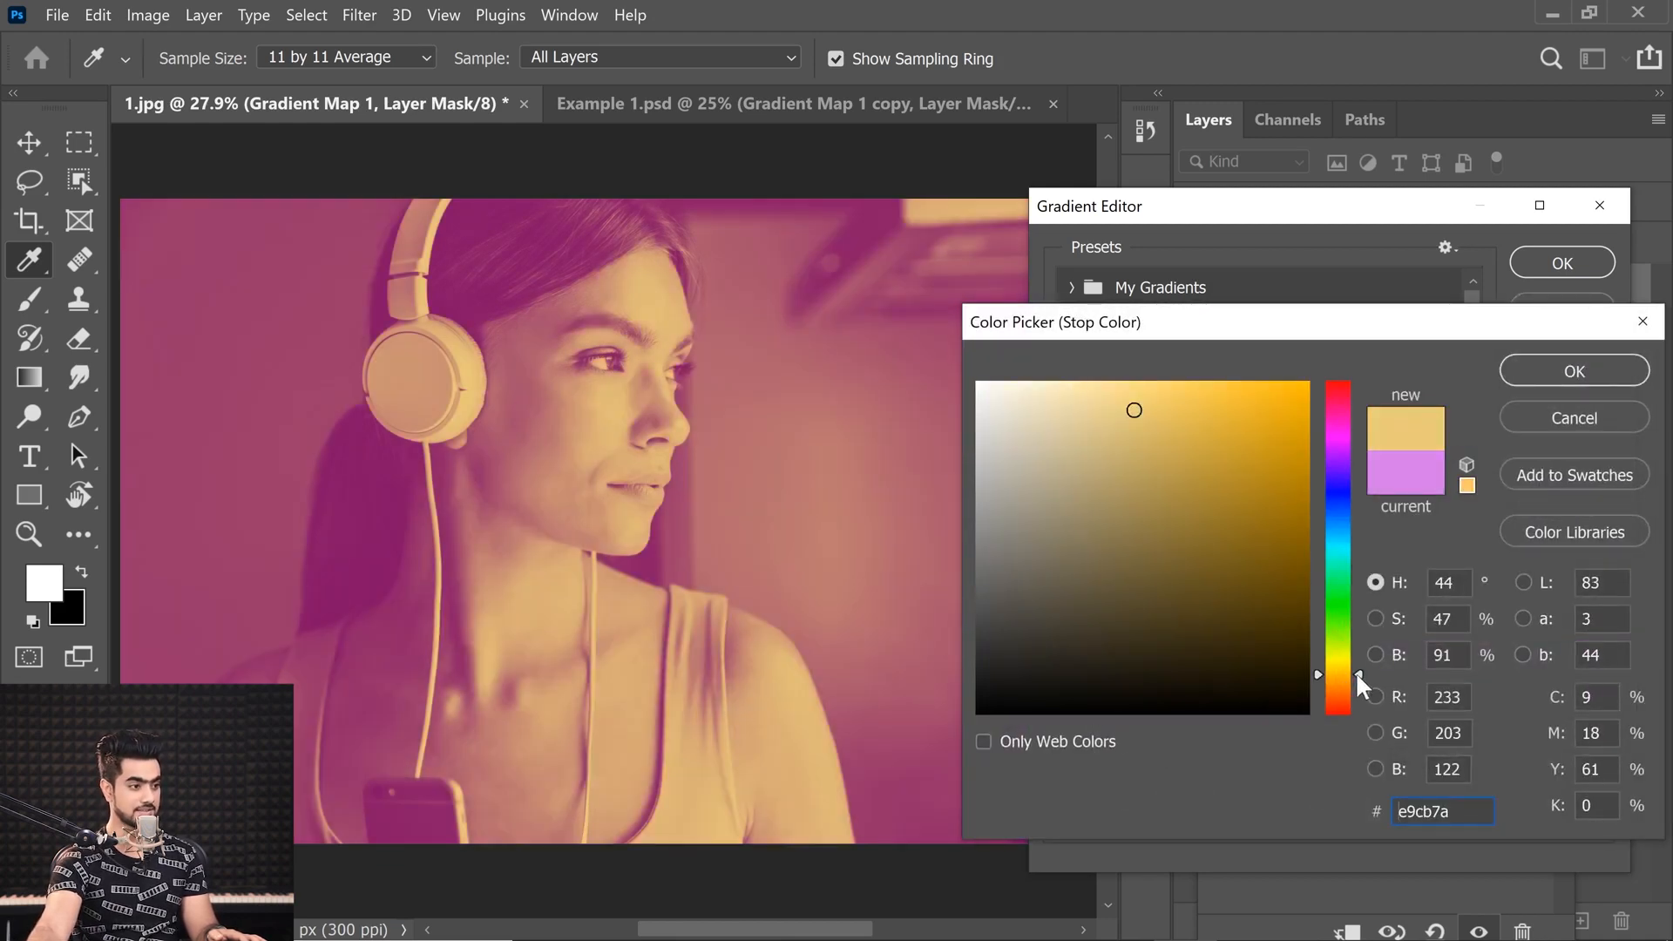
left_click_drag(1356, 671, 1342, 681)
left_click(1226, 440)
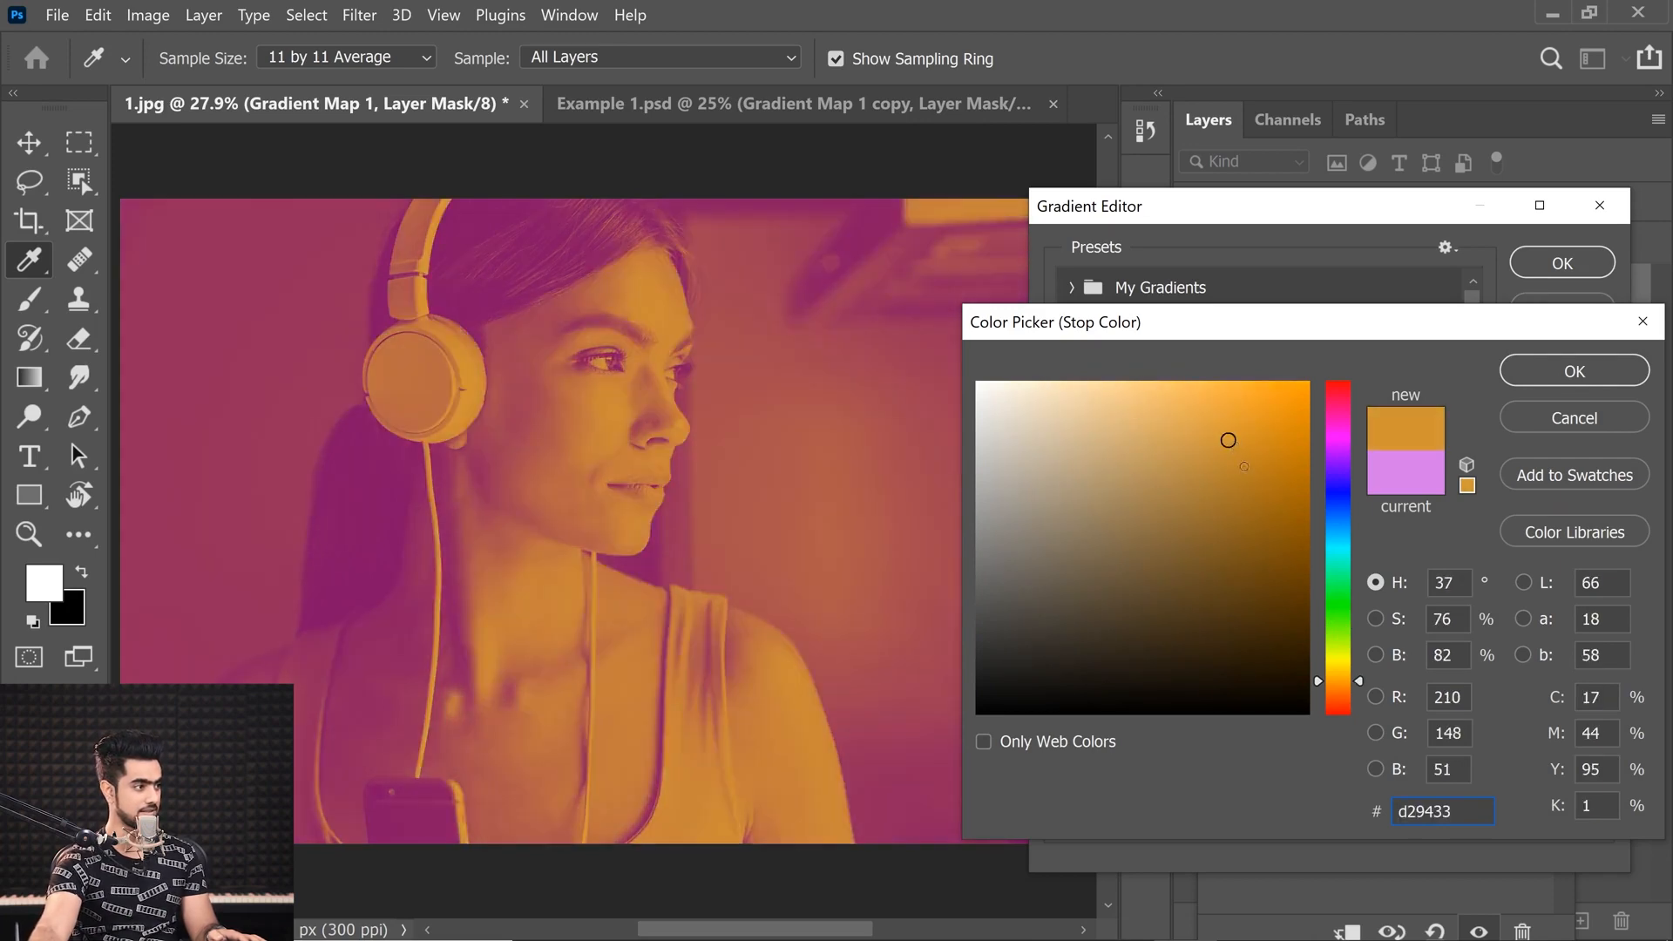
left_click(1249, 474)
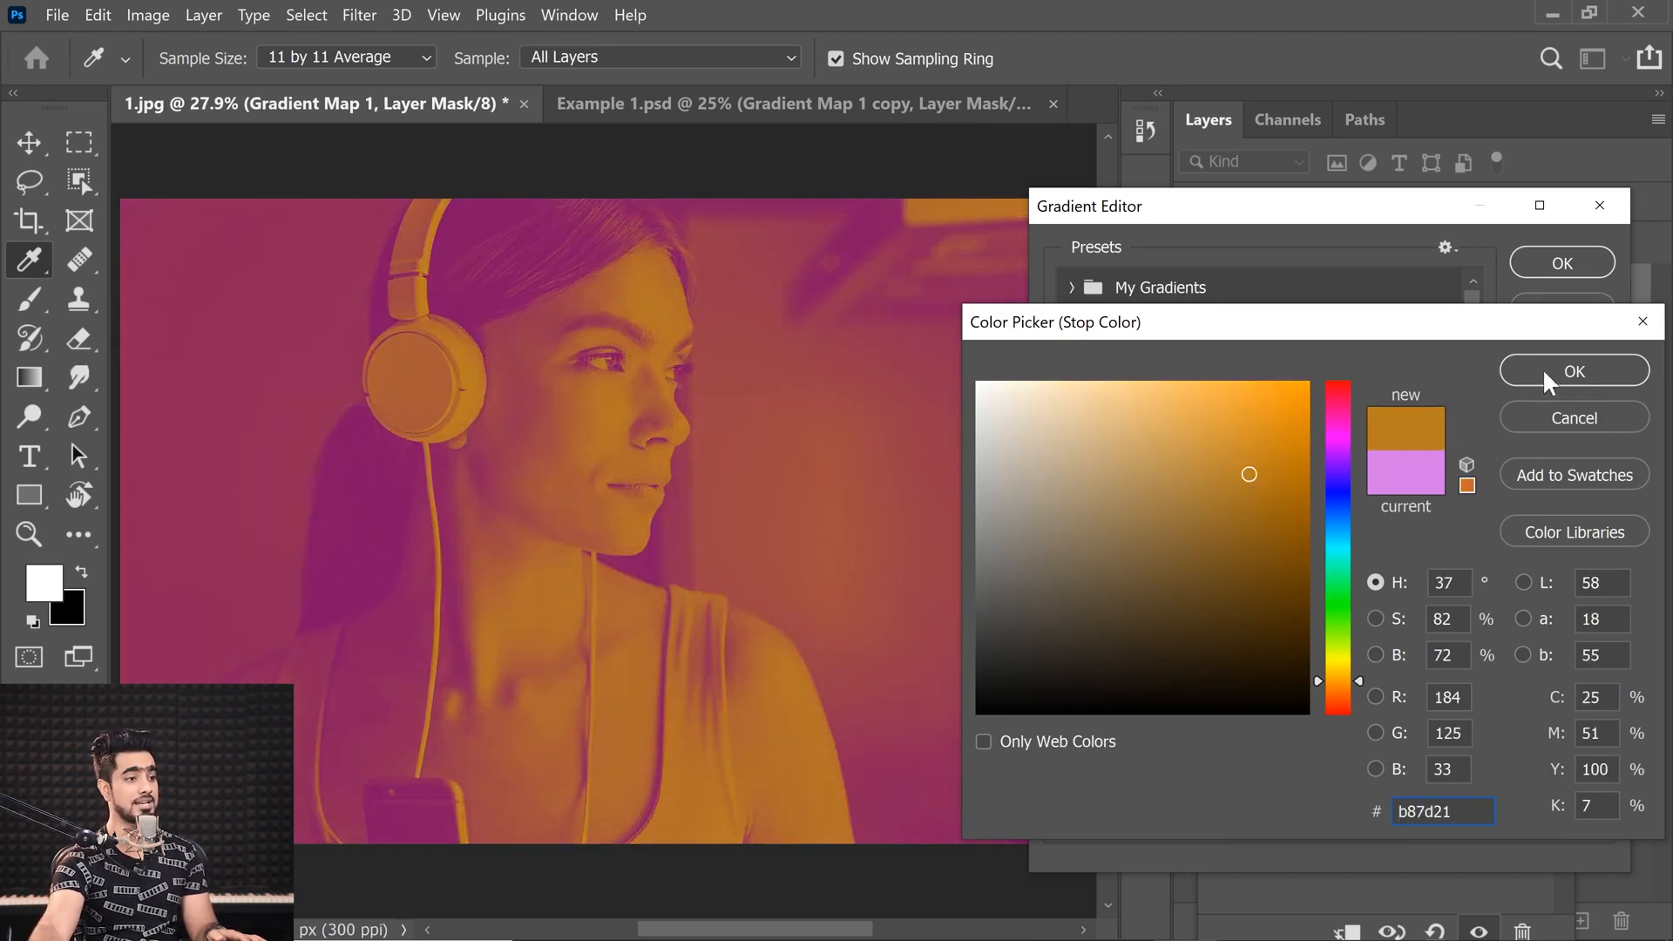
left_click(1544, 375)
Try the SG Duotone presets from the Gradients group on the portrait and apply SG Duotone 03
left_click(1071, 287)
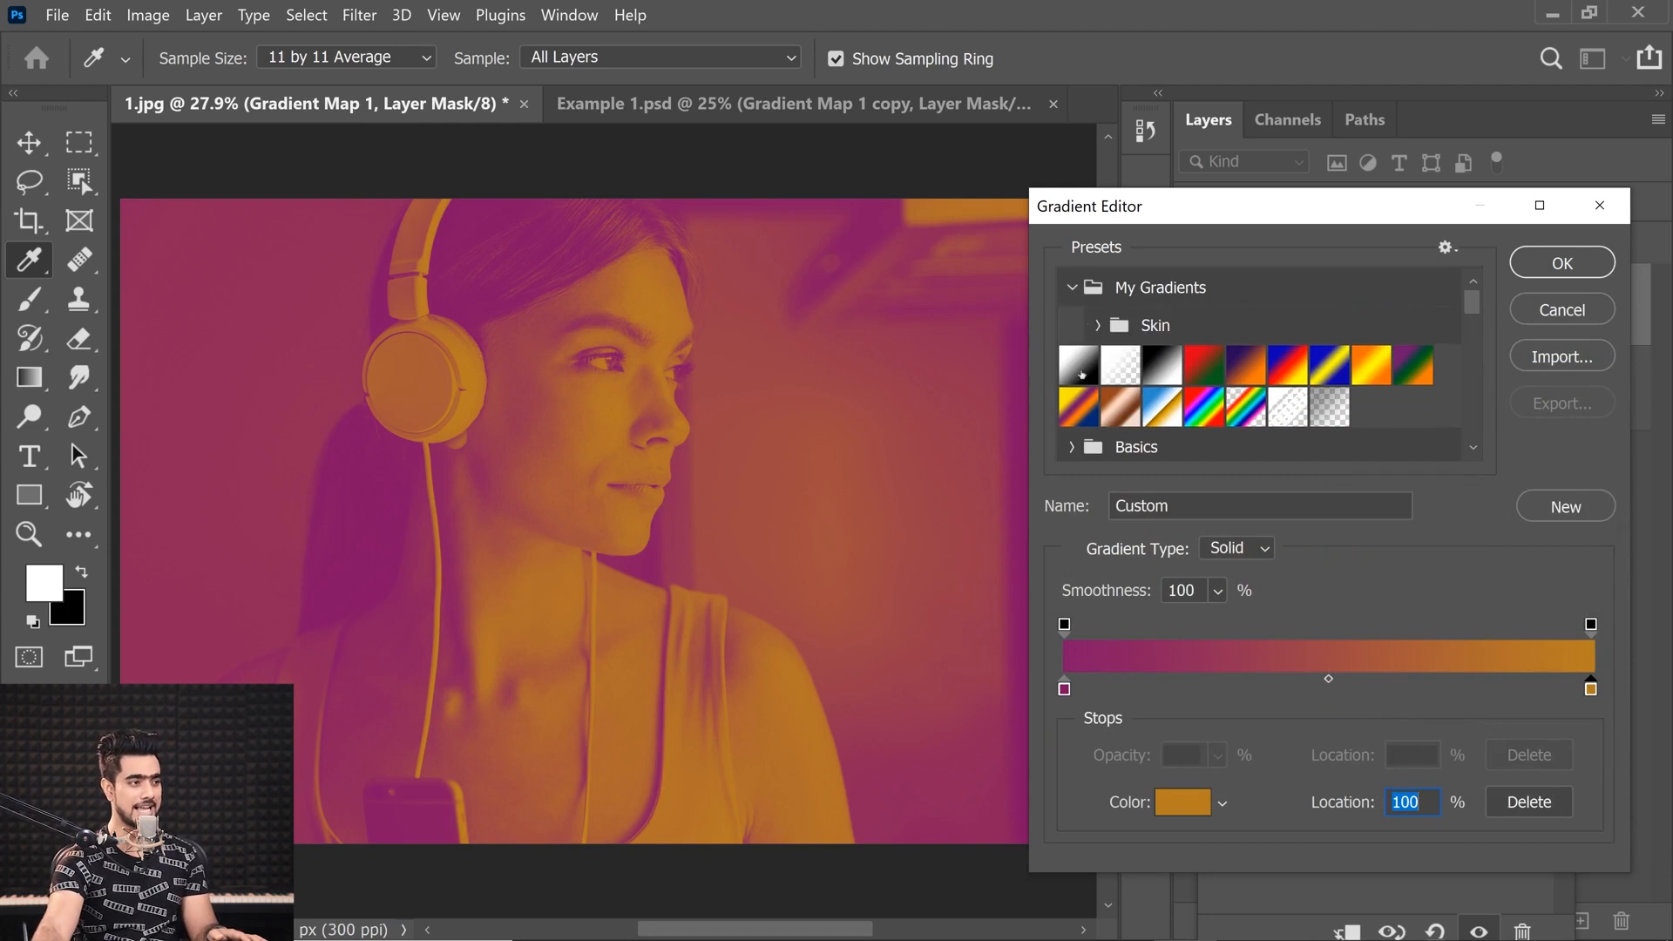
left_click_drag(1472, 306, 1466, 434)
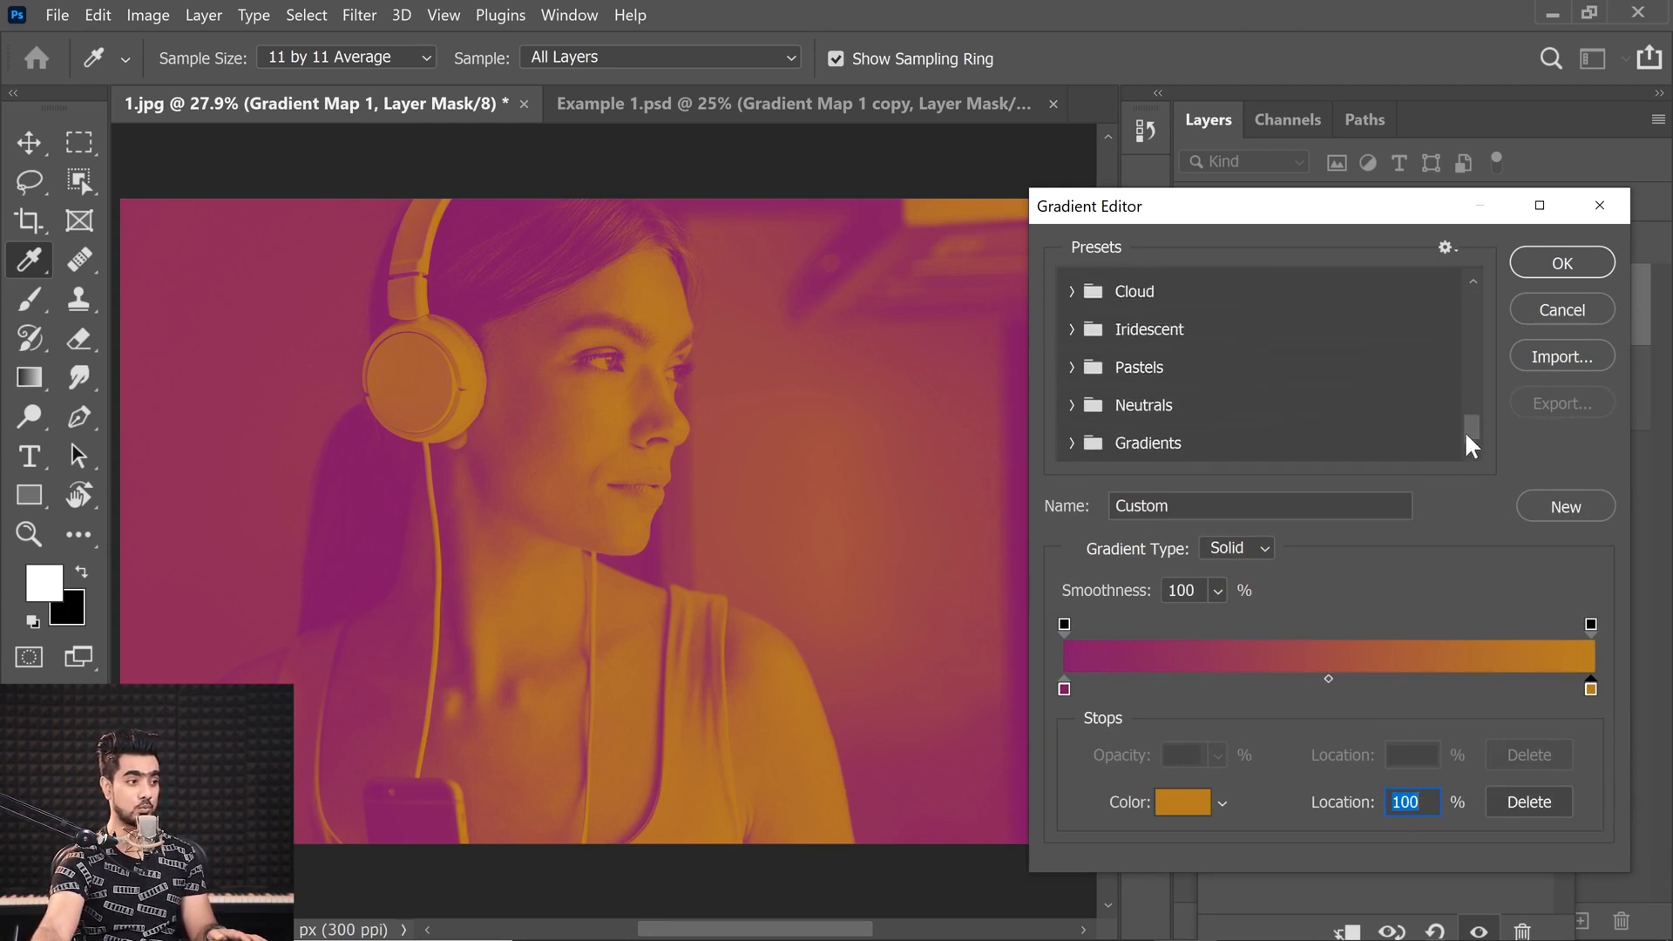
left_click(1069, 443)
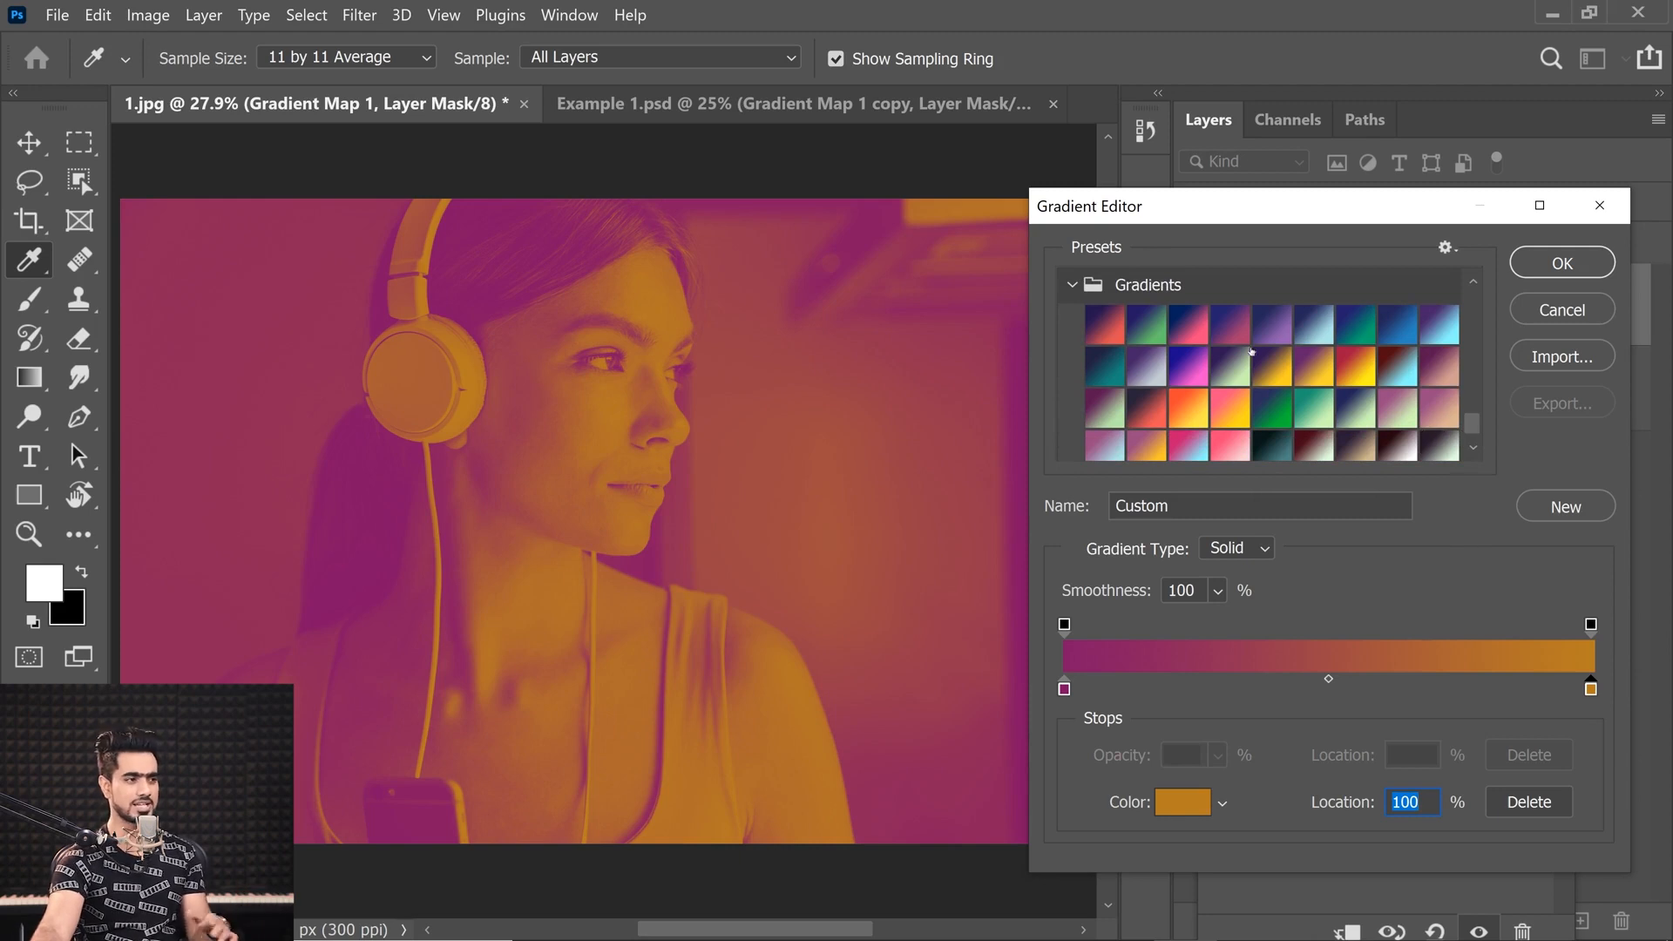
left_click(1209, 338)
left_click(1187, 336)
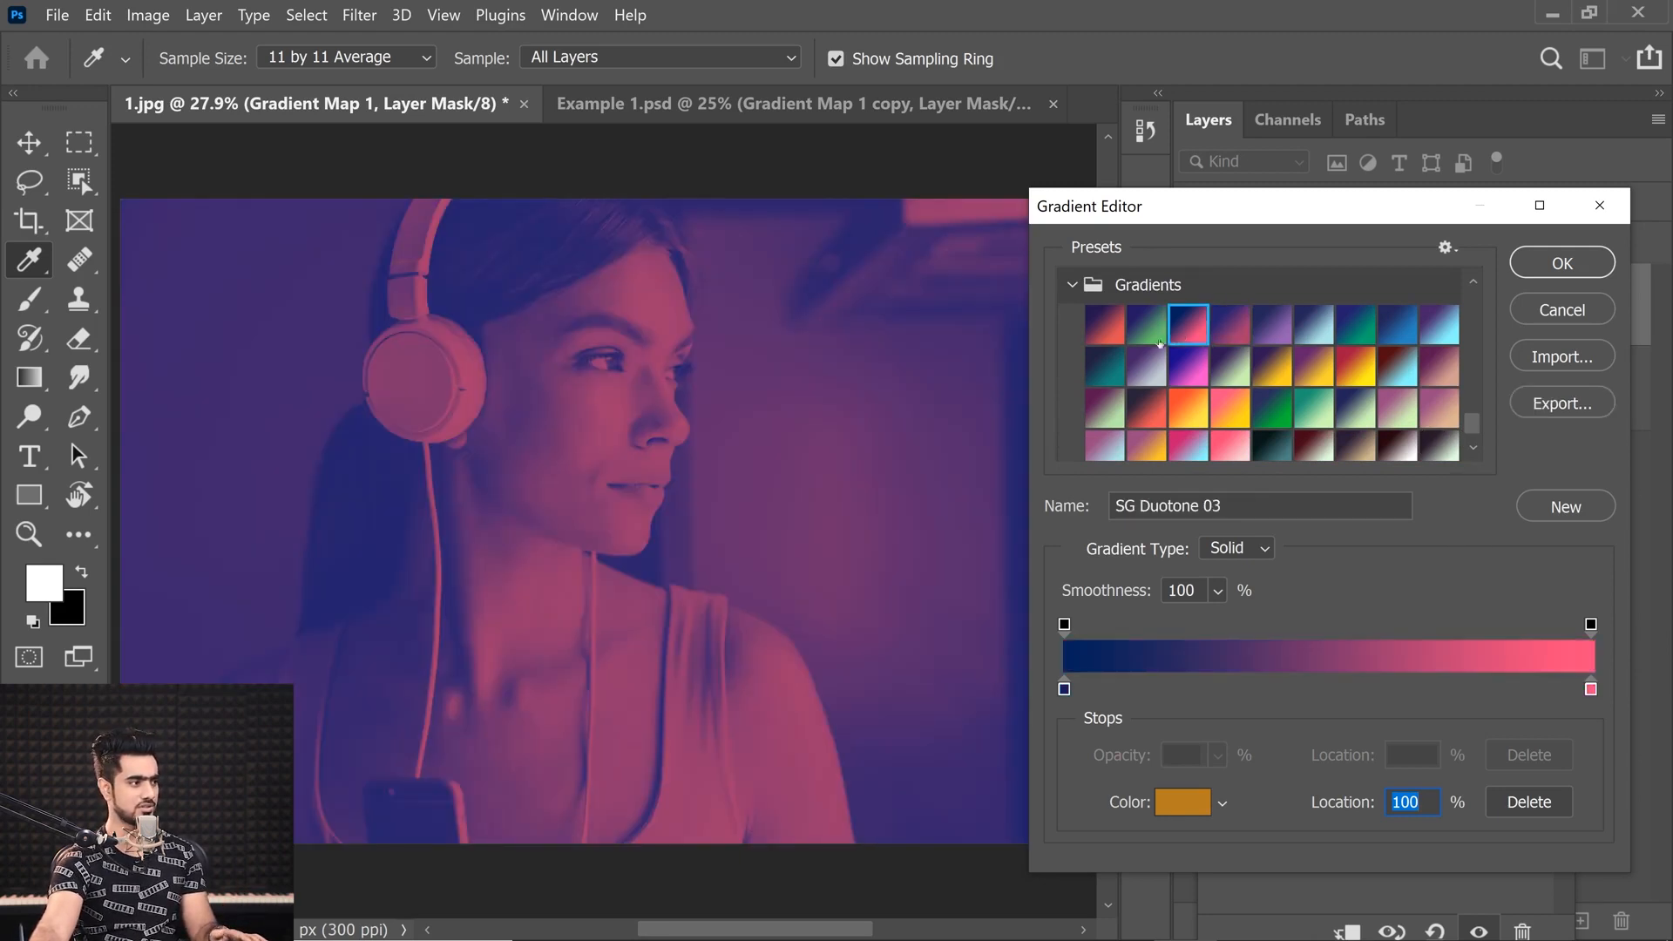
left_click(1147, 333)
left_click(1106, 333)
left_click(1187, 333)
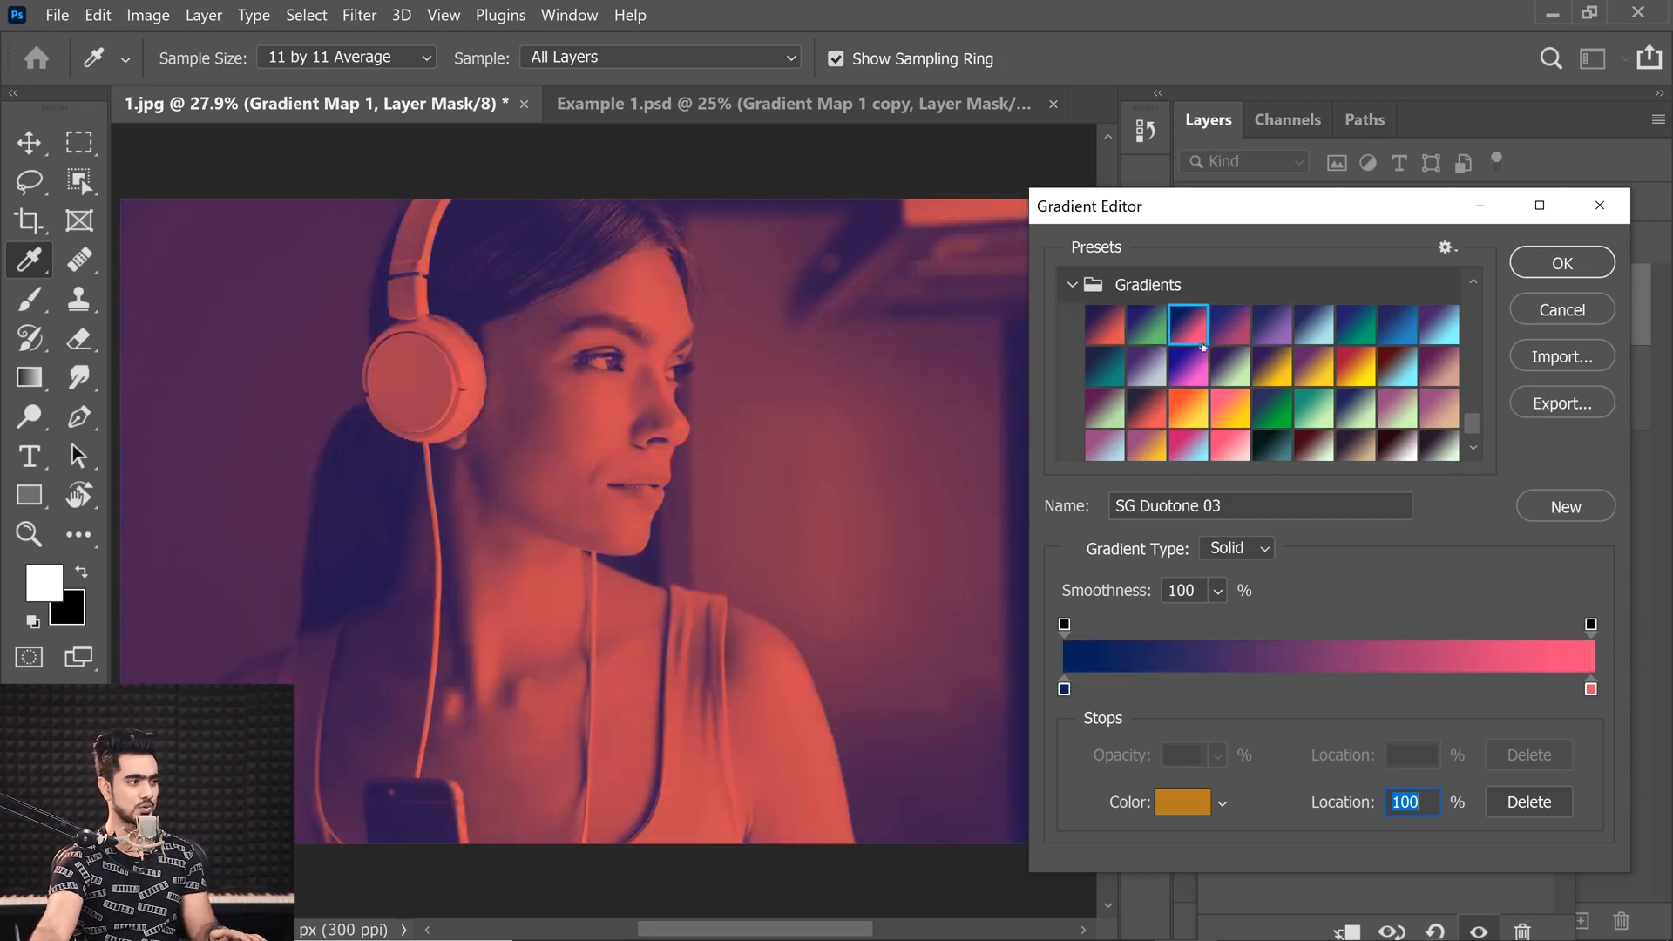
left_click(1234, 336)
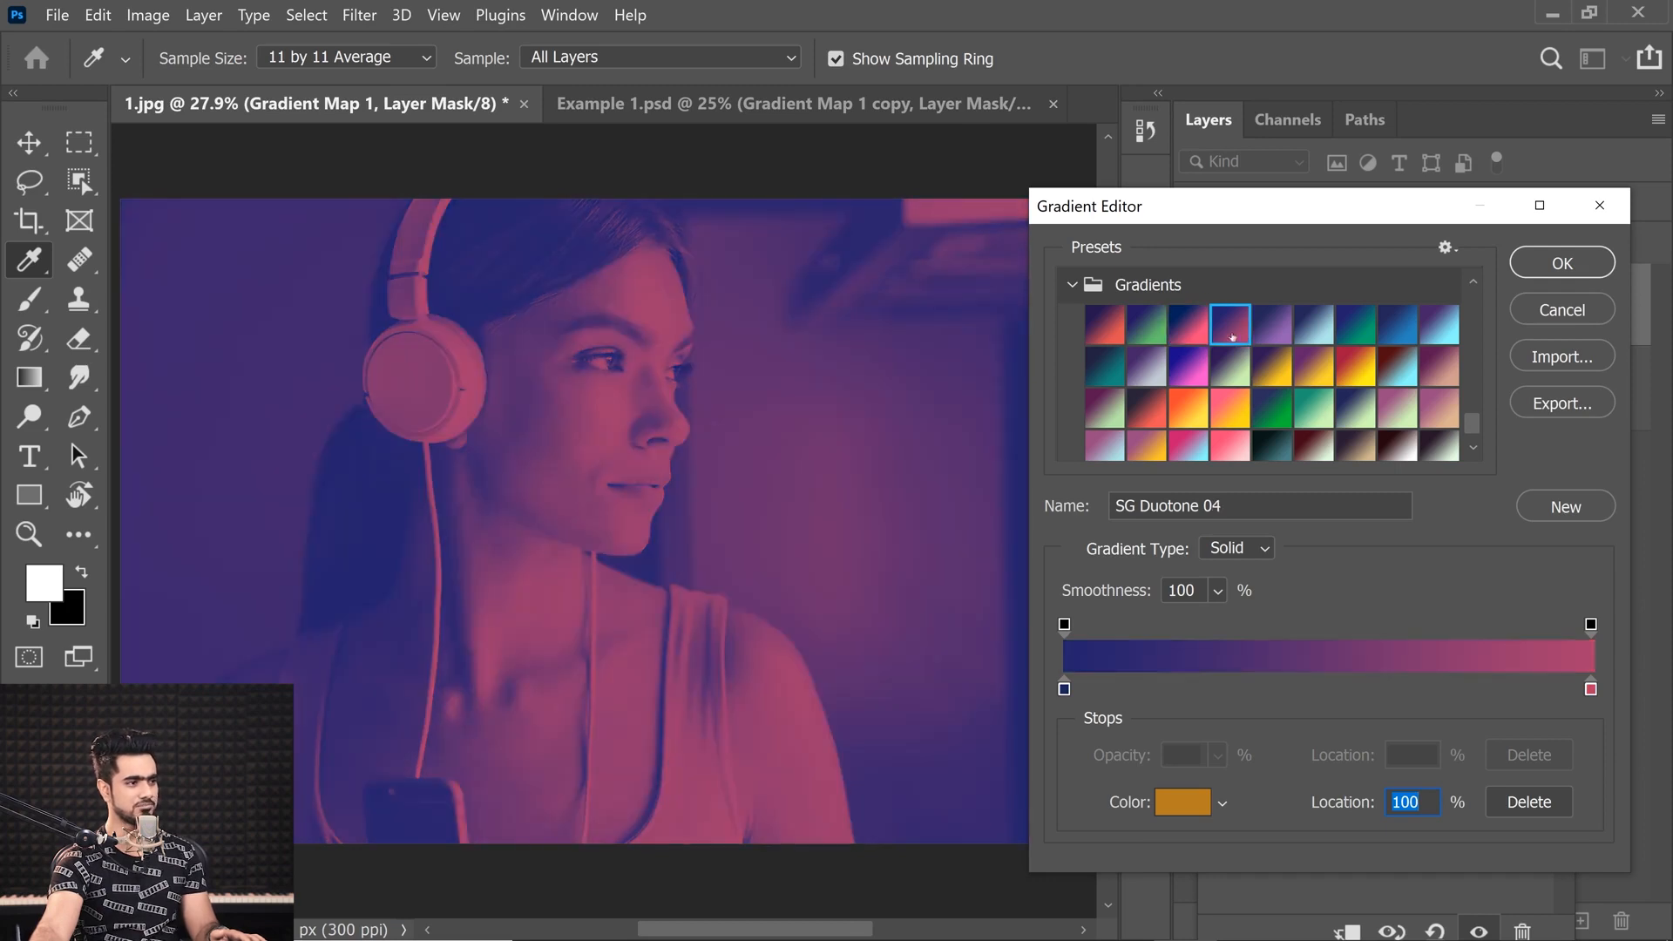
left_click(1206, 334)
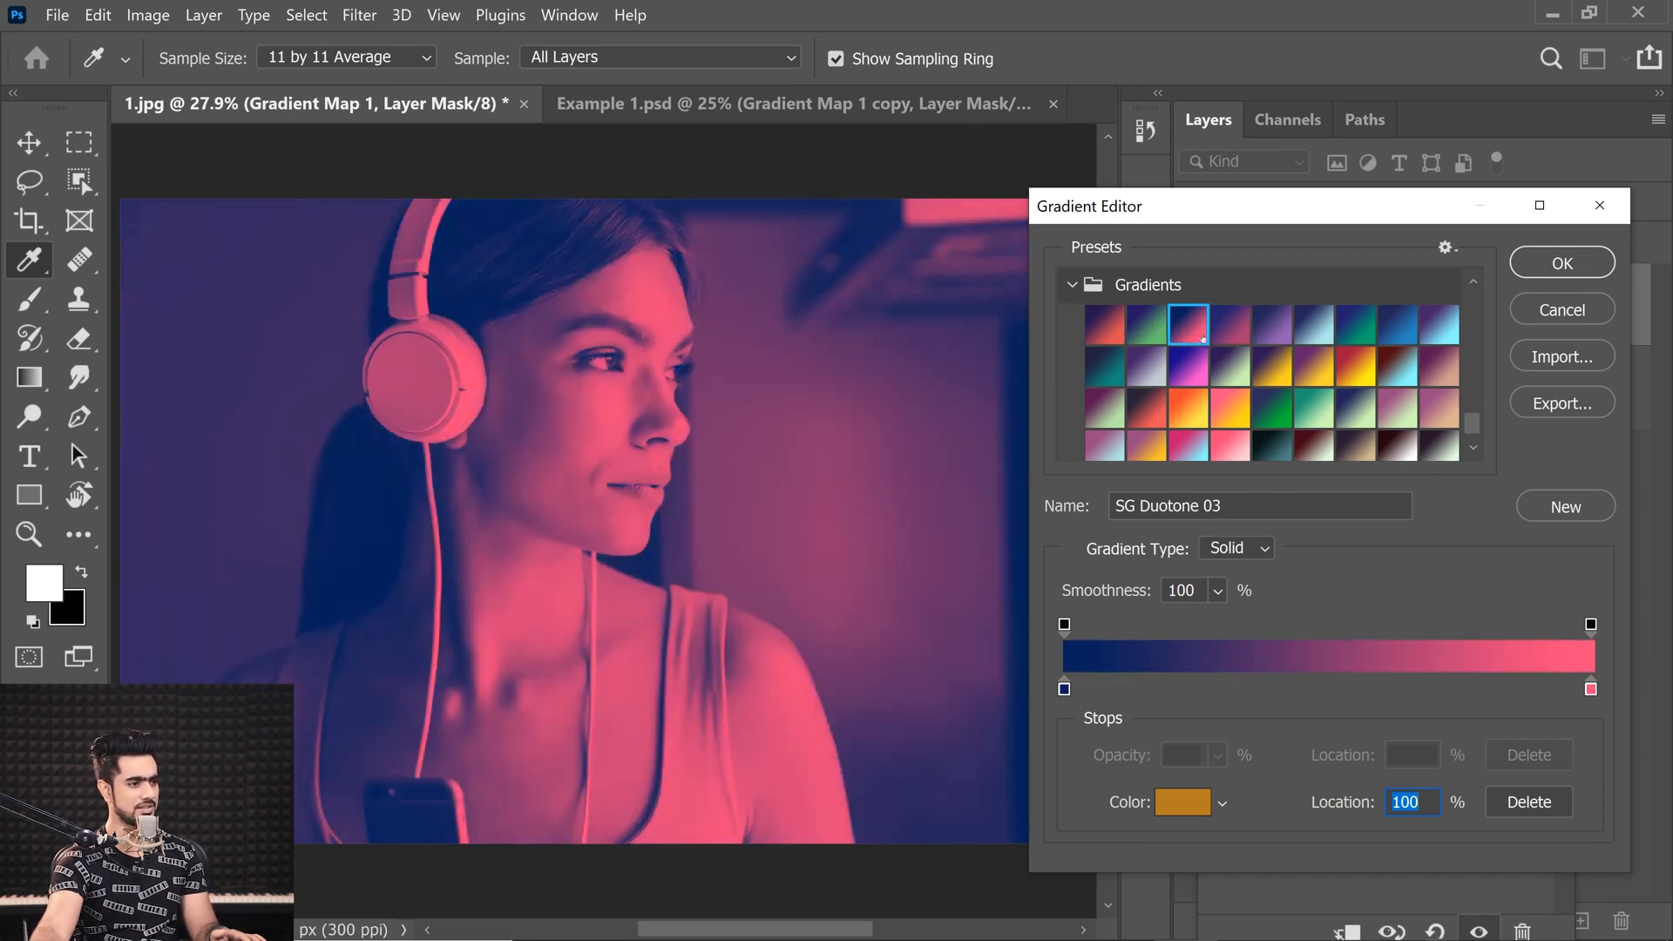
left_click(1227, 336)
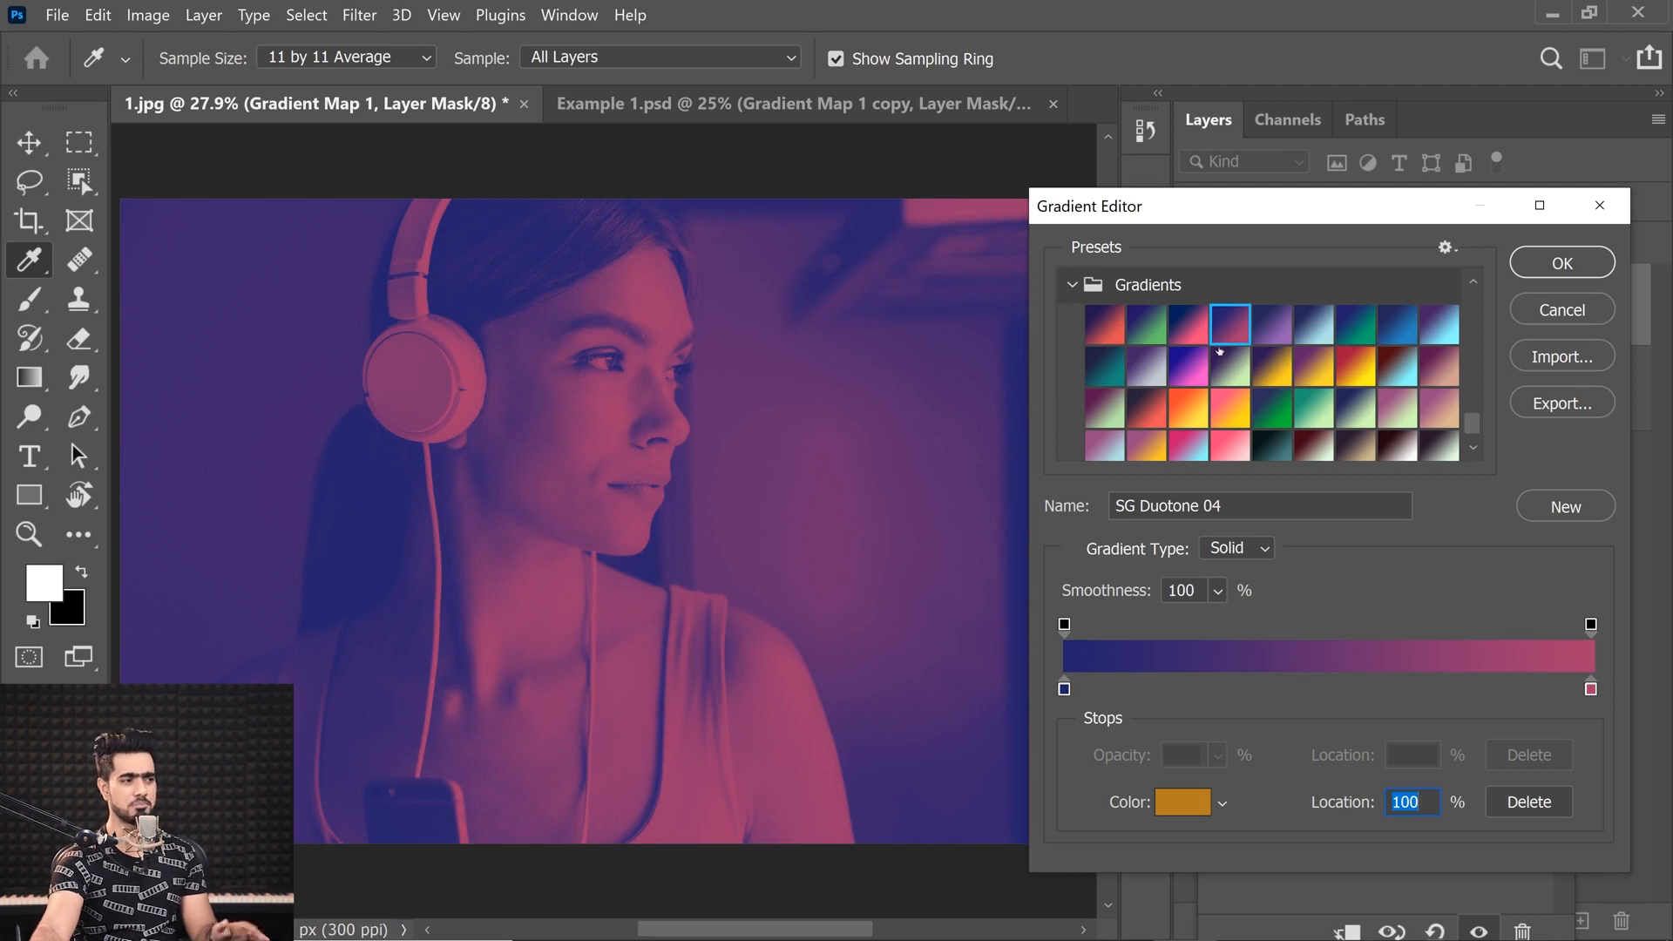
left_click(1189, 333)
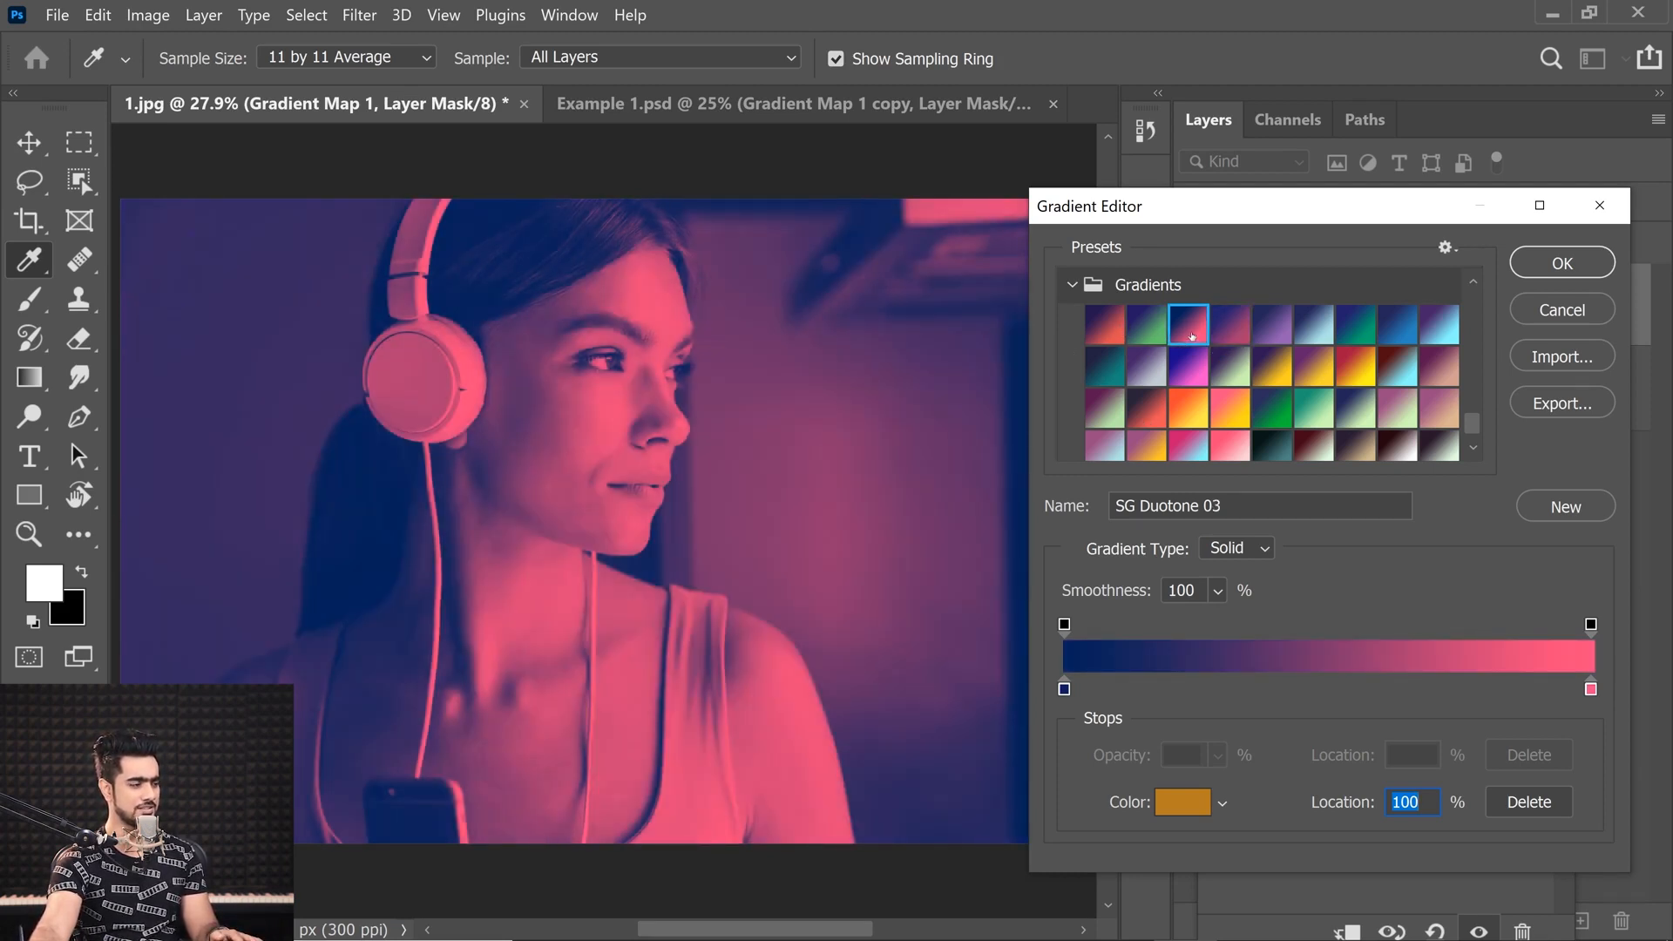
Inspect the colors of the gradient's highlight stop at 100% and shadow stop at 0%, and how they map onto the face
left_click(1590, 688)
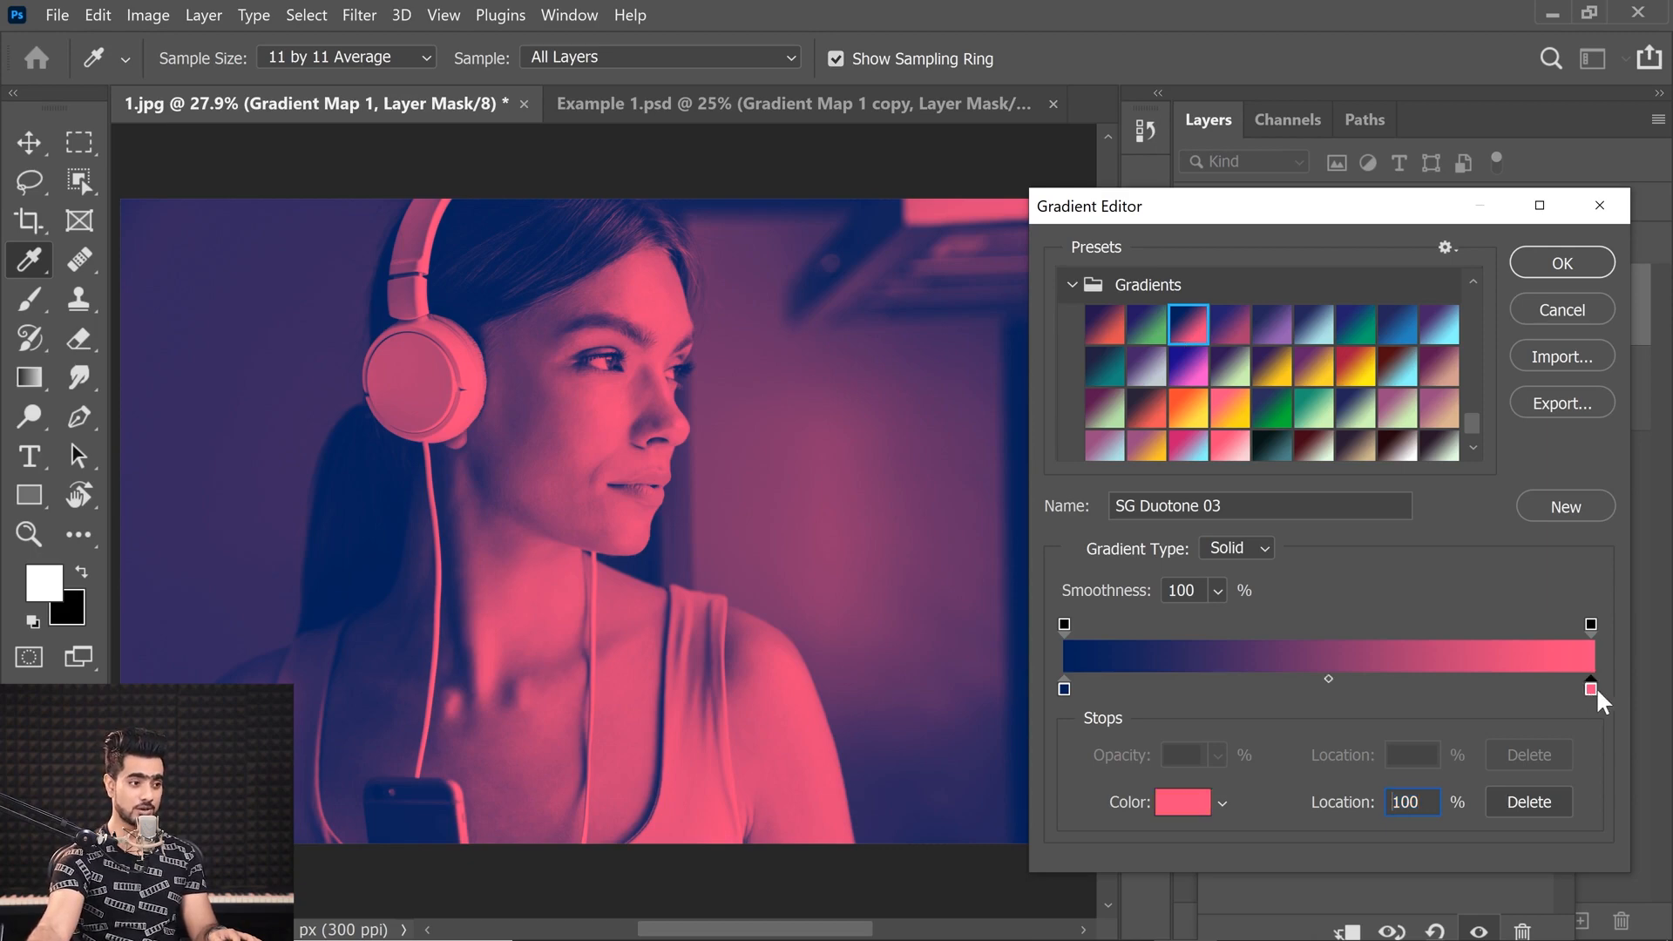
left_click(1182, 802)
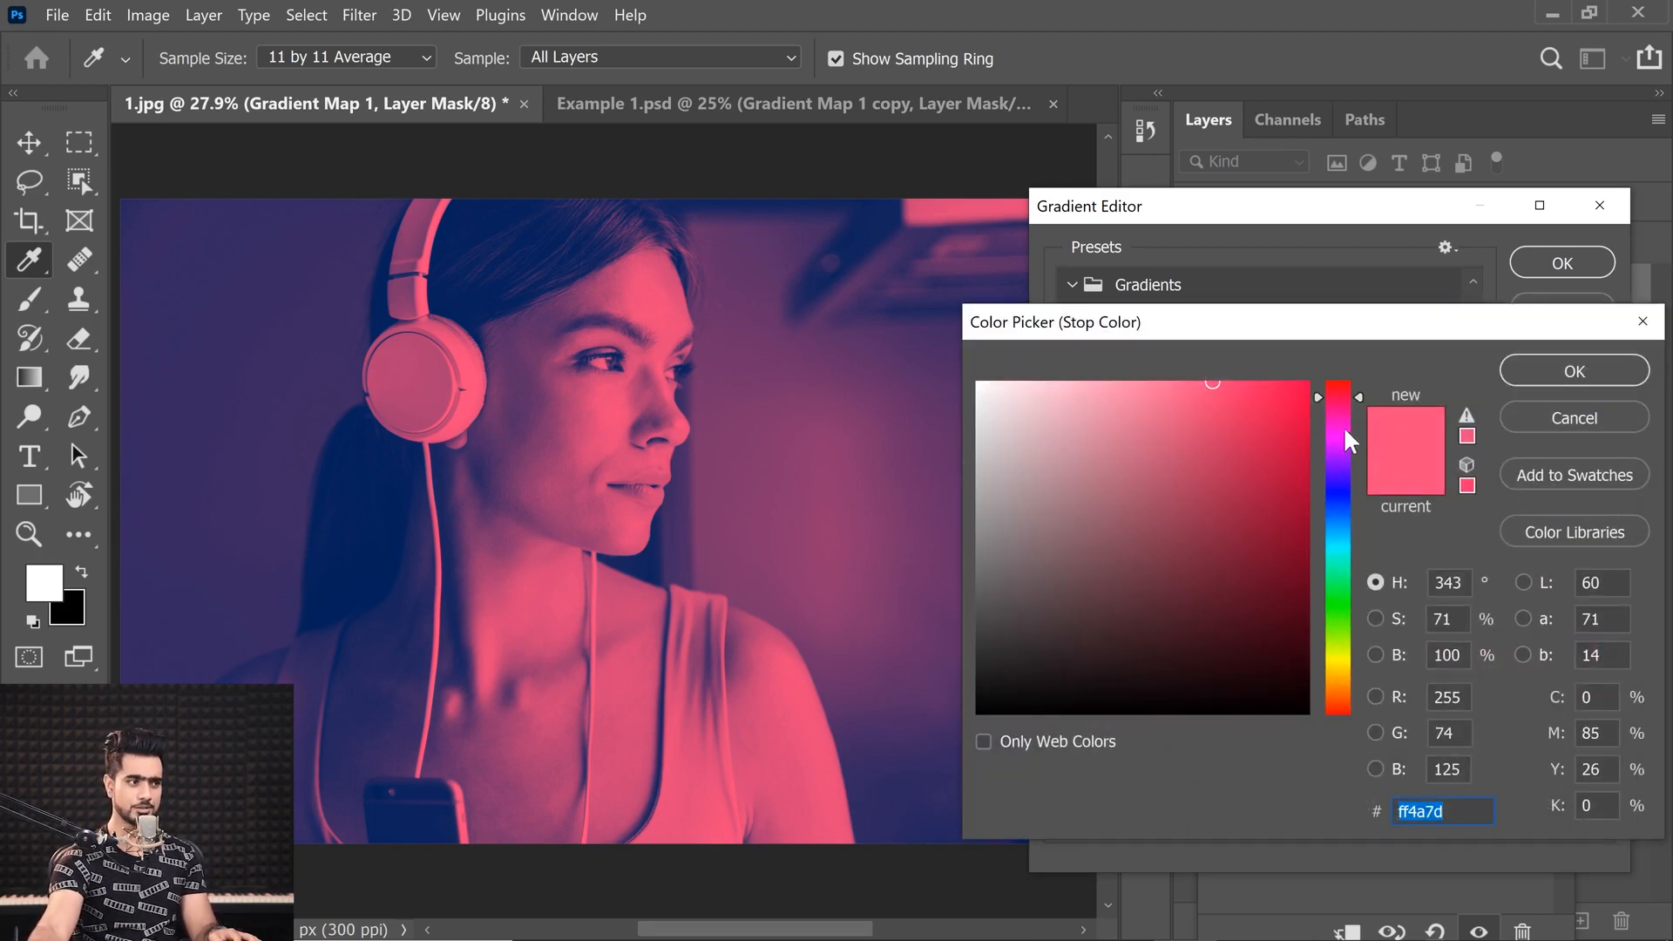
left_click(1557, 371)
left_click(1063, 688)
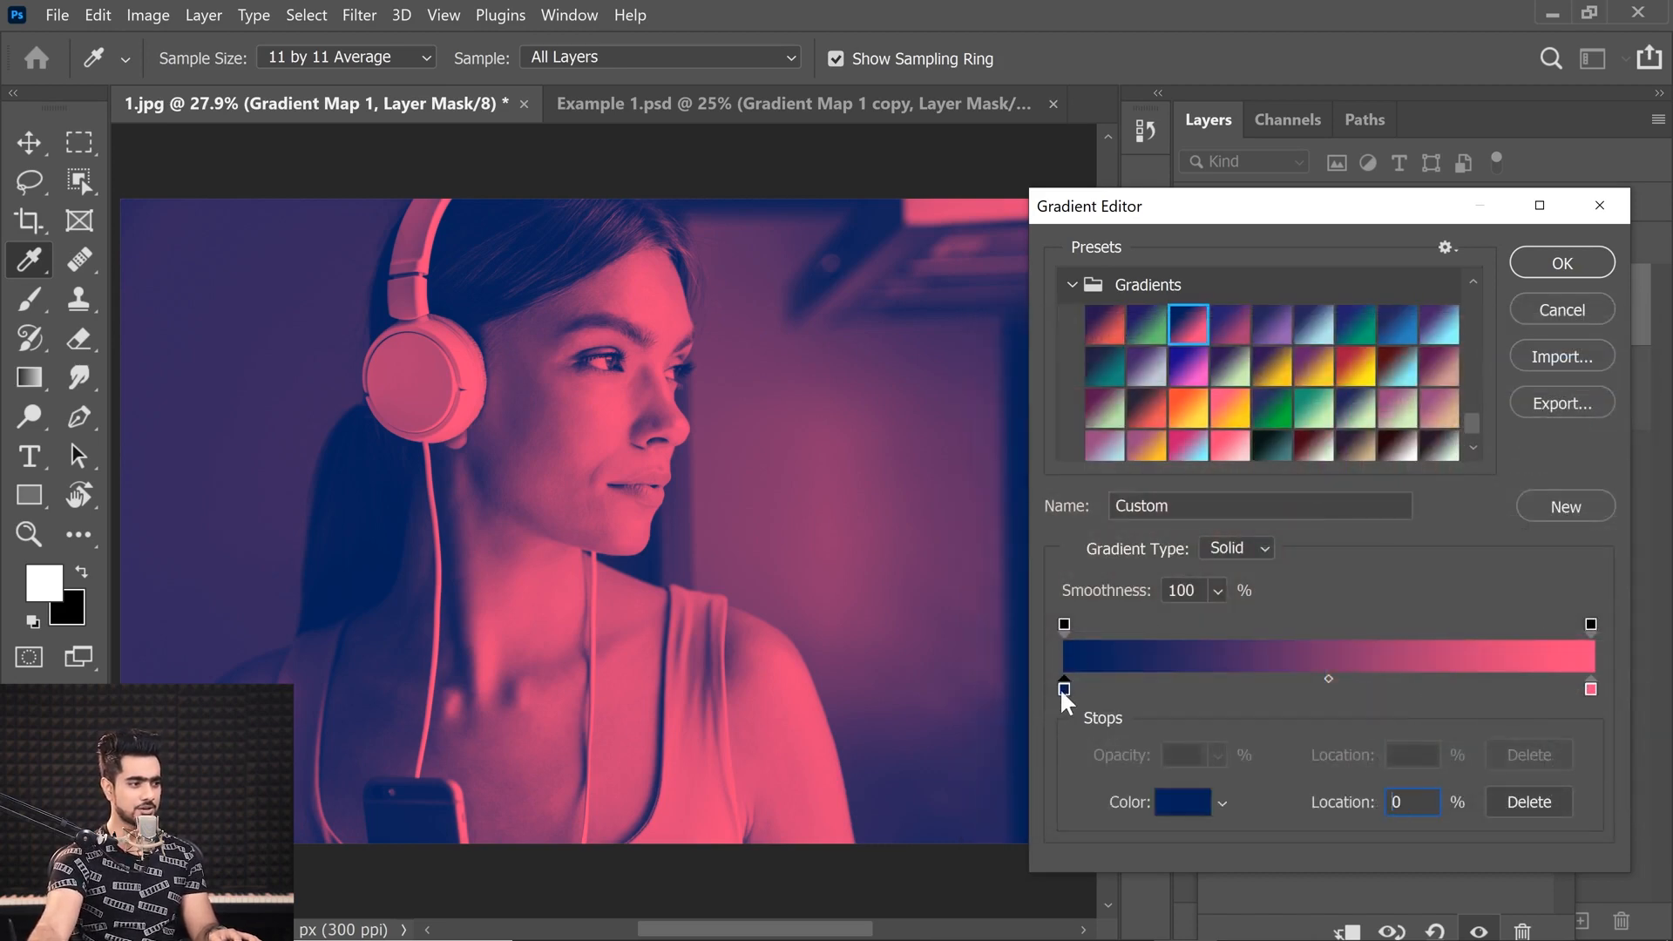
left_click(1174, 799)
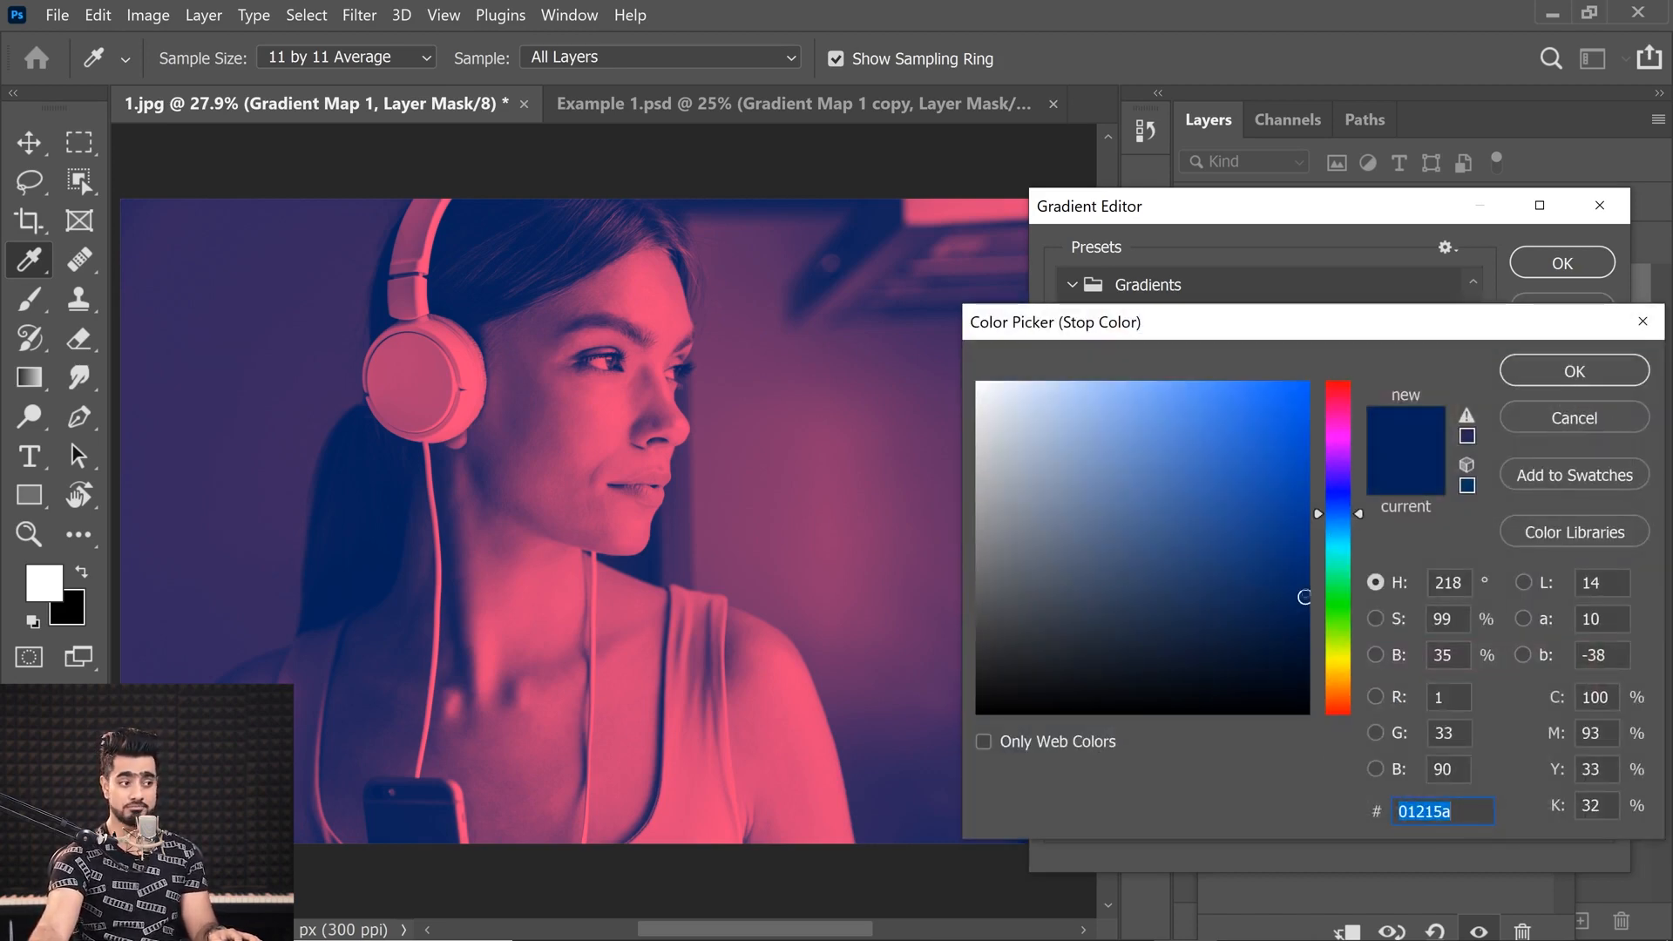
left_click(1575, 371)
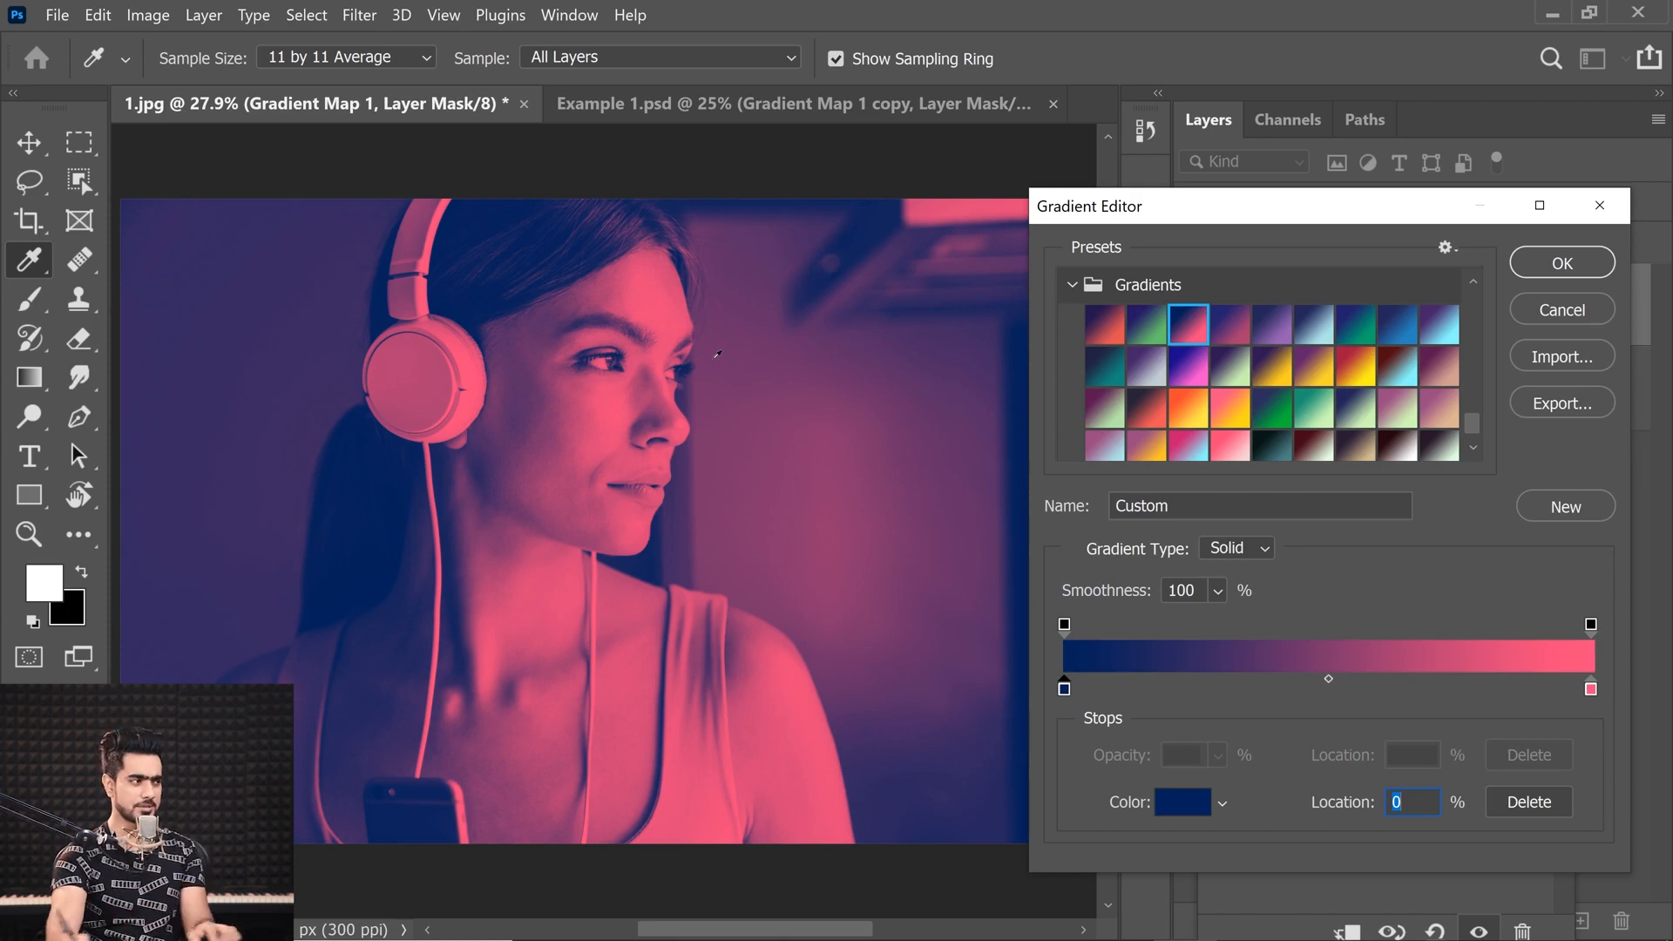
scroll(629, 442, "up", 5)
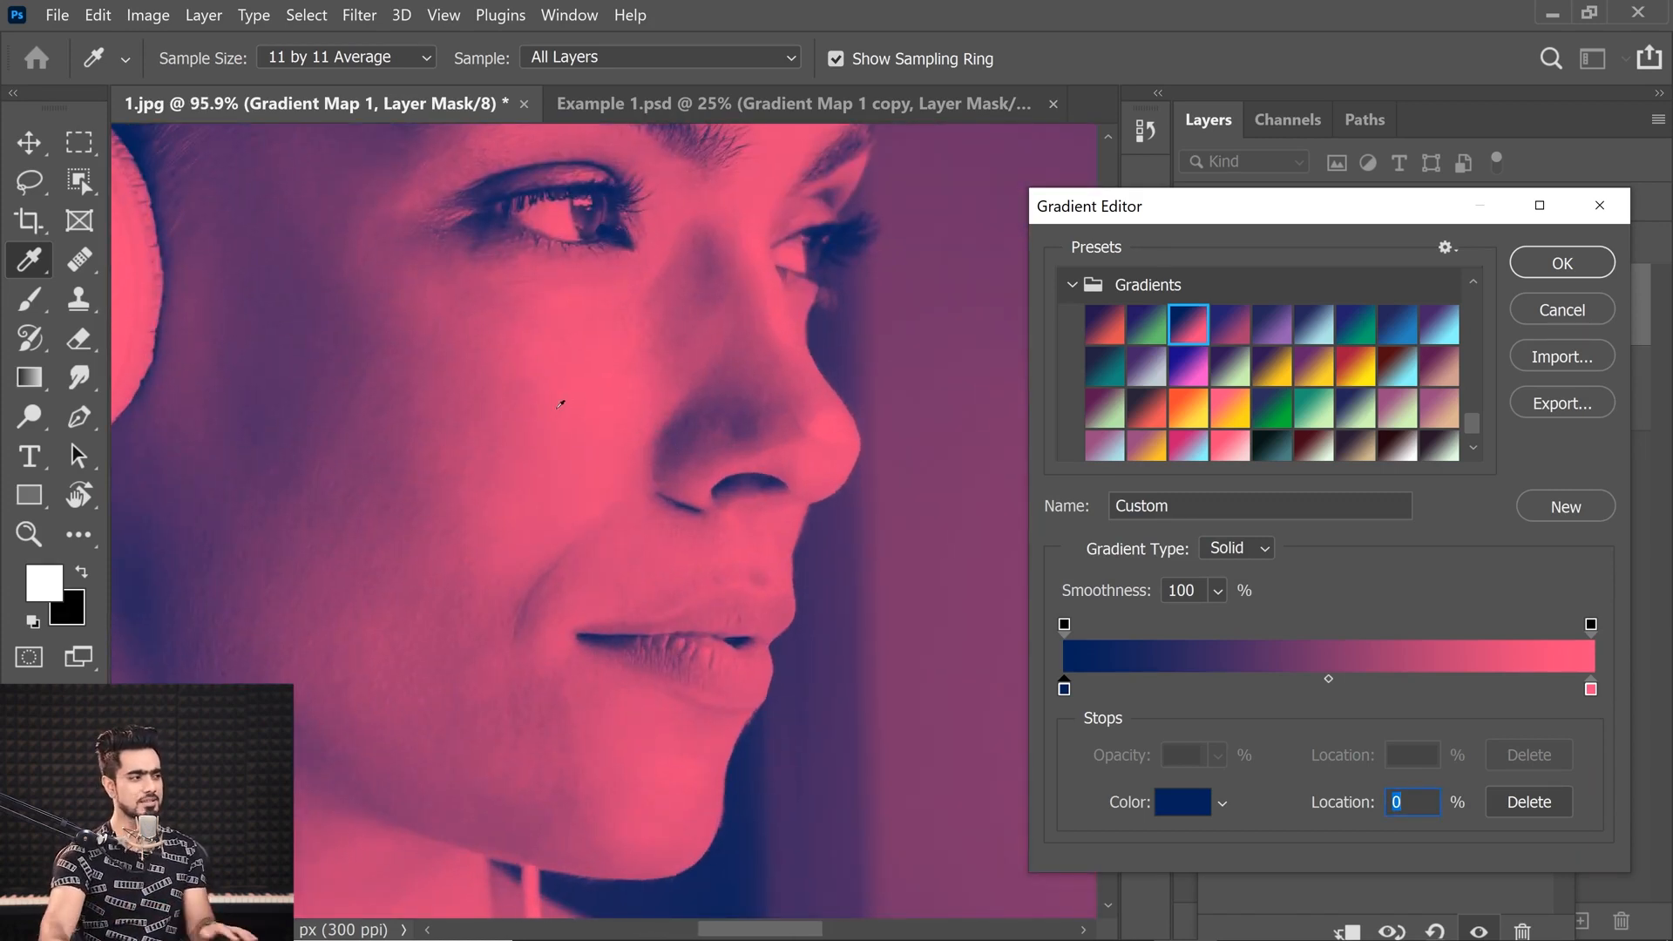
scroll(513, 286, "down", 5)
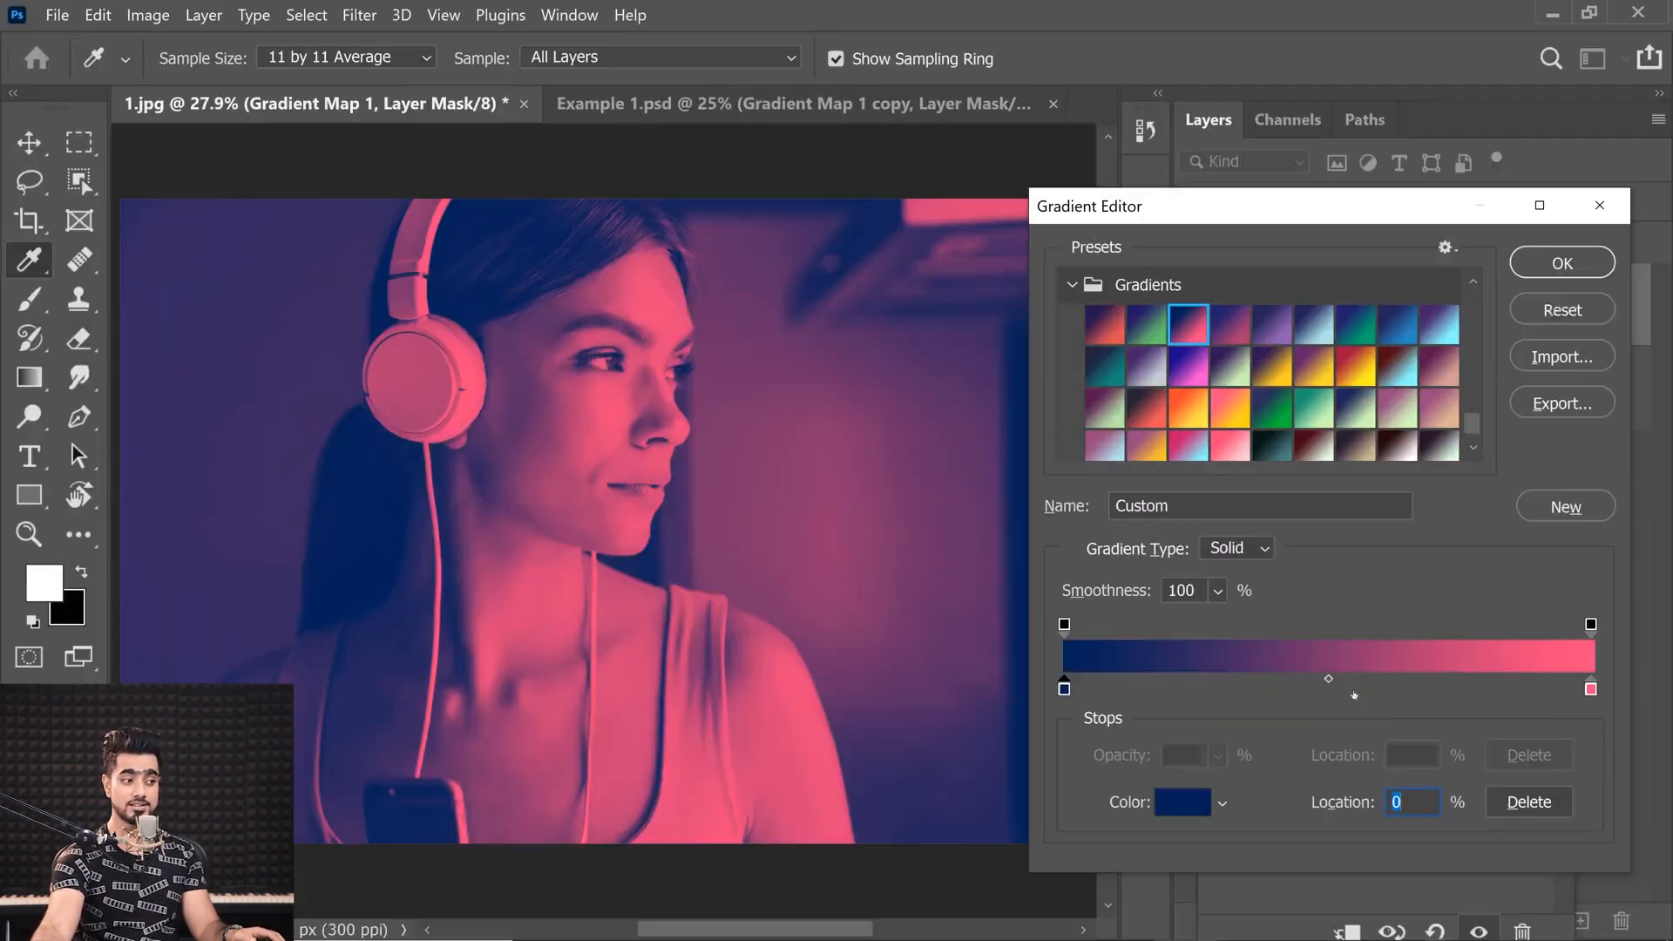
Try shifting the gradient's color midpoint toward the shadows to 39% and toward the highlights to 67%
left_click(1328, 681)
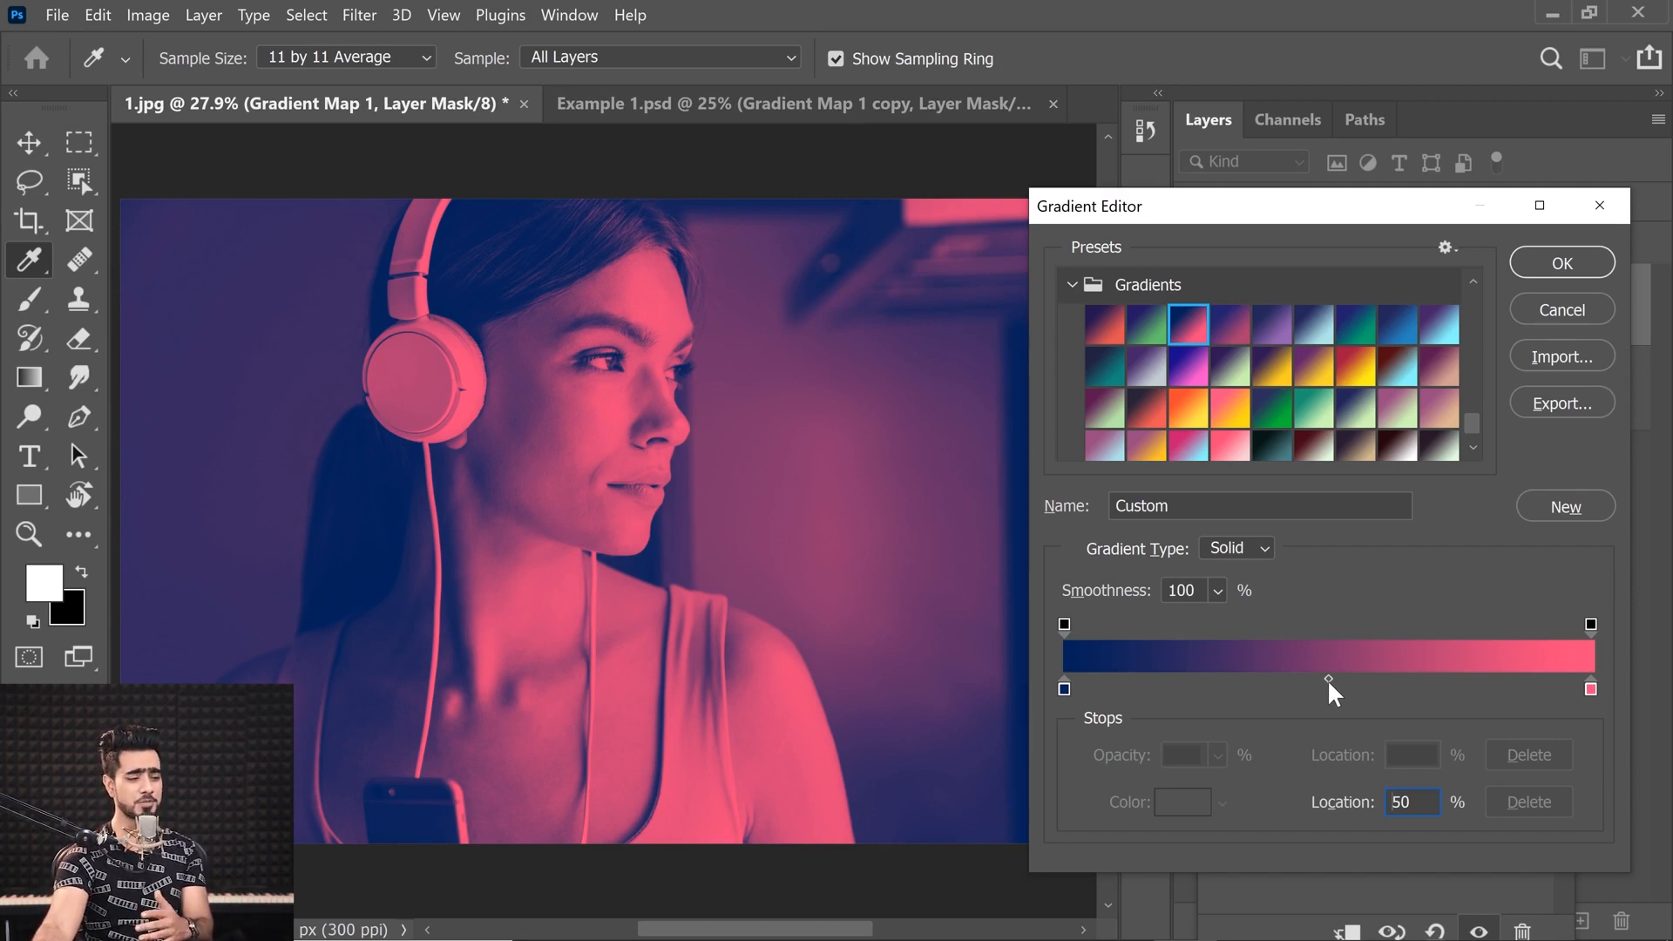
left_click_drag(1329, 684, 1273, 678)
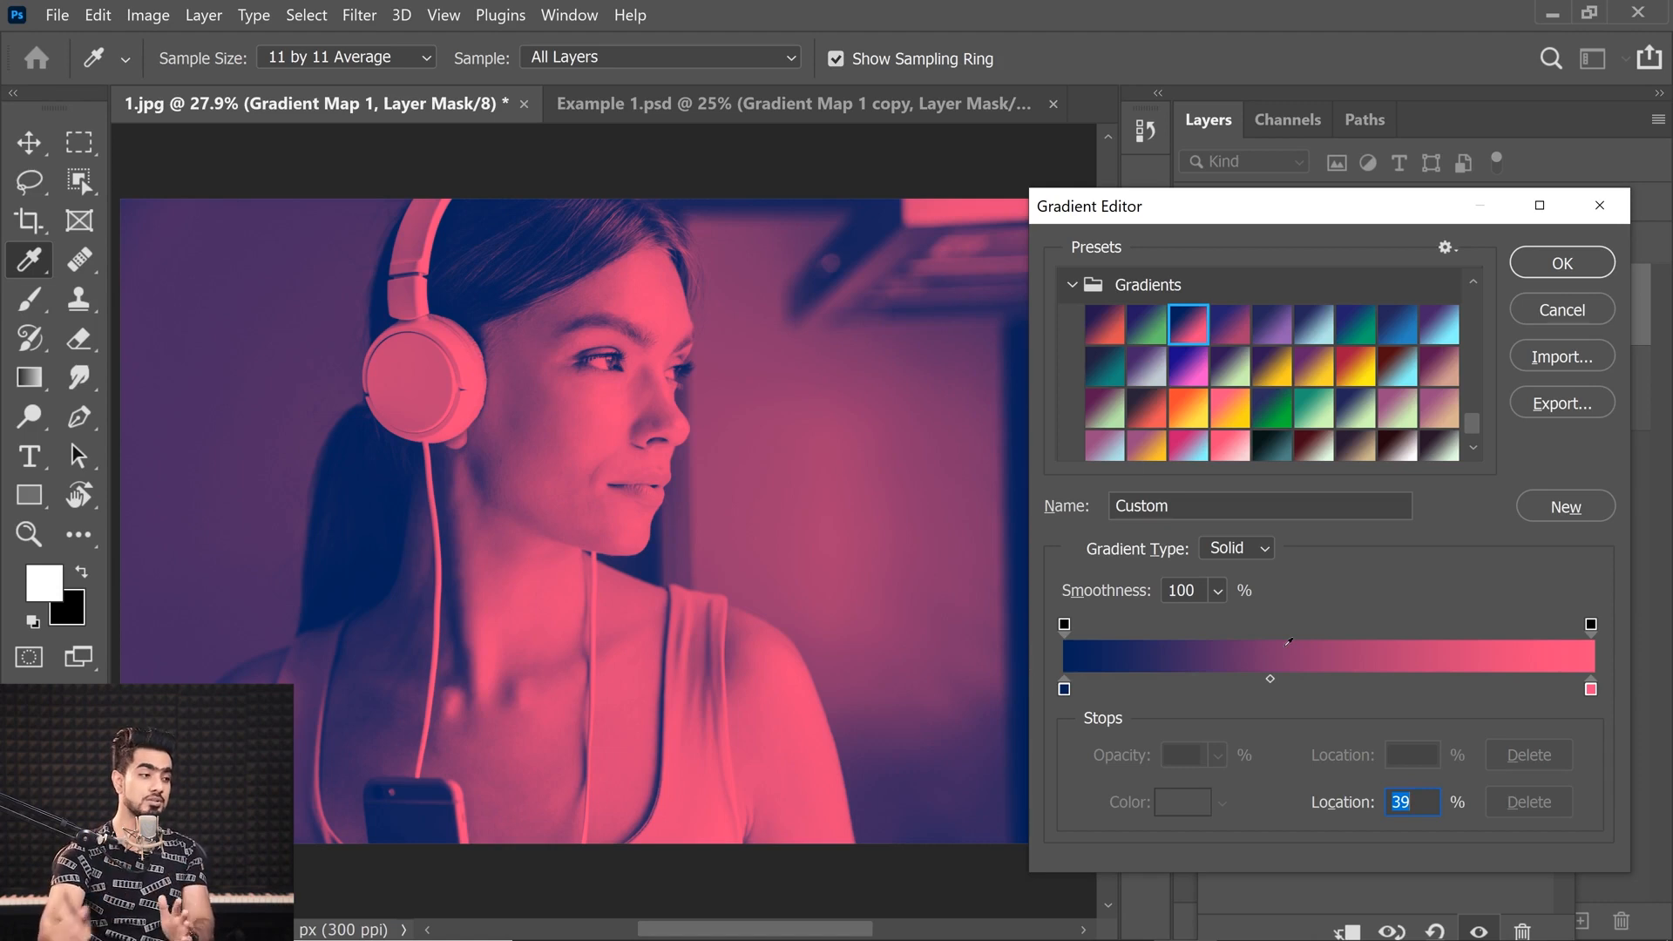
mouse_move(1065, 688)
left_mouse_down()
mouse_move(1401, 697)
mouse_move(1499, 676)
mouse_move(1044, 685)
left_mouse_up()
left_click_drag(1305, 679, 1415, 672)
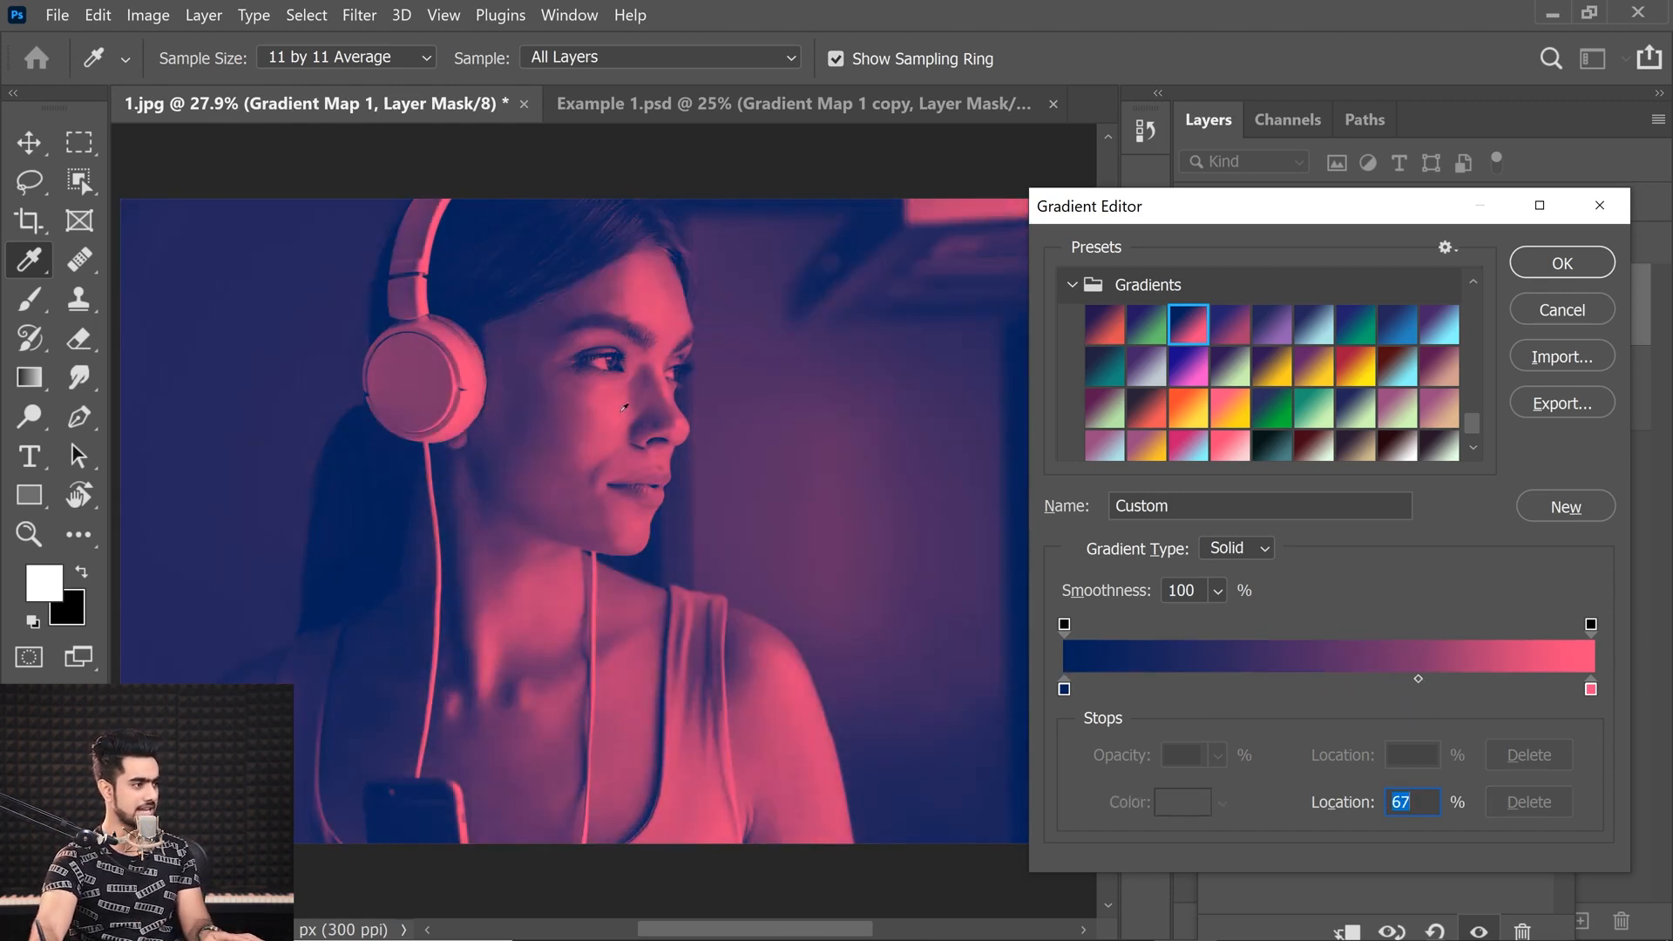
Fine-tune the gradient's color midpoint, trying 77% and settling on 73%, and accept the edited gradient
left_click_drag(650, 407, 724, 498)
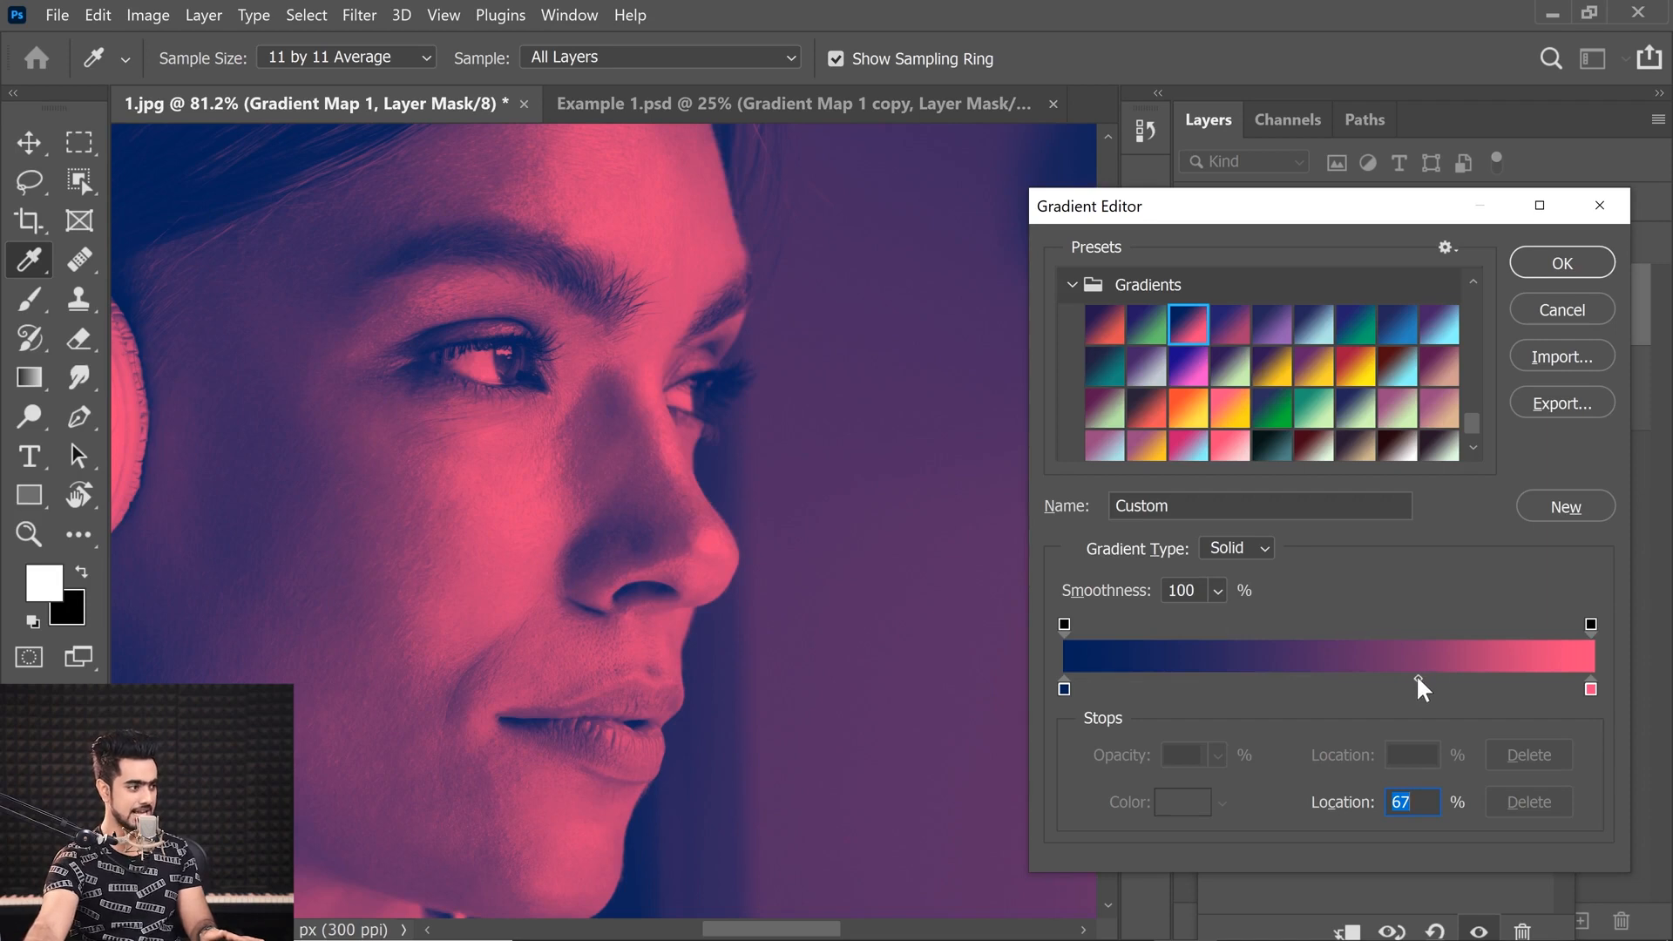
left_click_drag(1417, 680, 1472, 688)
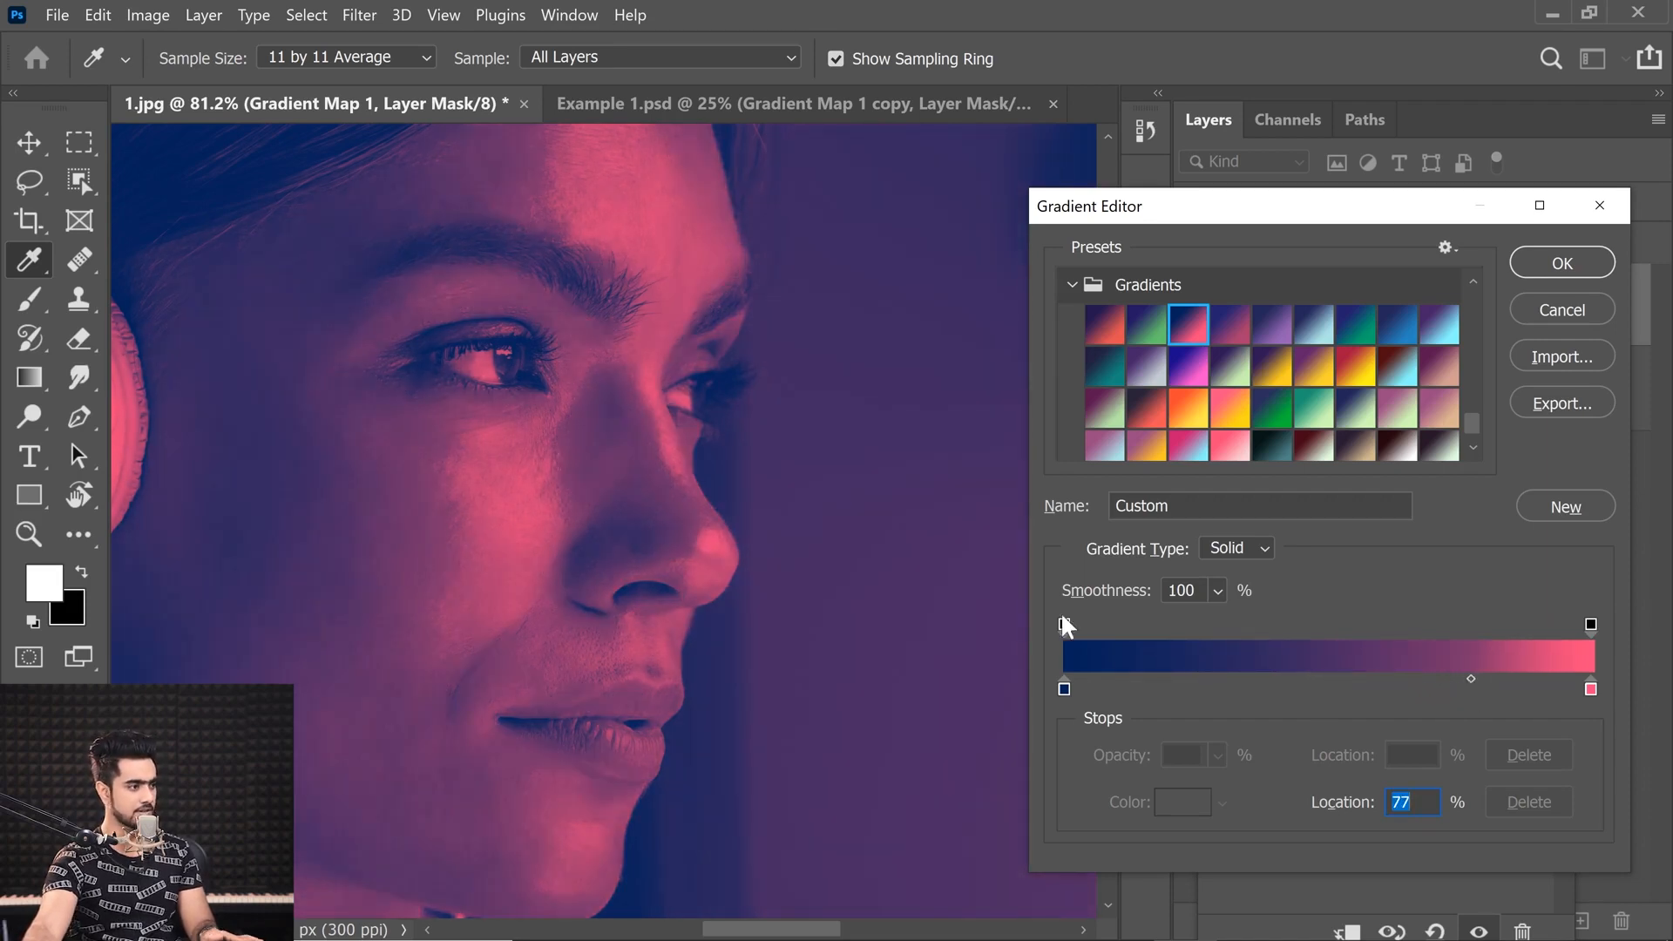
left_click_drag(858, 610, 655, 506)
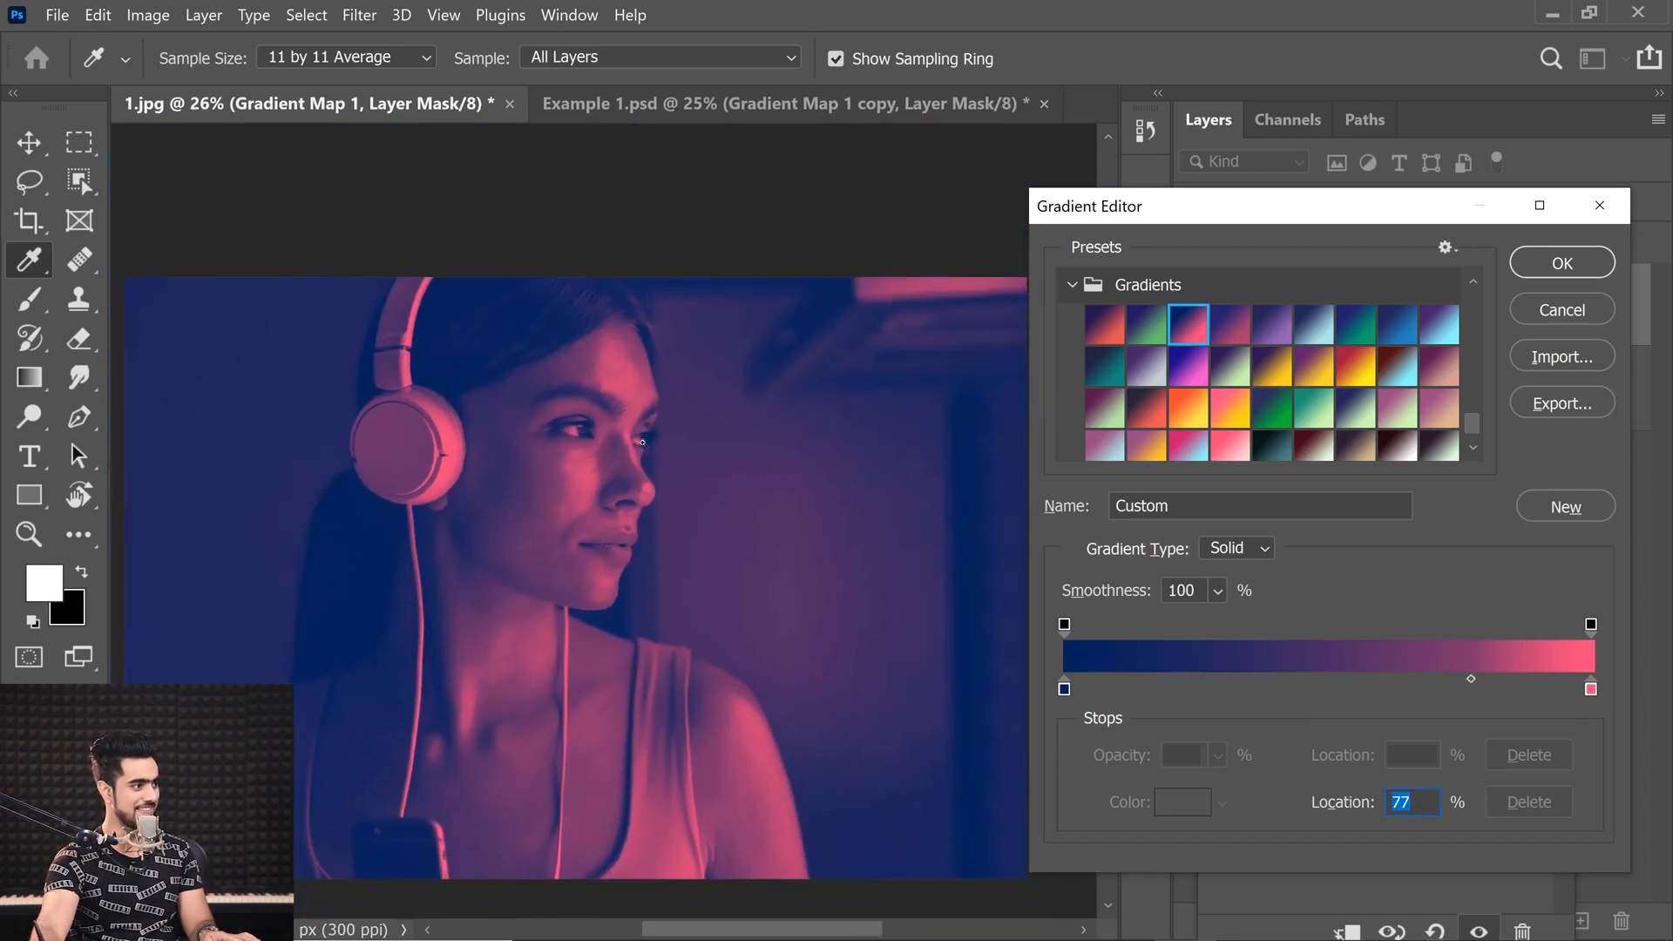
left_click_drag(643, 443, 659, 441)
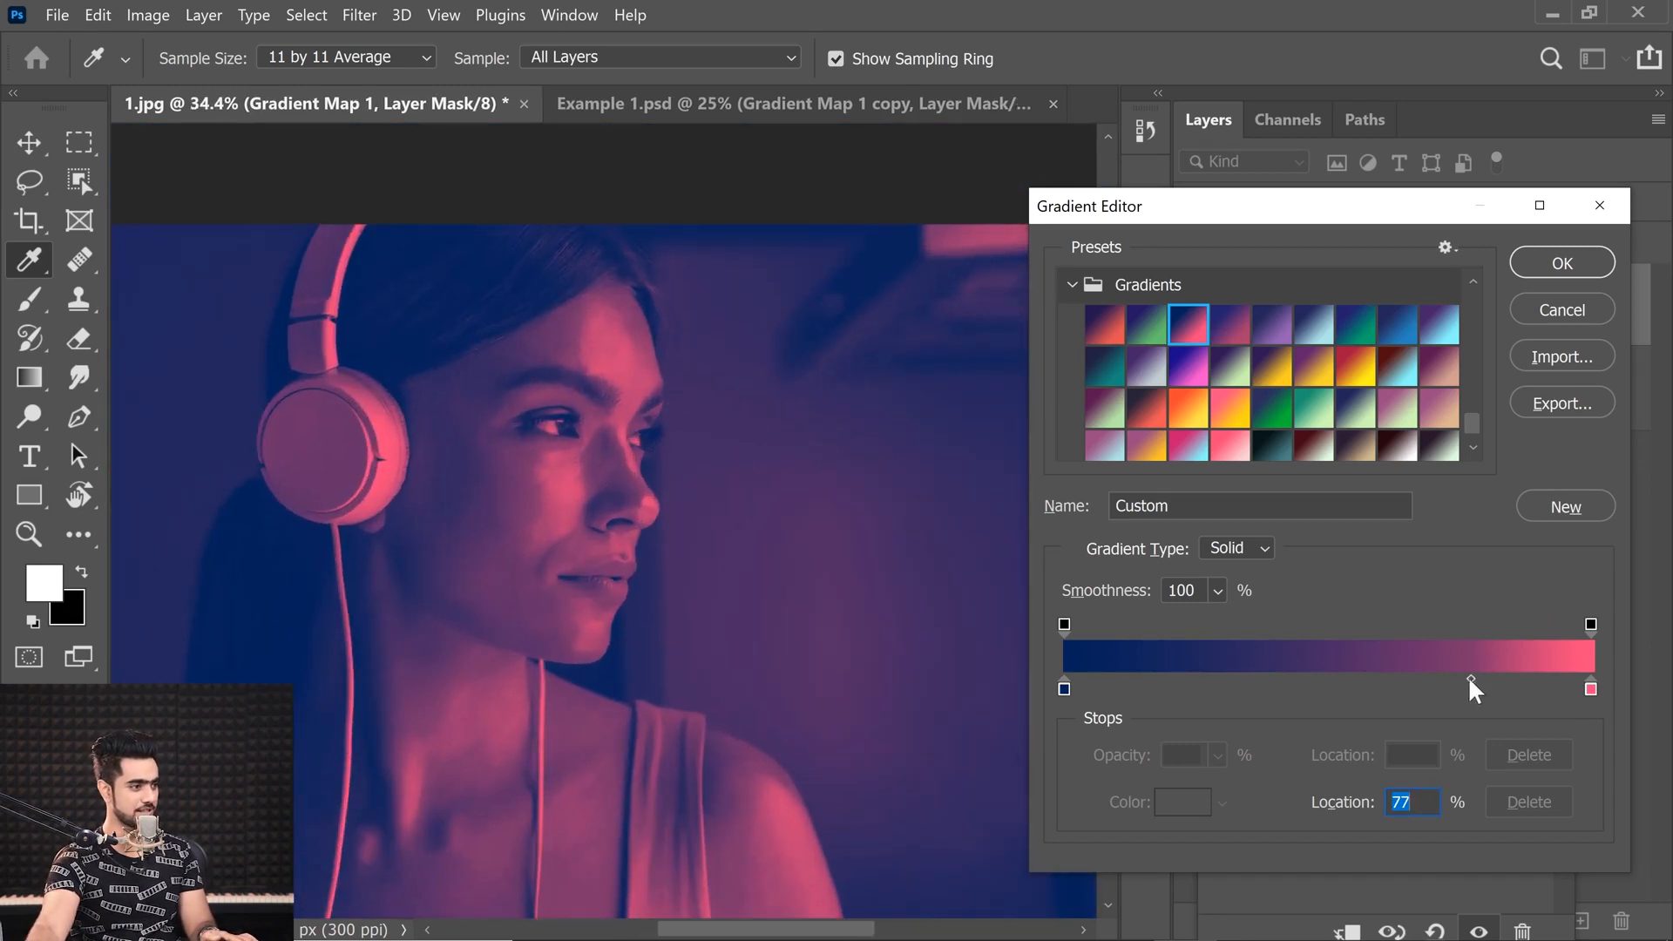
left_click_drag(1469, 682, 1450, 676)
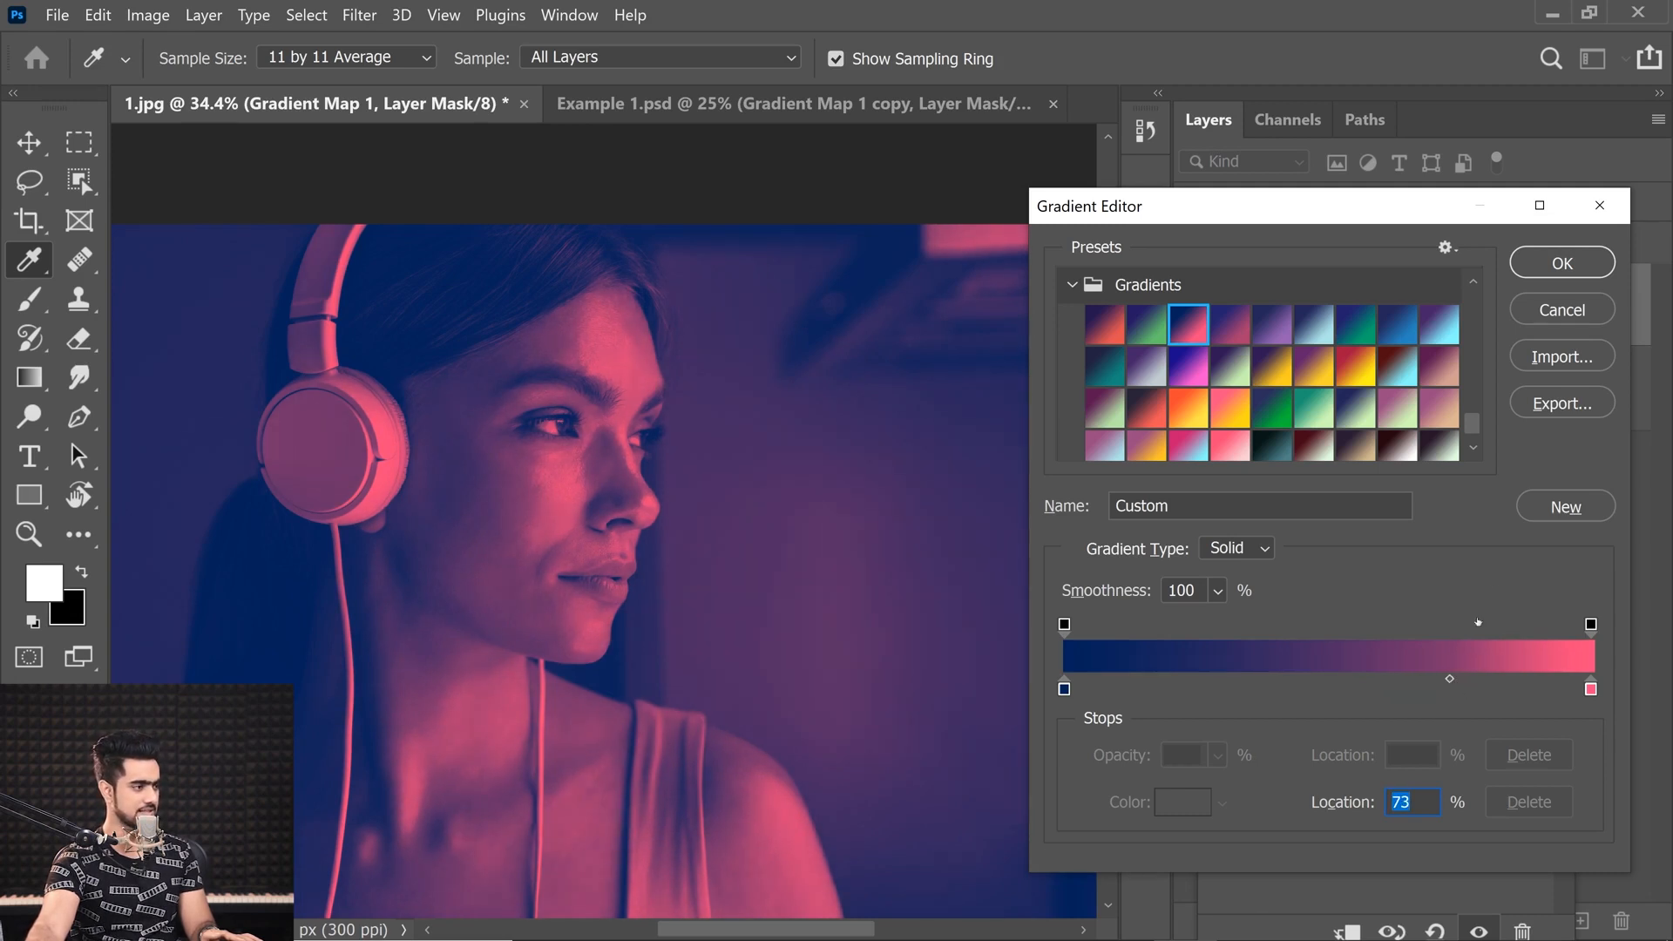
left_click(1537, 265)
key("ctrl+0")
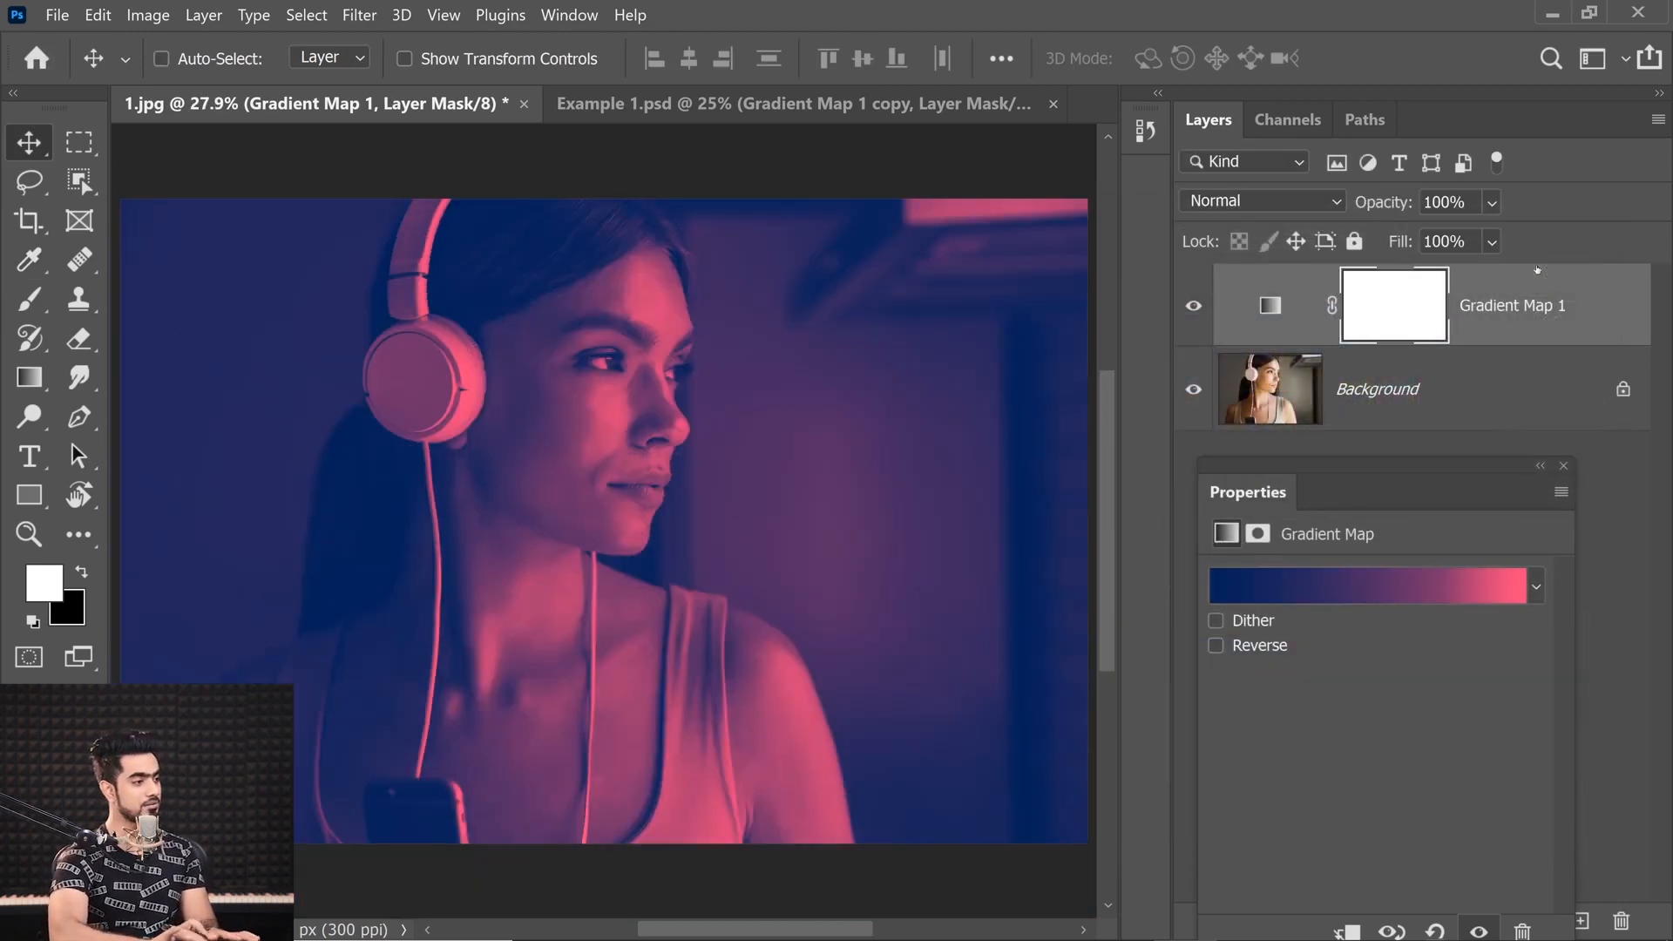
Examine the color transitions on the face up close, and hide the Gradient Map 1 layer to compare with the original photo
left_click_drag(620, 419, 666, 419)
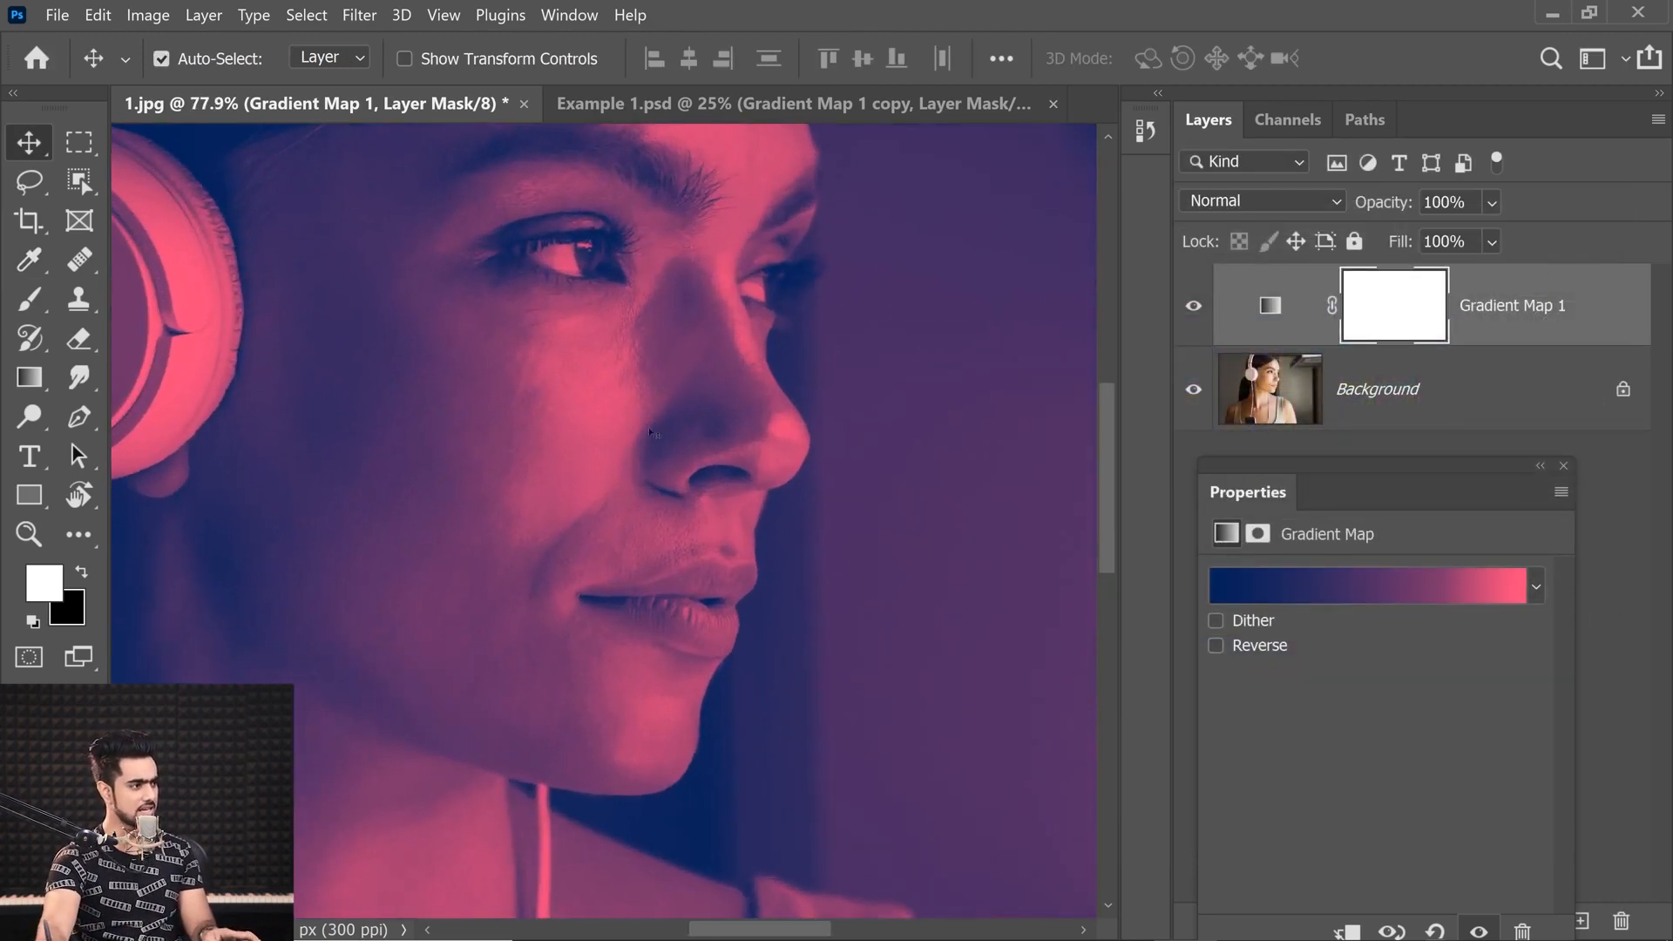
key("ctrl")
key("ctrl")
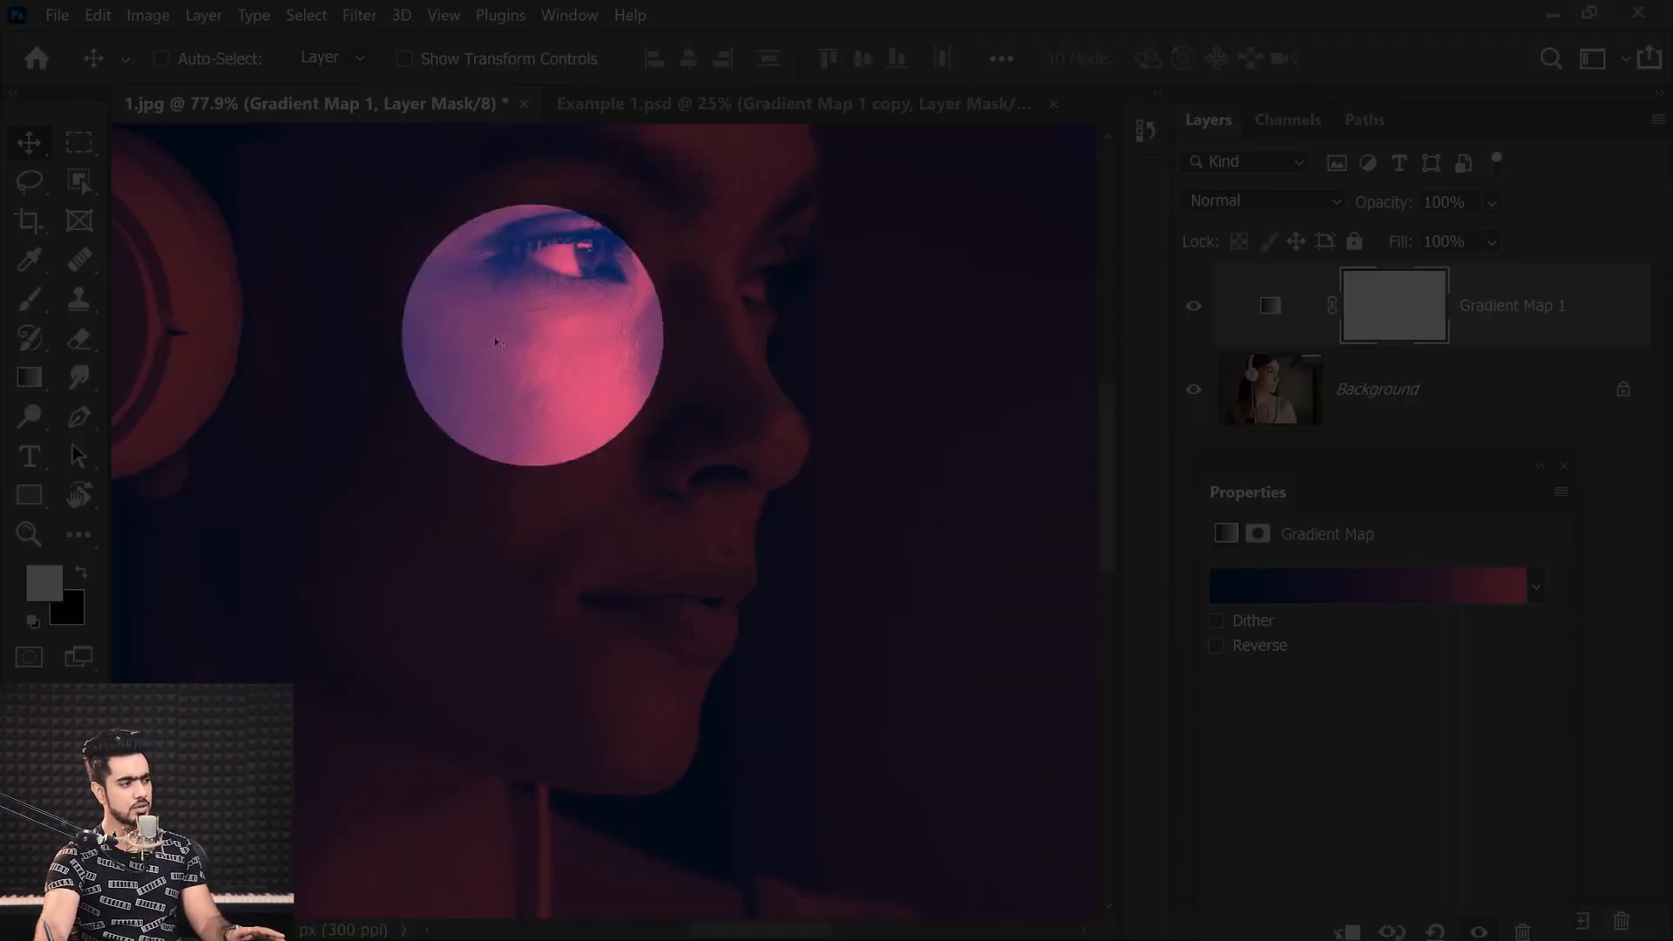
key("ctrl")
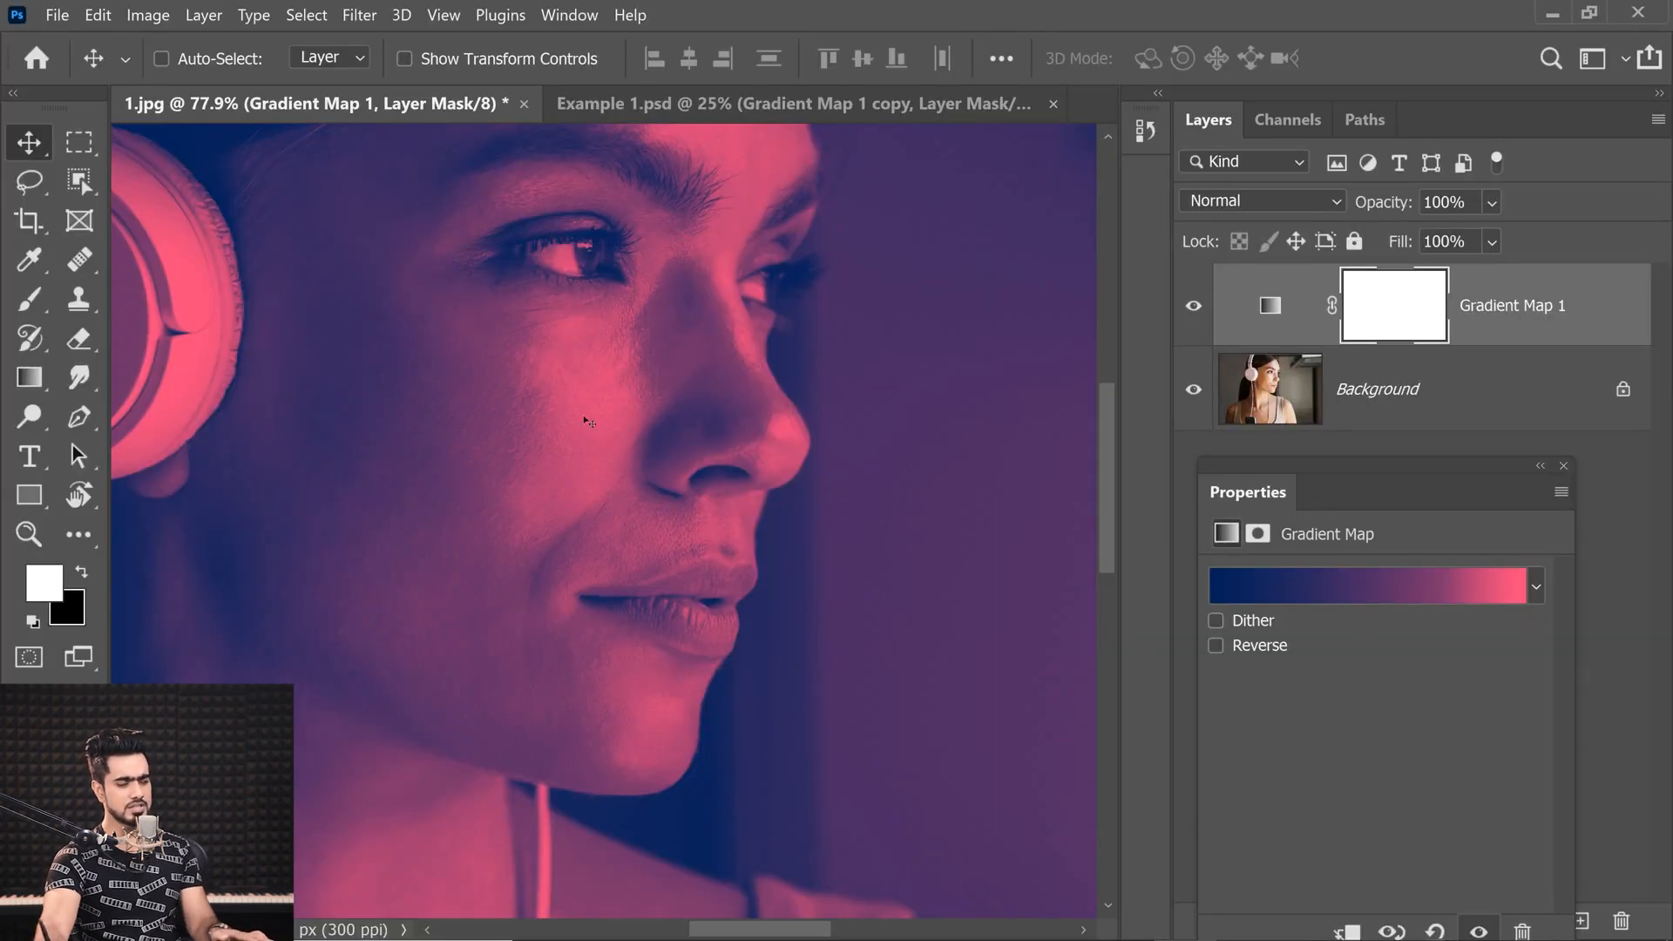
key("ctrl+0")
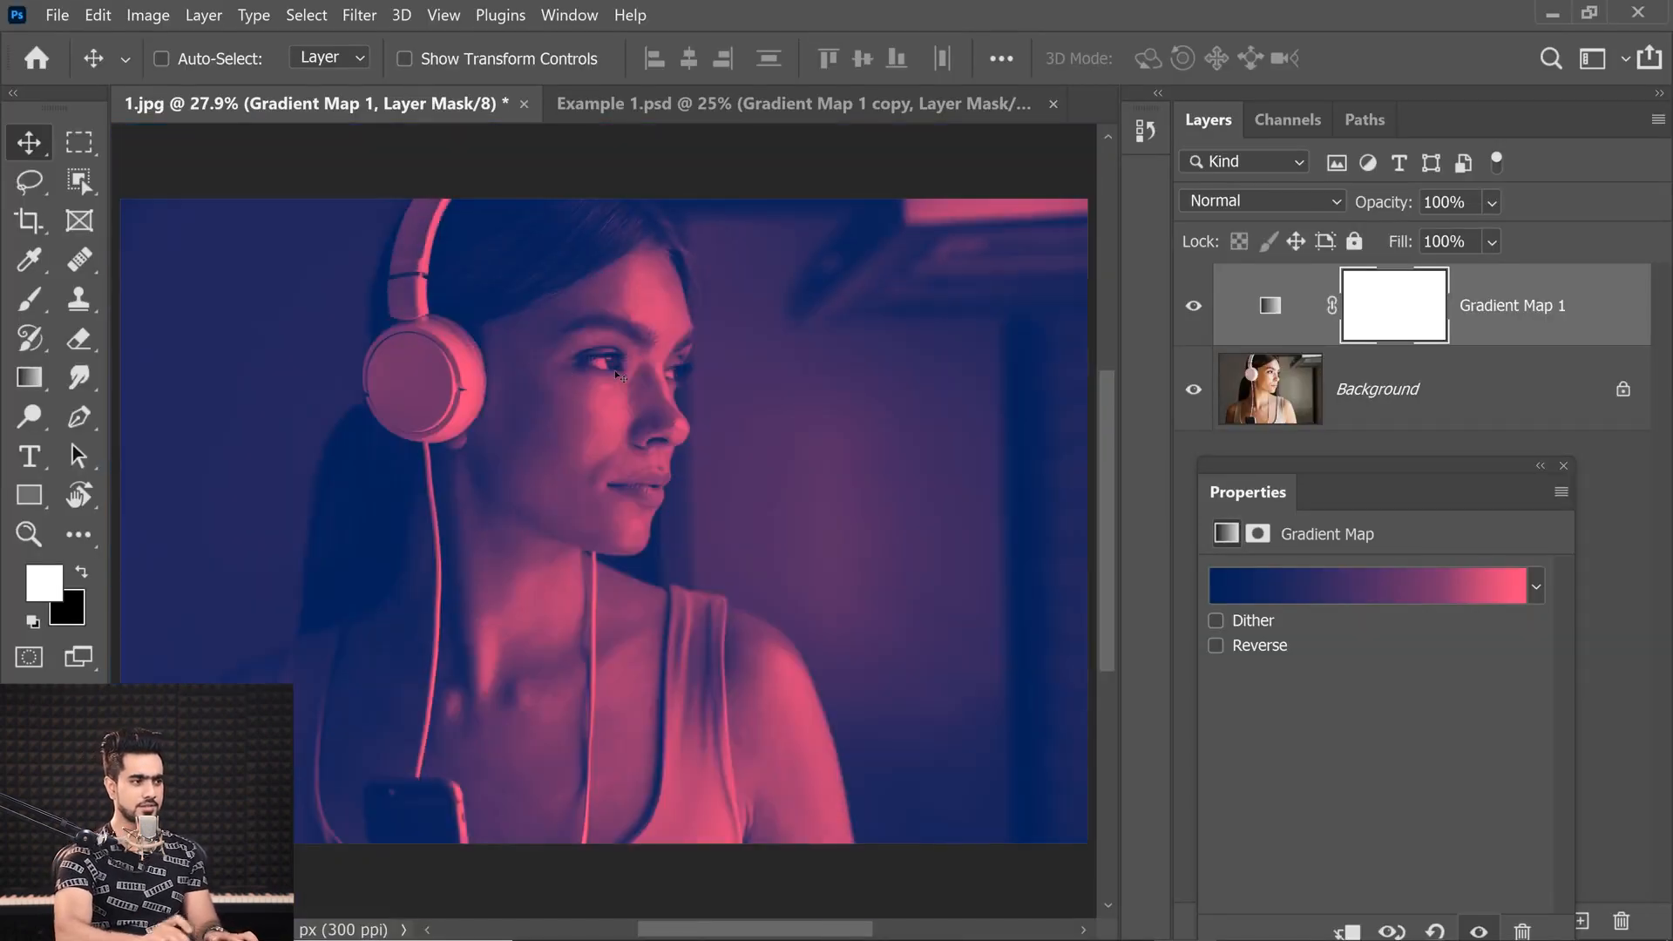
left_click(1562, 467)
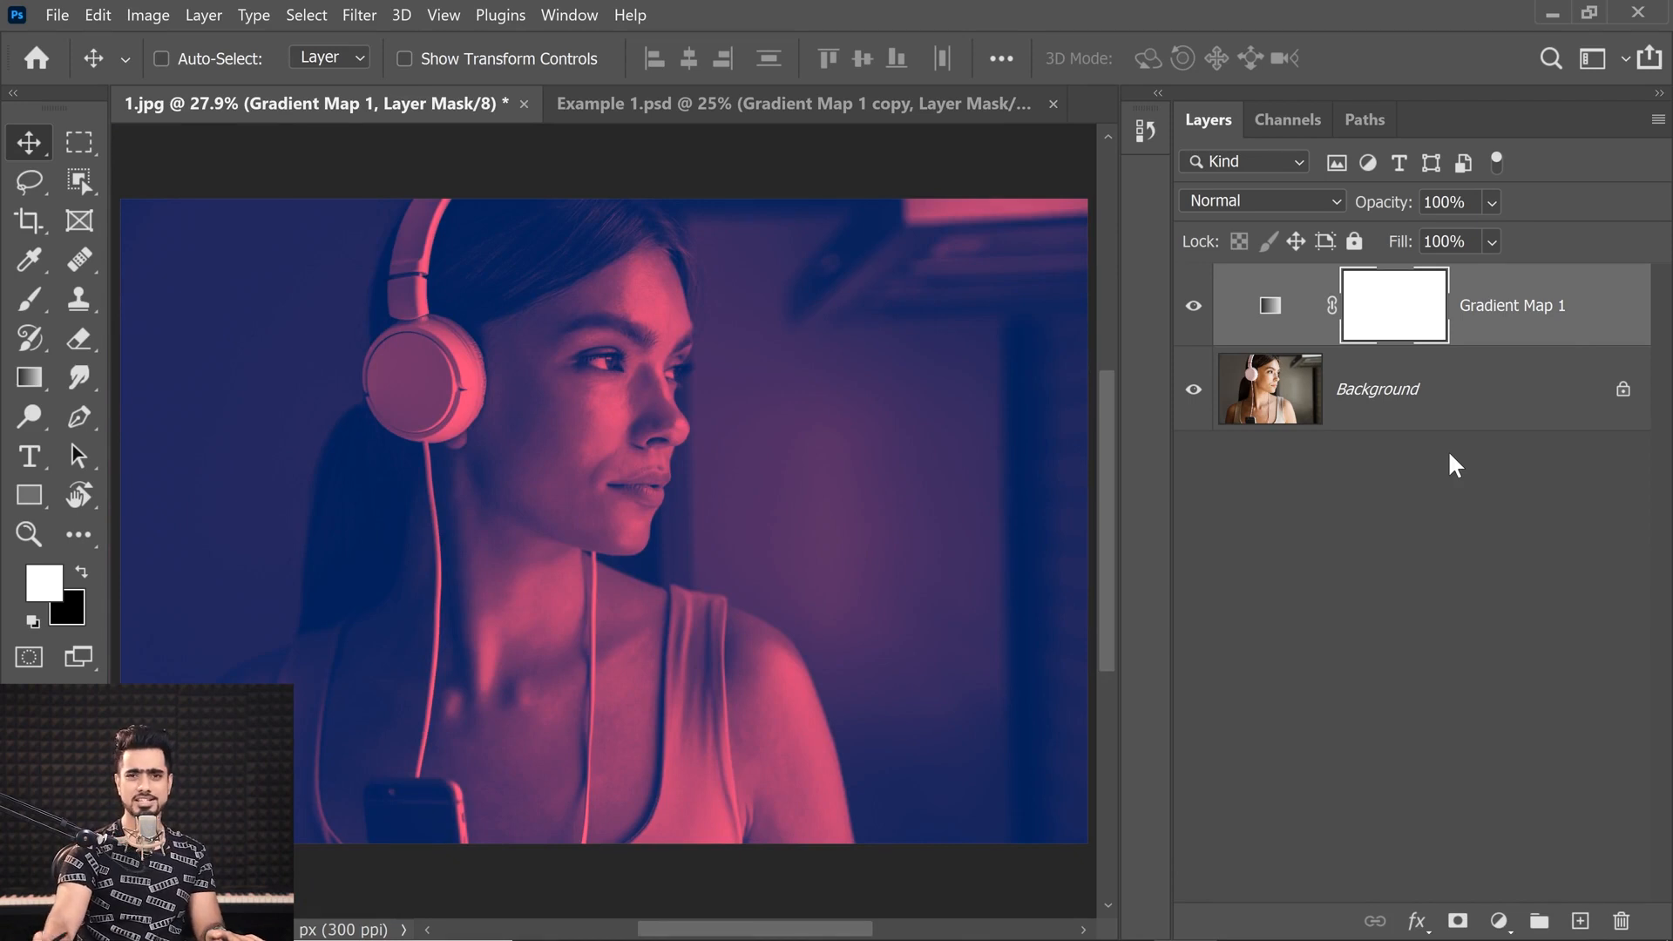
left_click(1193, 306)
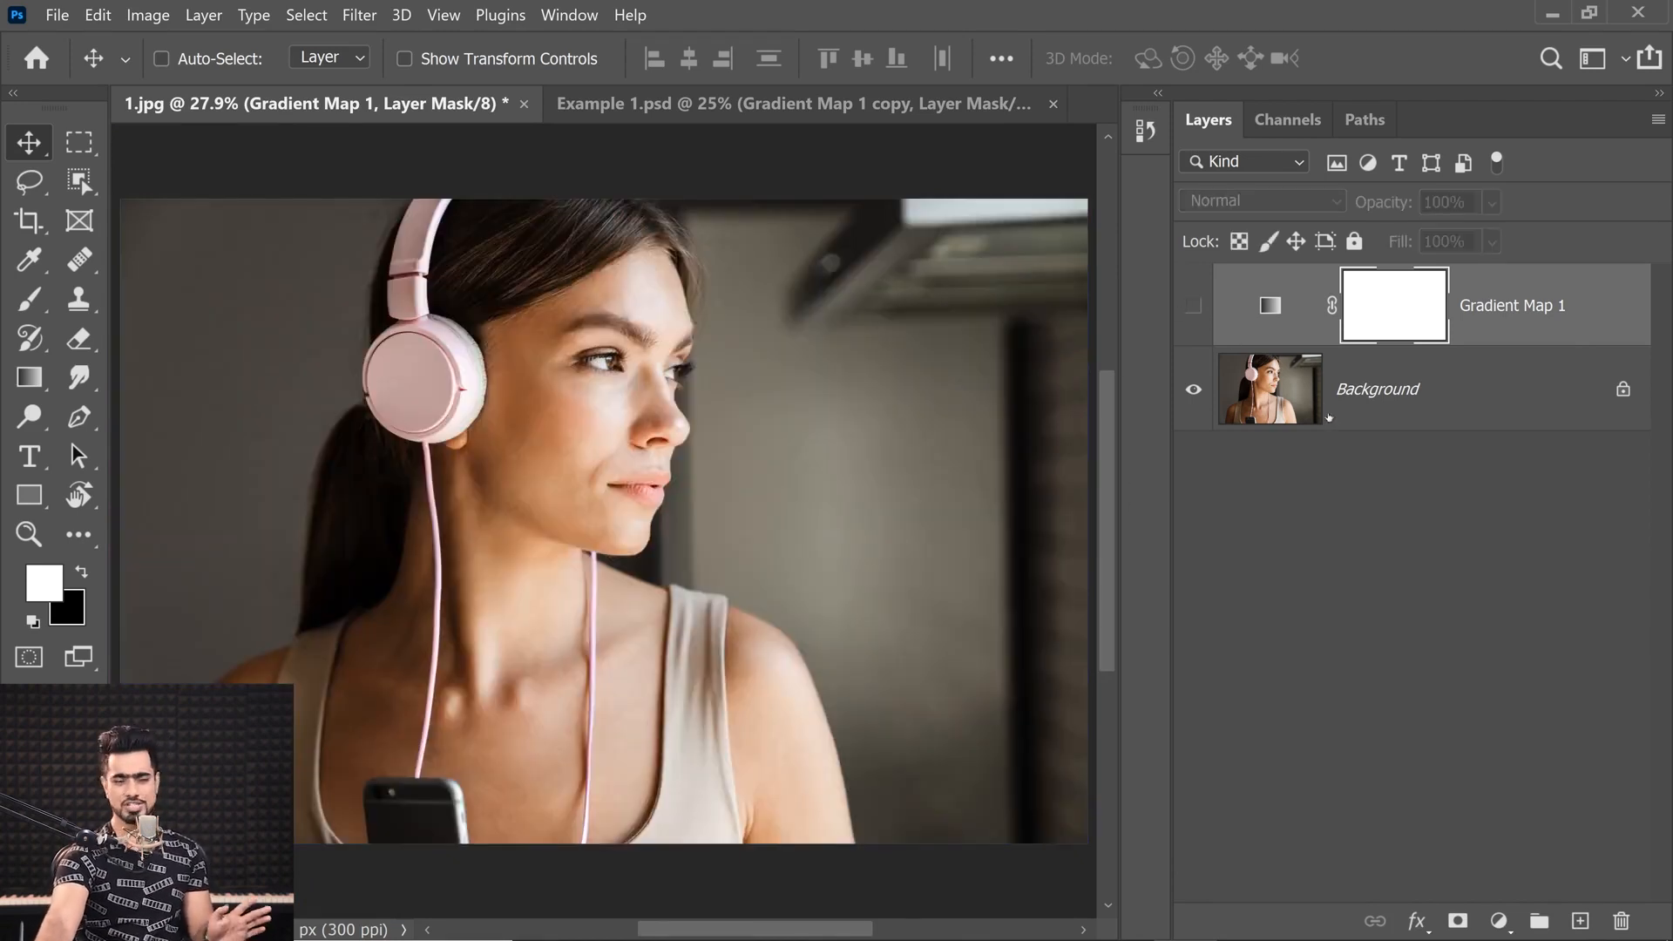
Duplicate the Gradient Map 1 layer, place the copy directly above Background, and make the copy visible
left_click(1384, 403)
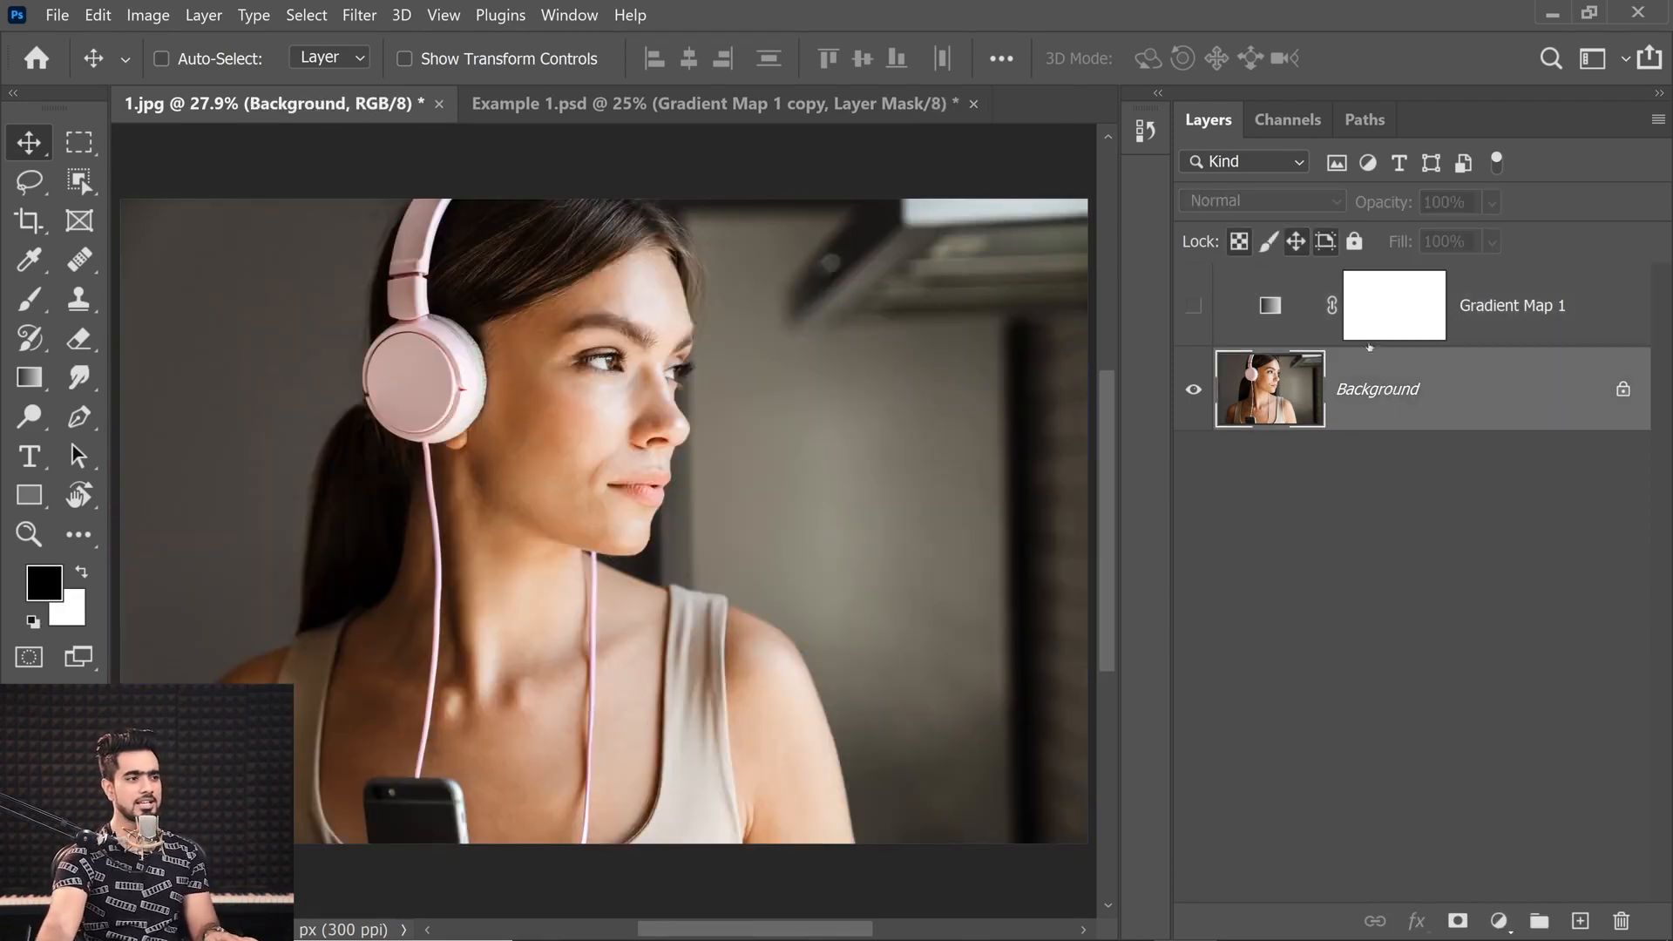
left_click(1557, 319)
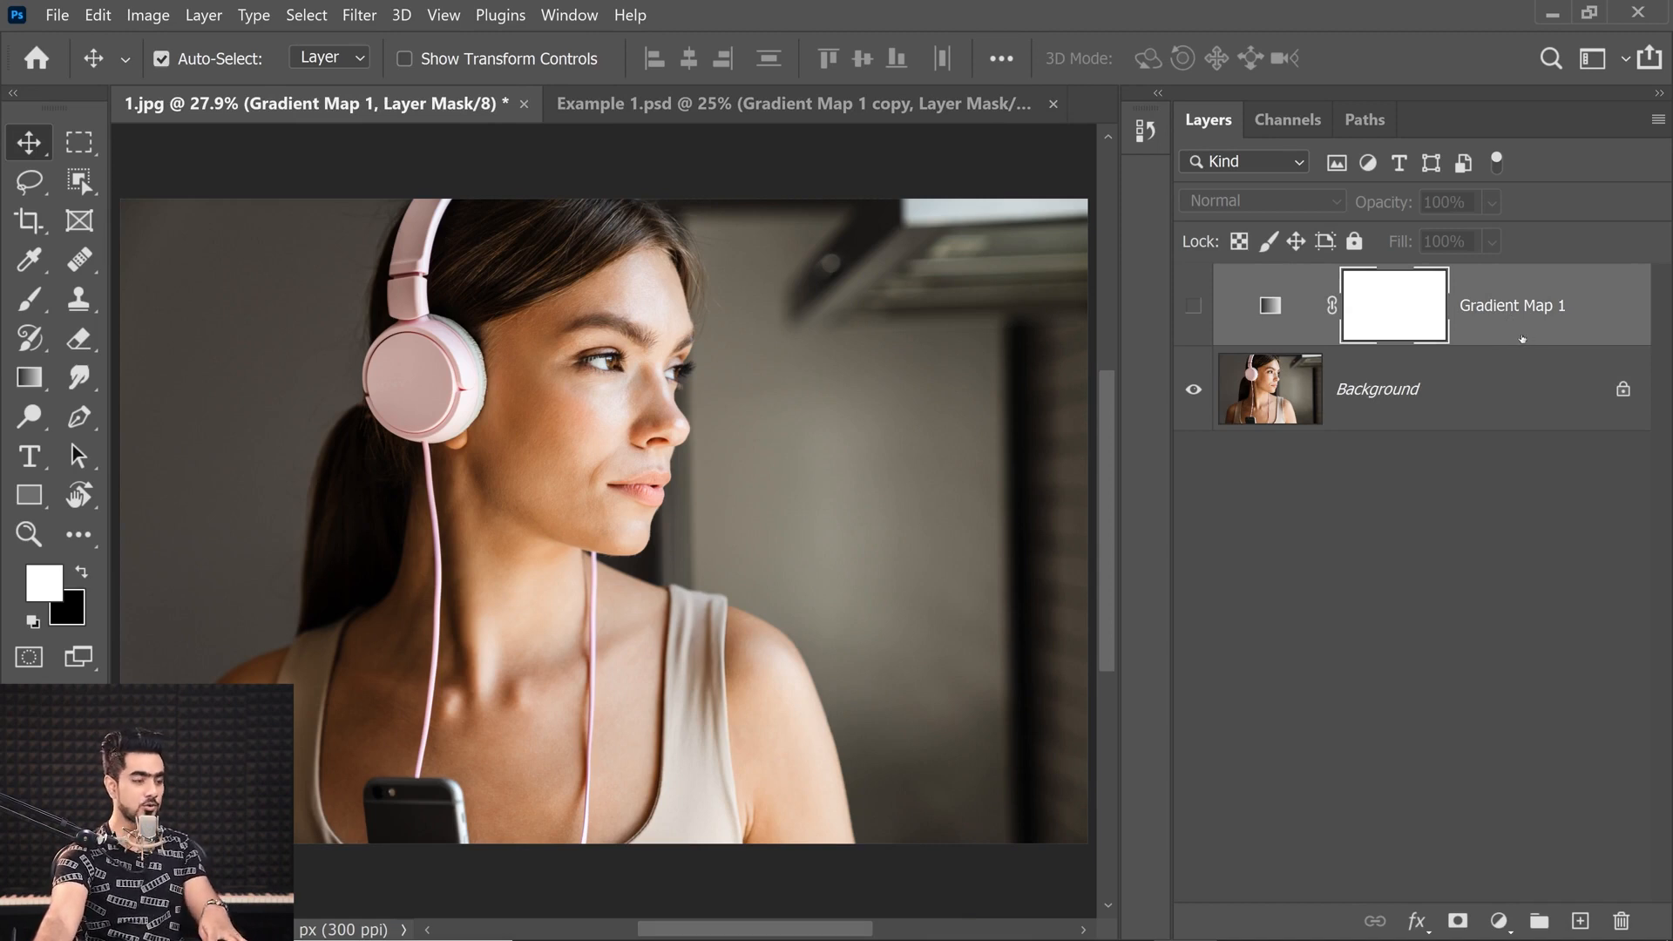
key("ctrl+j")
left_click_drag(1519, 340, 1378, 438)
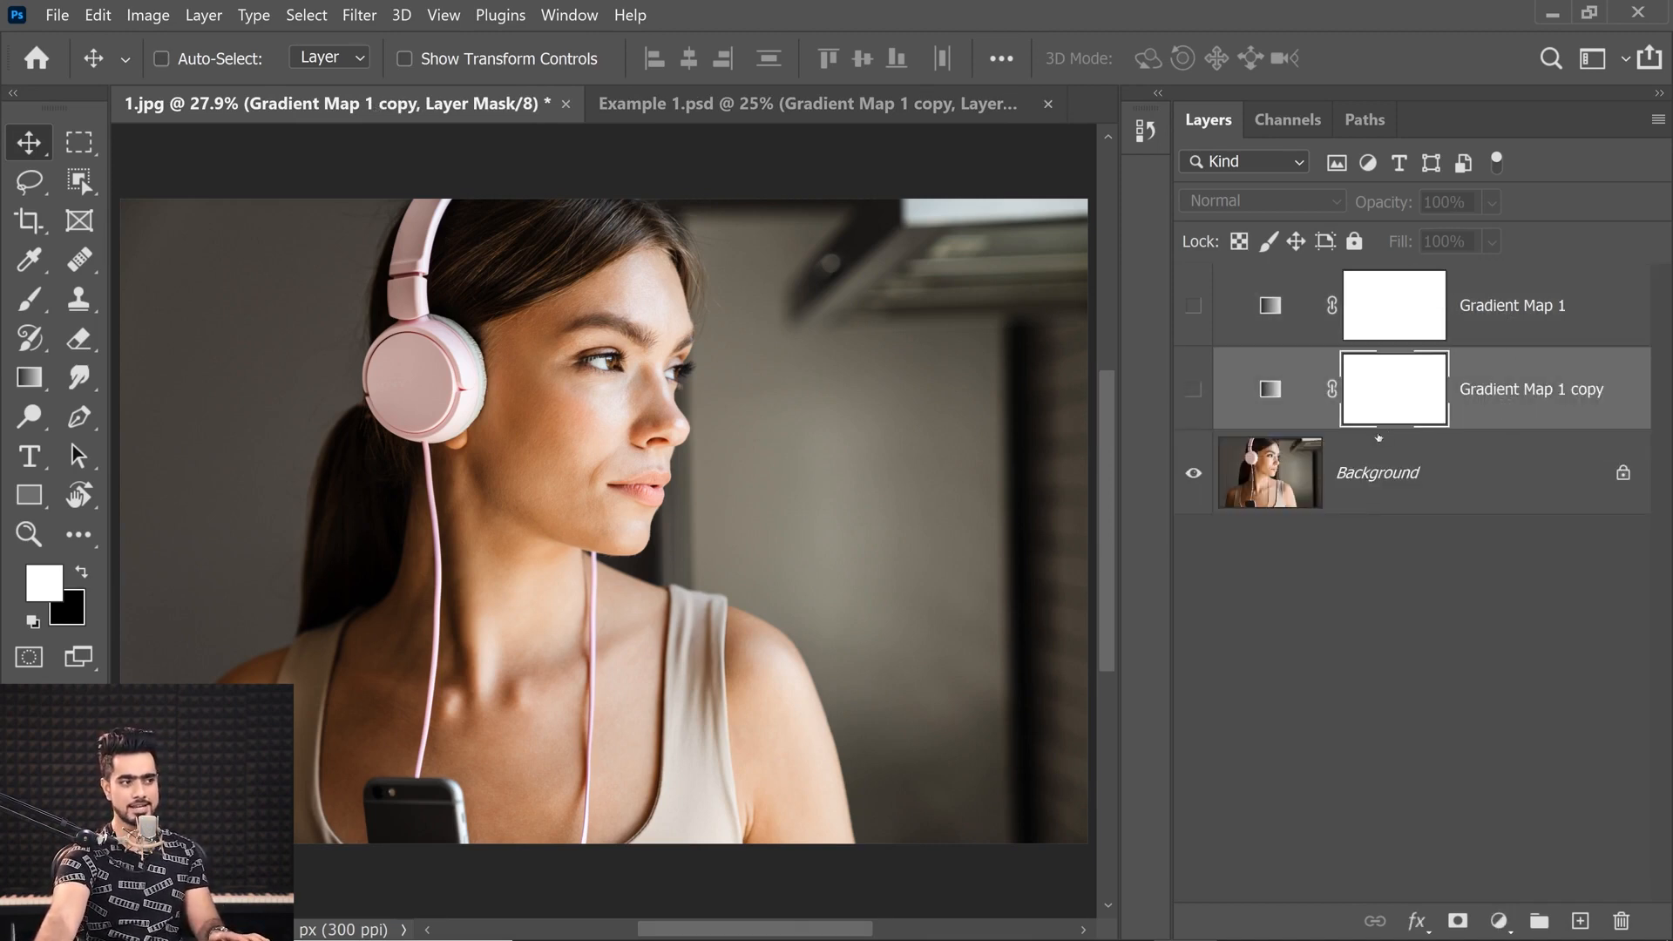
left_click(1194, 389)
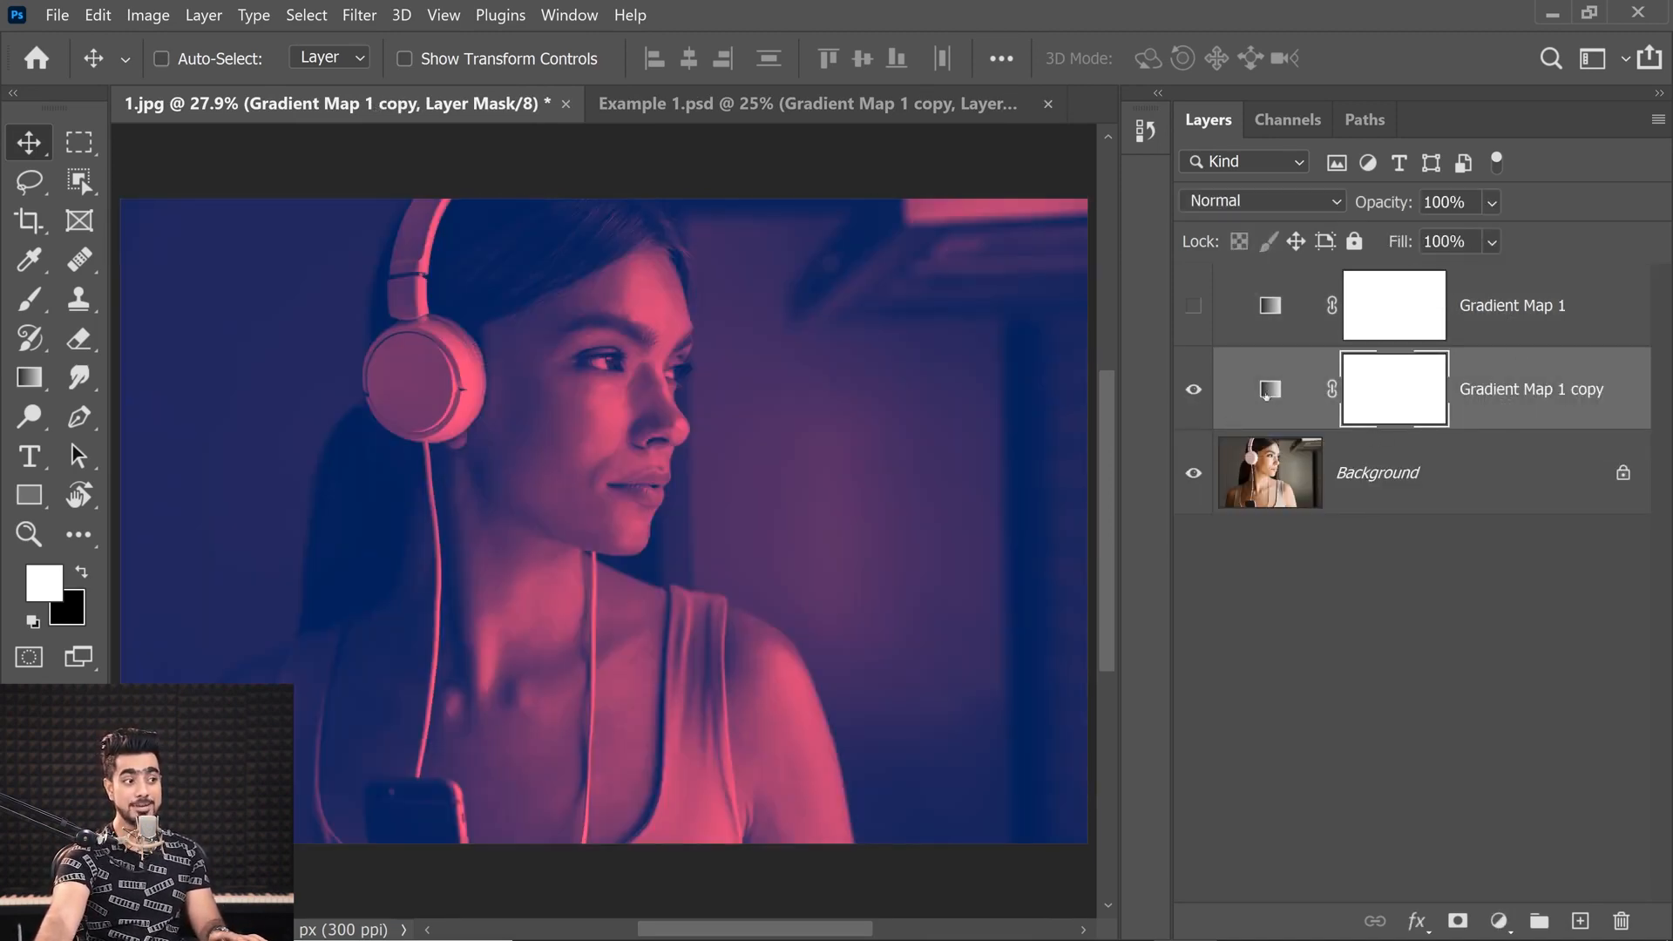
Shift the color midpoint of the copied gradient map to 67% and accept the edited gradient
left_click(1269, 389)
double_click(1269, 389)
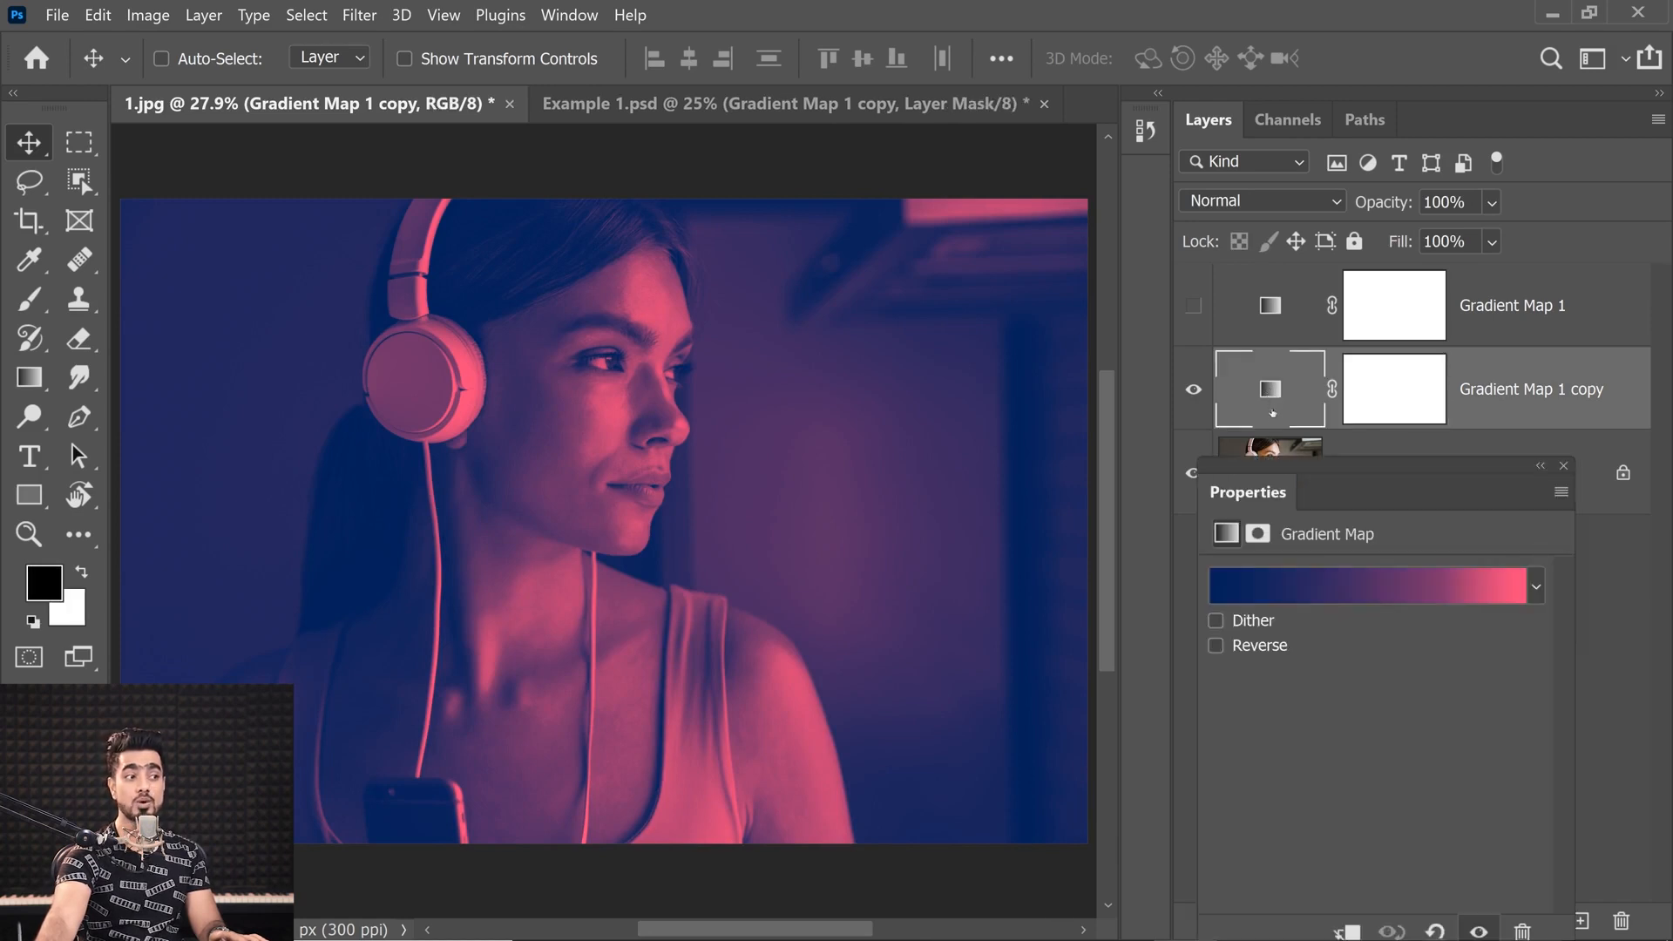
left_click(1366, 583)
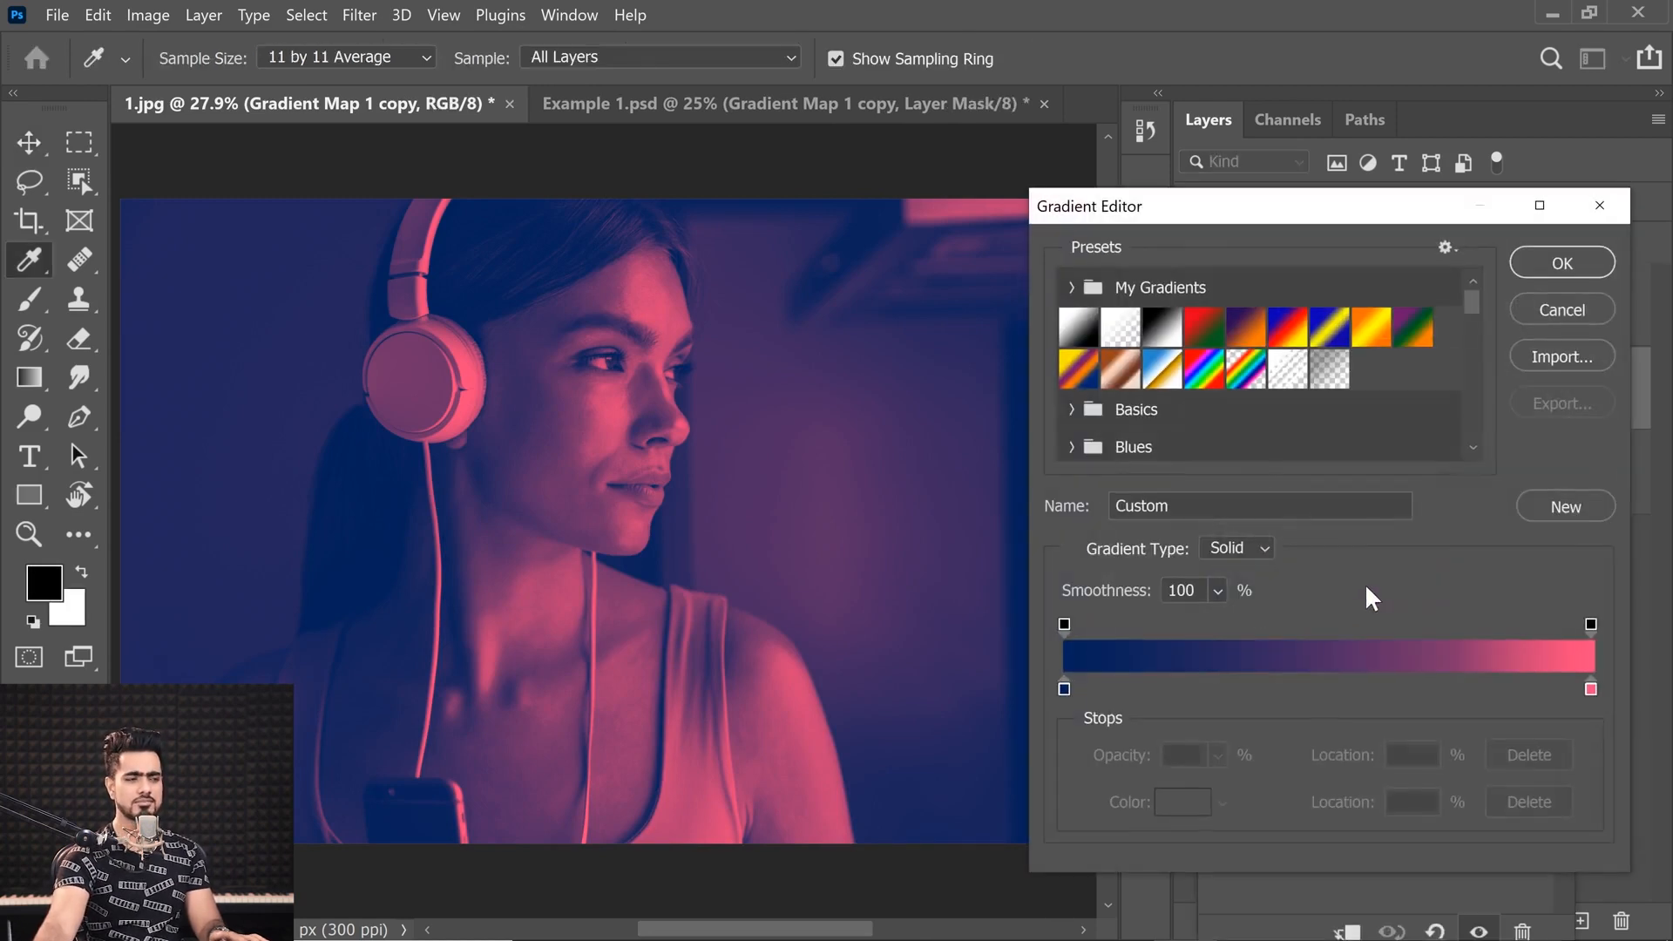
left_click(1064, 689)
left_click(1448, 679)
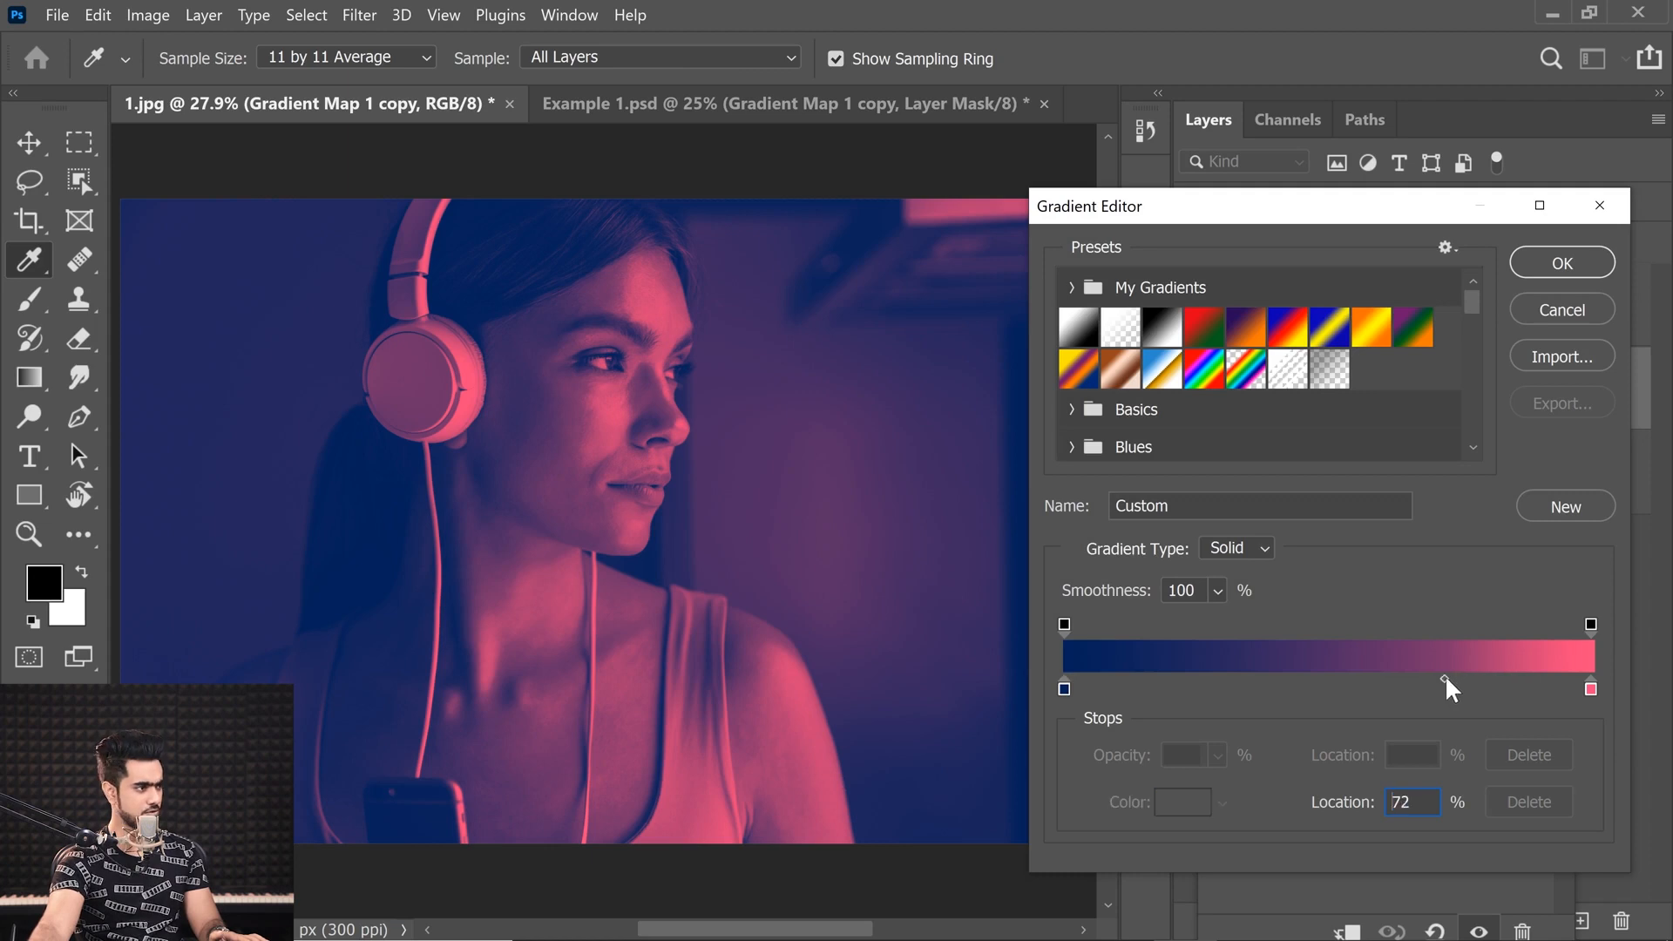
left_click_drag(1449, 679, 1423, 679)
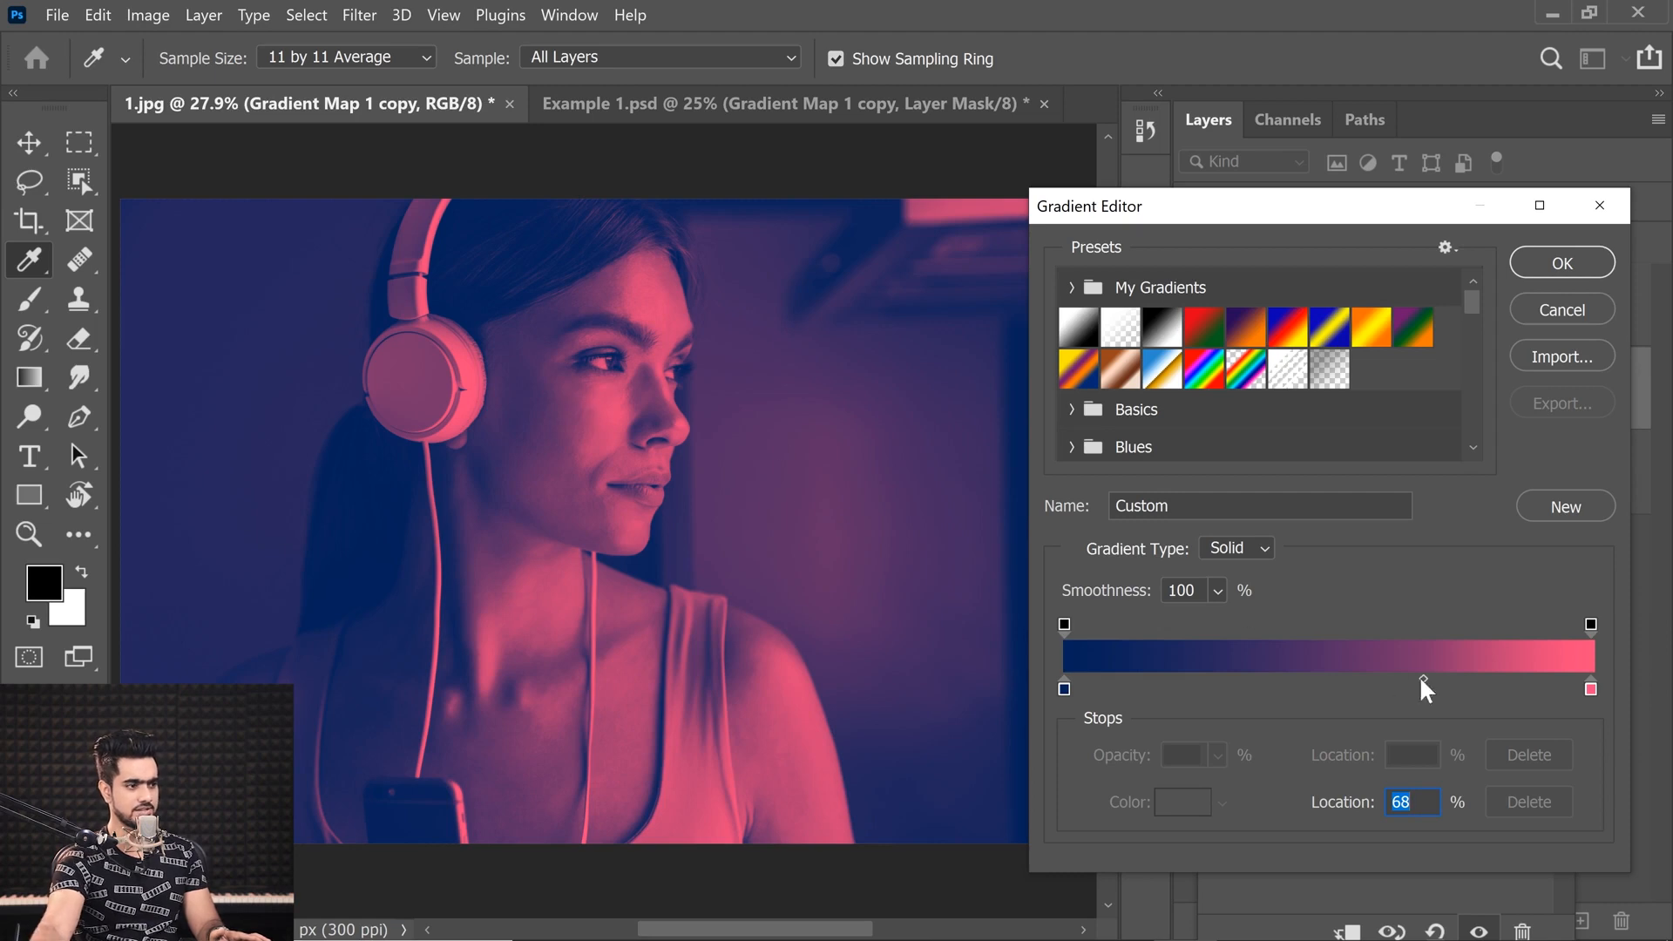
left_click_drag(1425, 681, 1418, 678)
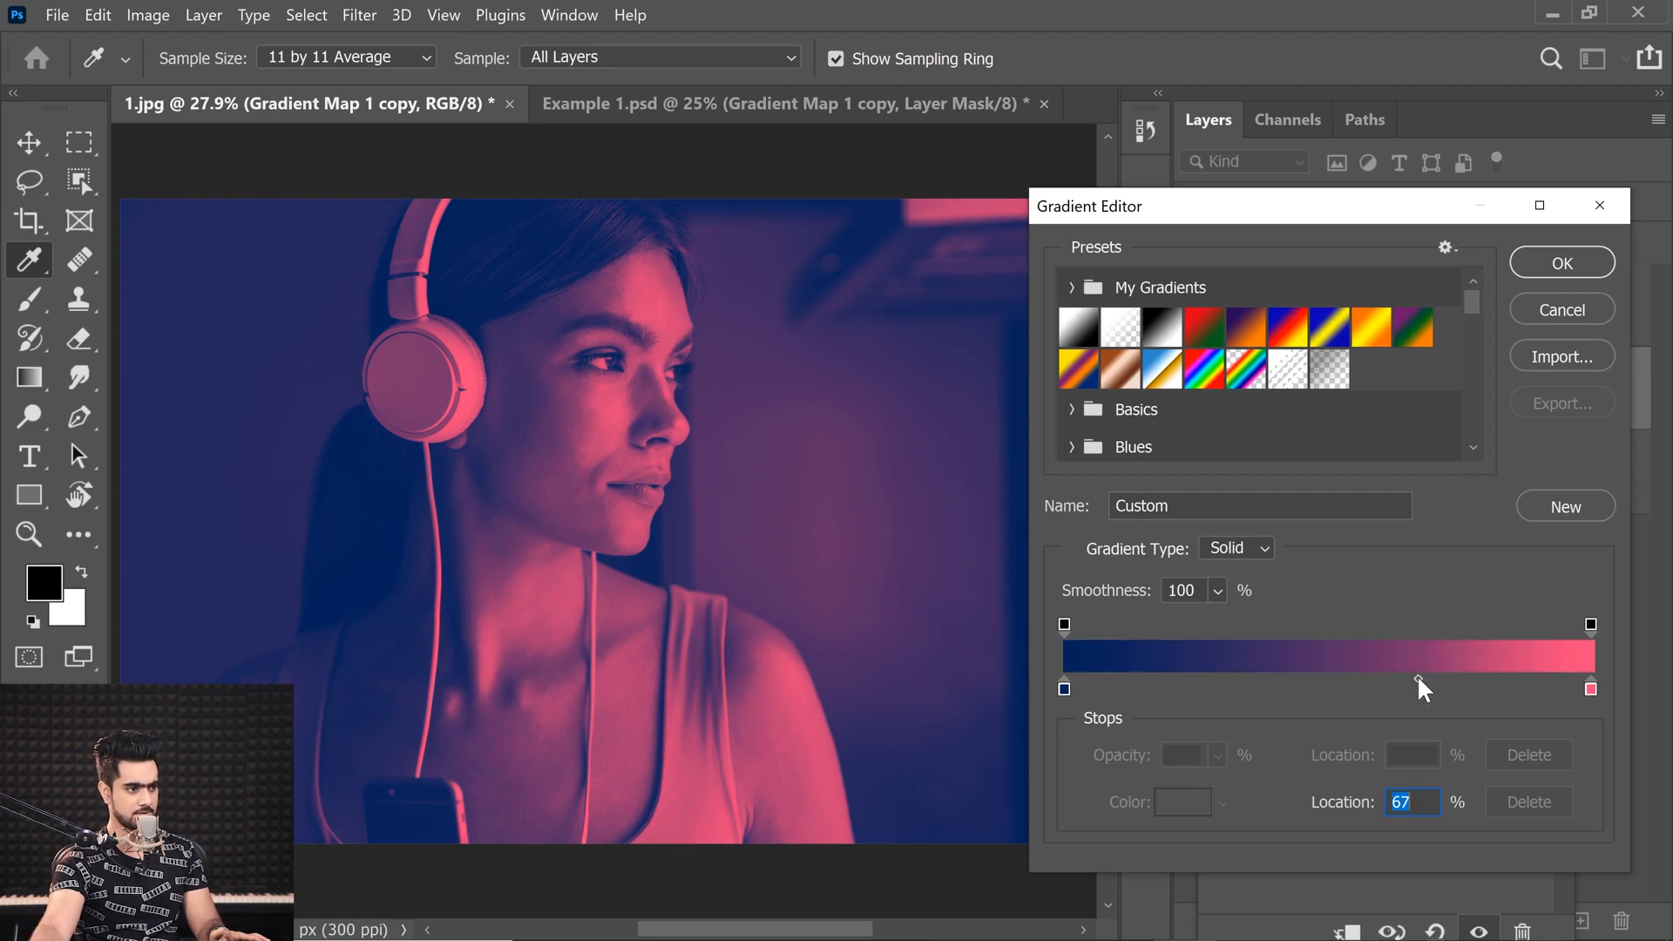
left_click(1561, 263)
left_click(1562, 468)
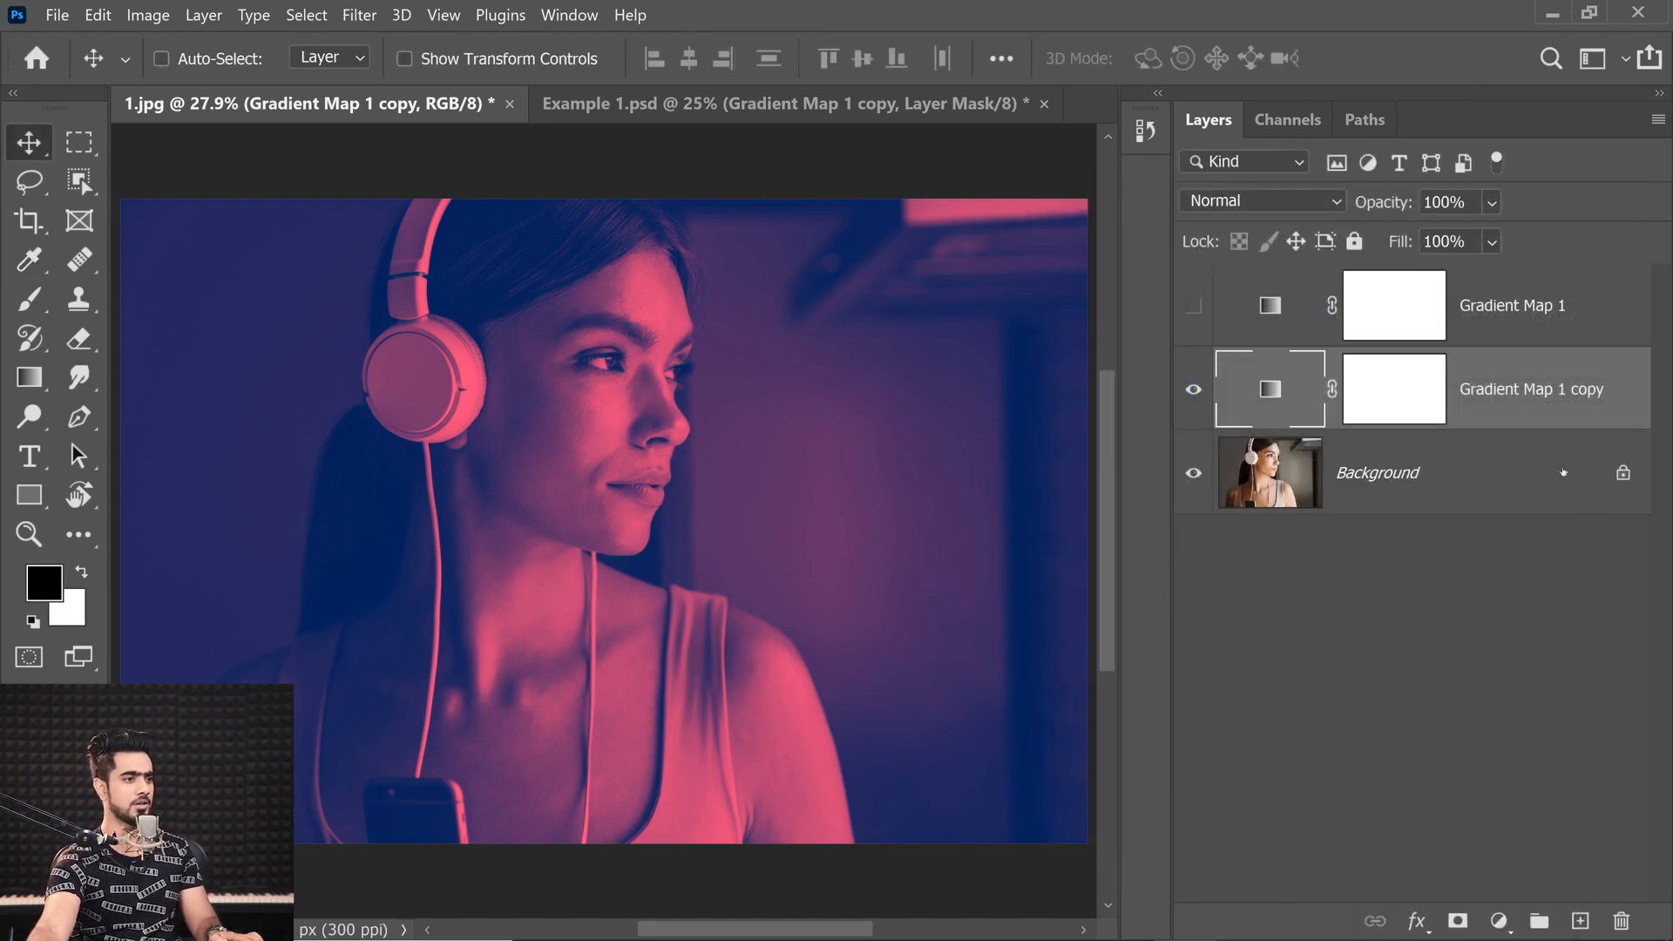
Stamp the visible layers into a new merged layer and delete the Gradient Map 1 copy layer
left_click_drag(586, 390, 603, 442)
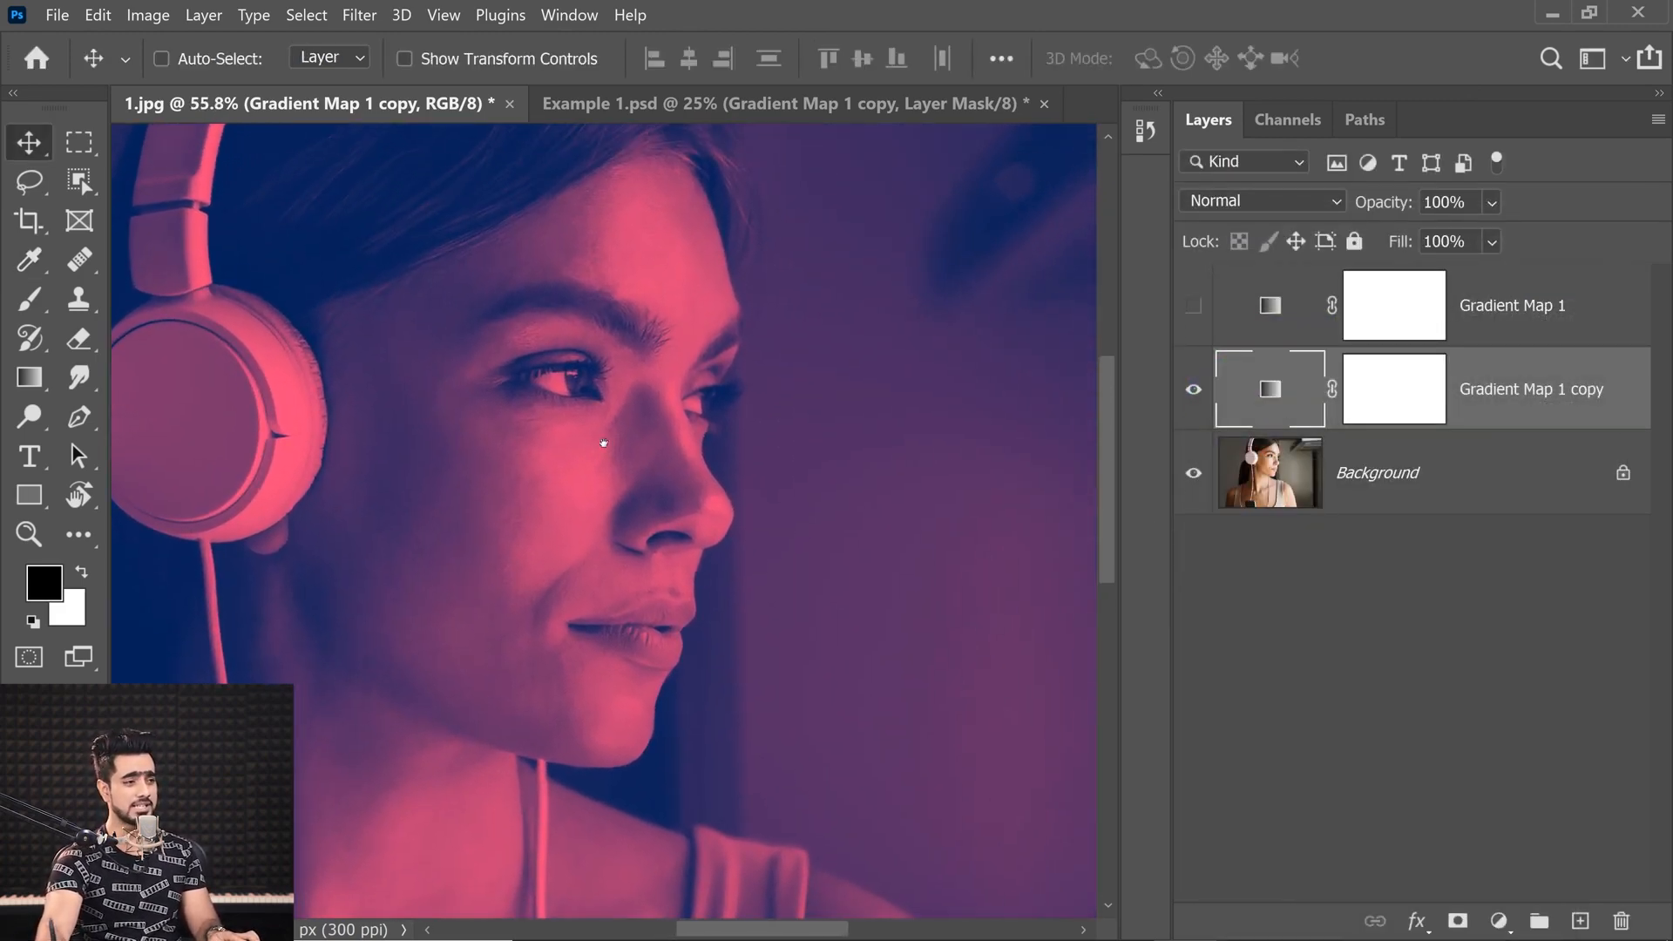
left_click(1581, 922)
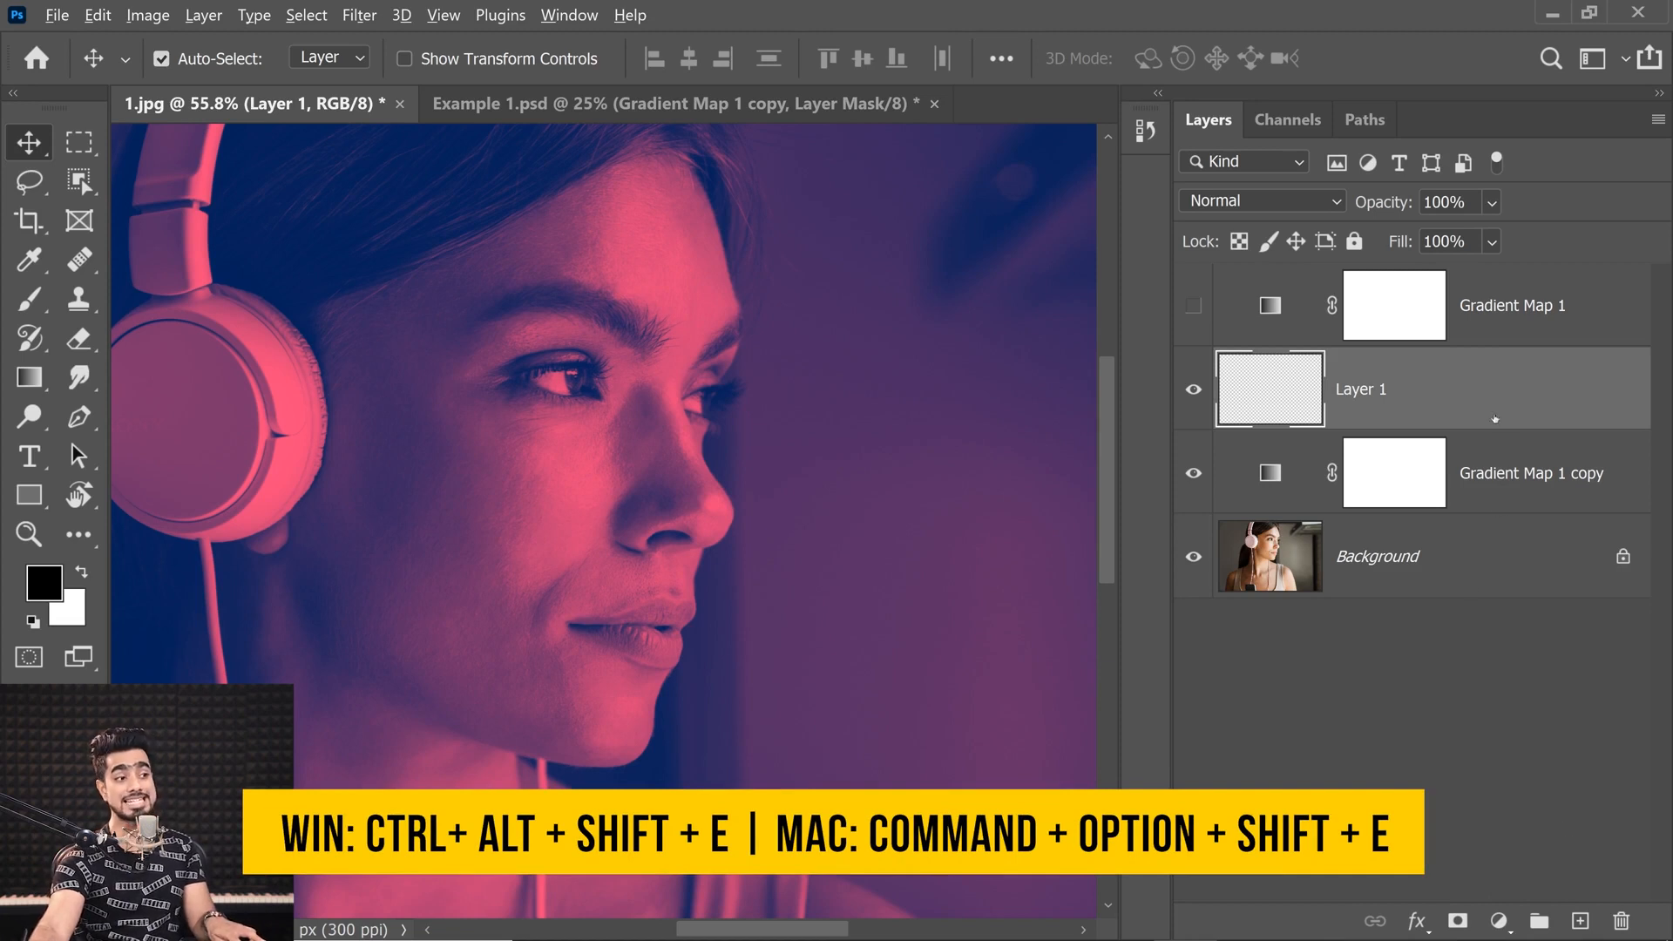
left_click_drag(1496, 419, 1621, 921)
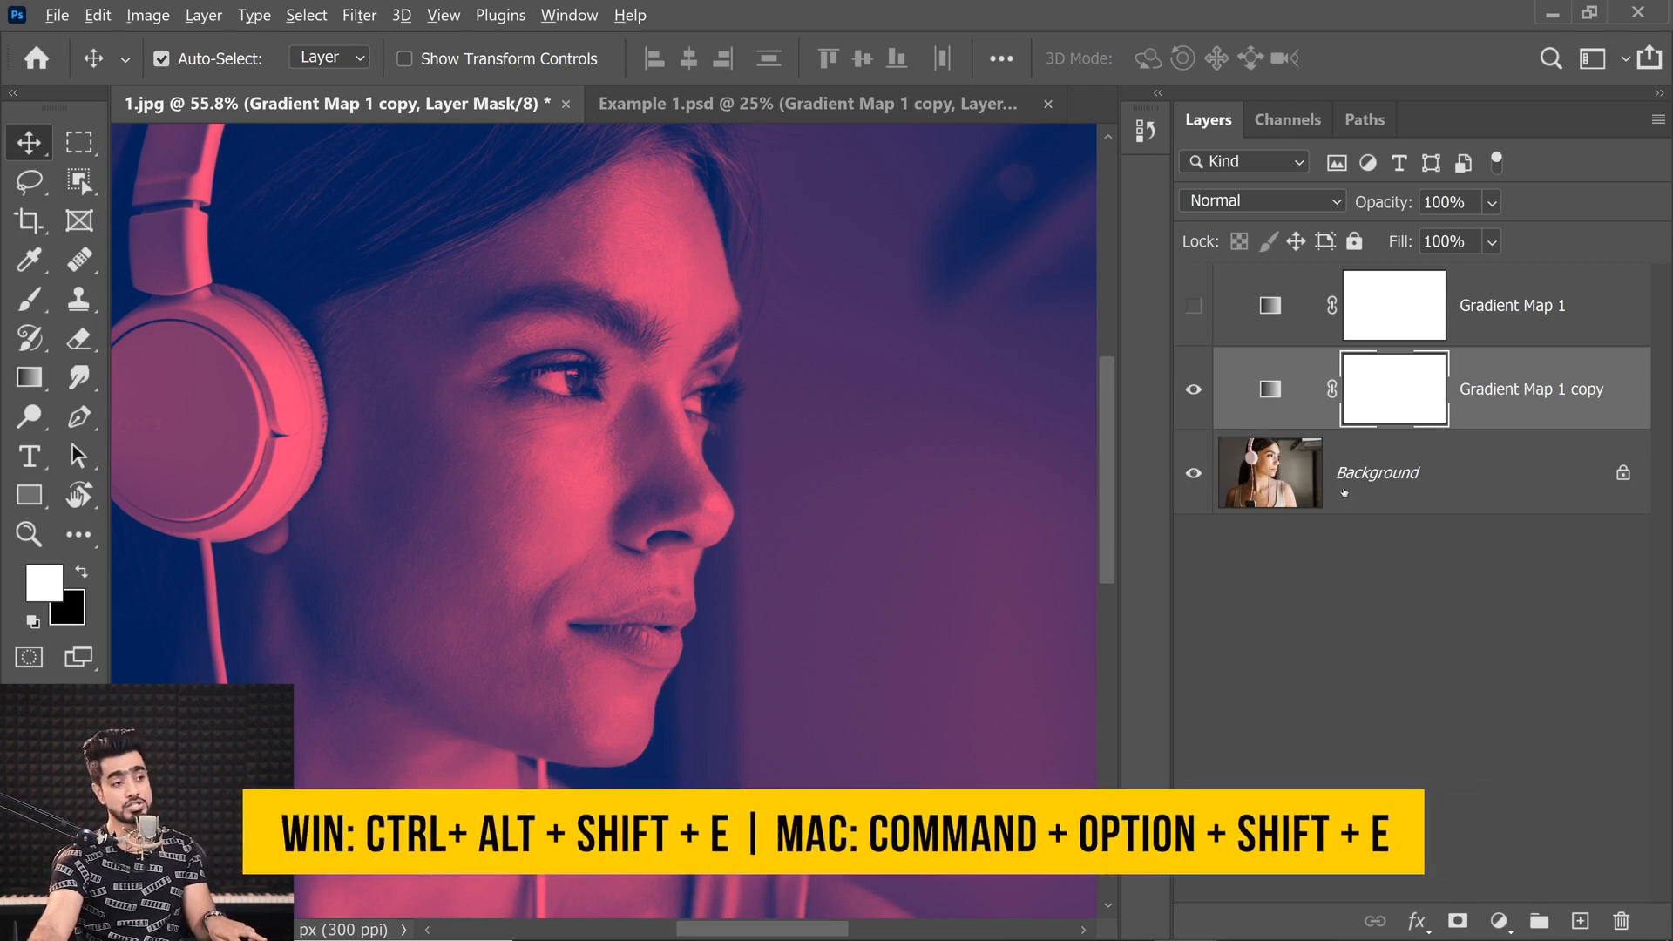
key("ctrl+alt+shift+e")
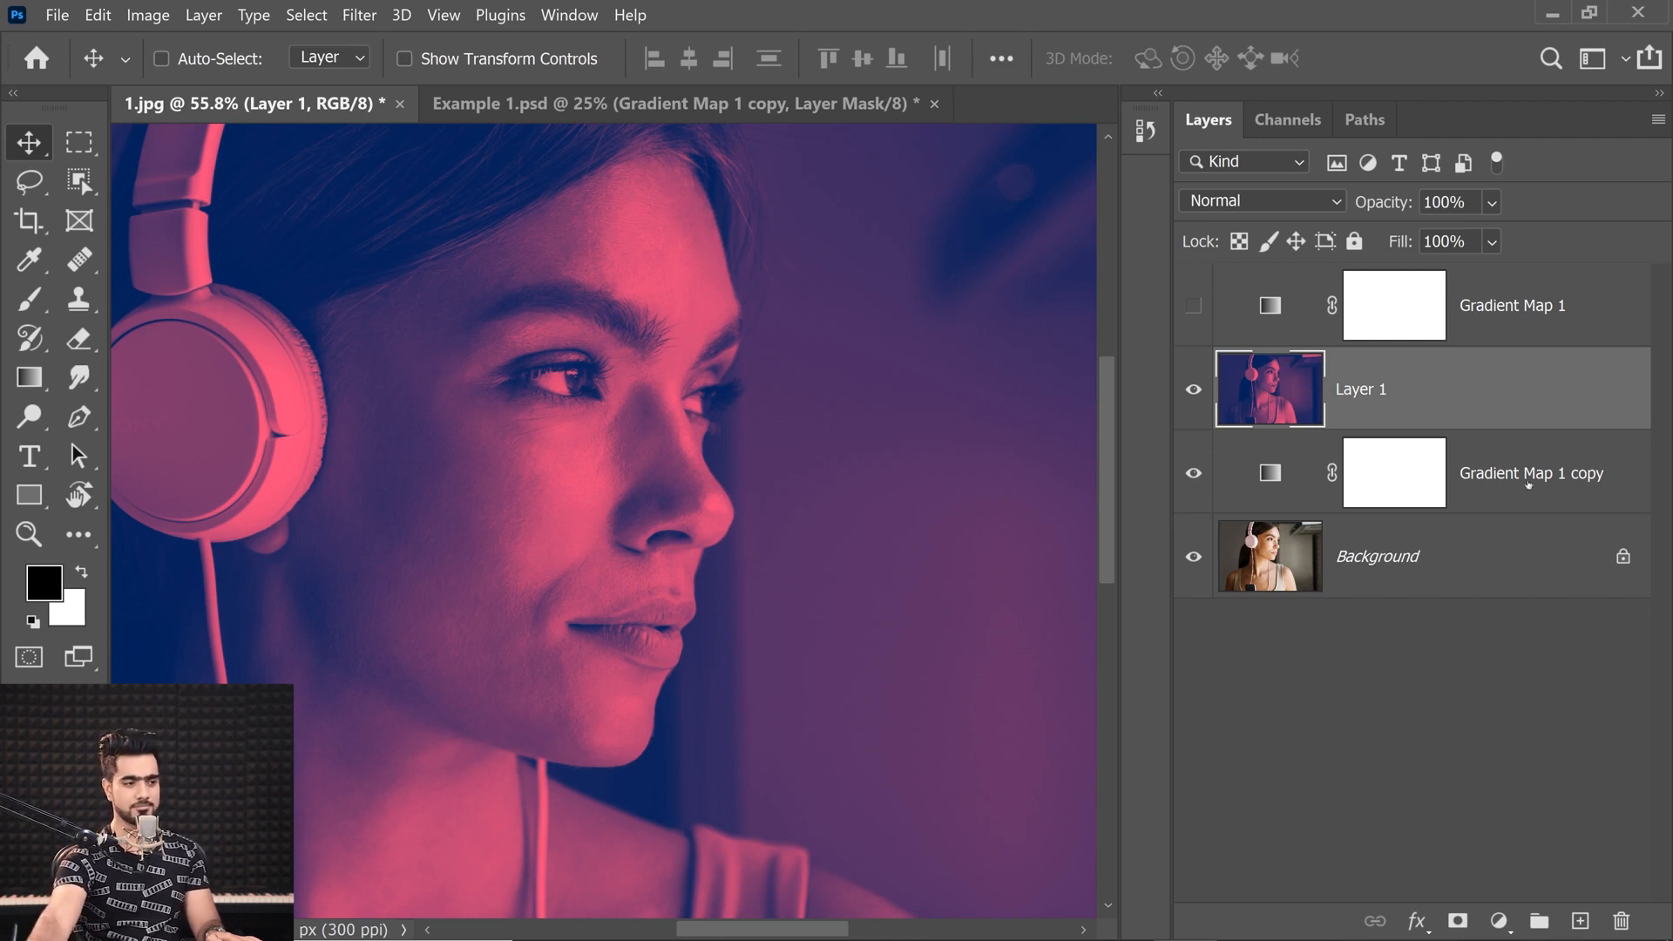
left_click_drag(1527, 484, 1622, 921)
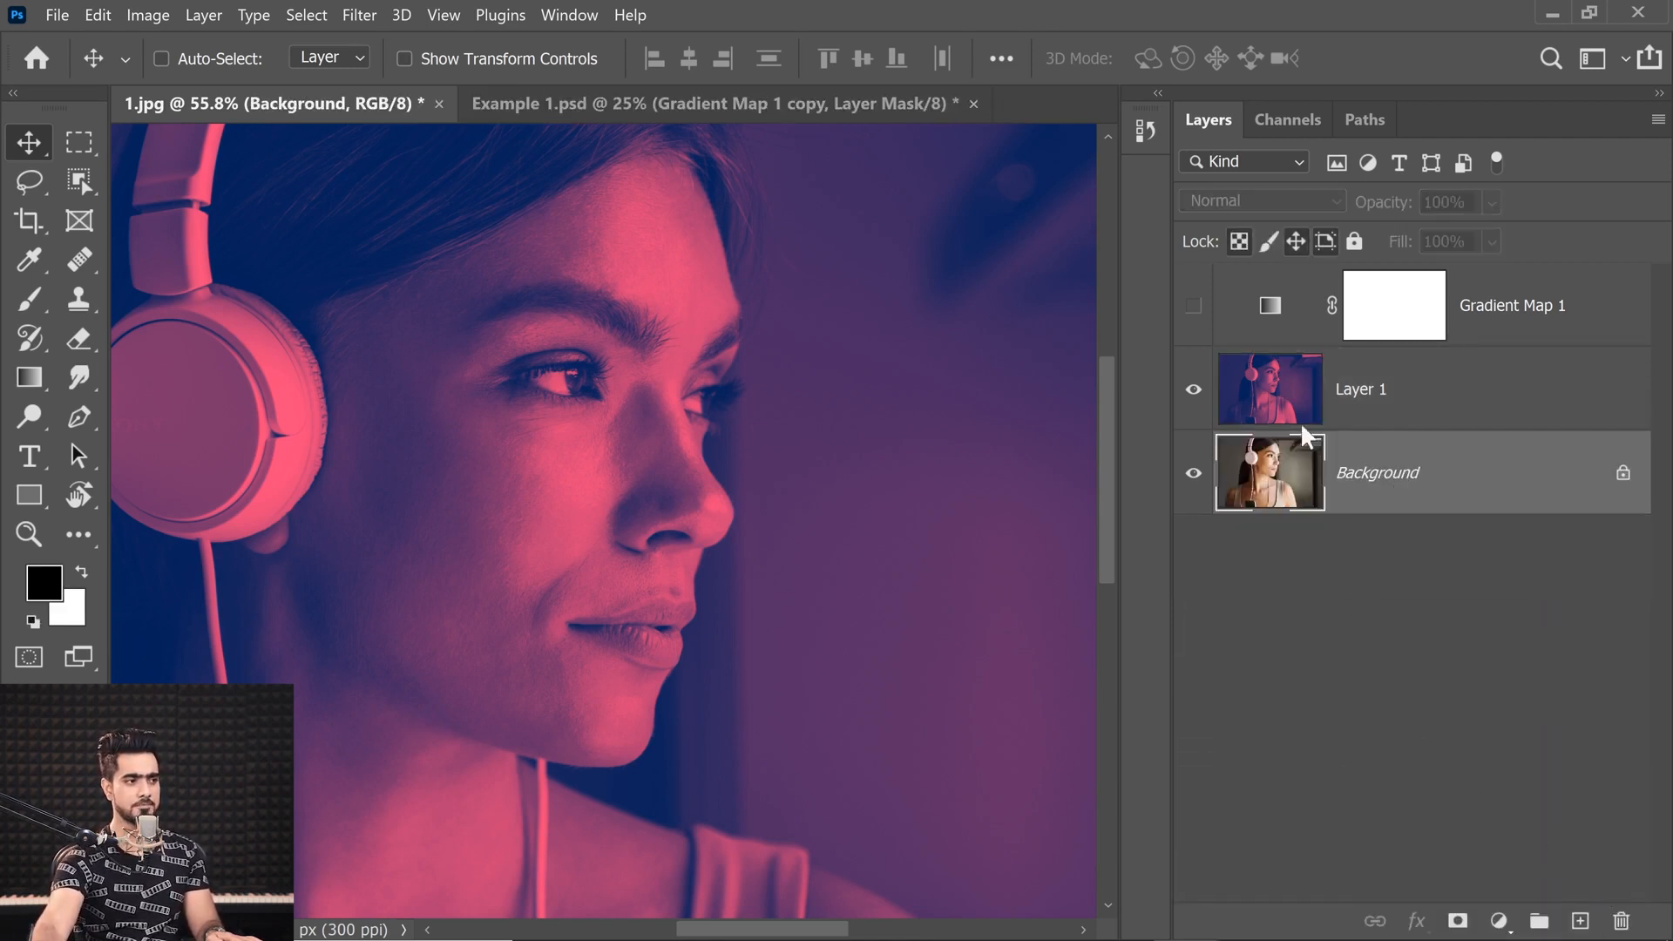
Move Gradient Map 1 below the merged layer, hide the merged layer, and turn Gradient Map 1 on
left_click_drag(1477, 324, 1503, 419)
left_click(1193, 307)
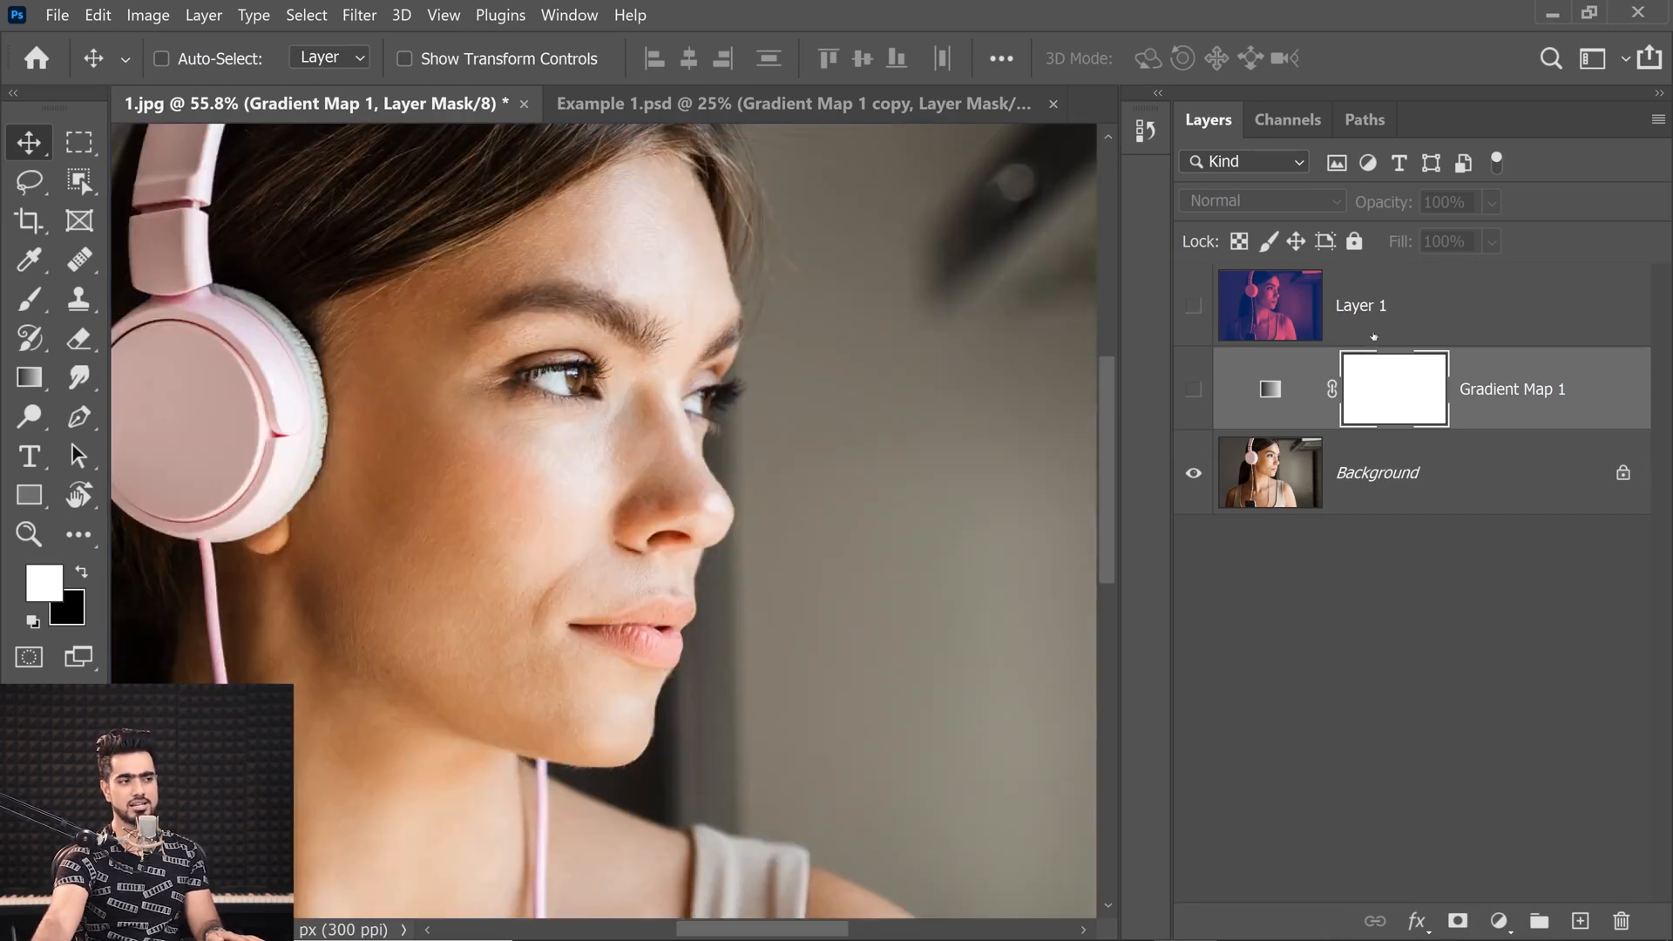
left_click(1315, 305)
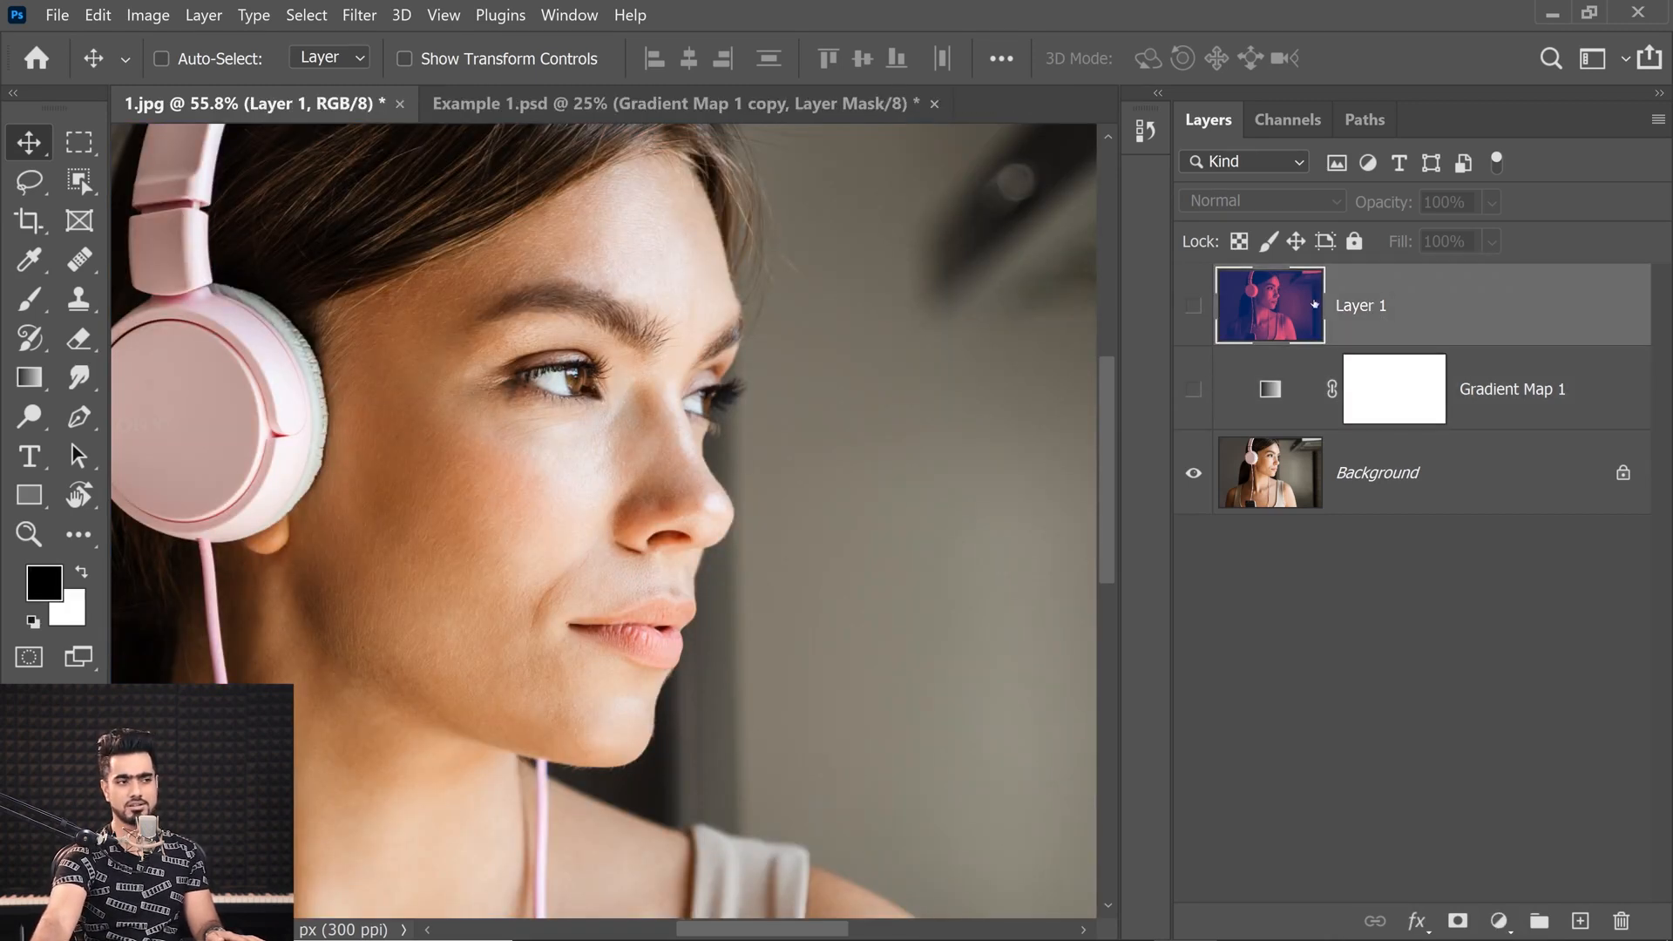
left_click(1194, 390)
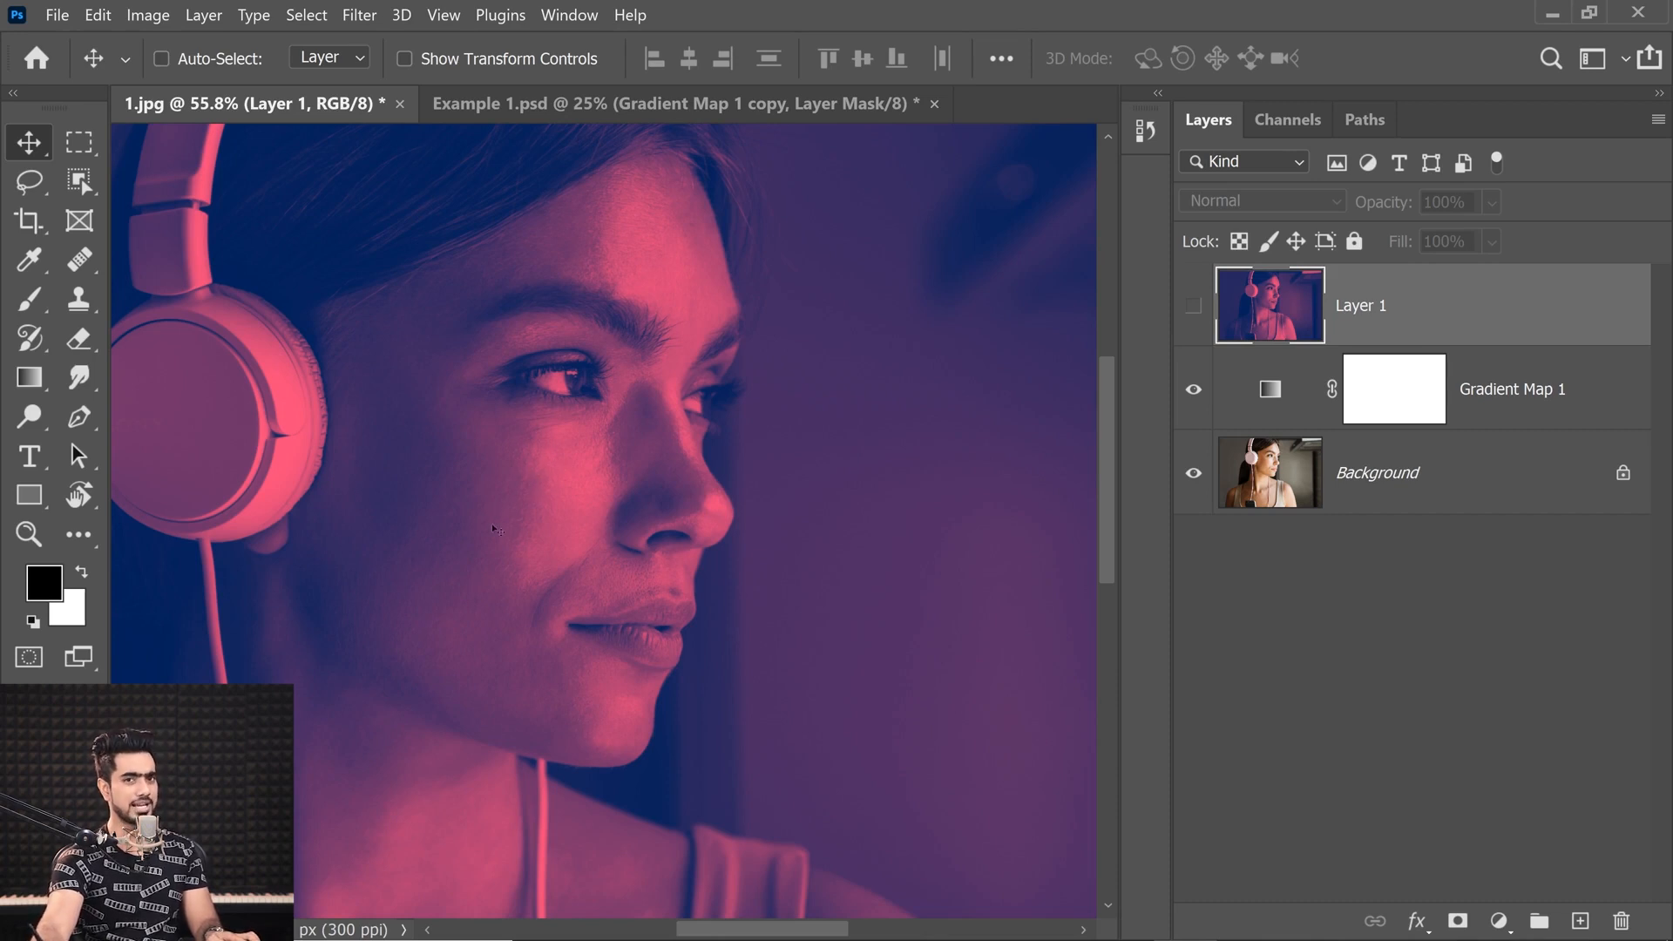
Rename the merged layer as Mild, and show it with a black layer mask added
double_click(1360, 306)
type("M<")
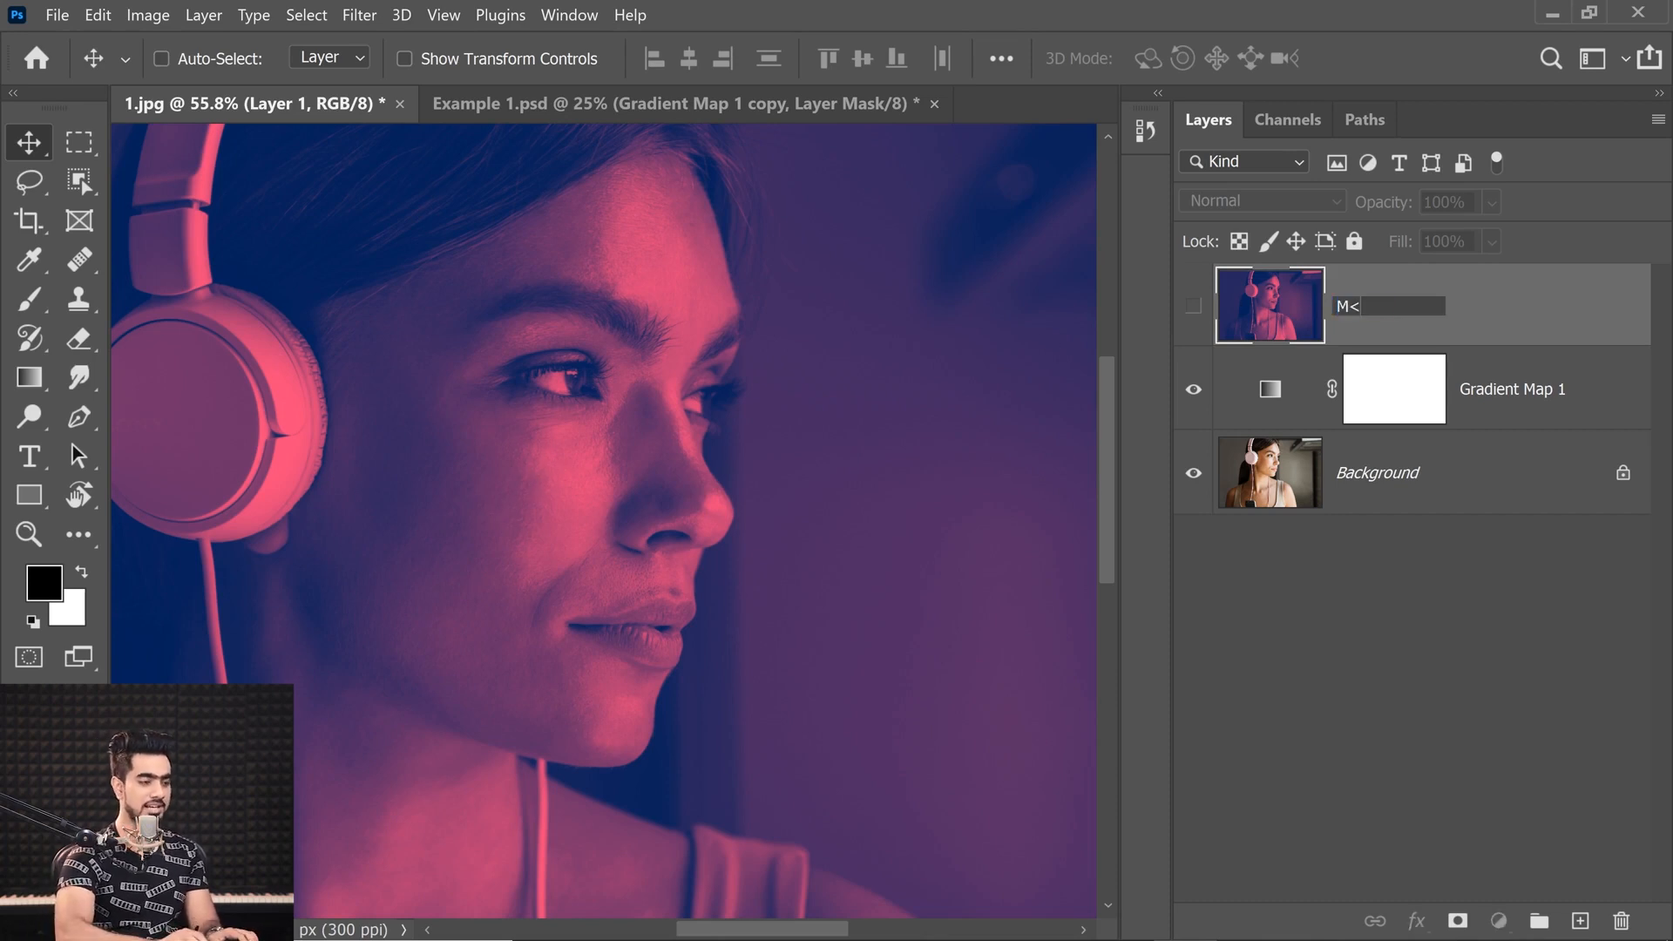
type("ld")
key("Return")
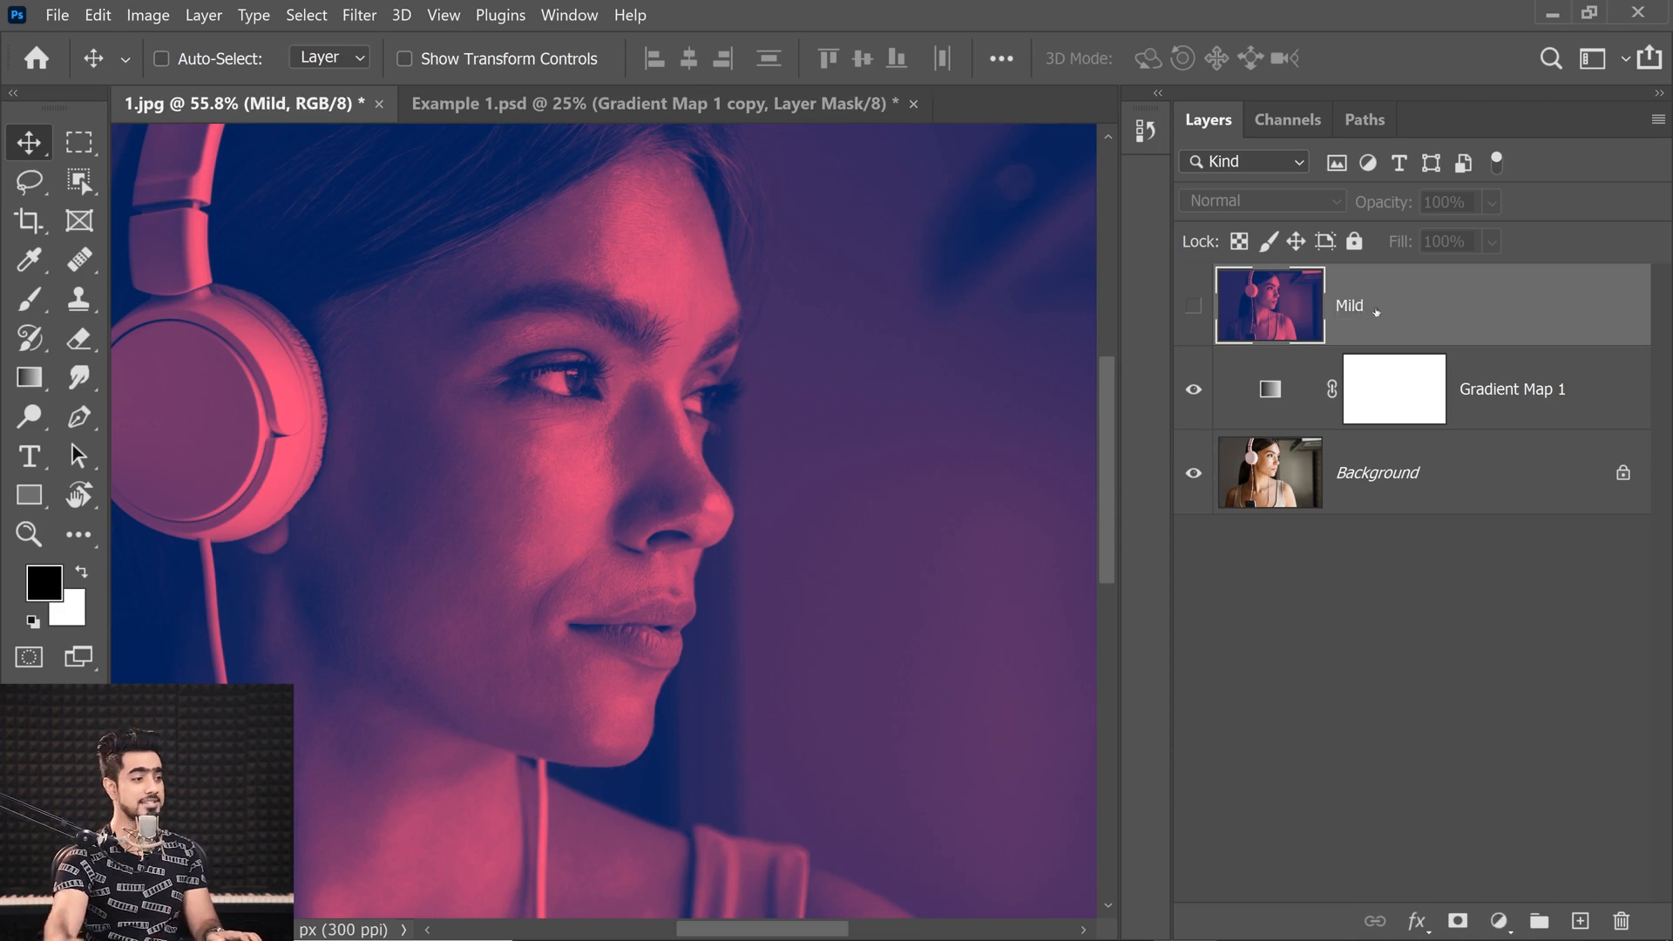
left_click(1193, 305)
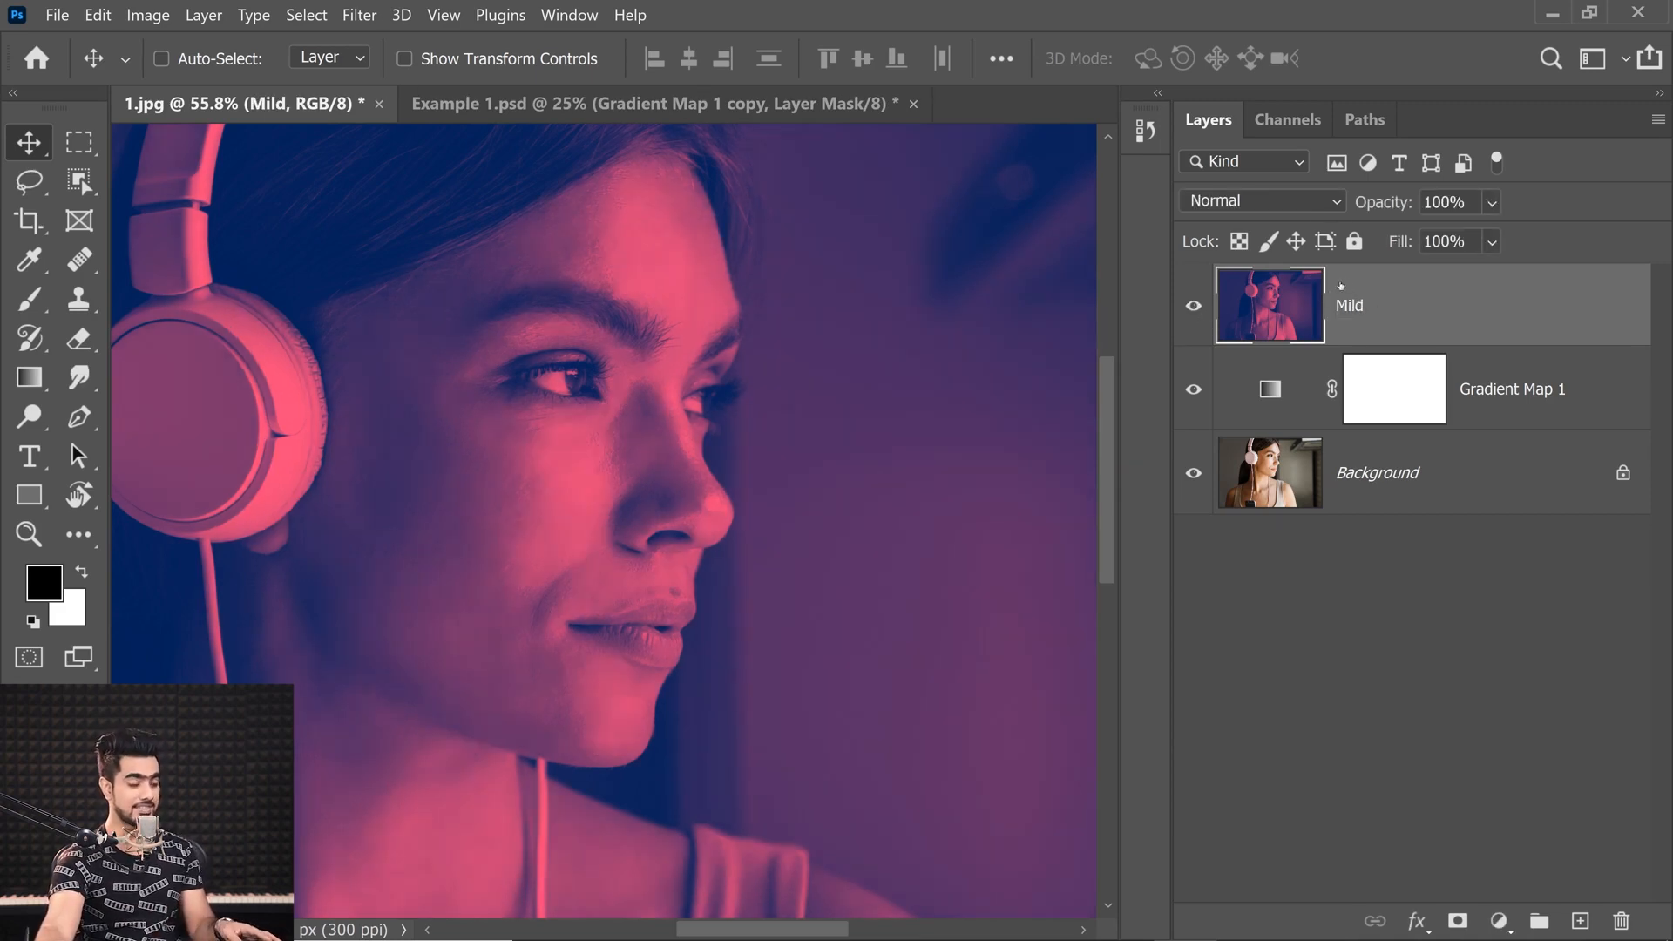
left_click(1459, 915, "alt")
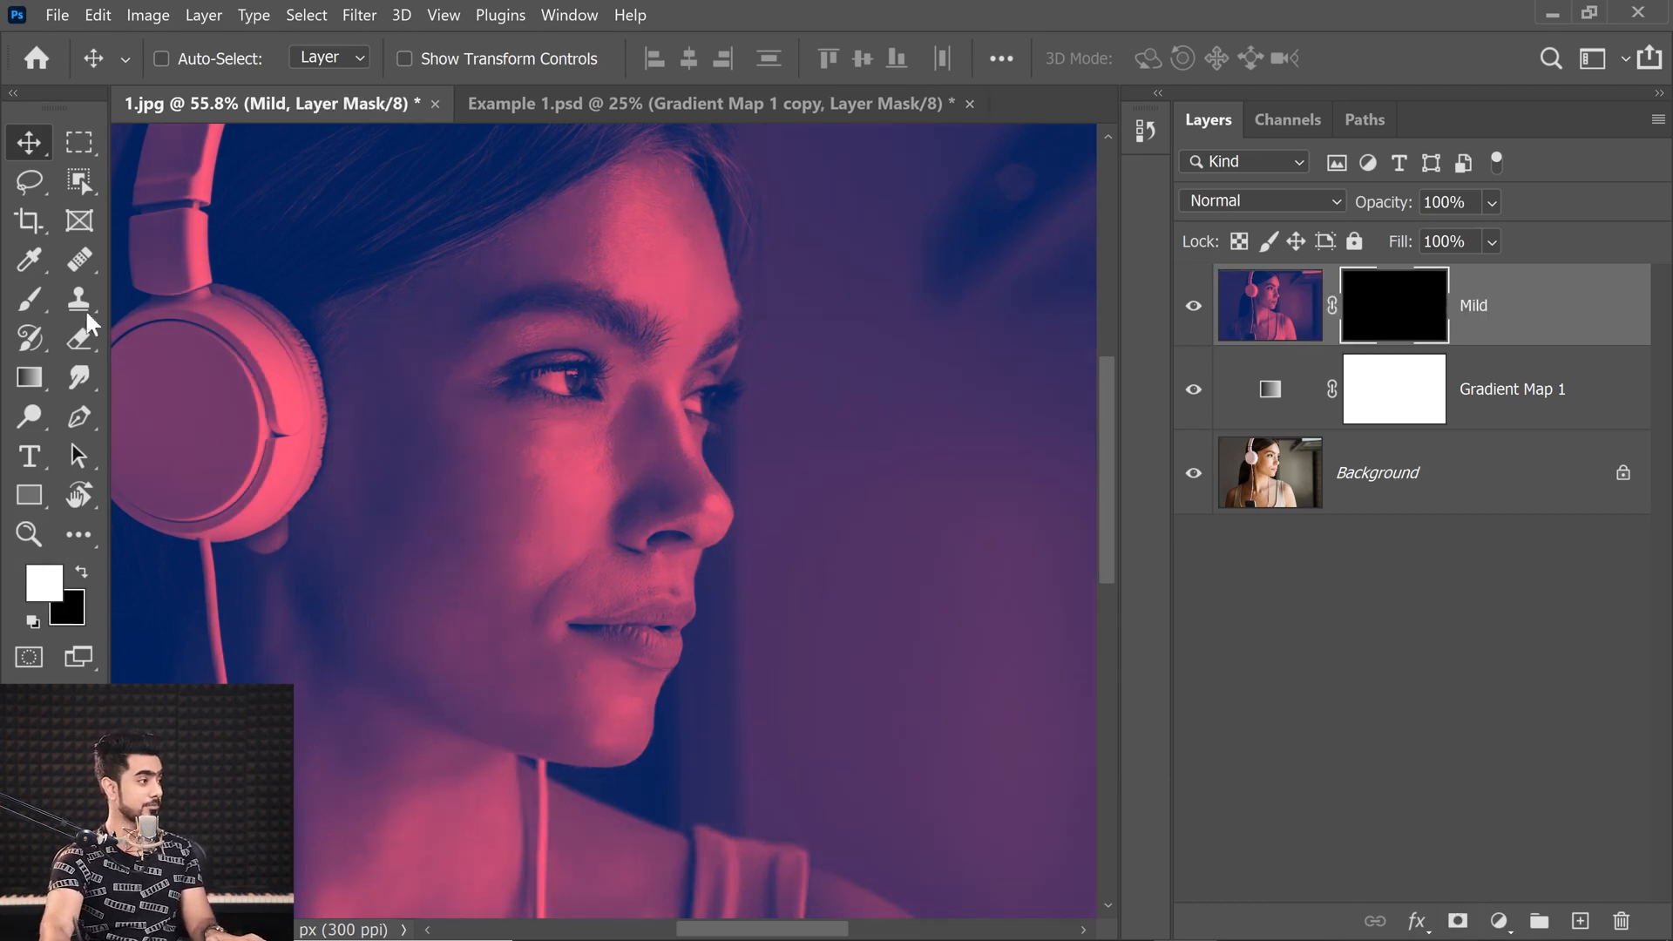
Paint white on the Mild layer's mask over the cheek with a Soft Round brush at 800 px
left_click(29, 300)
left_click(202, 55)
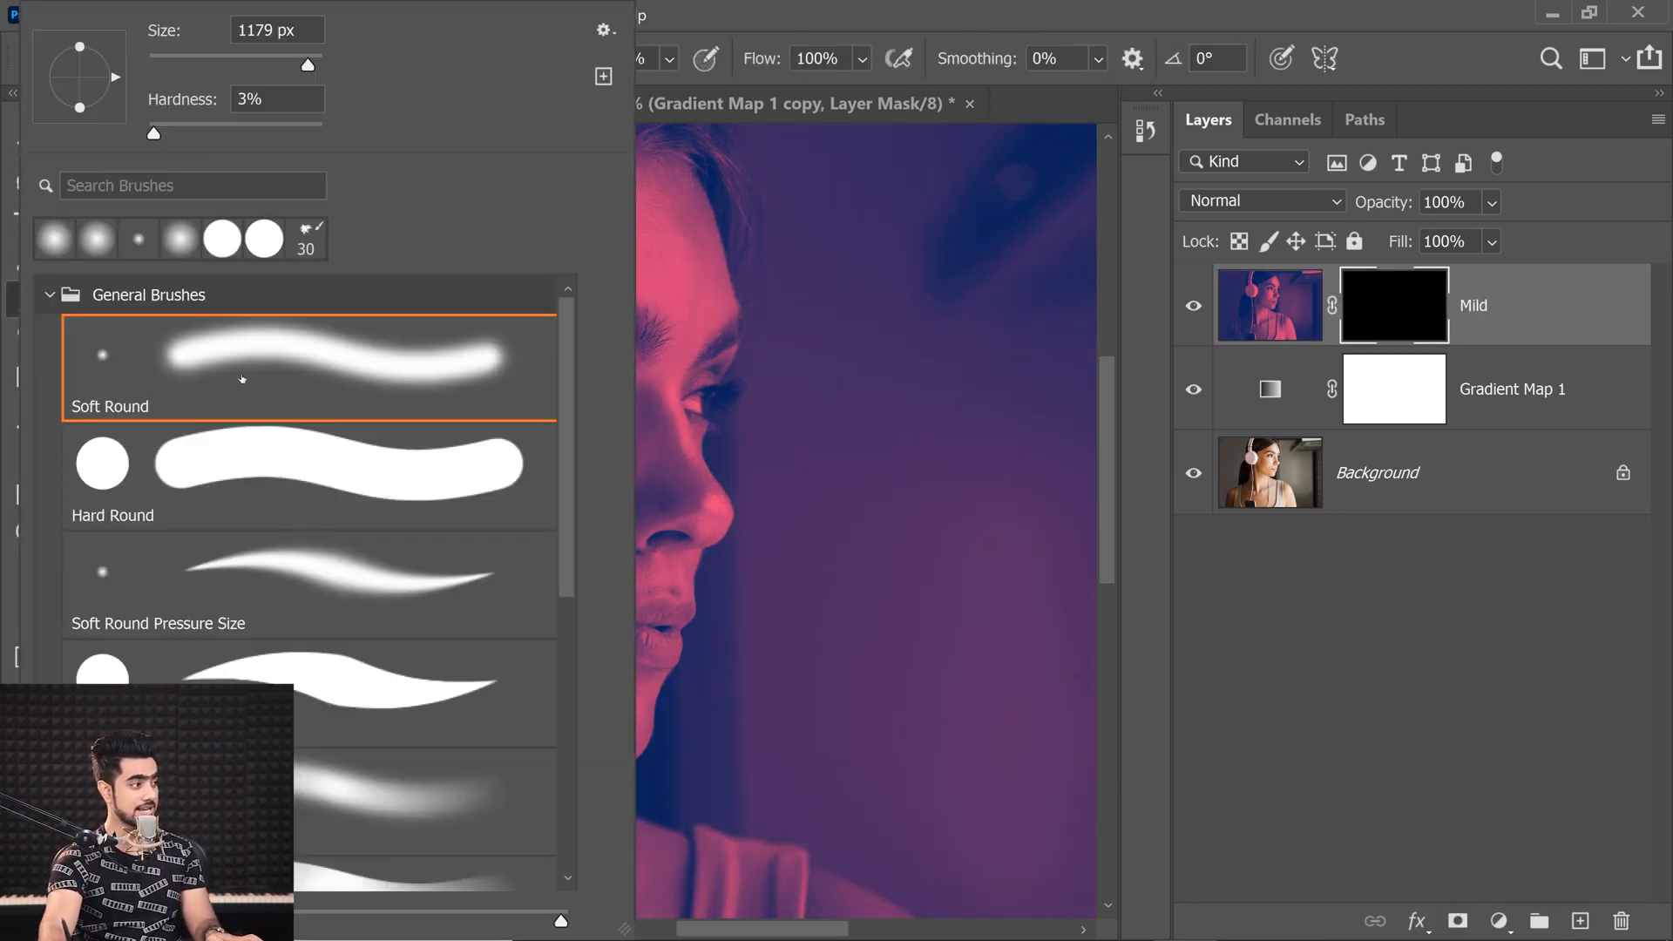
left_click(1298, 679)
key("x")
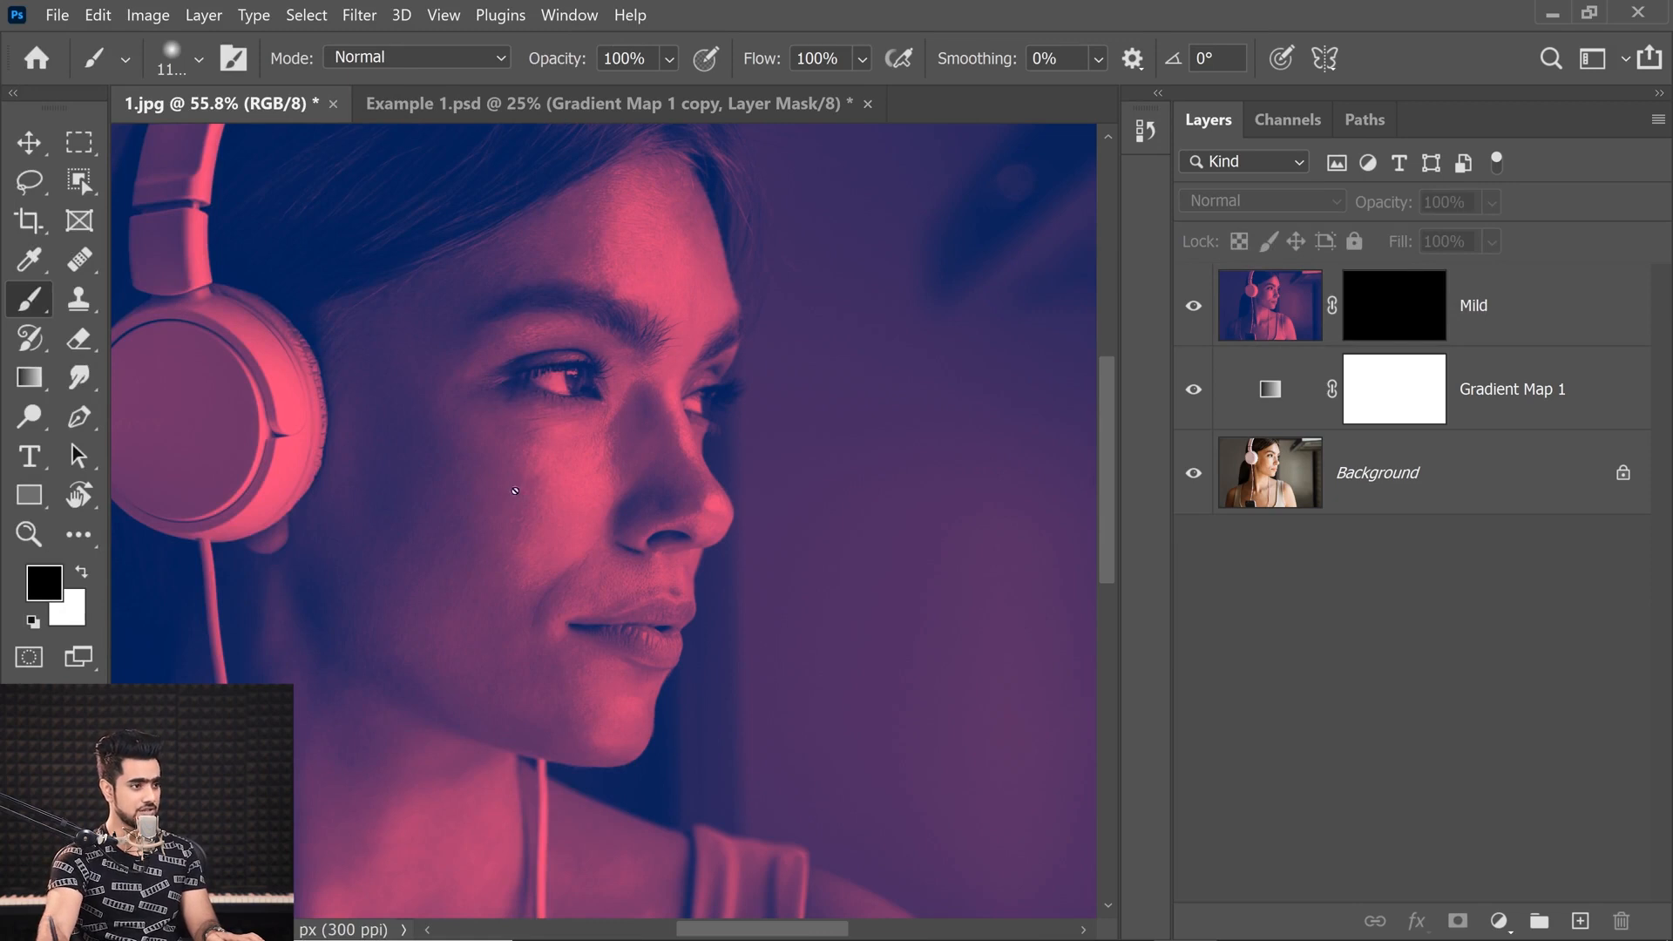
left_click(1431, 312)
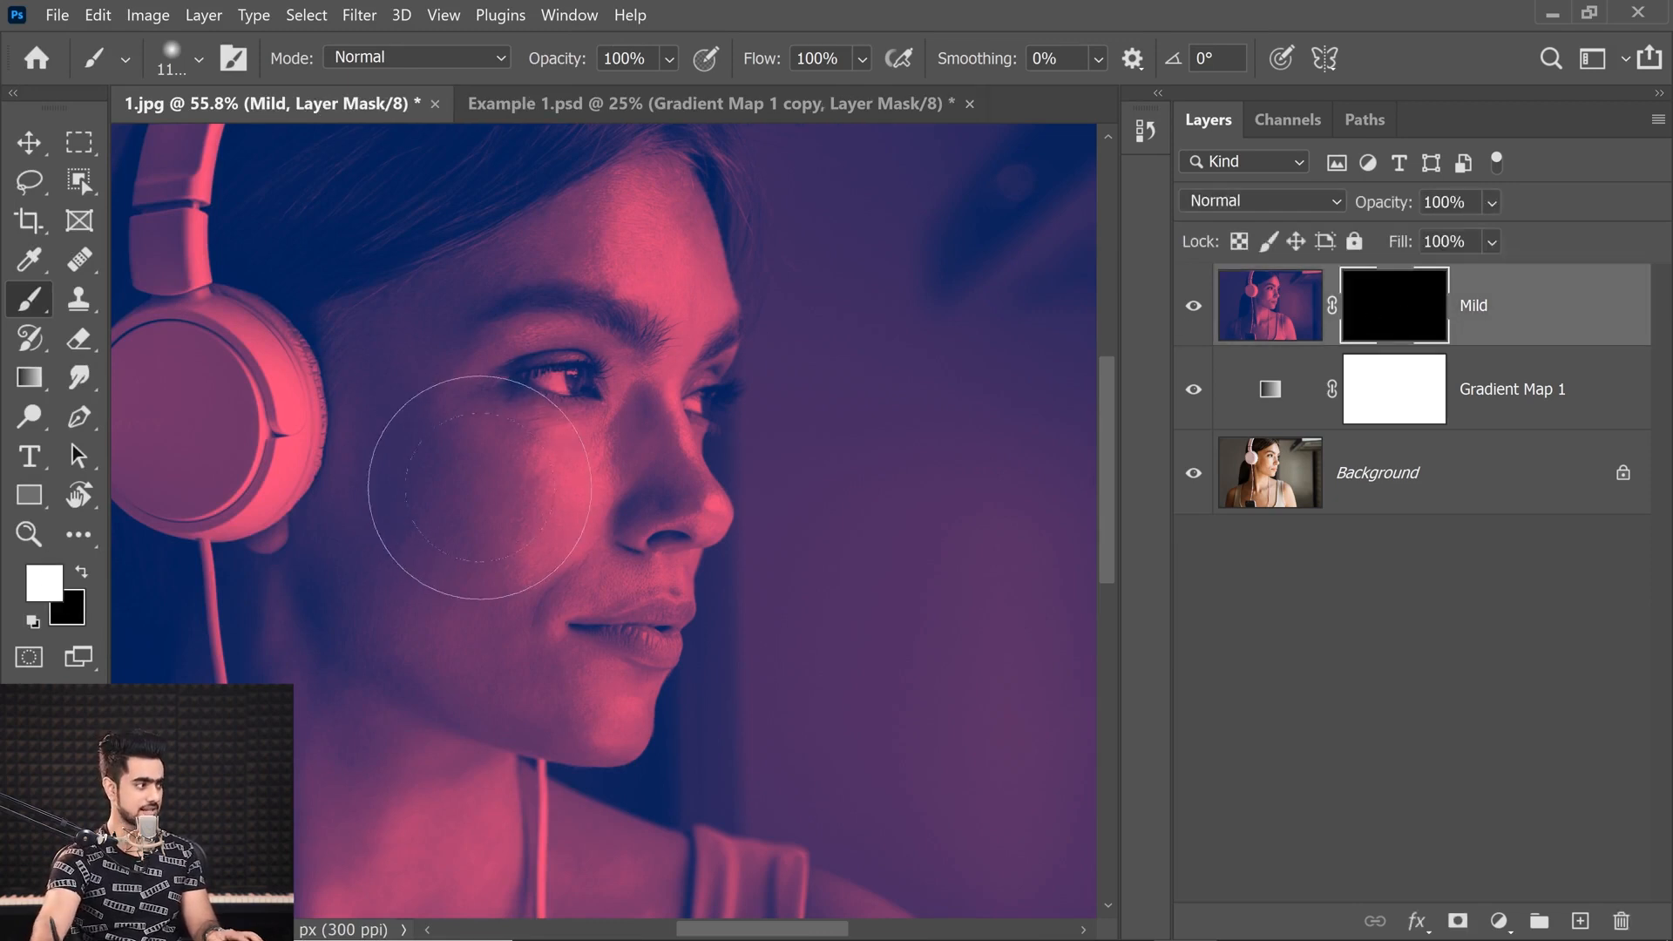
key("bracketleft")
key("bracketleft")
key("bracketleft")
key("bracketleft")
key("bracketleft")
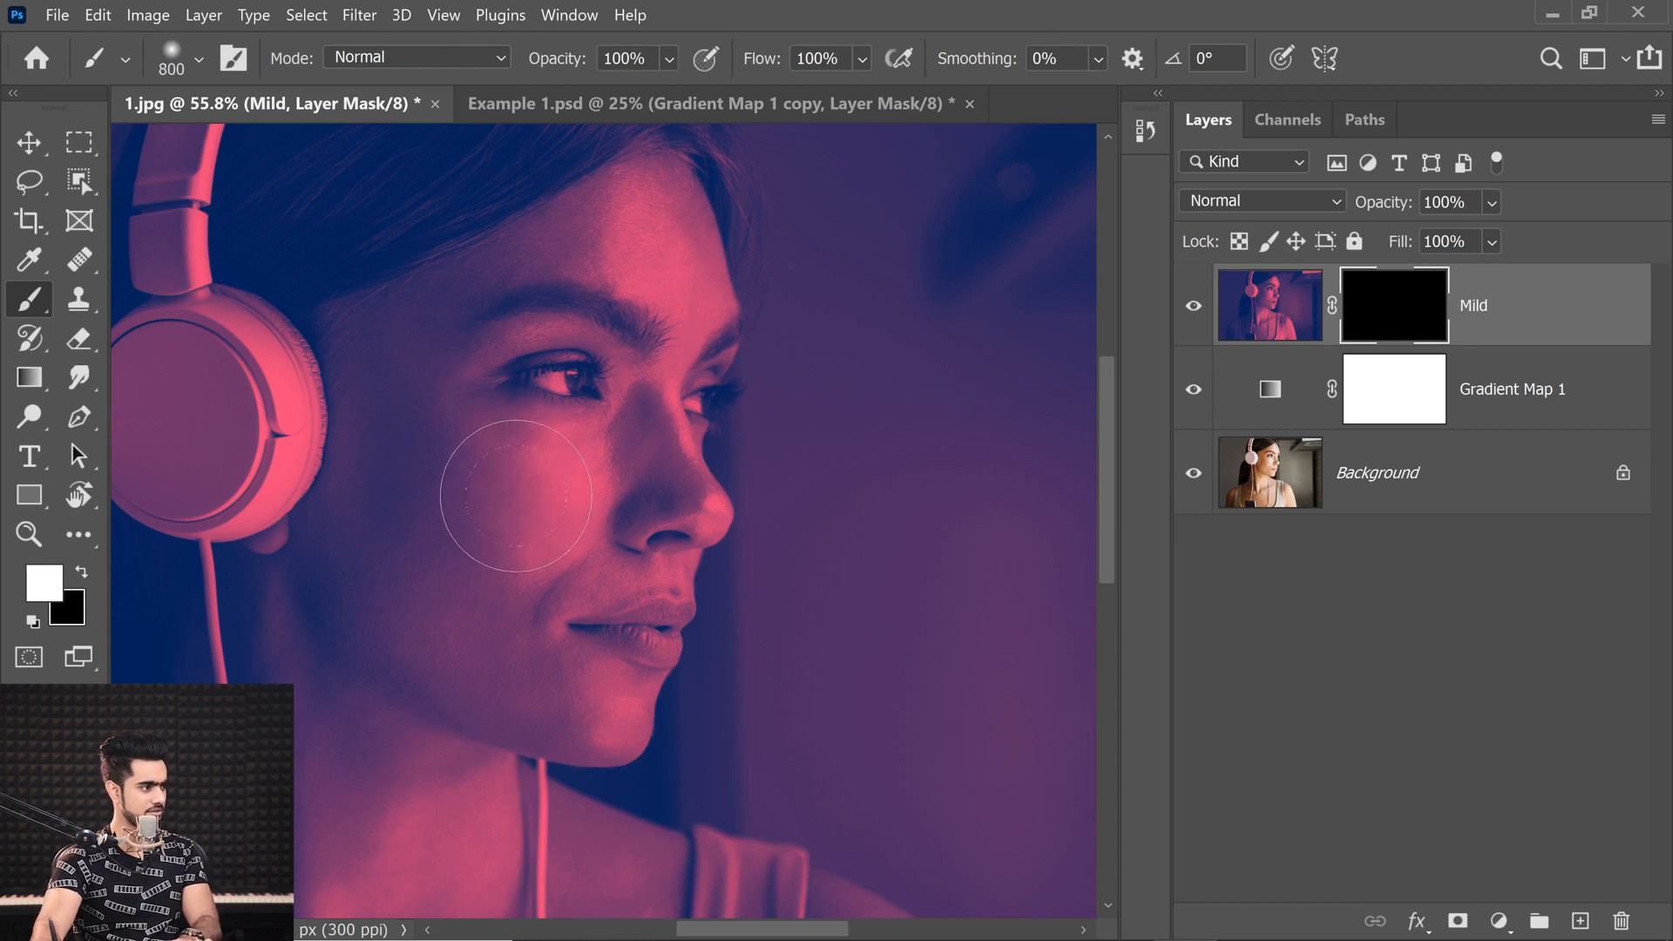
key("bracketright")
mouse_move(490, 468)
left_mouse_down()
mouse_move(499, 546)
mouse_move(485, 536)
left_mouse_up()
key("x")
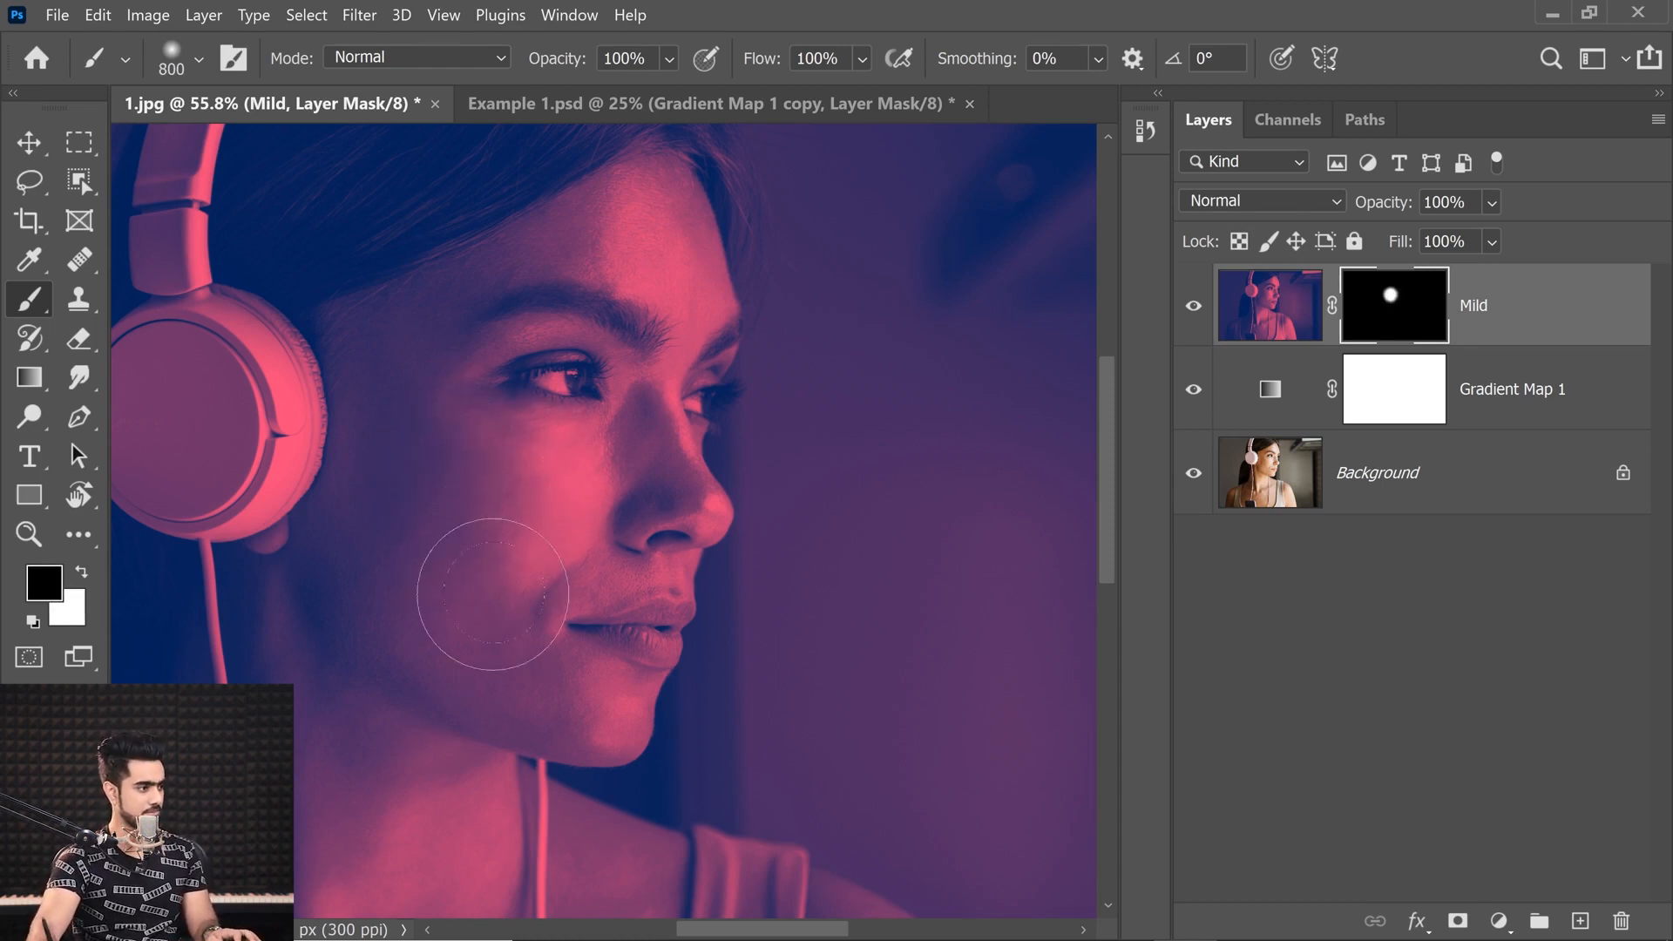
left_click_drag(507, 600, 537, 595)
key("ctrl+z")
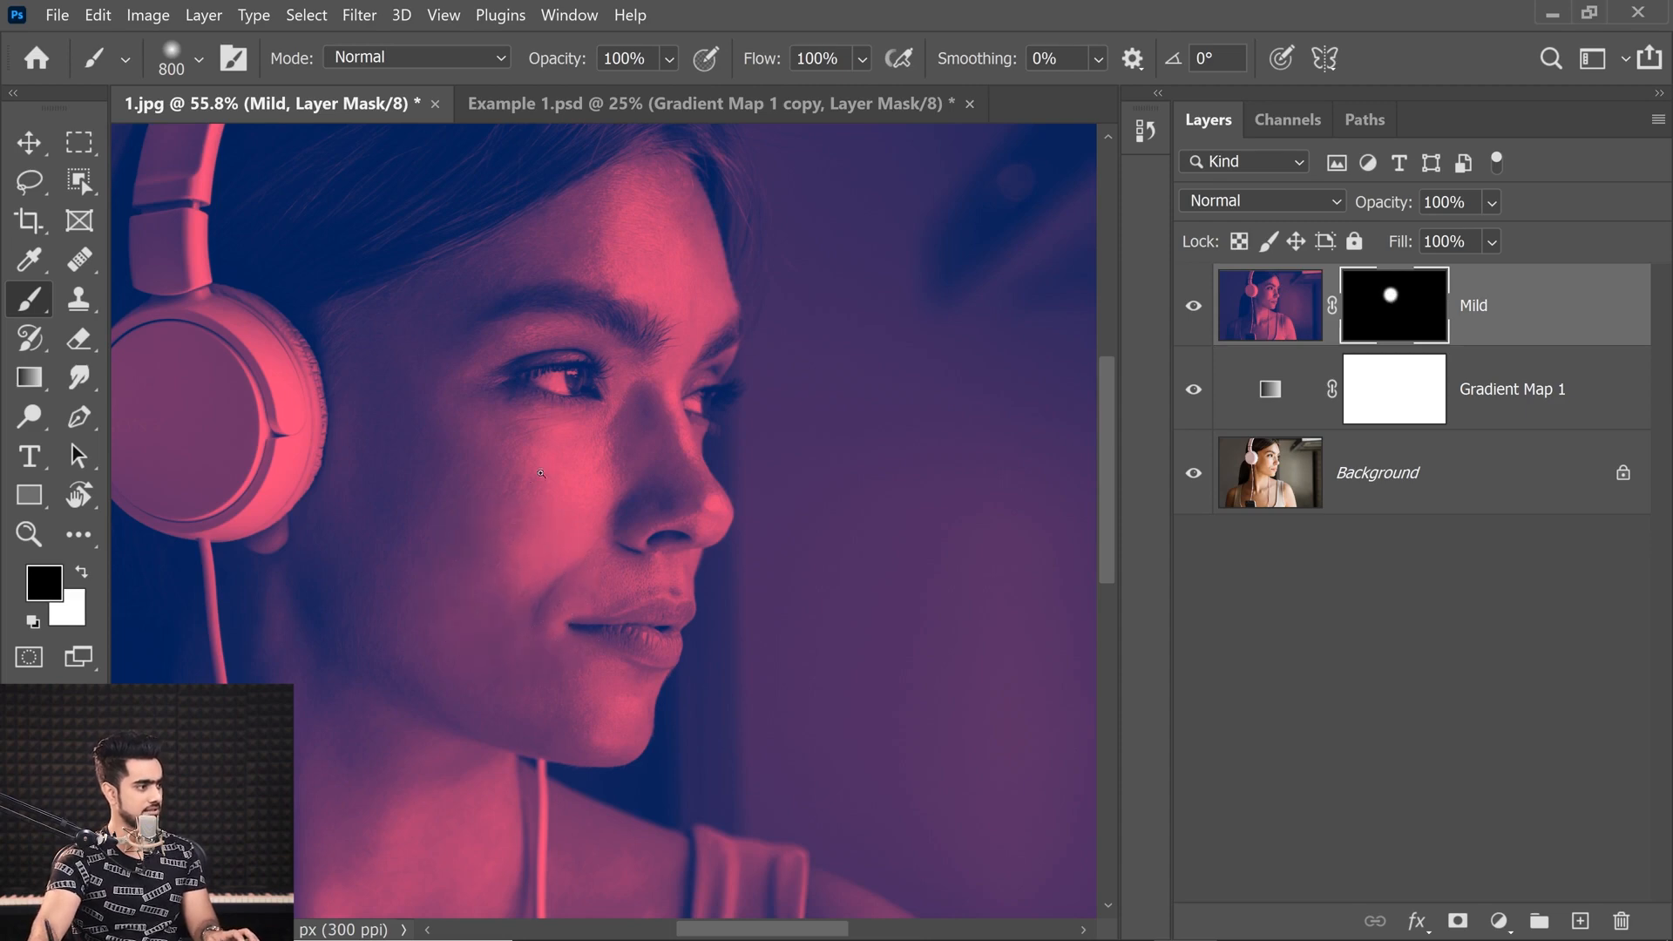
Extend the white area of the Mild mask down the cheek beside the nose and mouth
left_click_drag(551, 476, 513, 497)
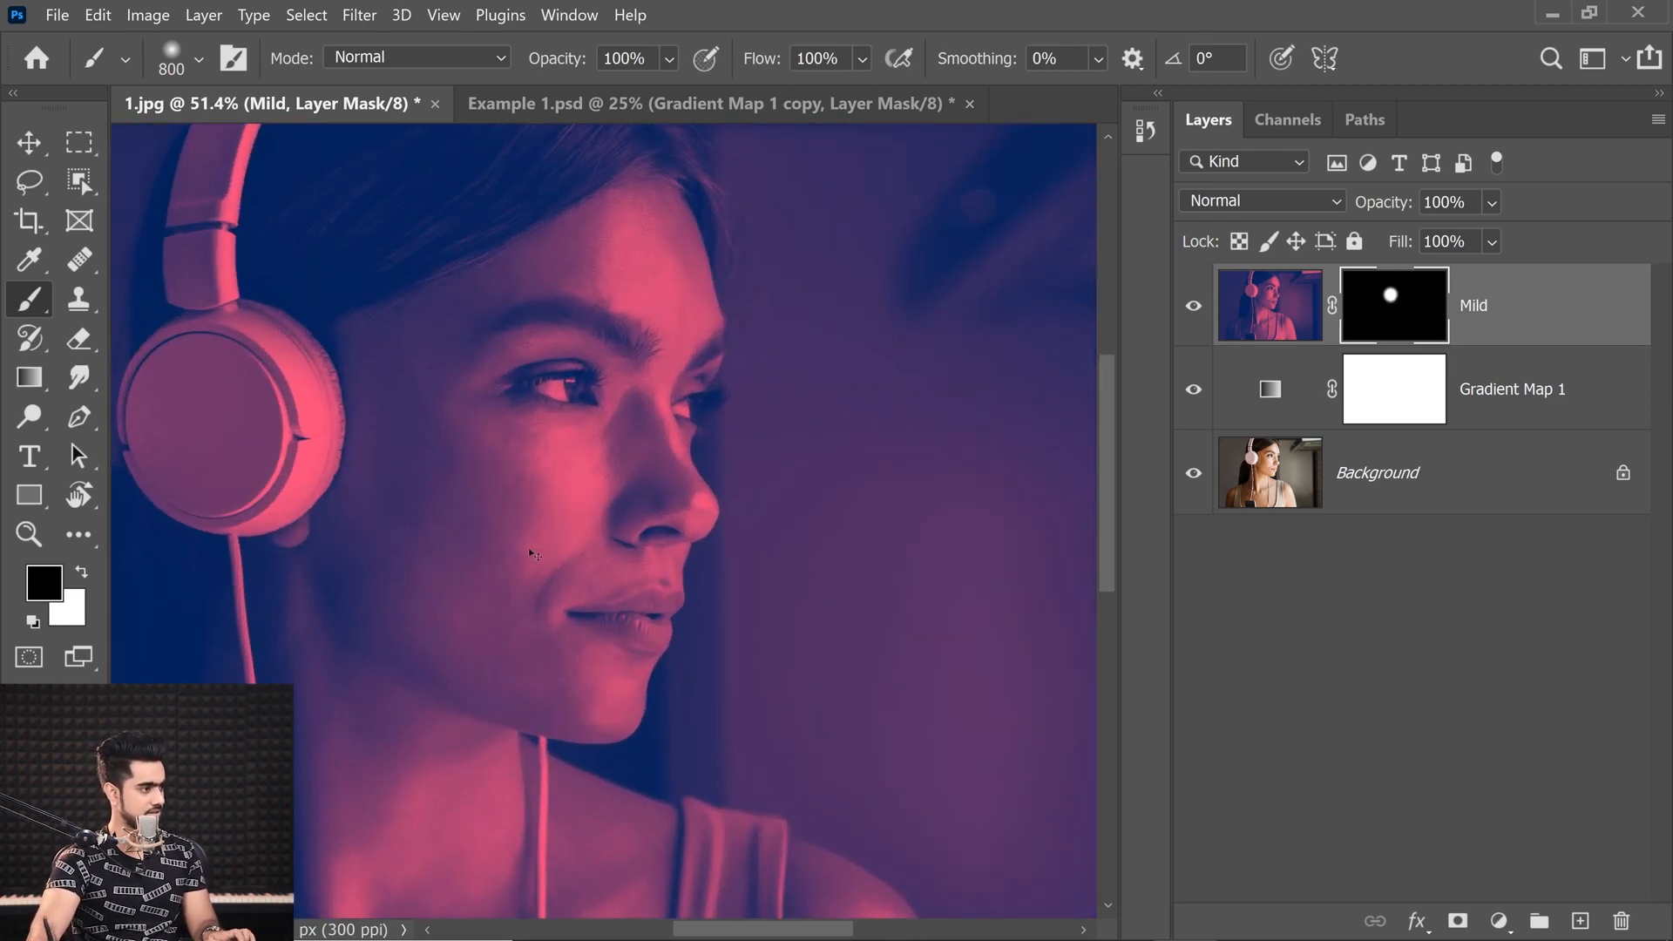
key("x")
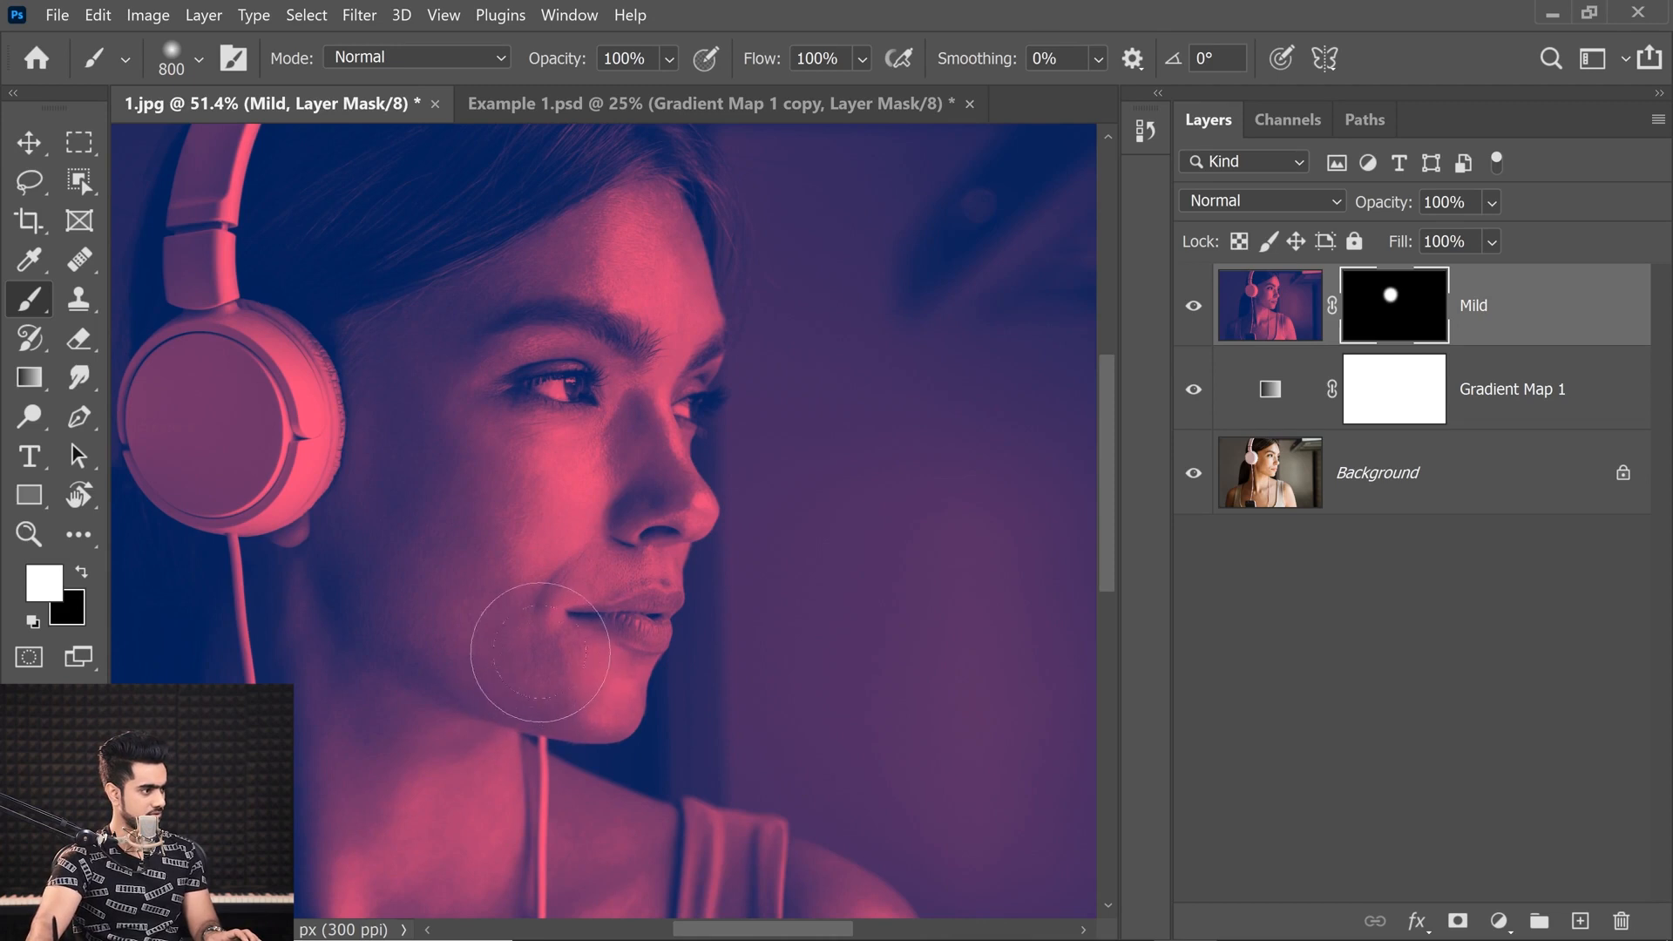
mouse_move(500, 567)
left_mouse_down()
mouse_move(514, 604)
mouse_move(519, 544)
left_mouse_up()
mouse_move(586, 507)
left_mouse_down()
mouse_move(523, 505)
mouse_move(637, 471)
mouse_move(627, 490)
left_mouse_up()
Compare the face with the Mild layer hidden and shown, and paint black on its mask to trim the effect along the lower cheek
key("ctrl+0")
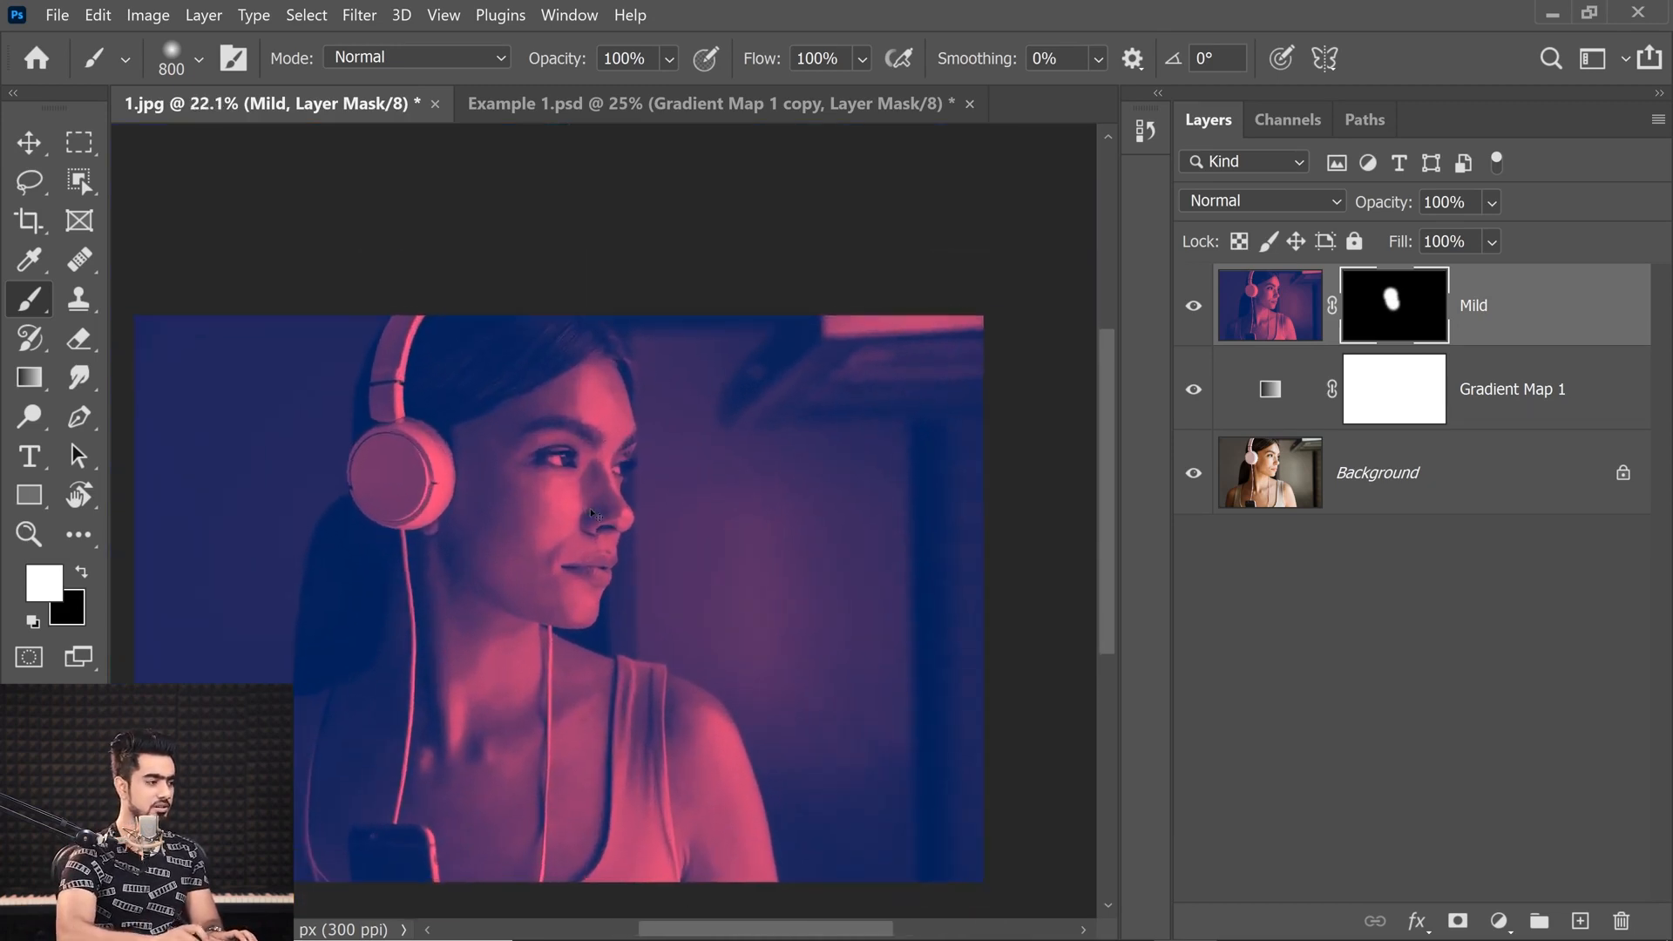
left_click(1194, 305)
scroll(582, 420, "up", 5)
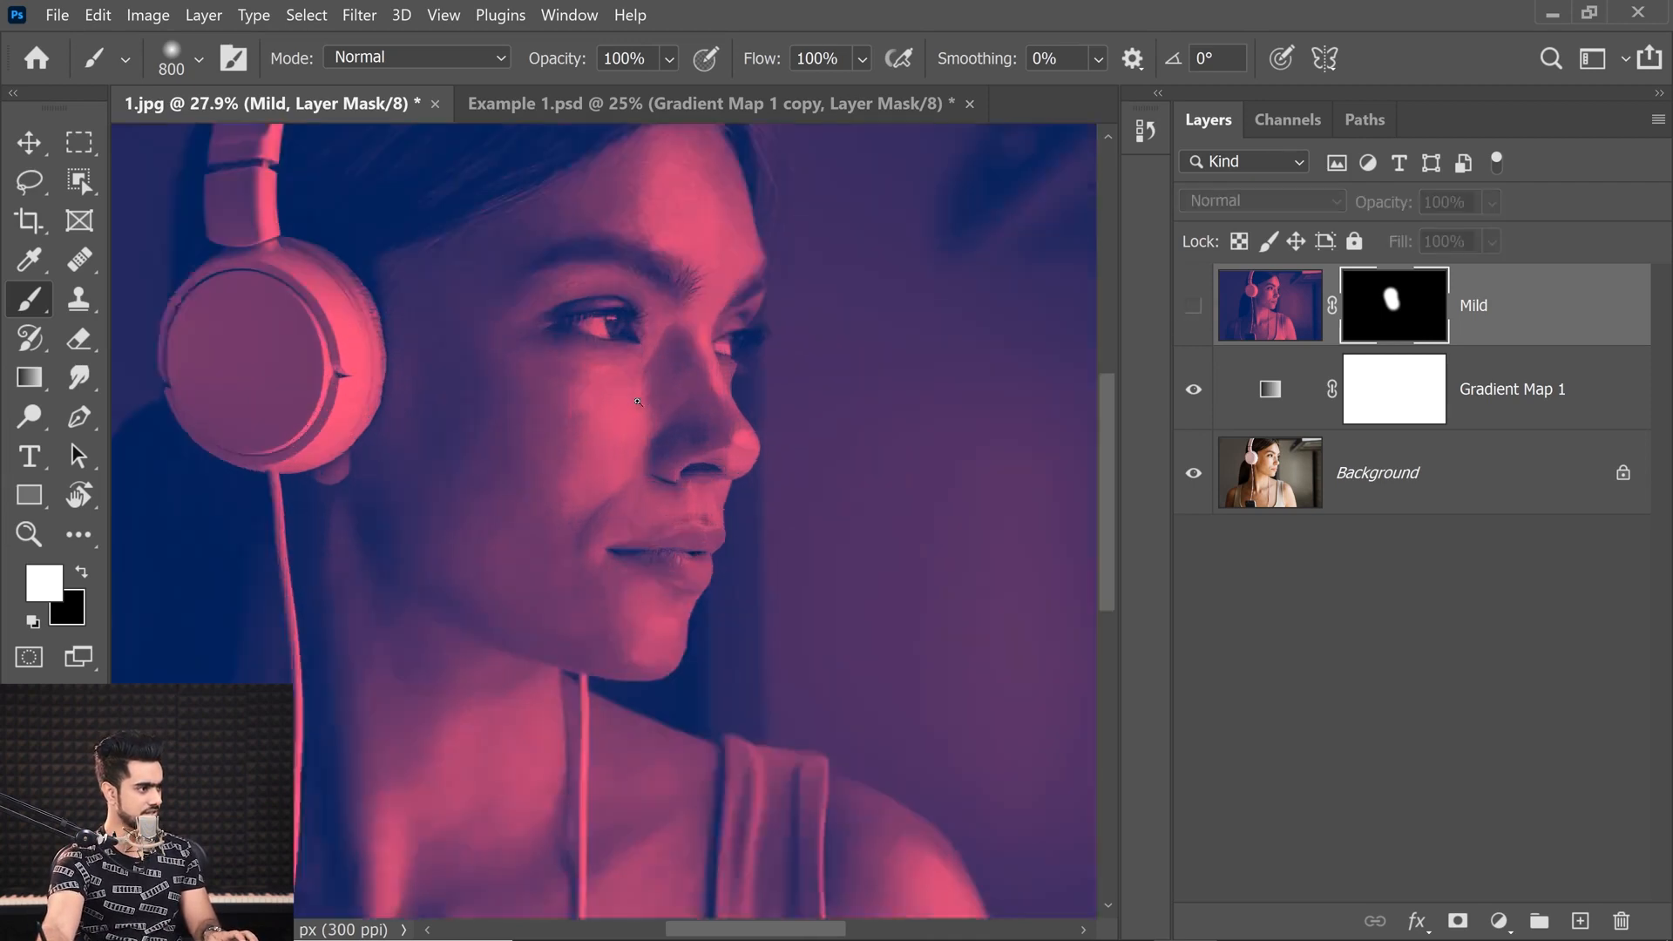
left_click(1194, 305)
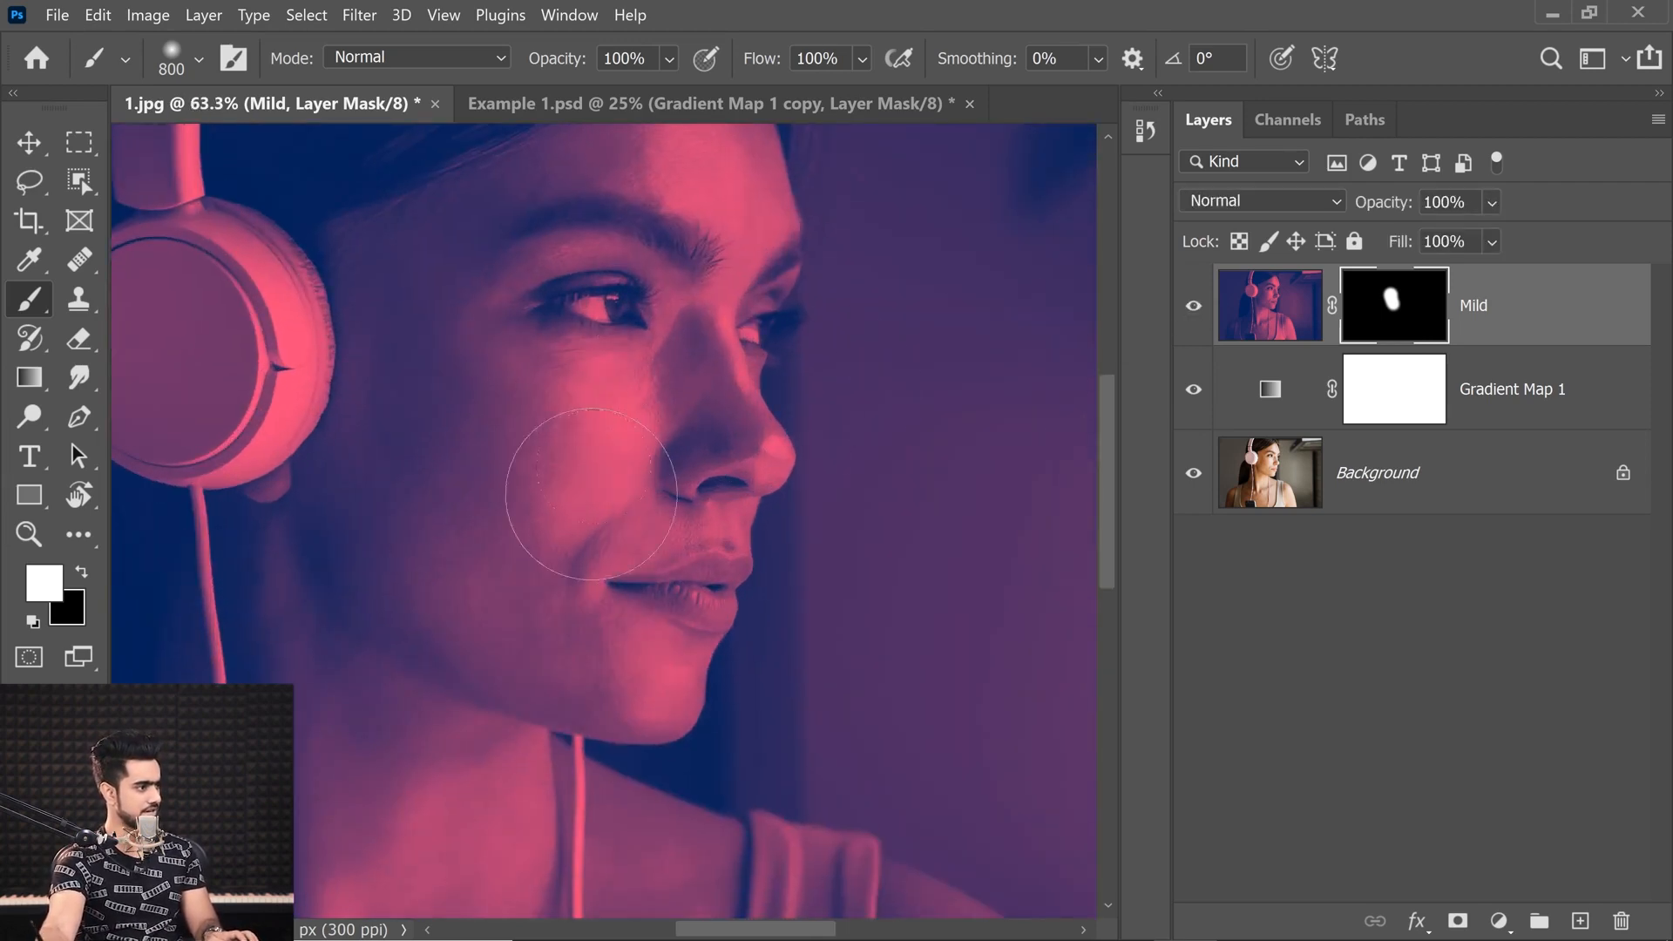
key("x")
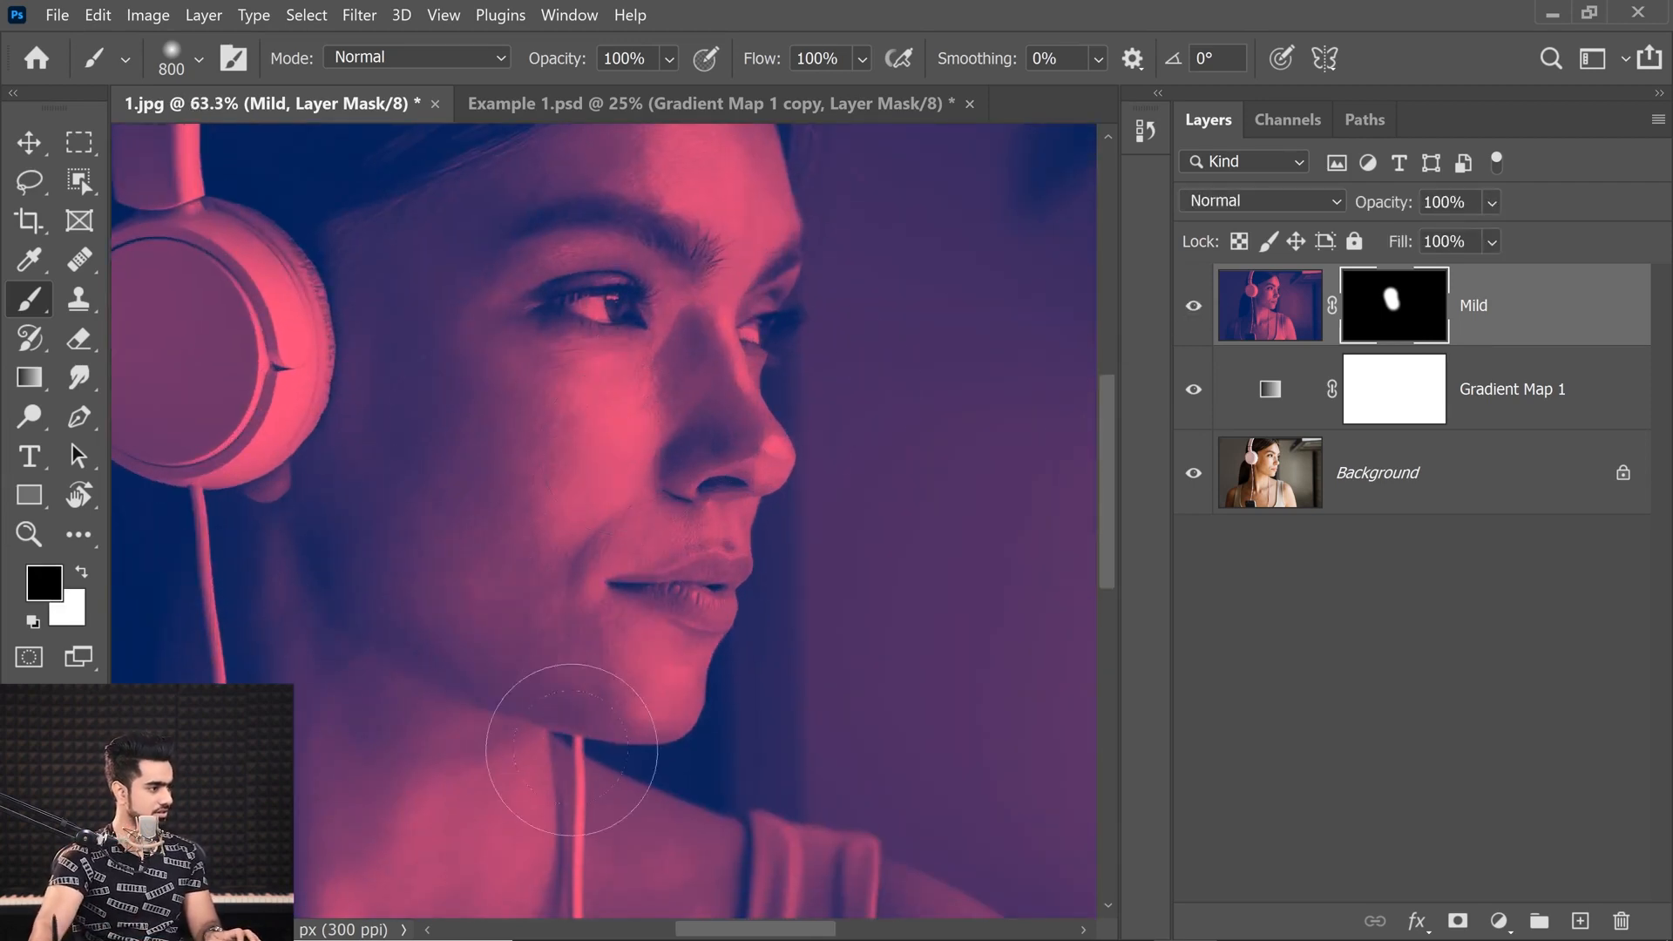
mouse_move(394, 724)
left_mouse_down()
mouse_move(461, 754)
mouse_move(411, 689)
left_mouse_up()
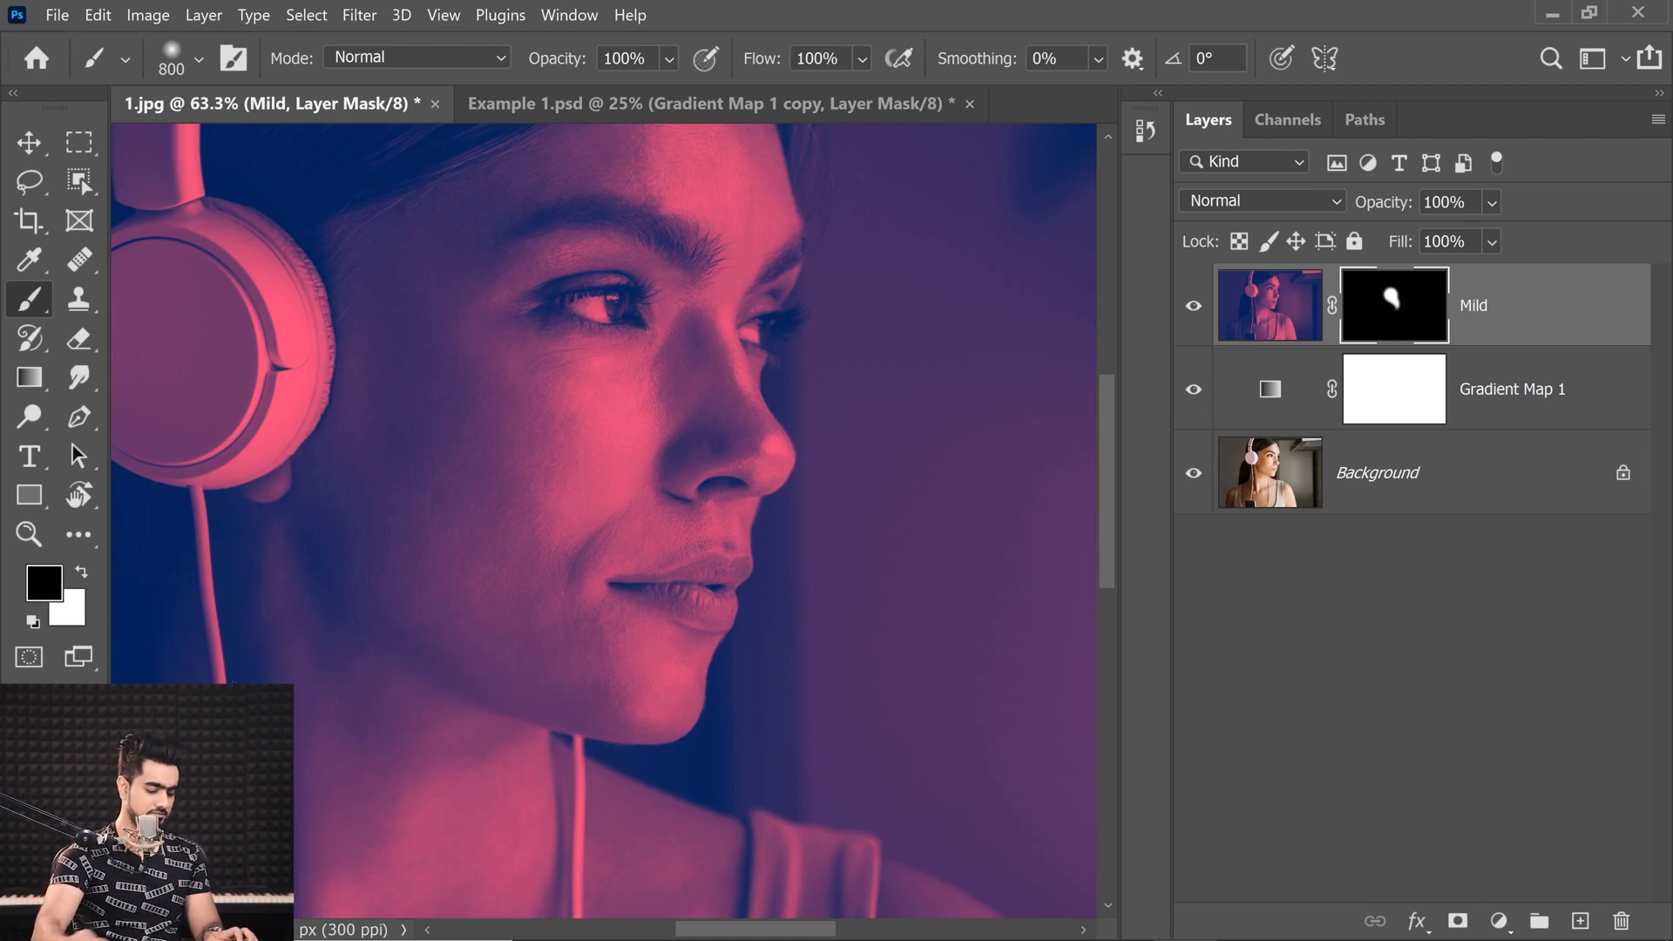
Duplicate the Gradient Map 1 layer and move the copy above the Mild layer
key("ctrl+0")
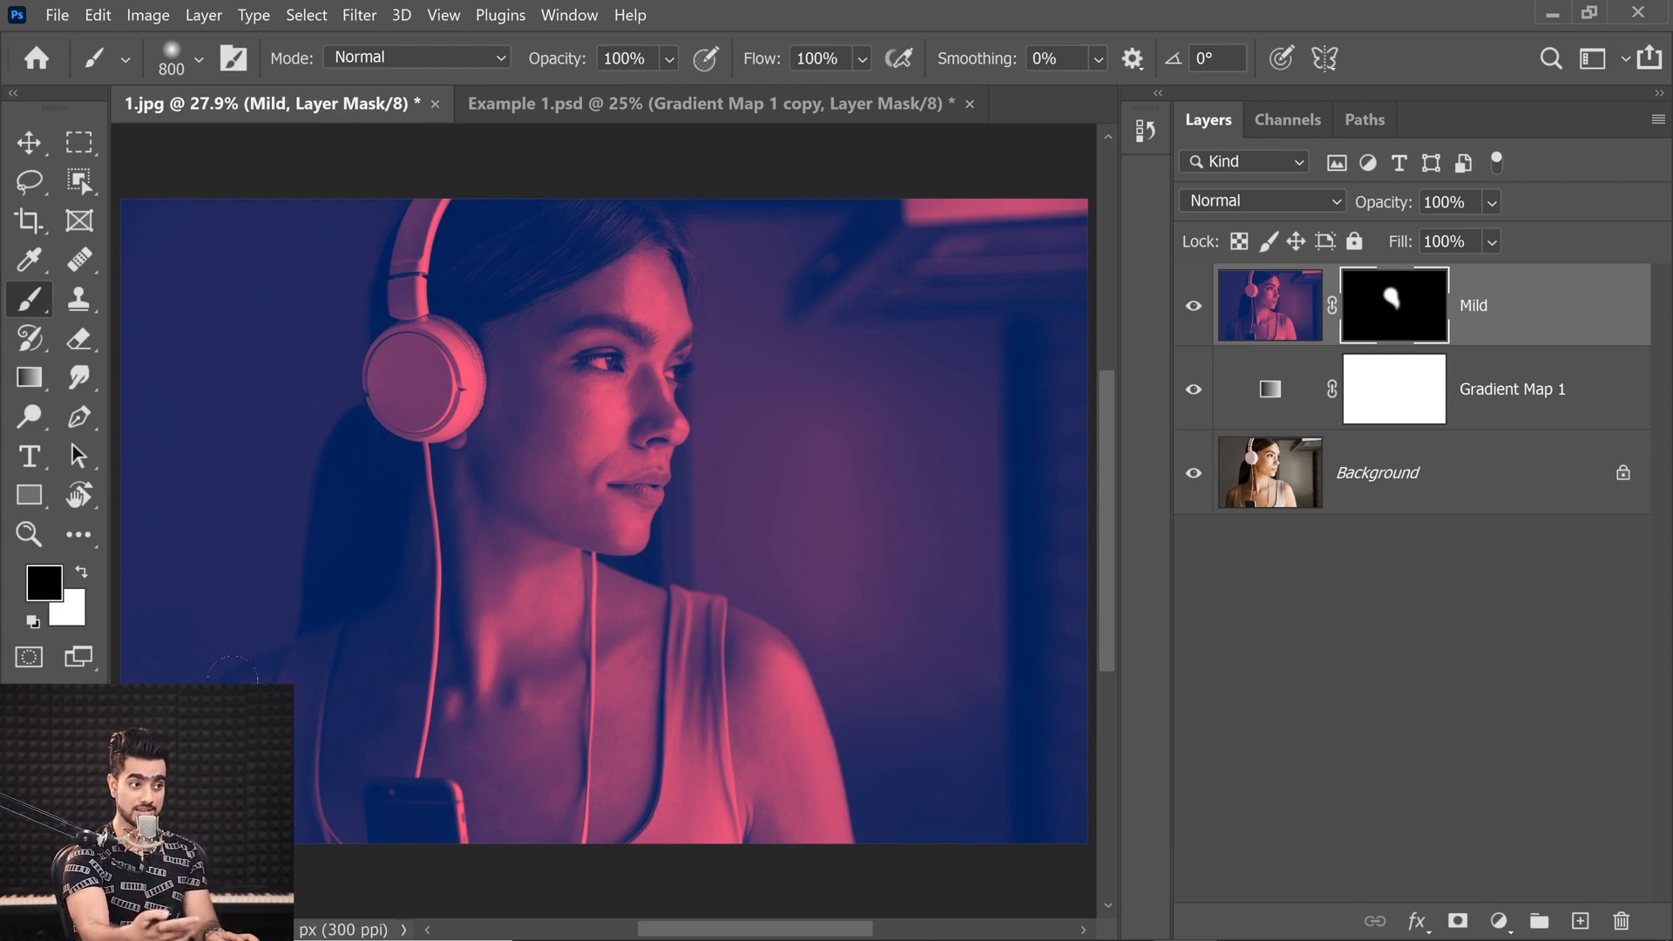
left_click(1487, 394)
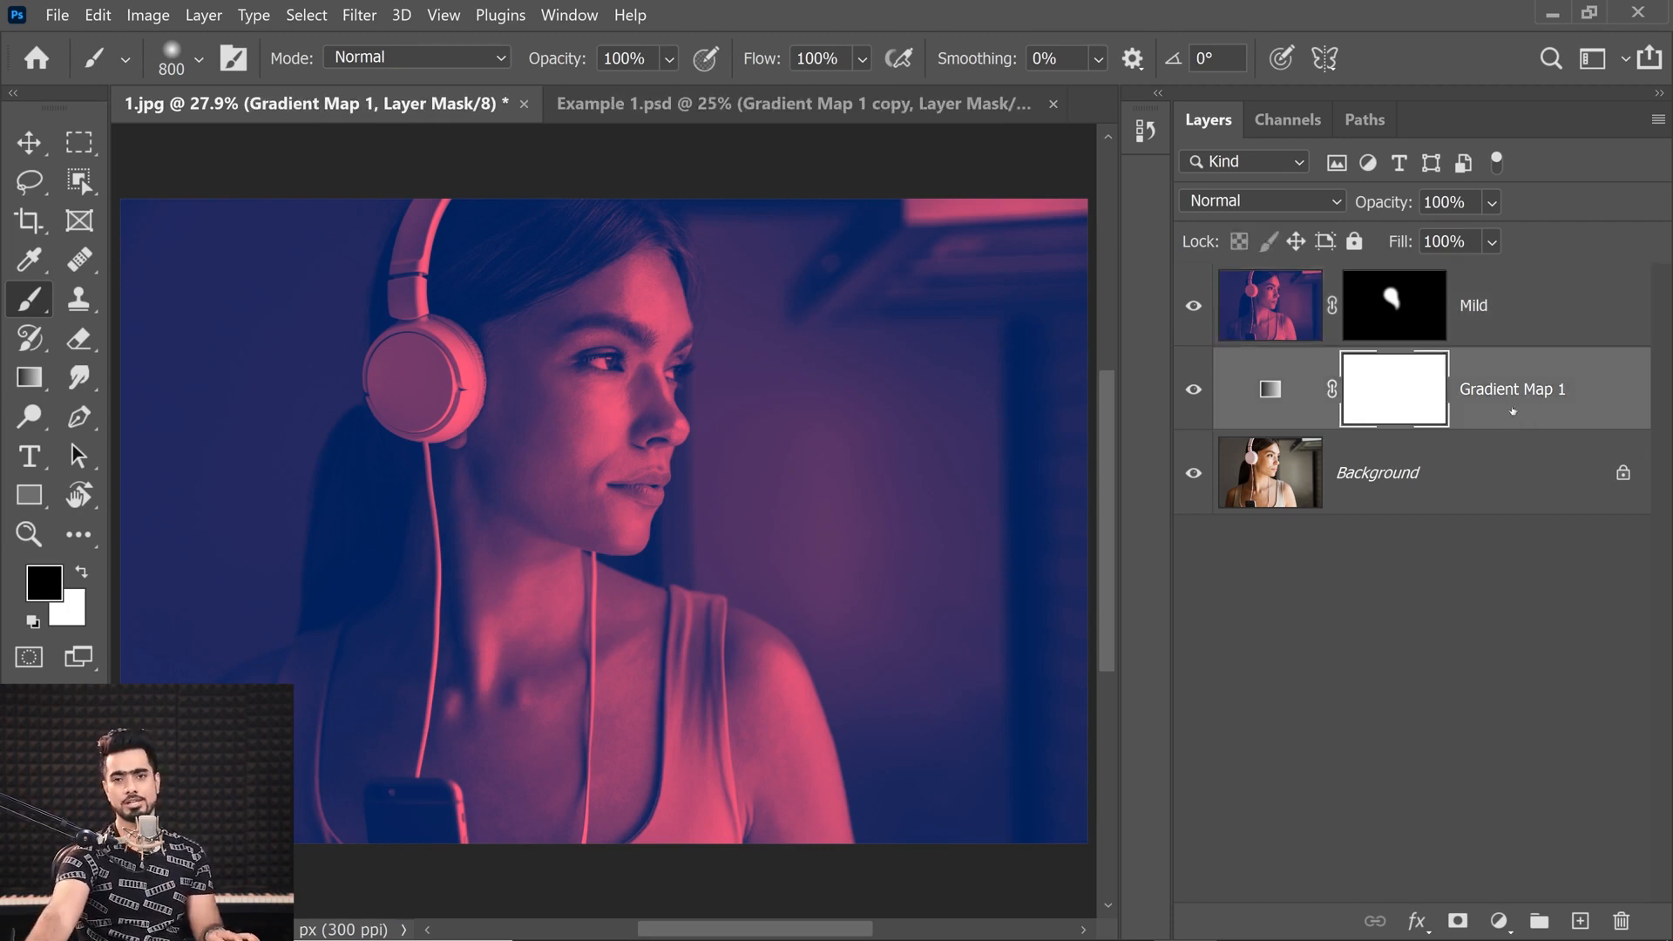
key("ctrl+j")
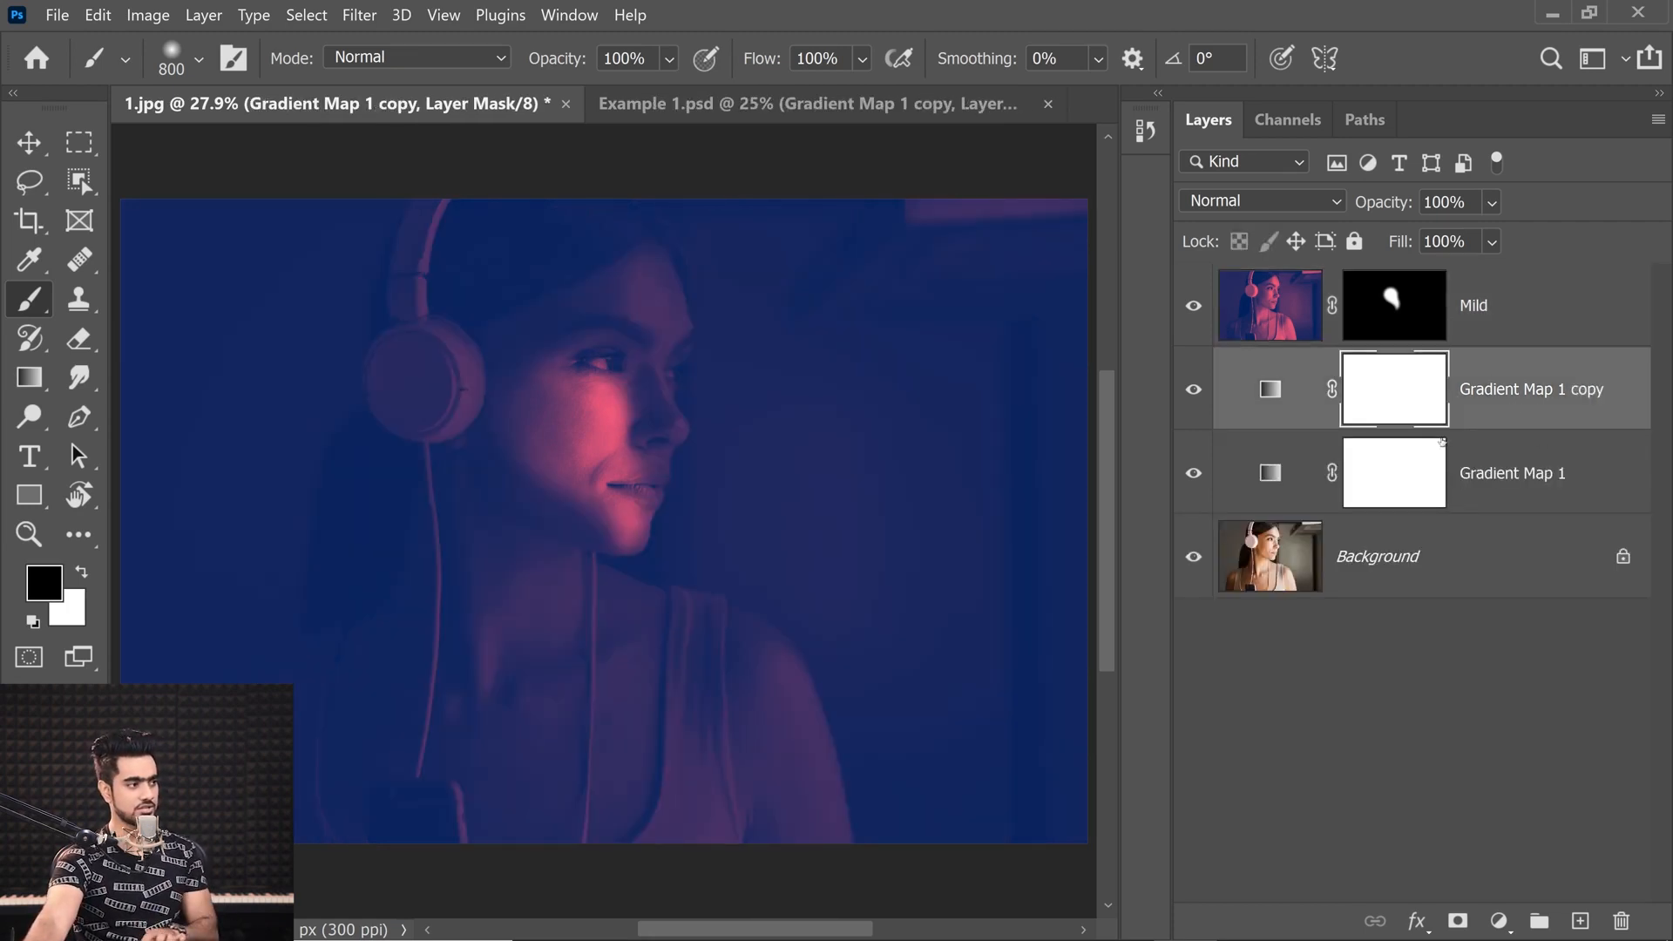
left_click_drag(1546, 390, 1542, 282)
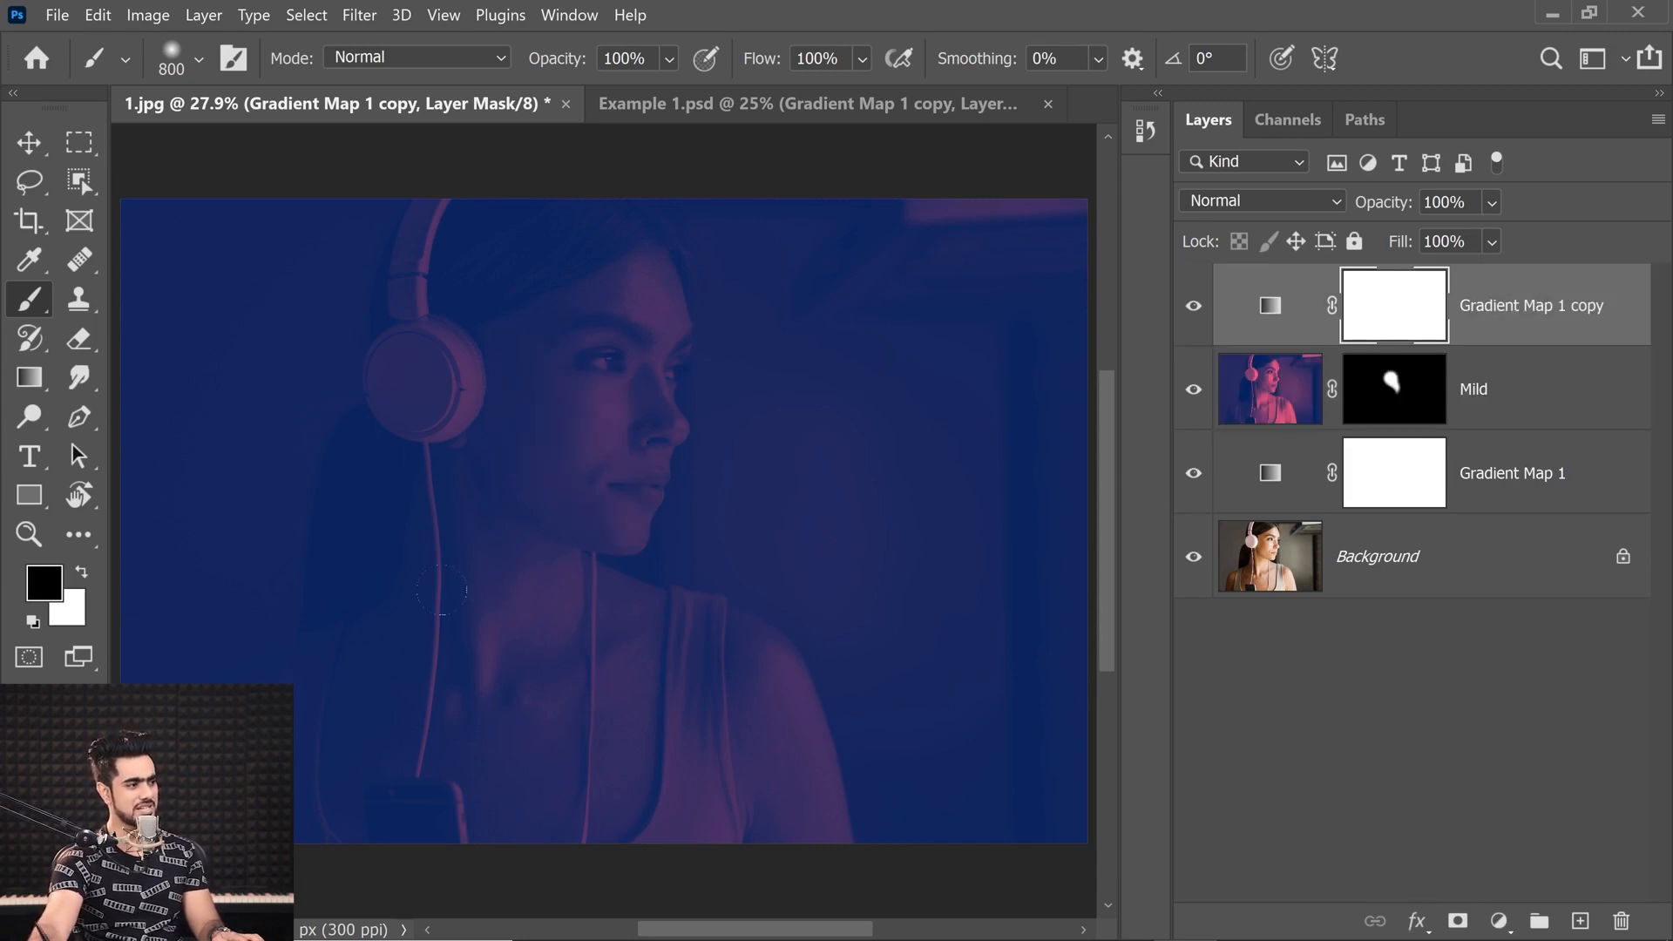
Open the gradient of Gradient Map 1 copy for editing and move its color midpoint to 50%
left_click(1269, 307)
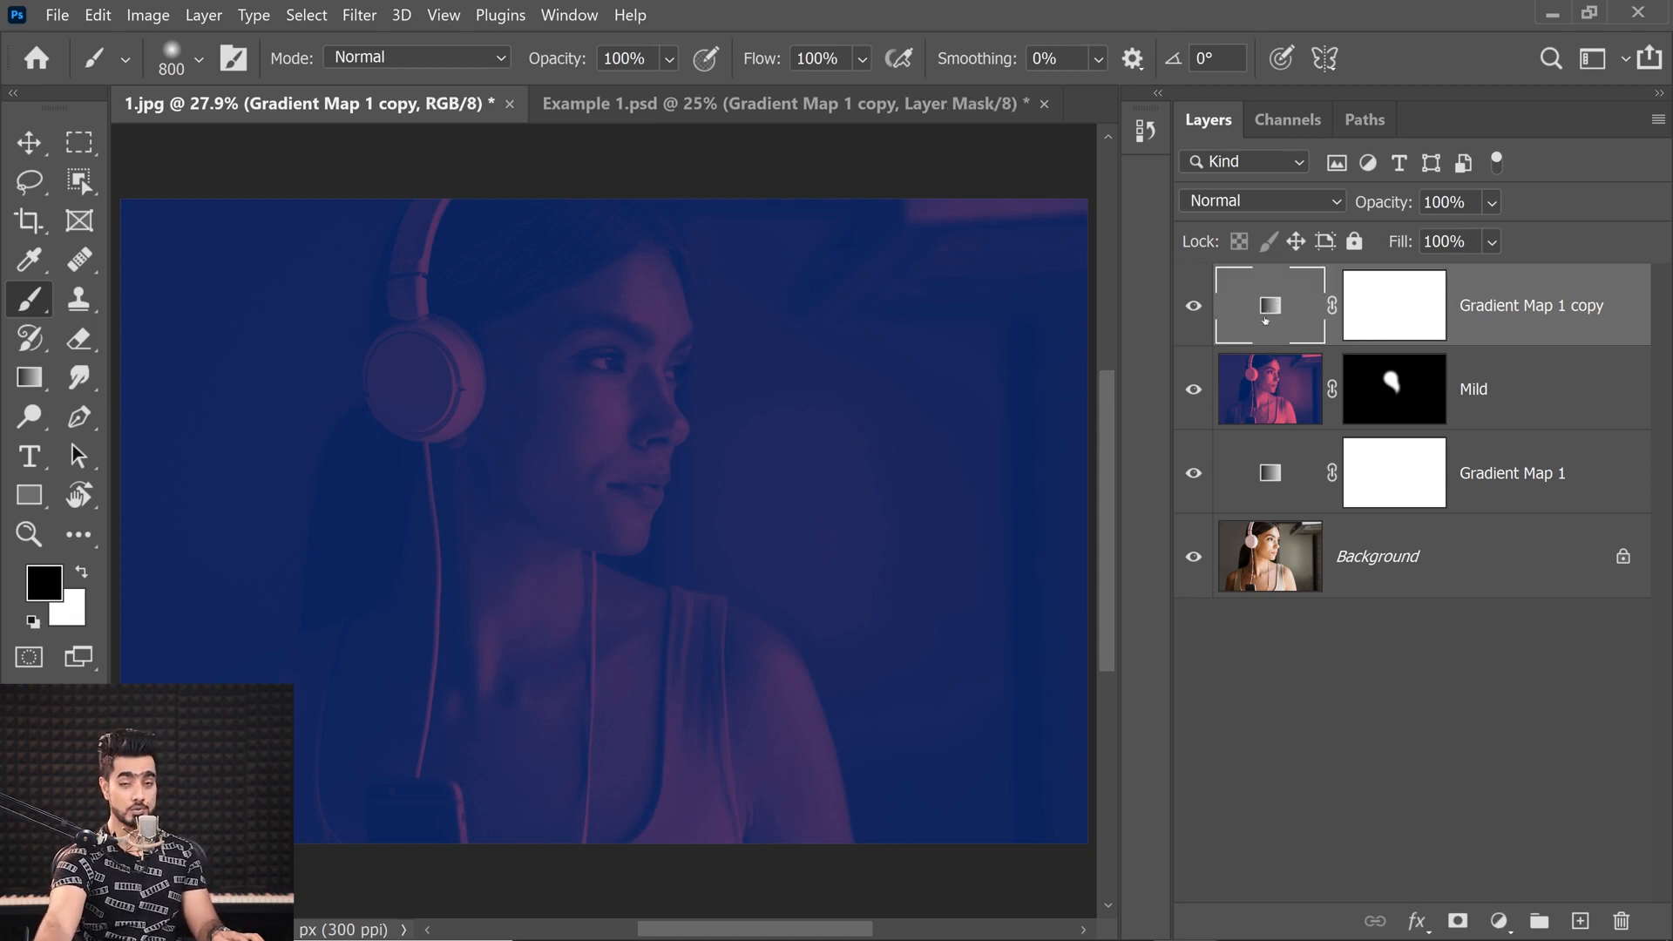
double_click(1272, 310)
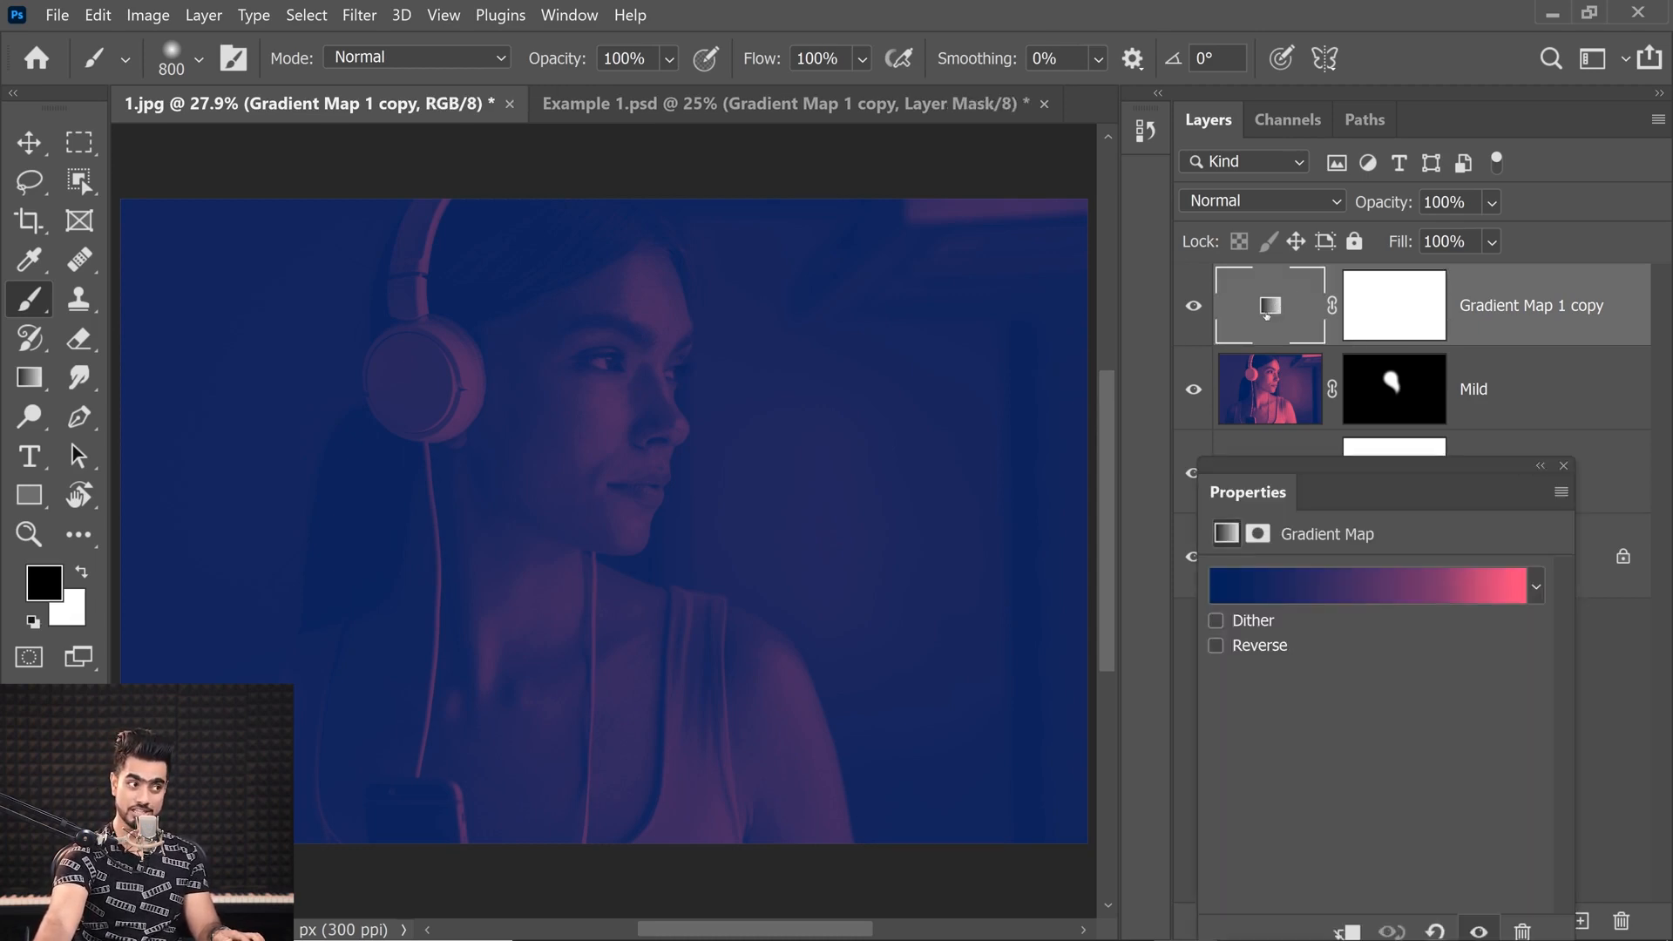
left_click(1359, 583)
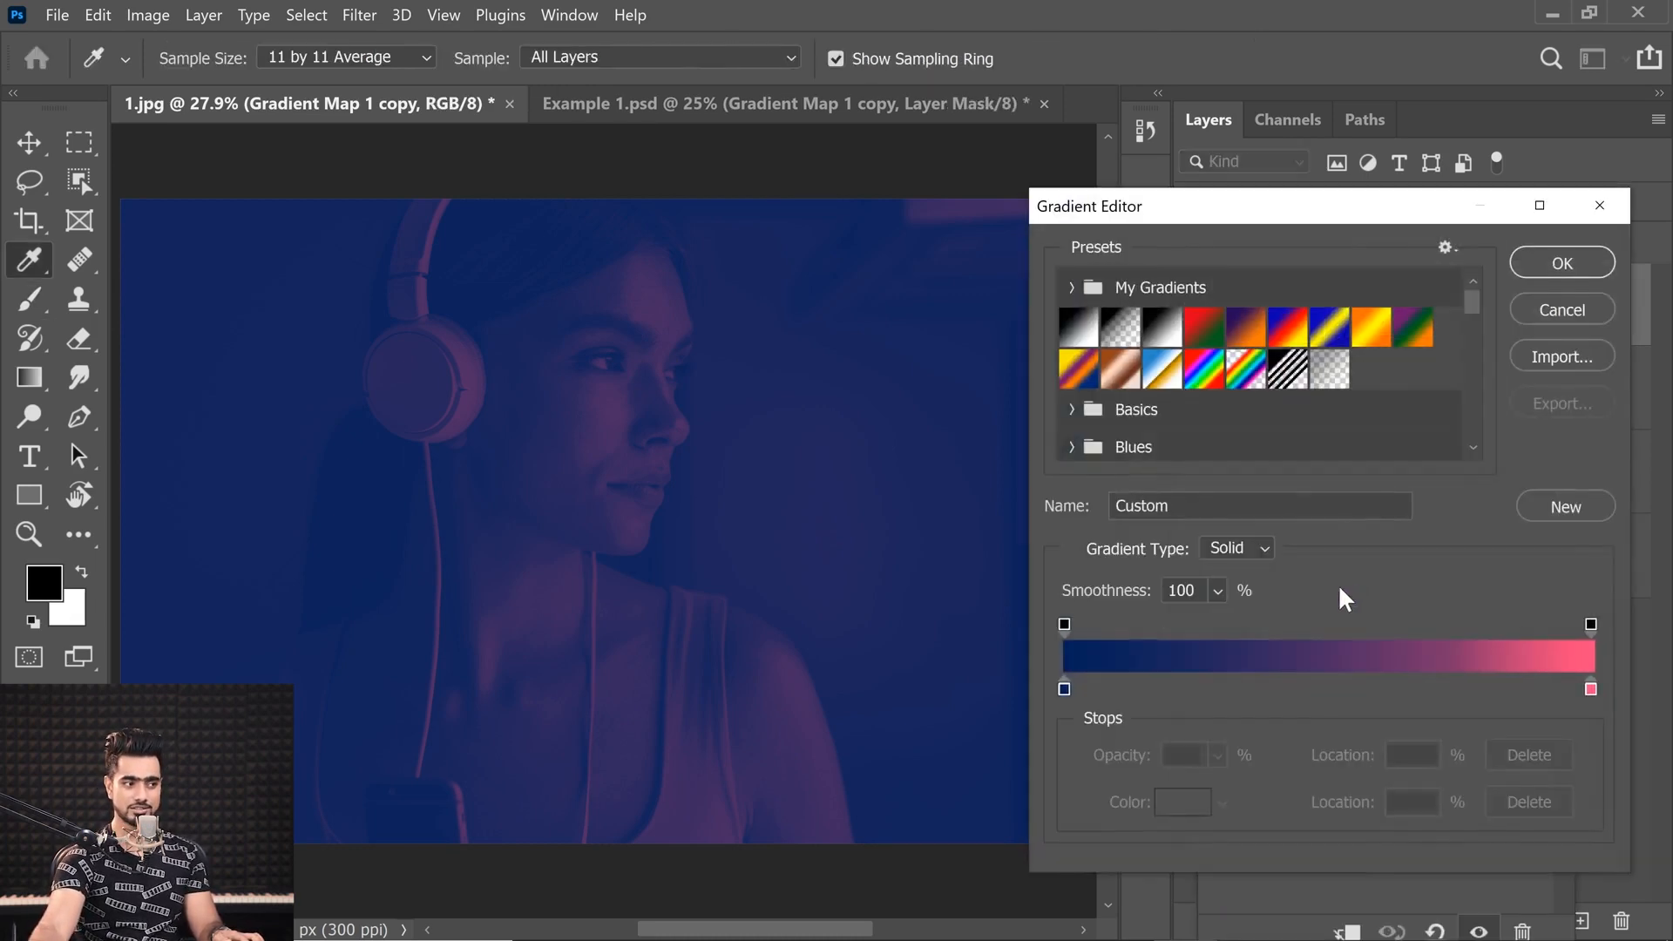
left_click(1064, 688)
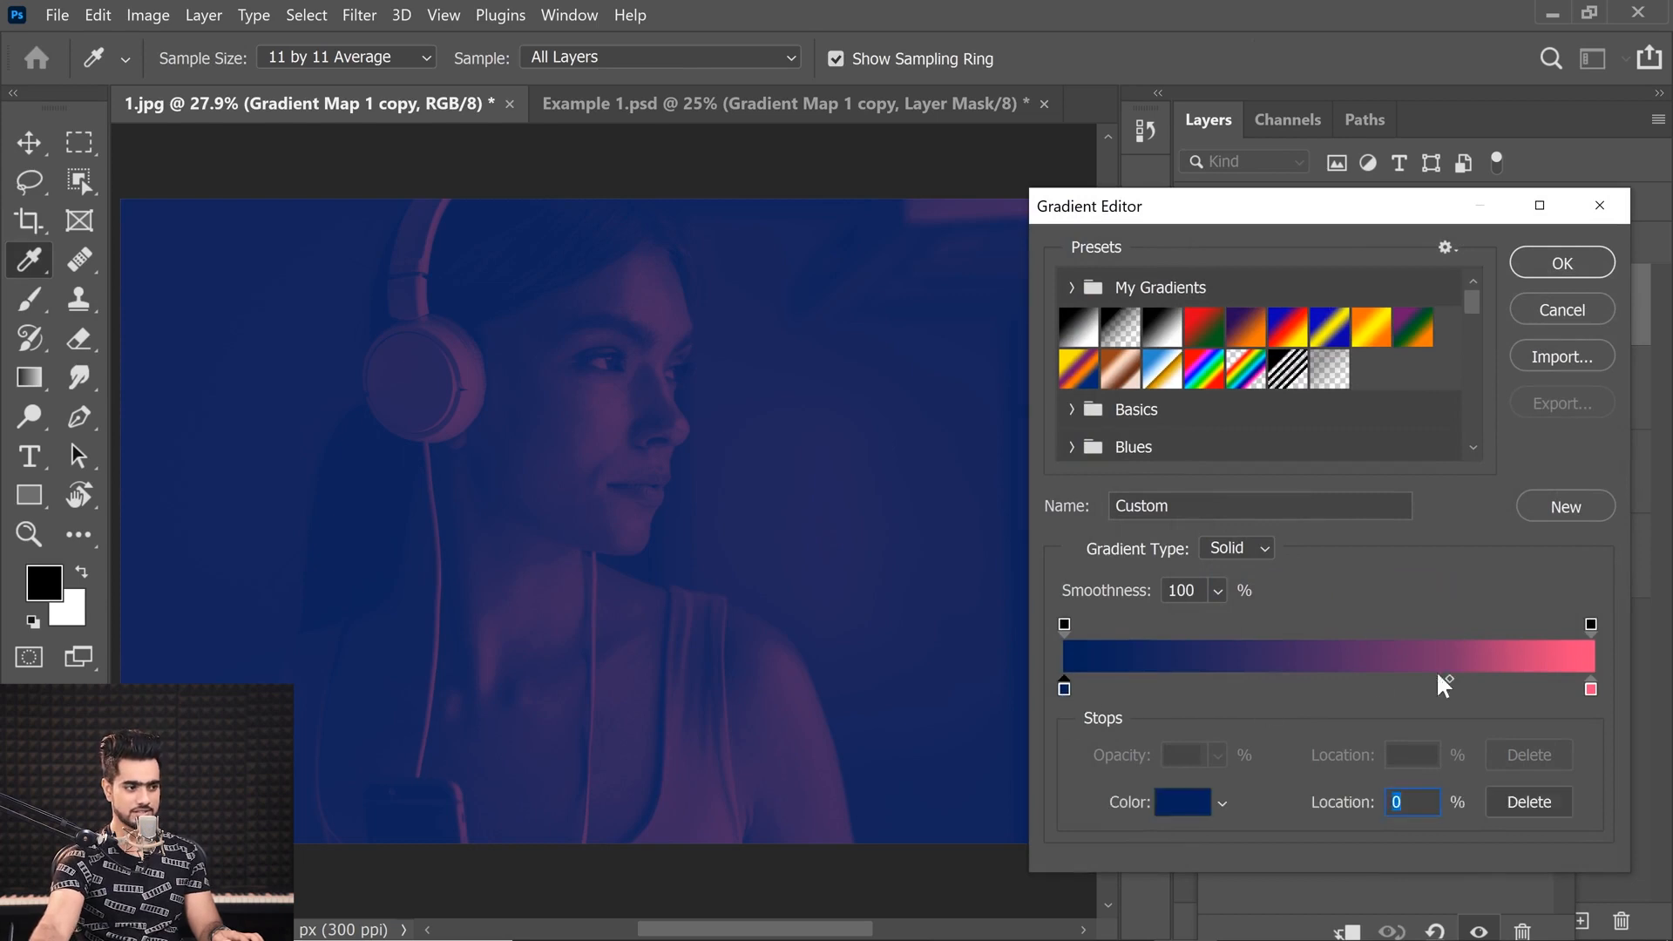
left_click_drag(1448, 681, 1330, 694)
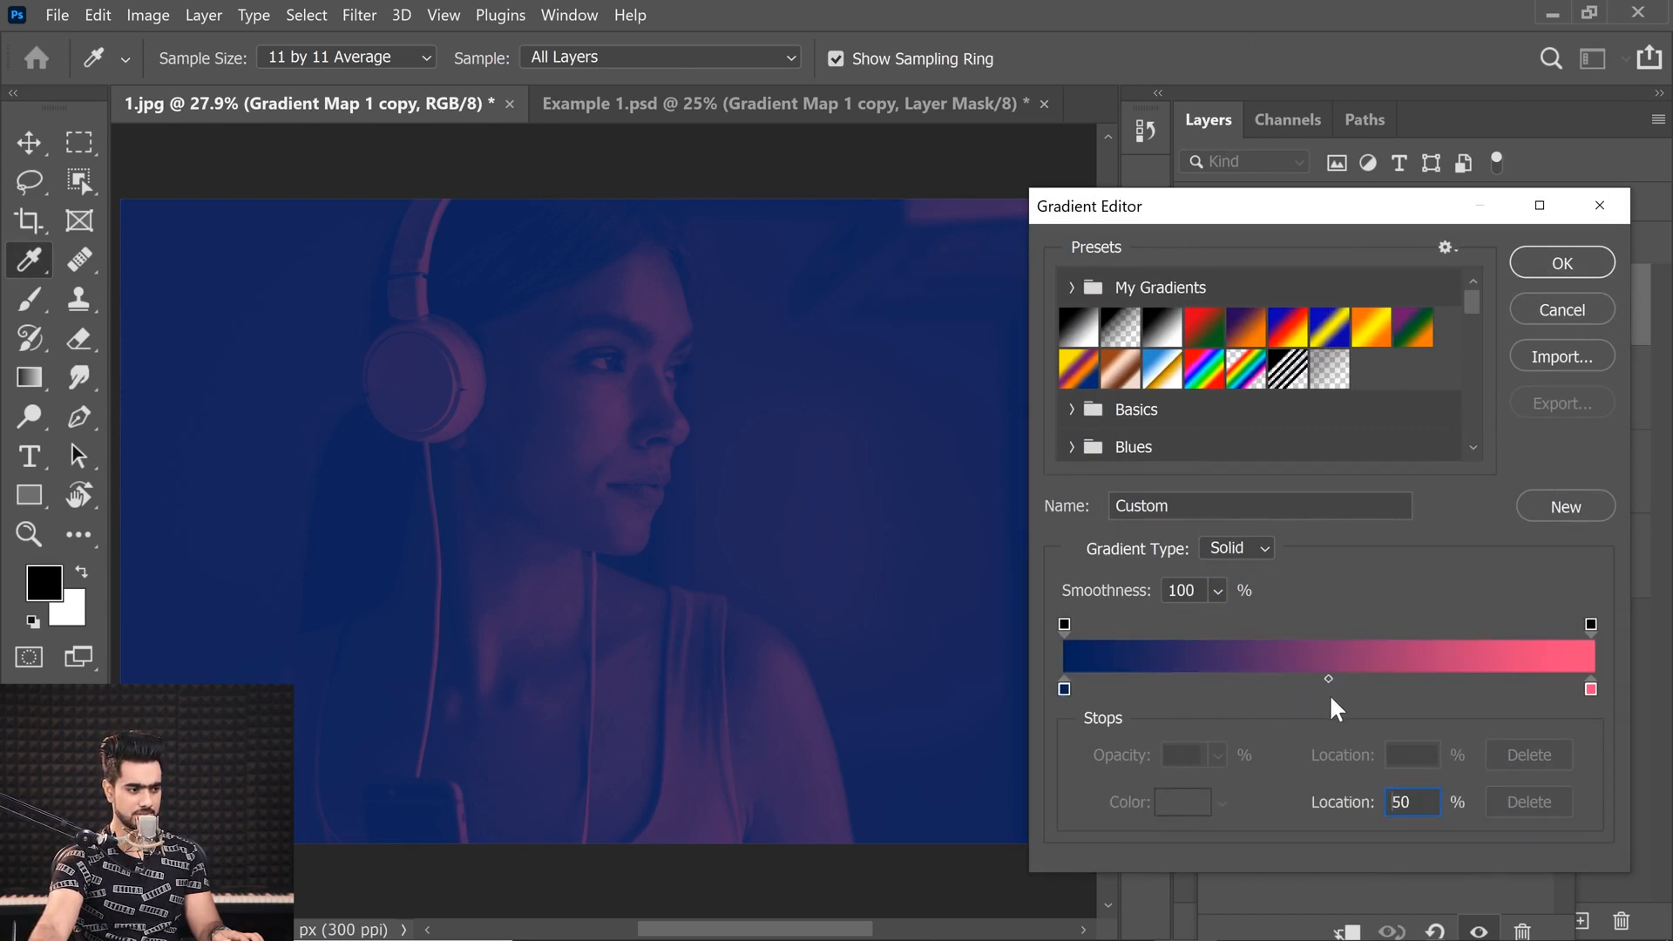
double_click(1401, 799)
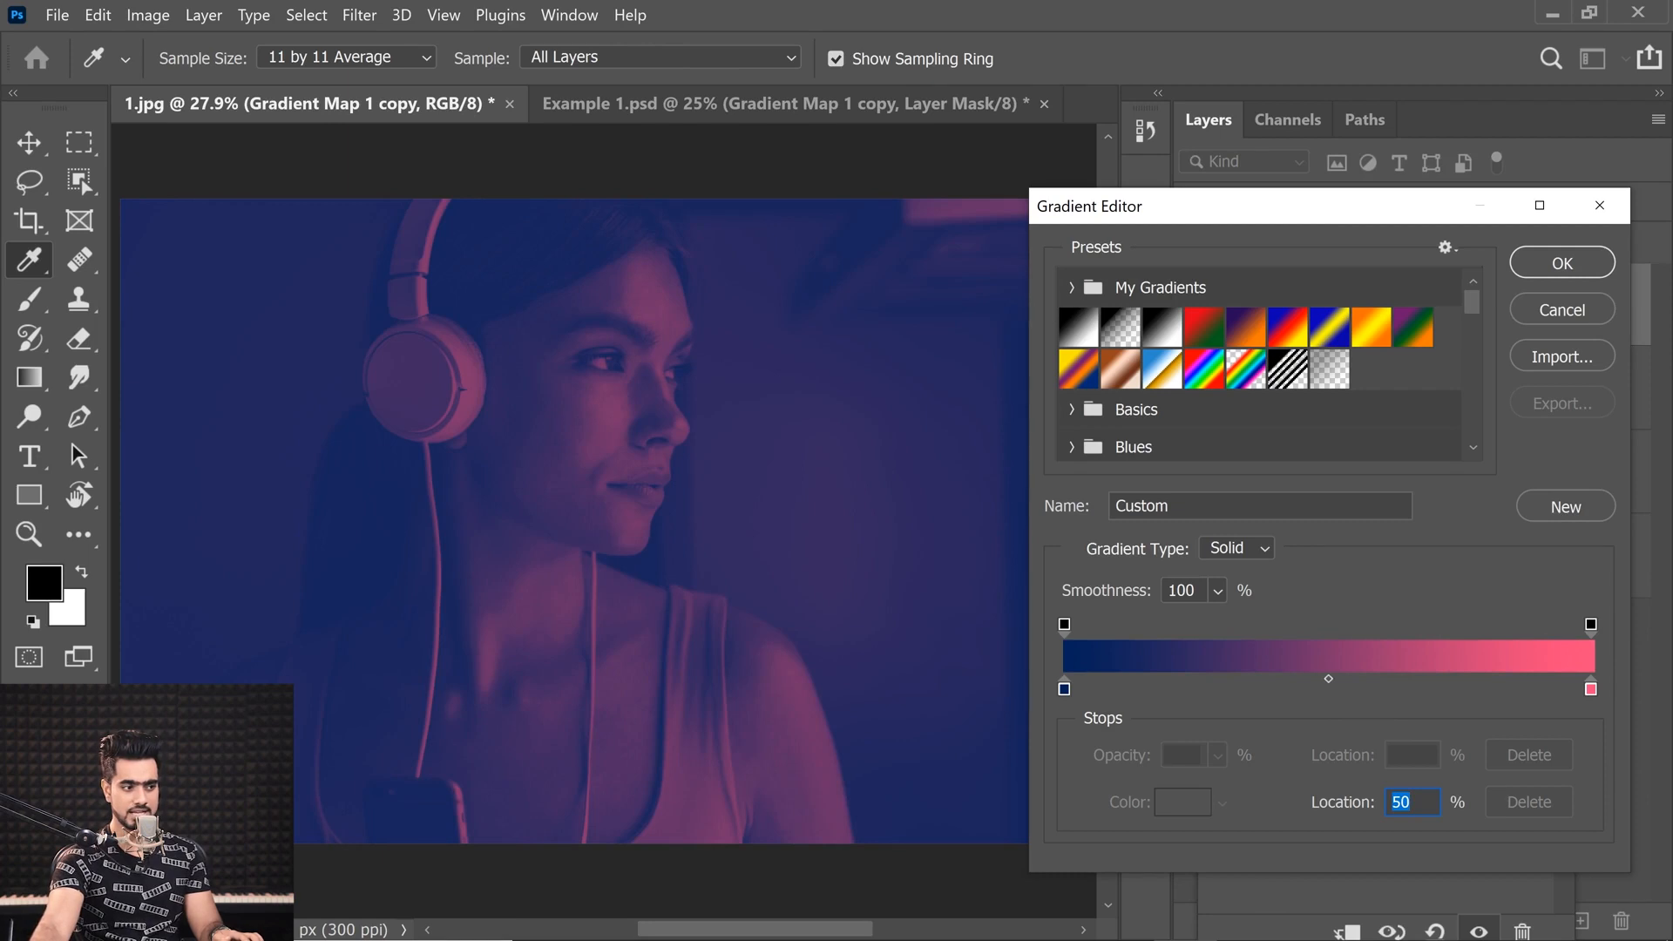
Compare the color midpoint at 67% and close to the dark blue stop, settle it near the middle, and apply the gradient
left_click_drag(1329, 679, 1418, 680)
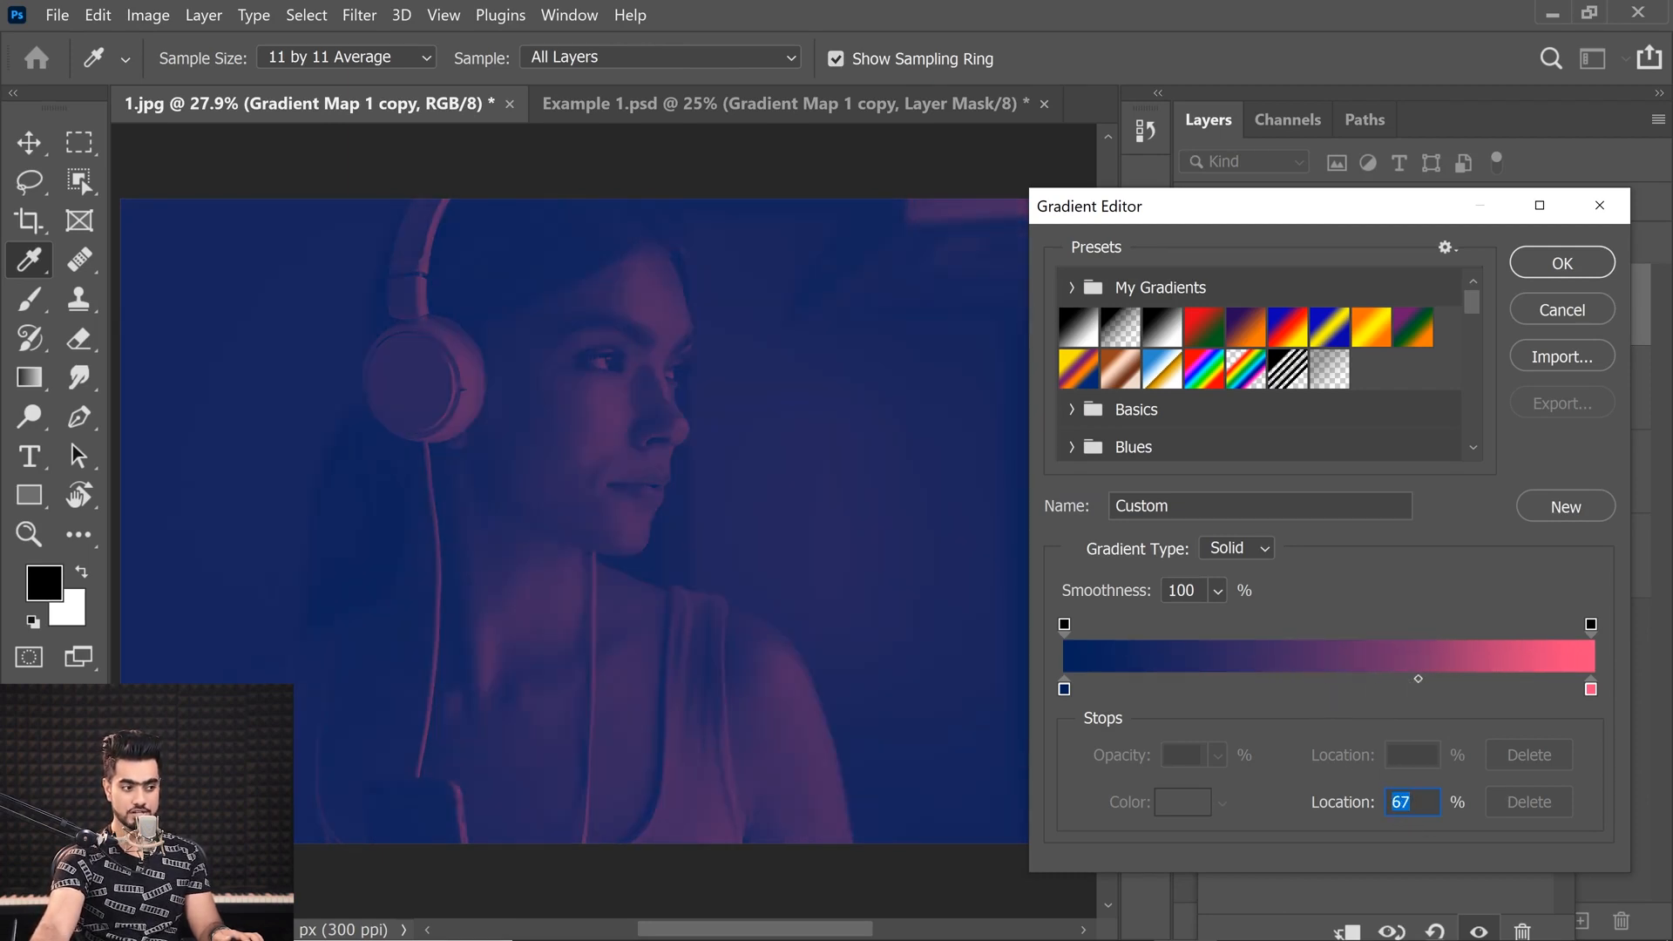
left_click_drag(1421, 679, 1052, 687)
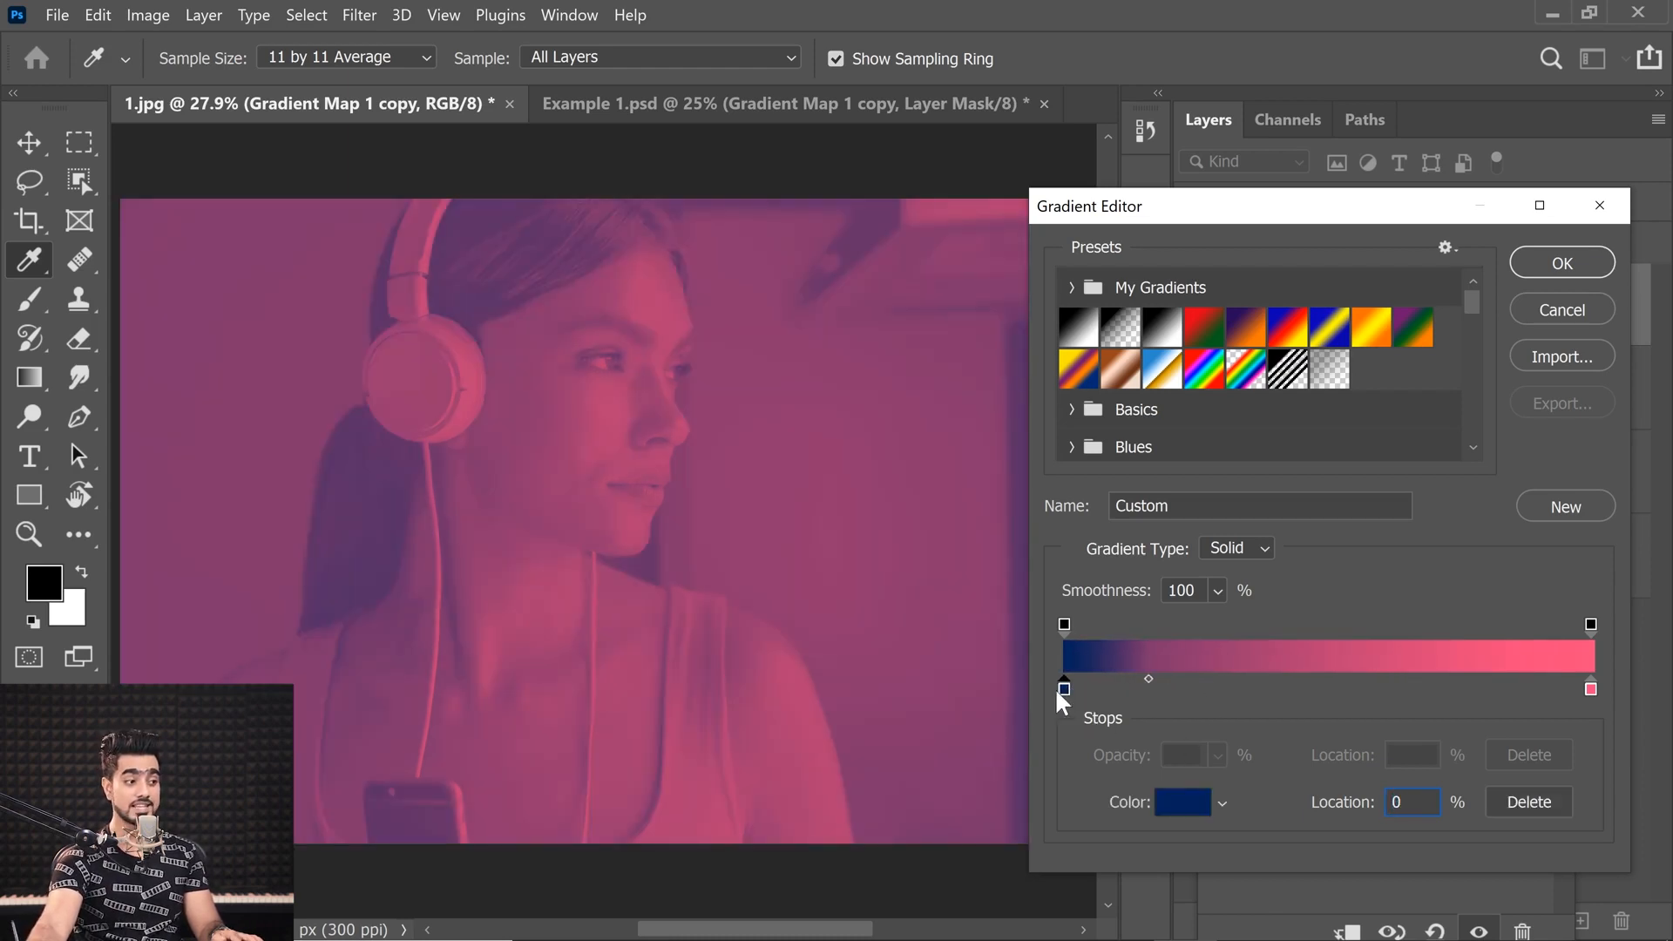
left_click(1590, 688)
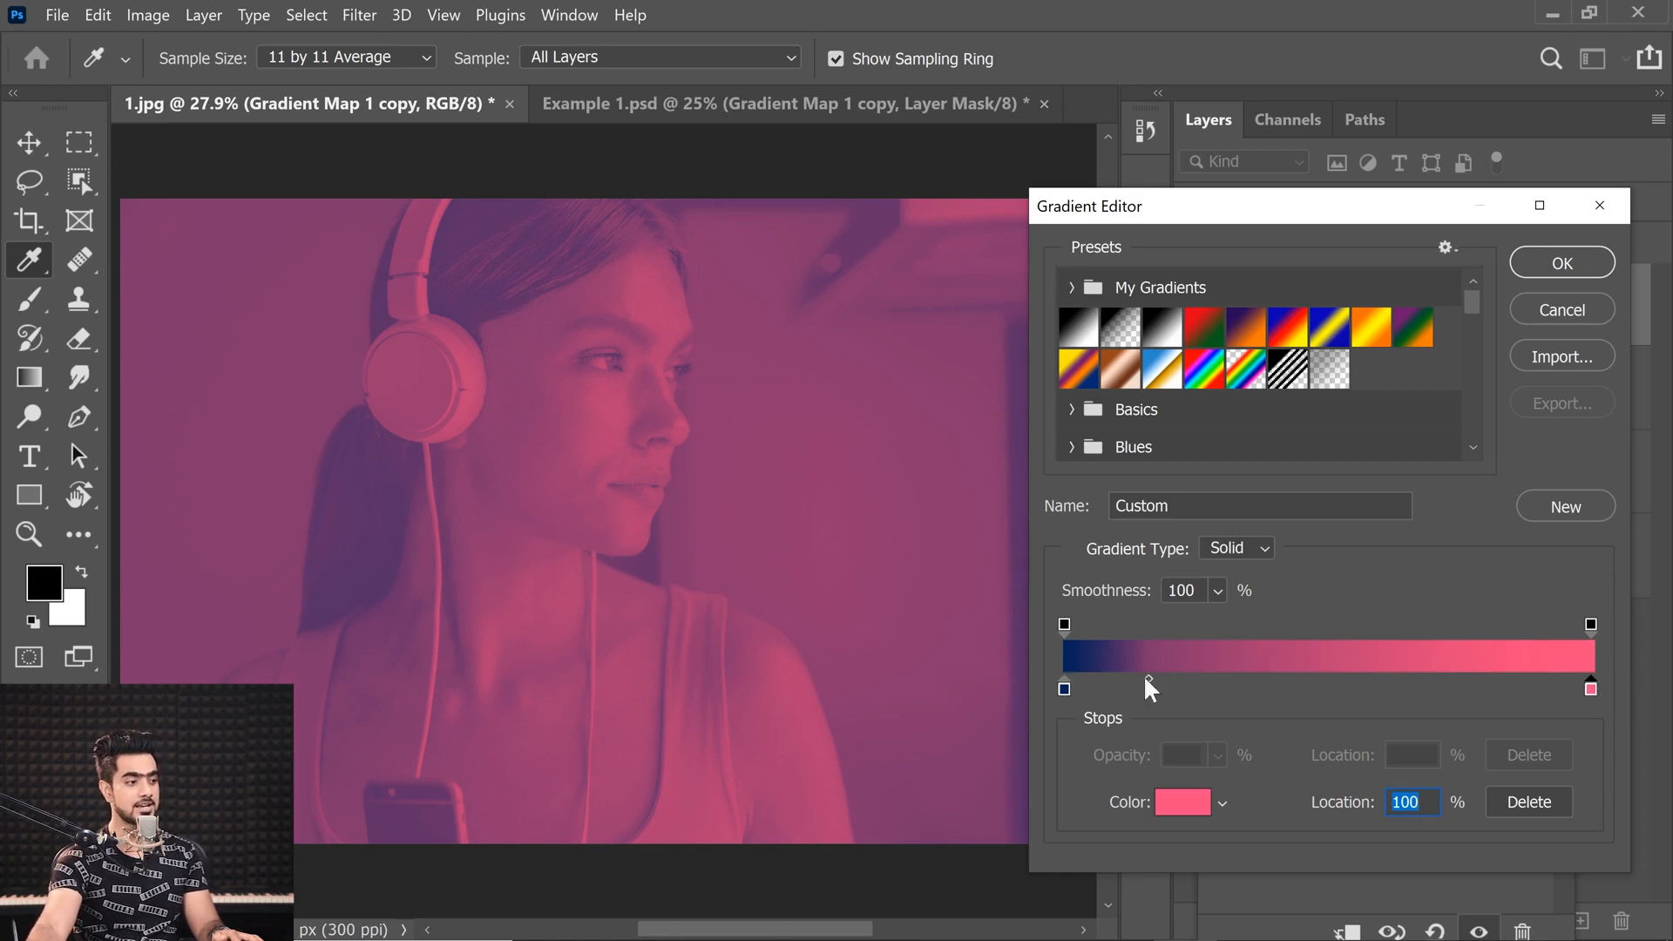
left_click_drag(1147, 680, 1321, 674)
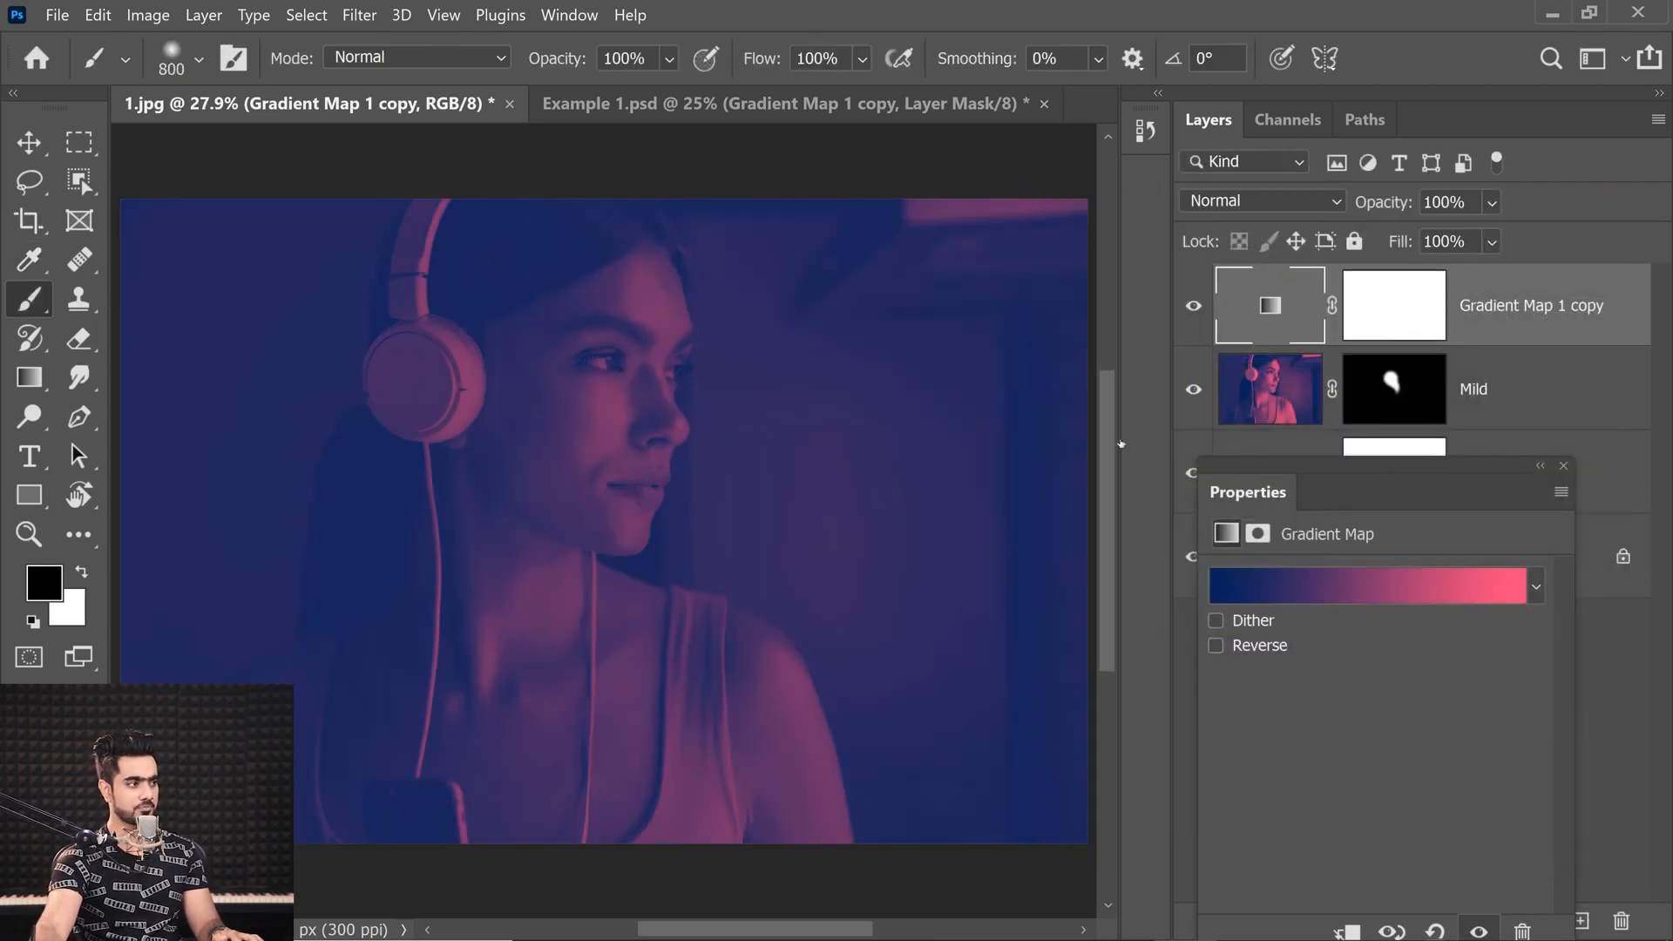
left_click(1564, 468)
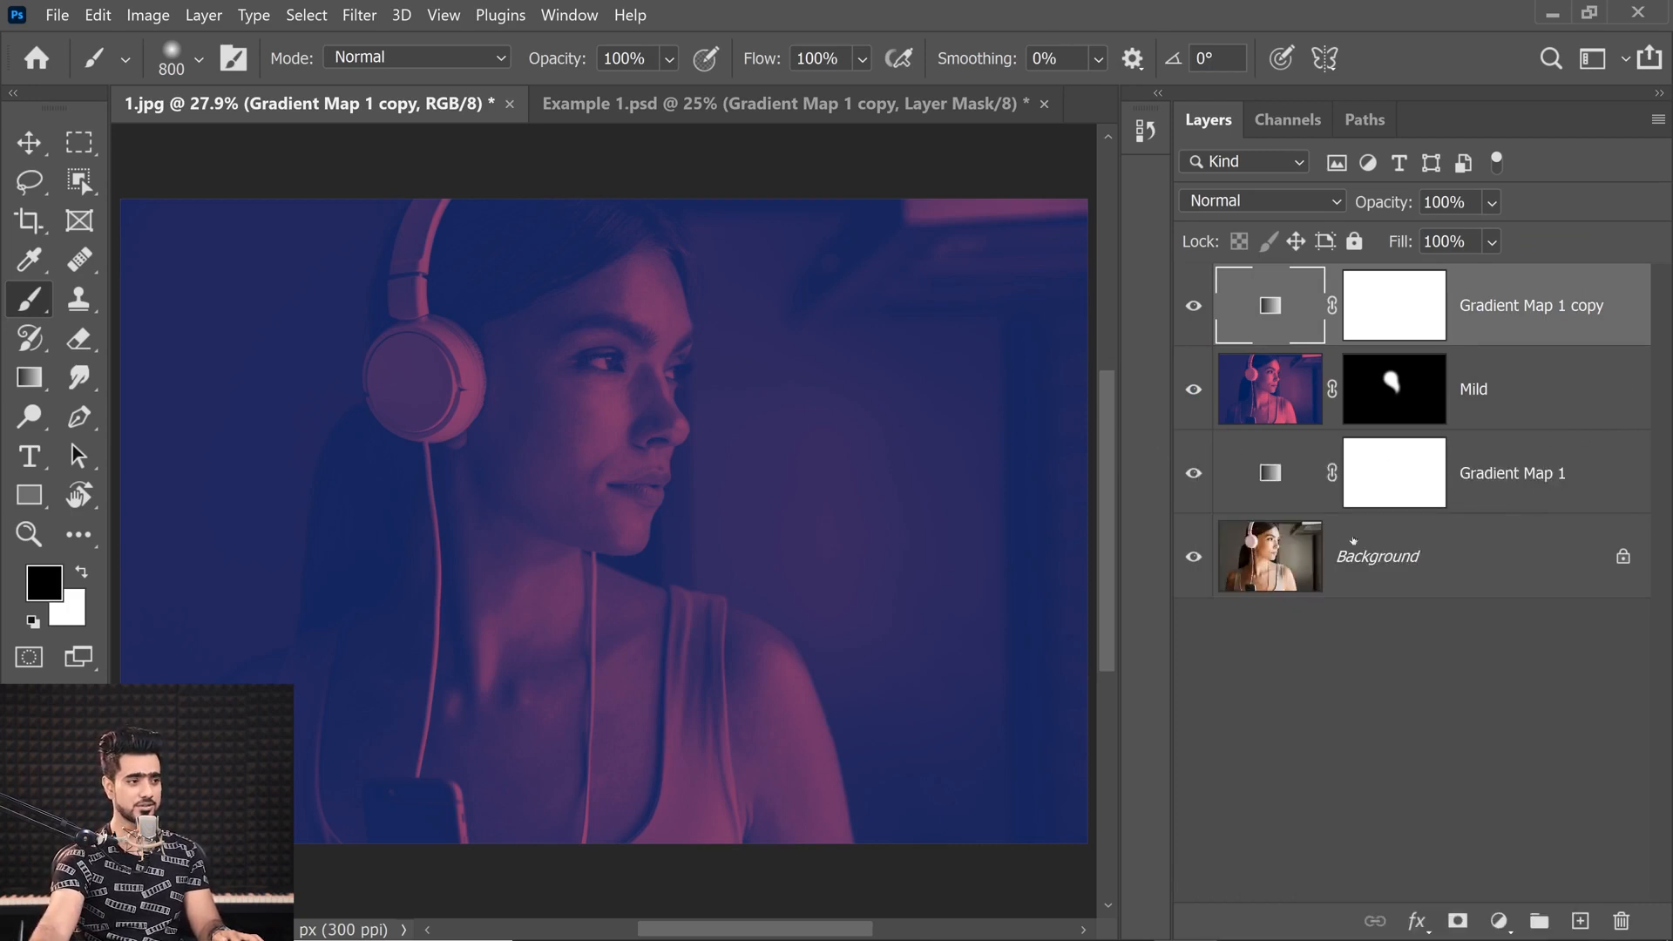
Hide all layers above the Background and select the woman on the Background layer with Select Subject
left_click(1385, 562)
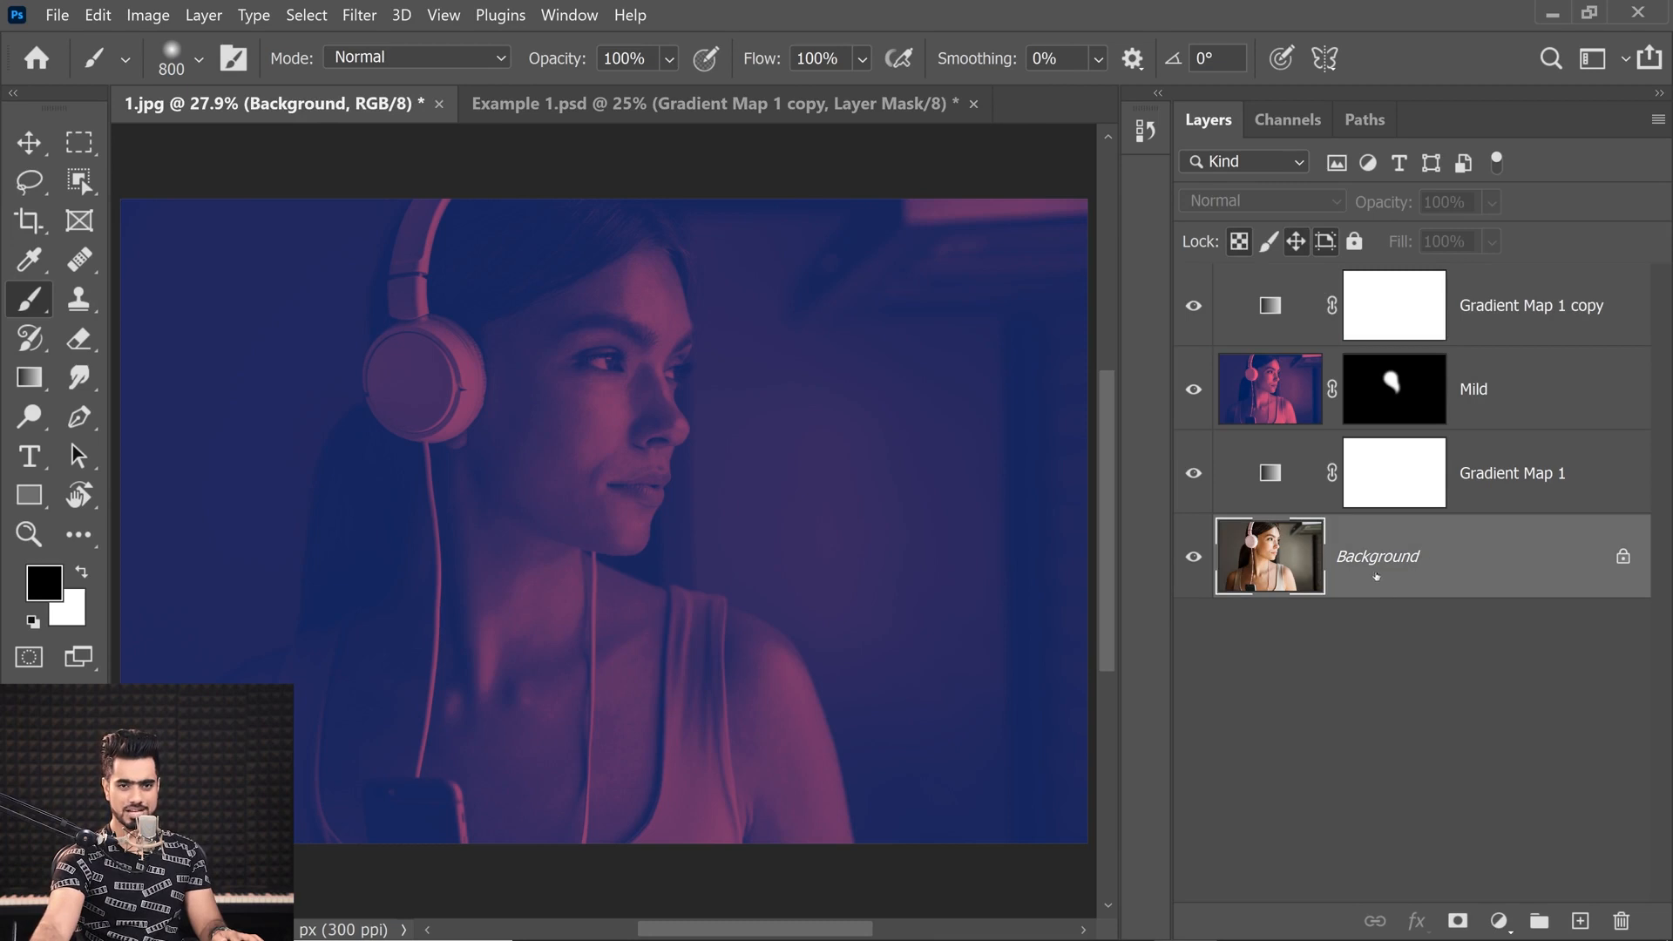
left_click_drag(1195, 324, 1194, 523)
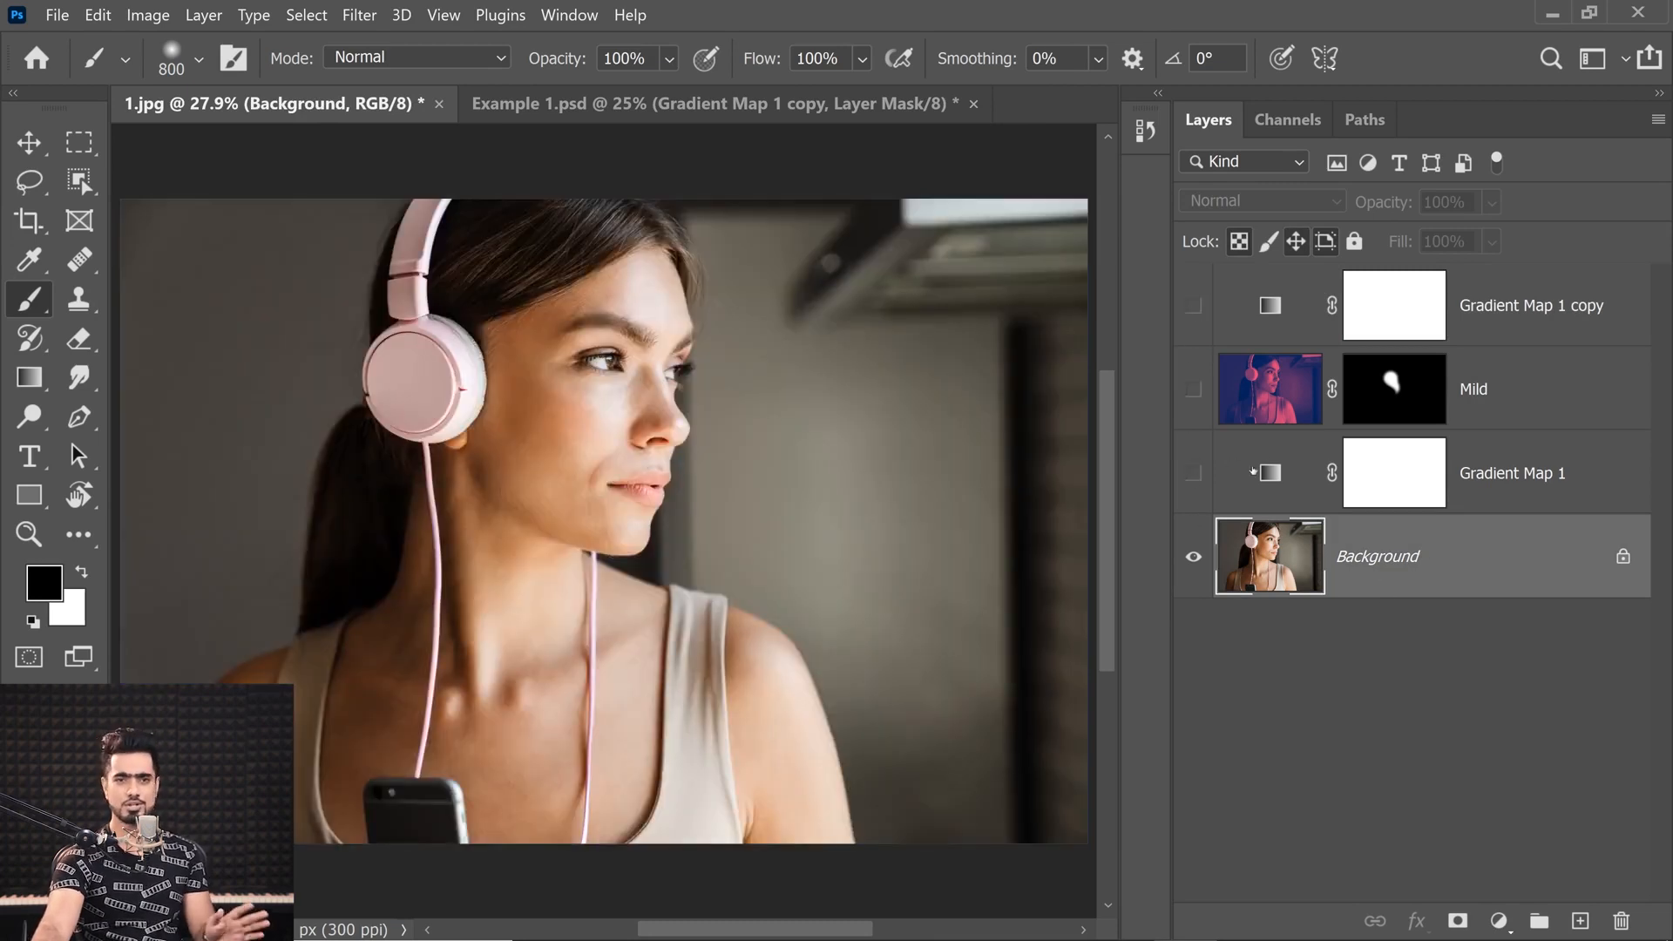
left_click(79, 181)
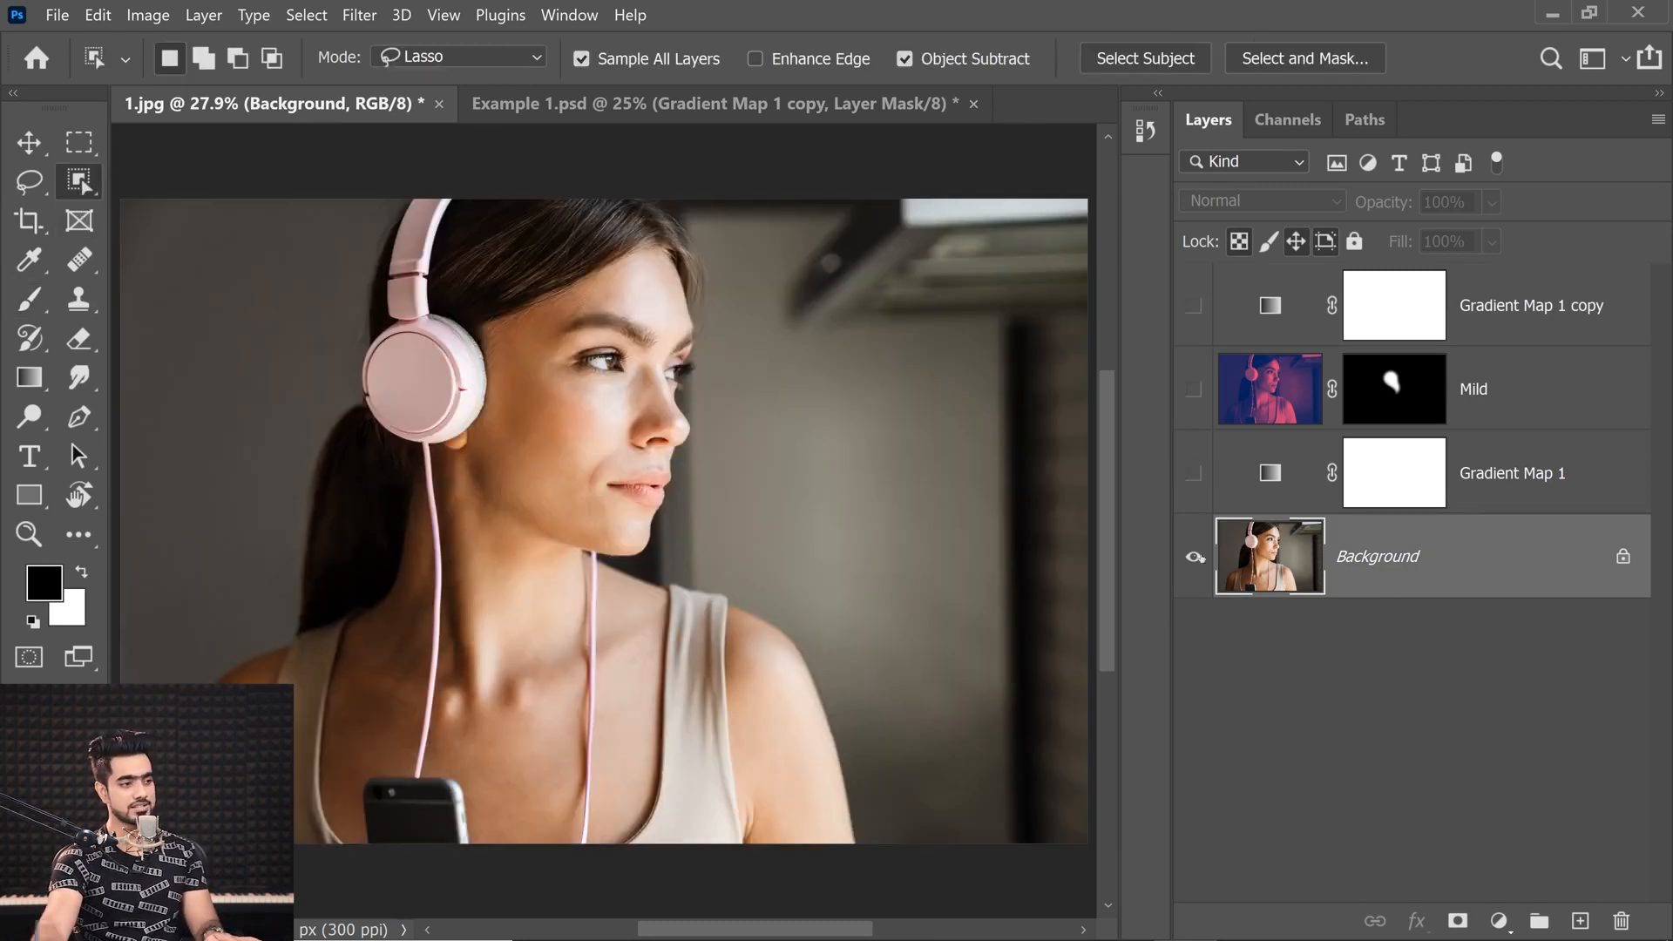
right_click(85, 190)
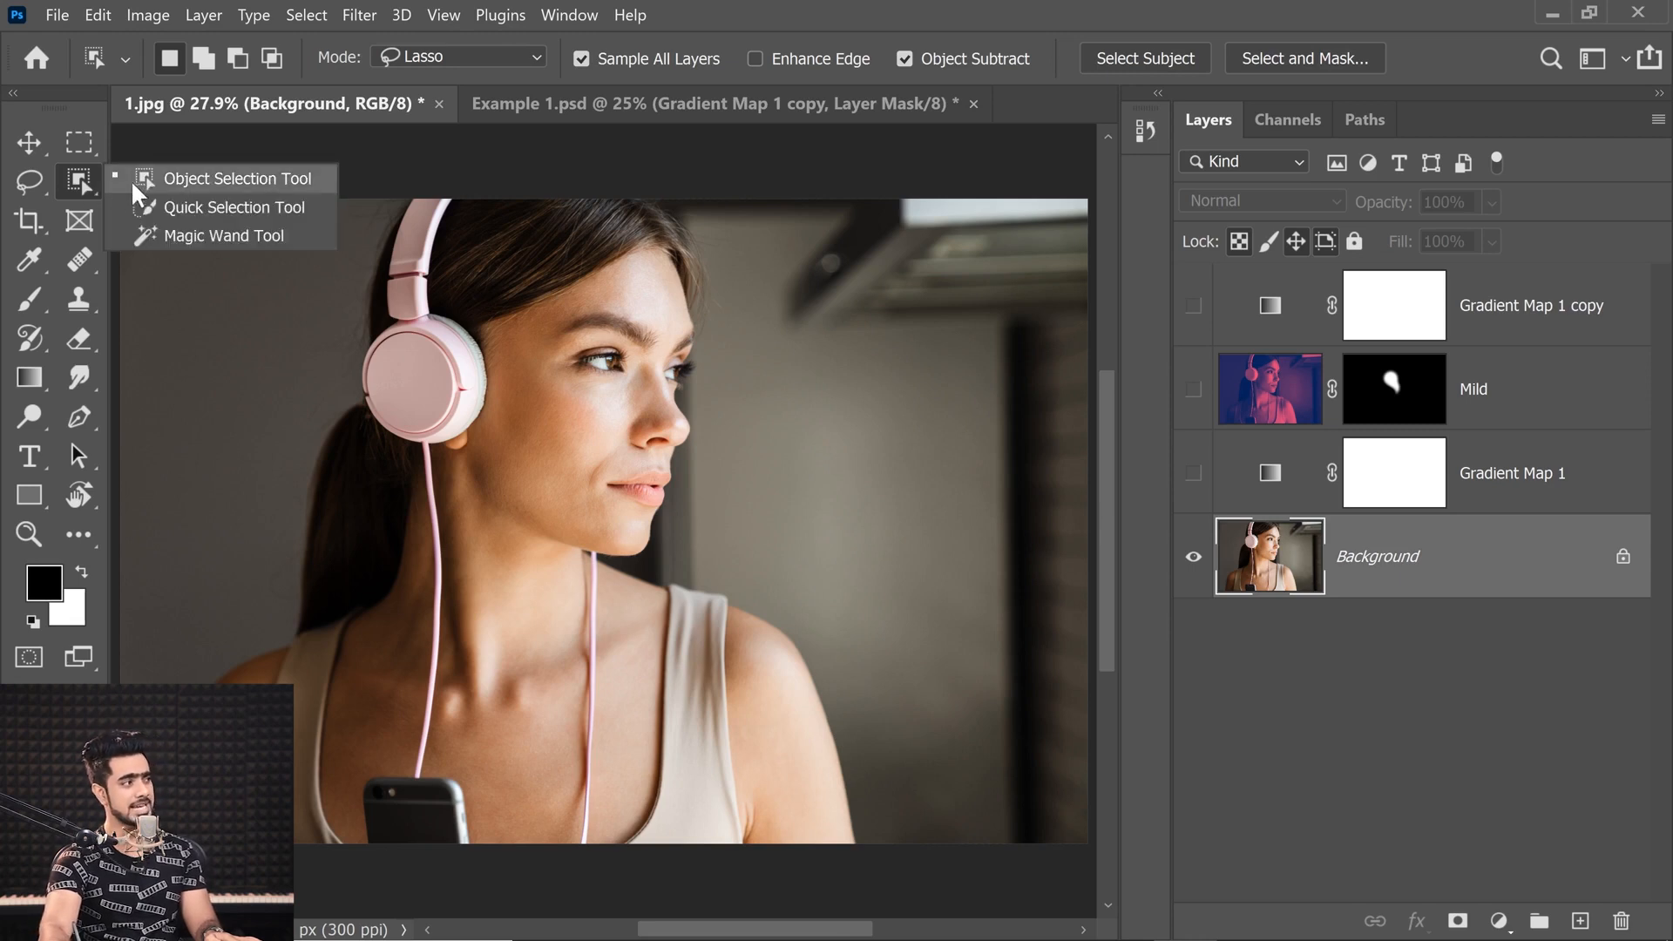
left_click(211, 209)
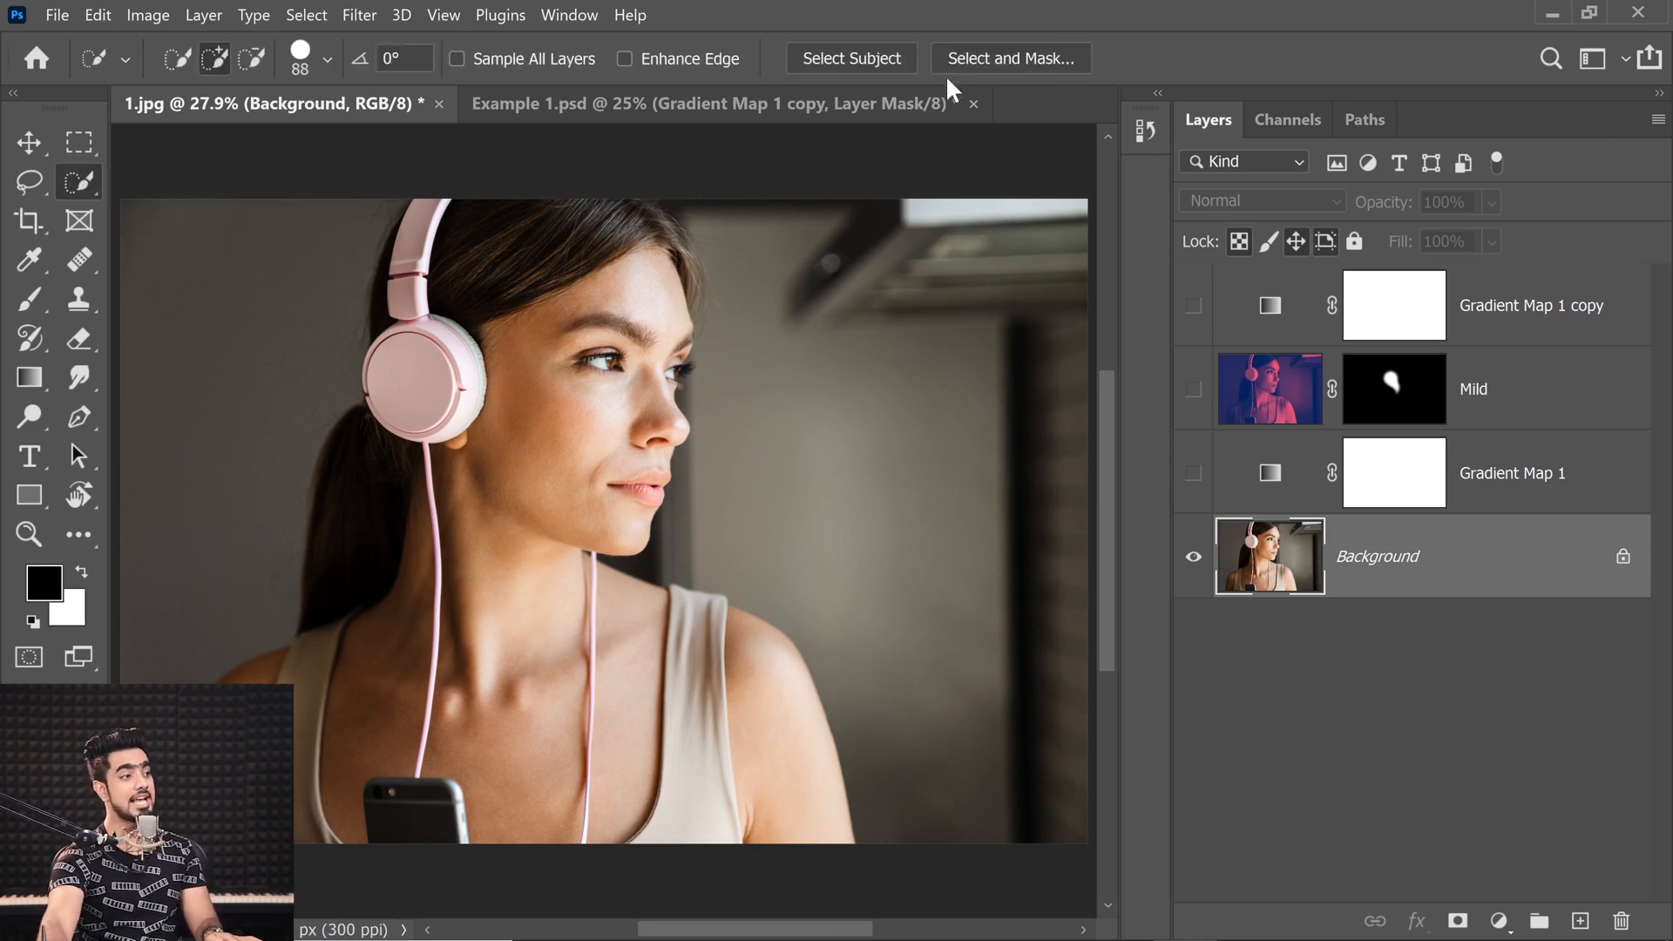
left_click(868, 57)
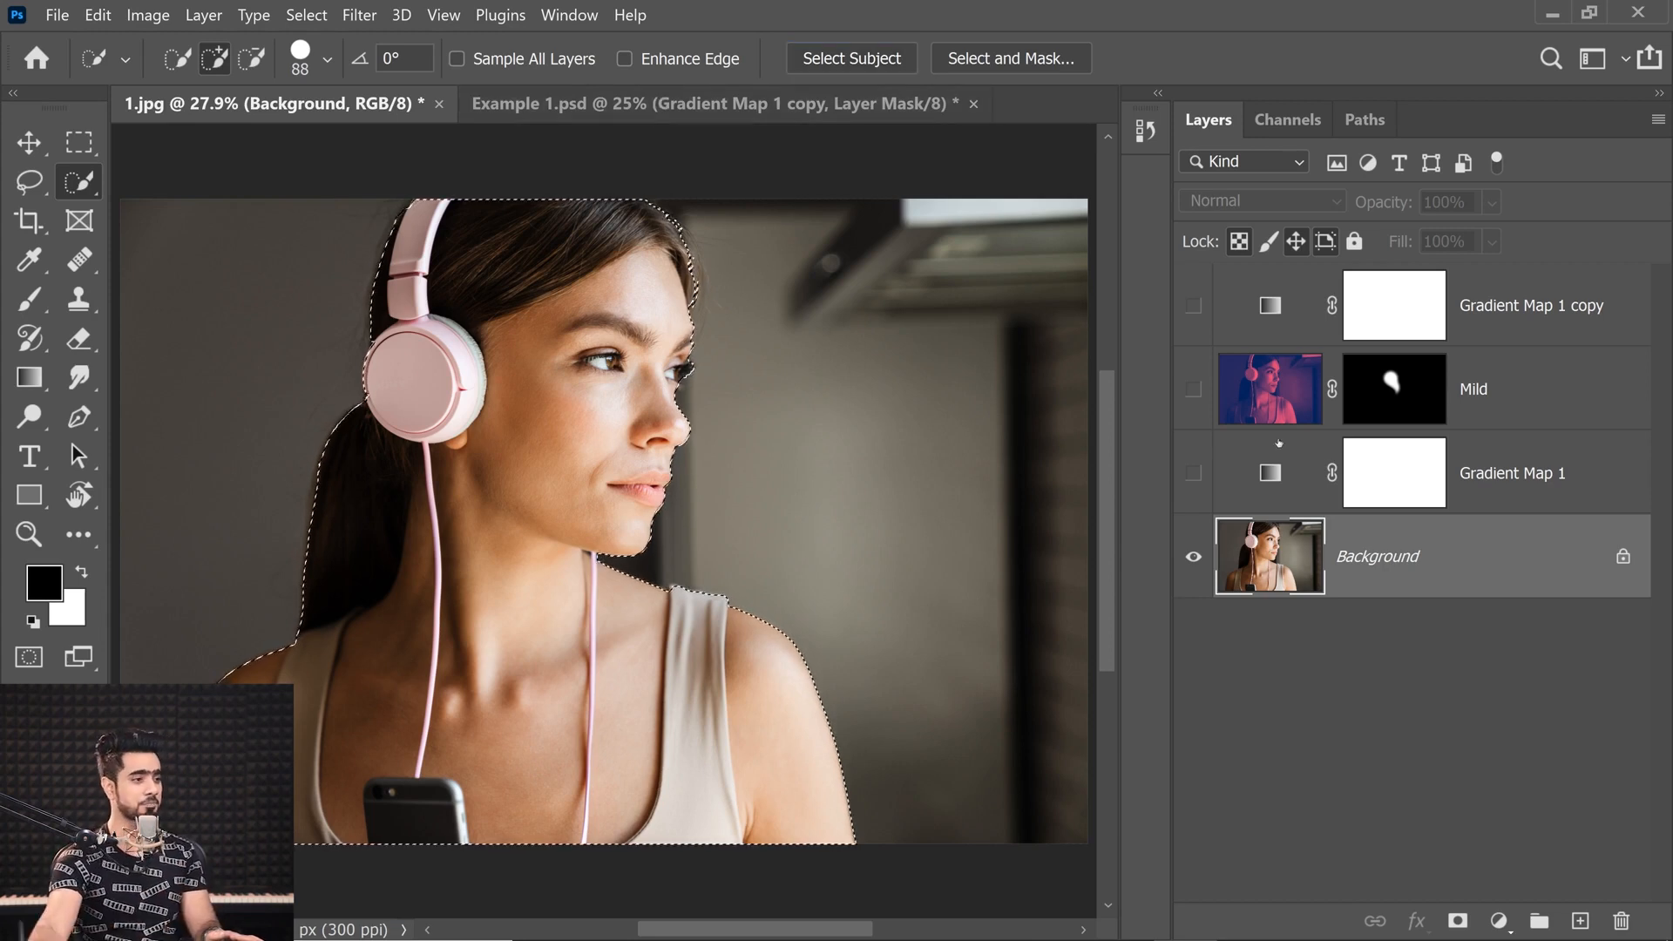
Show Mild and both gradient map layers again, and target the mask of Gradient Map 1 copy
left_click_drag(1190, 401, 1192, 472)
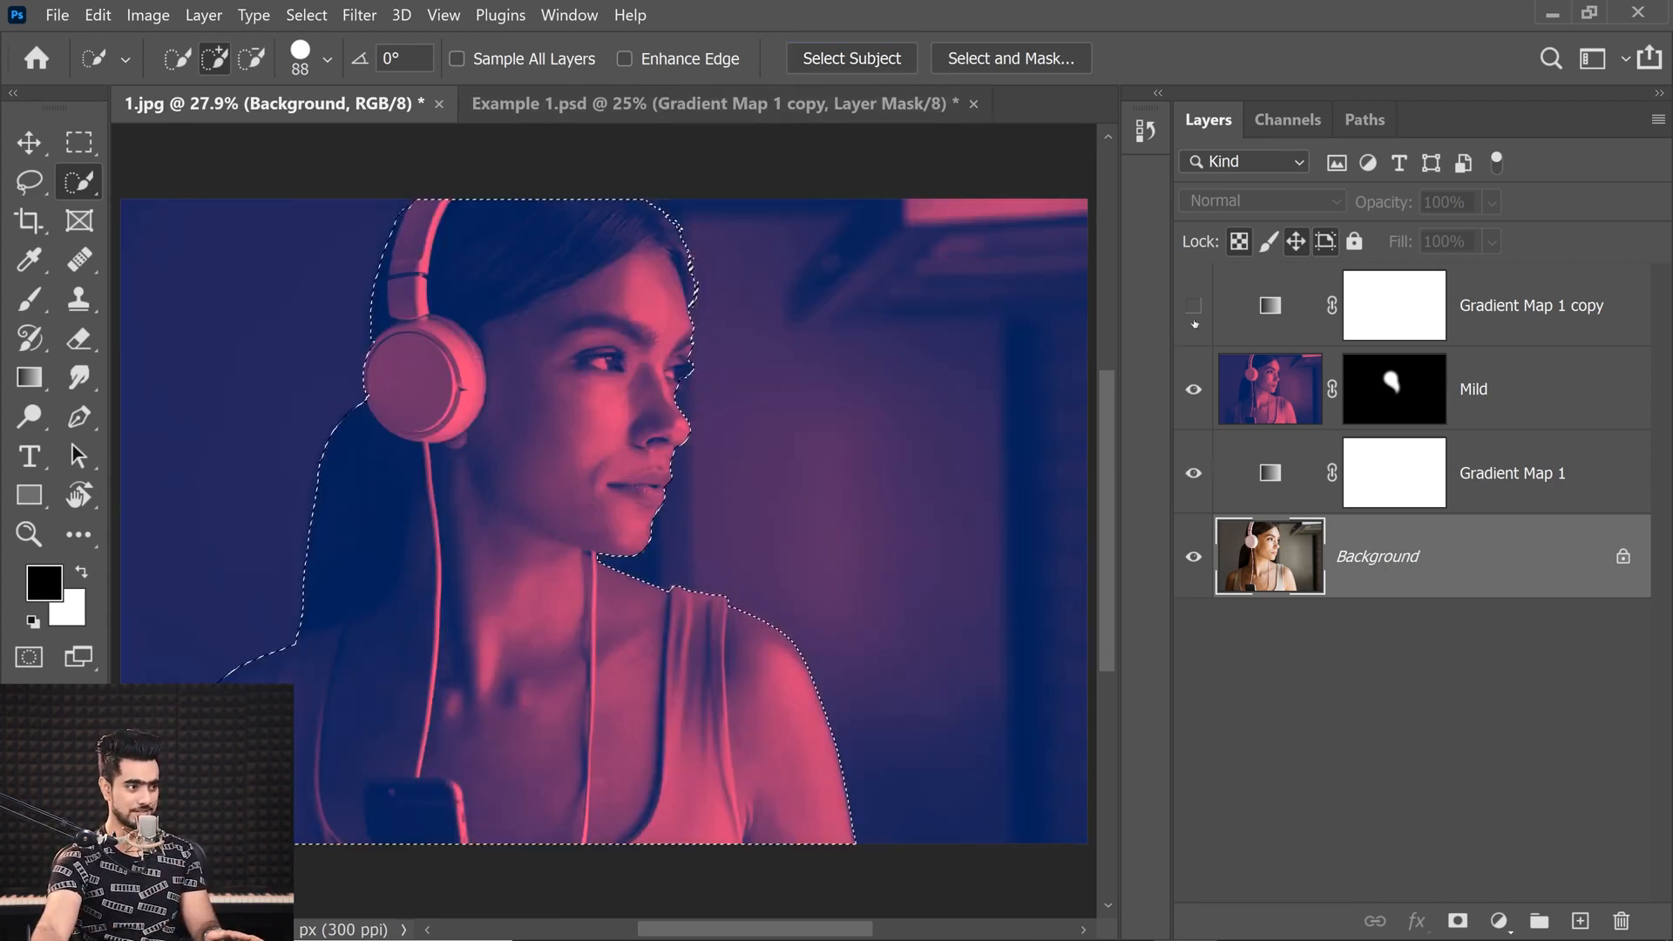
left_click(1194, 310)
left_click(1386, 293)
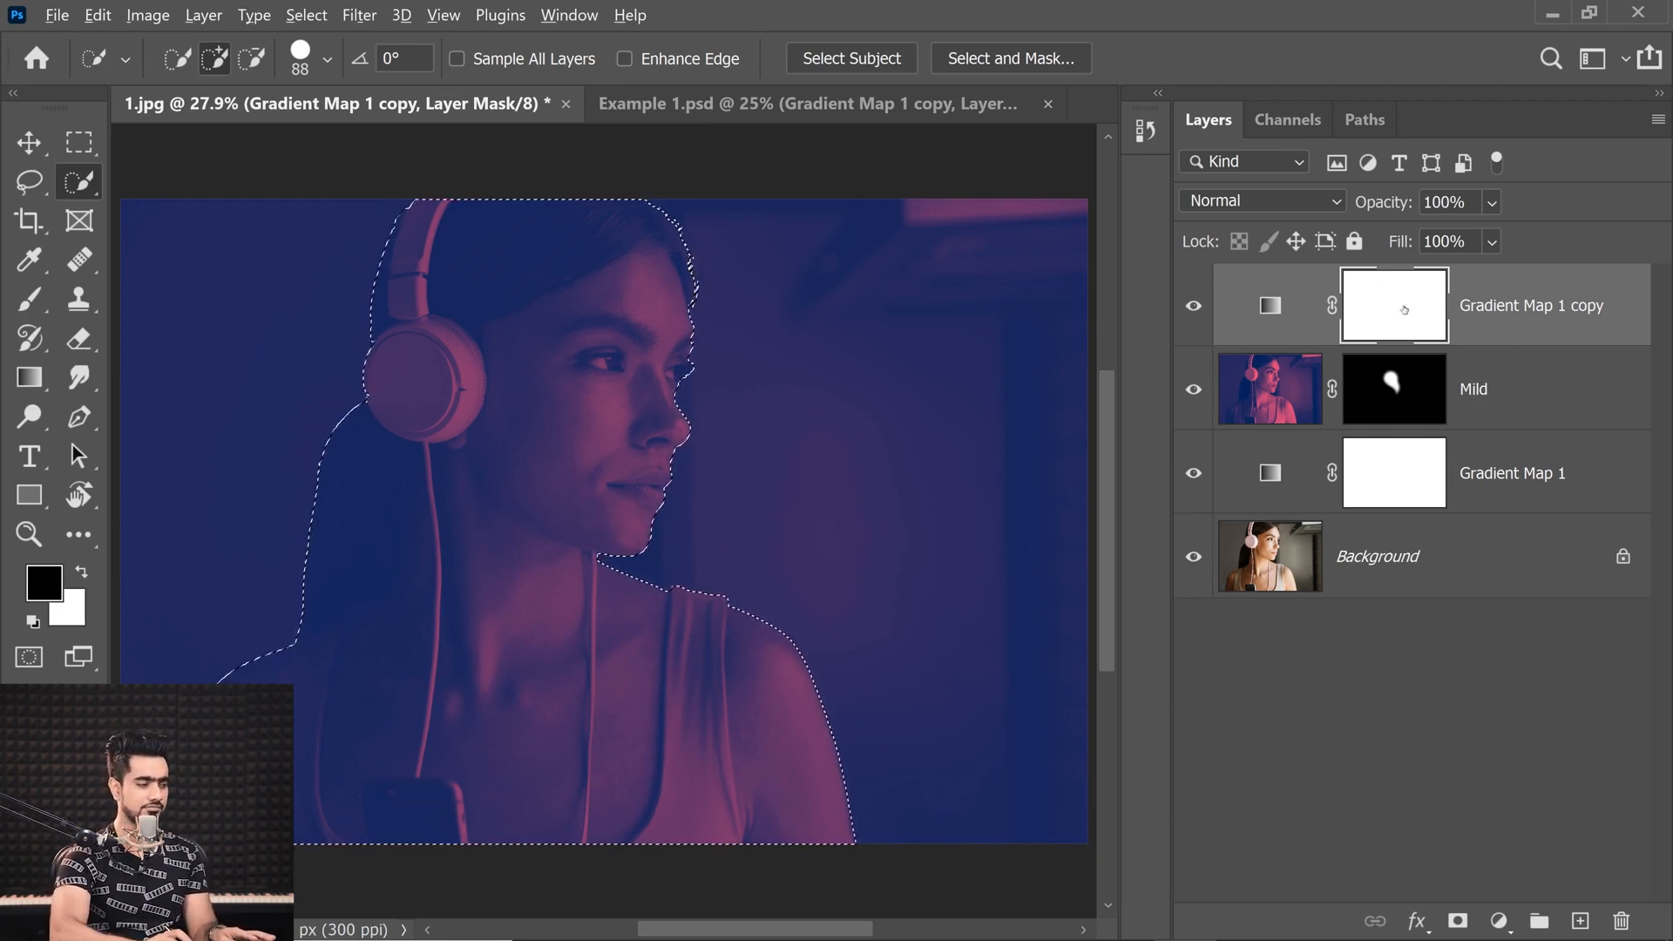
Try filling the selected woman with black on the mask of Gradient Map 1 copy
key("alt+BackSpace")
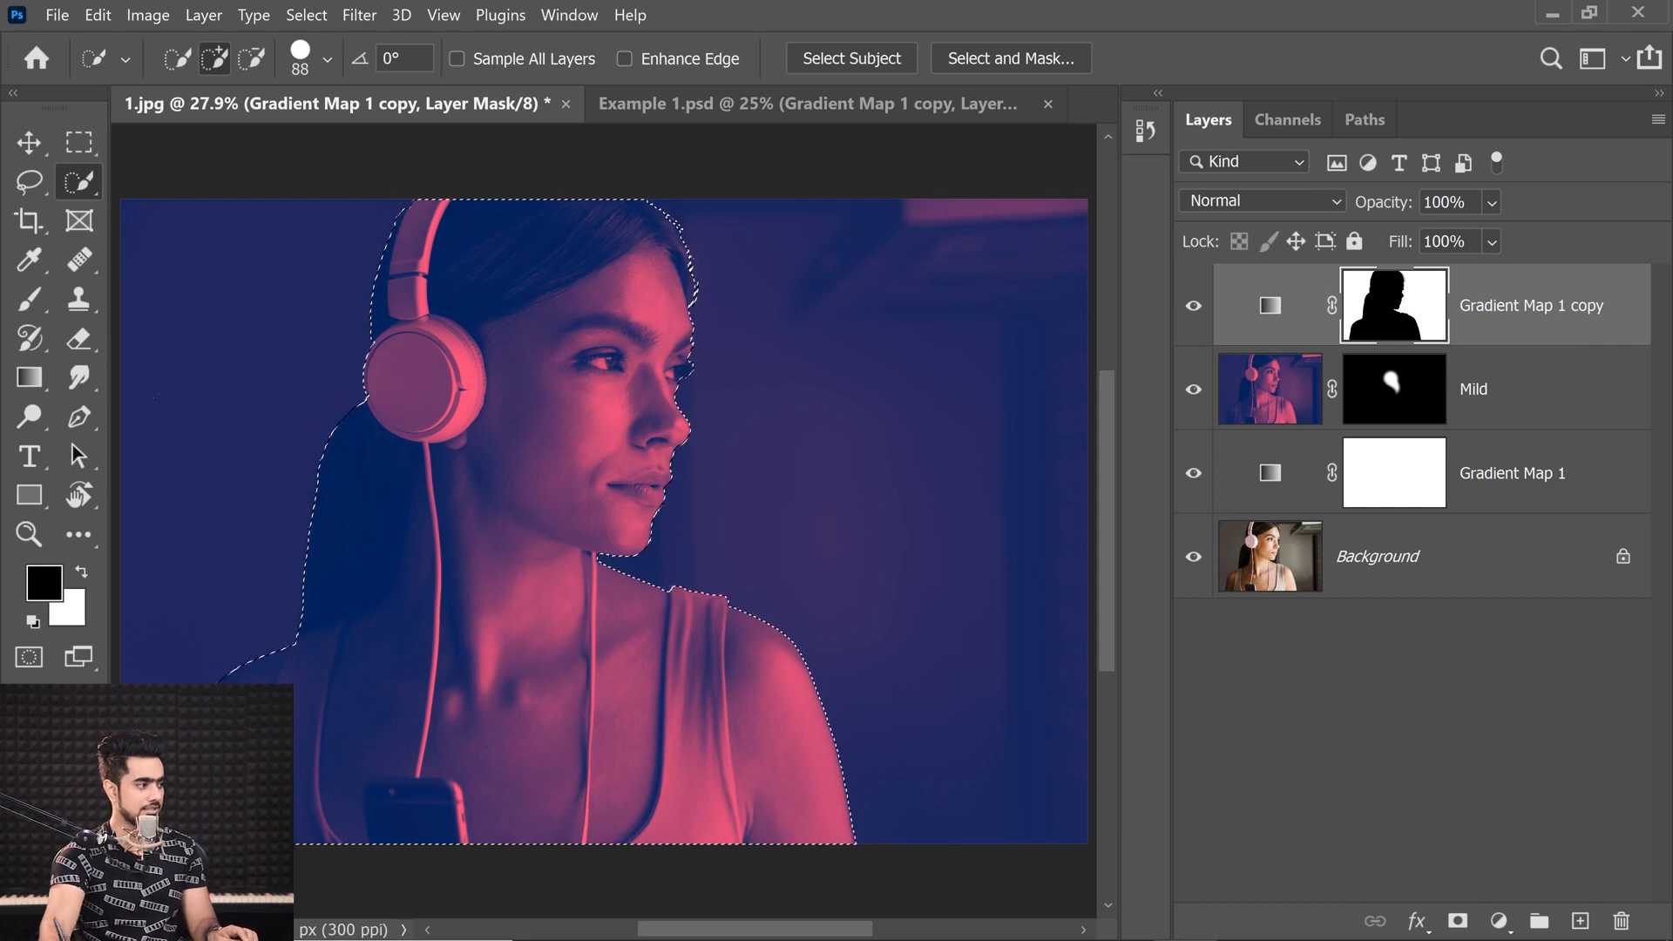
key("ctrl+z")
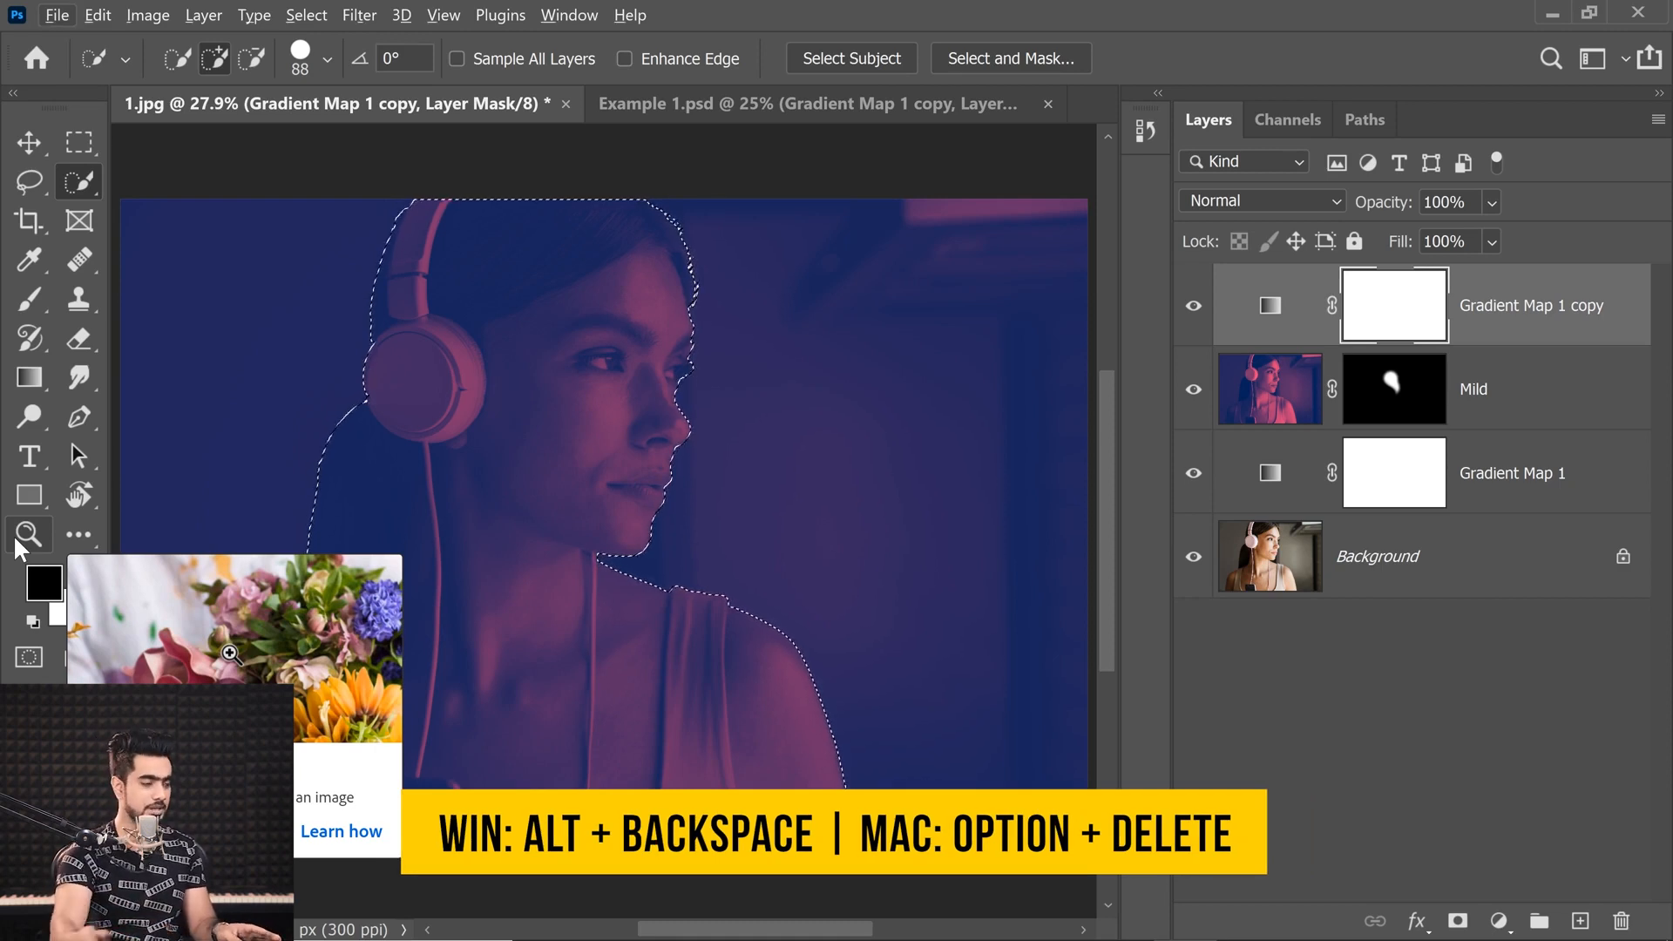
key("alt+BackSpace")
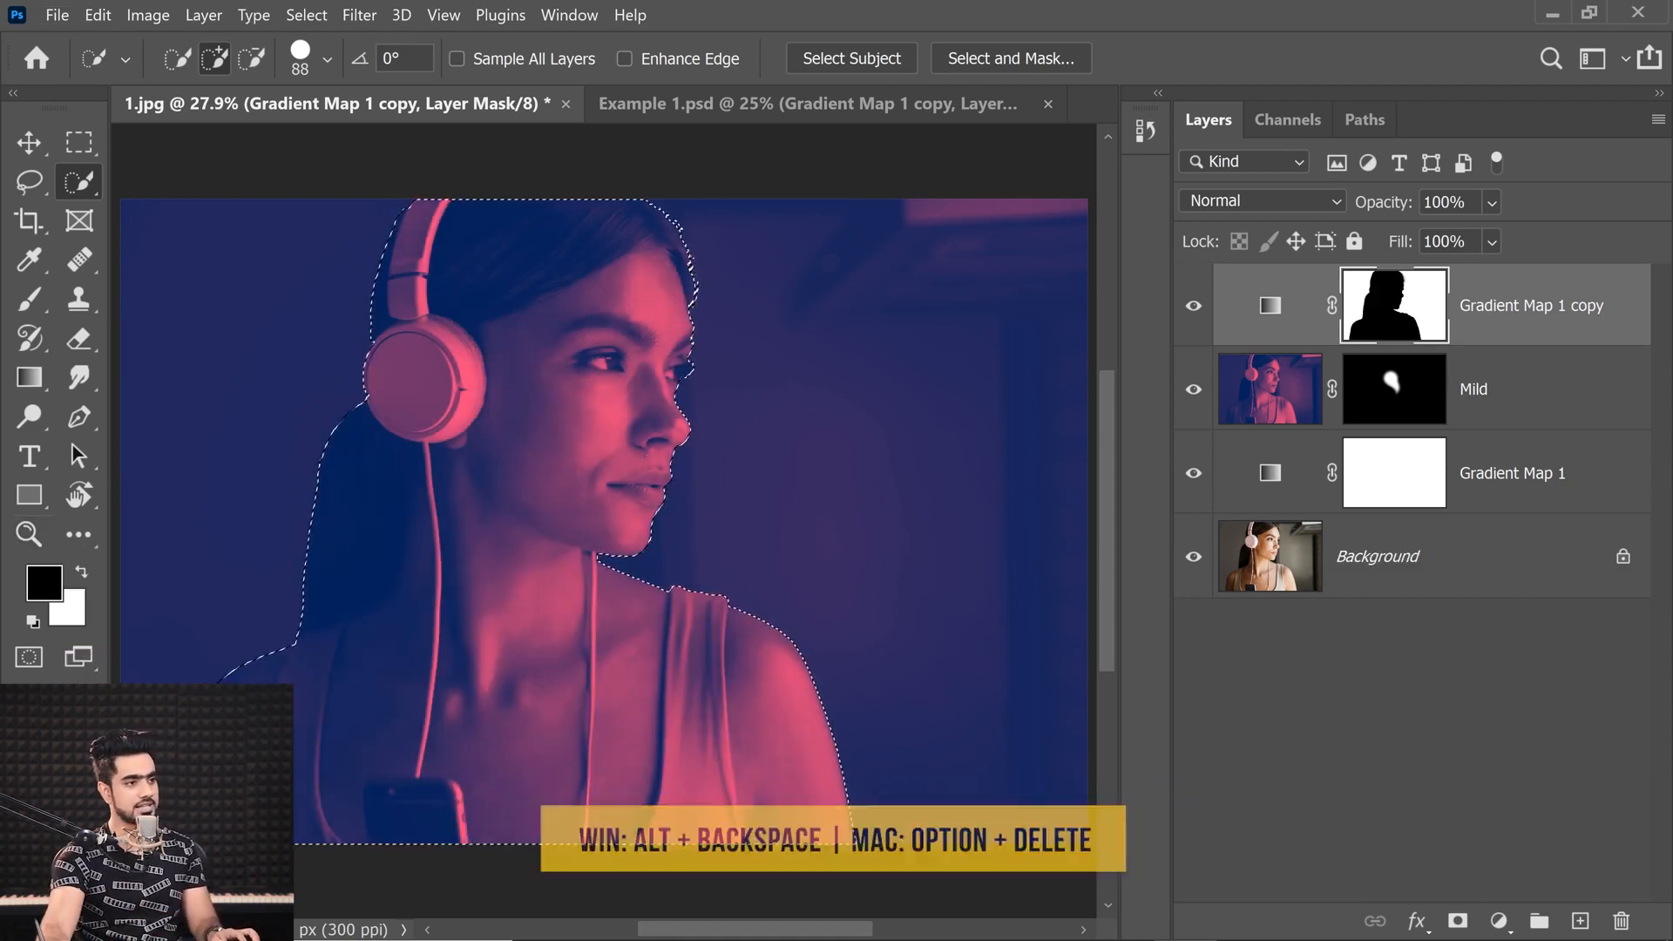
key("ctrl+z")
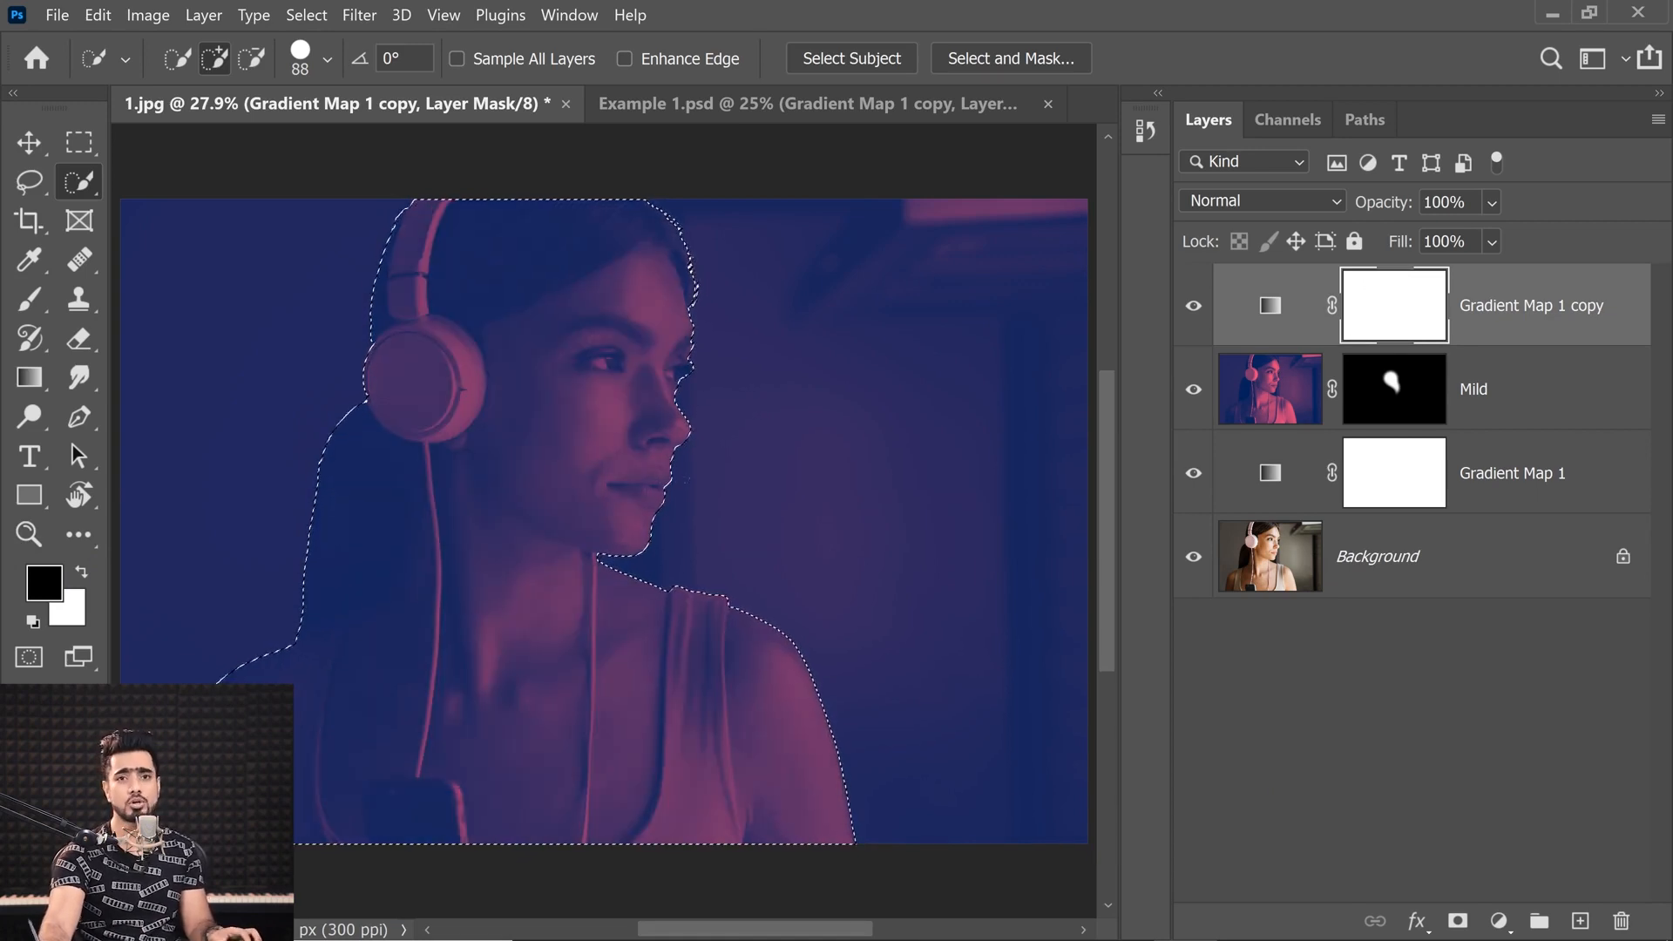
Set up a soft brush of 3123 px with 0% hardness for painting on the mask of Gradient Map 1 copy
left_click(30, 299)
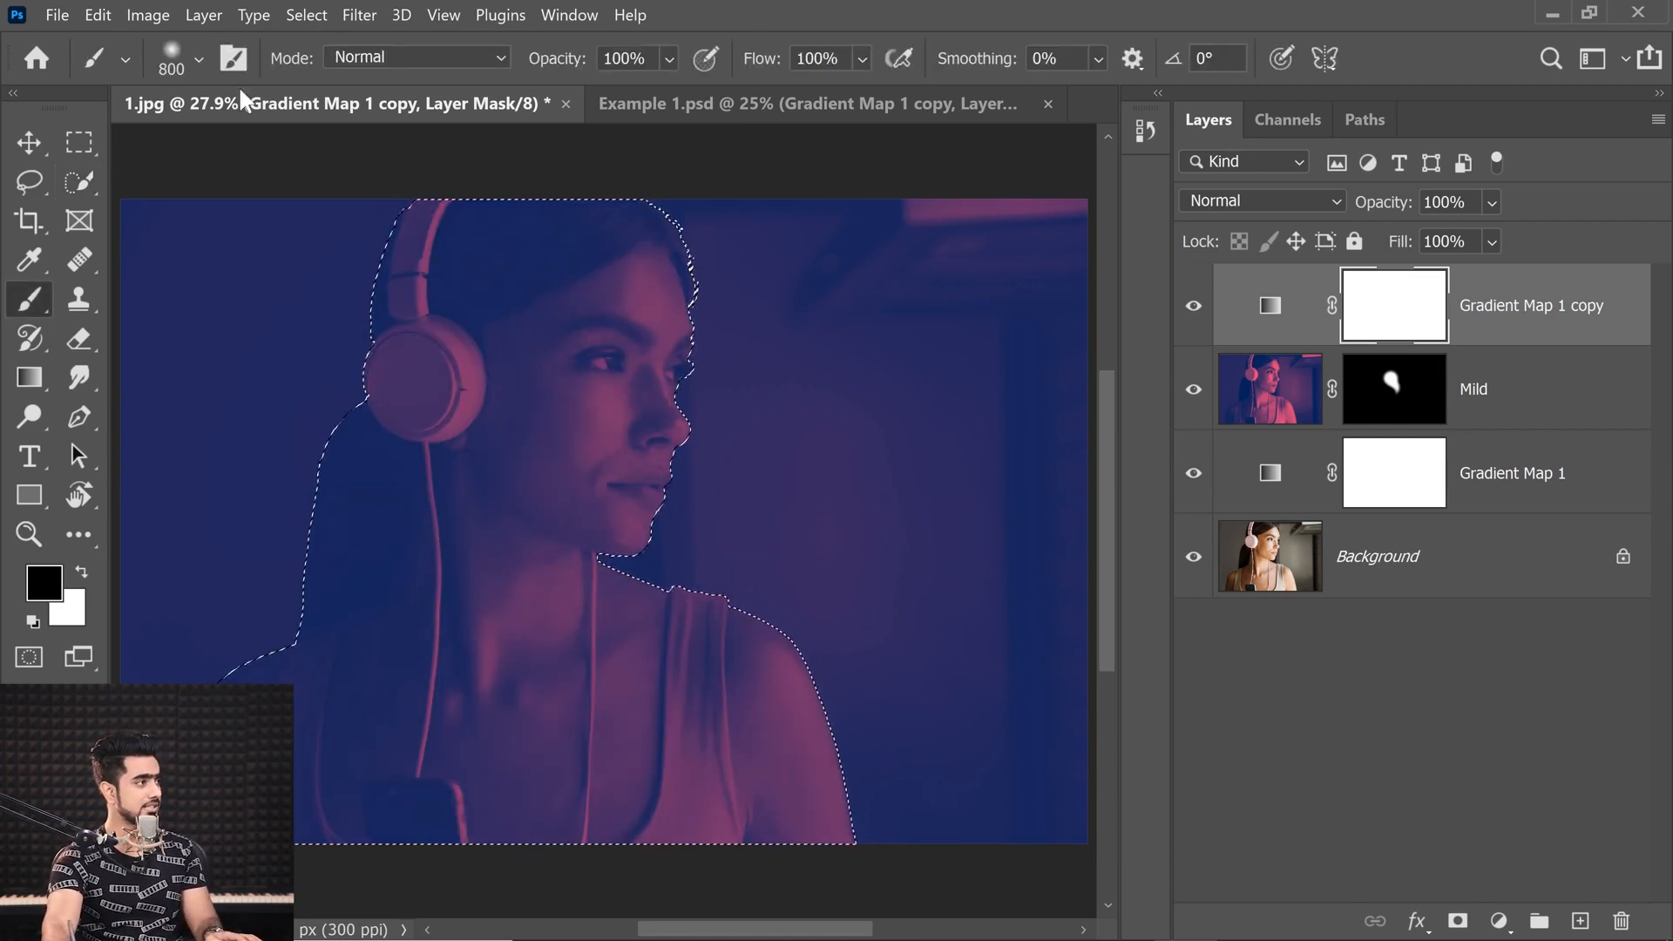
left_click(188, 68)
left_click(184, 65)
left_click(1282, 714)
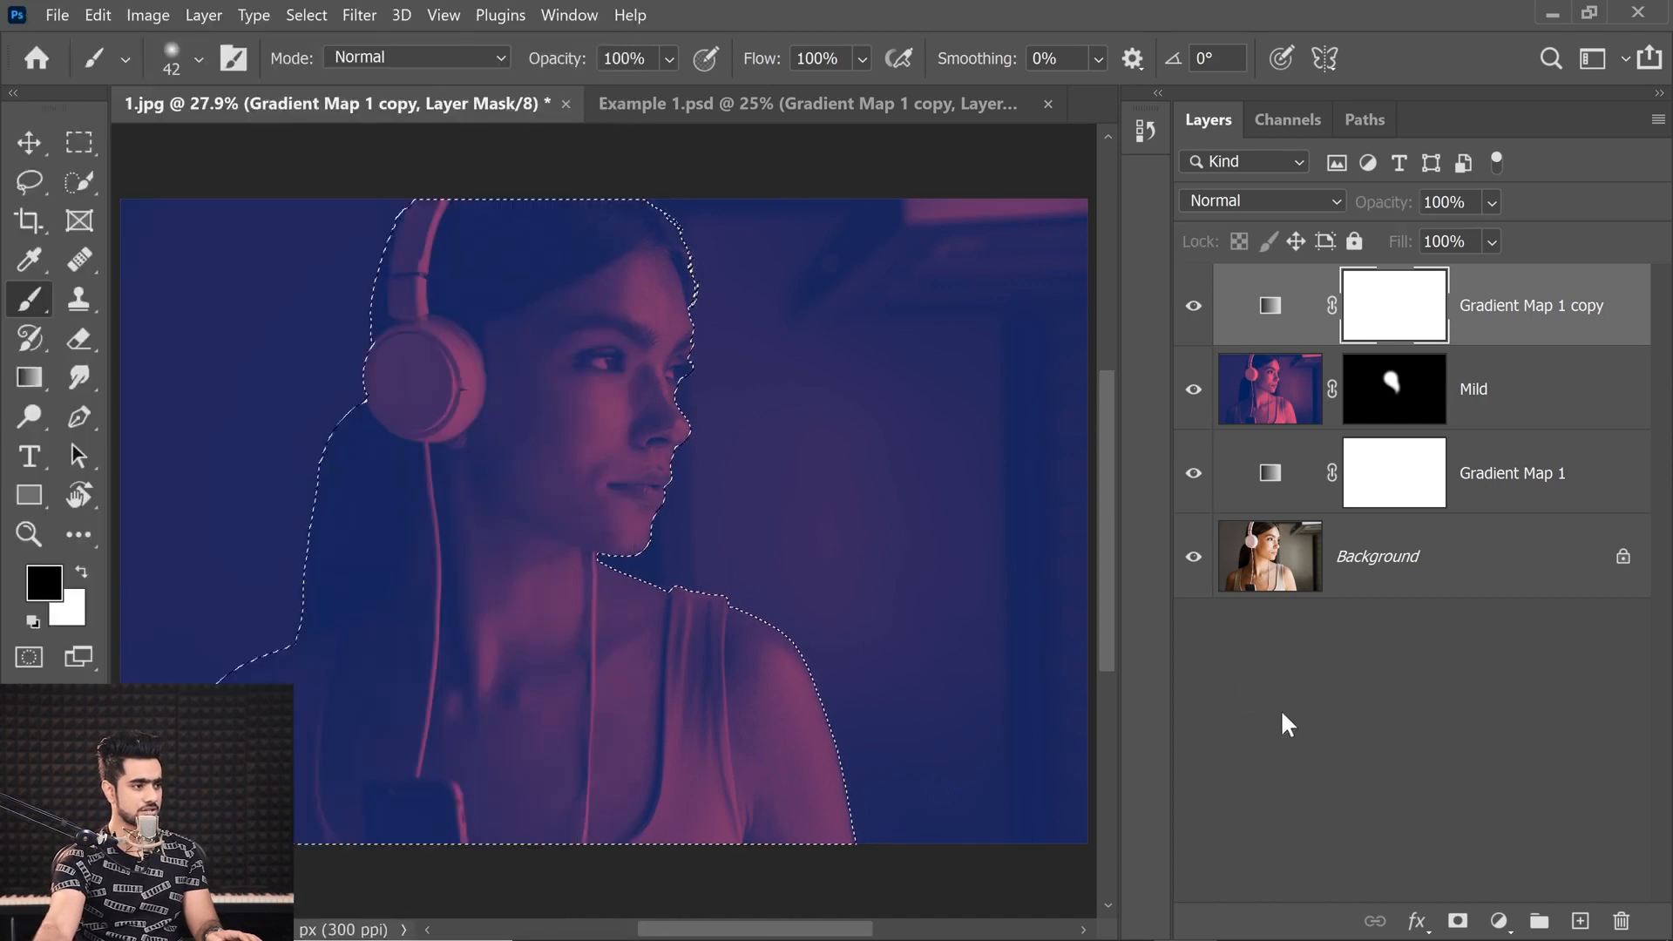
right_click(956, 497)
left_click_drag(567, 403, 837, 420)
key("x")
key("x")
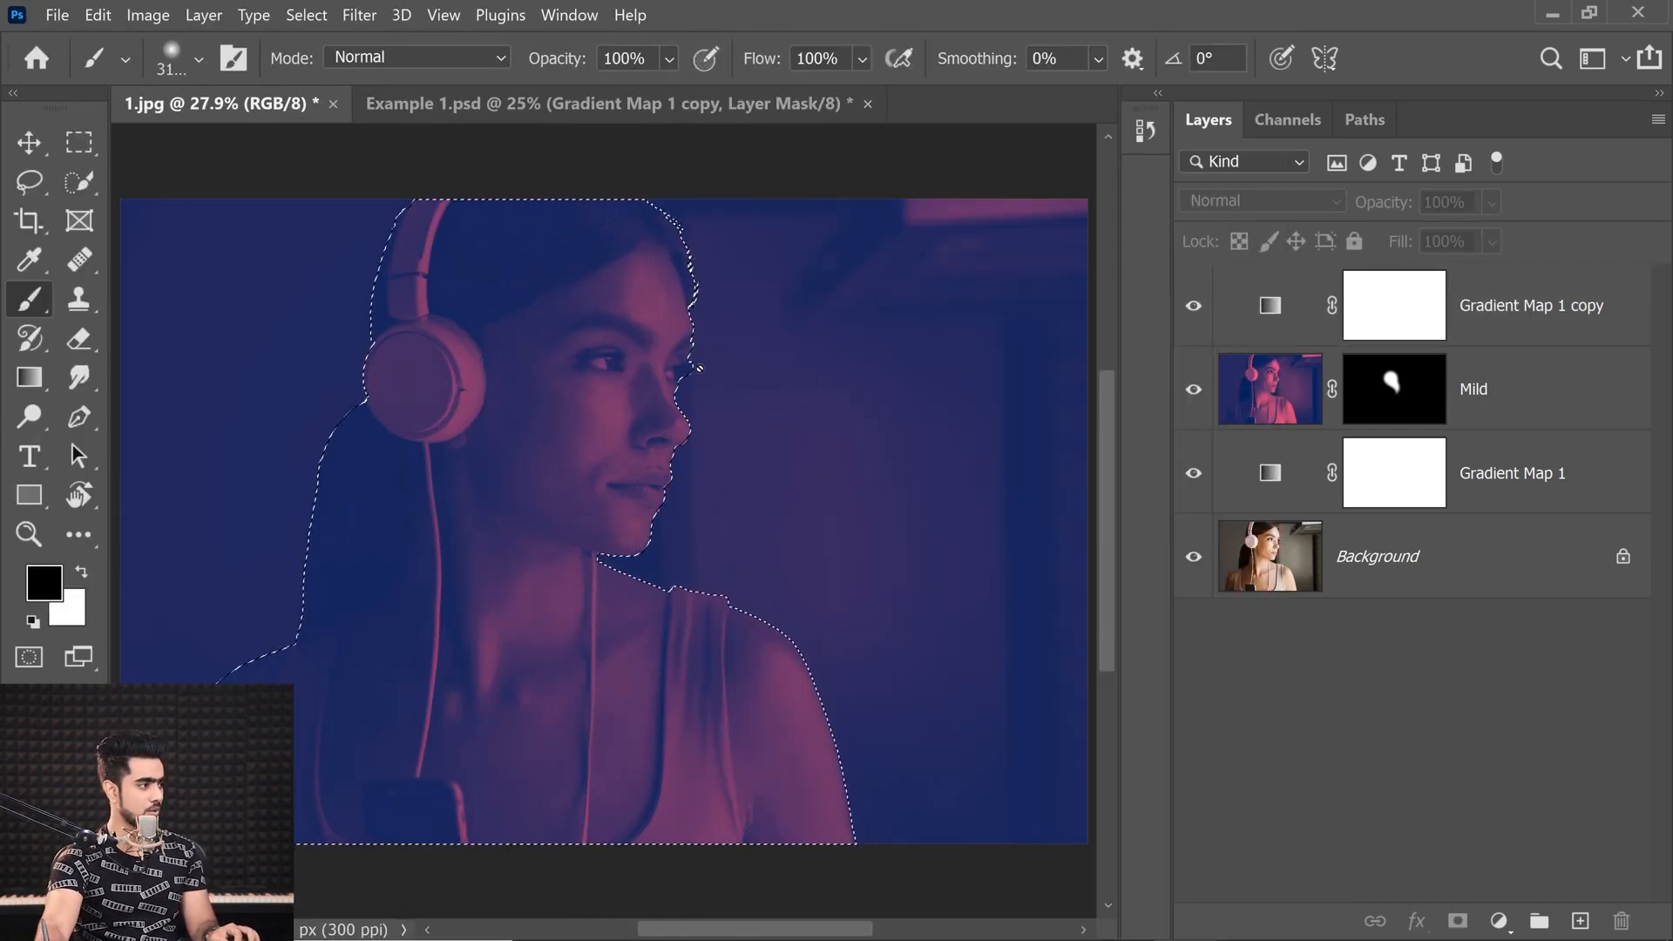
left_click(1398, 296)
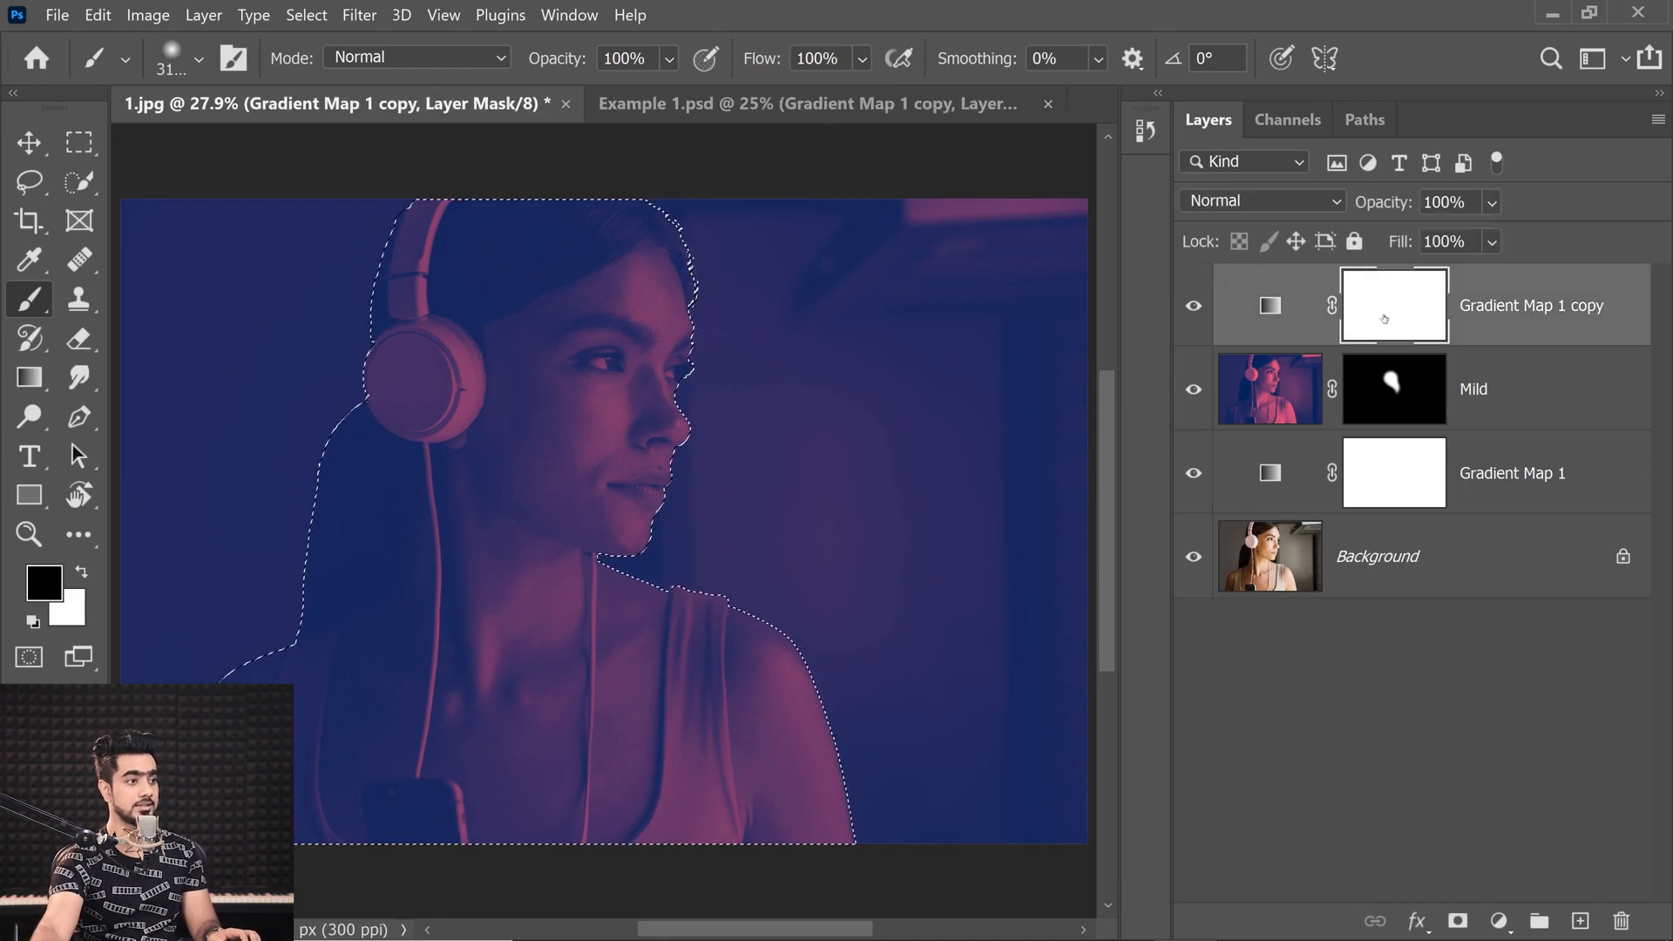
right_click(655, 427)
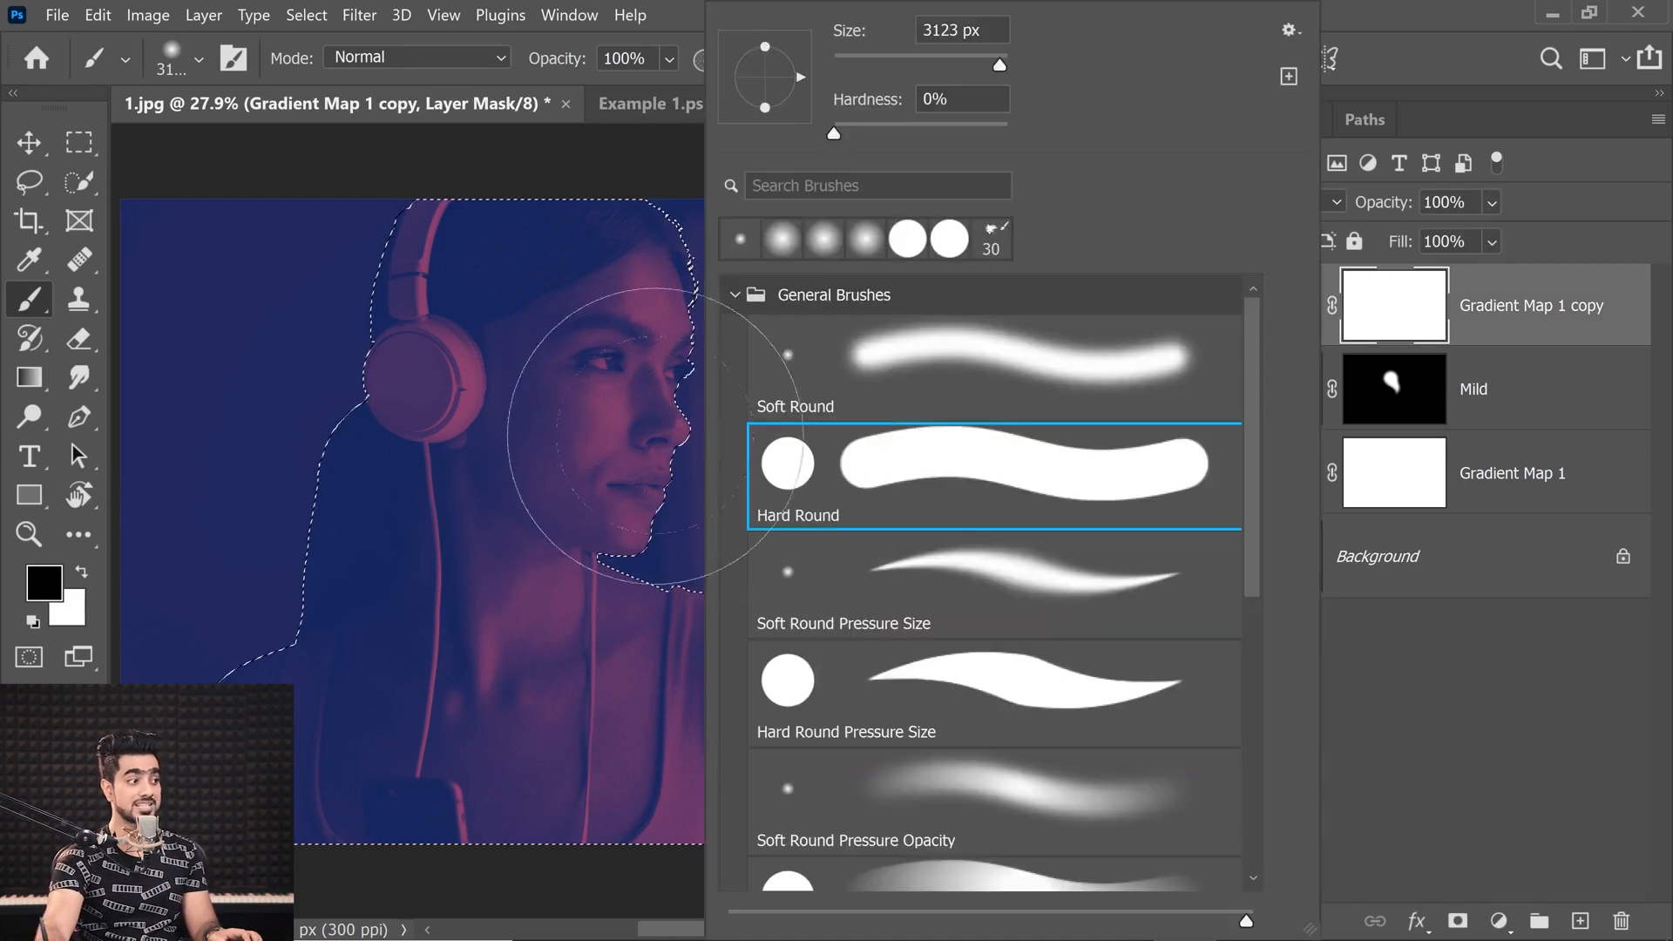
Paint black on the copy's mask inside the selection over the face, shoulder and headphones, and make white the foreground color
left_click_drag(657, 434, 662, 440)
mouse_move(705, 304)
left_mouse_down()
mouse_move(687, 295)
mouse_move(672, 317)
mouse_move(664, 403)
mouse_move(711, 473)
mouse_move(802, 523)
mouse_move(829, 717)
mouse_move(870, 729)
mouse_move(894, 693)
left_mouse_up()
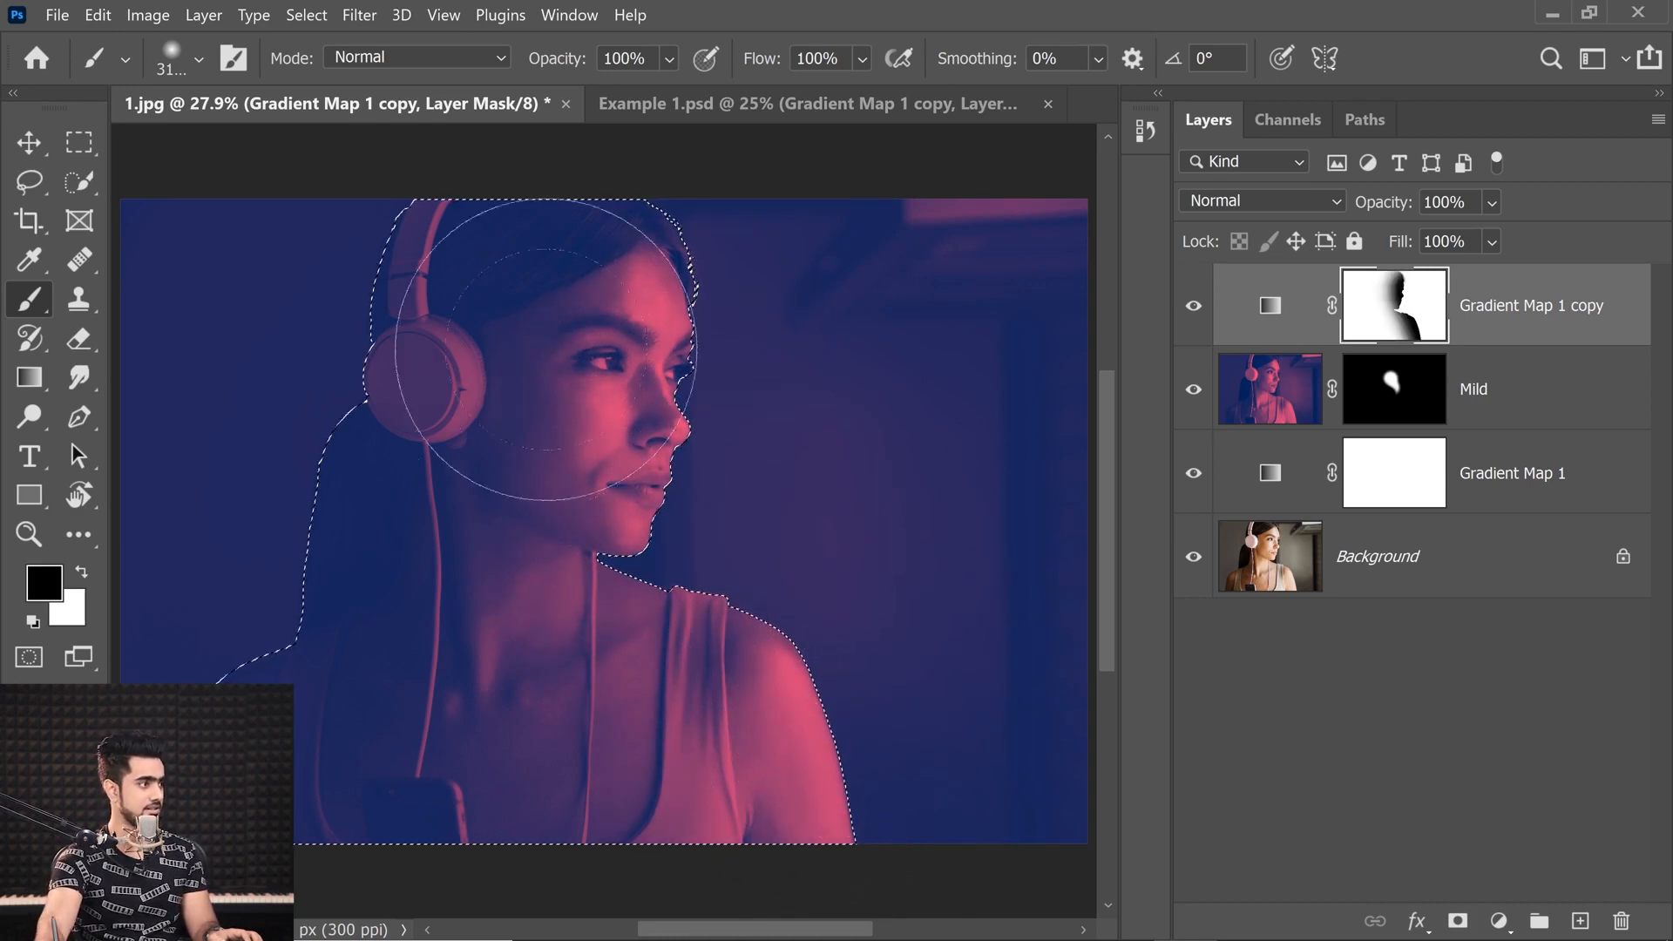
mouse_move(546, 307)
left_mouse_down()
mouse_move(579, 324)
mouse_move(501, 327)
left_mouse_up()
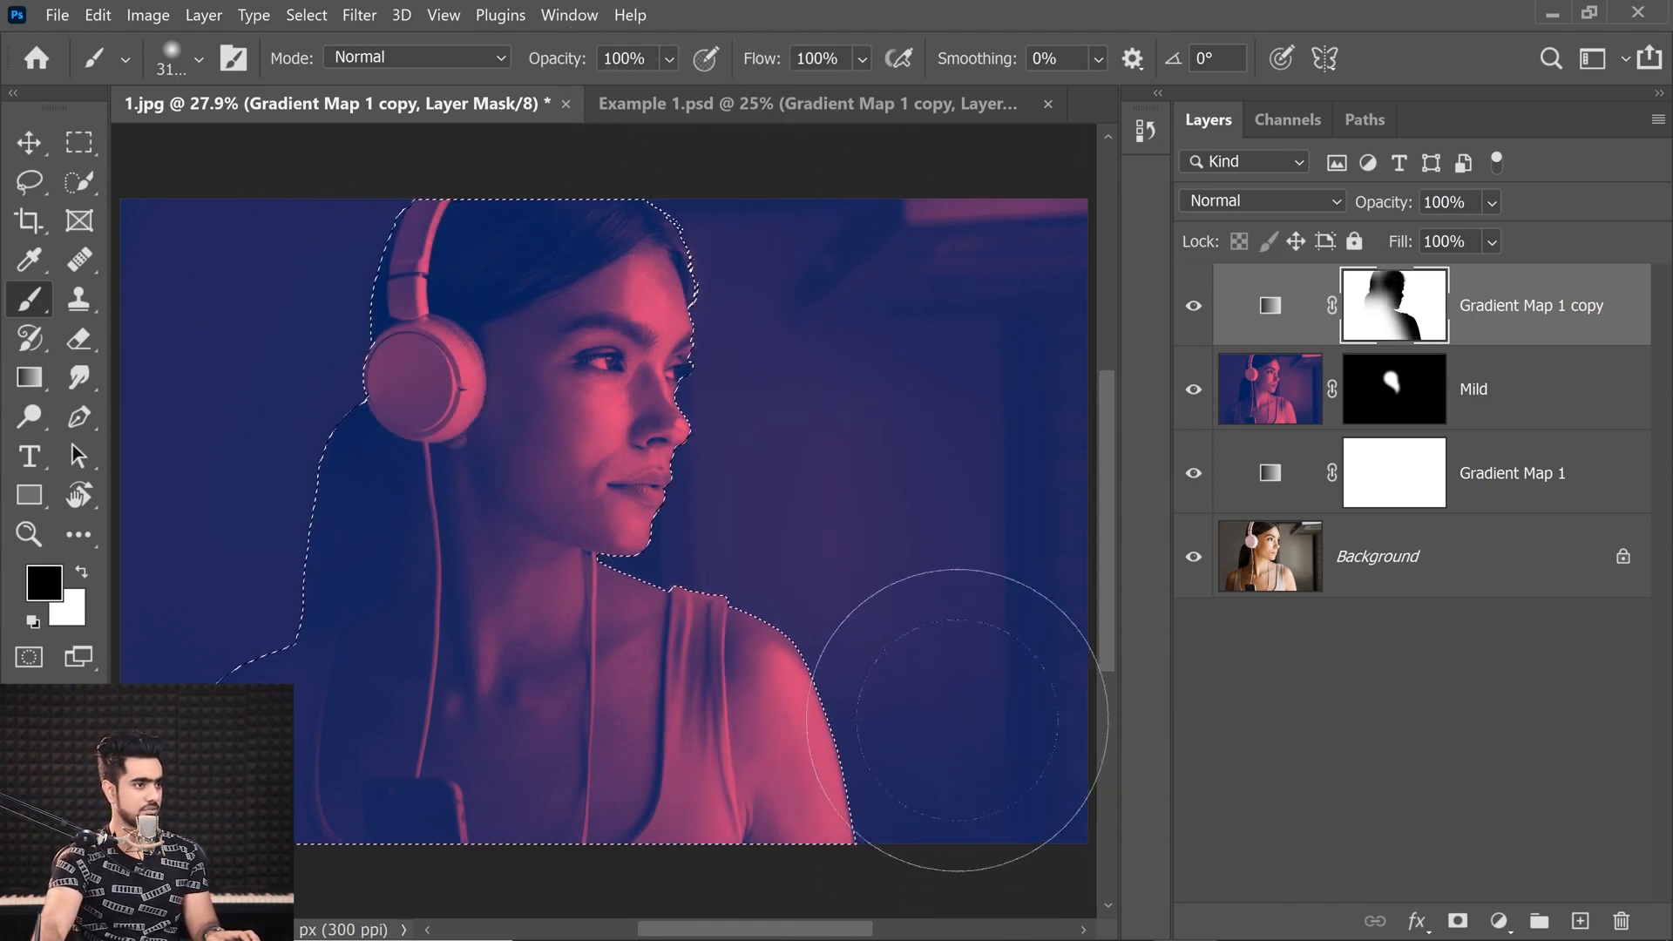
key("x")
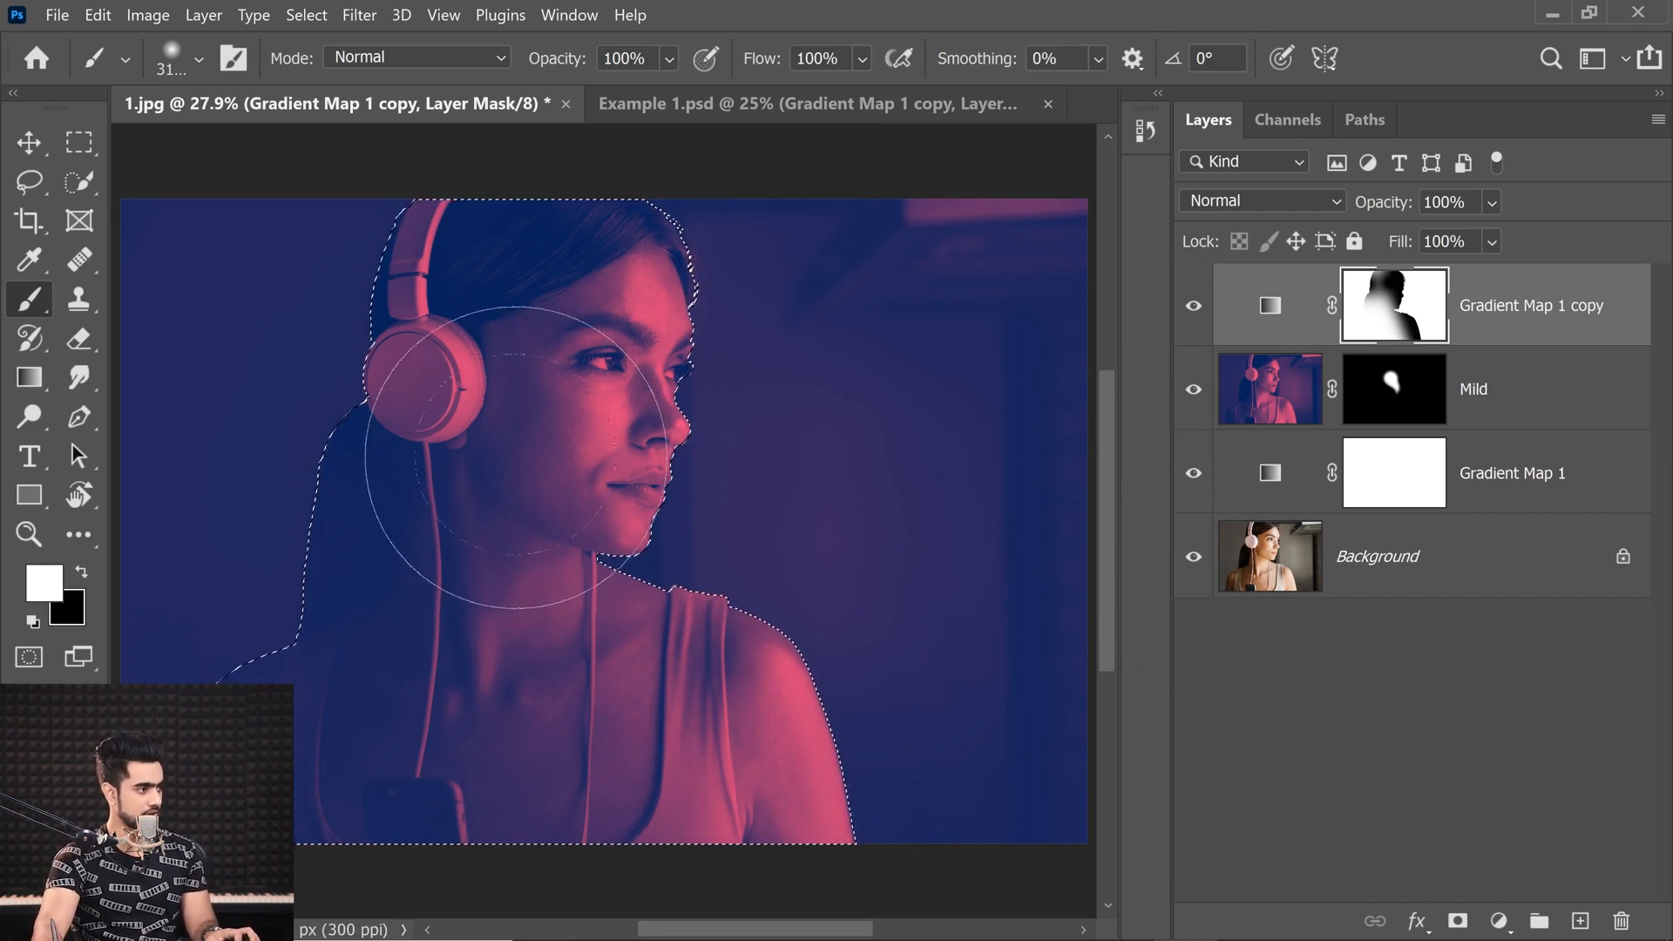
Make black the foreground color and clear the selection around the woman
key("x")
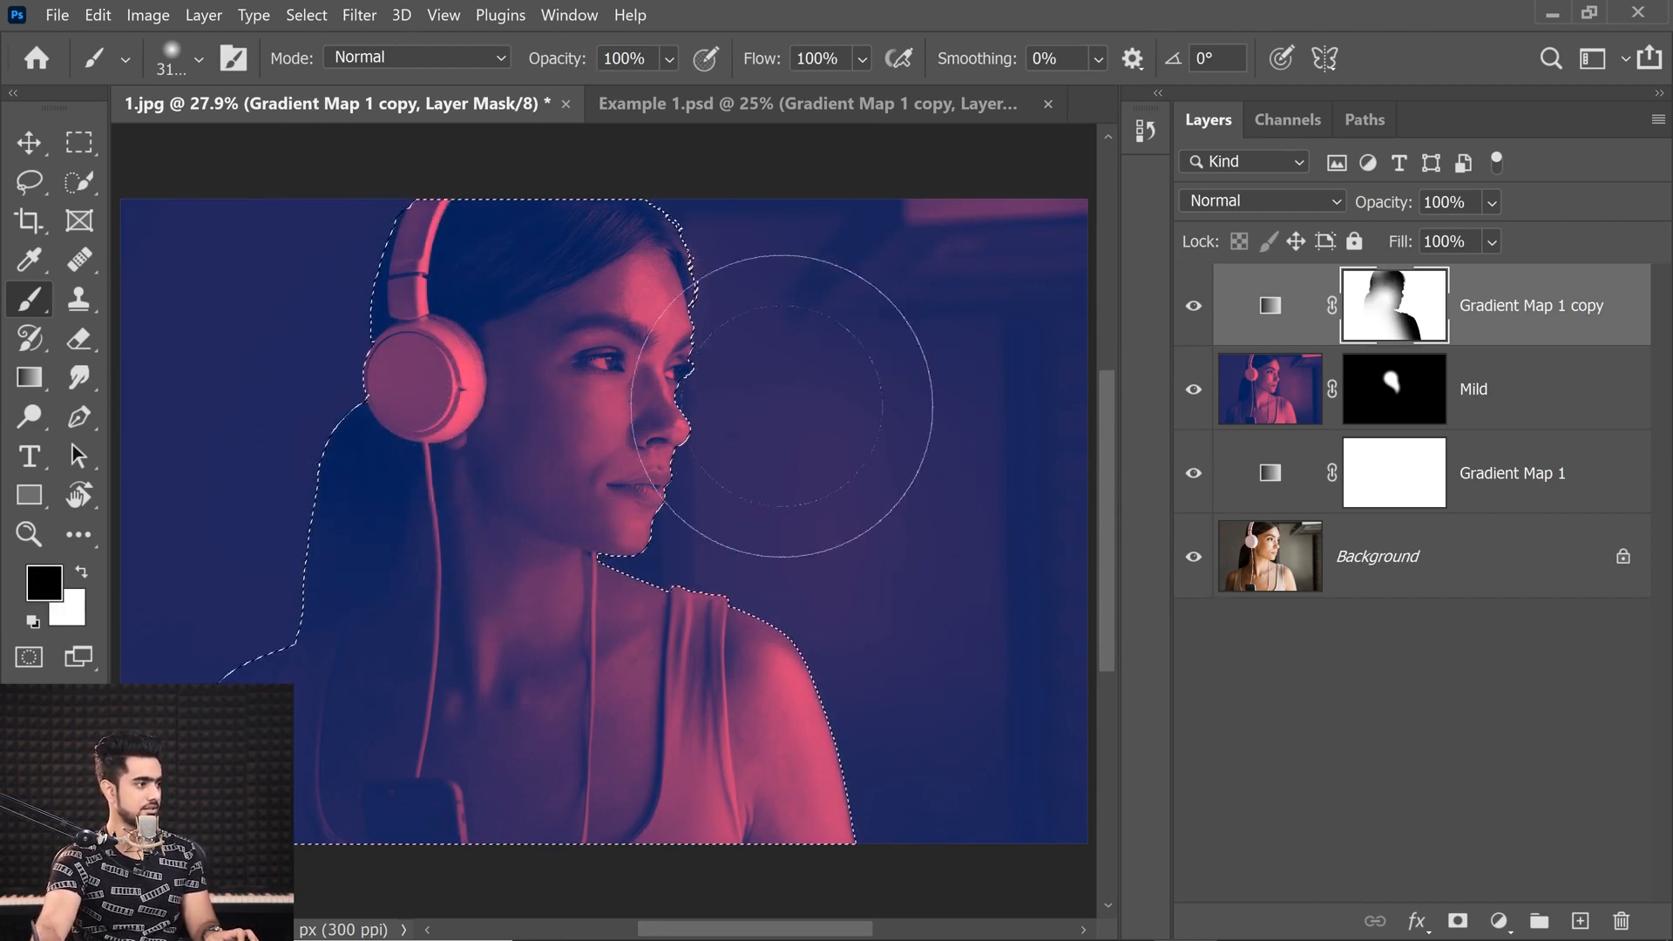
key("x")
key("x")
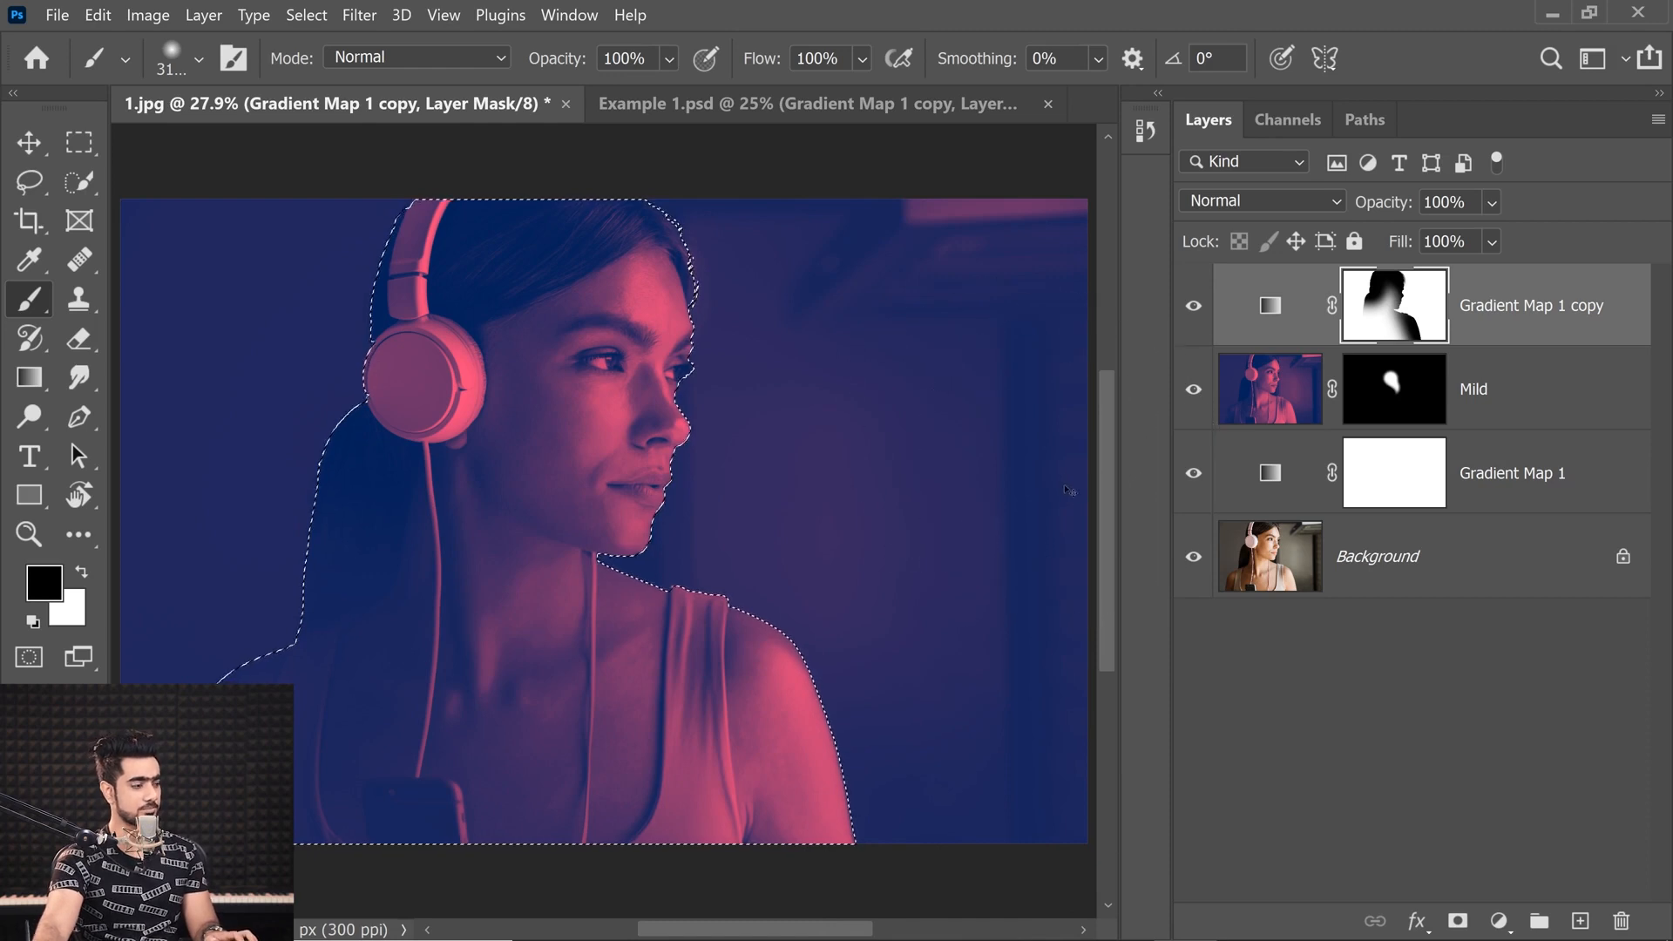
key("ctrl+d")
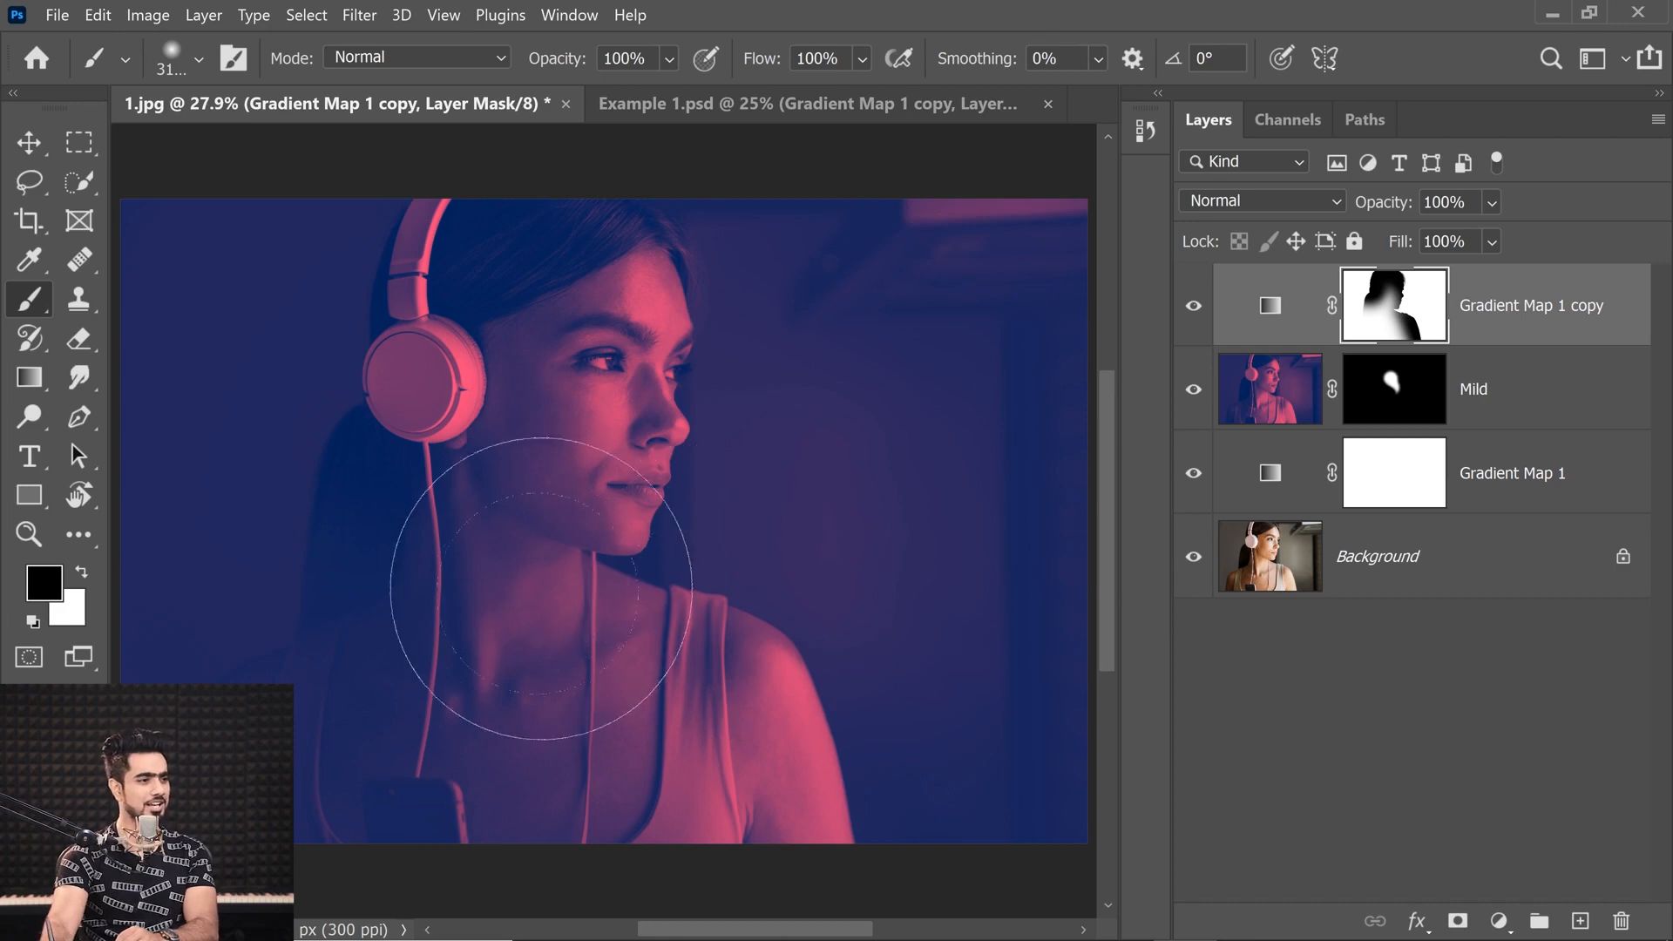
Add a text layer over the woman's chest reading "beats by dr. dinda" in Poppins Bold at 39.25 pt
left_click(32, 456)
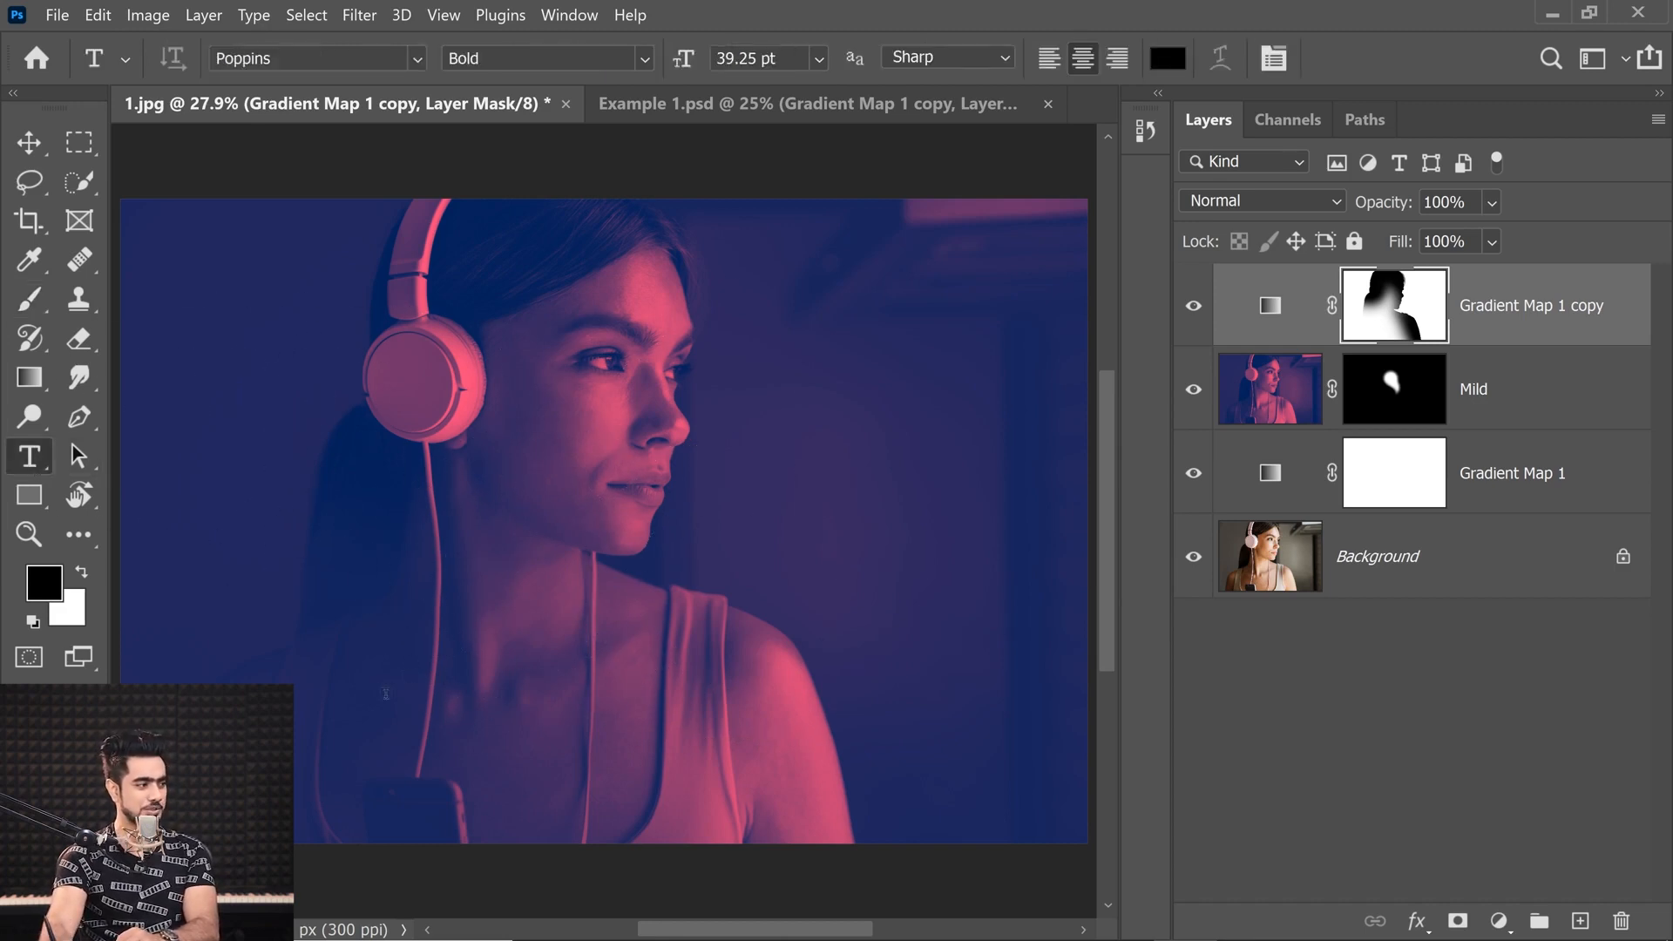
left_click(383, 688)
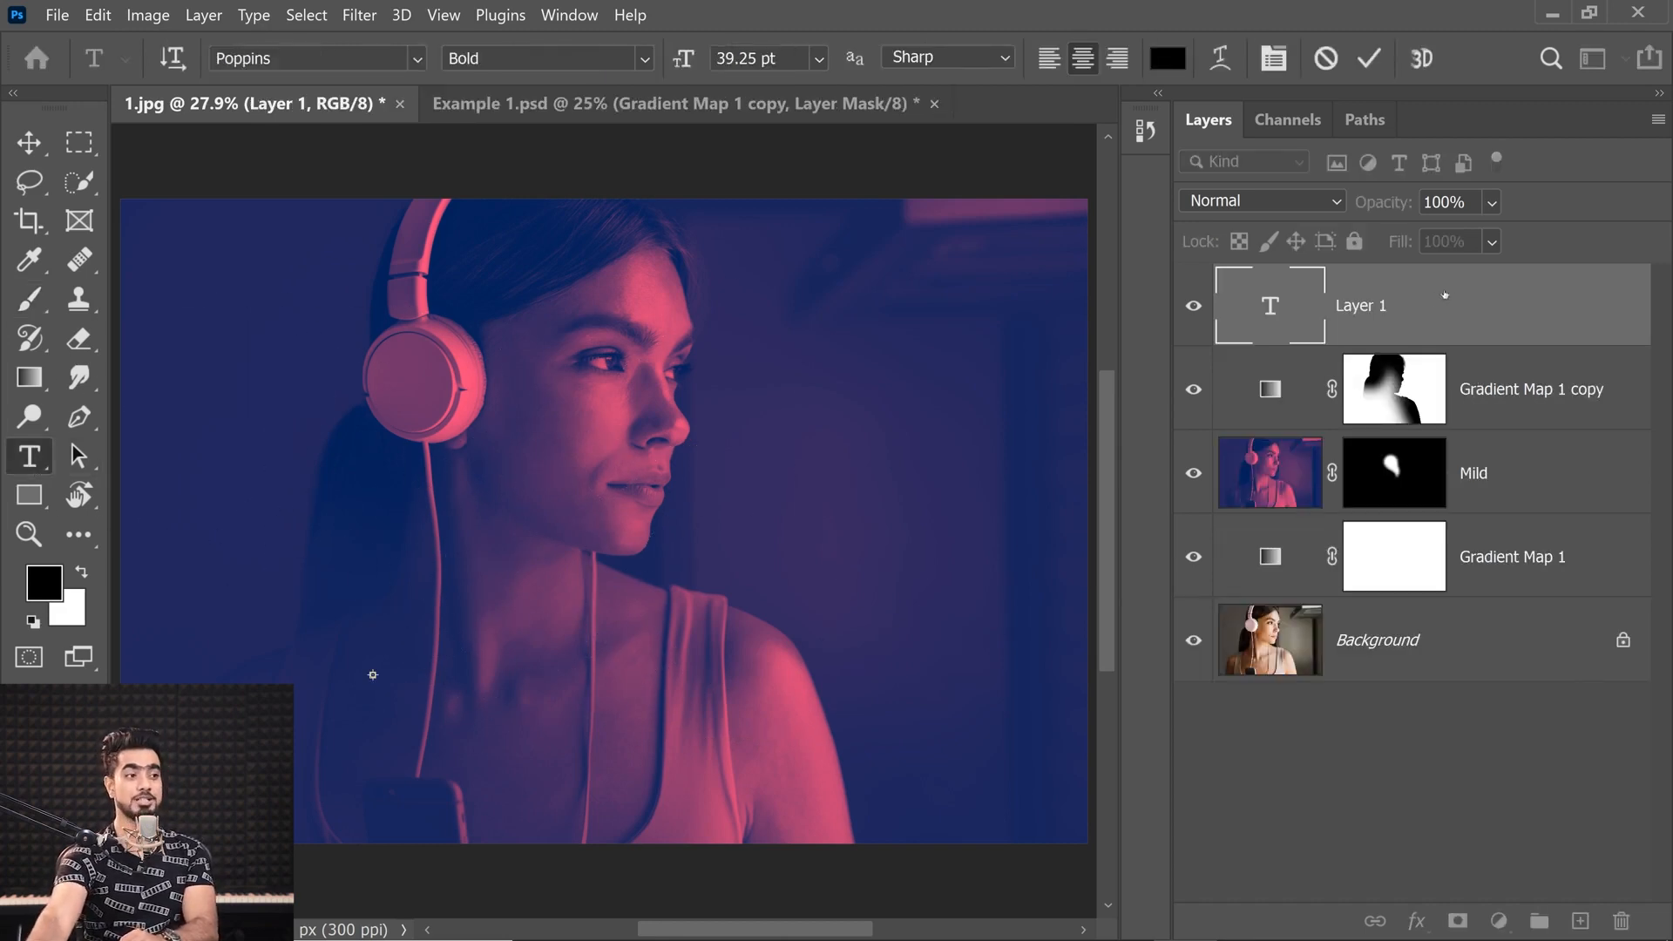
key("Escape")
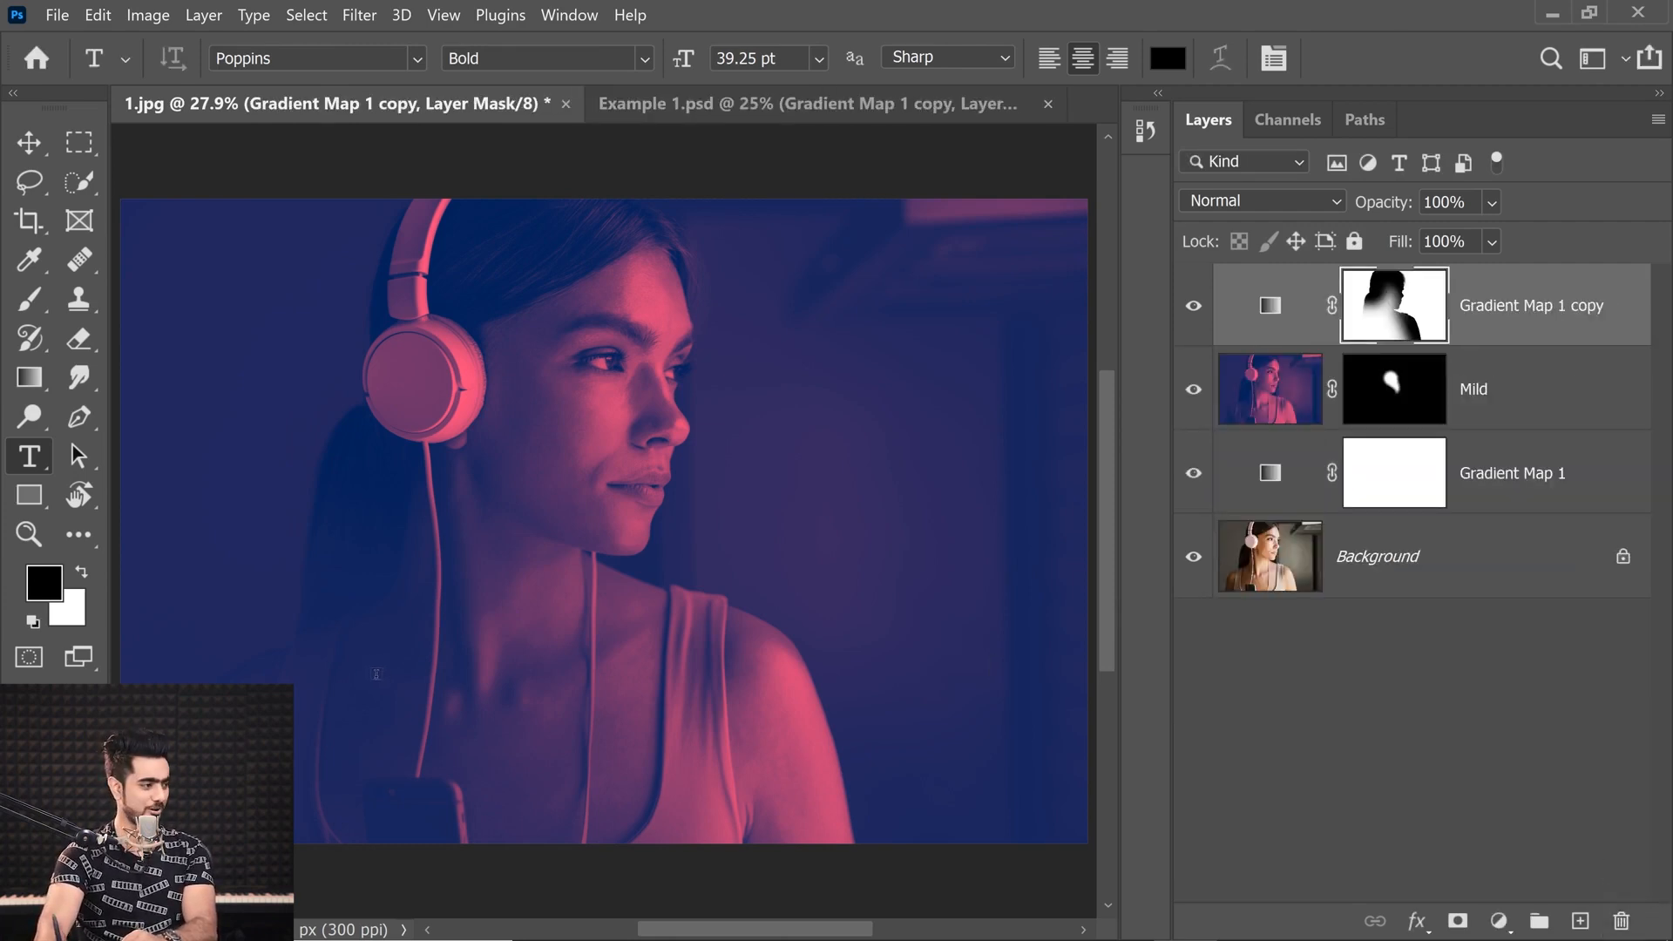
left_click(374, 671)
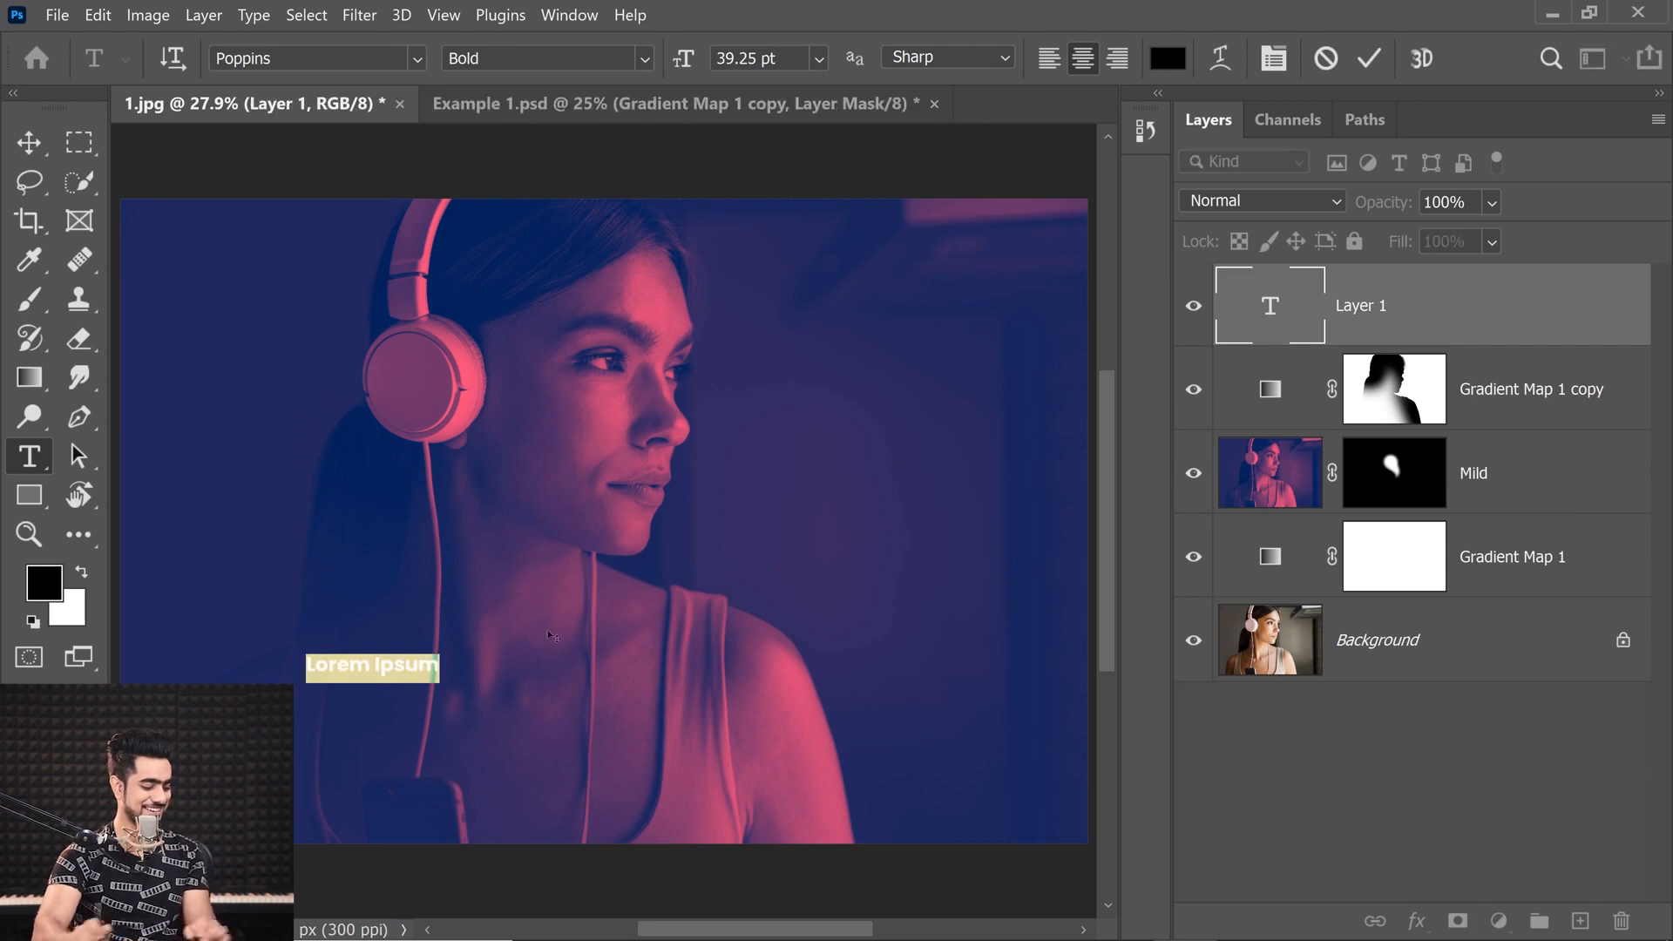
type("beats")
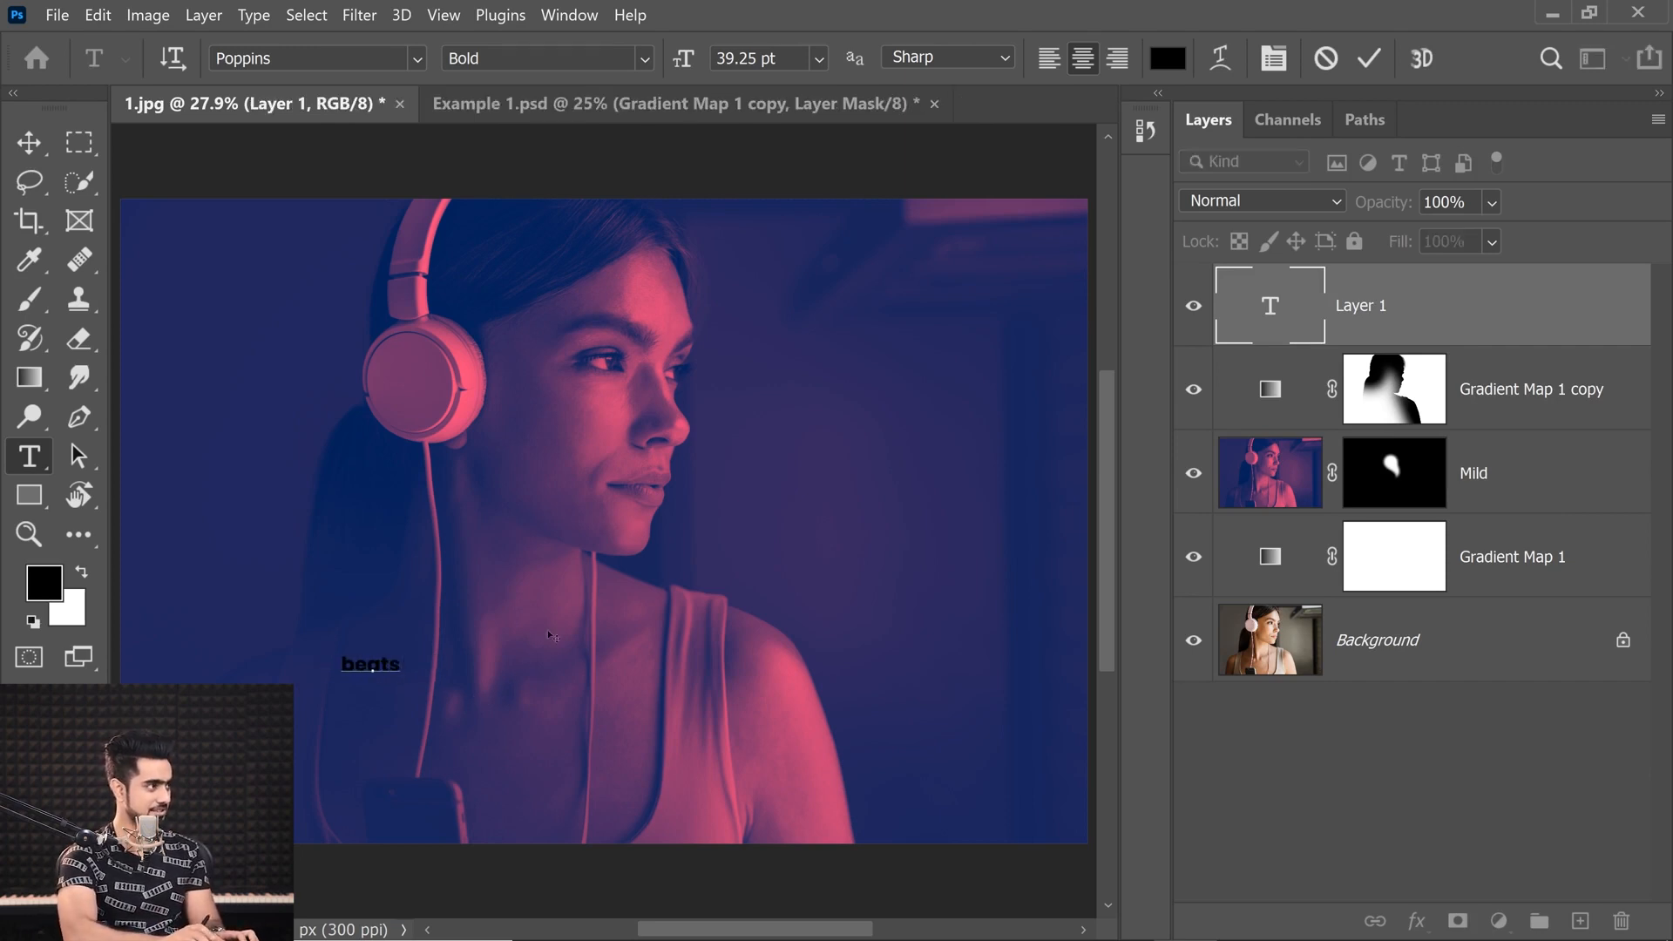
type(" by dr")
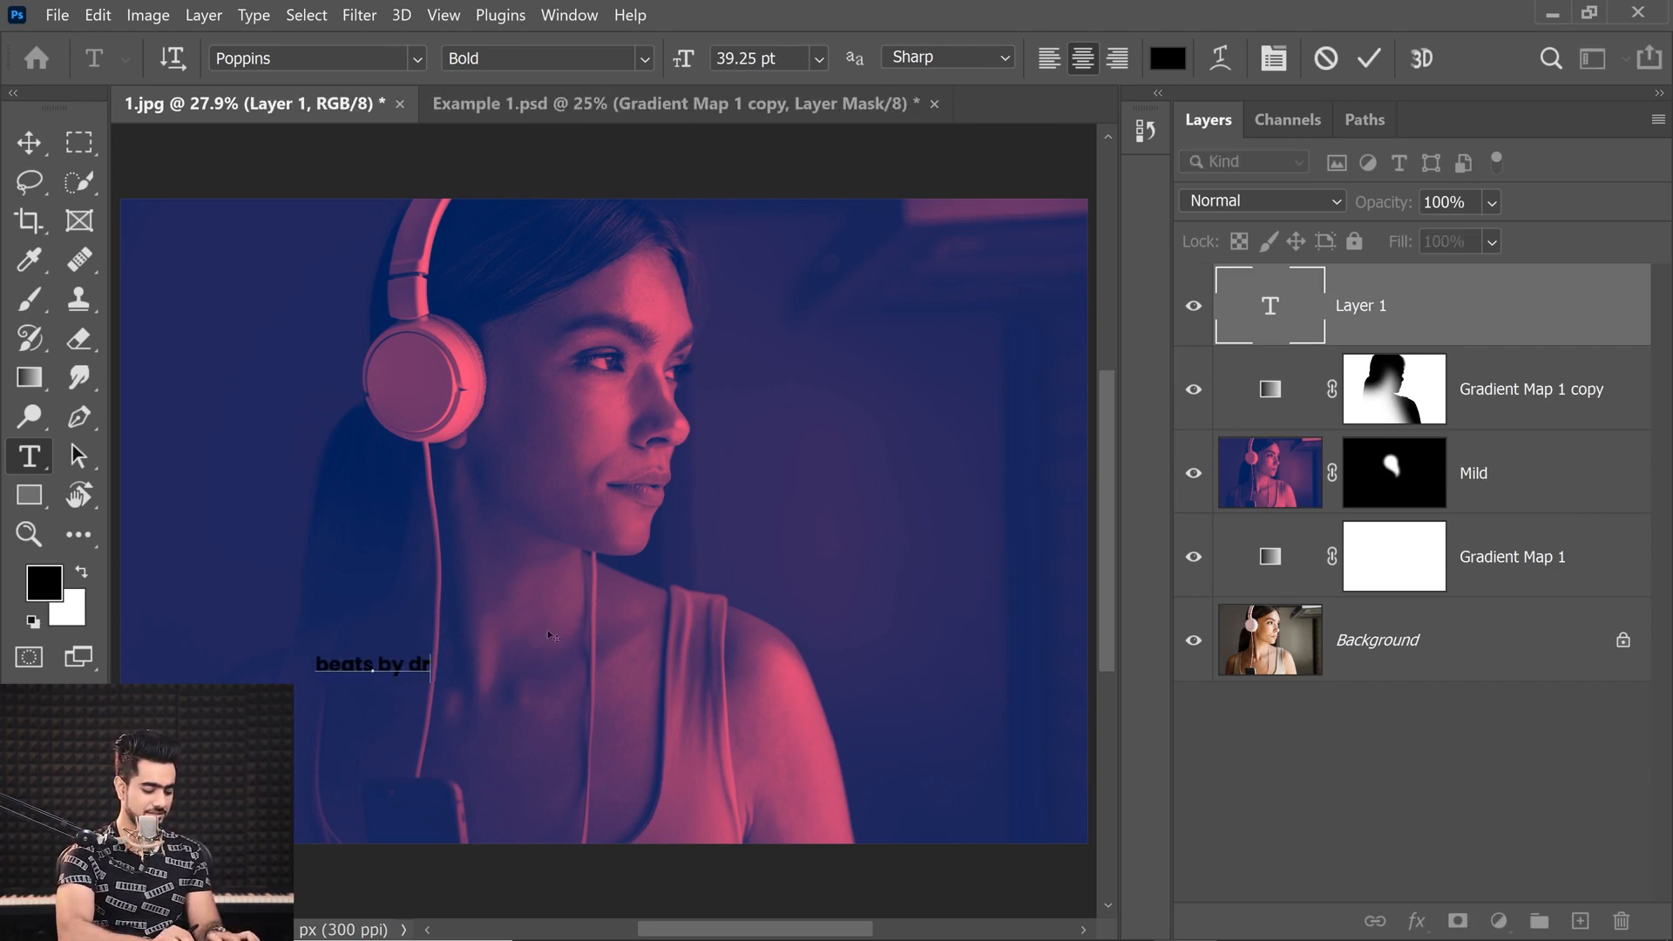
type(". dindo")
key("ctrl")
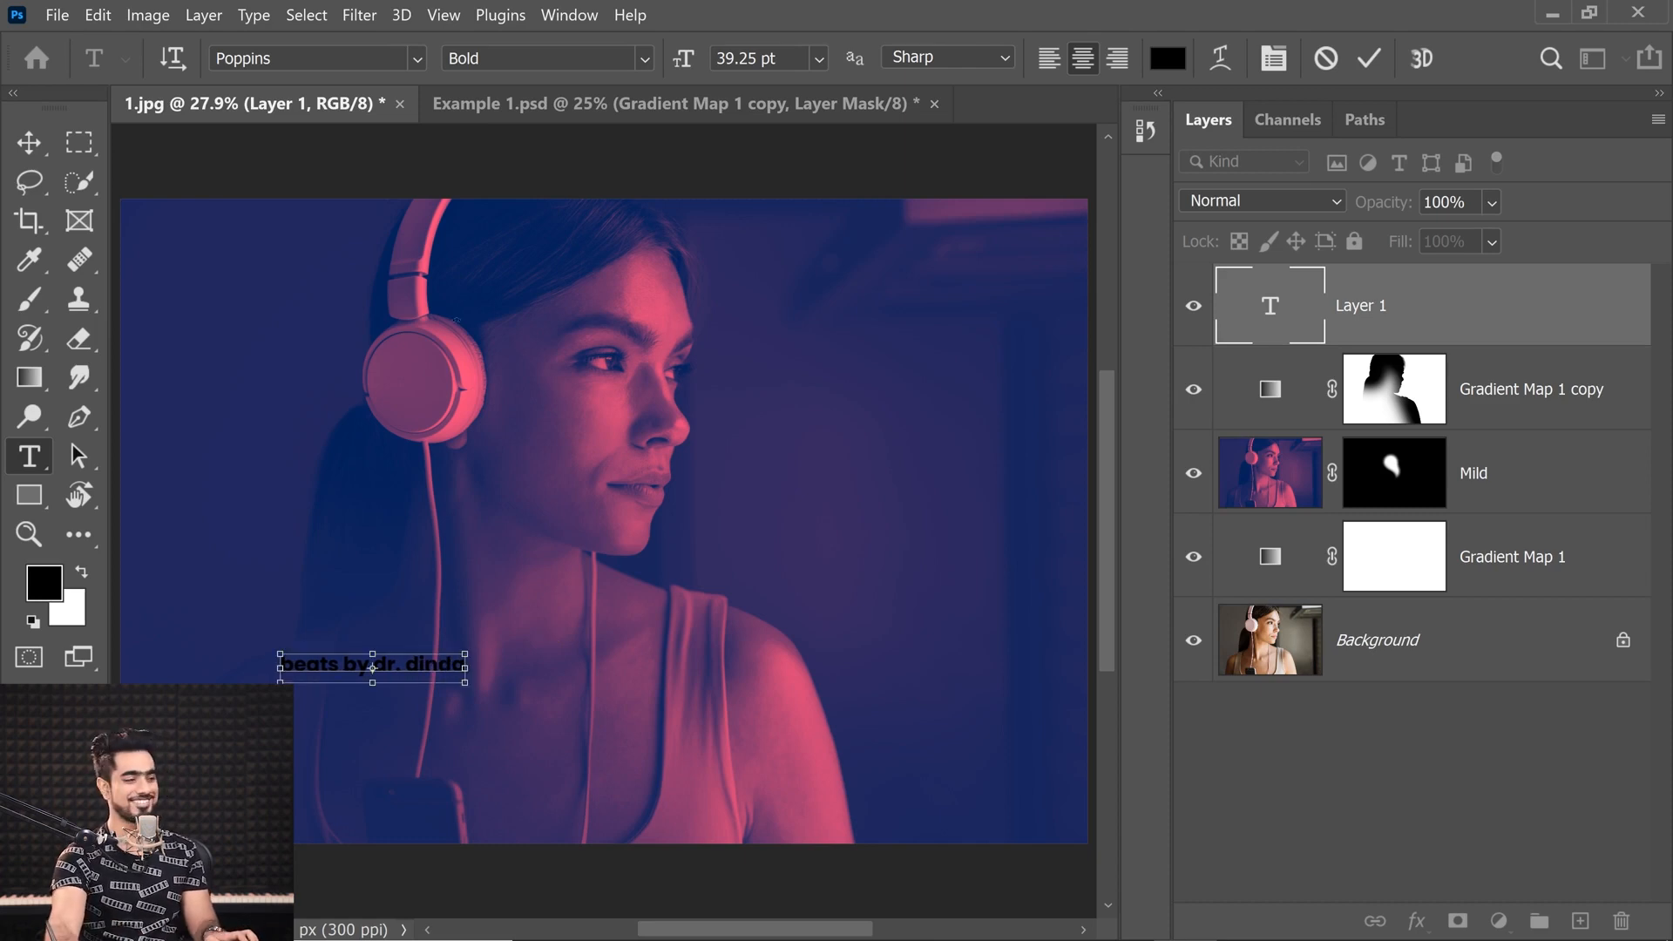
left_click(29, 142)
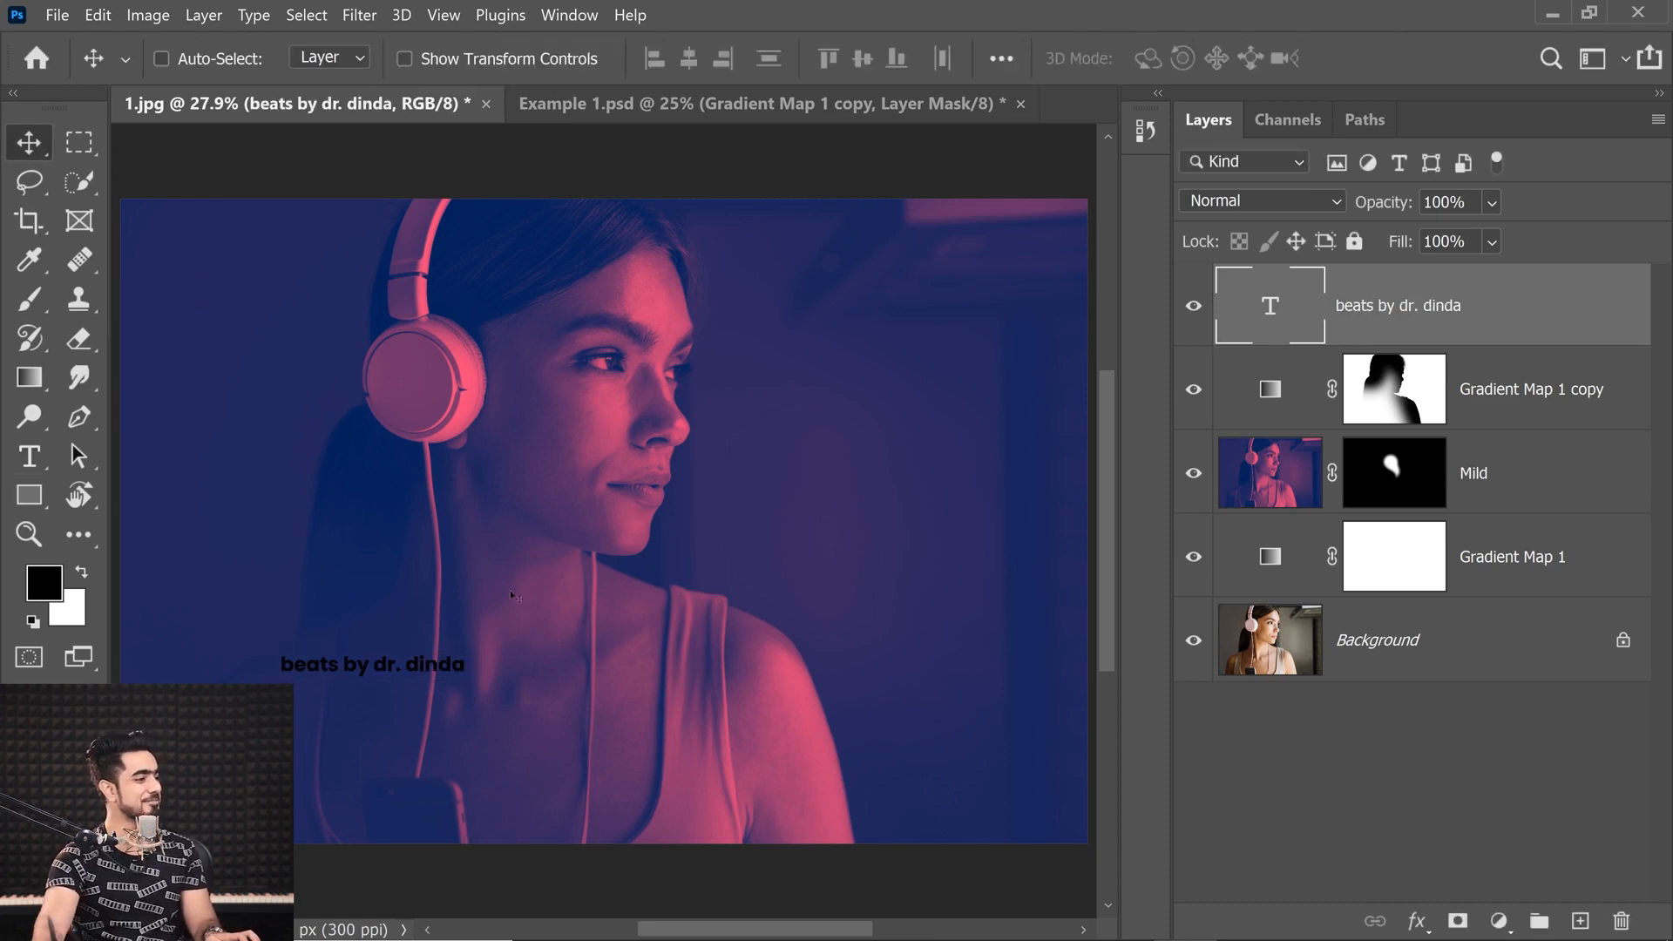
Scale the text proportionally to about 370% so that it spans most of the image
key("ctrl+t")
left_click_drag(466, 654, 941, 482)
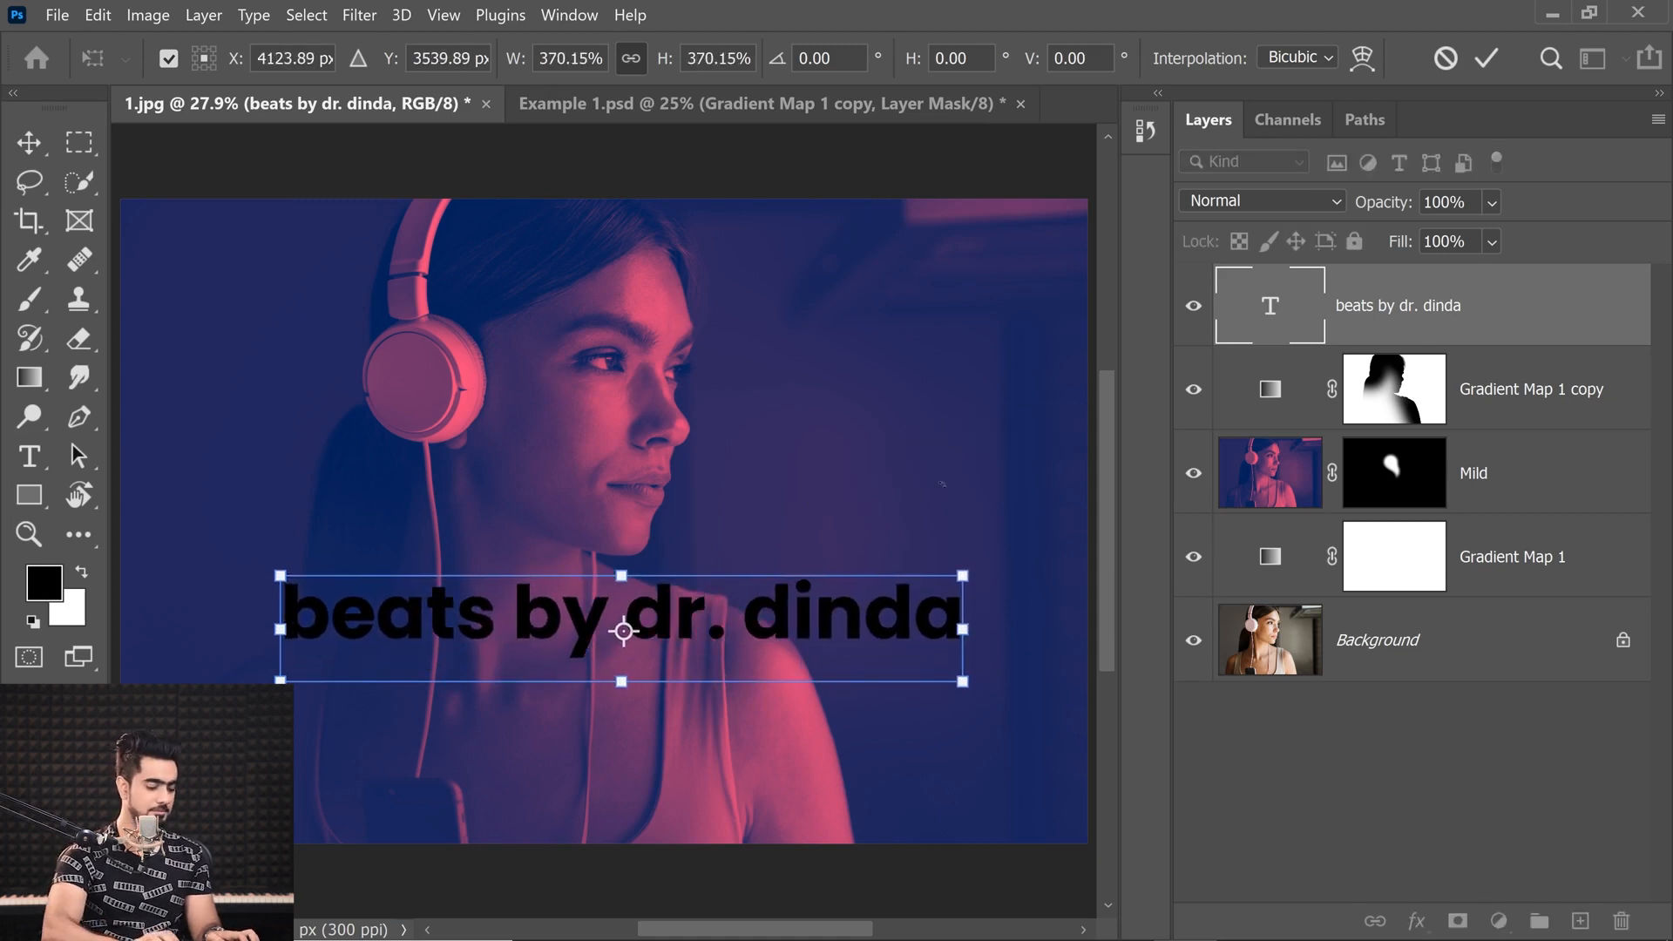
key("Return")
key("ctrl")
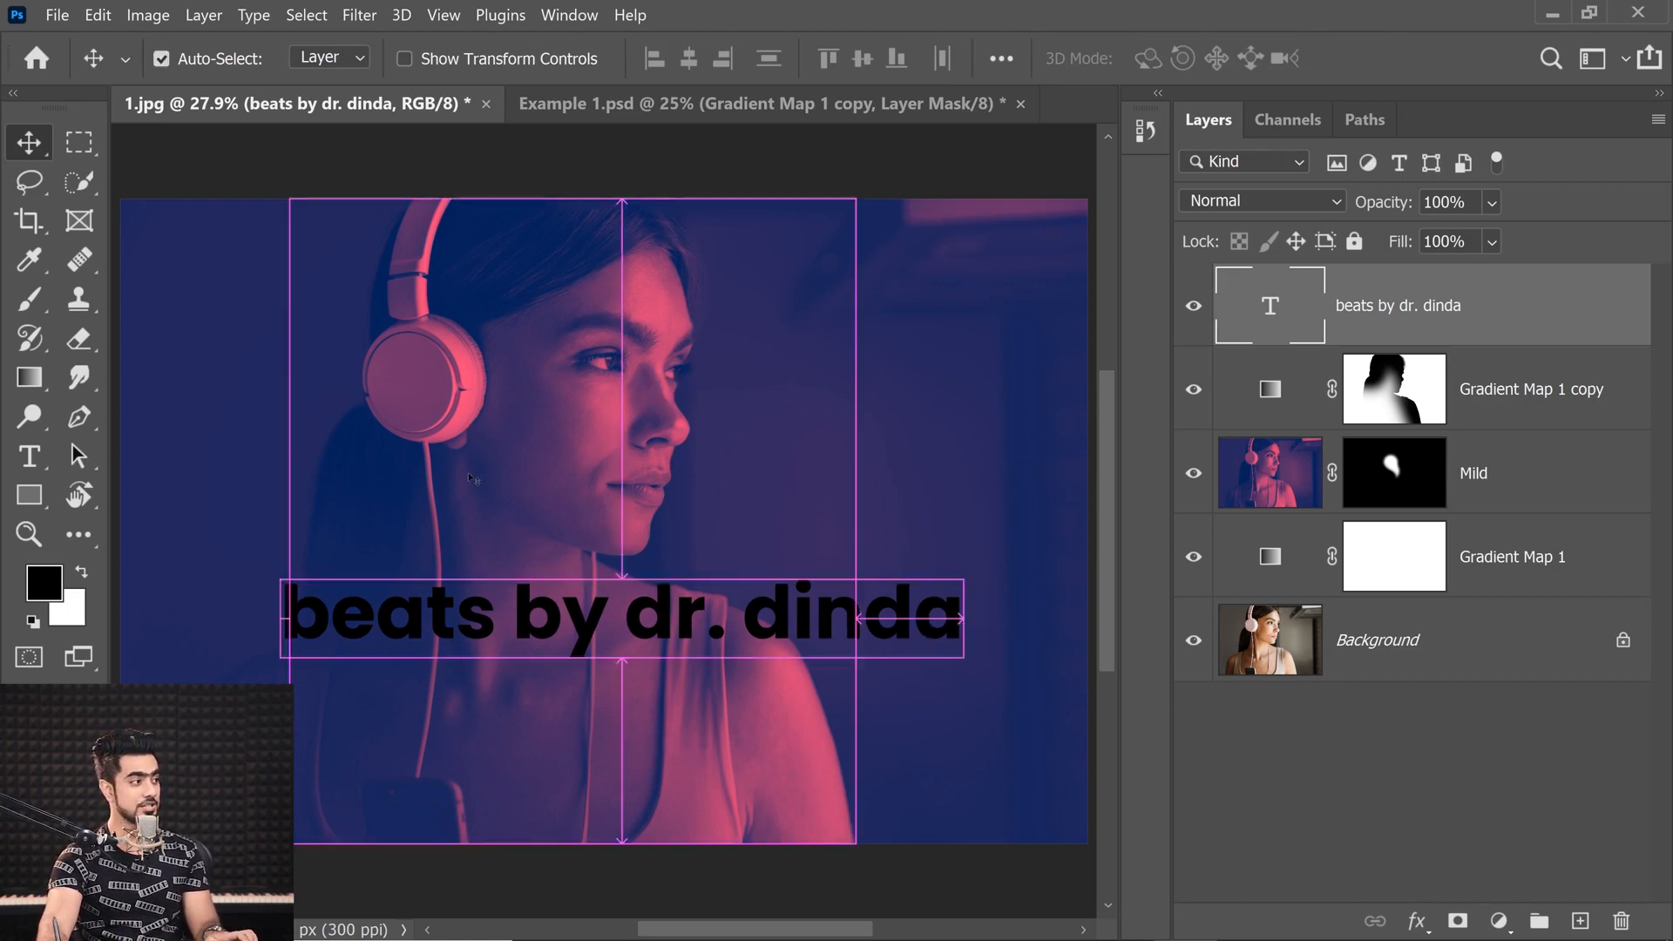
Center the text horizontally on the whole canvas, clear the selection, and move the text slightly lower over the chest
key("ctrl+a")
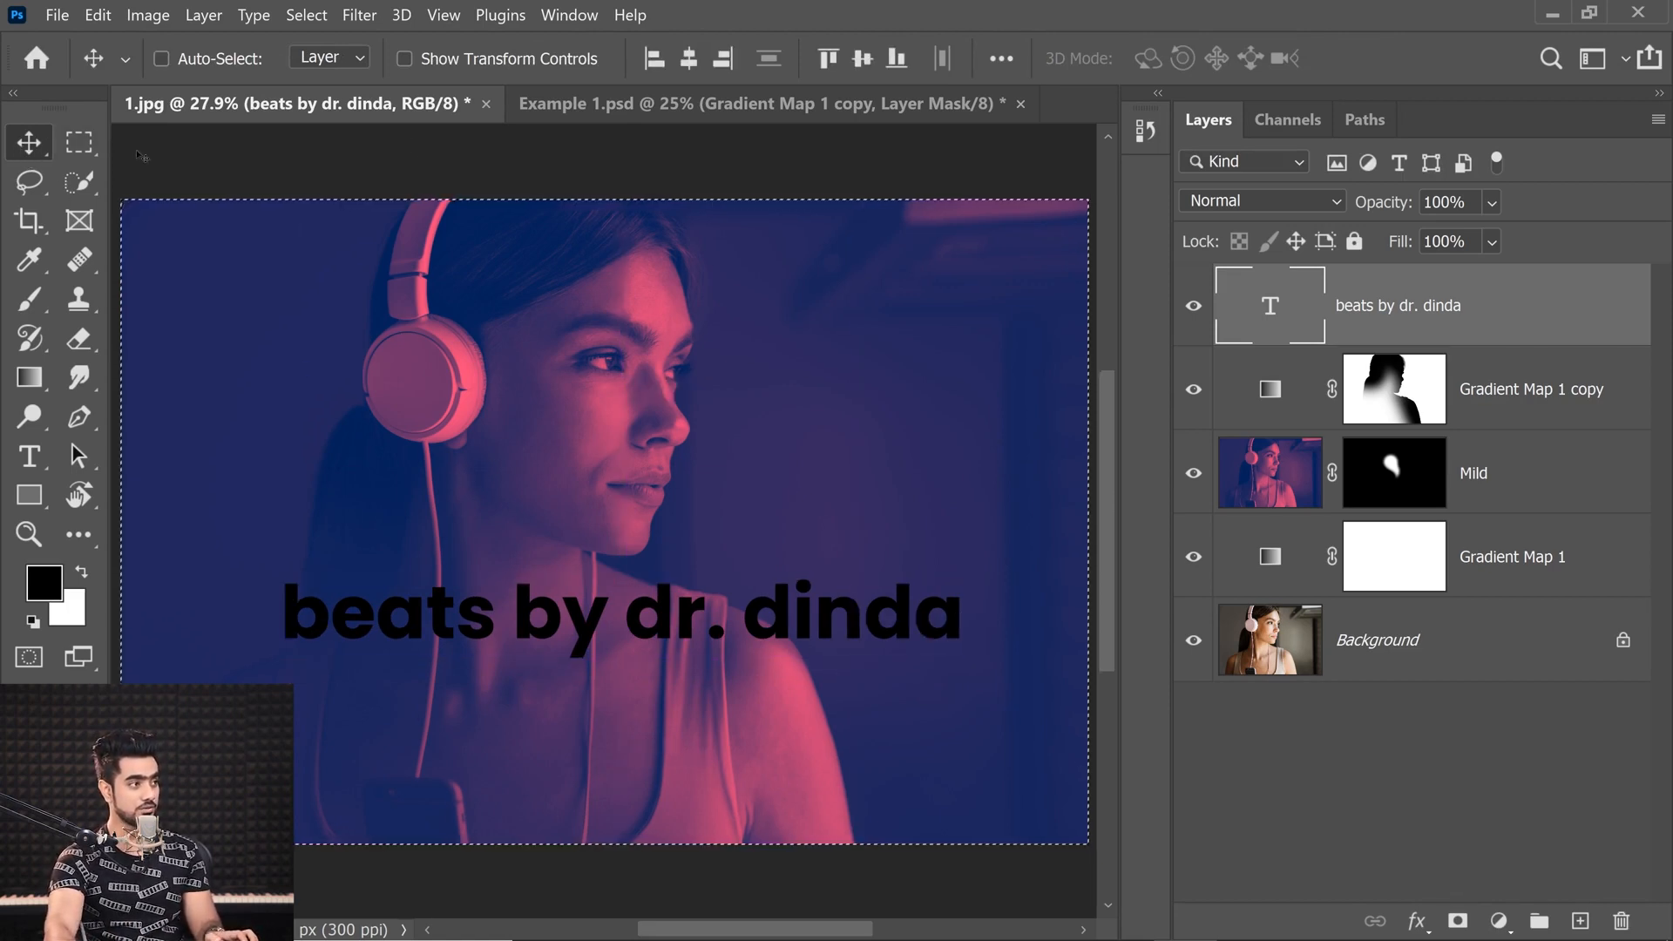
left_click(689, 61)
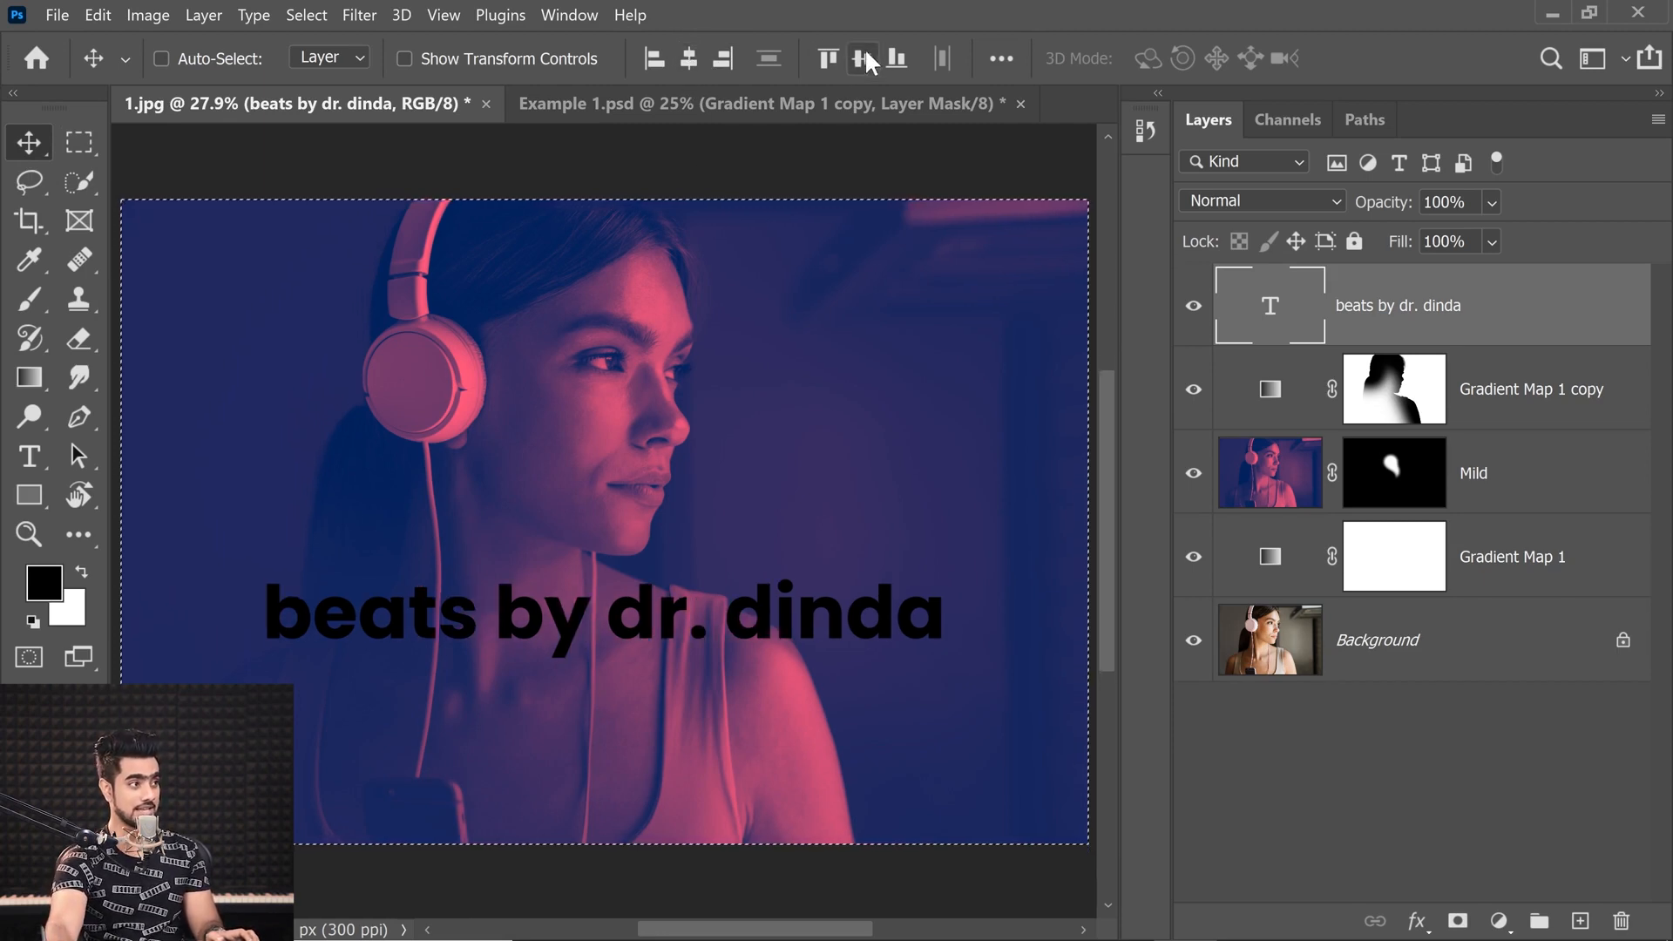
left_click_drag(656, 629, 678, 678)
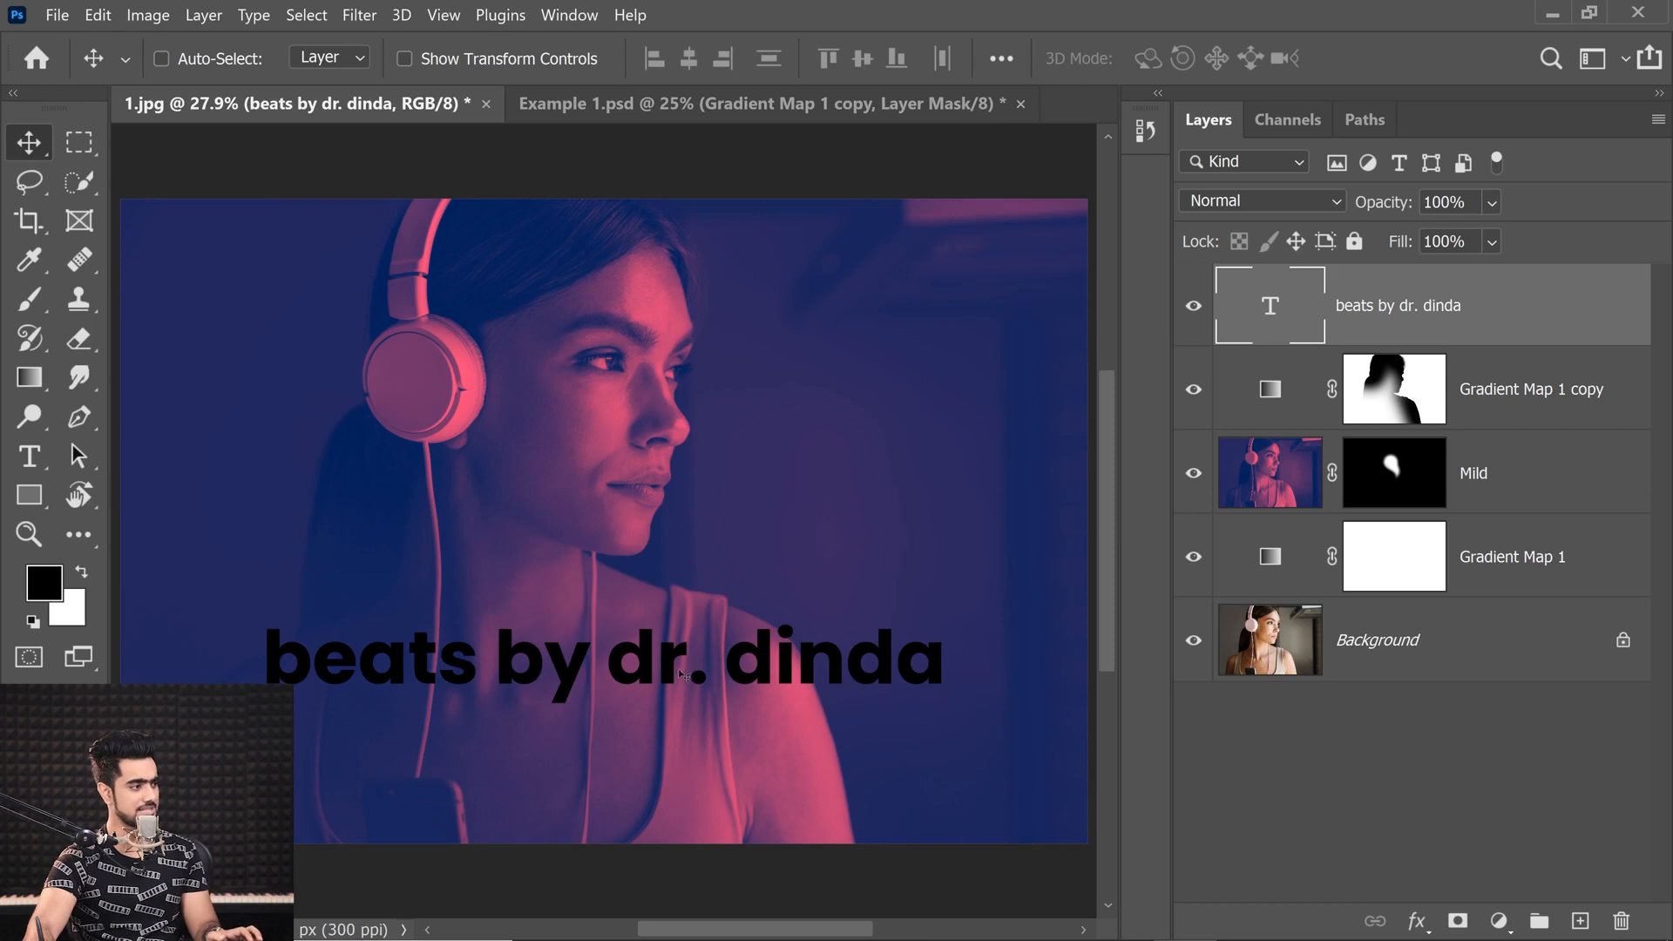
Turn on CMYK proof colors and enlarge the text slightly from its center
key("ctrl+y")
key("ctrl+t")
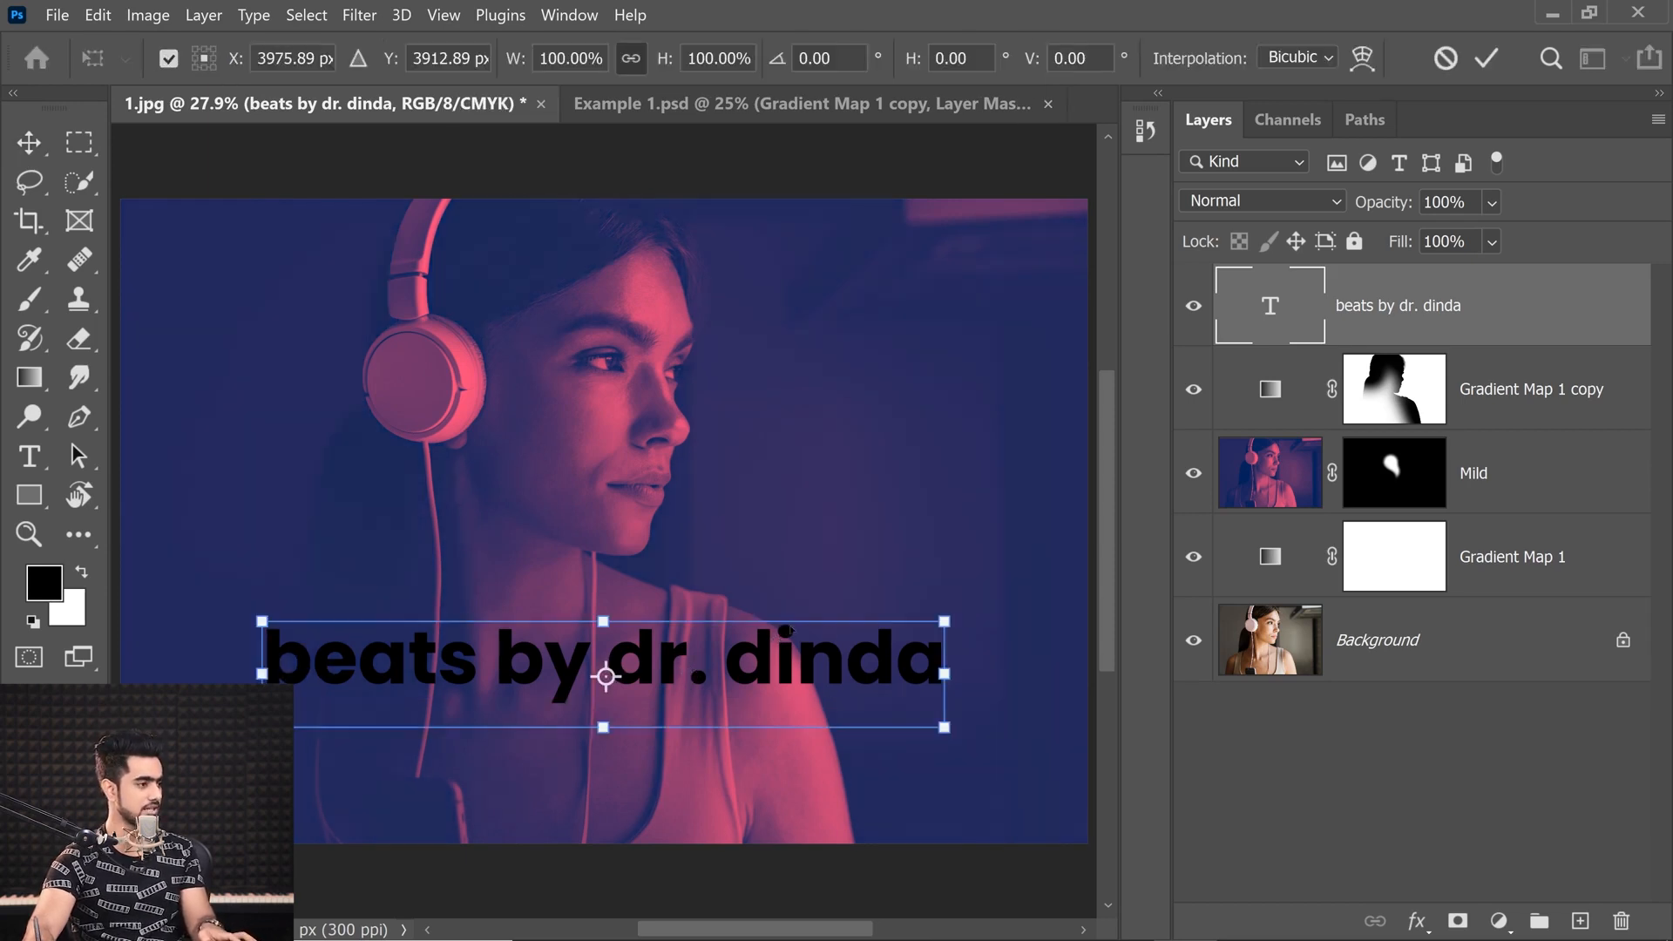
left_click_drag(958, 608, 978, 607)
key("Return")
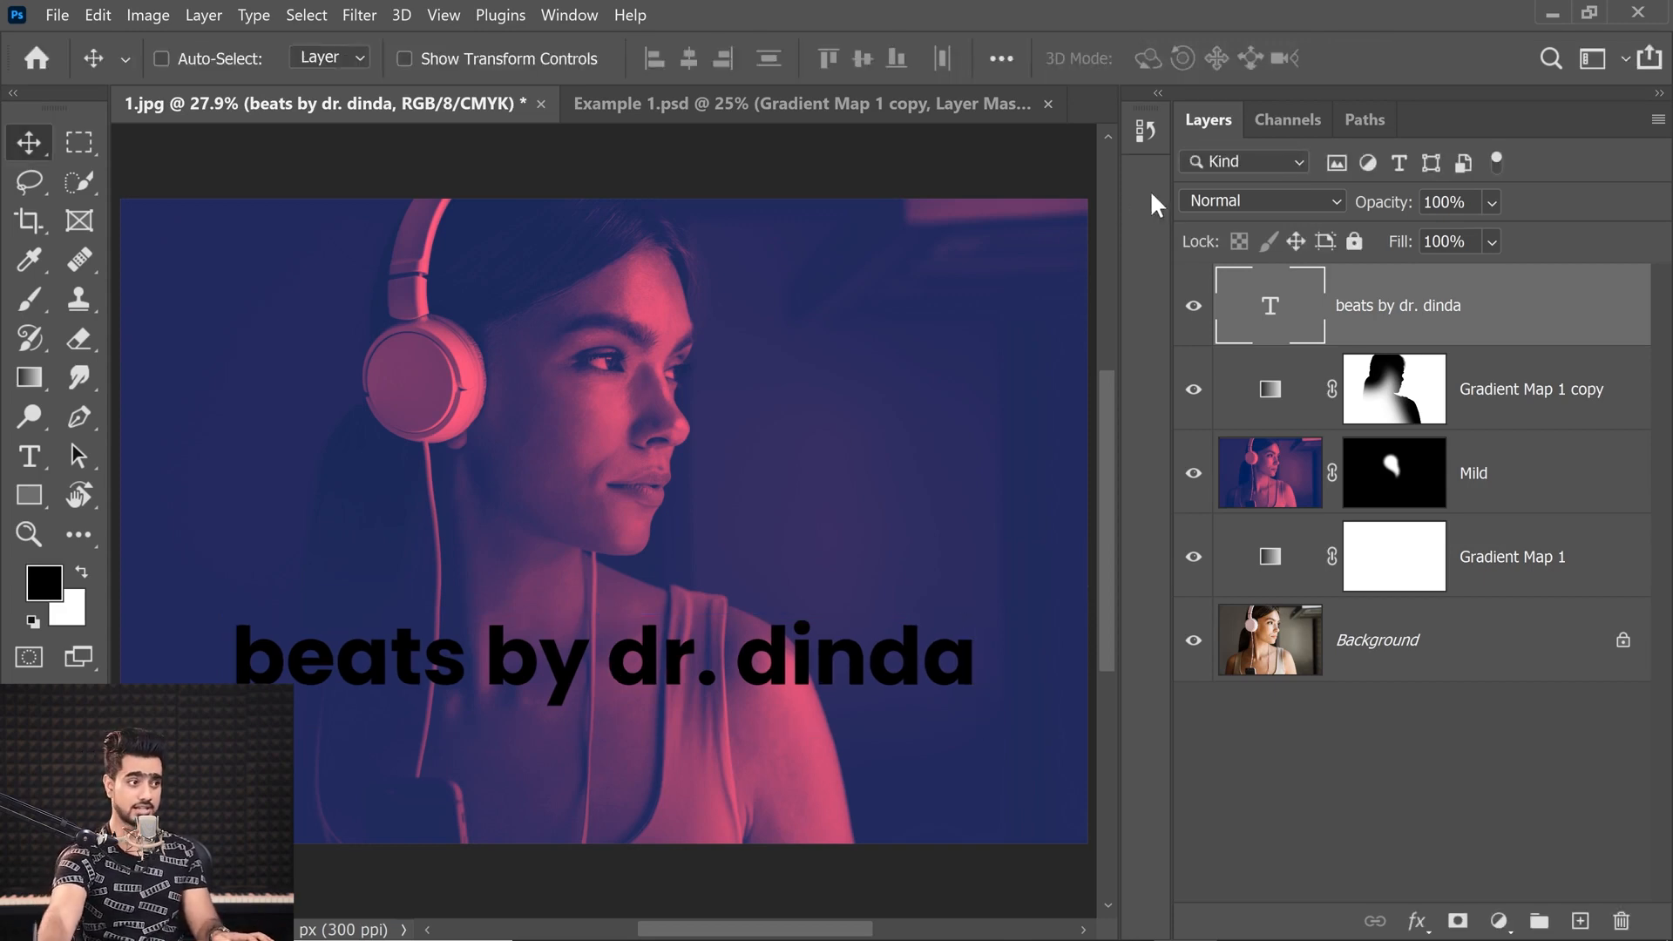
Change the color of the whole text to white, ffffff
double_click(1277, 316)
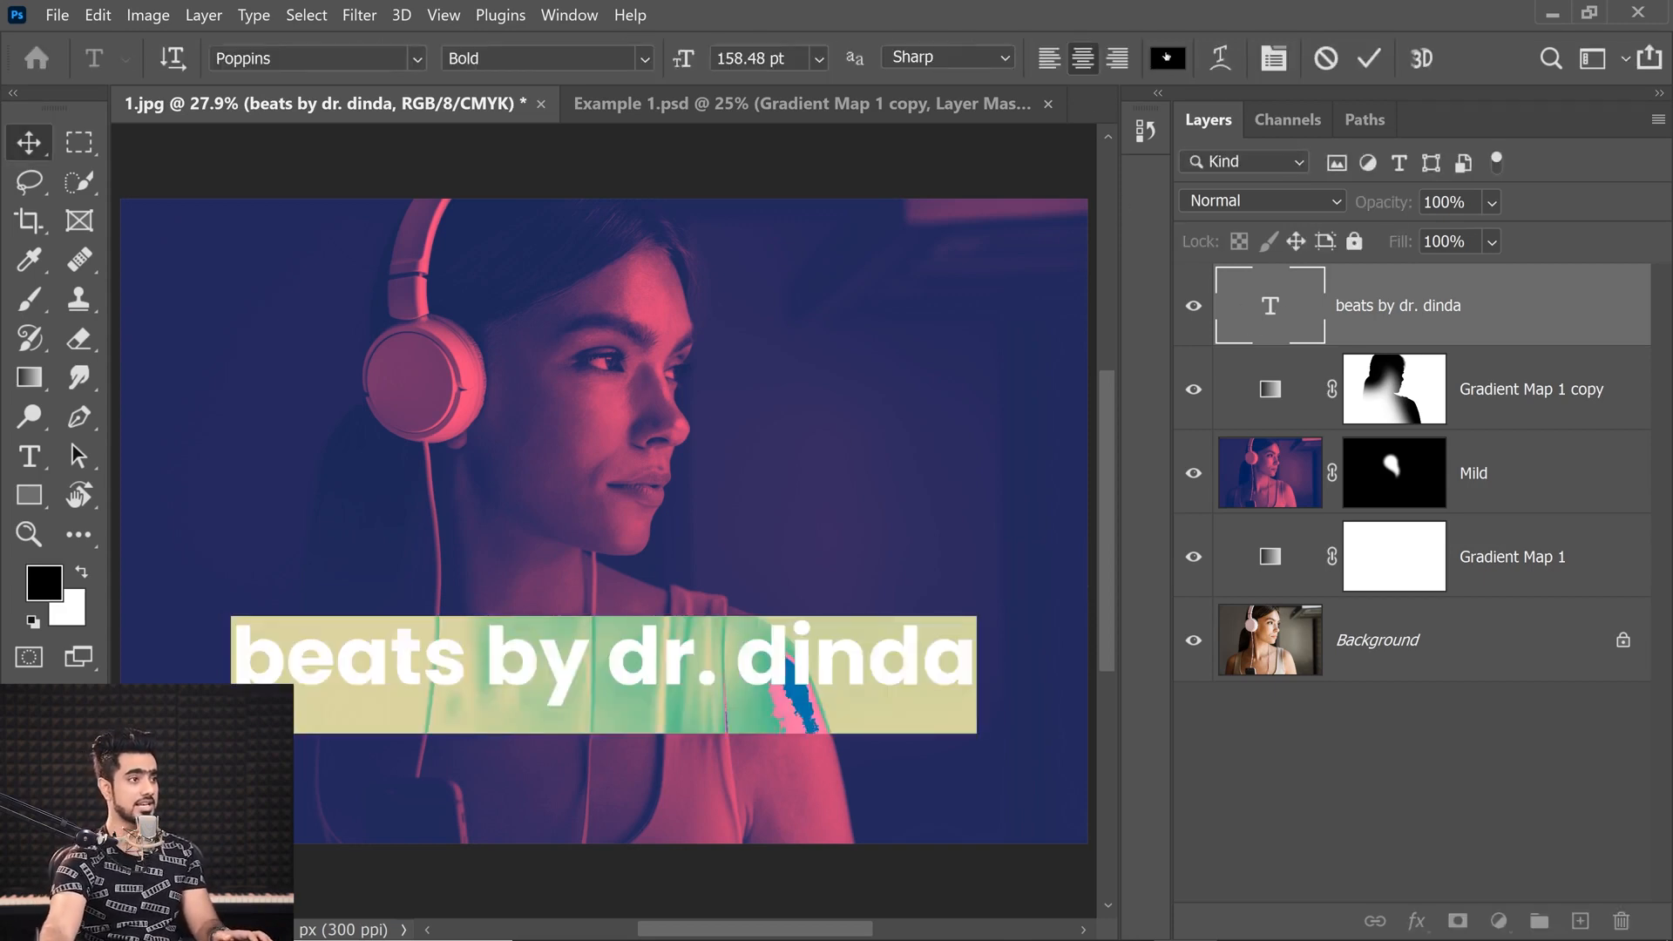
left_click(1167, 58)
type("ffffff")
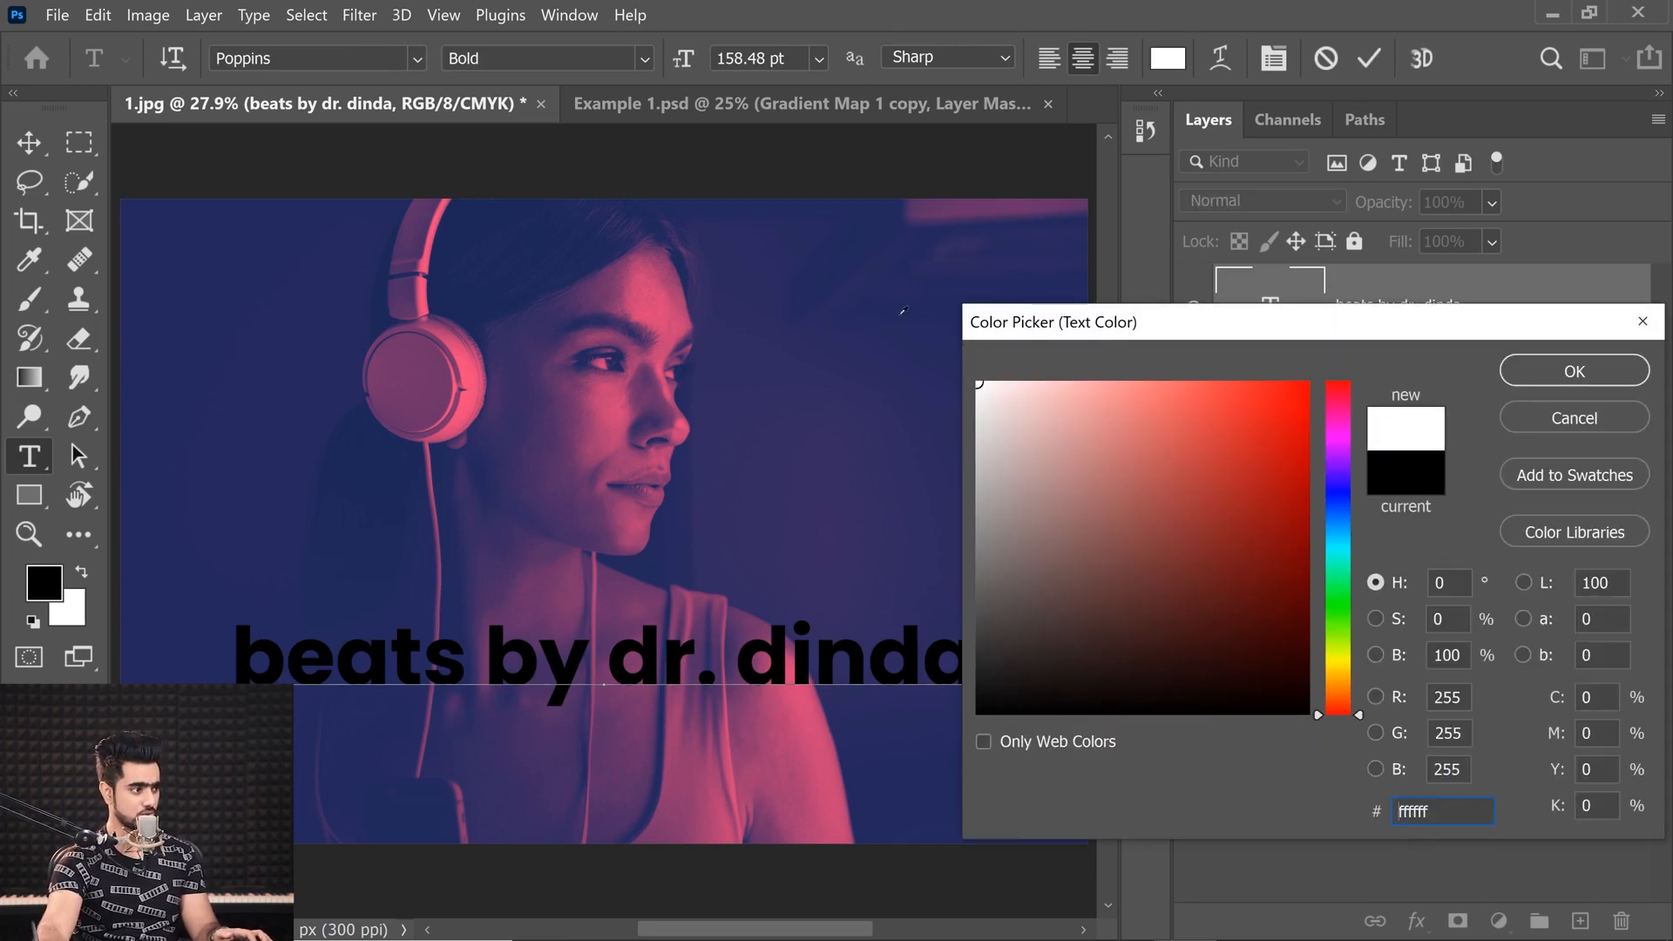
left_click(1556, 369)
left_click(826, 656)
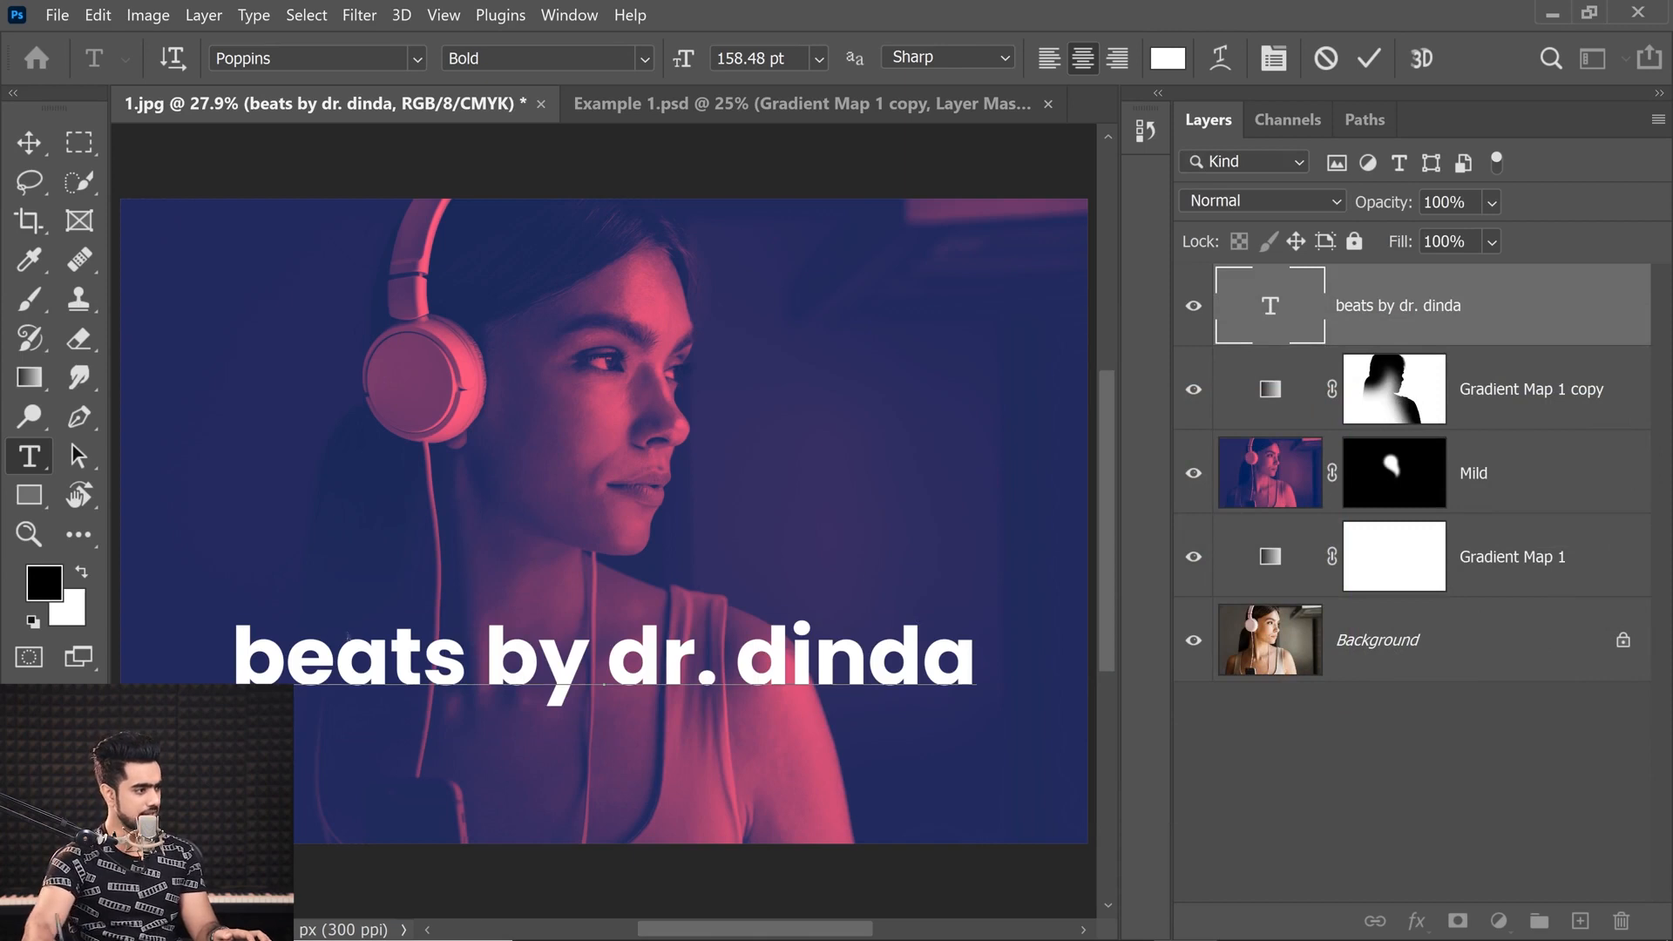
Copy the hex code ff4a7d of the pink end stop from the gradient of Gradient Map 1 copy
left_click_drag(467, 655, 219, 673)
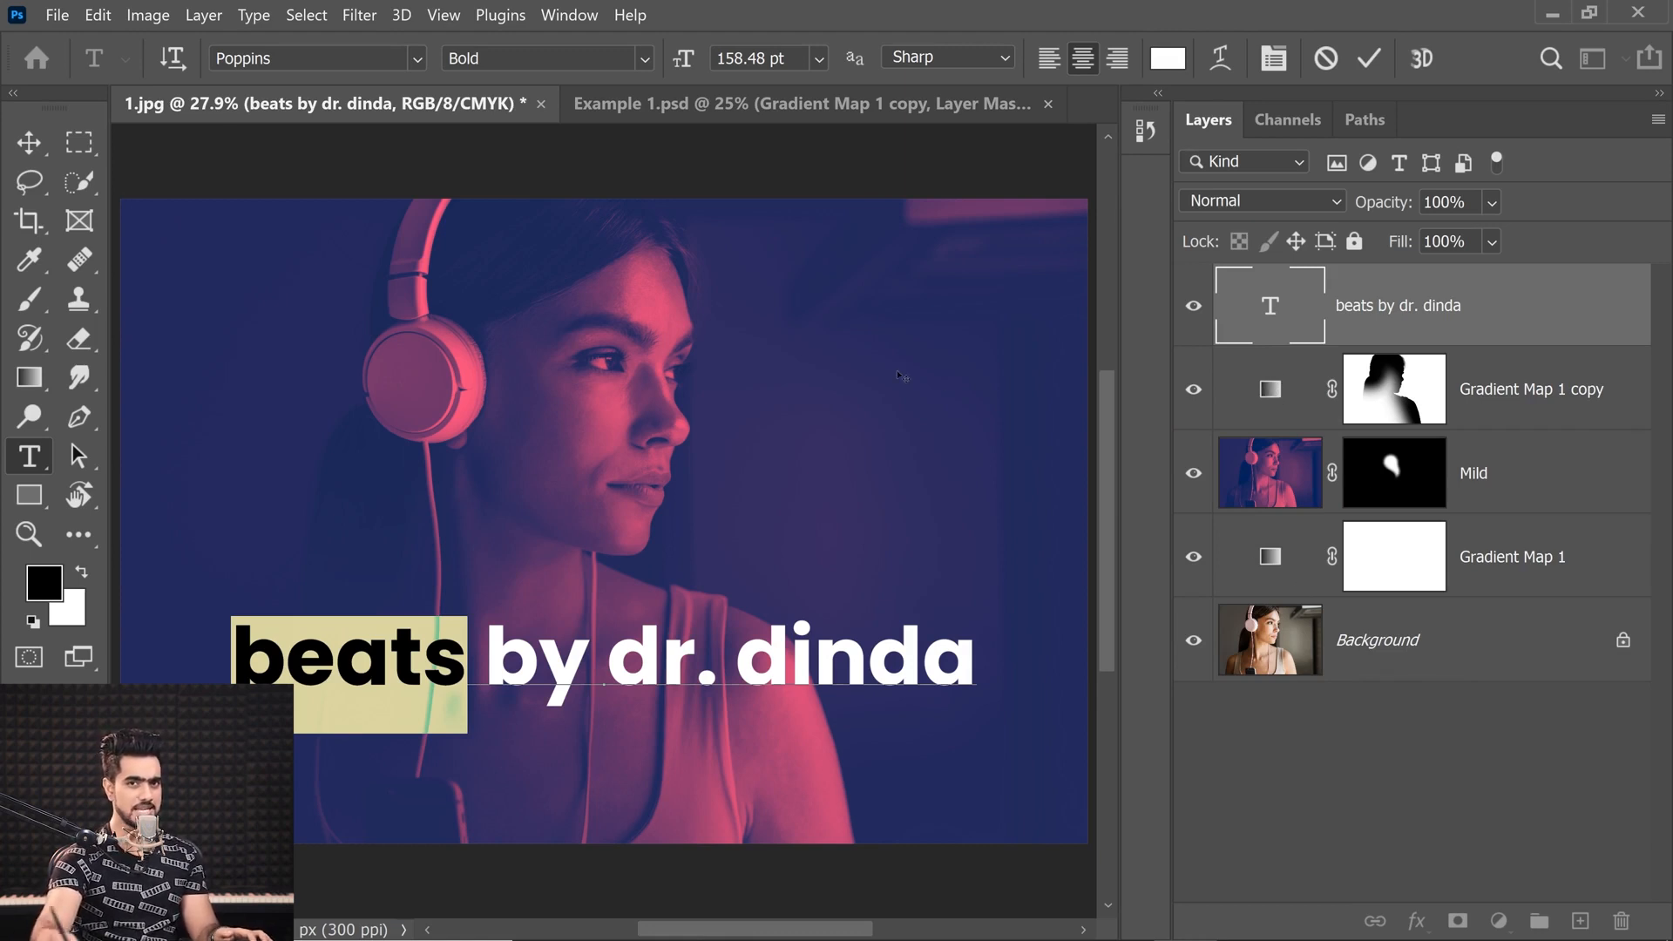
double_click(1271, 393)
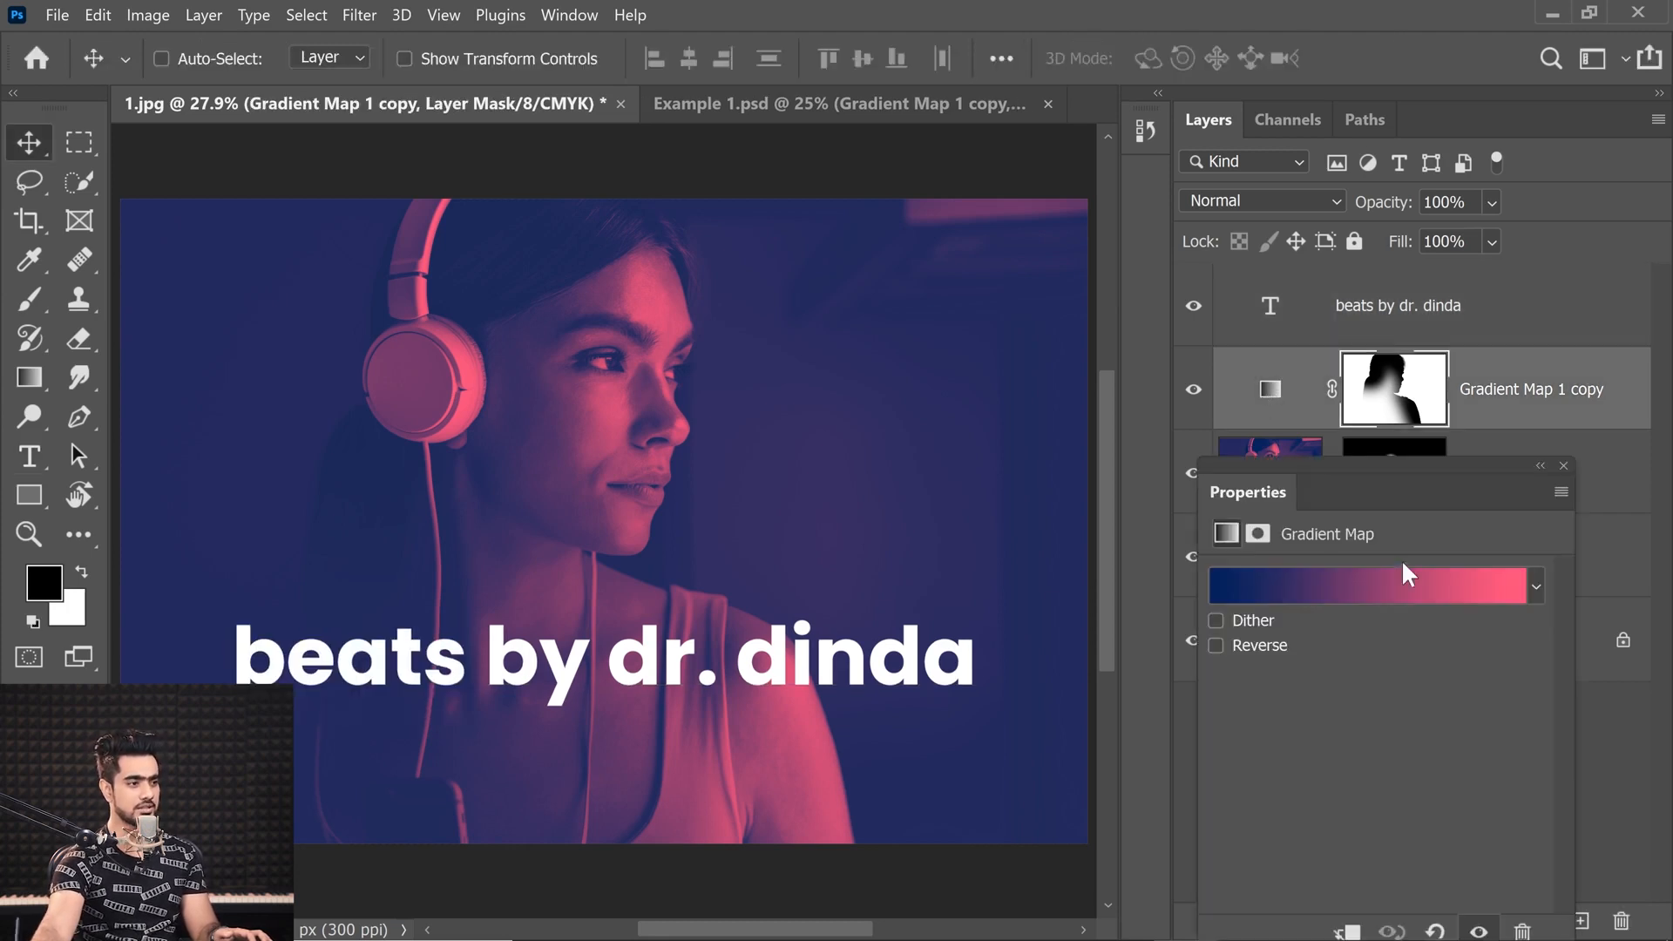
left_click(1403, 566)
left_click(1590, 688)
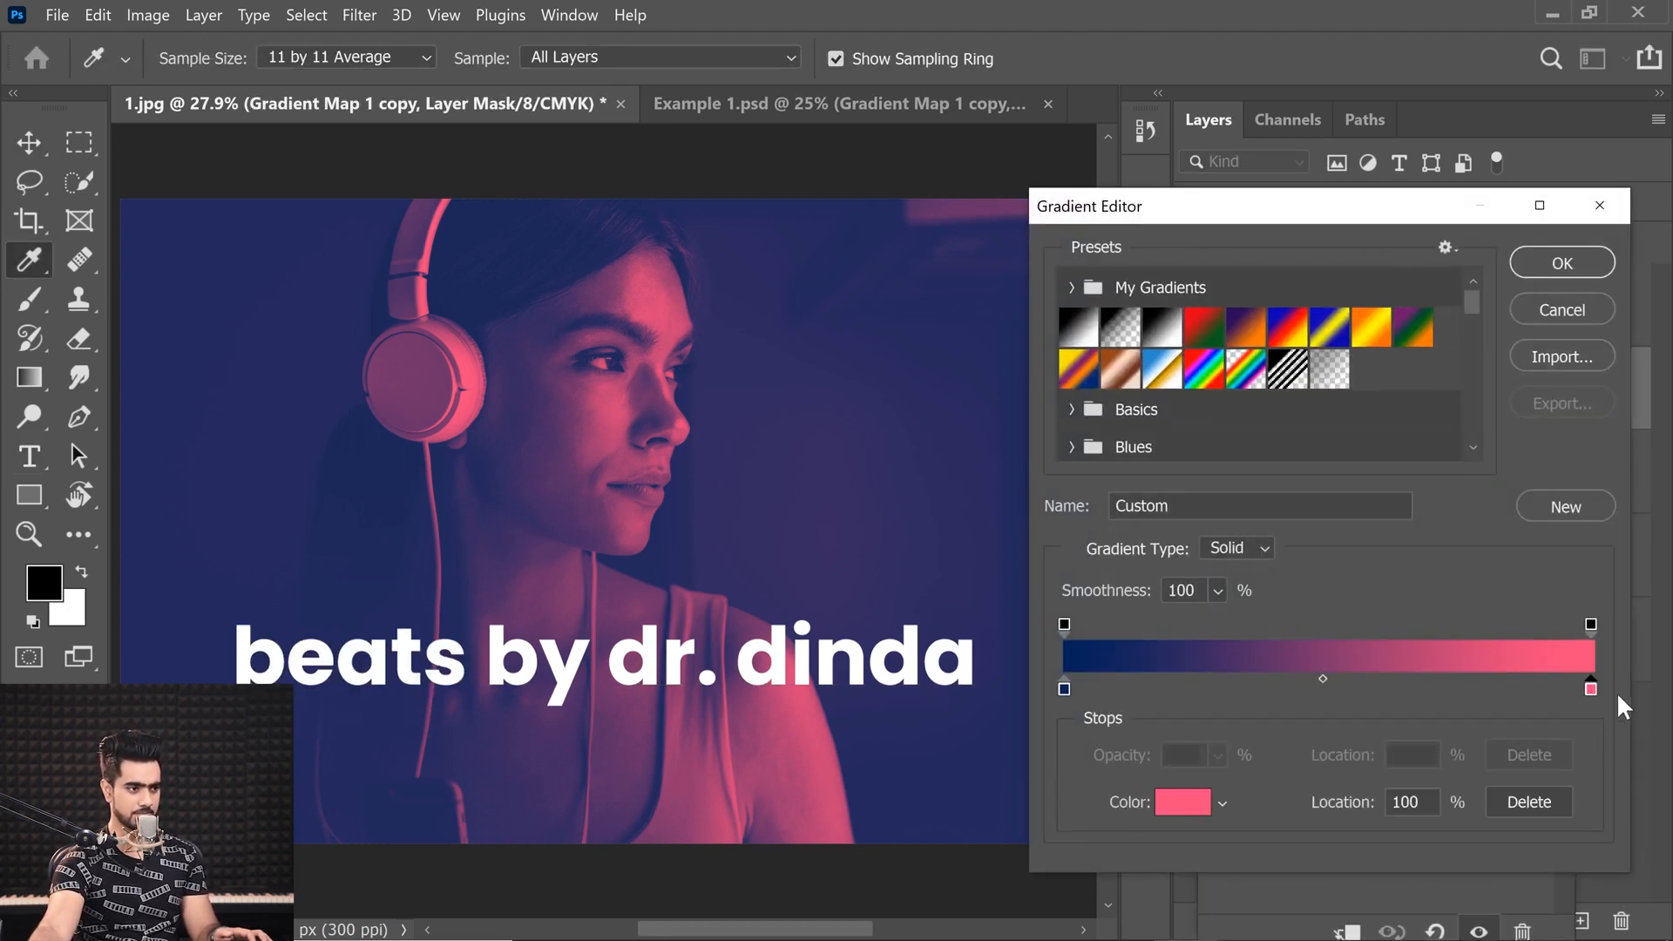
left_click(1177, 803)
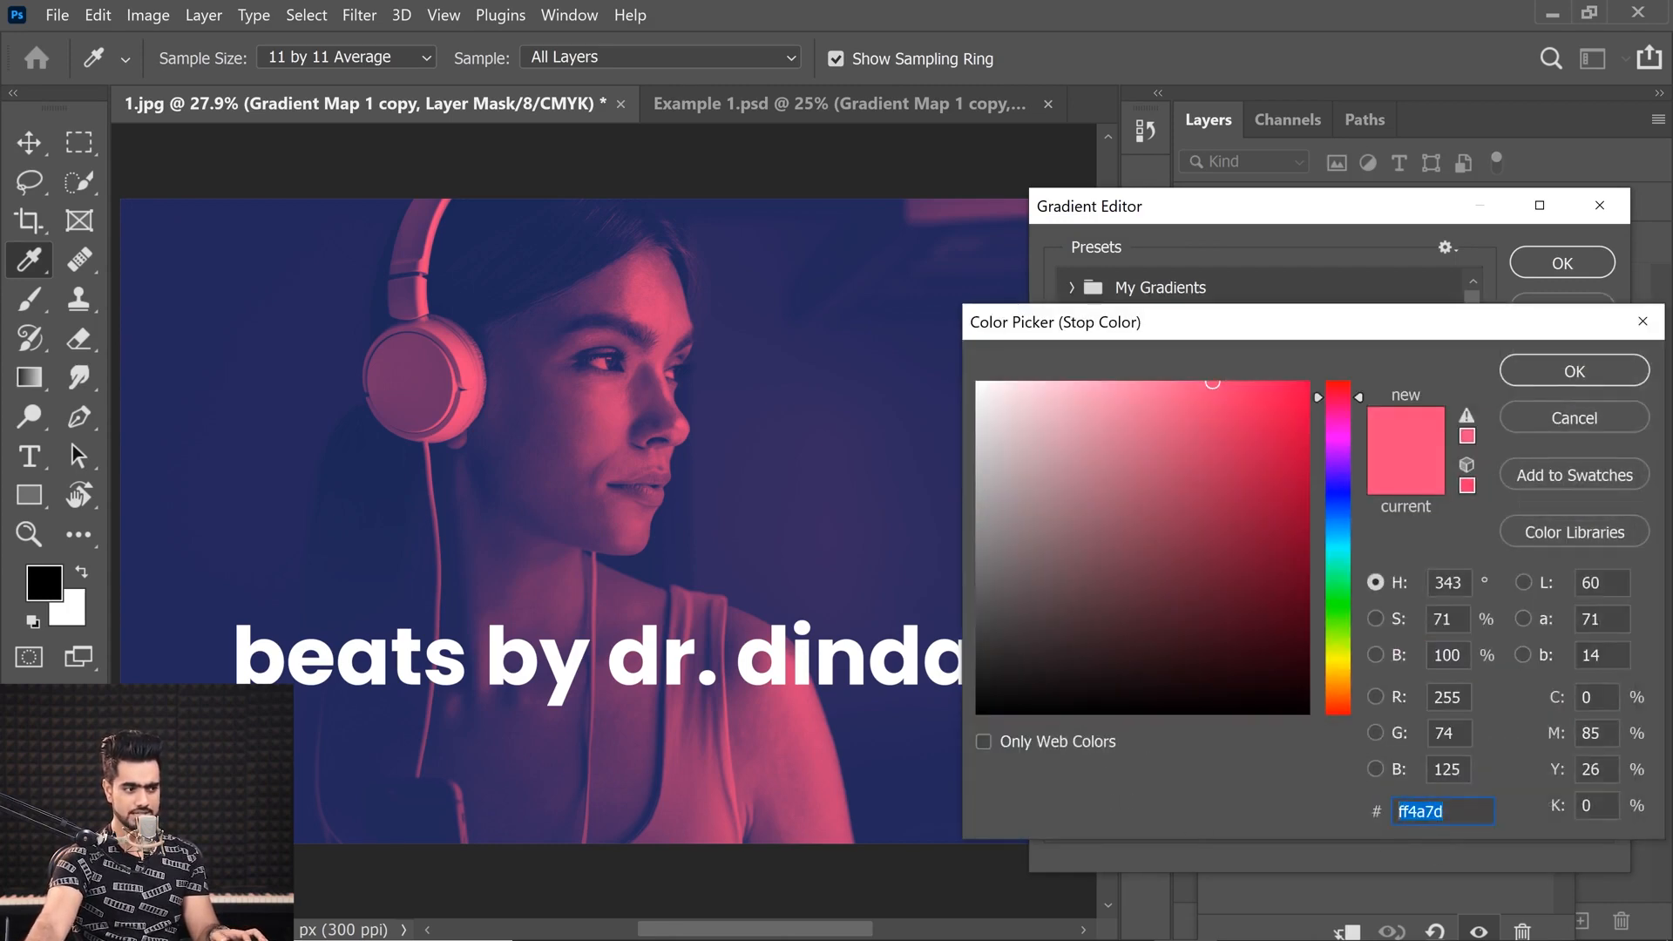
left_click(1562, 386)
left_click(1562, 261)
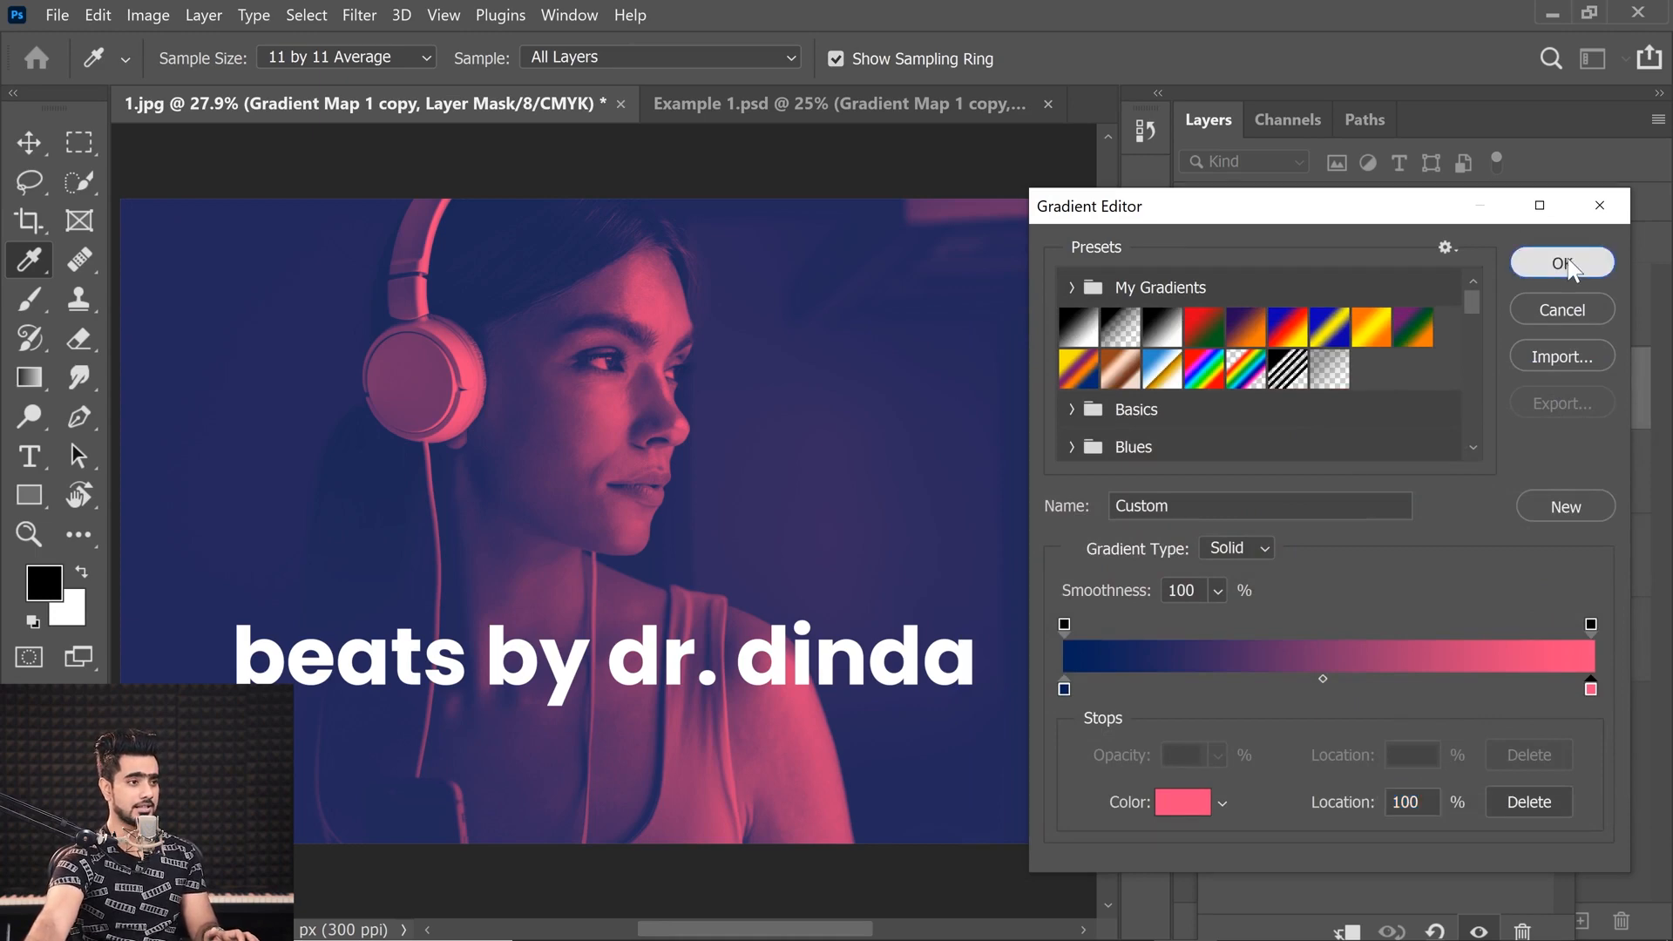
left_click(1564, 466)
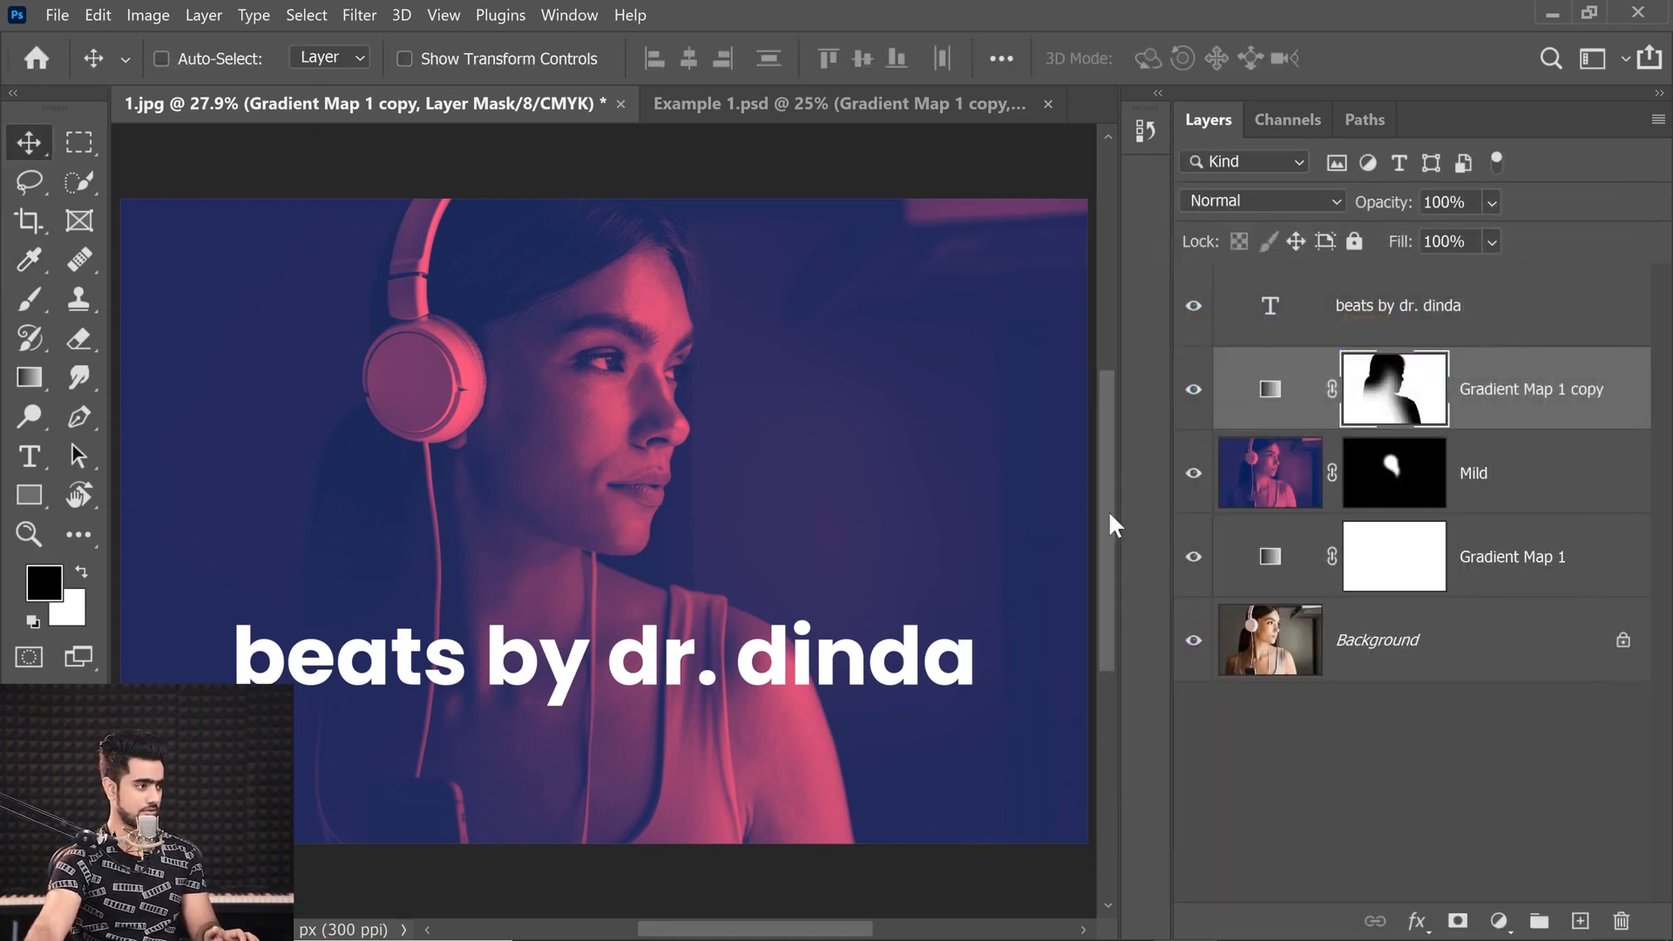
Color only the word "beats" in the text layer pink, ff4a7d, and commit the text edit
left_click(1326, 305)
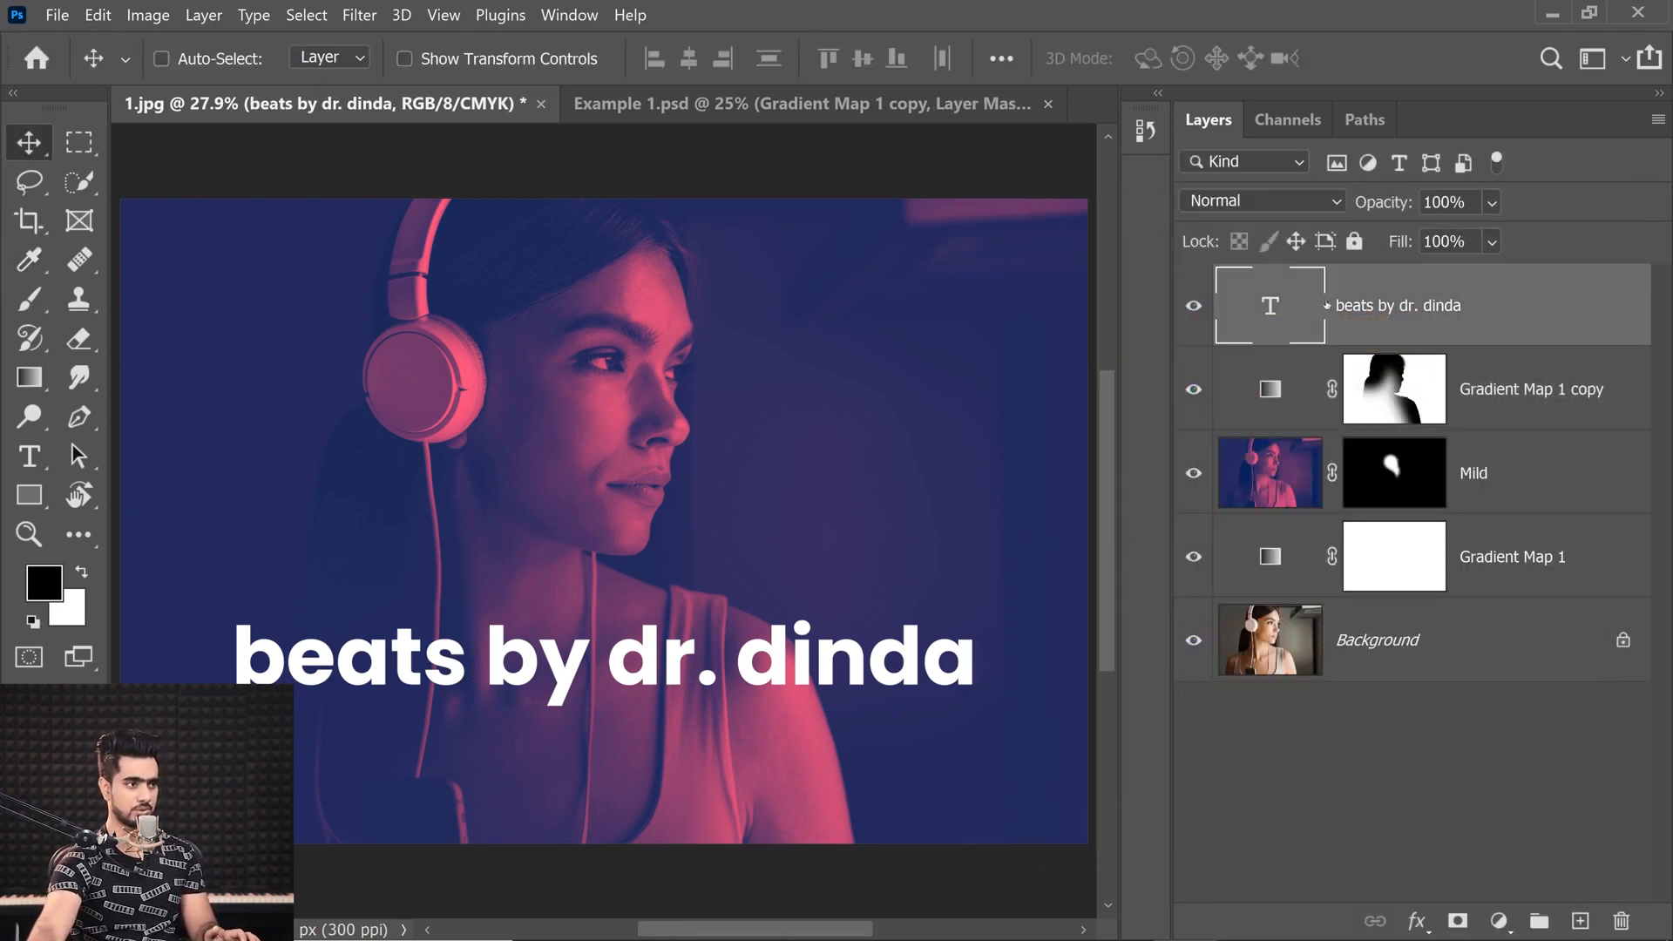
left_click(30, 455)
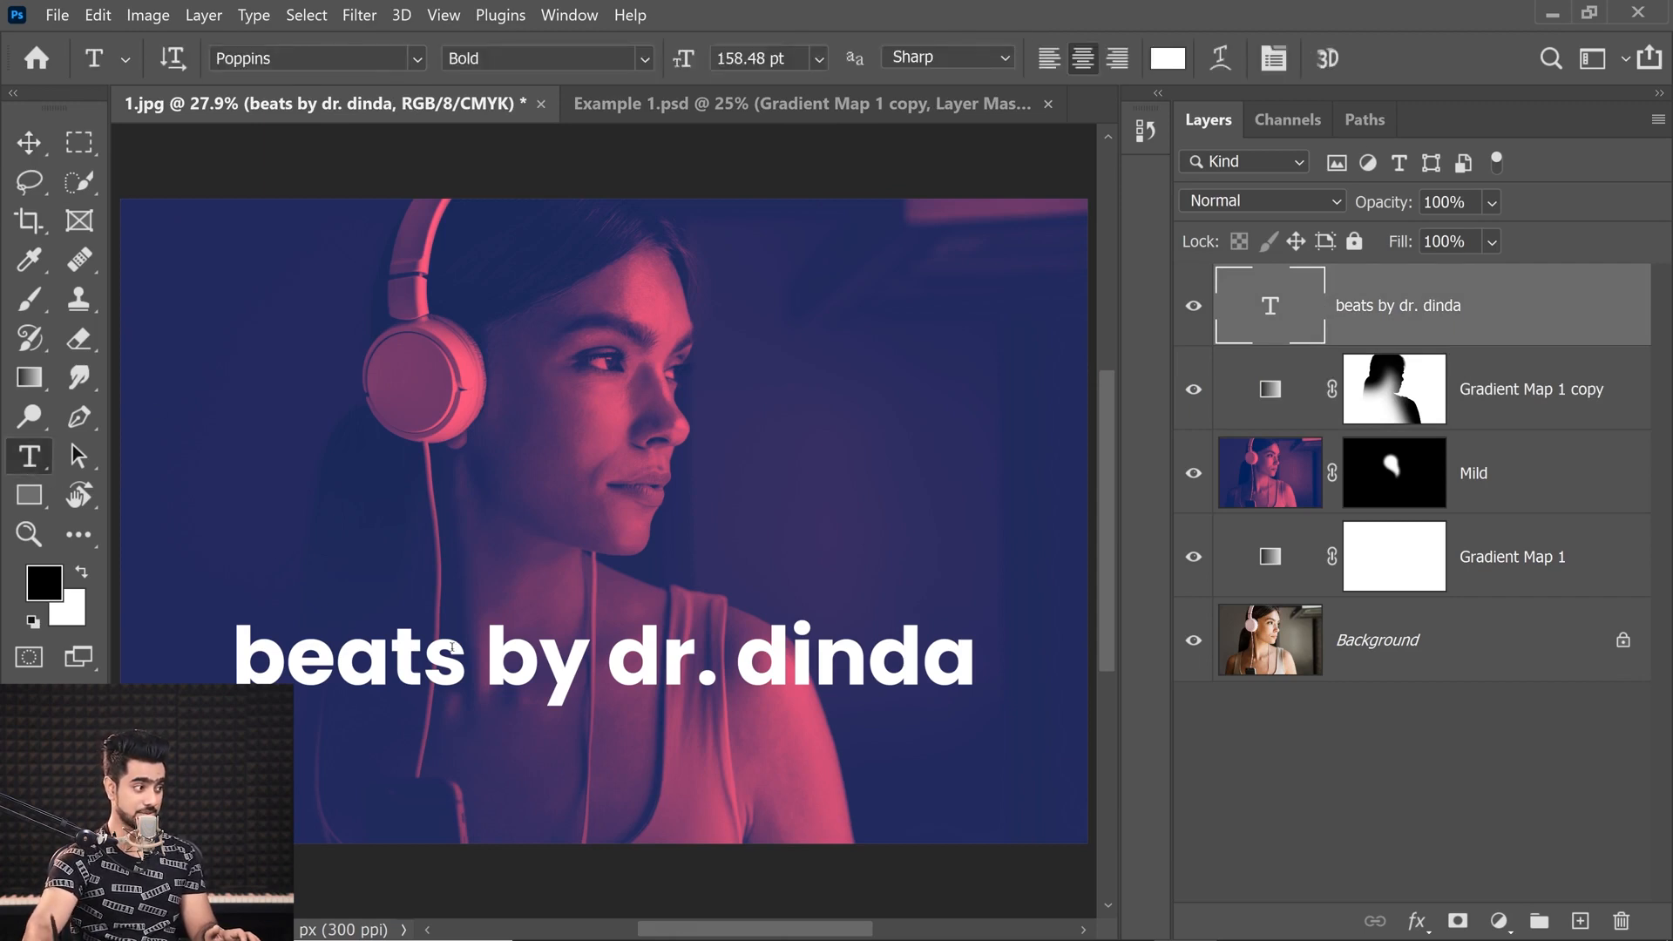
left_click_drag(468, 664, 235, 664)
left_click(1168, 59)
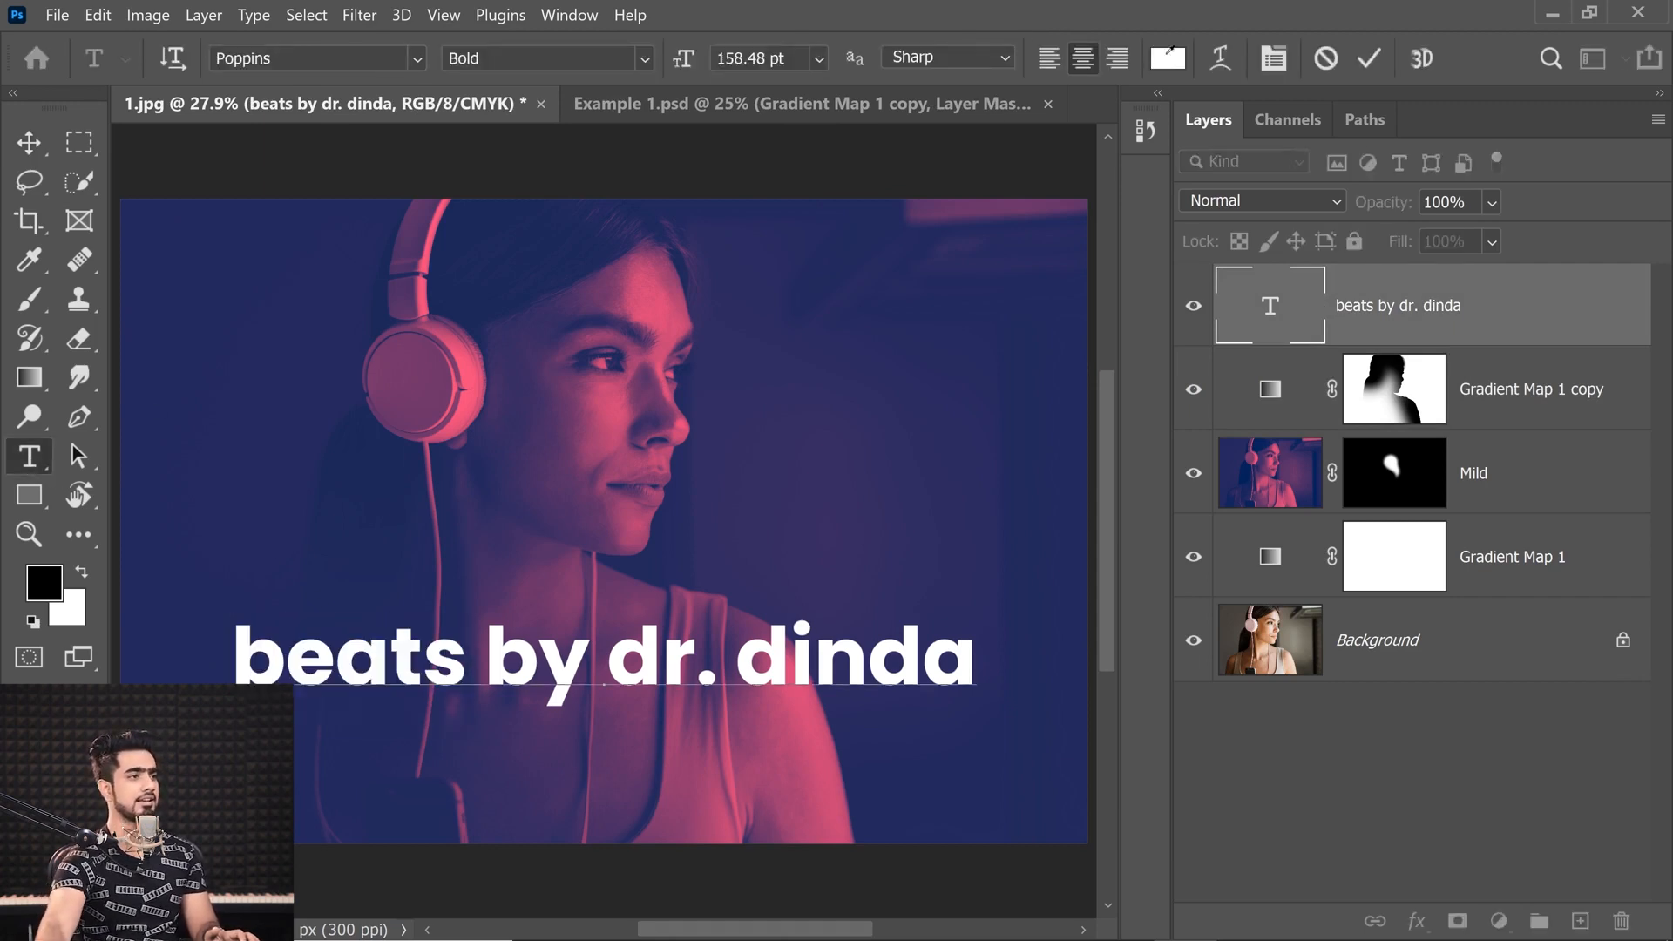
type("ff4a7d")
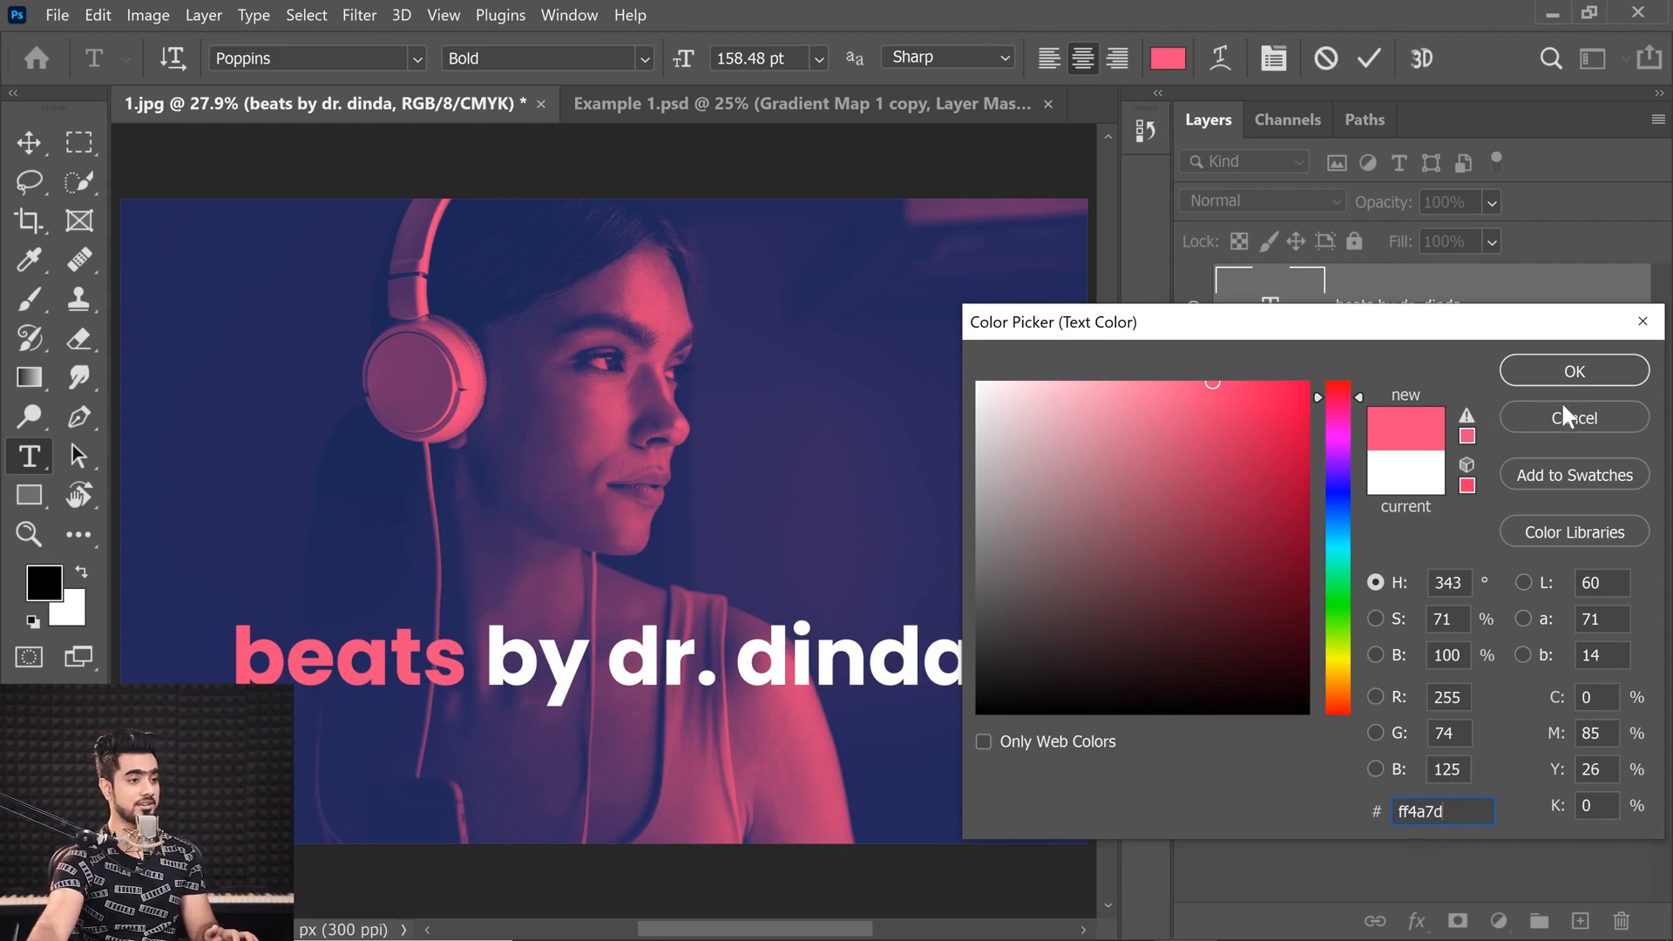
left_click(1574, 371)
key("ctrl+Return")
left_click_drag(707, 474, 752, 472)
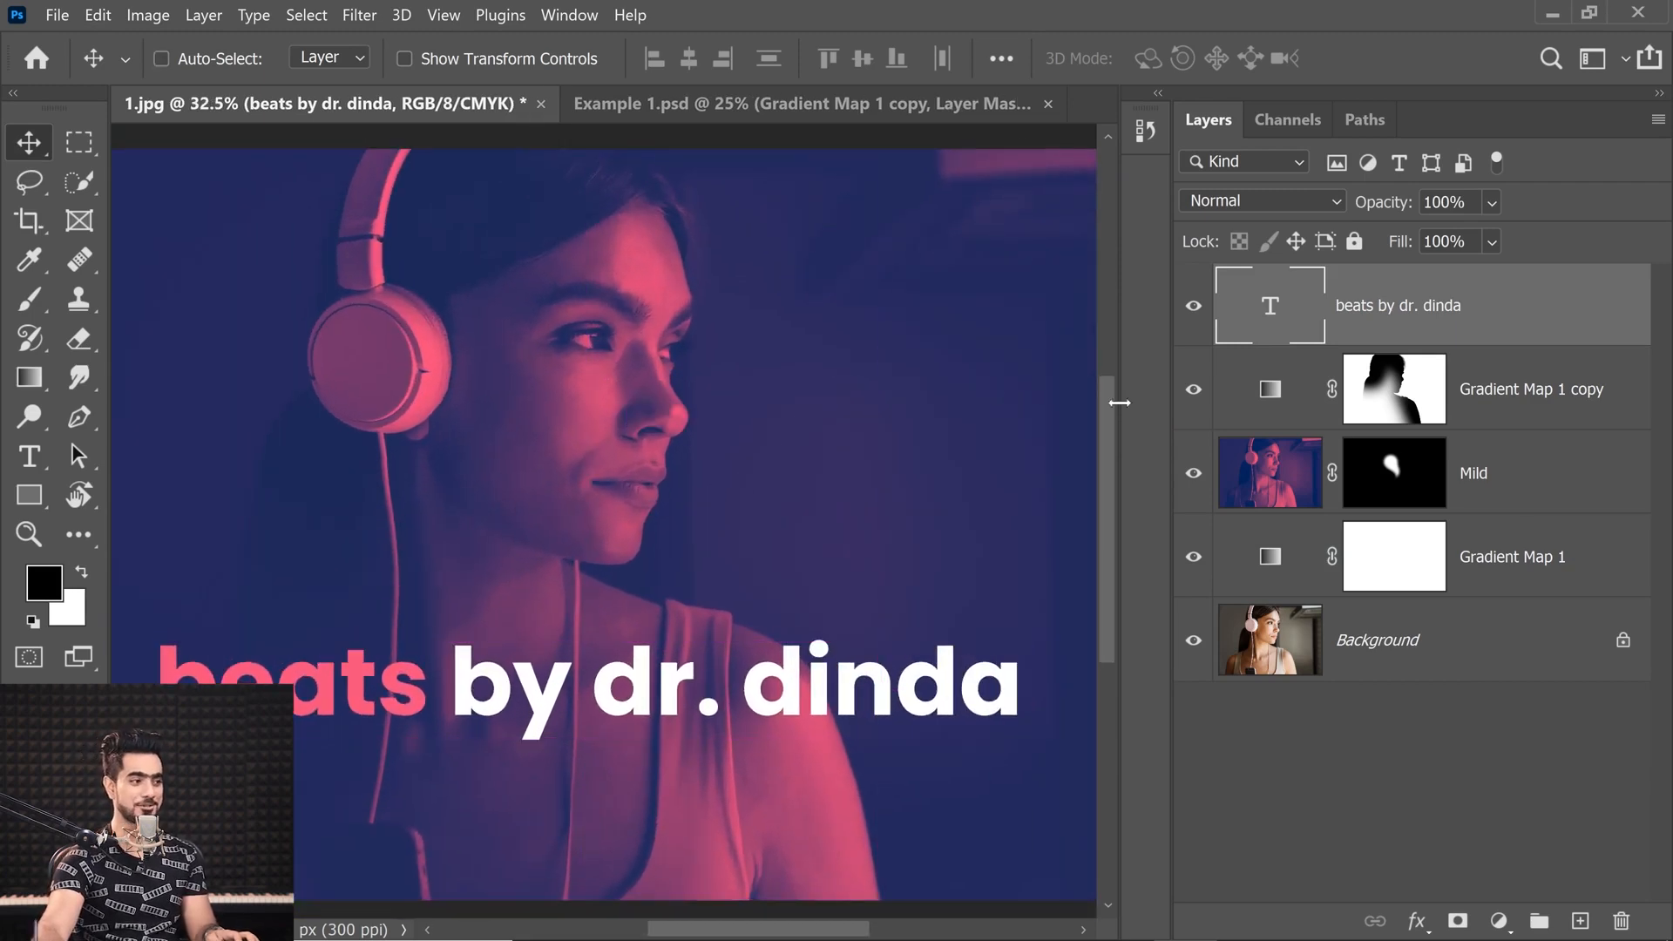
Try duplicating the text layer above the gradient maps and undo the duplicate
left_click_drag(1501, 294, 1481, 881)
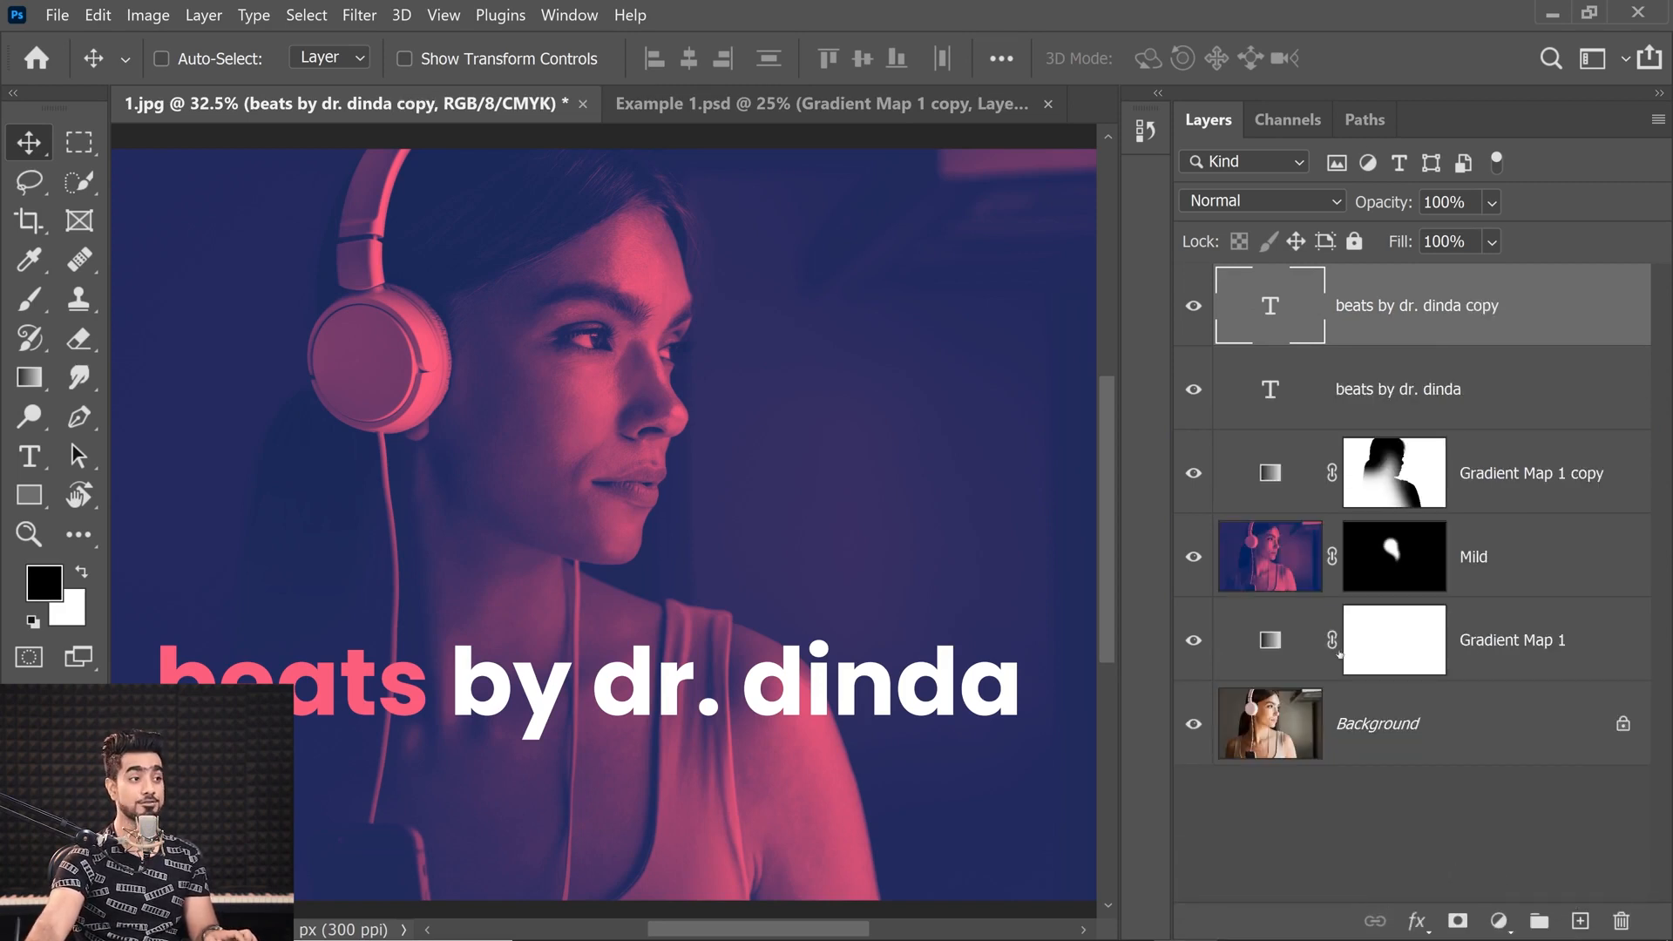
key("ctrl+z")
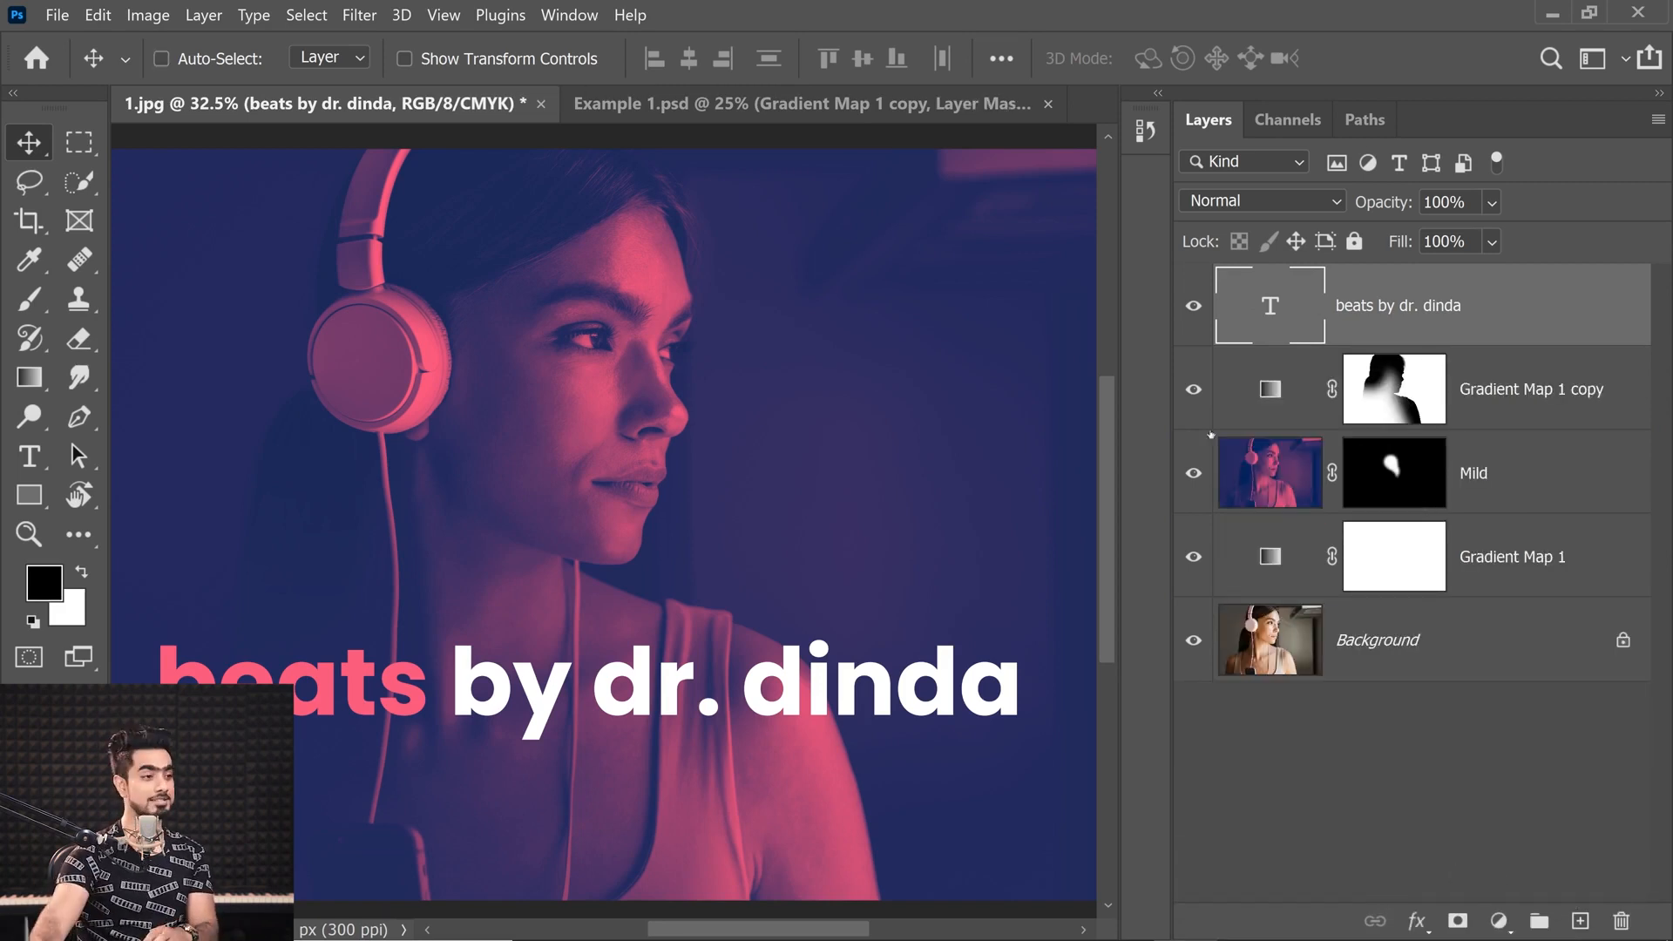
left_click_drag(1496, 311, 1523, 832)
left_click_drag(1581, 920, 1538, 303)
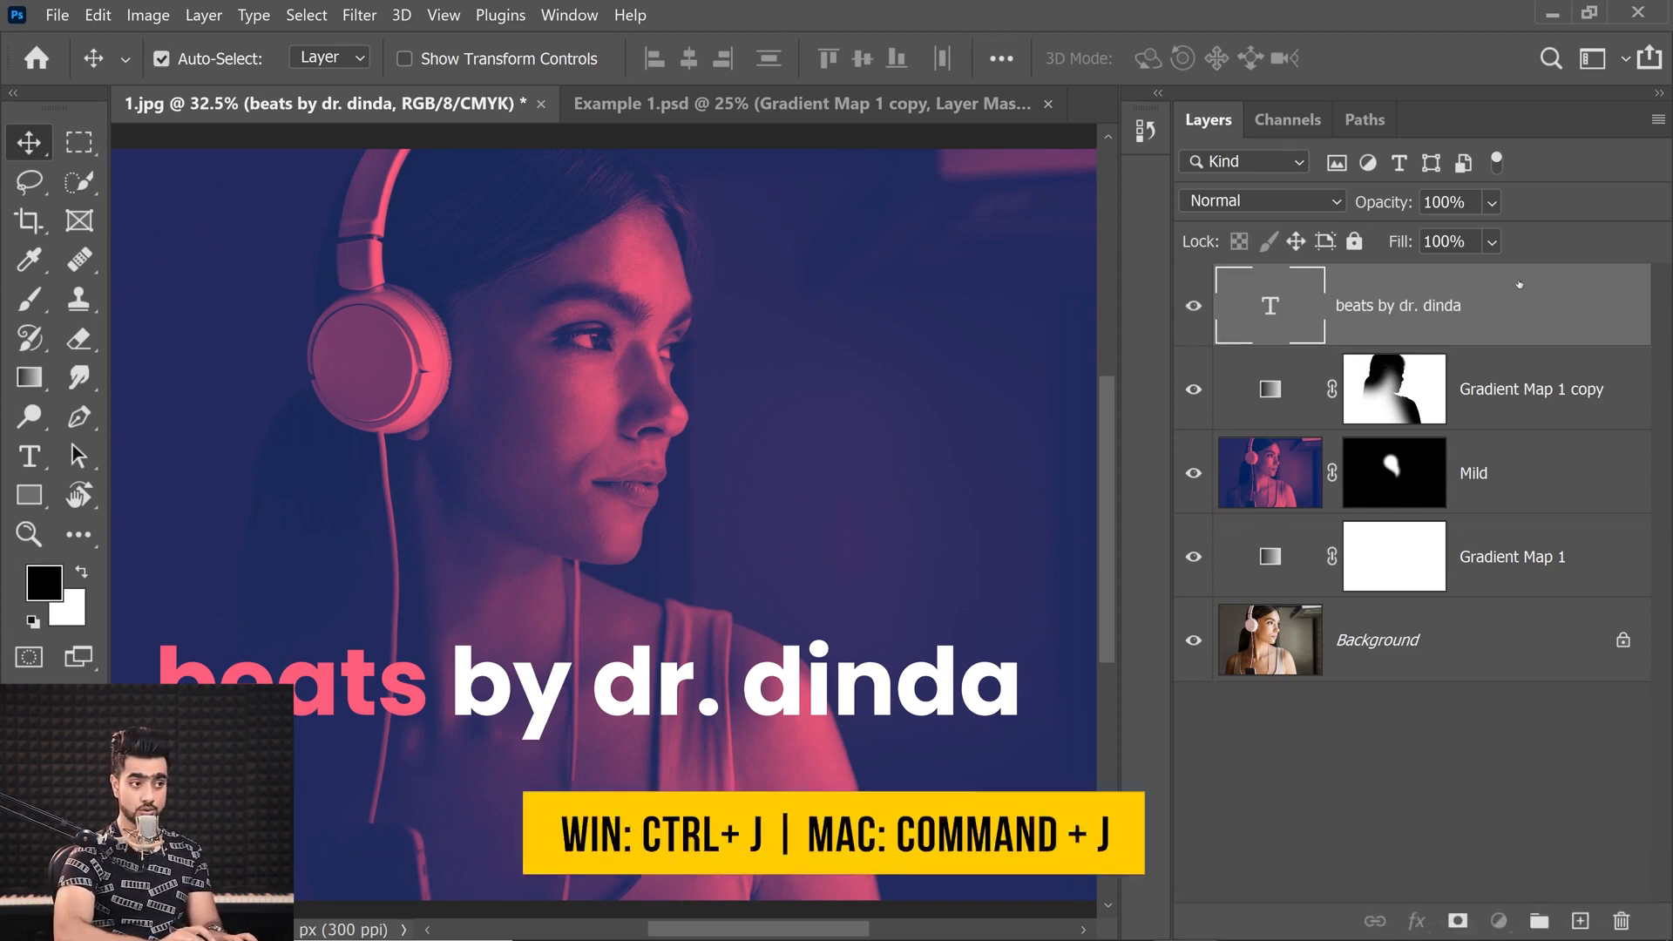
Duplicate the "beats by dr. dinda" text layer and nudge the lower text layer slightly right and down as an offset shadow
key("ctrl+j")
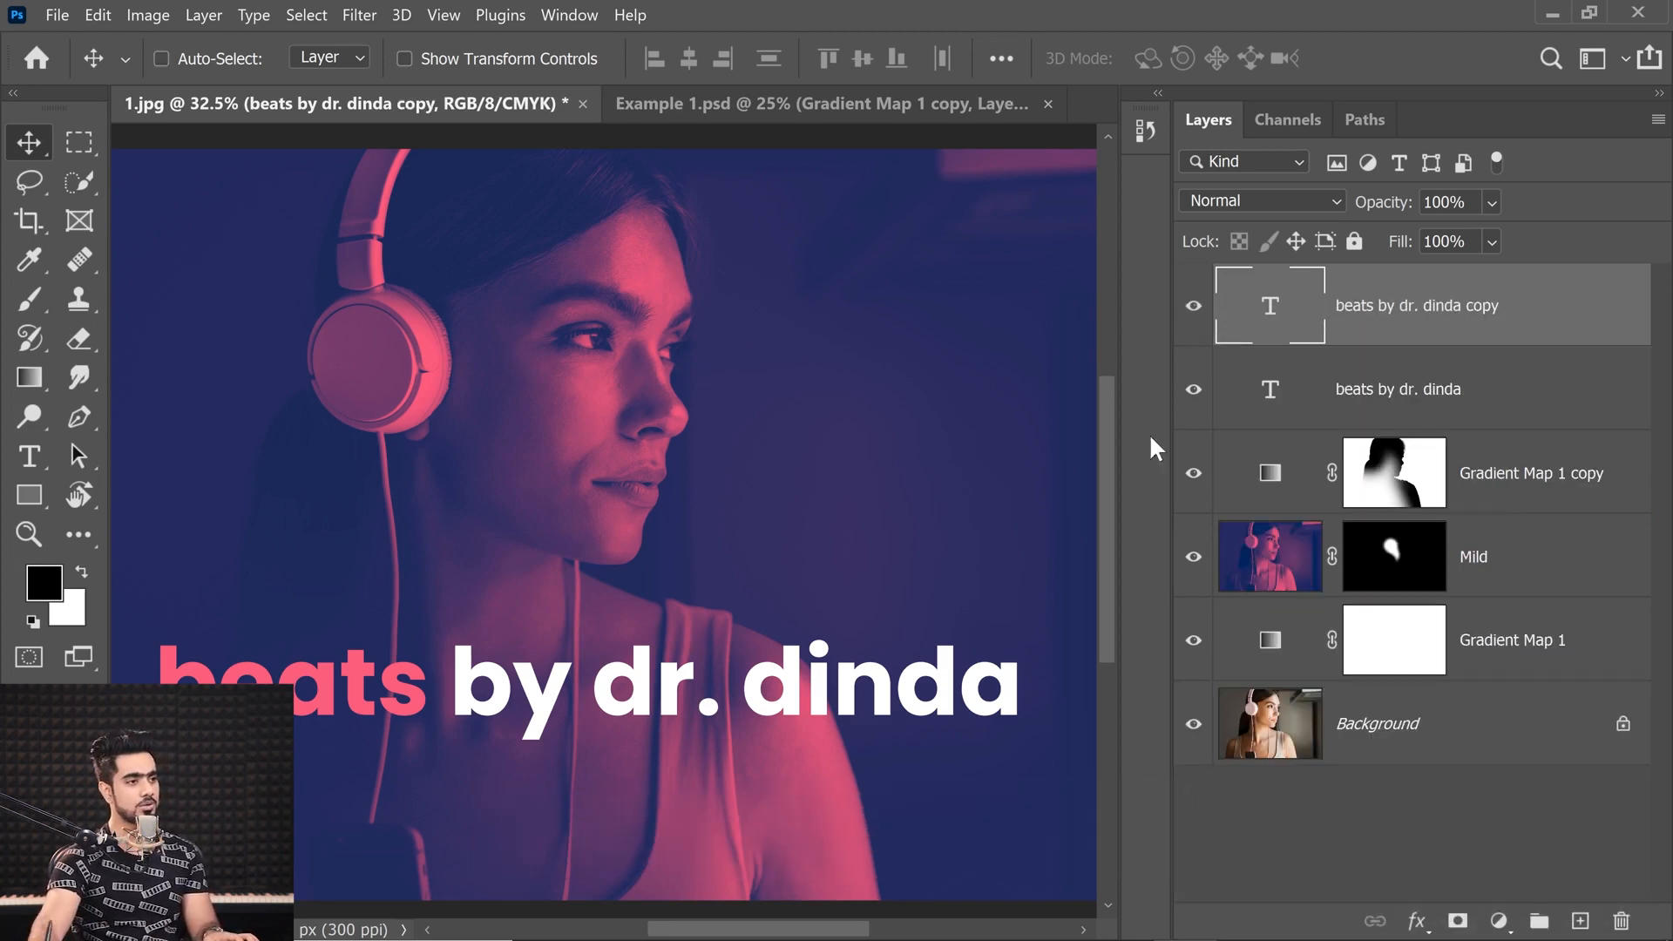
left_click(1410, 393)
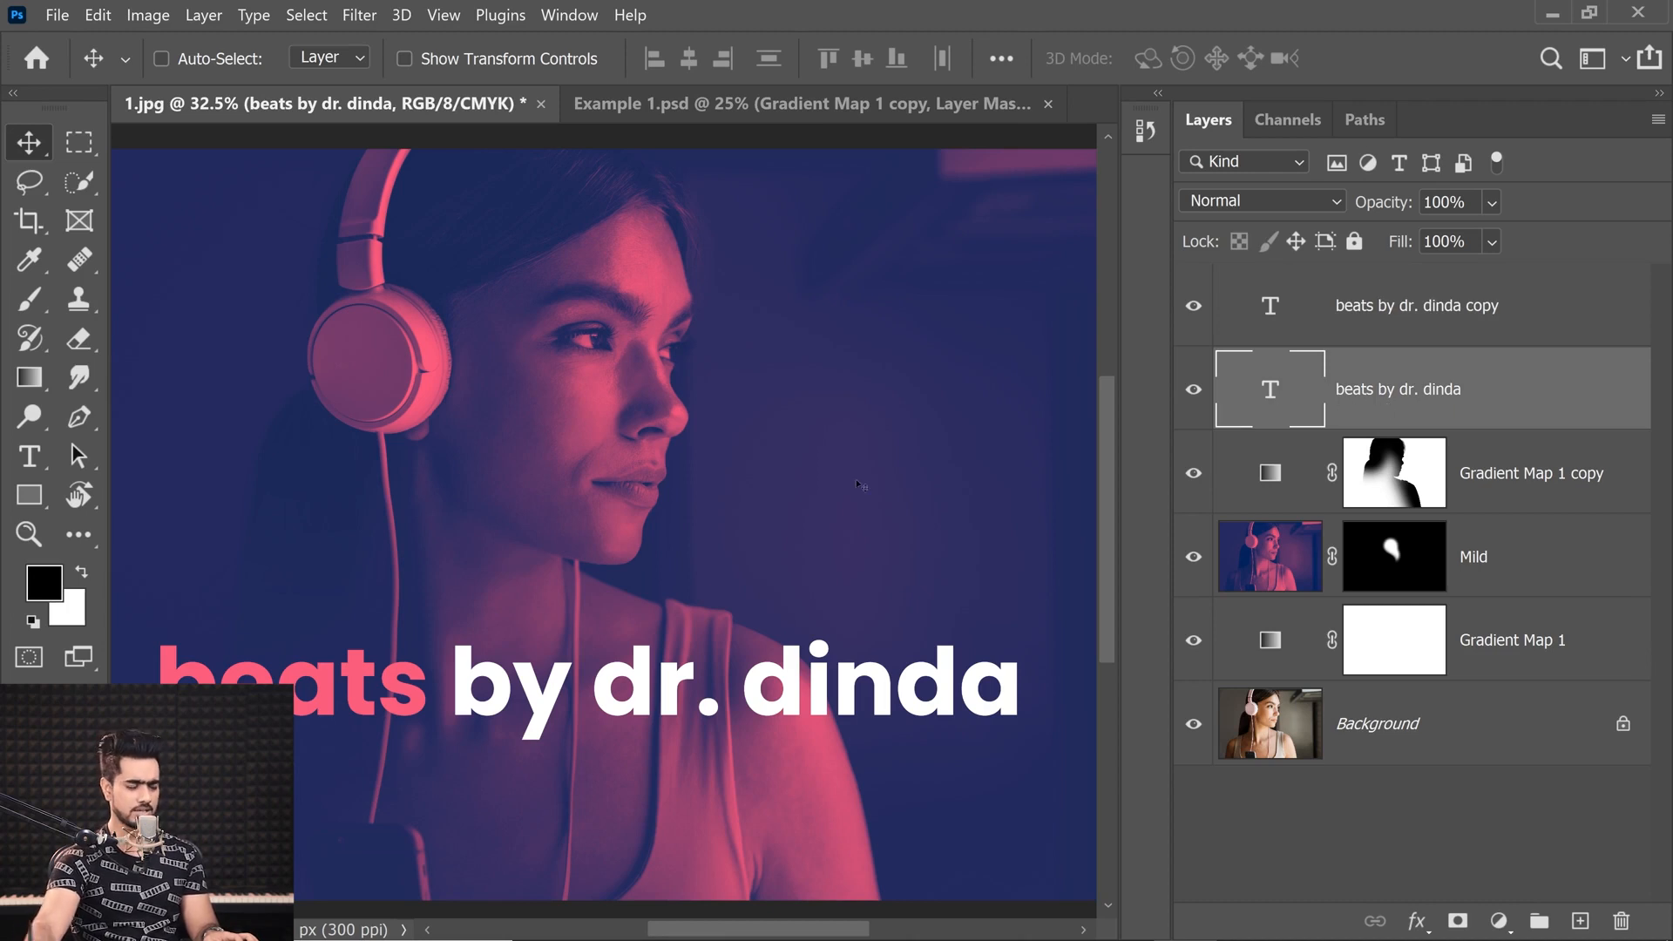
left_click_drag(401, 714, 447, 676)
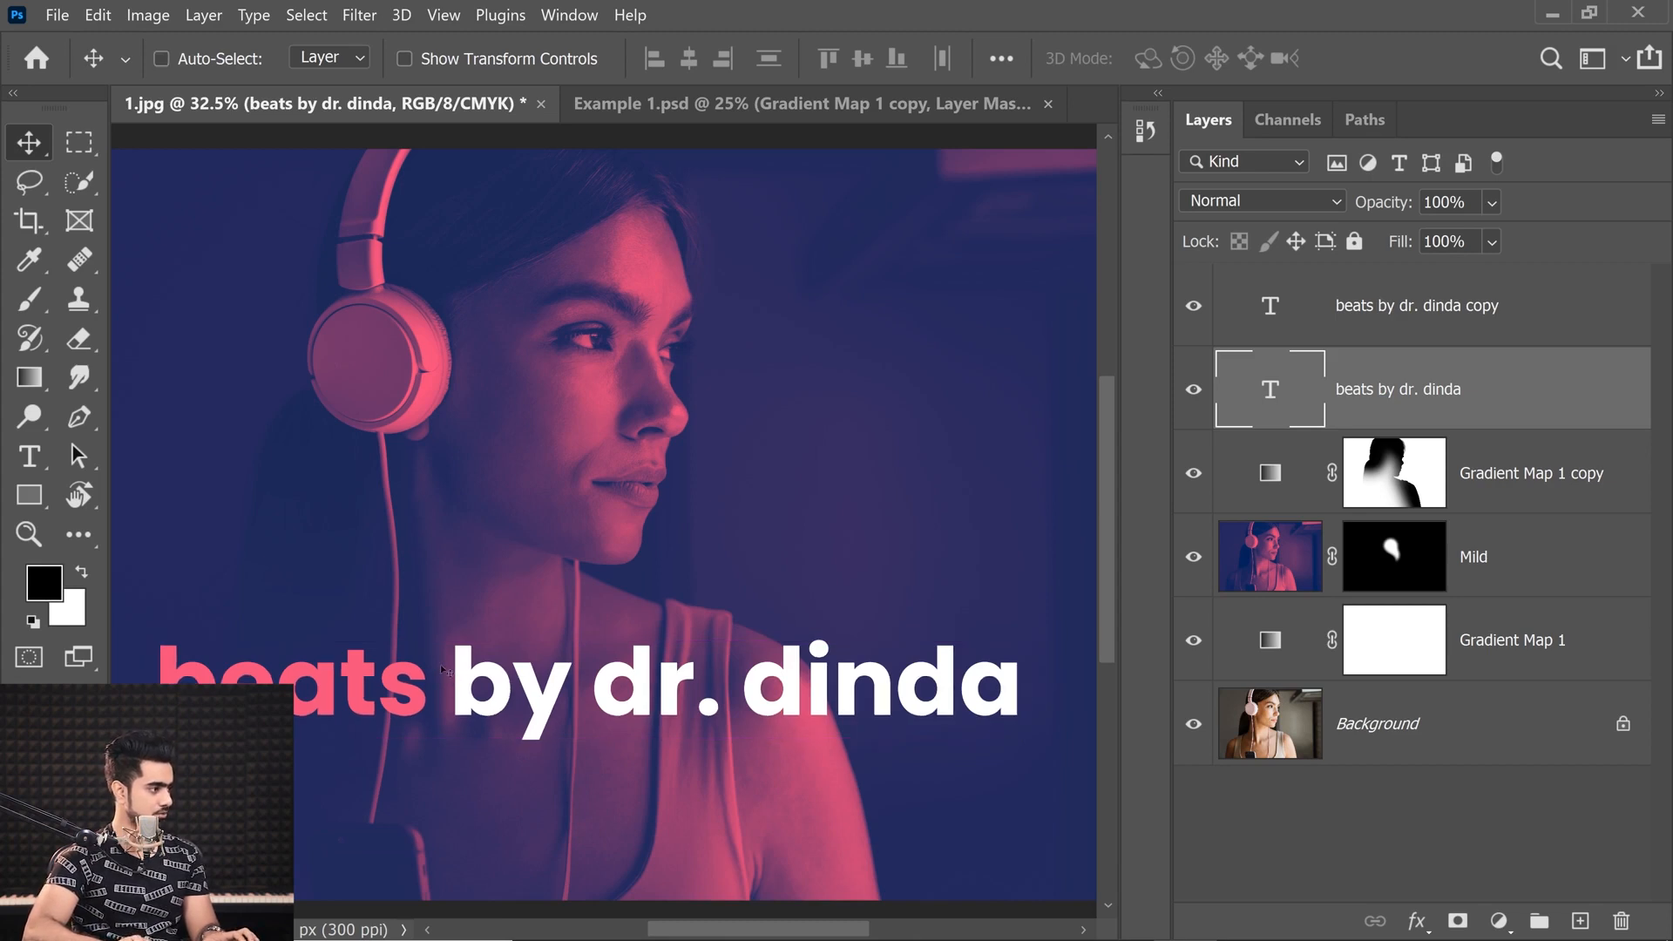
key("Right")
key("Down")
key("Right")
key("Down")
key("Right")
key("Down")
key("Right")
key("Down")
key("Right")
key("Down")
key("Right")
key("Down")
key("Right")
key("Down")
key("Right")
key("Down")
key("Right")
key("Down")
key("Right")
key("Down")
key("Right")
key("Down")
key("Right")
key("Down")
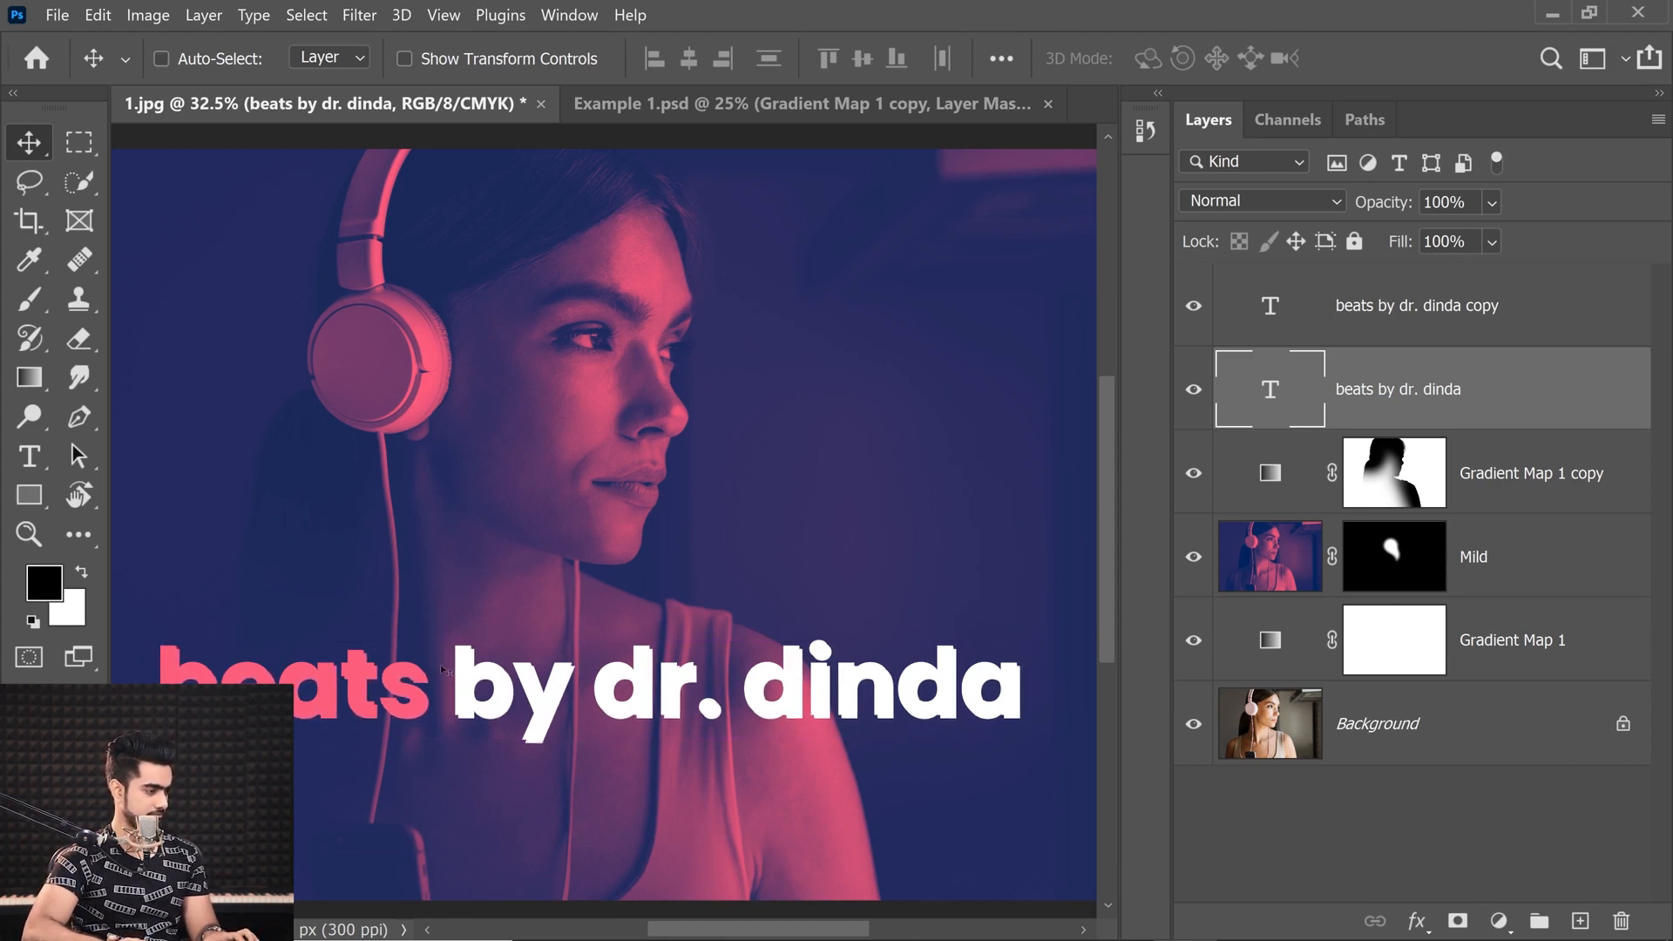
key("Right")
key("Down")
key("Right")
key("Down")
key("Right")
key("Down")
key("Right")
key("Down")
key("Right")
key("Down")
key("Right")
key("Down")
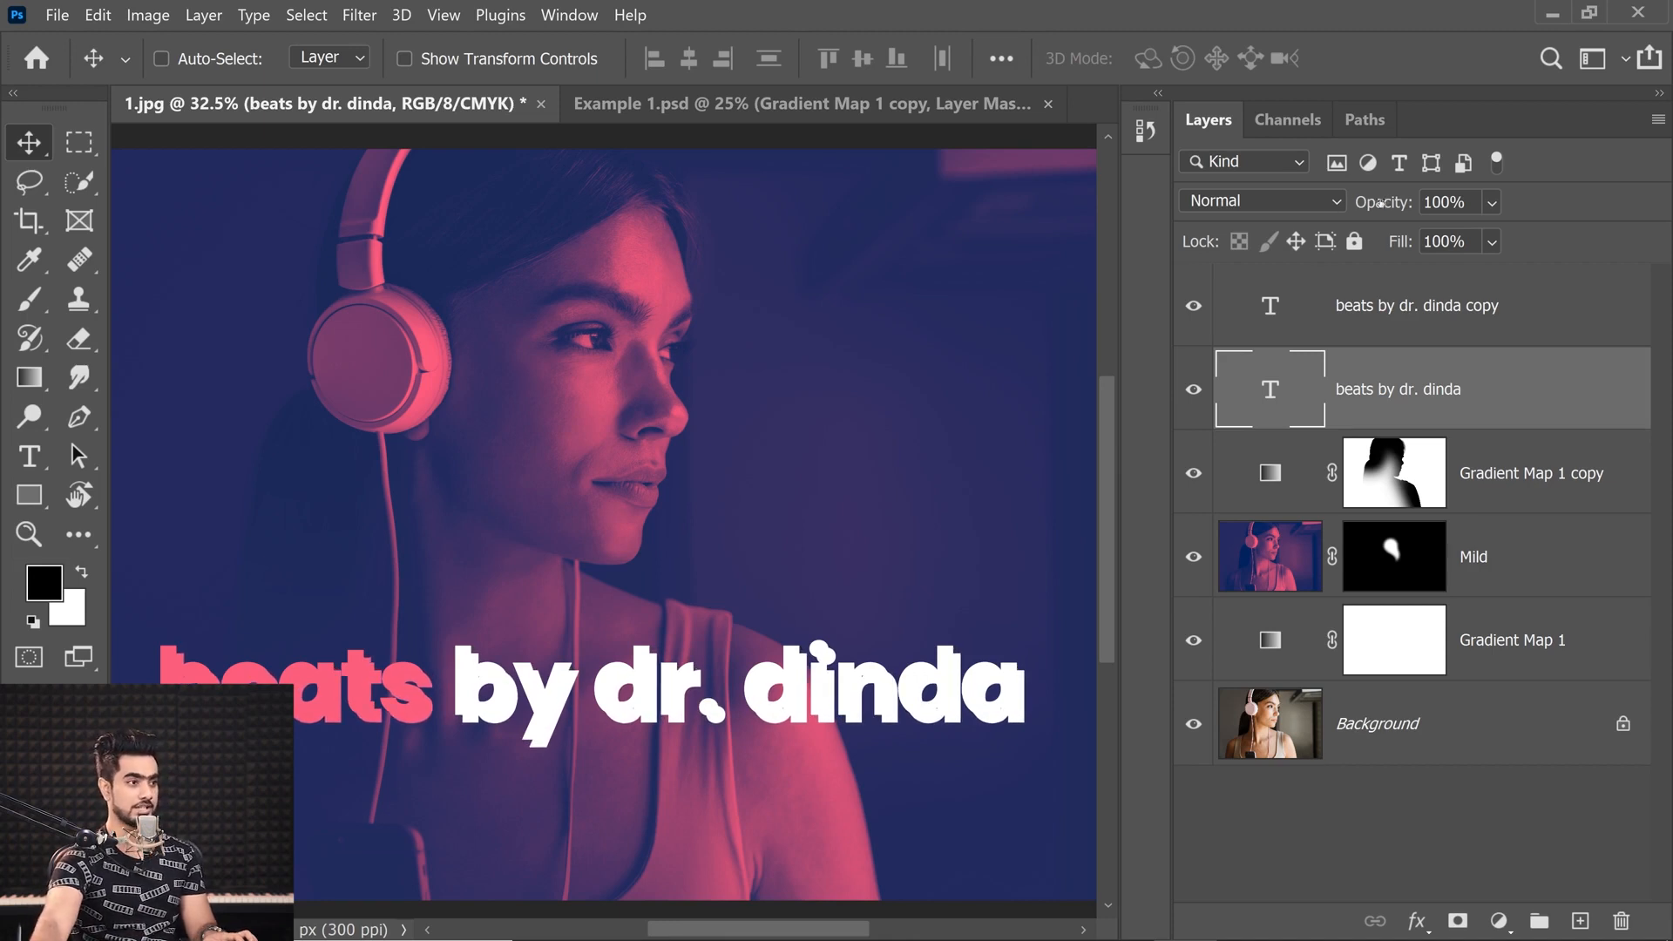
Set the opacity of the lower, offset text layer to 35%
left_click_drag(1385, 204, 1339, 209)
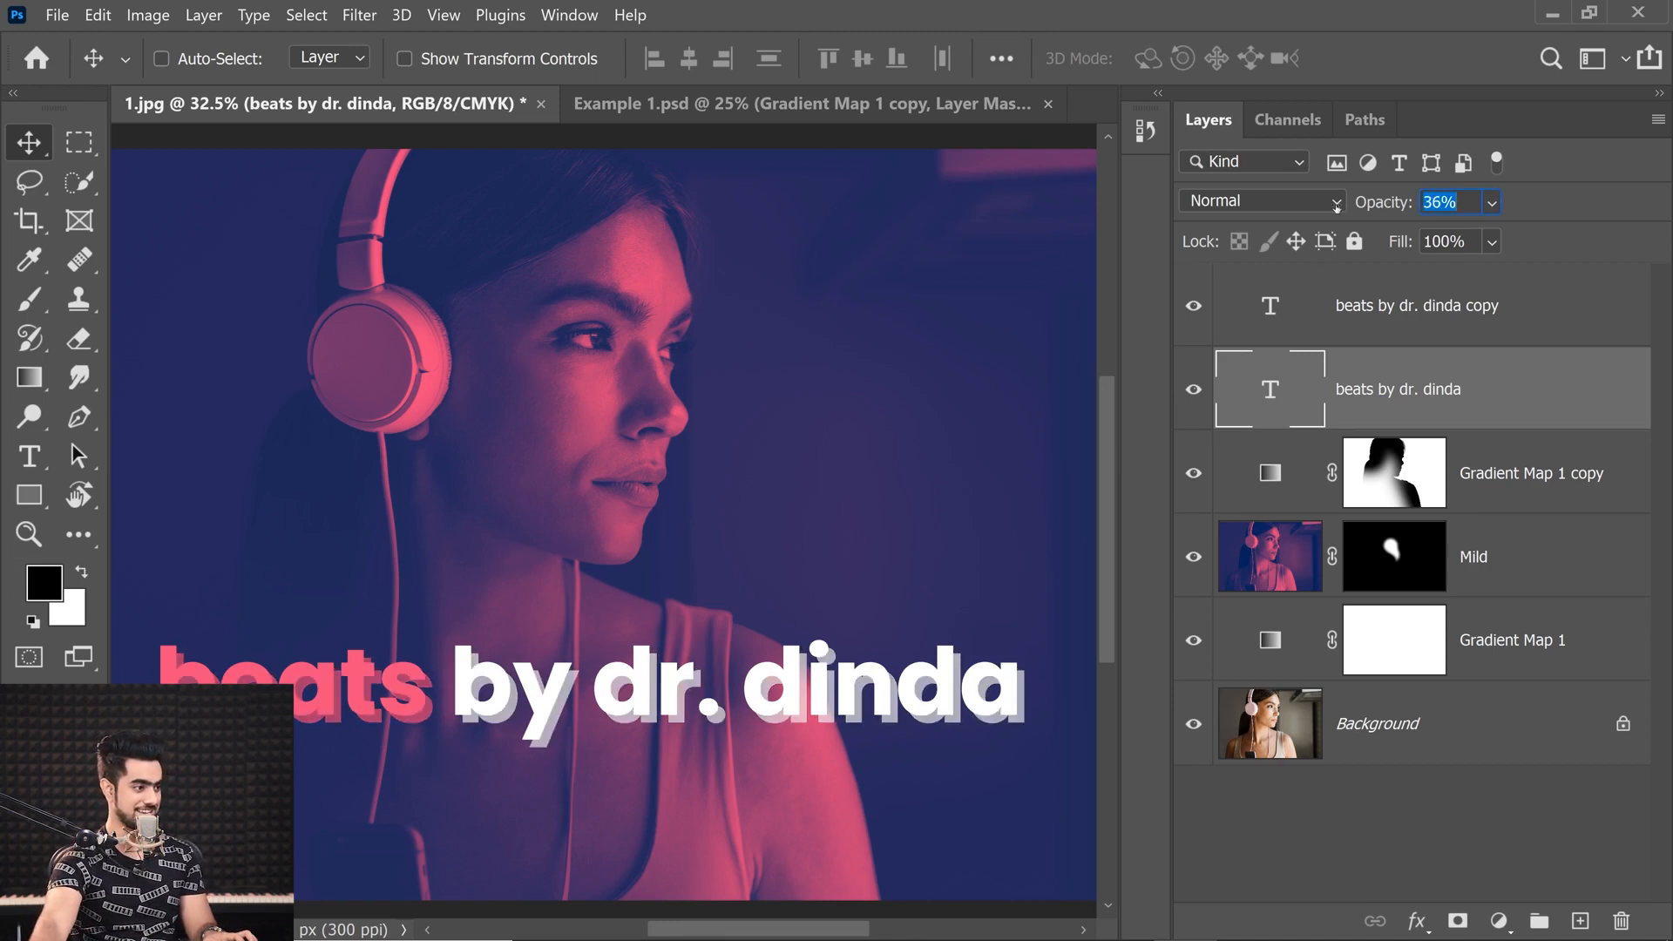
left_click(1353, 209)
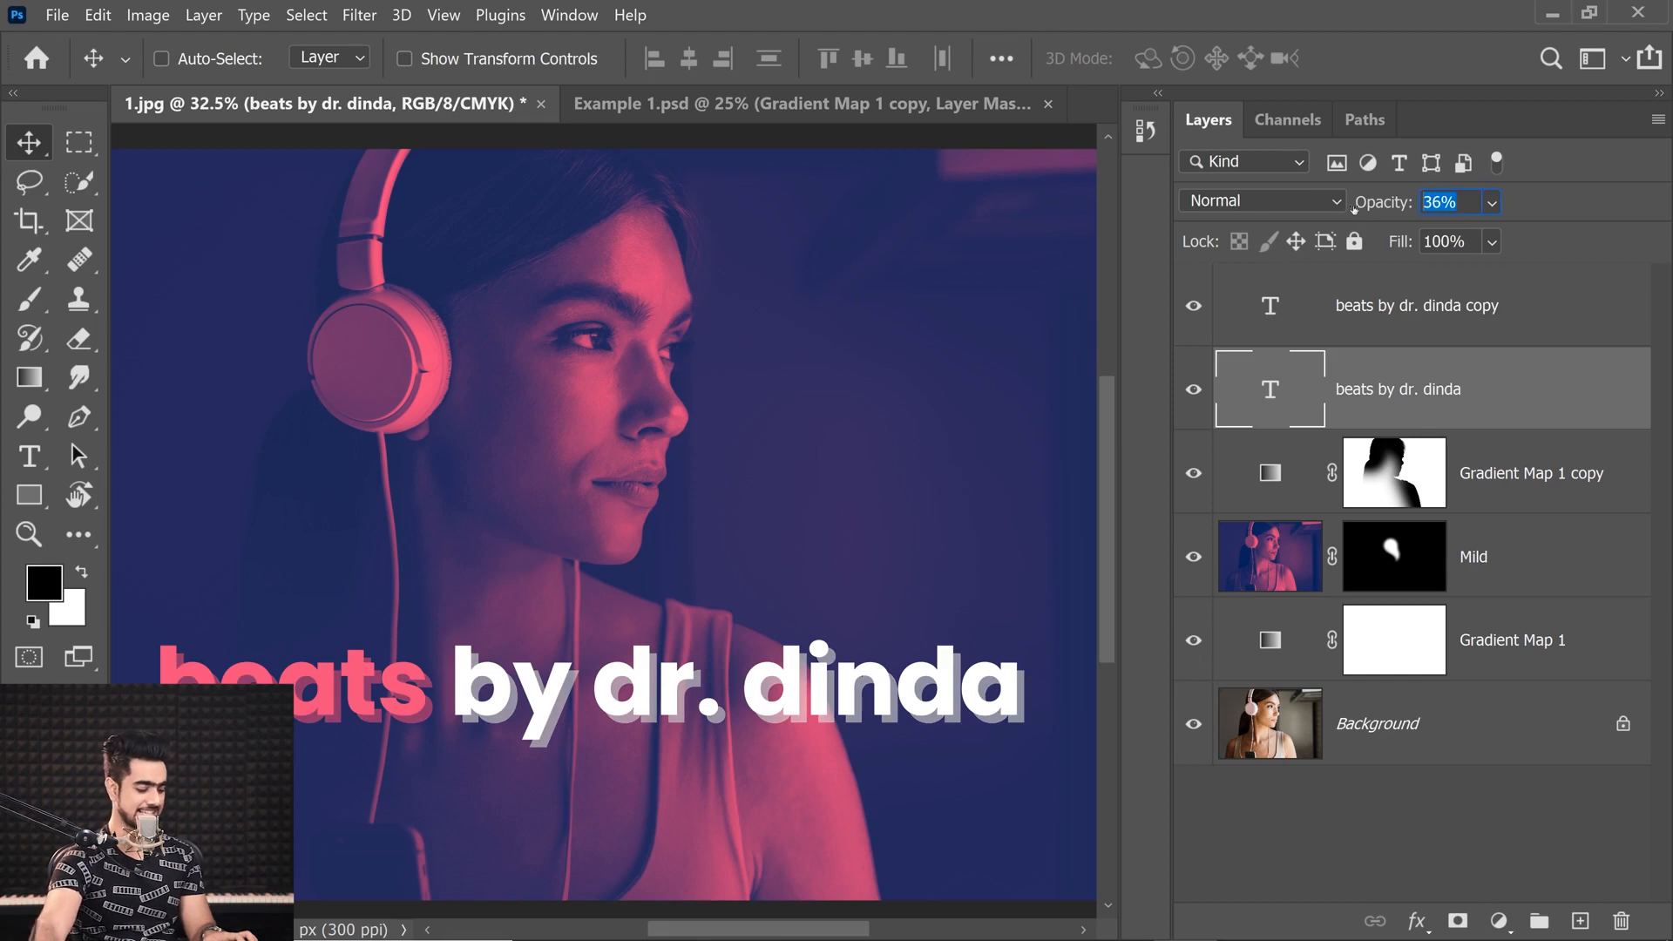
type("35")
key("Return")
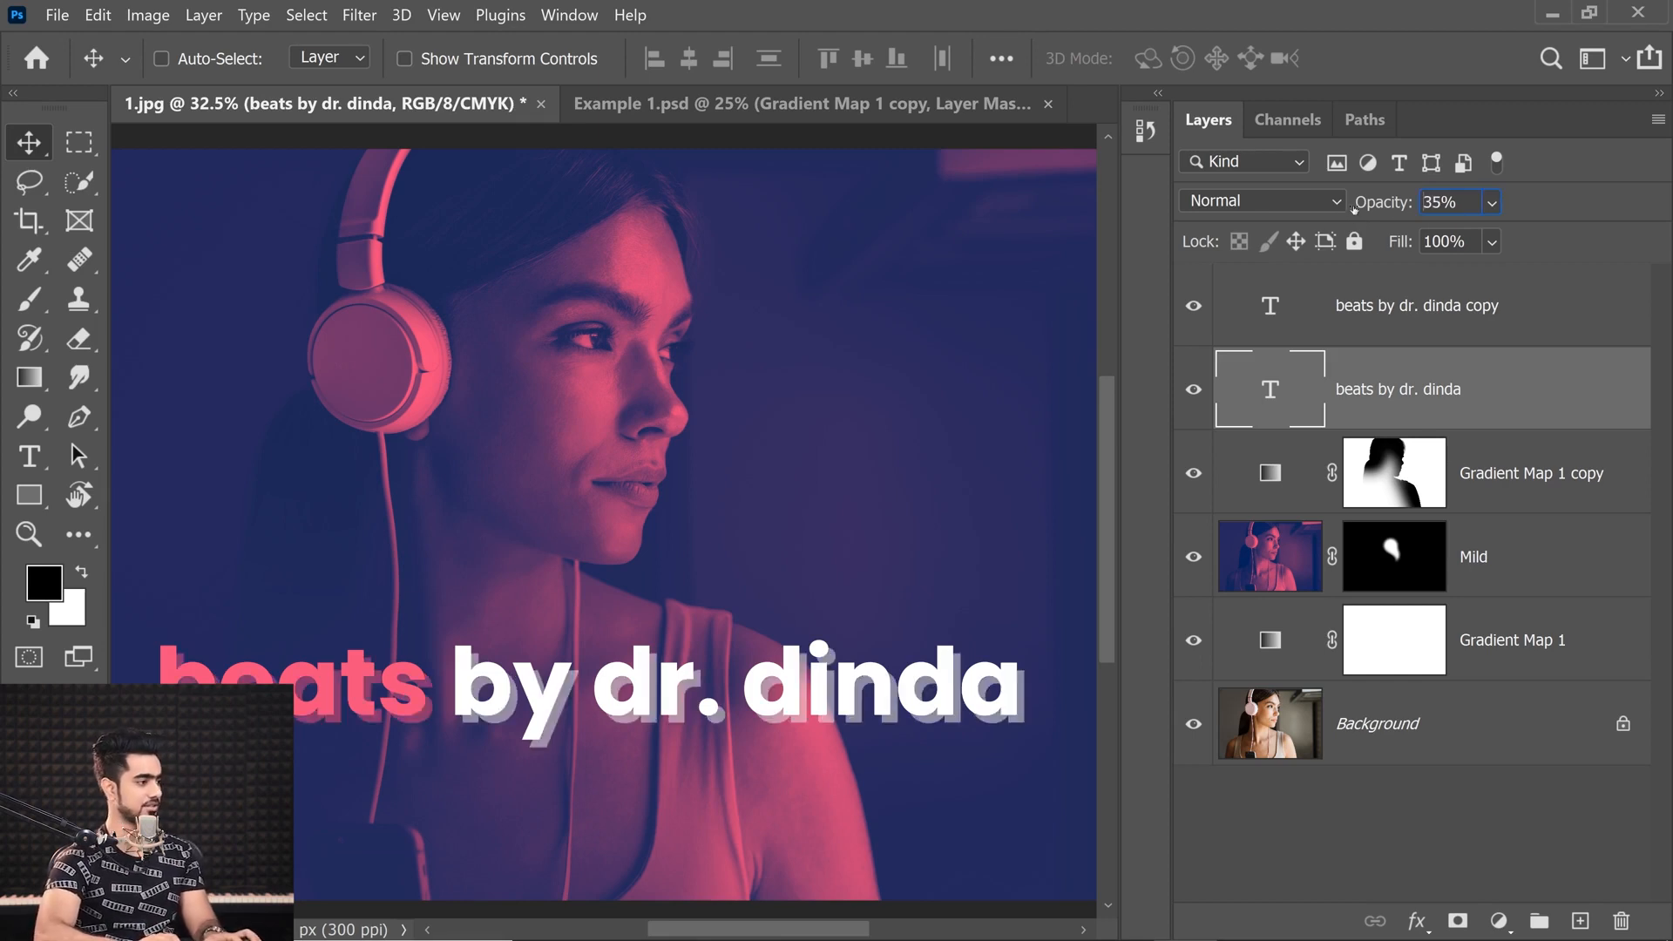
Fit the finished portrait to the window and compare 1.jpg with the Example 1.psd version
left_click_drag(452, 237, 423, 245)
left_click_drag(530, 234, 517, 414)
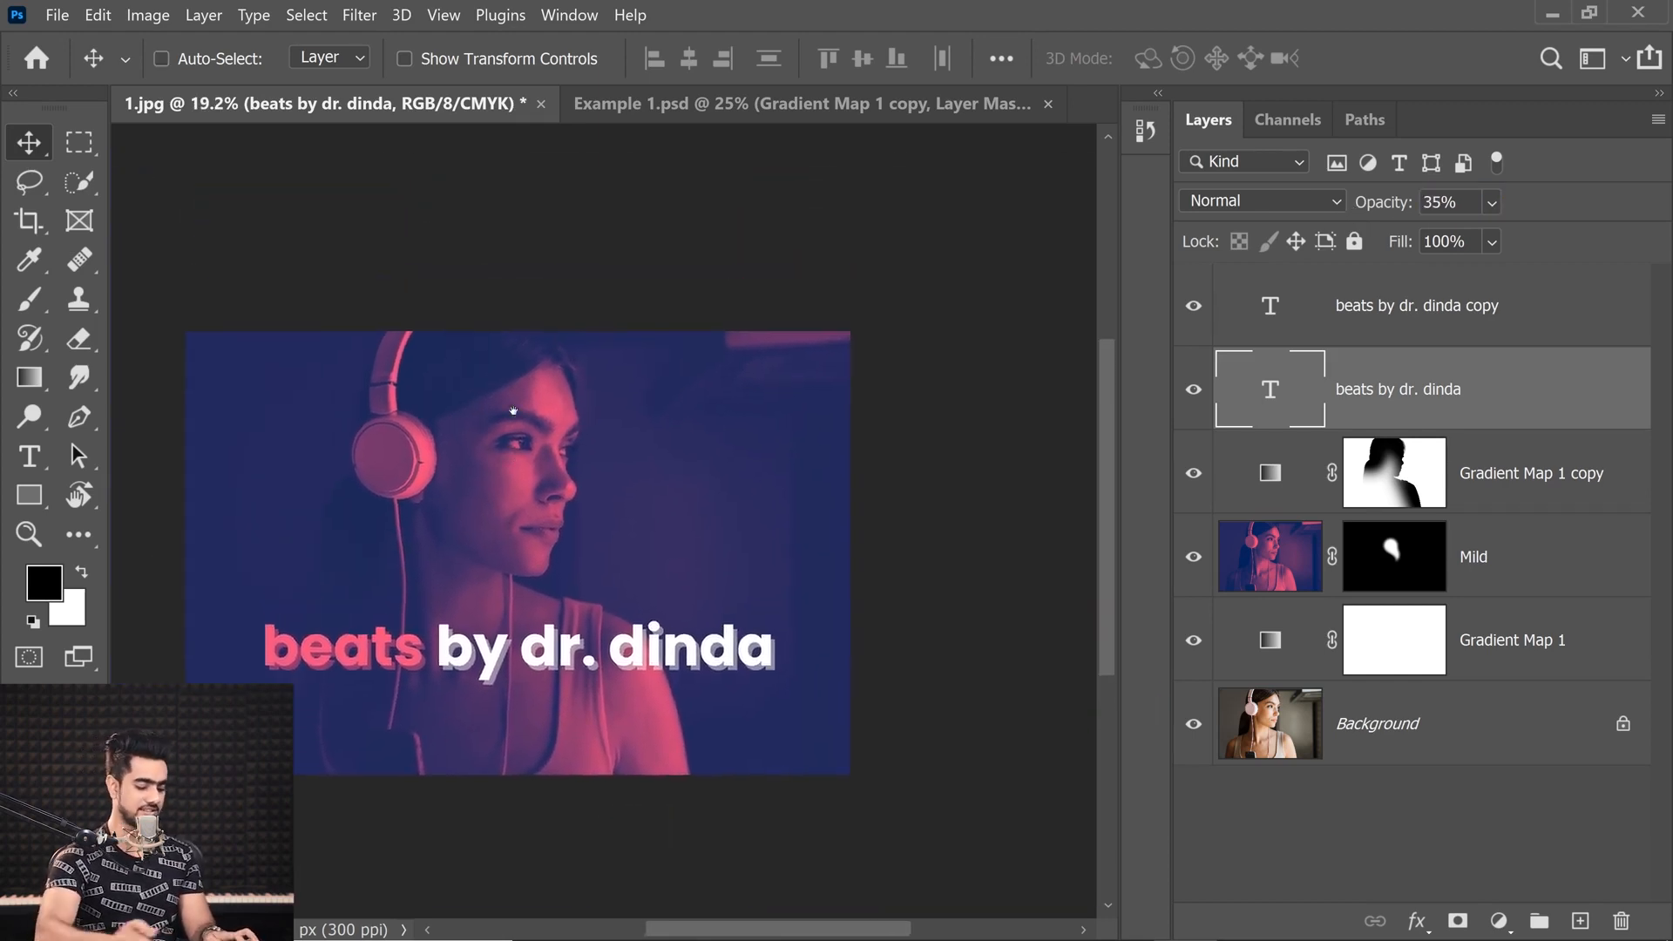
key("ctrl+0")
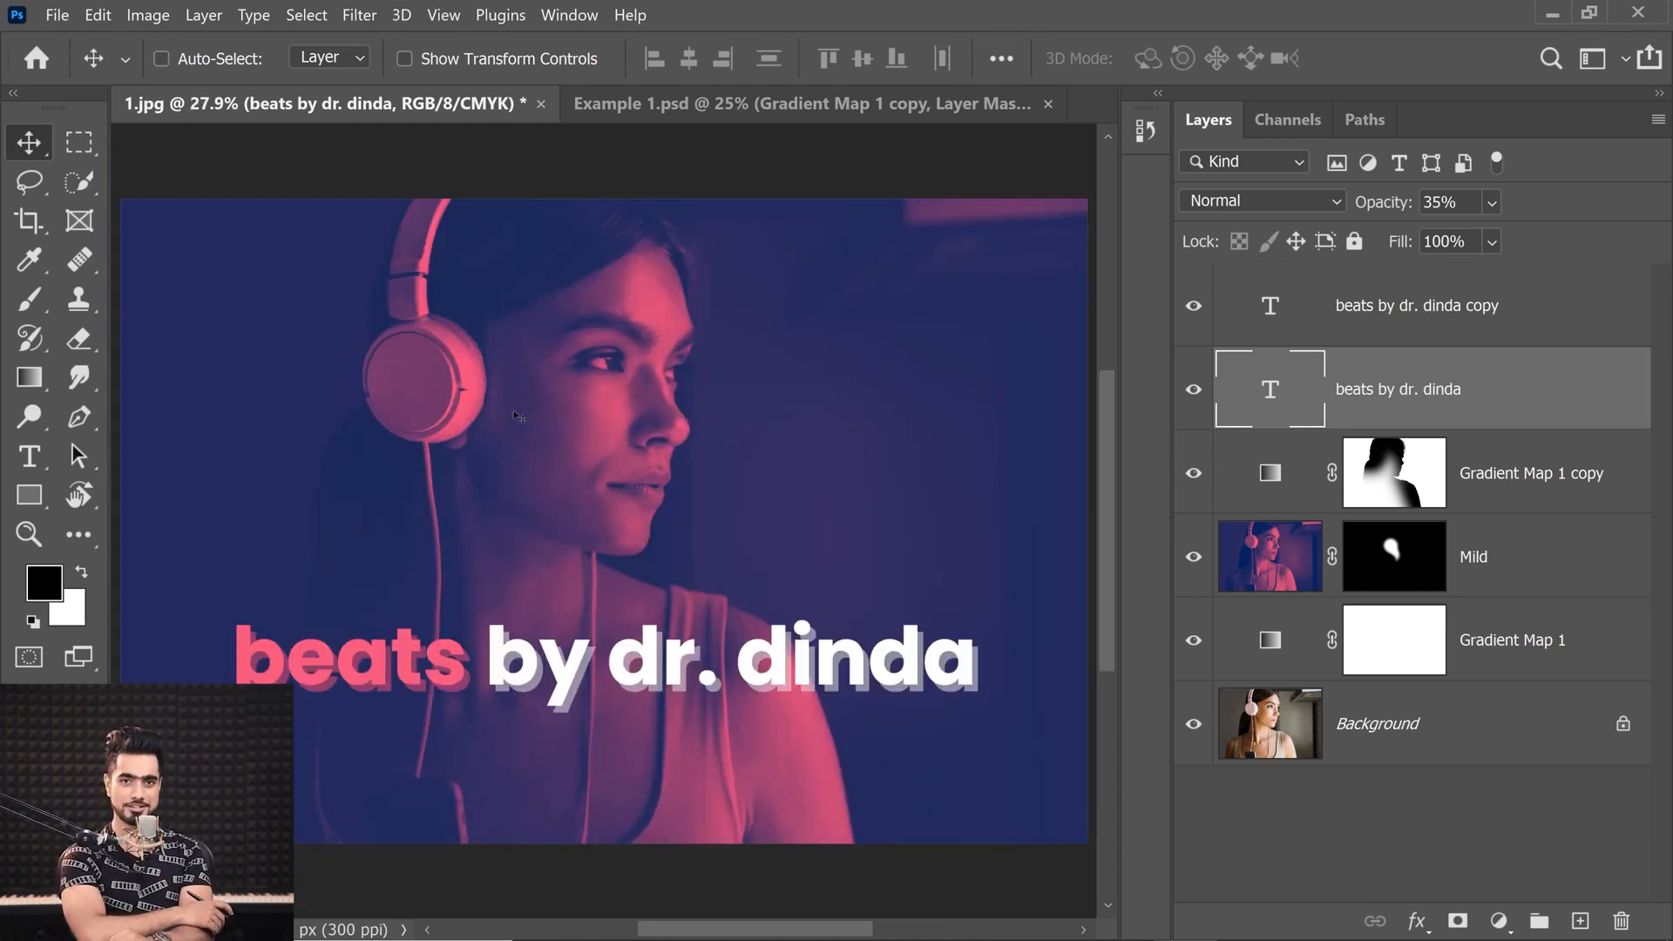
left_click(692, 105)
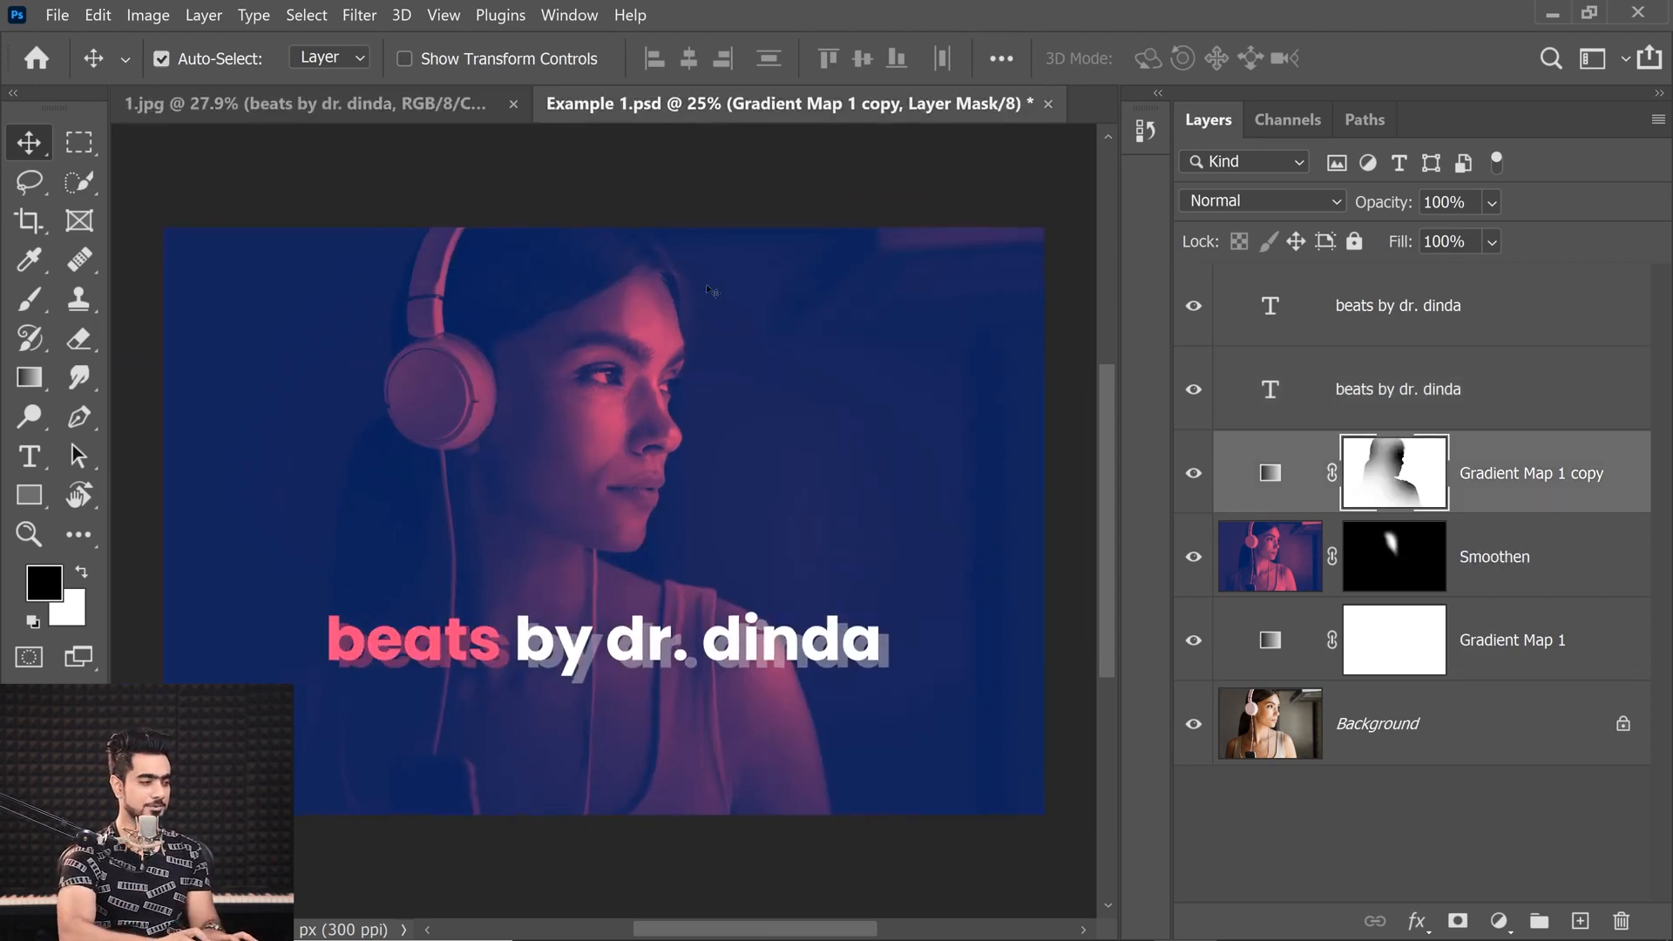
key("ctrl+0")
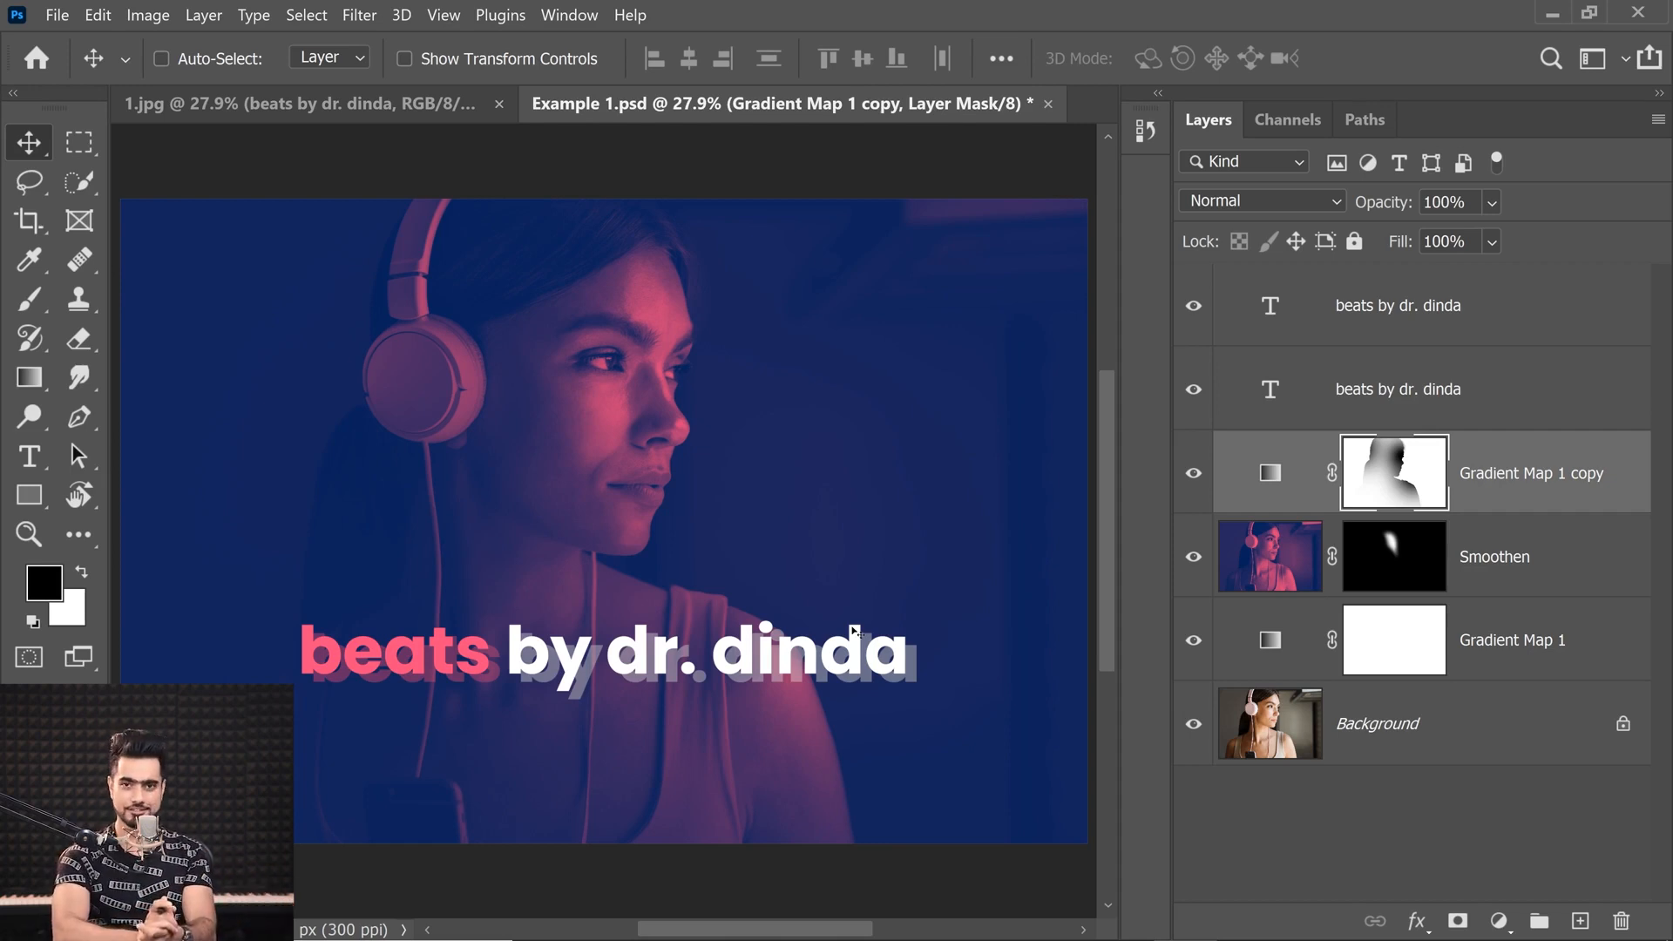
left_click(399, 111)
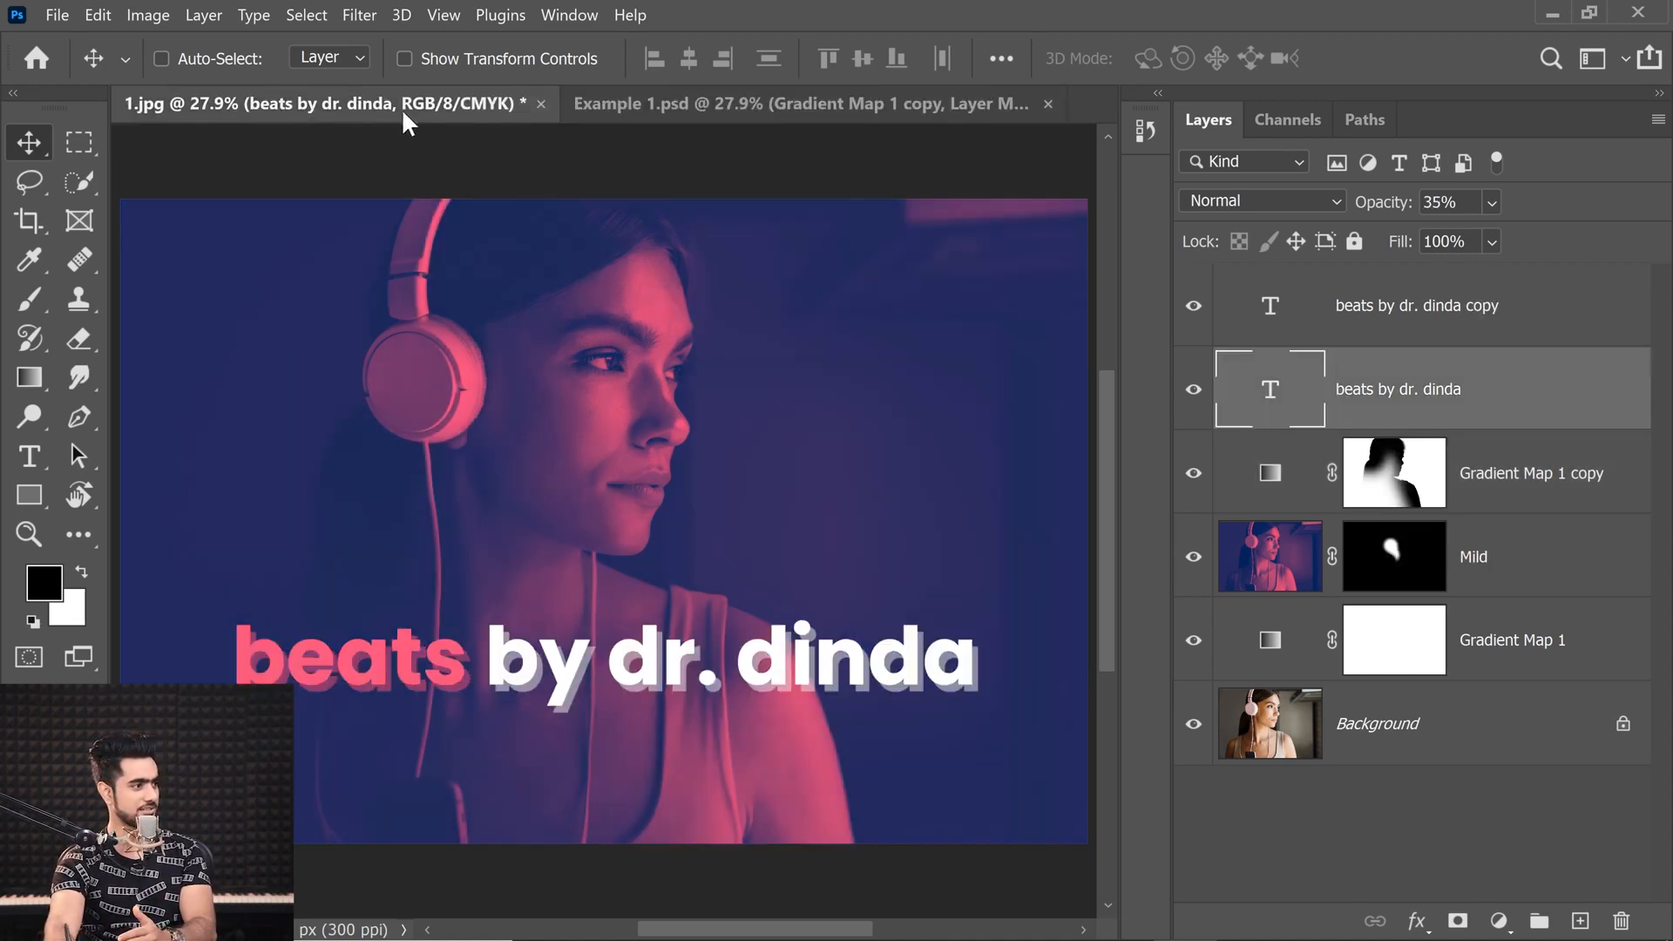
left_click(711, 111)
left_click(337, 111)
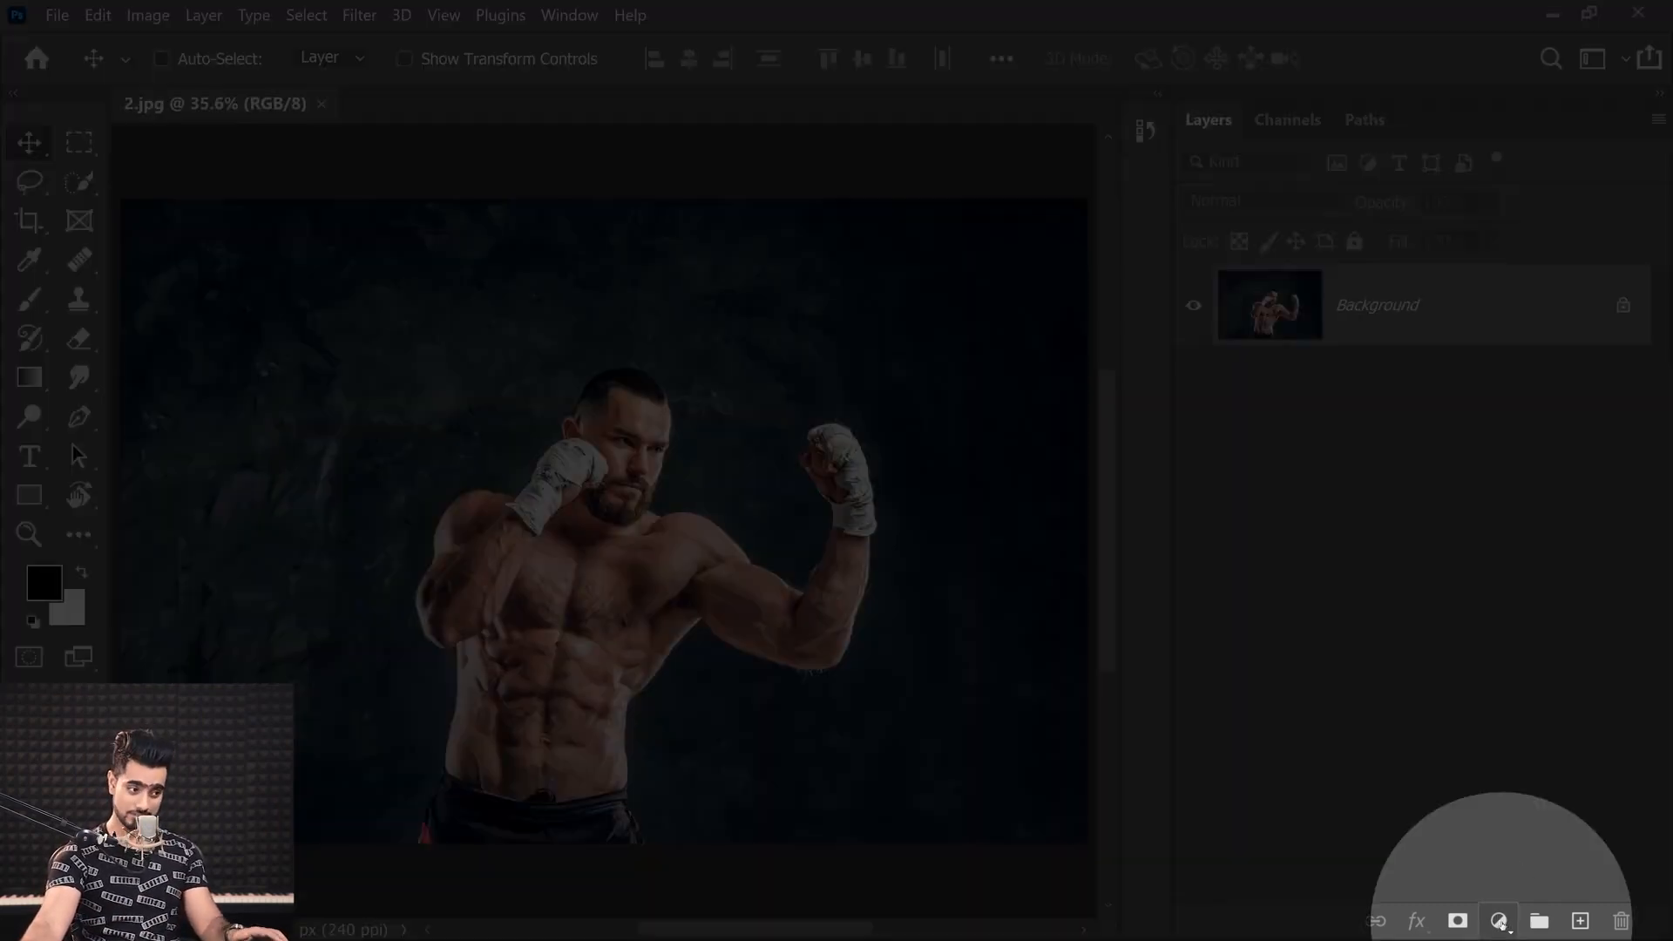
Add a Gradient Map adjustment layer above the Background of the boxer photo 2.jpg
left_click(1500, 924)
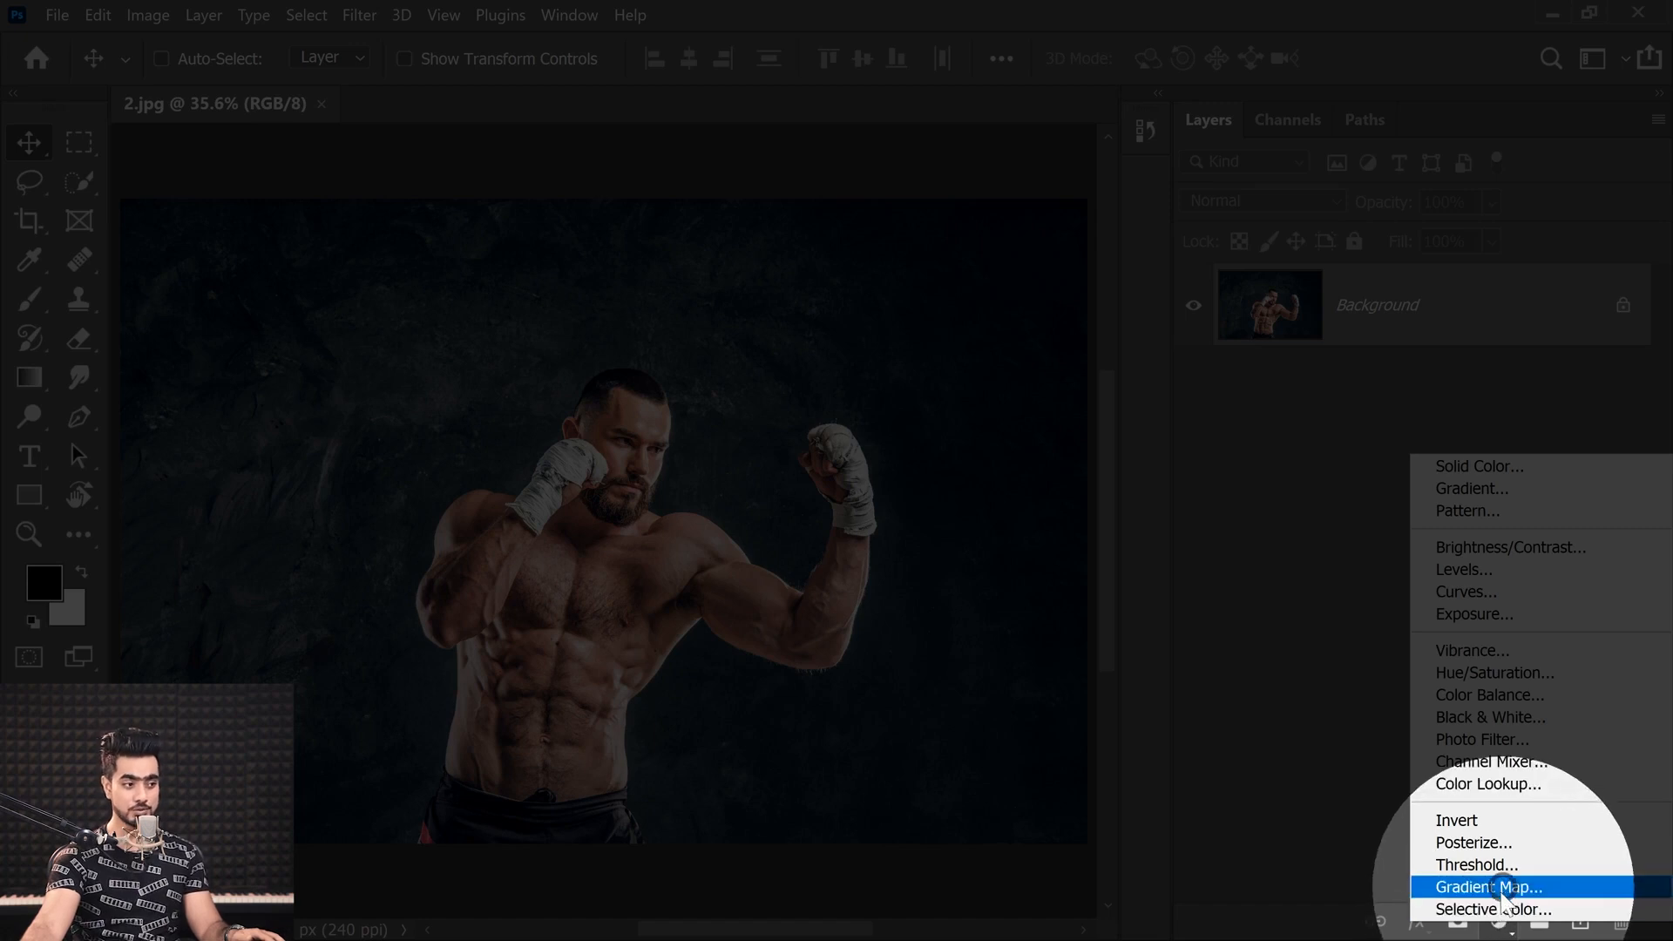
left_click(1501, 888)
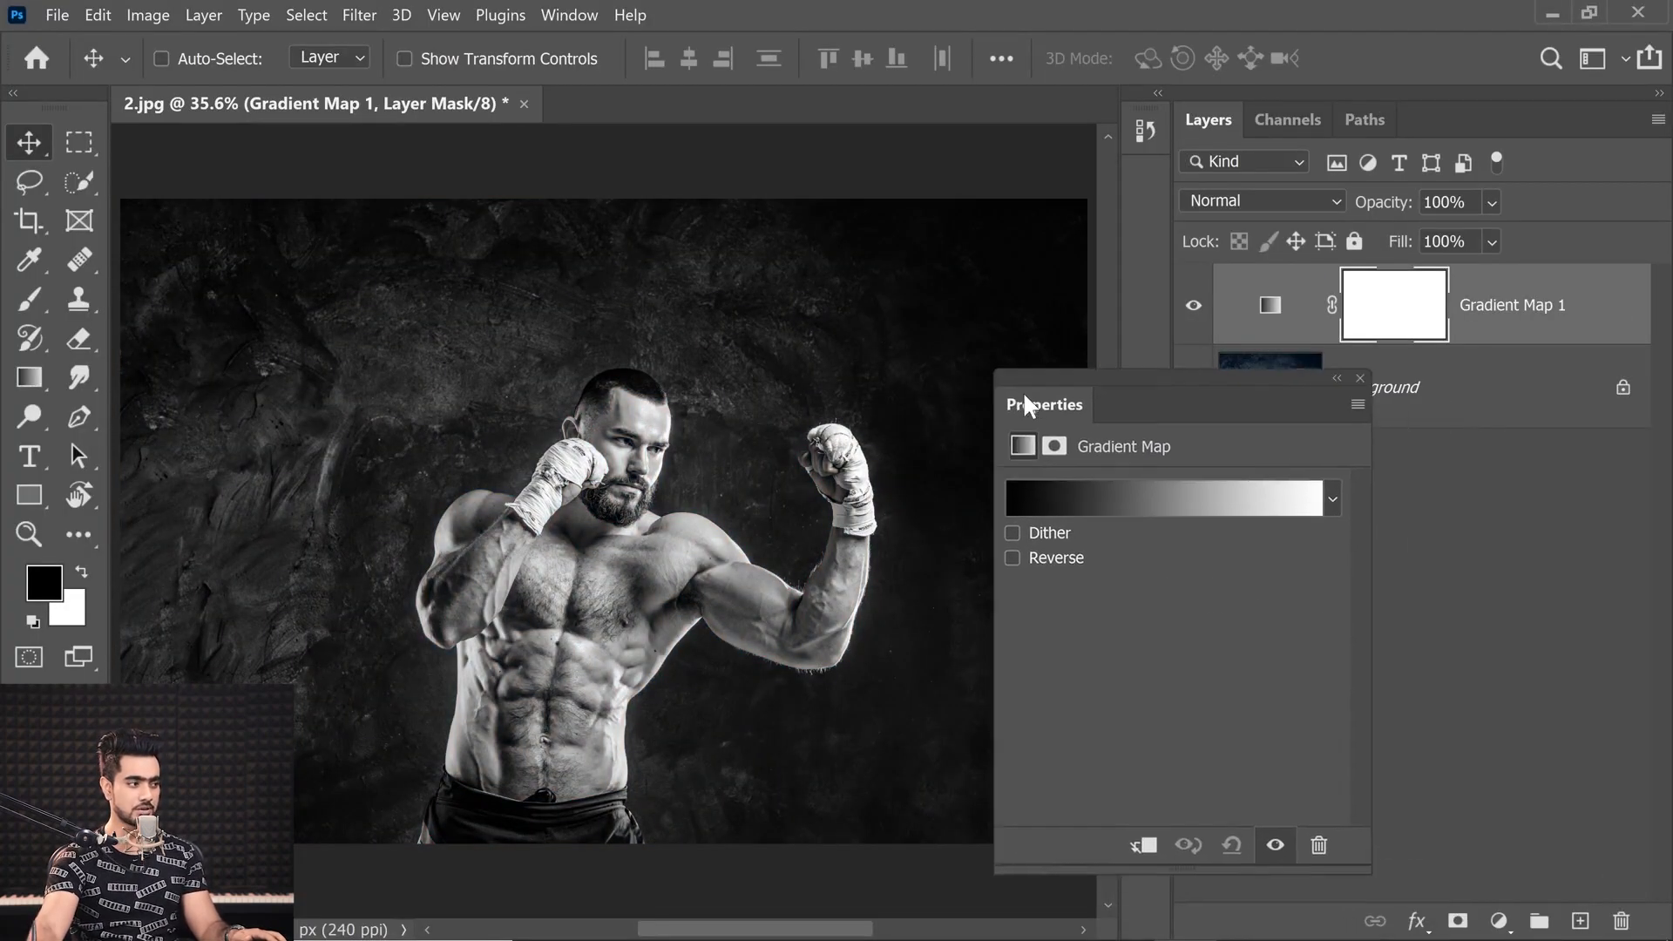
left_click_drag(1025, 404, 964, 374)
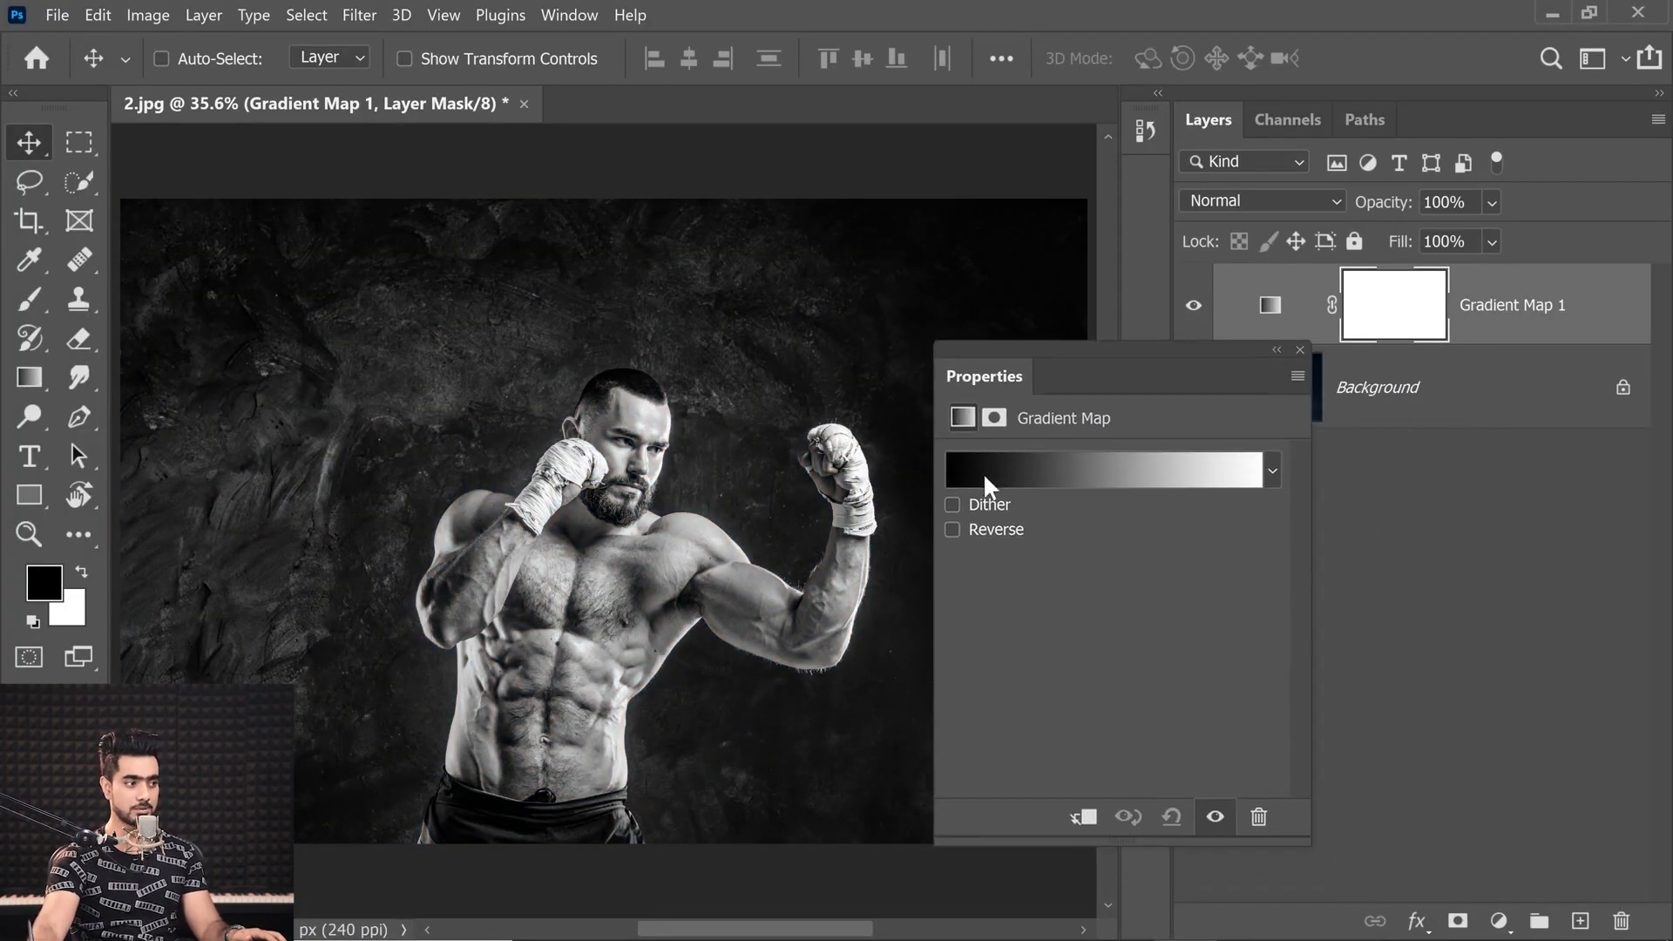
Apply the Black, White preset to the gradient map, check its black and white end stops, and confirm the gradient
left_click(1140, 477)
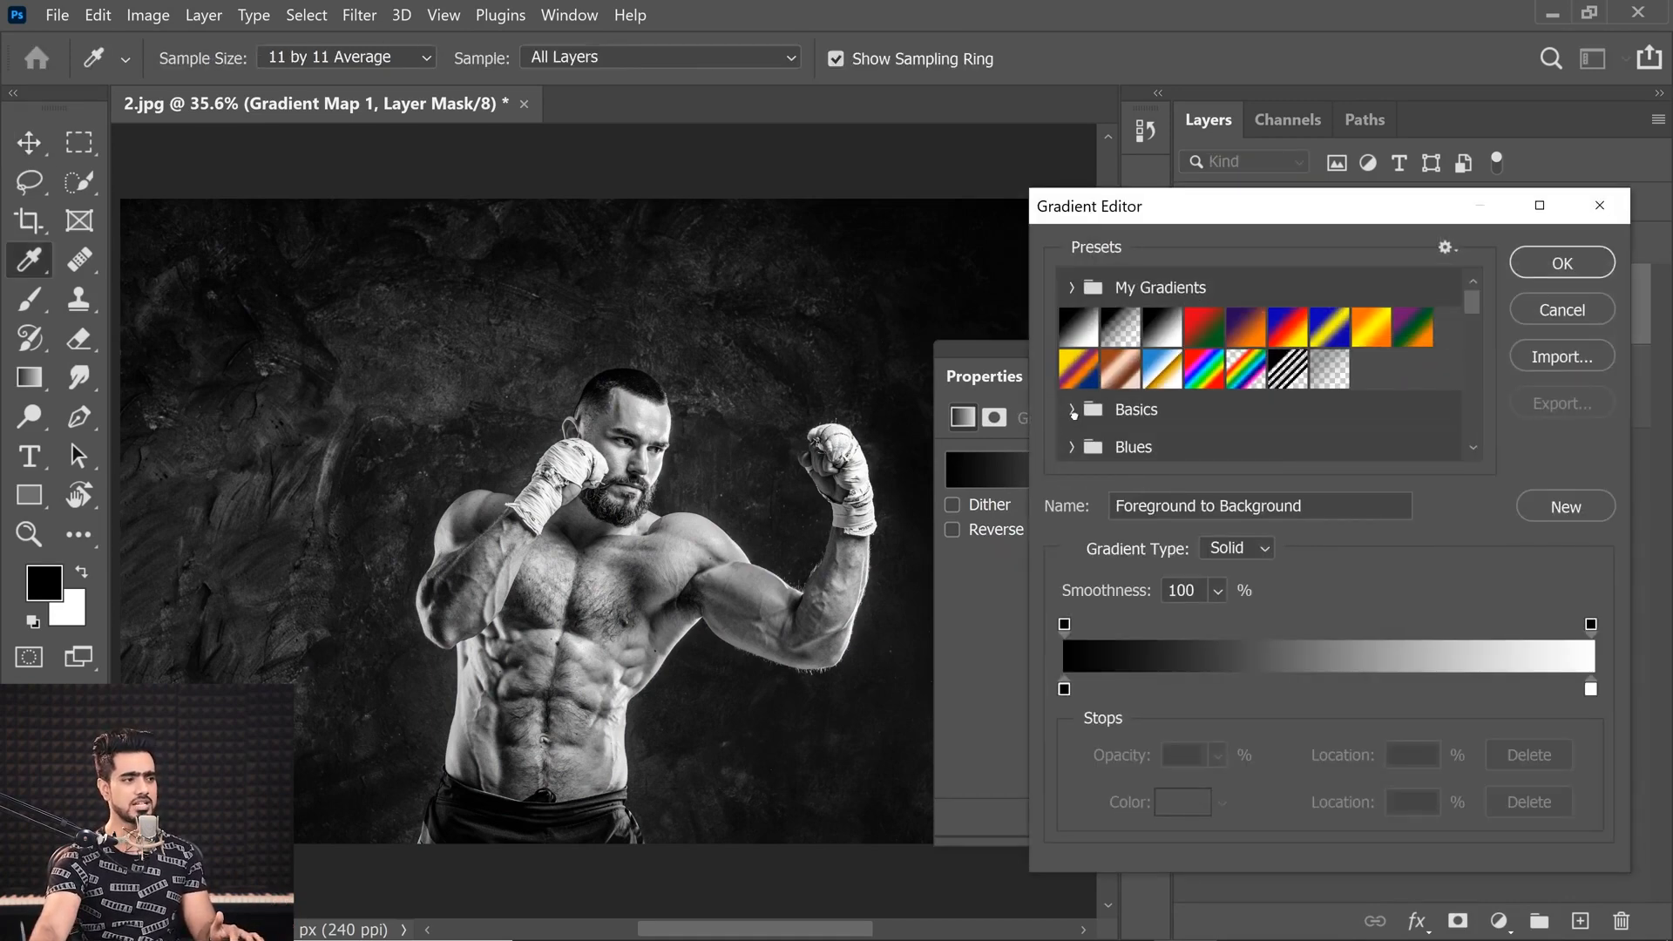
left_click(1073, 409)
left_click(1116, 457)
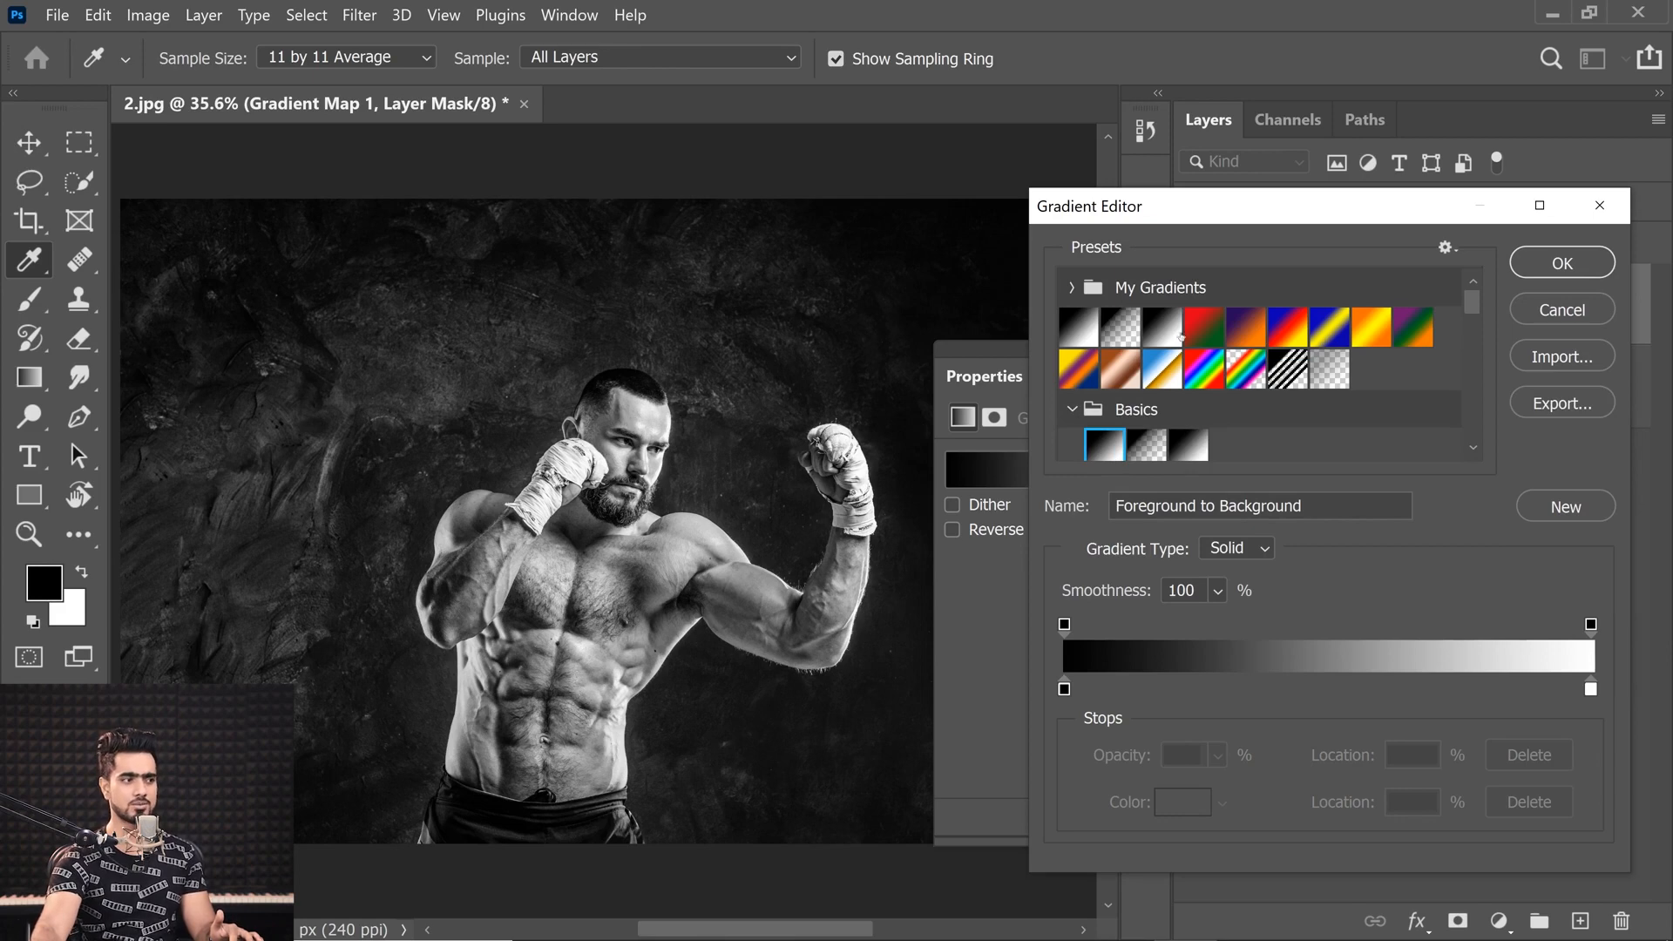
left_click(1169, 344)
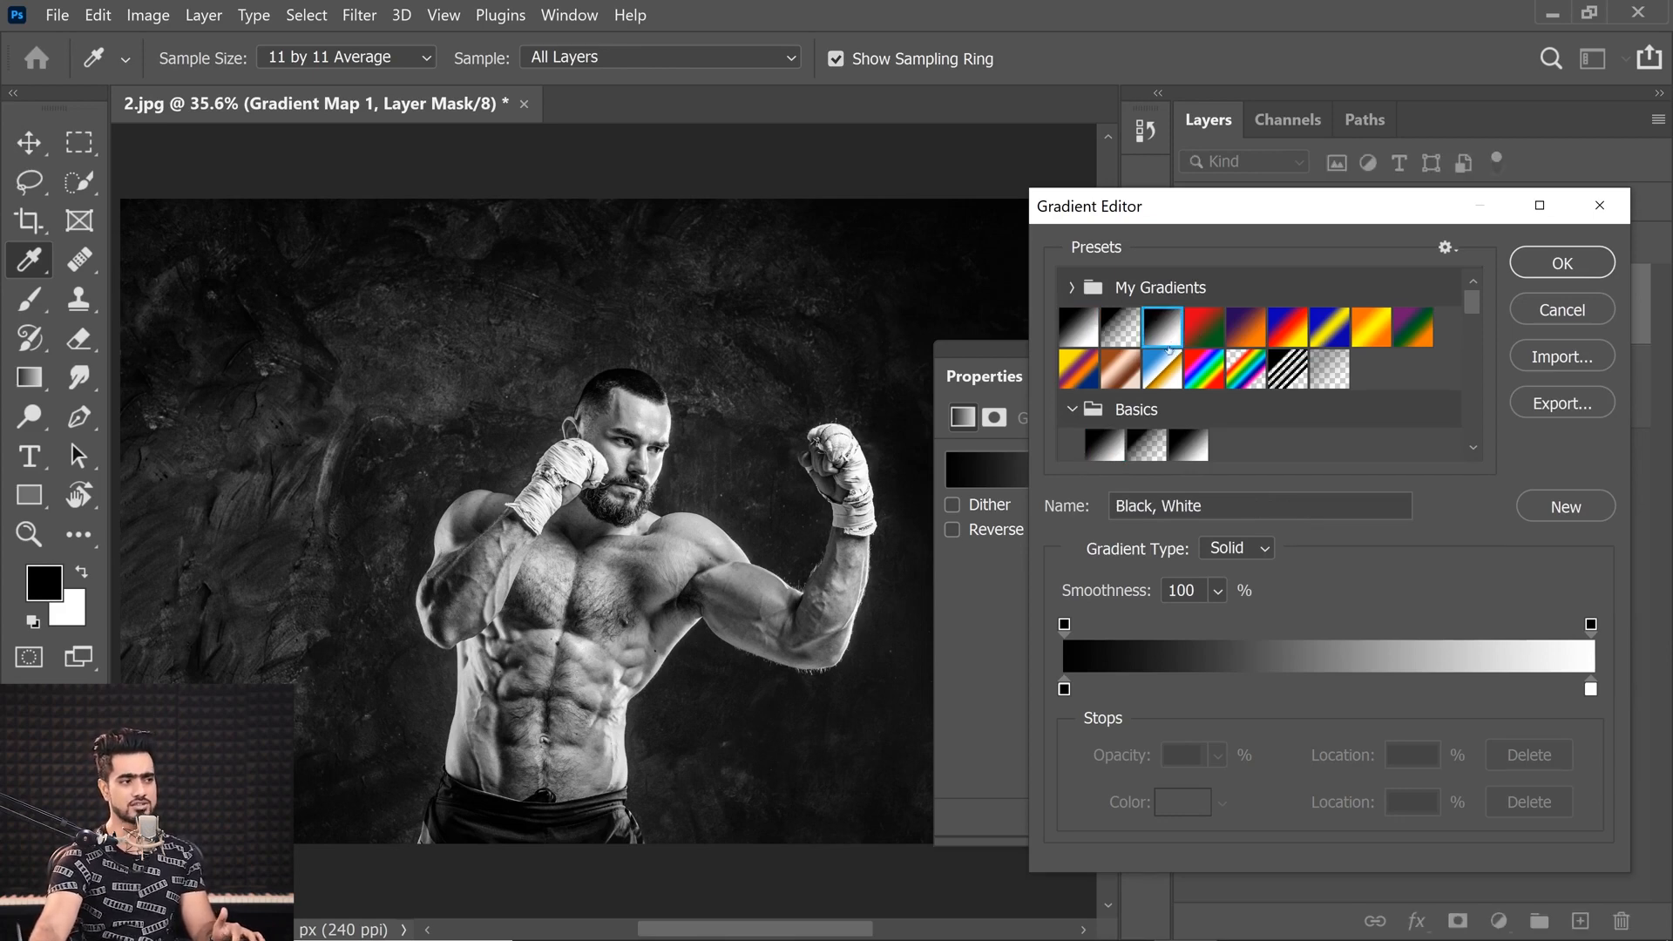
left_click(1063, 690)
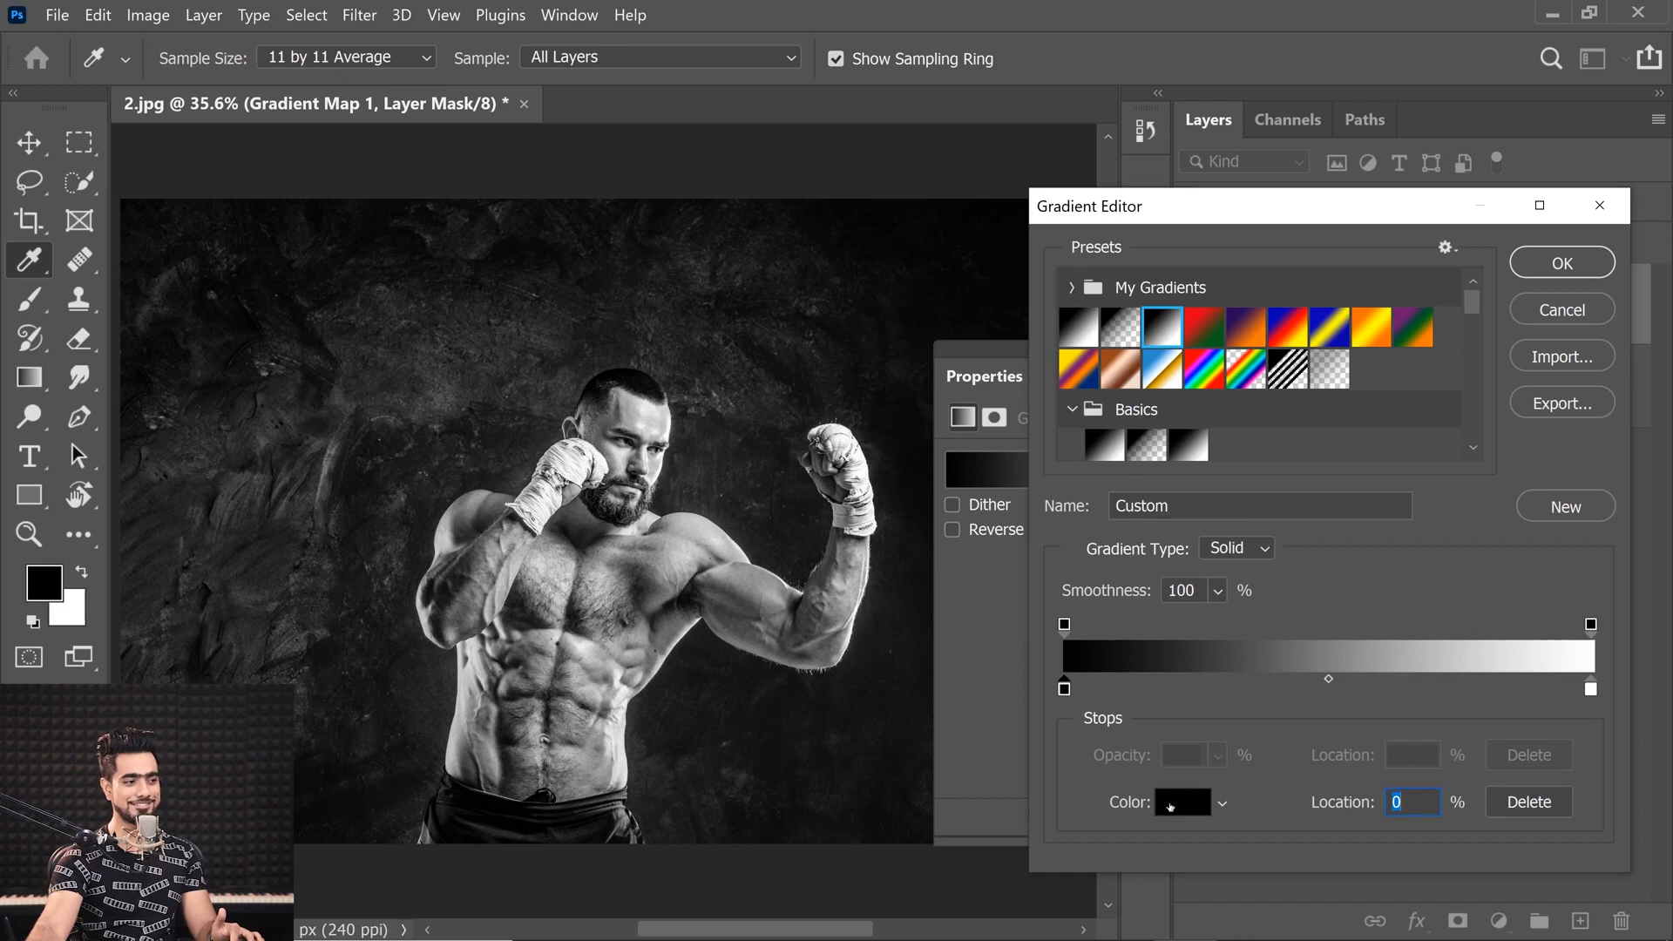
left_click(1591, 689)
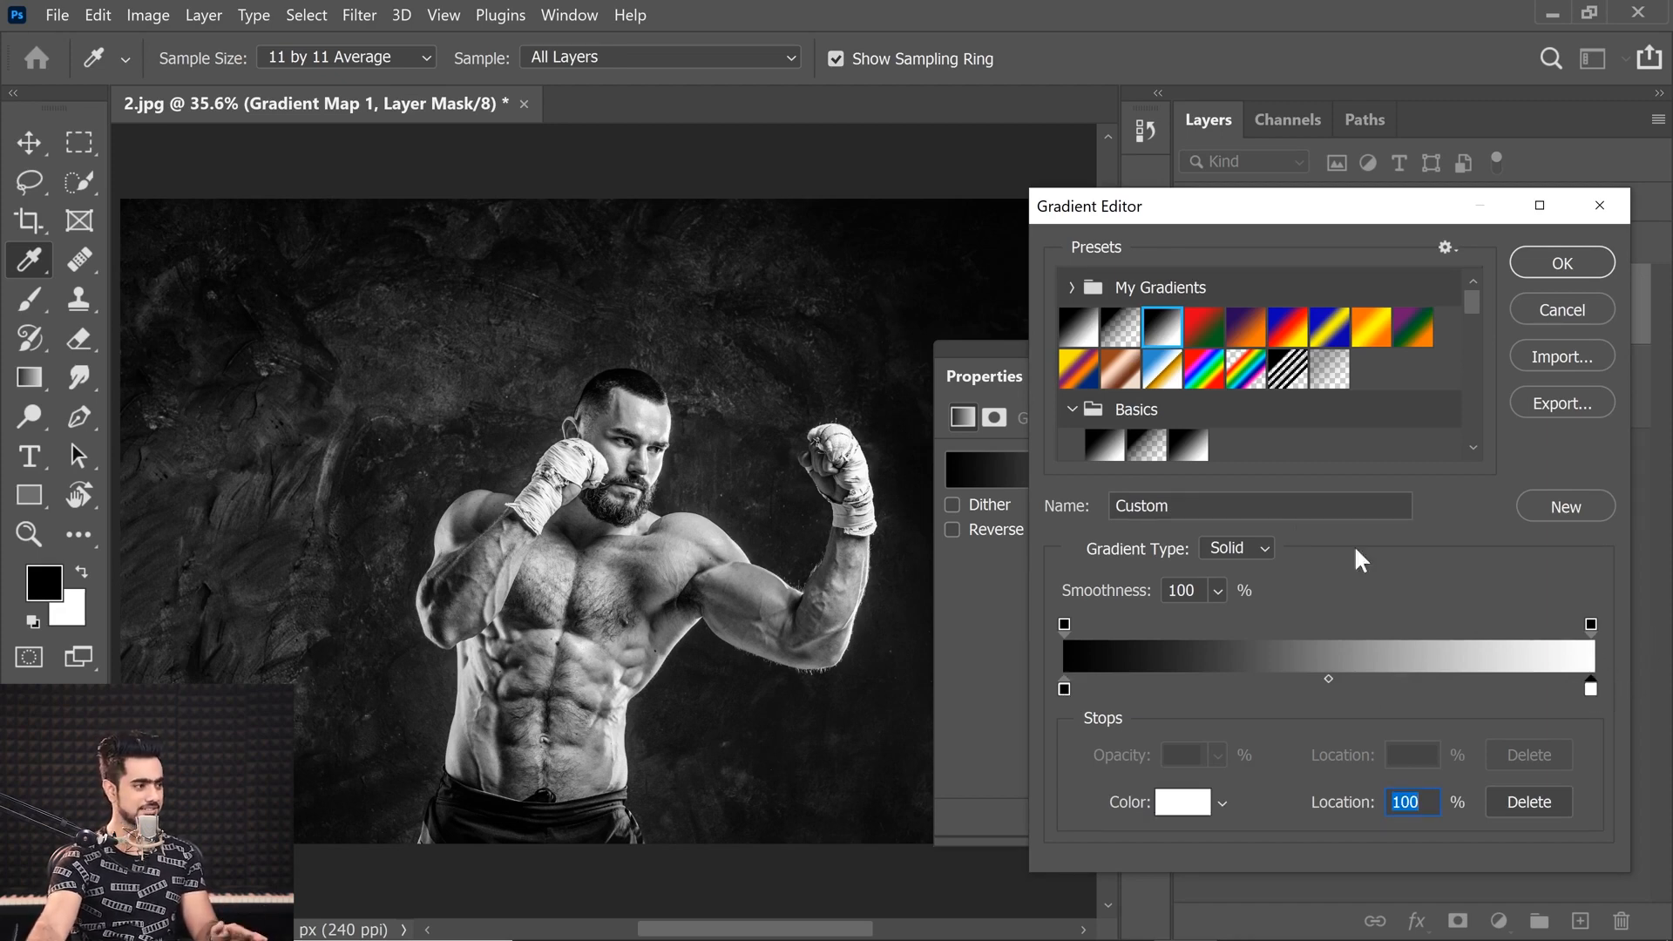
left_click(1562, 263)
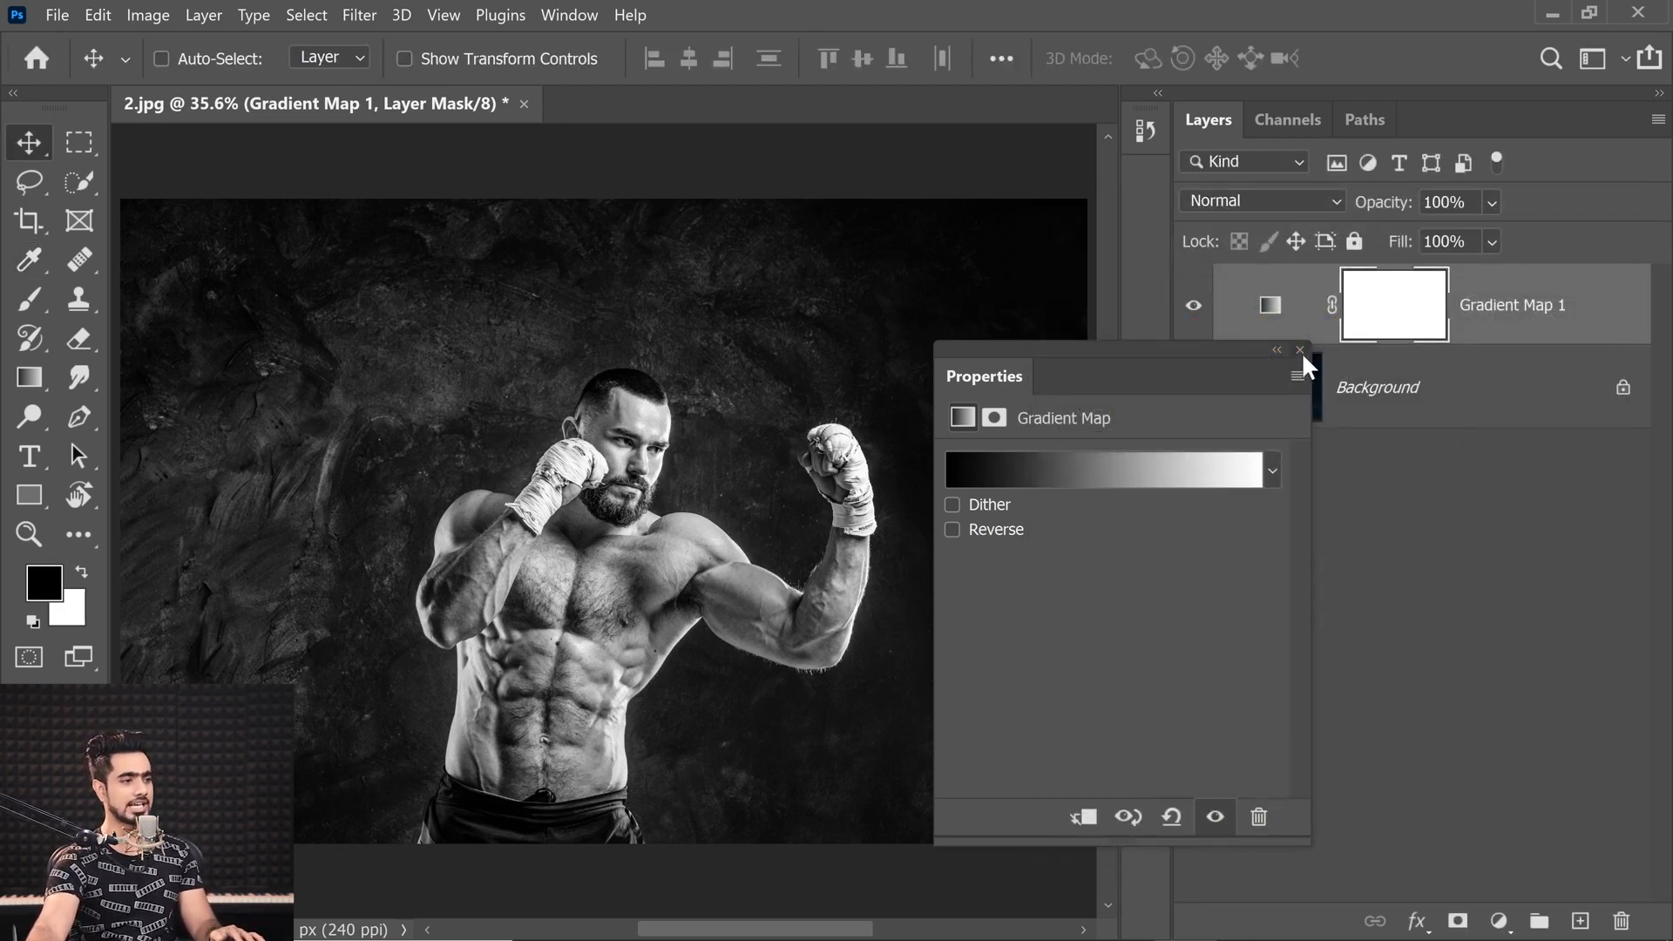
left_click(1300, 350)
Compare the boxer photo with and without Gradient Map 1, and set the area around the canvas to black
left_click(1190, 317)
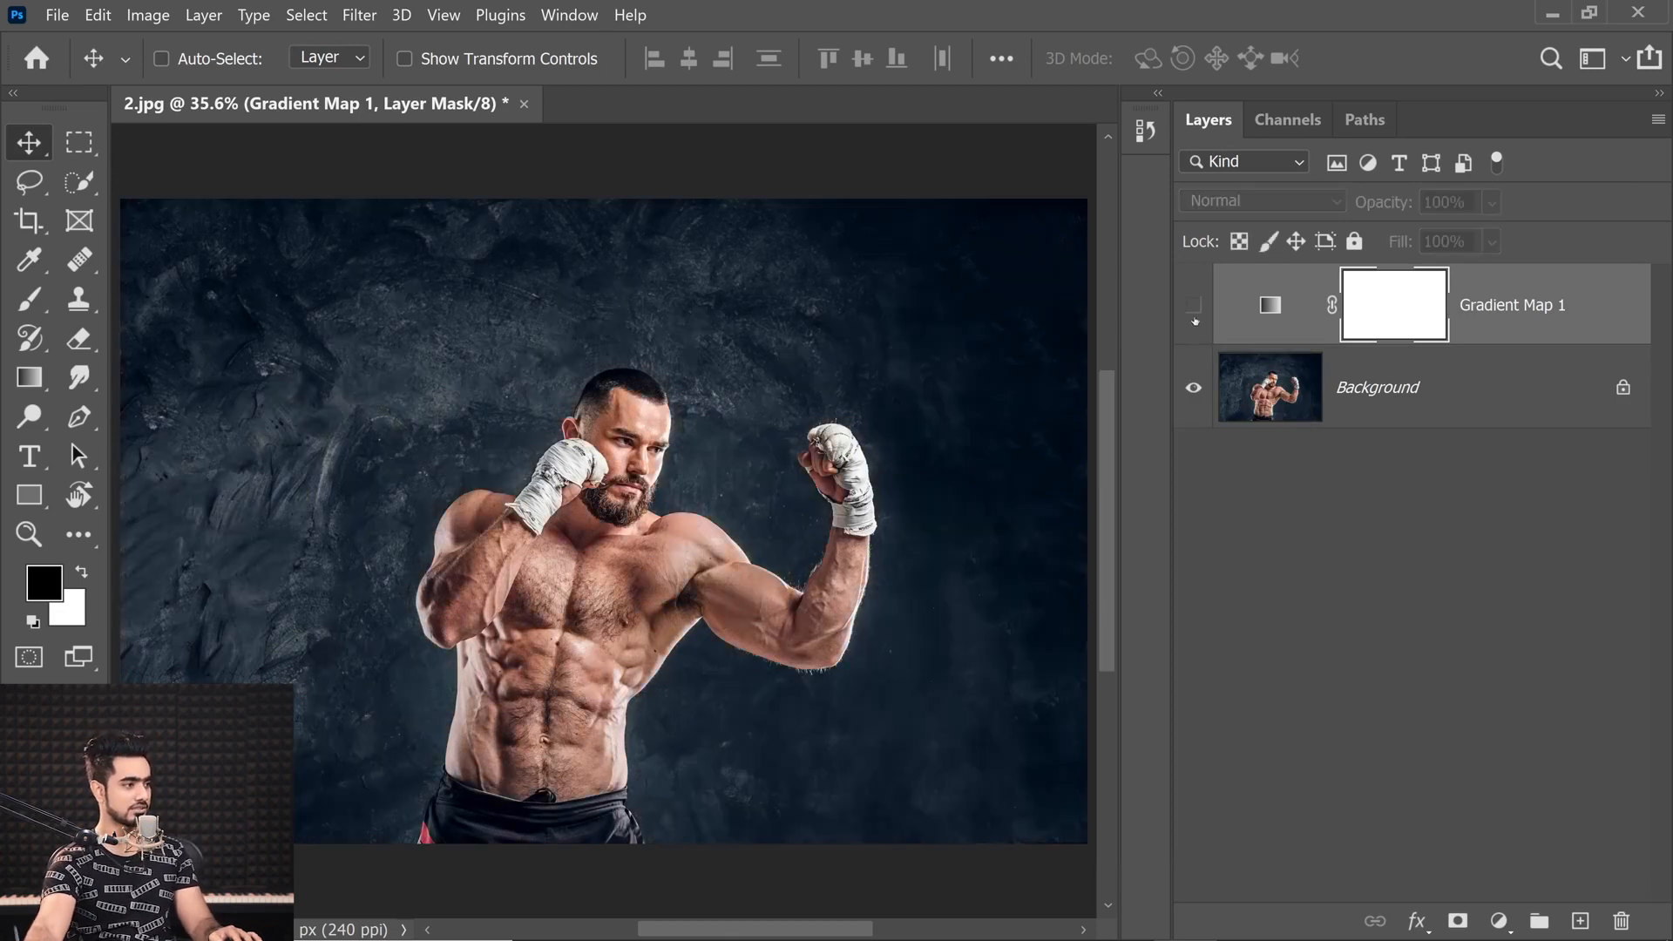
left_click(1191, 317)
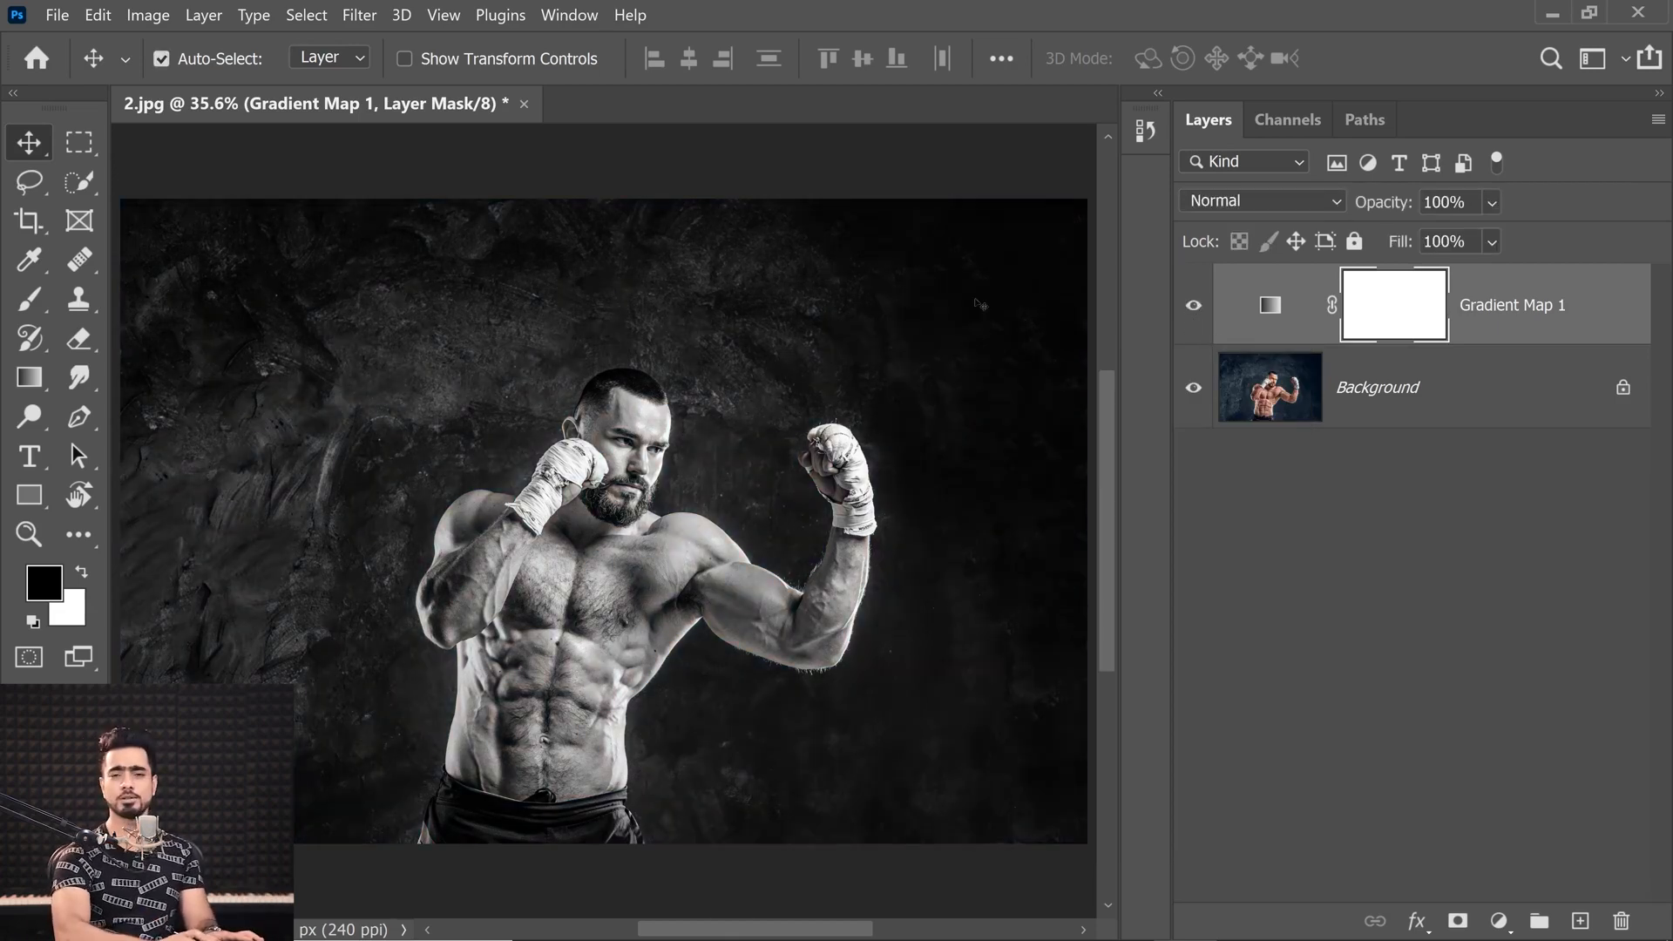
right_click(560, 160)
left_click(602, 185)
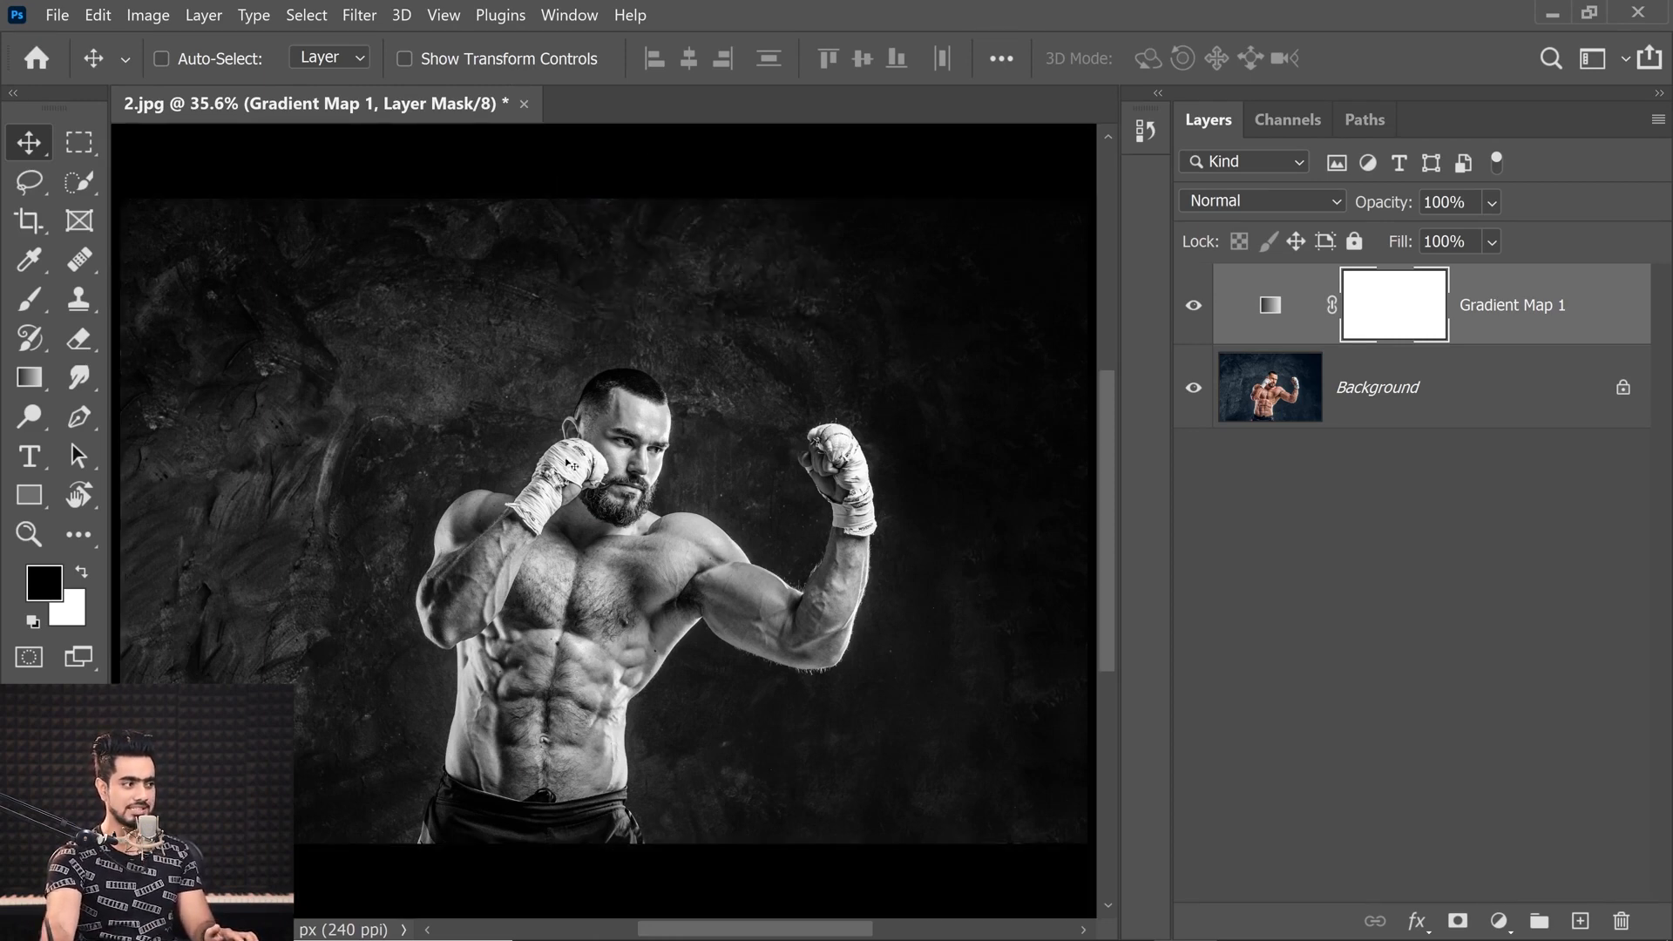
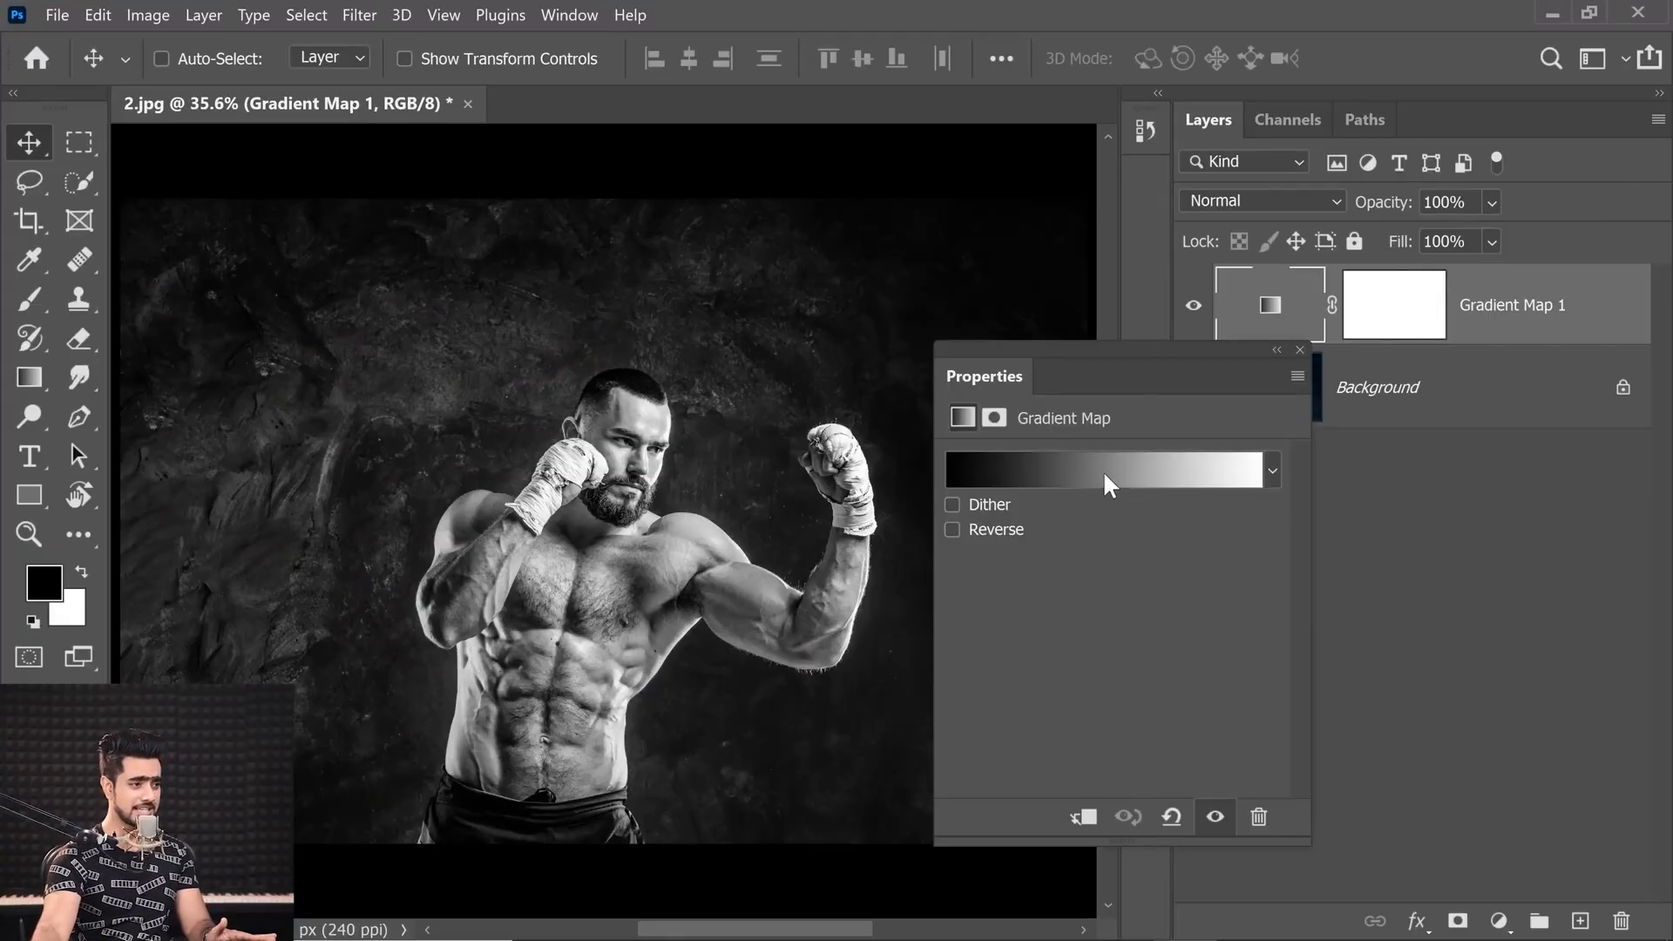
Open the gradient of Gradient Map 1 for editing and select its black start stop
left_click(1104, 475)
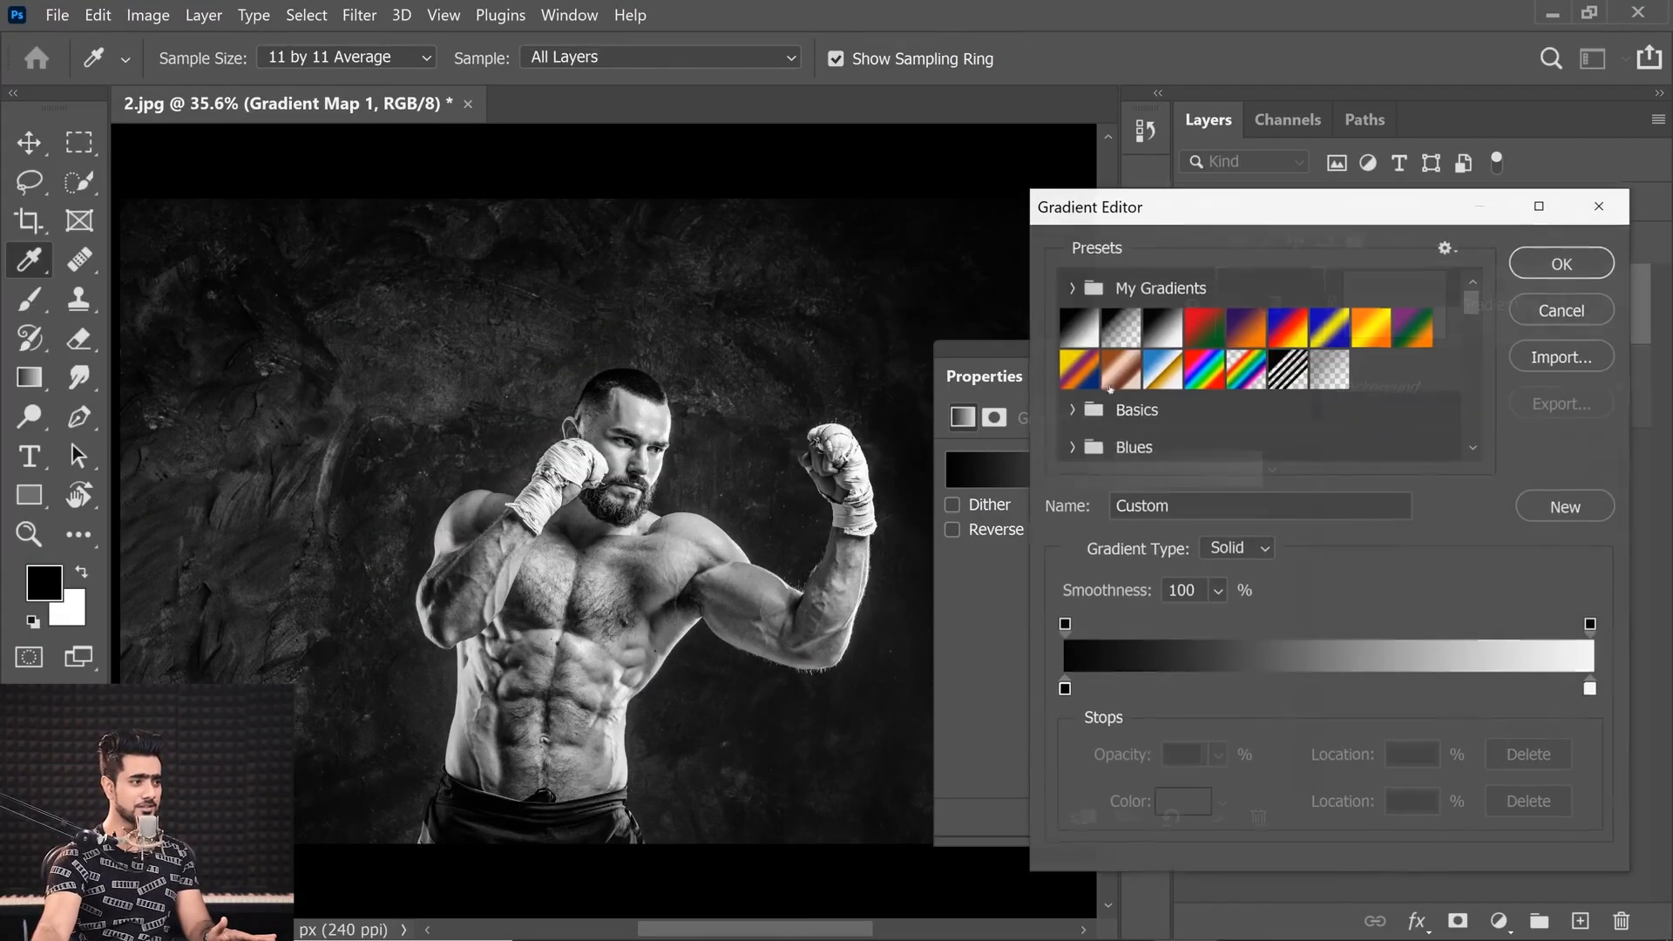
left_click(1062, 689)
Try the midpoint between the black and white stops at 61%, 72% and 25% to darken and brighten the boxer photo
left_click_drag(1330, 680, 1385, 682)
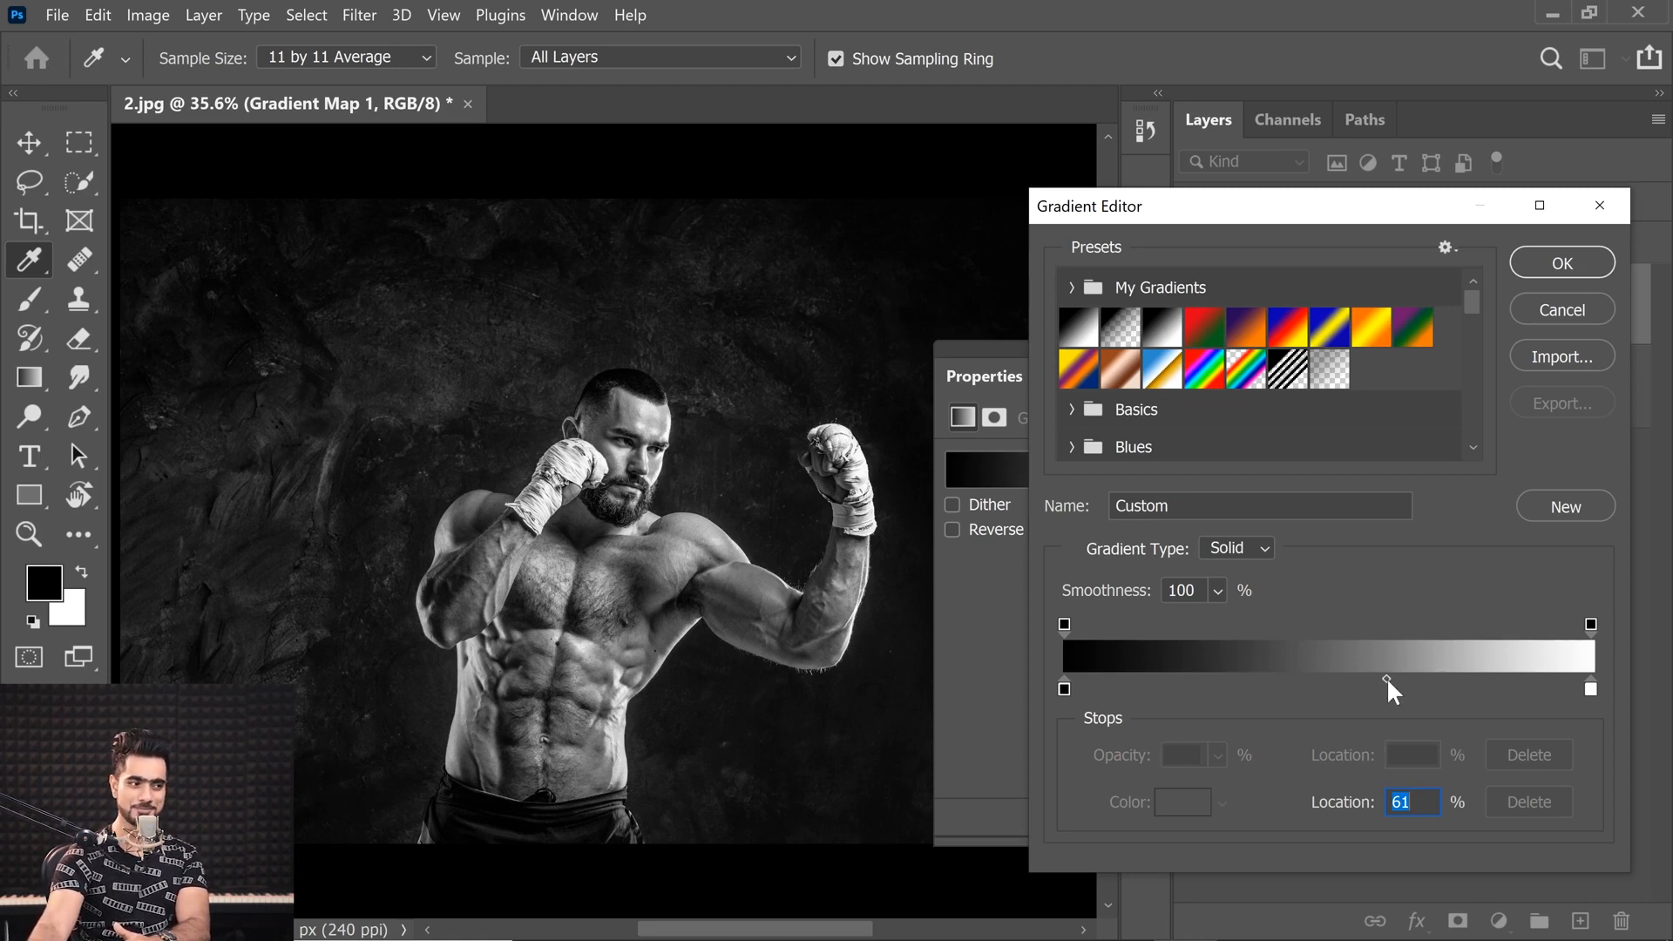
left_click_drag(1388, 676, 1443, 678)
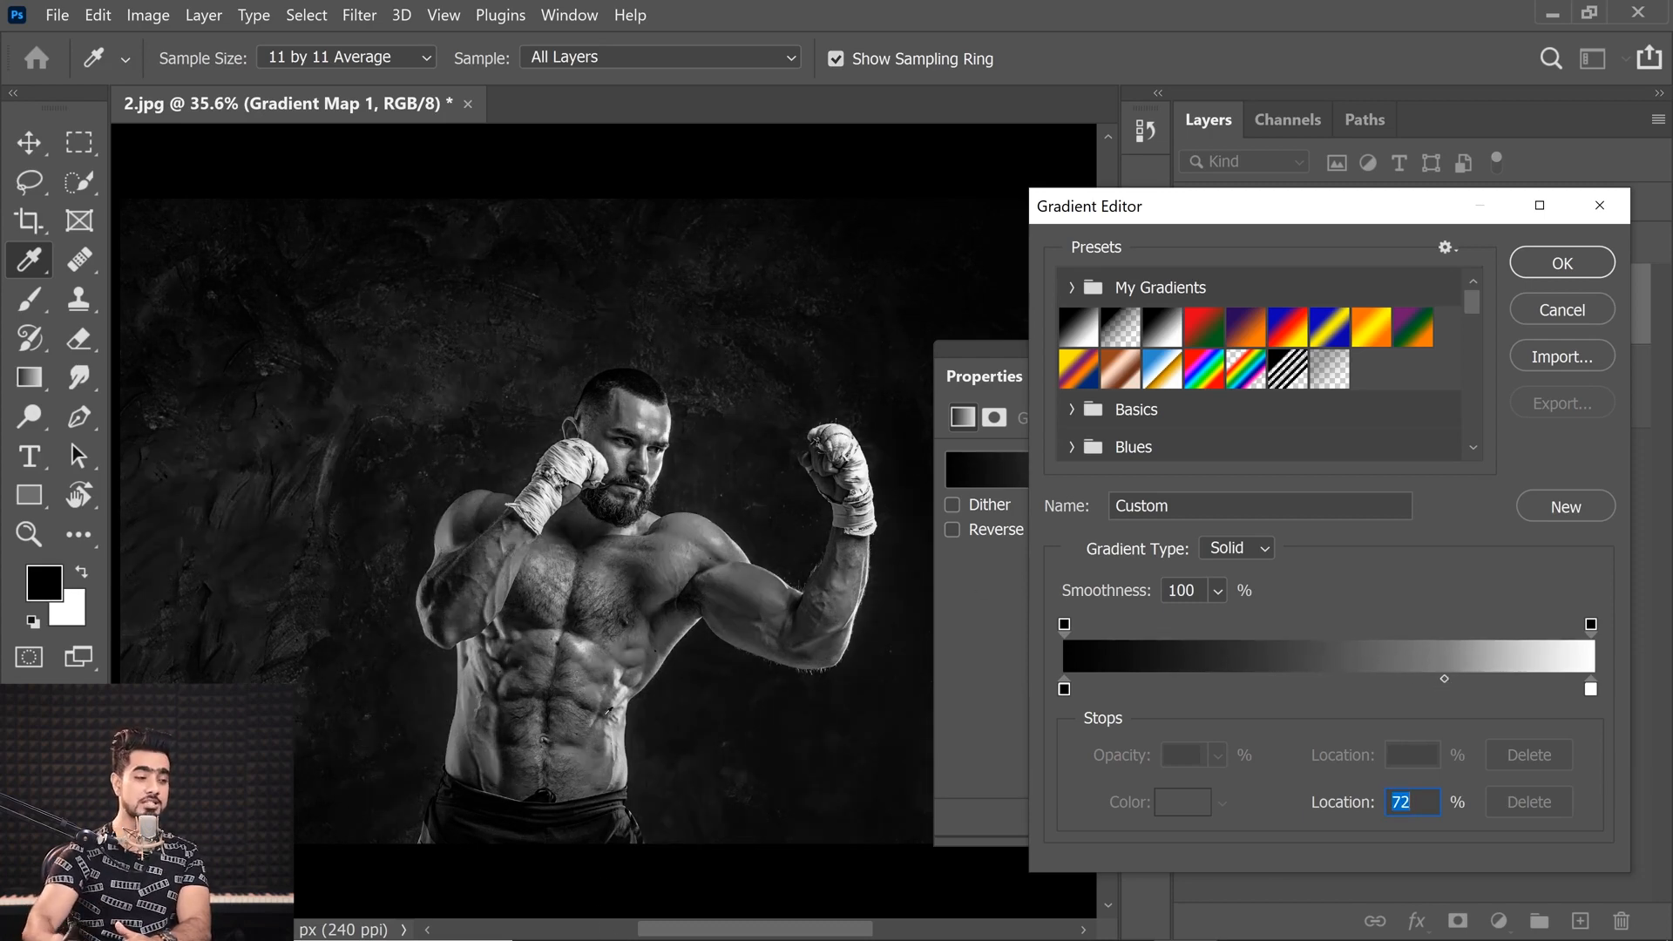
left_click_drag(1443, 676, 1196, 683)
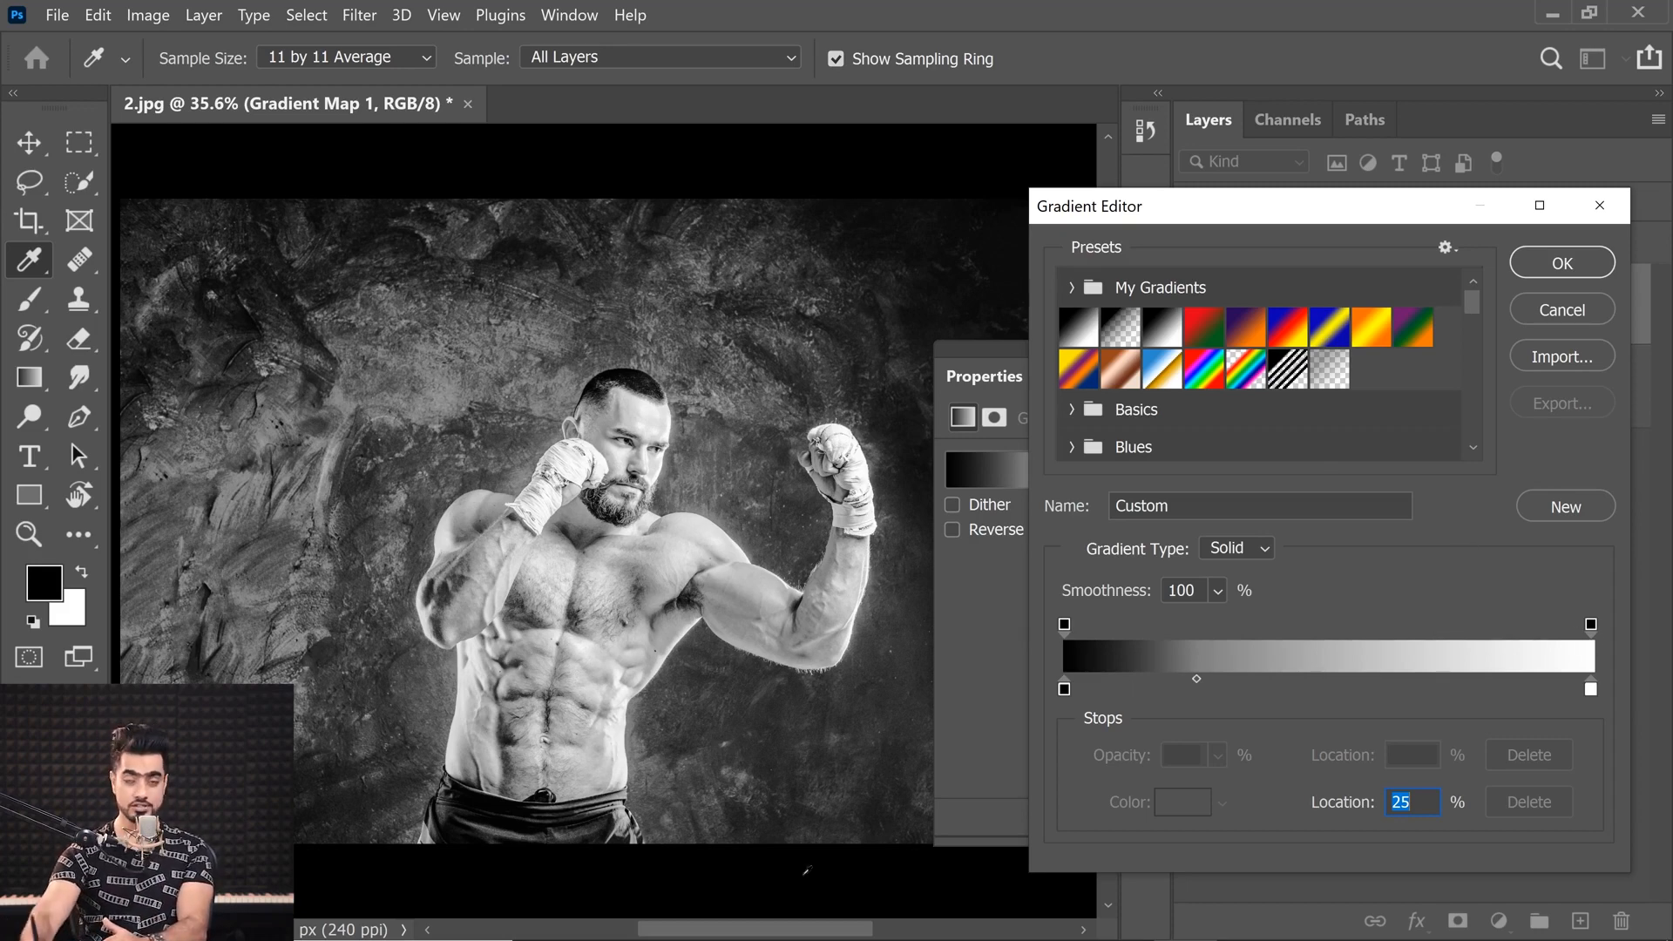
Reset the midpoint to 50% and add a stop at 50% between black and white, coloured mid-gray 808080
left_click_drag(1197, 678, 1329, 689)
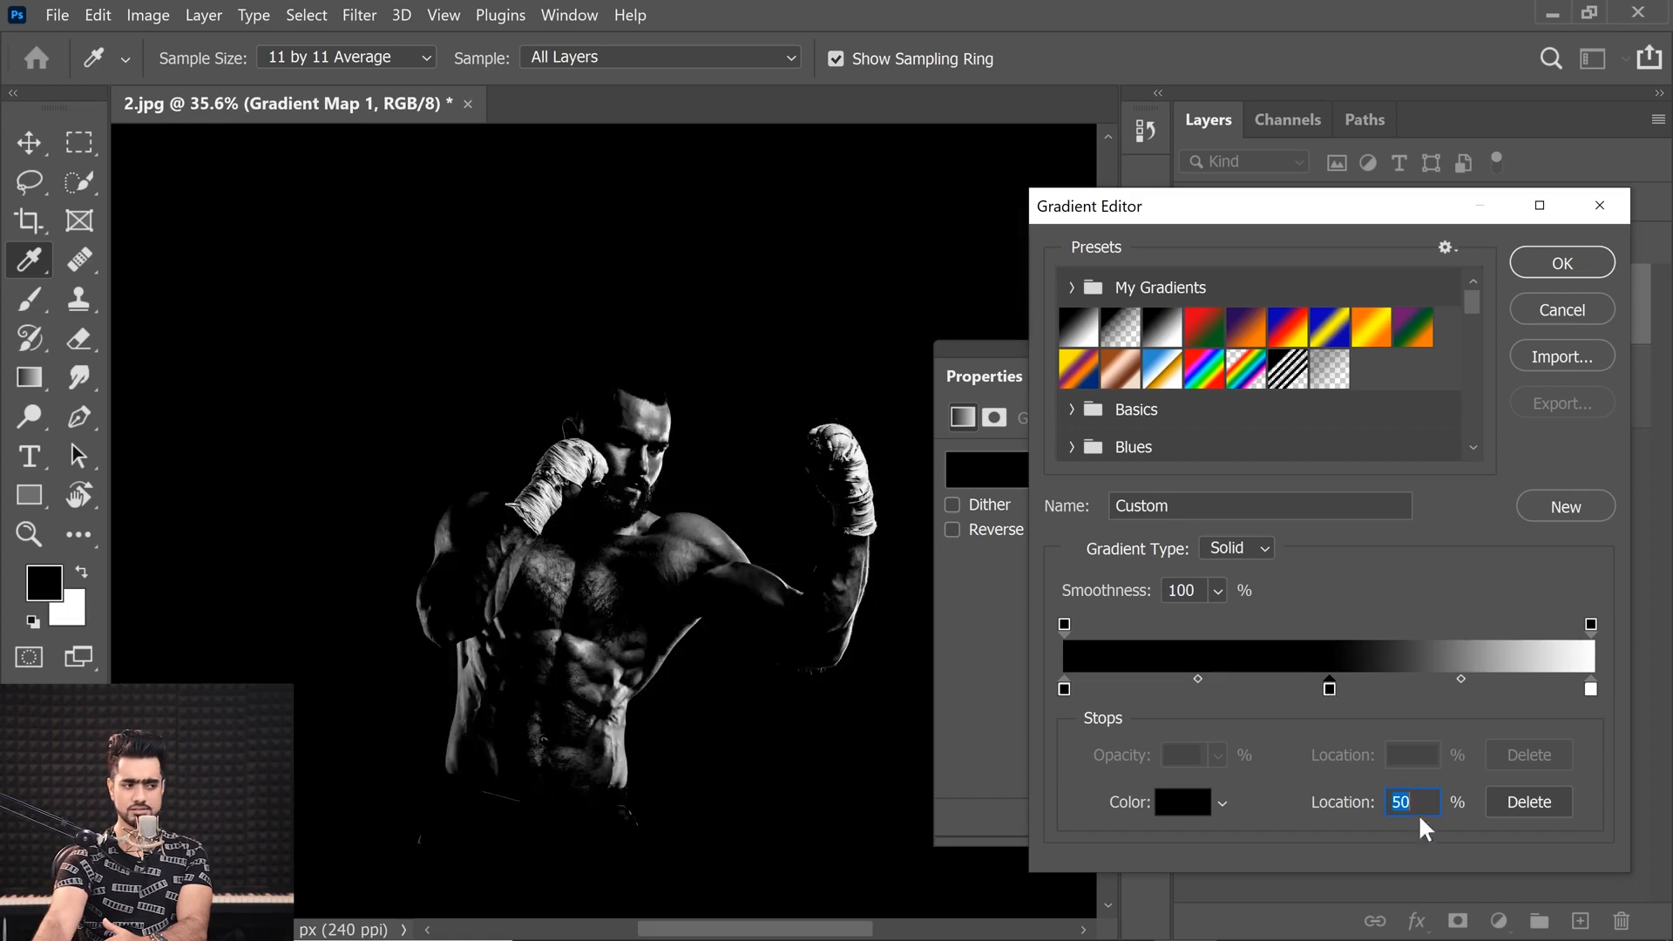
left_click(1175, 803)
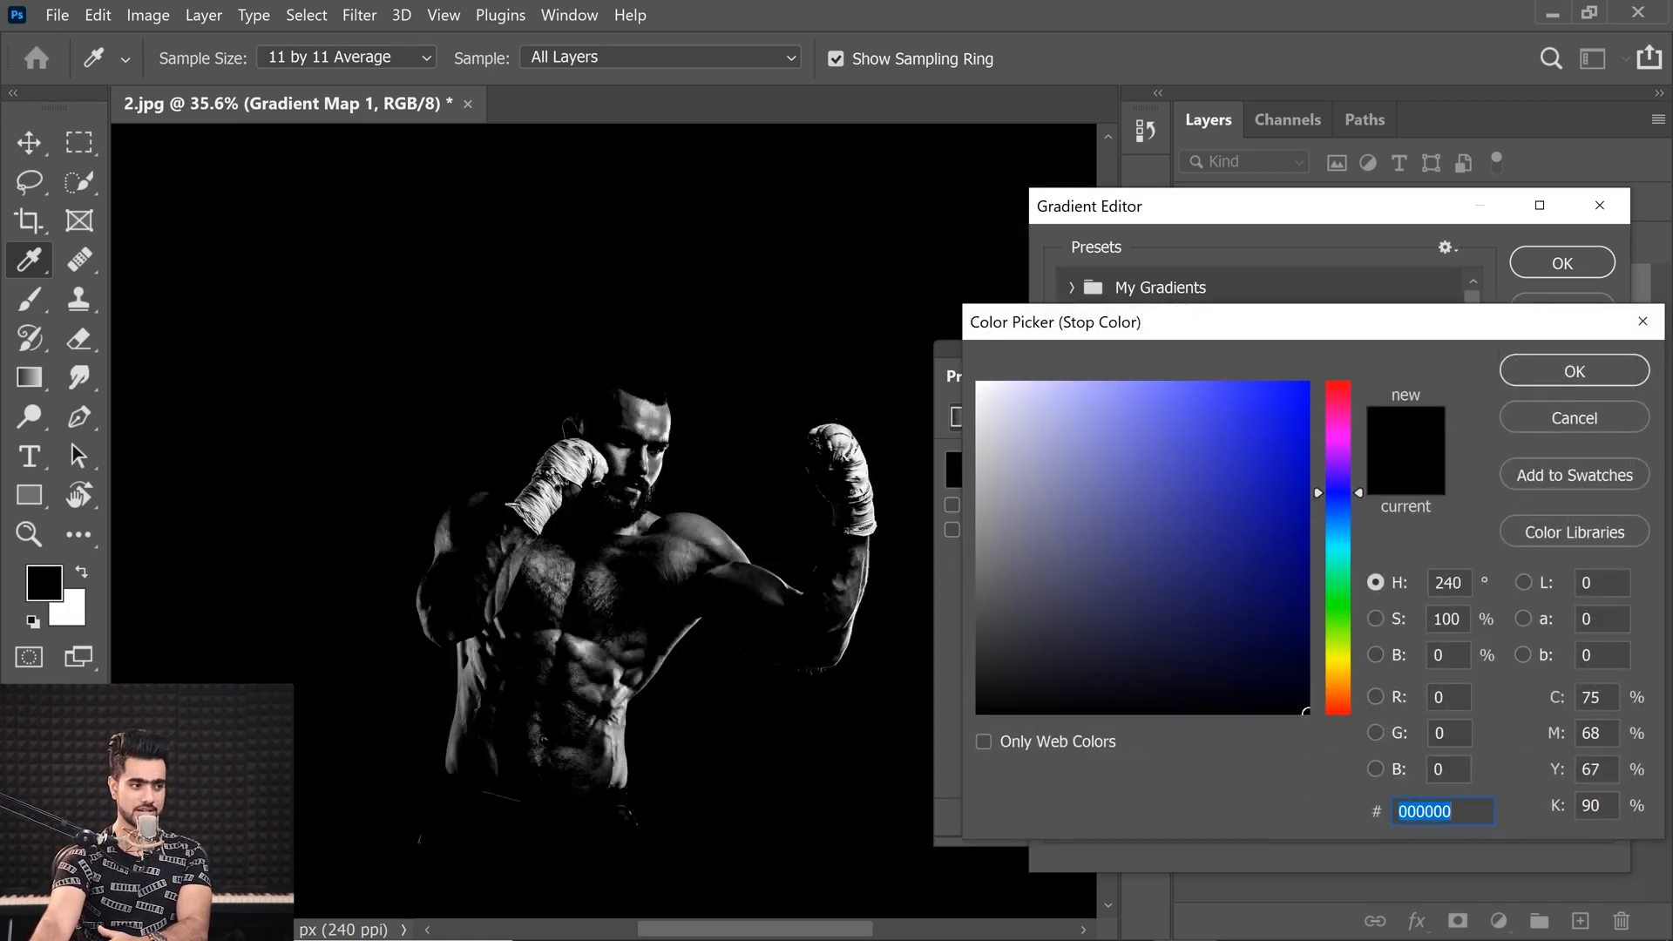
type("888888")
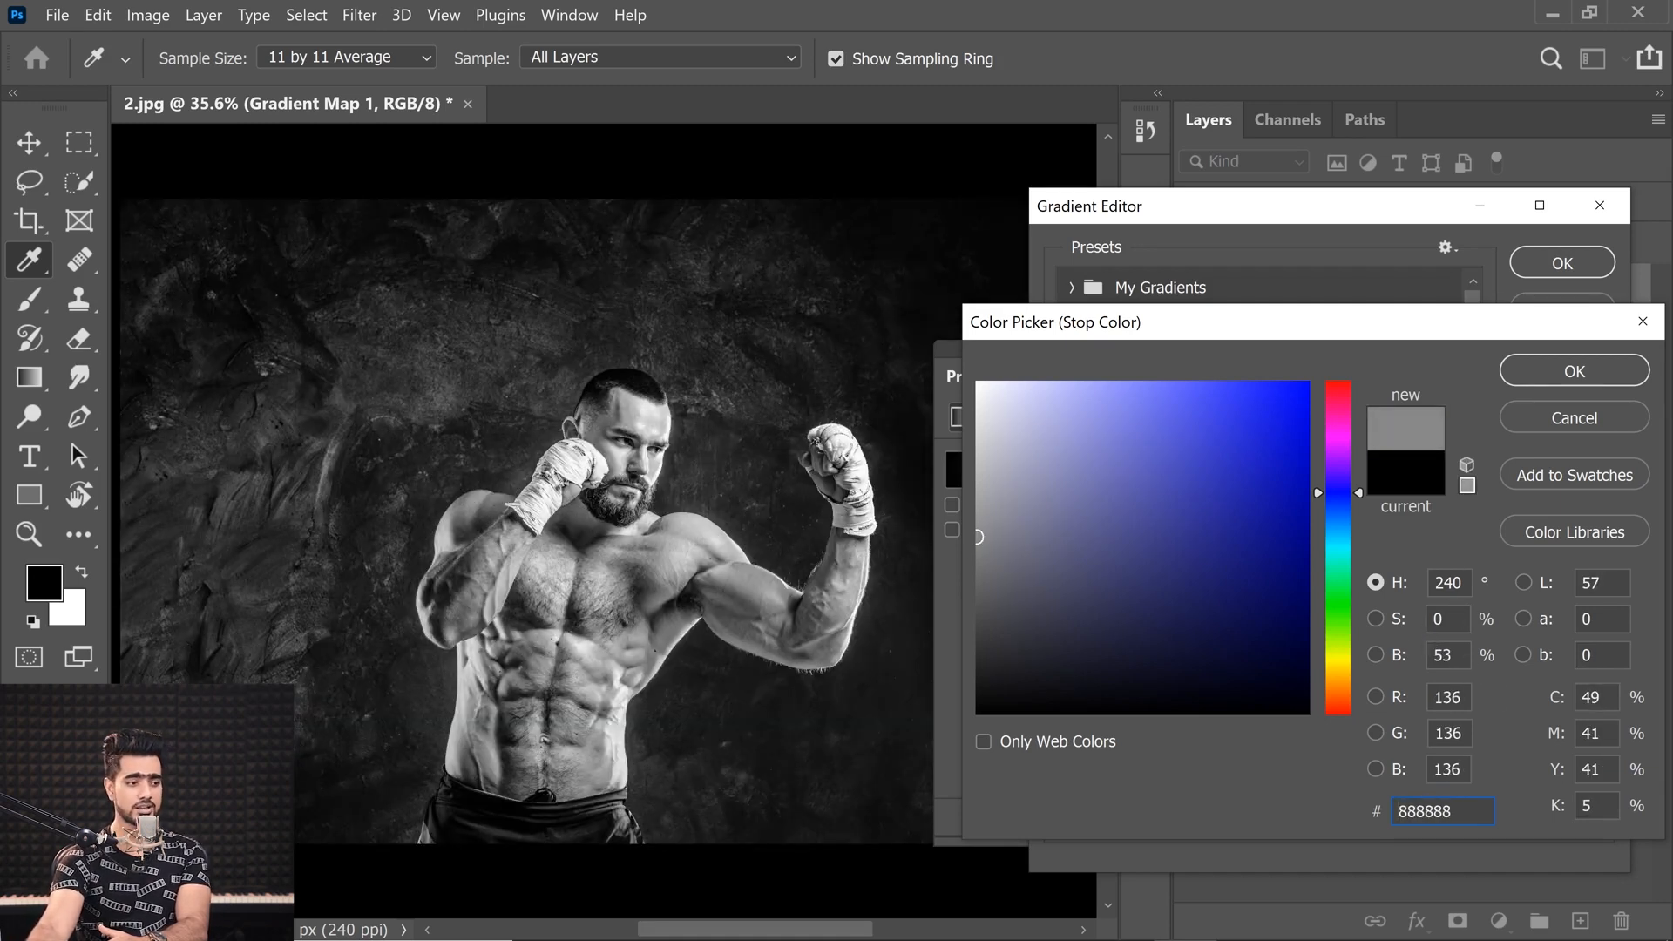
left_click_drag(1460, 811, 1303, 802)
type("80808")
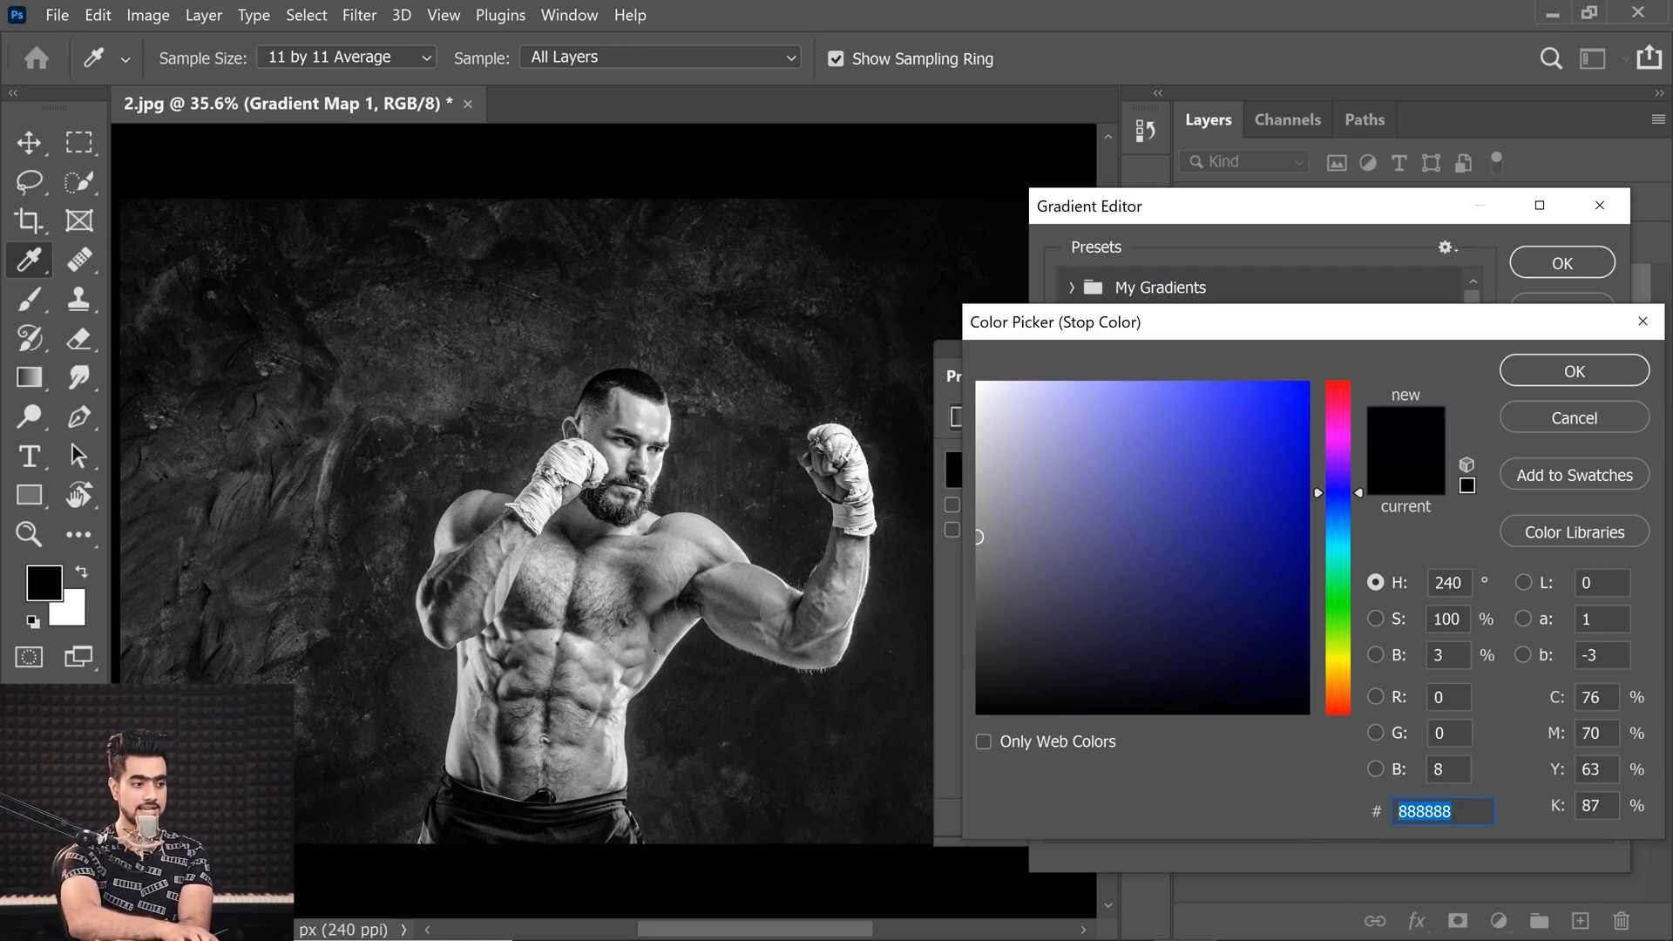
type("0")
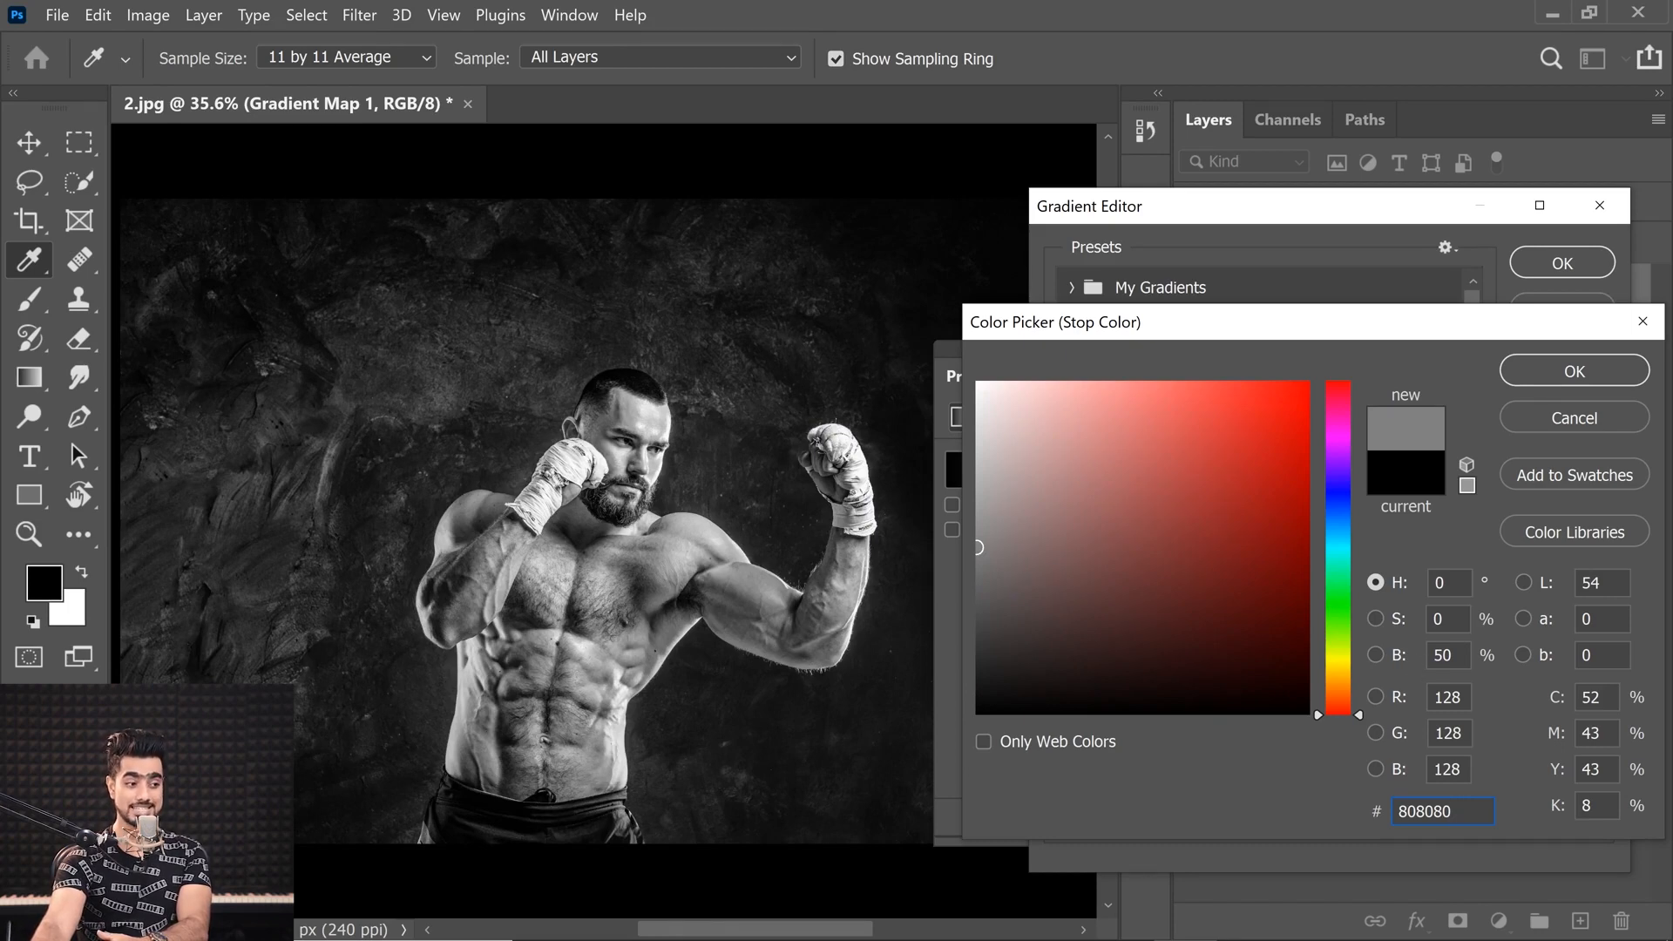
left_click(1558, 373)
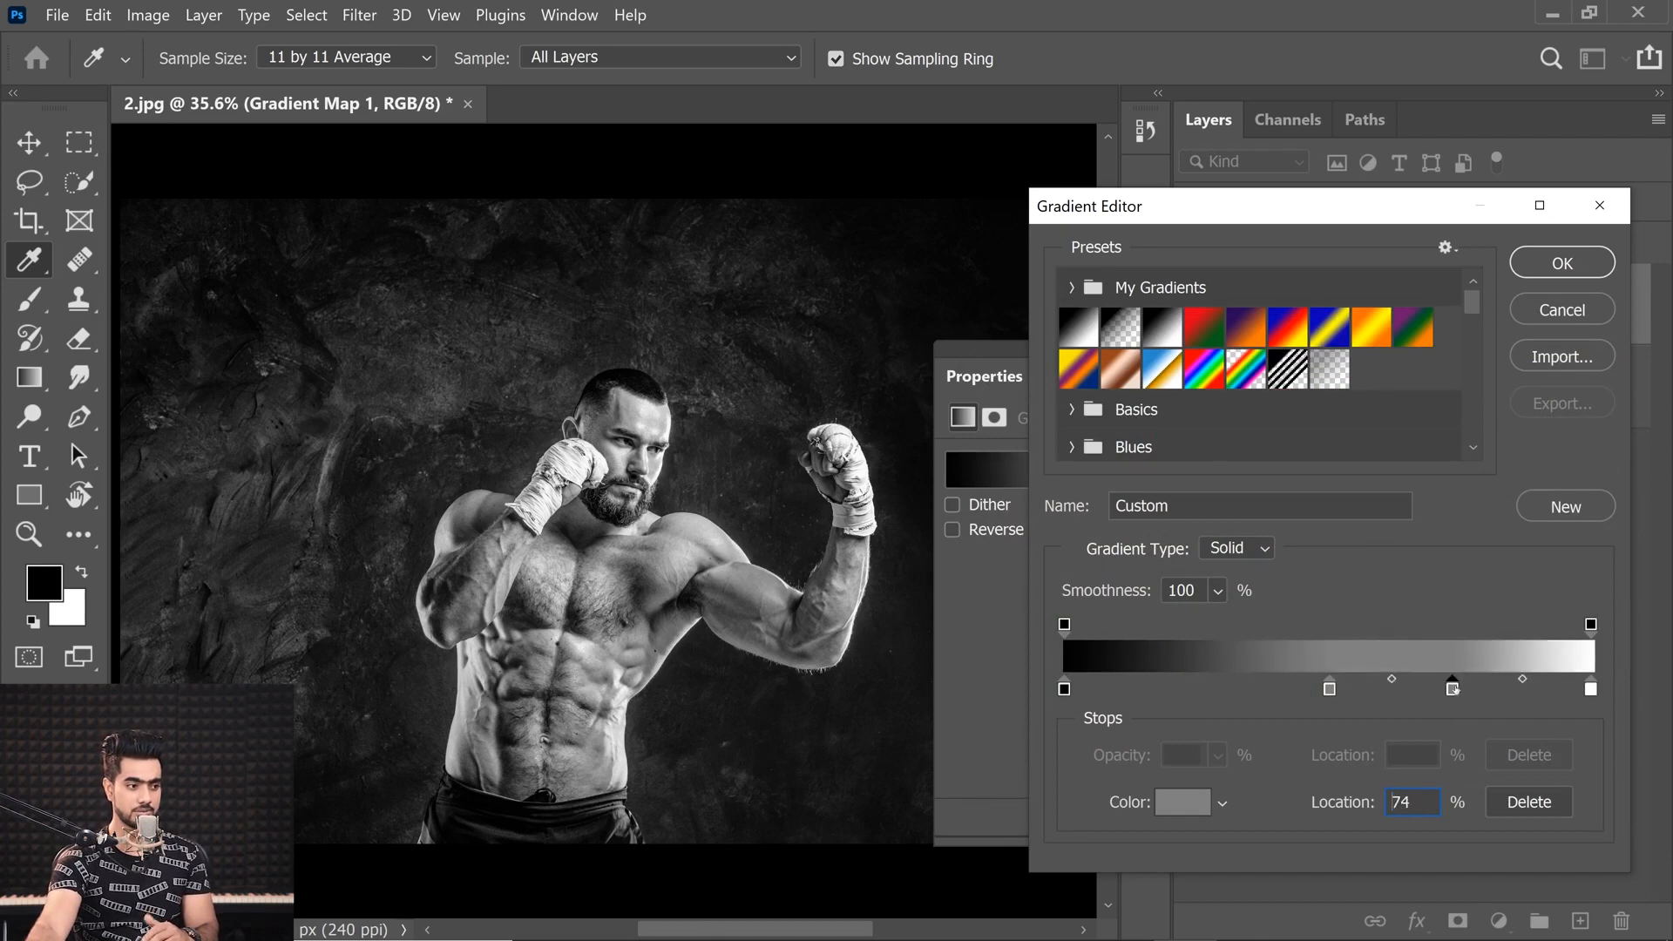
Add a color stop at 75% on the gradient and set its brightness to 75% for a light gray
left_click(1453, 686)
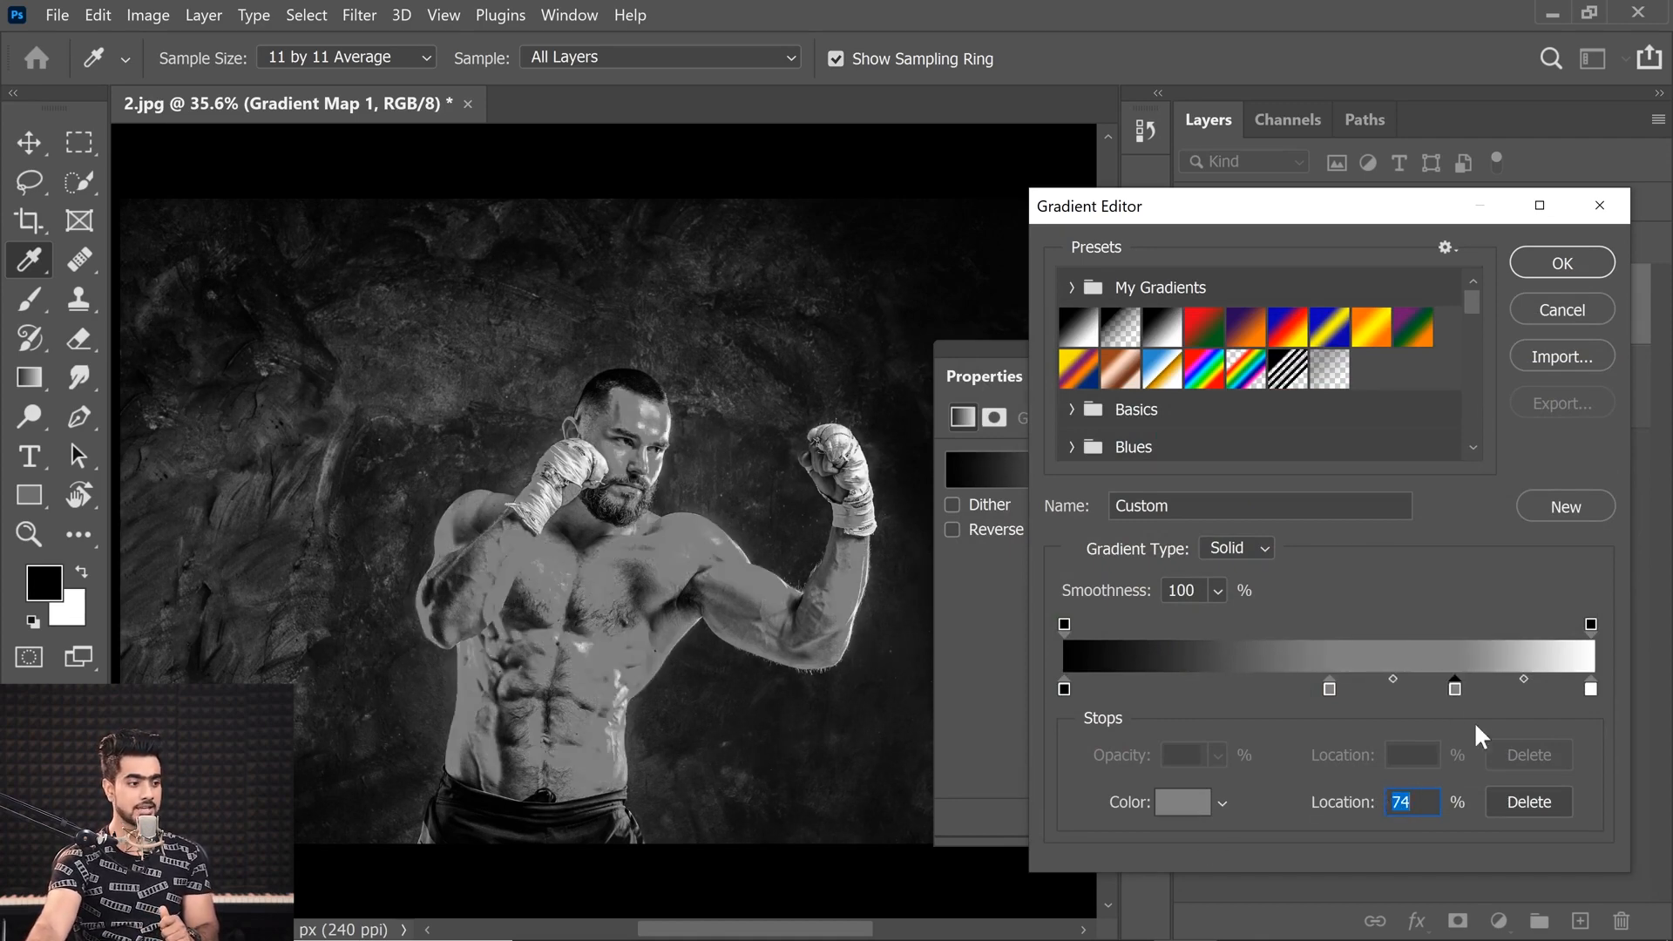
type("75")
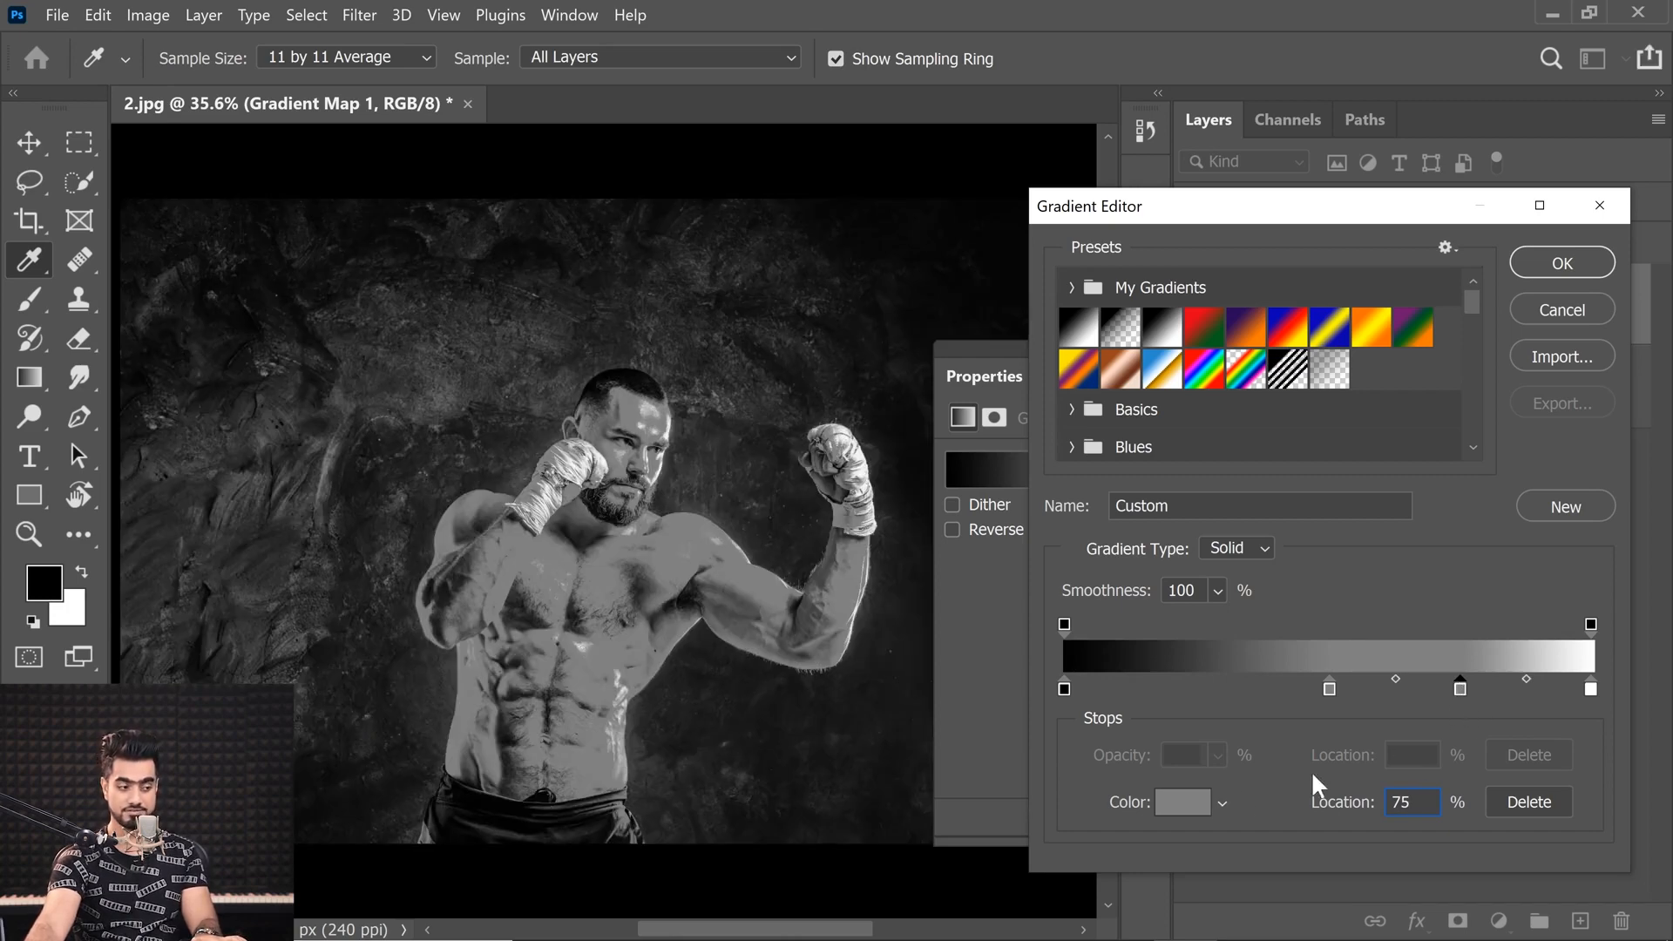
left_click(1185, 801)
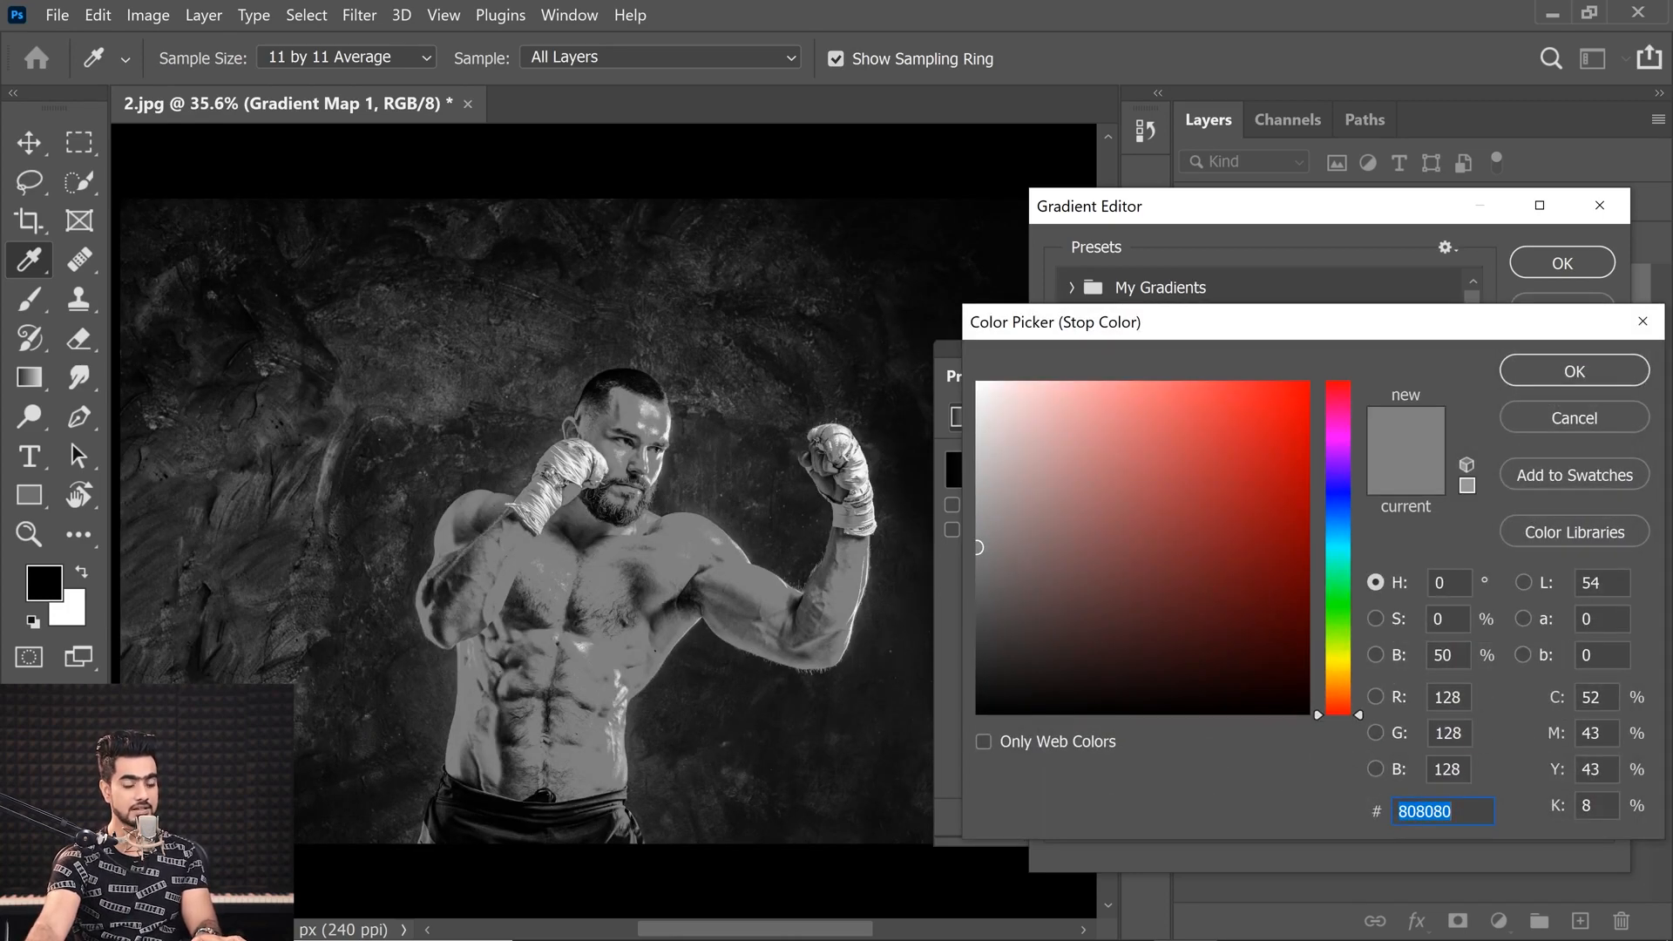
left_click_drag(1457, 656, 1361, 692)
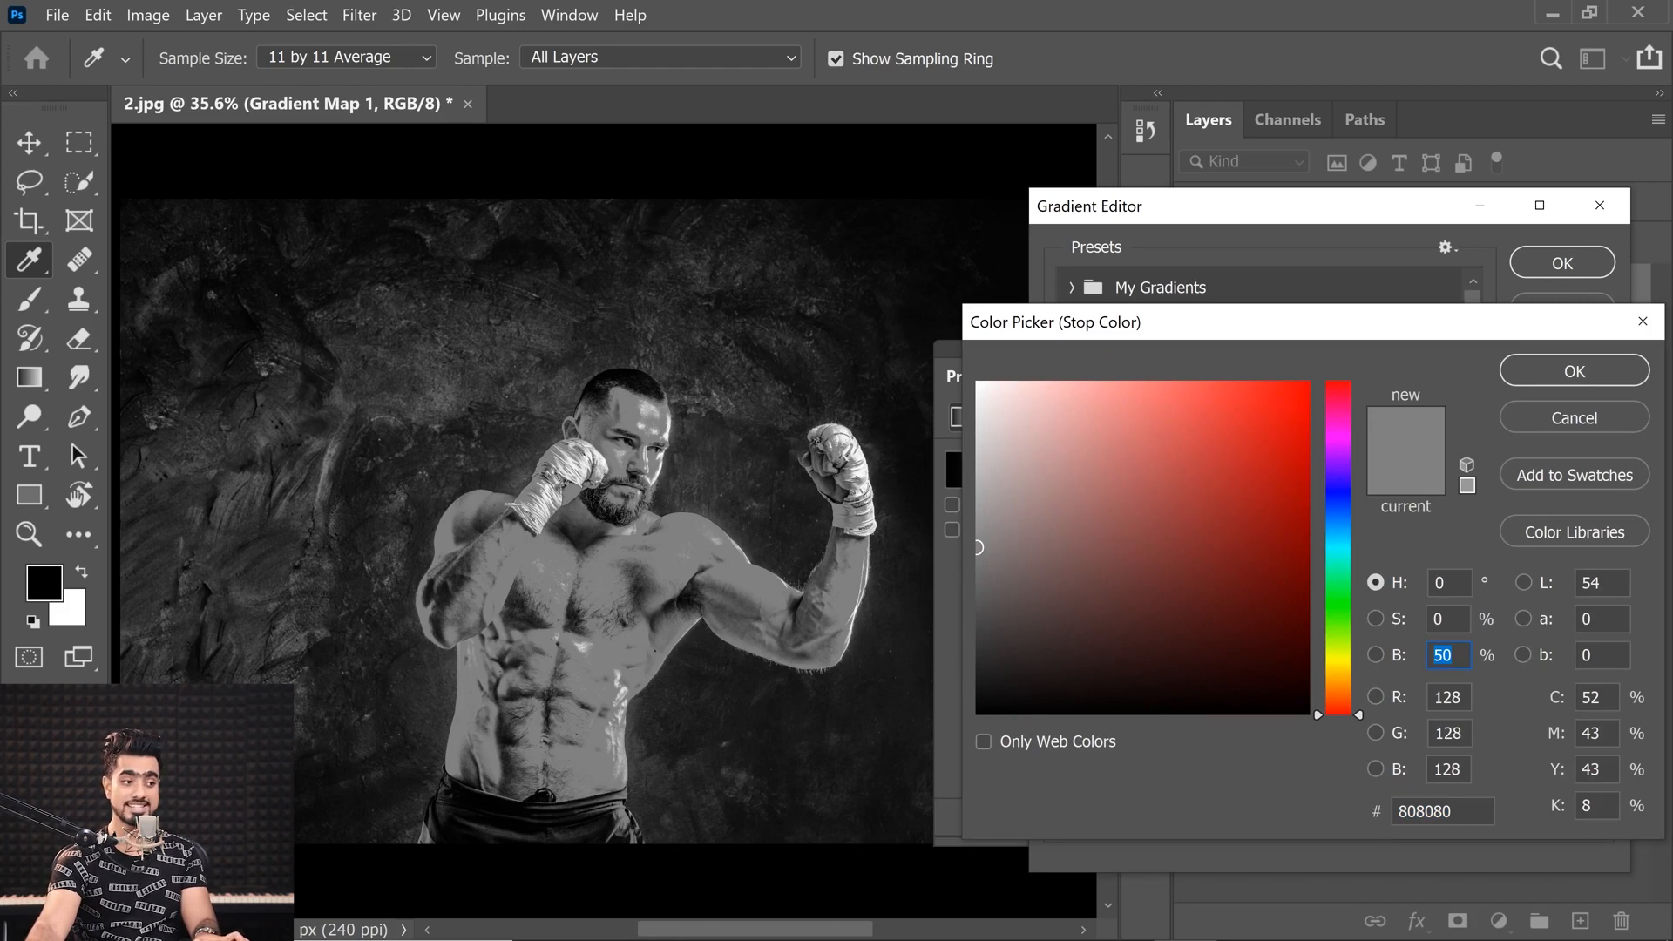
type("75")
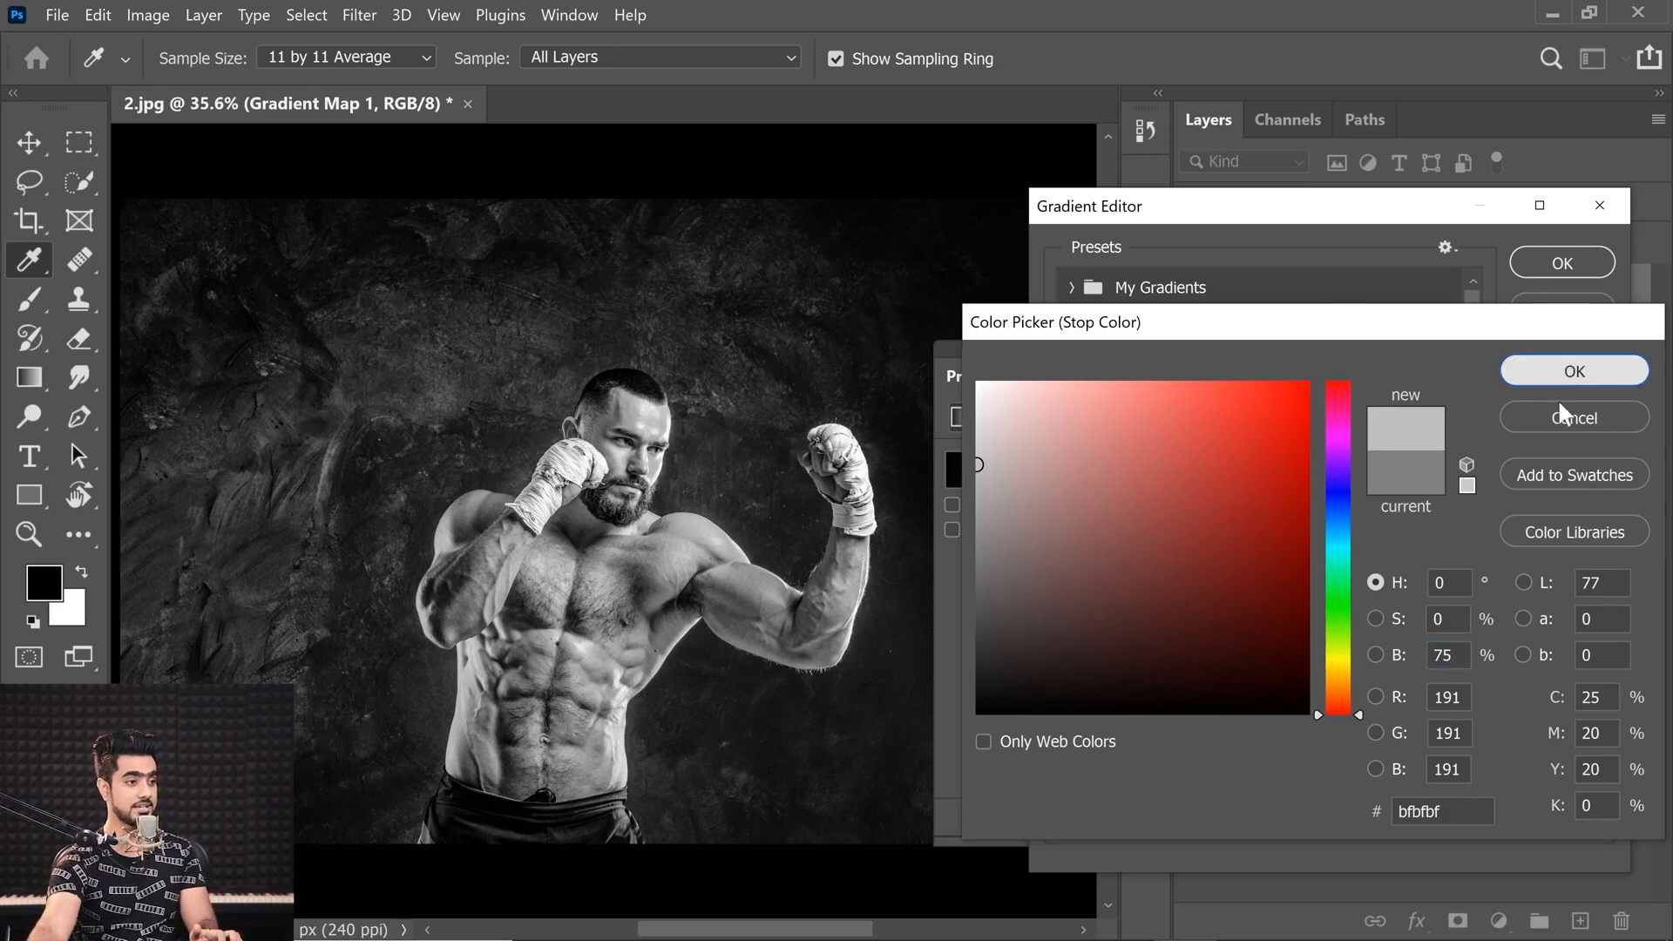
left_click(1558, 375)
Add a color stop at 25% on the gradient and color it dark gray 404040
left_click(1207, 689)
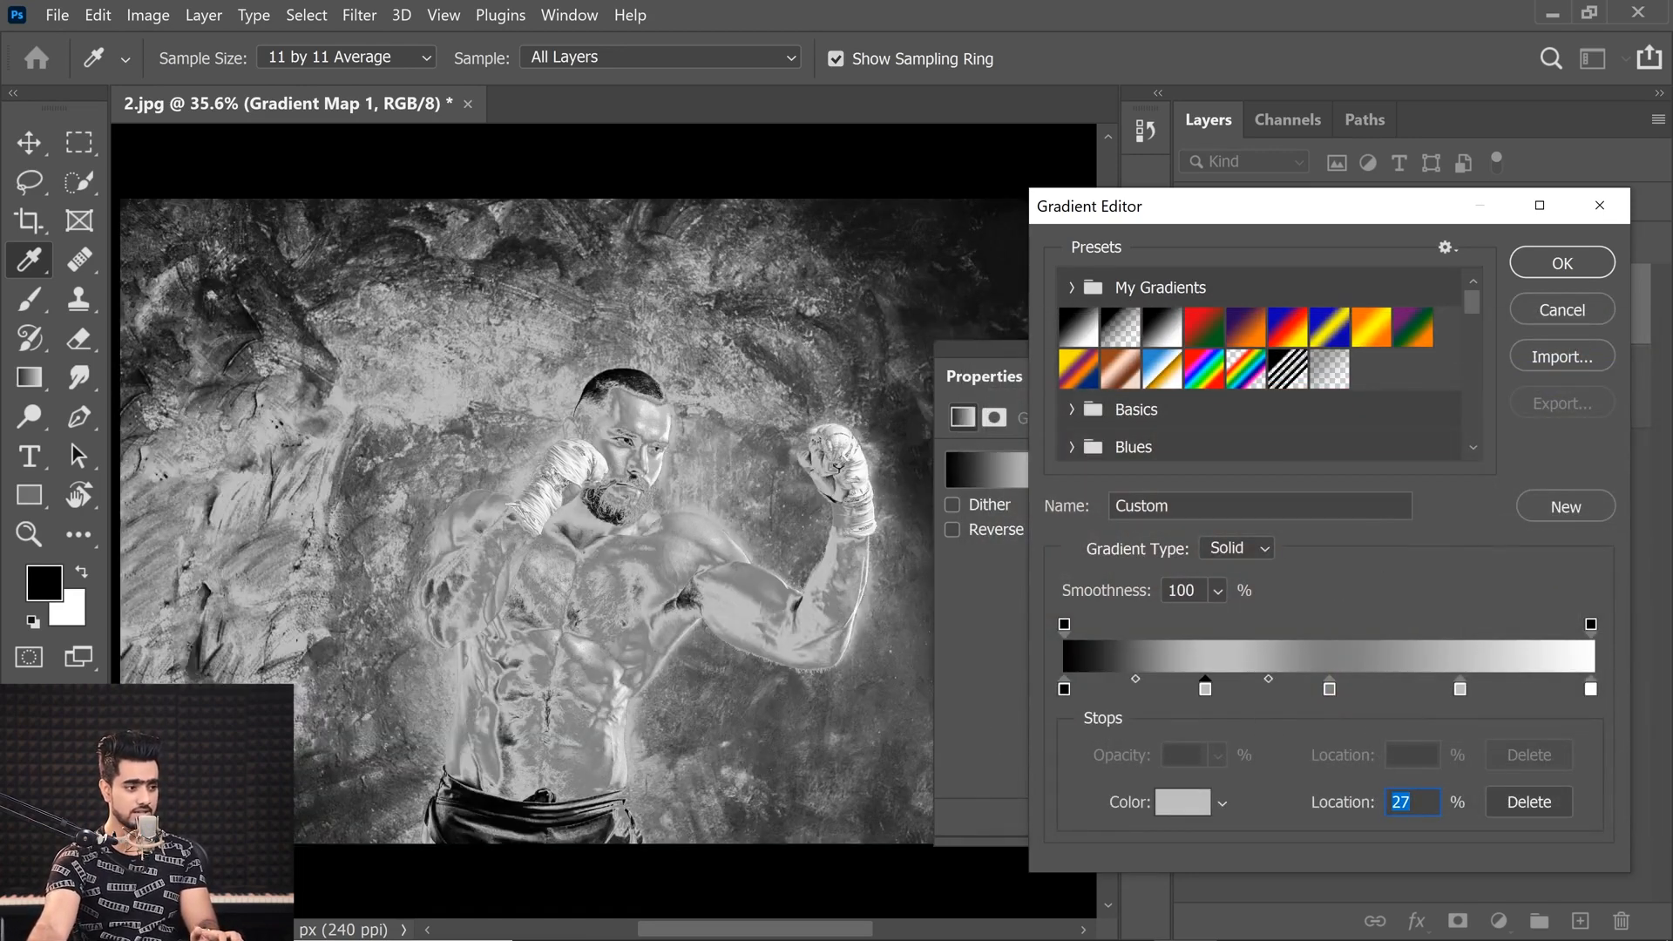
type("25")
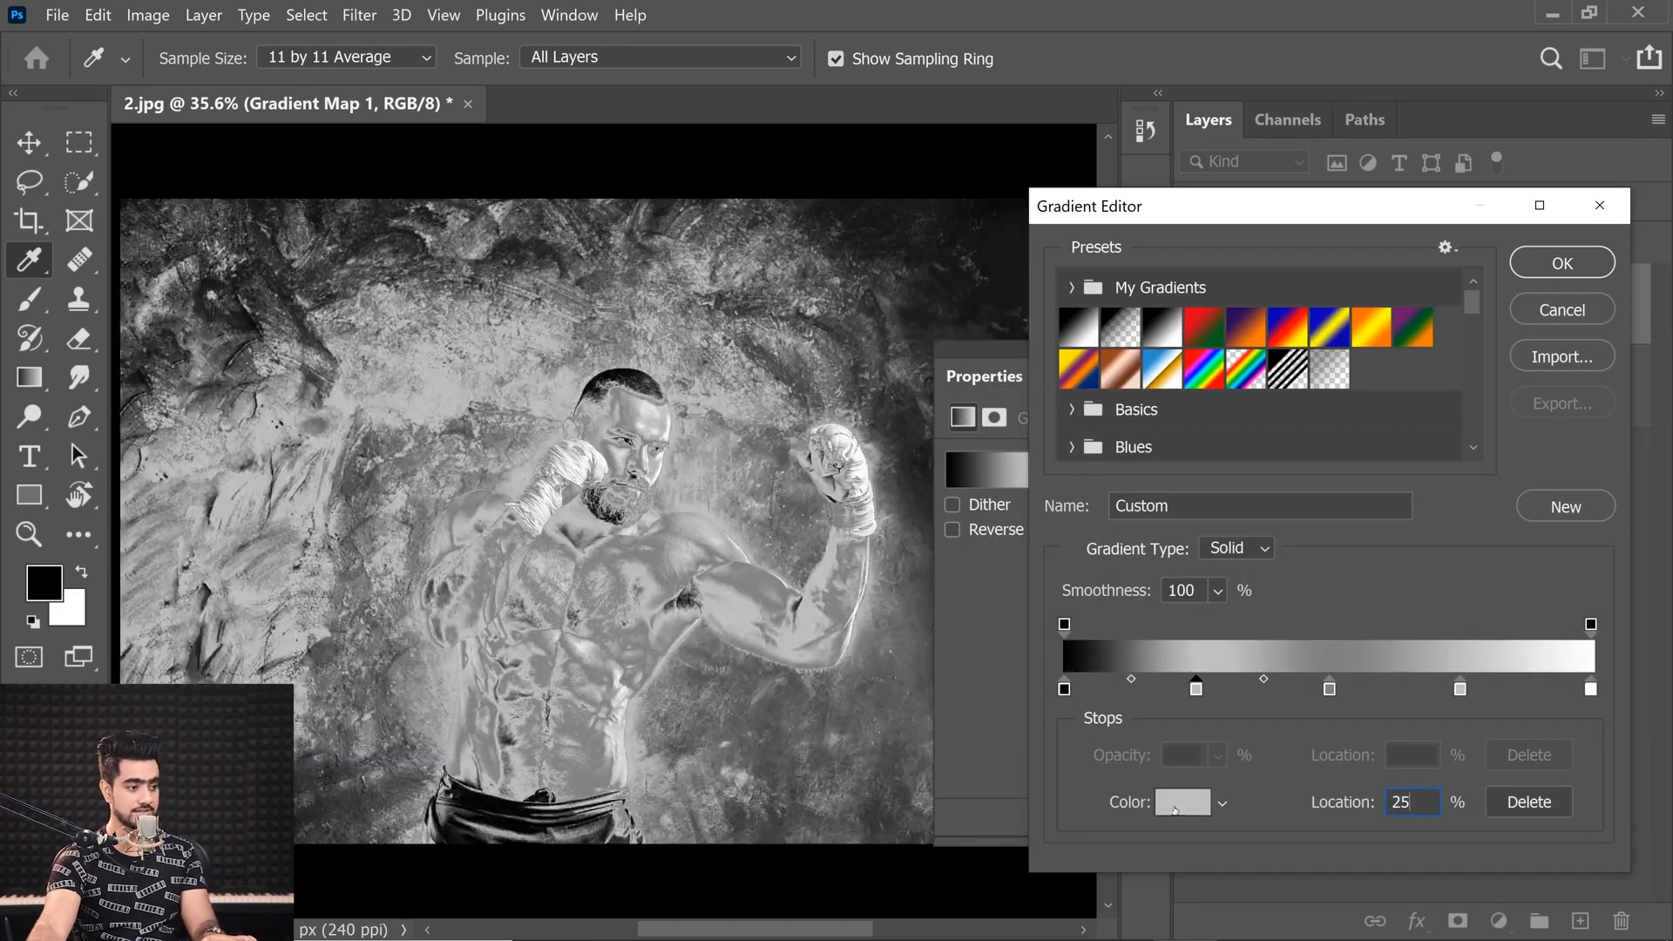
left_click(1178, 808)
type("404040")
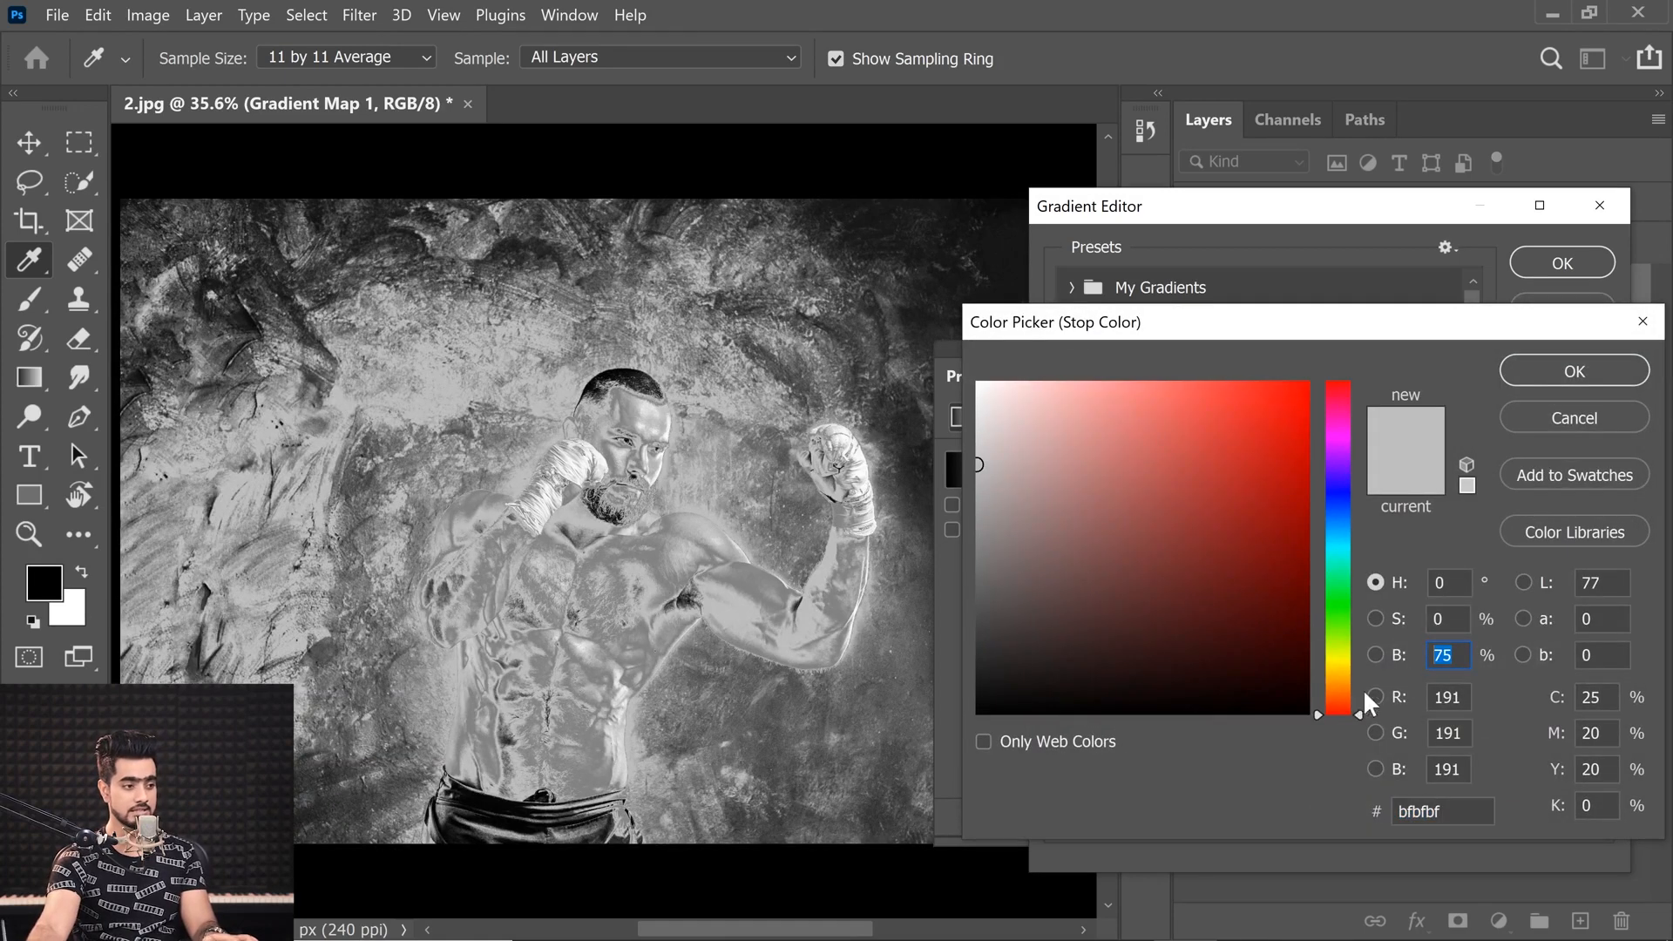
left_click(1574, 371)
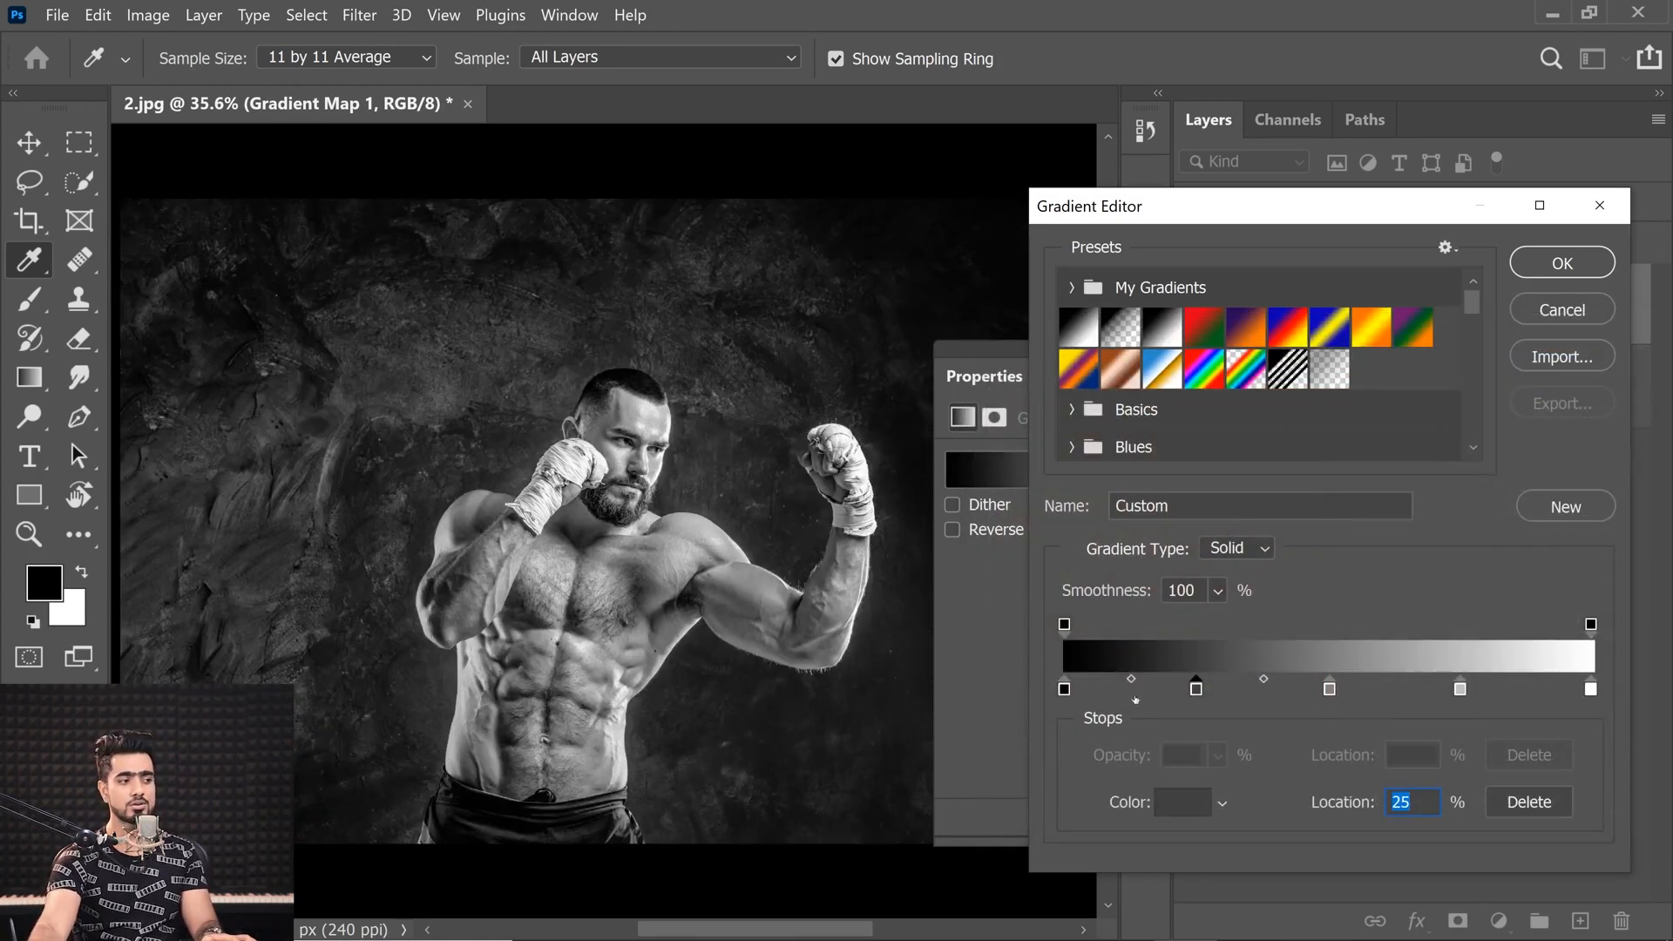
Add a dark gray color stop at 89%, between the 75% stop and the white end stop
left_click(1536, 688)
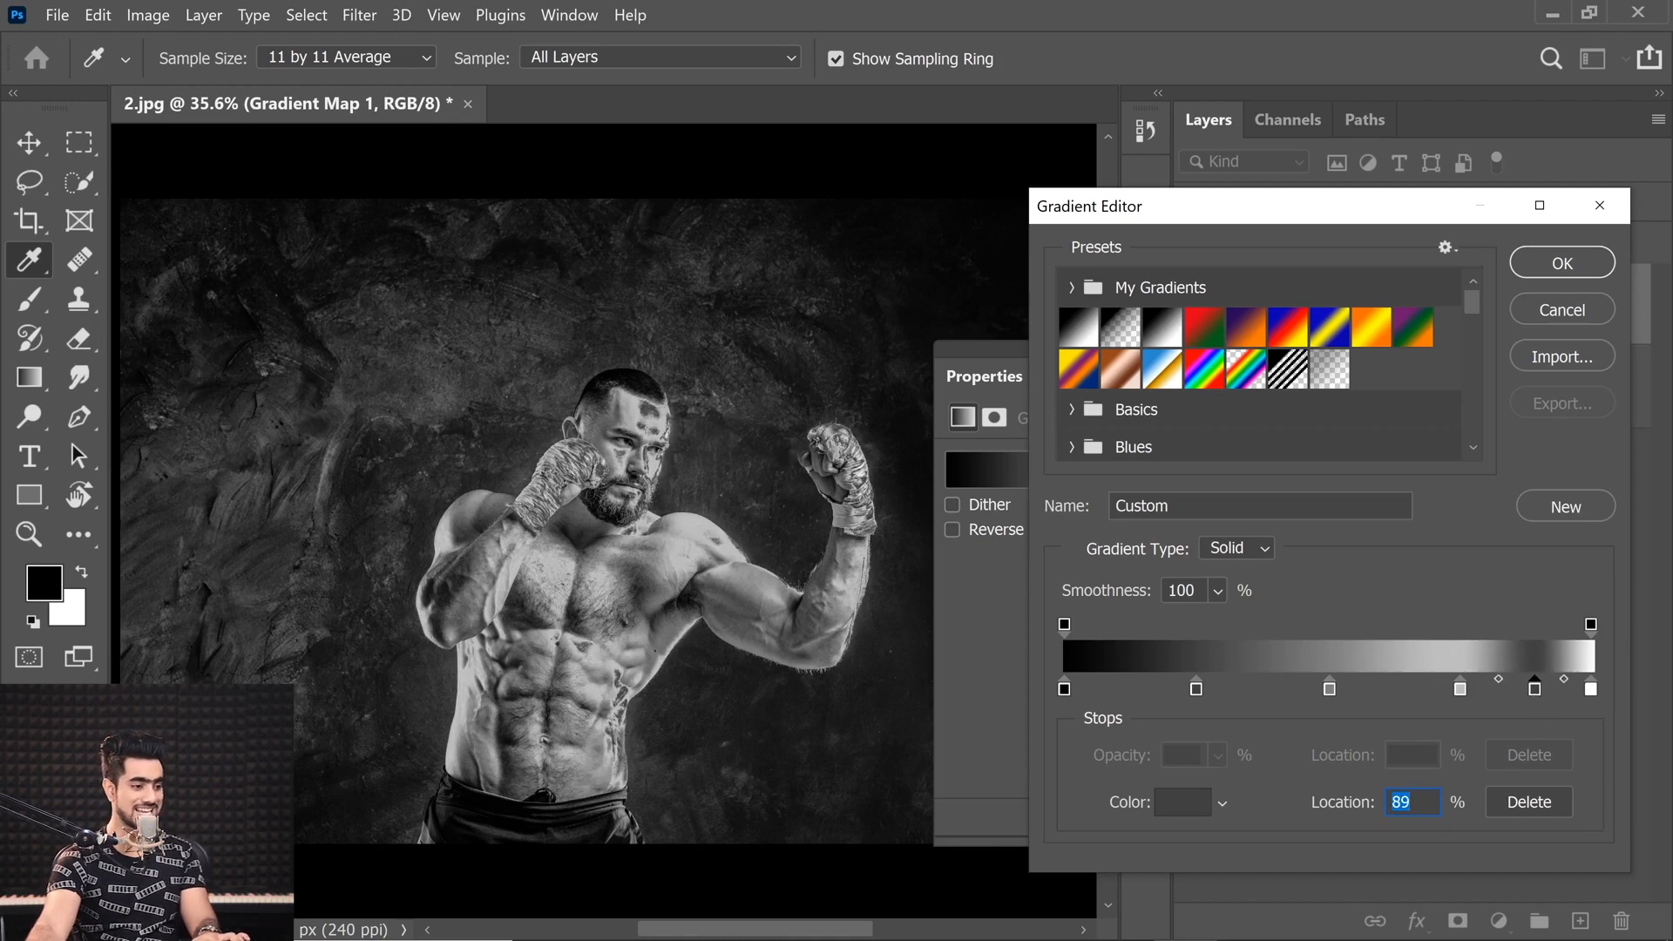
Set the colour of the gradient stop located at 89% to a light grey with 88% brightness
left_click(1185, 802)
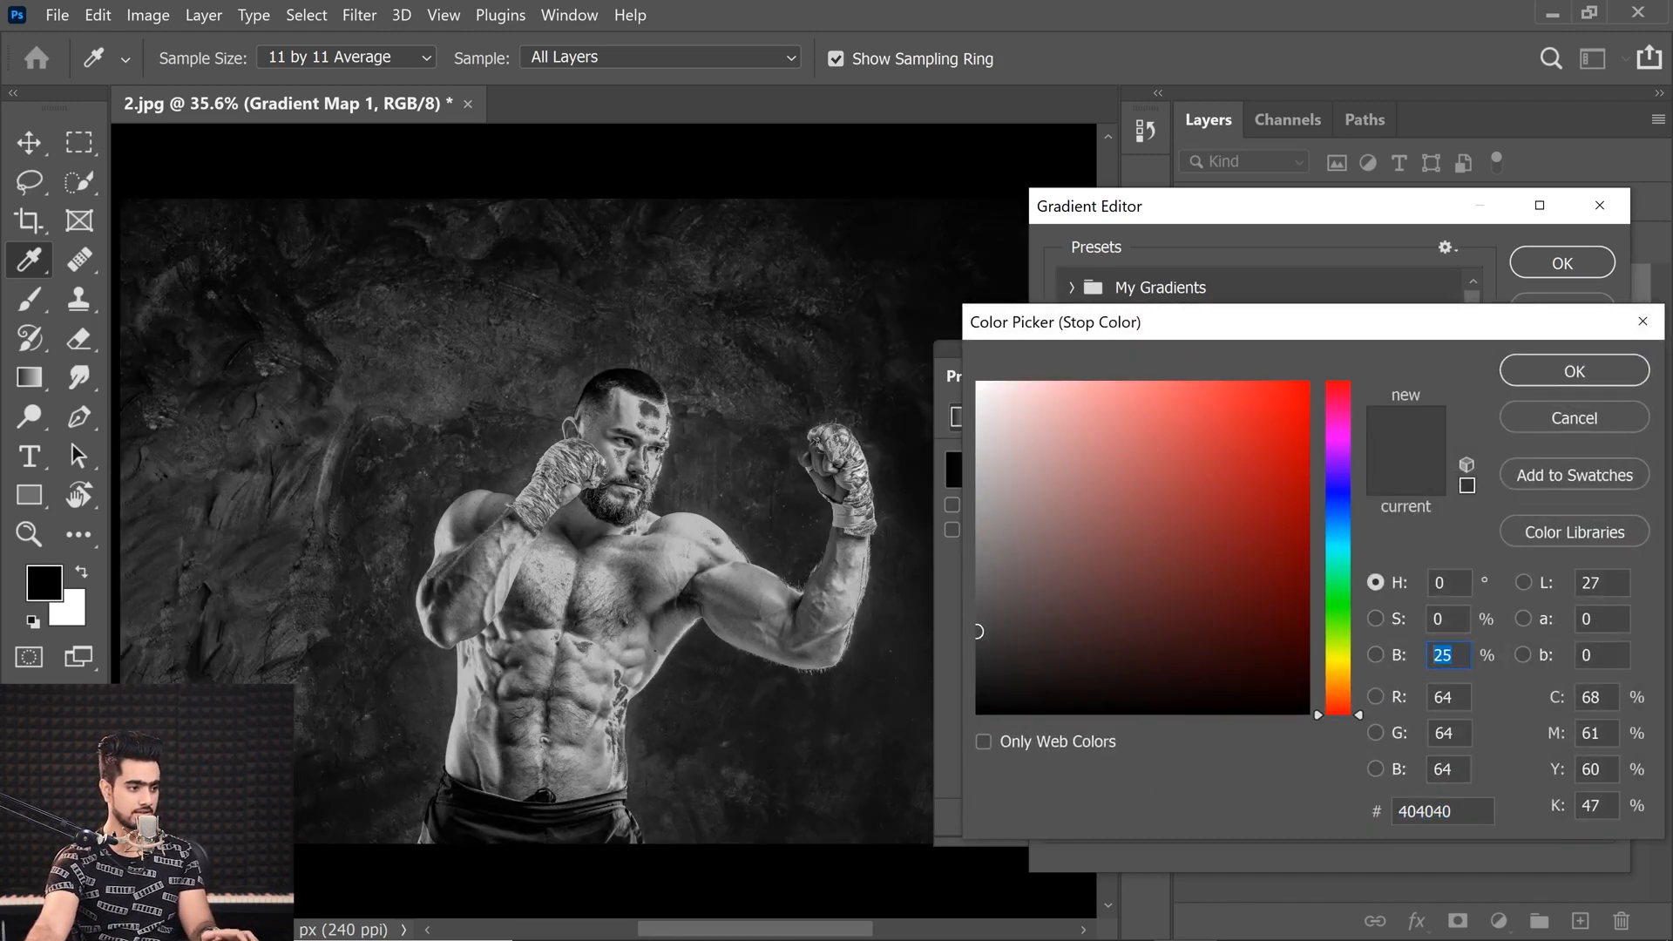
type("88")
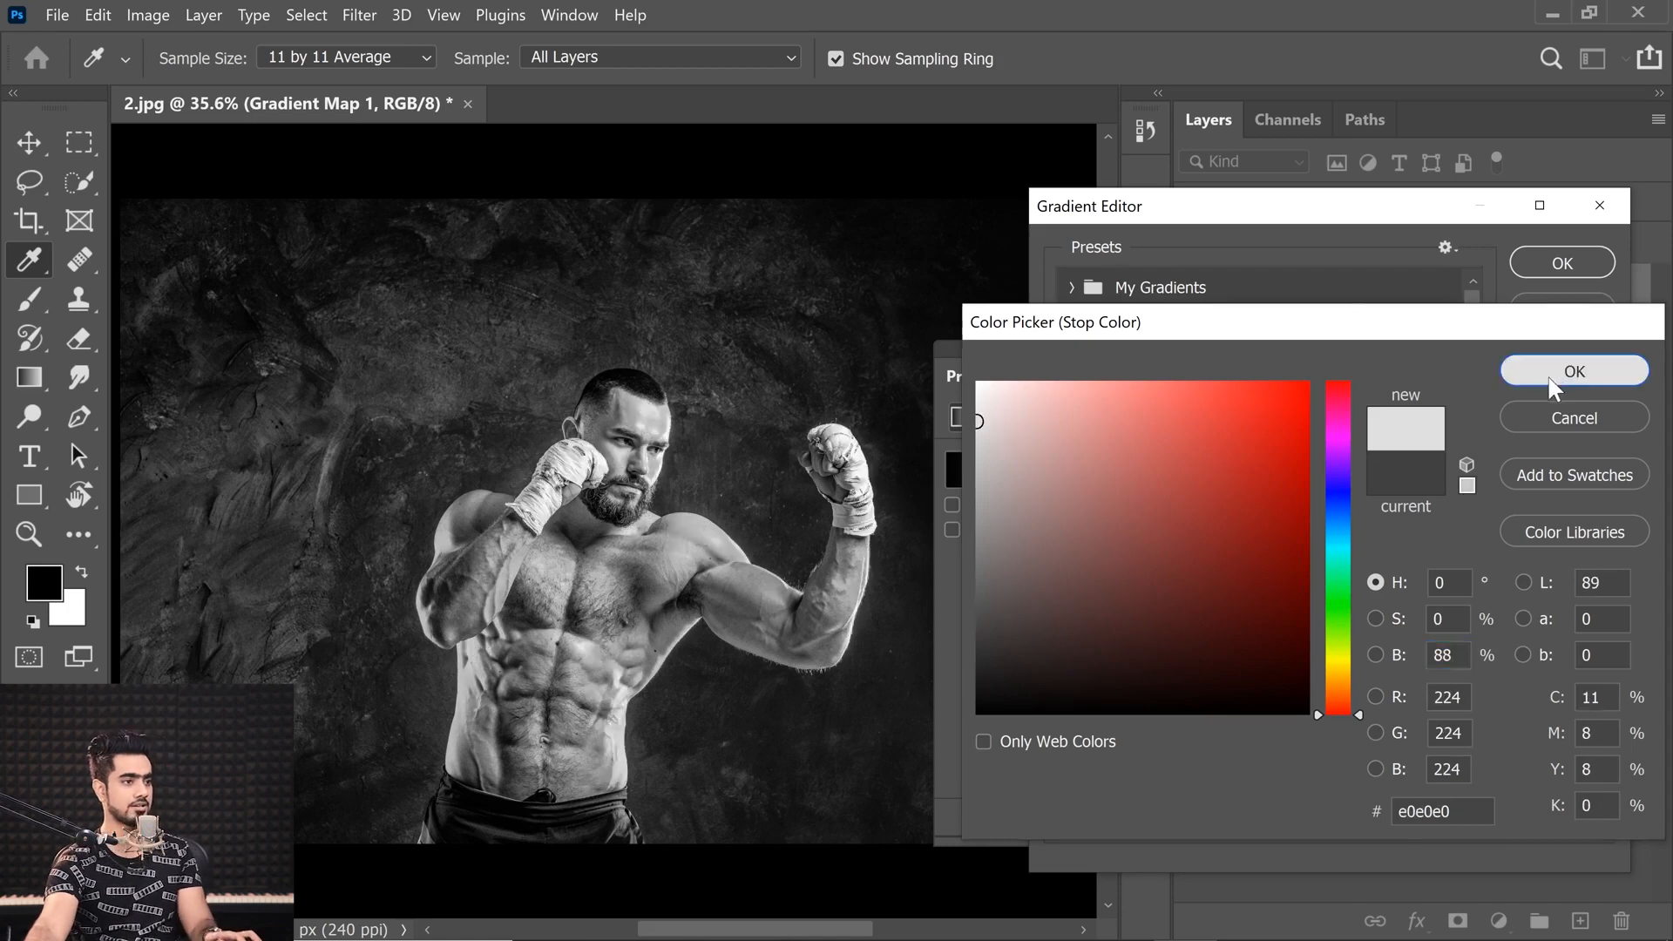
left_click(1560, 376)
Add a gradient stop in the shadows at 12% and set its colour to 12% brightness
left_click(1126, 688)
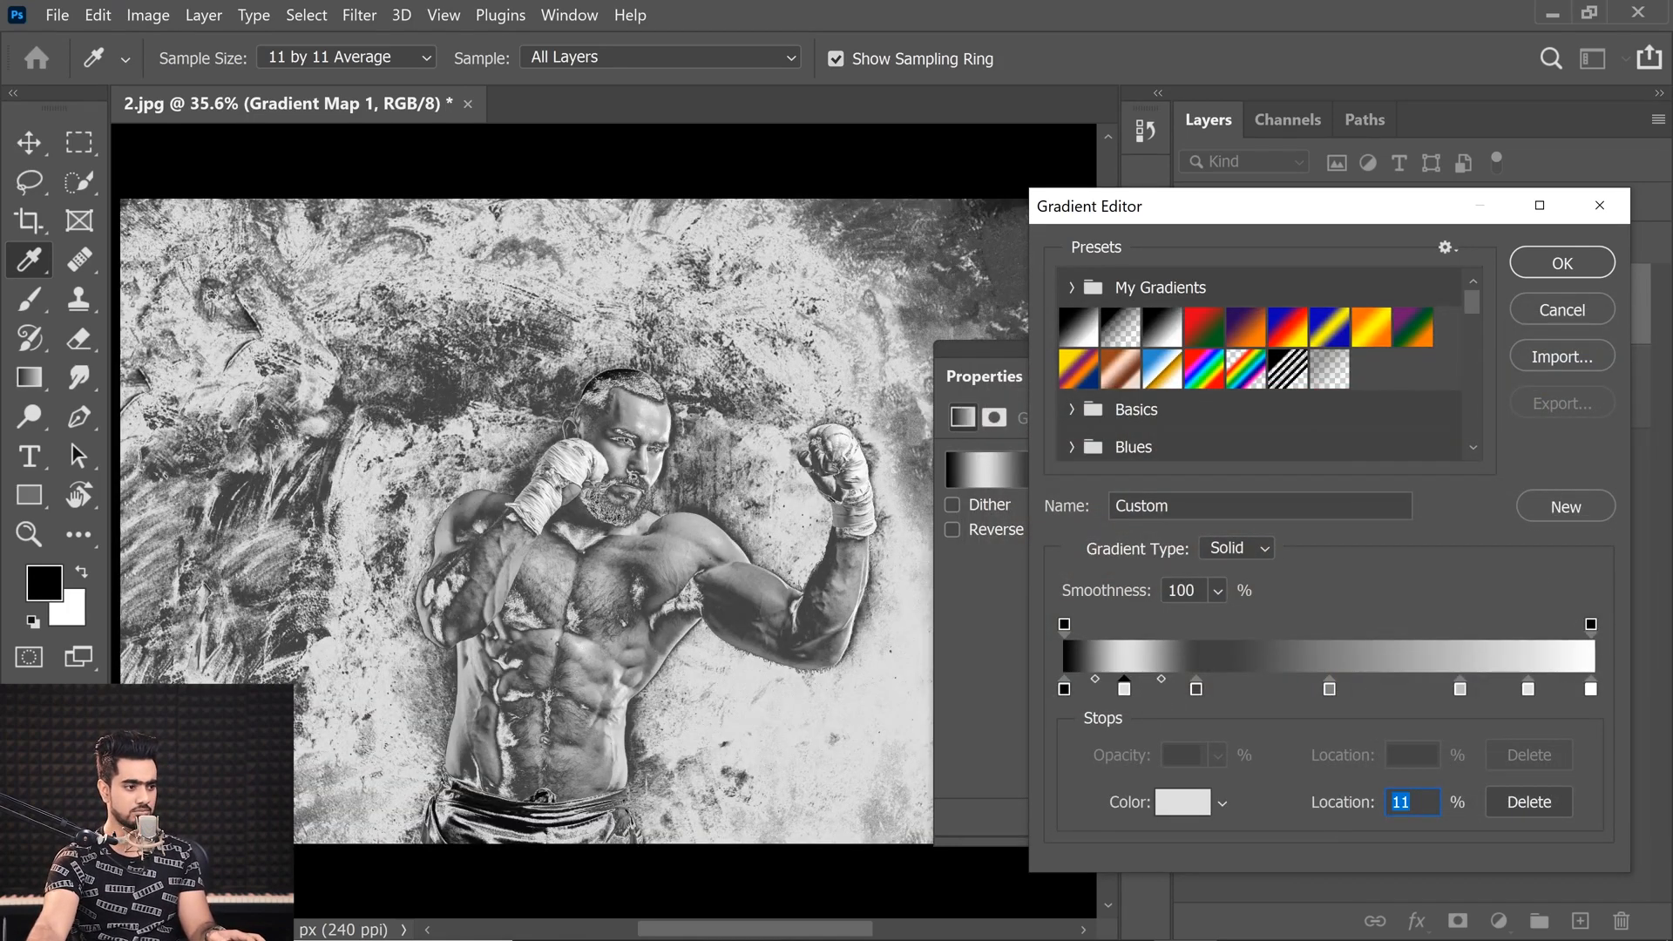
left_click(1187, 804)
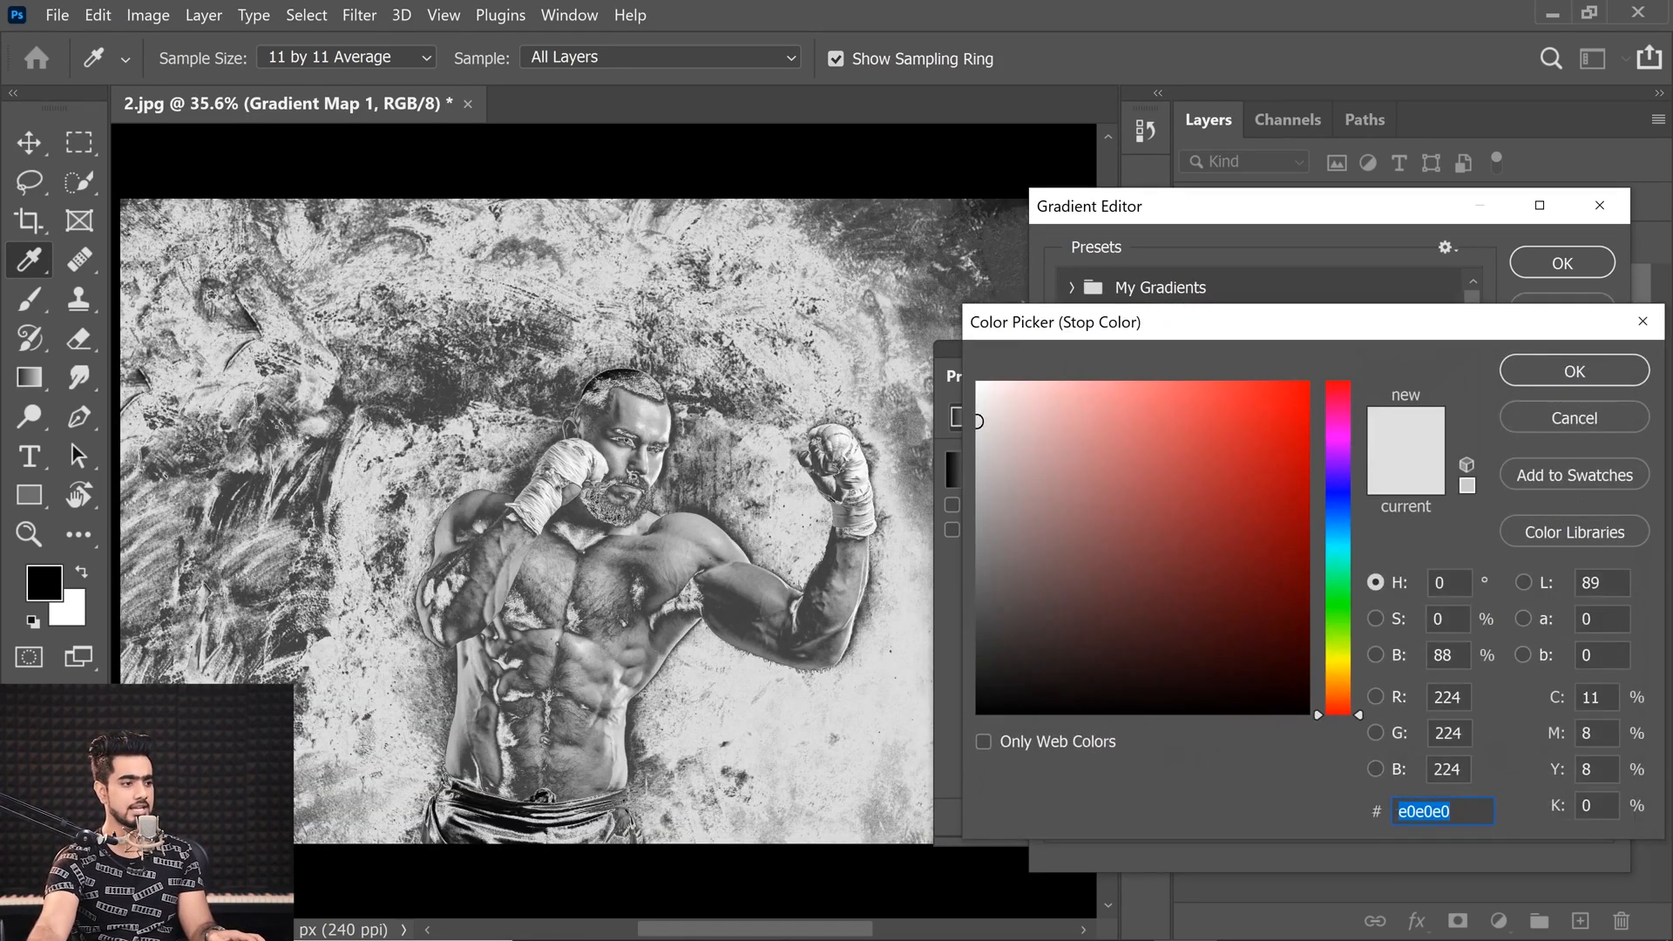
left_click(1442, 654)
type("12")
left_click(1556, 380)
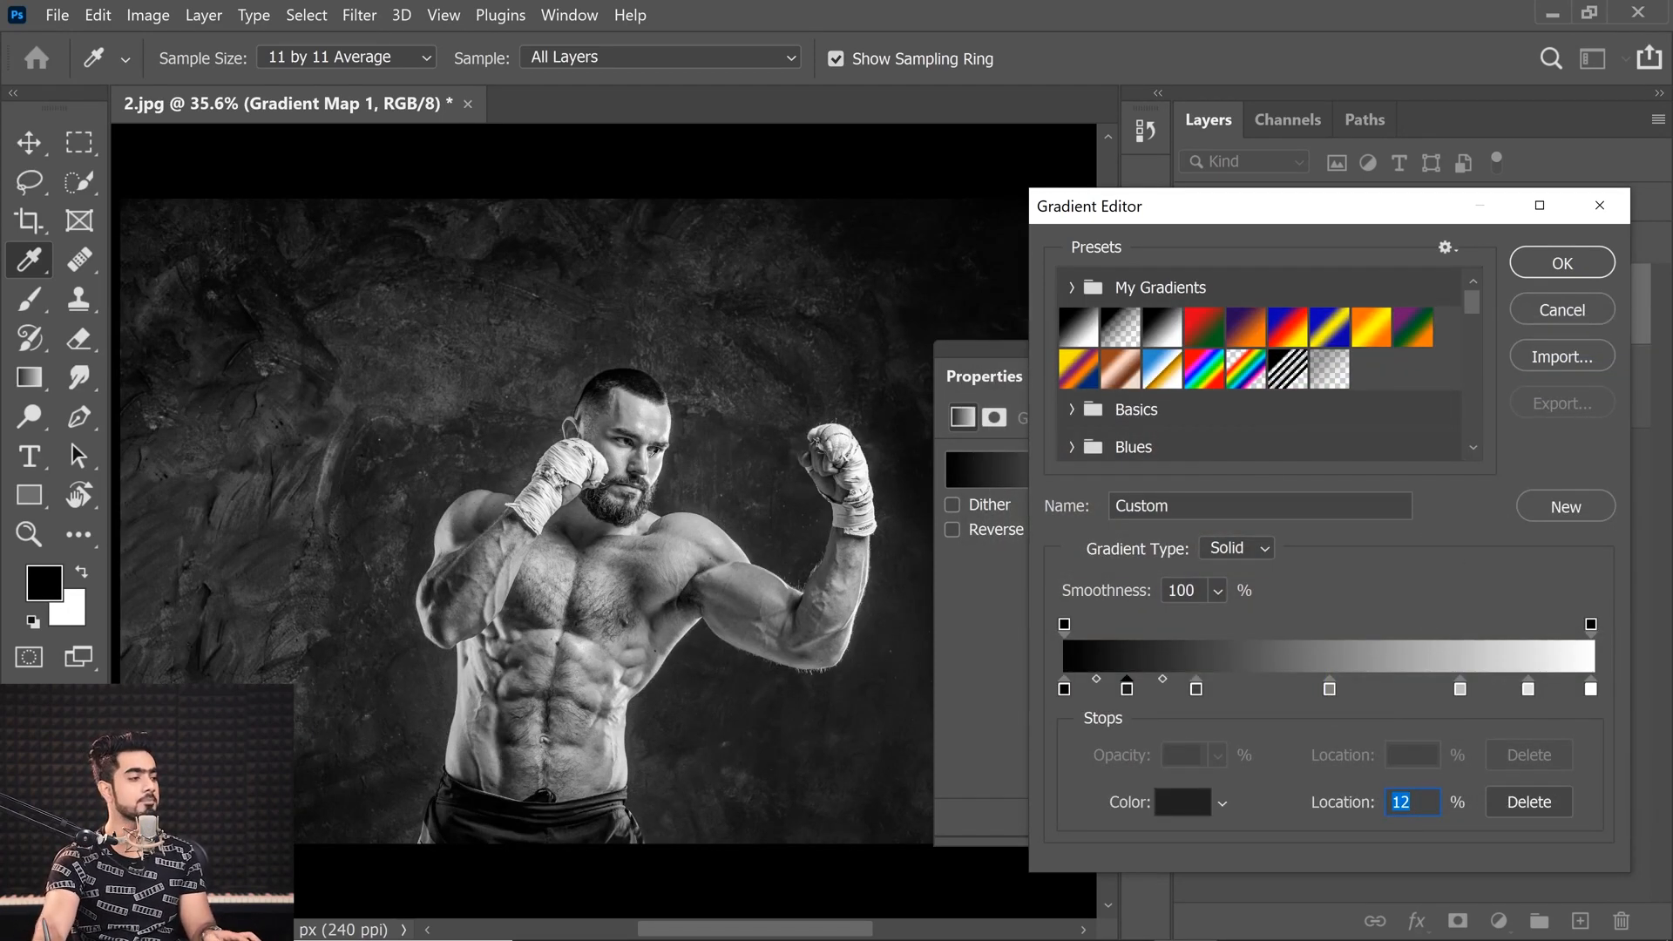
Move the gradient's three darker grey stops to 17%, 38% and about 58%, and shift the light stops inward with white at 87%
left_click_drag(609, 509, 515, 536)
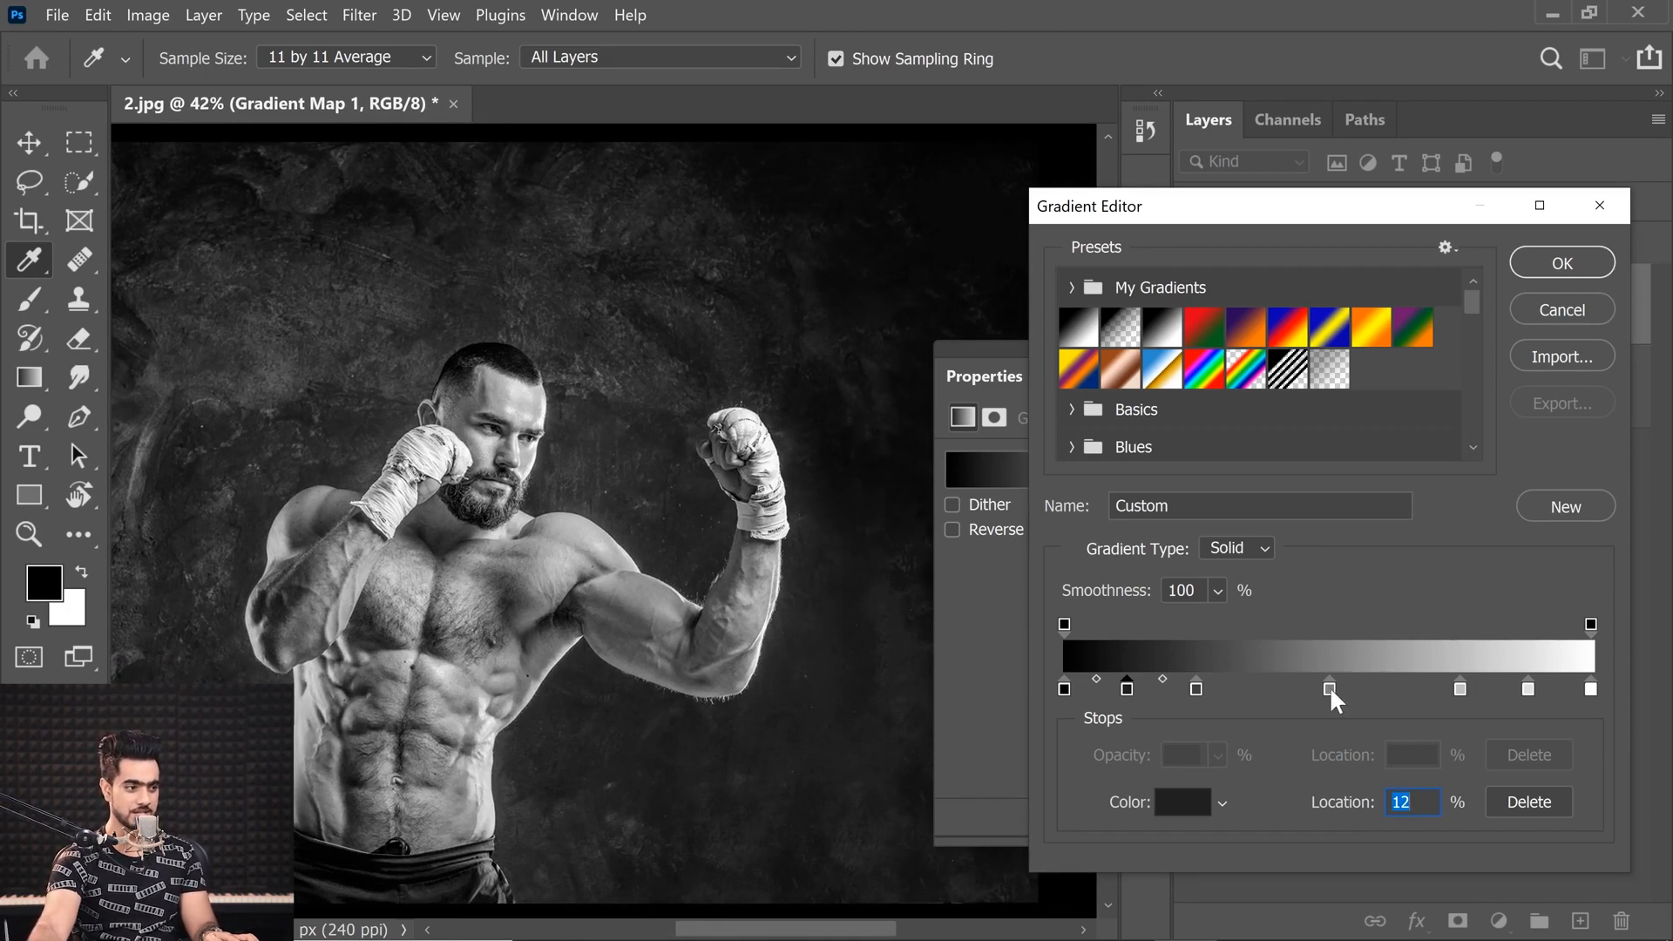
left_click_drag(1329, 687, 1367, 688)
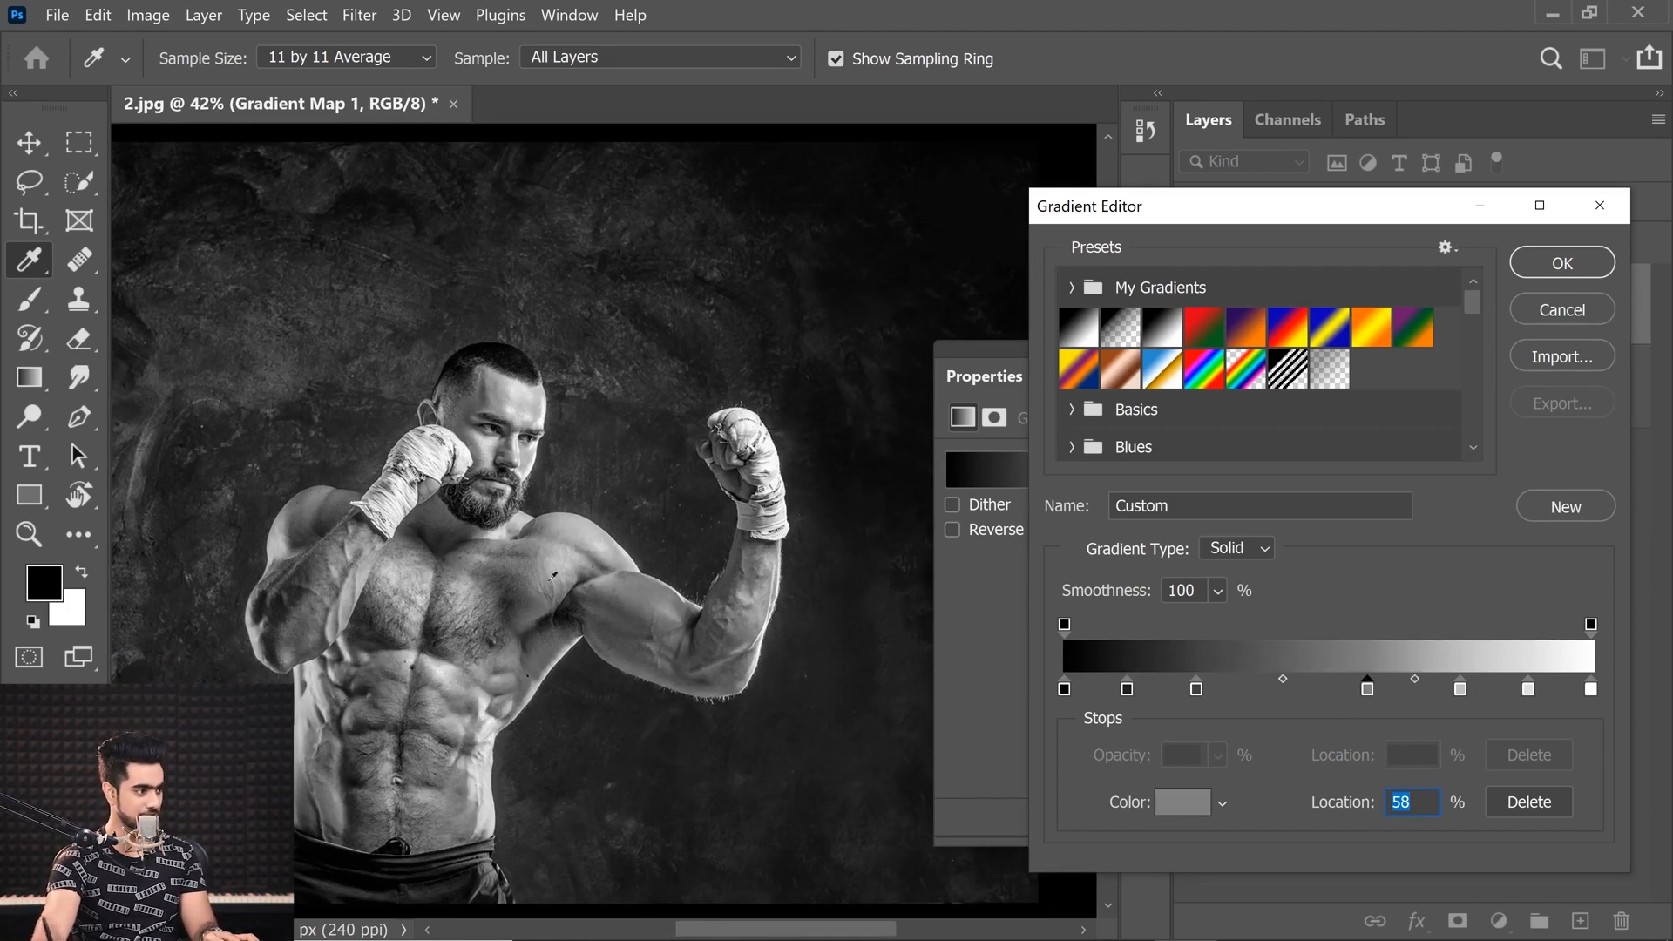
left_click_drag(1197, 688, 1239, 690)
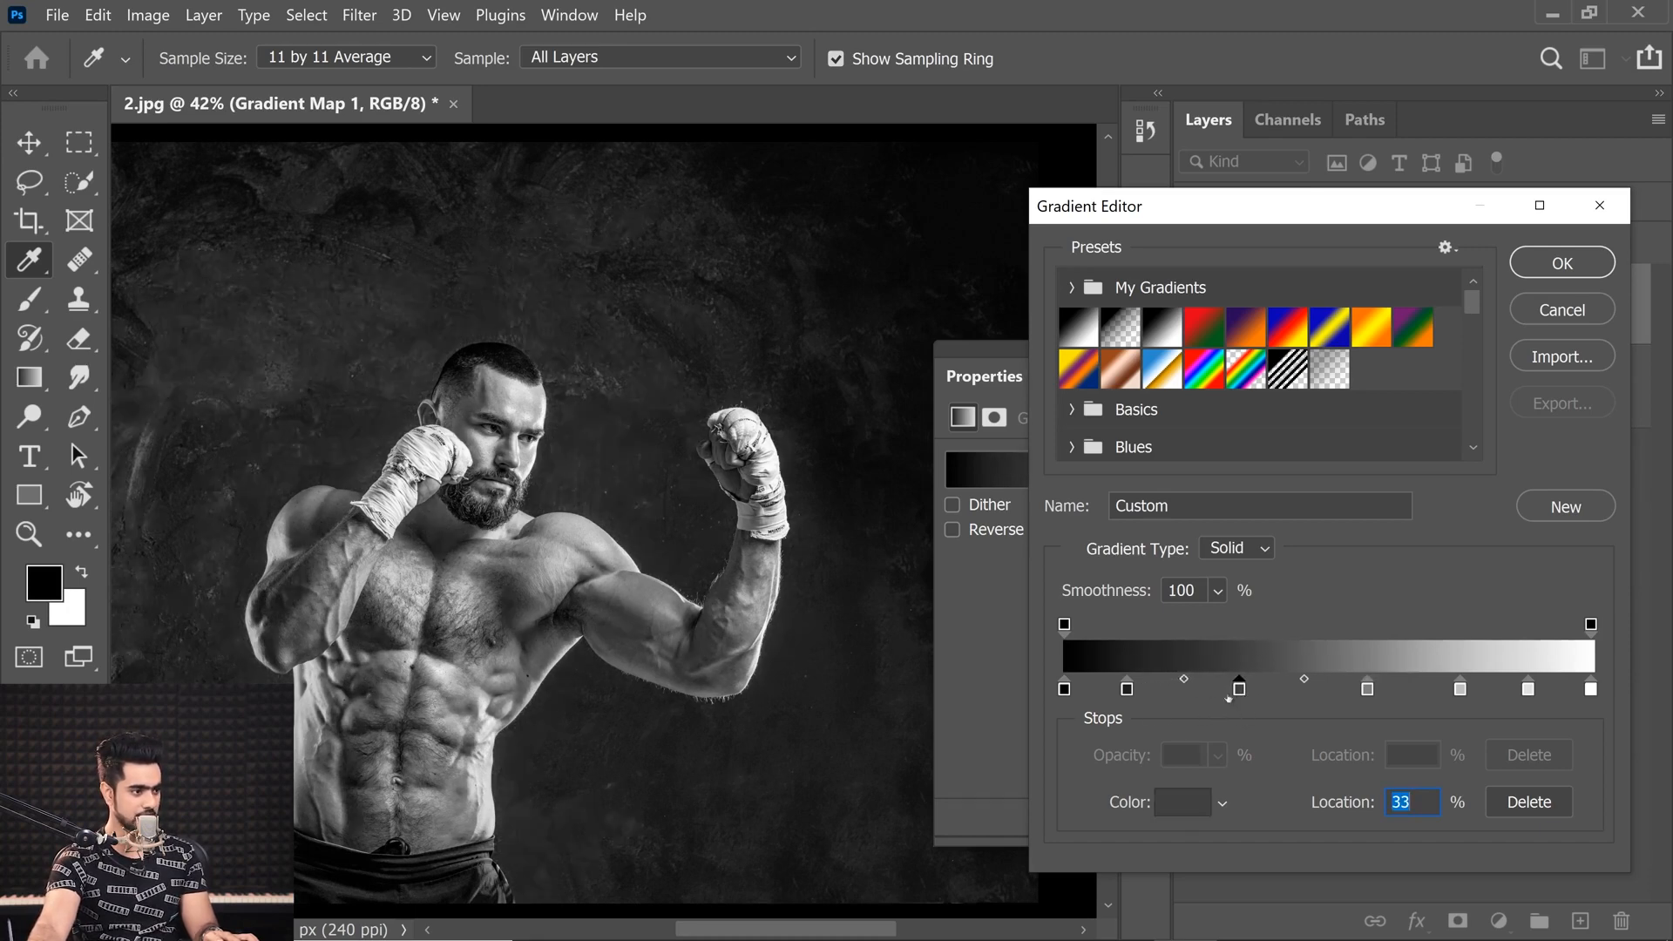
left_click_drag(1126, 686, 1155, 690)
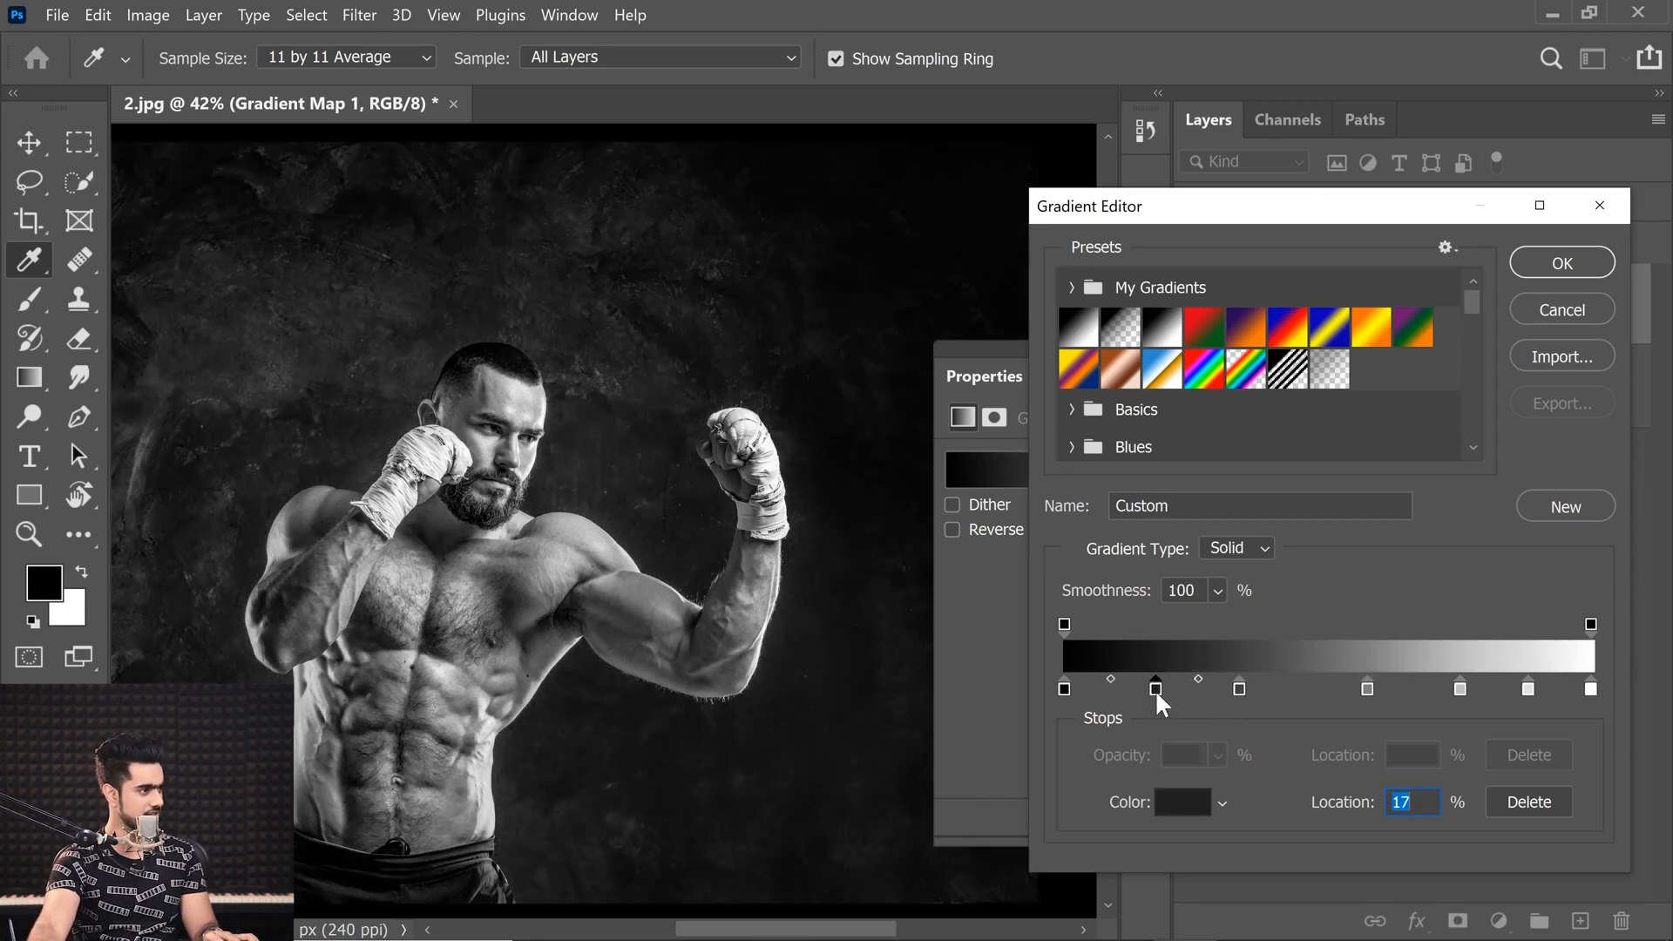
left_click_drag(1364, 688, 1385, 688)
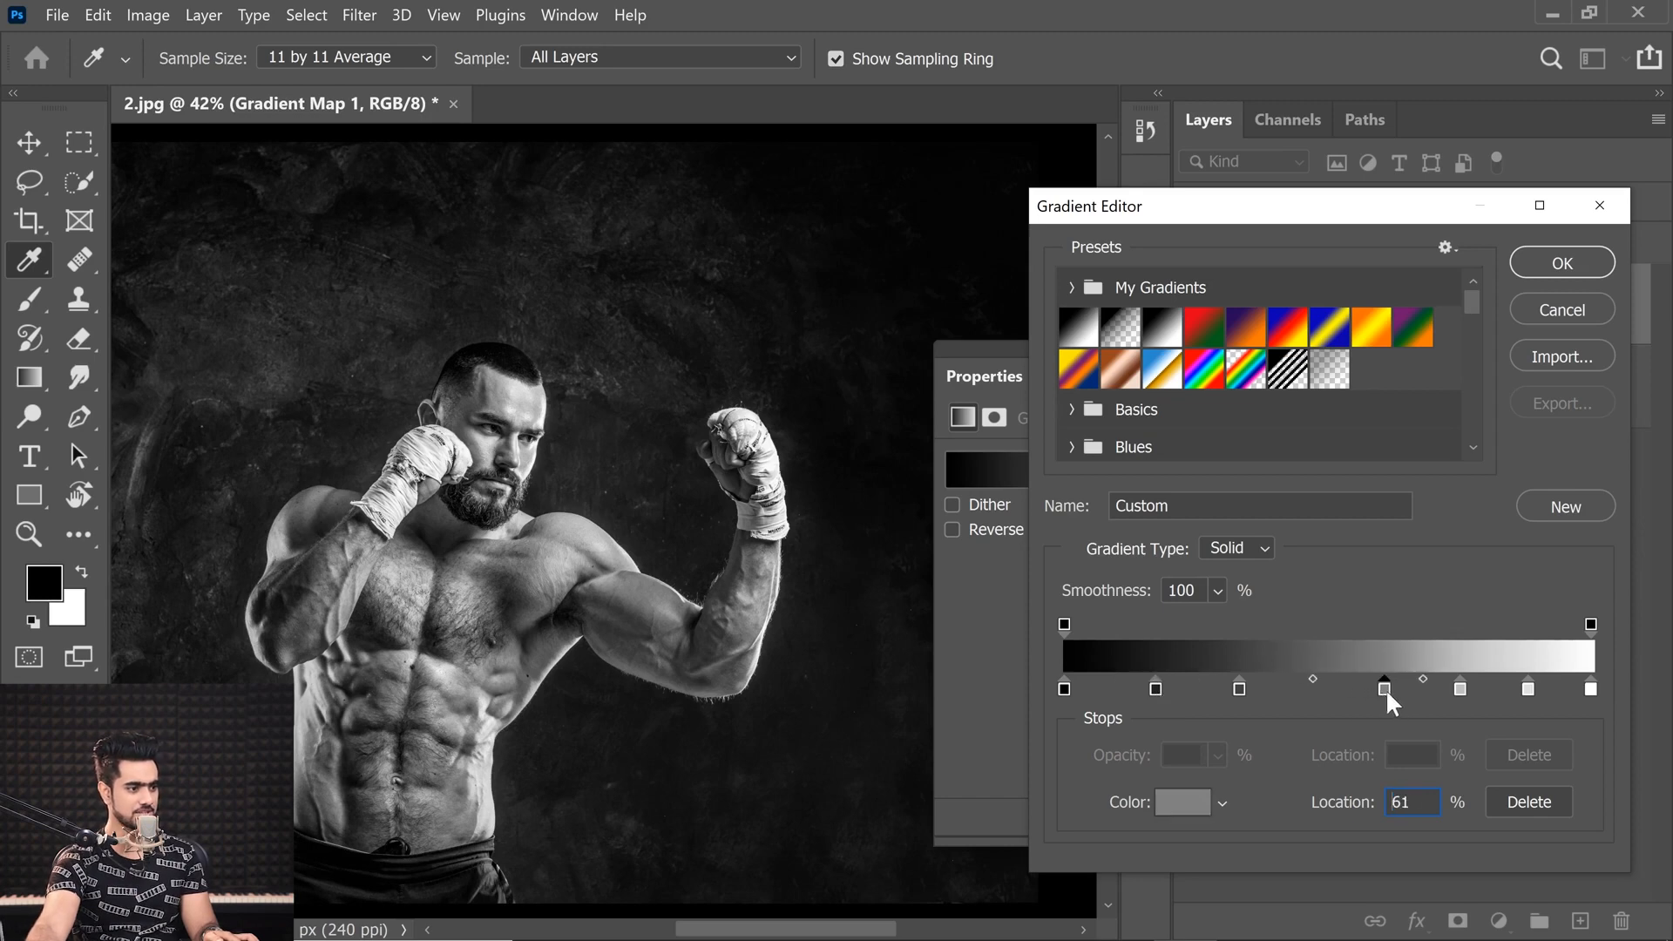
mouse_move(1246, 690)
left_mouse_down()
mouse_move(1281, 690)
mouse_move(1262, 689)
left_mouse_up()
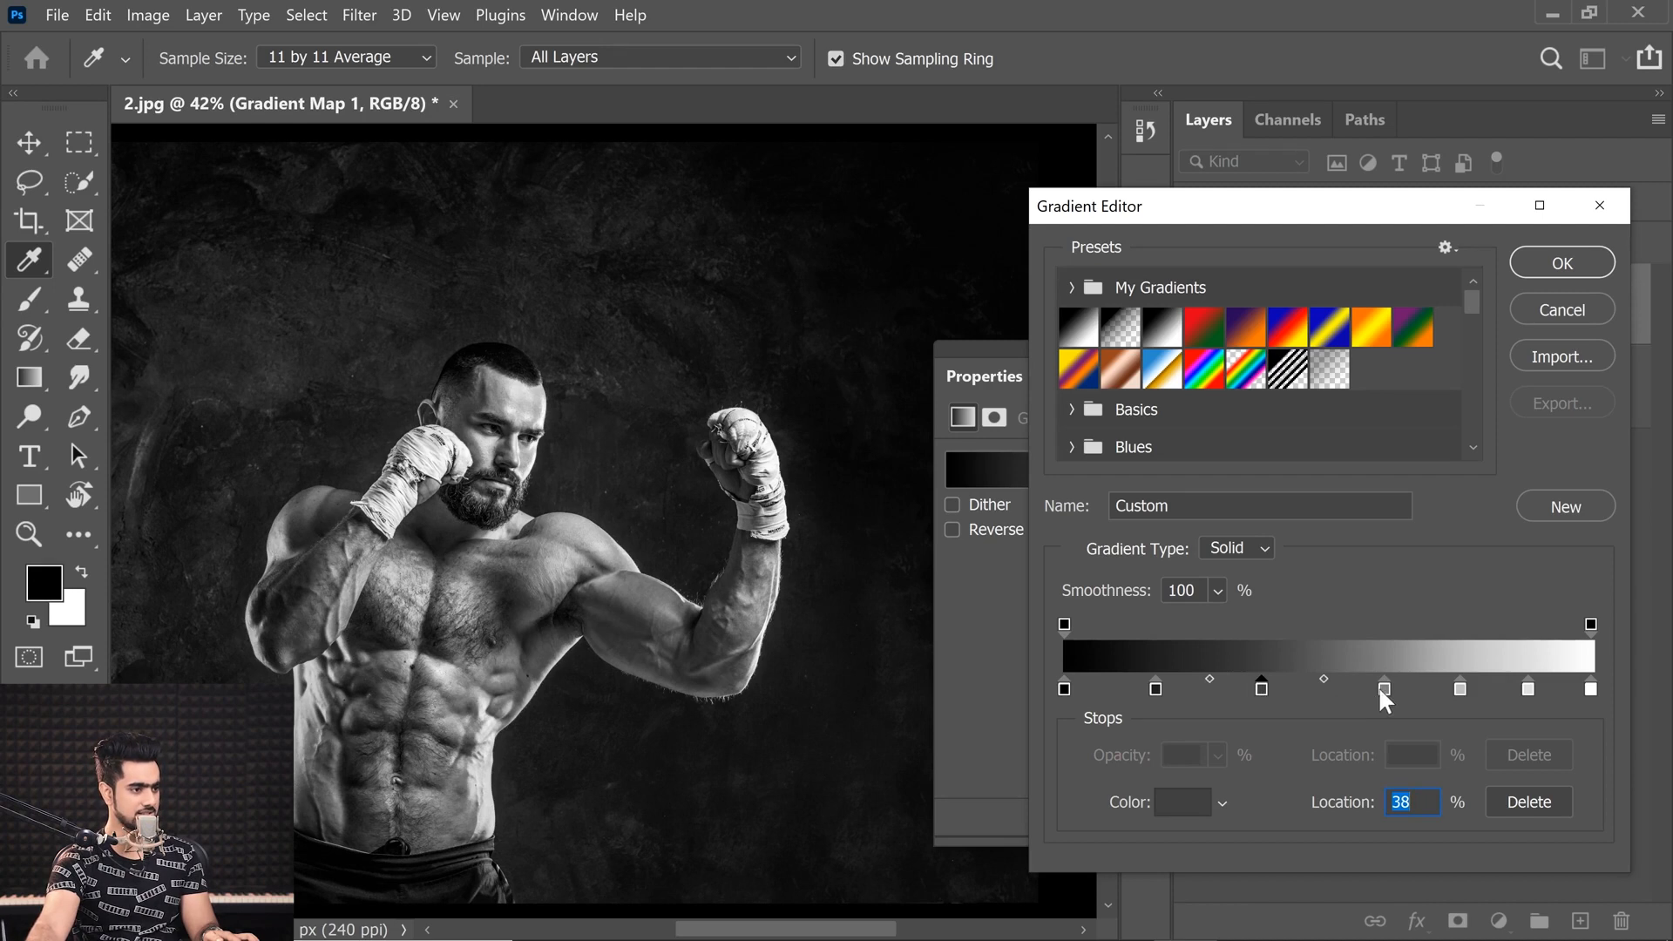
left_click_drag(1384, 689, 1529, 691)
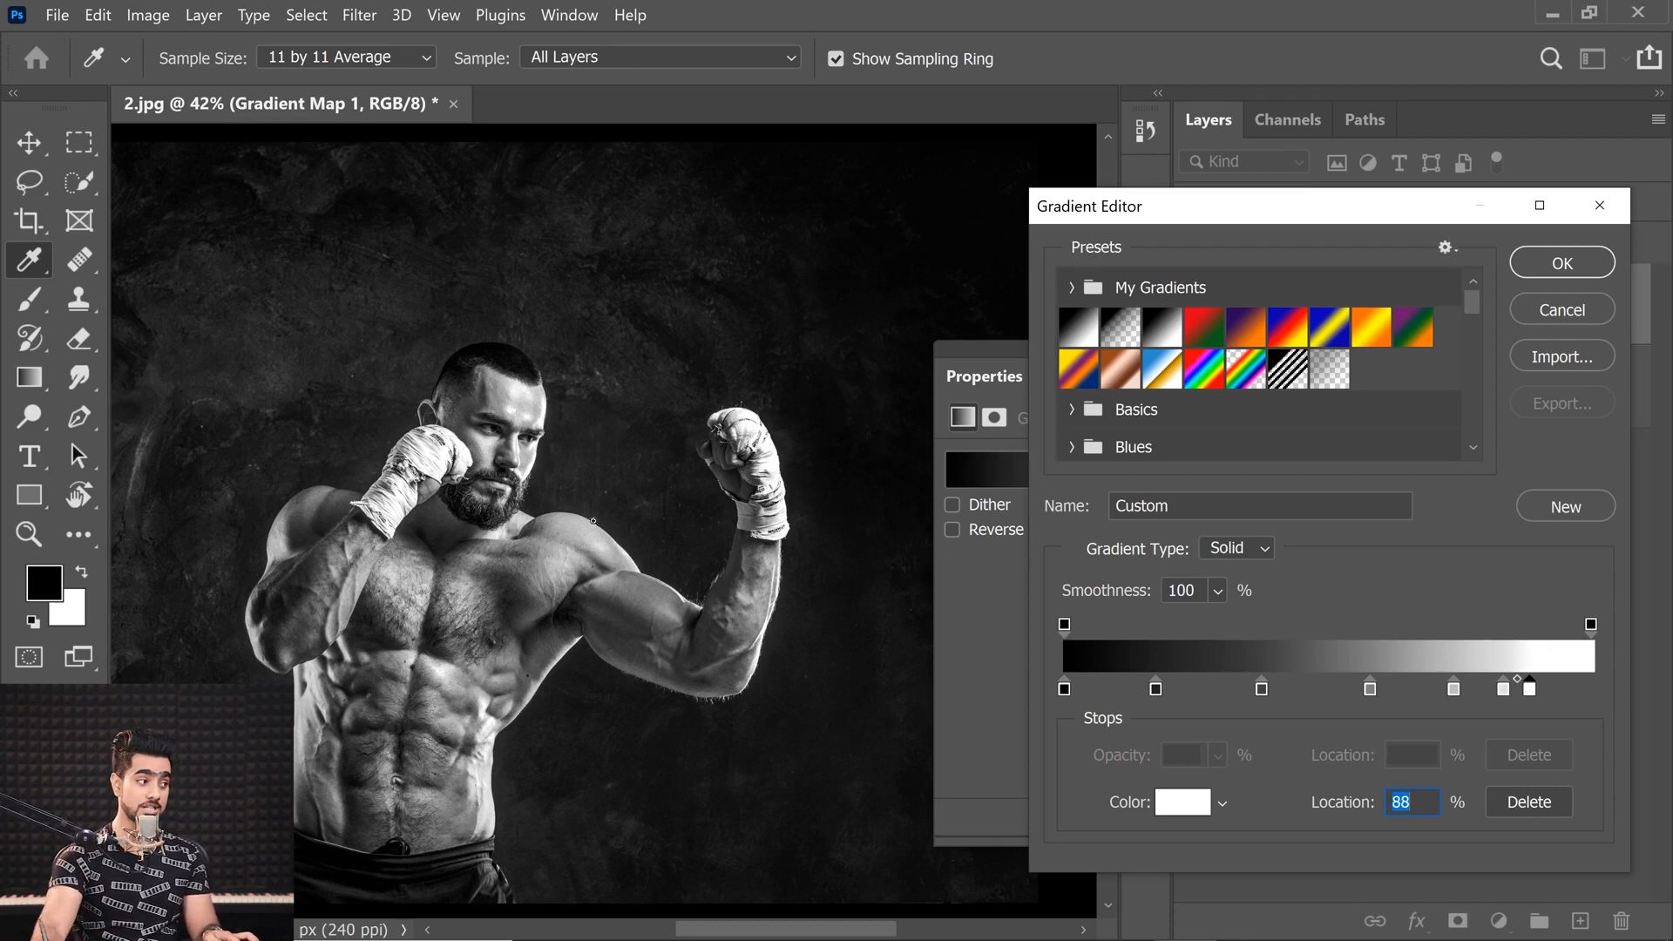
left_click_drag(1454, 688, 1522, 690)
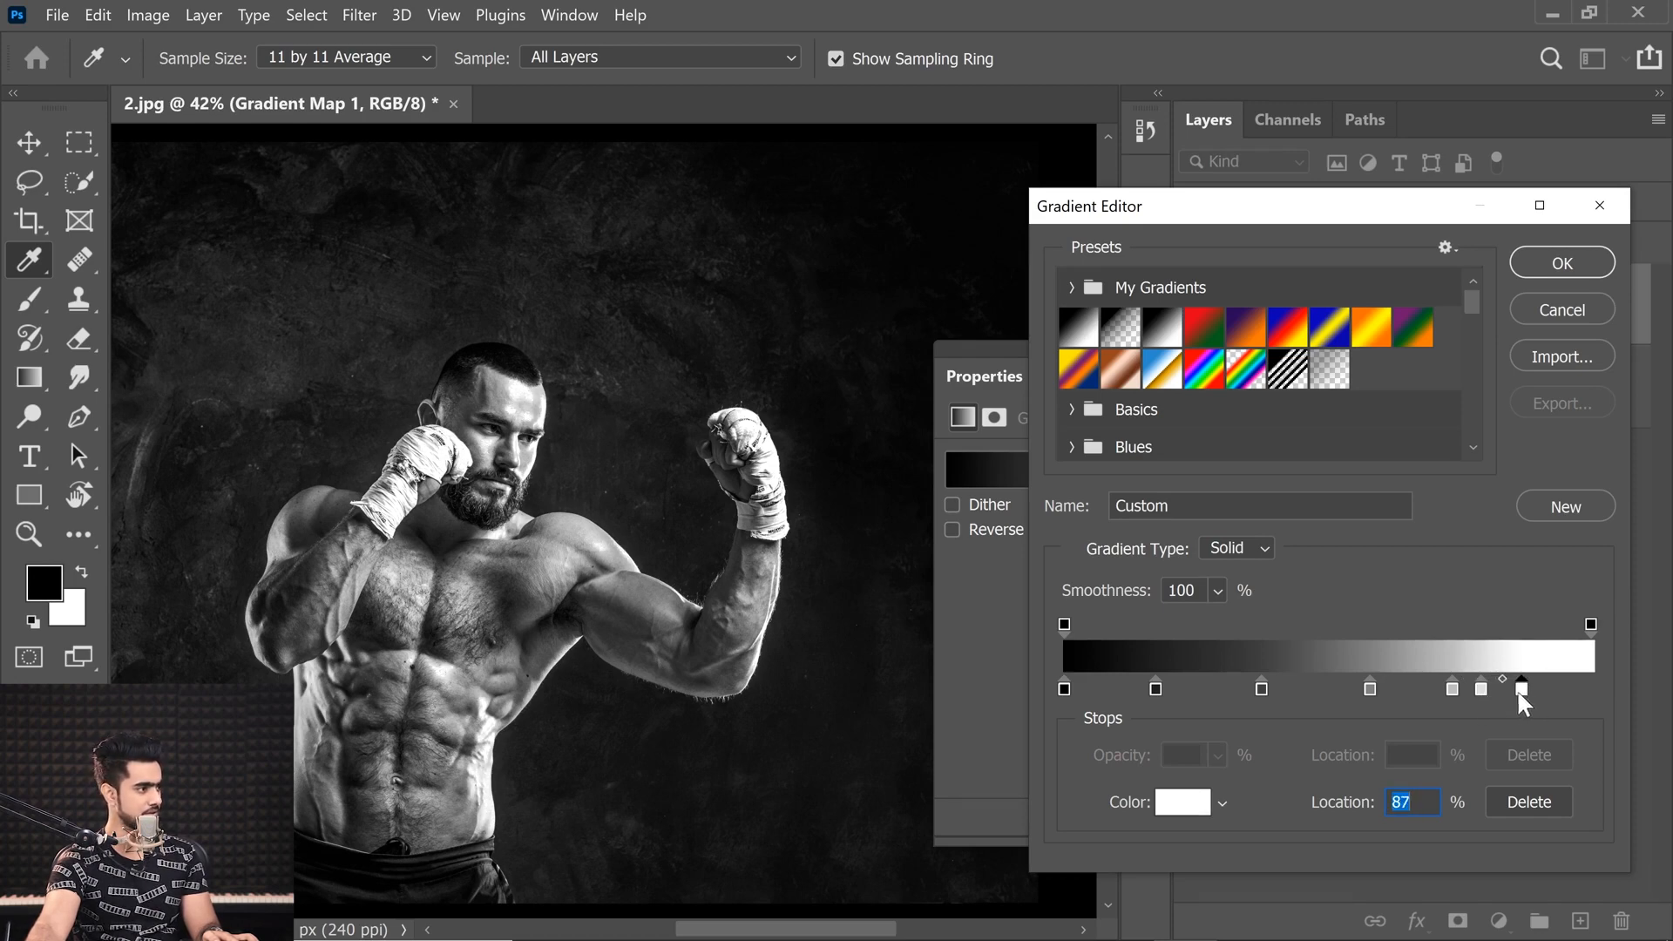
Deepen the gradient by placing the mid-grey stop at 57%, the dark greys at 42% and 31%, and black at 9%, and apply it
mouse_move(1368, 688)
left_mouse_down()
mouse_move(1392, 687)
mouse_move(1345, 692)
mouse_move(1363, 690)
left_mouse_up()
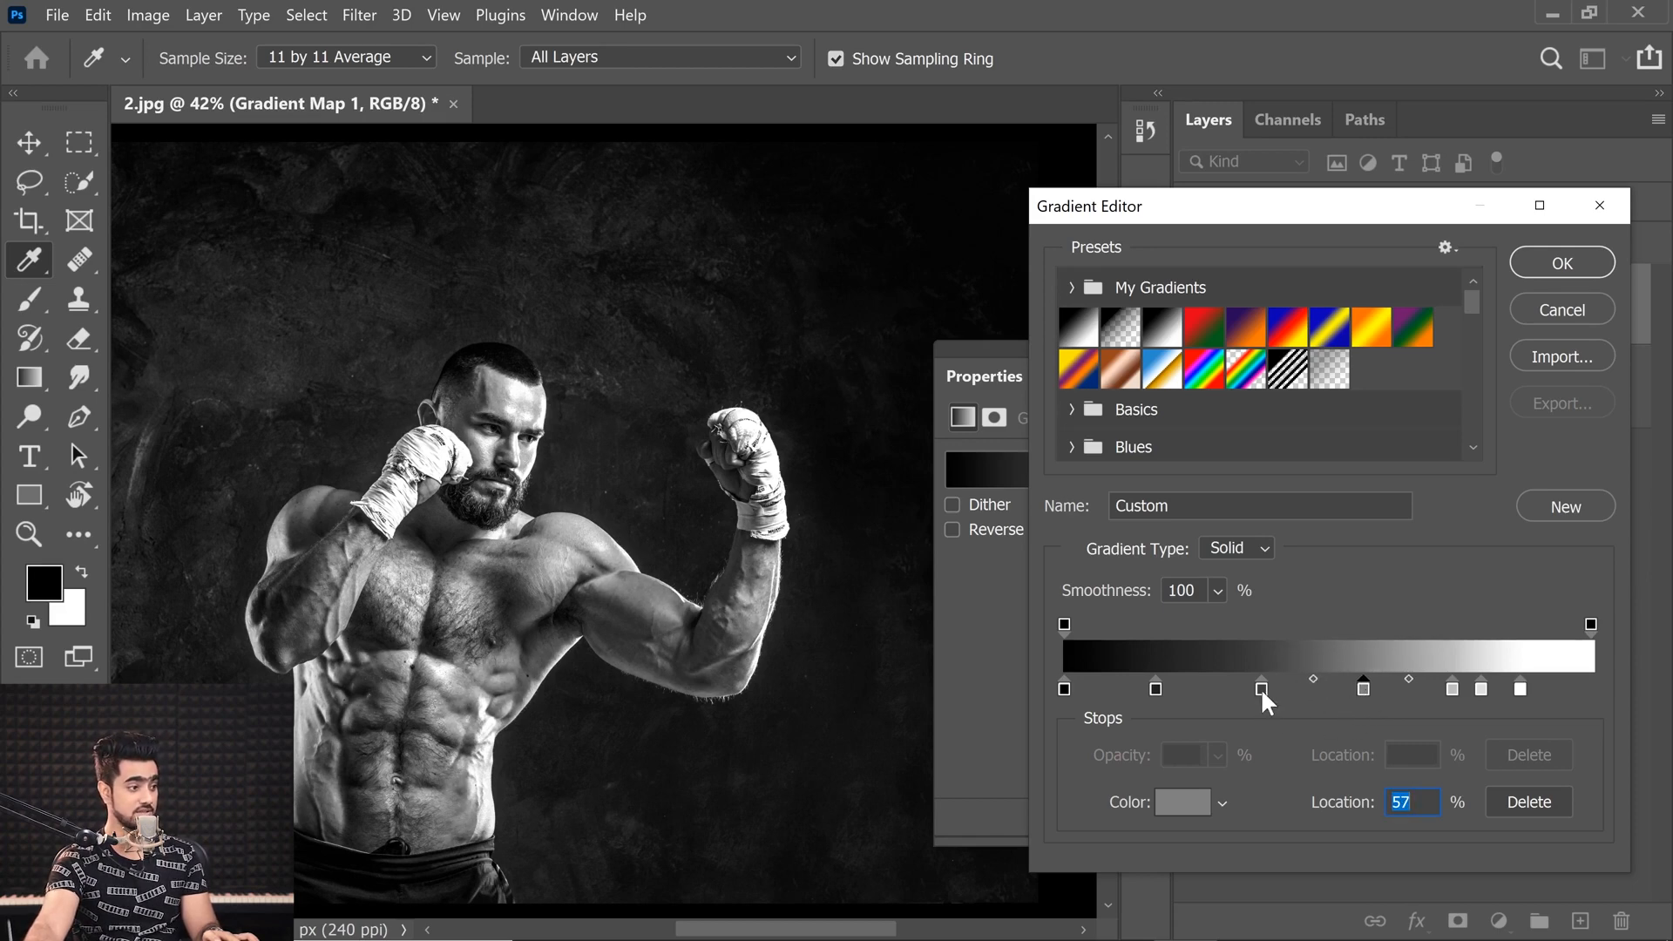
left_click_drag(1260, 687, 1283, 692)
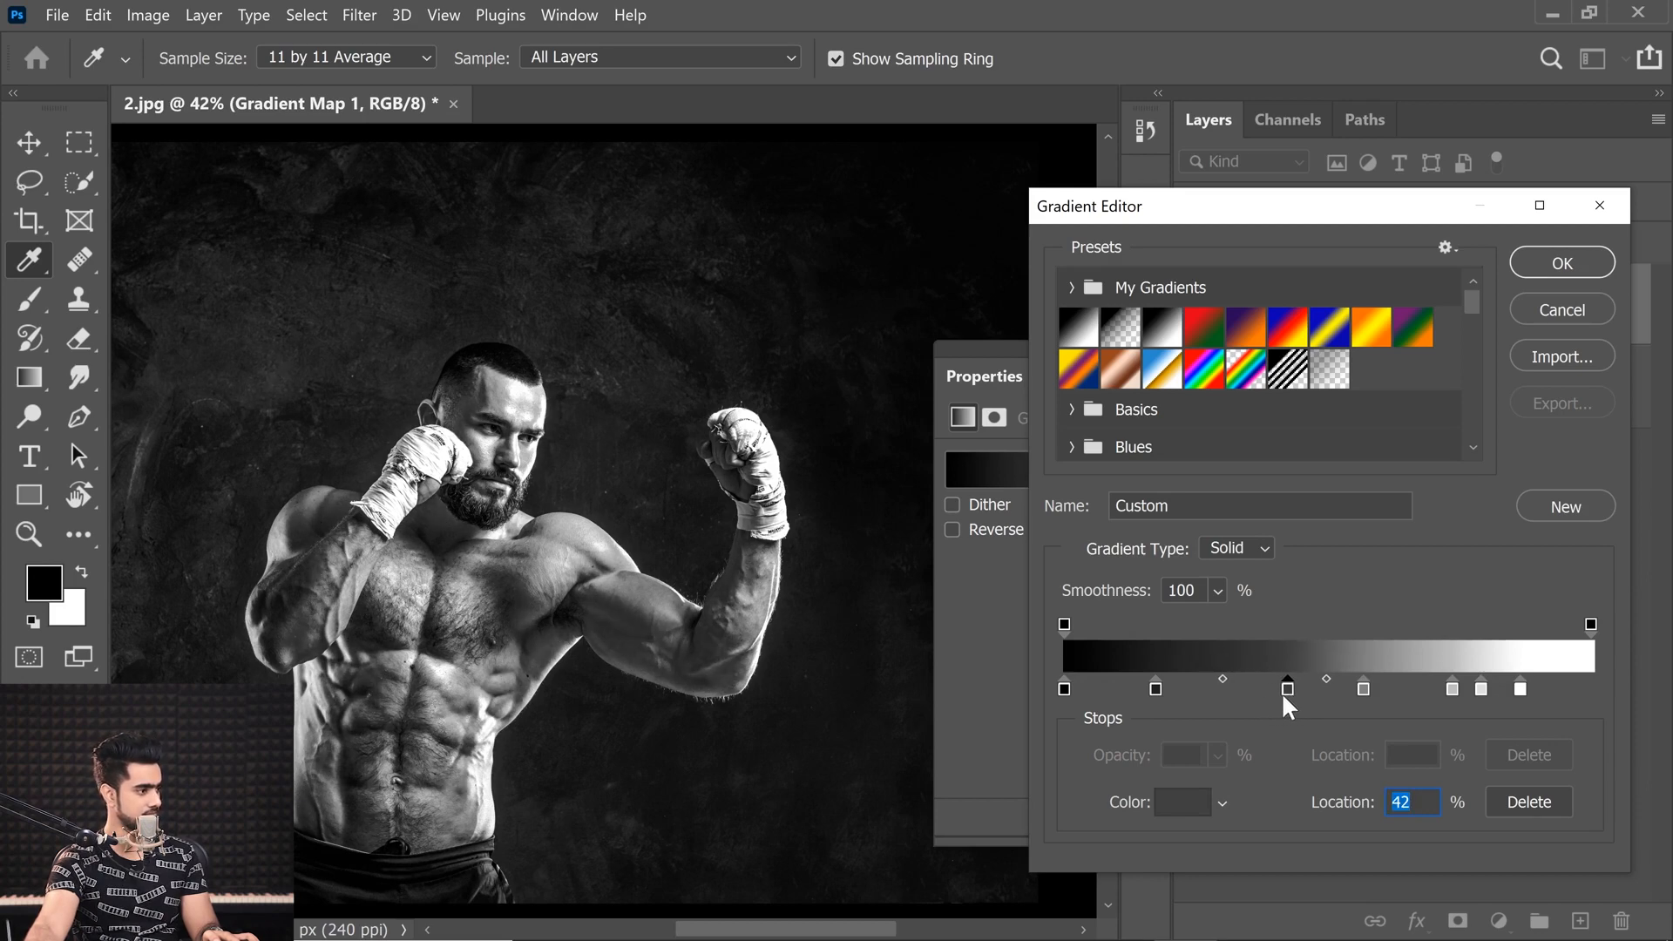
left_click_drag(1157, 689, 1223, 690)
scroll(679, 589, "down", 1)
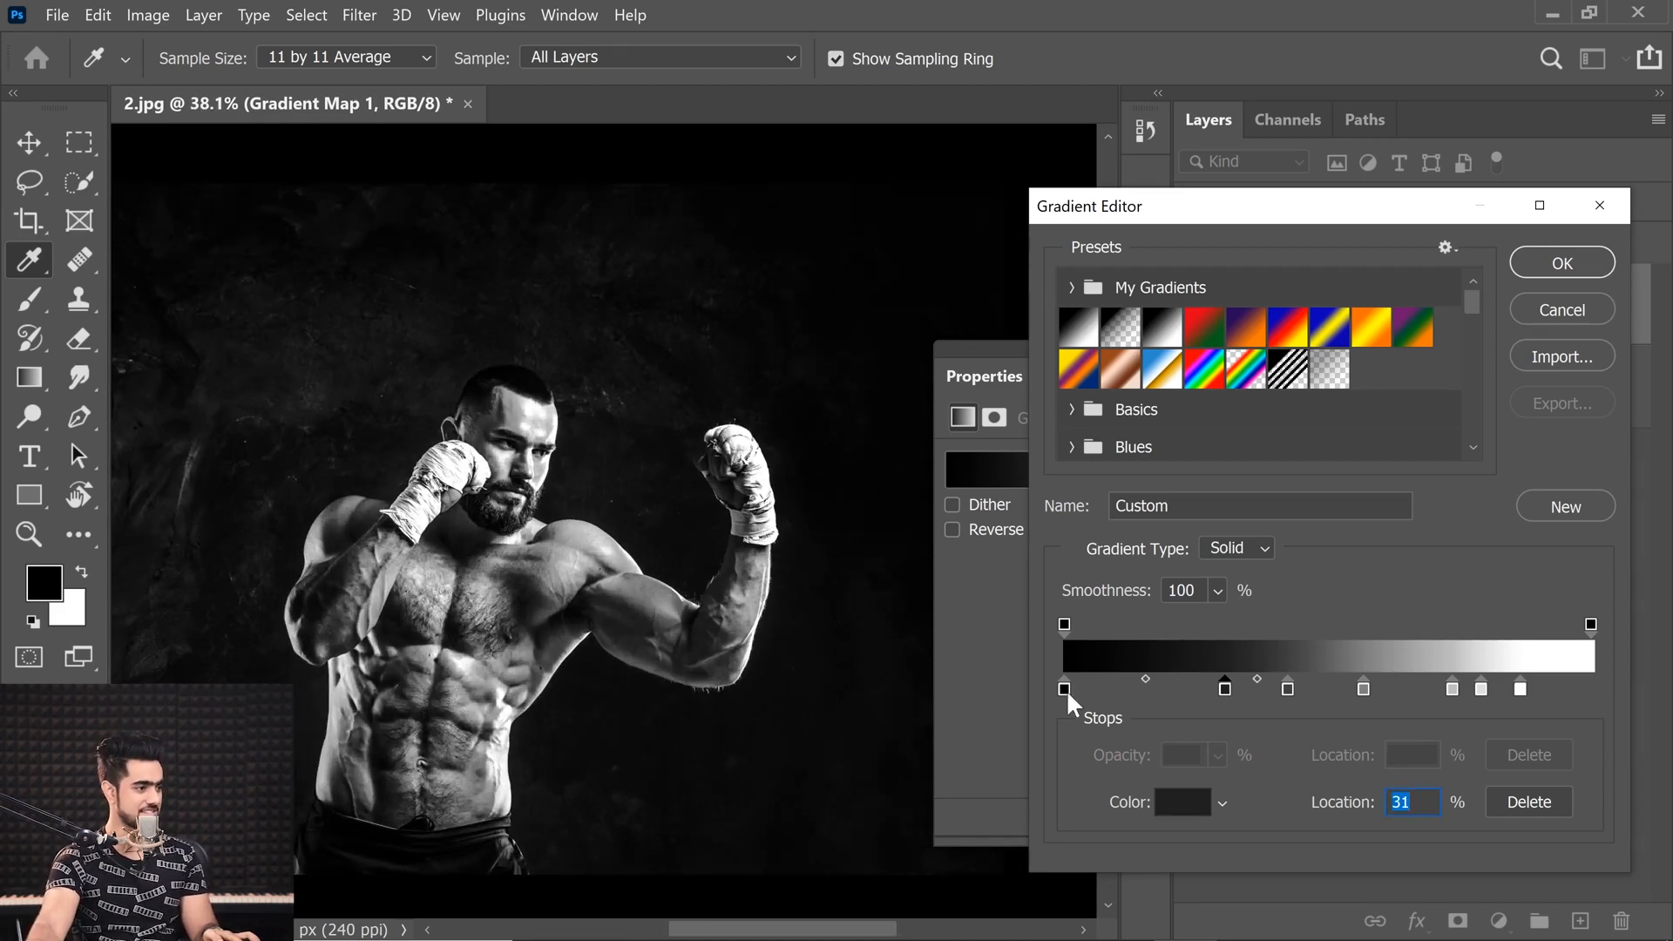
left_click_drag(1064, 689, 1113, 696)
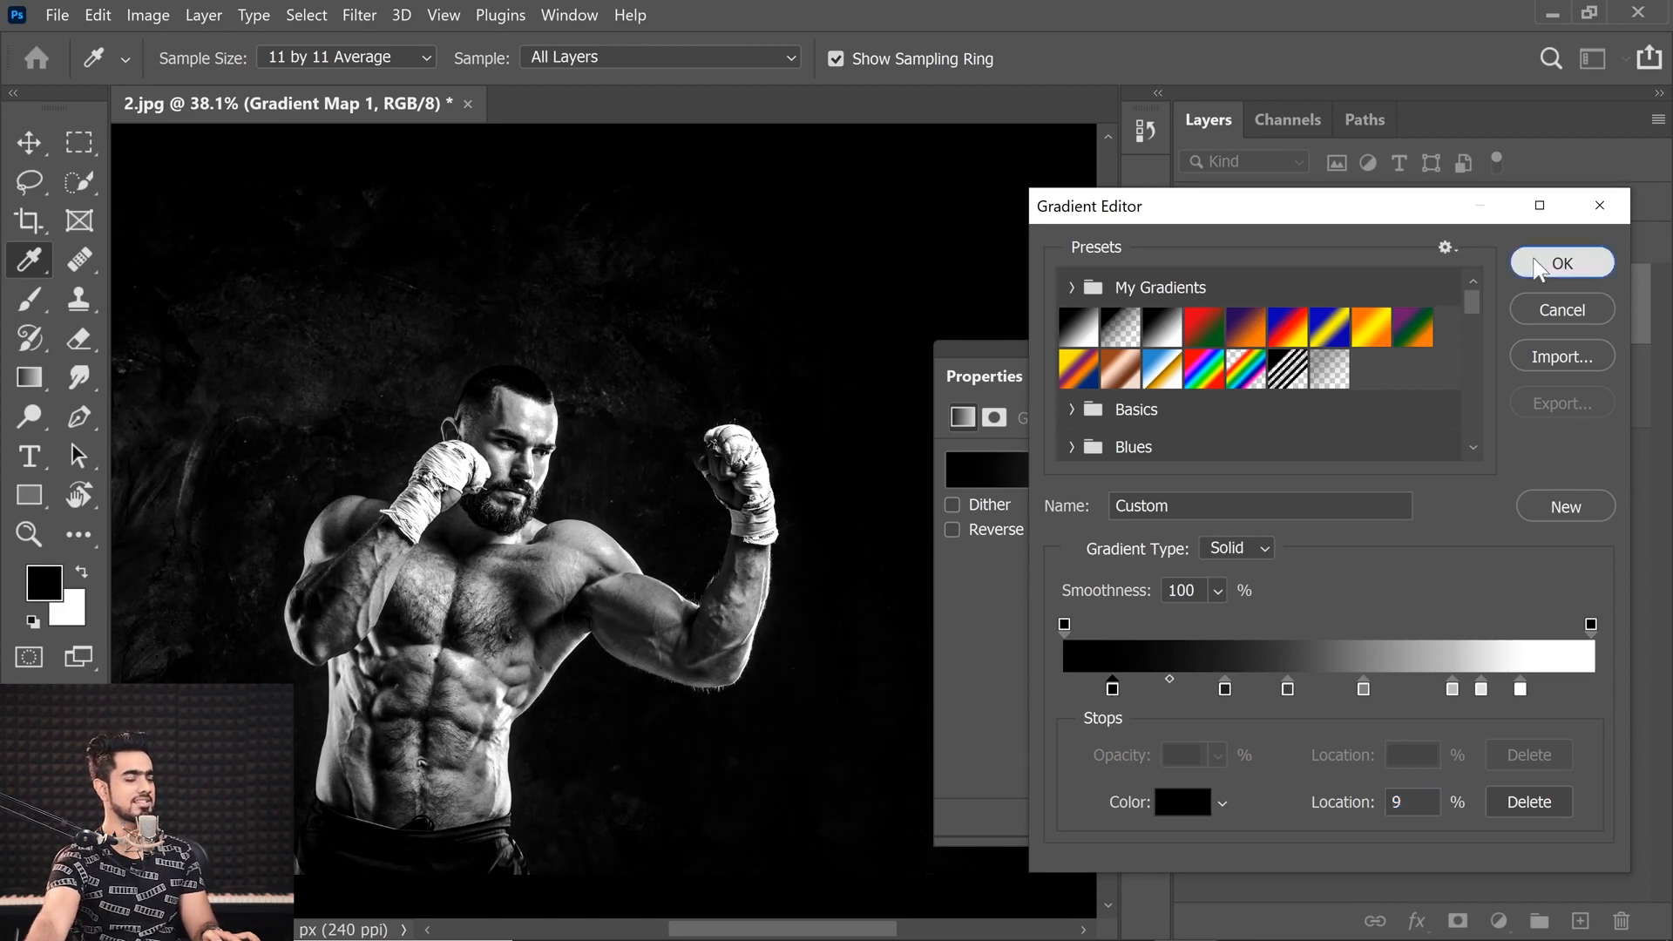
left_click(1539, 266)
left_click(1299, 350)
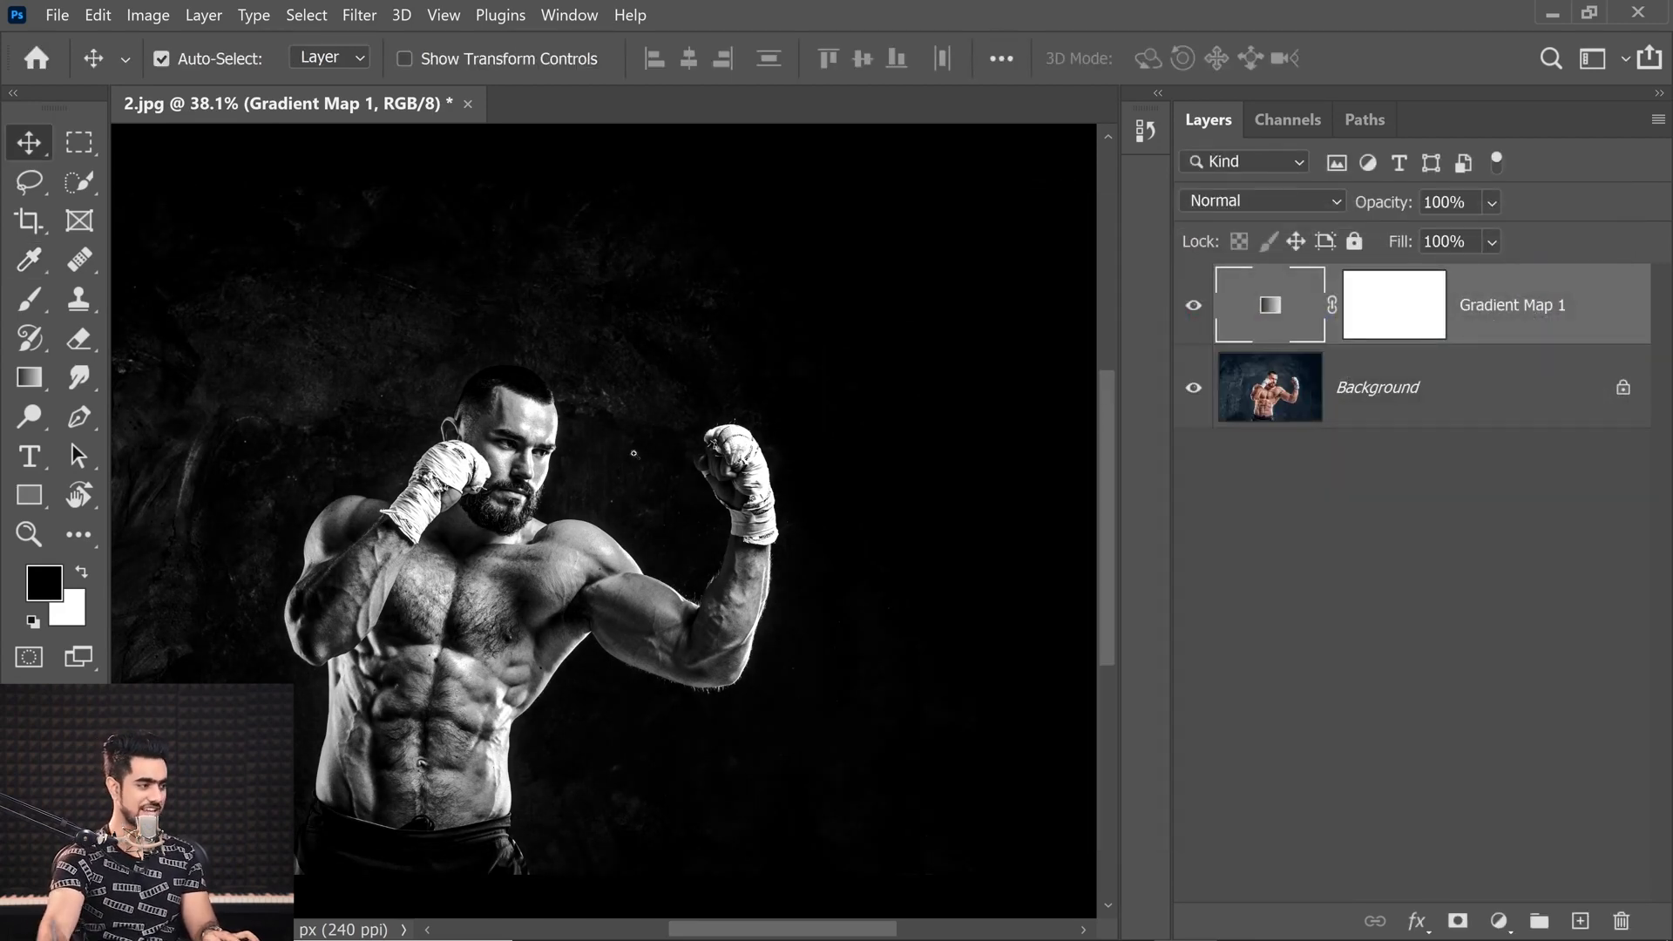
Compare the photo without and with the gradient map by toggling that layer's visibility
scroll(601, 407, "down", 1)
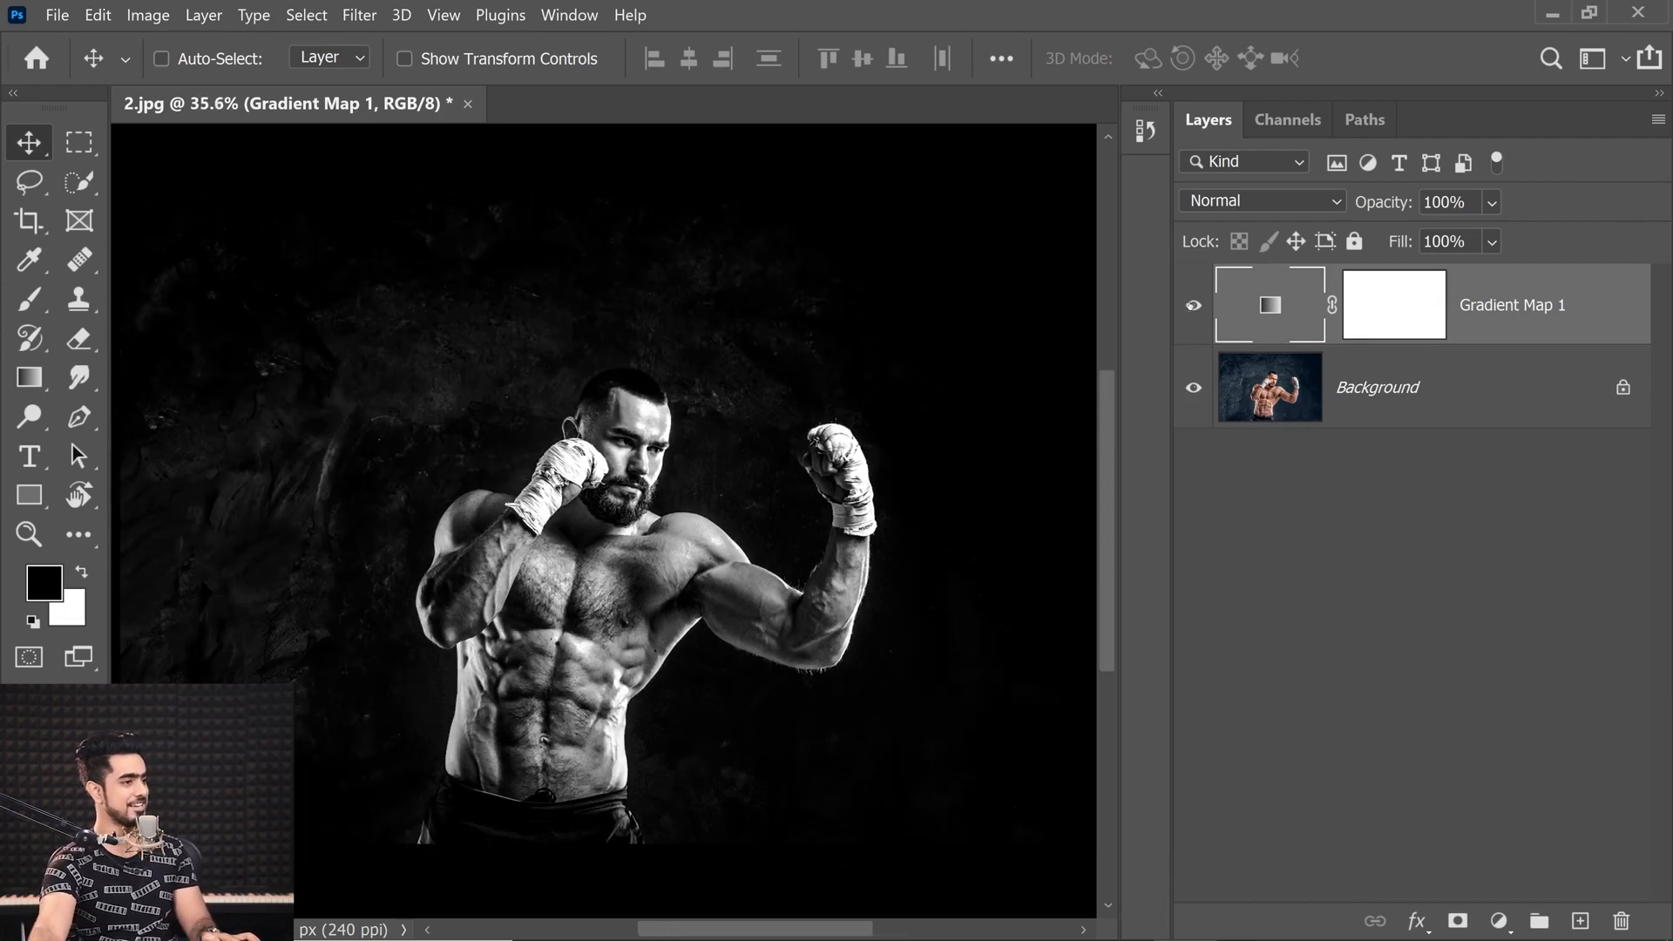
left_click(1194, 305)
left_click(1194, 305)
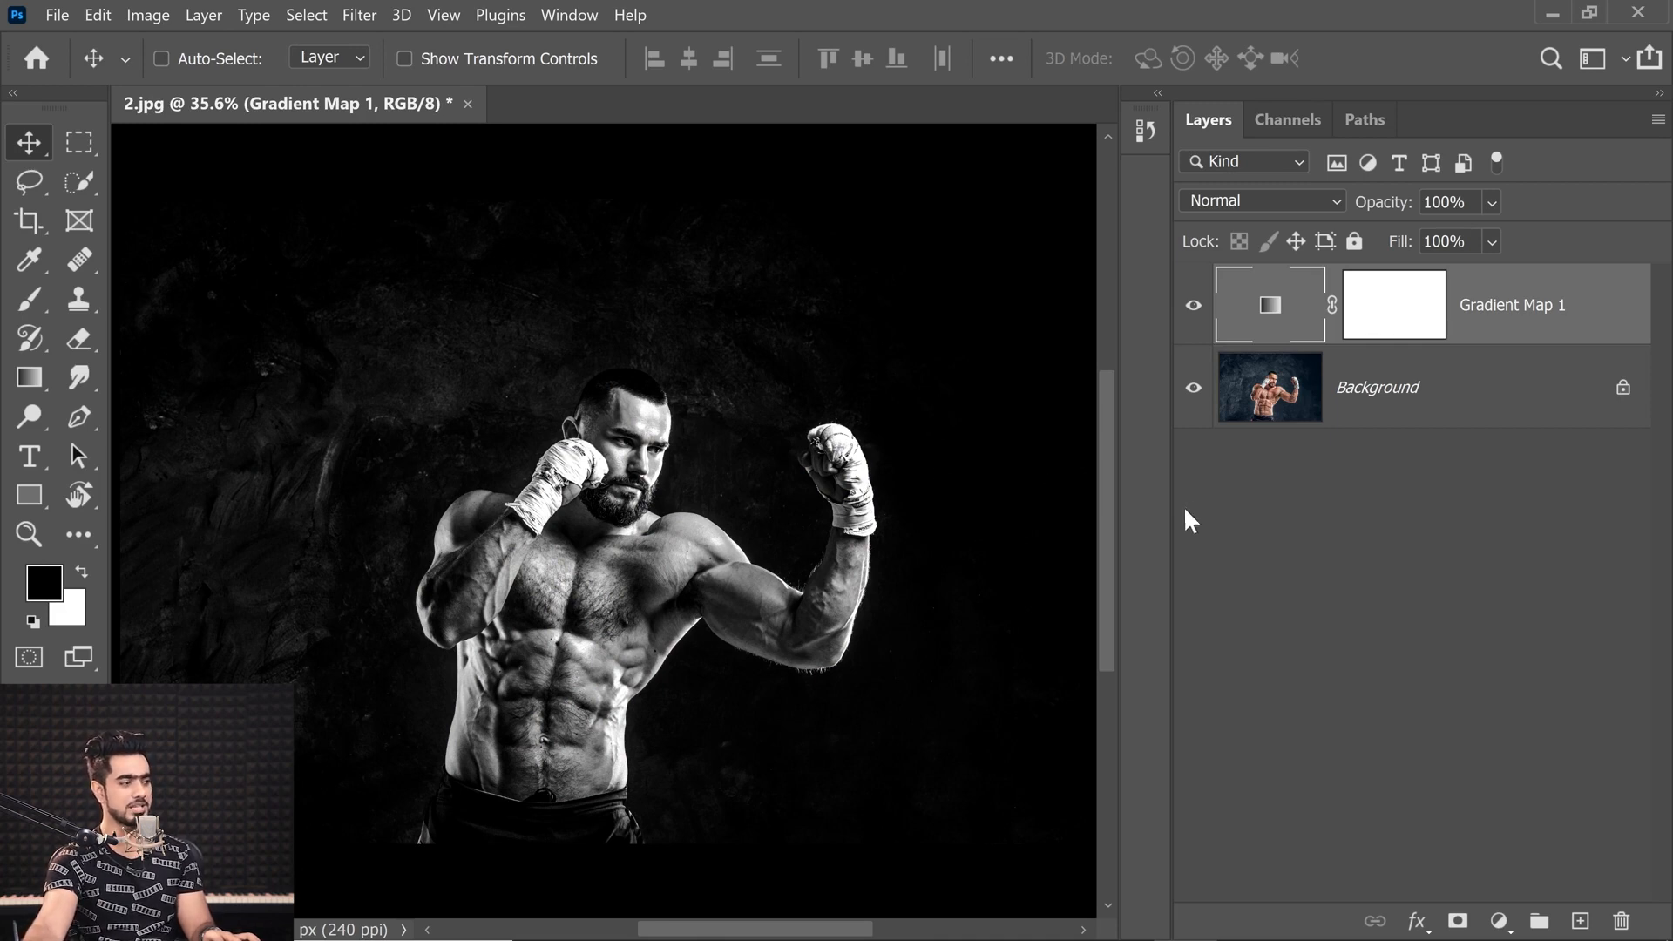
Add a Curves adjustment layer that raises the black point for faded shadows, with a second point in the shadows pulled slightly down
left_click(1499, 921)
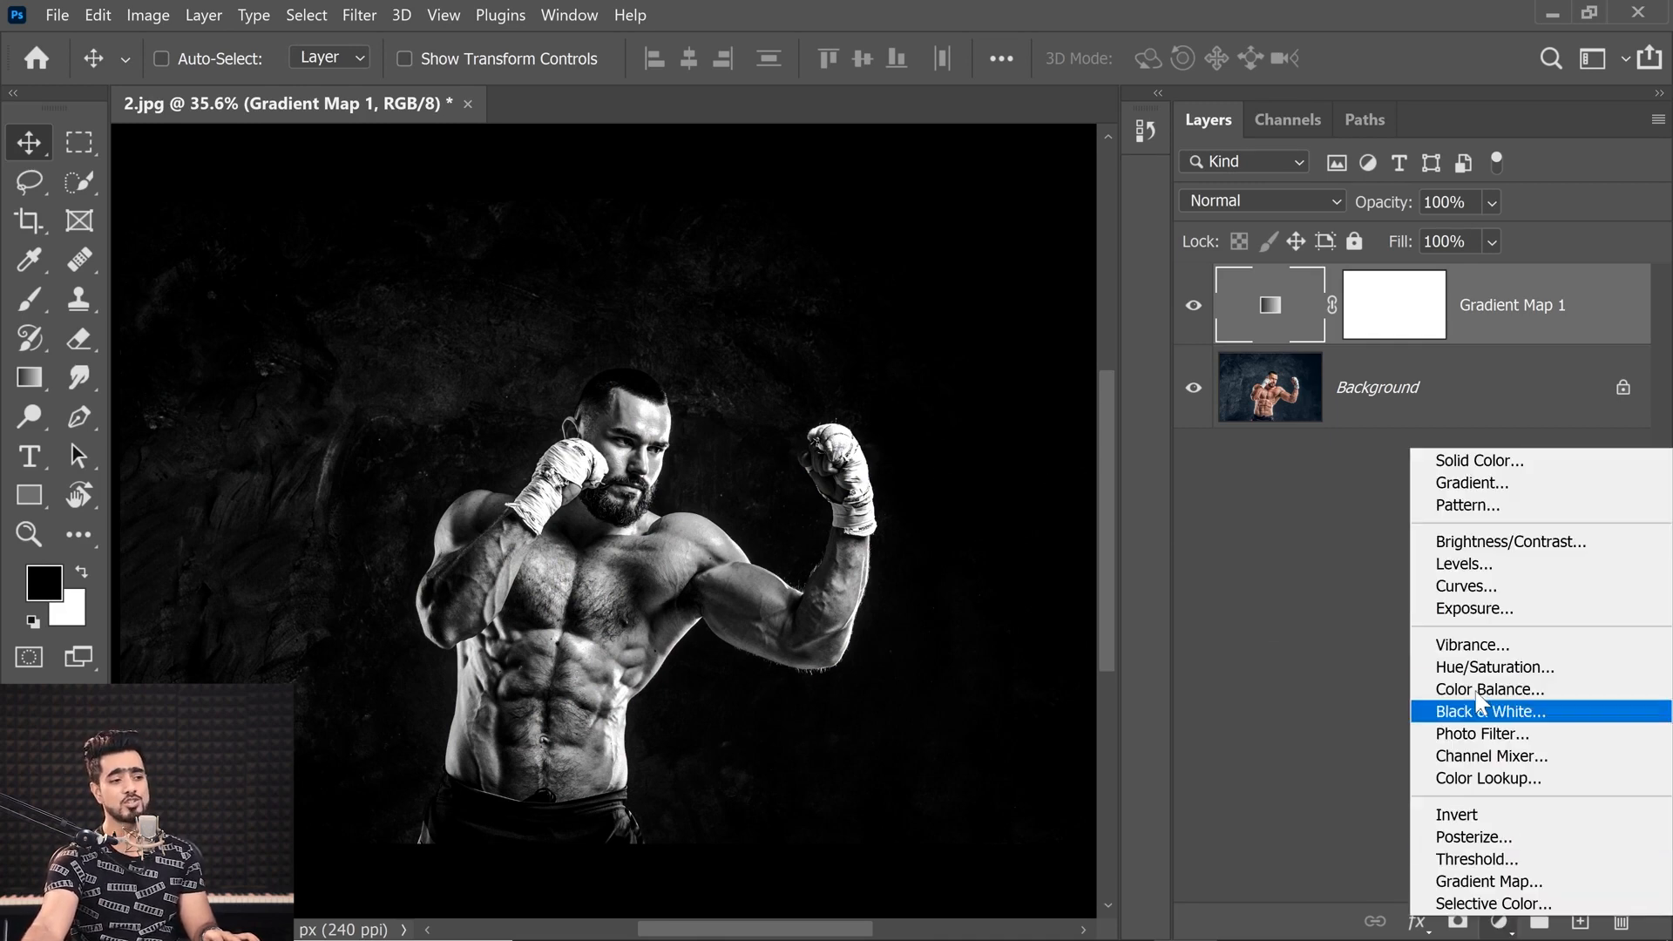
left_click(1473, 585)
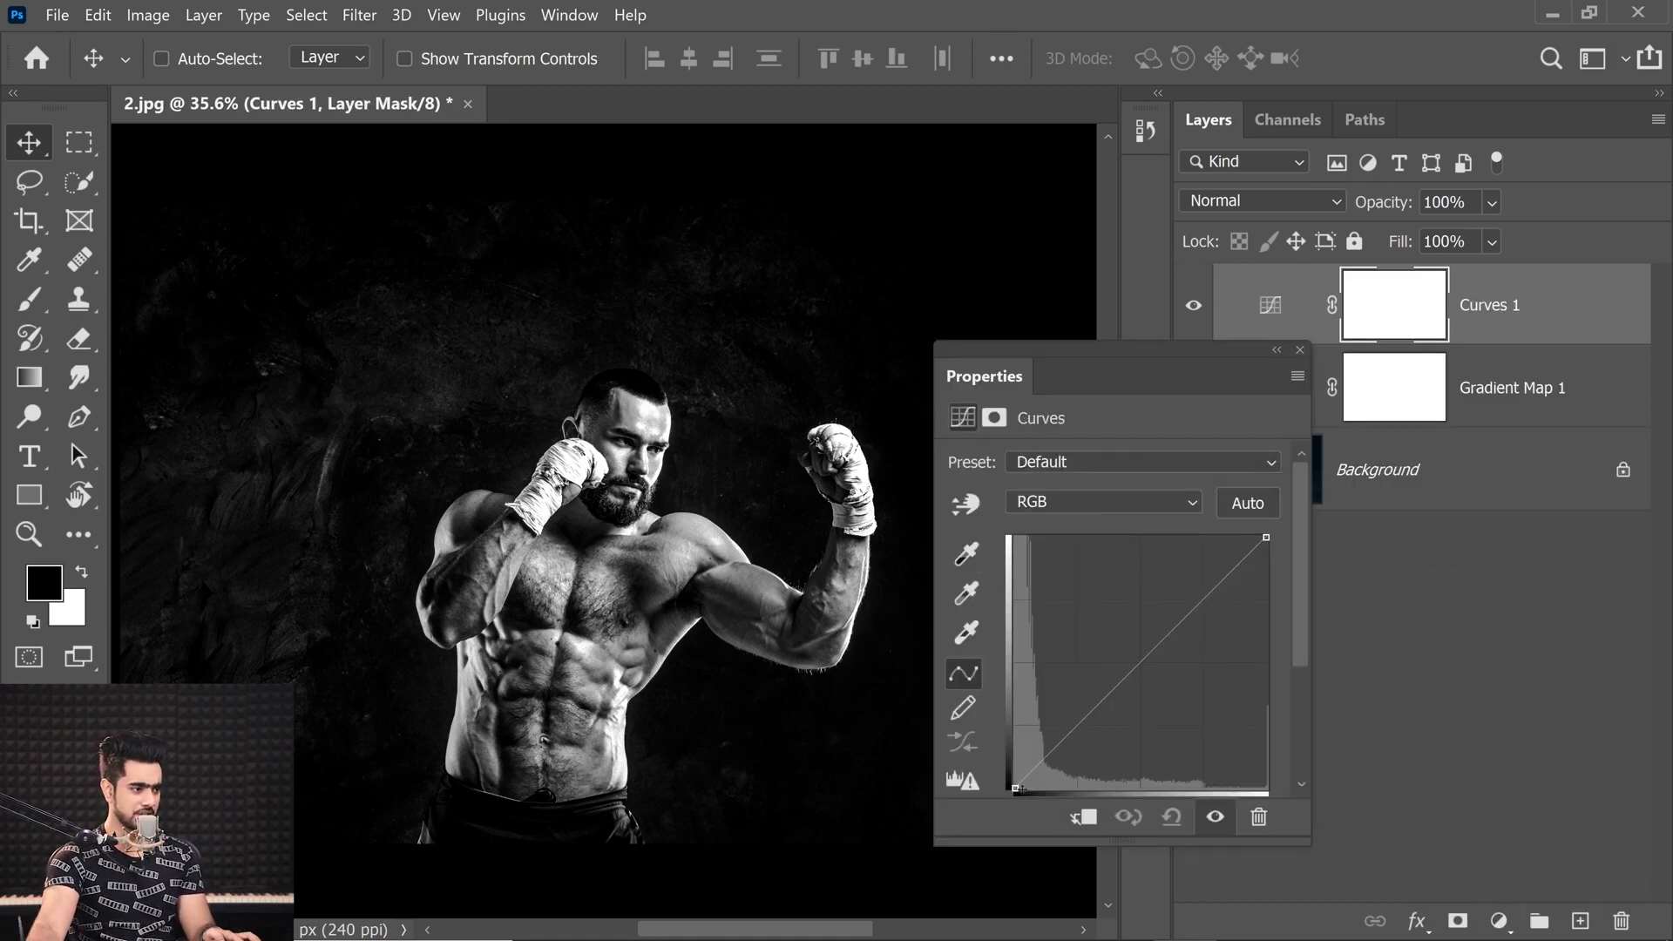
left_click_drag(1015, 788, 1016, 763)
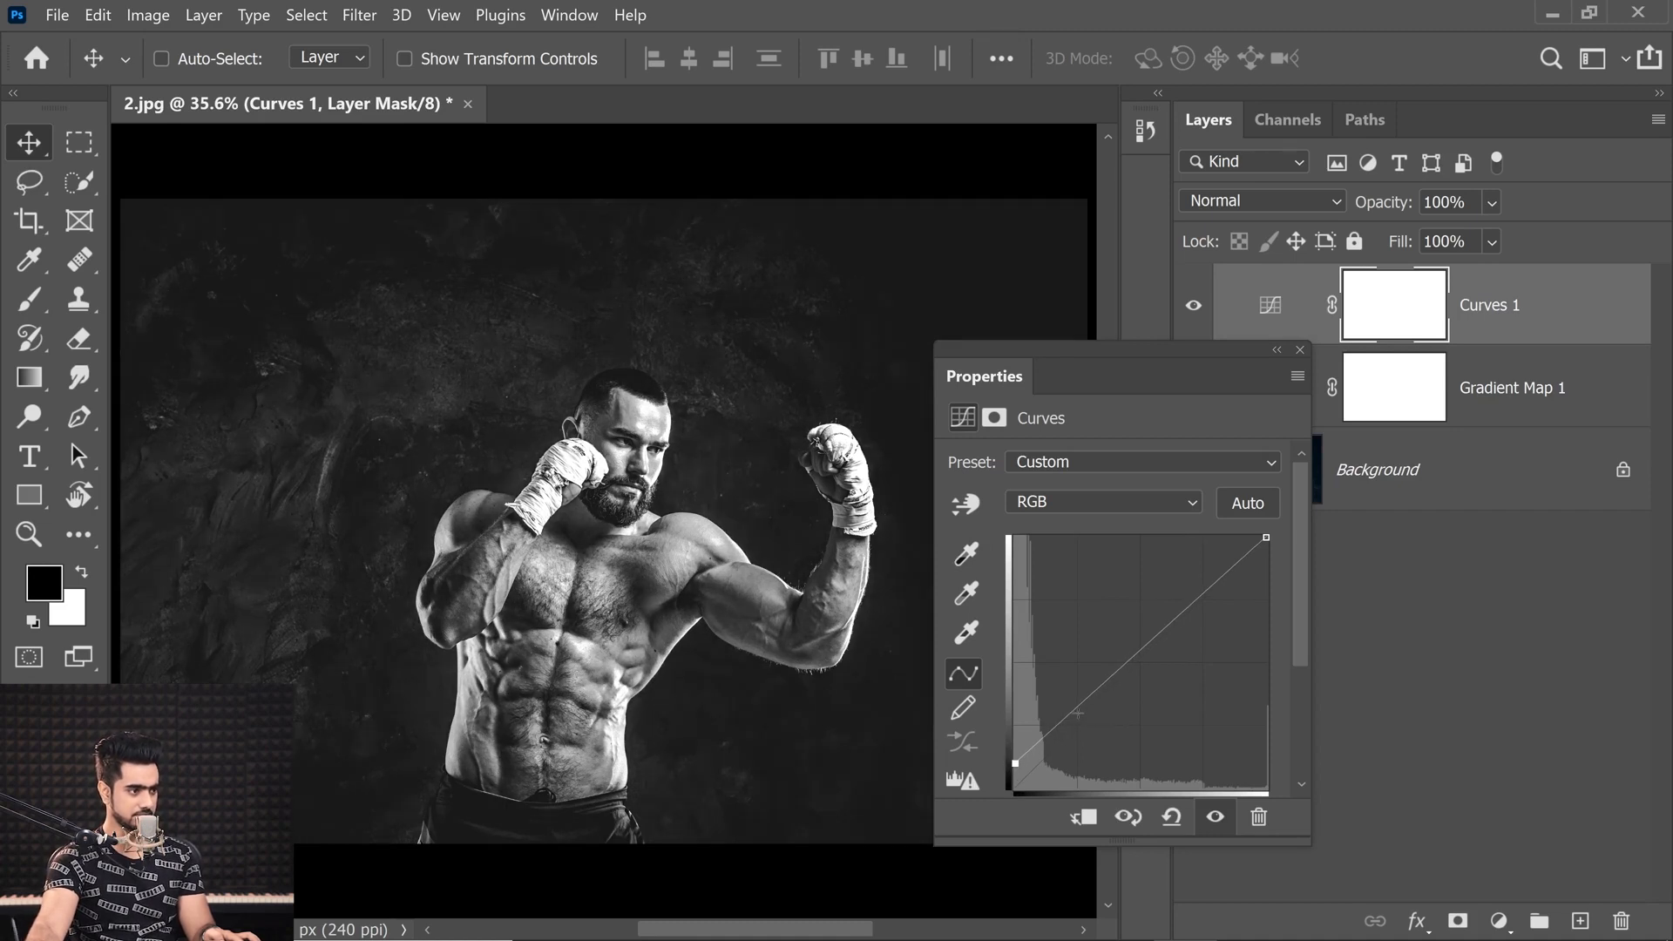
left_click_drag(1068, 715, 1074, 727)
left_click(1301, 351)
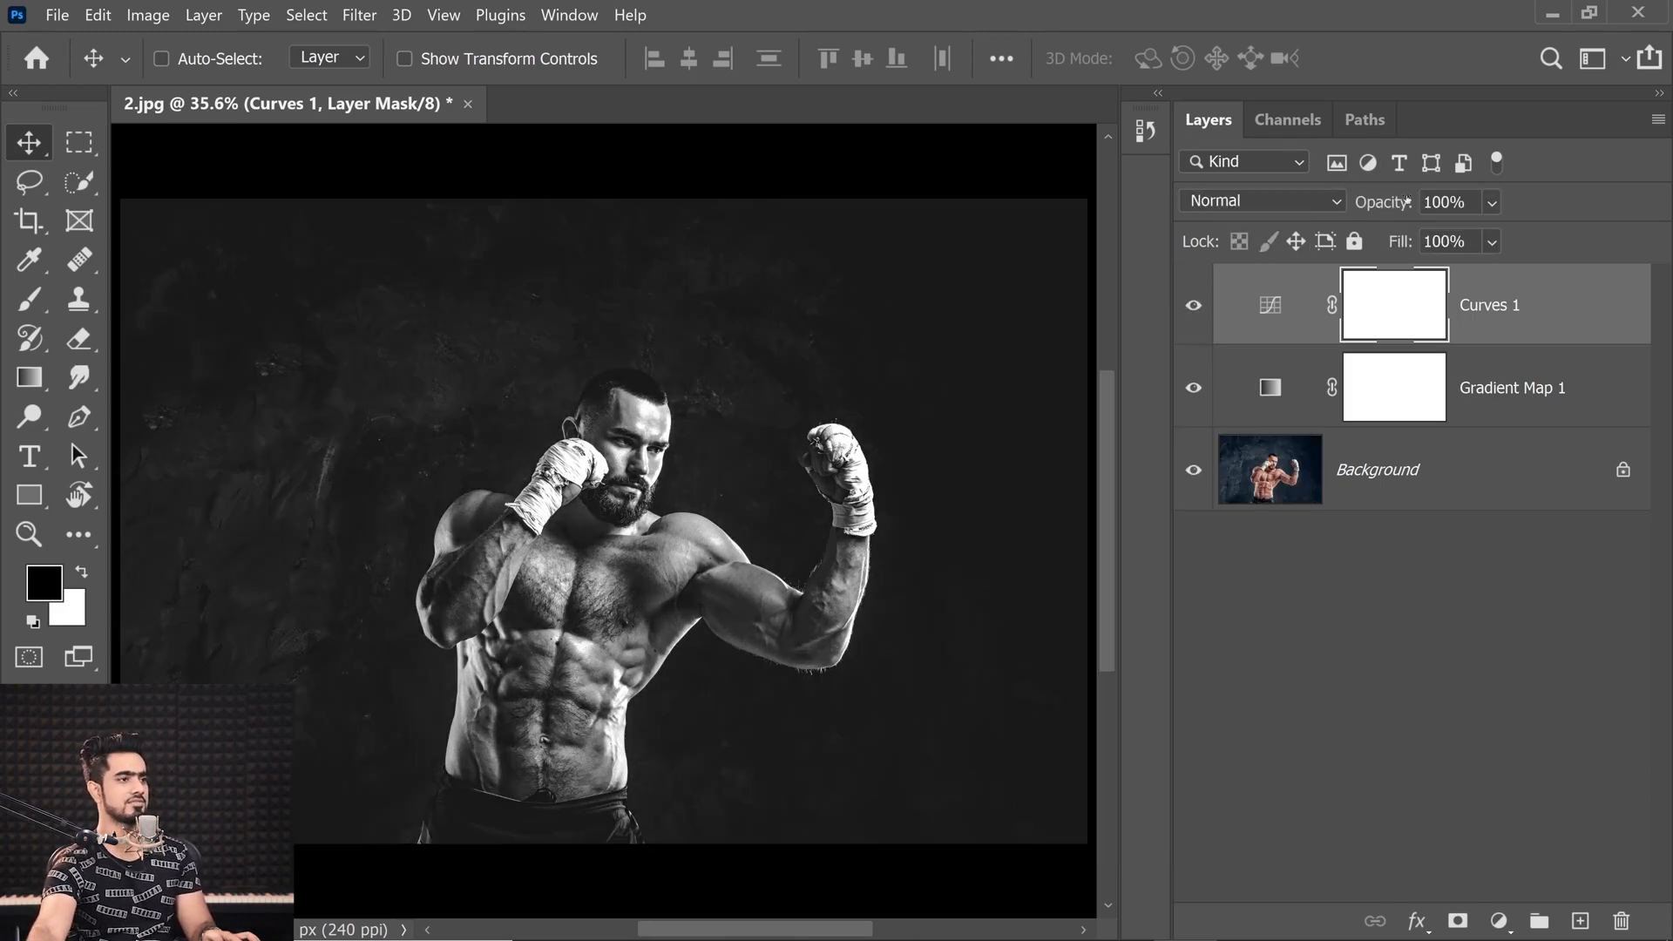
Set the opacity of the Curves layer to 40%
left_click_drag(1381, 201, 1035, 232)
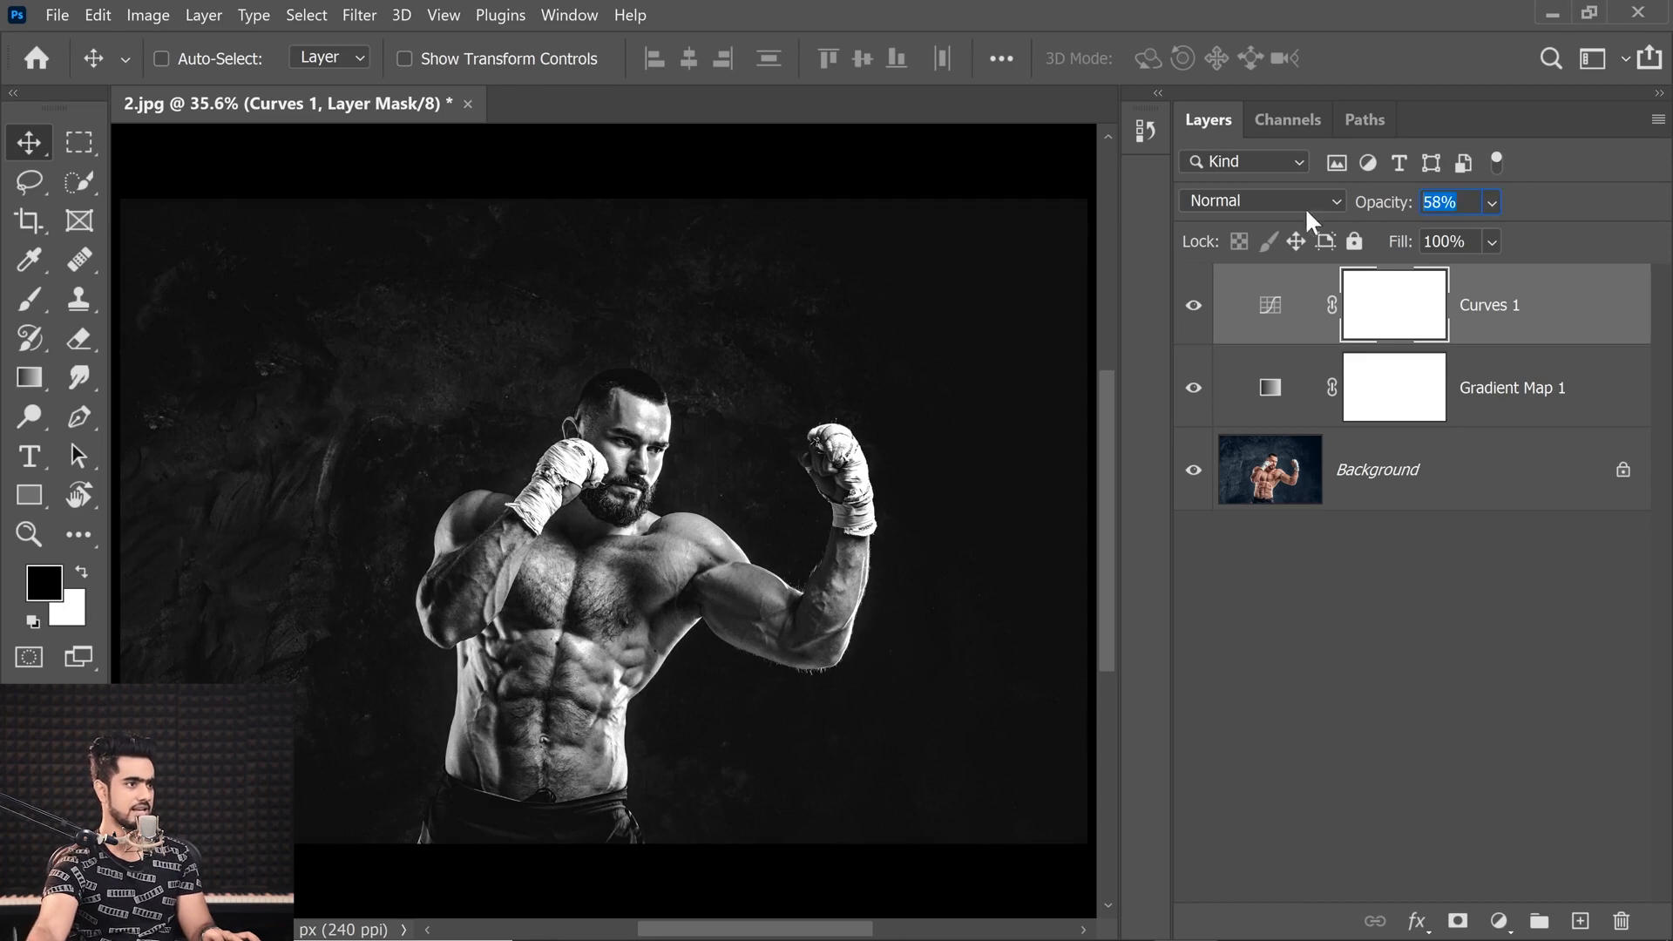
type("40")
key("Return")
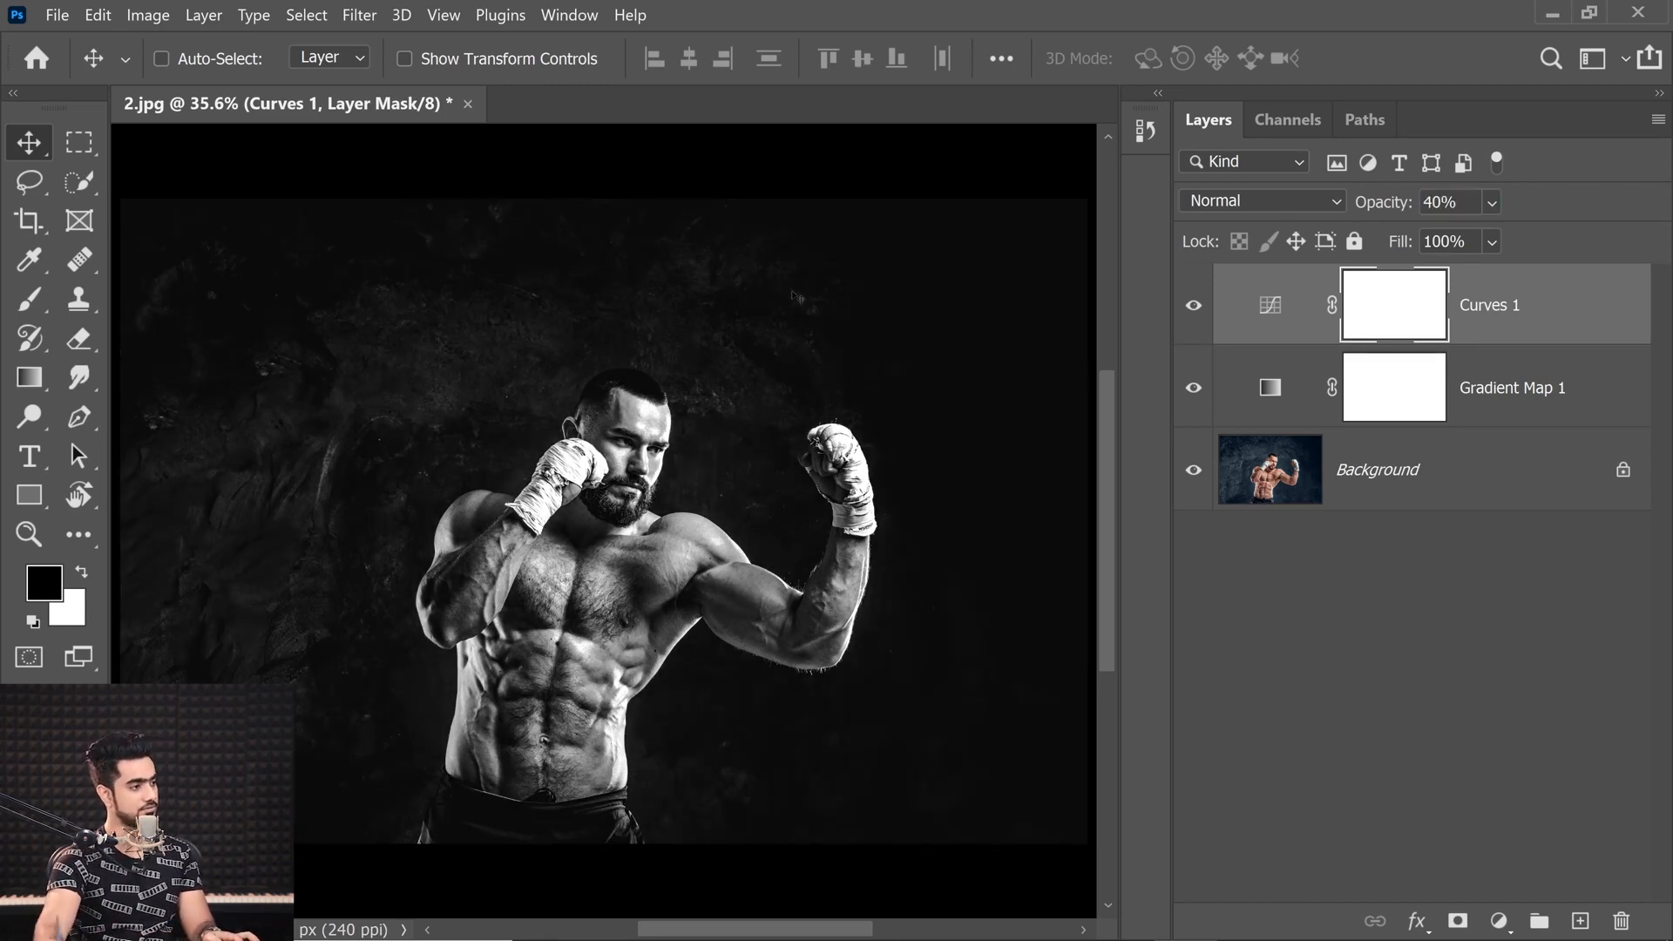
Create a new layer above the Curves layer in Overlay mode, filled with the overlay-neutral 50% gray
mouse_move(649, 479)
left_mouse_down()
mouse_move(756, 488)
mouse_move(704, 513)
mouse_move(667, 492)
left_mouse_up()
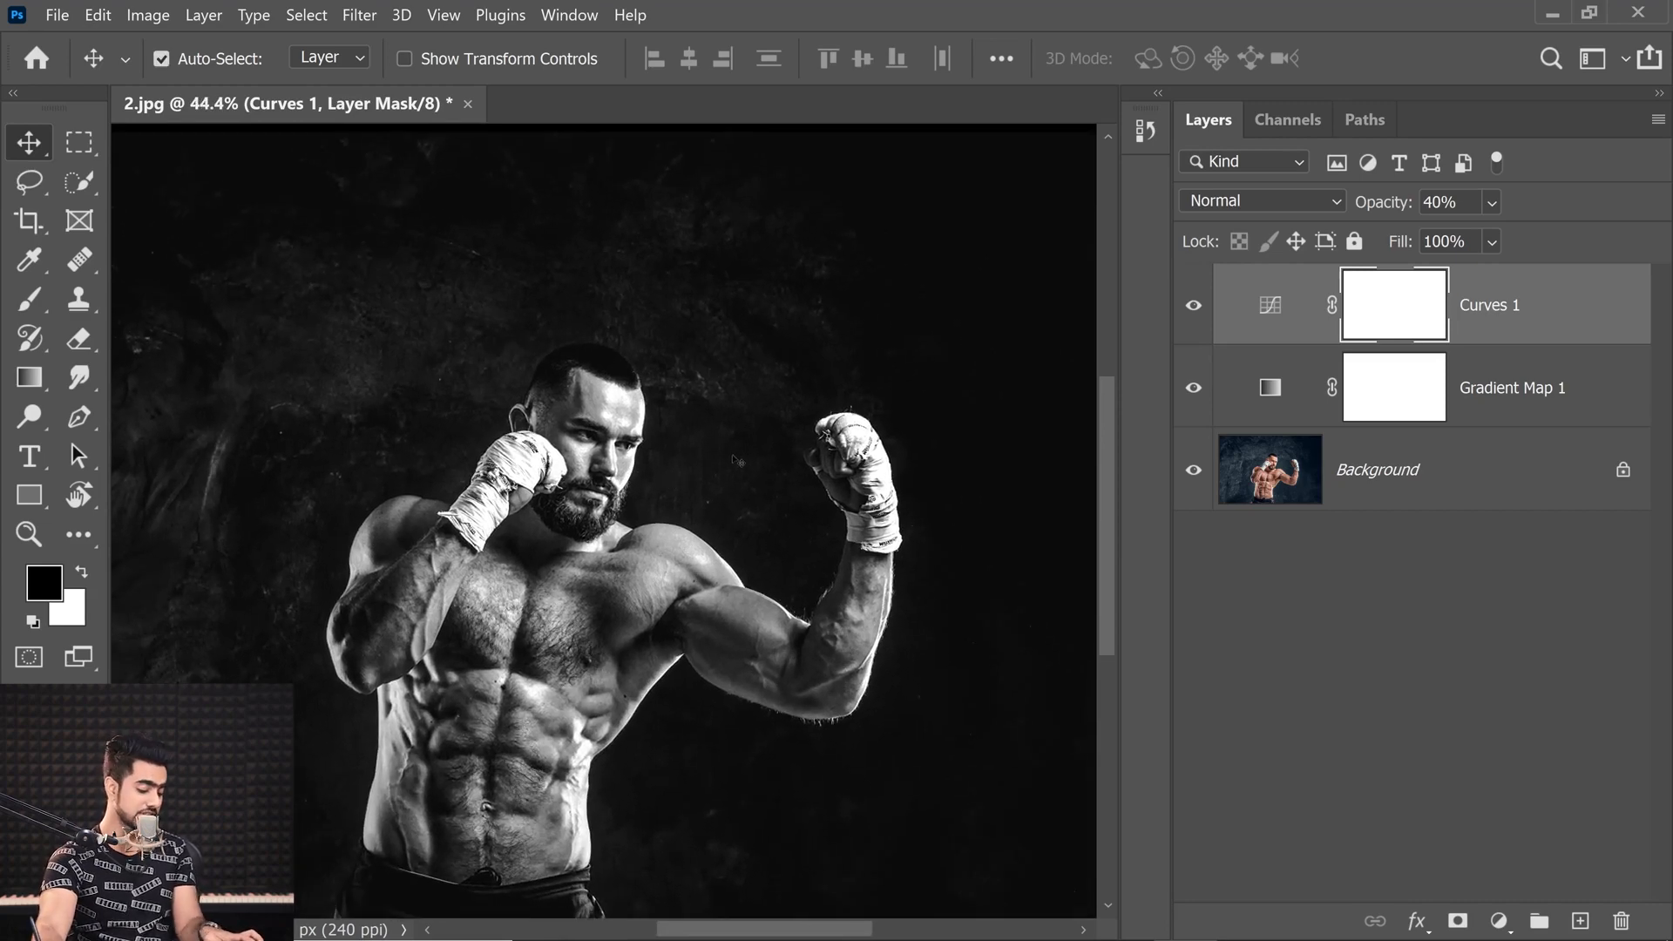
key("ctrl+shift+n")
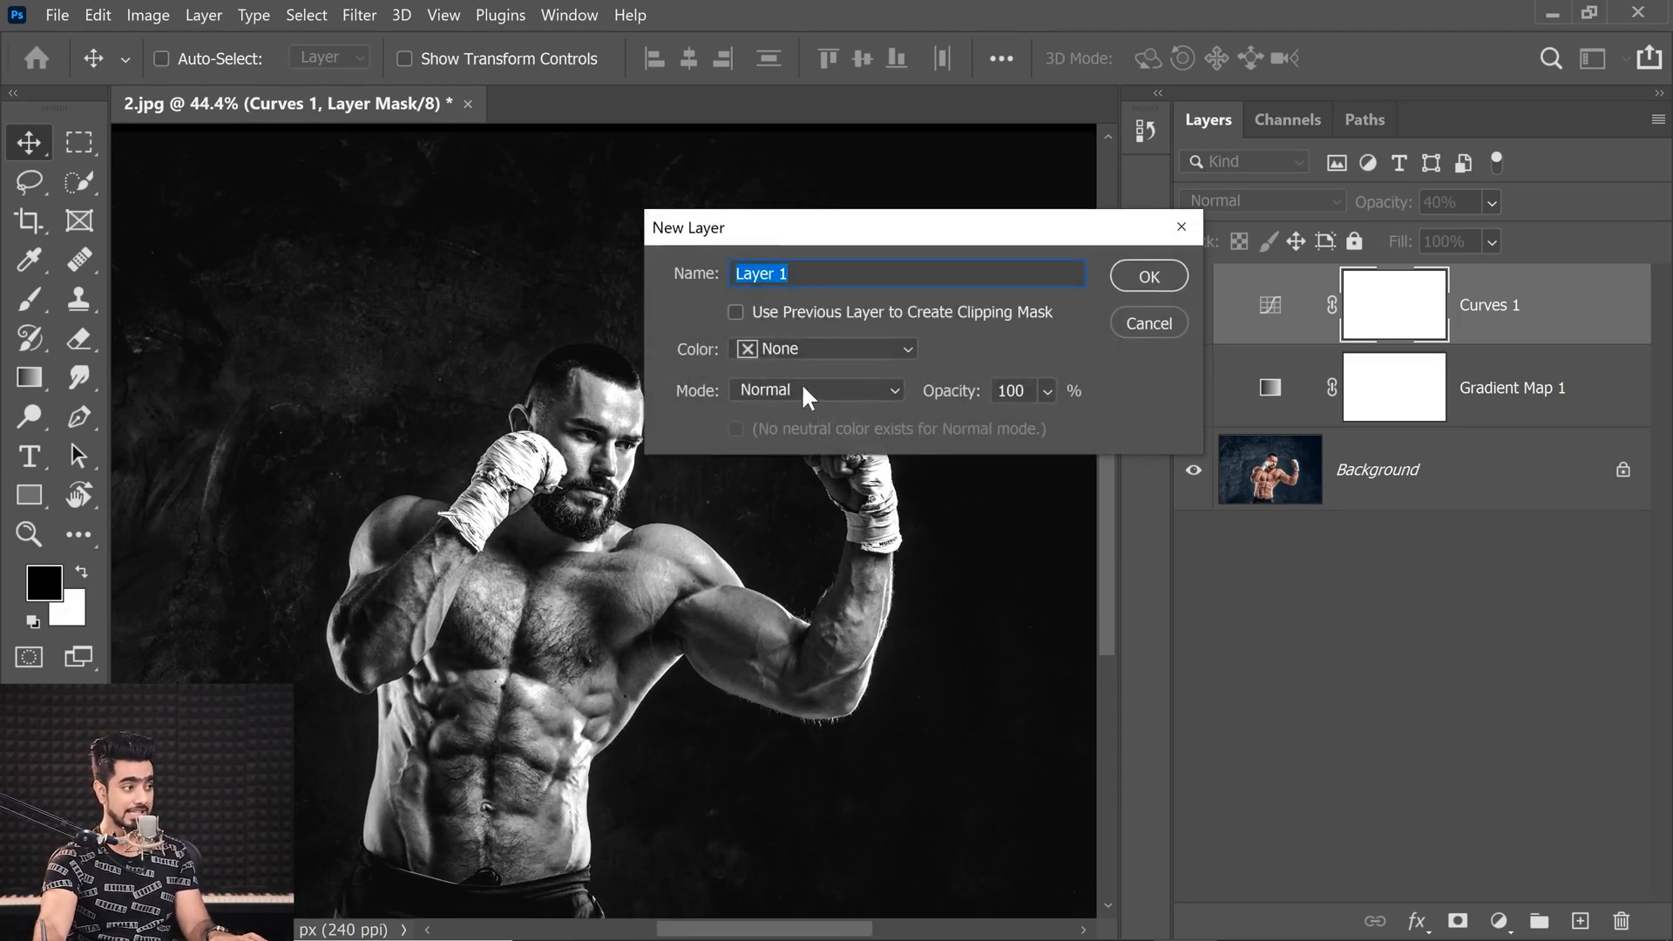
left_click(807, 390)
left_click(824, 556)
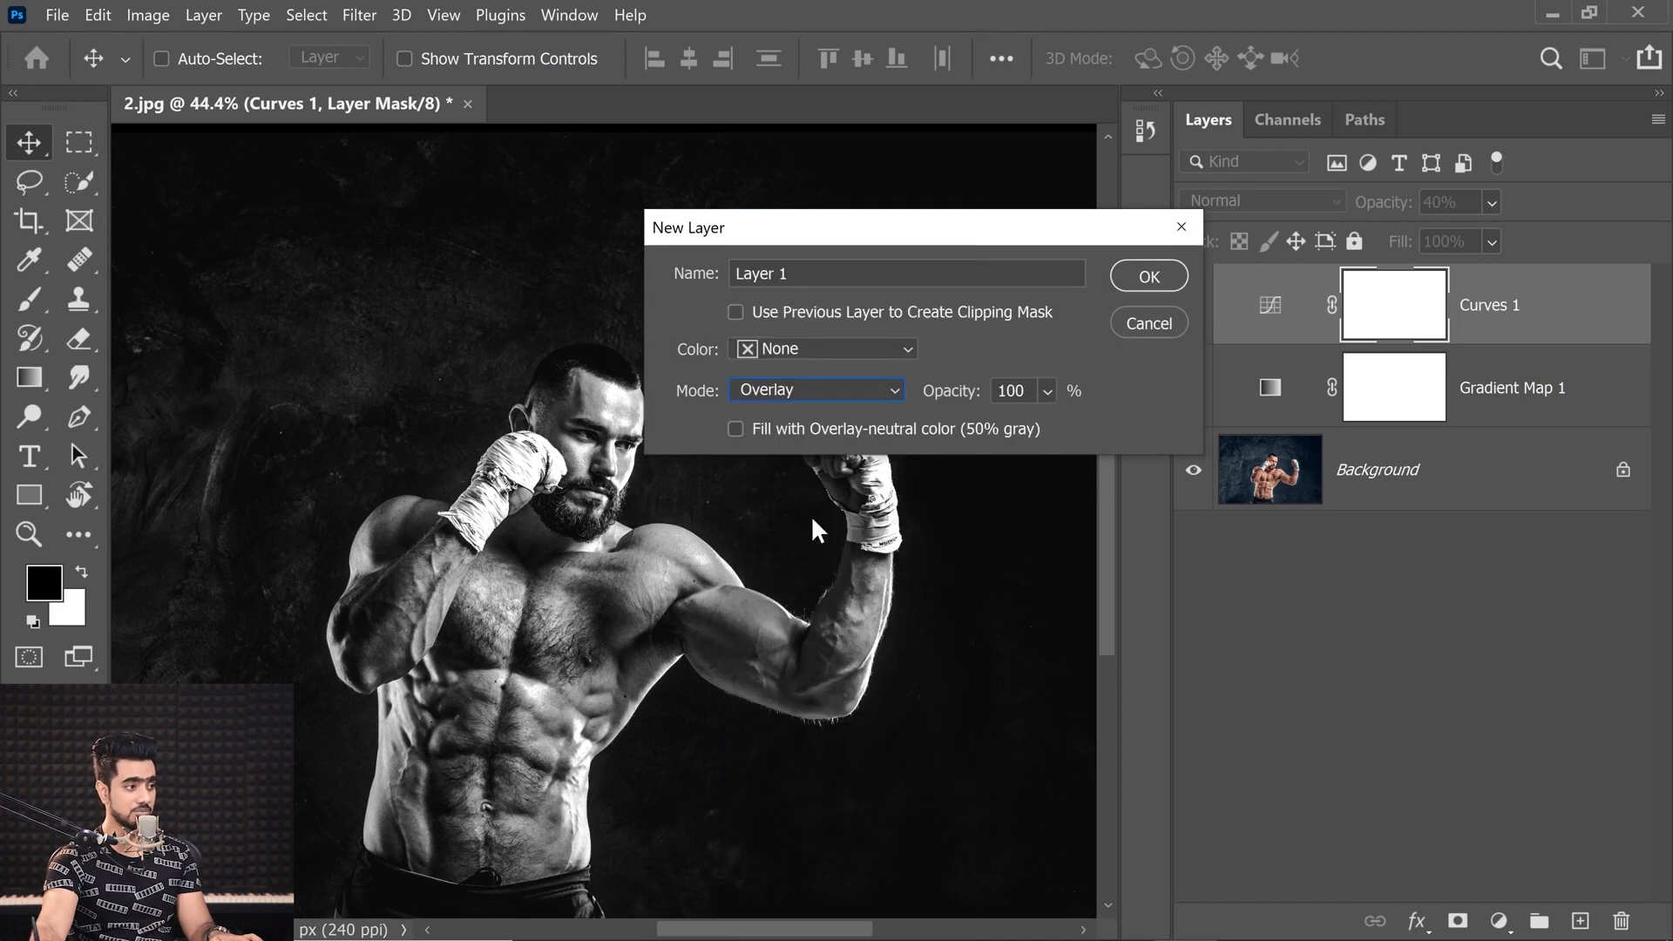
left_click(1123, 283)
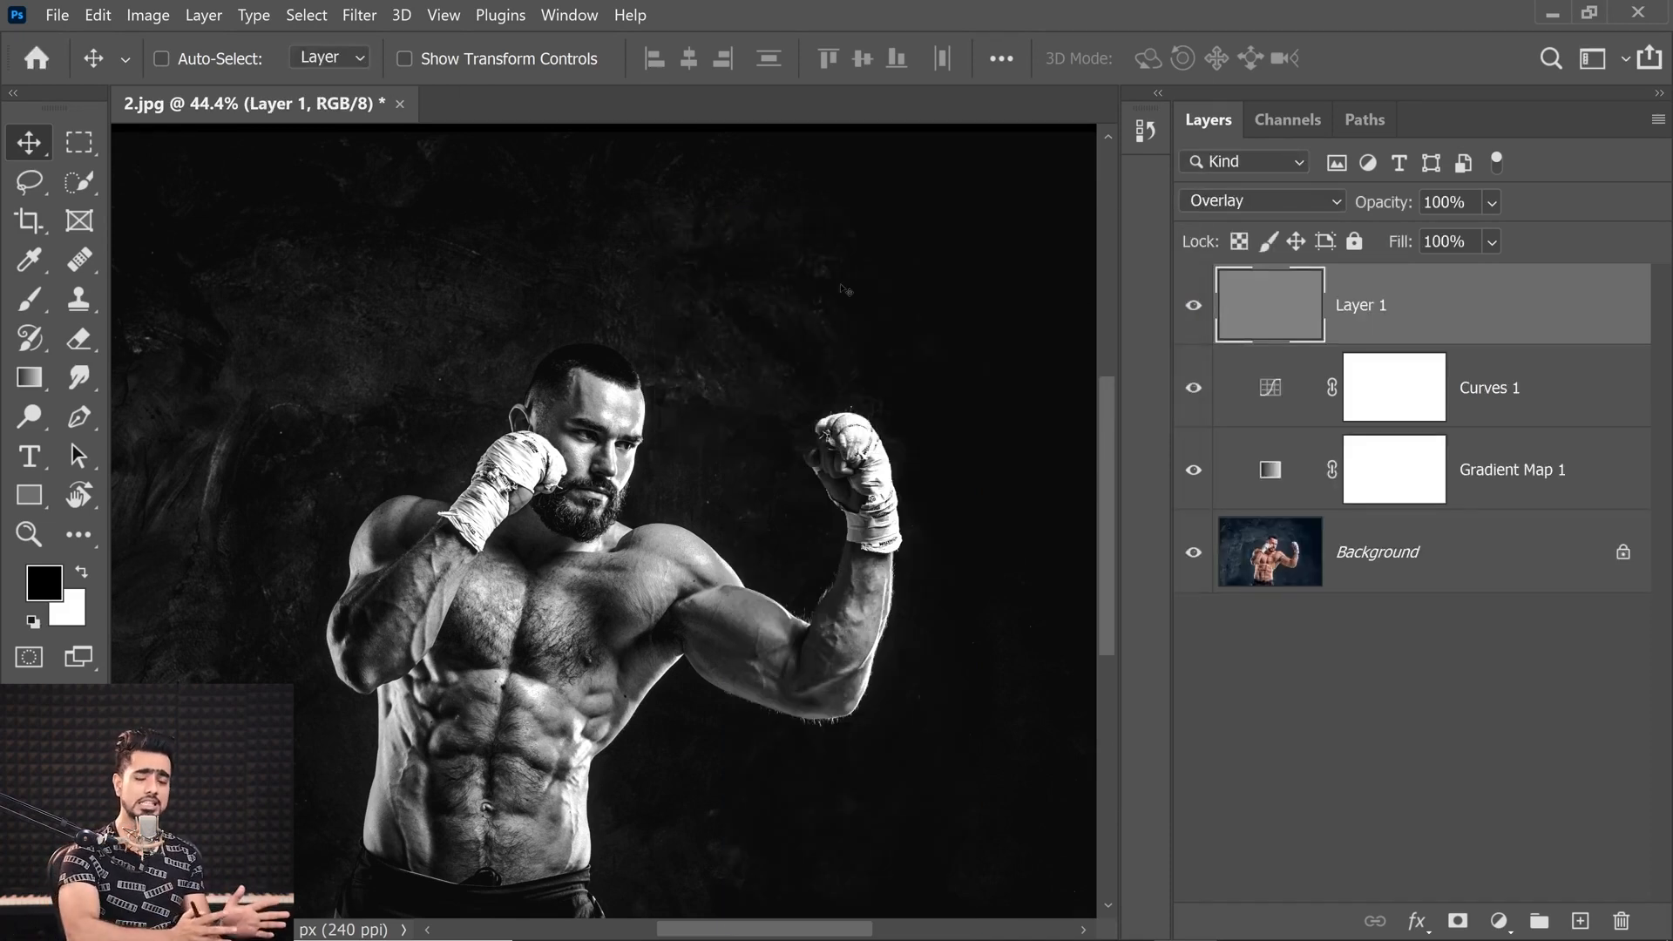
Apply the Add Noise filter to the gray layer with 40% amount, Uniform distribution and Monochromatic
left_click(358, 16)
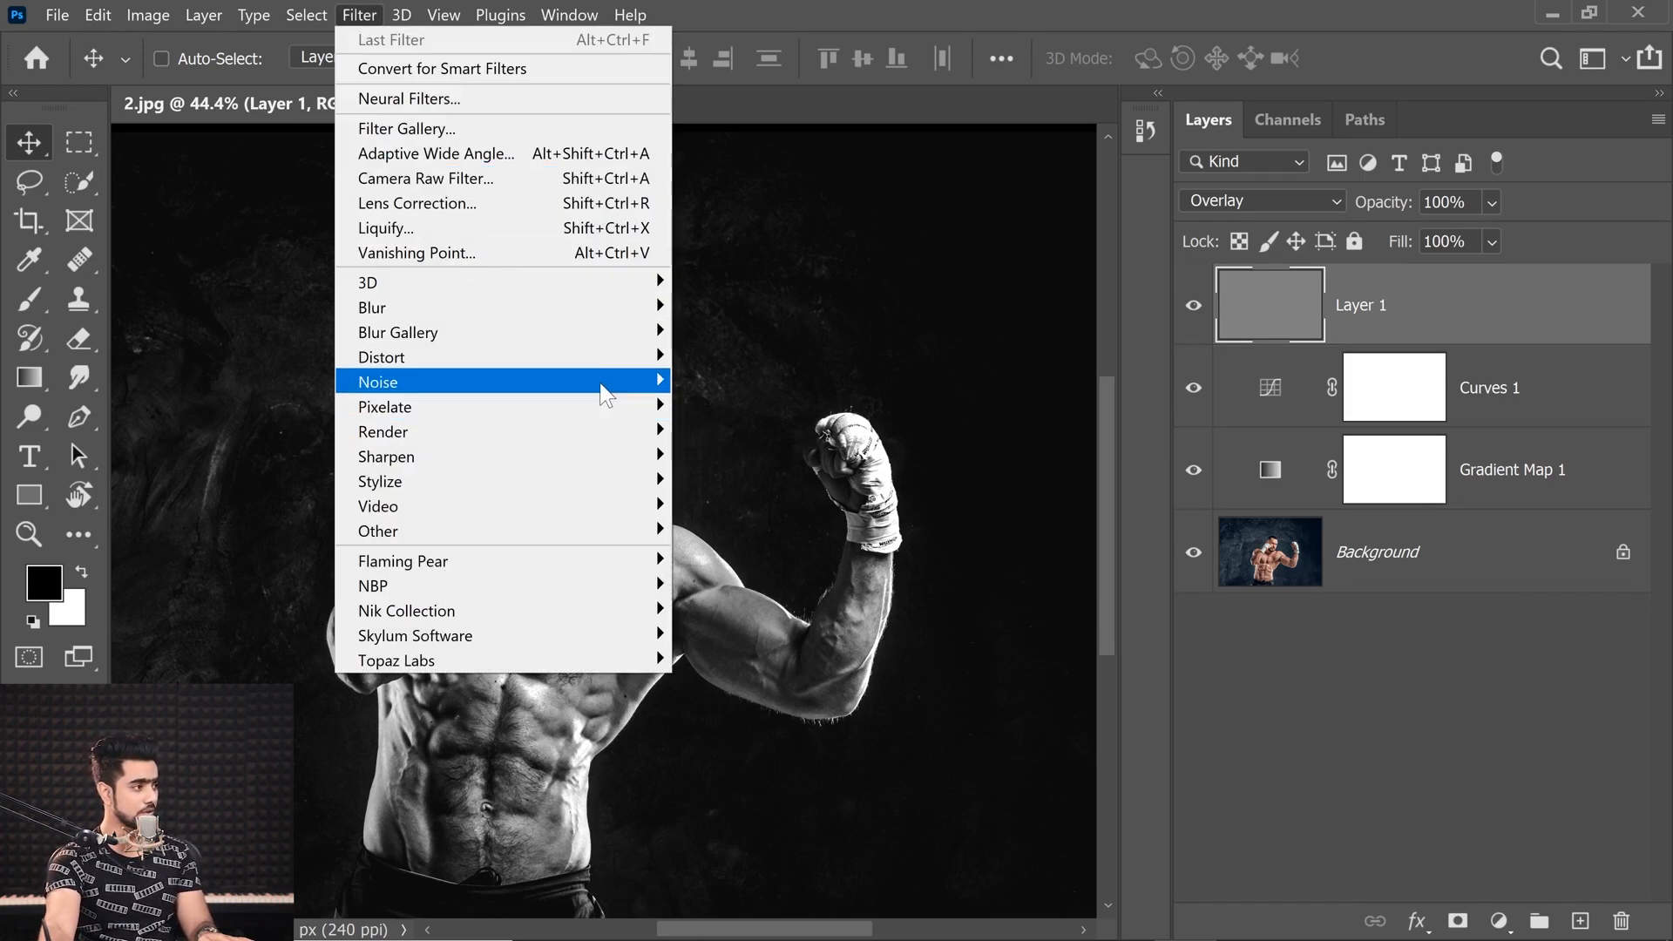
mouse_move(610, 382)
left_click(767, 382)
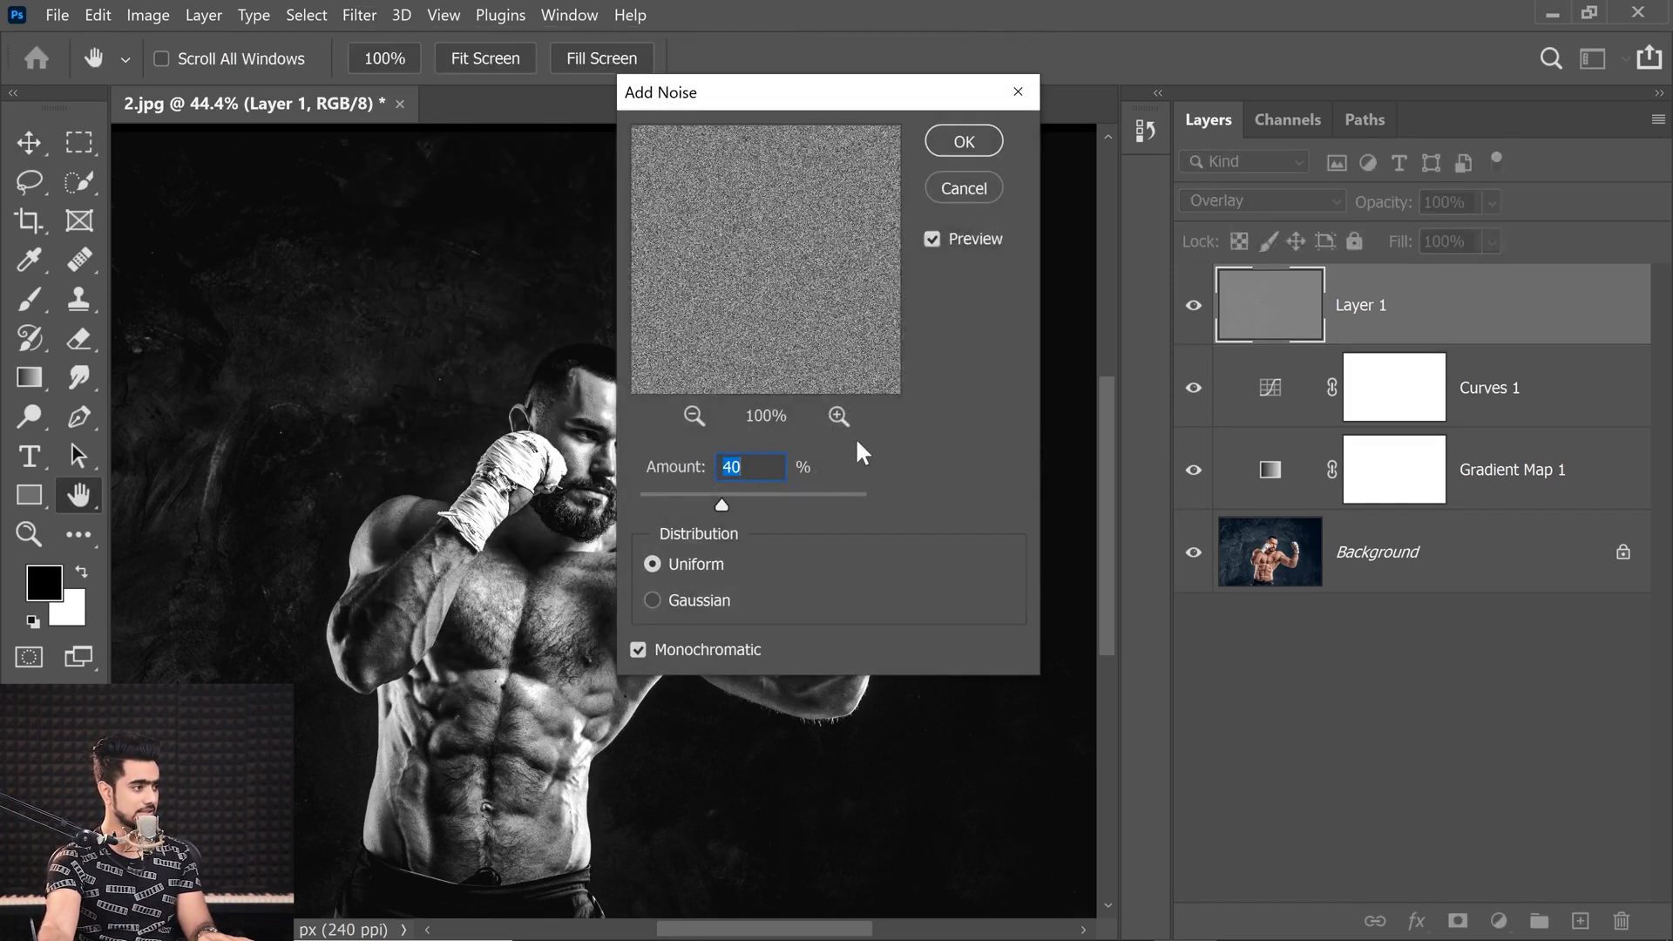
left_click(955, 147)
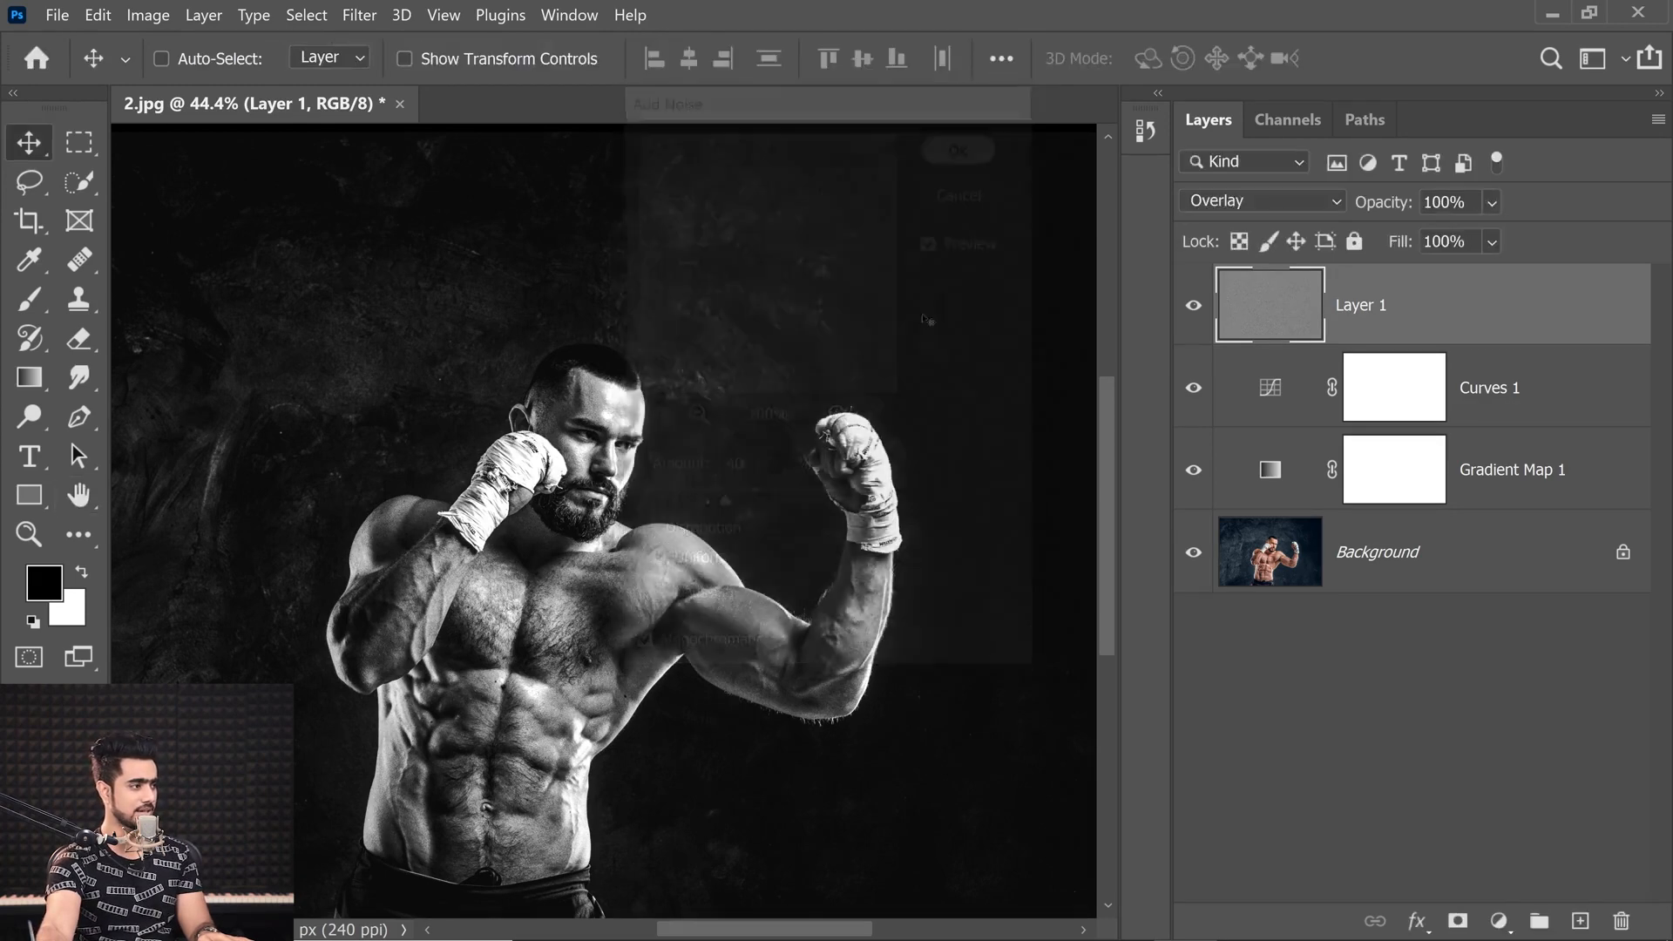
Soften the noise layer with a 1.0 pixel Gaussian Blur and compare the edited boxer image with the original background
left_click_drag(635, 407, 709, 411)
left_click(366, 17)
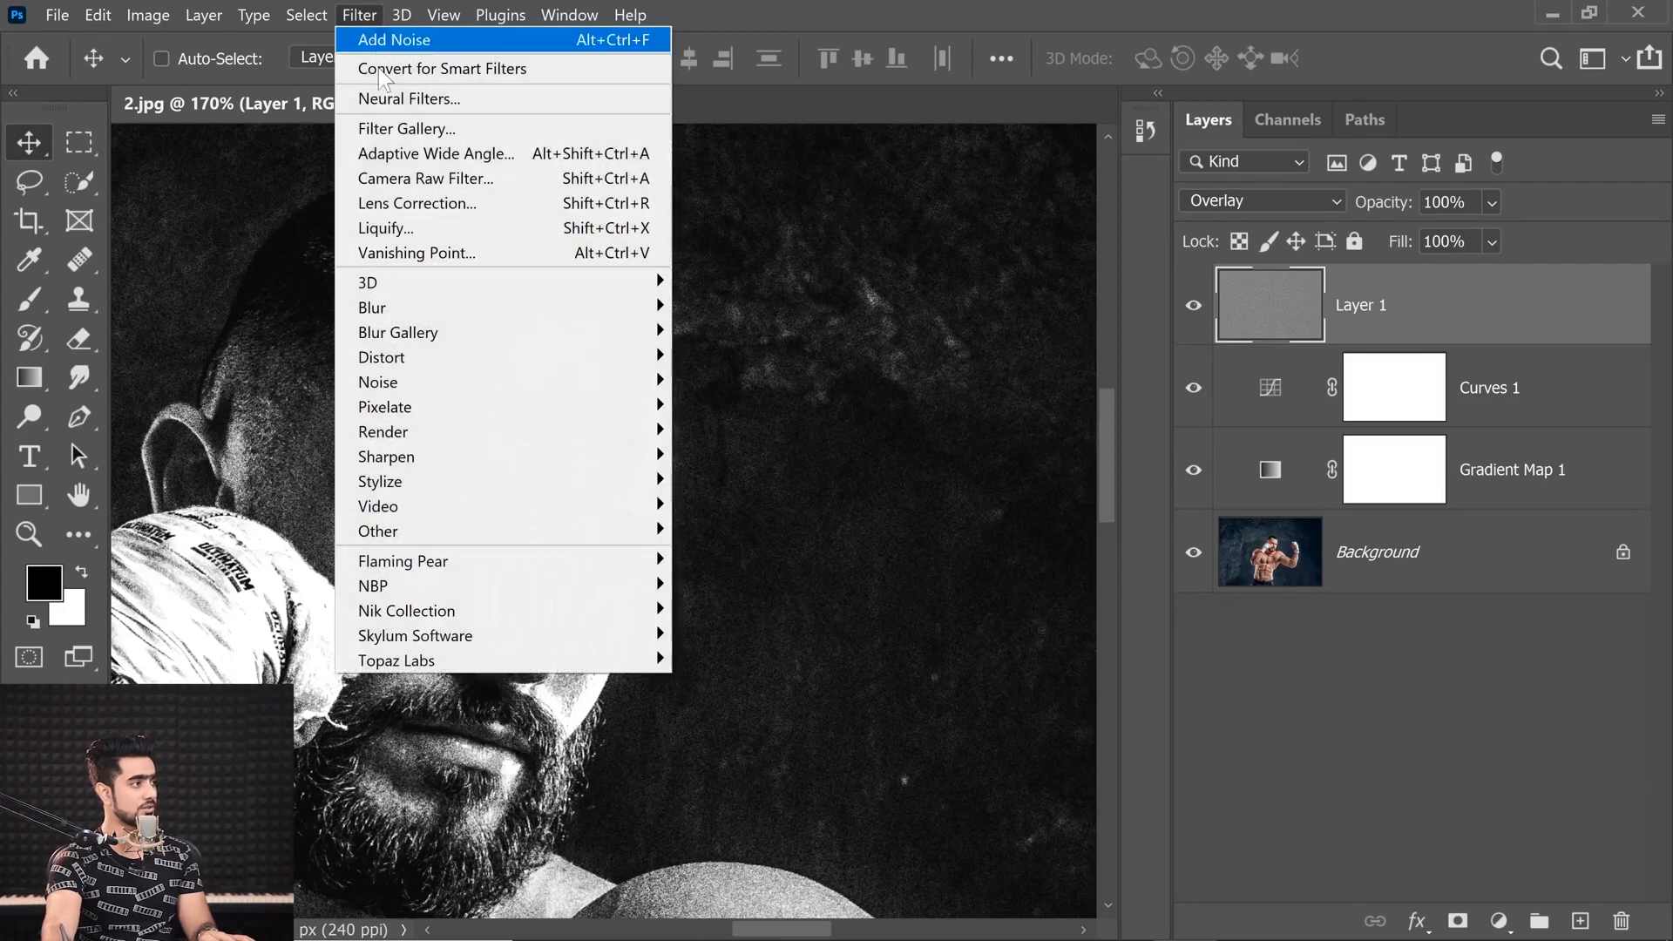
mouse_move(571, 311)
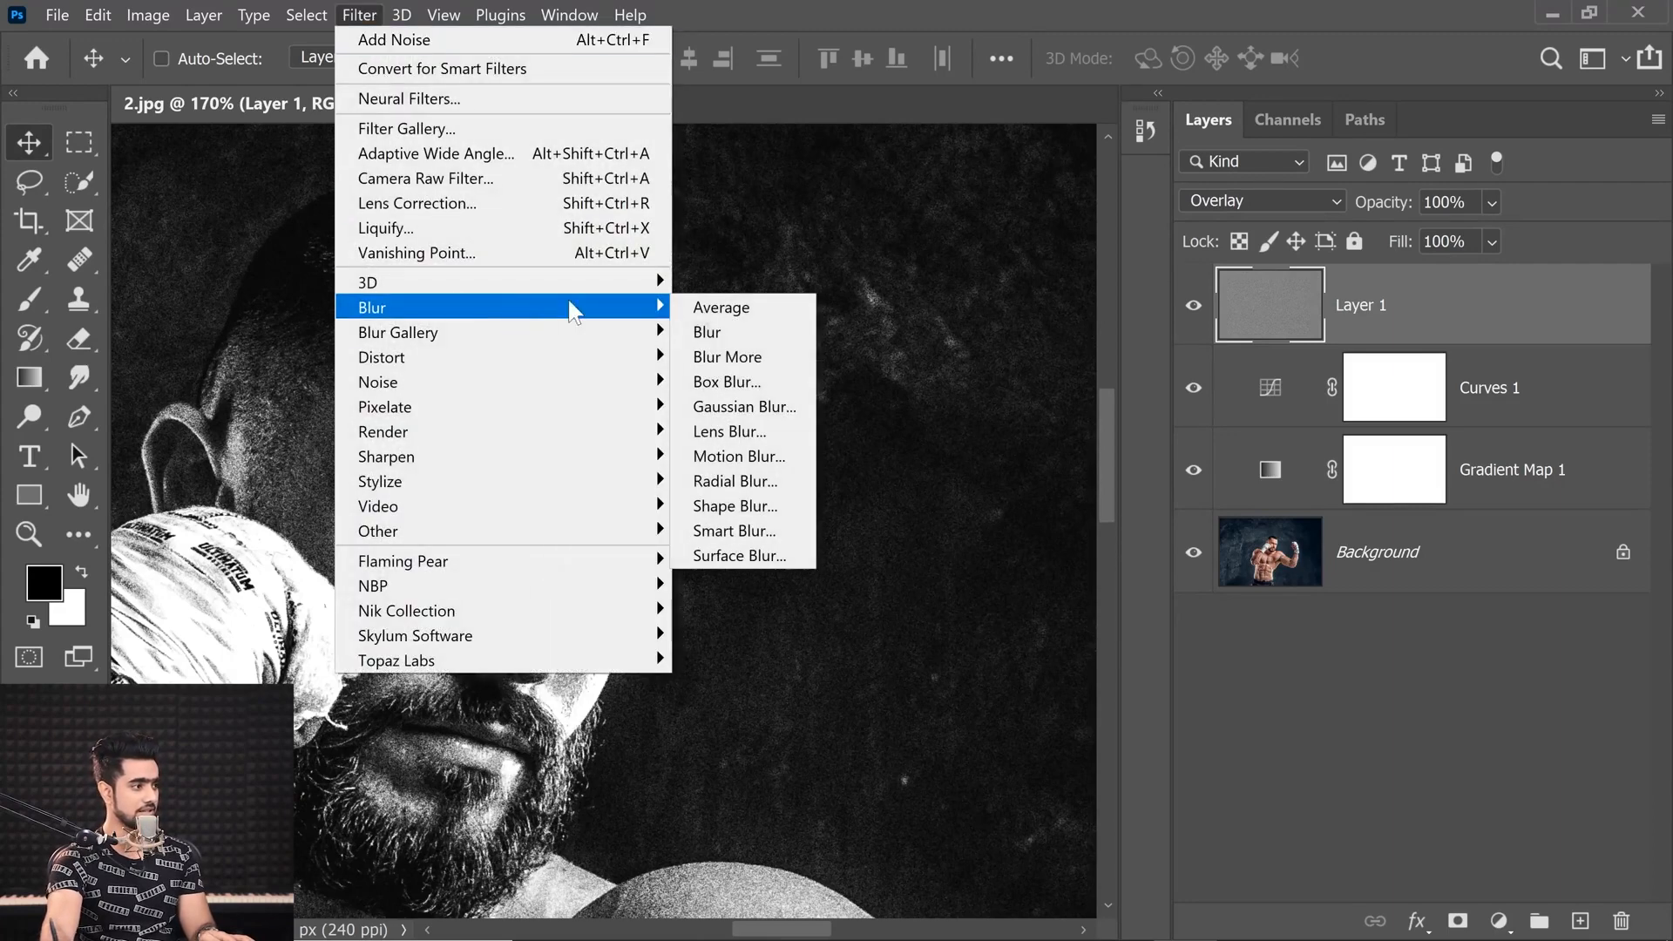
left_click(756, 408)
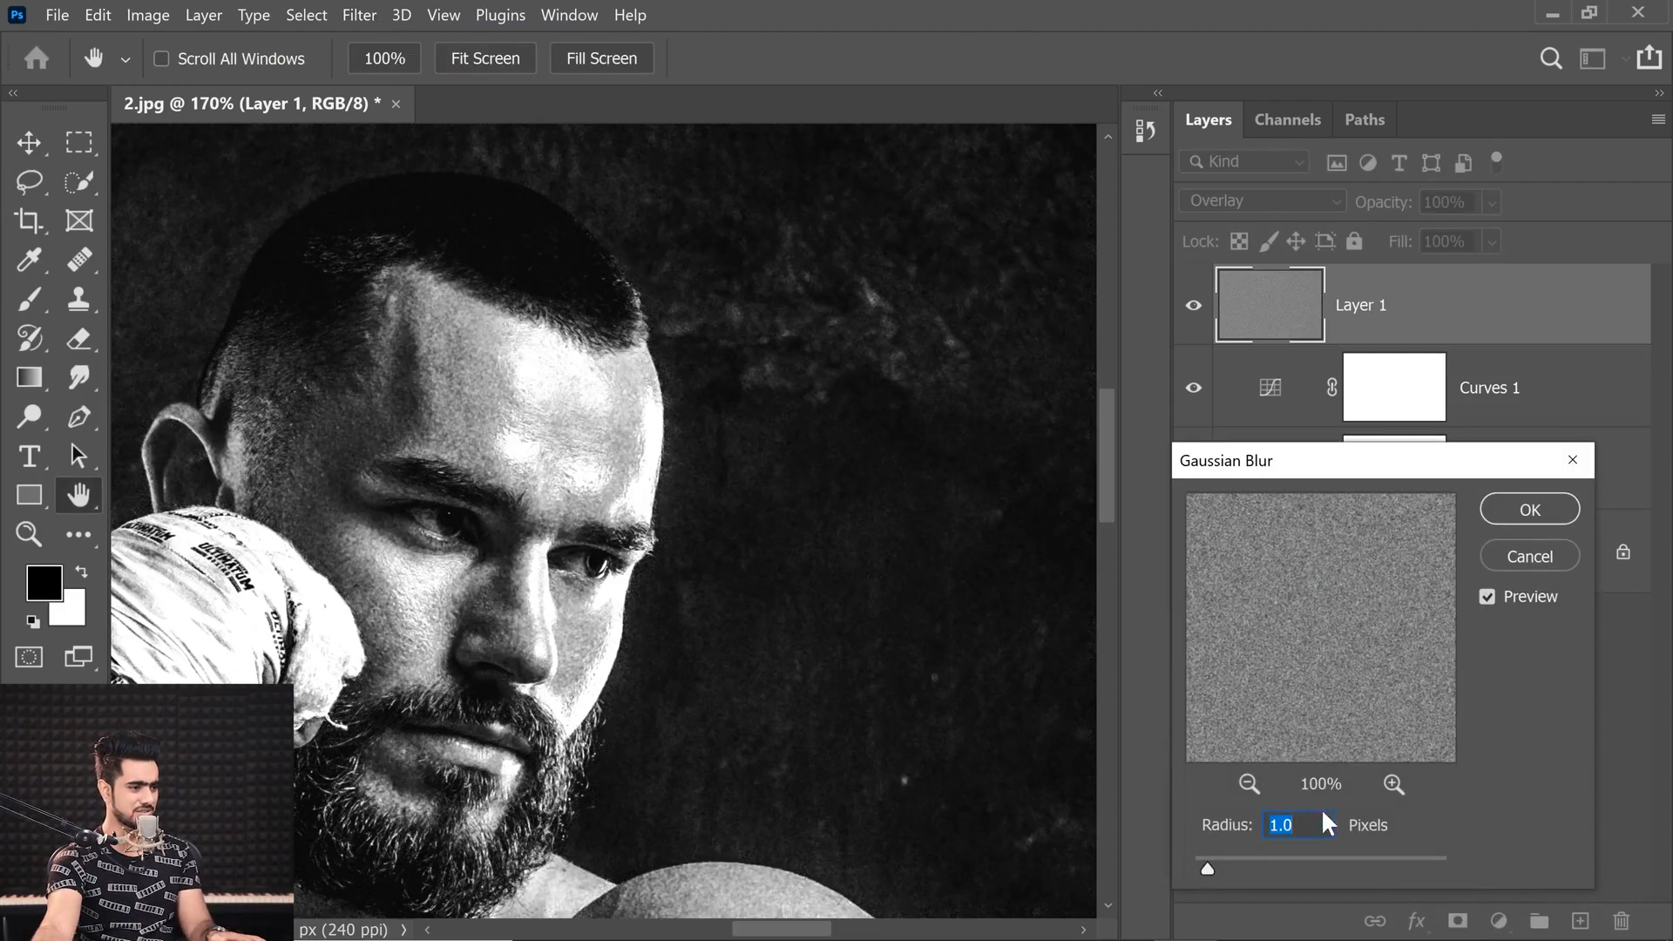
left_click(1504, 504)
key("v")
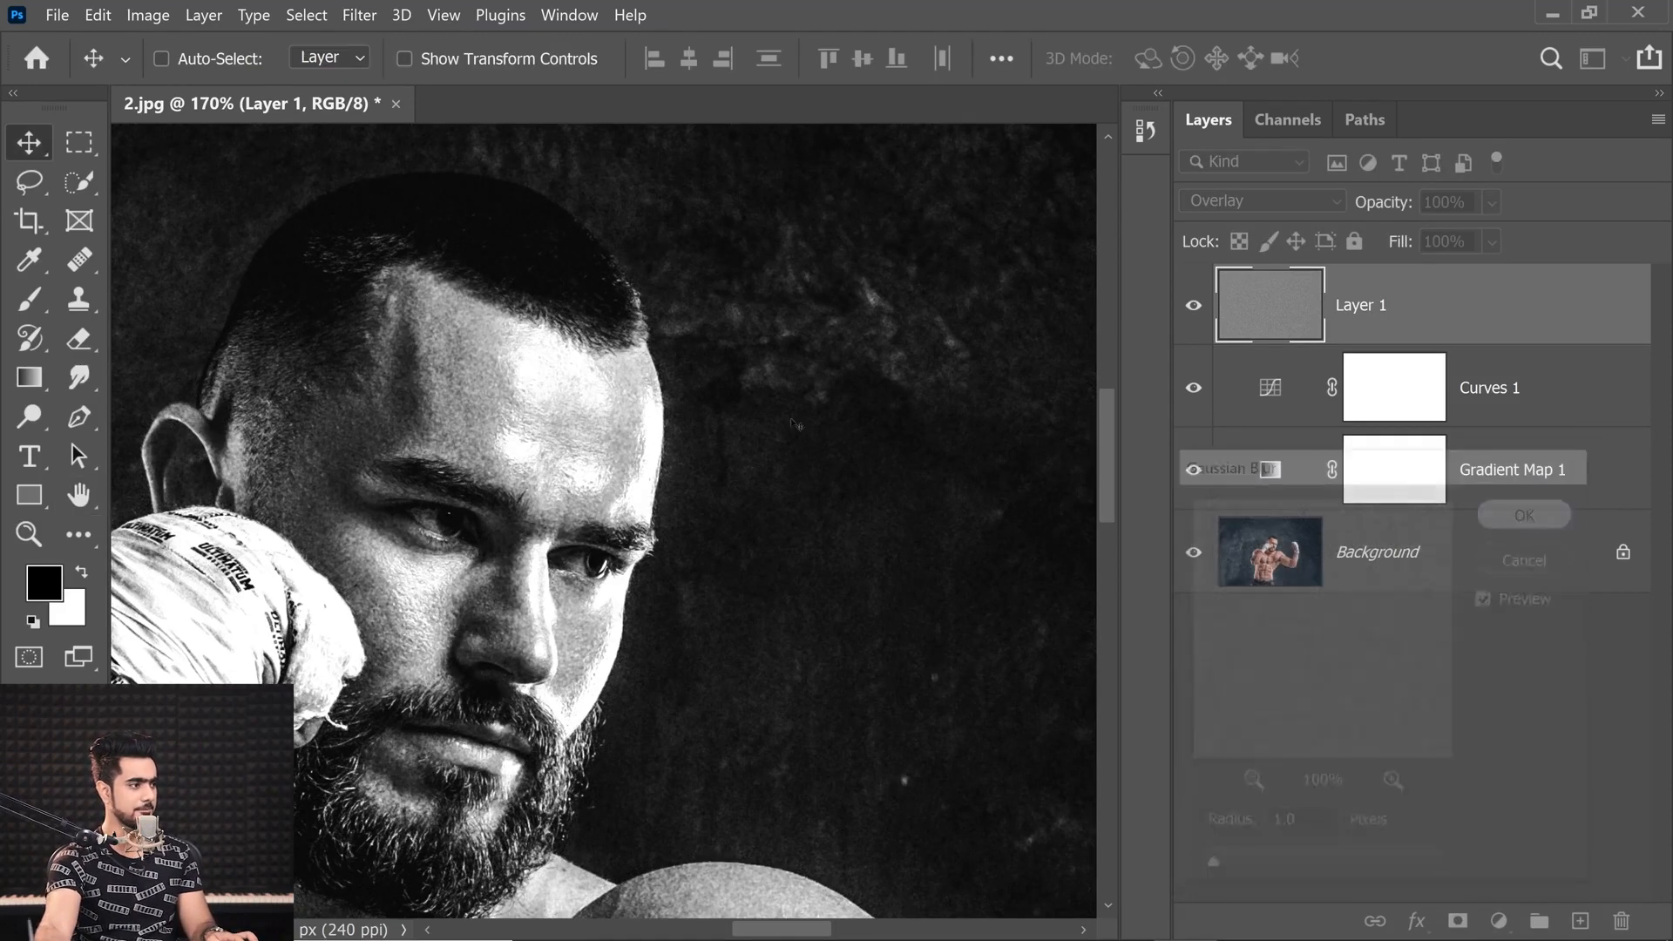
key("ctrl+minus")
scroll(629, 403, "up", 5)
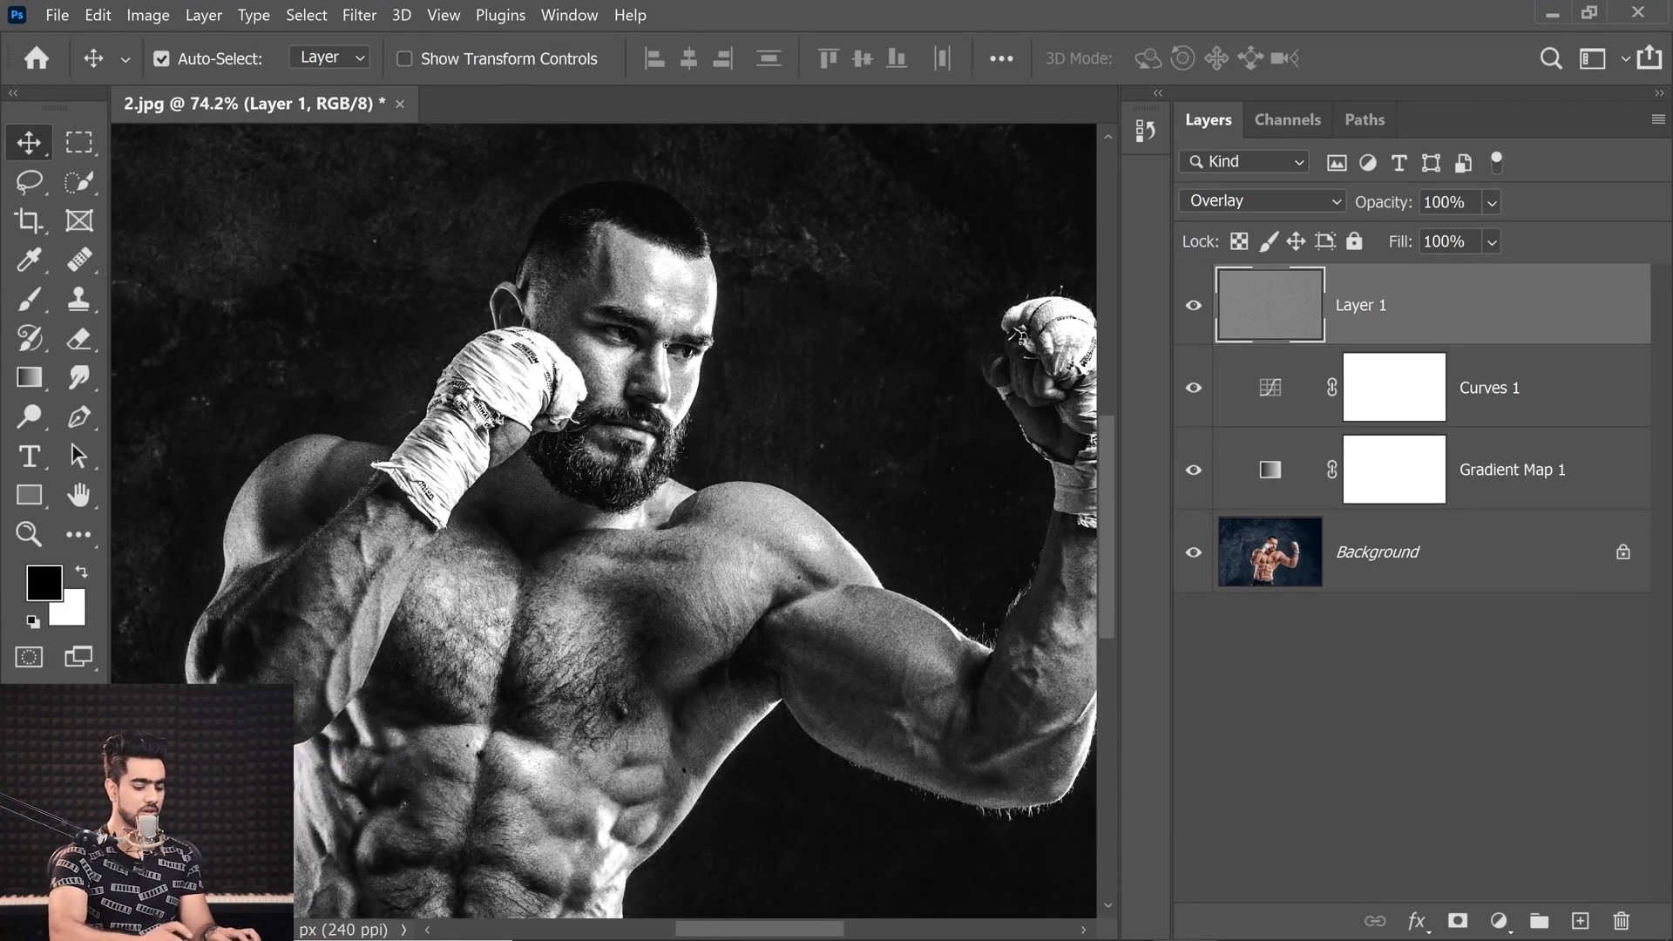
scroll(610, 487, "down", 5)
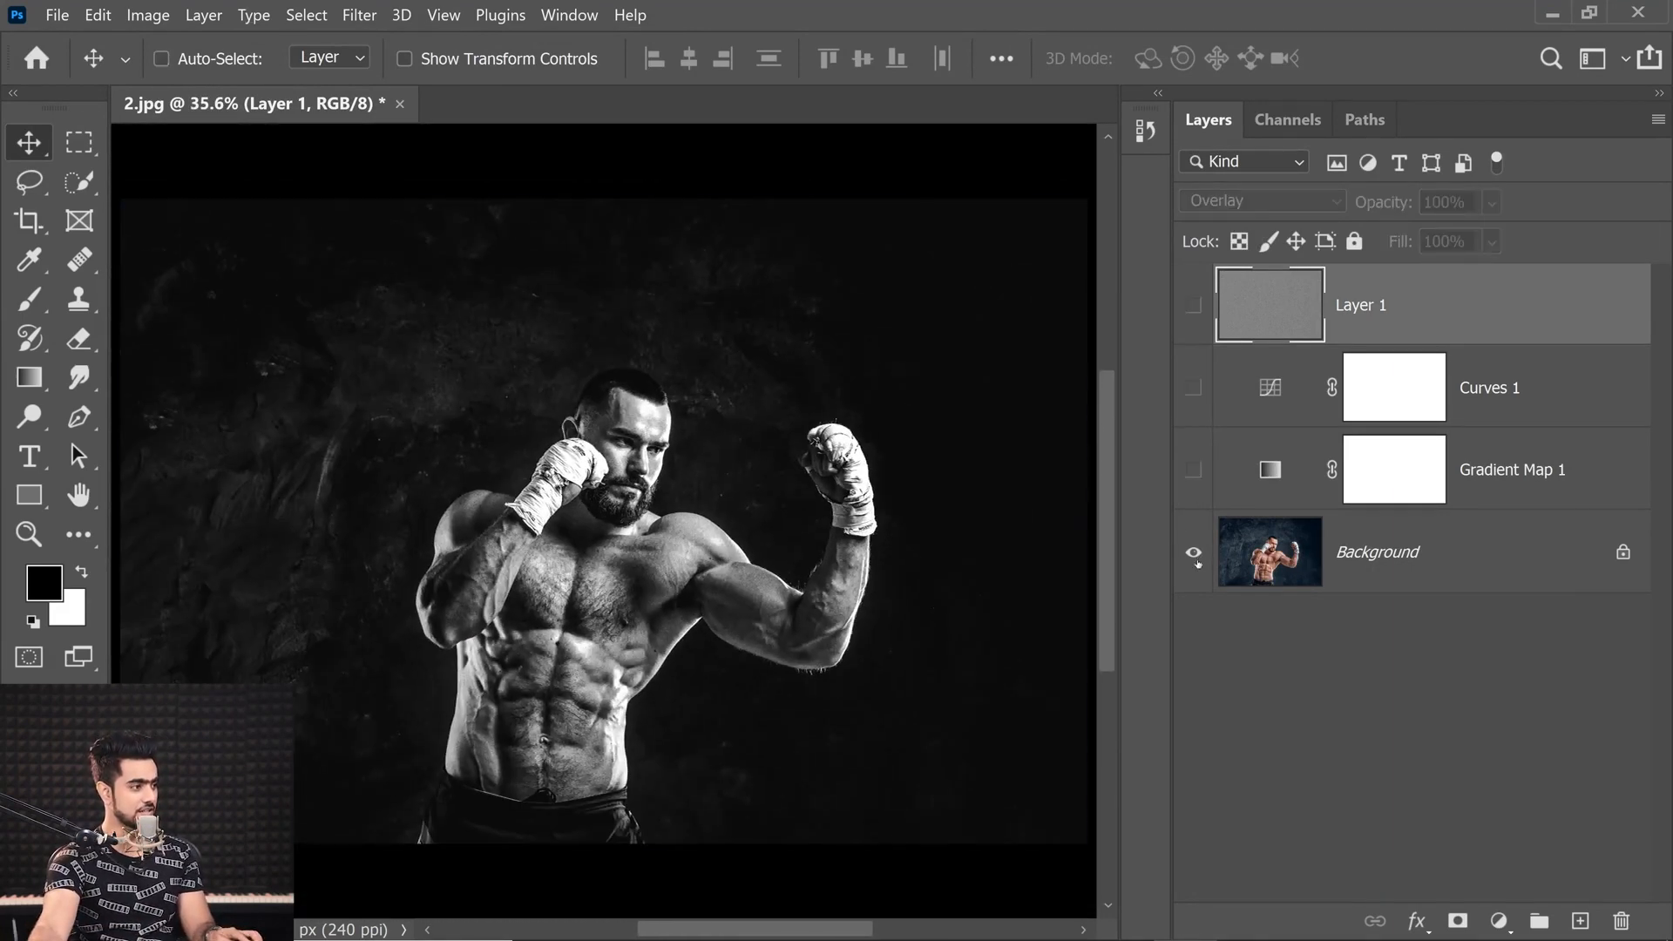
left_click(1193, 555, "alt")
left_click(1196, 556, "alt")
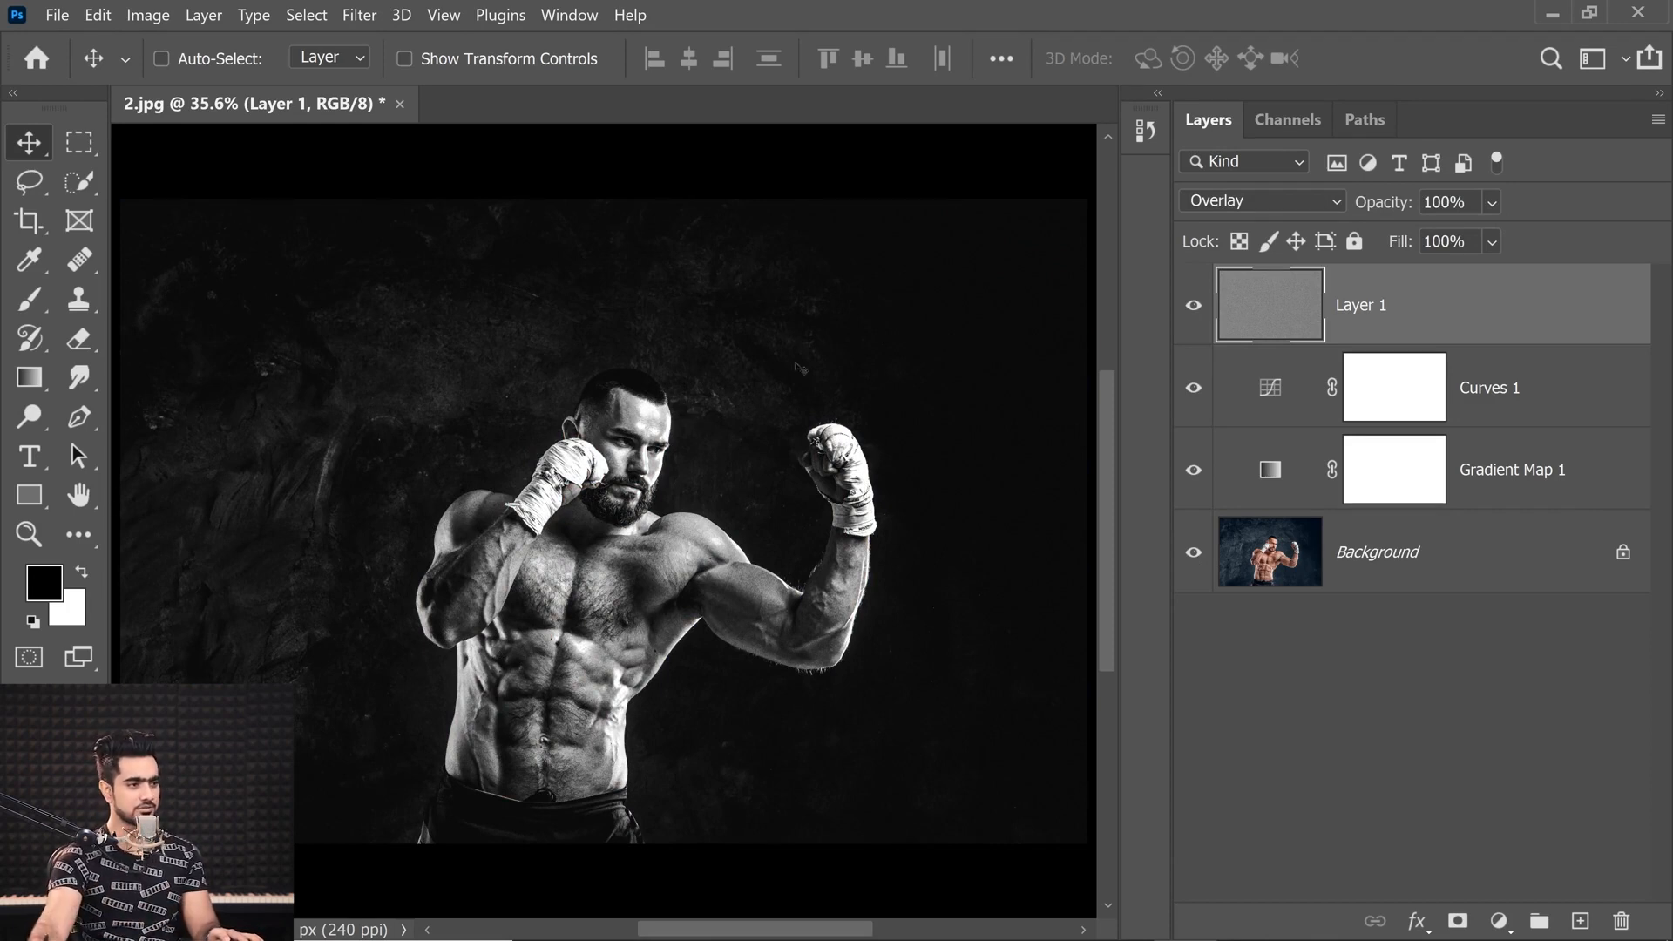
Fine-tune the color stops of the boxer's Gradient Map, placing the dark gray stop at 35% and the mid-gray stop at 59%
double_click(1274, 473)
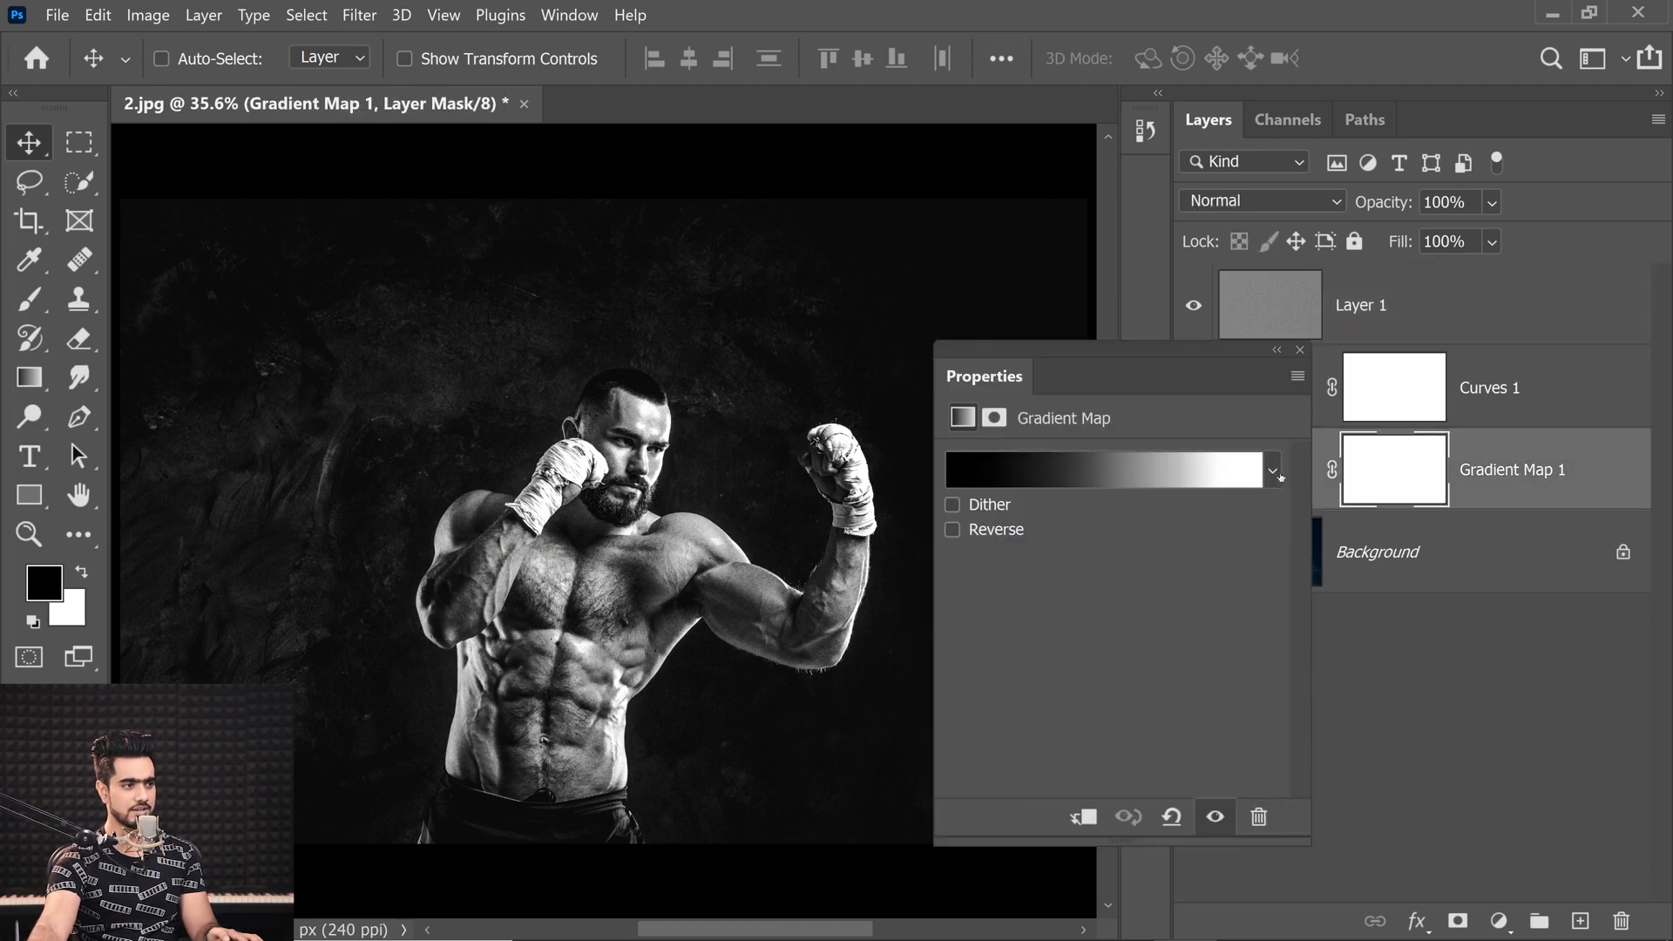
left_click(1131, 472)
left_click(1522, 688)
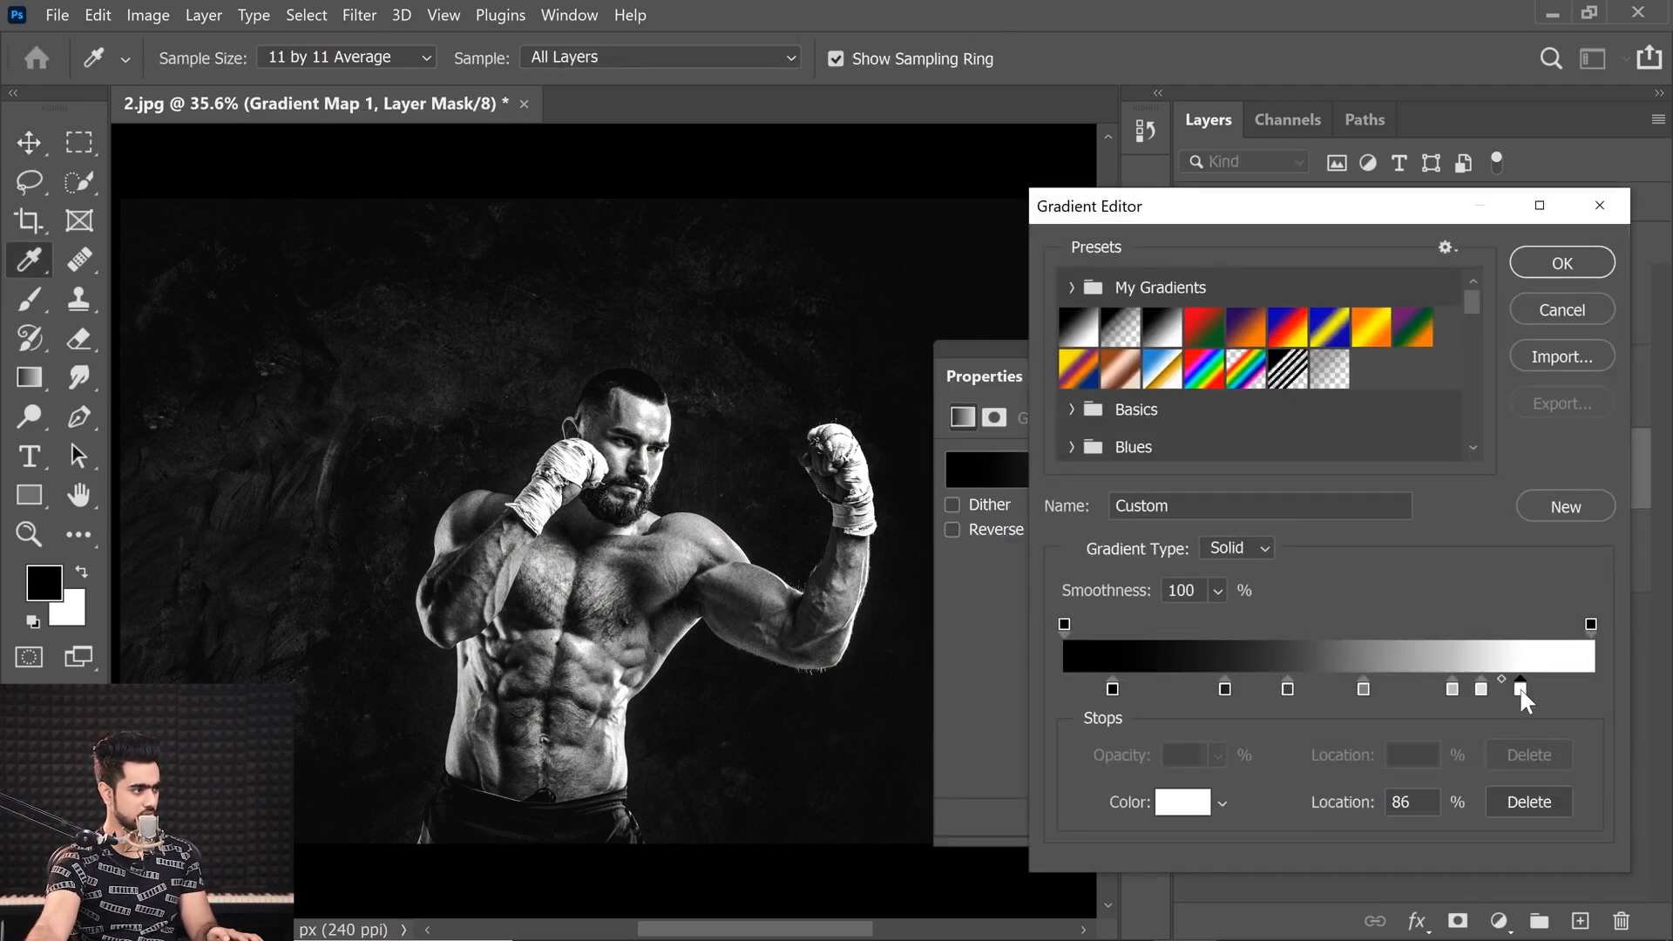
mouse_move(1520, 688)
left_mouse_down()
mouse_move(1558, 686)
mouse_move(1514, 687)
left_mouse_up()
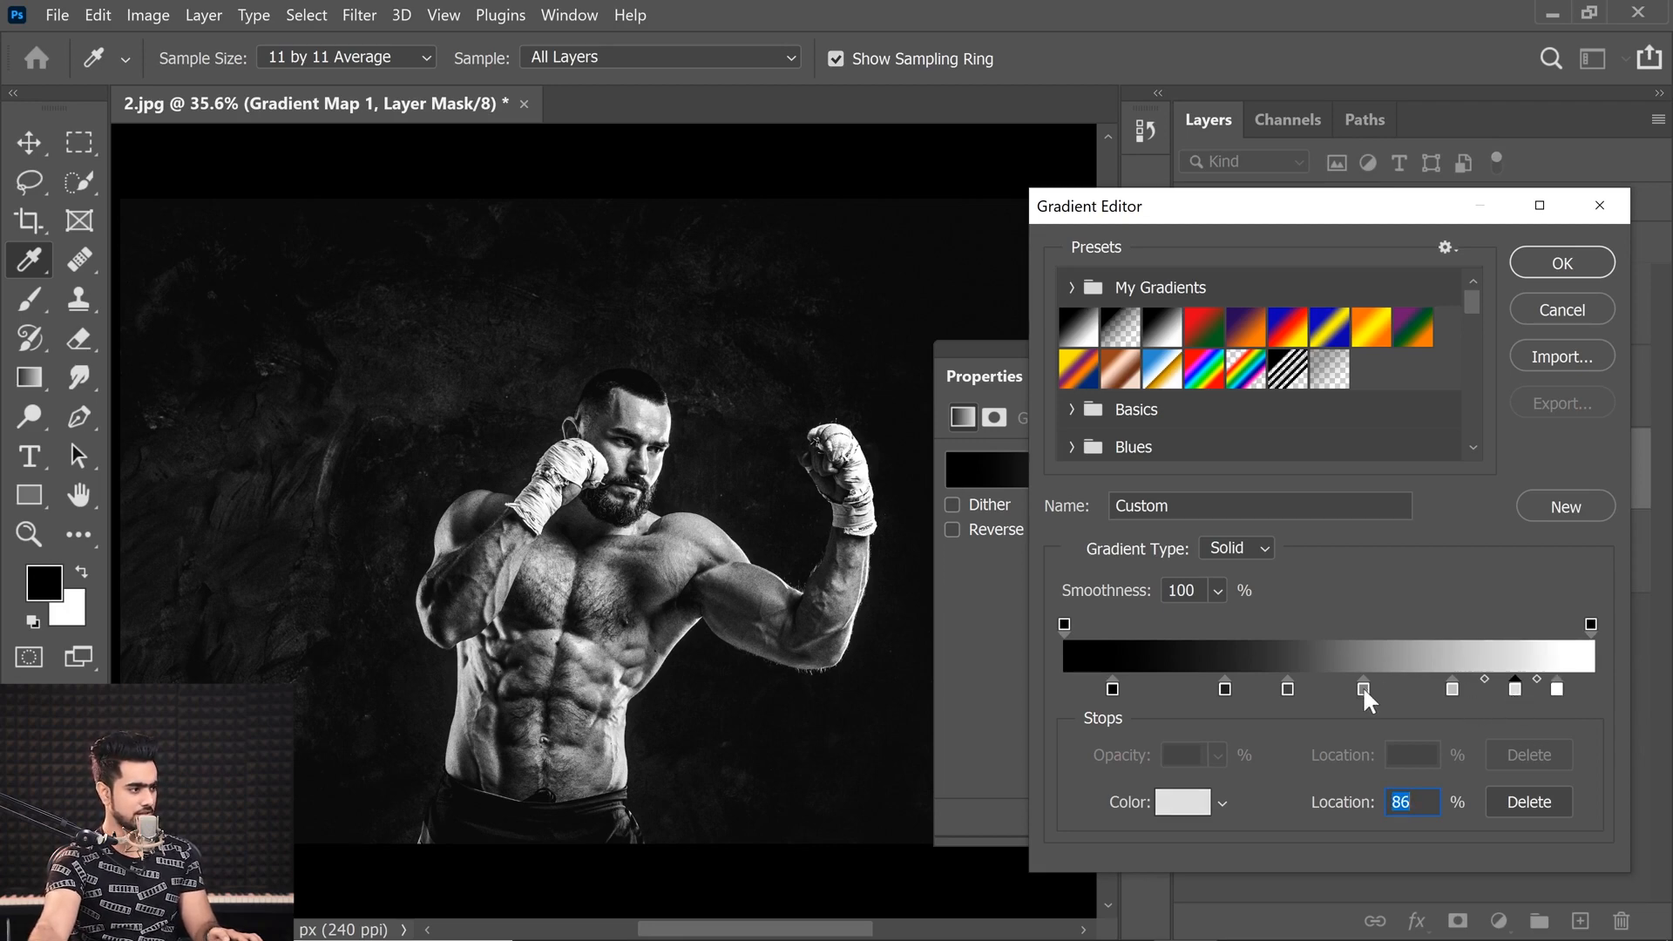
left_click_drag(1362, 687, 1385, 691)
left_click_drag(1384, 689, 1248, 688)
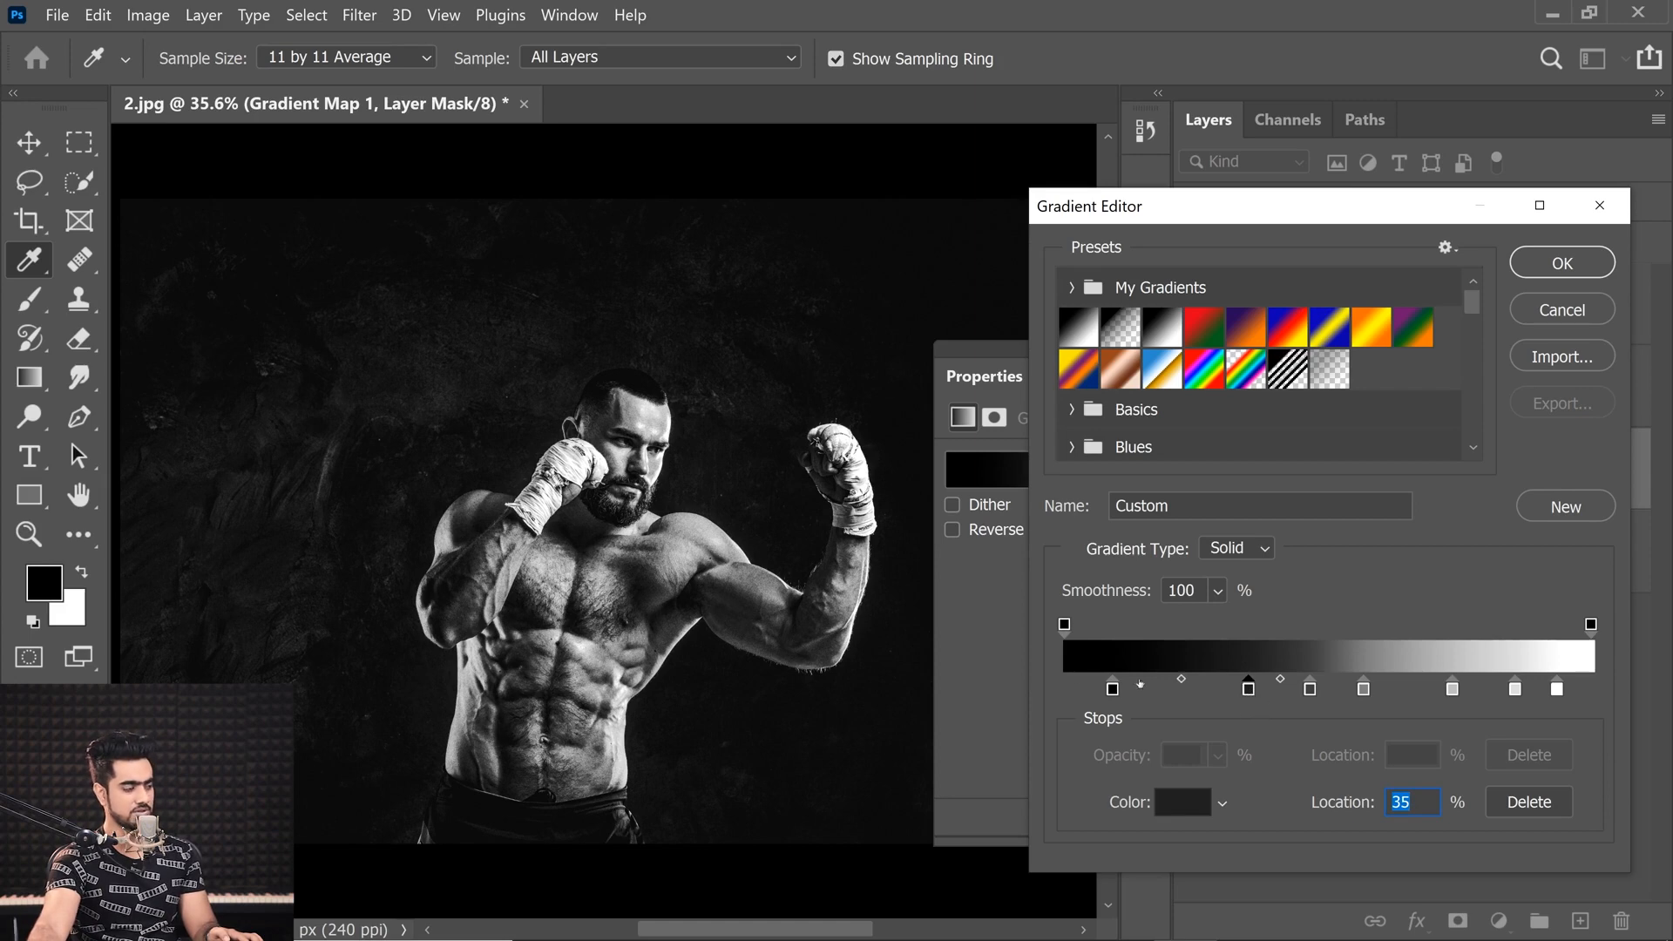
left_click_drag(1448, 687, 1374, 688)
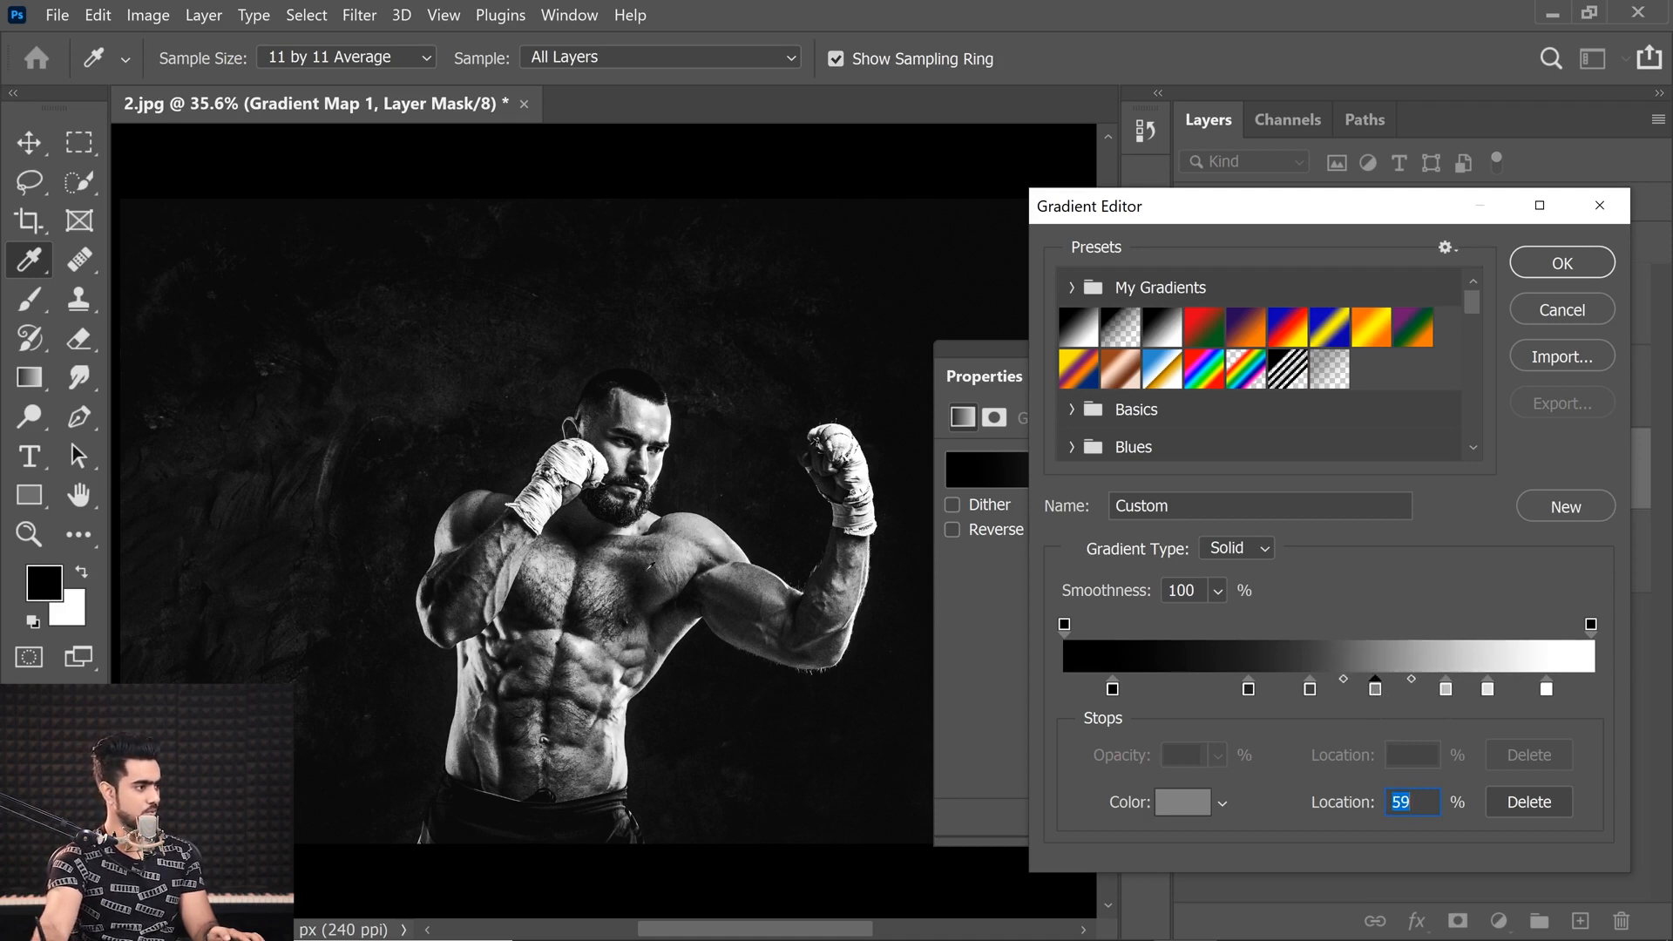
left_click(1553, 265)
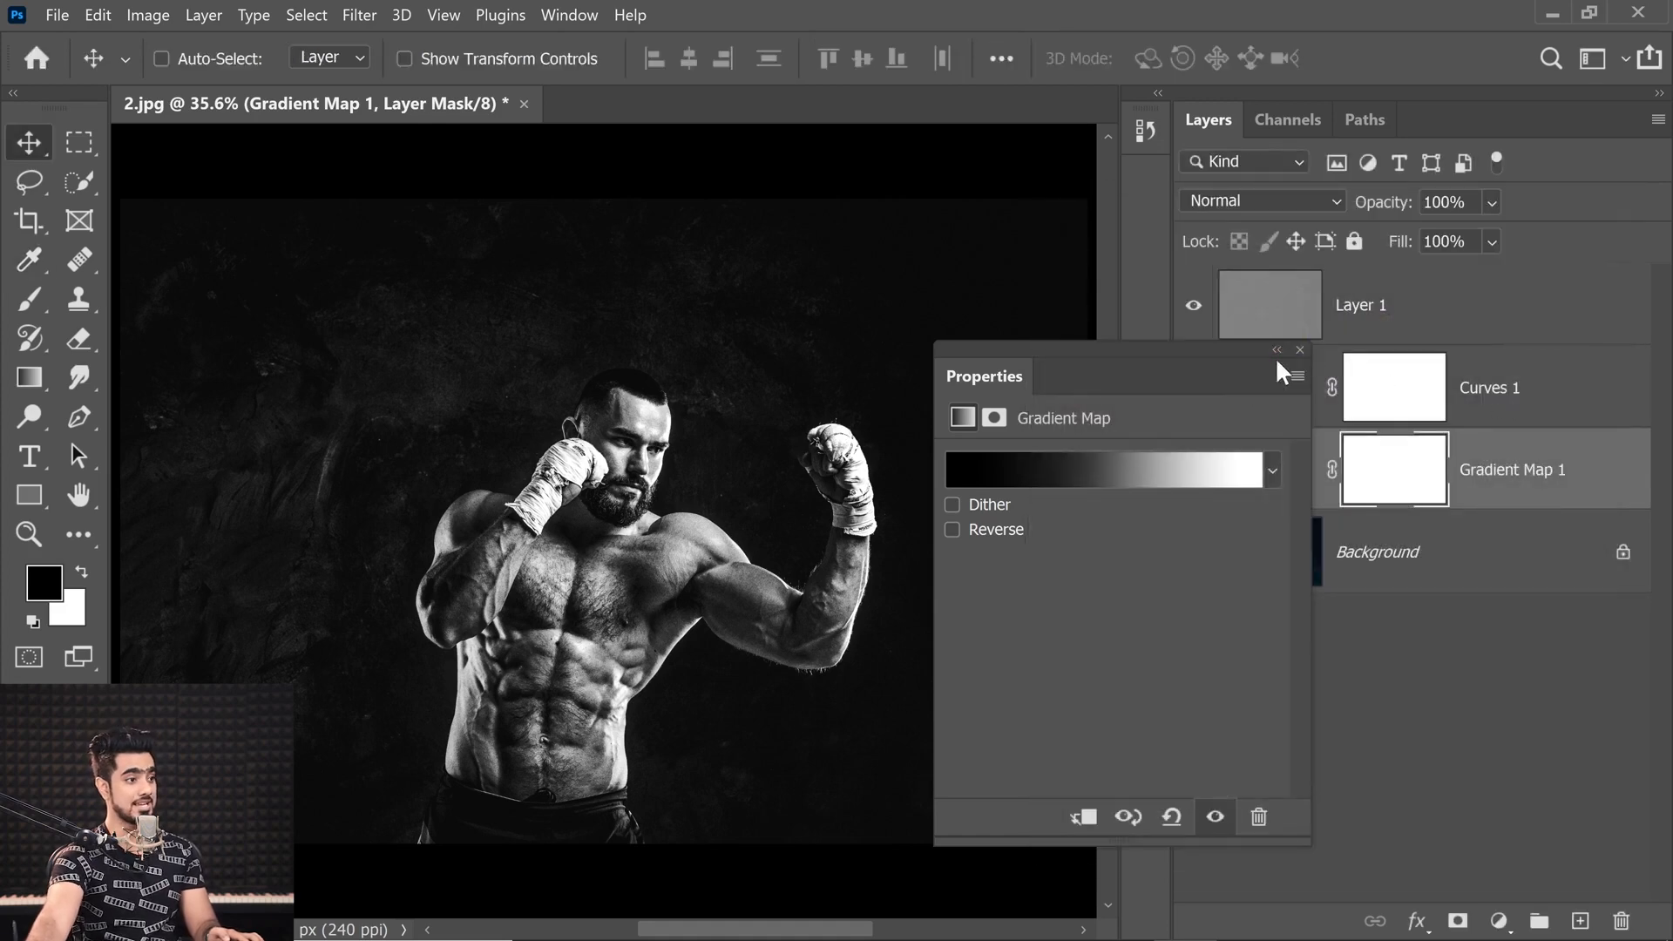
left_click(1299, 350)
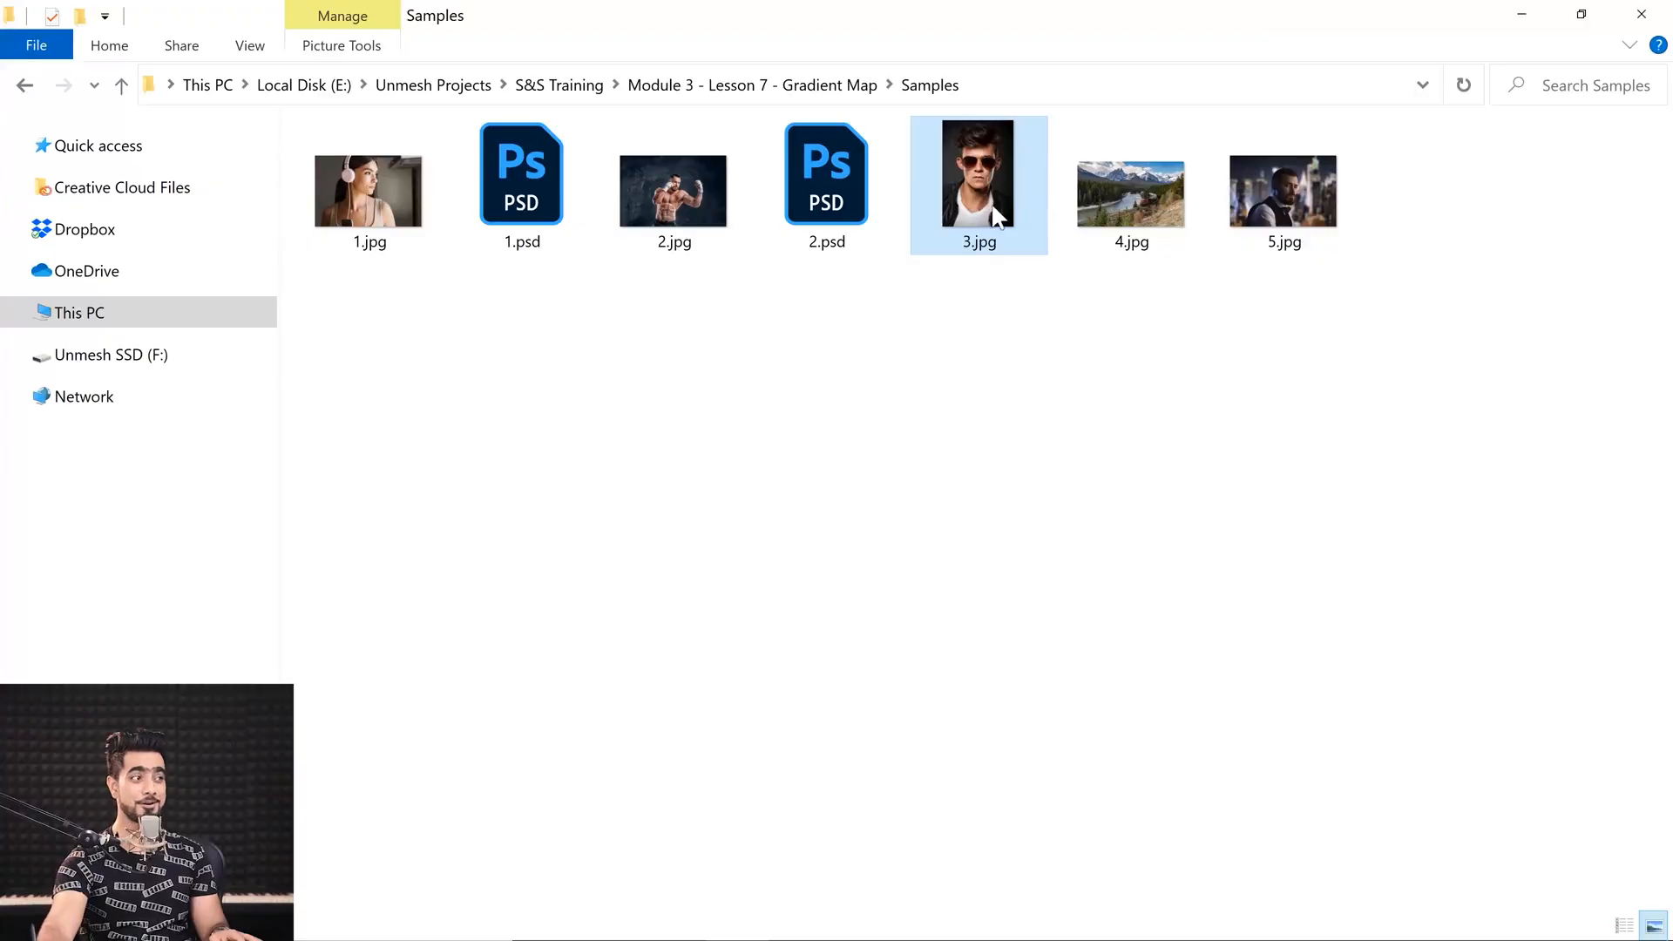
Open 3.jpg from the Samples folder in Photoshop and add a Gradient Map adjustment layer above the portrait
left_click_drag(978, 179, 624, 123)
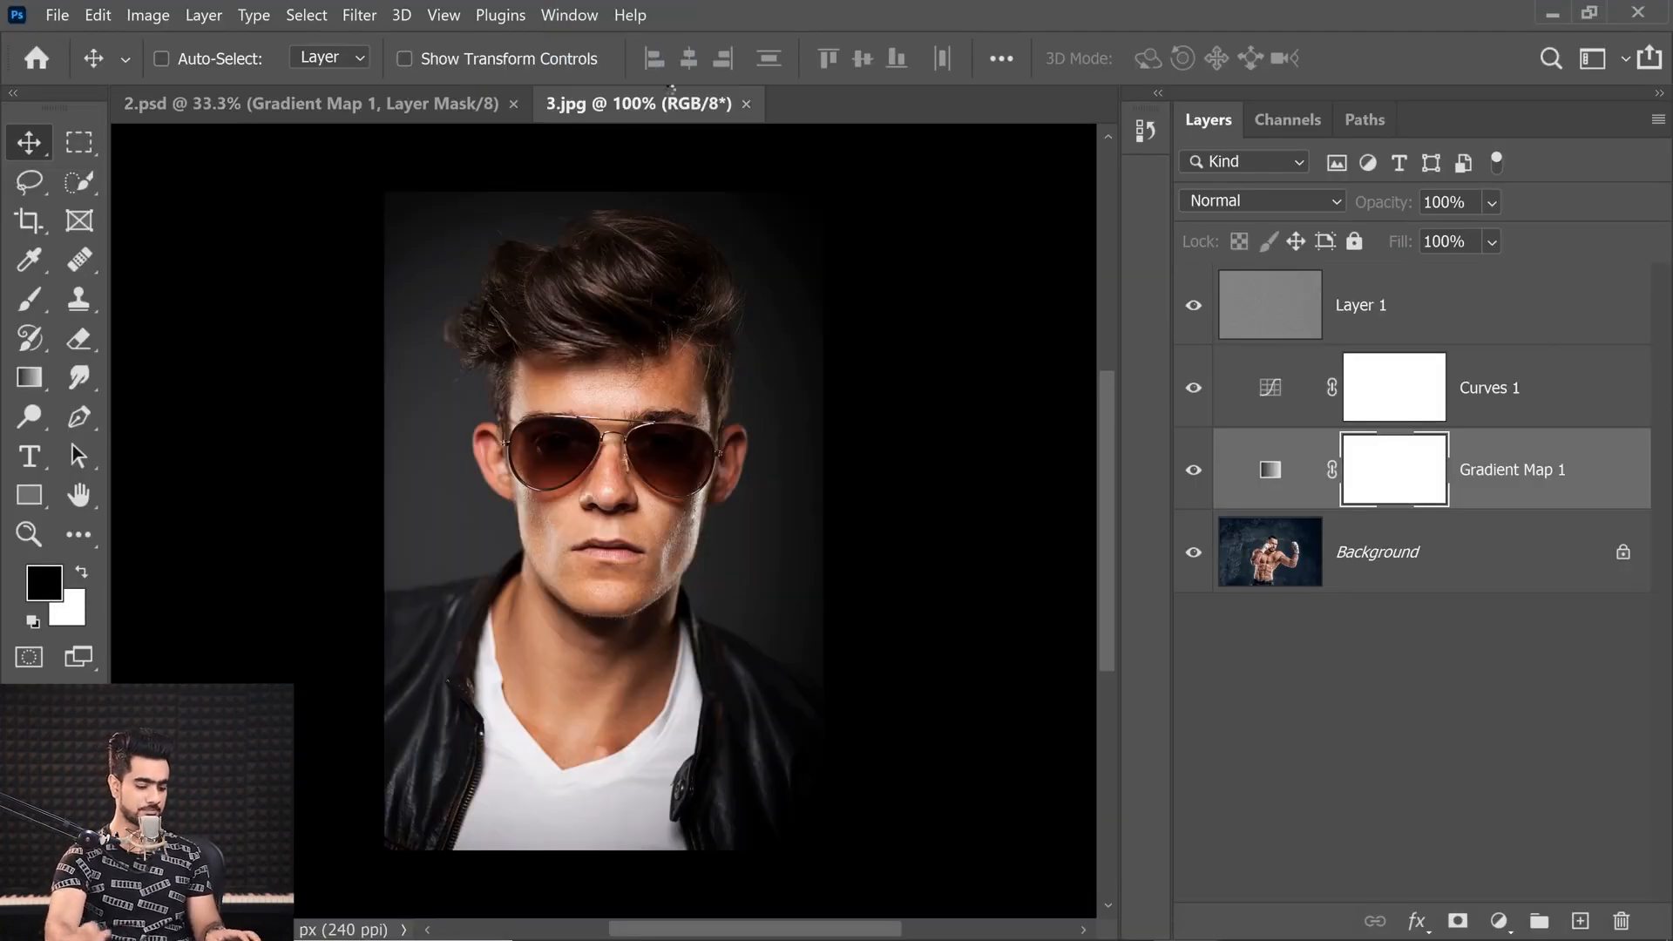
key("ctrl+0")
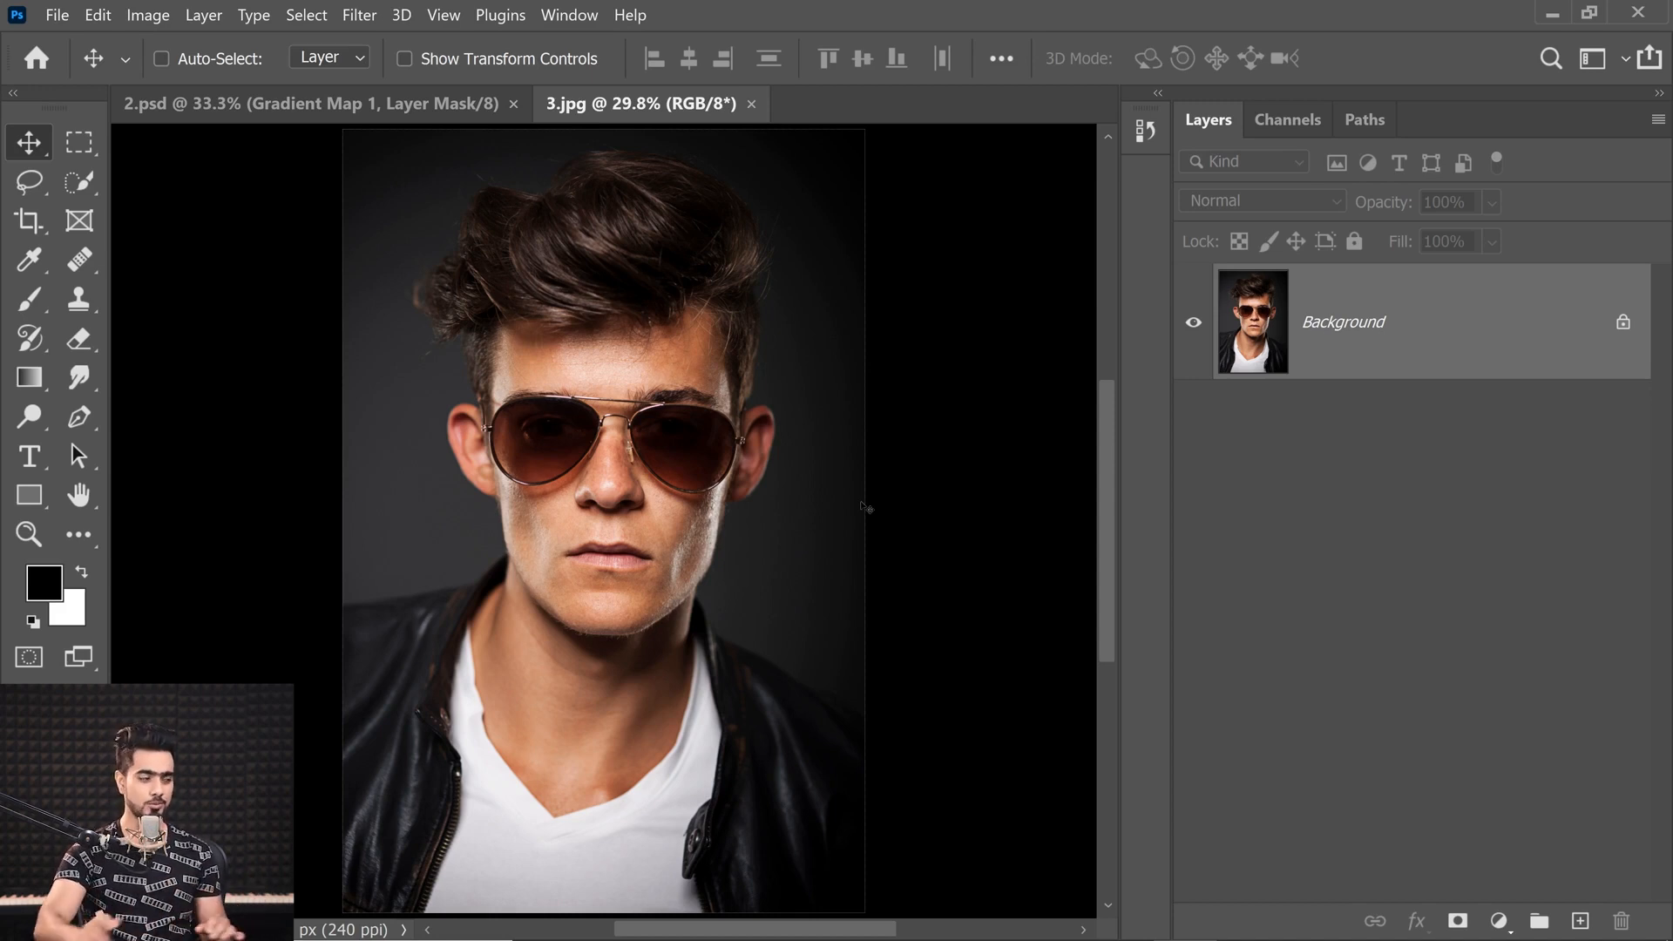
left_click(1499, 922)
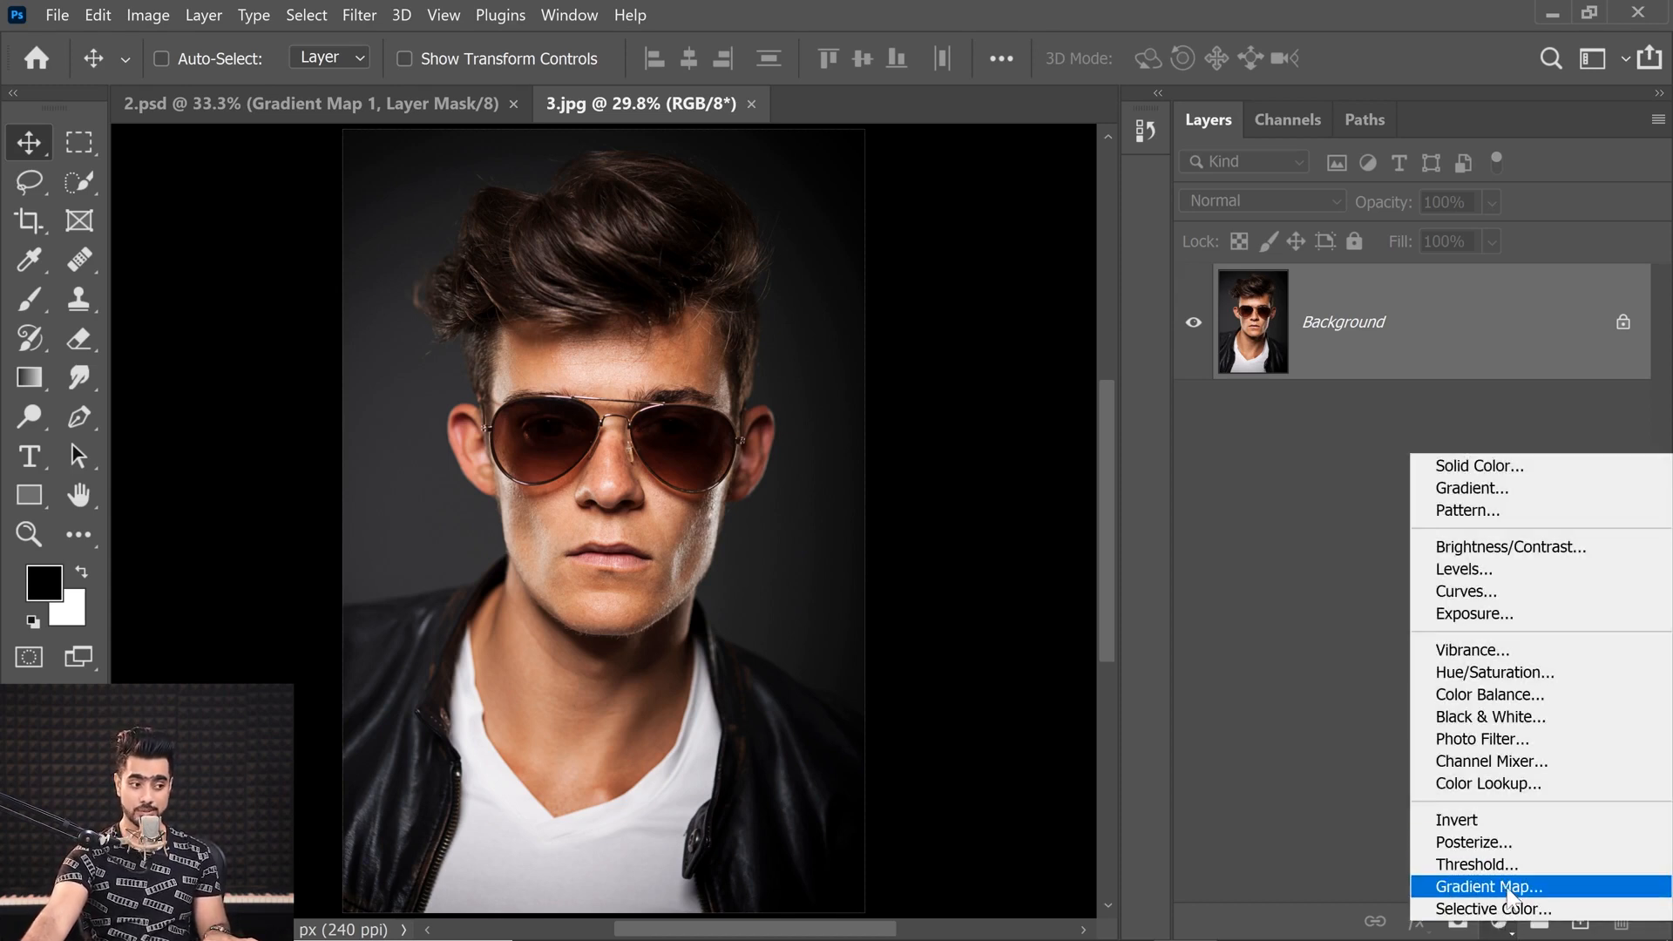
left_click(1508, 887)
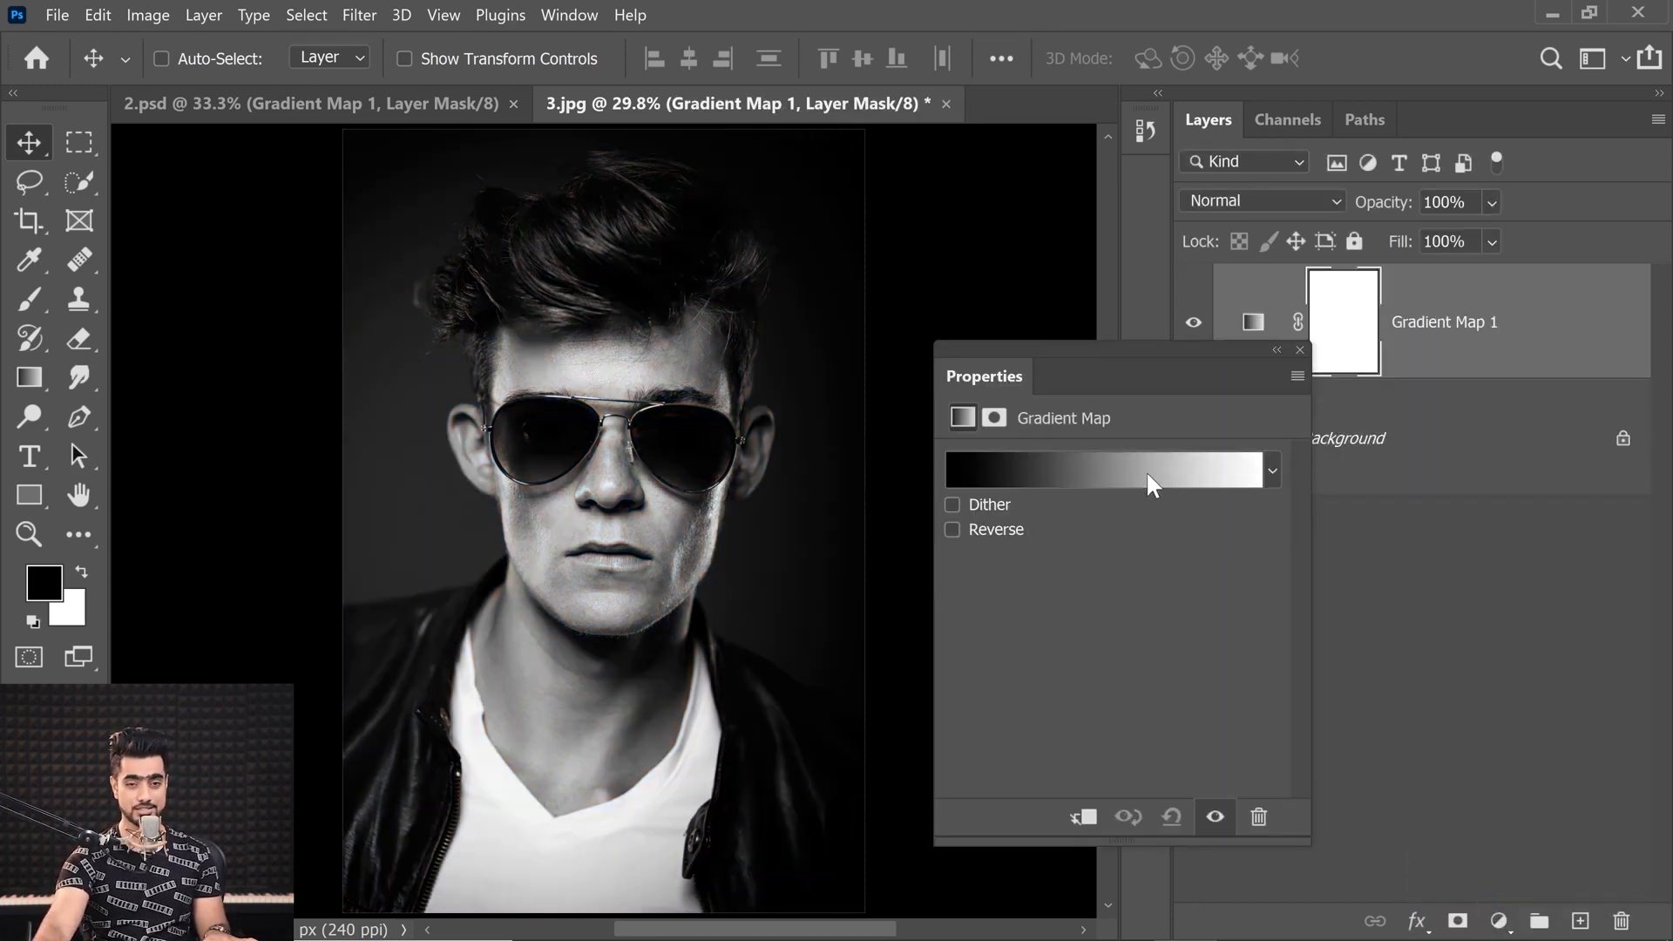
left_click_drag(1089, 360, 898, 265)
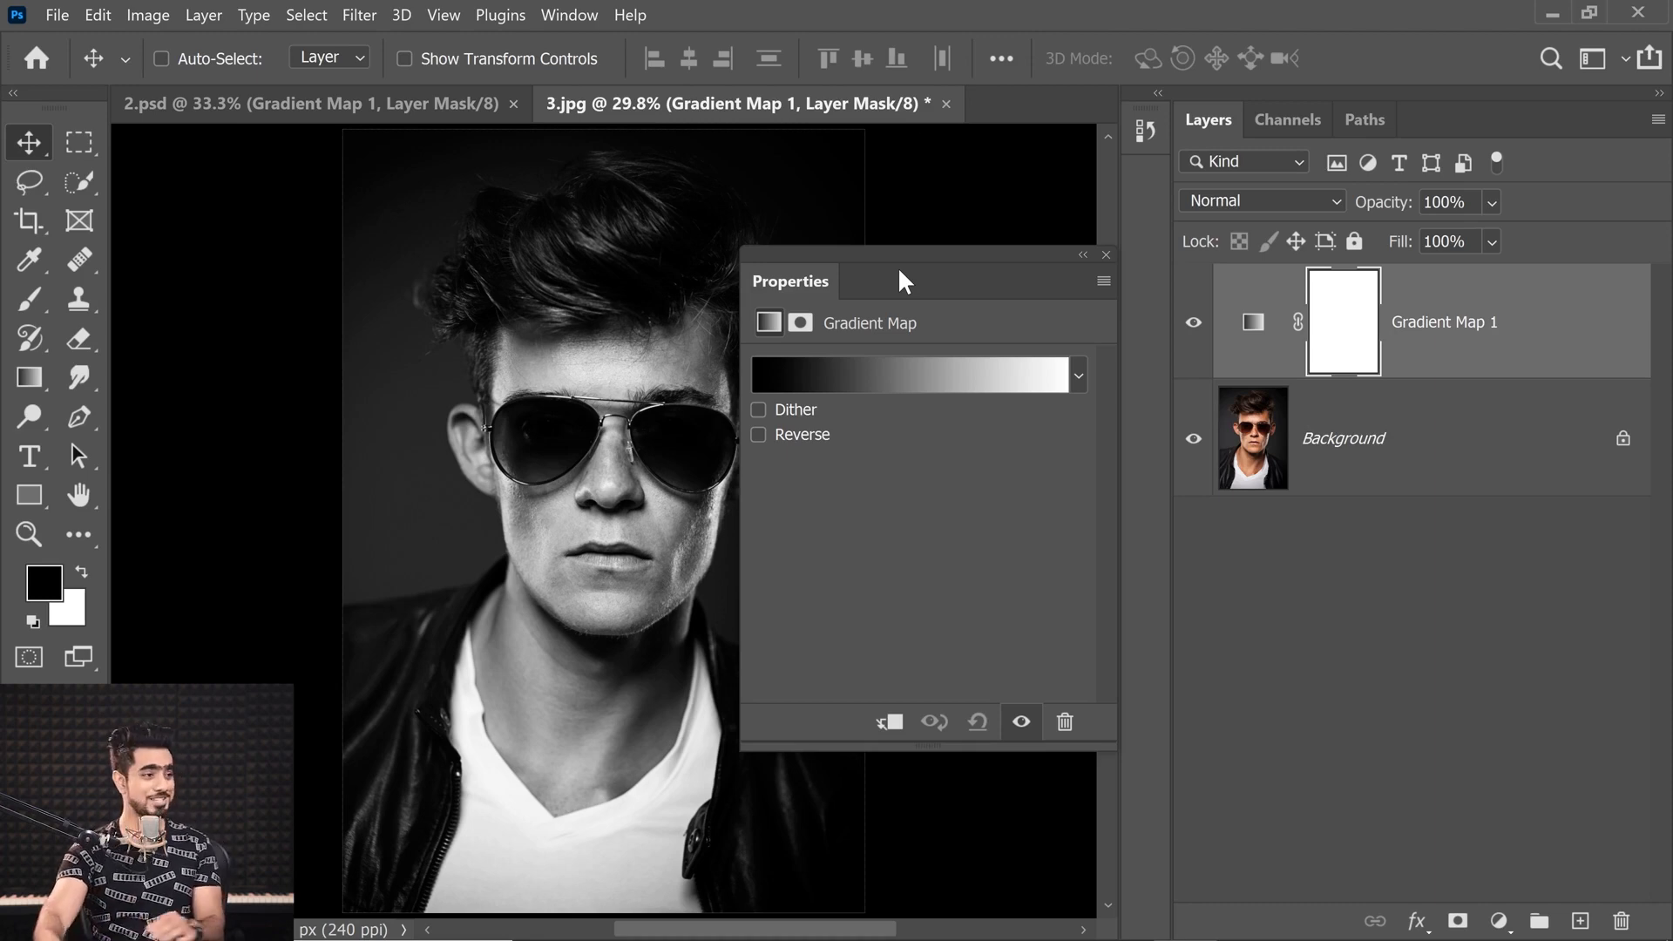
Set the Gradient Map layer's blend mode to Luminosity and compare the portrait with the layer hidden and shown
left_click(1237, 194)
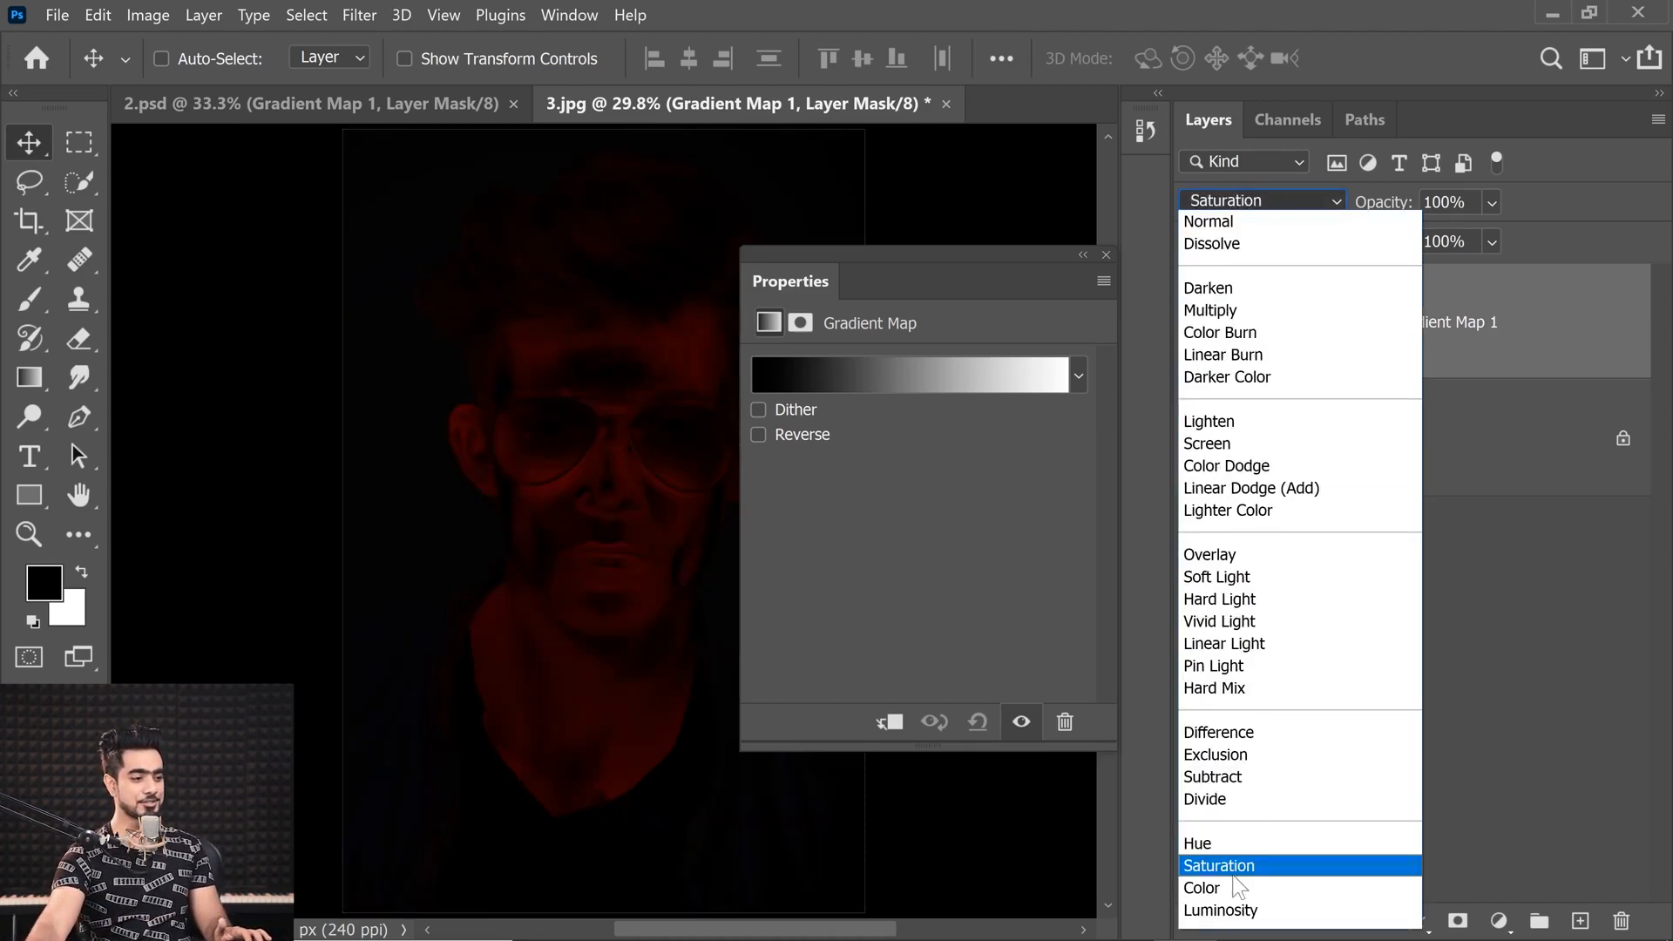
left_click(1223, 911)
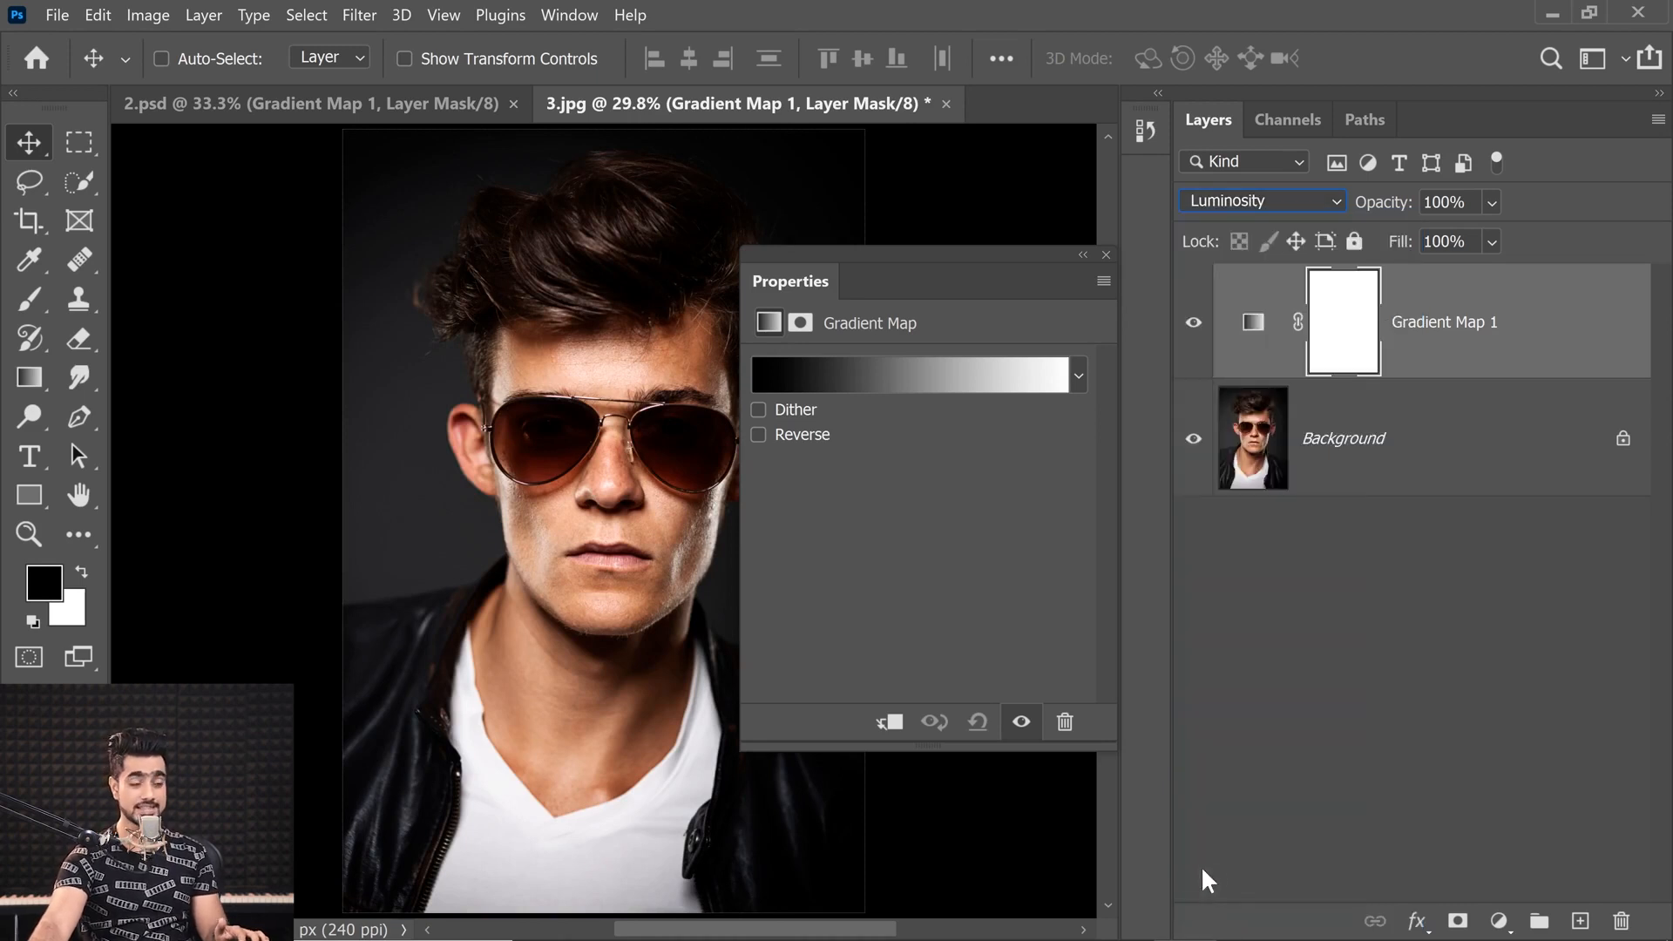
left_click_drag(794, 282, 1258, 566)
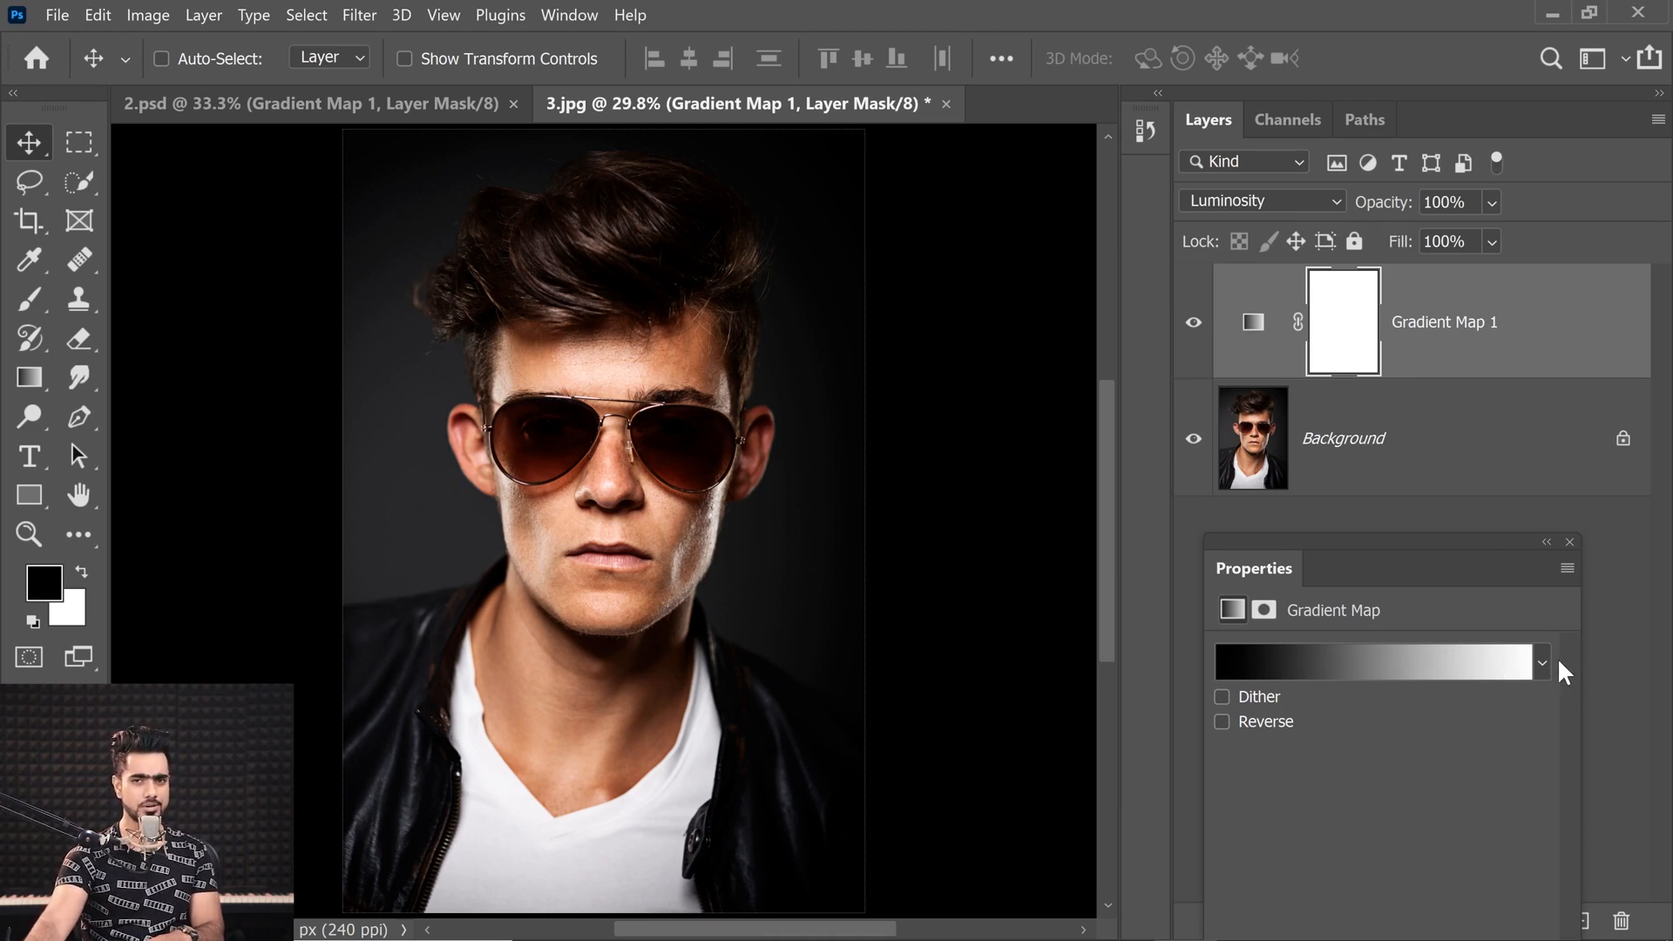
left_click(1194, 326)
left_click(1193, 326)
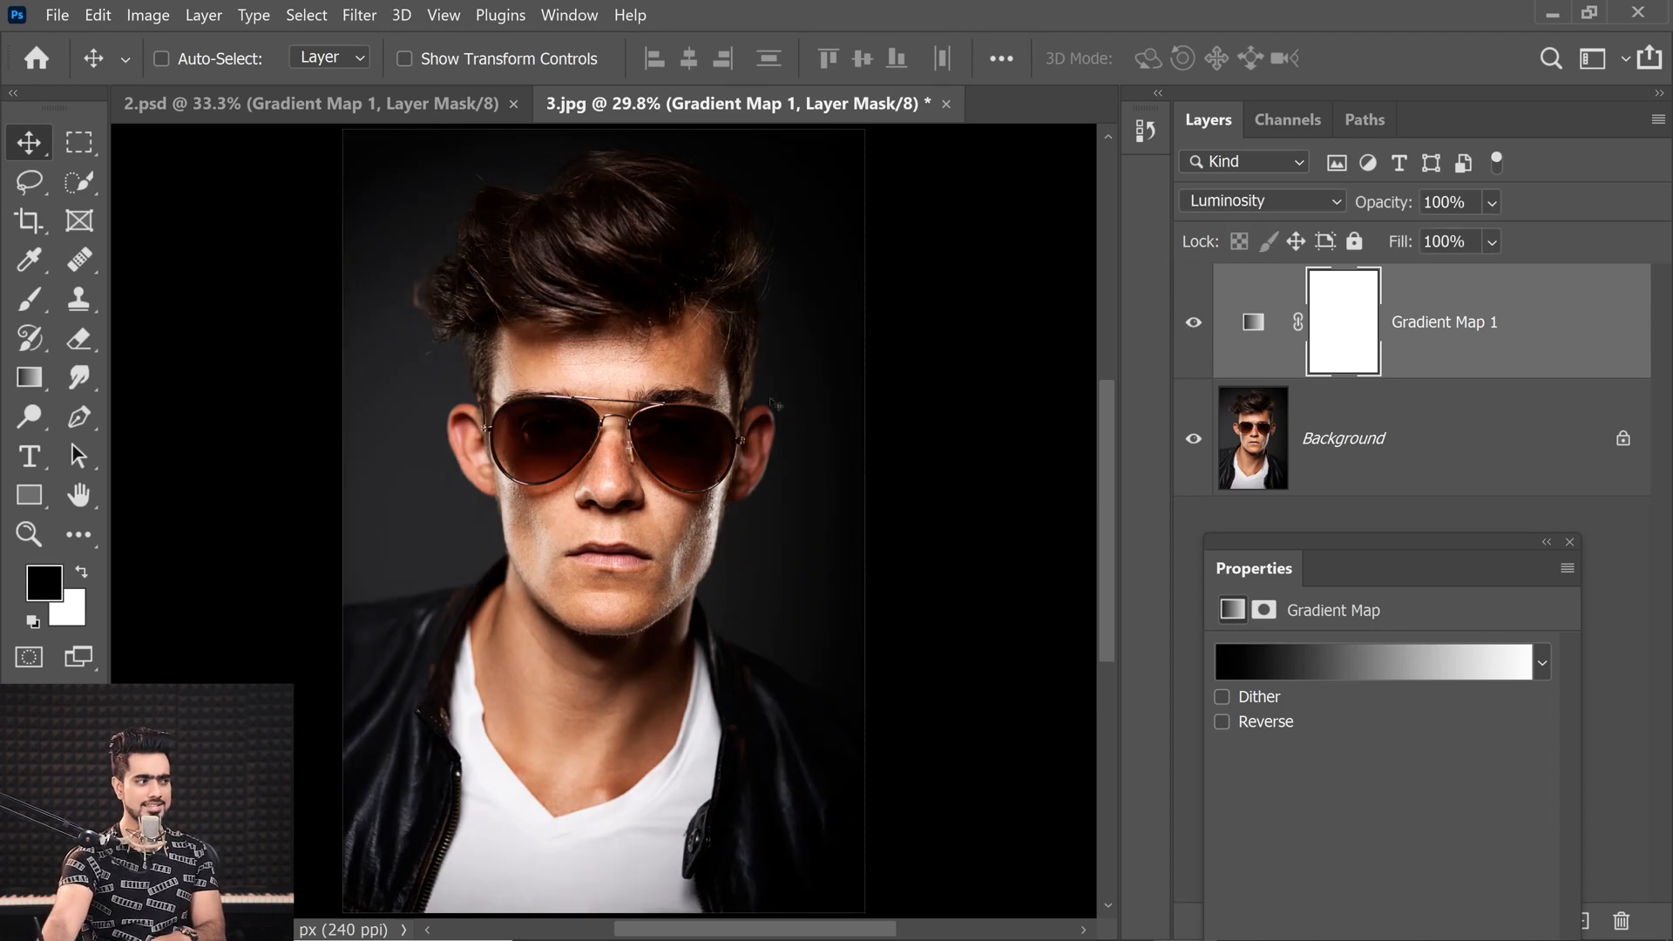
left_click(1193, 326)
left_click(1194, 327)
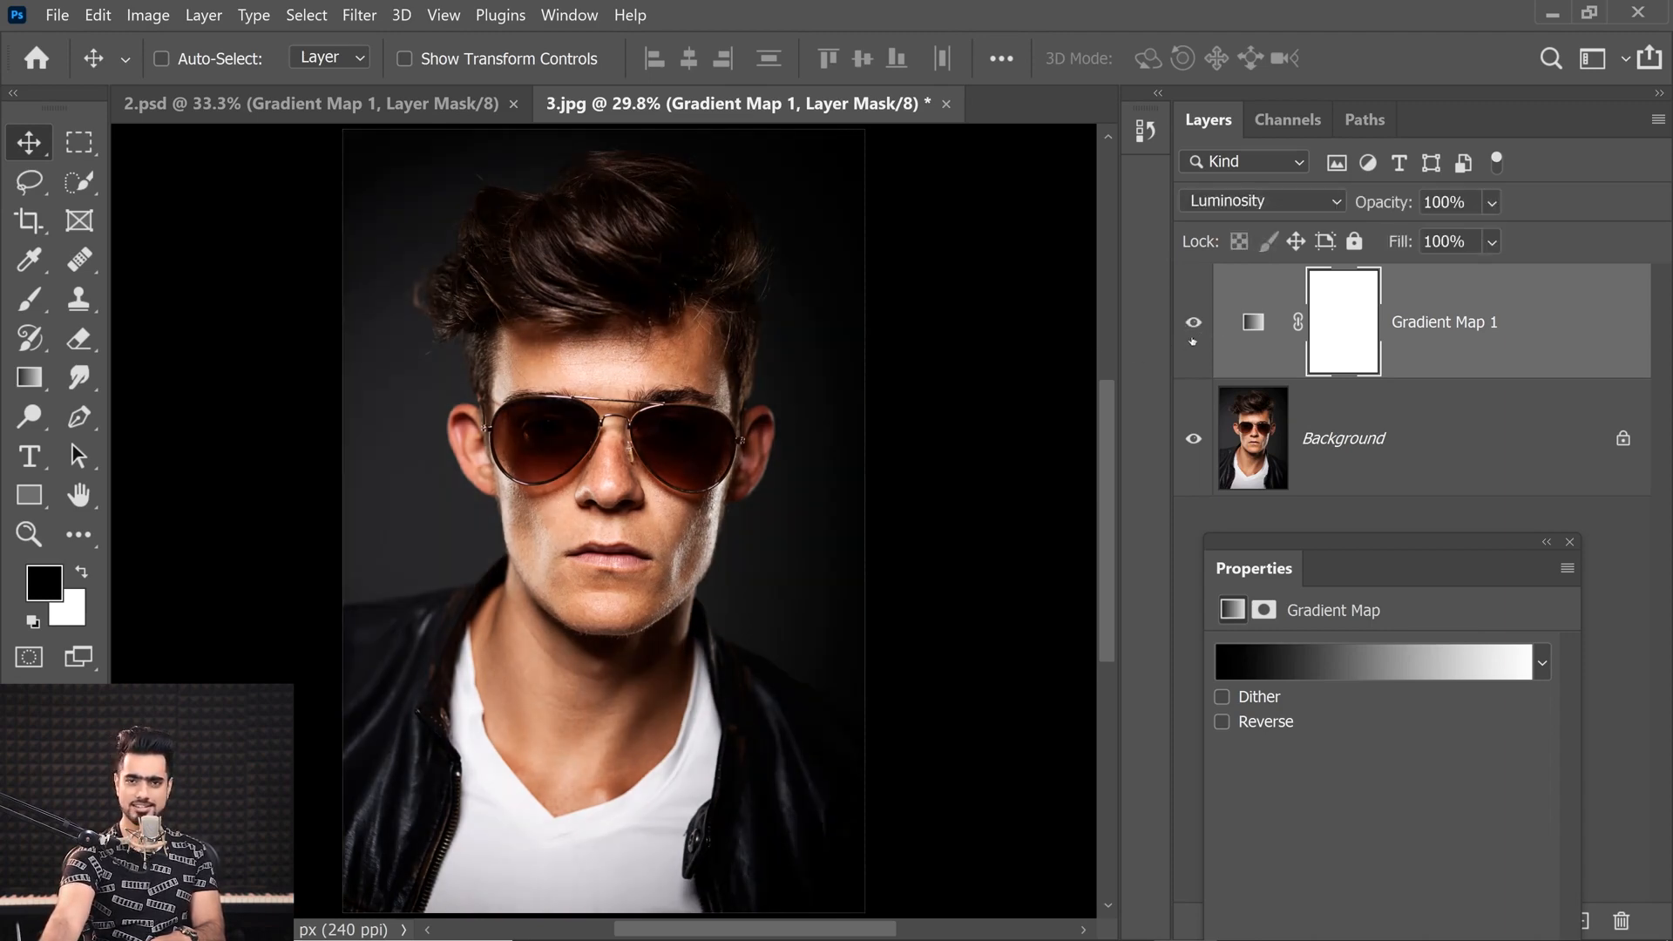
Apply the Black, White preset to the portrait's Gradient Map
left_click(1330, 658)
left_click(1146, 318)
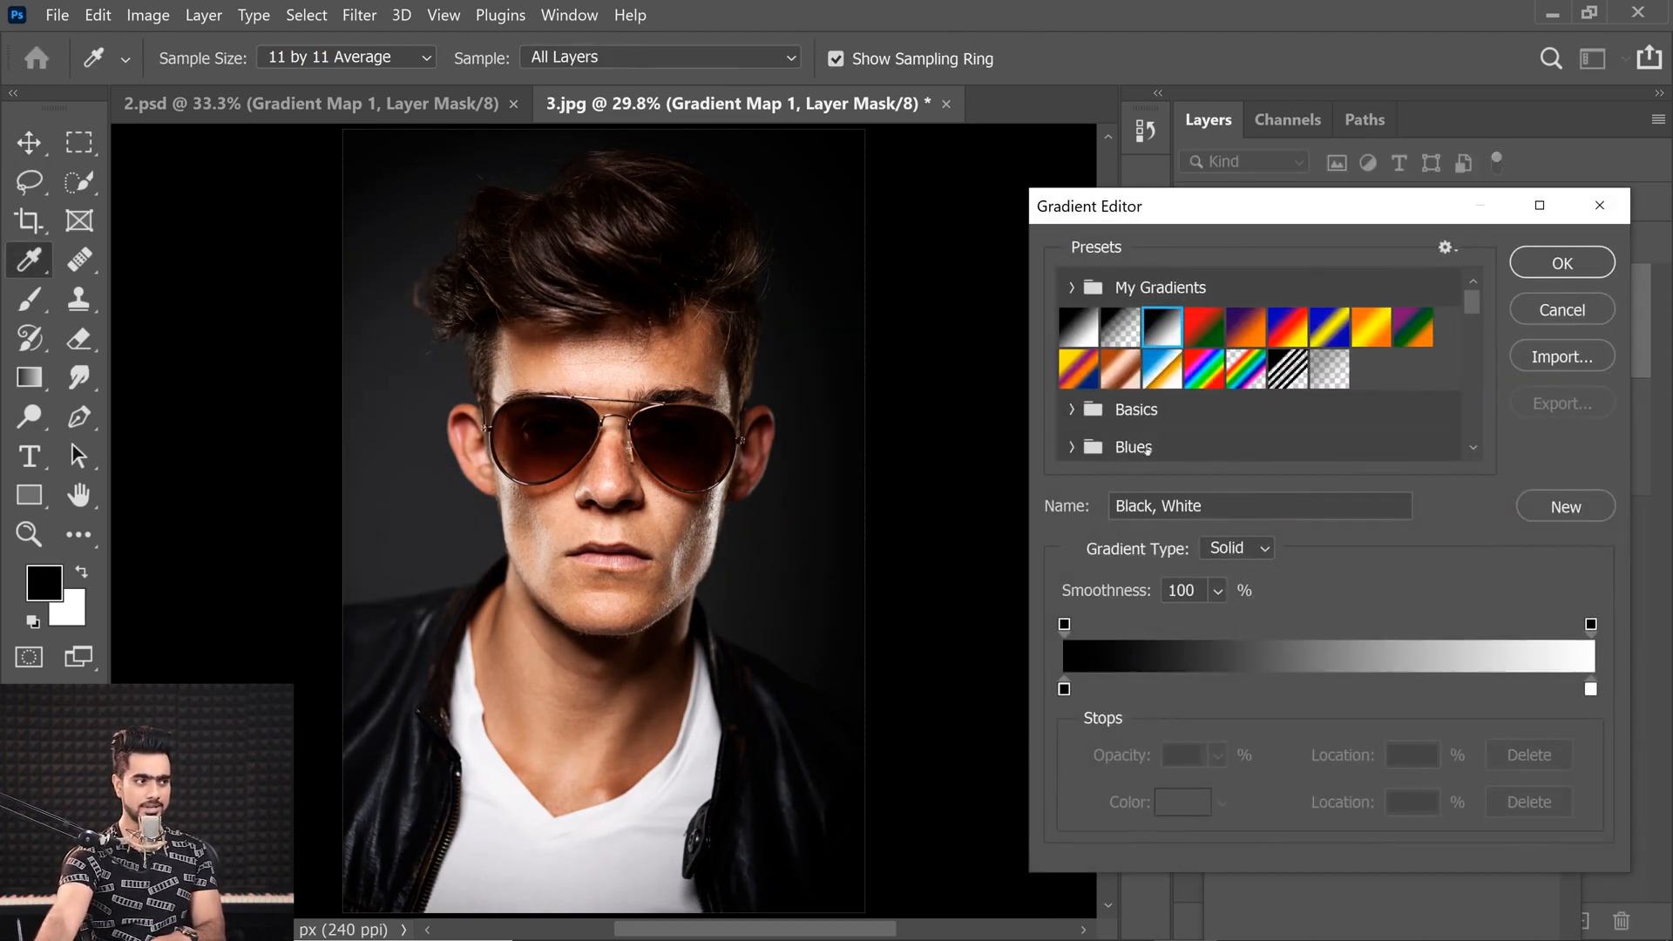
left_click(1544, 270)
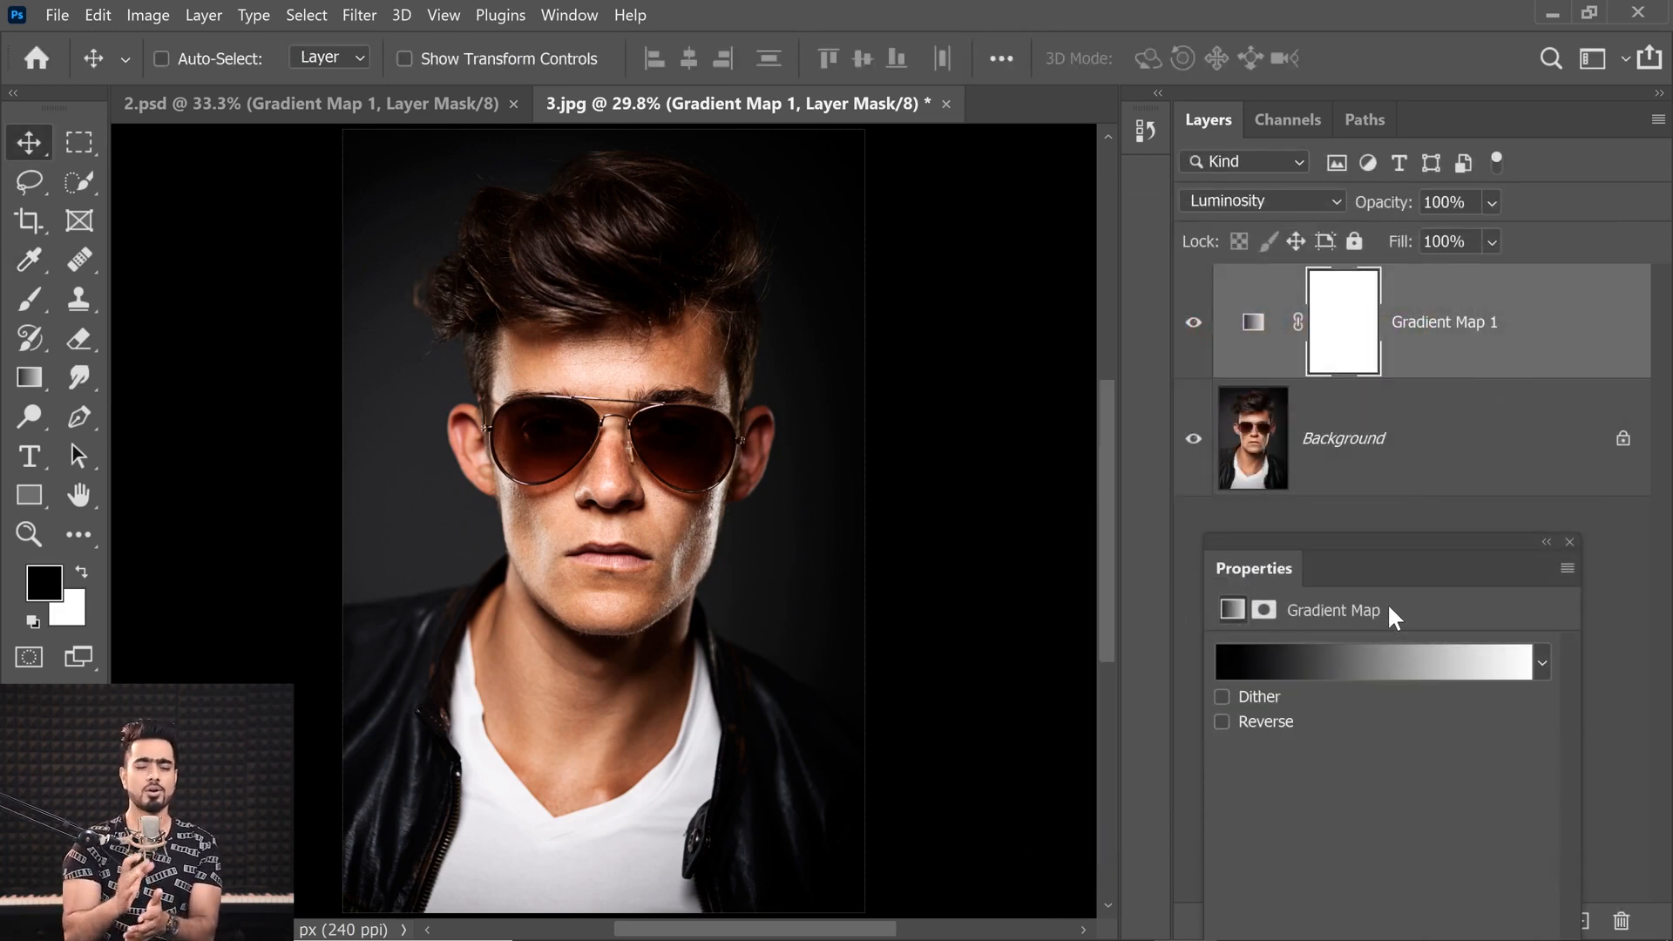
Set the gradient's Smoothness to 0% and compare the portrait with the Gradient Map layer hidden and shown
left_click(1372, 664)
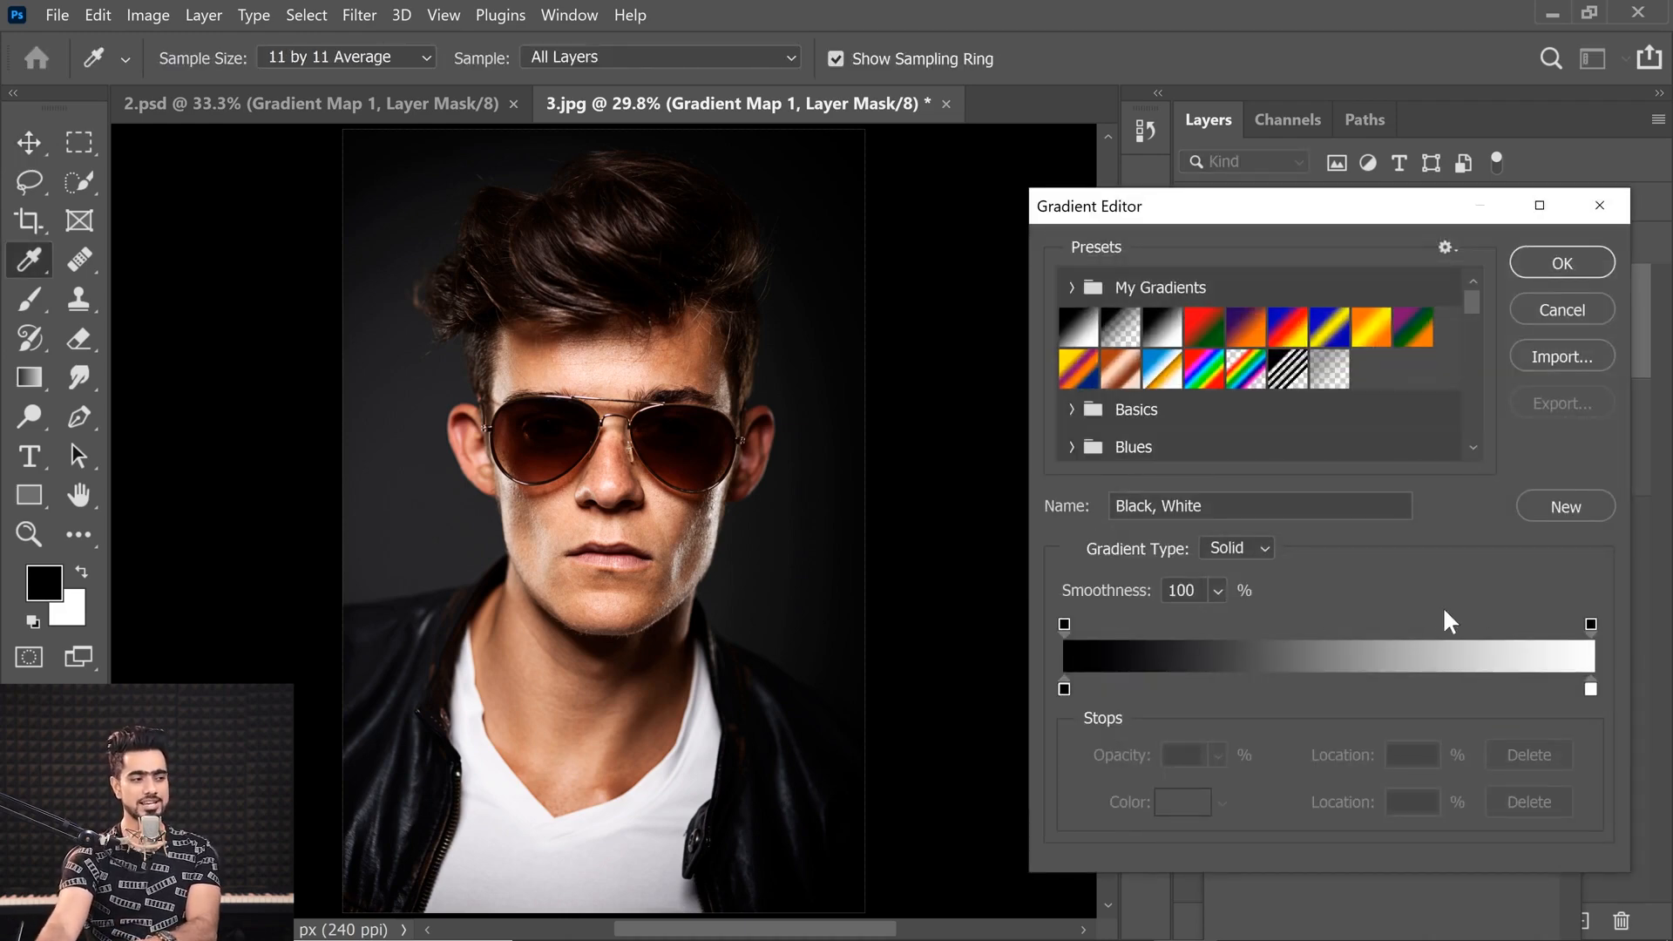
left_click(1217, 591)
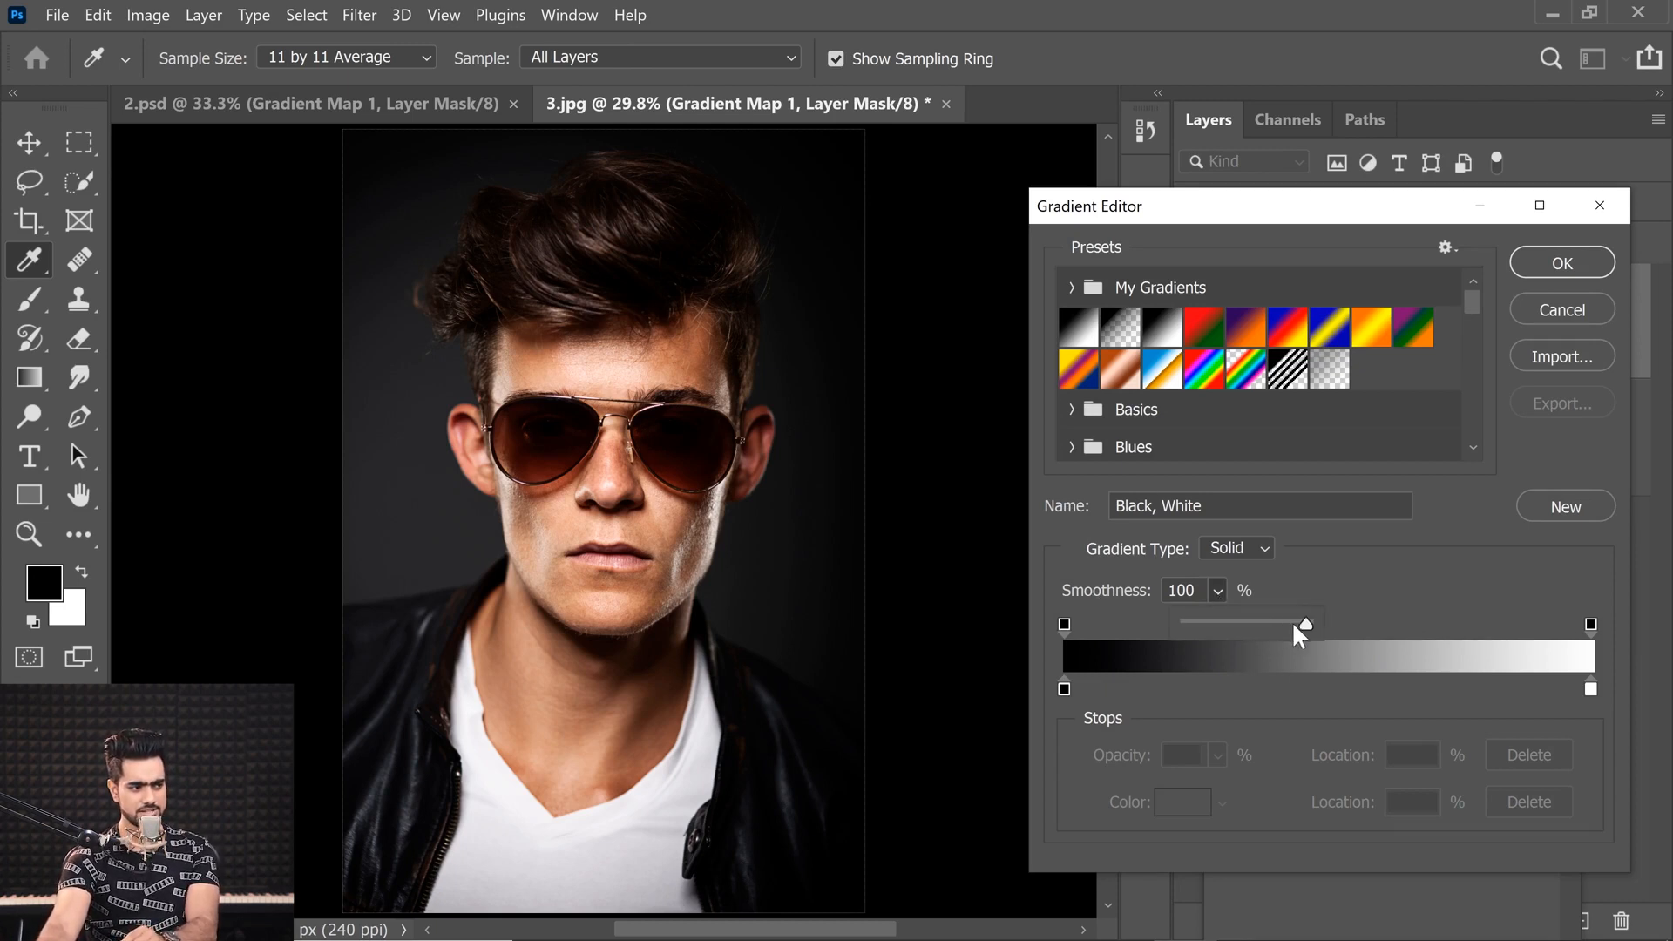
left_click_drag(1298, 621, 1187, 624)
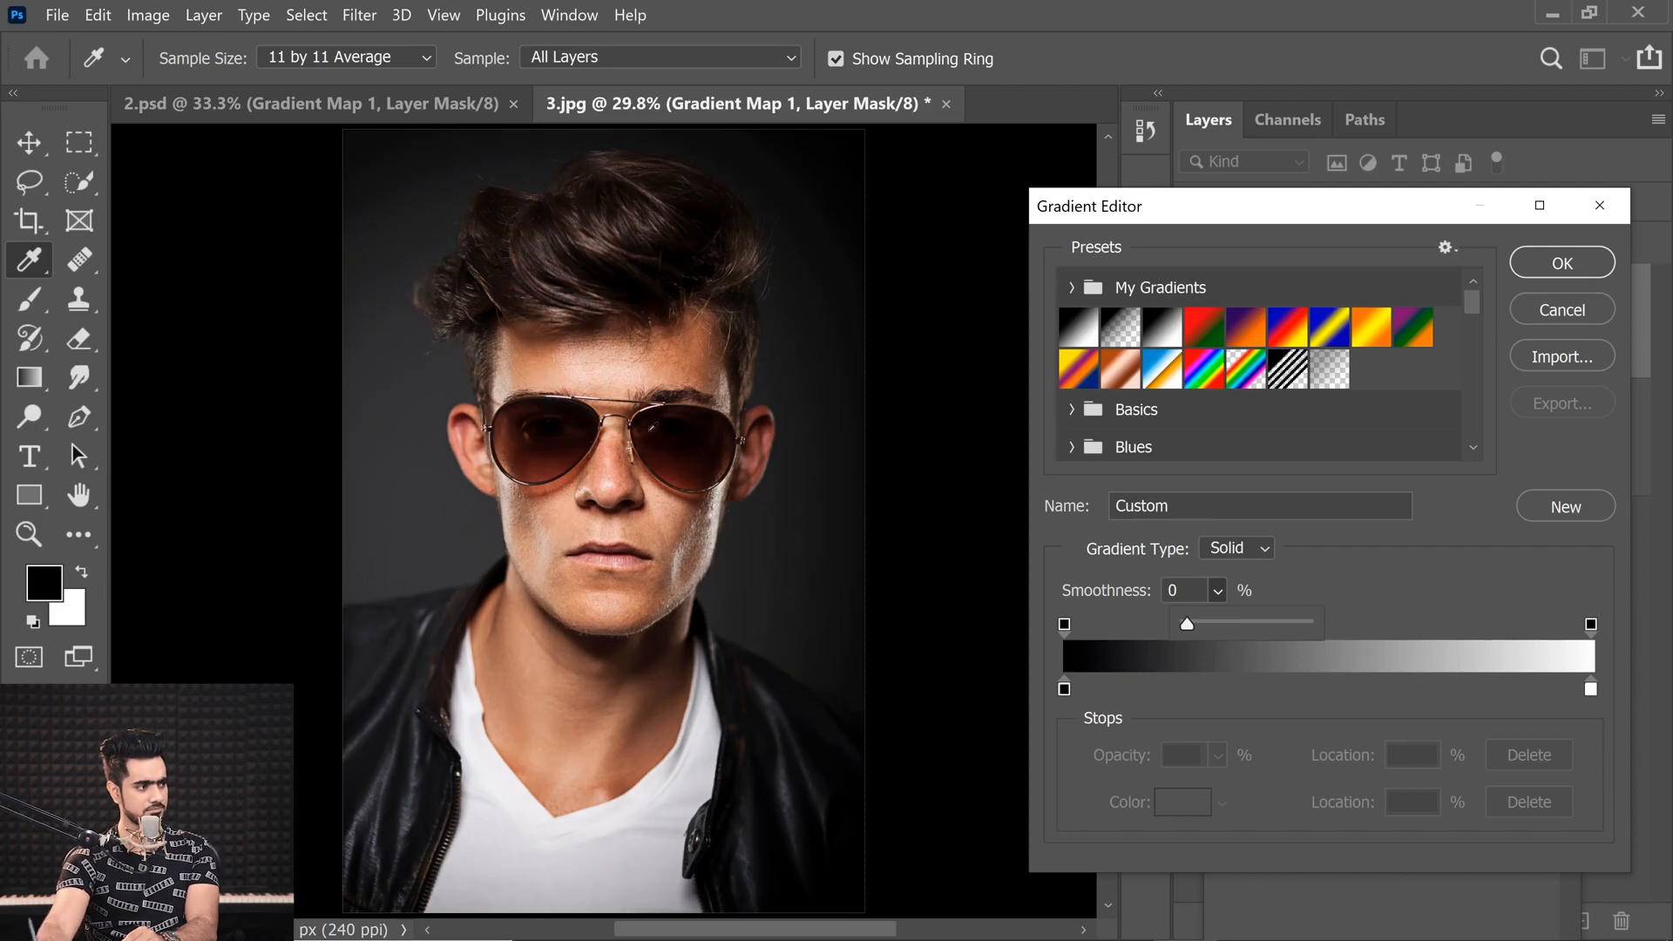
left_click(1567, 265)
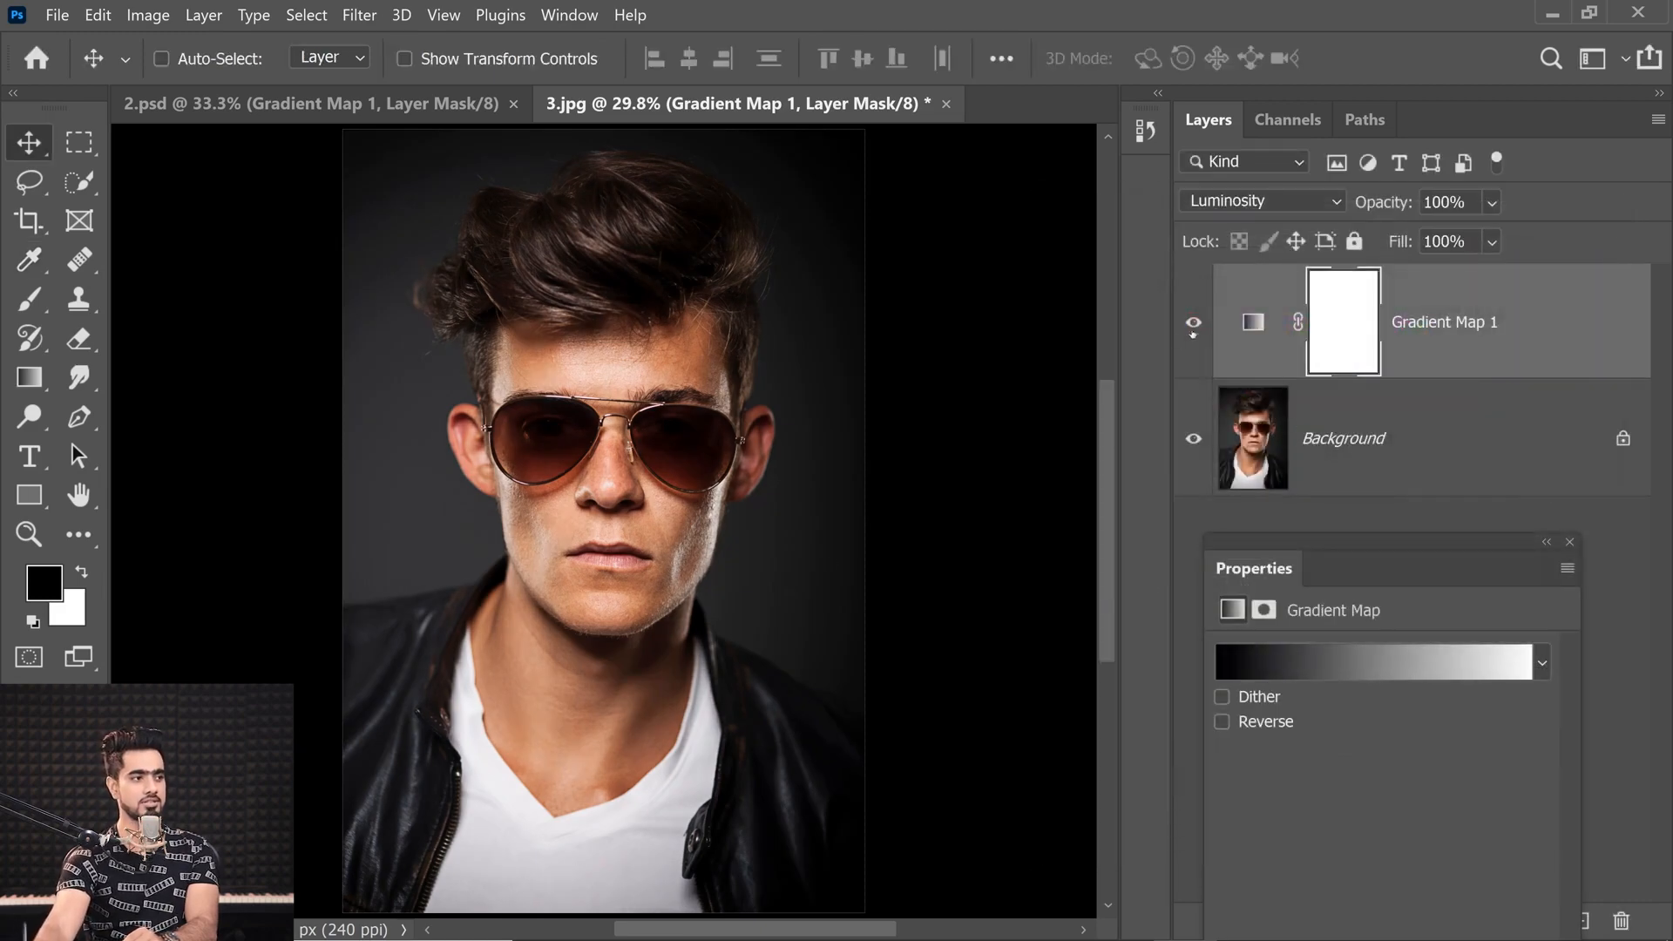
left_click(1192, 322)
left_click(1193, 329)
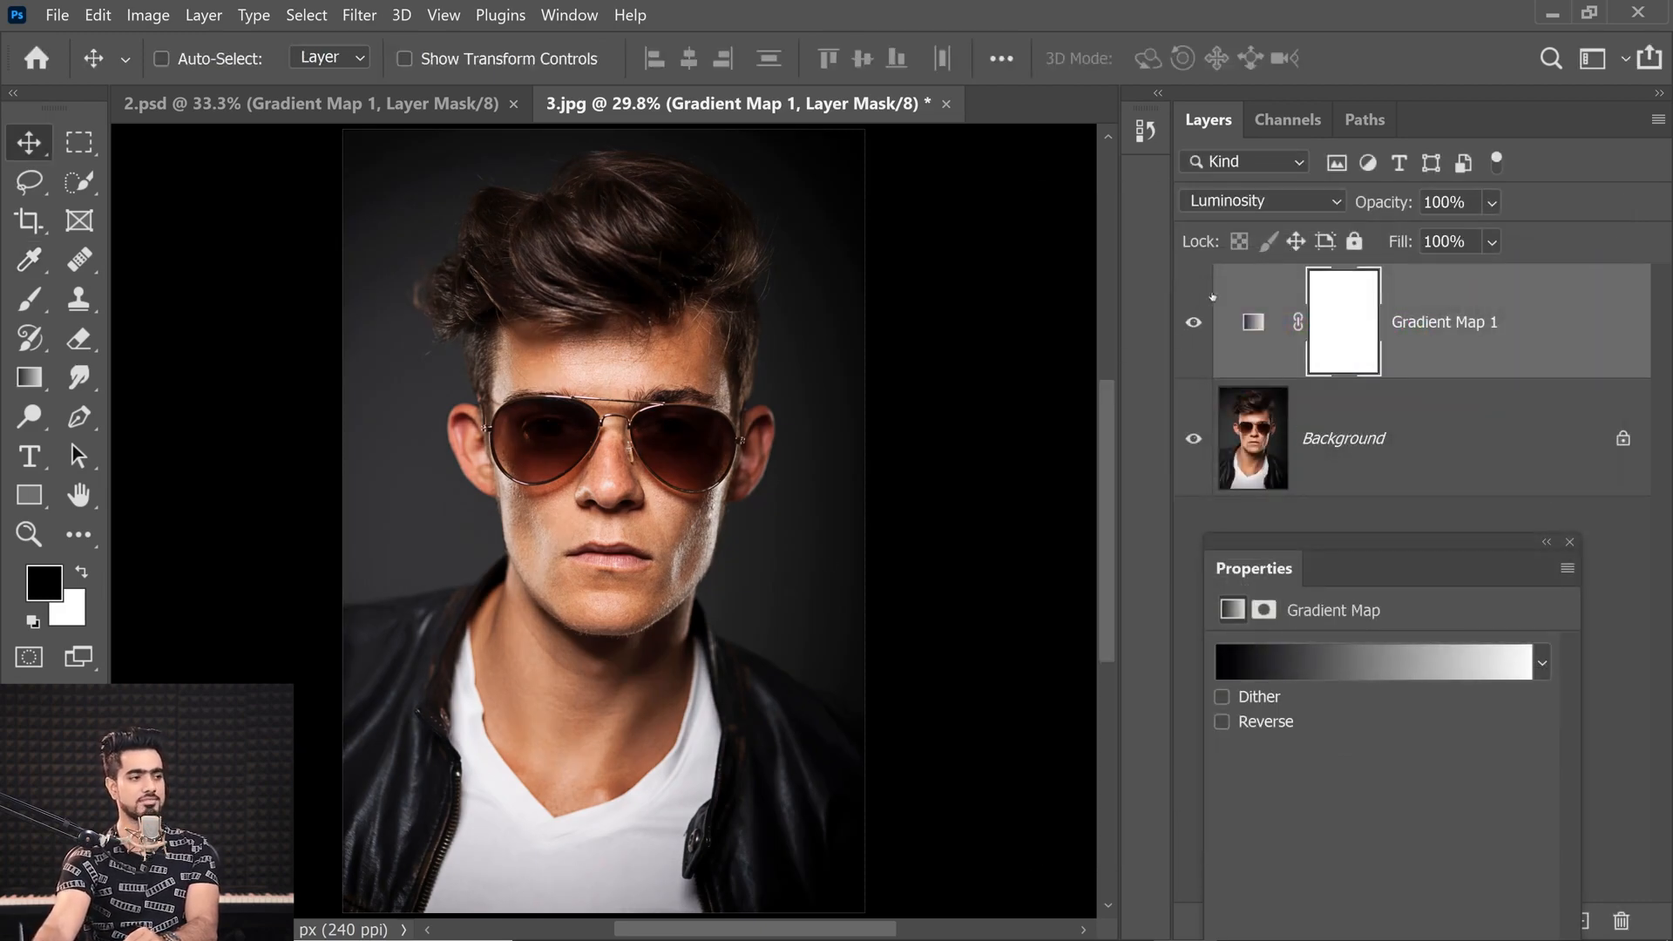
Set the Smoothness of the portrait's Gradient Map gradient to 100%
left_click(1234, 340)
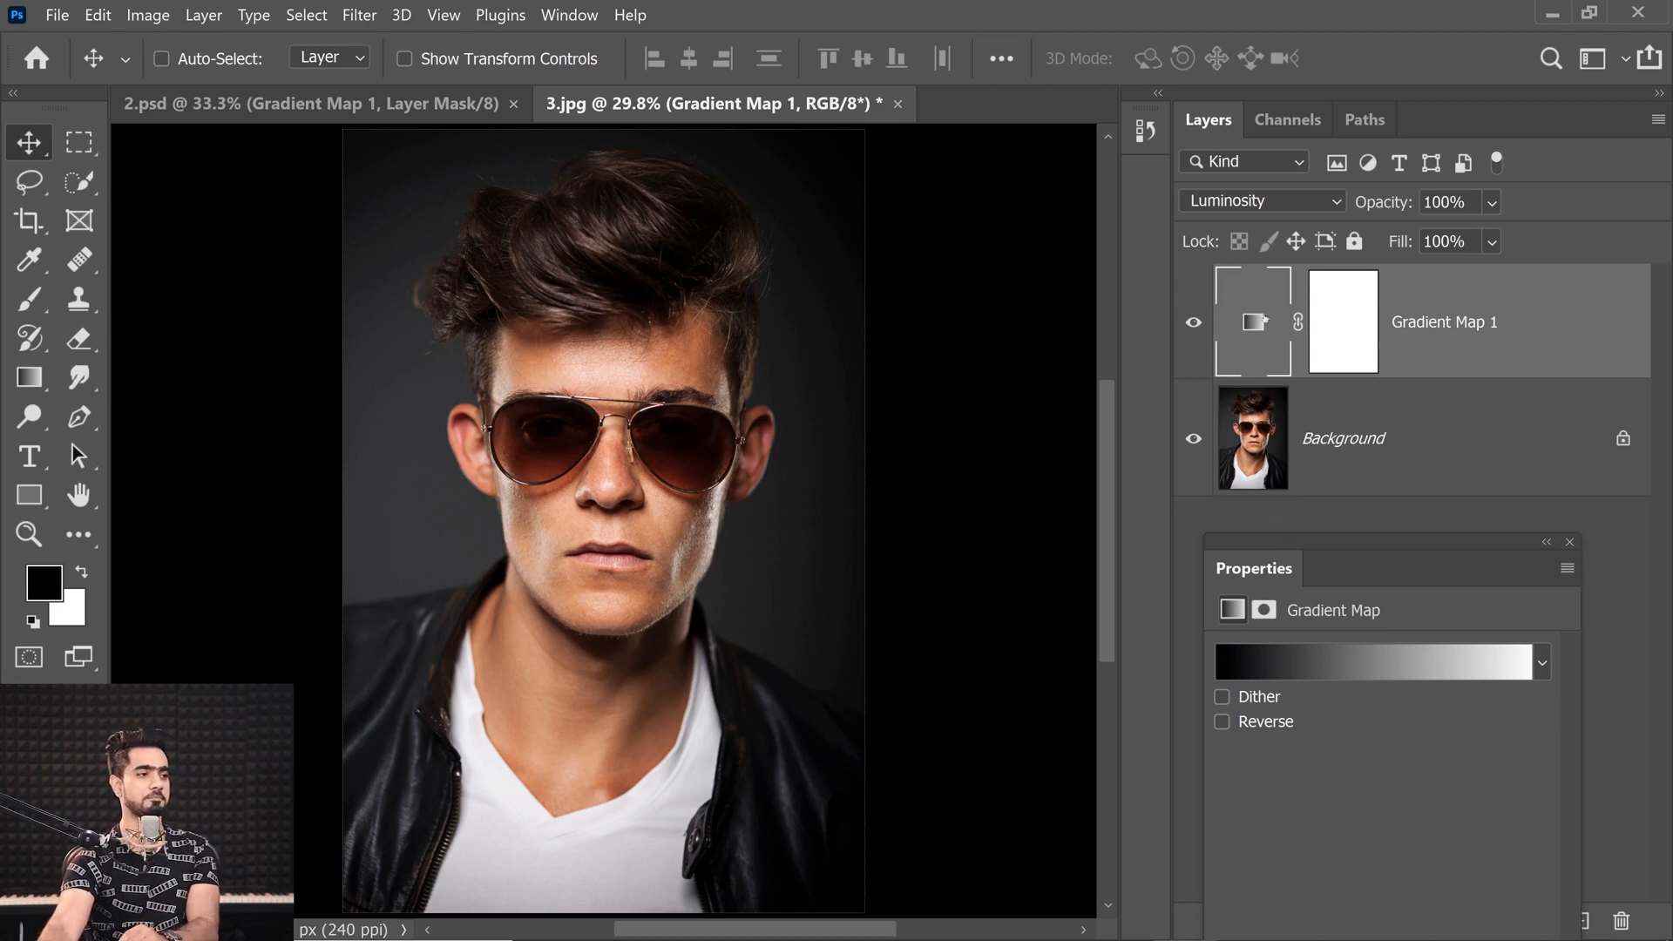
left_click(1349, 664)
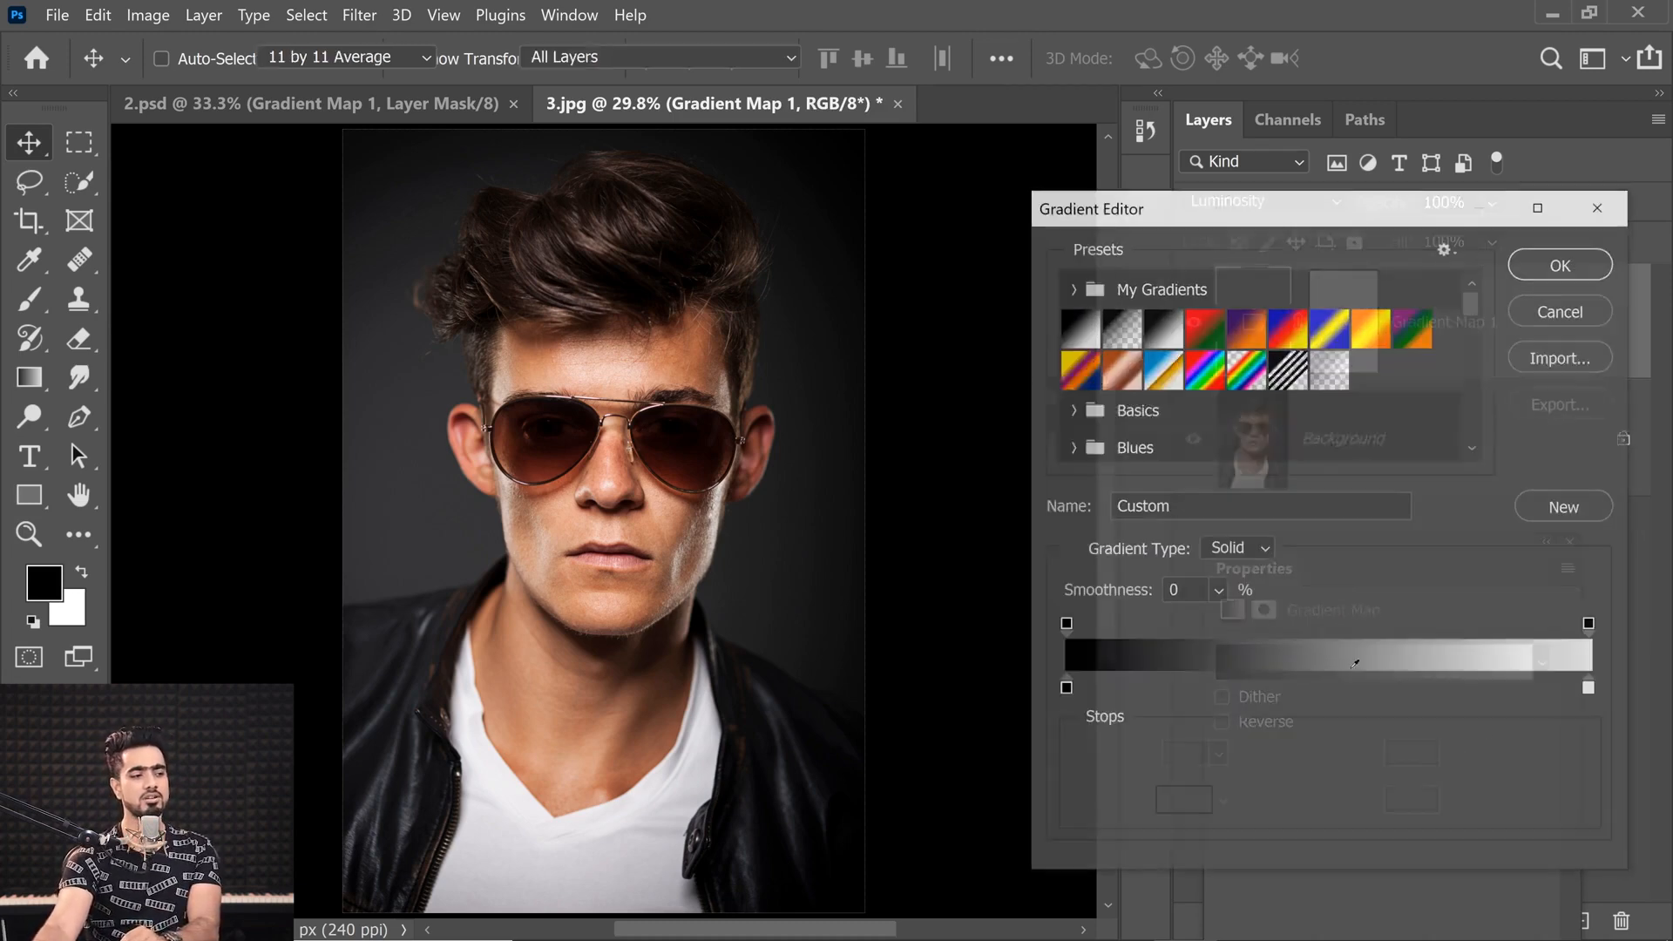
left_click(1217, 591)
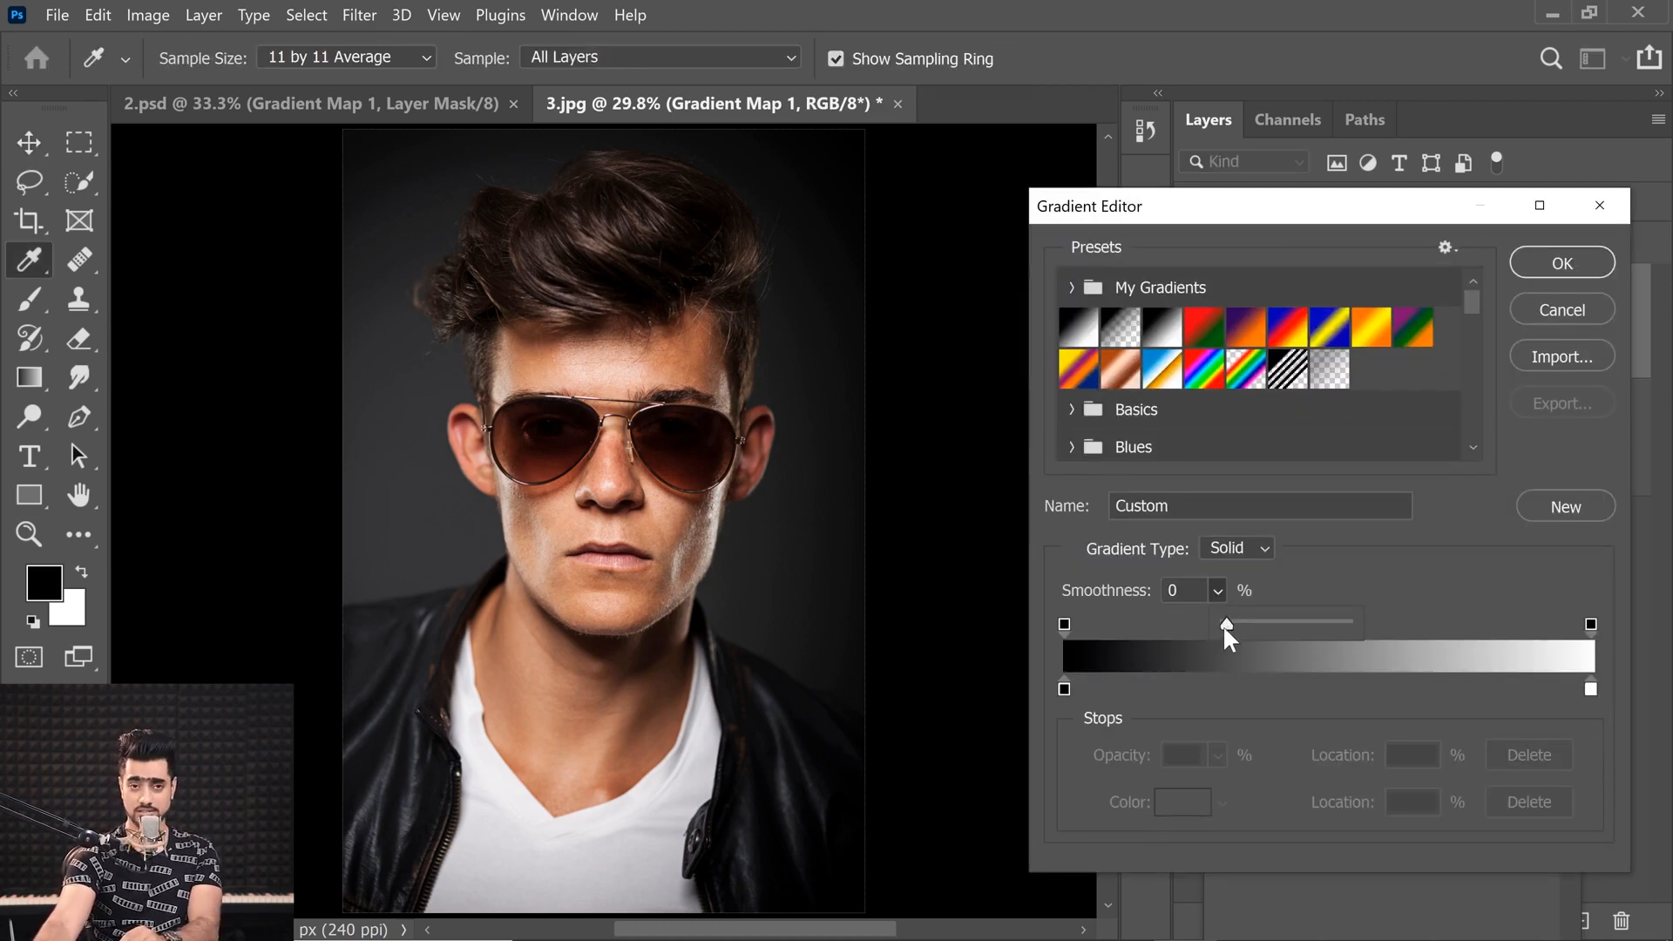
left_click_drag(1227, 621, 1397, 627)
left_click(1382, 575)
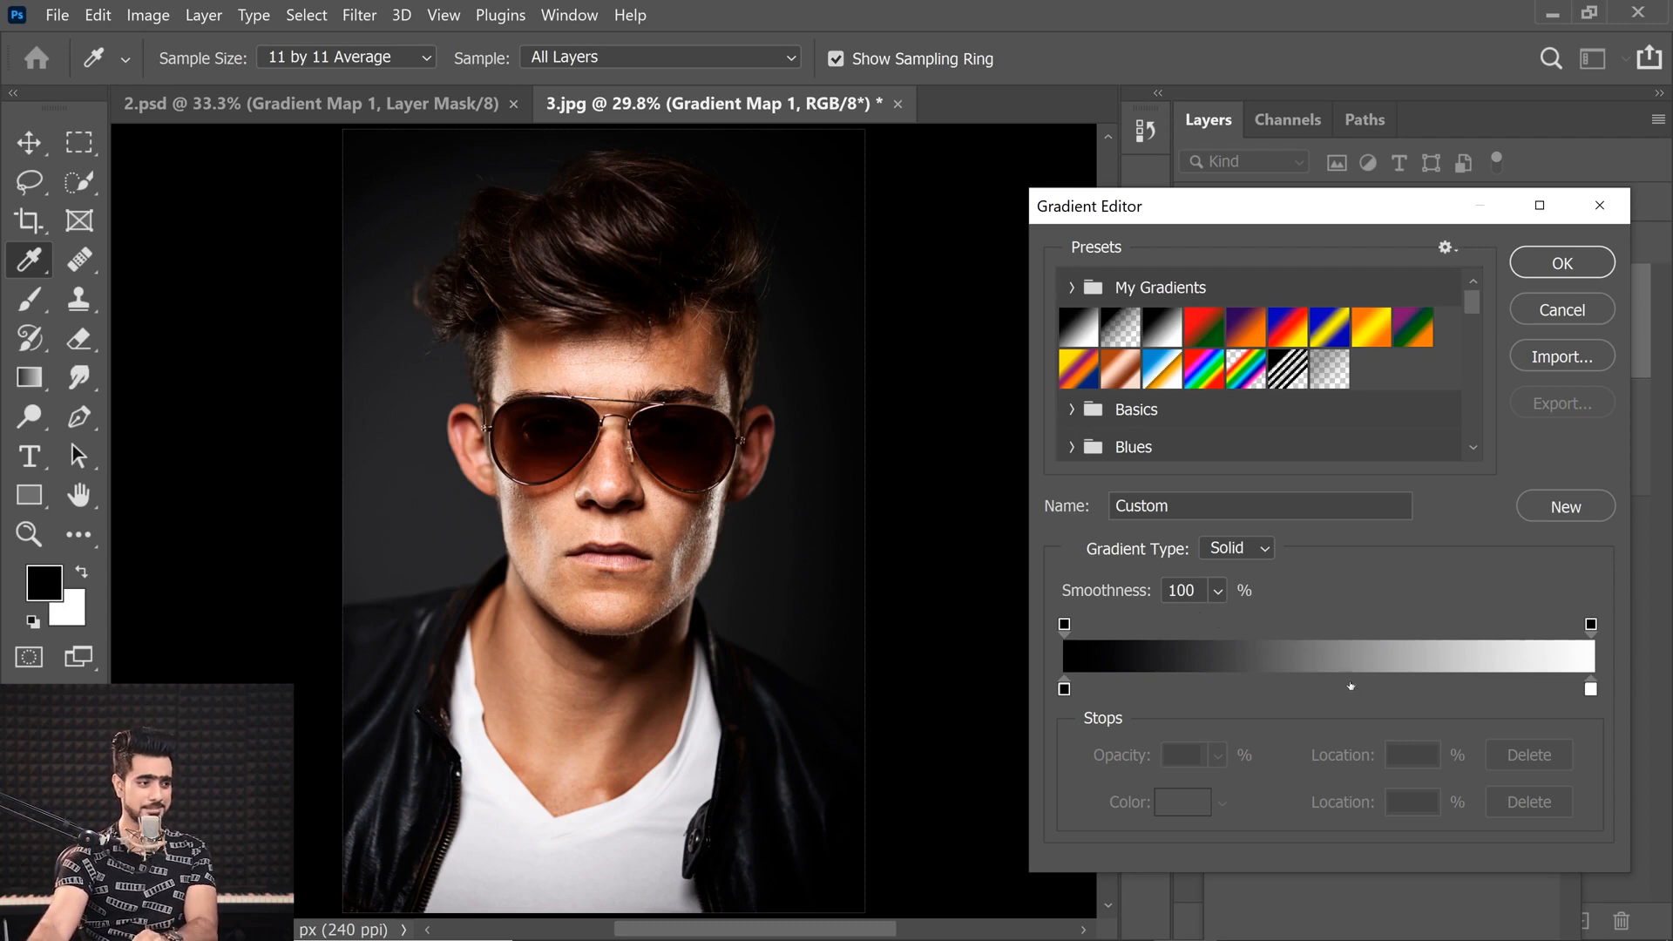
Add a color stop at 50% to the Gradient Map's gradient and set its color to 50% brightness
left_click_drag(1350, 685, 1334, 685)
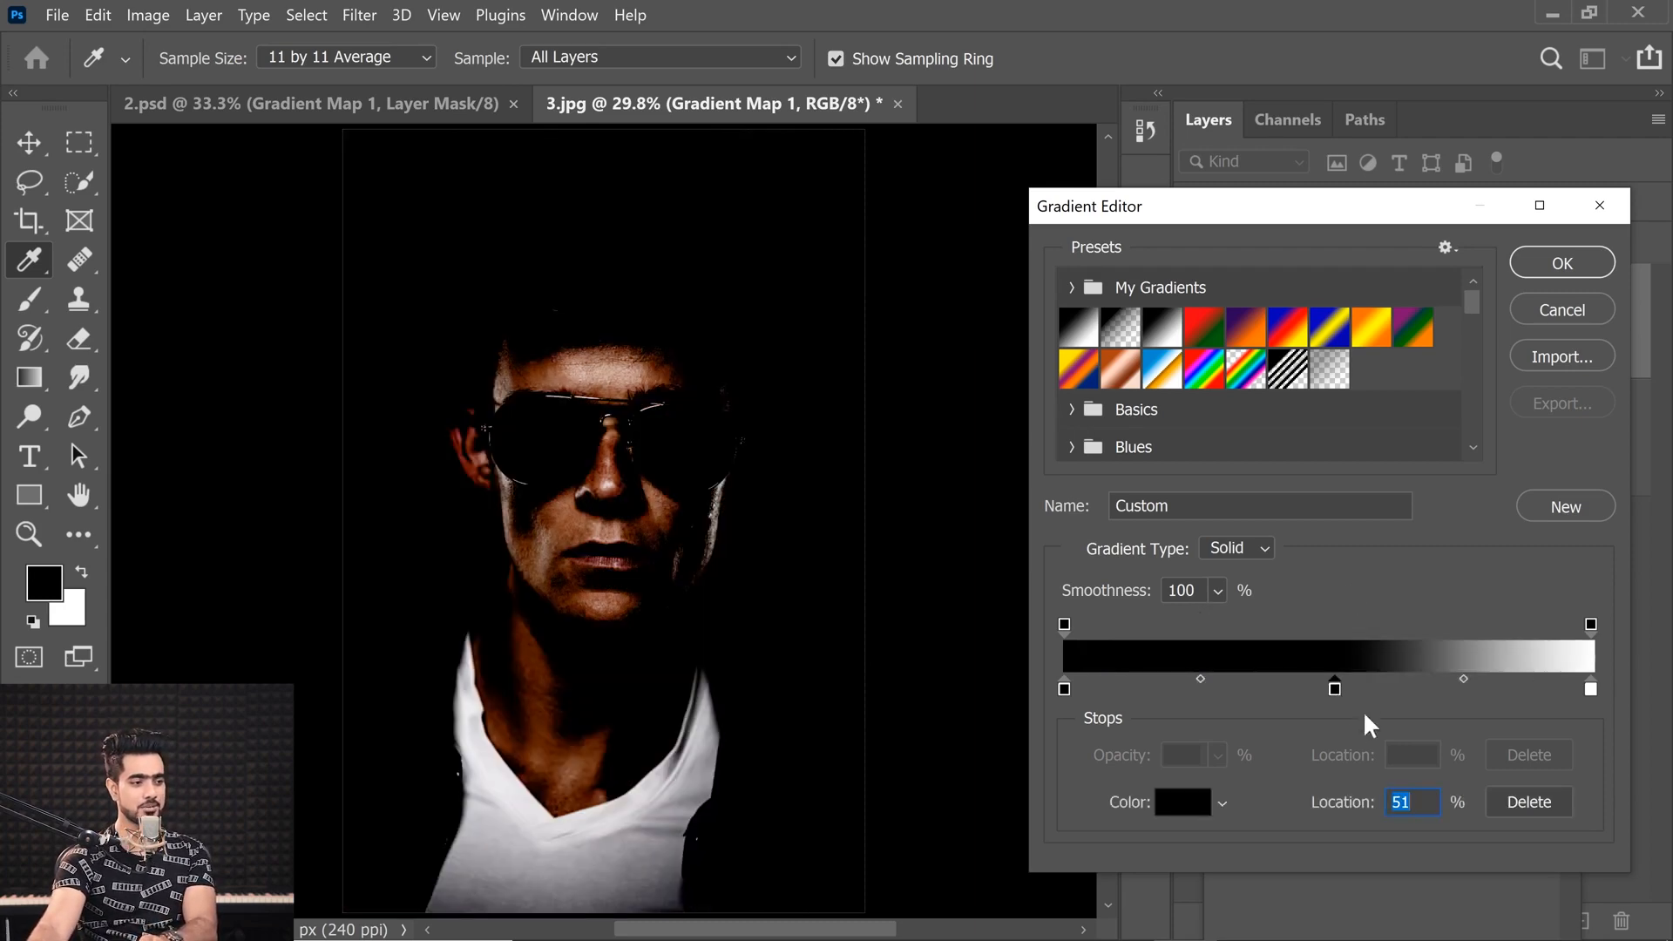
type("50")
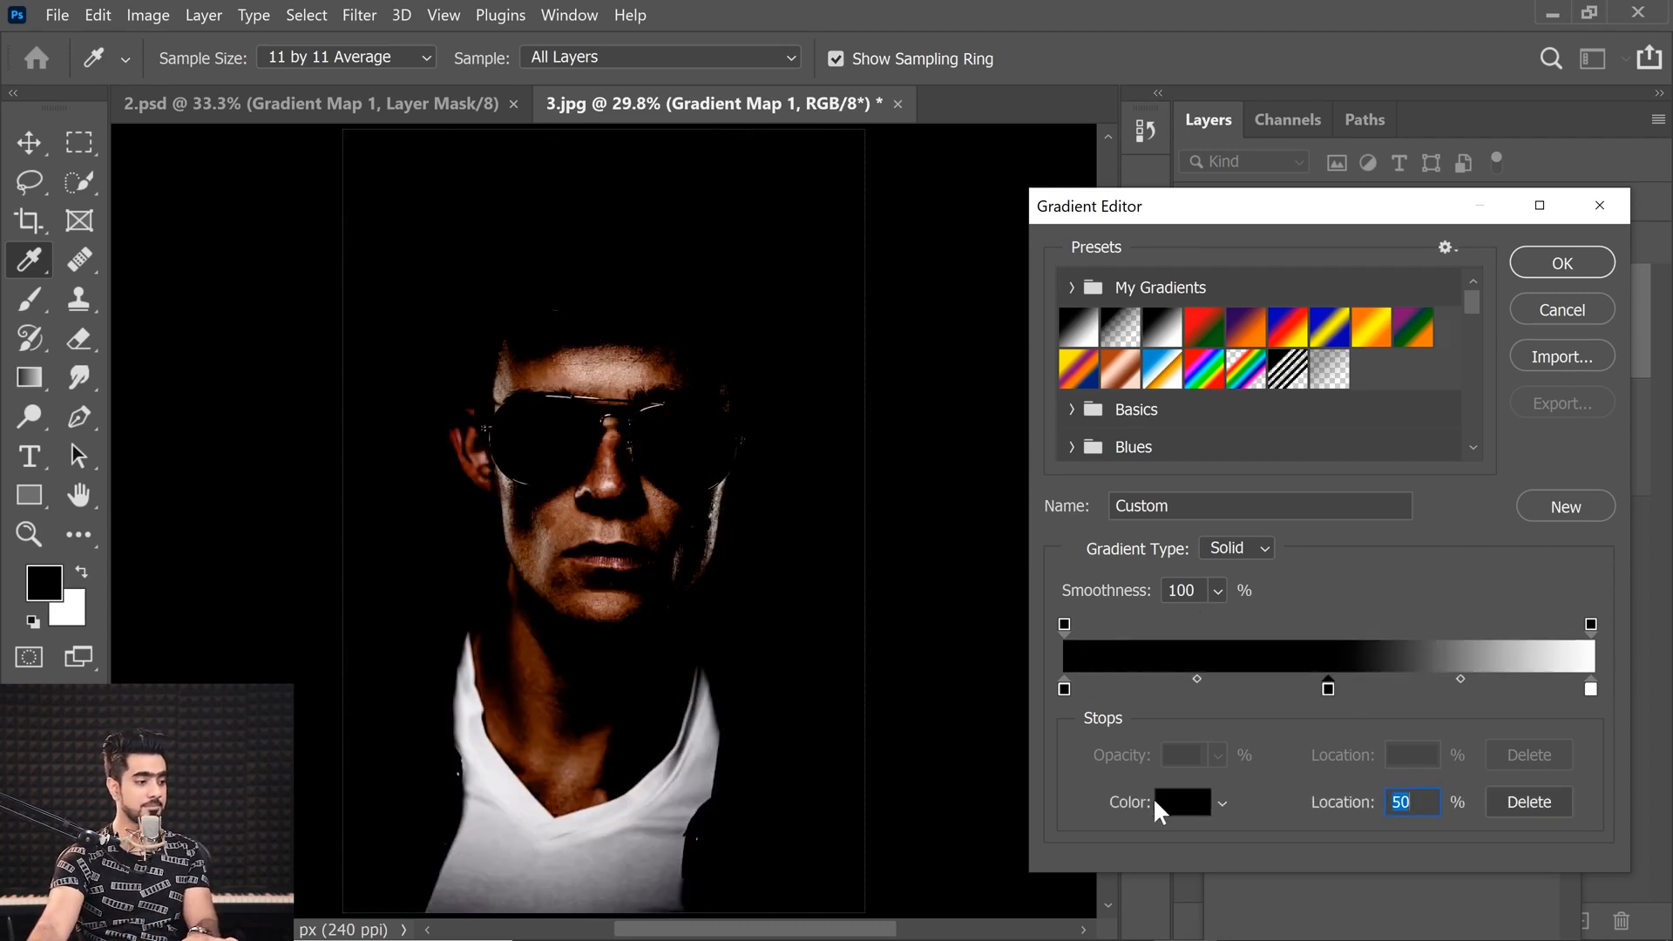
left_click(1168, 802)
left_click(1446, 654)
type("50")
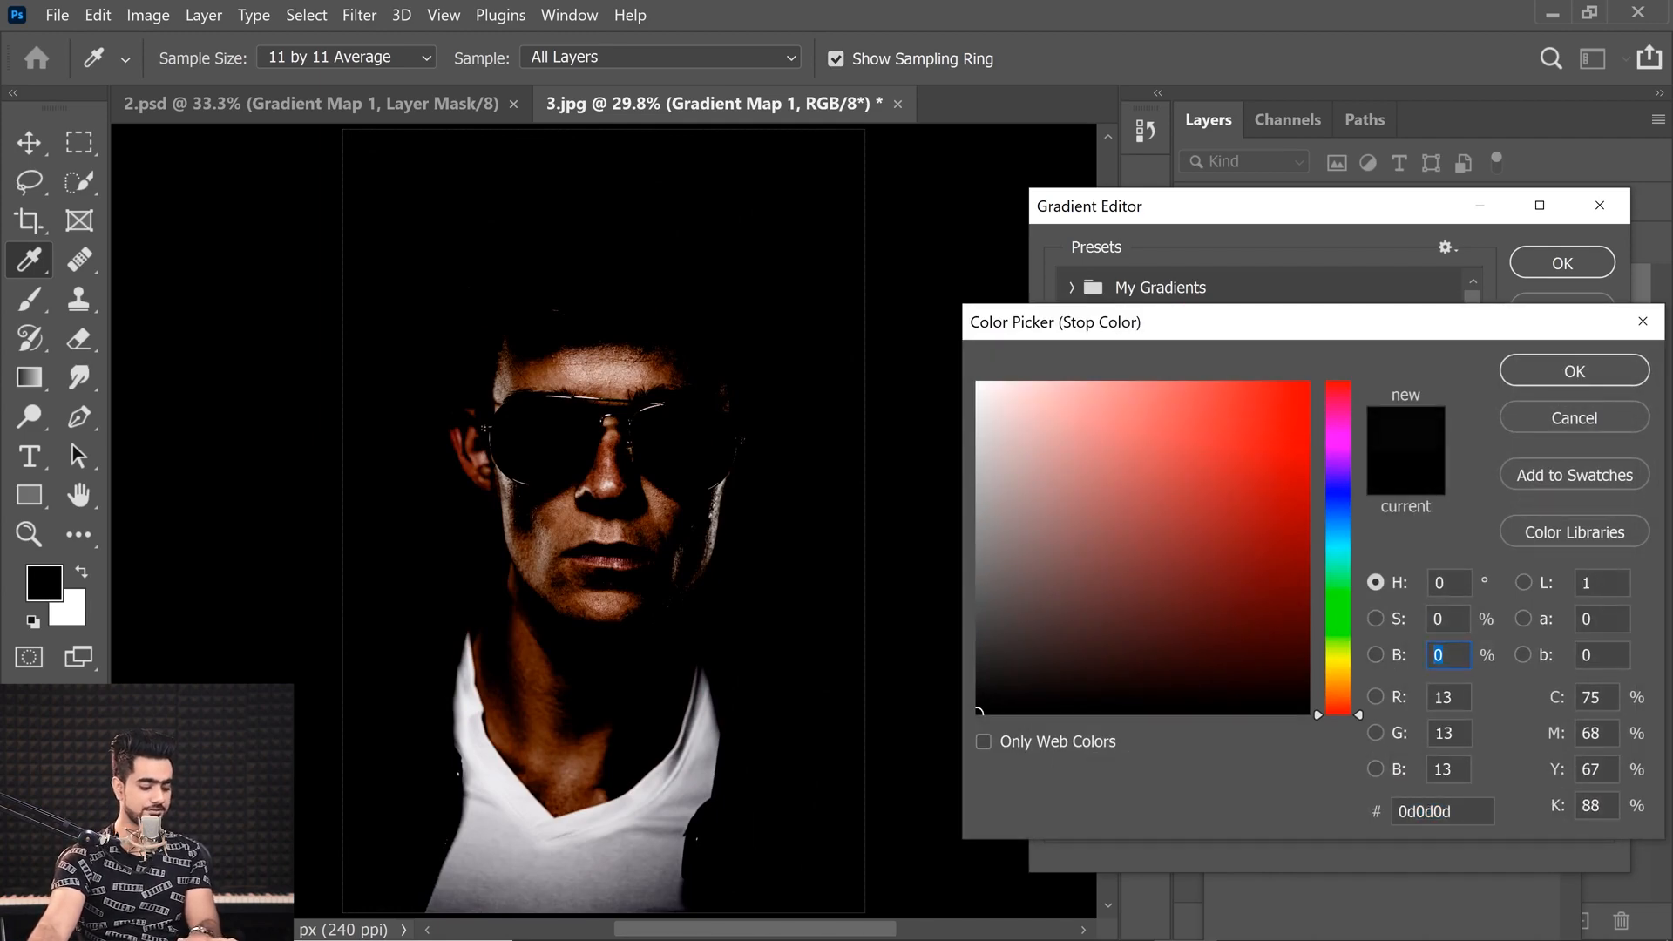
left_click(1588, 380)
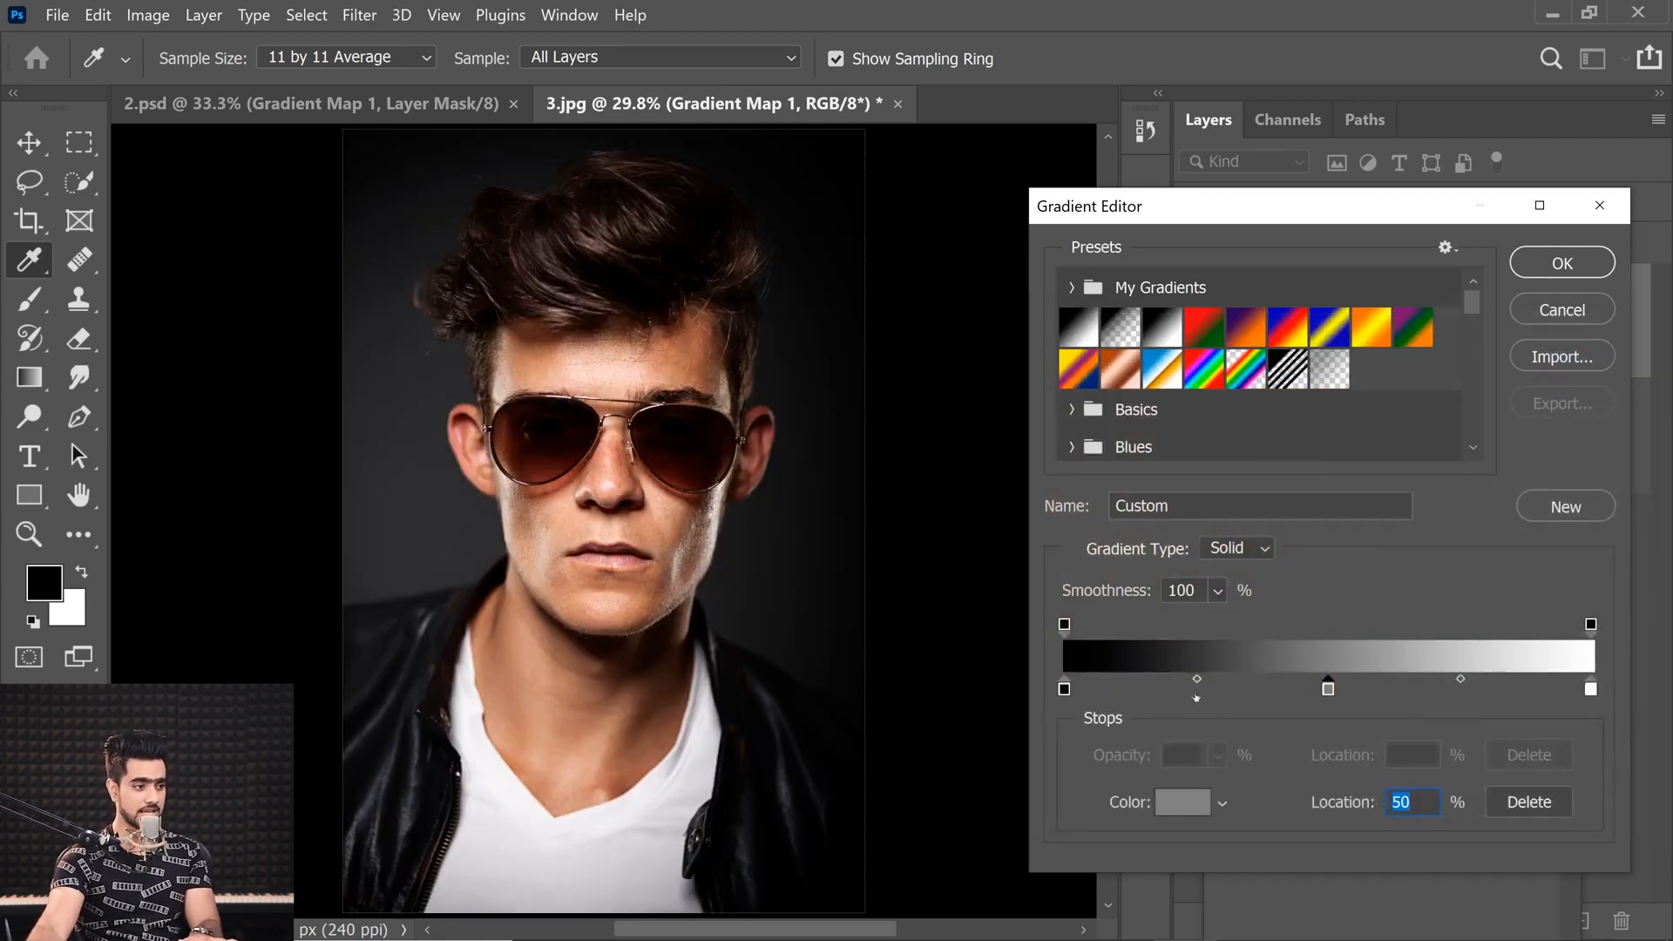
Add a color stop at 25% between the black and mid-gray stops and set its color to 25% brightness
left_click(1193, 690)
type("25")
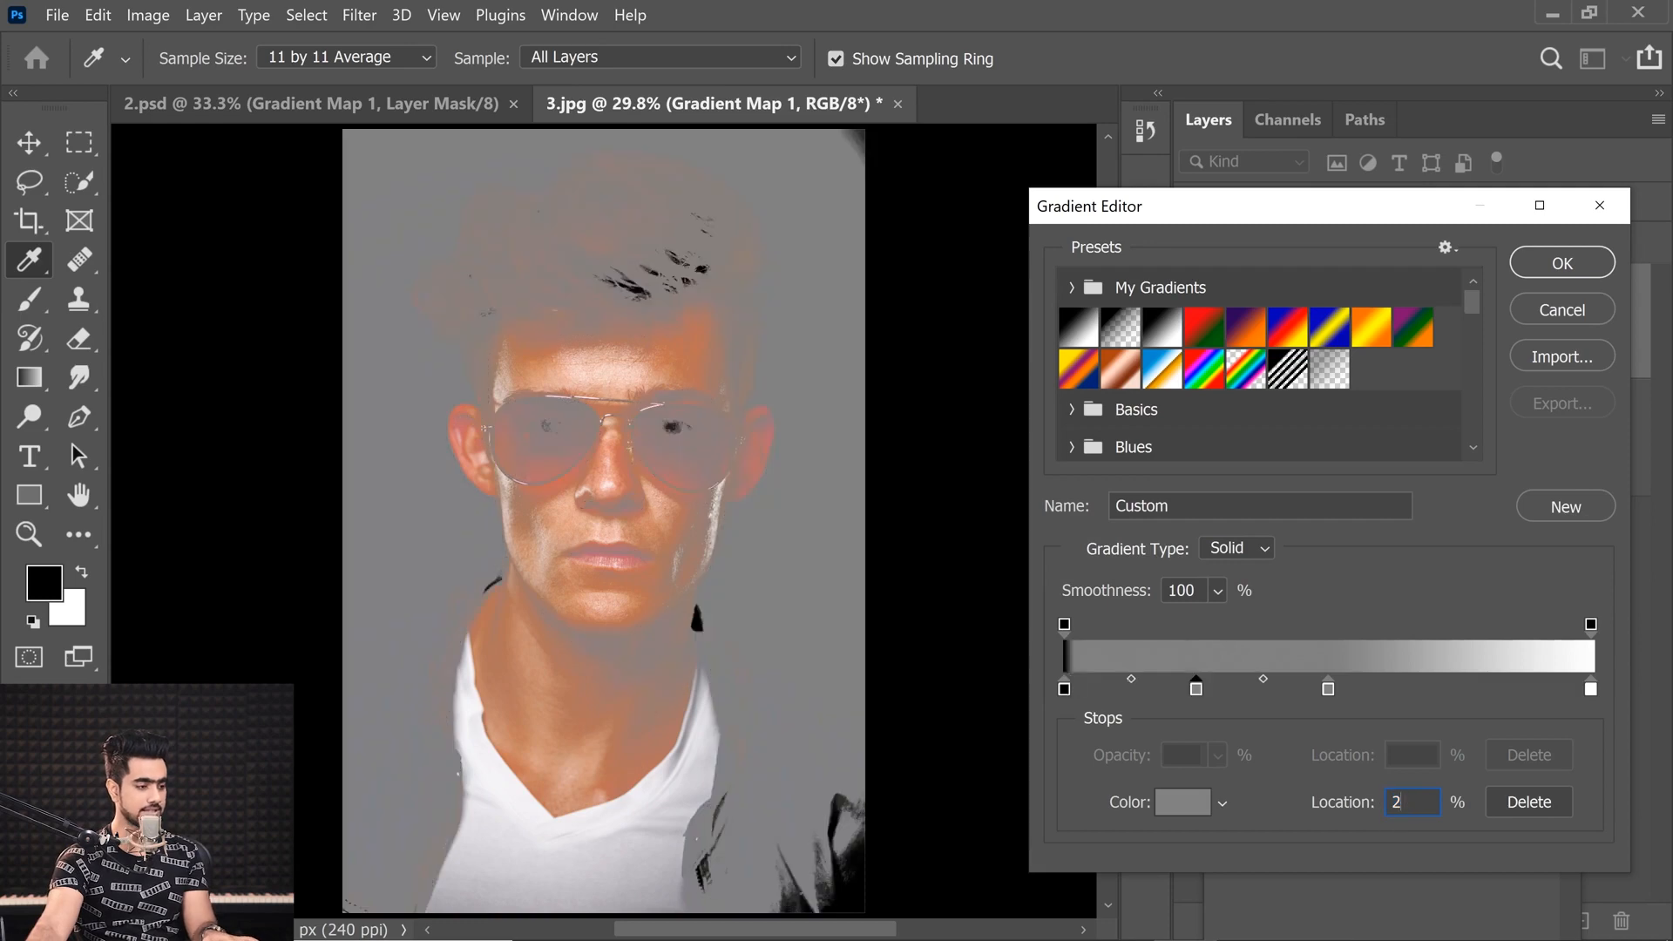
left_click(1182, 802)
type("25")
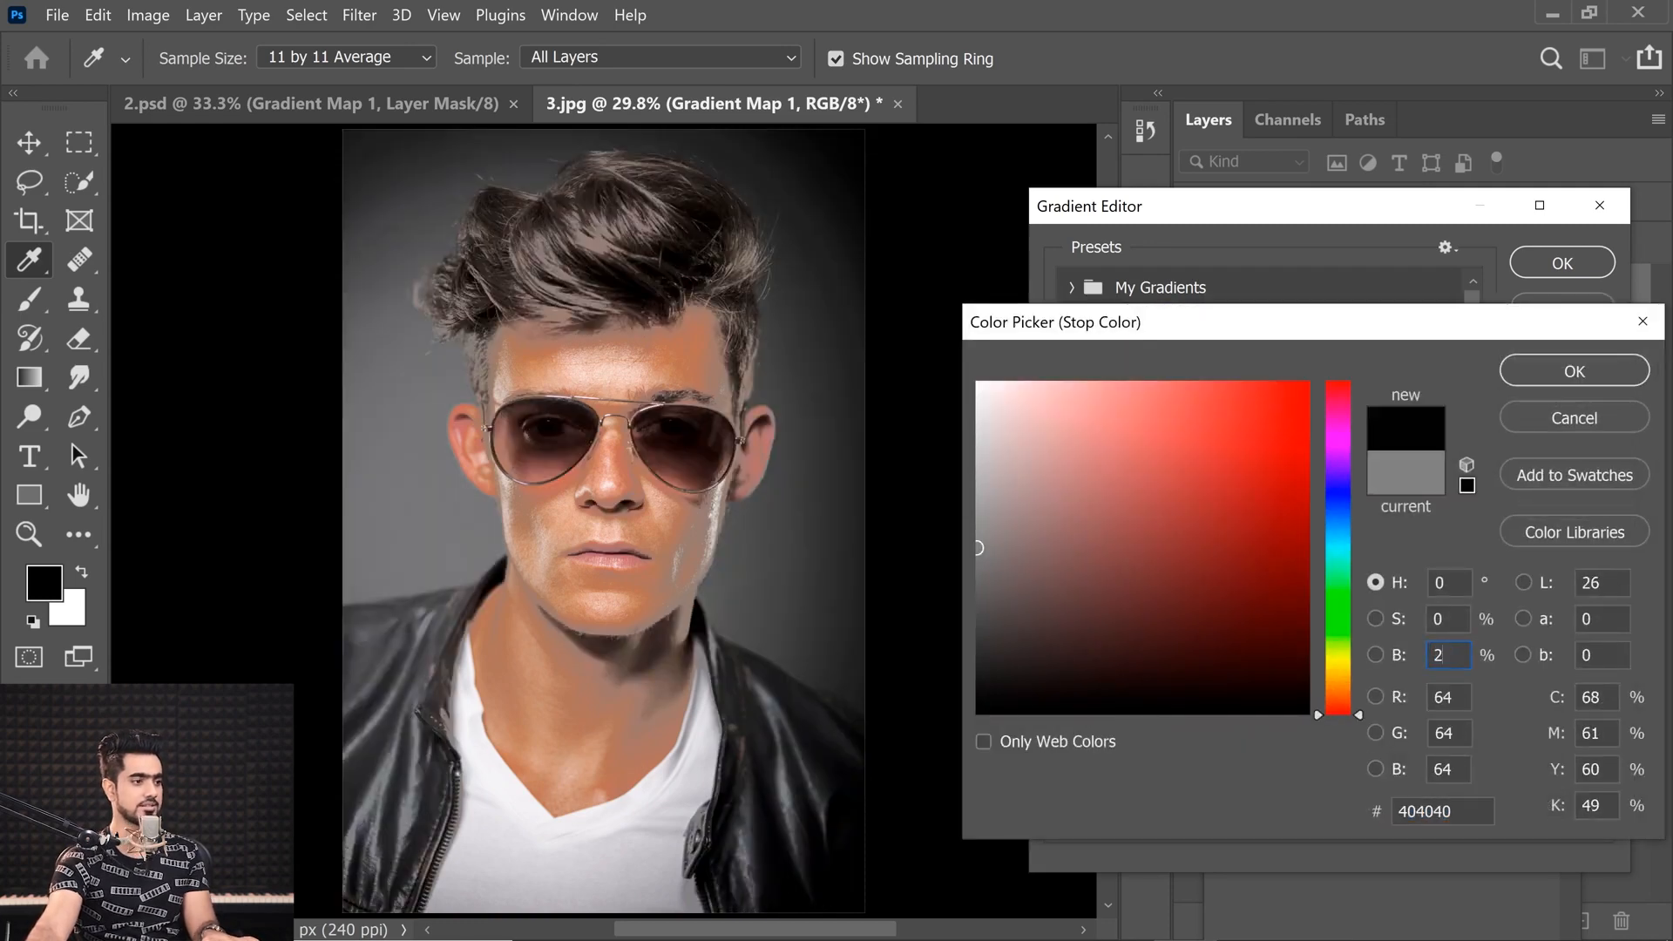
left_click(1561, 369)
Add a color stop at 75% between the mid-gray and white stops and set its color to 75% brightness
left_click(1471, 690)
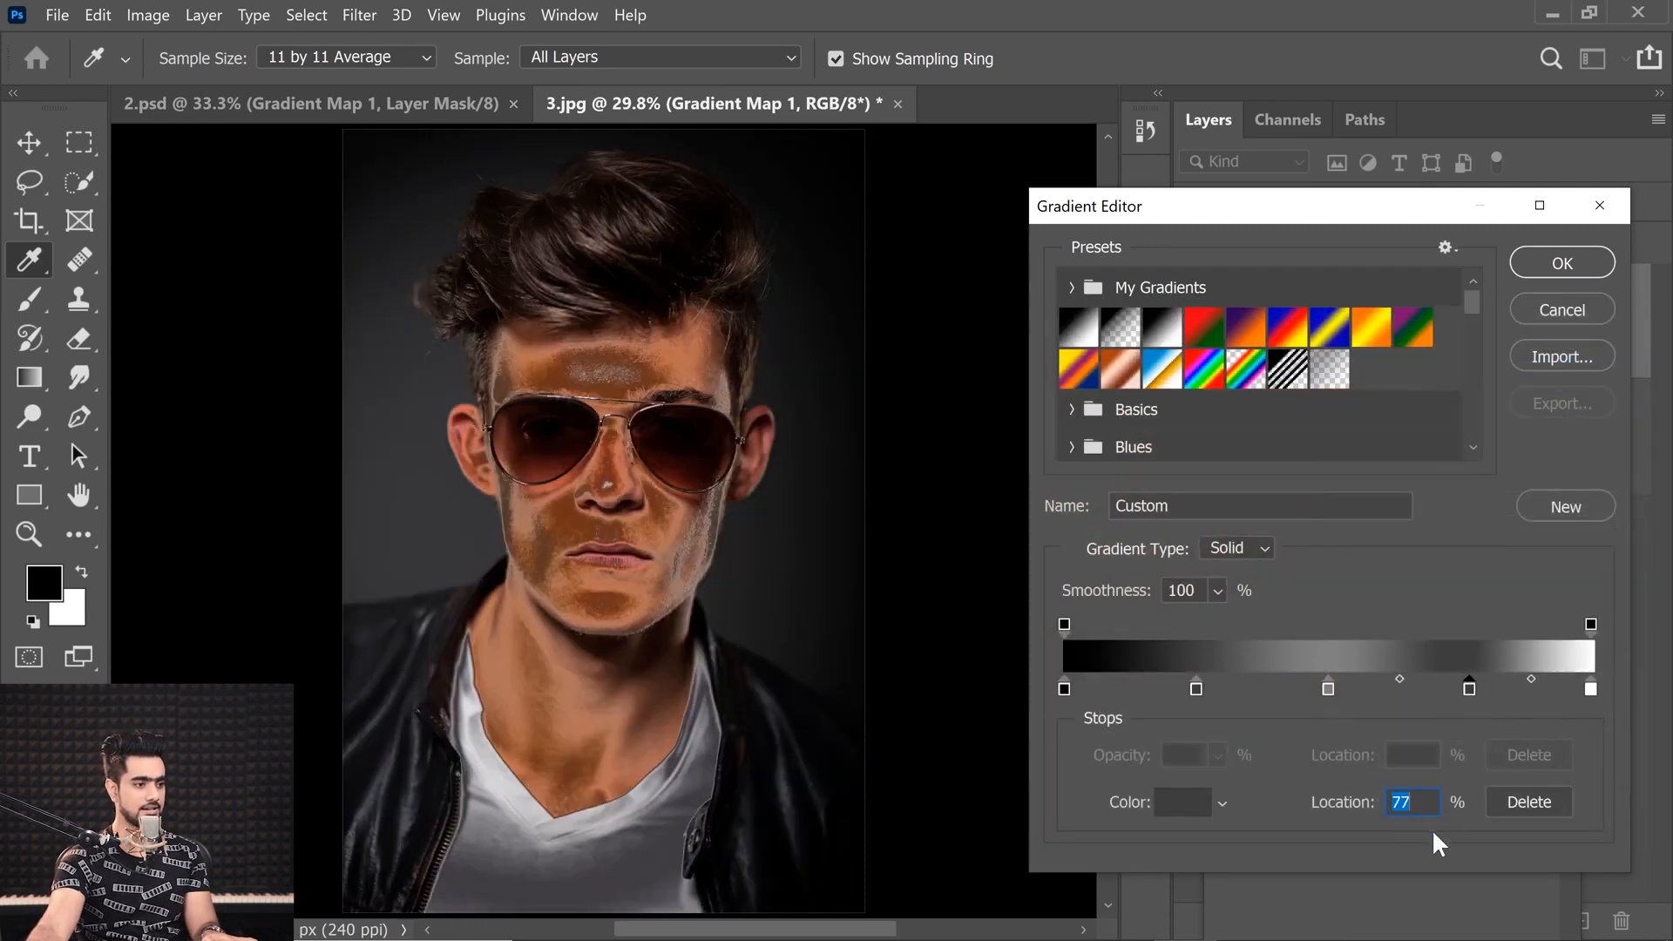
type("75")
left_click(1183, 802)
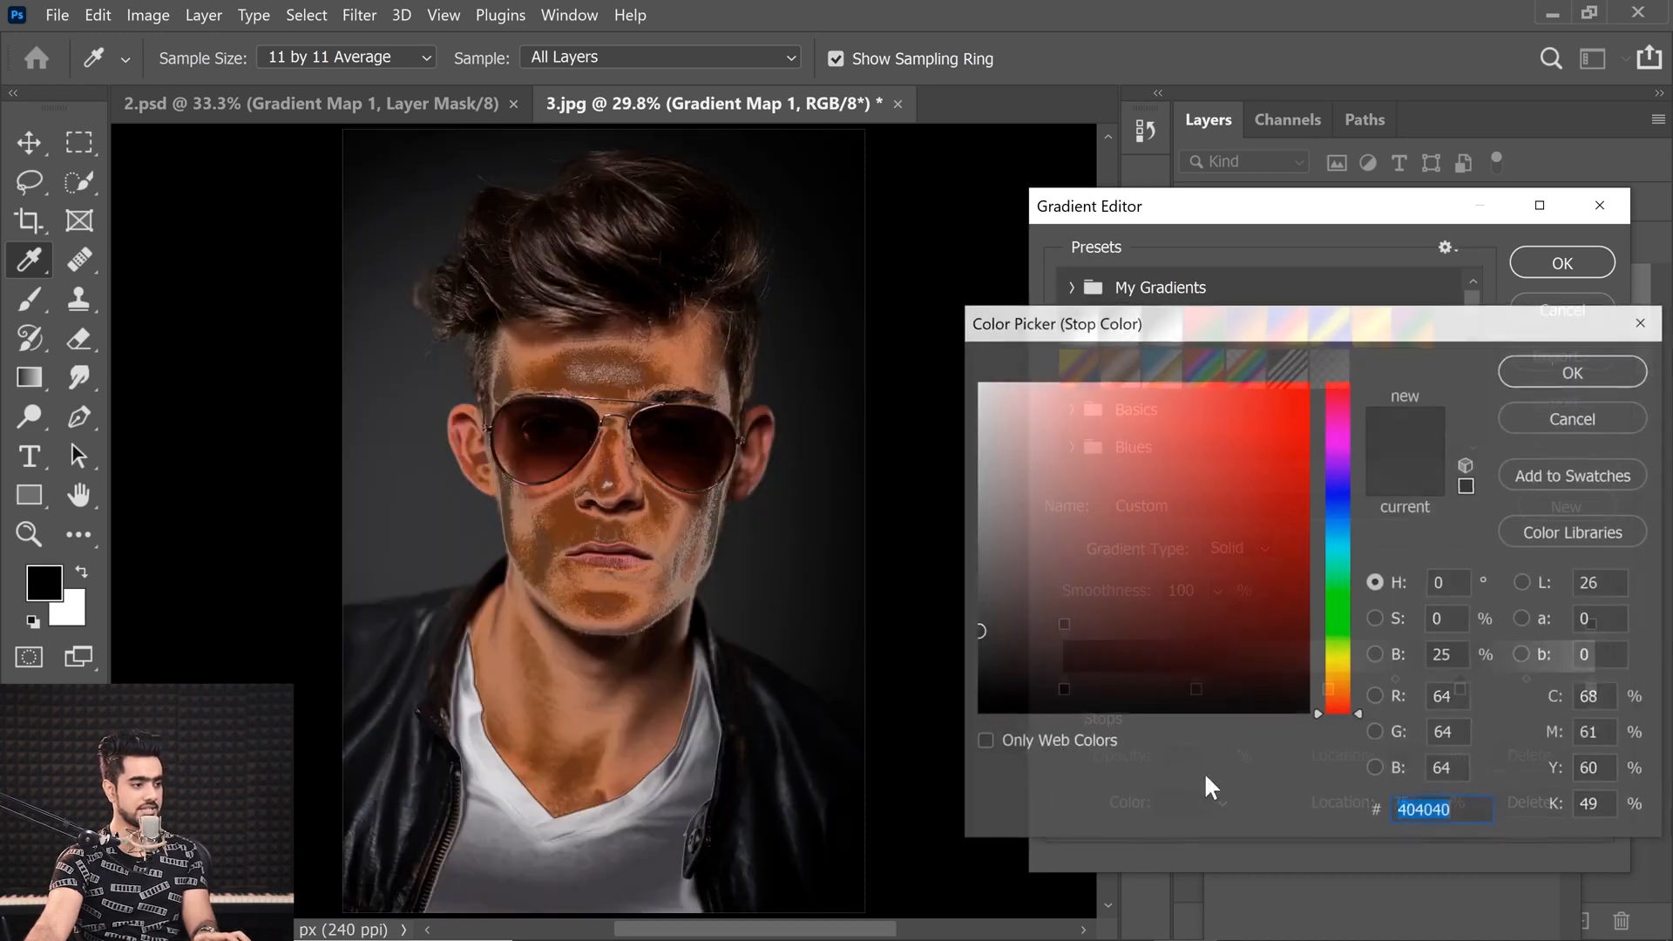
left_click_drag(1457, 656, 1342, 680)
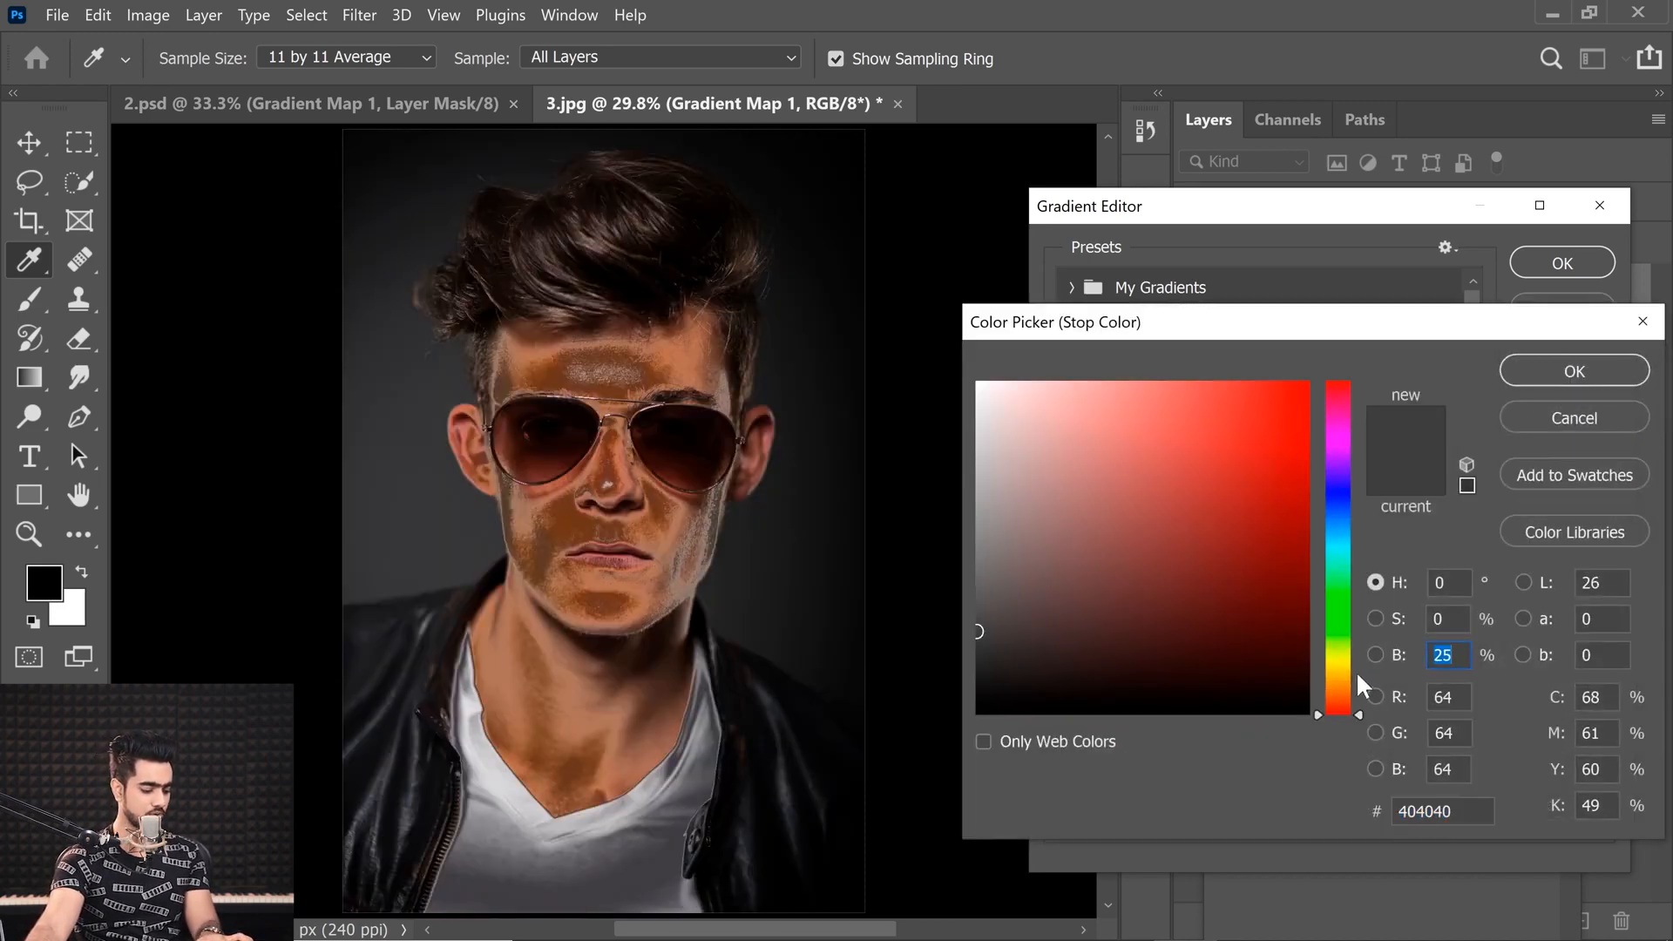
type("75")
left_click(1568, 376)
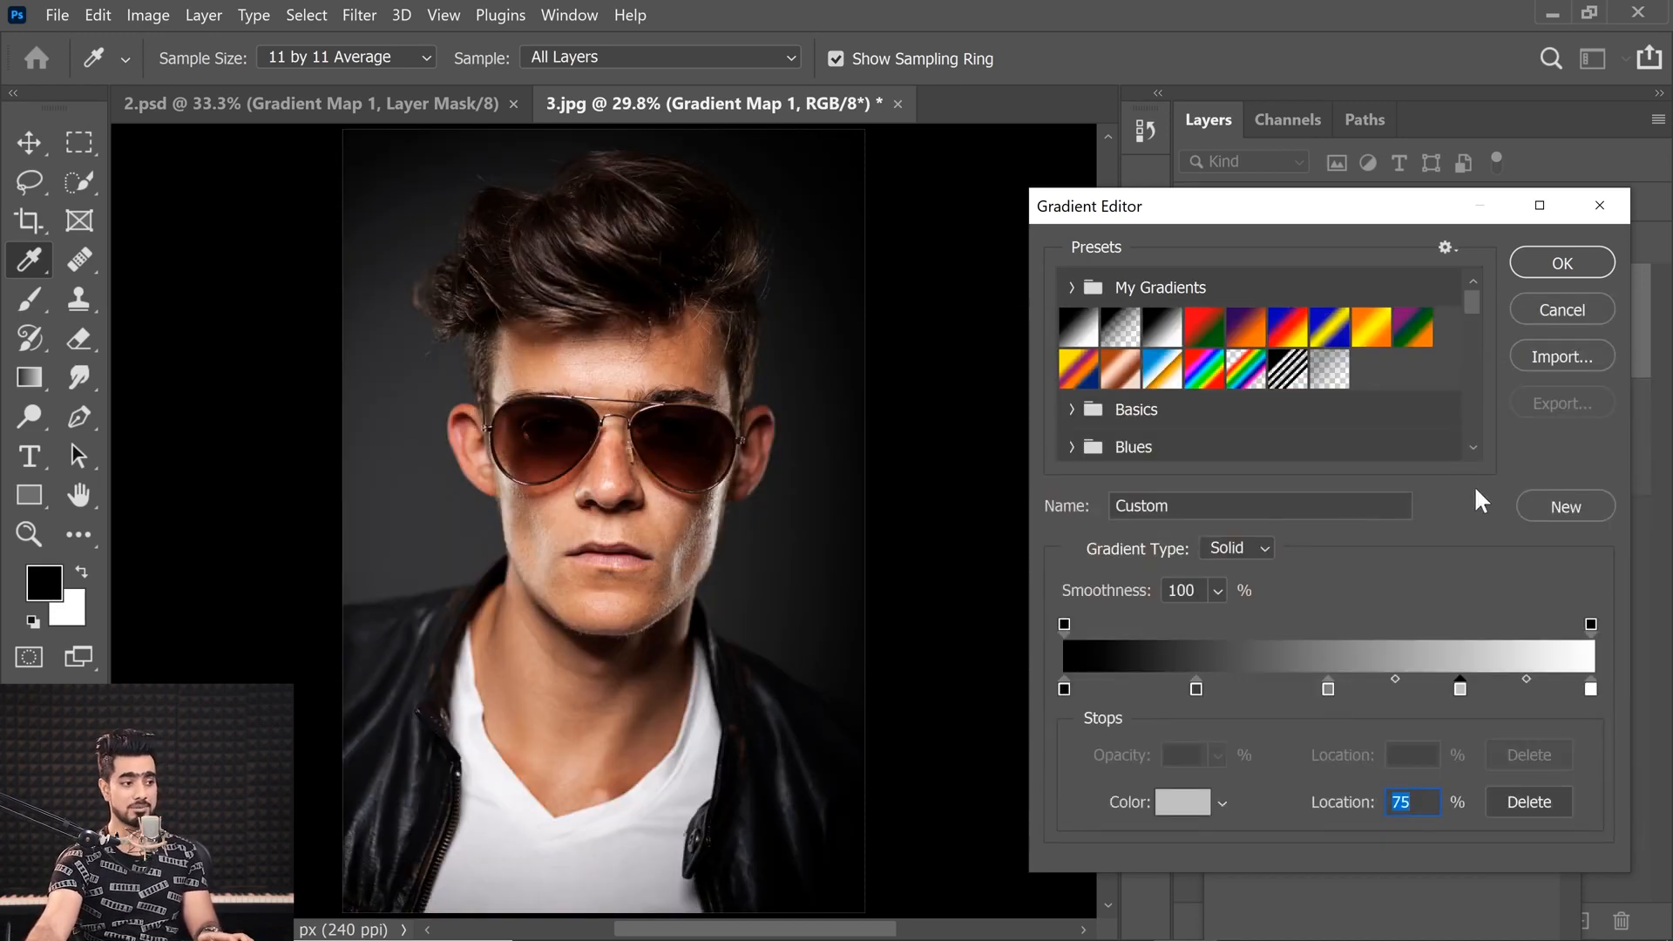
Shift the mid-gray stop slightly toward the highlights and move the light-gray stop to 80%, checking its color without changing it
left_click_drag(1330, 688, 1434, 695)
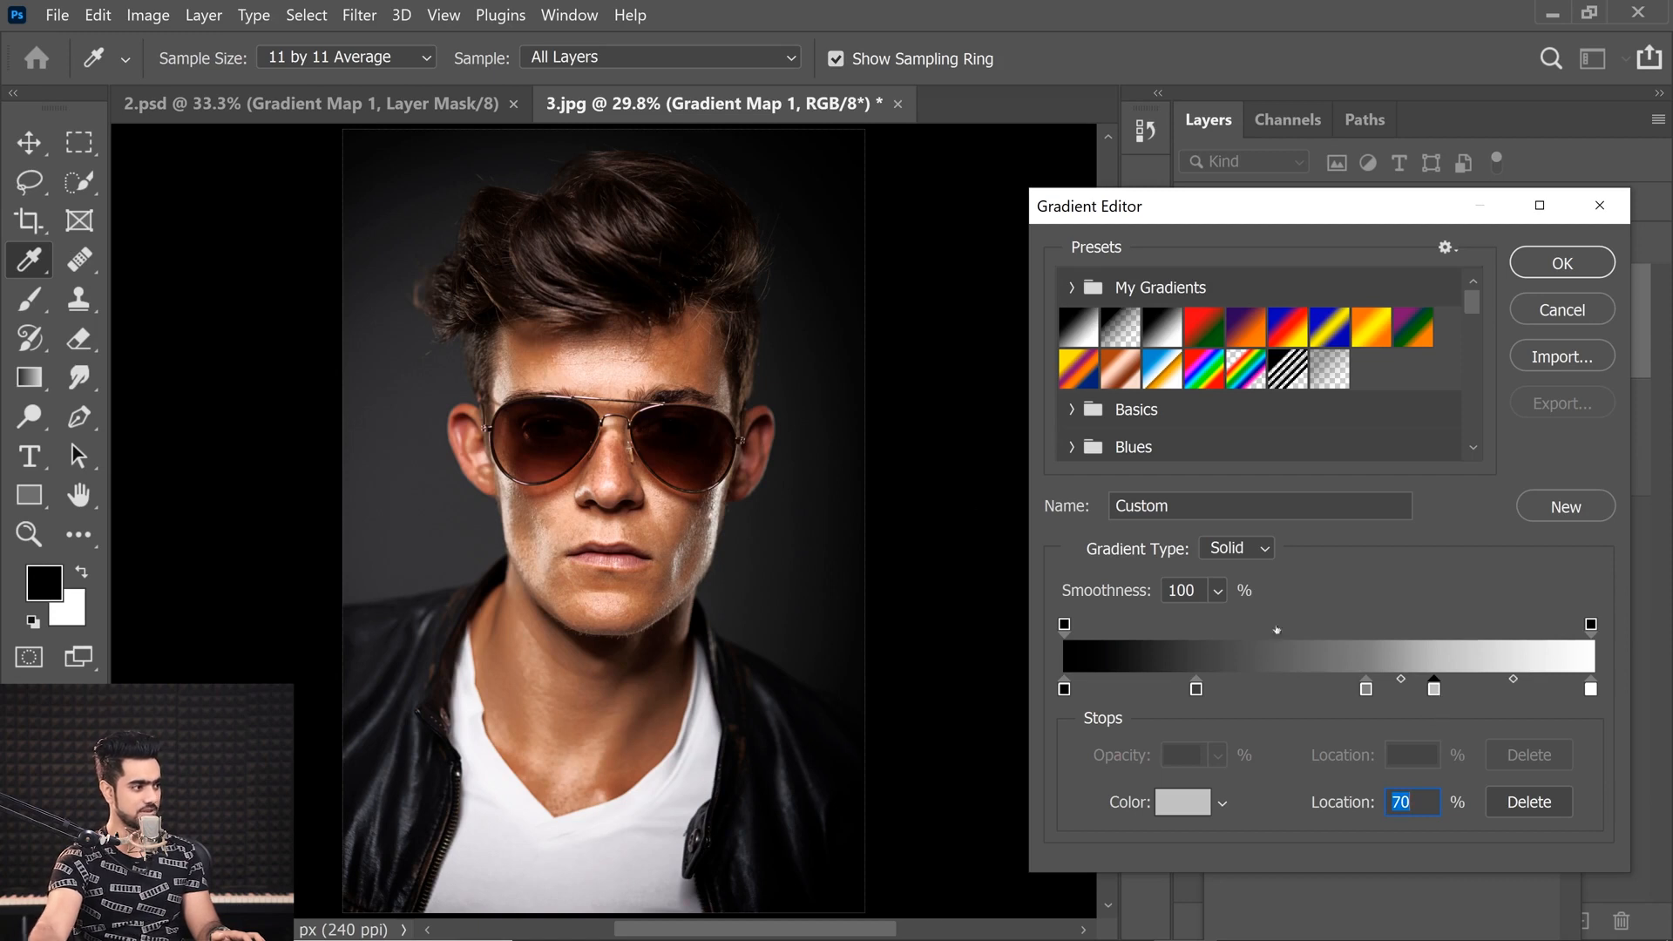
left_click_drag(1436, 689, 1485, 688)
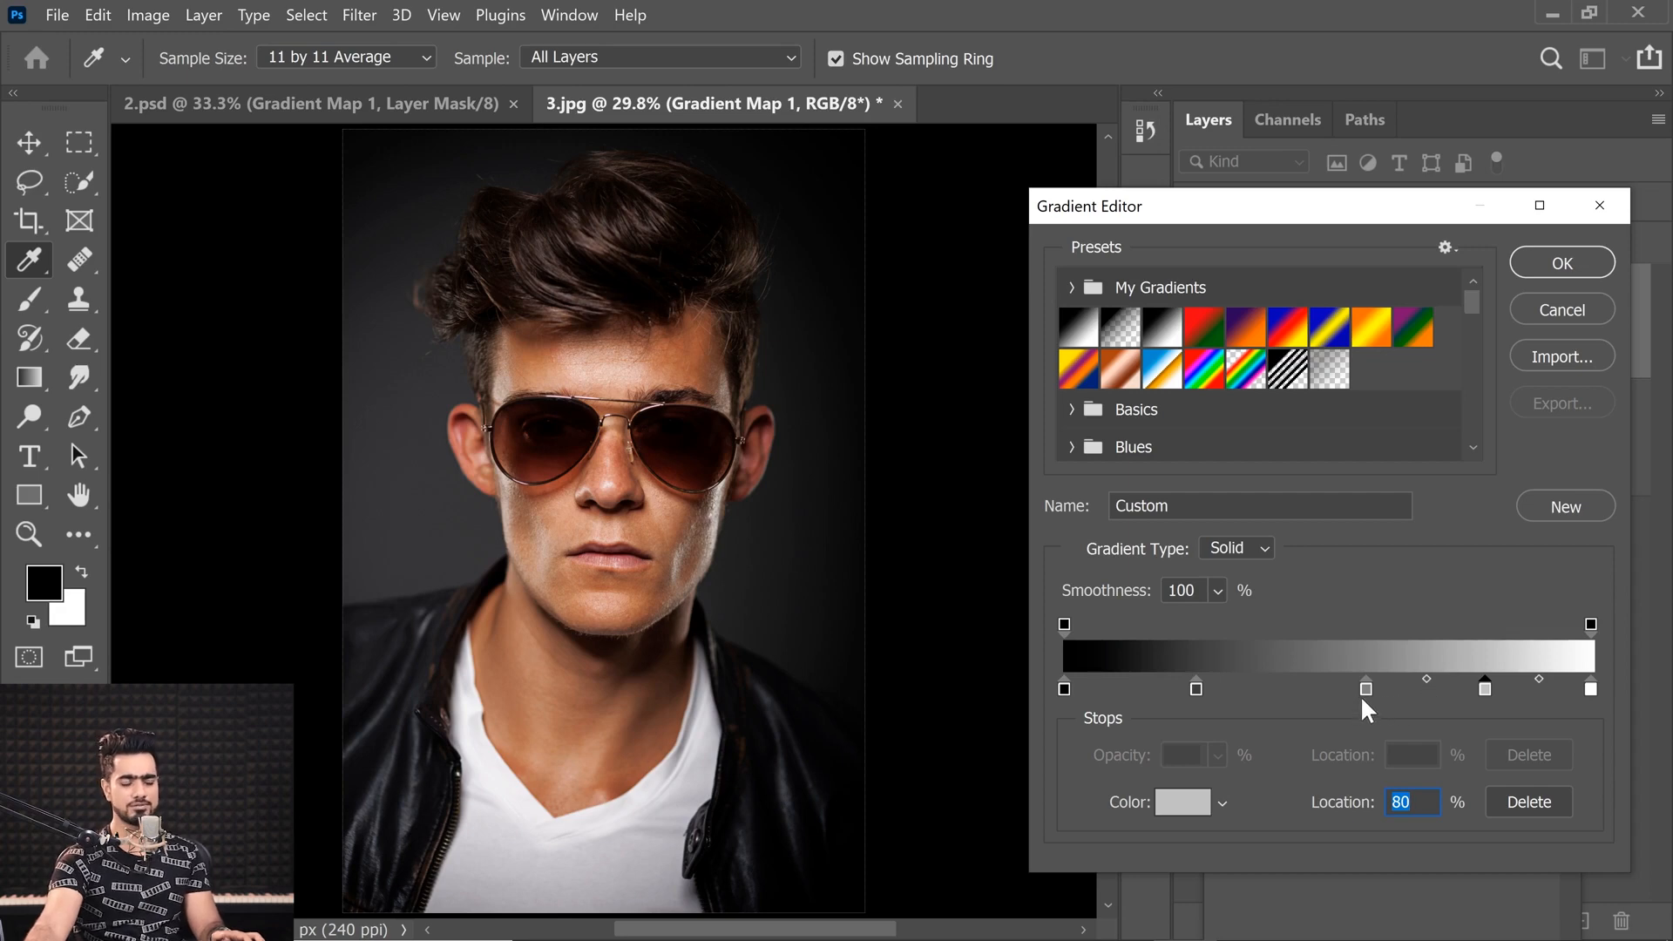
double_click(1485, 688)
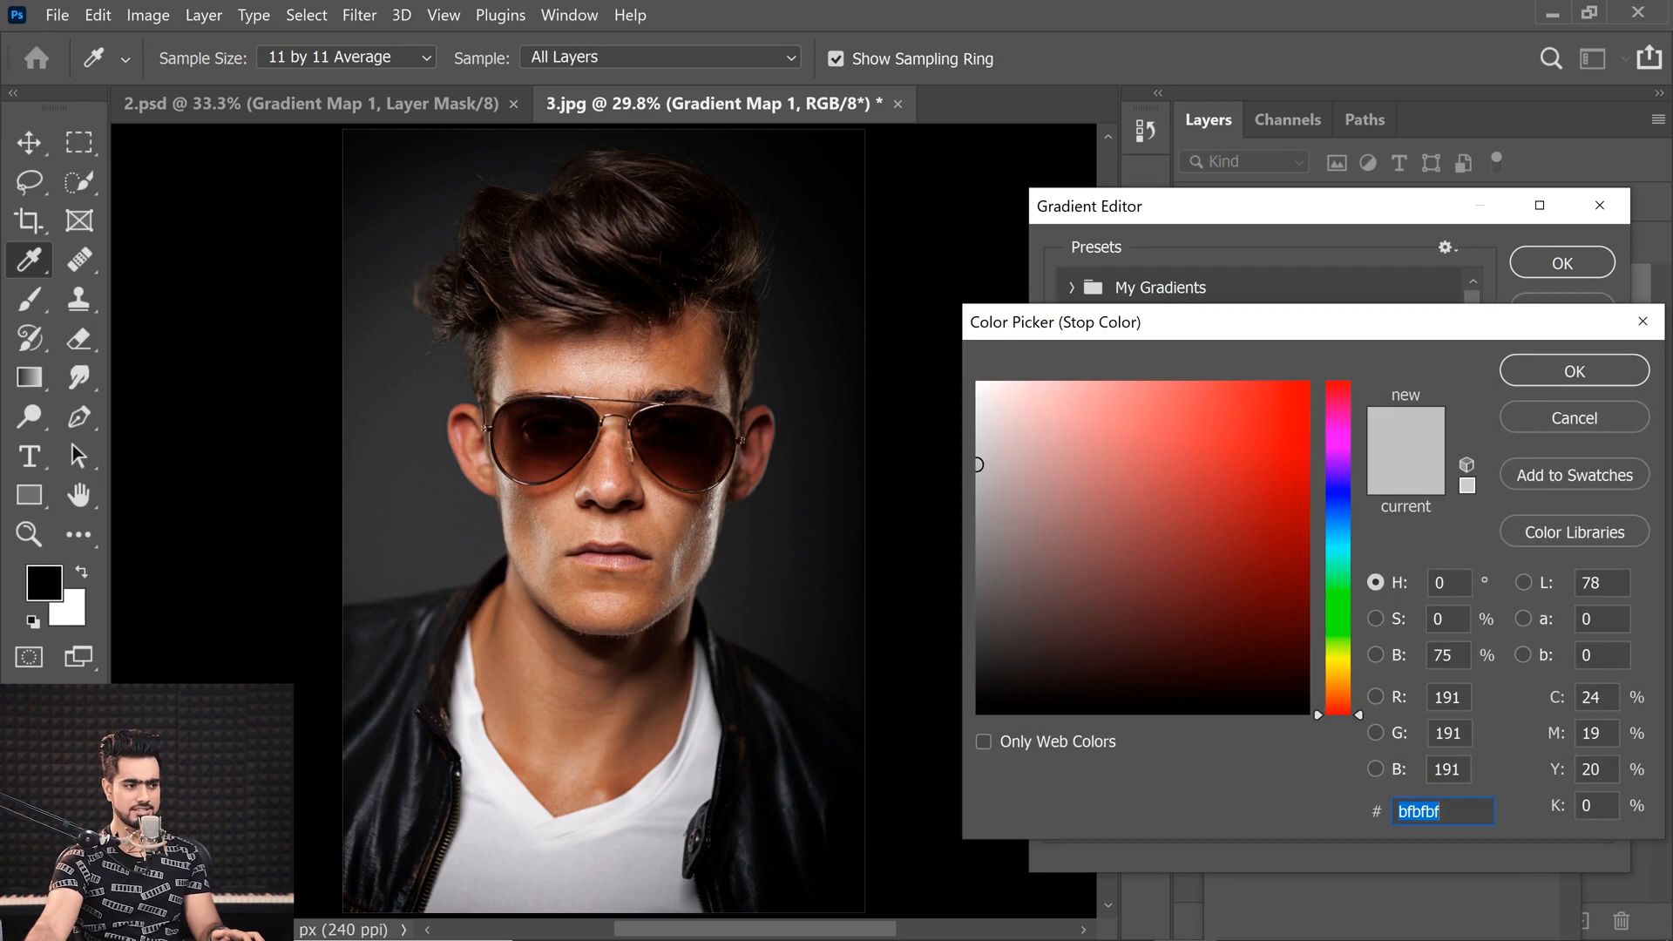
left_click(1578, 422)
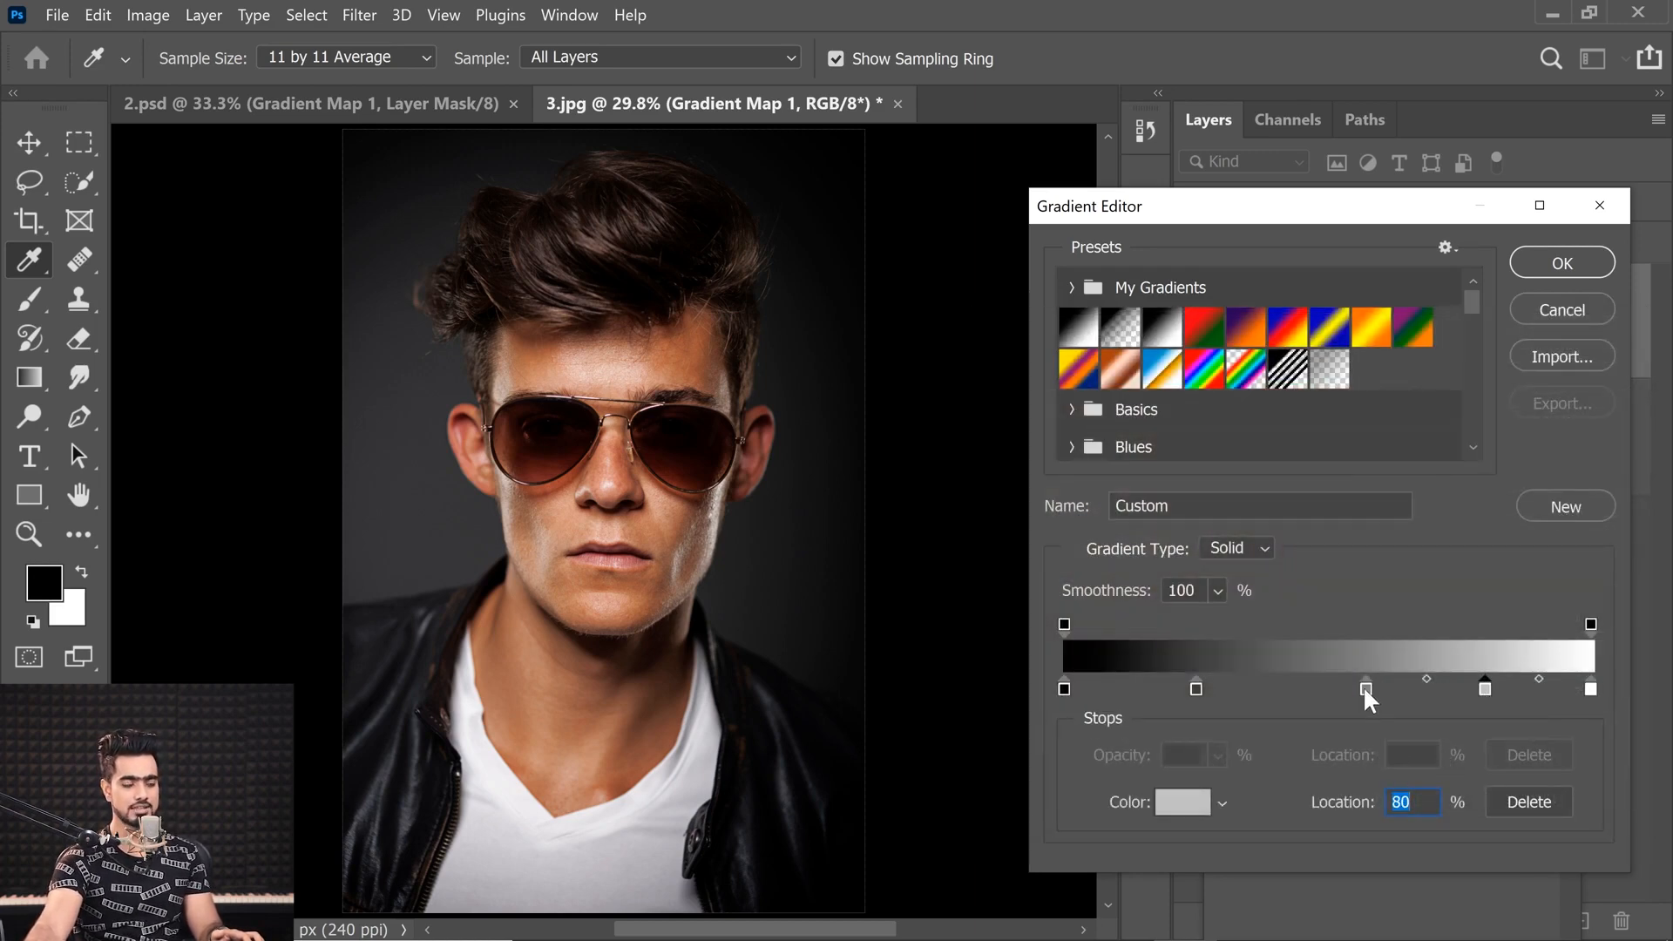
Add a color stop at 64% between the mid-gray and light-gray stops and set its color to 64% brightness
left_click(1423, 689)
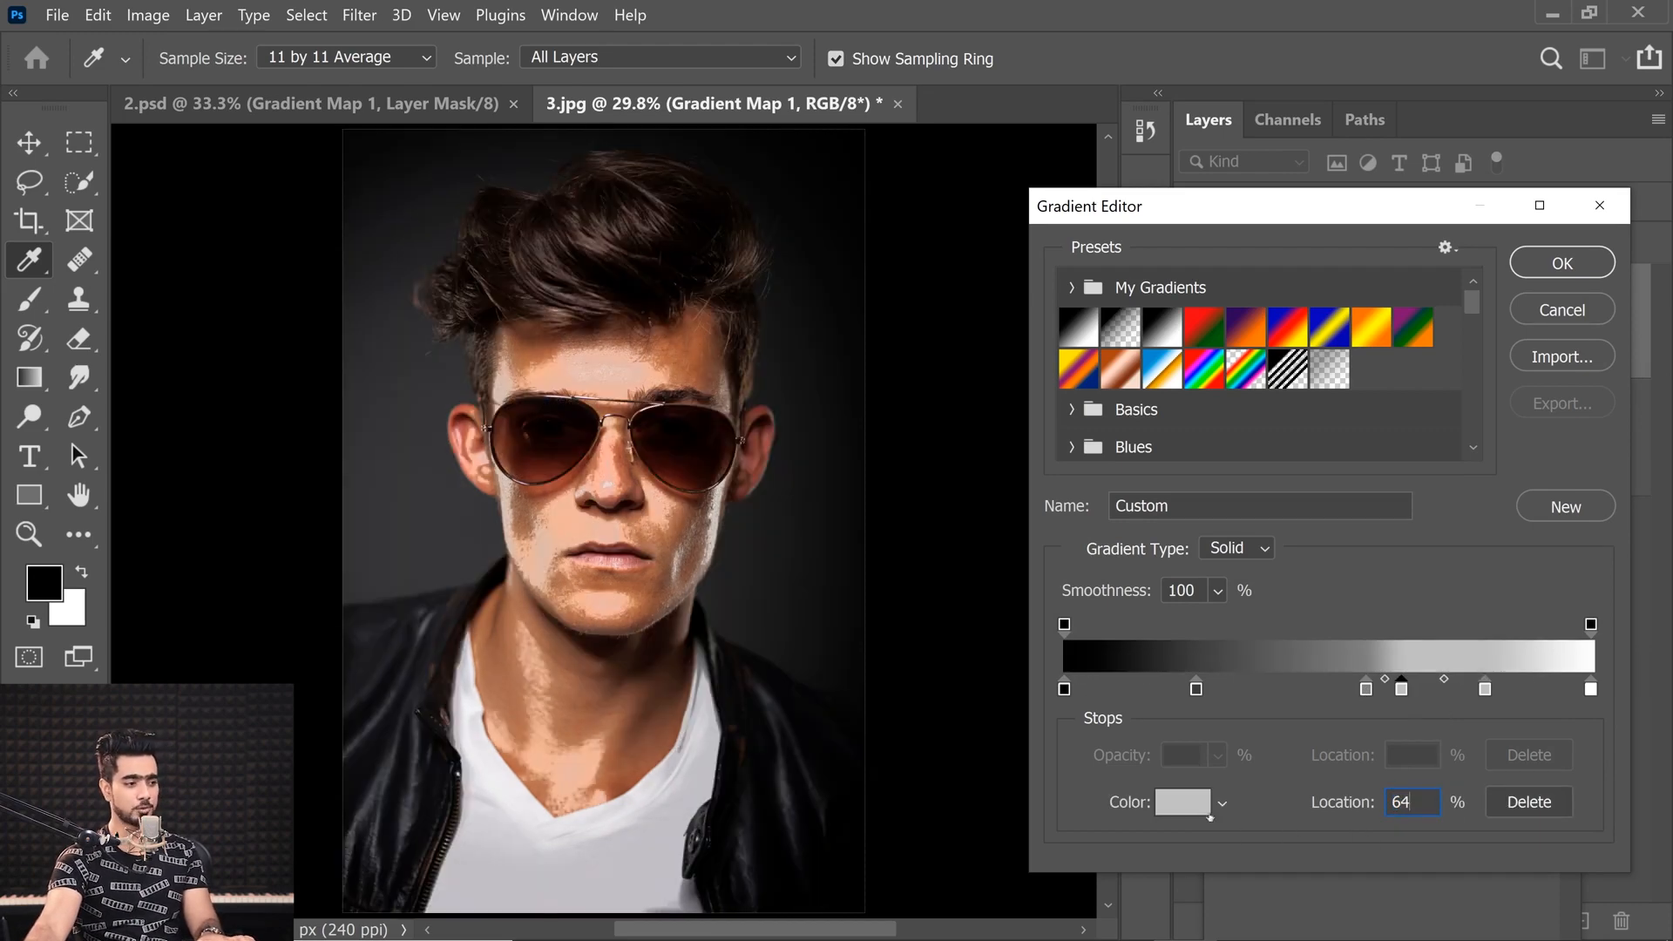
left_click(1202, 808)
left_click(1397, 660)
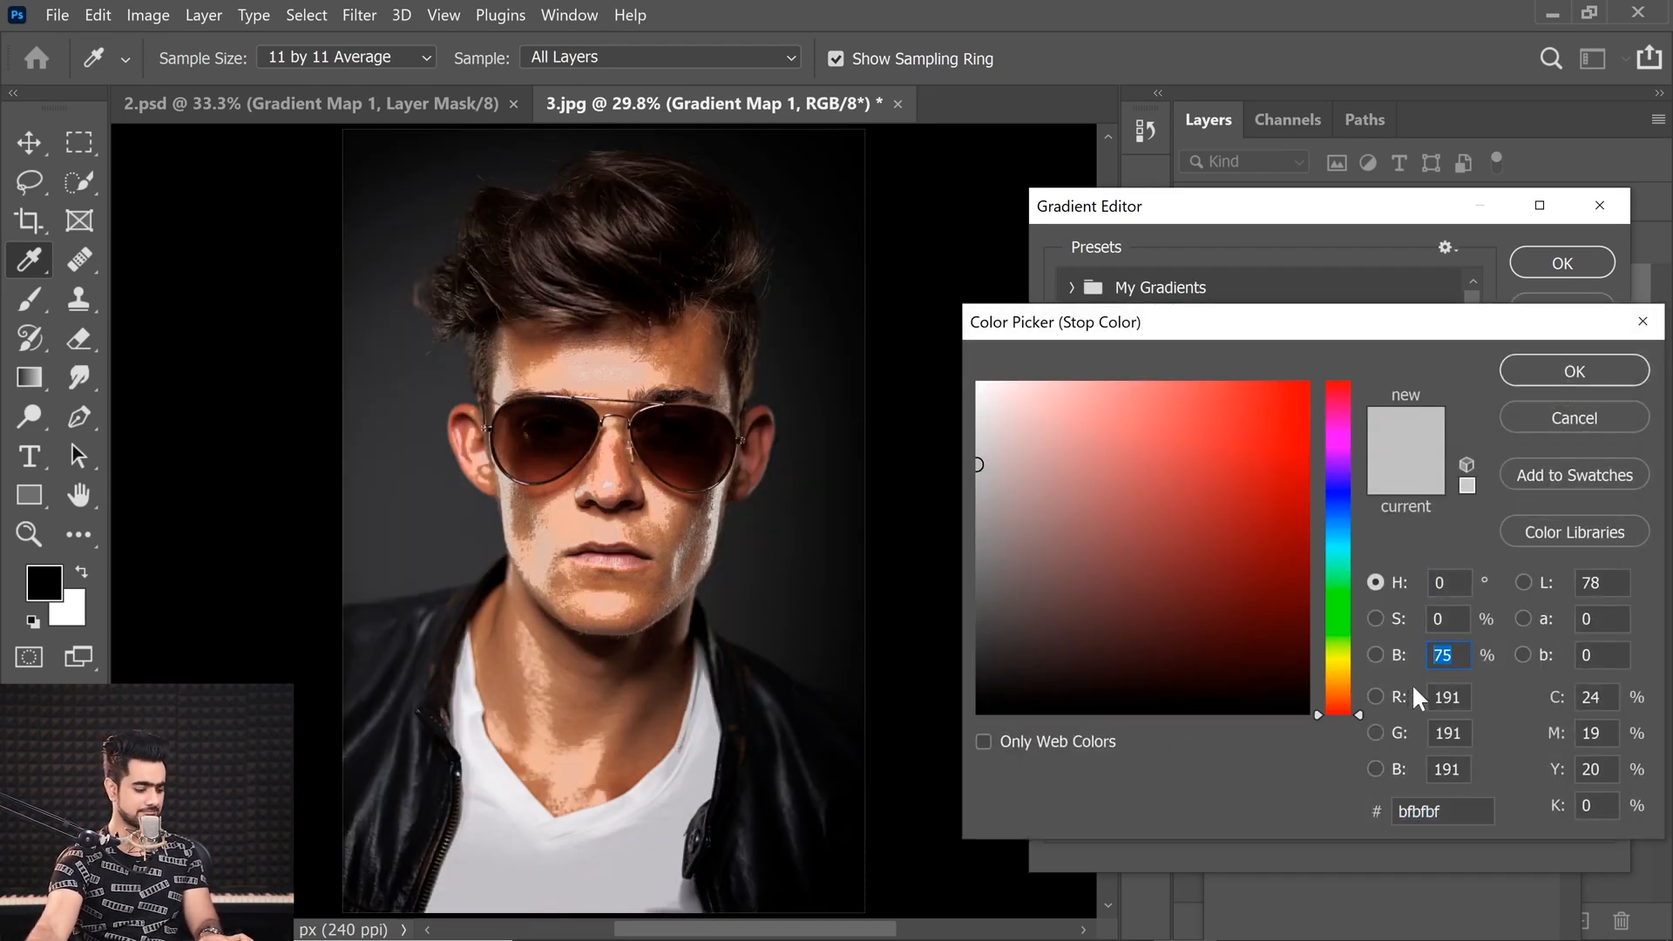
type("64")
left_click(1576, 380)
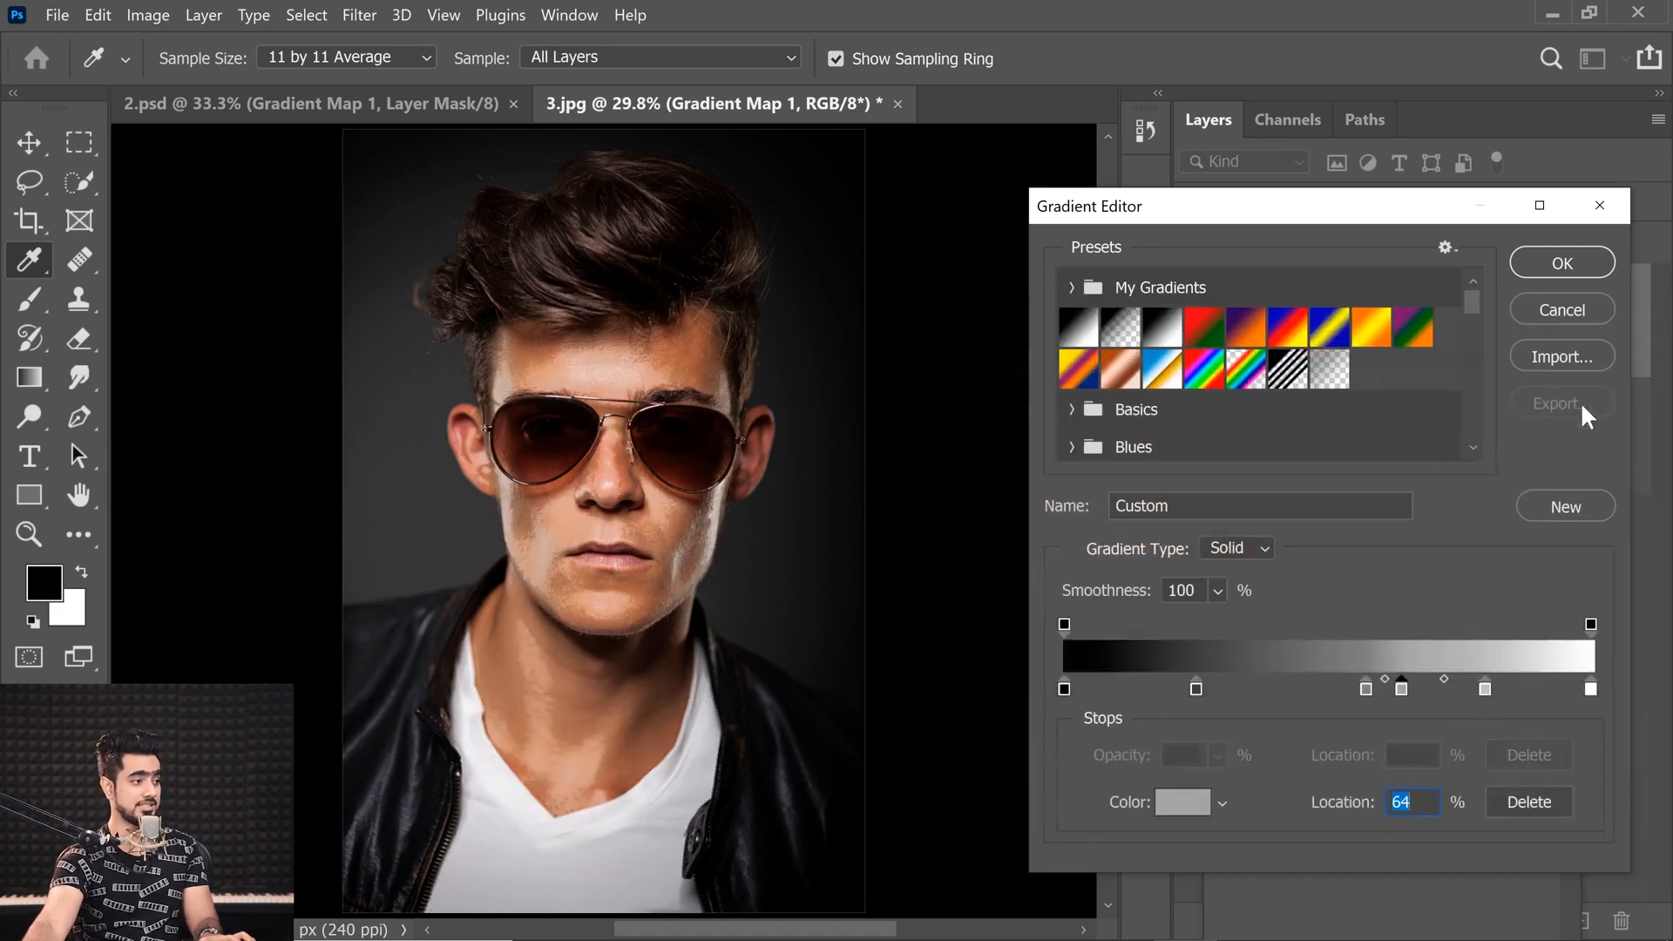
Remove the extra stop between mid-gray and light-gray, and place the light-gray stop at 74% with the midpoint before it at 54%
left_click_drag(1401, 687, 1471, 693)
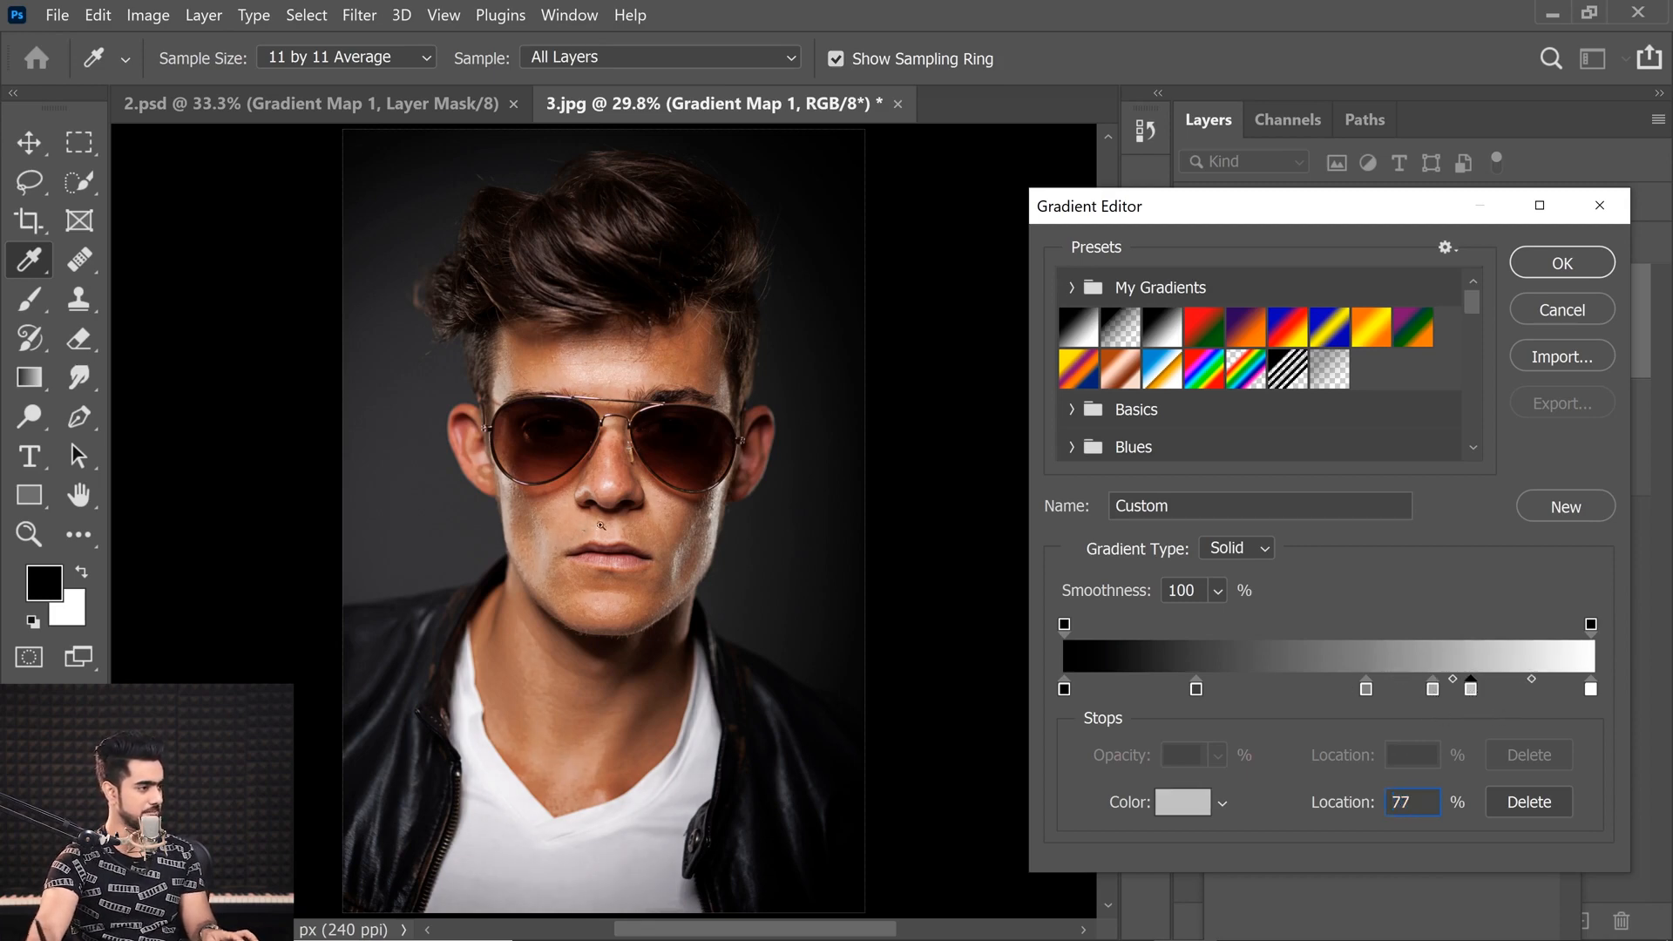
left_click_drag(595, 528, 620, 560)
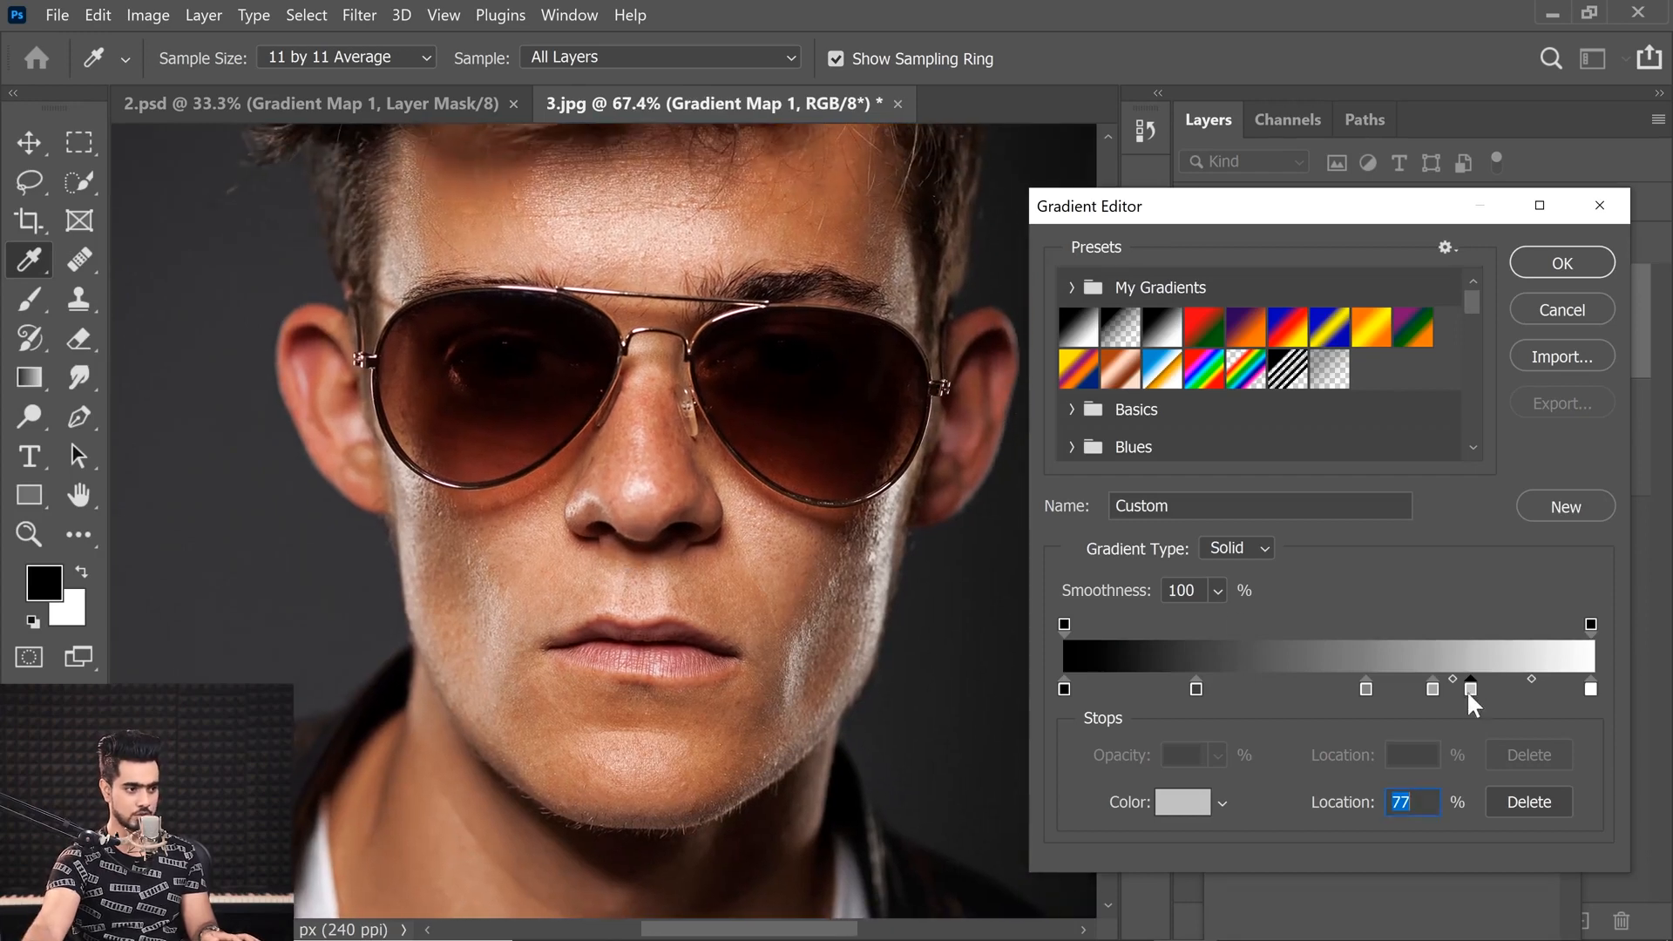
left_click_drag(1470, 690, 1461, 690)
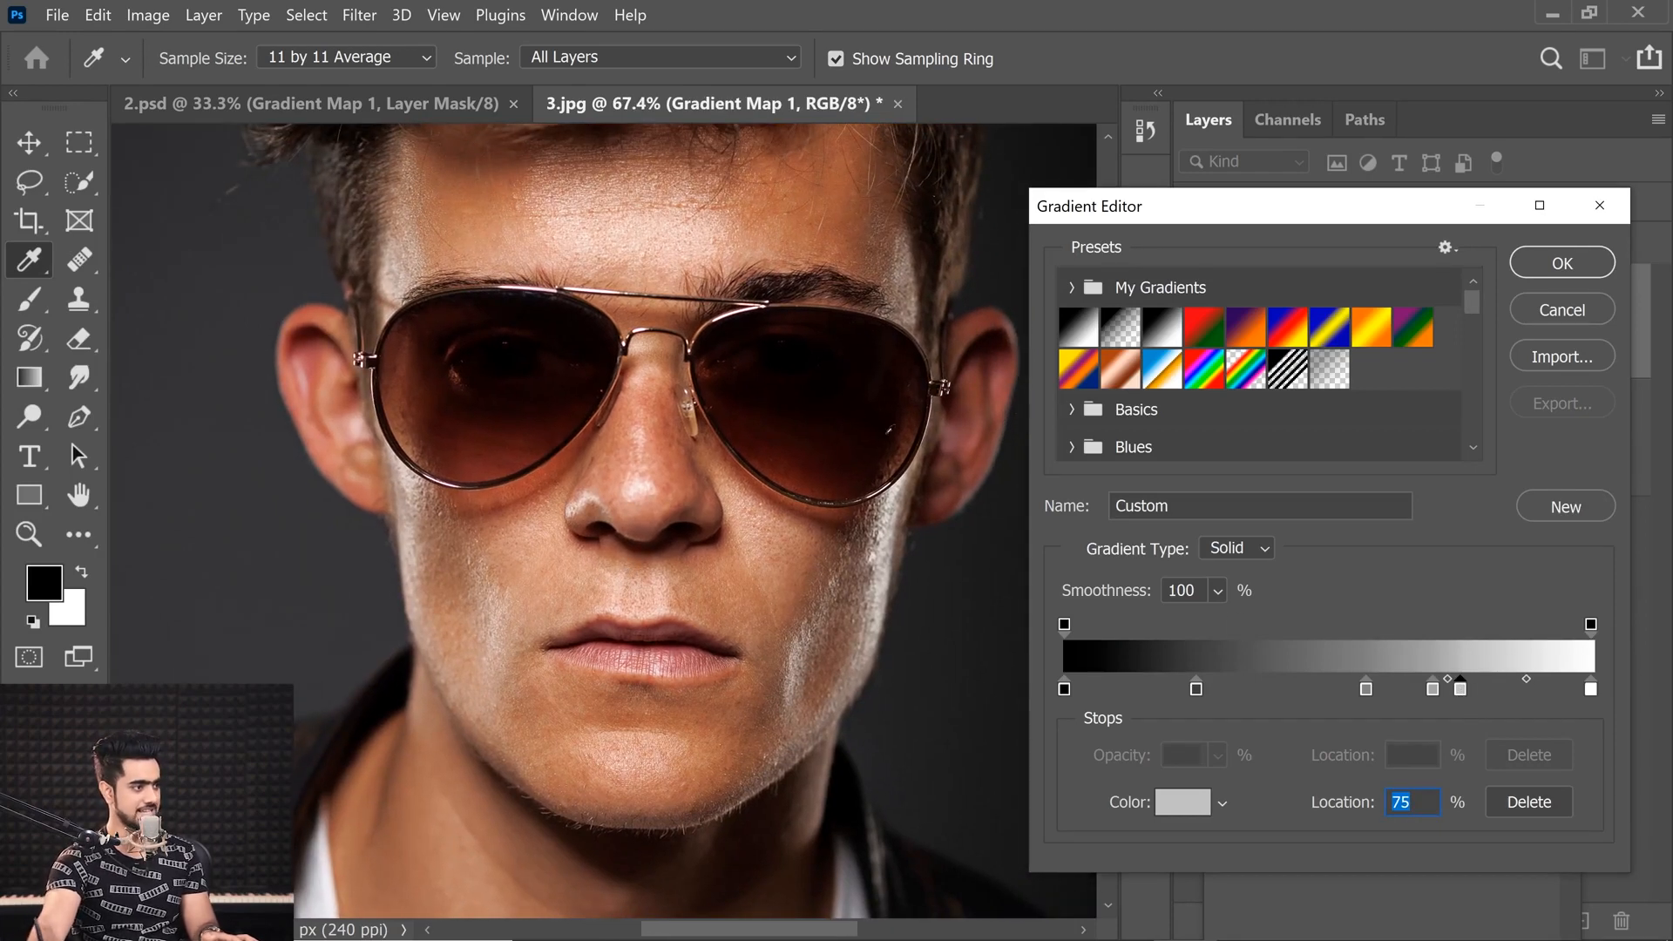
left_click_drag(1431, 688, 1436, 748)
left_click_drag(1459, 690, 1456, 687)
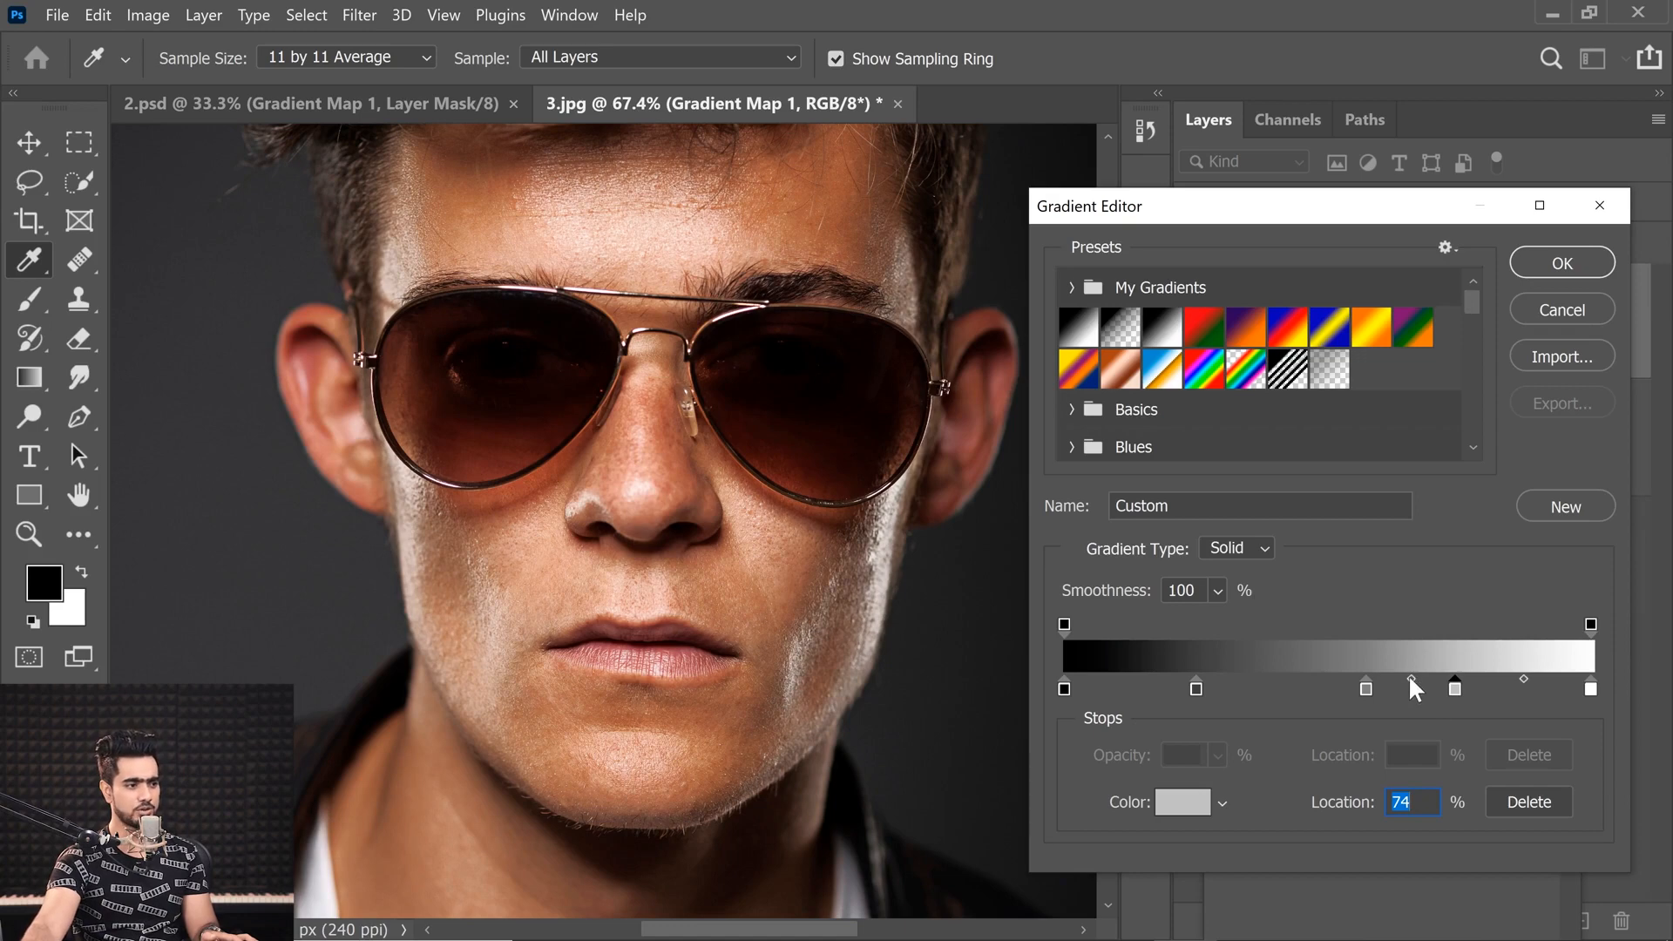
left_click_drag(1410, 680, 1415, 678)
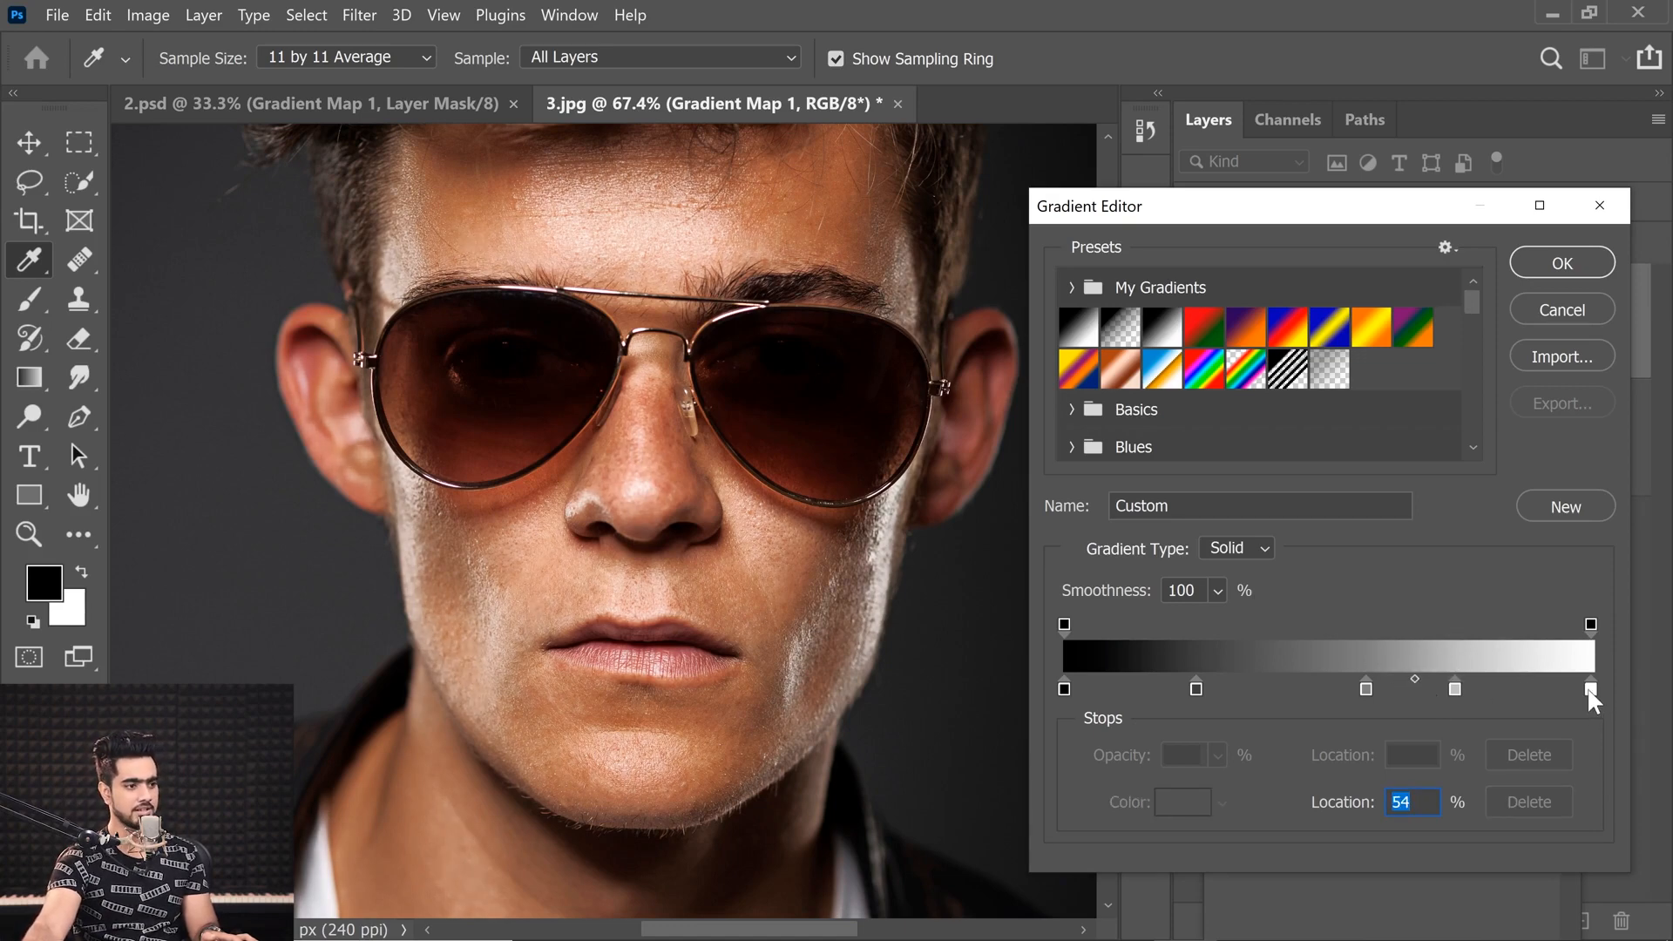
Add a color stop at 88% between the light-gray and white stops and set its color to 88% brightness
left_click(1529, 688)
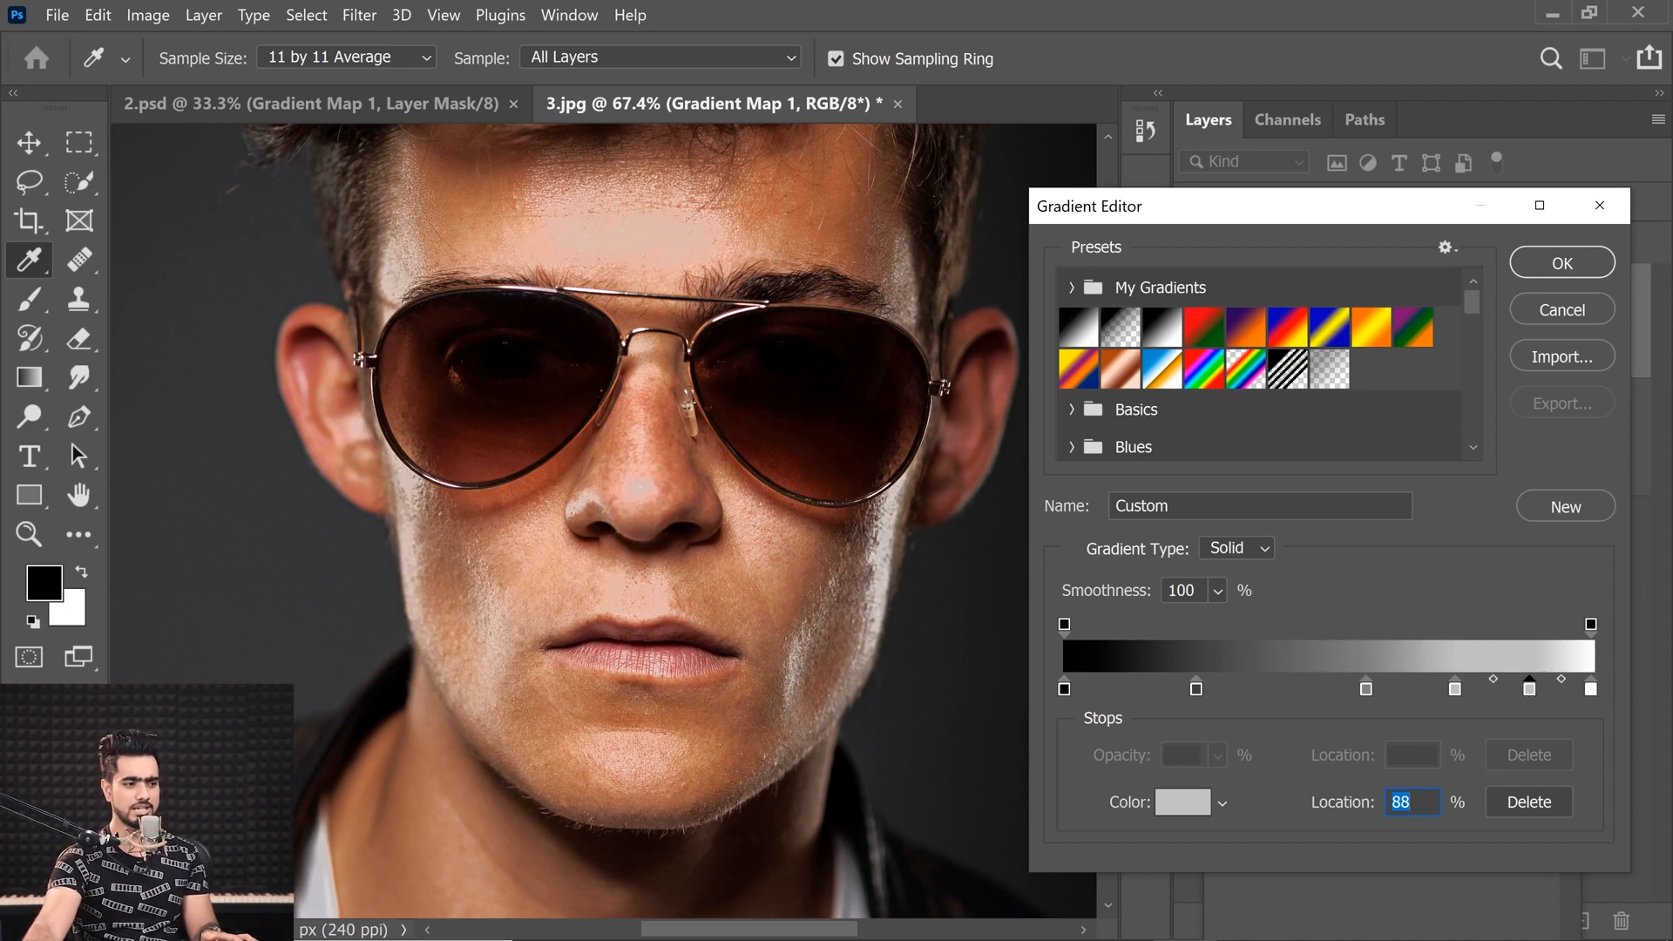
left_click(1182, 801)
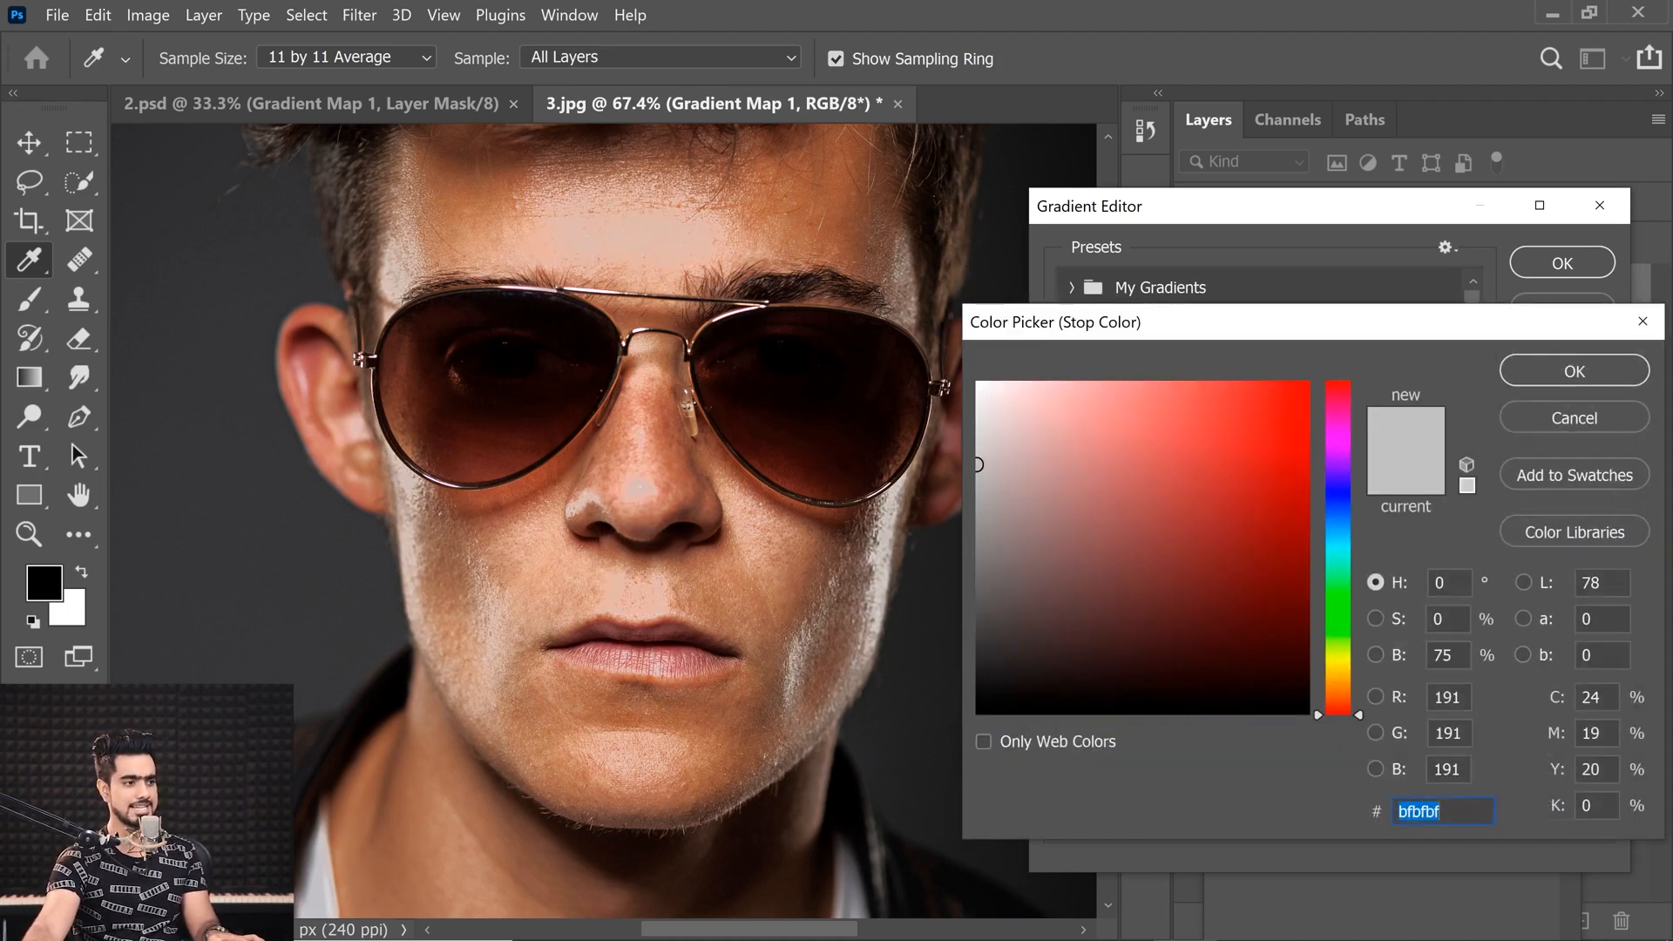
left_click(1450, 655)
double_click(1445, 654)
type("88")
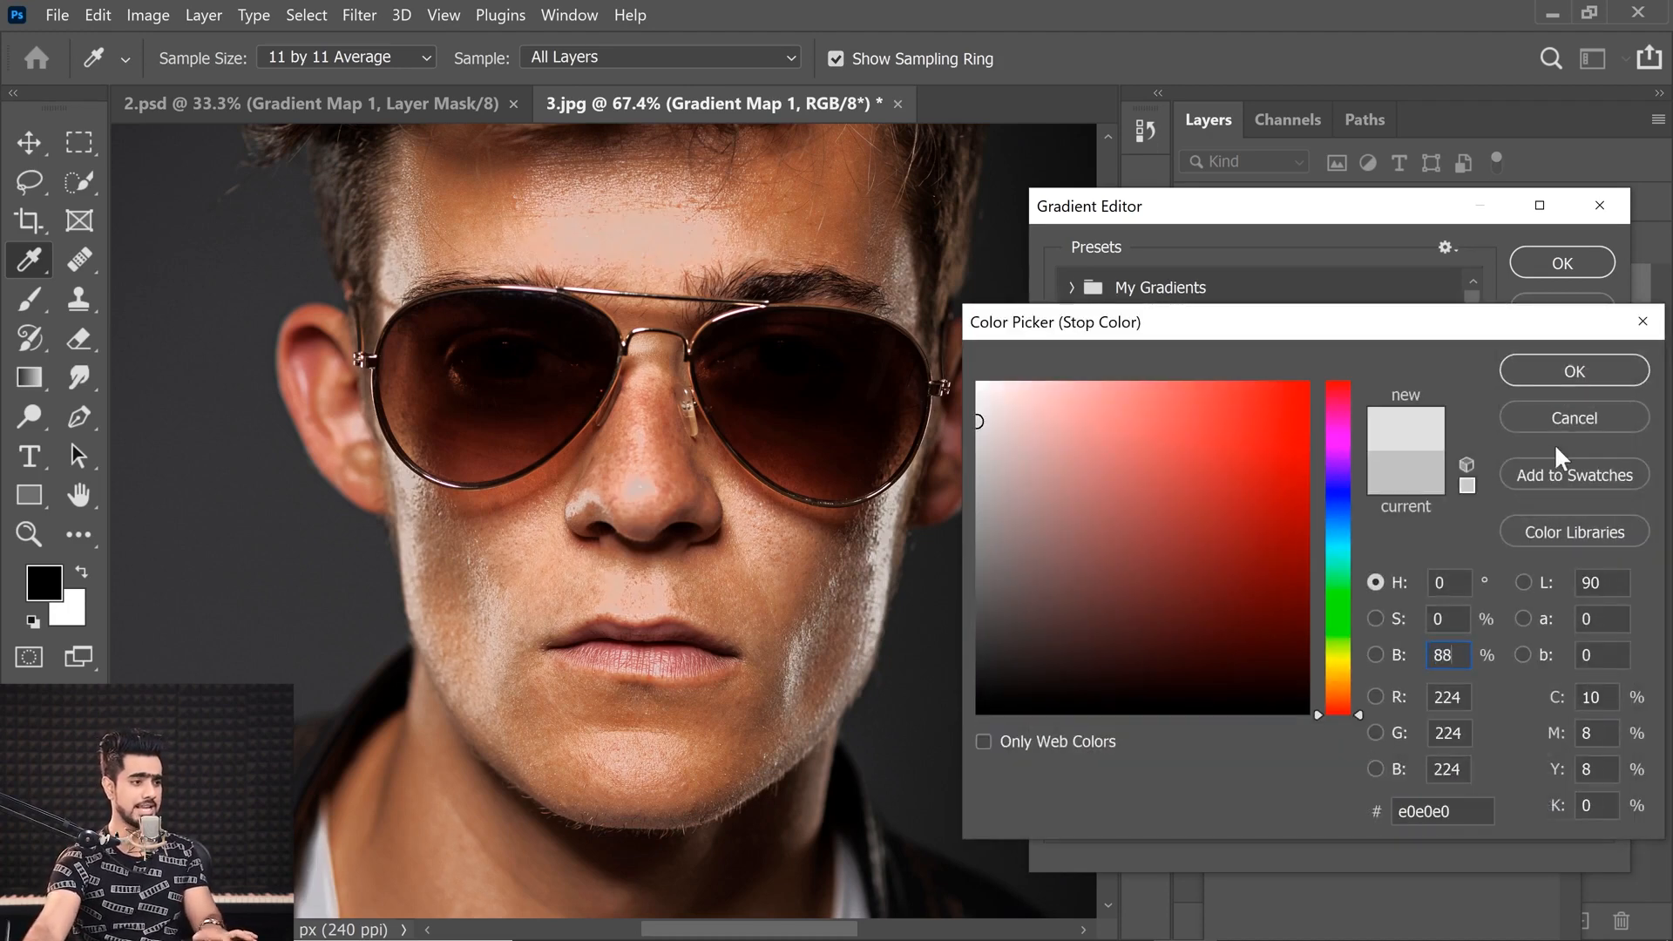
left_click(1573, 372)
Move the brightest gray stop to 82%, and shift the dark-gray stop toward the midtones with the midpoint after it at 60%
left_click_drag(1526, 692, 1490, 690)
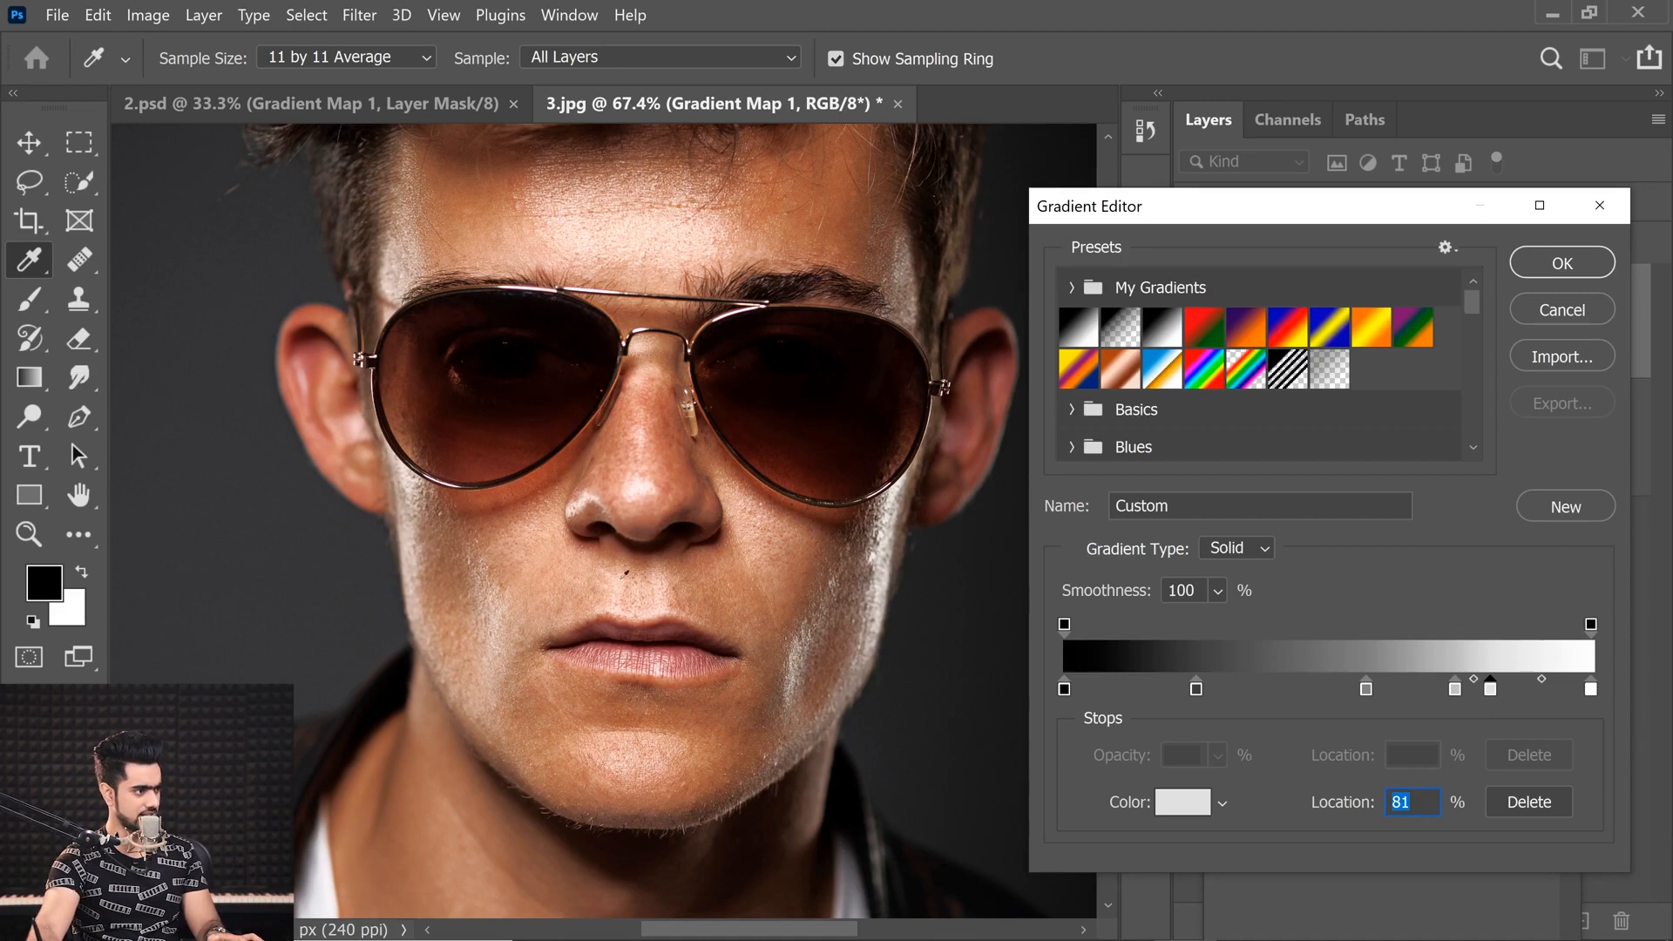
left_click_drag(1490, 687, 1497, 697)
scroll(670, 509, "down", 3)
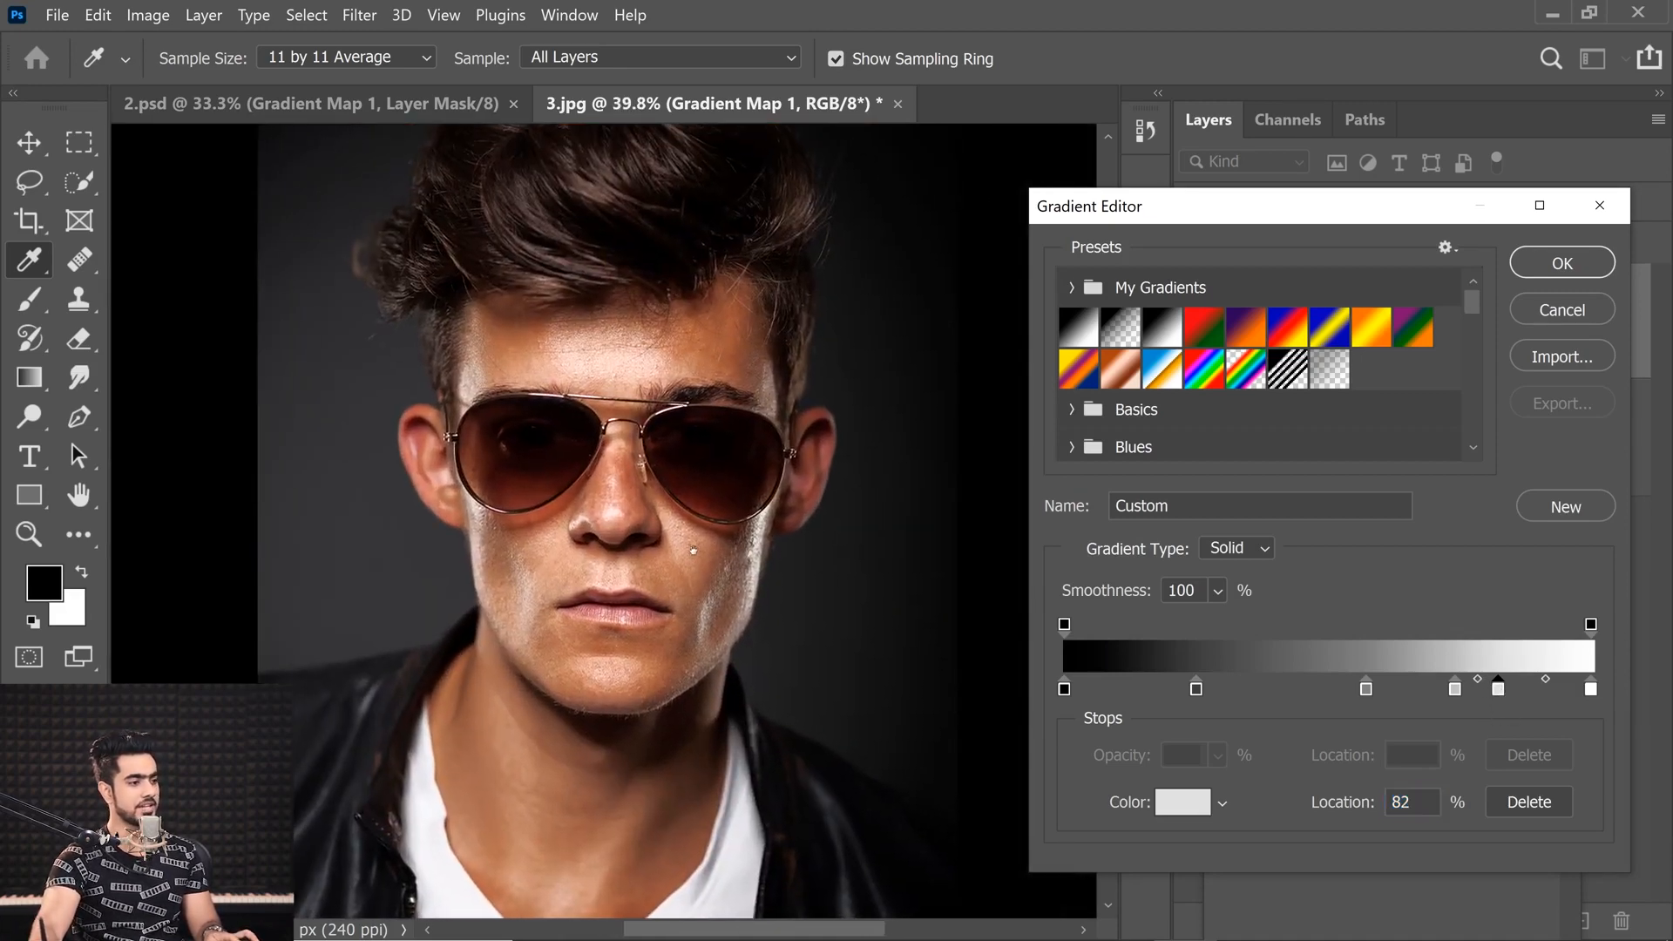
left_click_drag(1197, 688, 1310, 679)
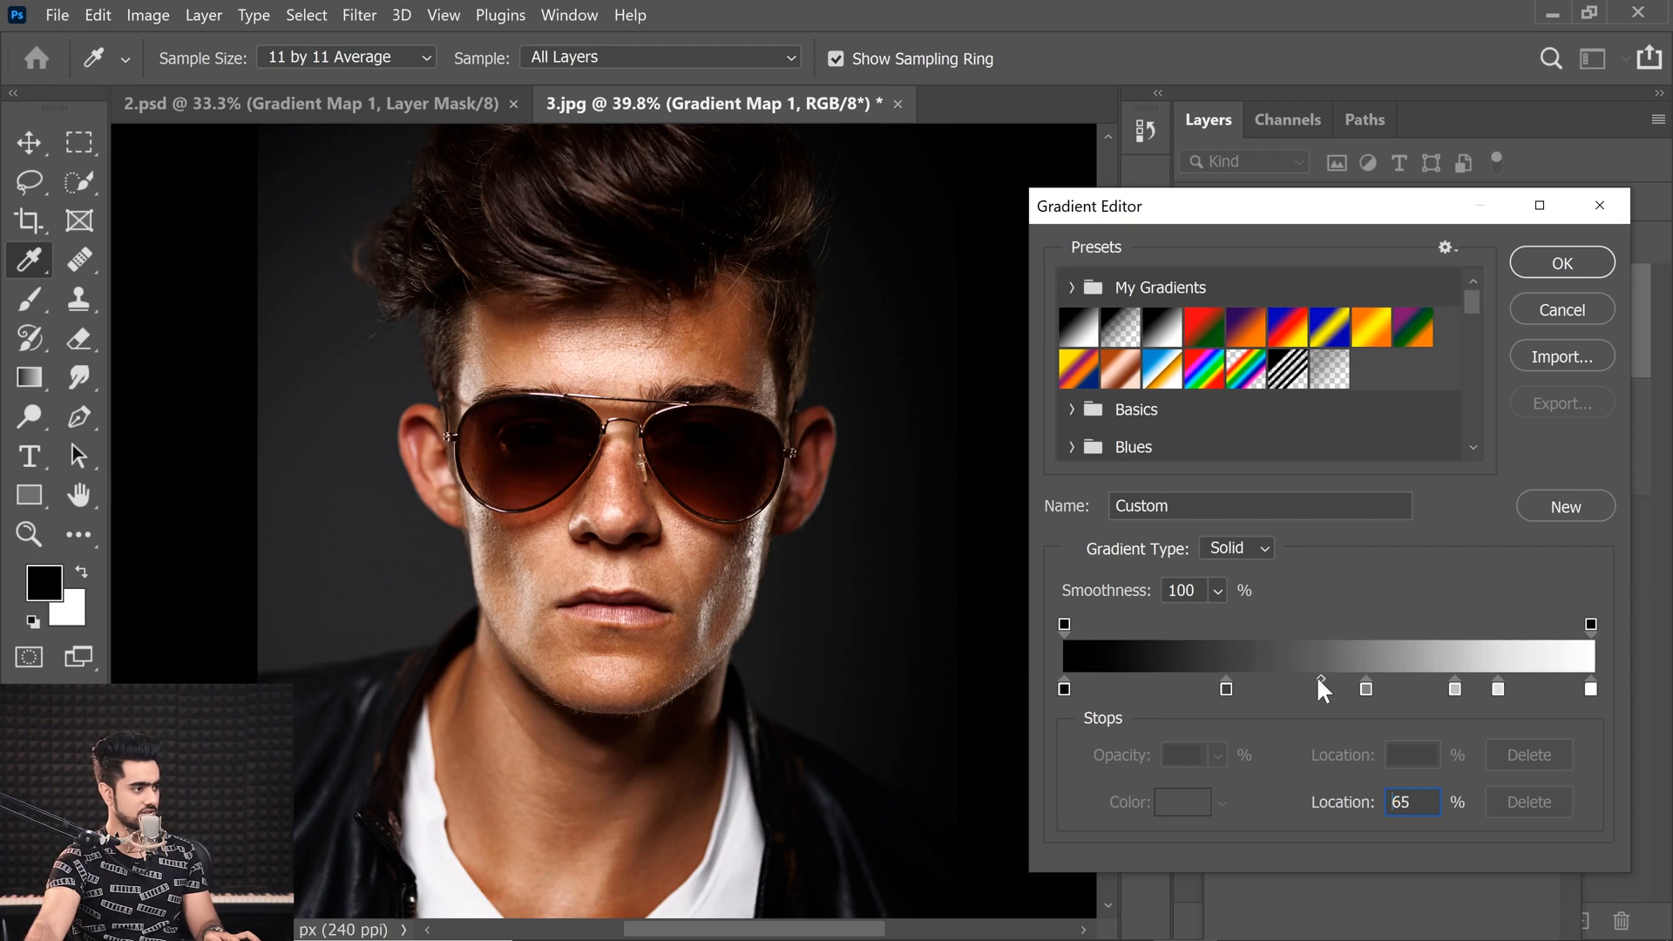
left_click_drag(1321, 679, 1310, 679)
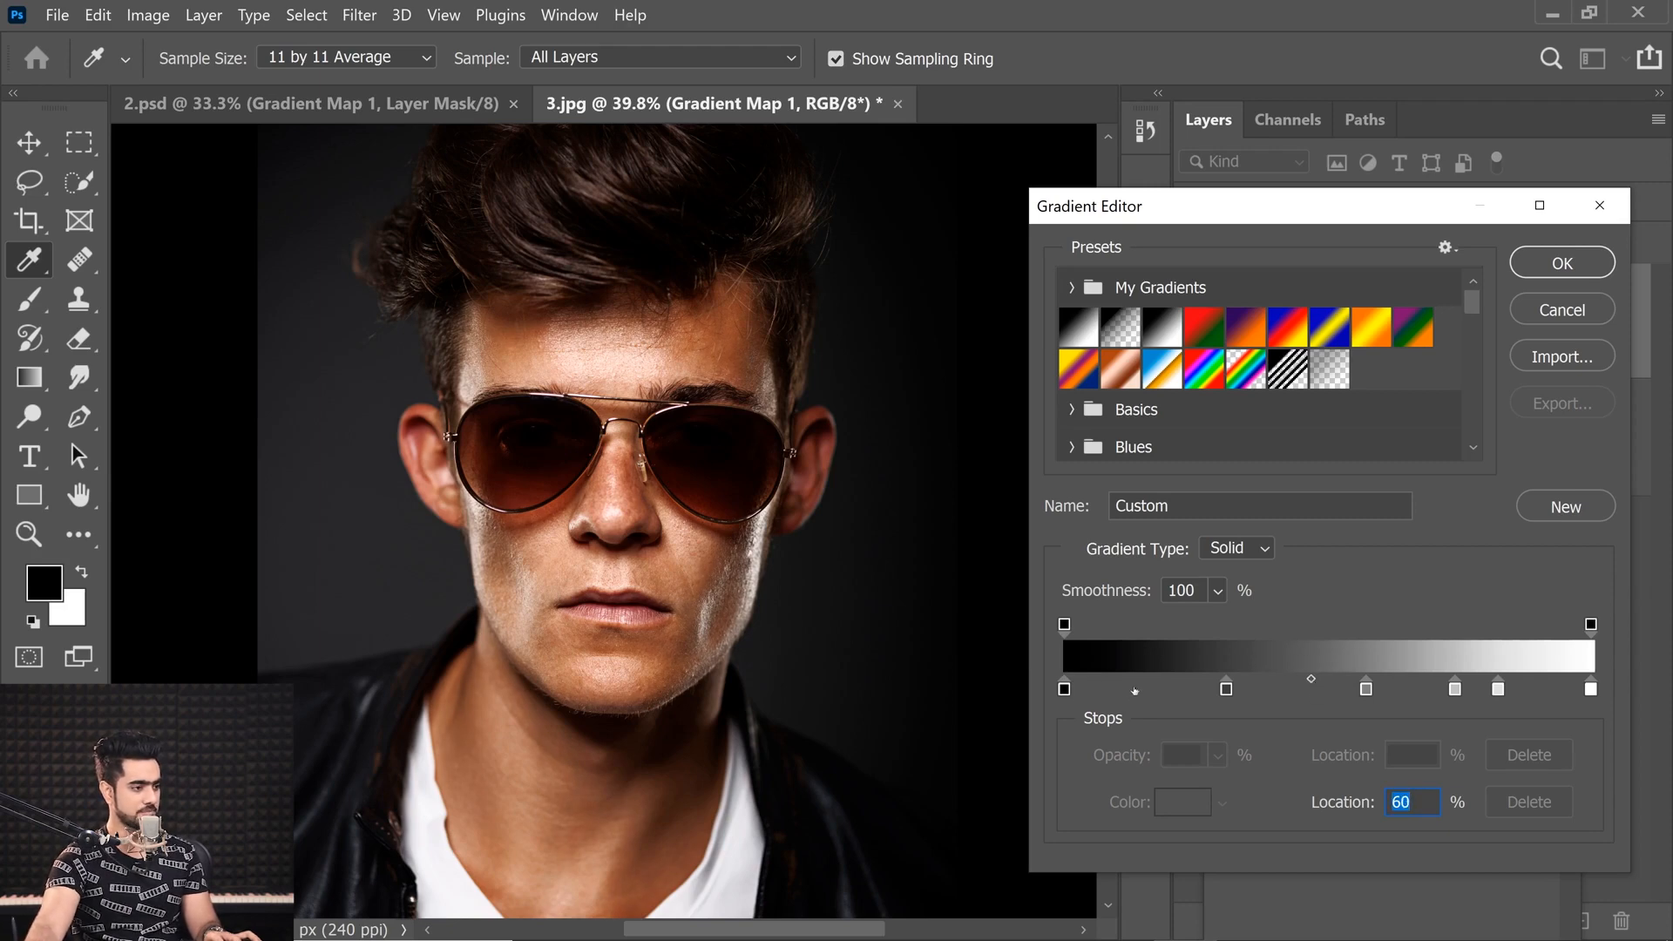
Add a color stop at 12% between the black and dark-gray stops and set its color to 12% brightness
left_click(1134, 690)
type("1")
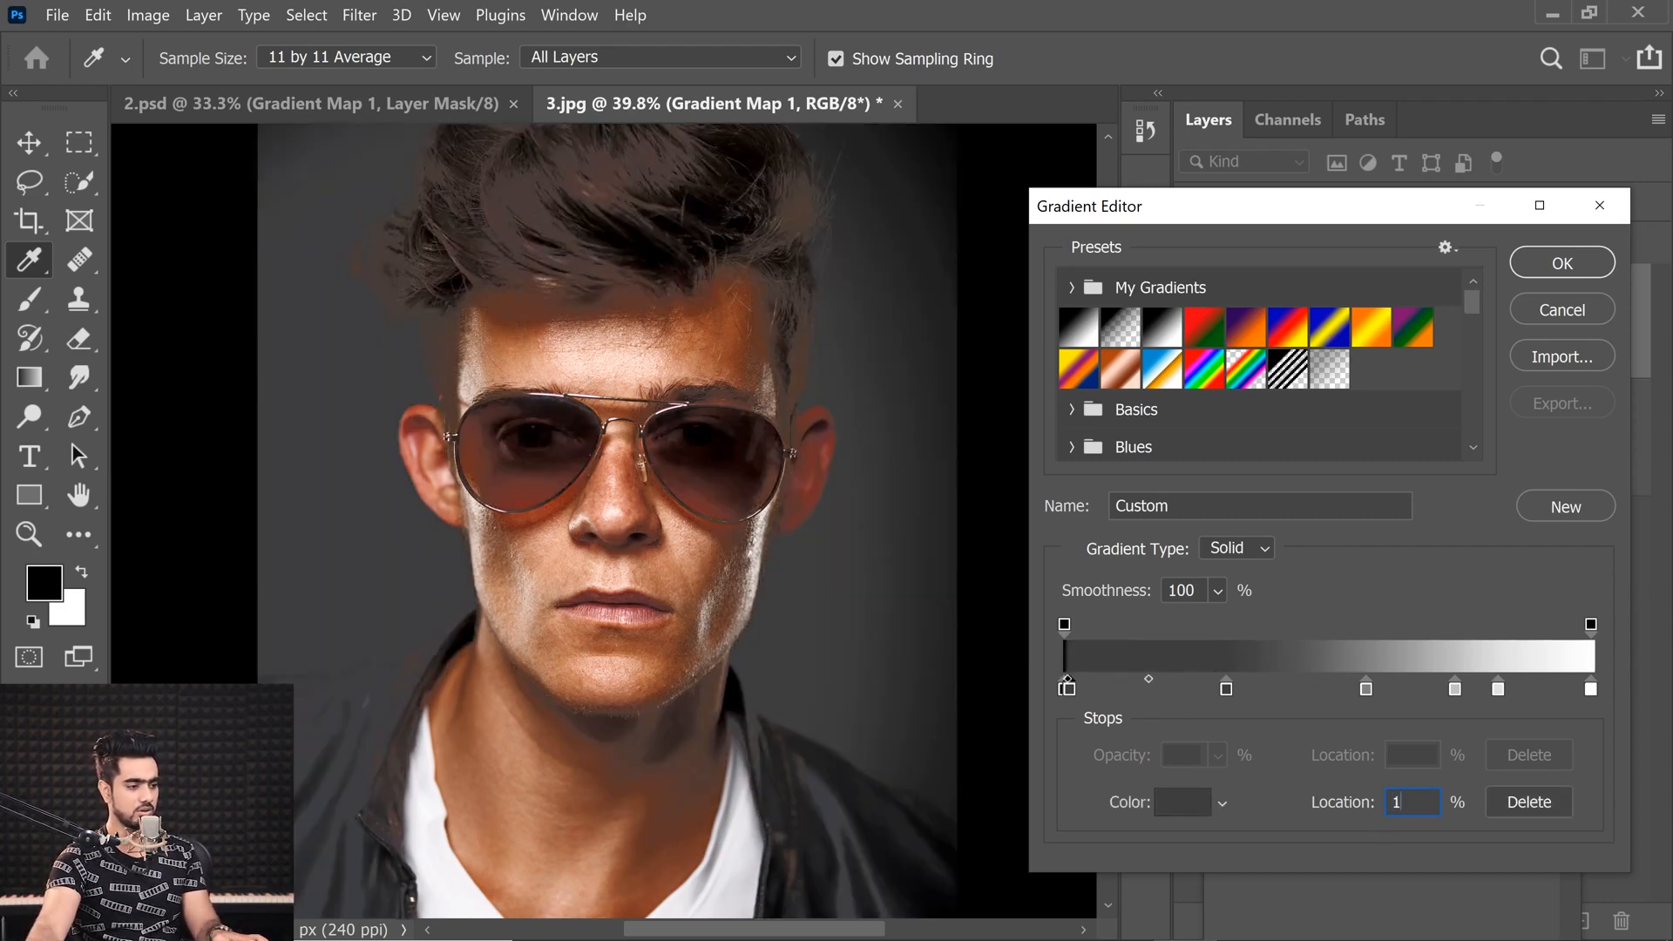
type("2")
left_click(1197, 802)
double_click(1445, 656)
type("12")
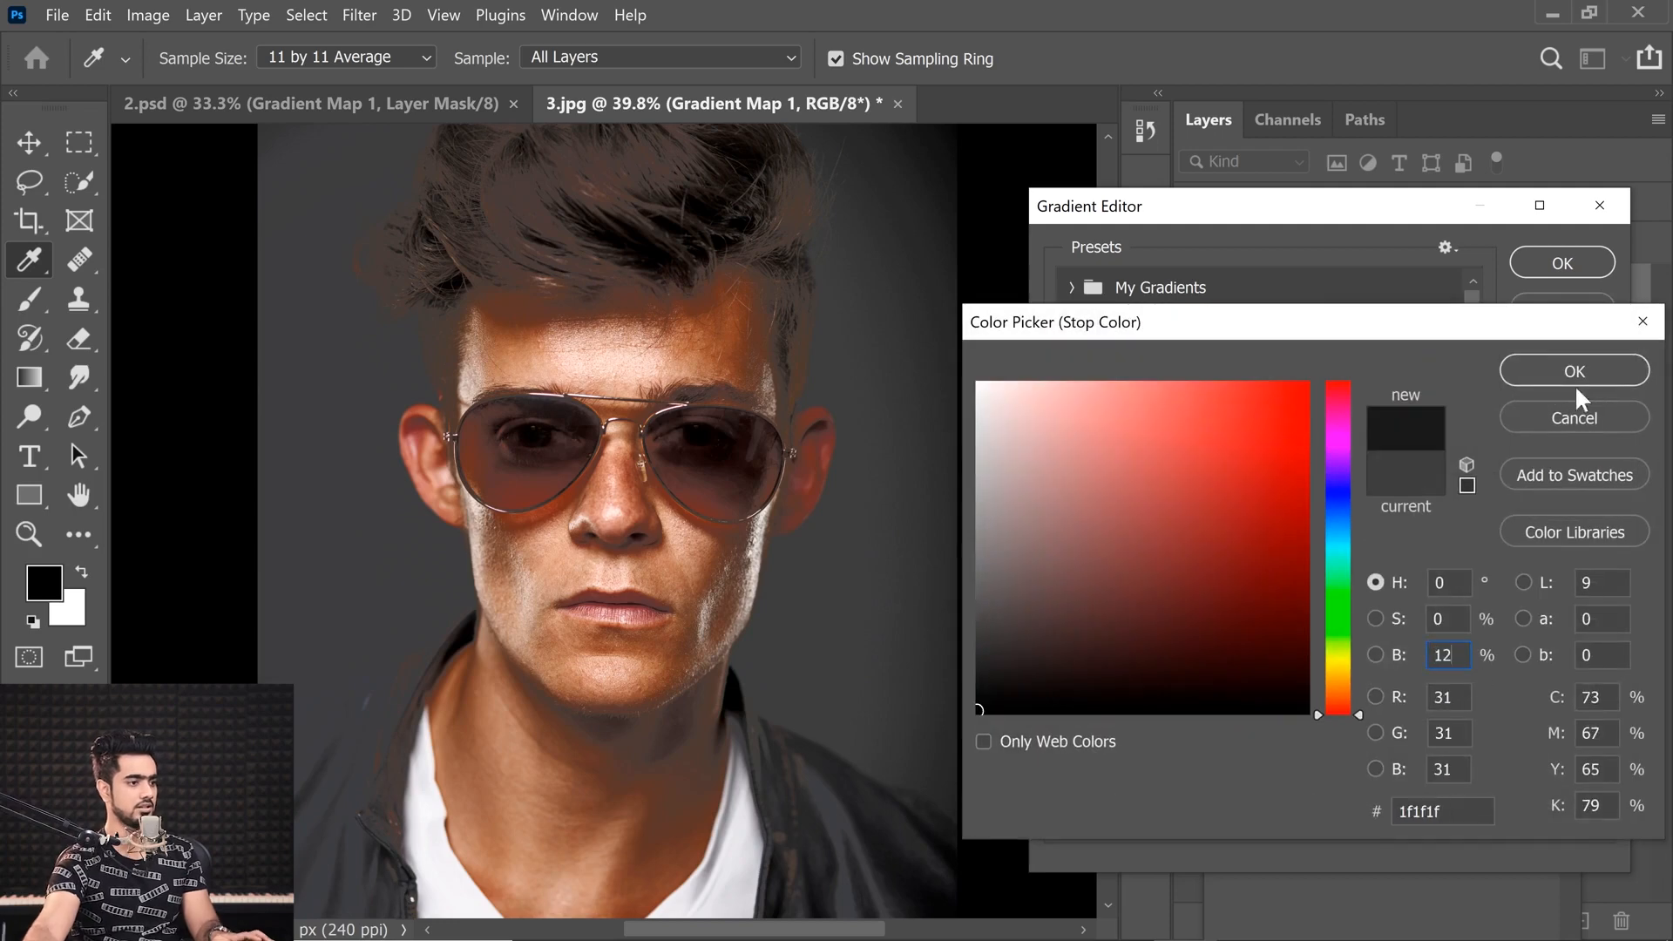
left_click(1573, 372)
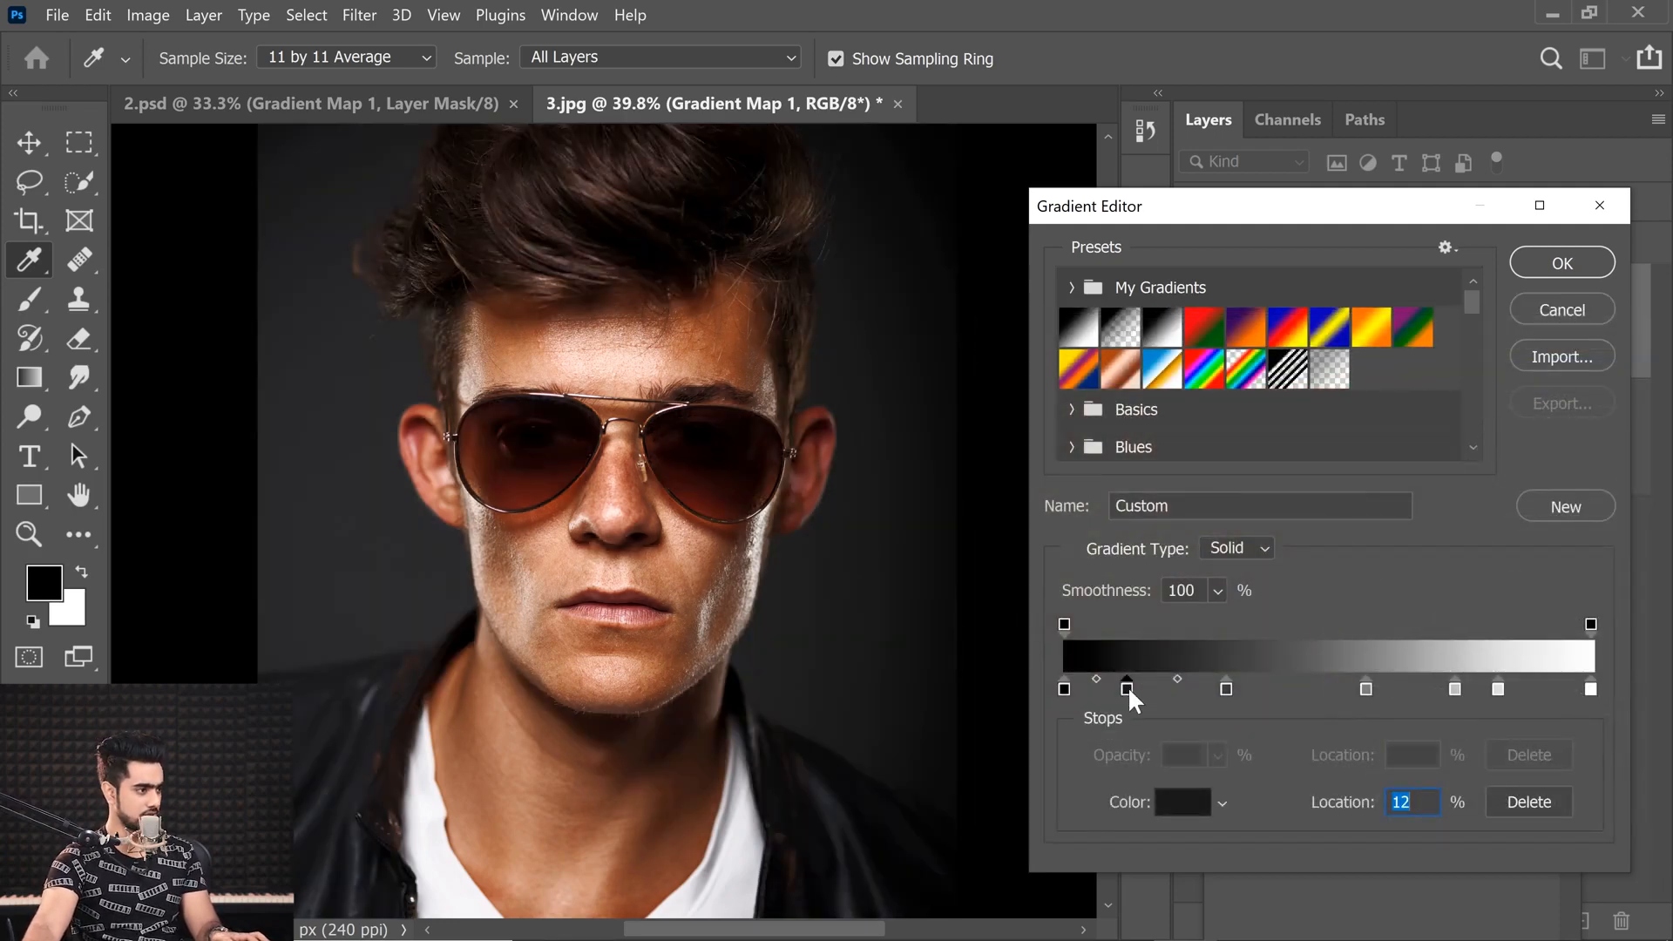
Move the darkest gray stop to 14%, apply the gradient, and compare the portrait with the Gradient Map layer hidden and shown
mouse_move(1130, 691)
left_mouse_down()
mouse_move(1163, 687)
mouse_move(1138, 692)
left_mouse_up()
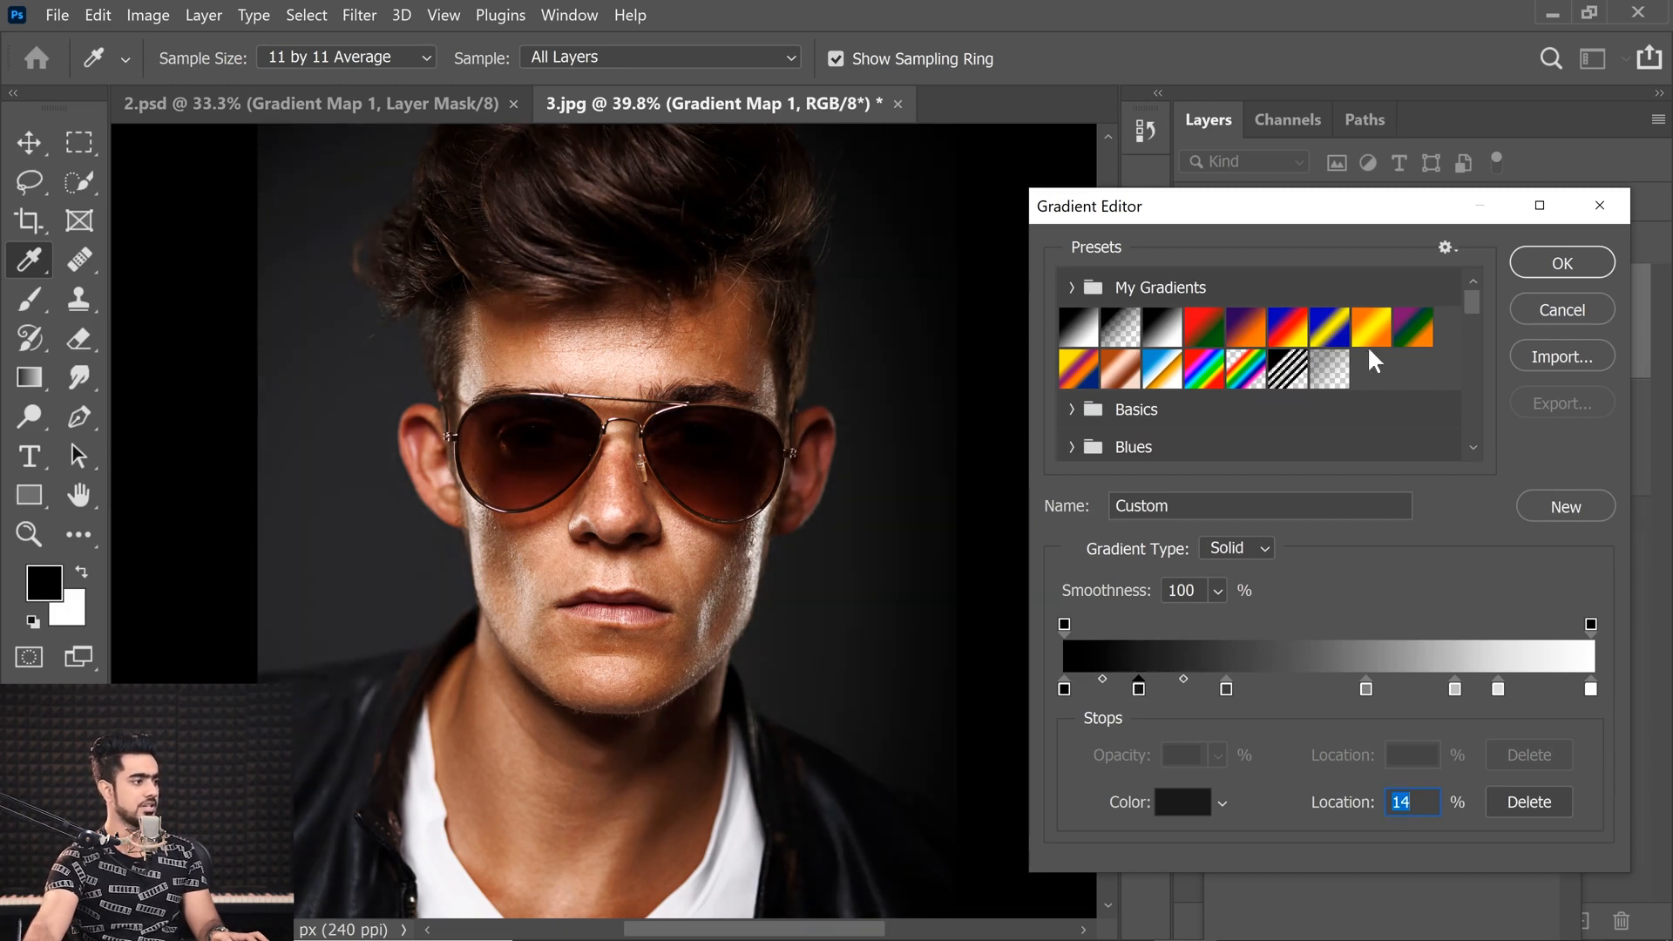
left_click(1545, 262)
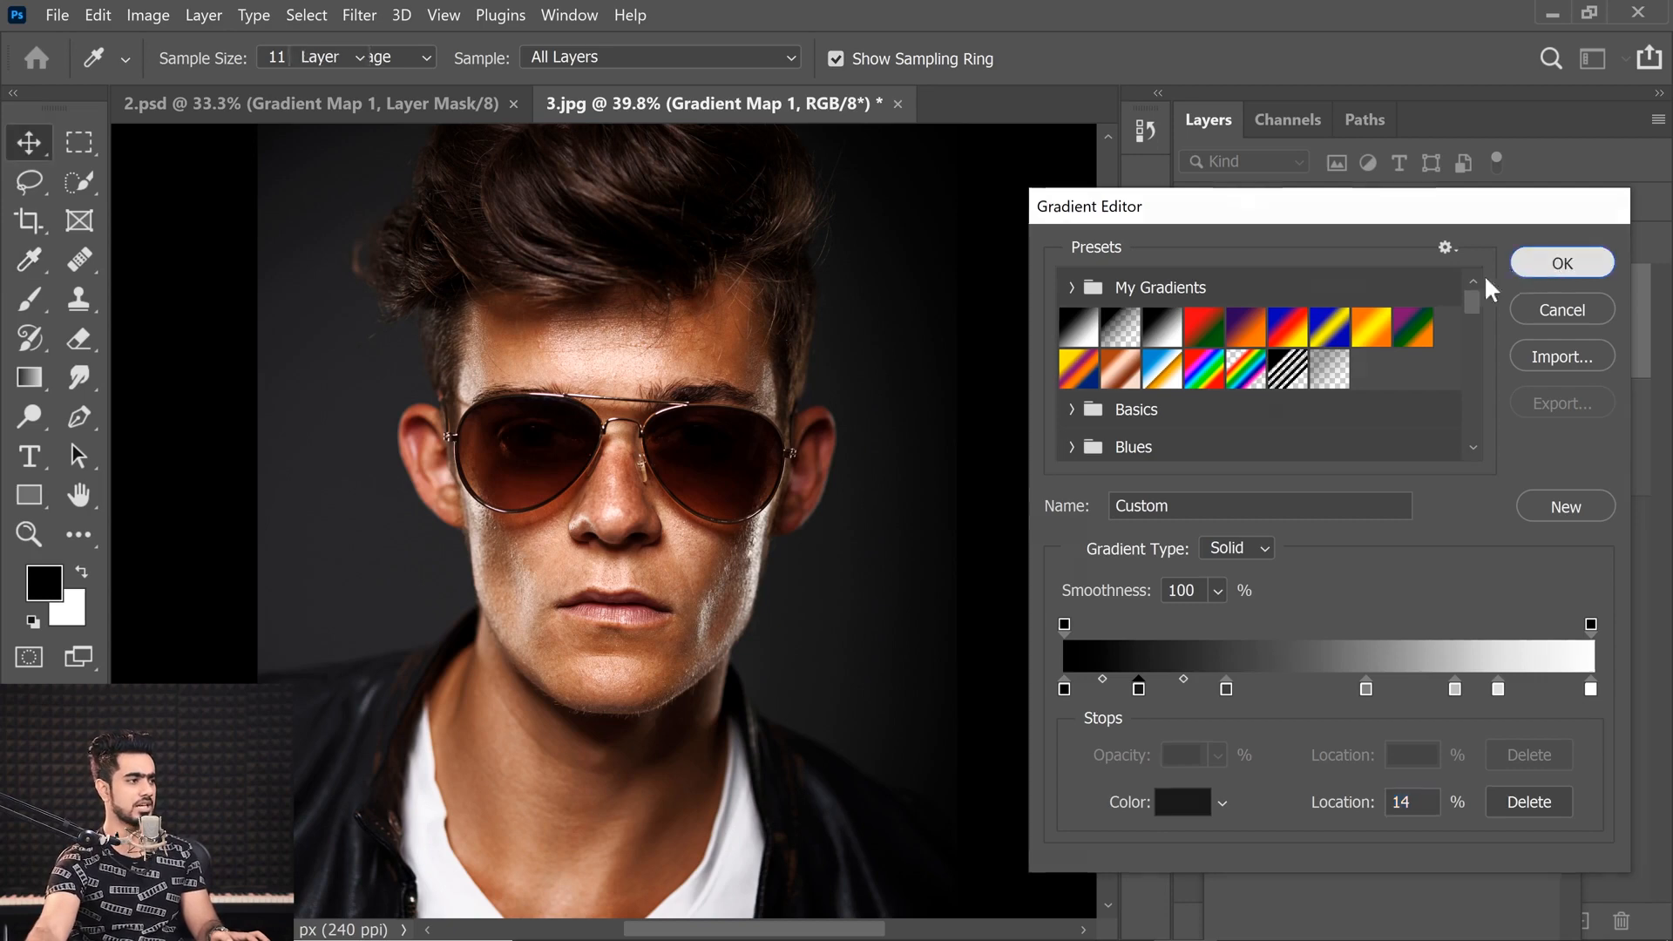
left_click(1193, 323)
left_click(1192, 324)
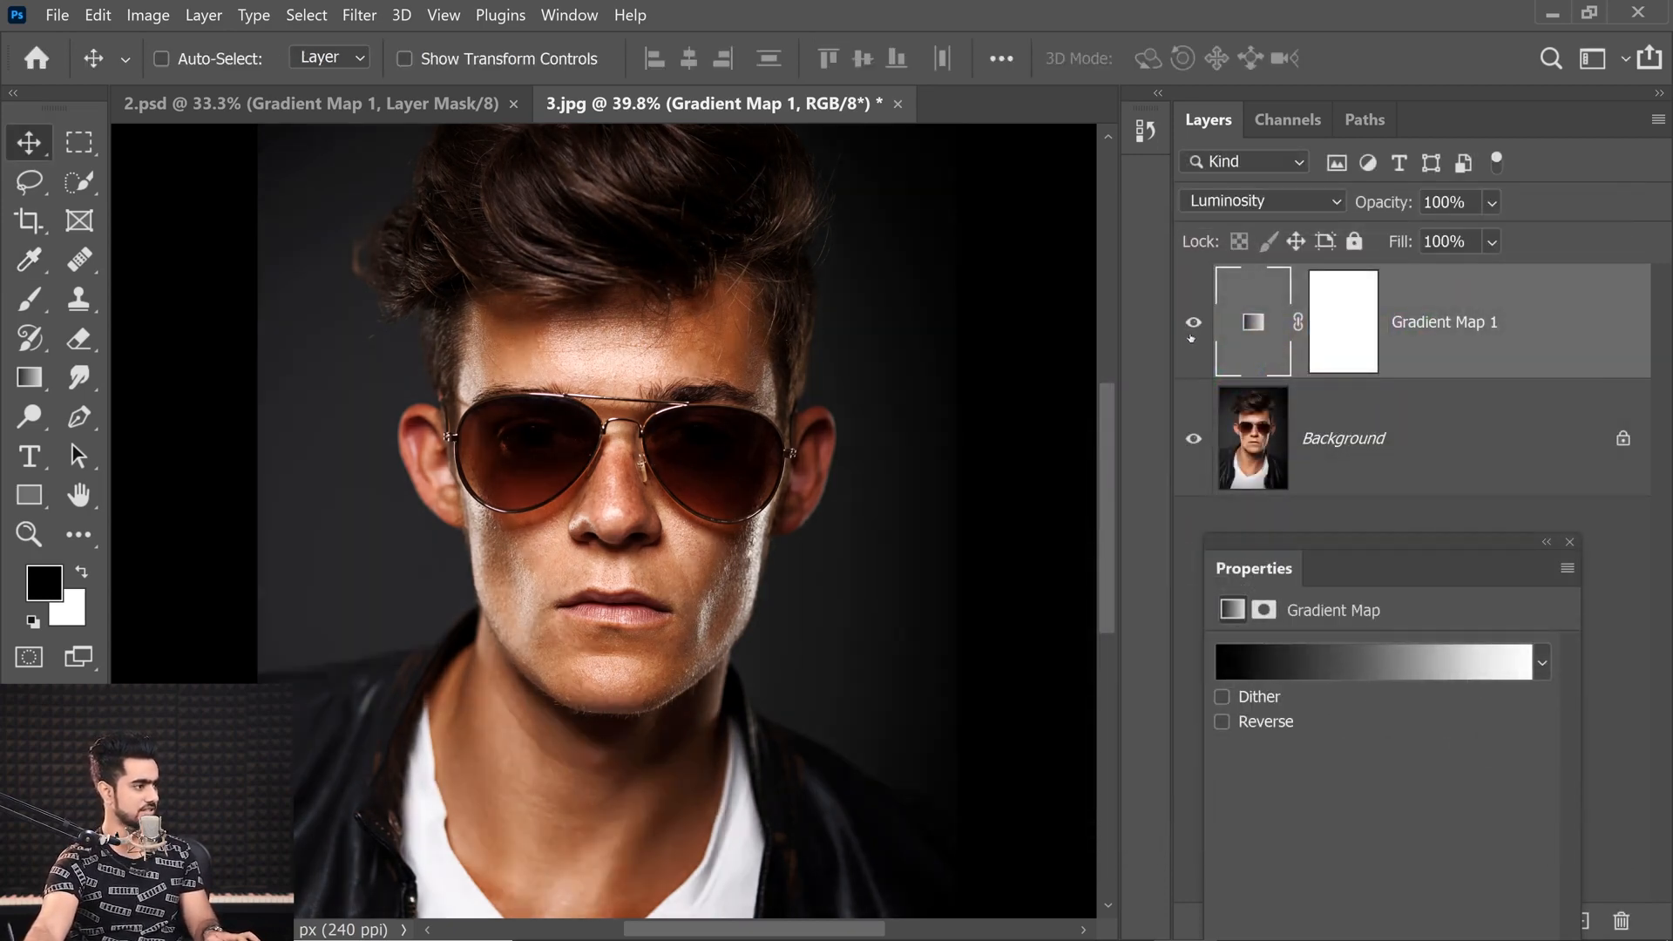
Compare the portrait with the Gradient Map layer hidden and shown, both at full view and close up on the face
left_click(1193, 323)
left_click(1192, 323)
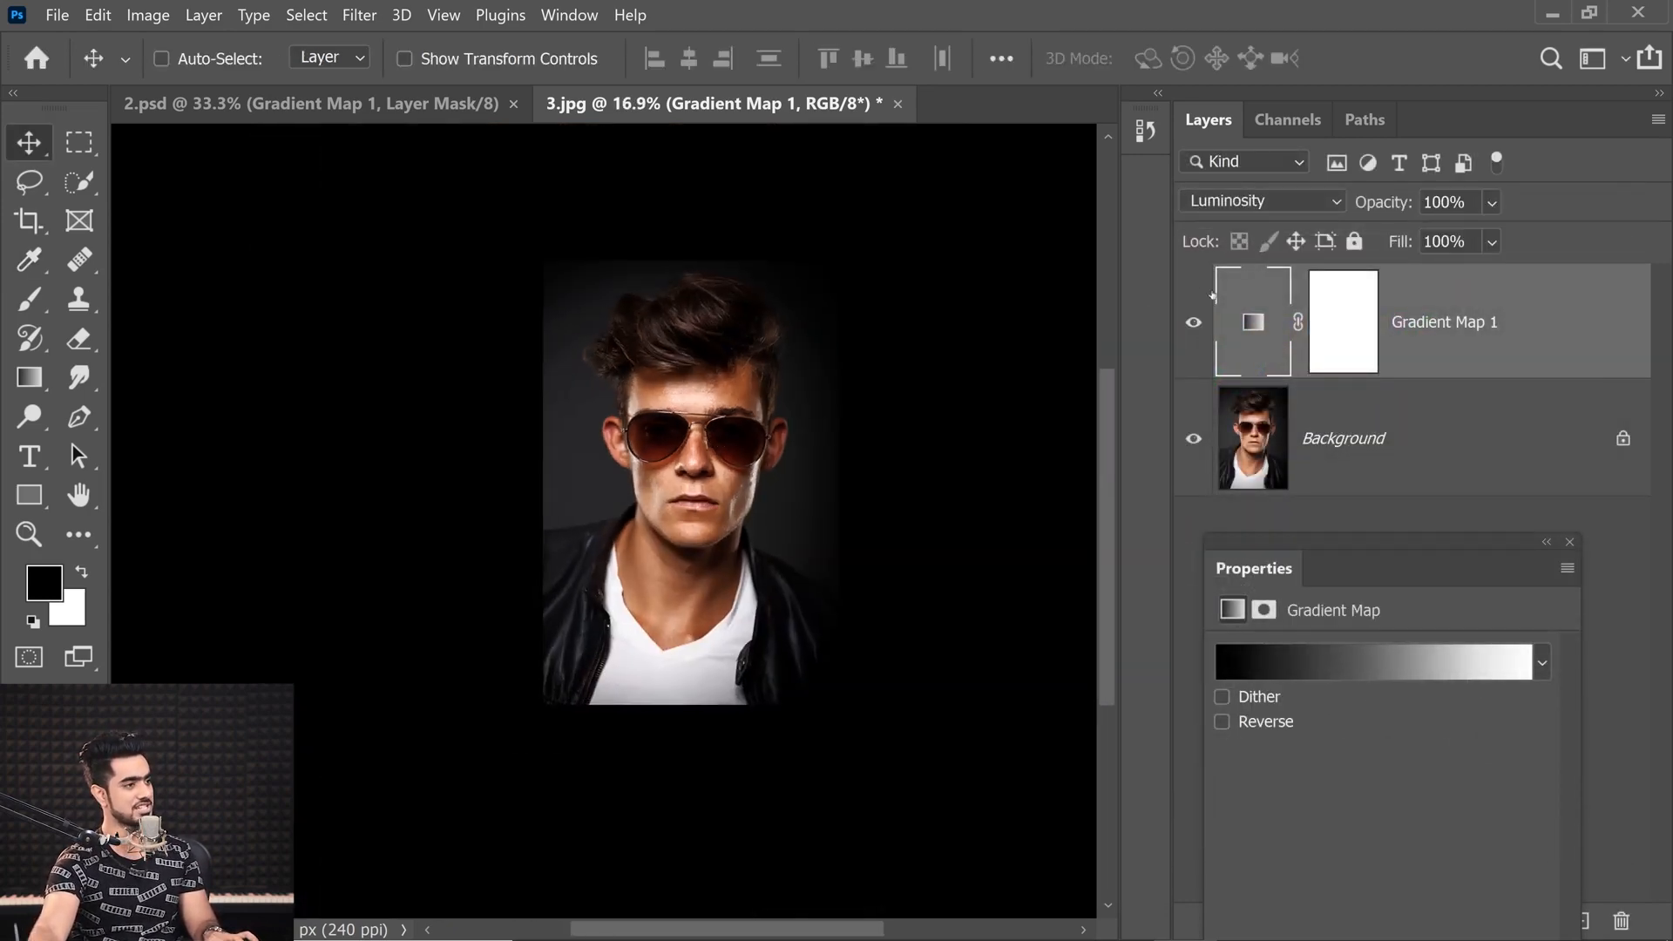
left_click(1193, 324)
left_click(1193, 323)
scroll(775, 469, "up", 3)
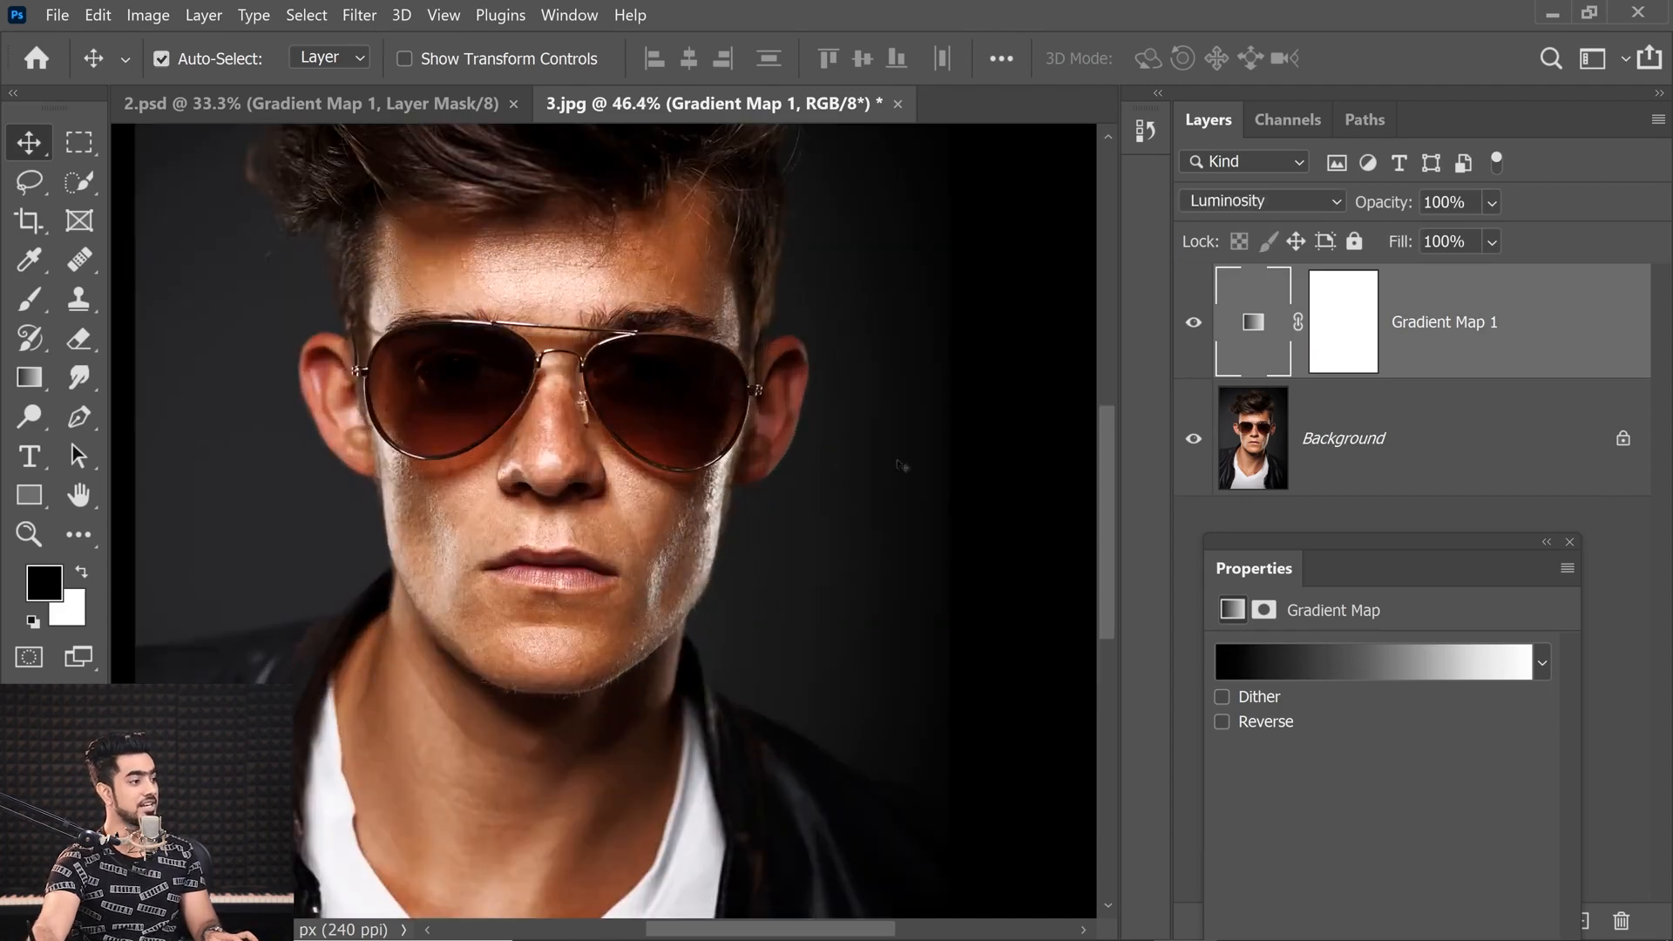
Set the Gradient Map's smoothness to 0% and inspect the tonal transitions on the portrait
left_click(1357, 661)
left_click(1217, 593)
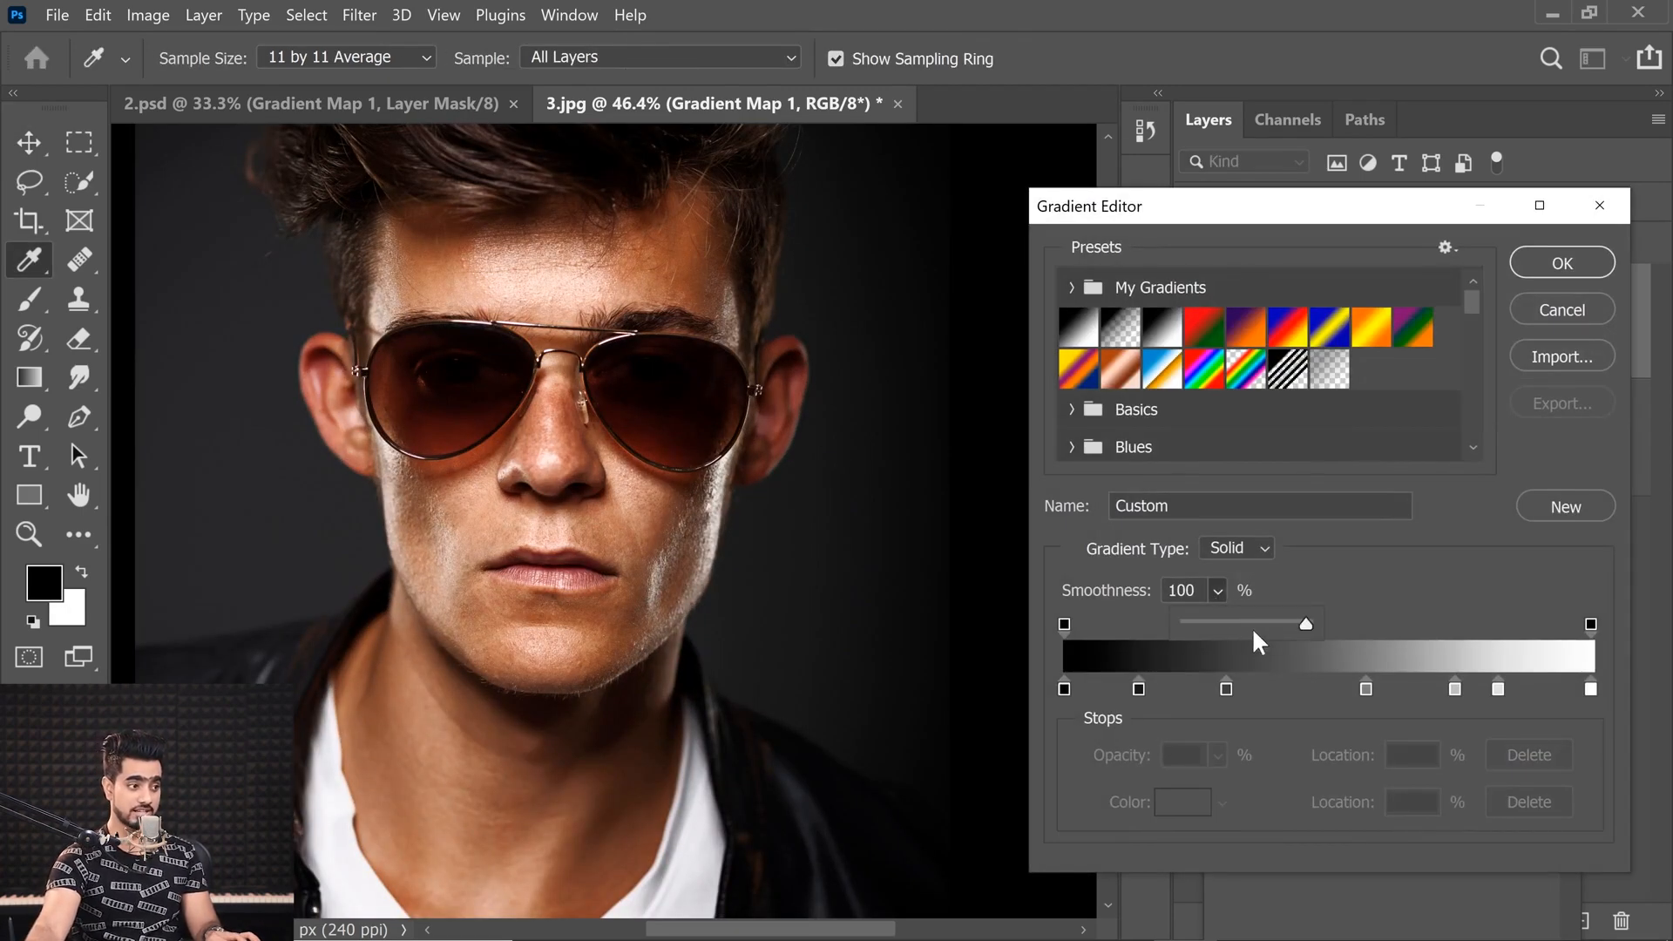
left_click_drag(1289, 619, 1181, 620)
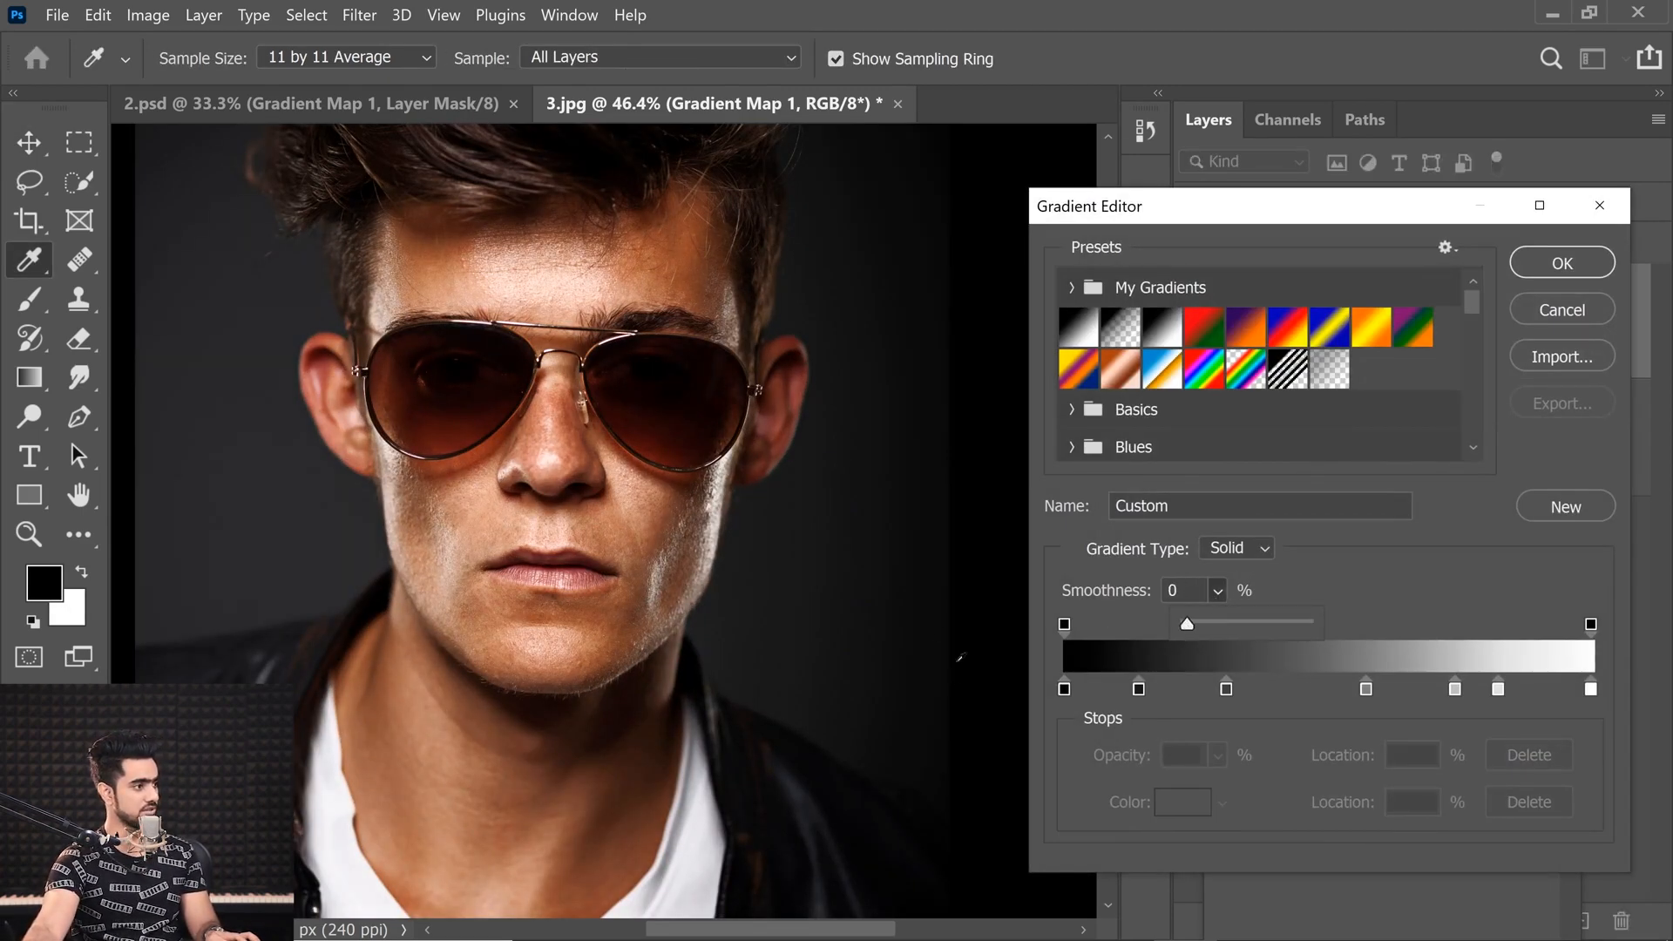
left_click_drag(810, 590, 645, 664)
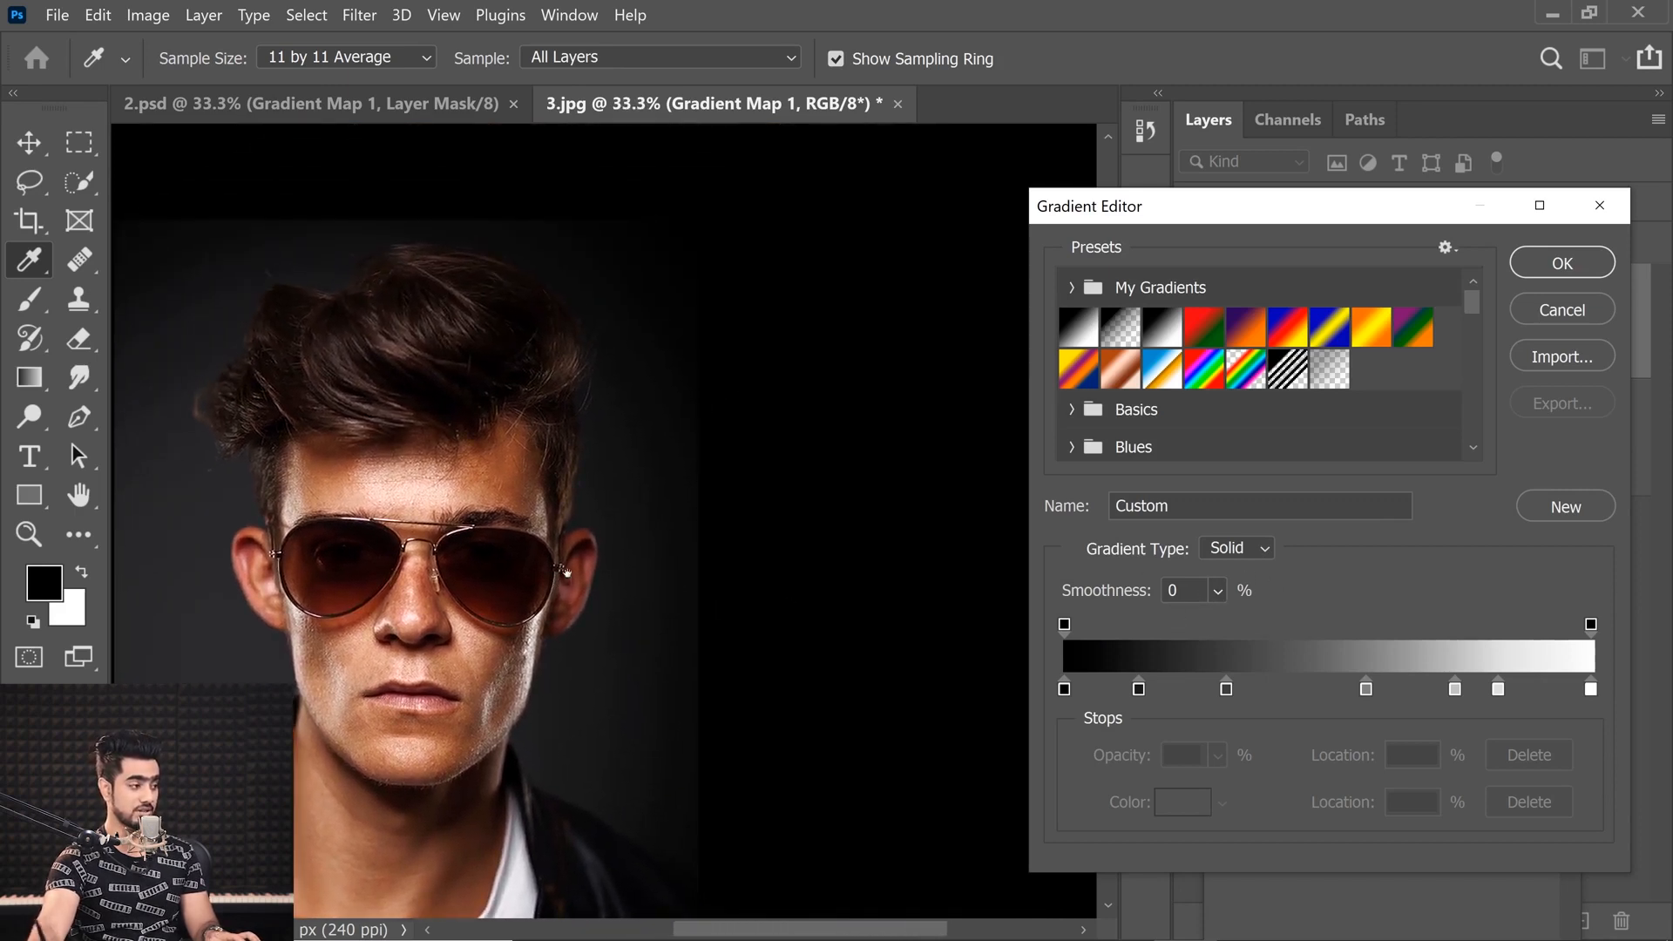
left_click_drag(693, 571, 774, 489)
Return the Gradient Map's smoothness to 100% and apply the gradient
left_click(1217, 591)
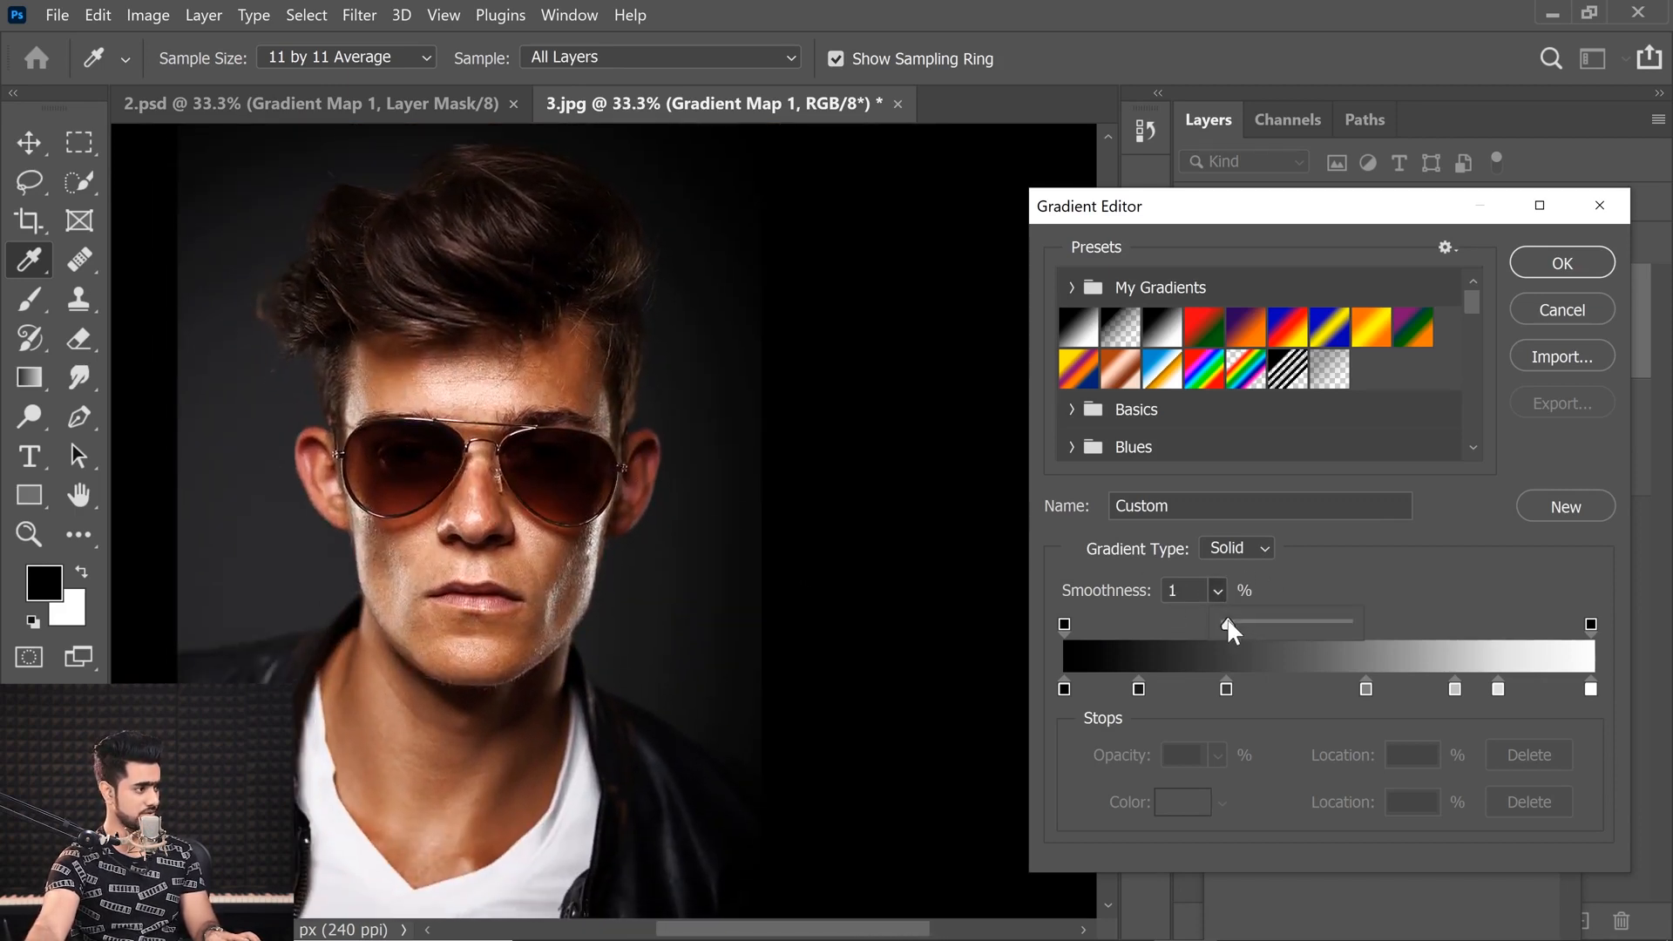
left_click_drag(1227, 617, 1382, 632)
left_click_drag(1248, 624, 1410, 633)
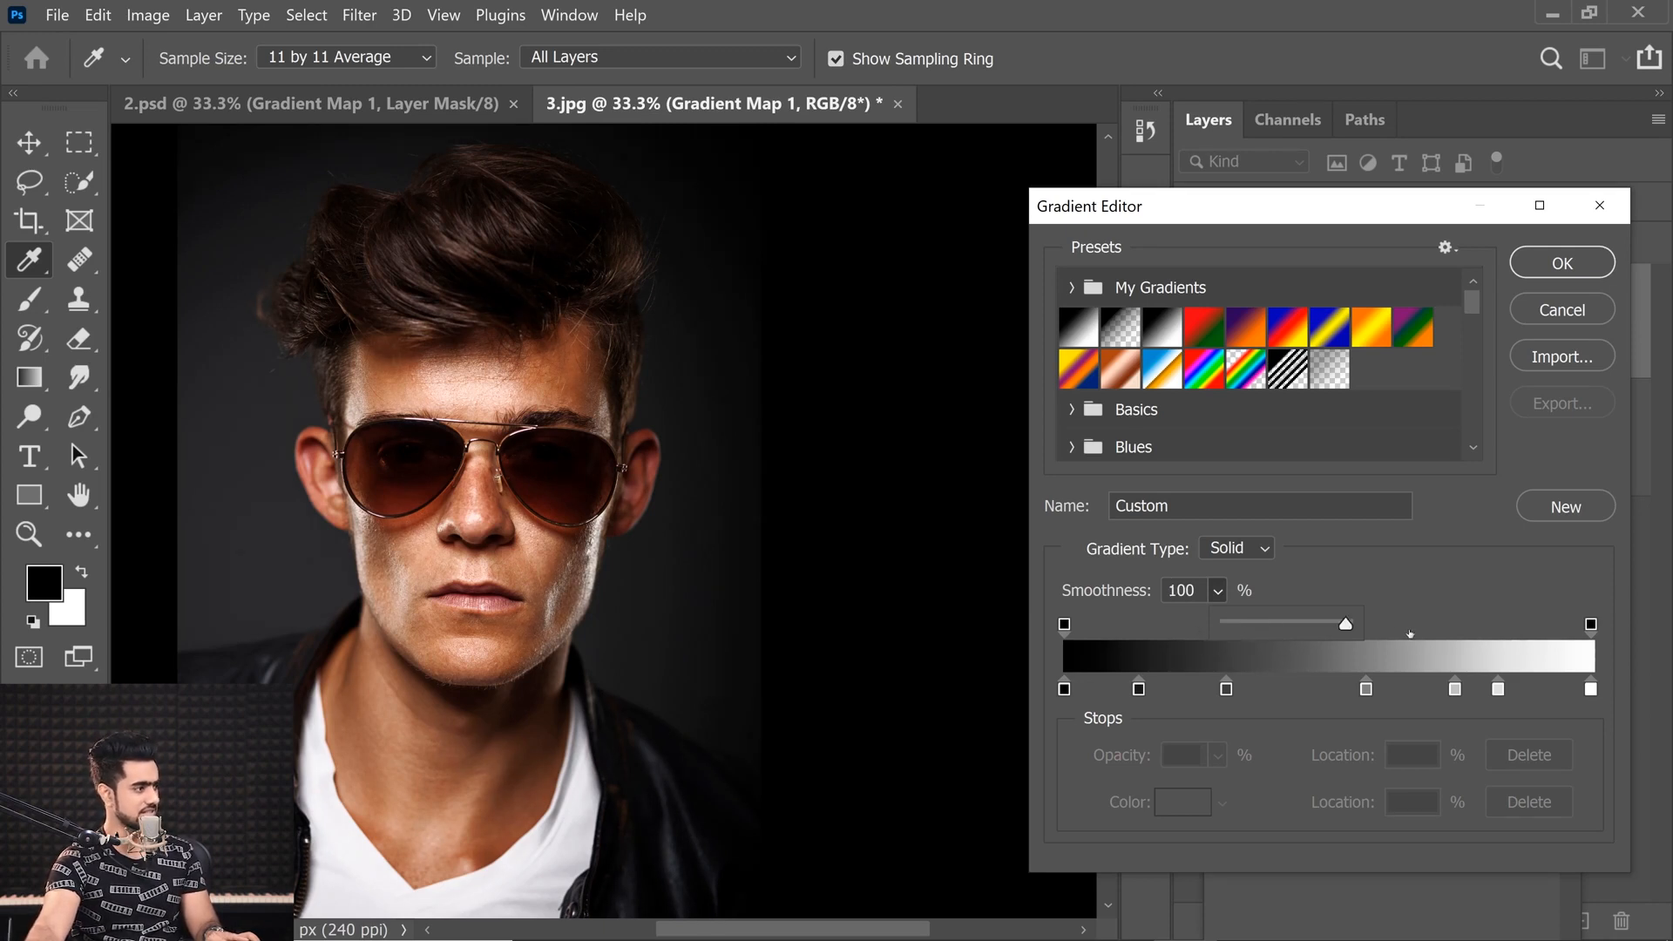
left_click(1506, 572)
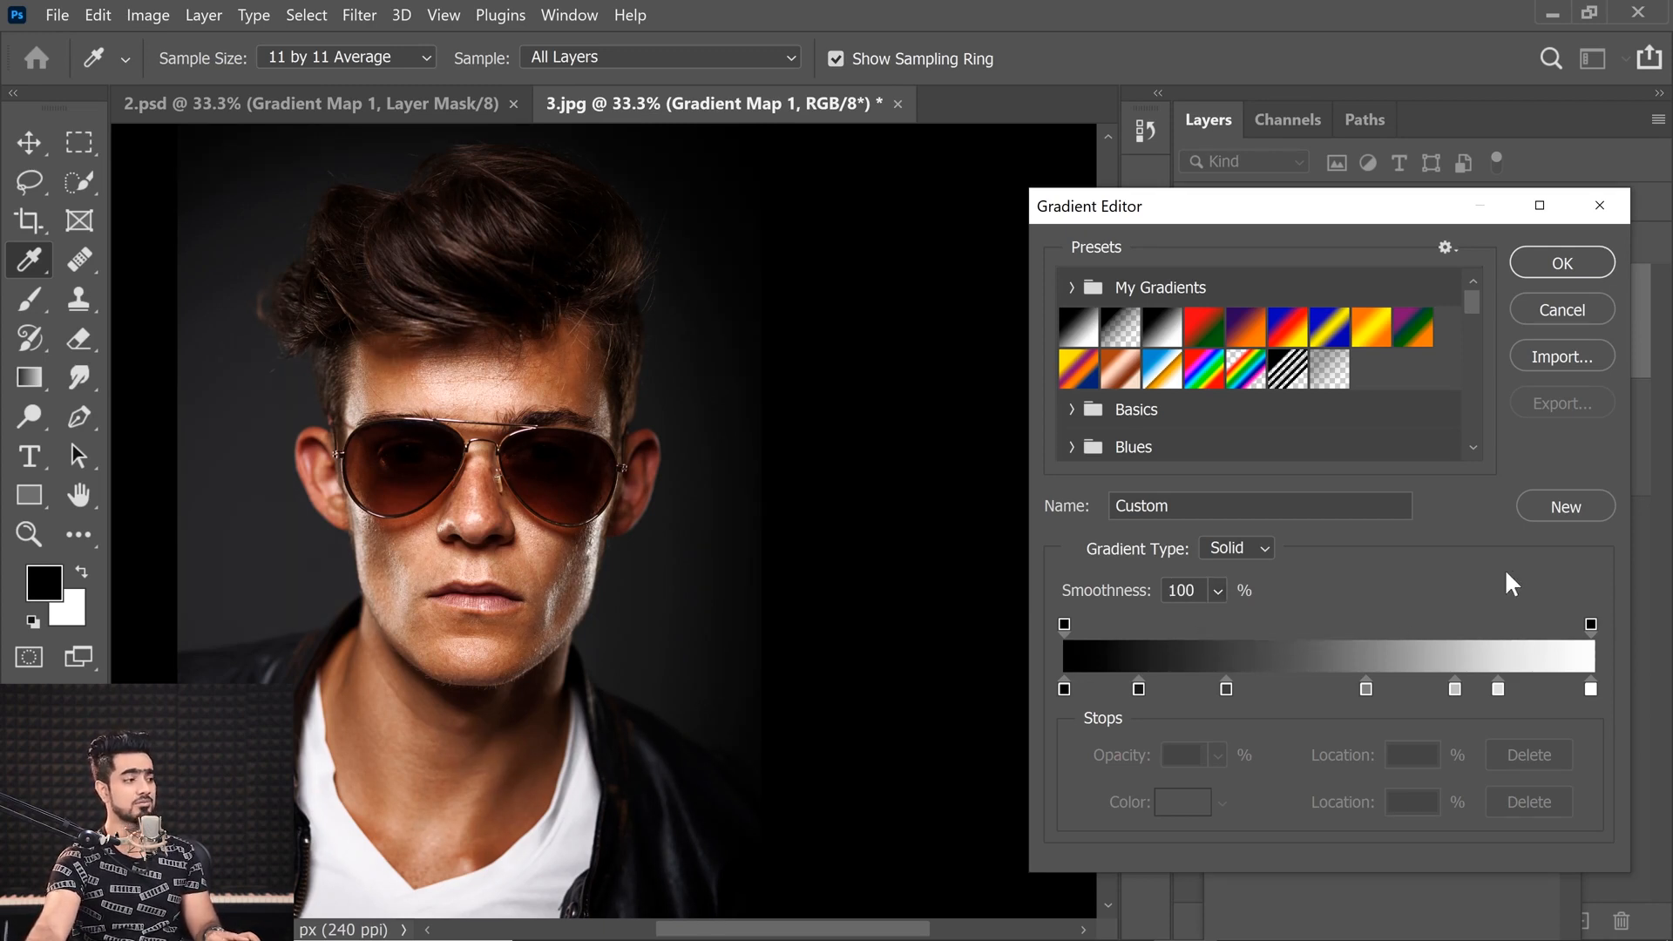
left_click(1549, 264)
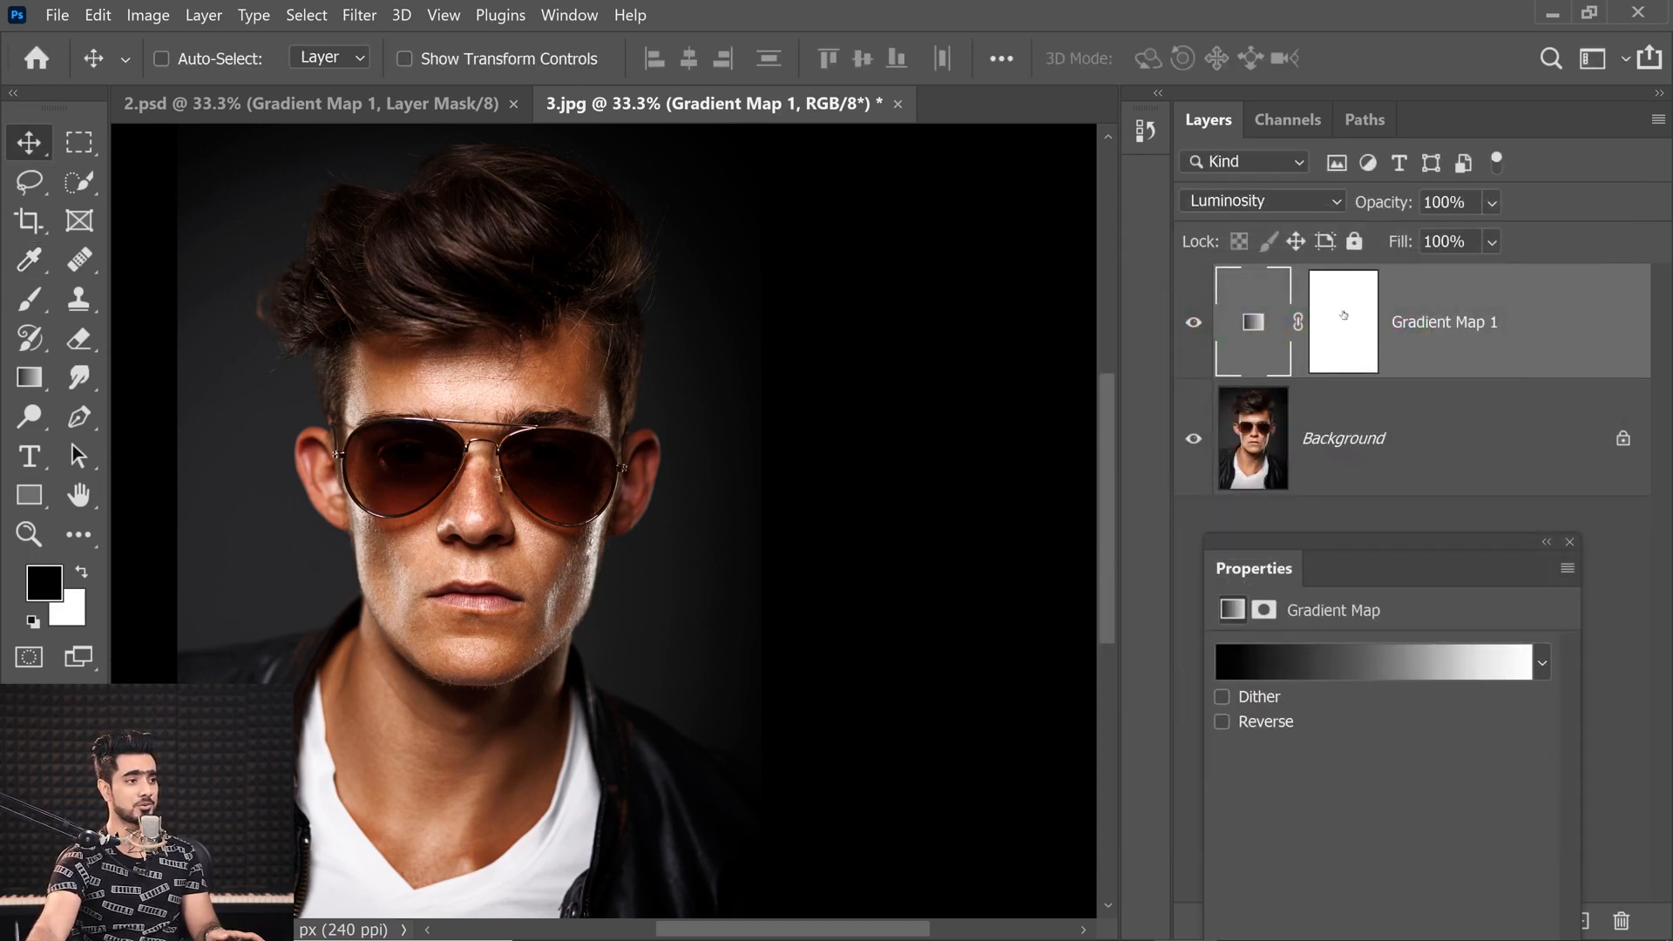
Set the Gradient Map layer's opacity to 60%
key("Return")
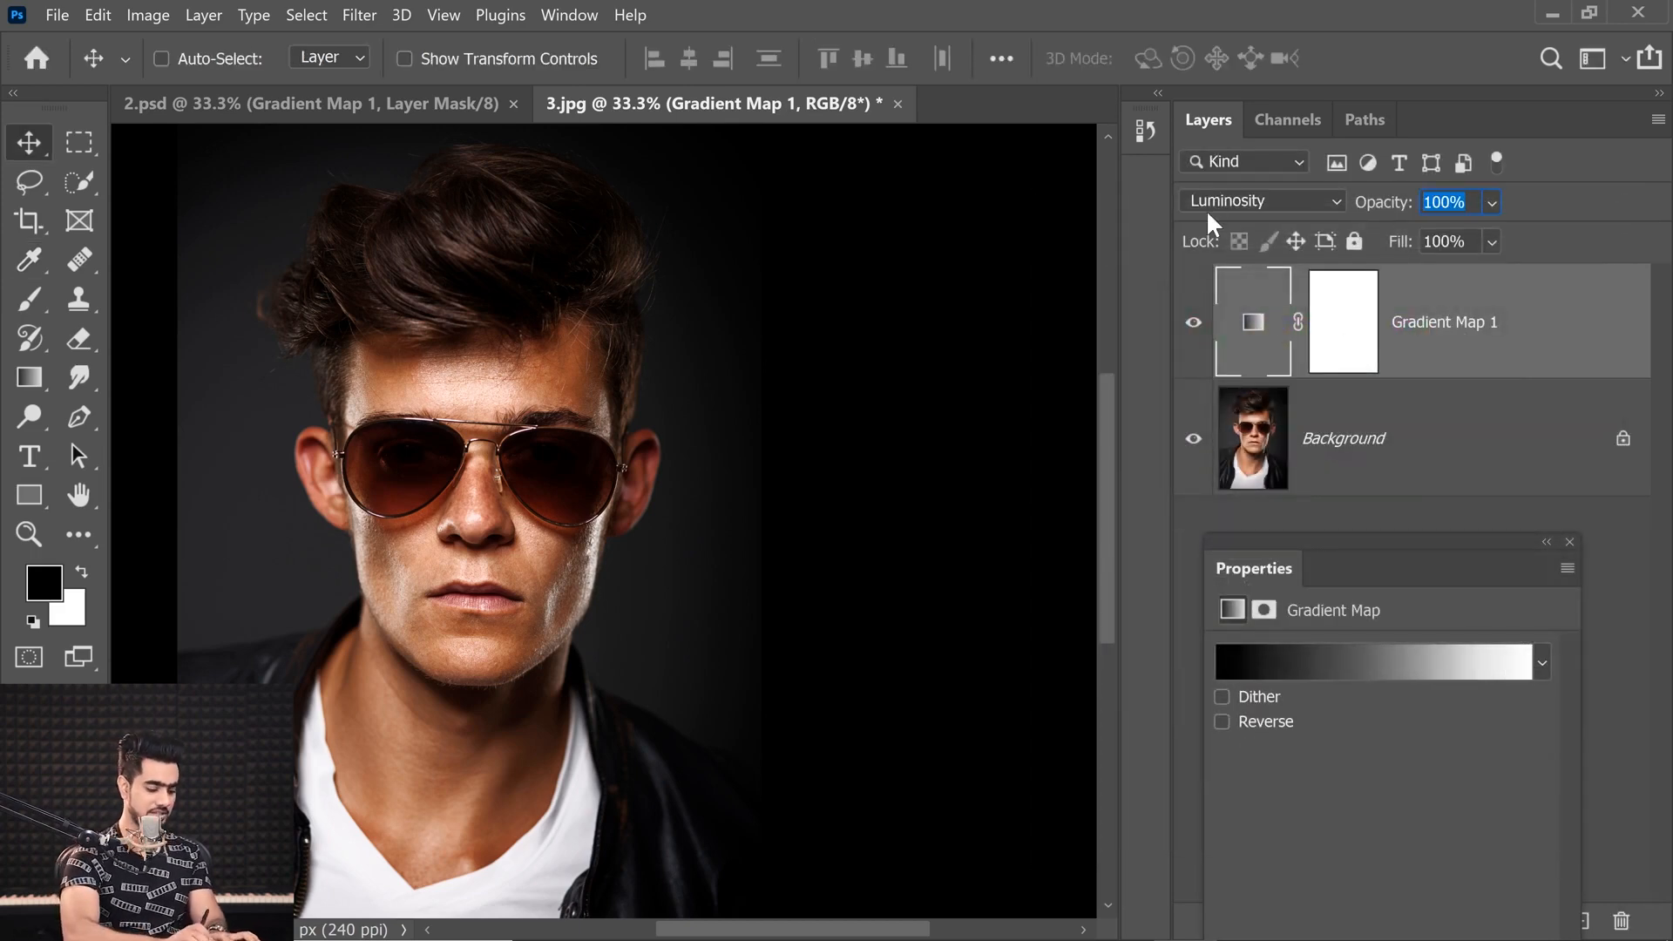
type("60")
key("Return")
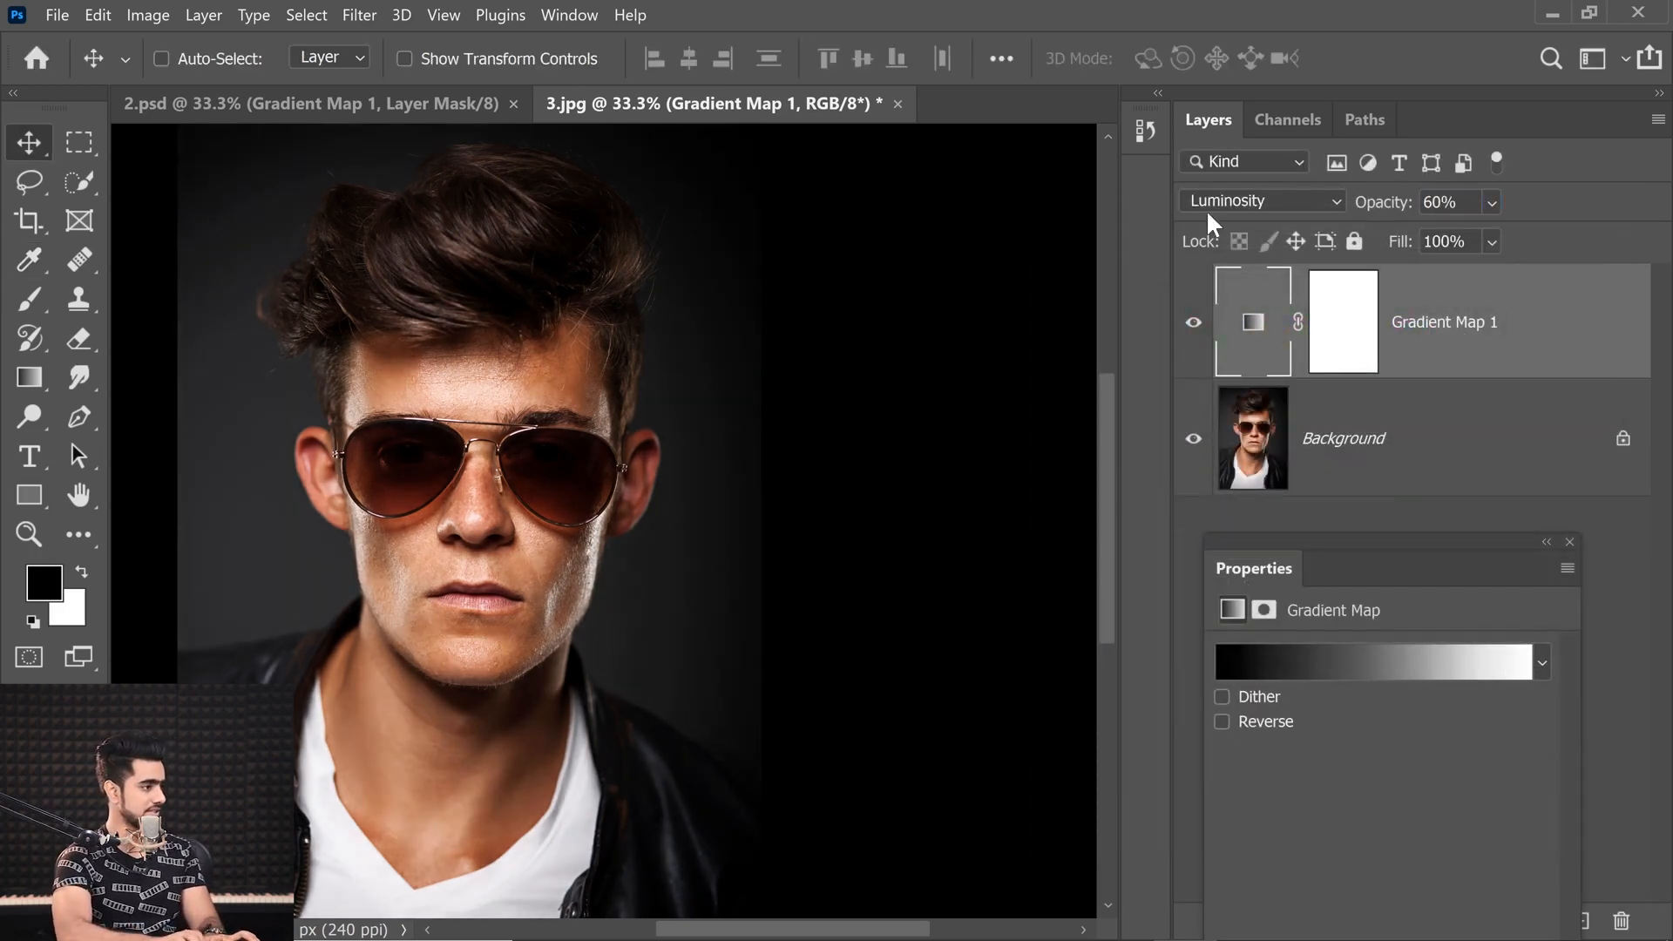
Compare the face close up with the Gradient Map layer hidden and shown
left_click(1193, 324)
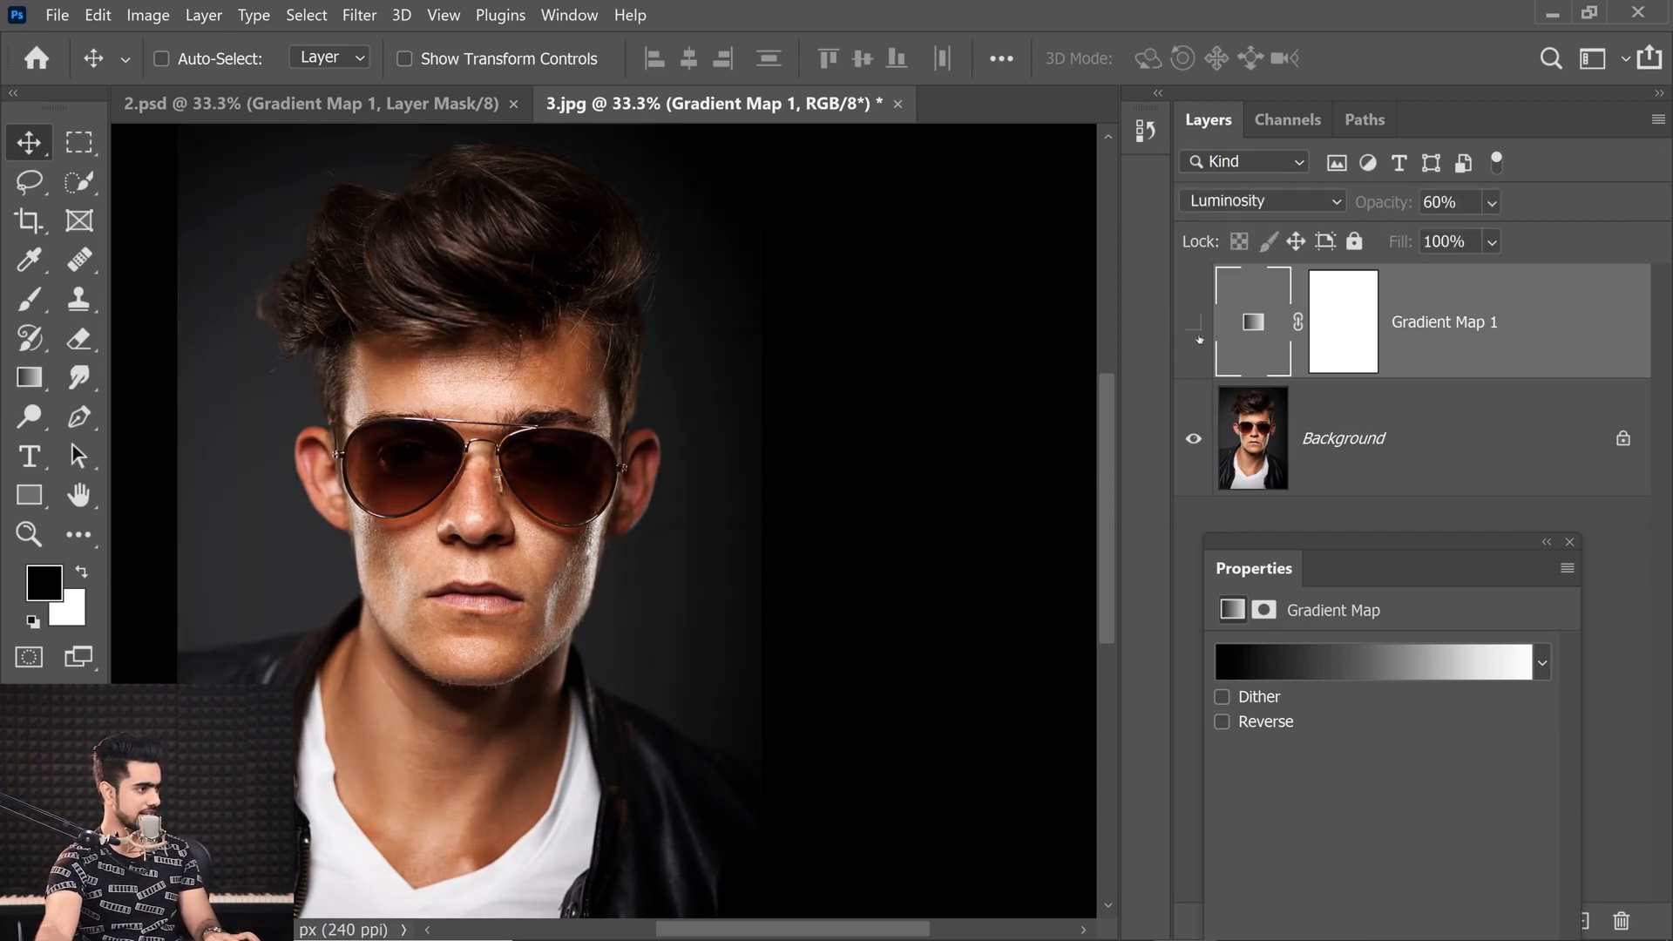
left_click(1199, 337)
left_click_drag(462, 524, 592, 405)
left_click(1192, 328)
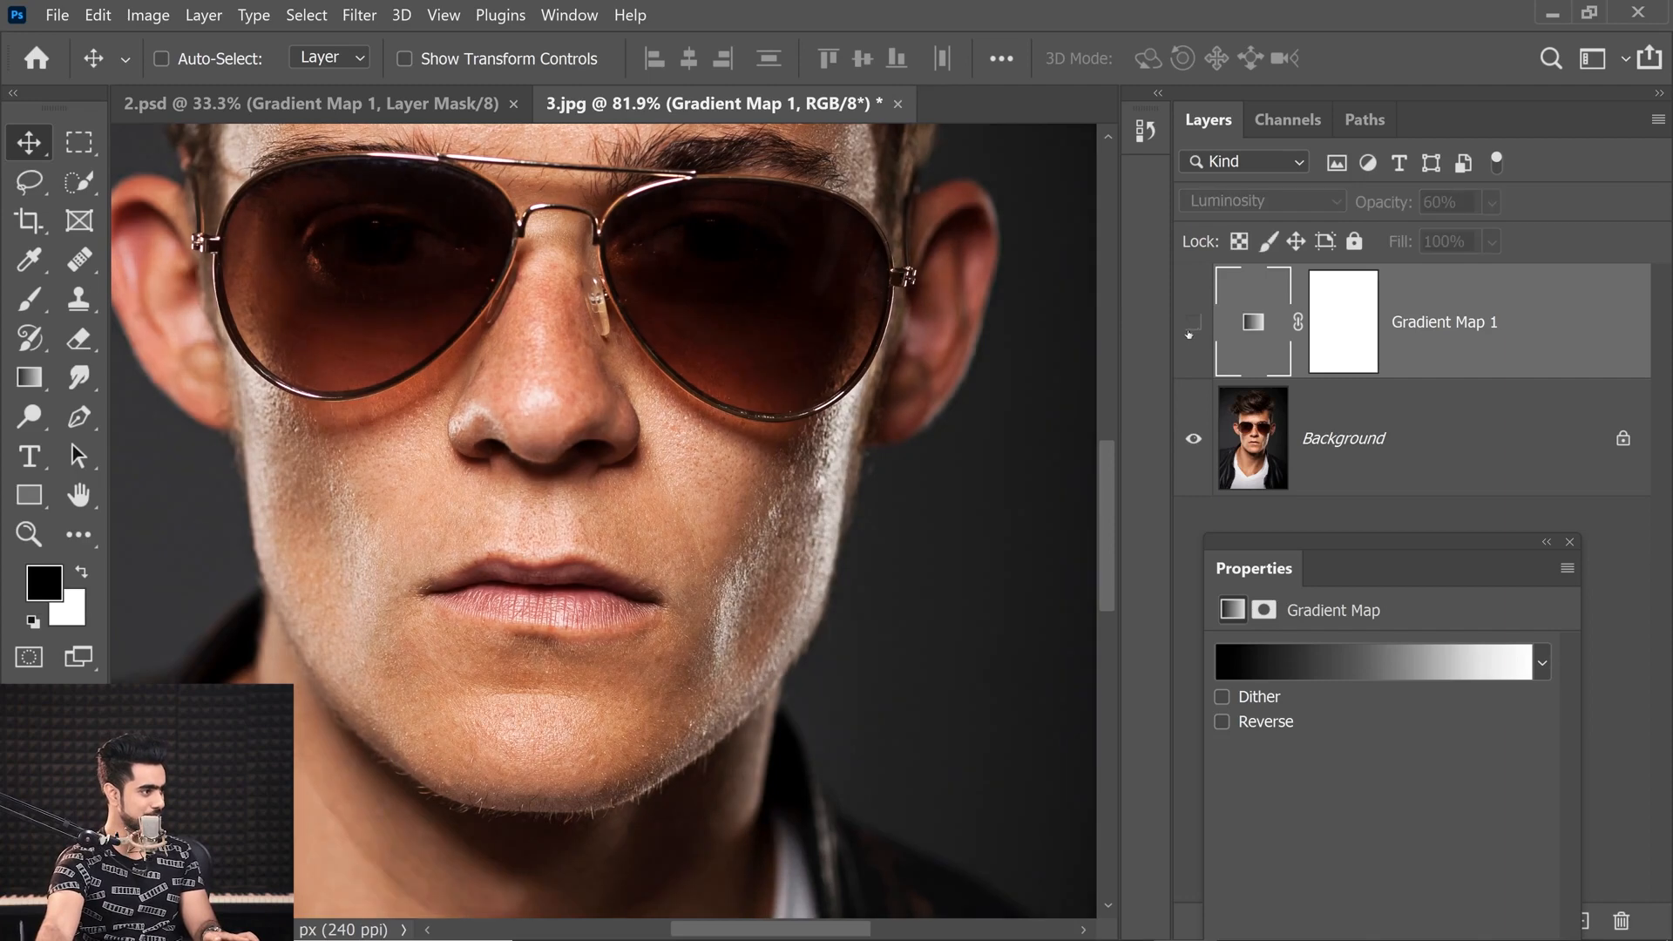
left_click(1190, 334)
left_click(1189, 334)
left_click(1189, 333)
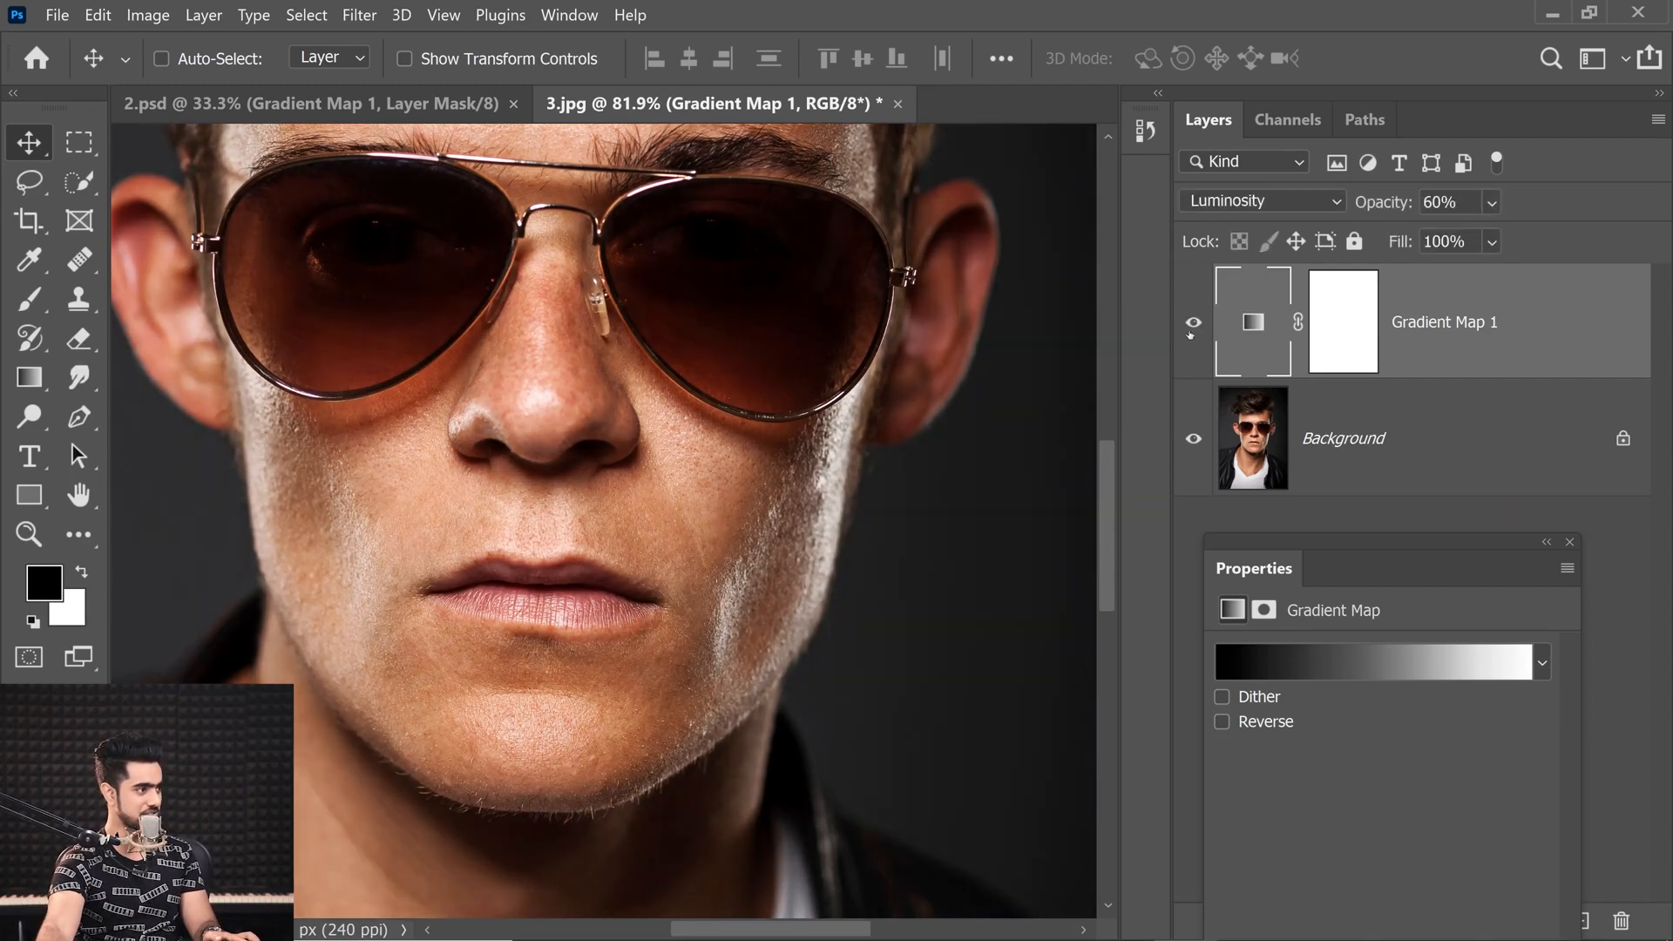
left_click(1191, 335)
left_click(1189, 338)
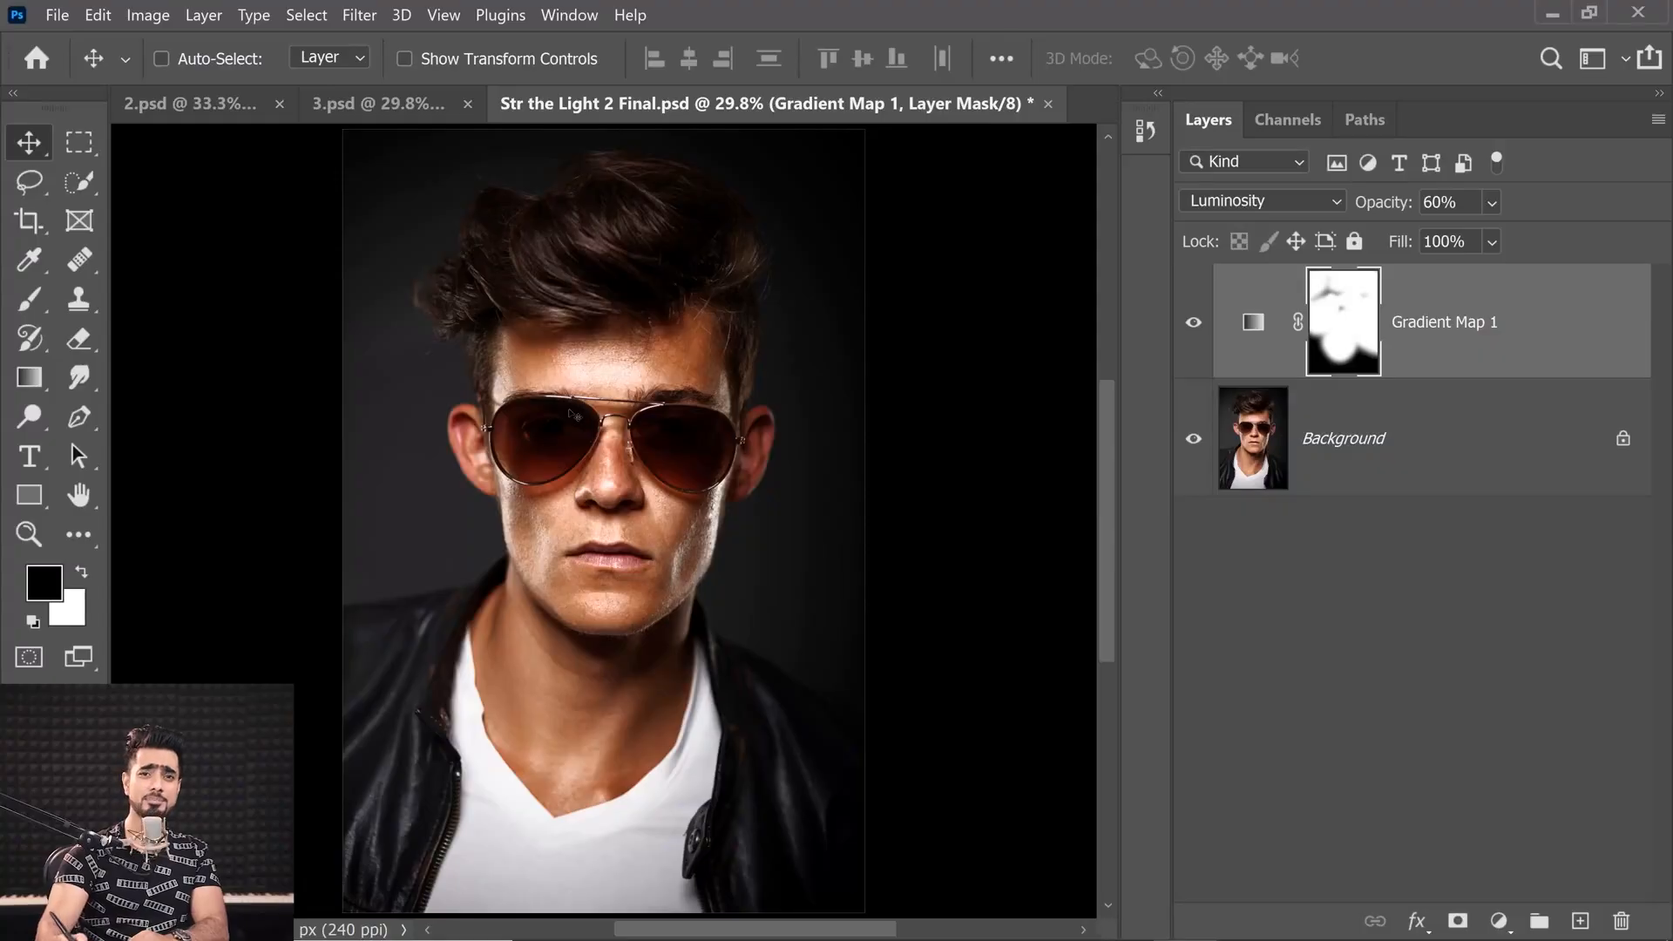
In Str the Light 2 Final.psd, examine the Gradient Map's color stops and compare the portrait with that layer hidden and shown
left_click(1193, 324)
left_click(1191, 327)
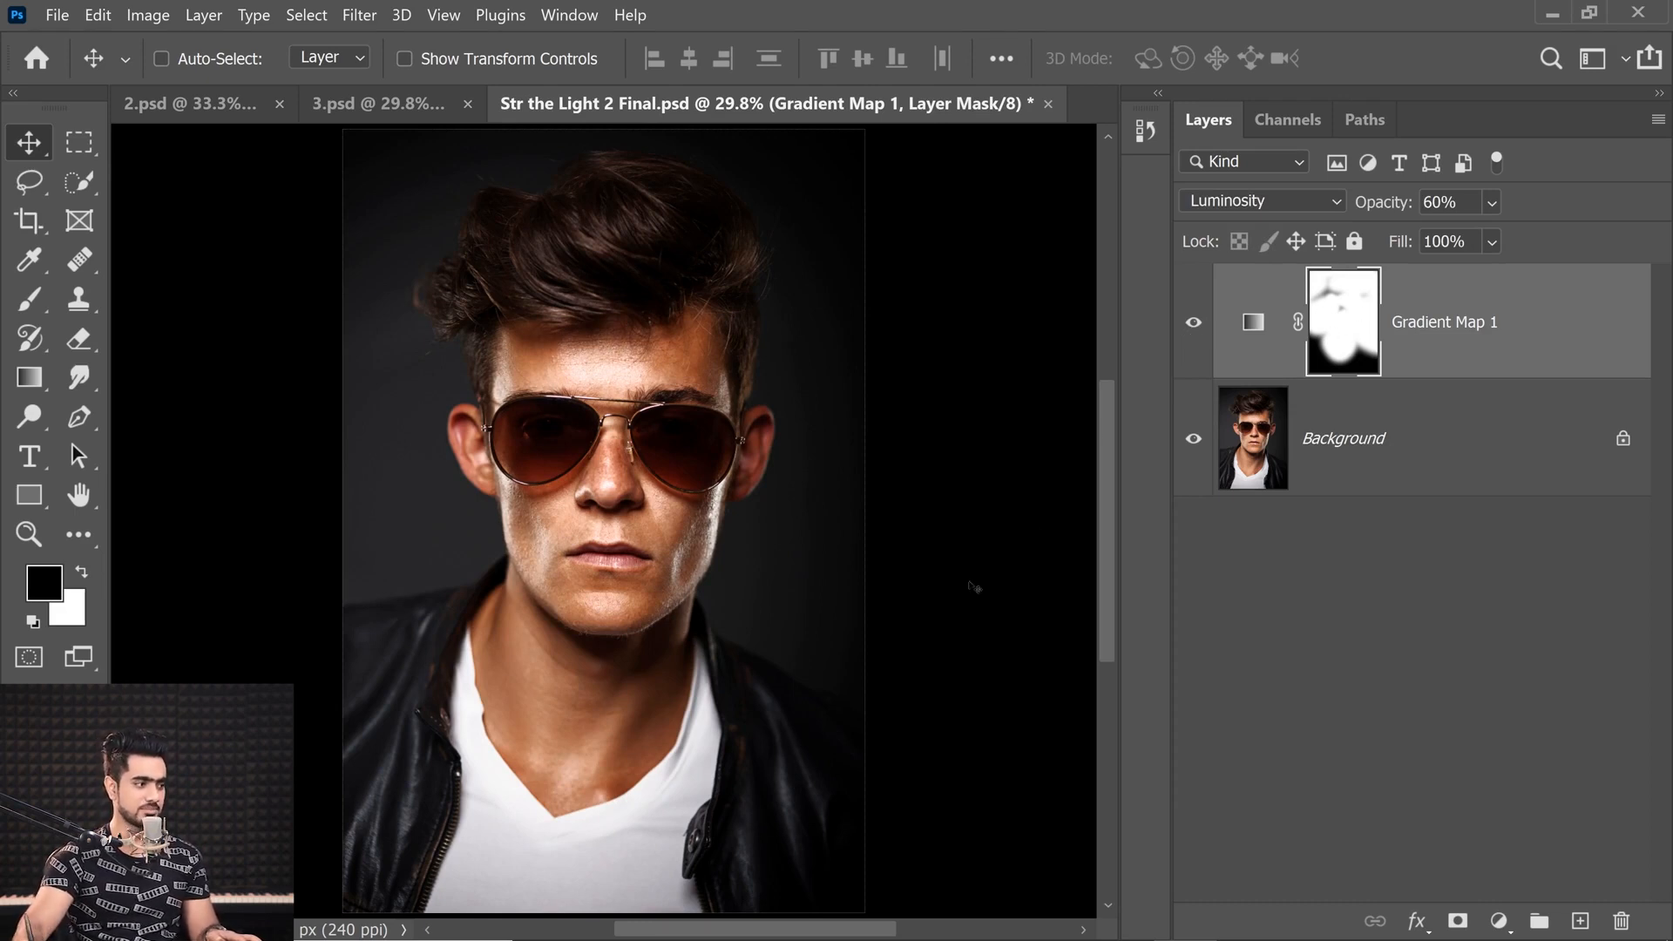
double_click(1253, 323)
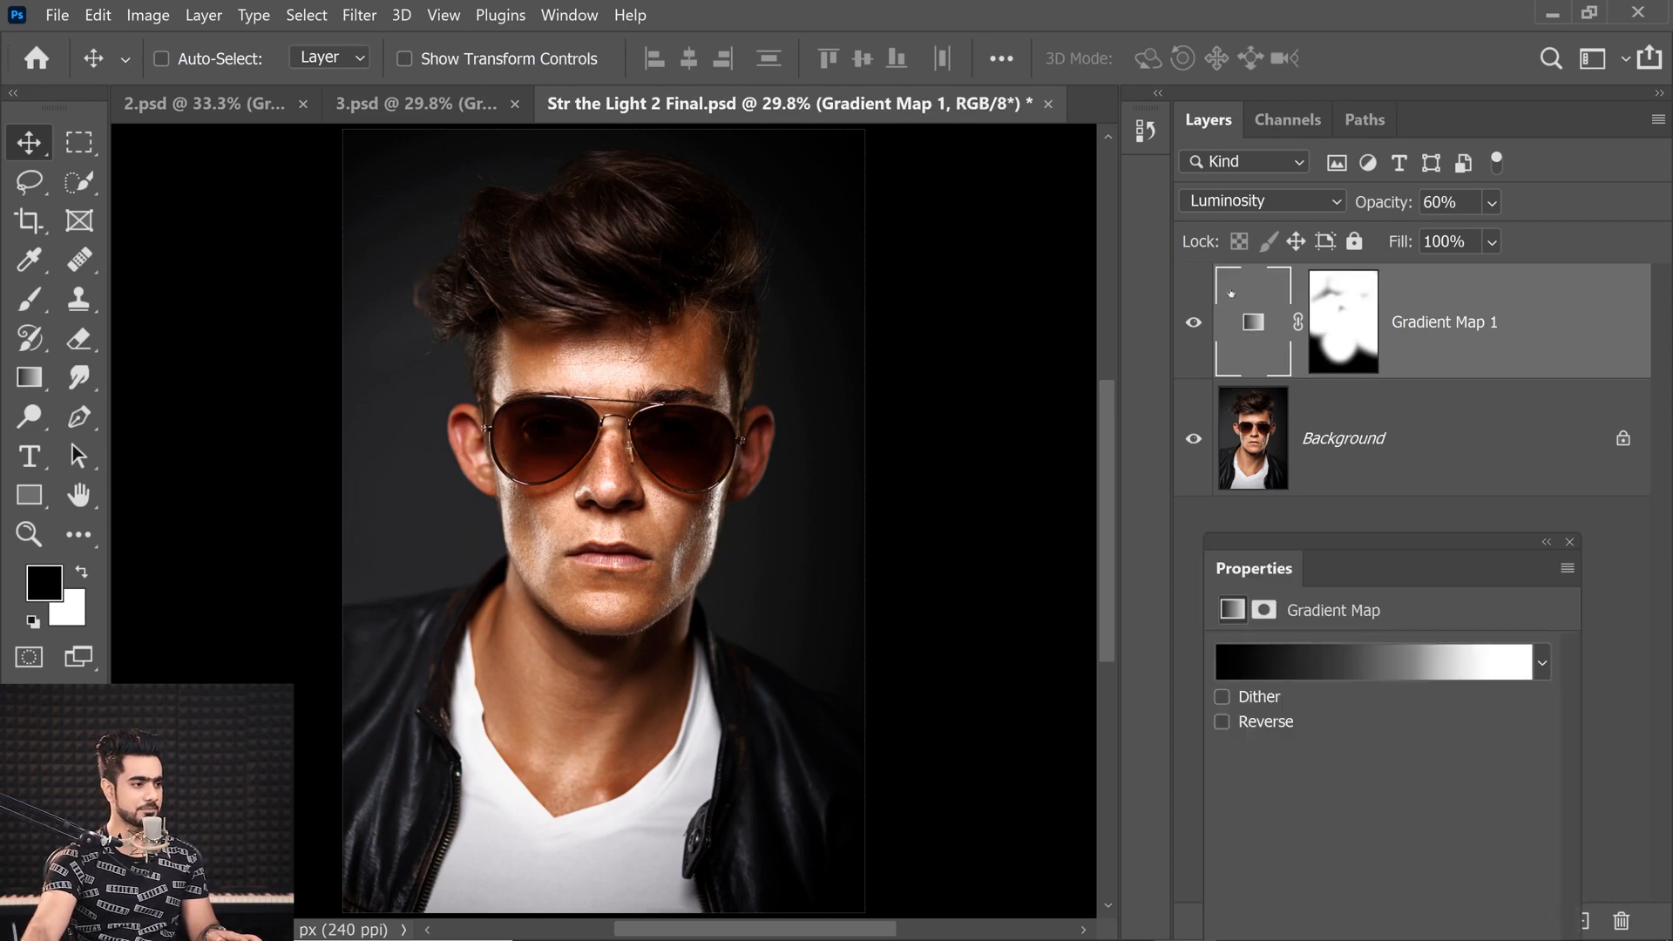
left_click(1394, 664)
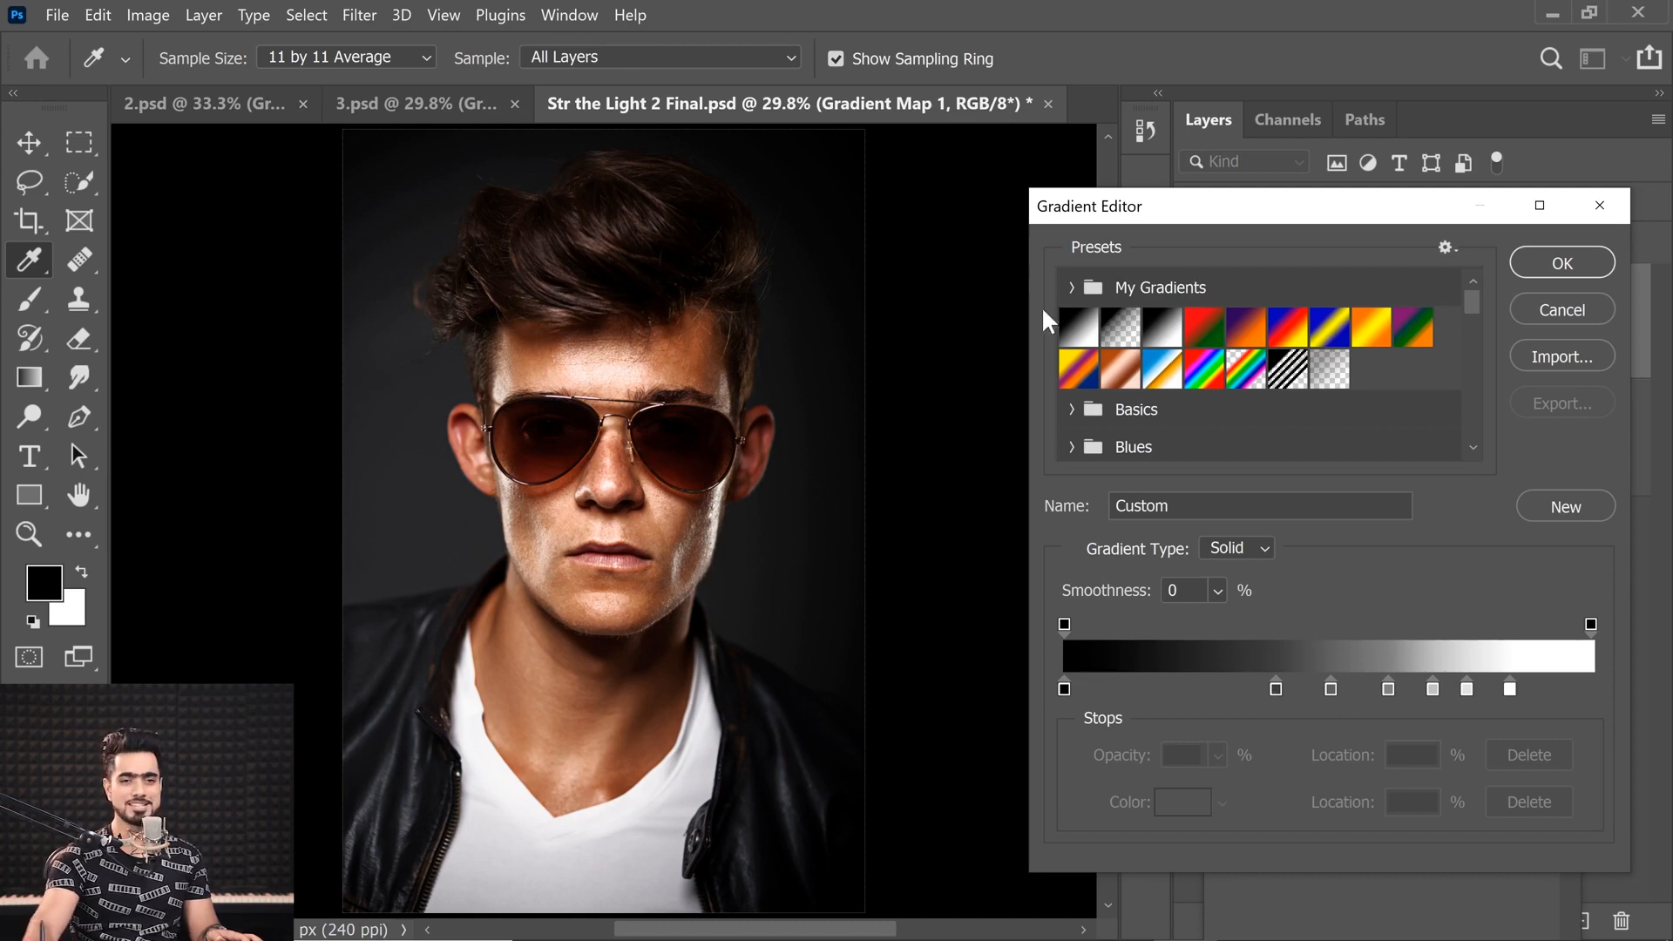
left_click(1562, 268)
left_click(1567, 542)
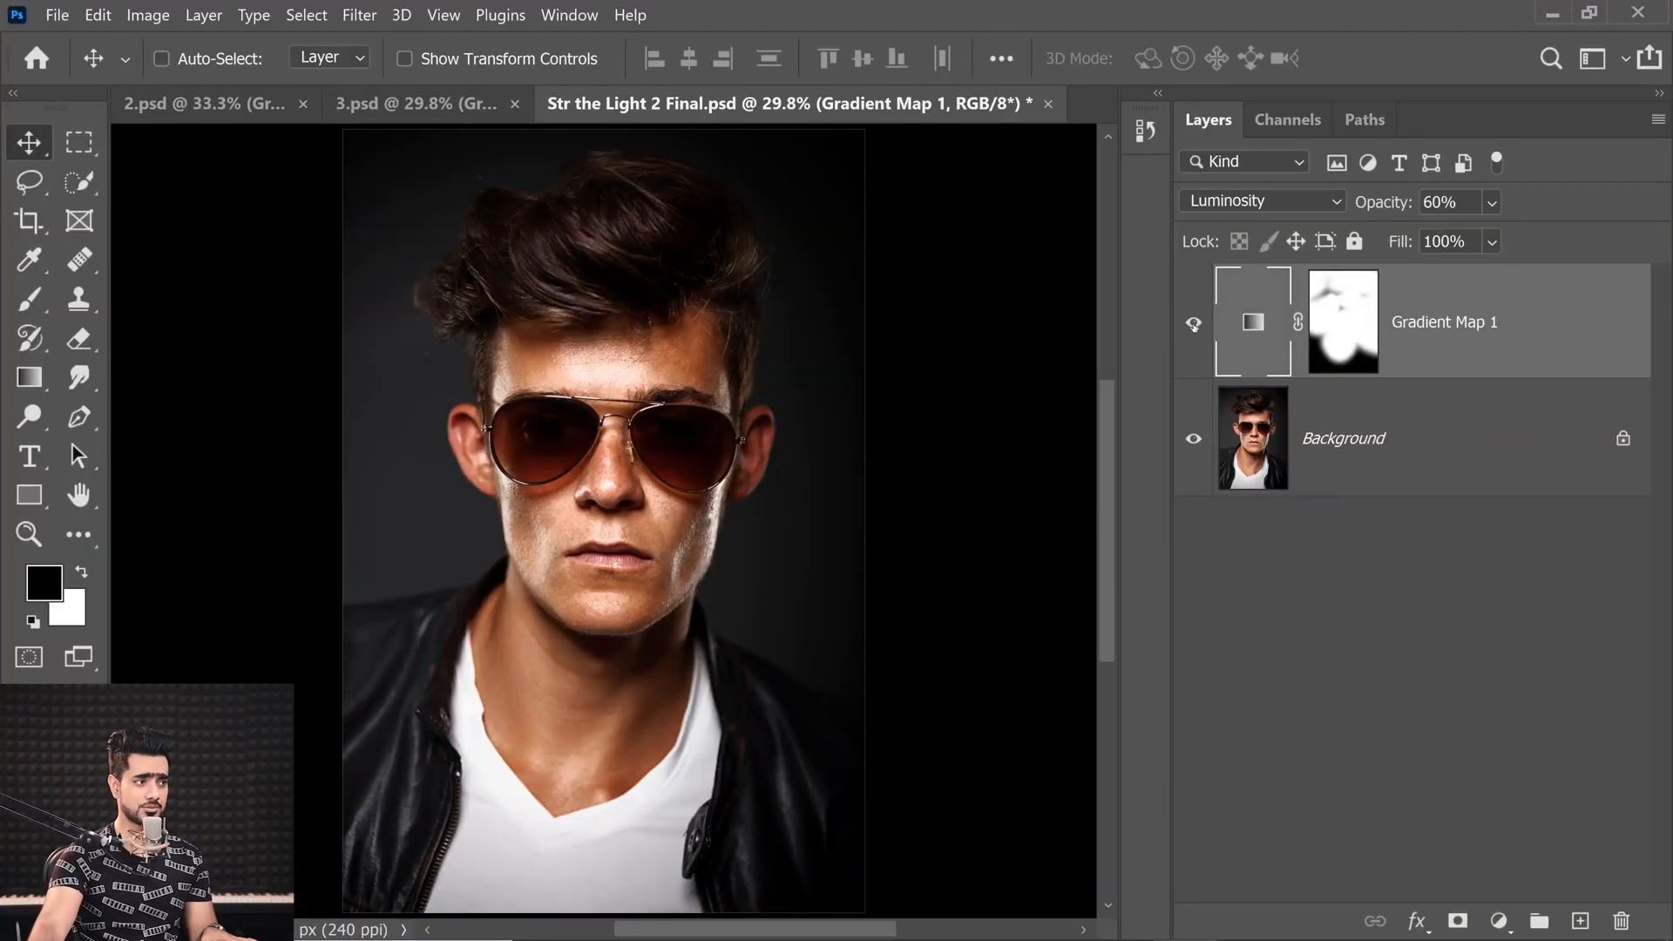
left_click(1194, 324)
left_click(1193, 324)
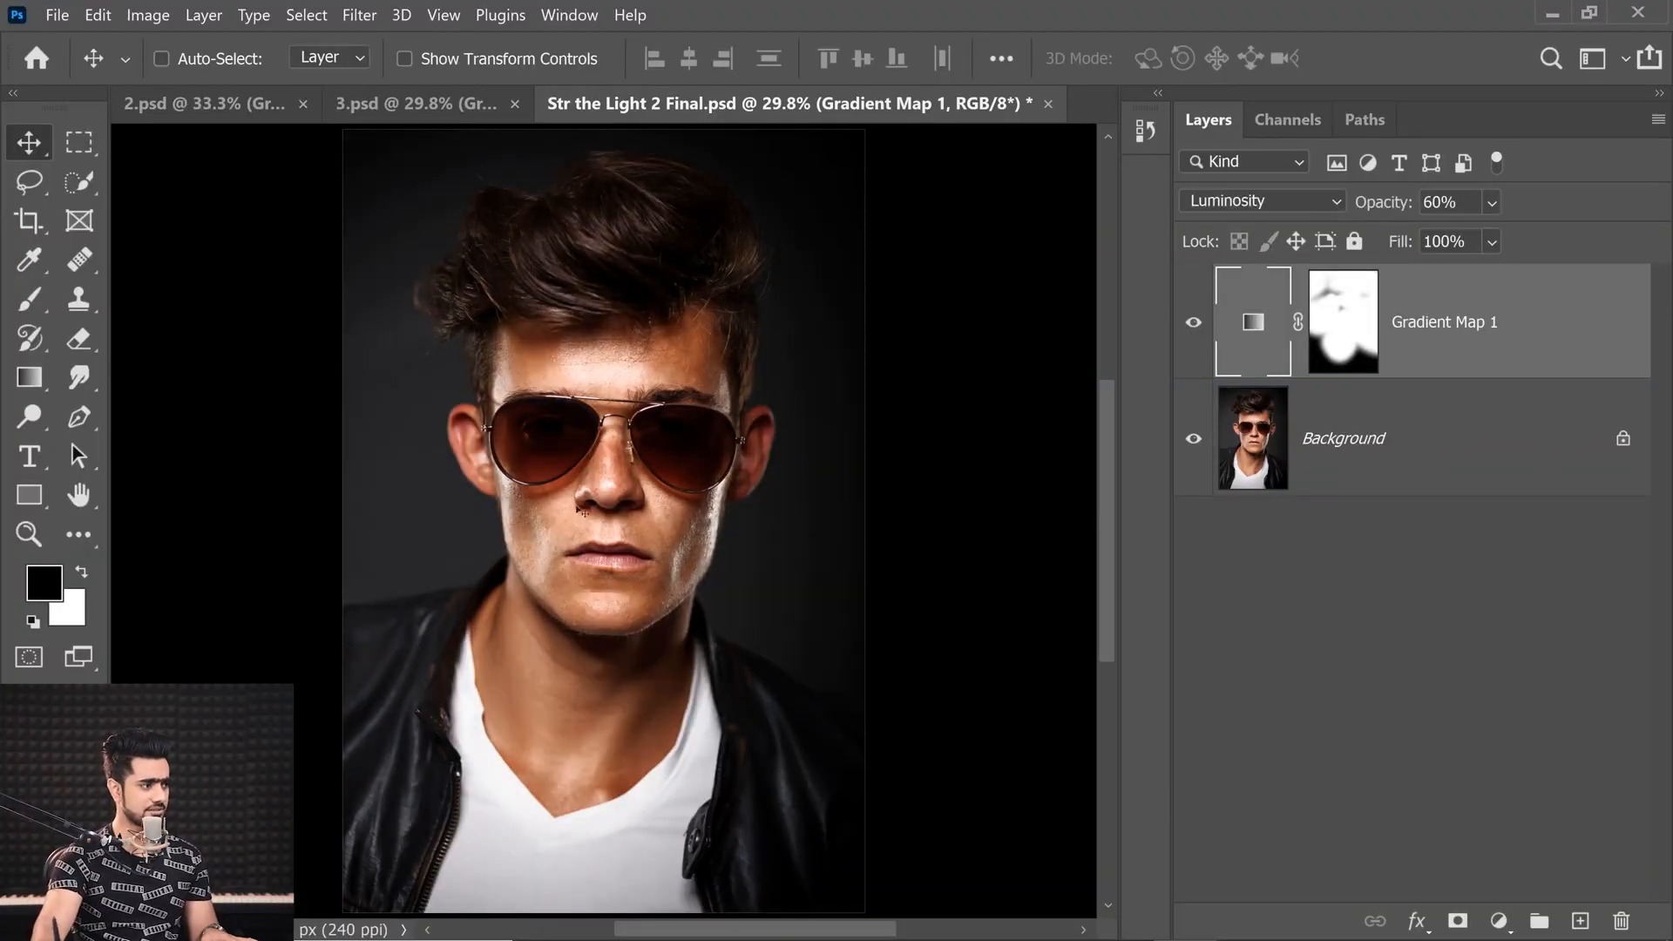
Add a Hue/Saturation adjustment layer above the Gradient Map and sample the forehead skin to target the Reds range
left_click(1498, 921)
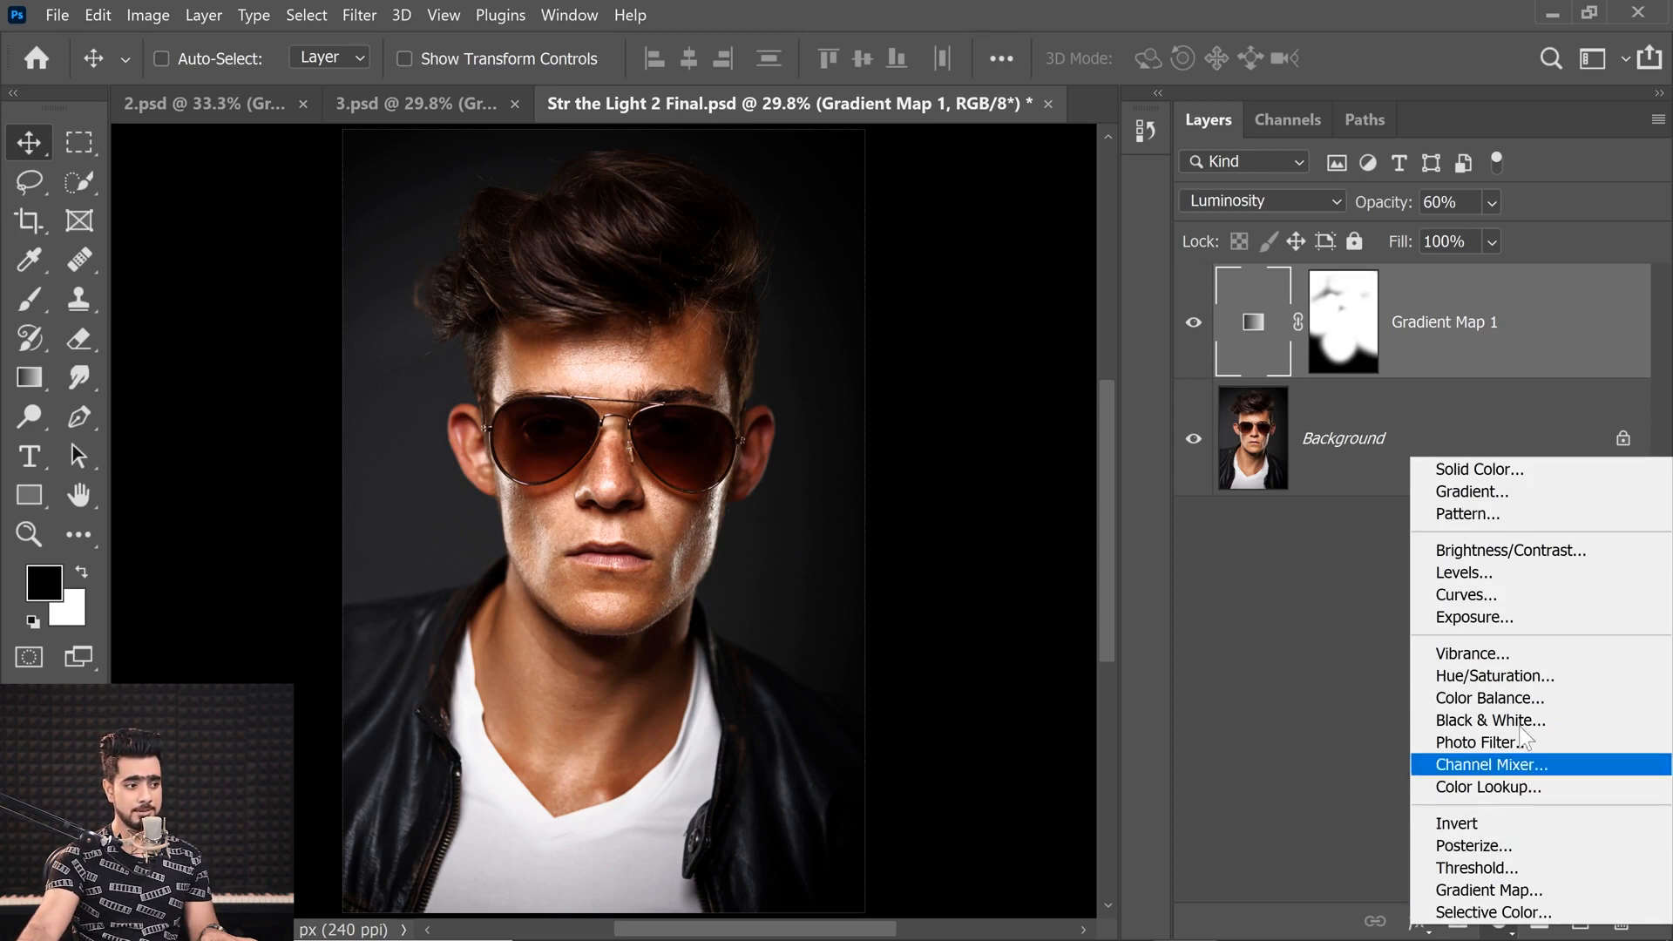
left_click(1514, 678)
left_click_drag(1240, 566, 1059, 379)
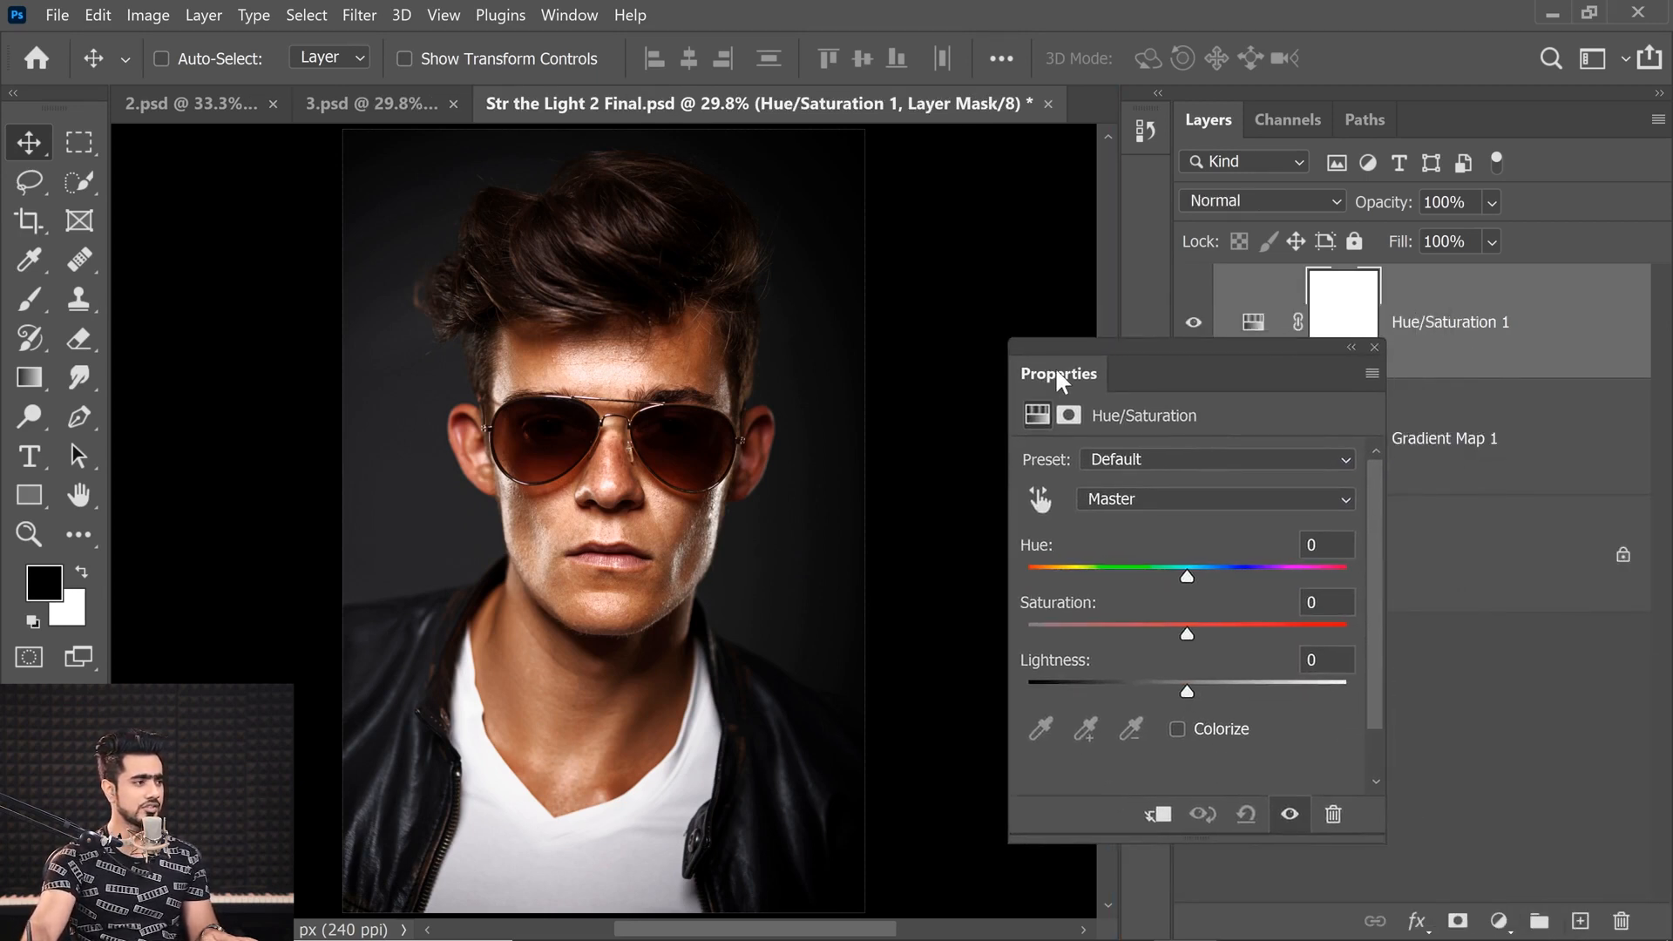
left_click(1040, 500)
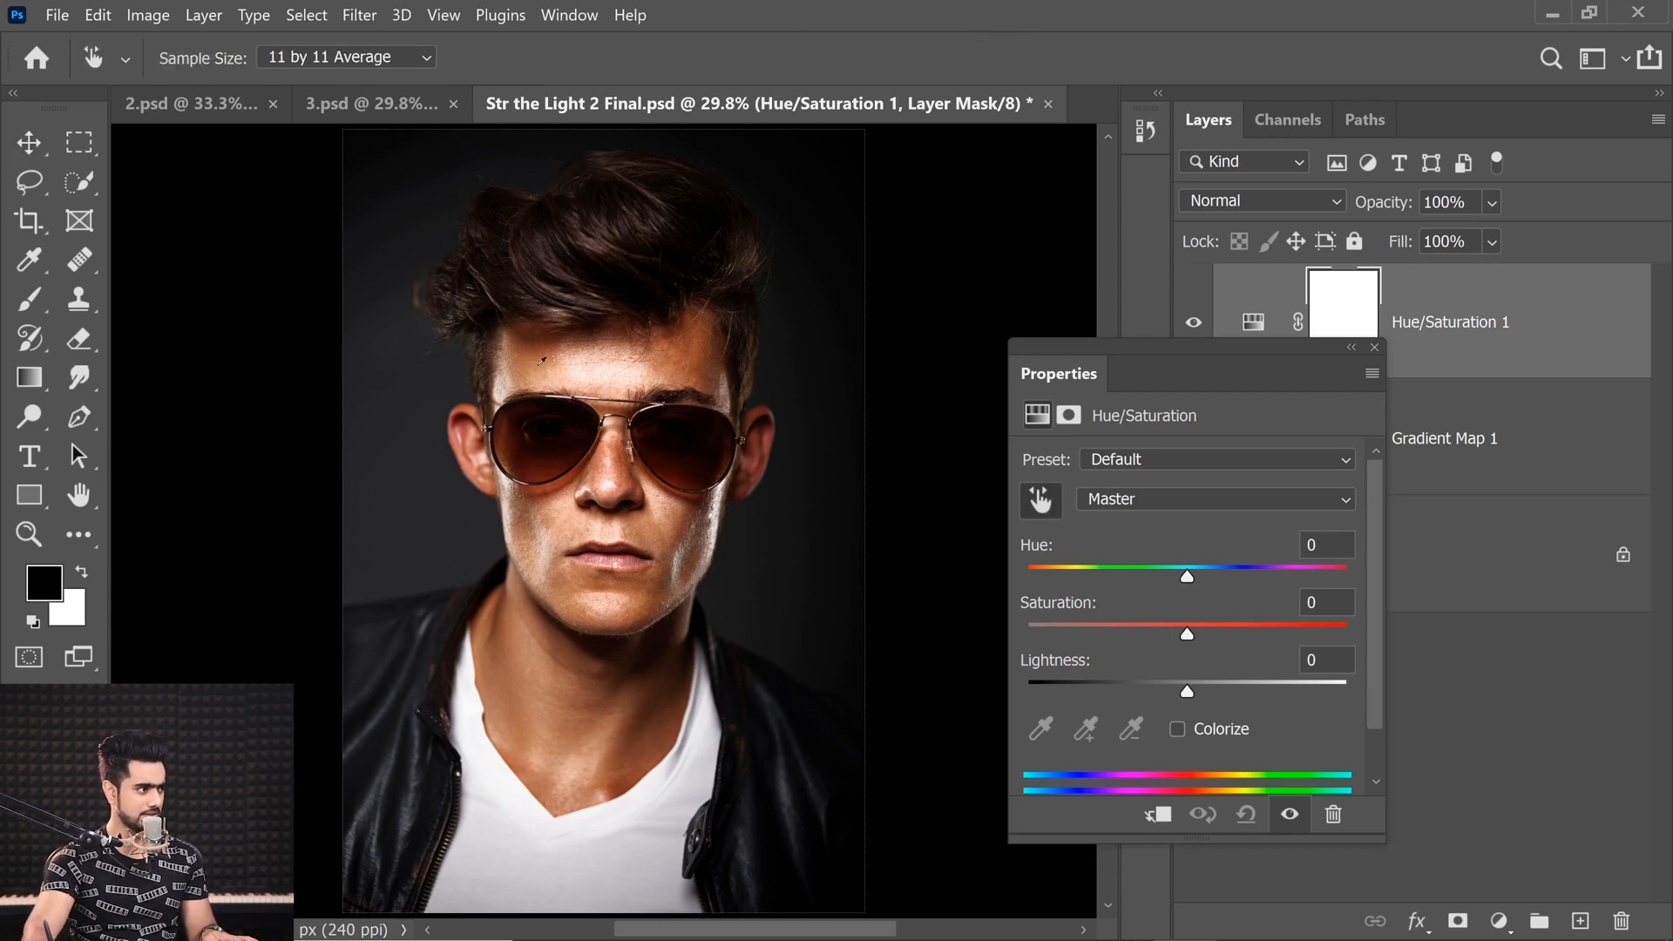
left_click(542, 360)
Exaggerate the Reds with saturation +100 and hue +180, and widen their color range to 279°/326° and 37°/87° to cover the skin
left_click_drag(1187, 633, 1355, 633)
left_click_drag(1187, 576, 1372, 580)
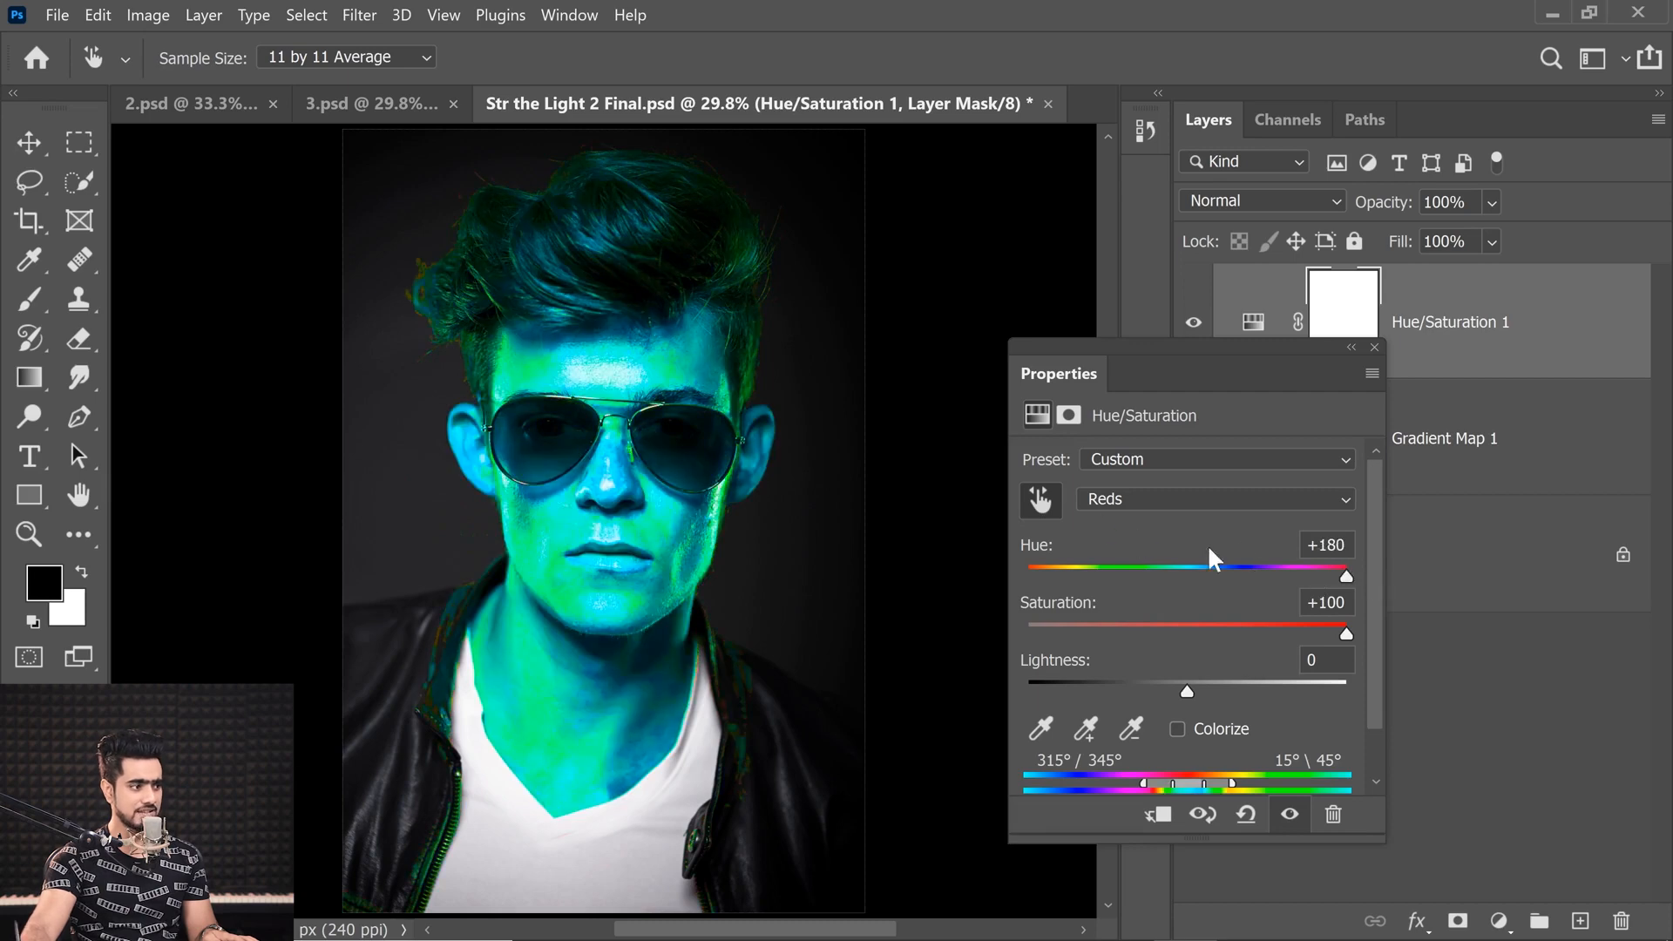
left_click_drag(1202, 788, 1156, 789)
left_click_drag(1261, 783, 1279, 782)
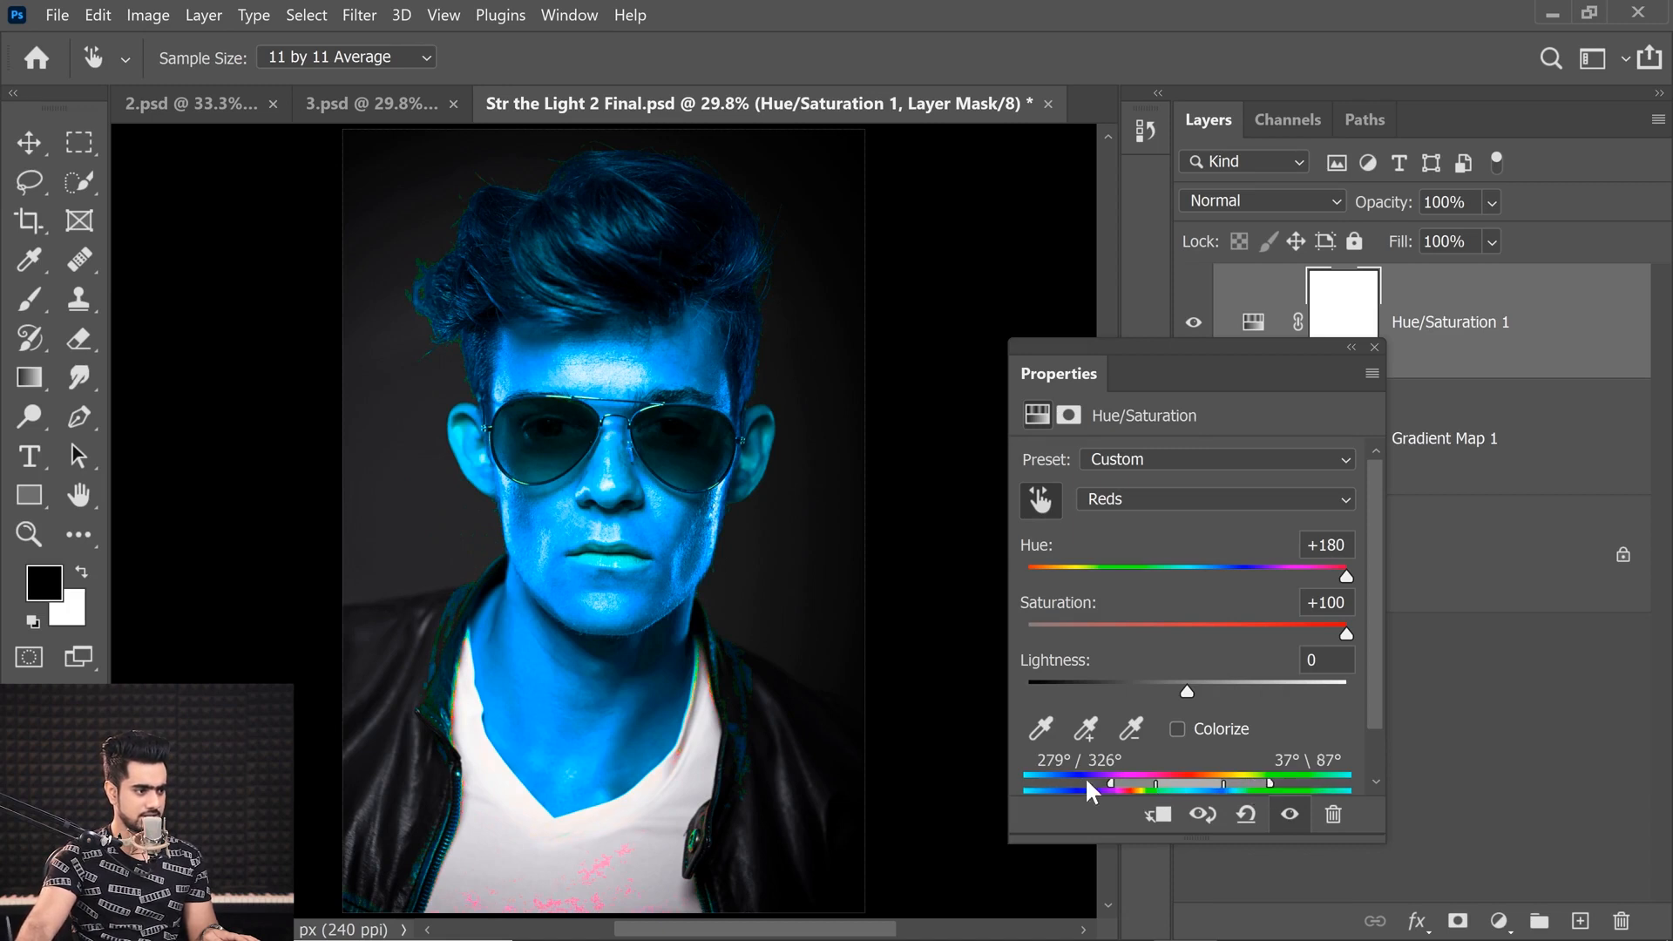
Reset the hue of the Reds to 0 and set their saturation to -12
left_click(1185, 628)
left_click(1187, 571)
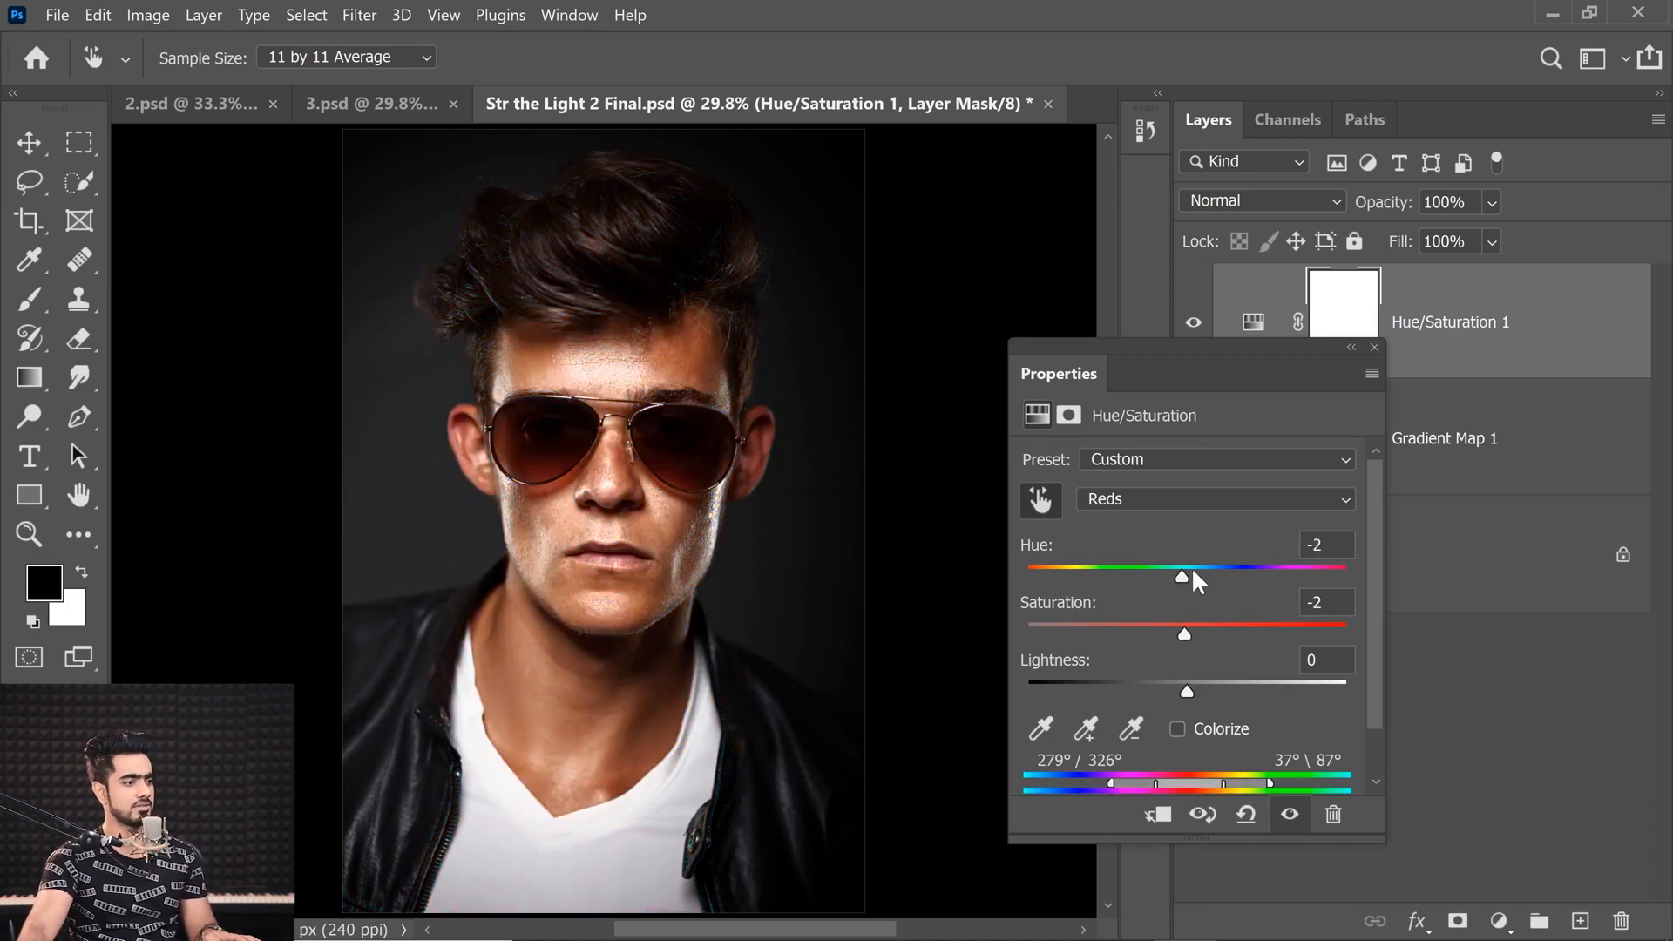
left_click(1188, 571)
type("0")
key("Tab")
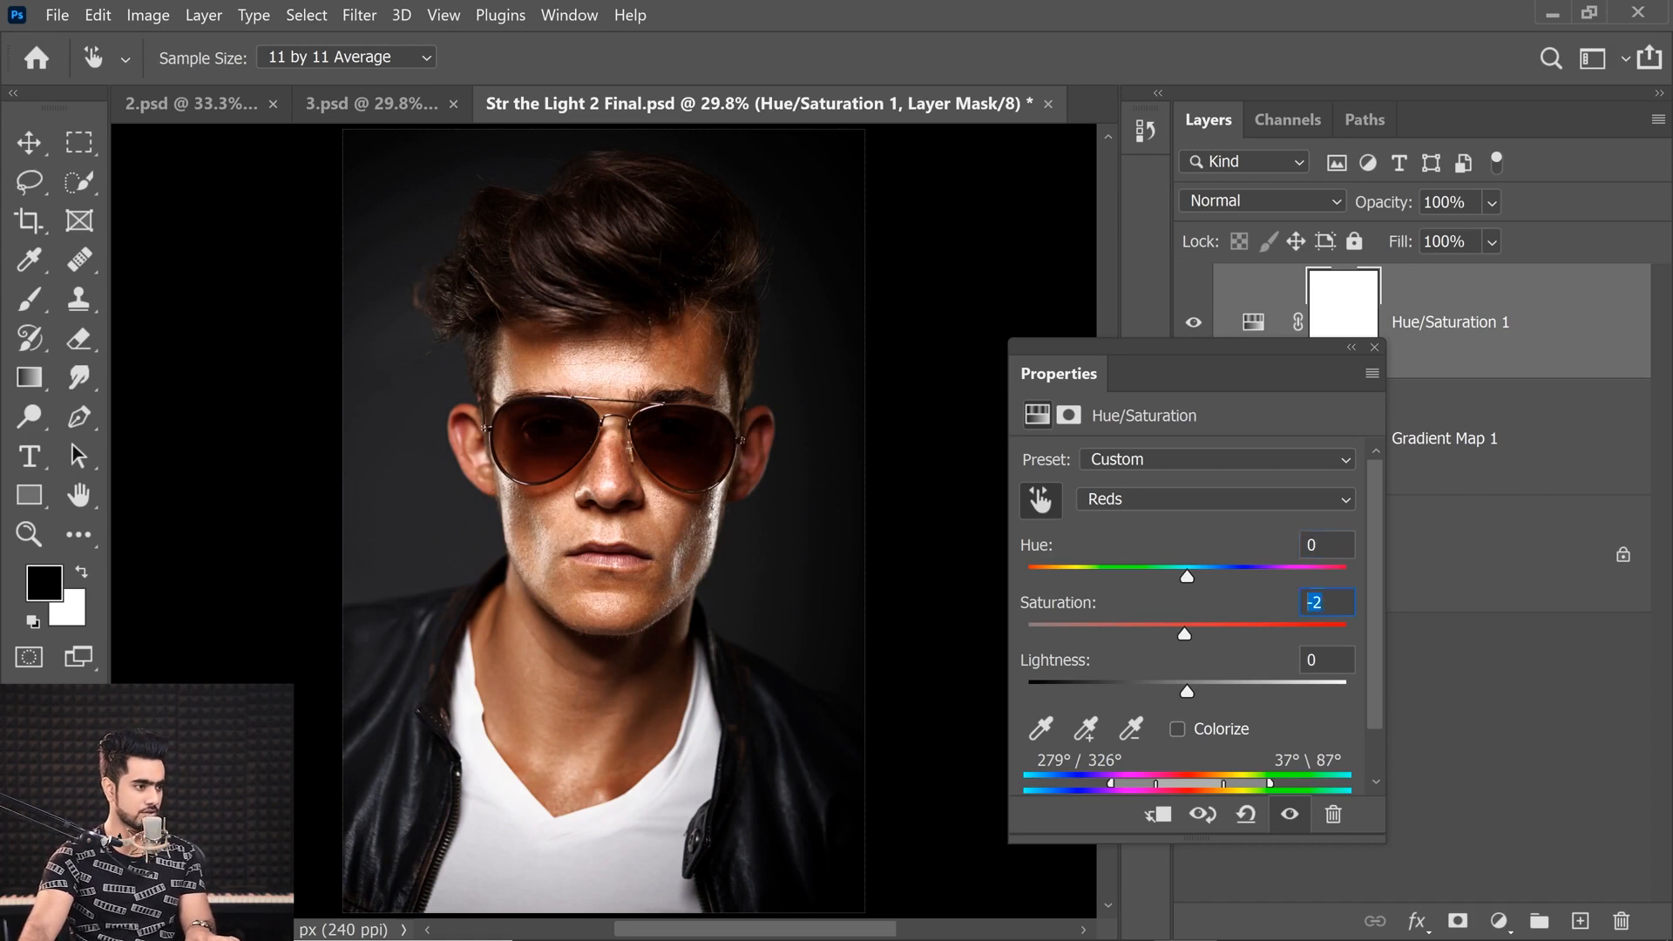
type("0")
mouse_move(1186, 636)
left_mouse_down()
mouse_move(1140, 636)
mouse_move(1166, 636)
left_mouse_up()
left_click_drag(1337, 603, 1208, 601)
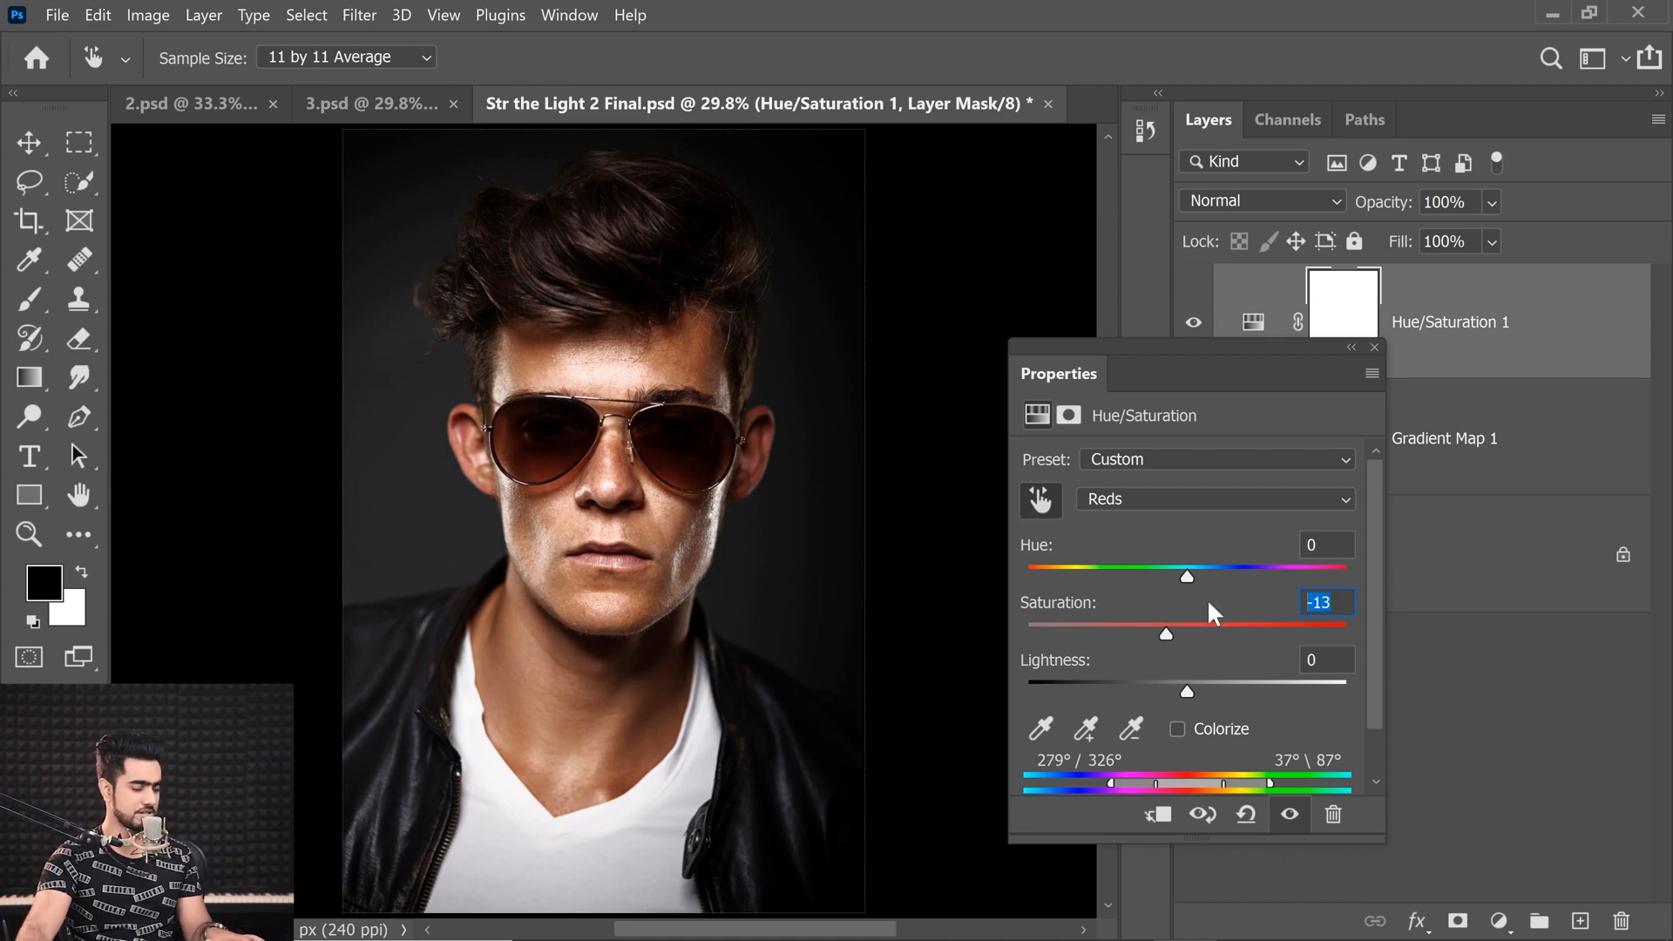
type("-12")
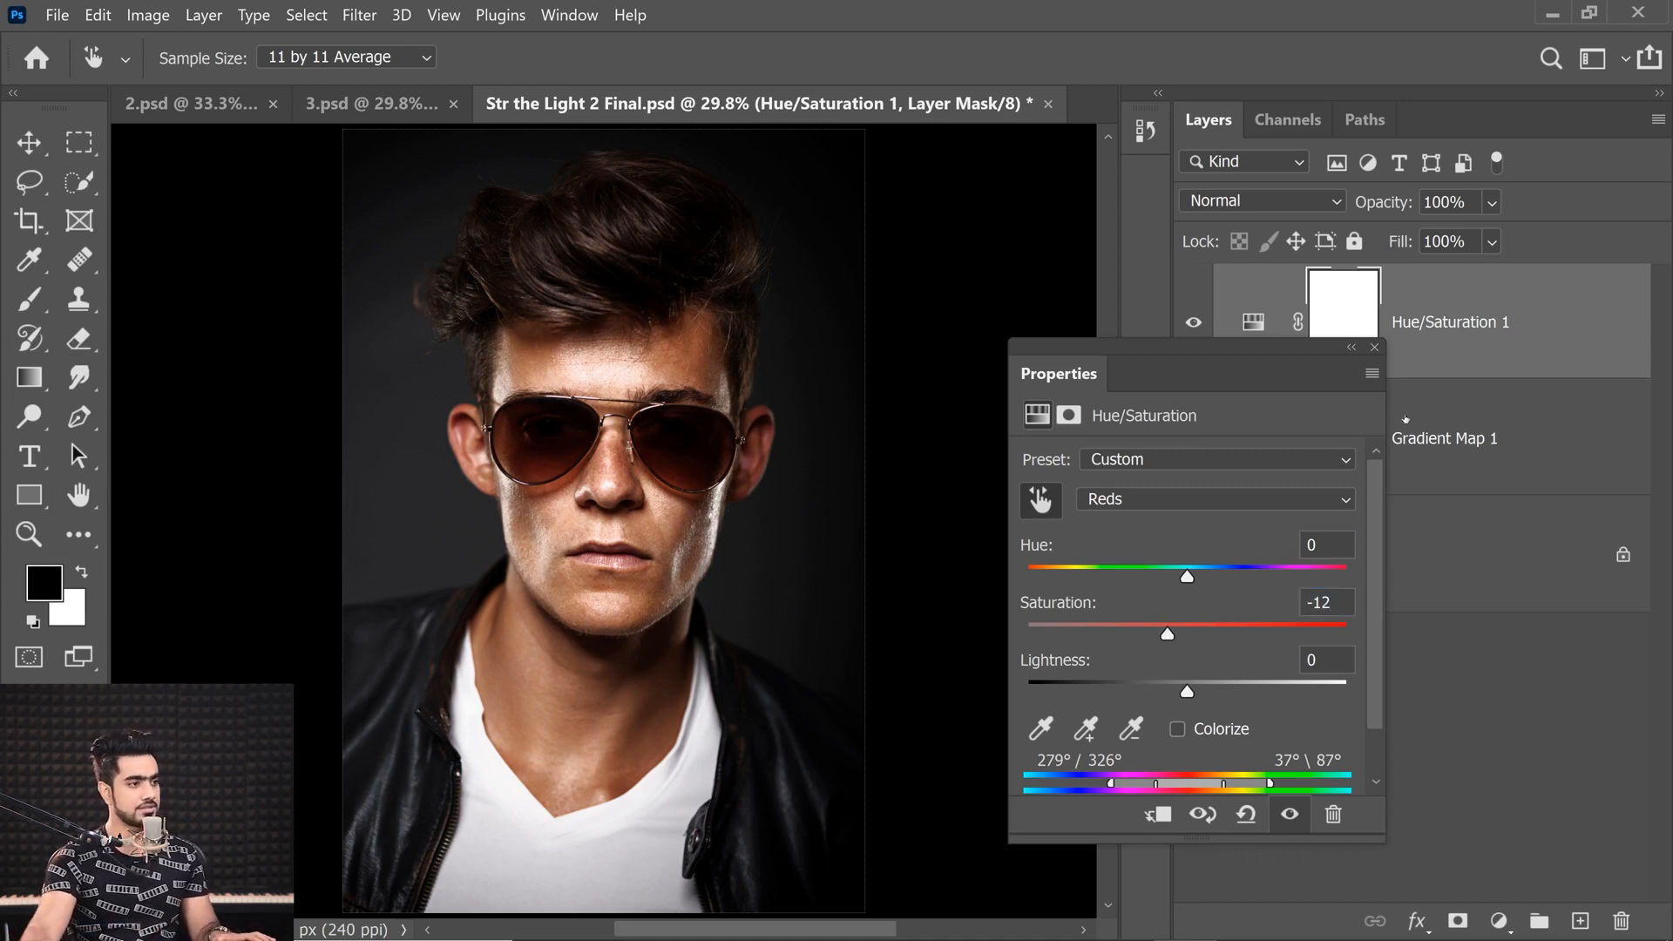
left_click(1374, 347)
Compare the skin tones with the Hue/Saturation layer hidden and shown
left_click(1193, 325)
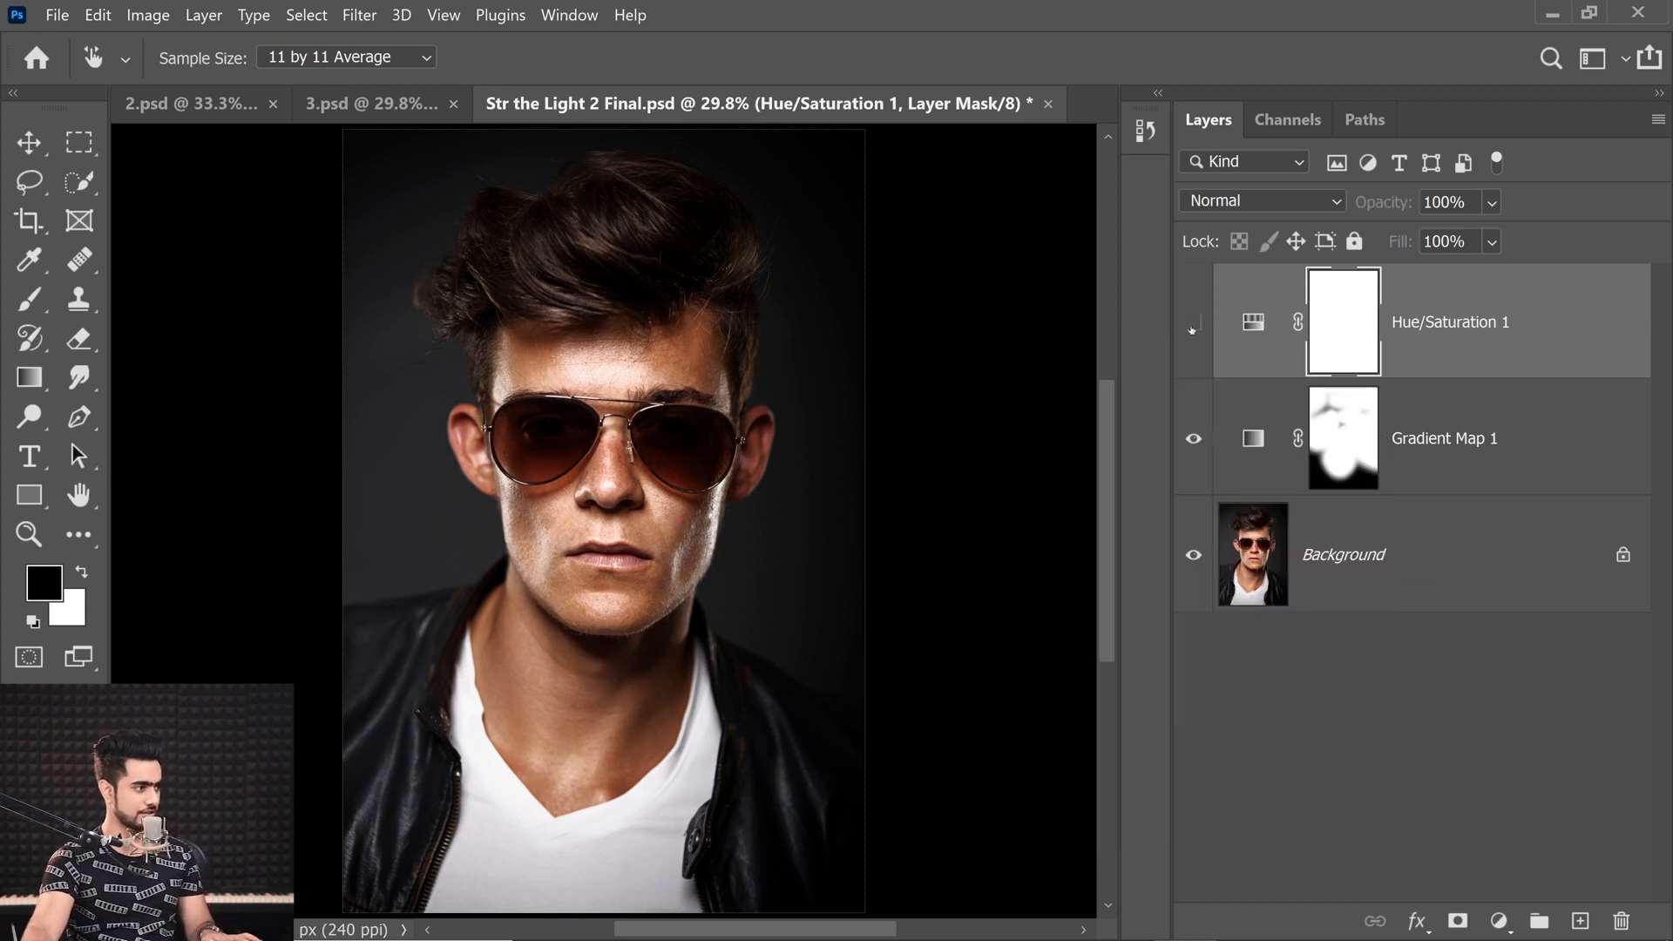
scroll(614, 530, "up", 5)
left_click(1193, 324)
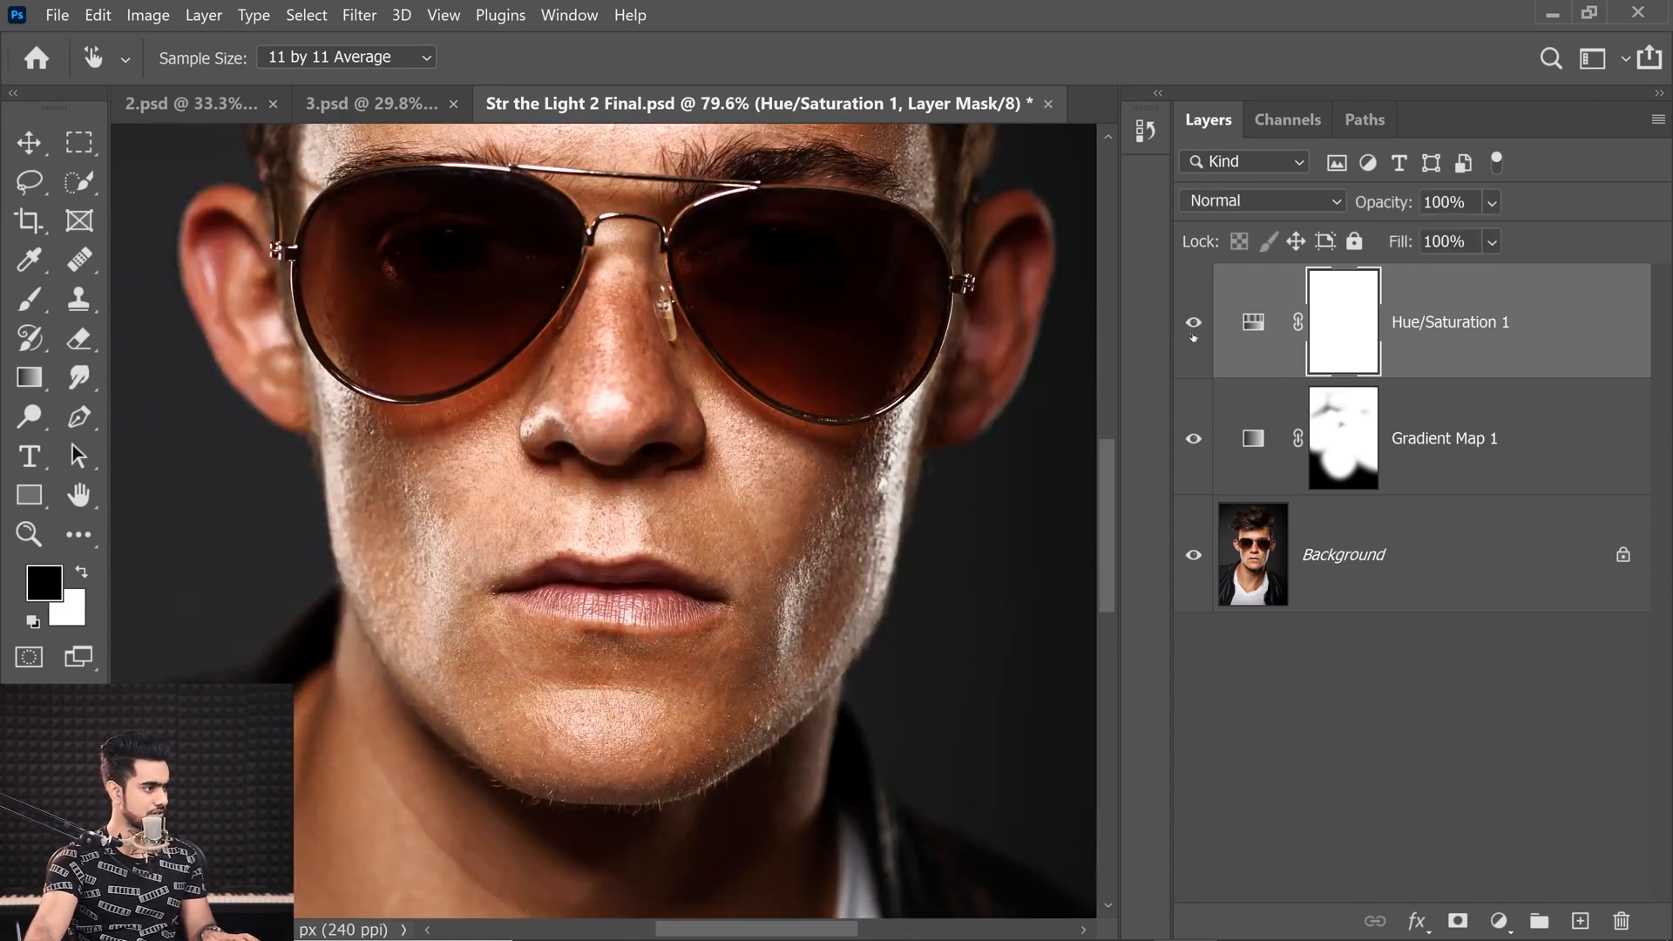
mouse_move(796, 457)
left_mouse_down()
mouse_move(723, 458)
mouse_move(775, 476)
left_mouse_up()
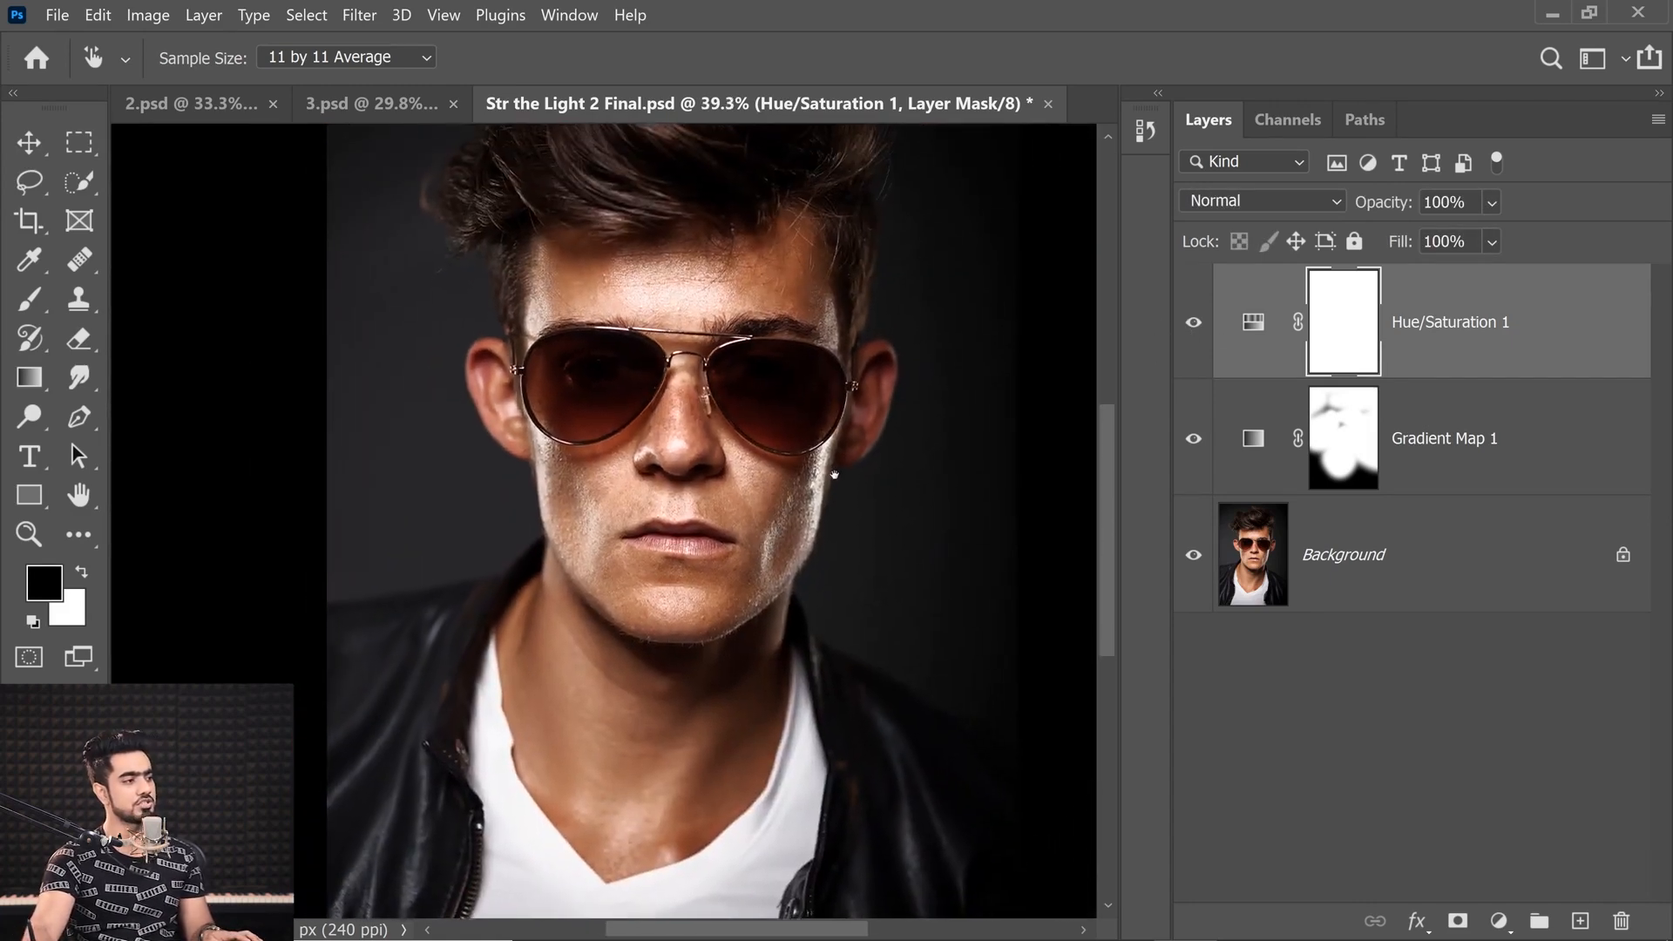
Reopen the Hue/Saturation adjustment and lower the saturation of the Reds to -25
double_click(1266, 338)
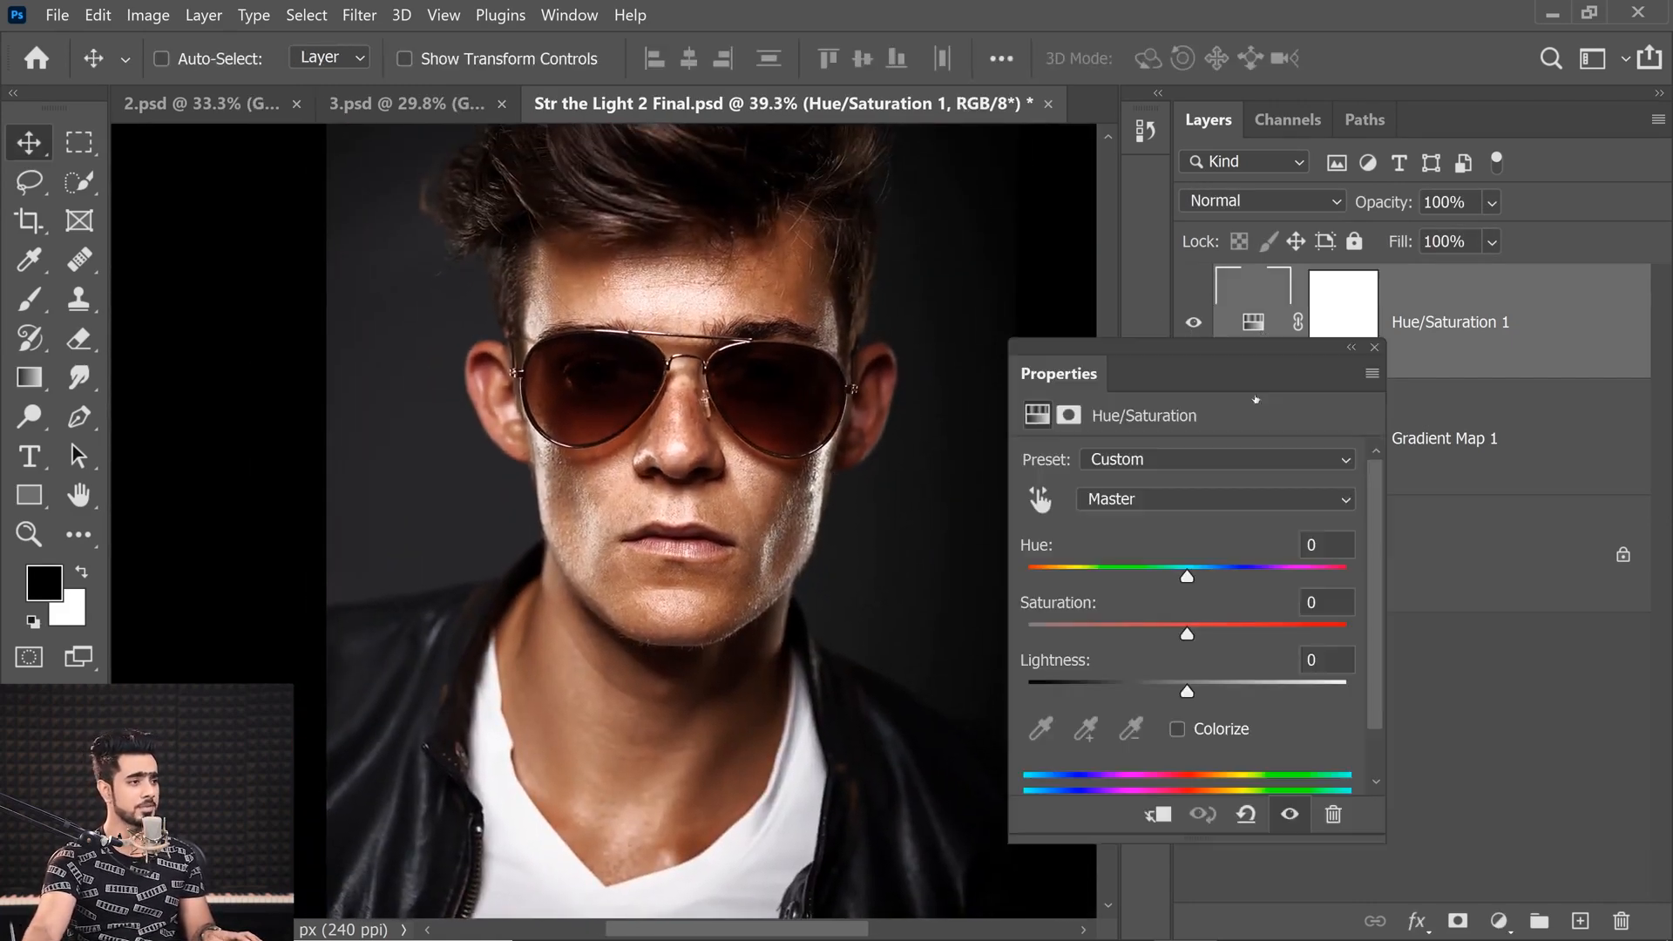
left_click(1169, 500)
left_click(1165, 542)
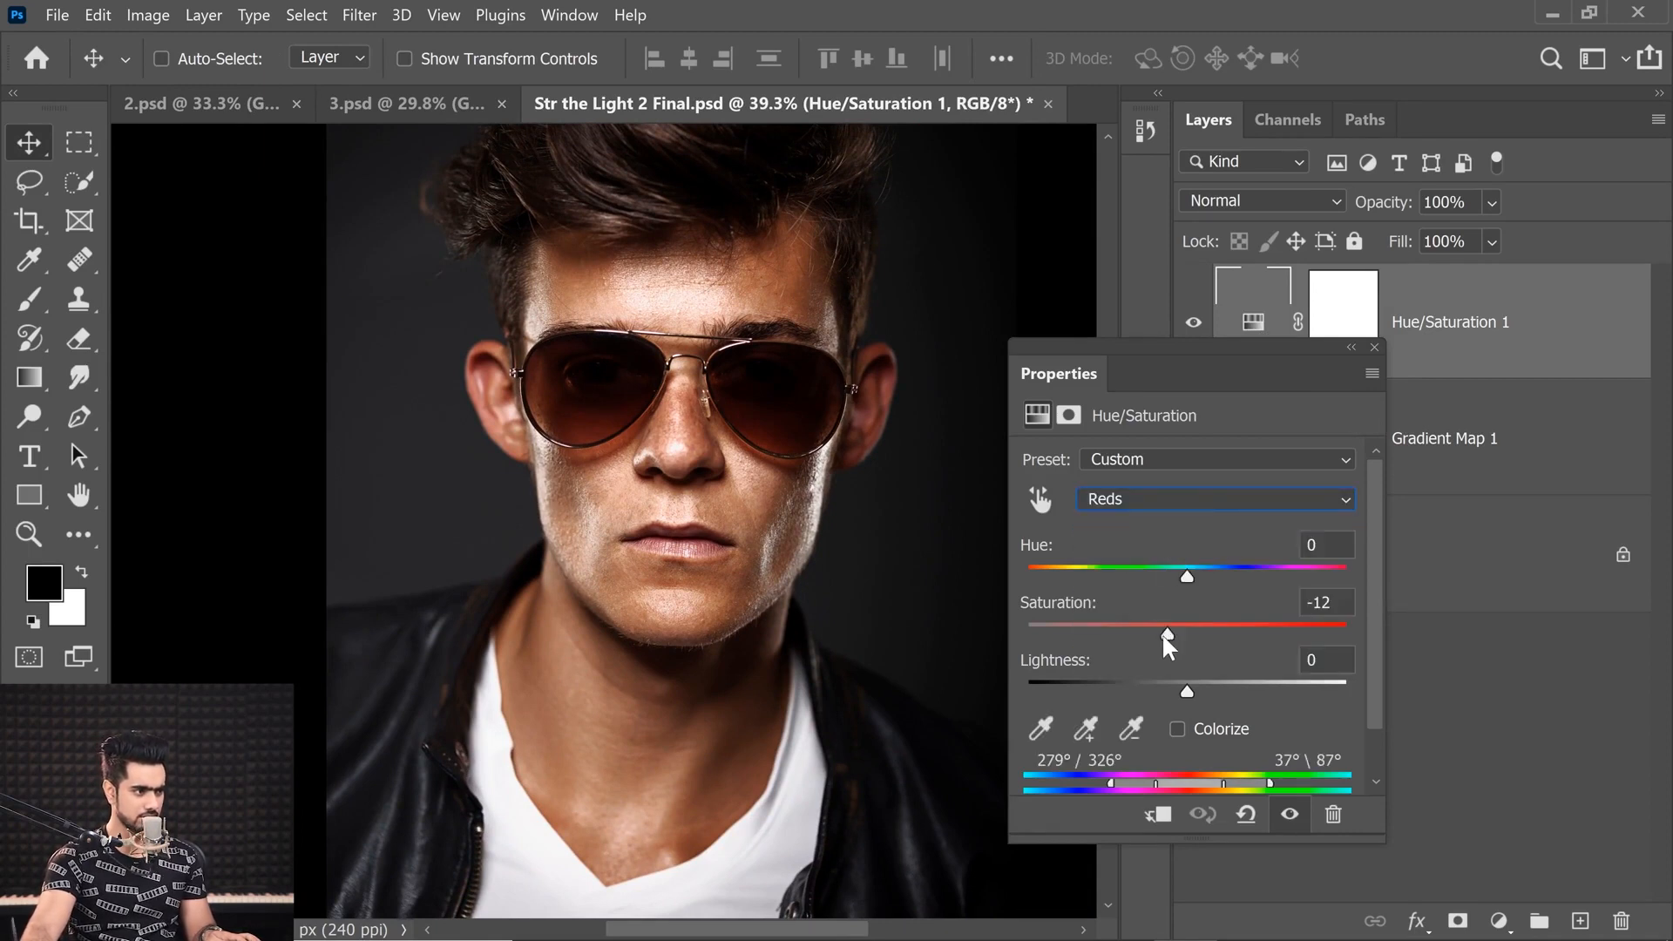
left_click_drag(1167, 631, 1147, 635)
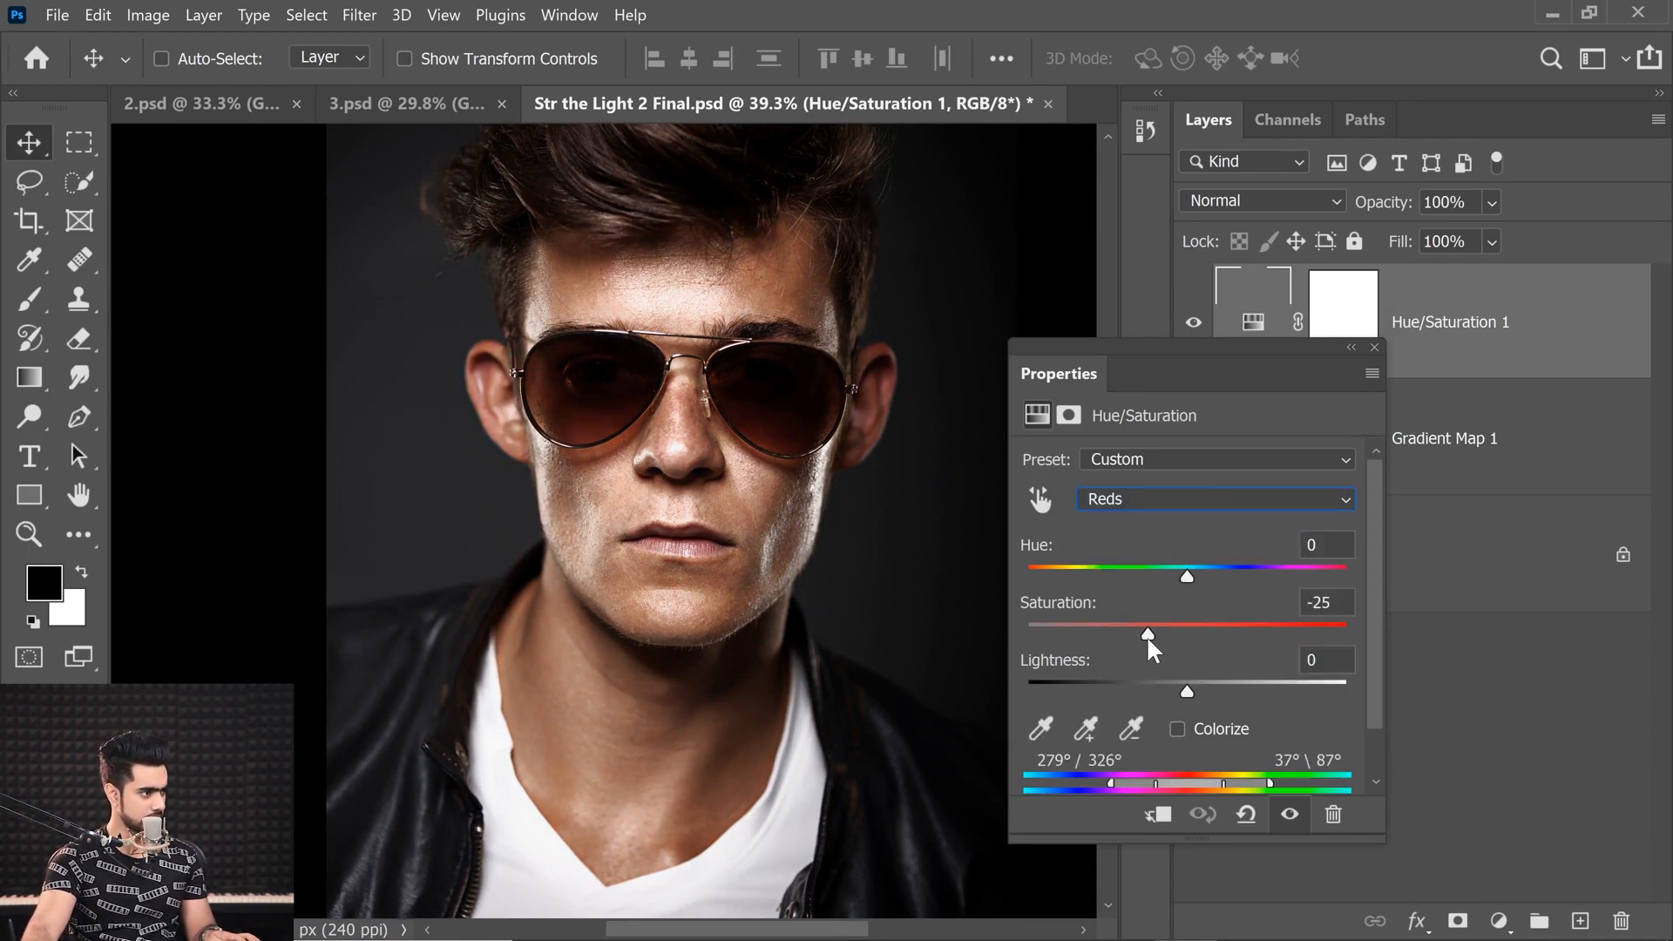
Set the saturation of the Reds to -20 and the Hue/Saturation layer's opacity to 60%
type("-20")
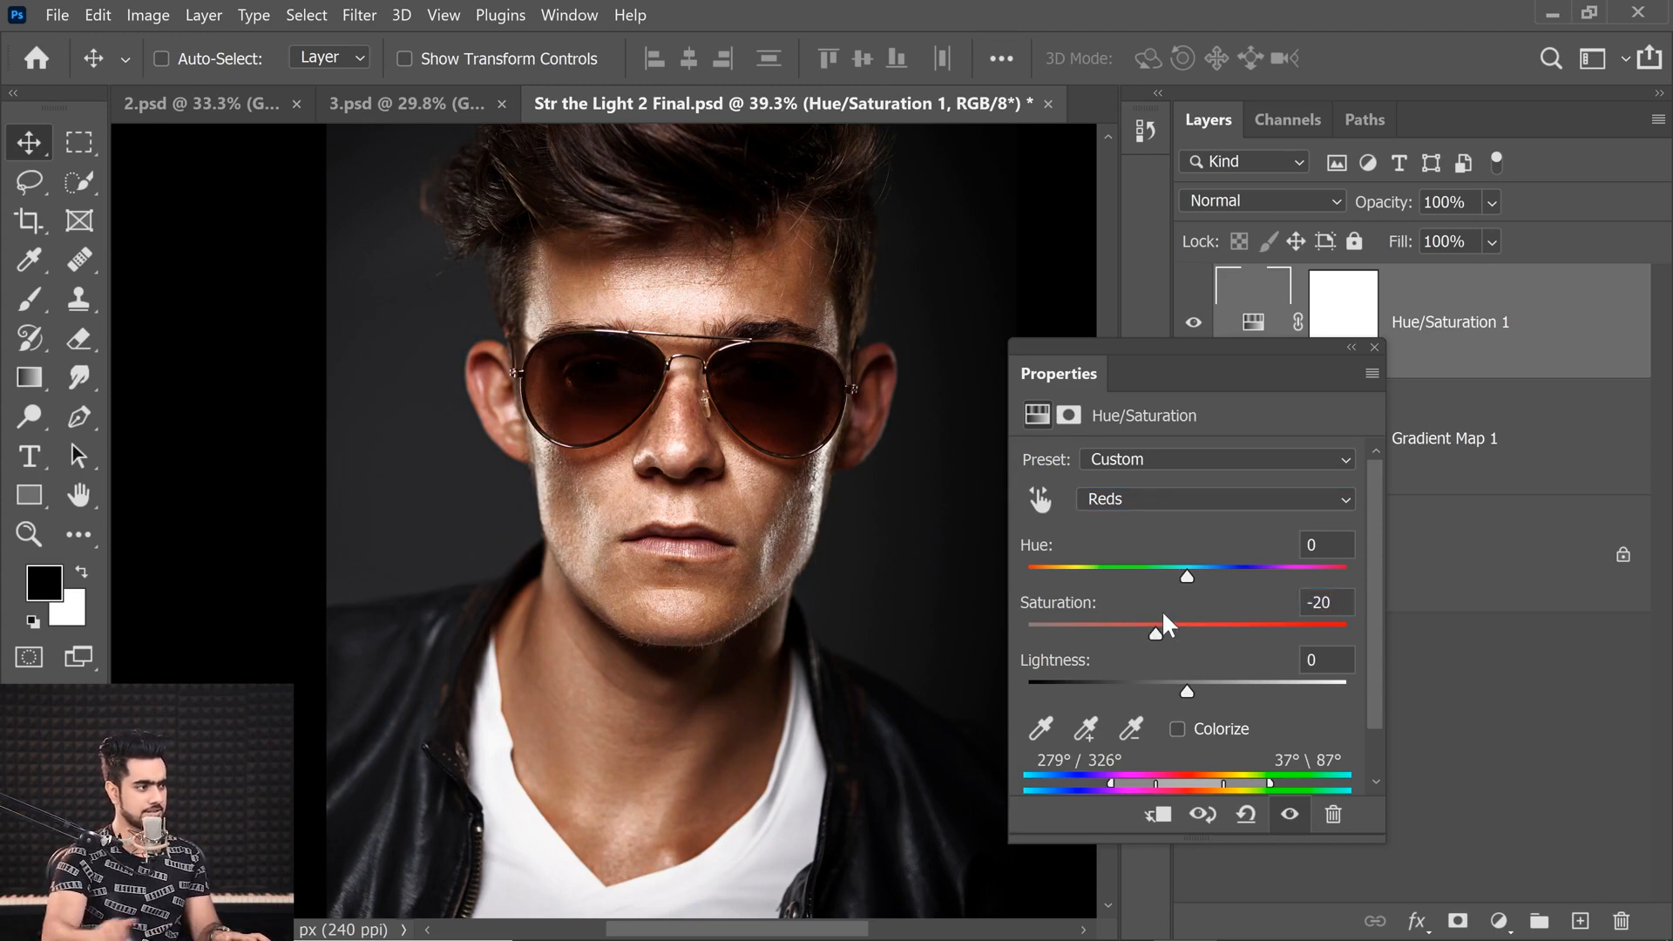
left_click(1374, 348)
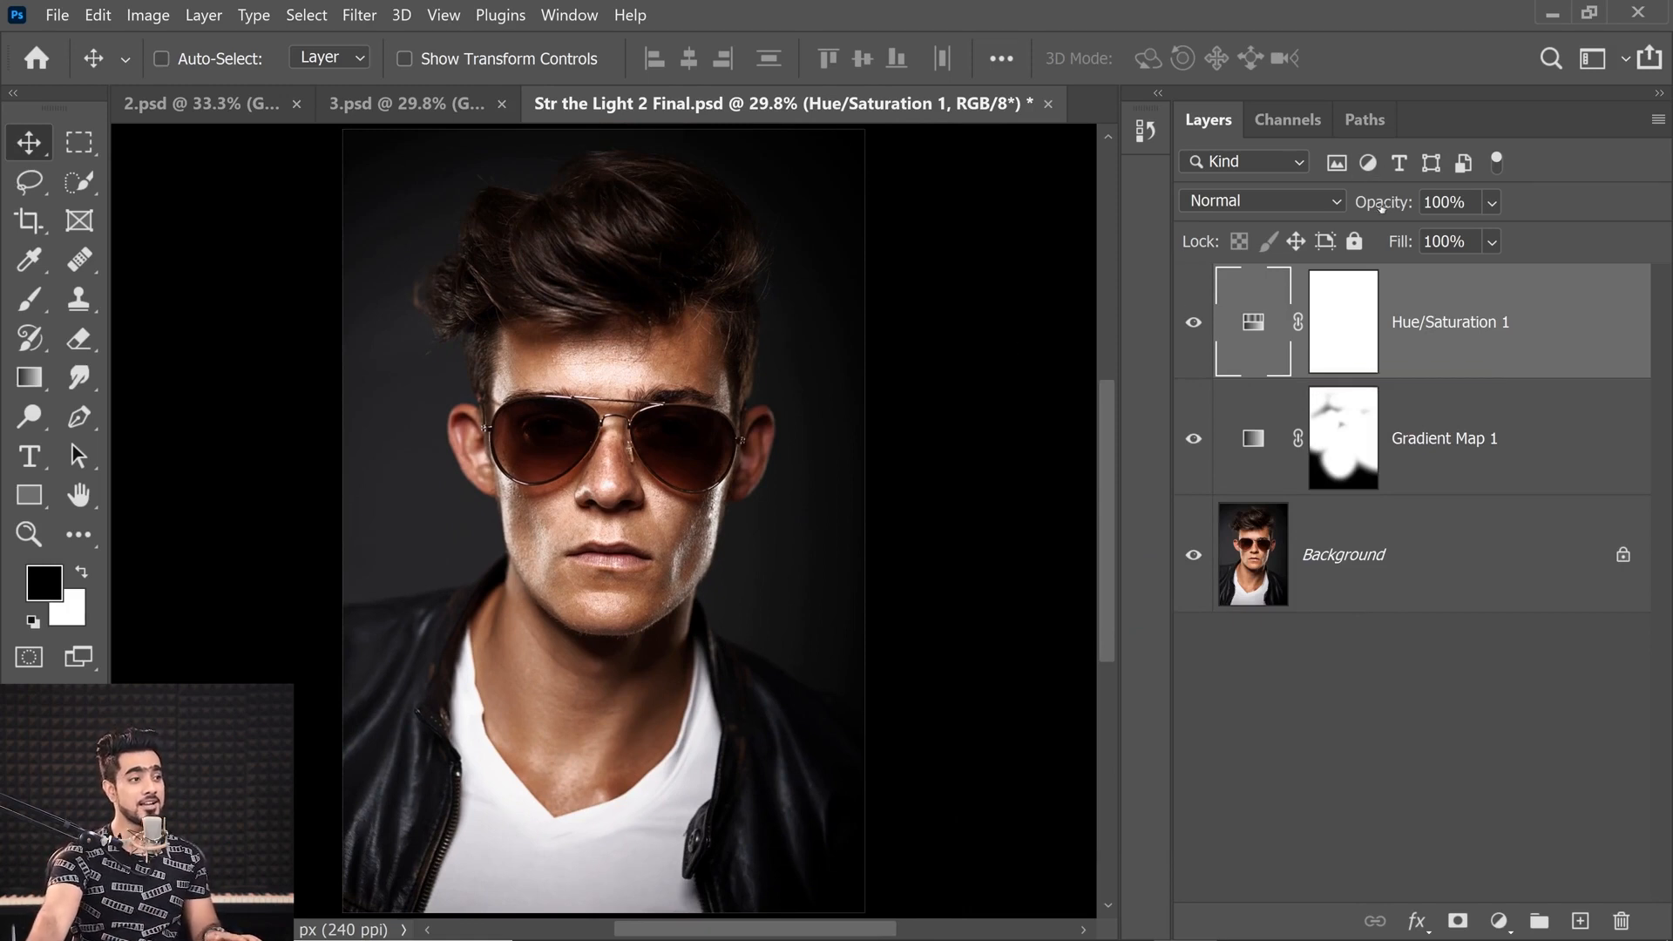
left_click_drag(1383, 207, 1365, 212)
left_click_drag(1355, 214, 1352, 215)
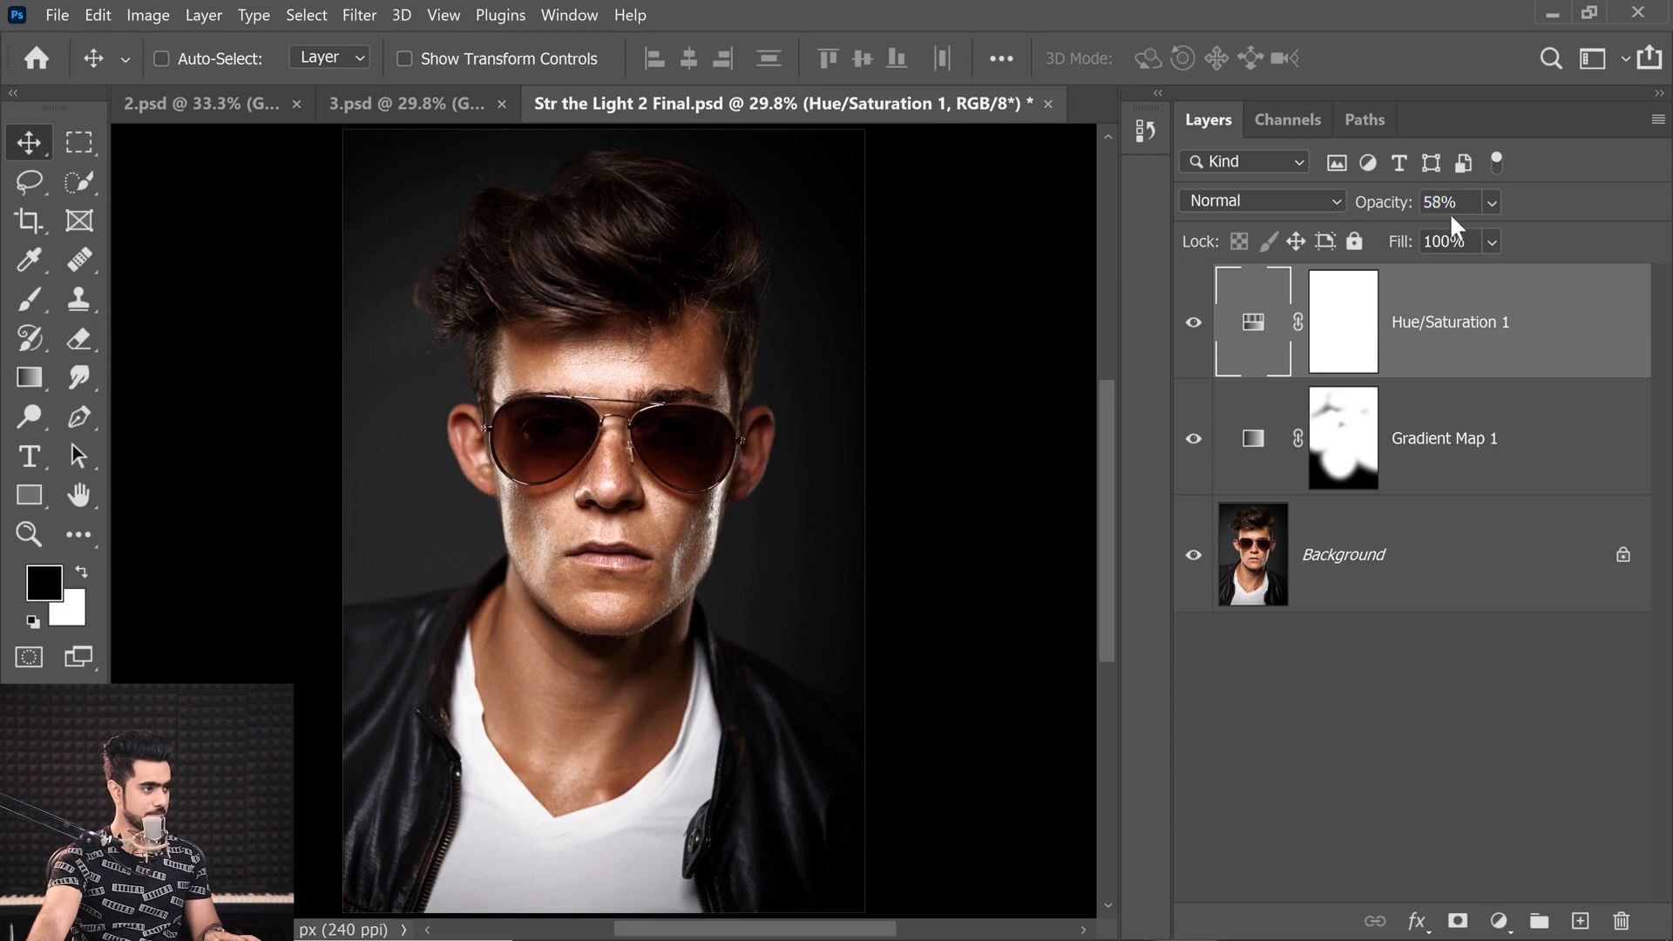
left_click_drag(1461, 206, 1344, 212)
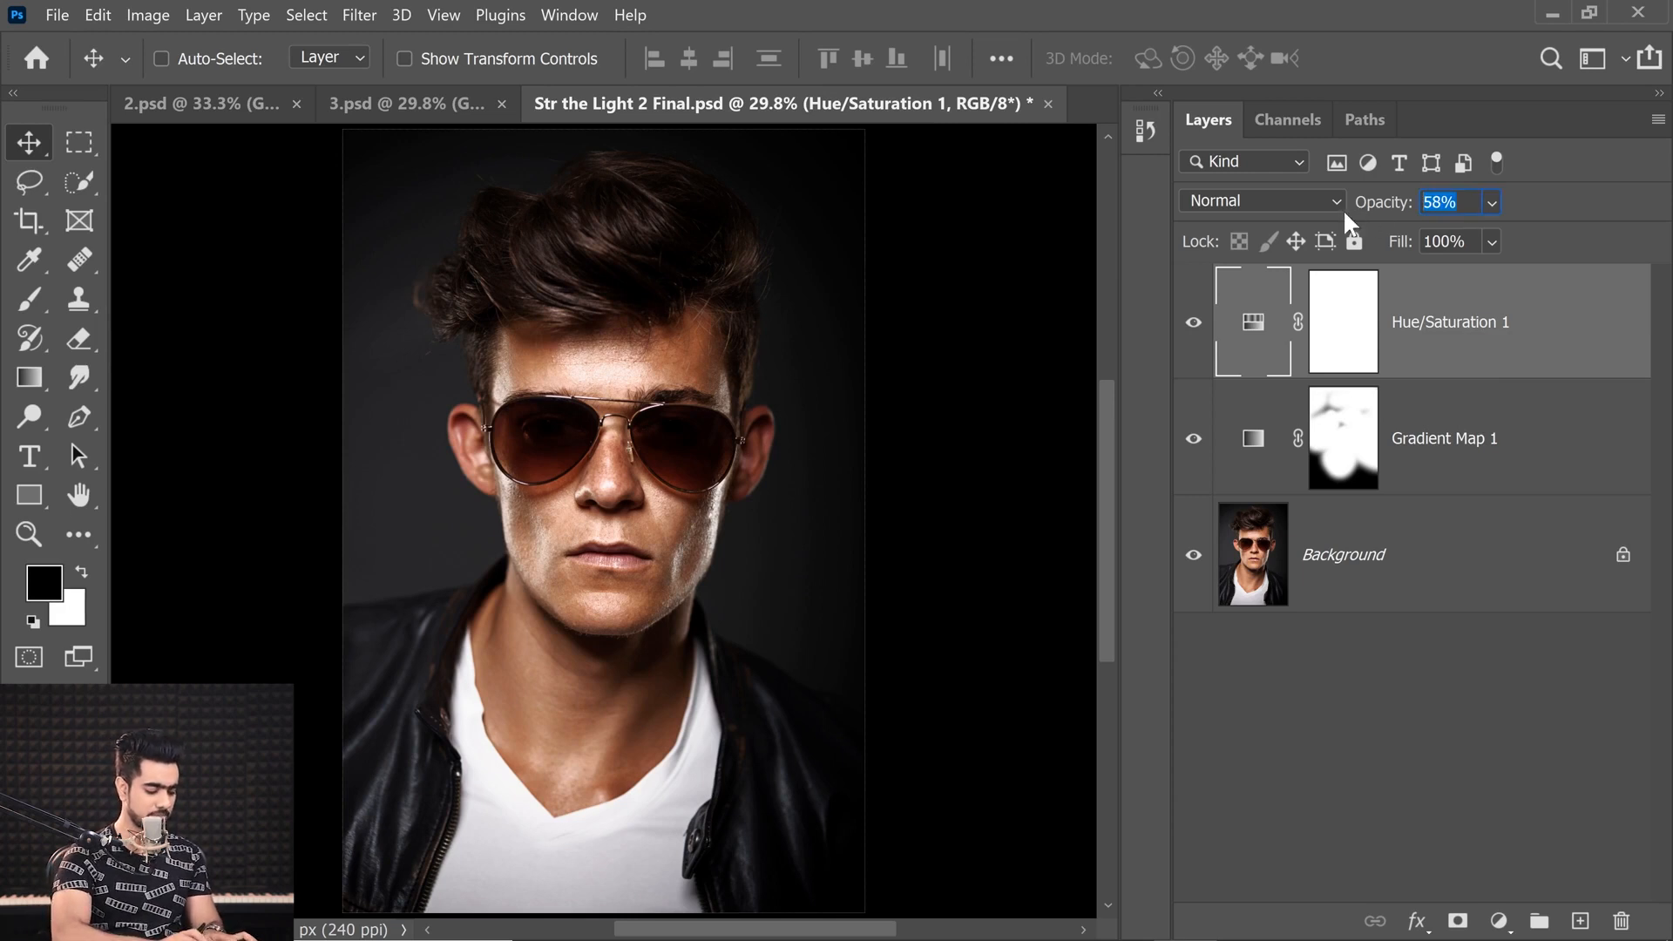
type("60")
key("Return")
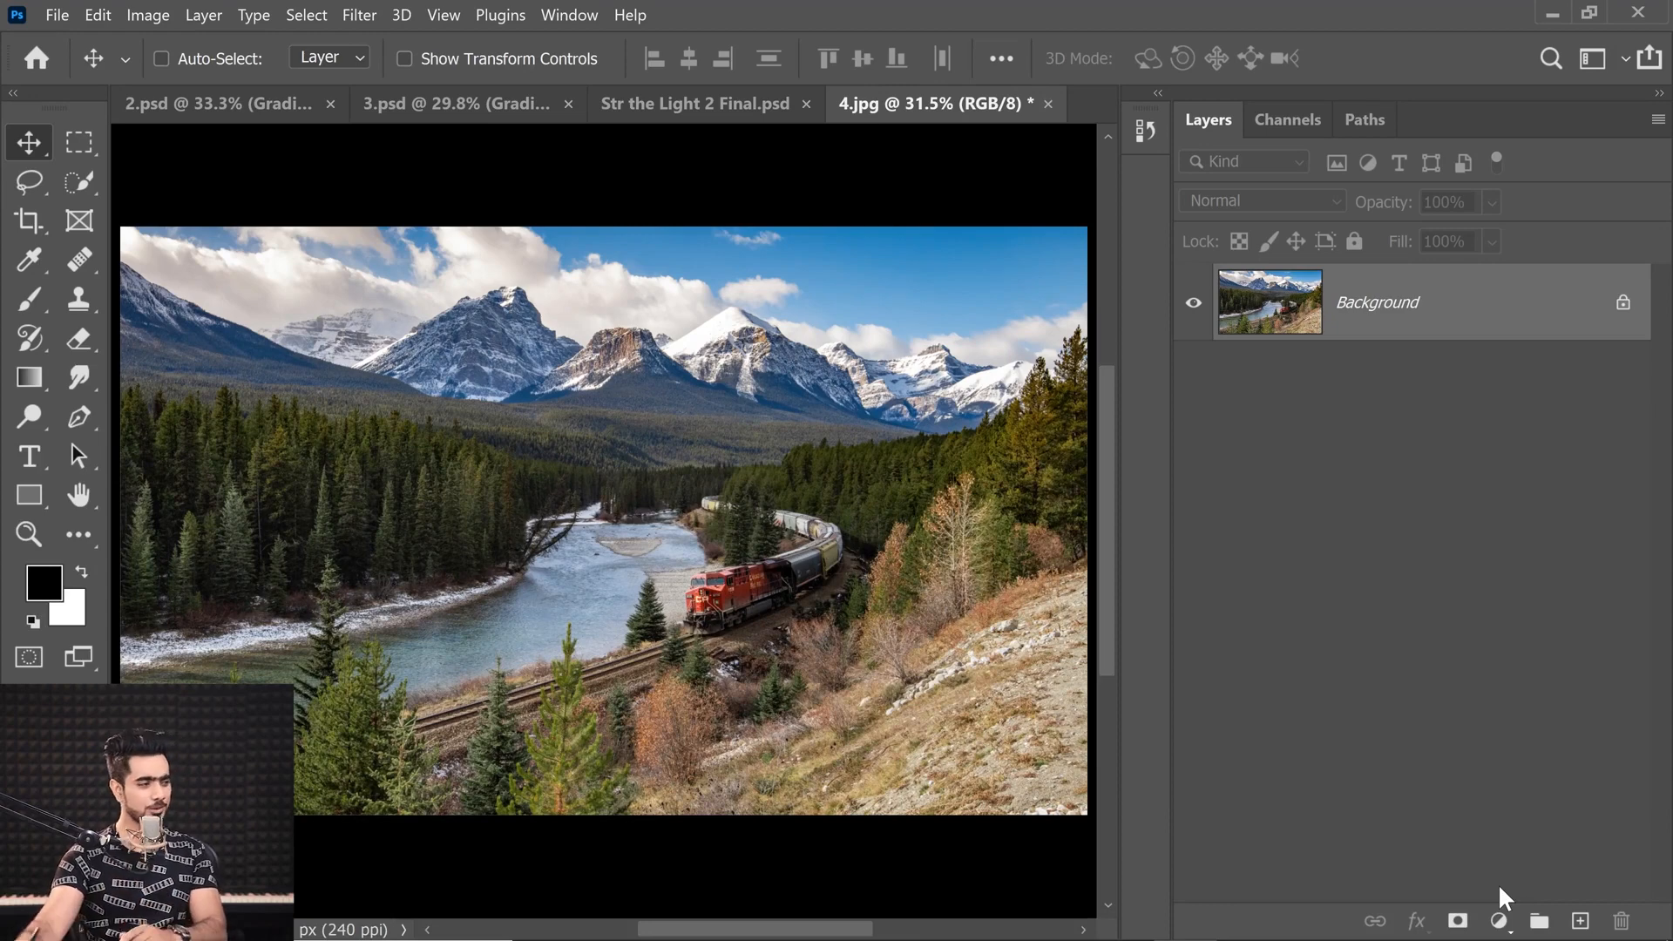
Add a Gradient Map adjustment layer to 4.jpg and set its highlight stop to salmon pink #f28e8e
left_click(1499, 921)
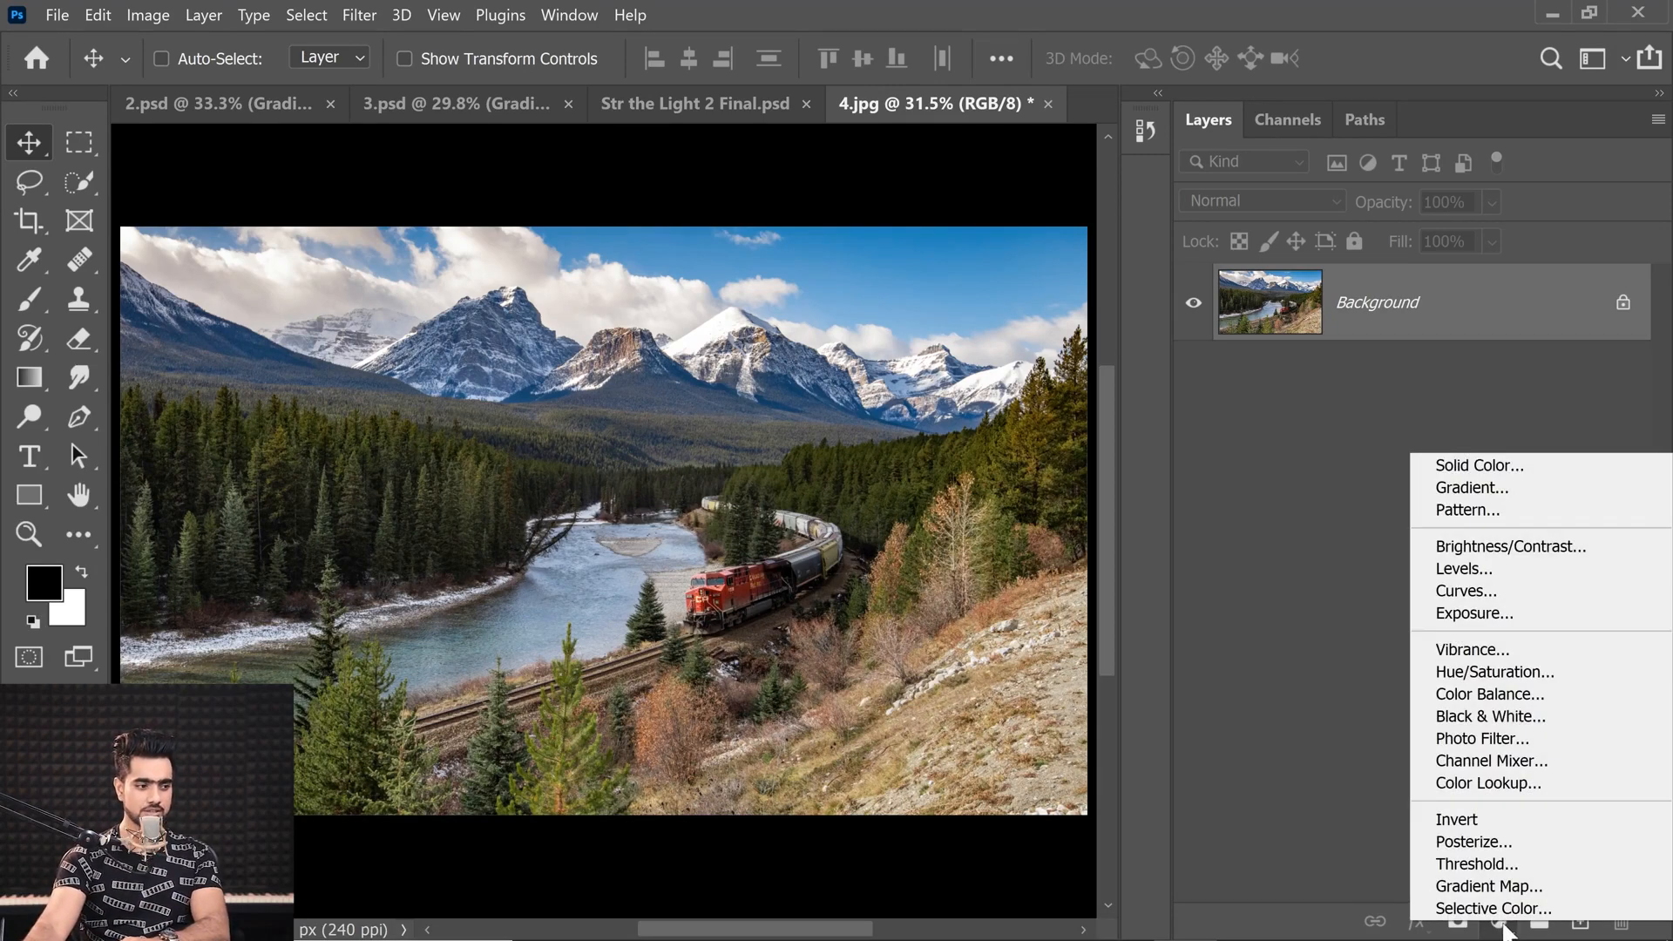
left_click(1486, 885)
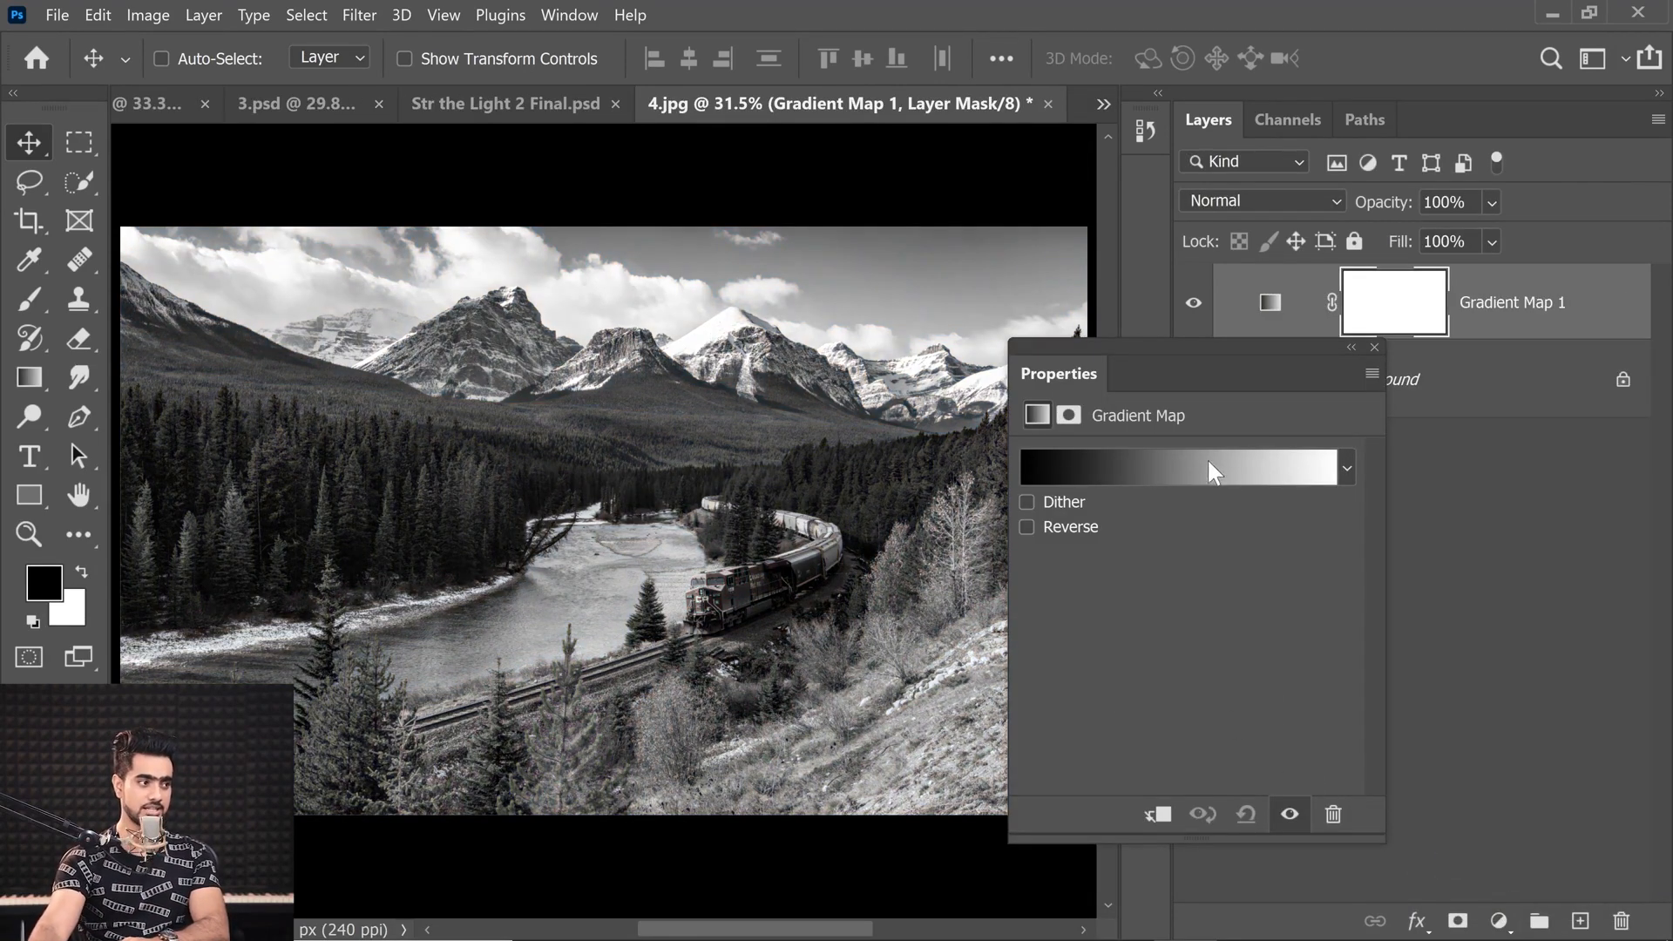
left_click(1204, 464)
left_click(1592, 688)
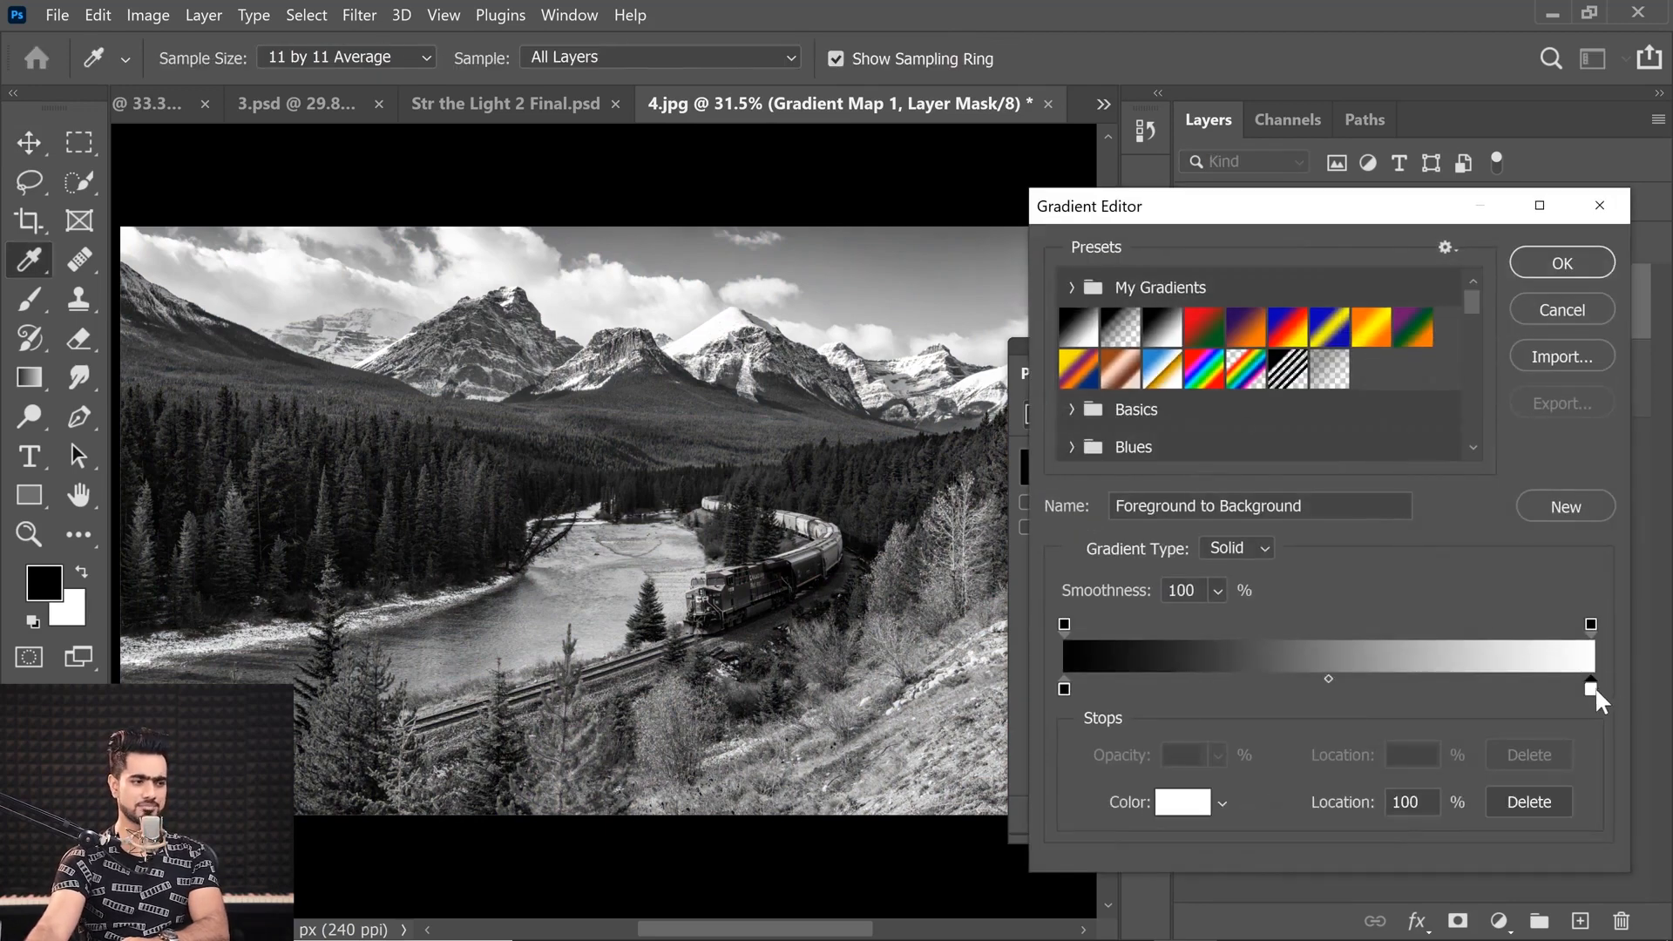
left_click(1201, 796)
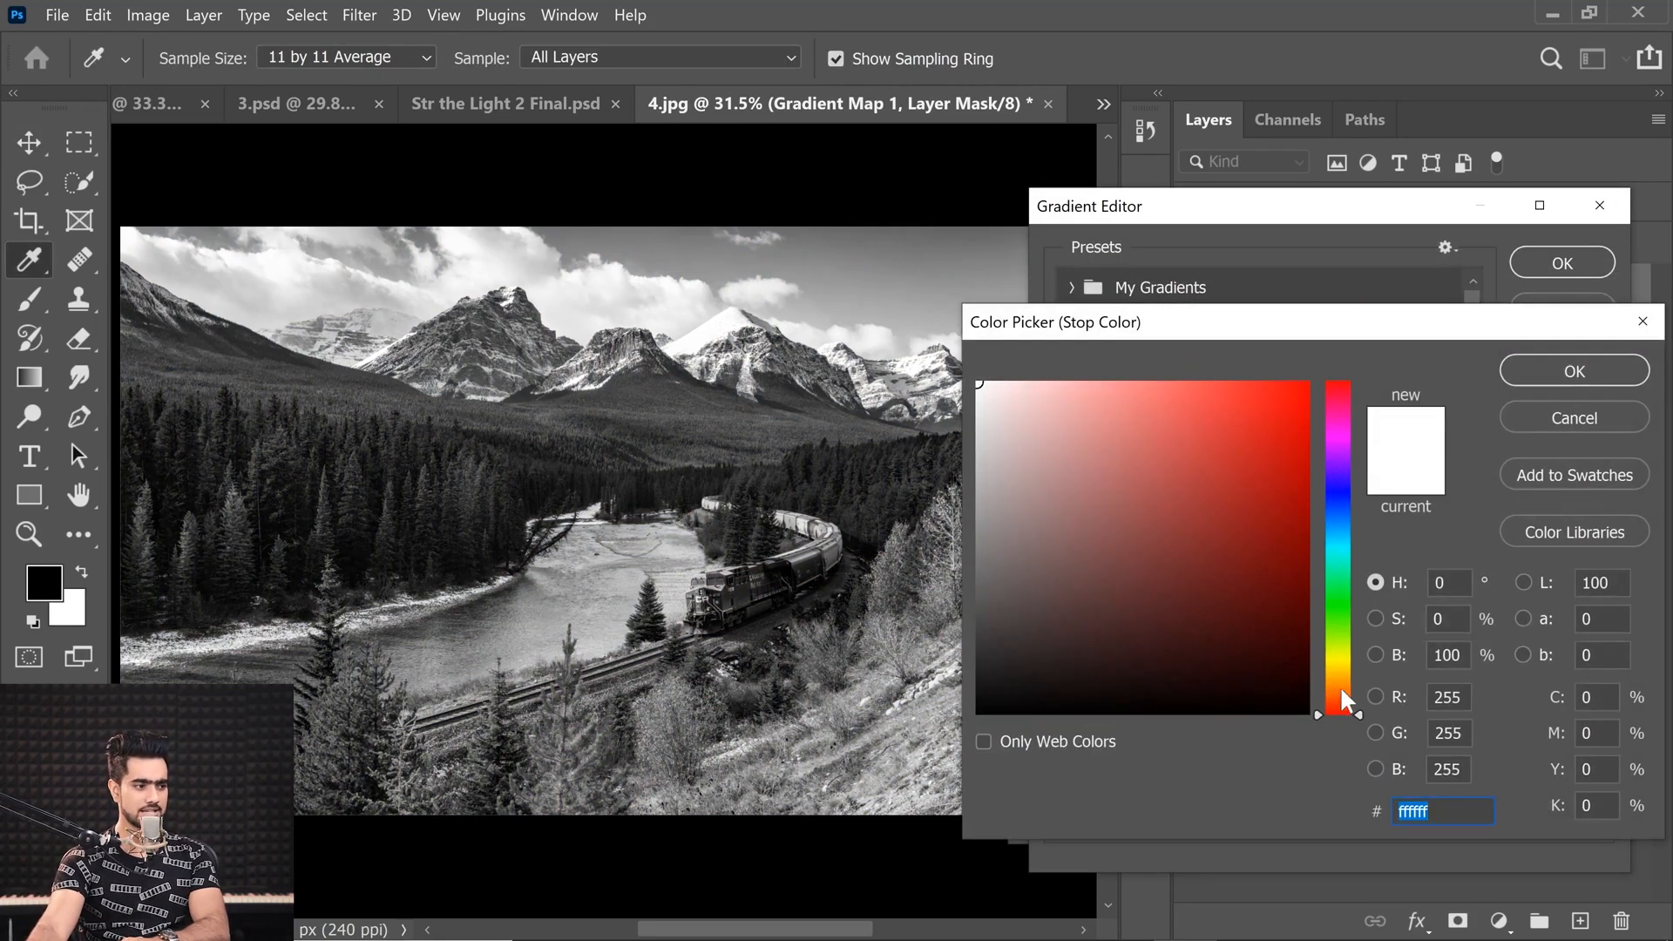
left_click_drag(1049, 386, 1113, 398)
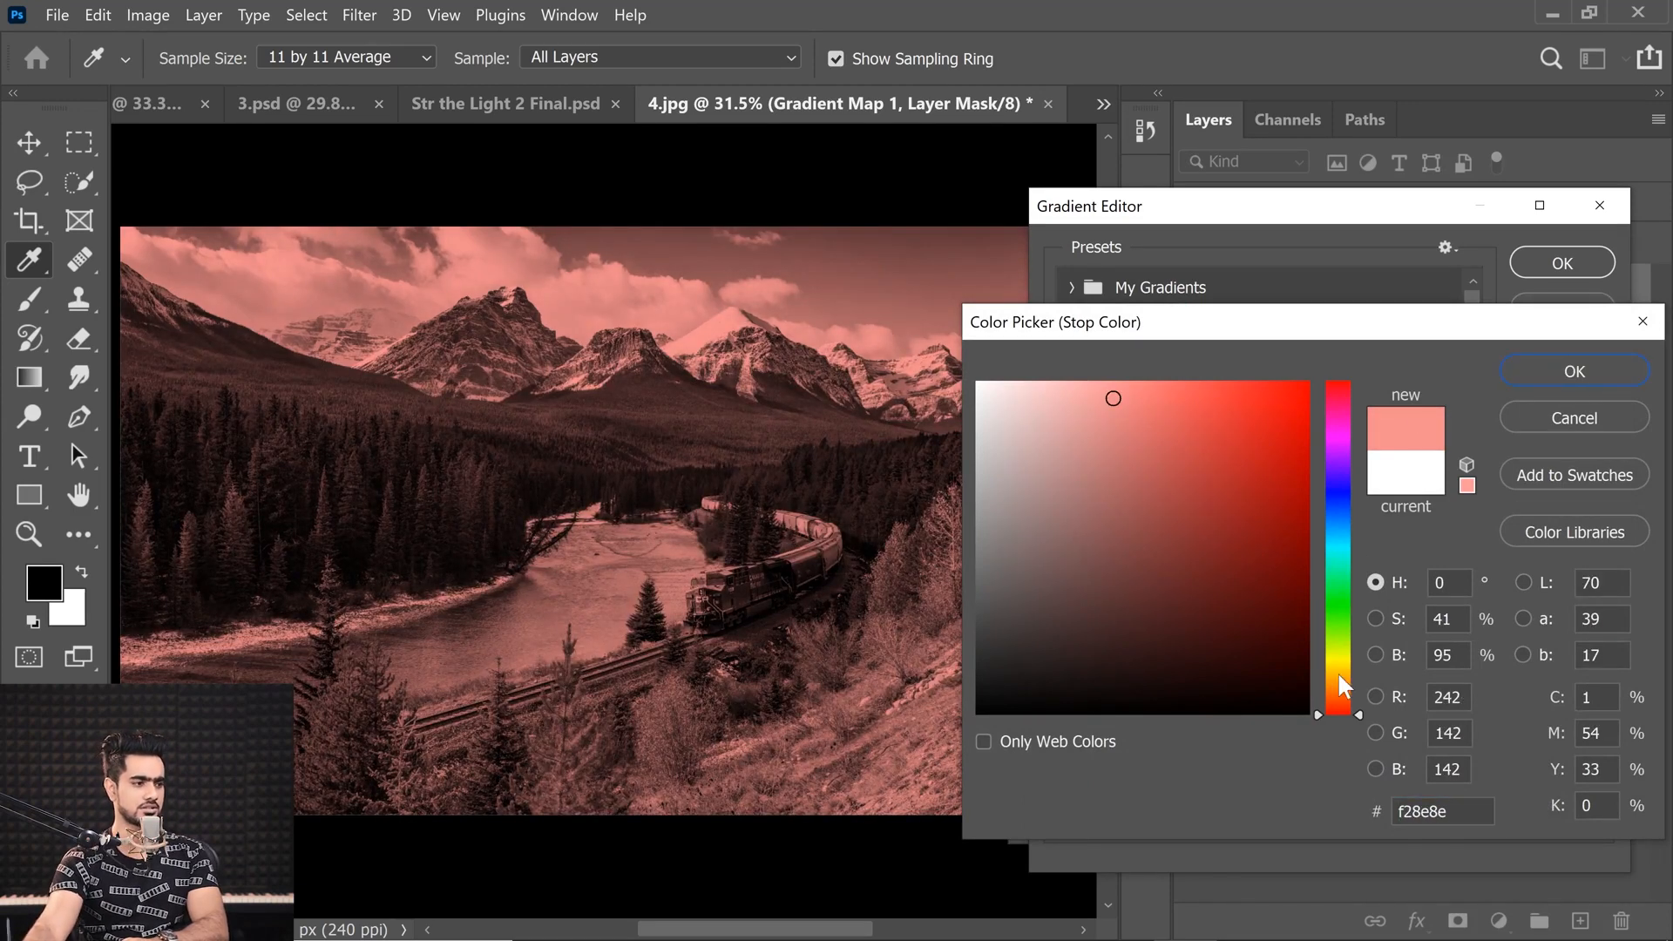
left_click_drag(1338, 677, 1344, 725)
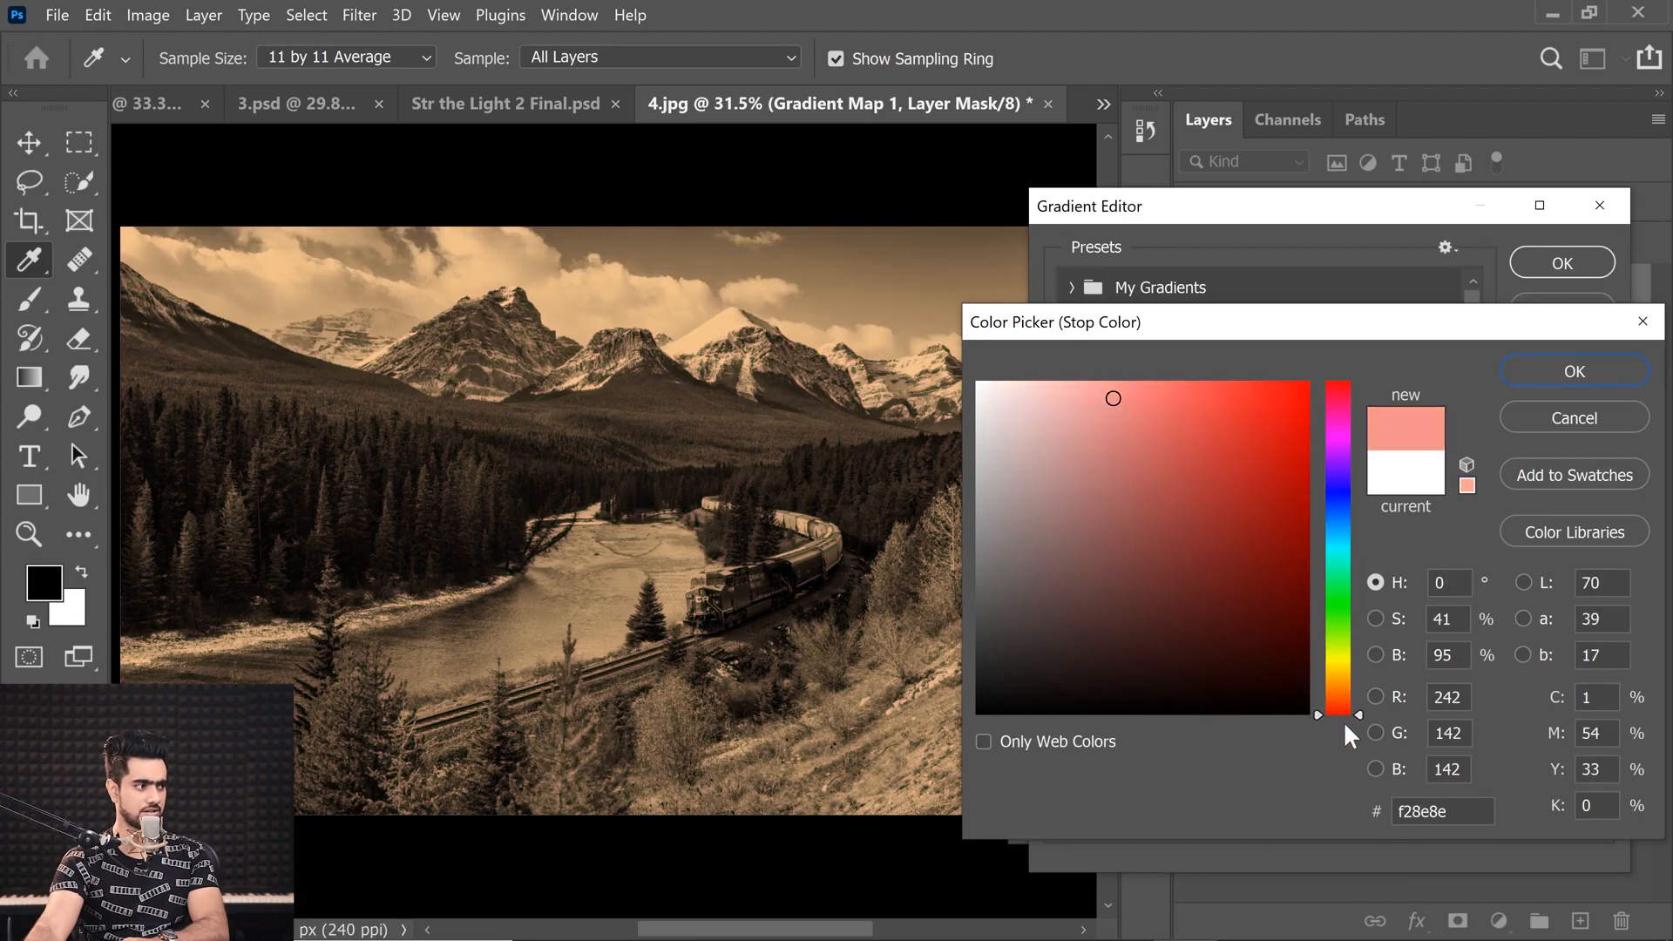
left_click(1540, 373)
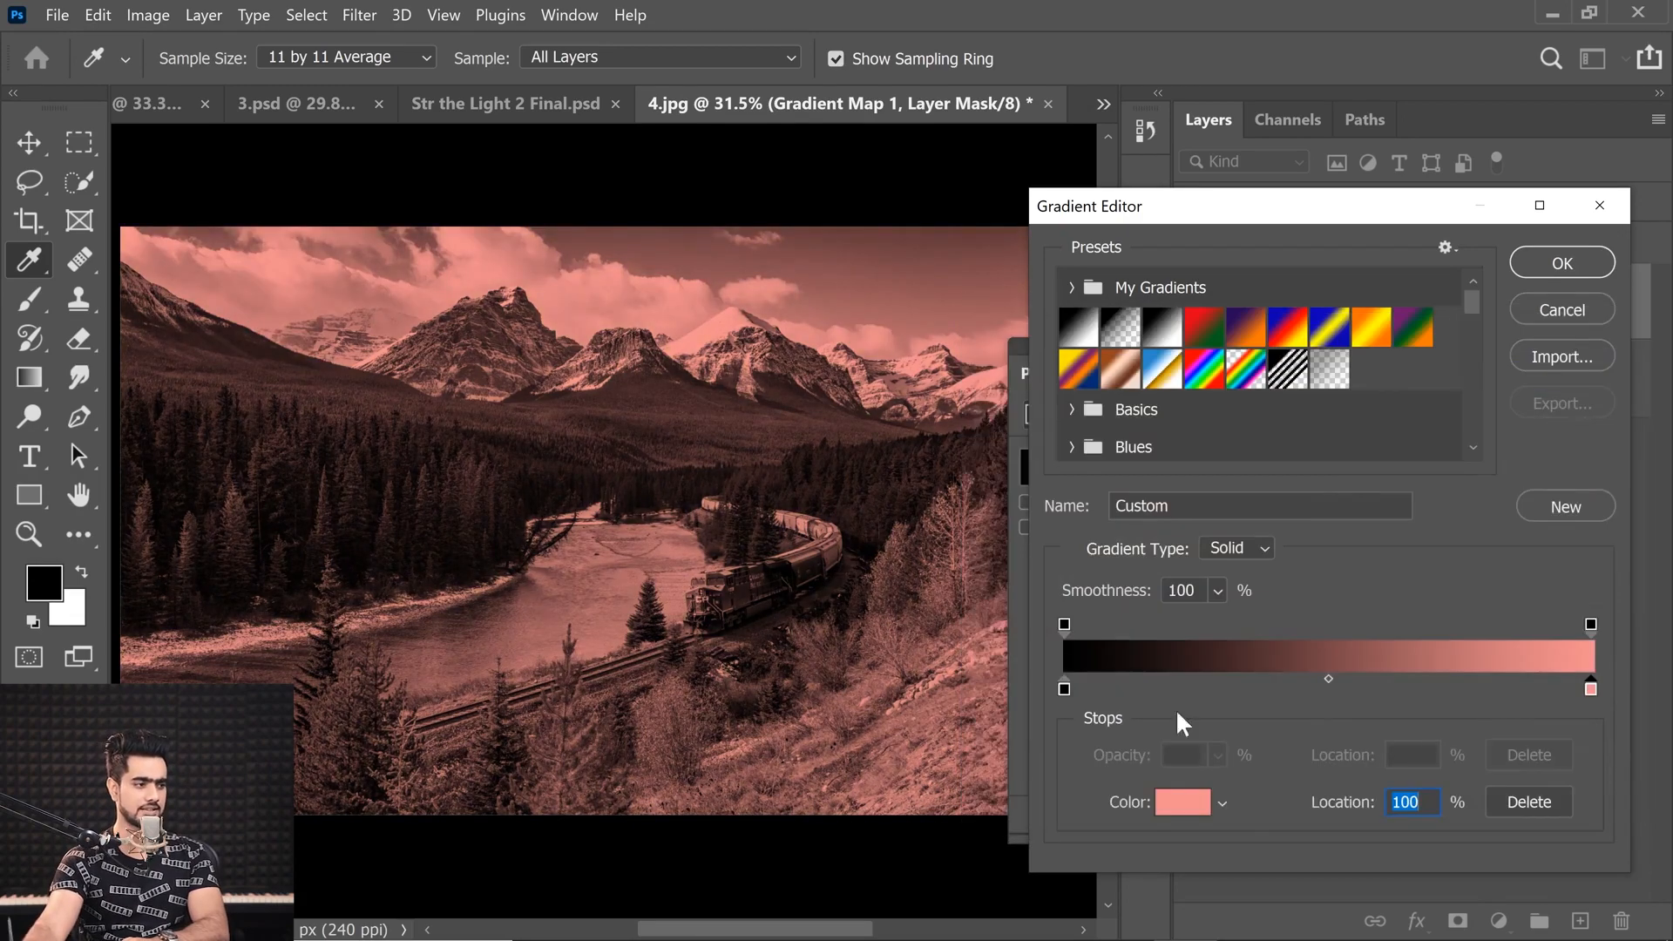
Change the gradient's shadow stop to dark violet #262033 and apply the edited gradient
left_click(1063, 689)
left_click(1182, 799)
left_click(1339, 471)
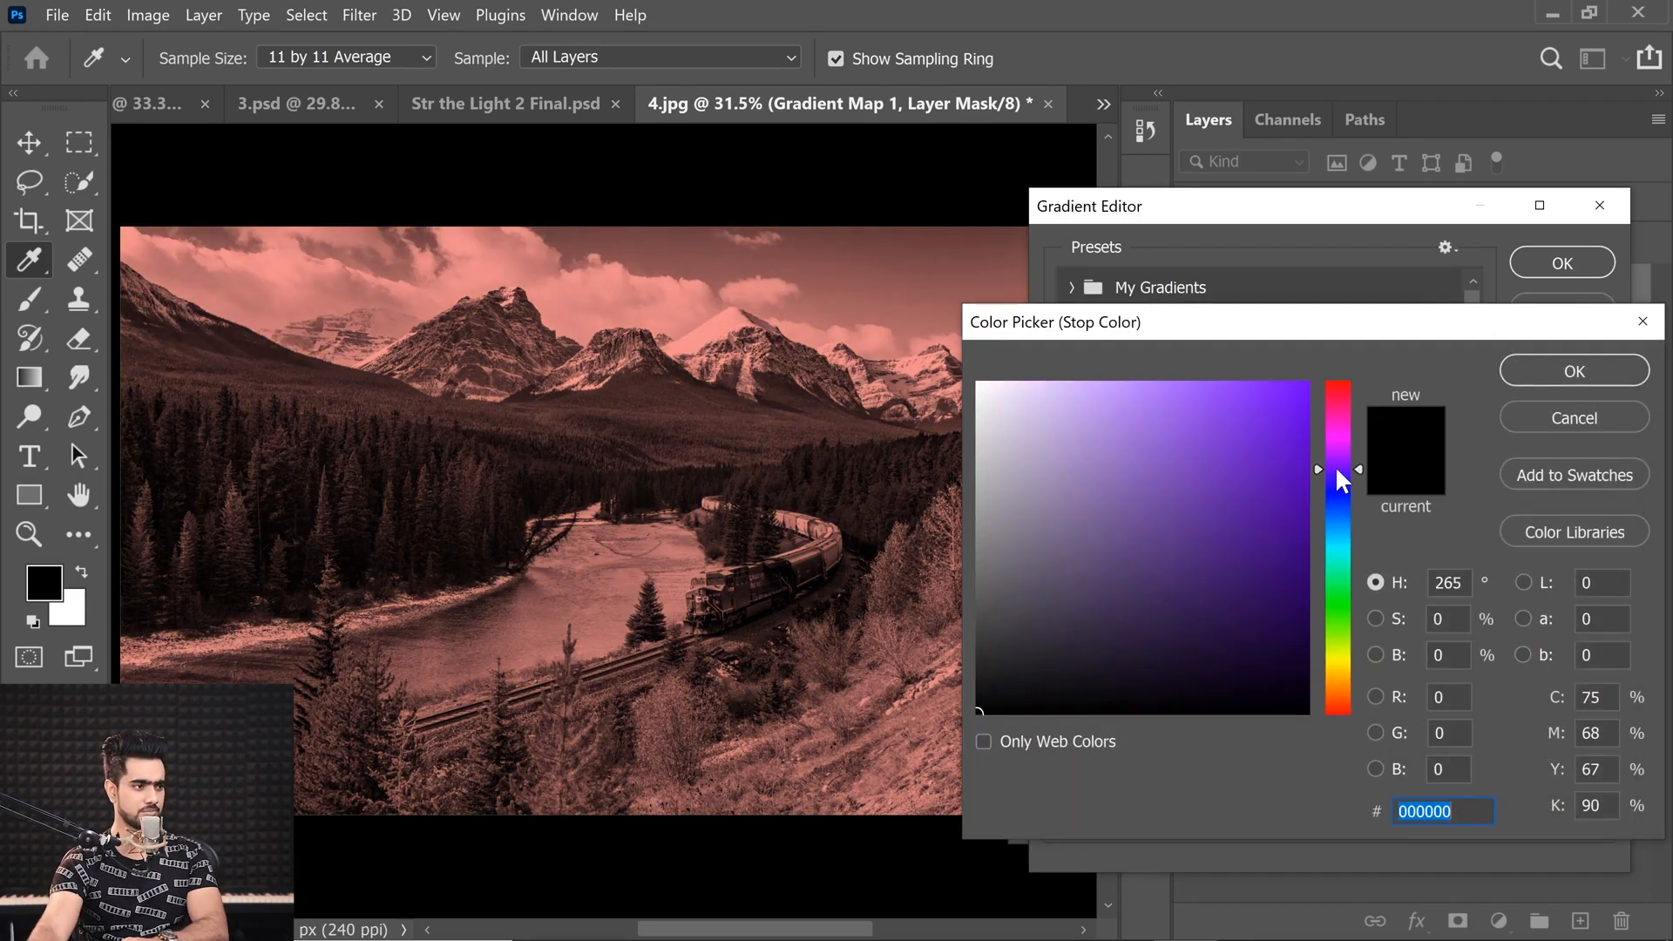
left_click(1096, 650)
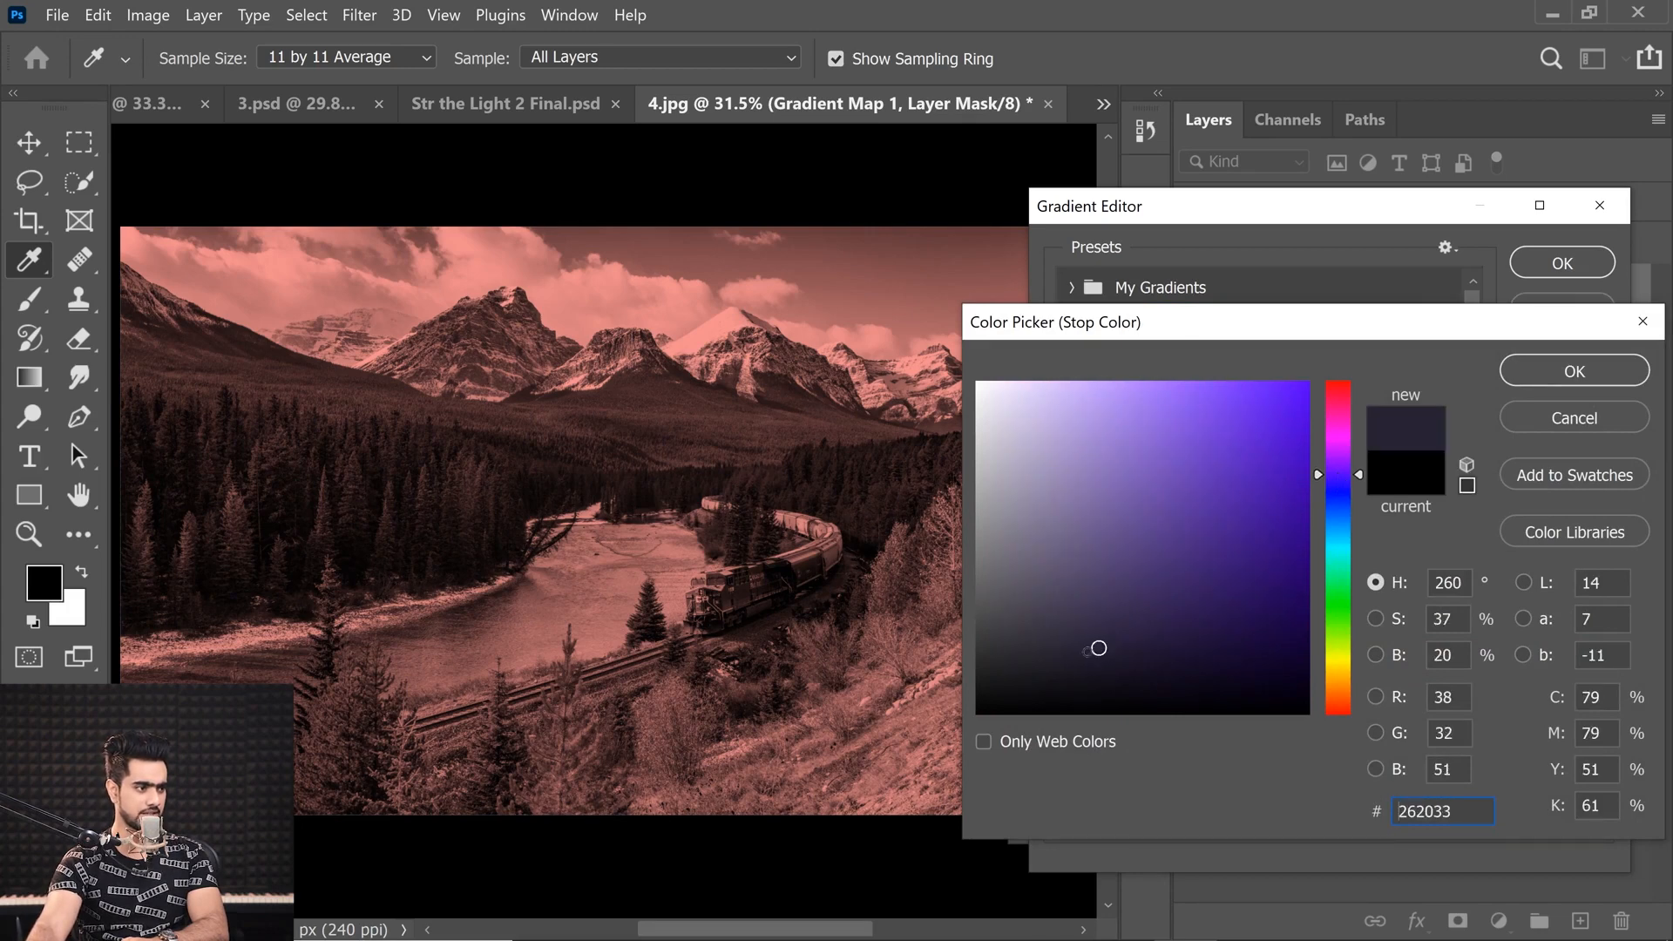
left_click(1544, 375)
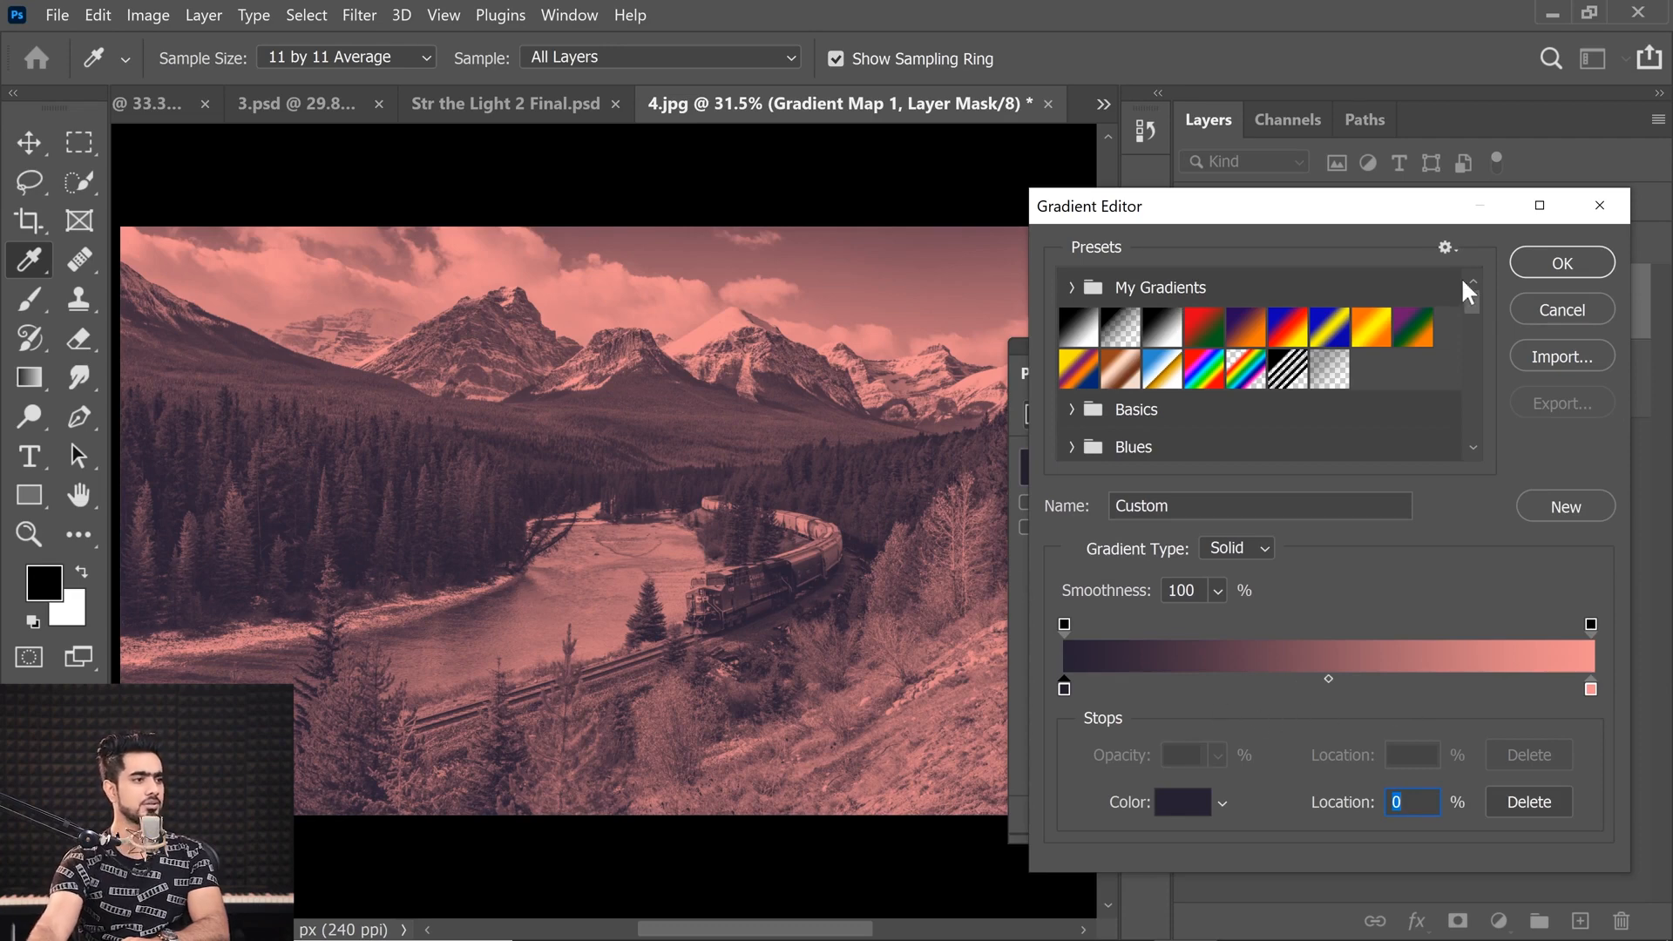
left_click(1562, 262)
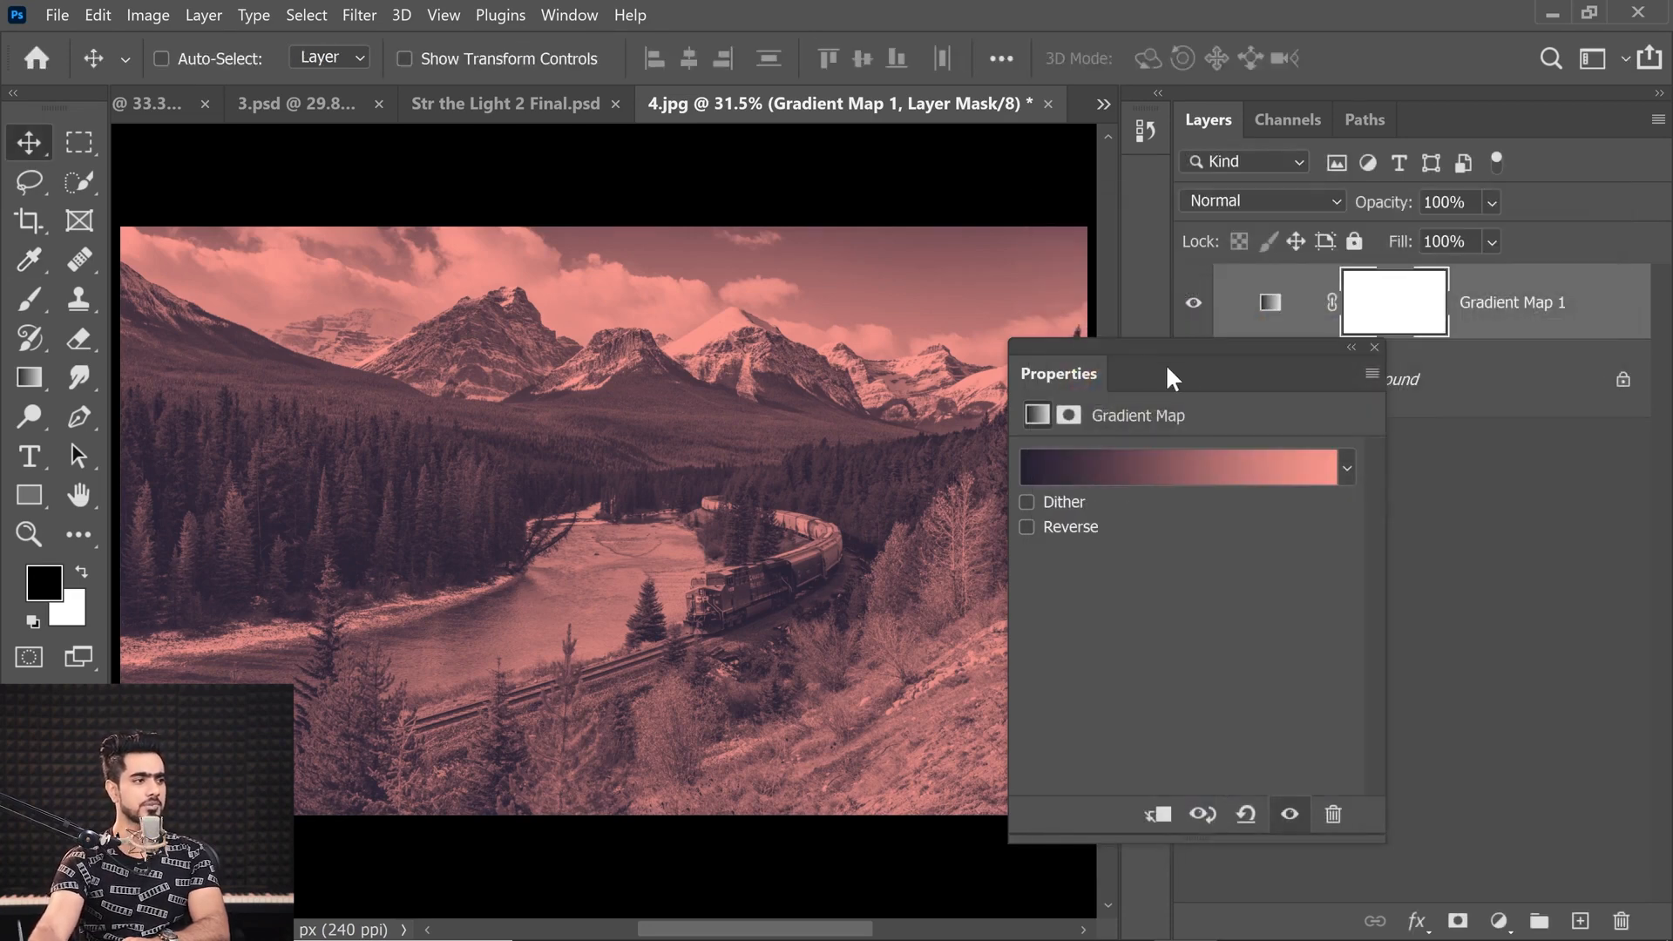
left_click(1374, 347)
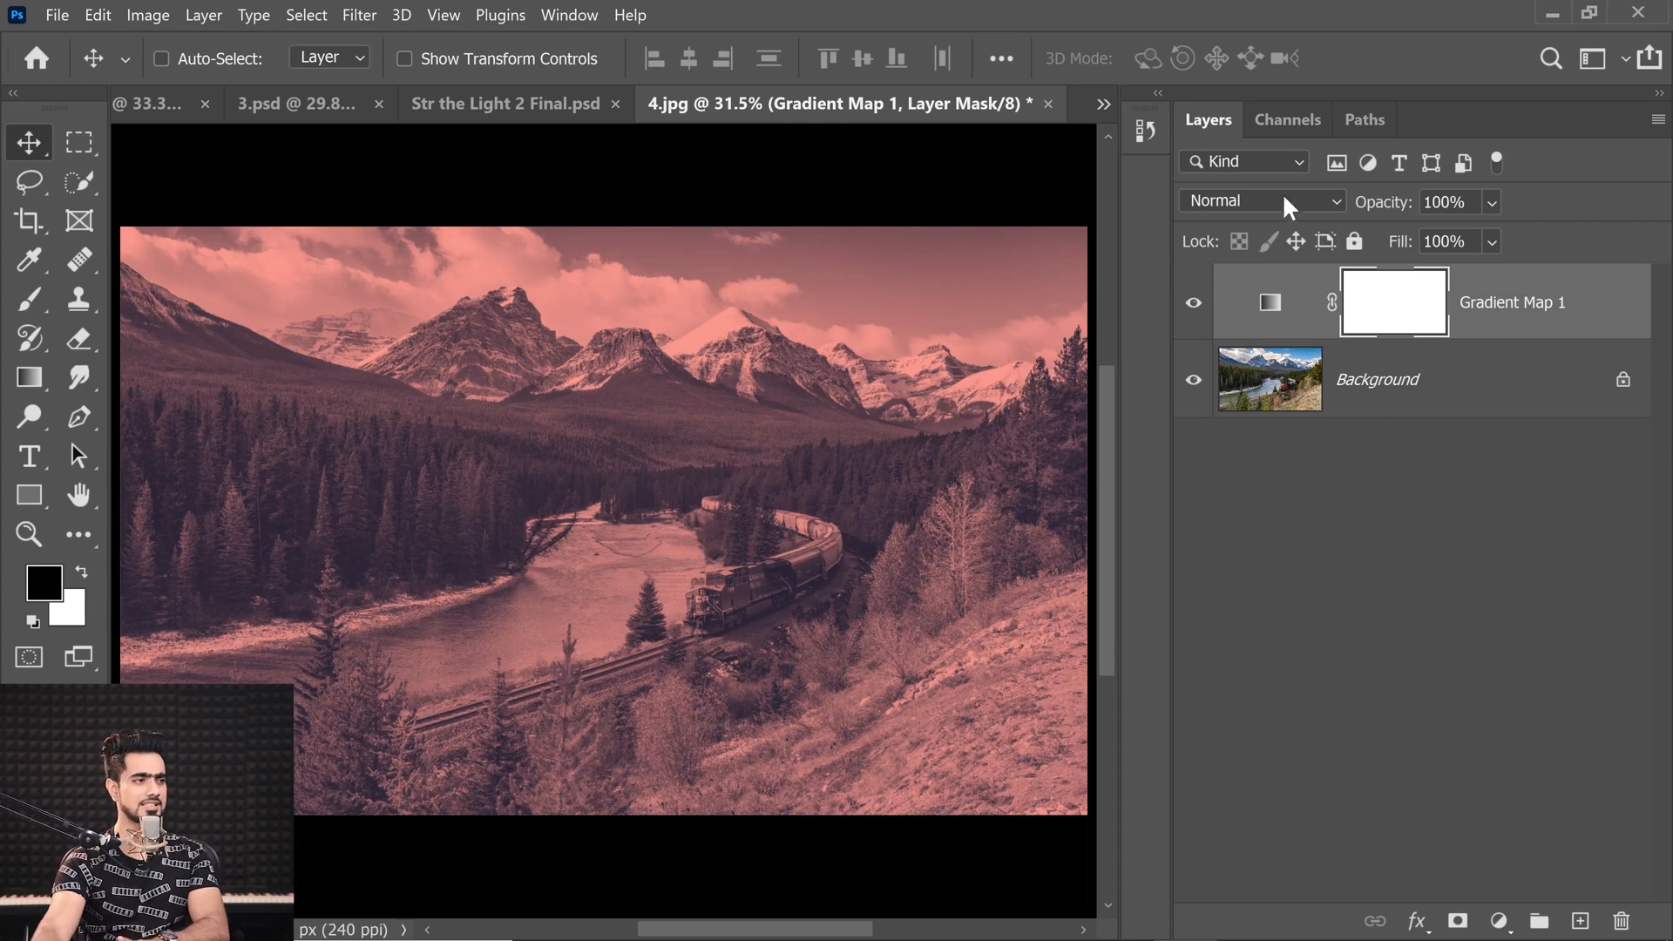
Try the Gradient Map layer in Color blend mode at 40% opacity, comparing it hidden and shown
left_click(1274, 202)
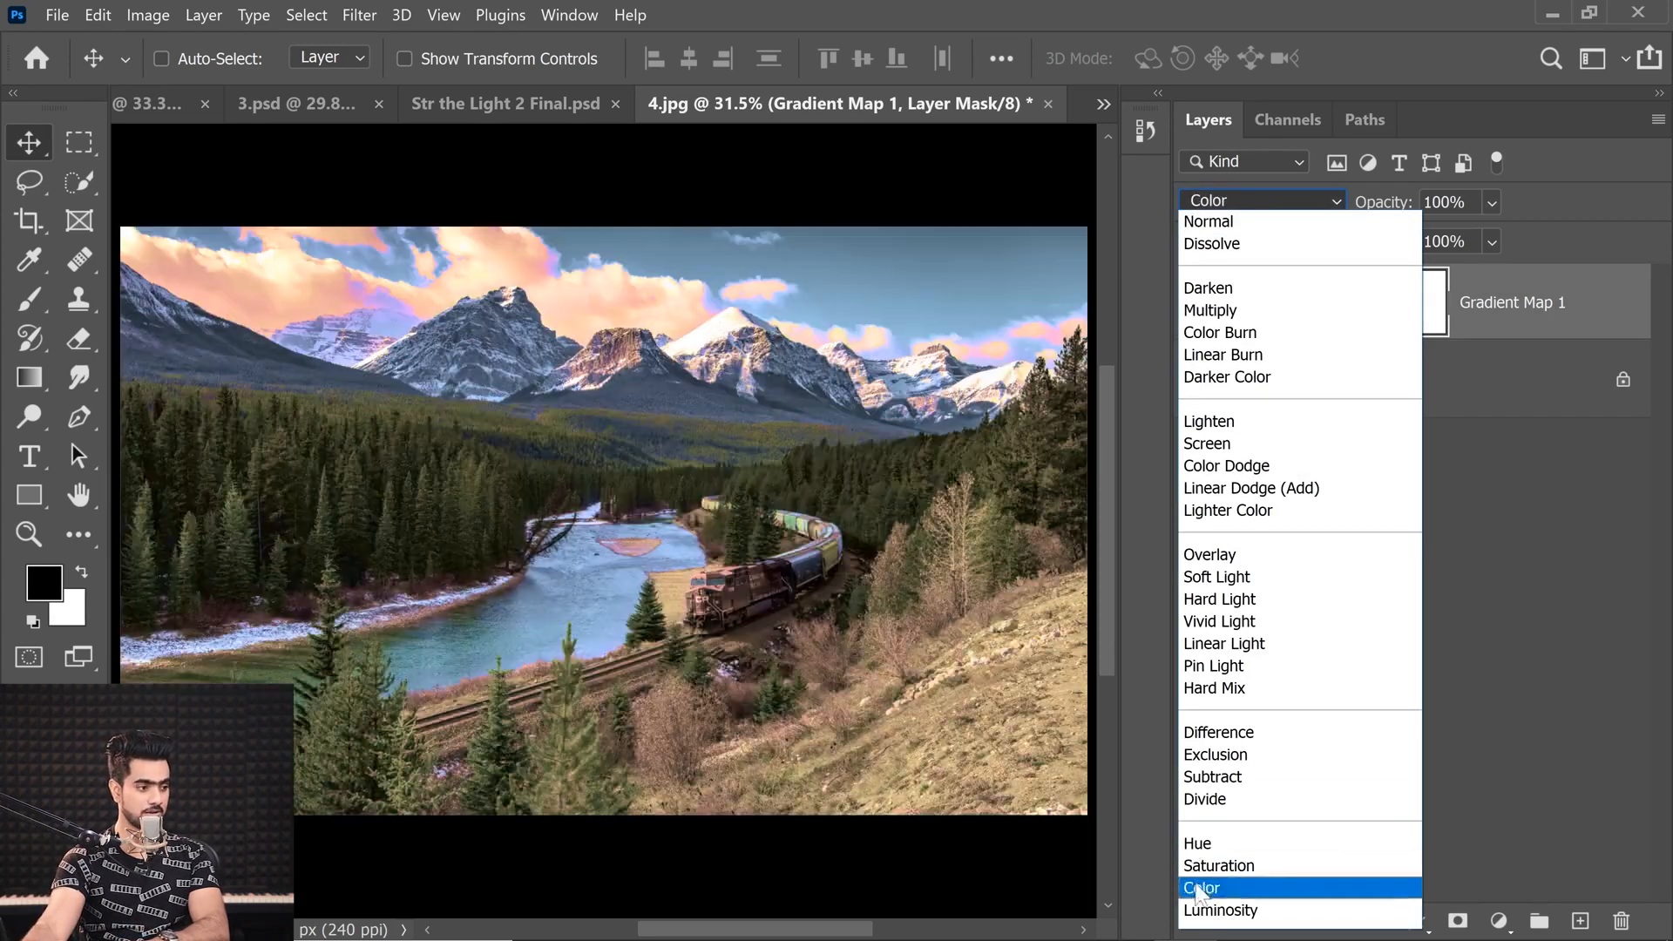
left_click(1202, 887)
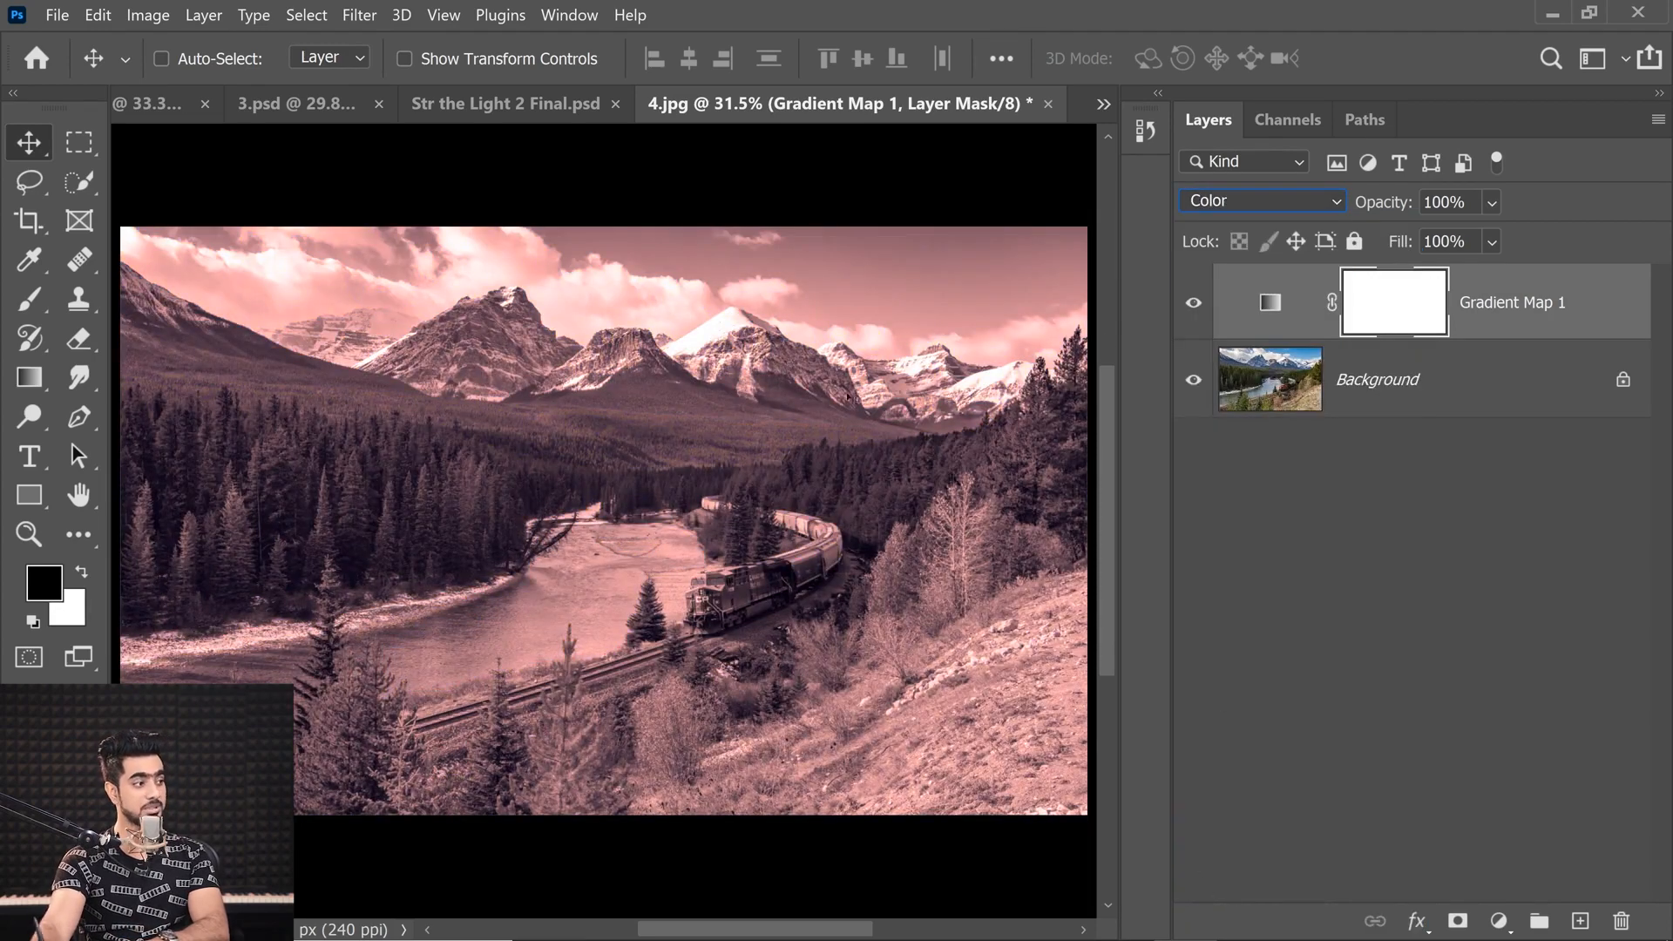
left_click_drag(1364, 218, 1319, 225)
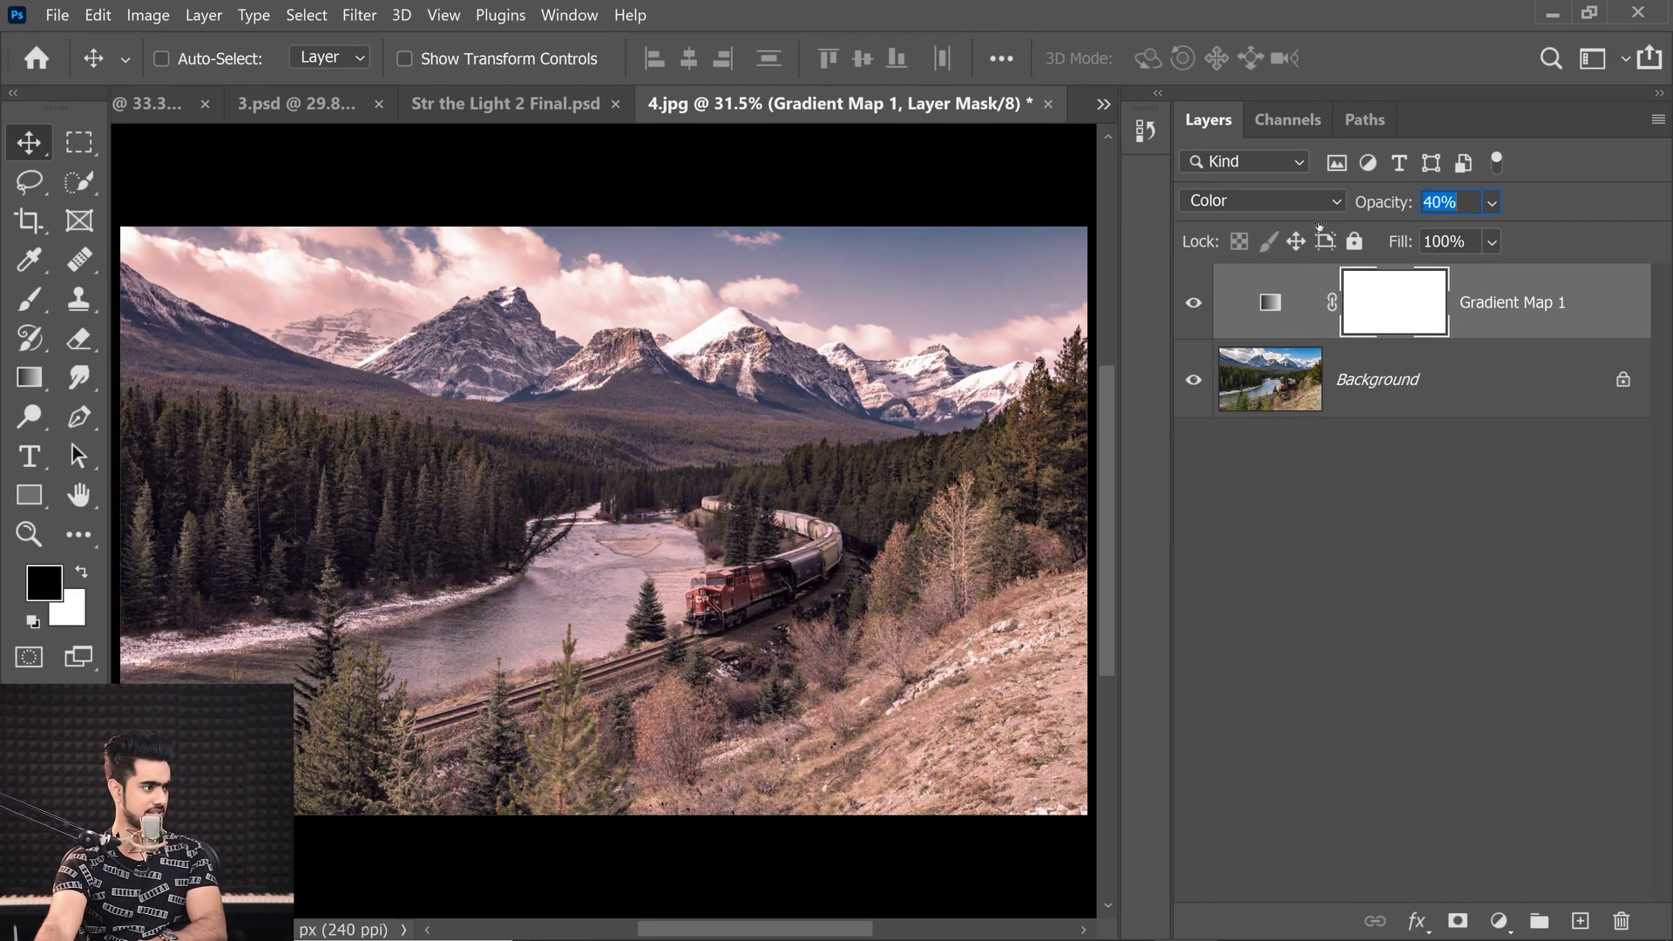
left_click(1193, 302)
left_click(1194, 302)
Restore the Gradient Map layer to 100% opacity, set its blend mode to Soft Light, and compare it hidden and shown
key("0")
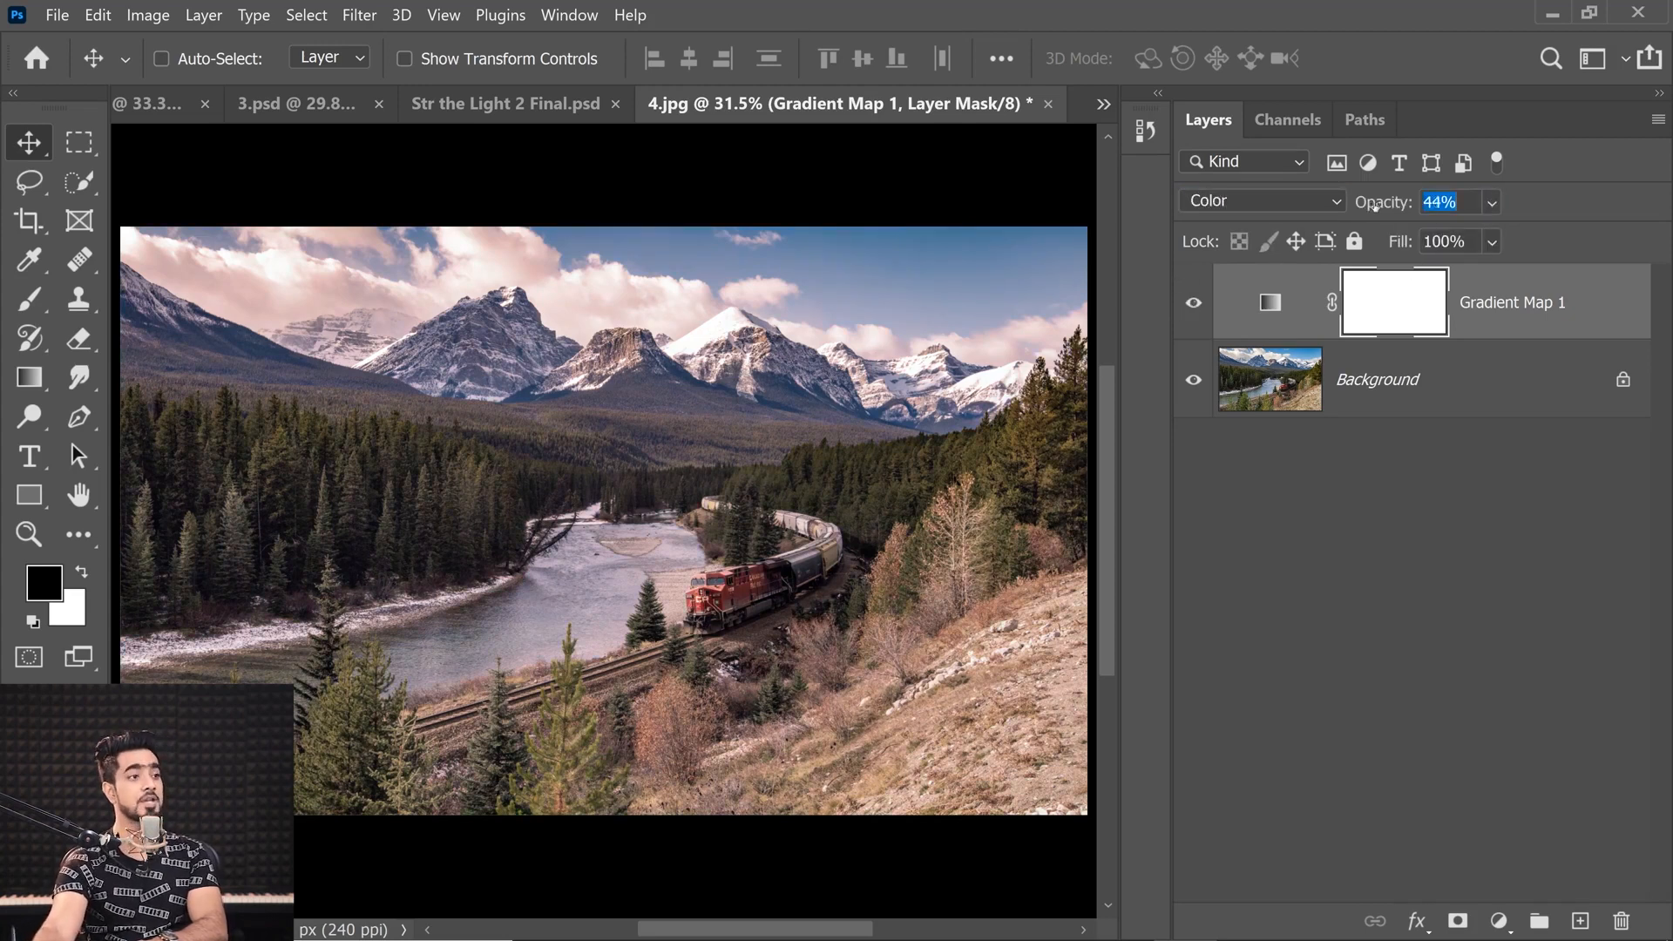
left_click(1289, 201)
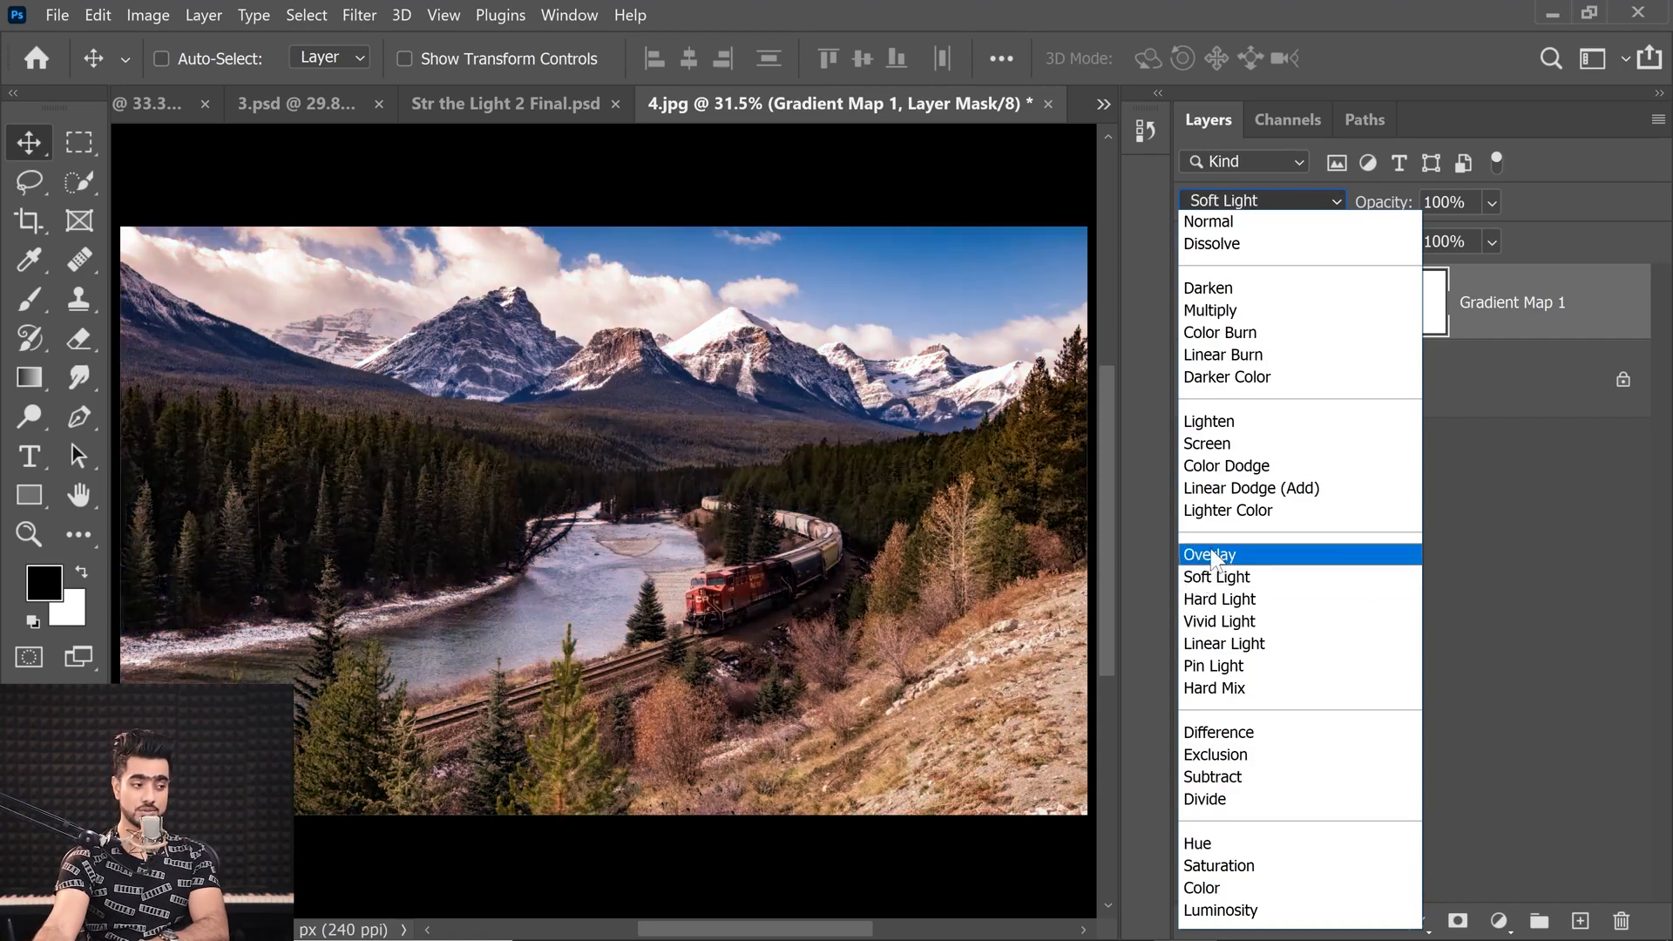
left_click(1217, 577)
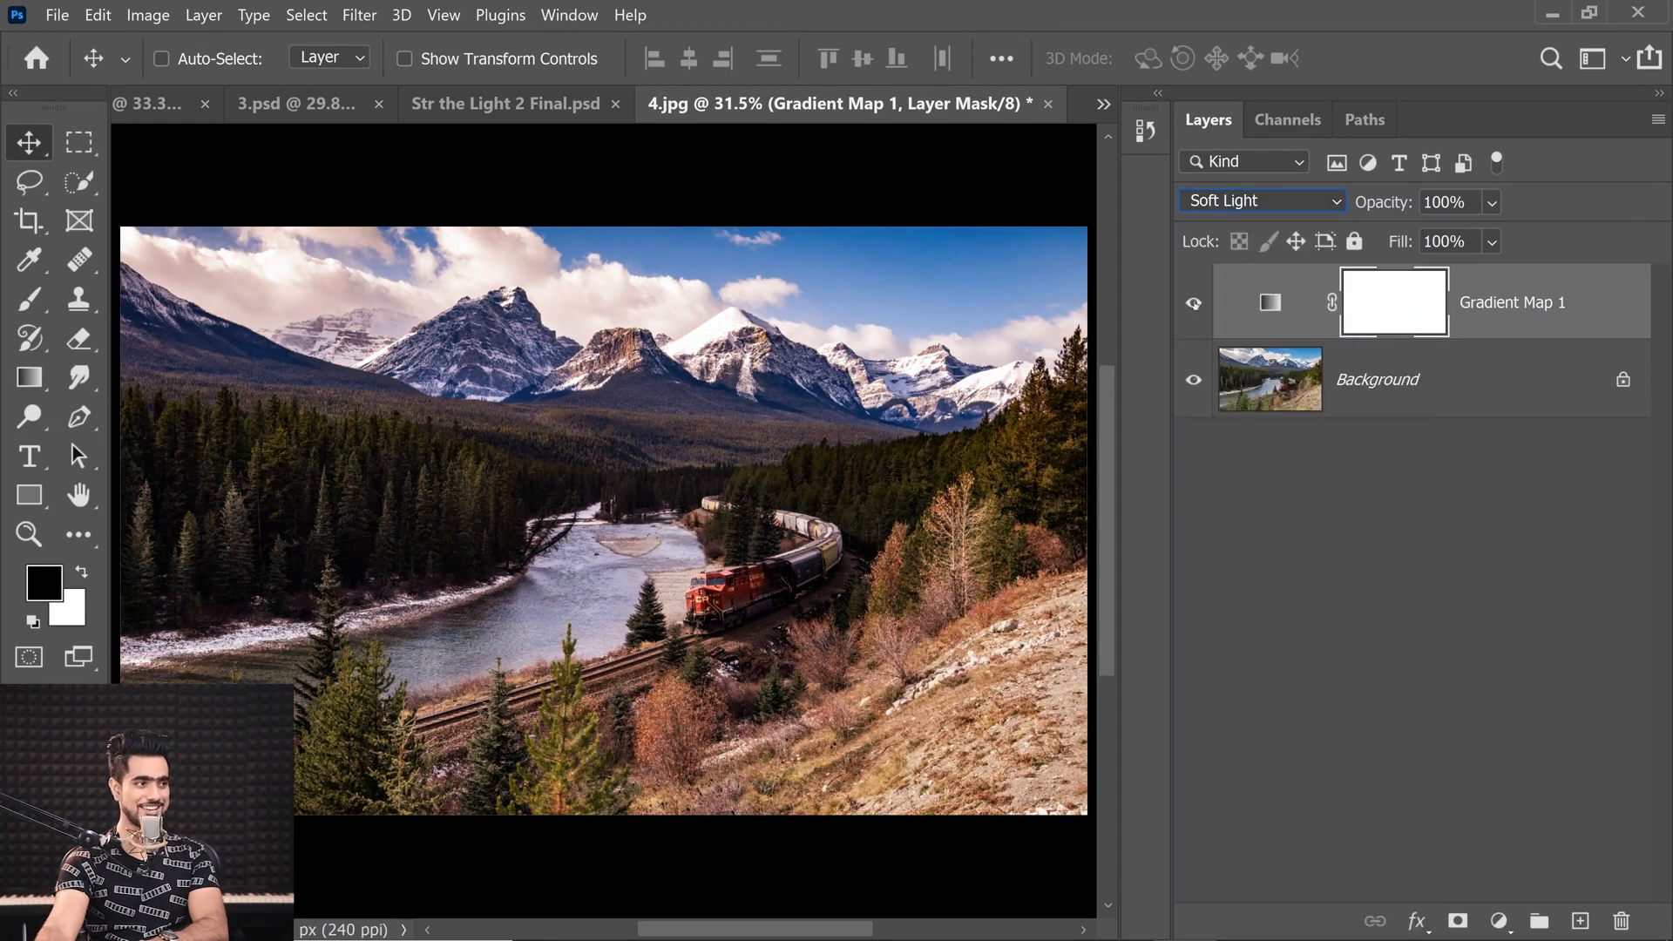
left_click(1193, 304)
left_click(1193, 304)
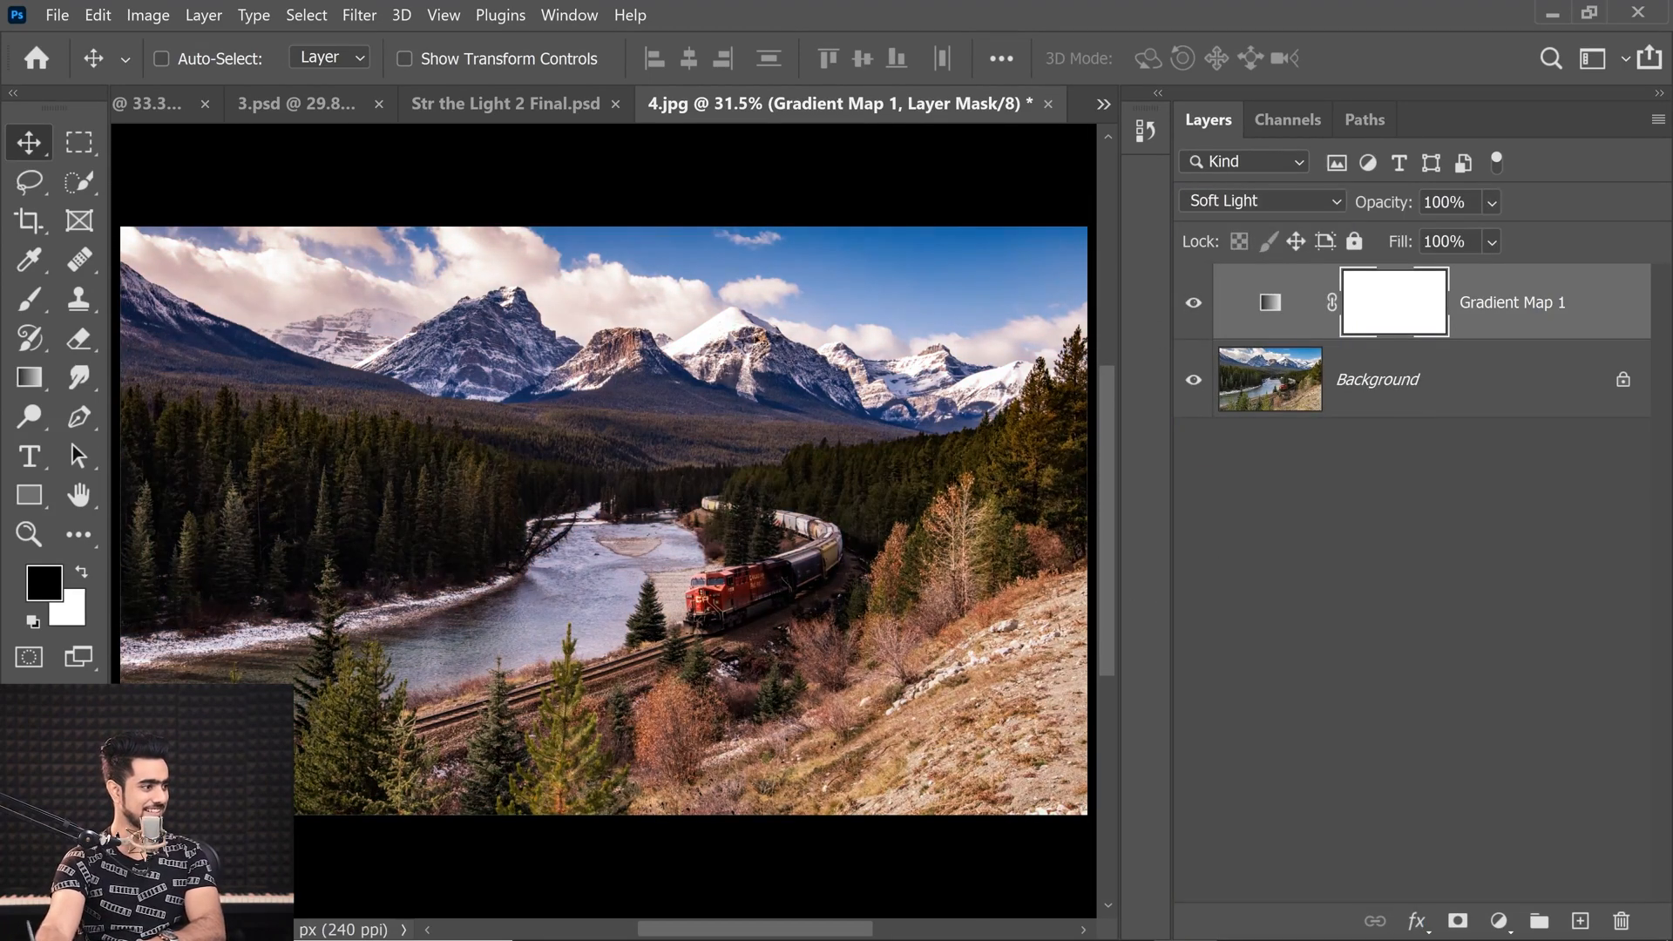
Reopen the Gradient Map's gradient and change its highlight stop to a more saturated red, #f05959
double_click(1270, 302)
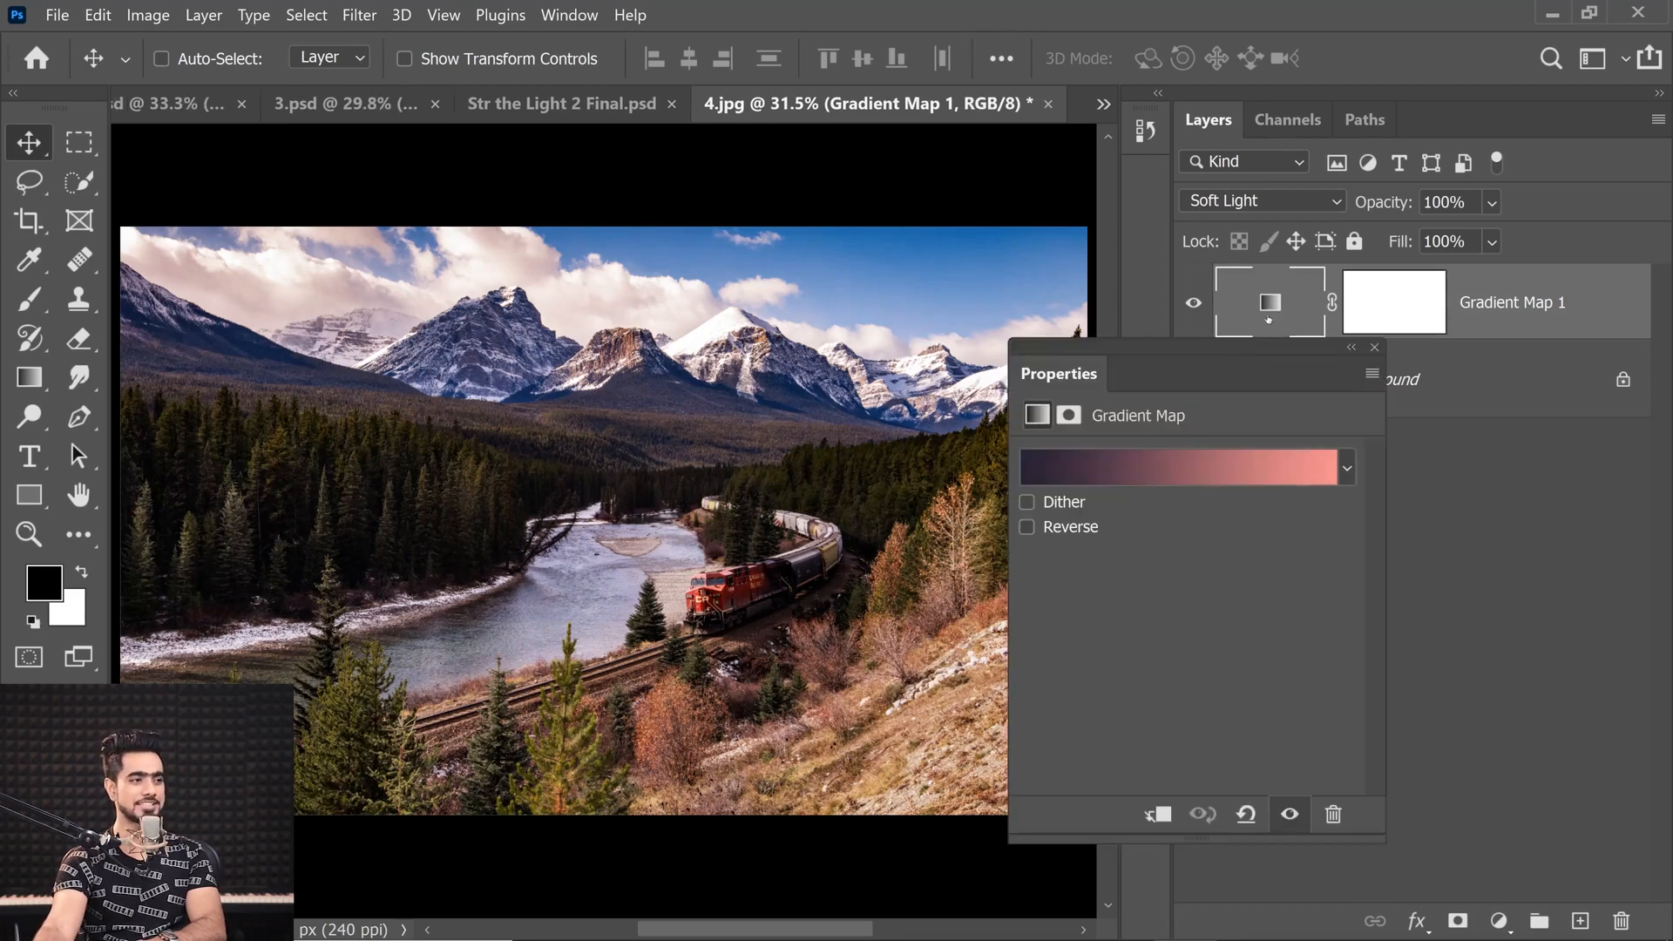
left_click(1183, 481)
left_click_drag(1224, 224, 1250, 231)
left_click(1620, 699)
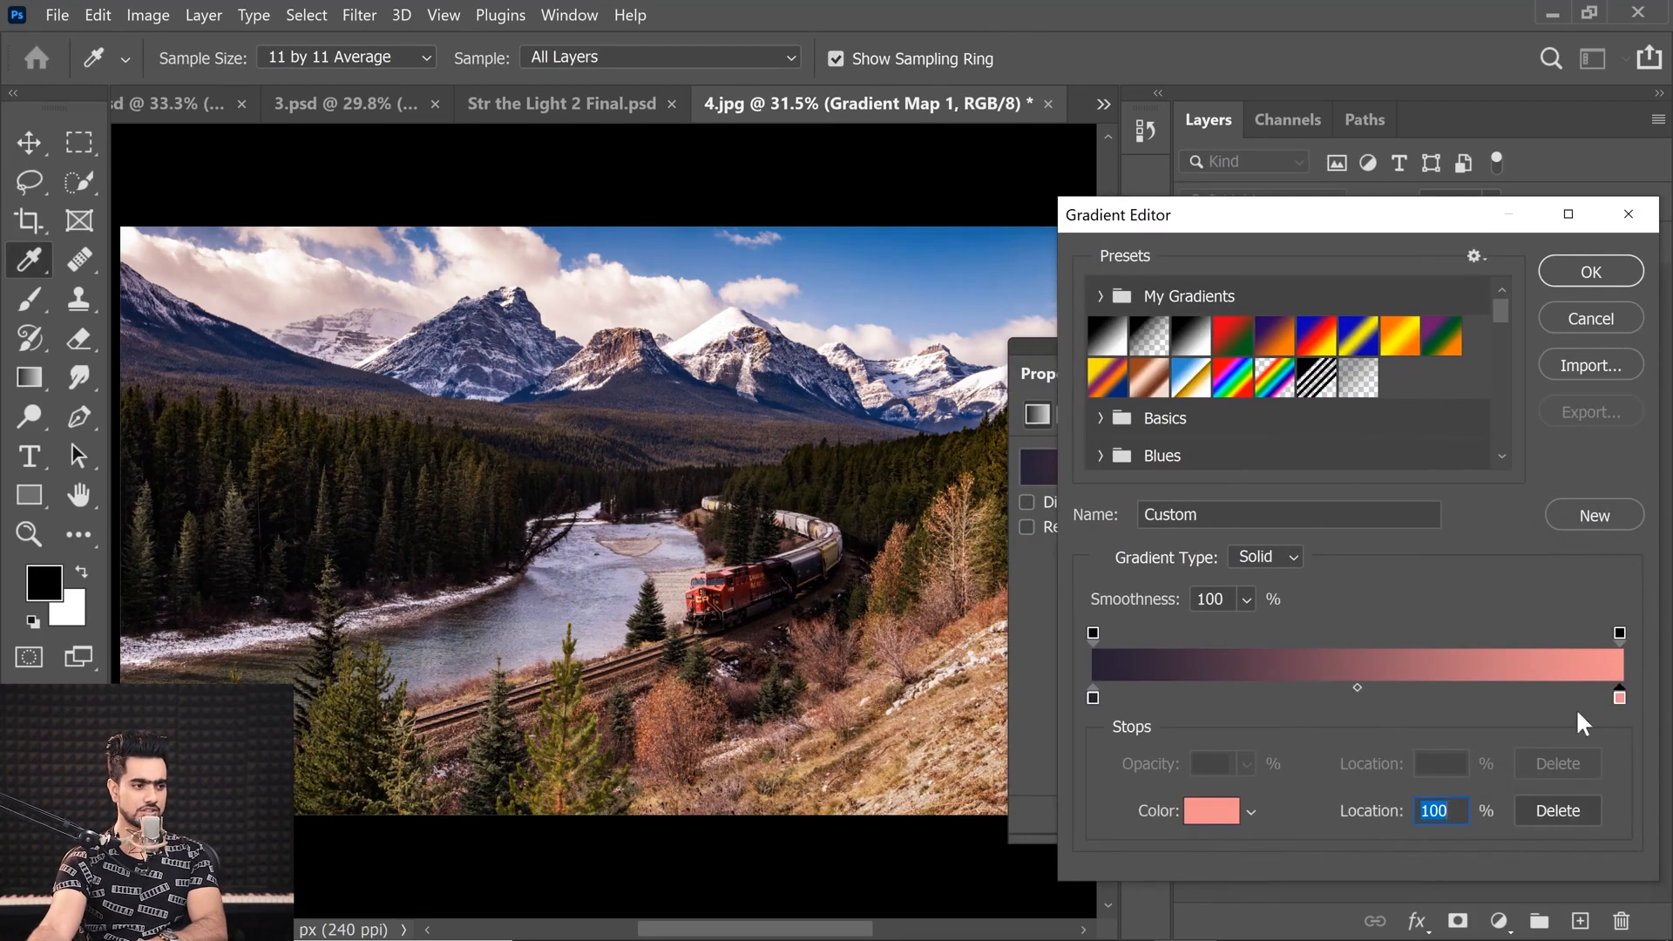
left_click(1212, 810)
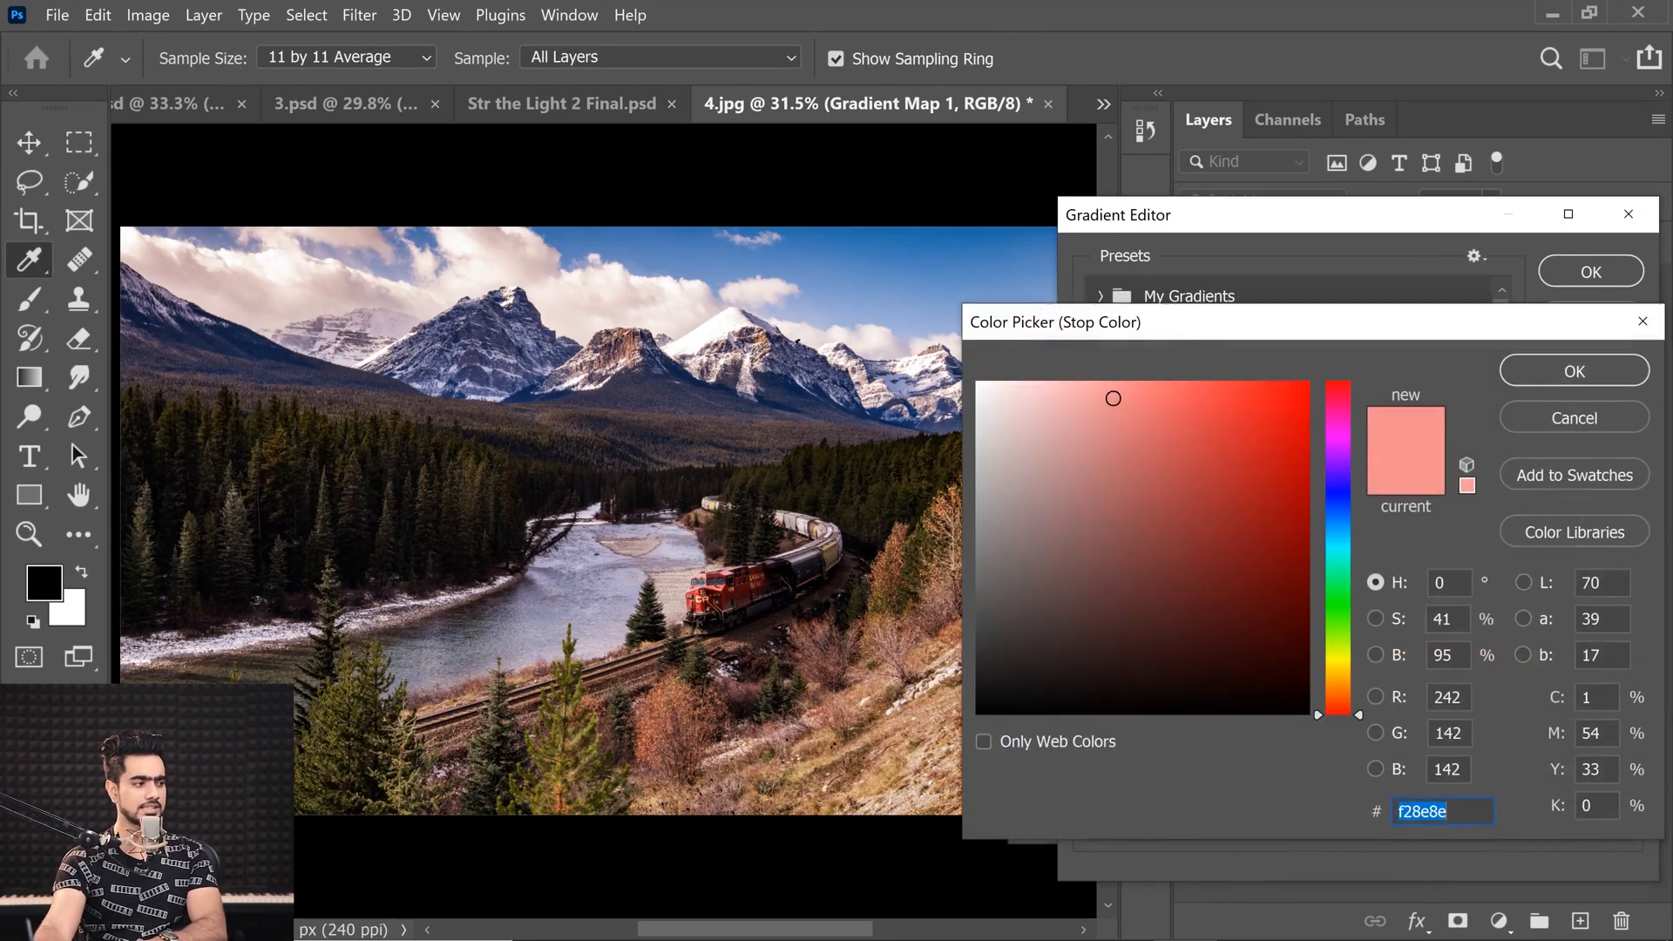
left_click(1166, 403)
mouse_move(1214, 389)
left_mouse_down()
mouse_move(1255, 397)
mouse_move(1184, 401)
left_mouse_up()
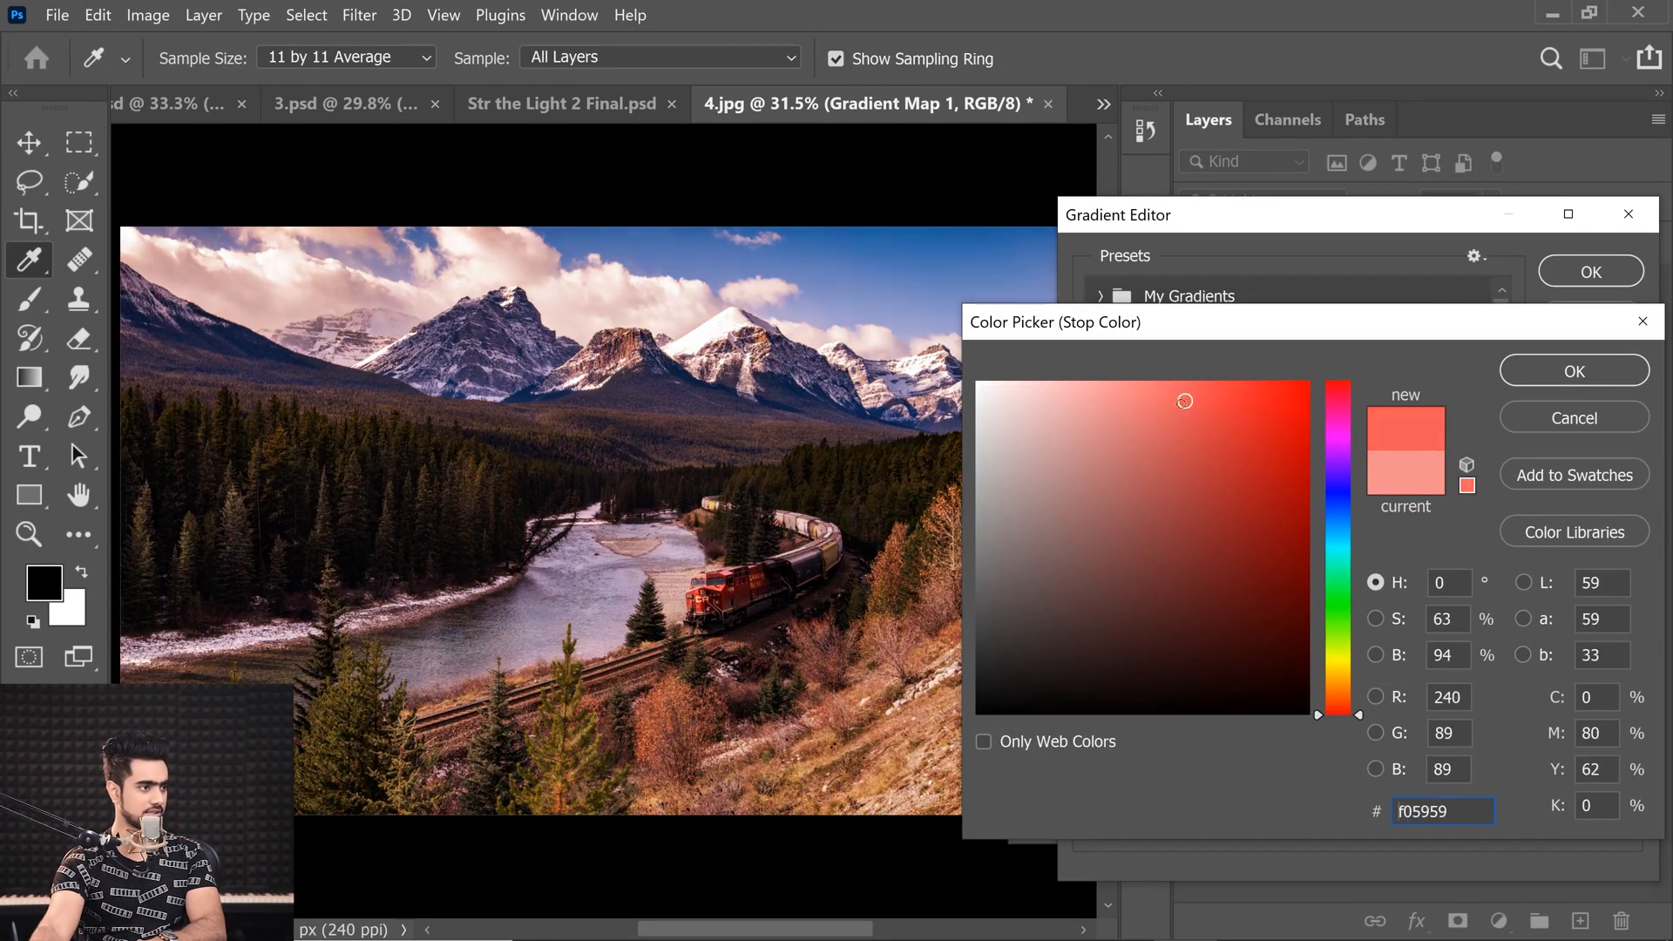
left_click(1505, 380)
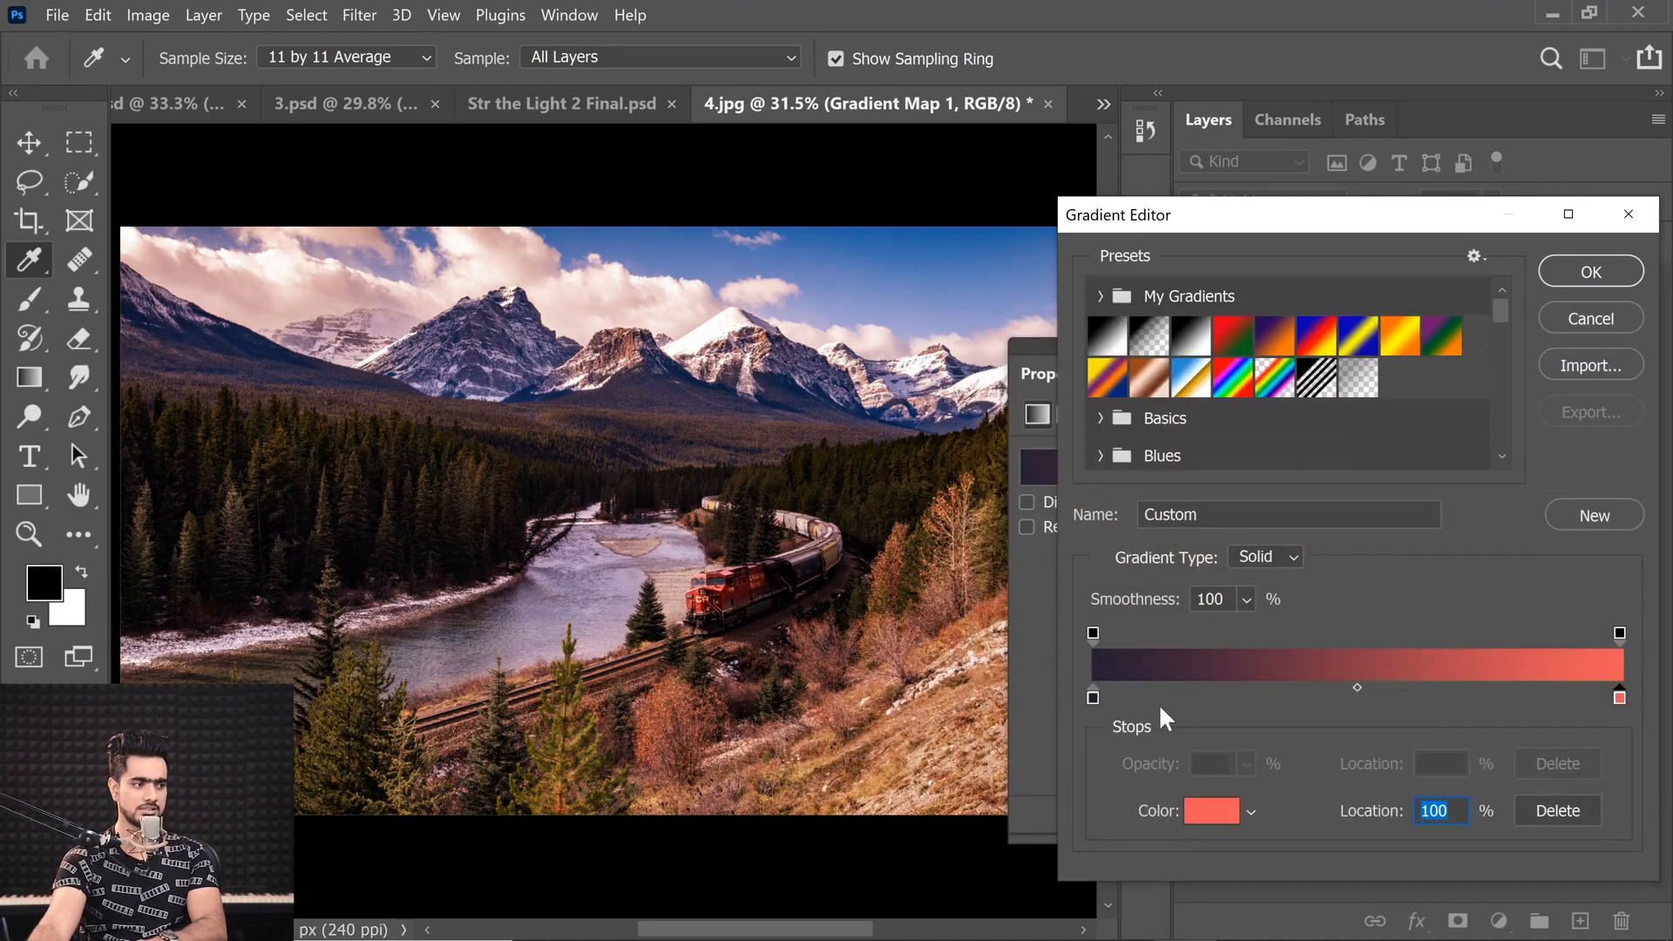
Change the gradient's shadow stop to a lighter violet, #3b2d57, and apply the edited gradient to the Gradient Map
left_click(1093, 697)
left_click(1211, 810)
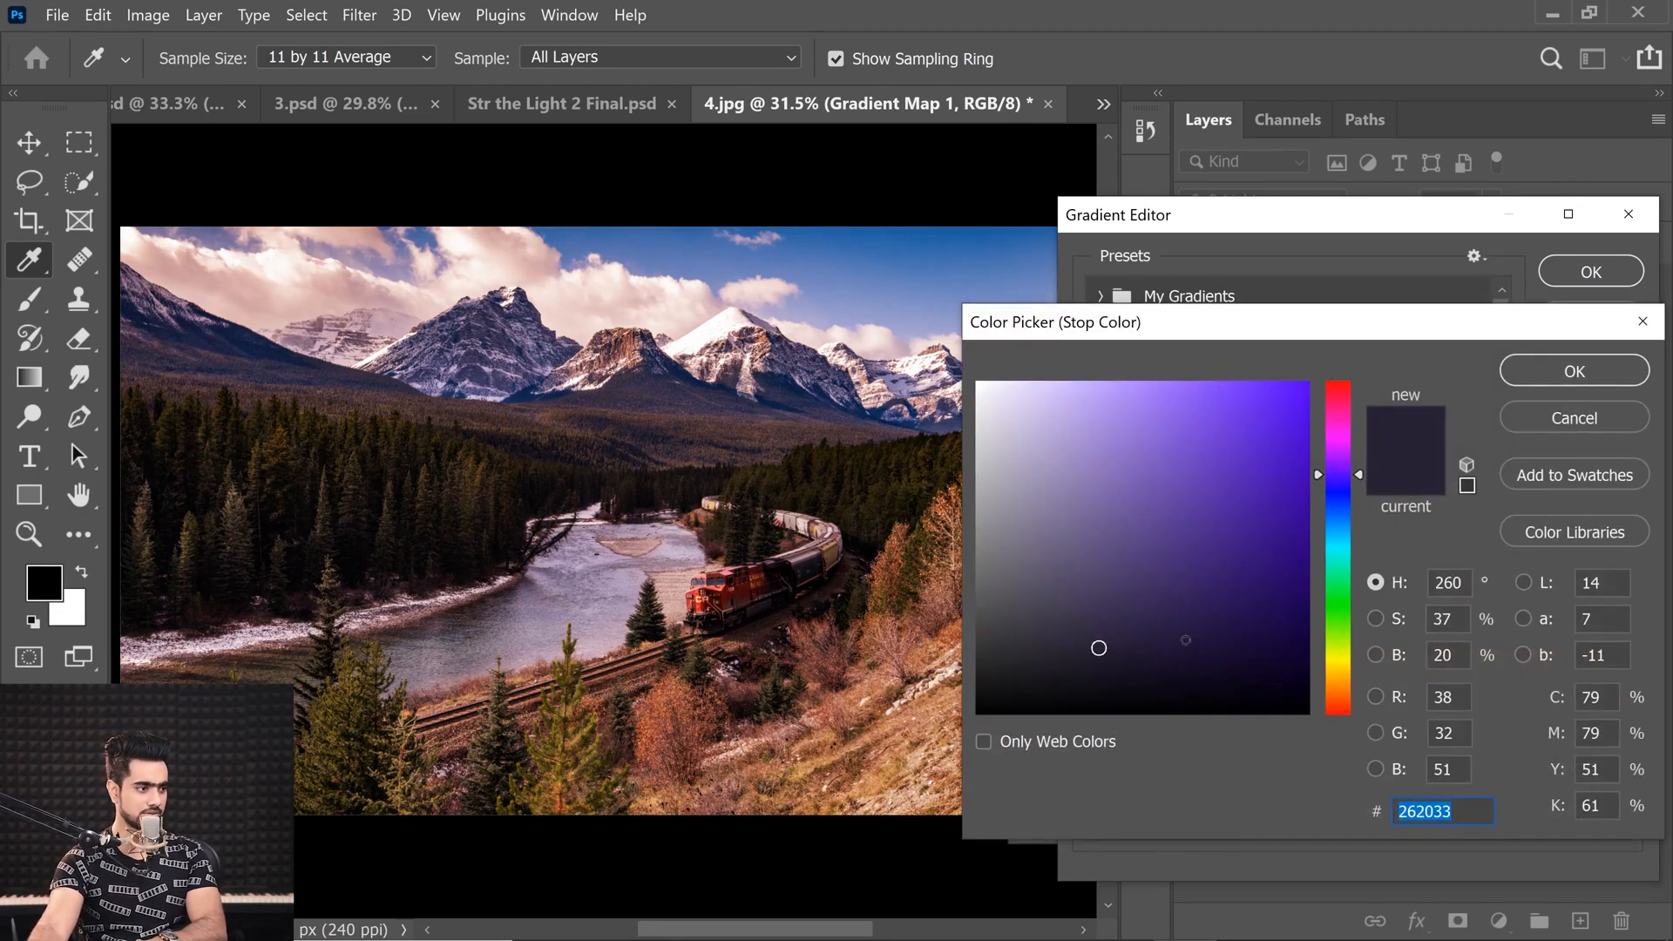
left_click(1210, 645)
left_click(1251, 644)
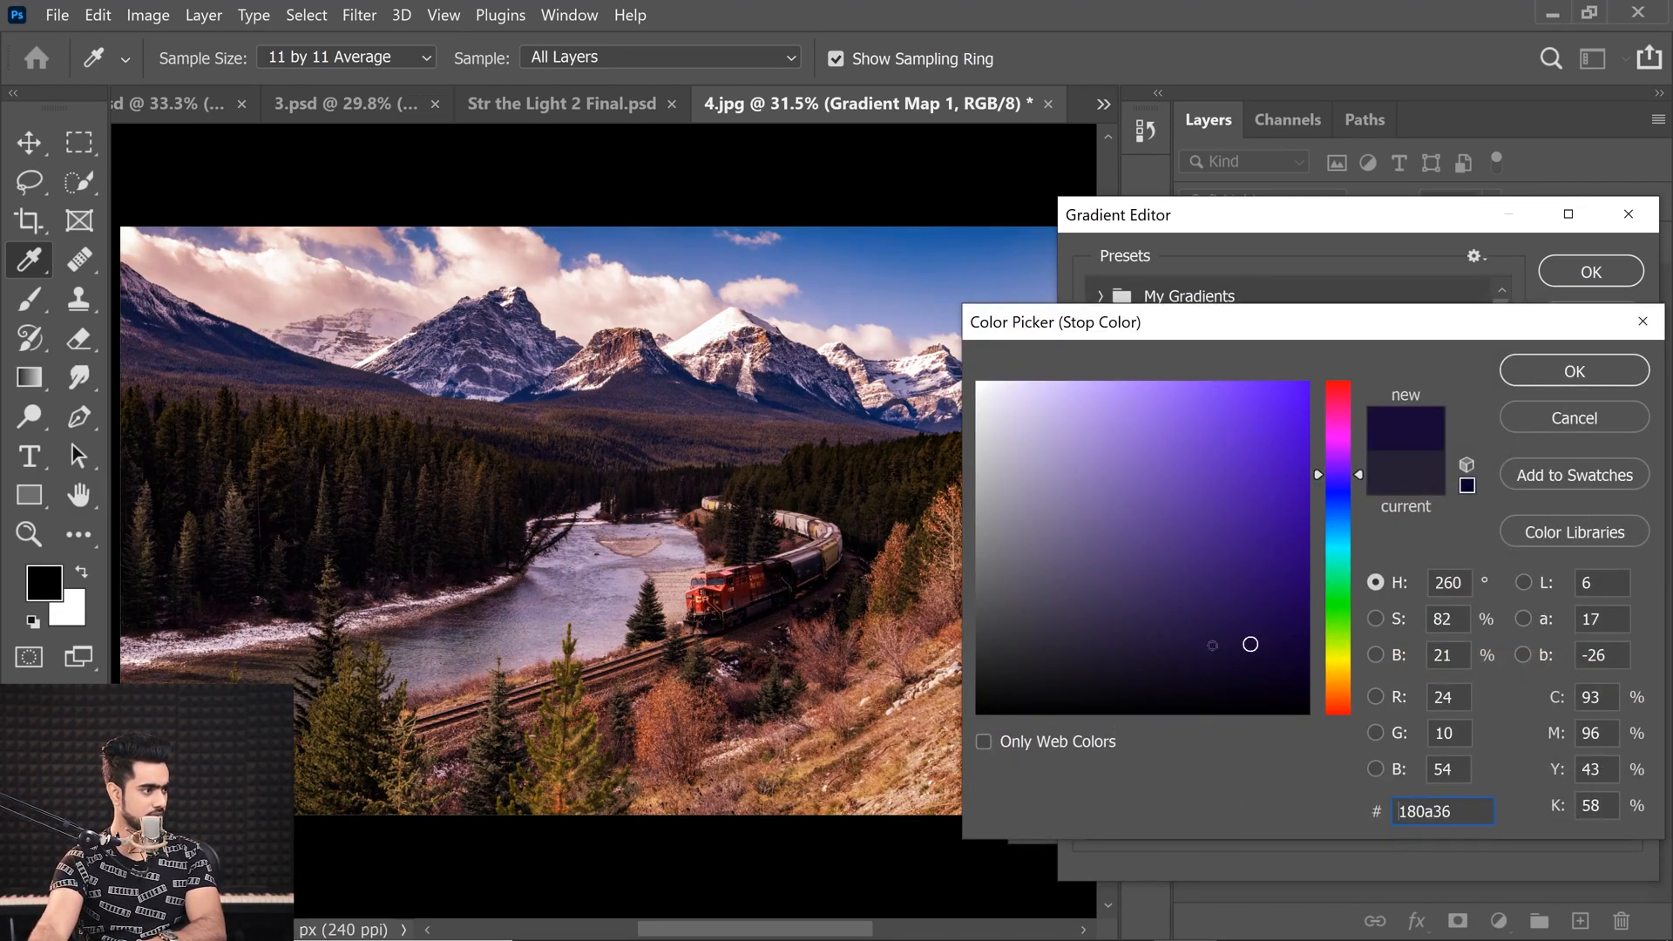
left_click_drag(1029, 620, 1060, 612)
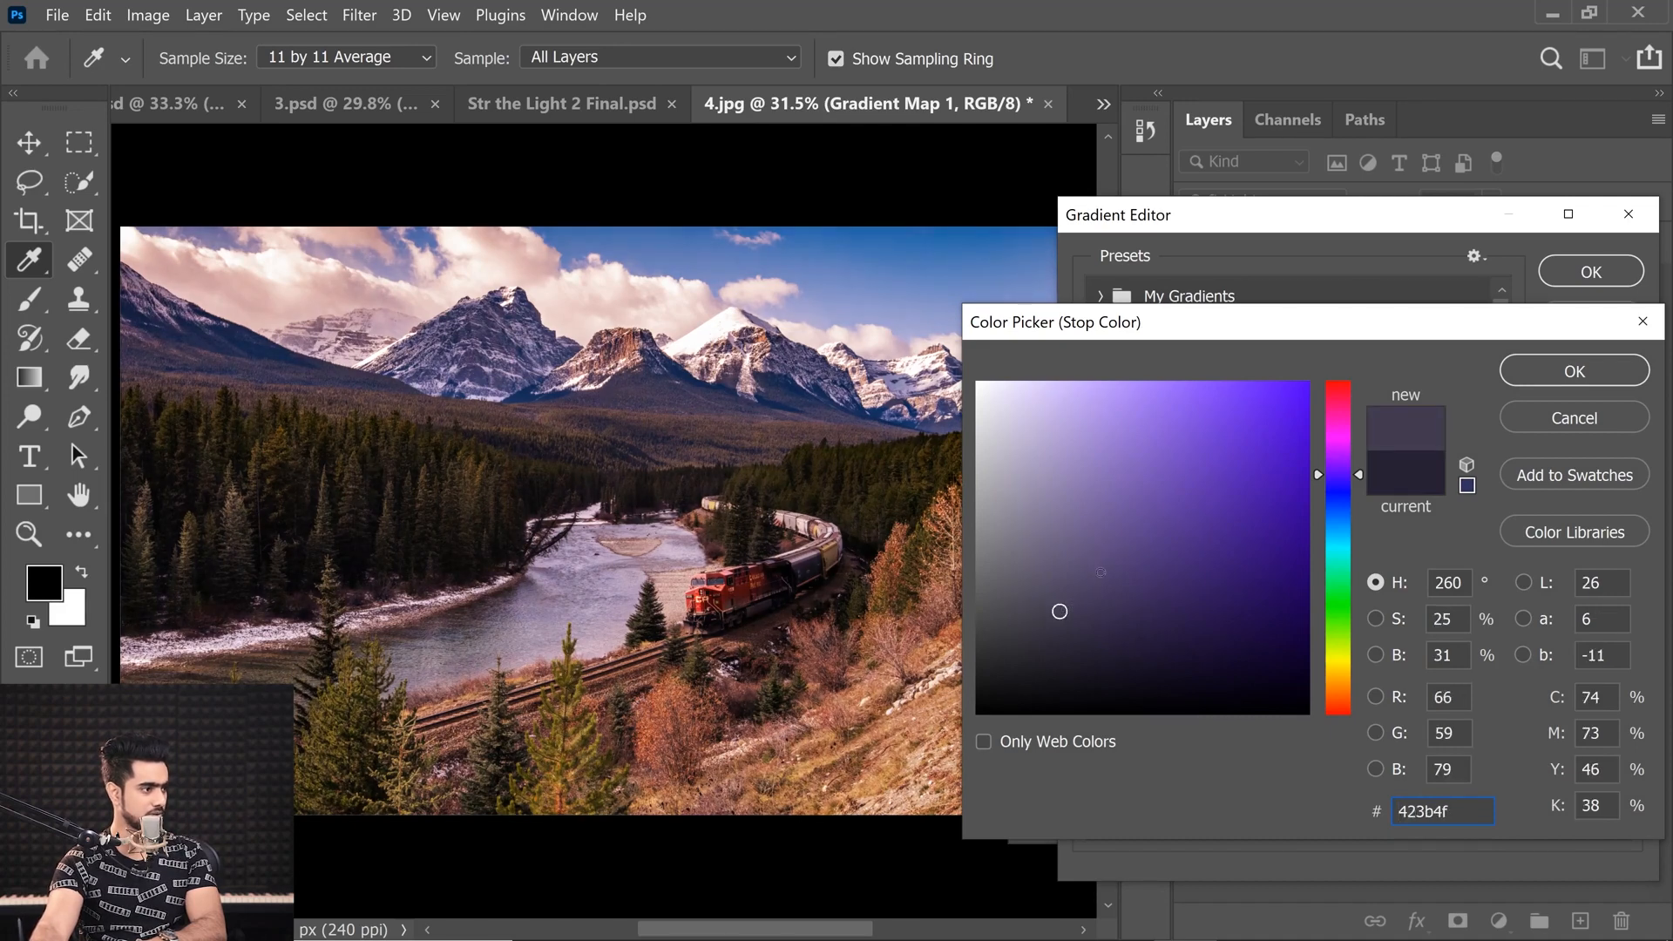
left_click(1107, 571)
left_click(1111, 610)
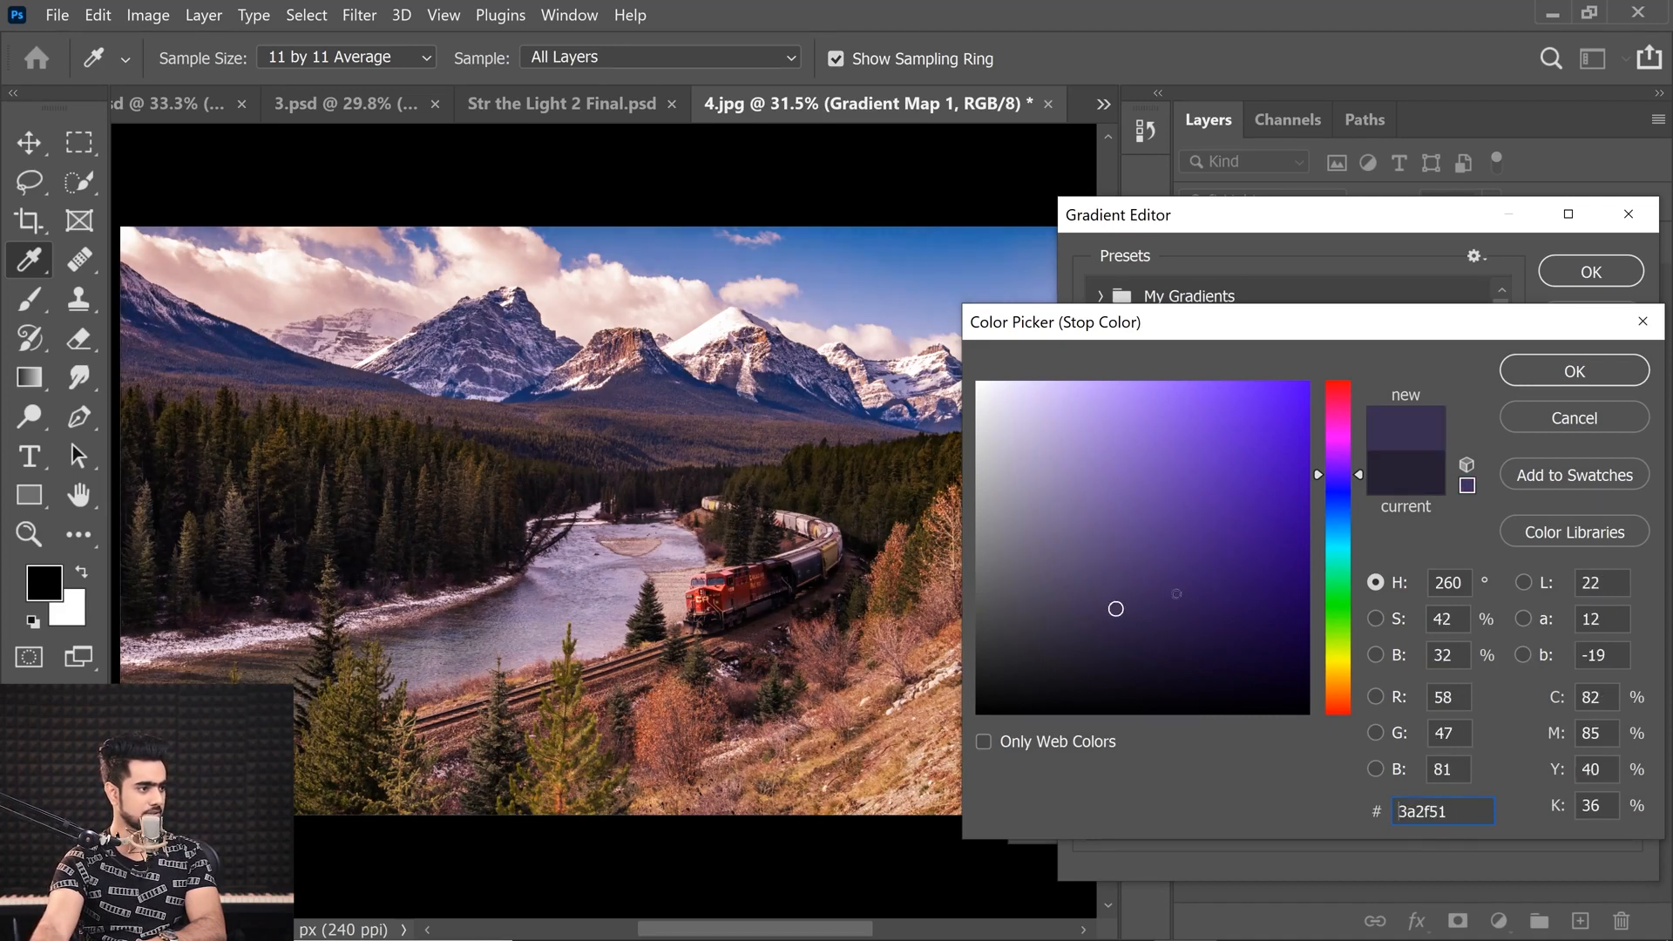
left_click(1195, 598)
left_click(1198, 602)
left_click(1132, 601)
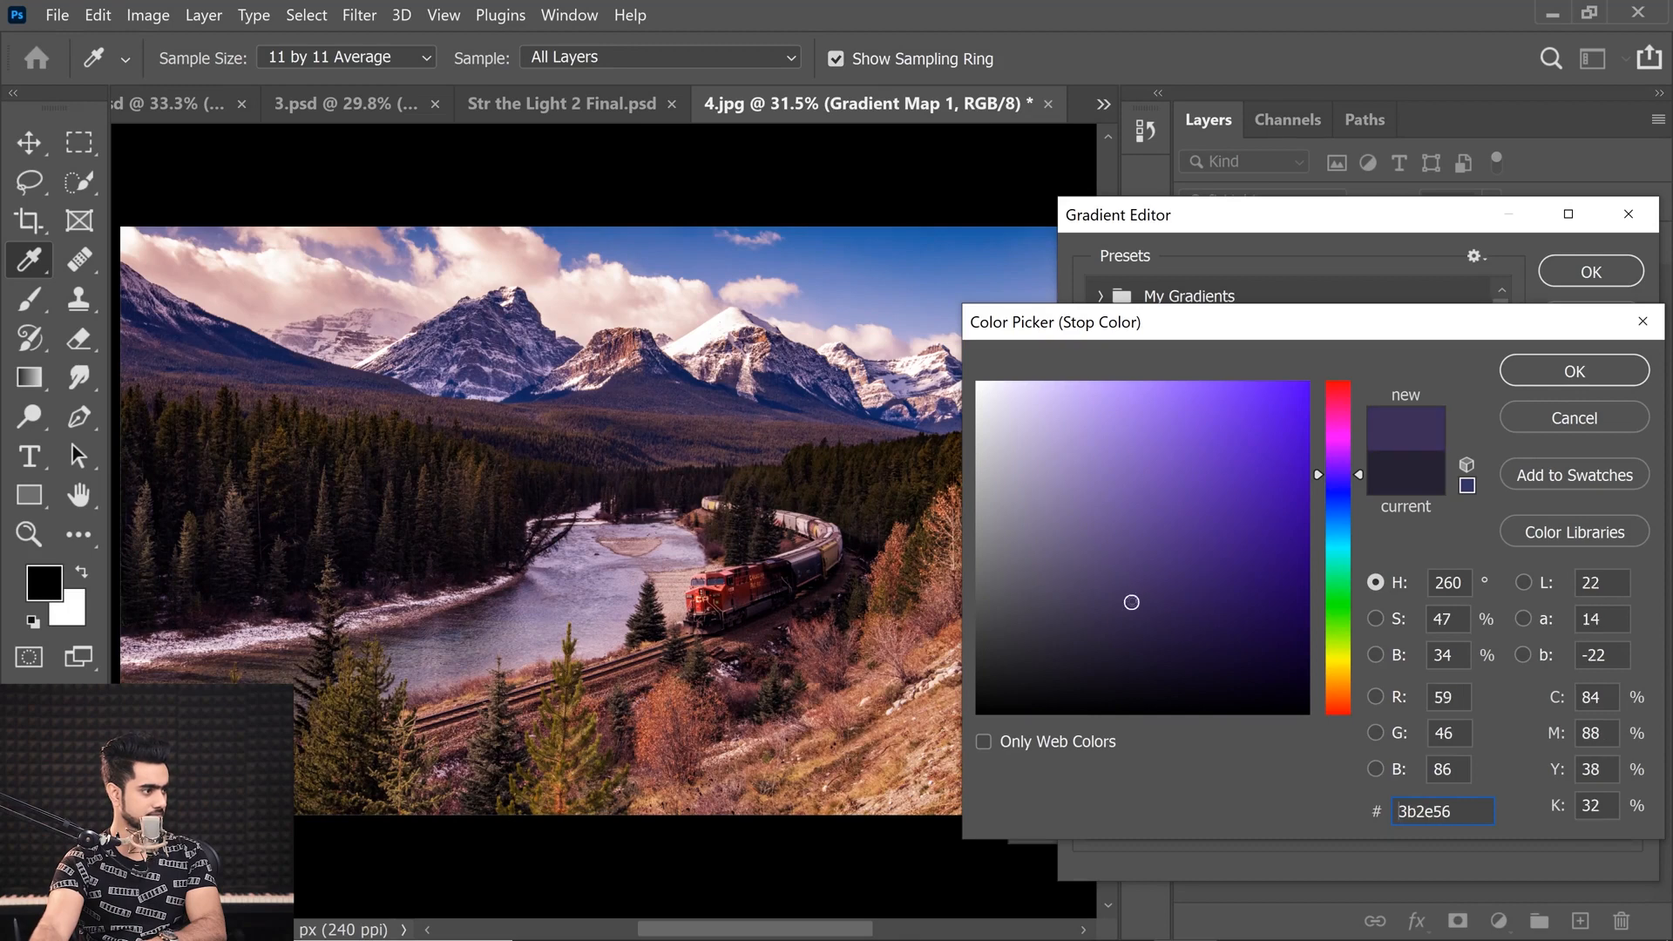
left_click(1153, 580)
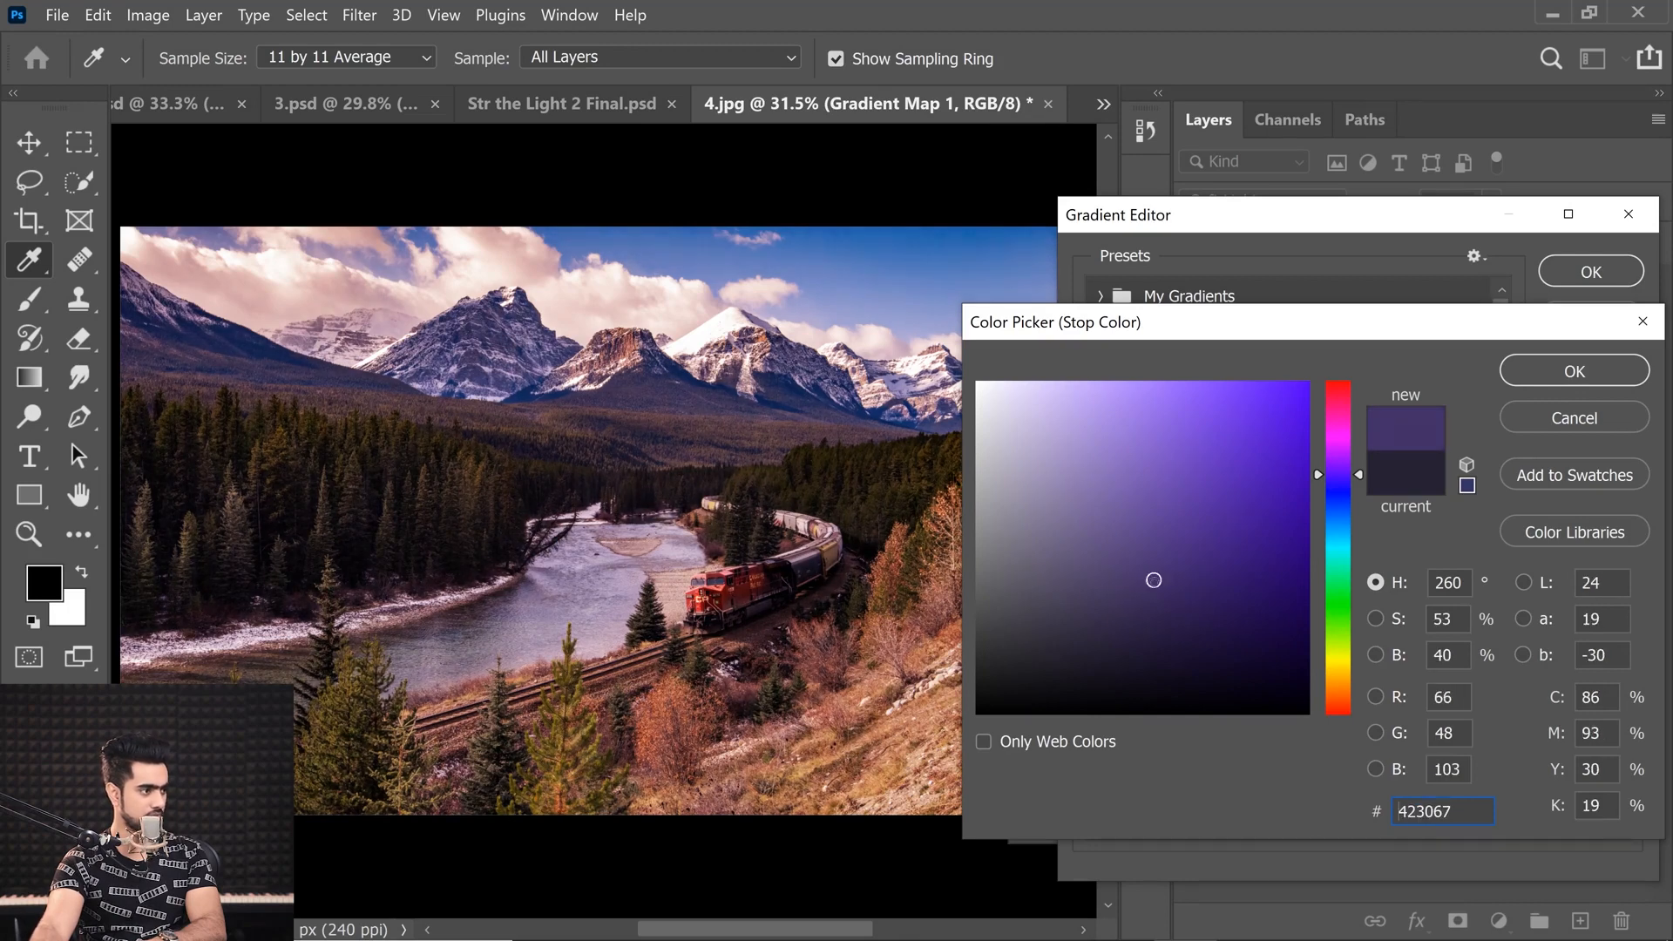
left_click_drag(1152, 599, 1138, 601)
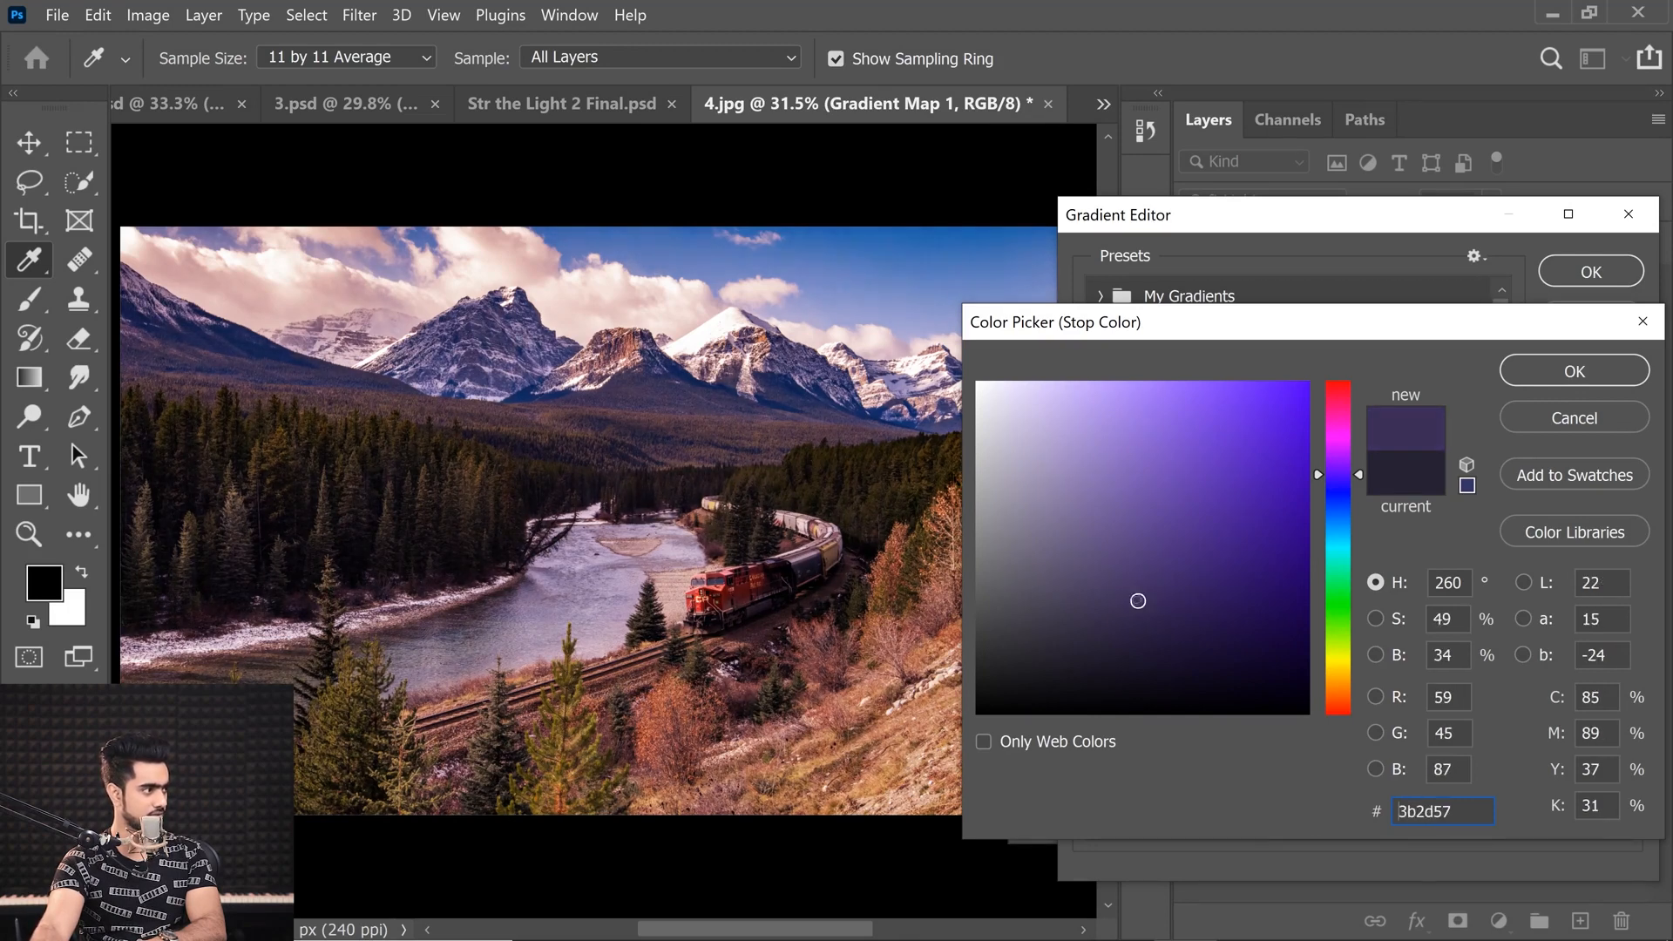
left_click(1528, 376)
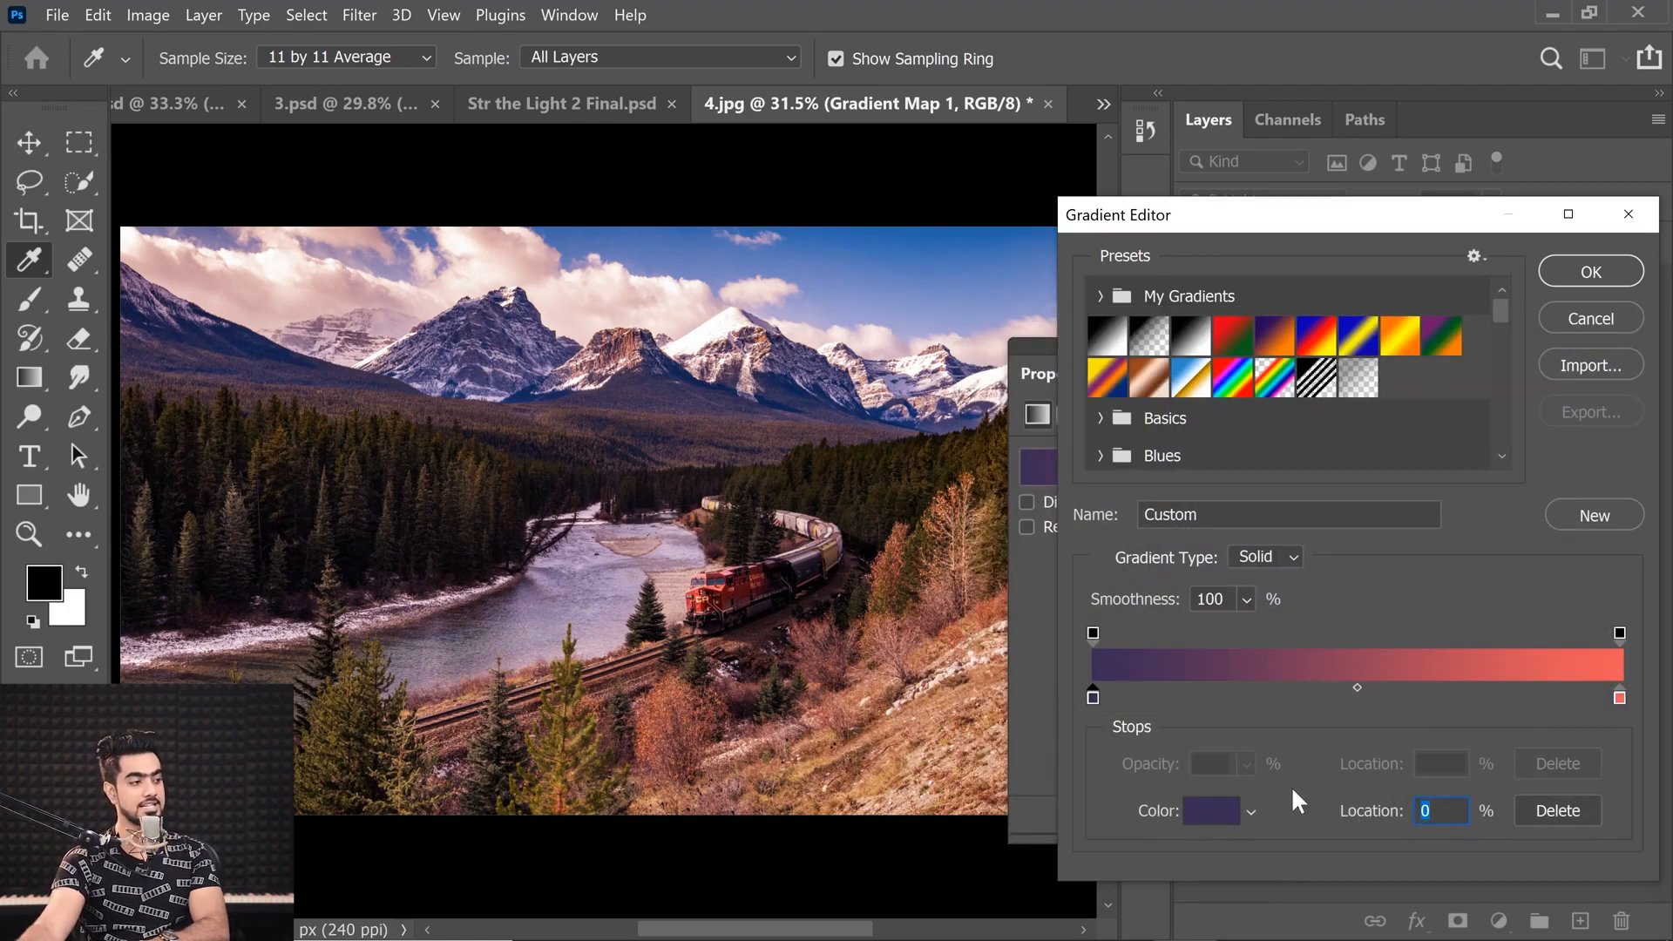
left_click(1591, 271)
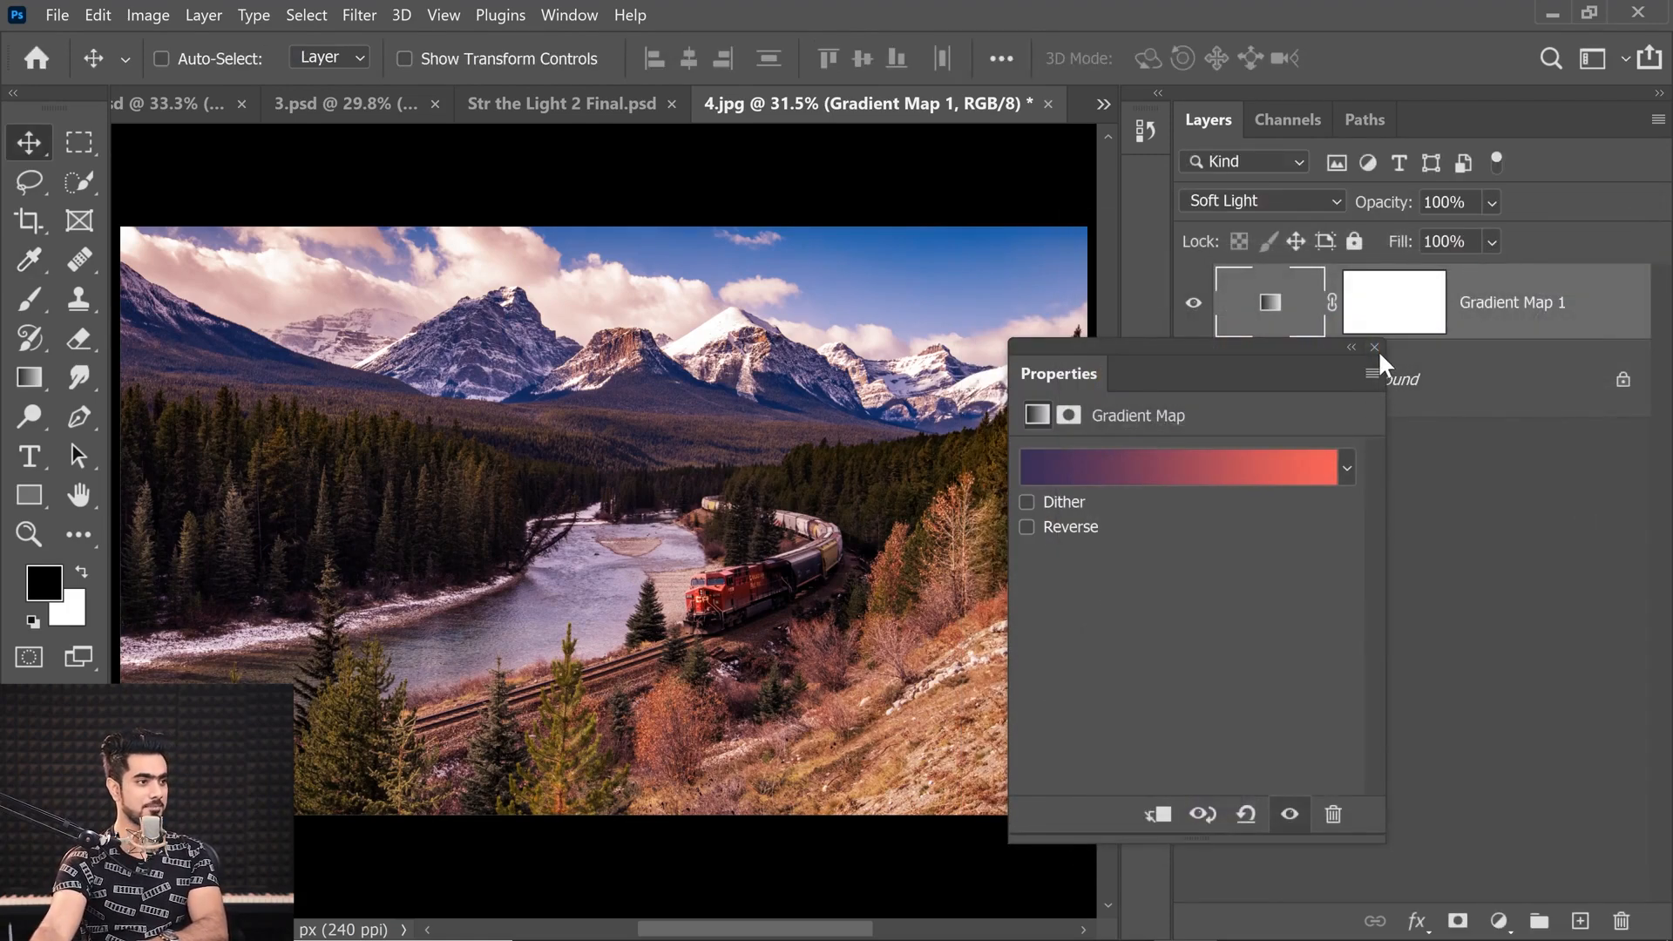
Close the Gradient Map's properties and compare the landscape with the adjustment layer hidden and shown
left_click(1375, 348)
left_click(1194, 303)
left_click(1194, 303)
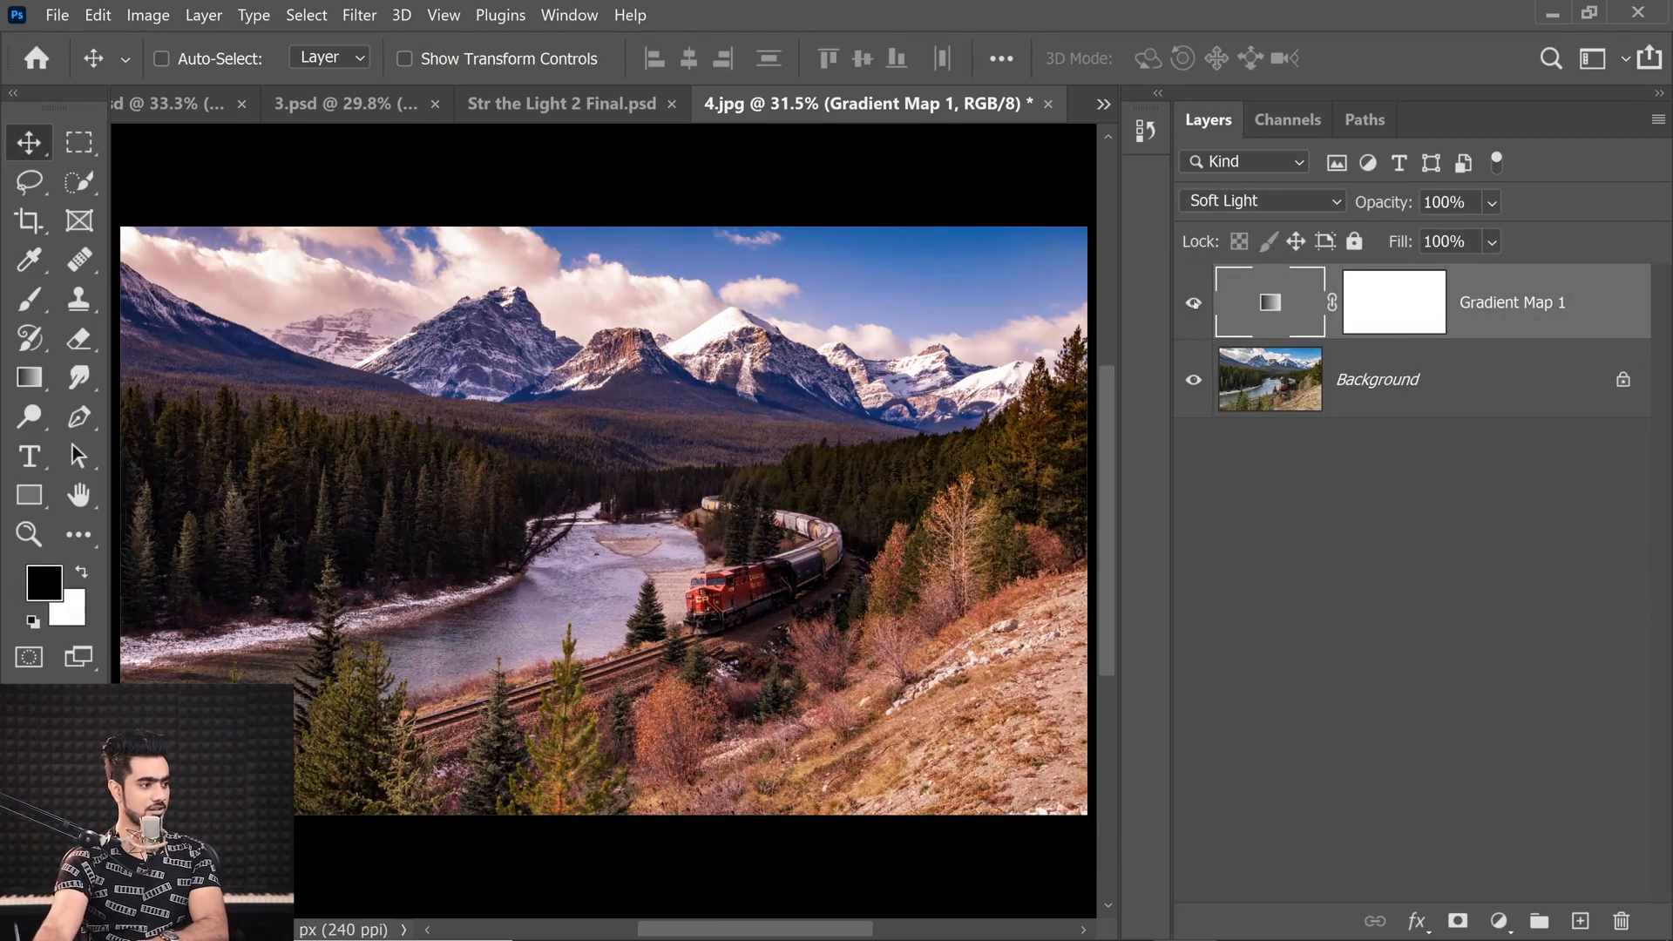
Review the blend mode choices while keeping Soft Light, and inspect the Gradient Map's gradient without changing it
left_click(1268, 202)
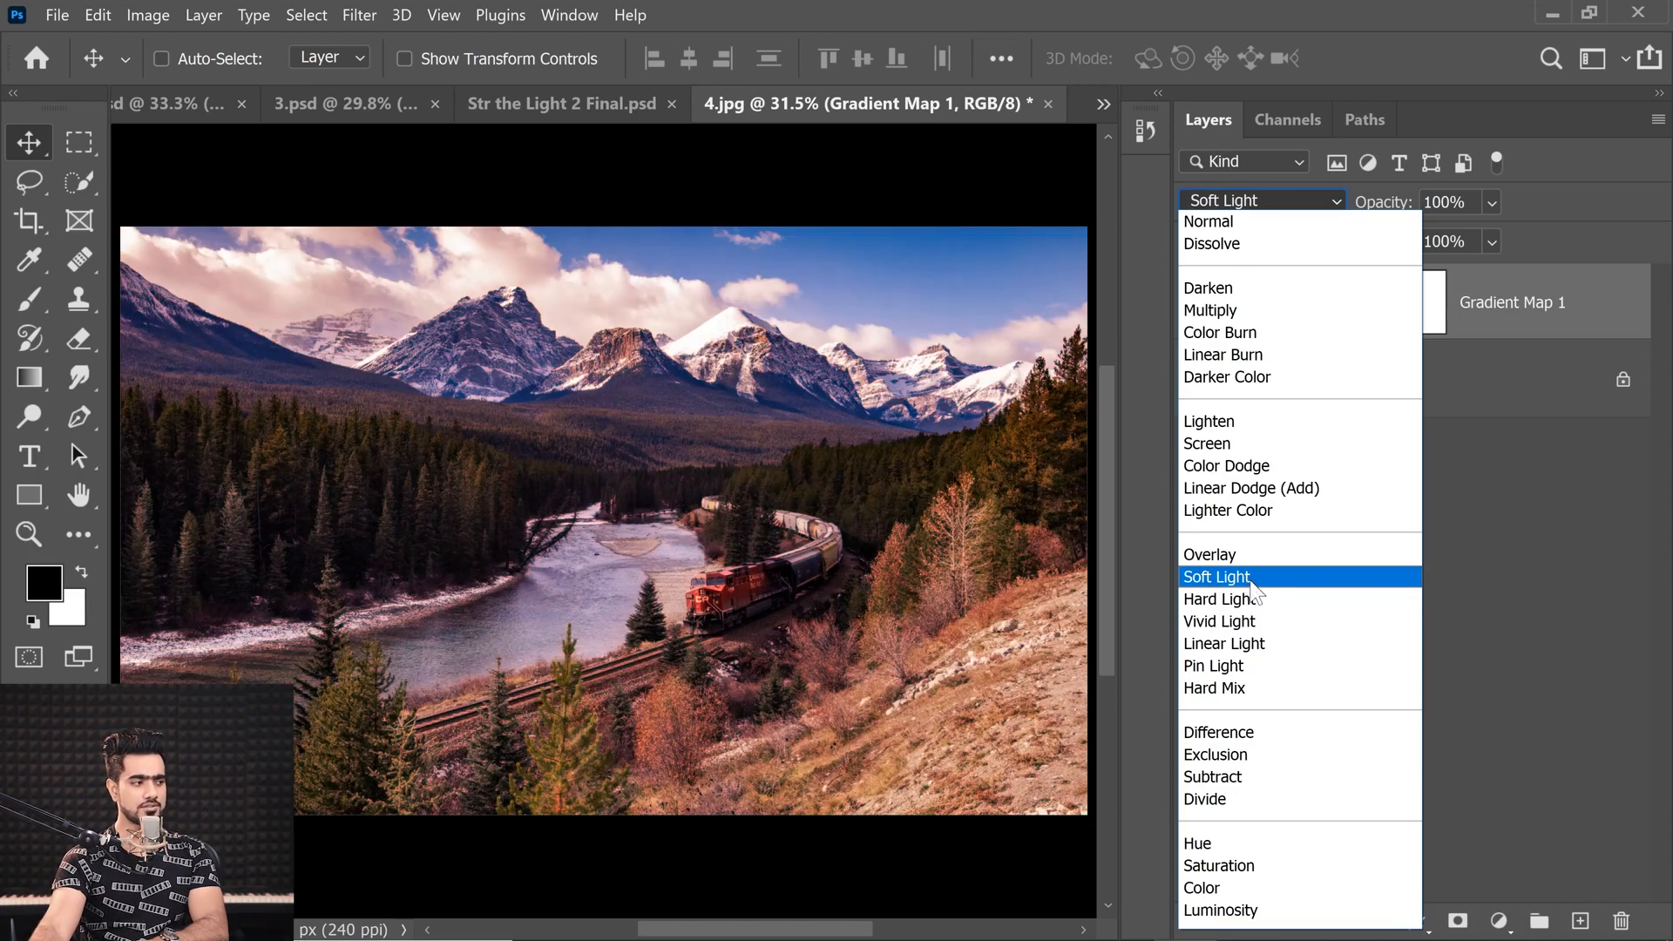
left_click(1252, 579)
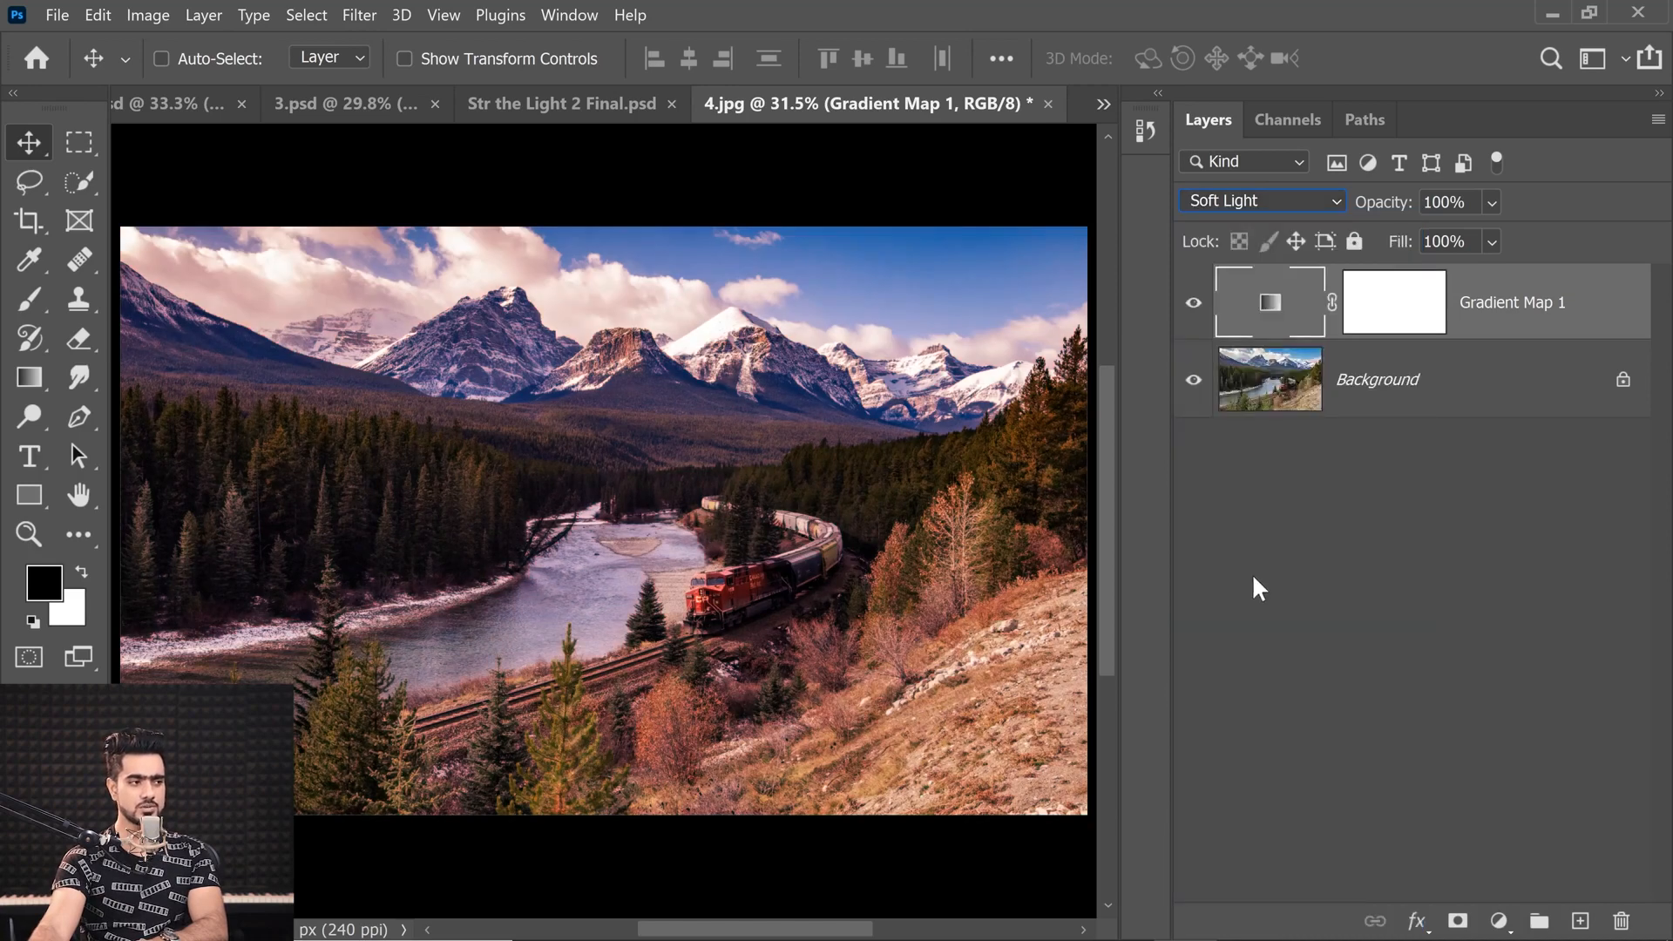
double_click(1280, 293)
left_click(1179, 470)
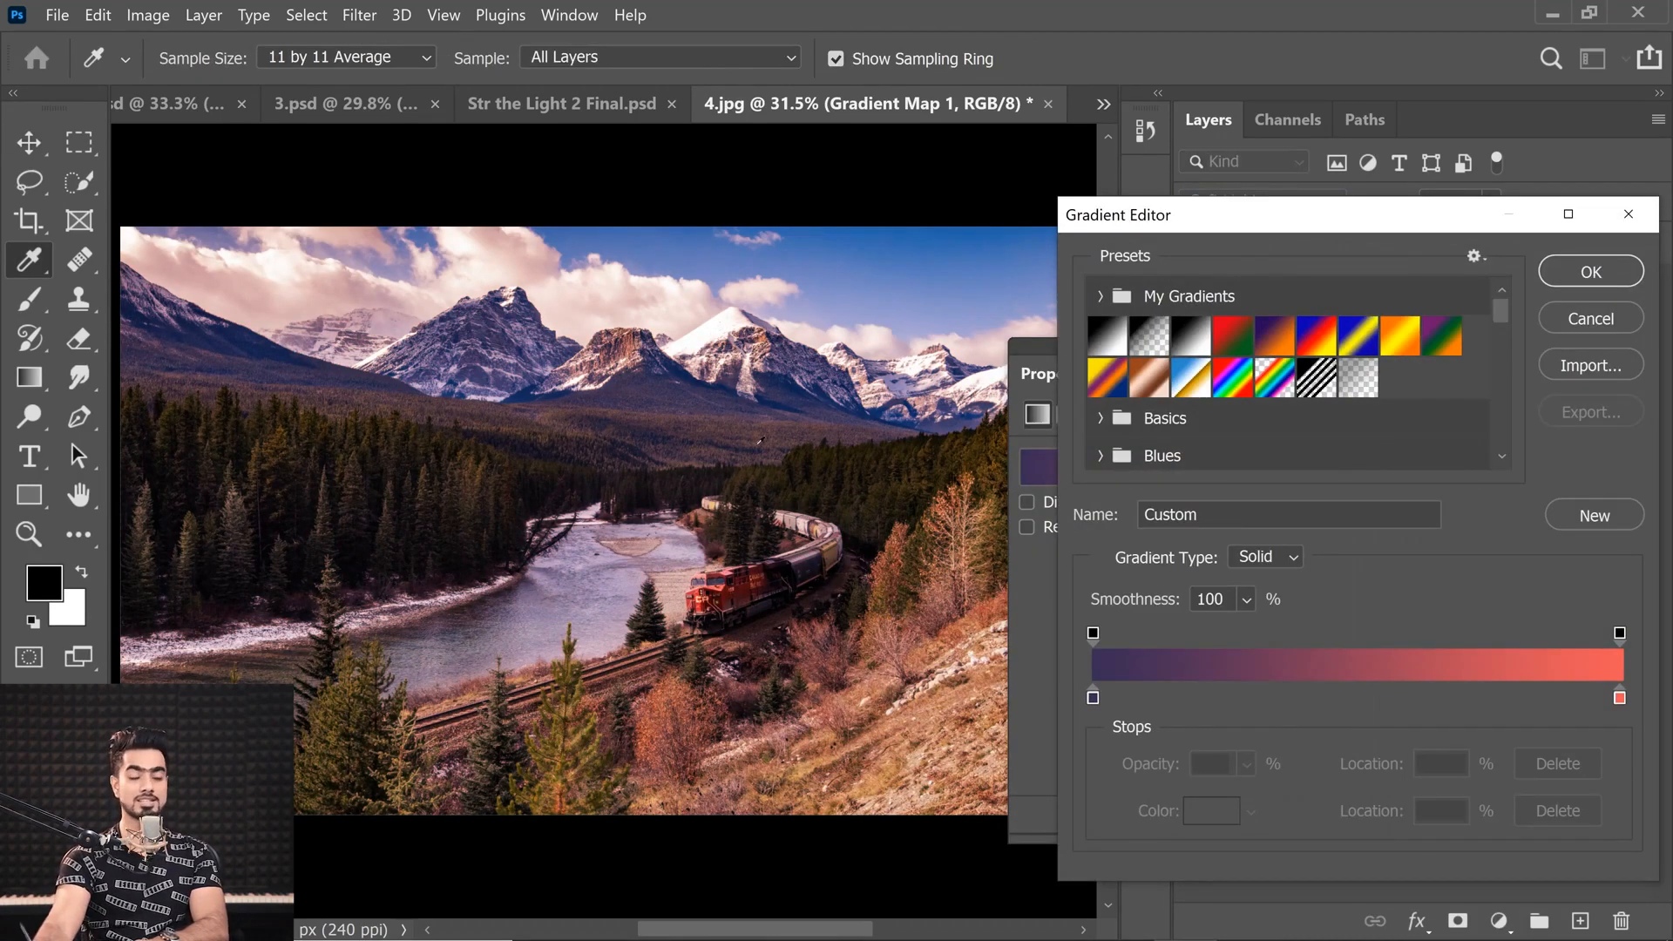
left_click(1568, 320)
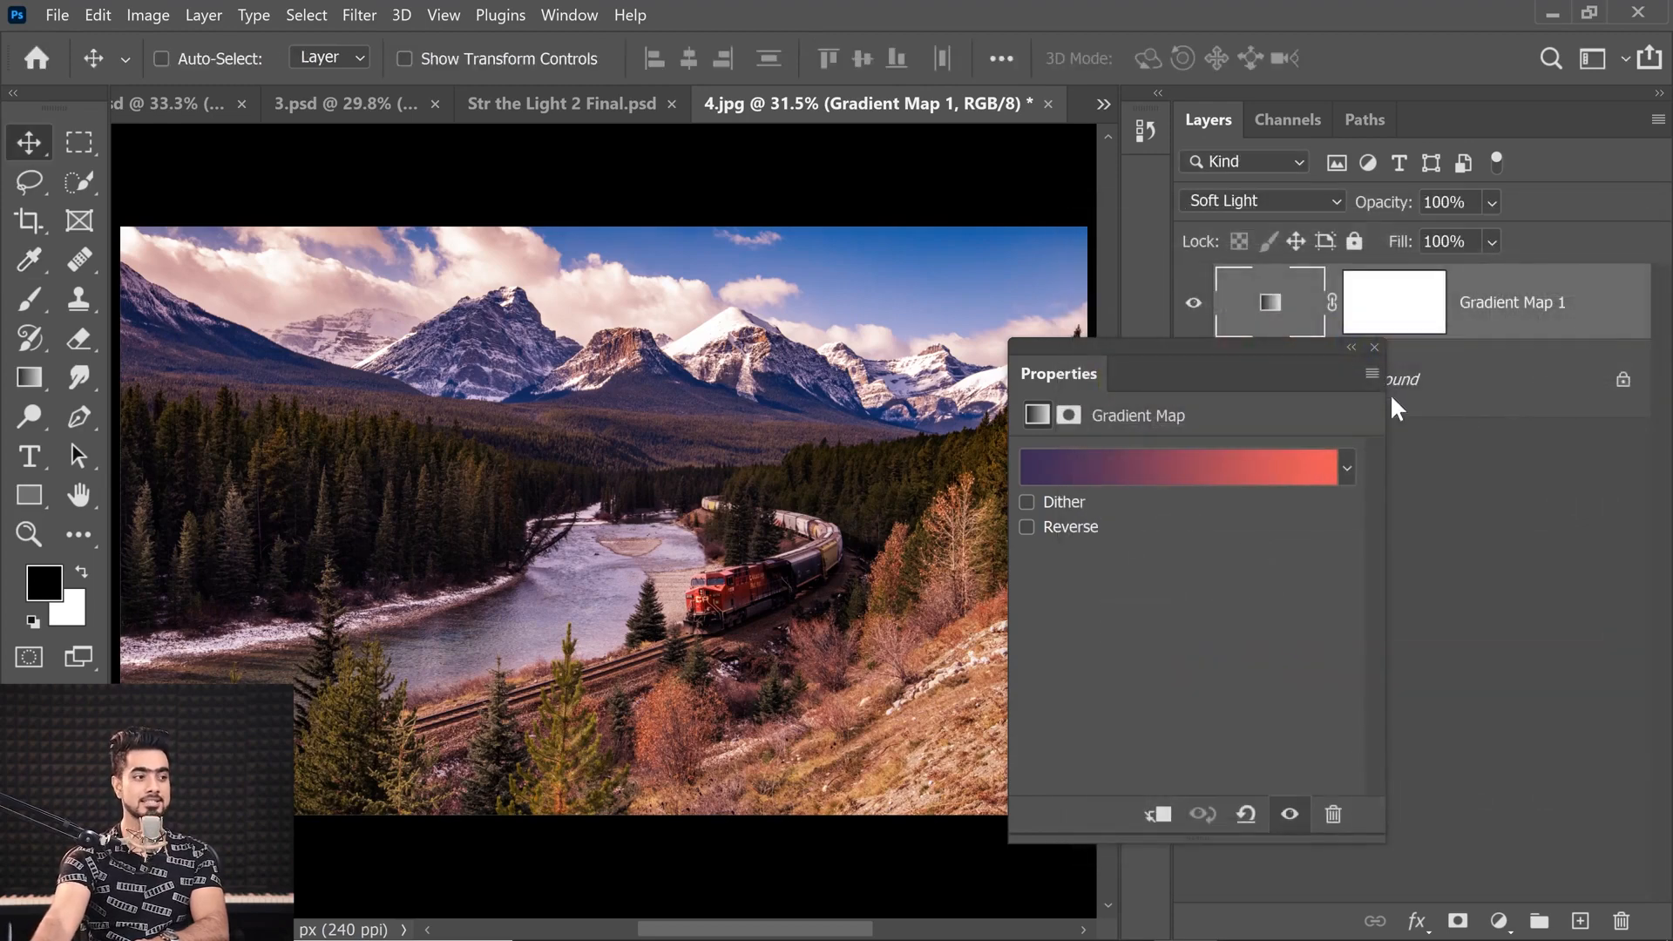
left_click(1376, 348)
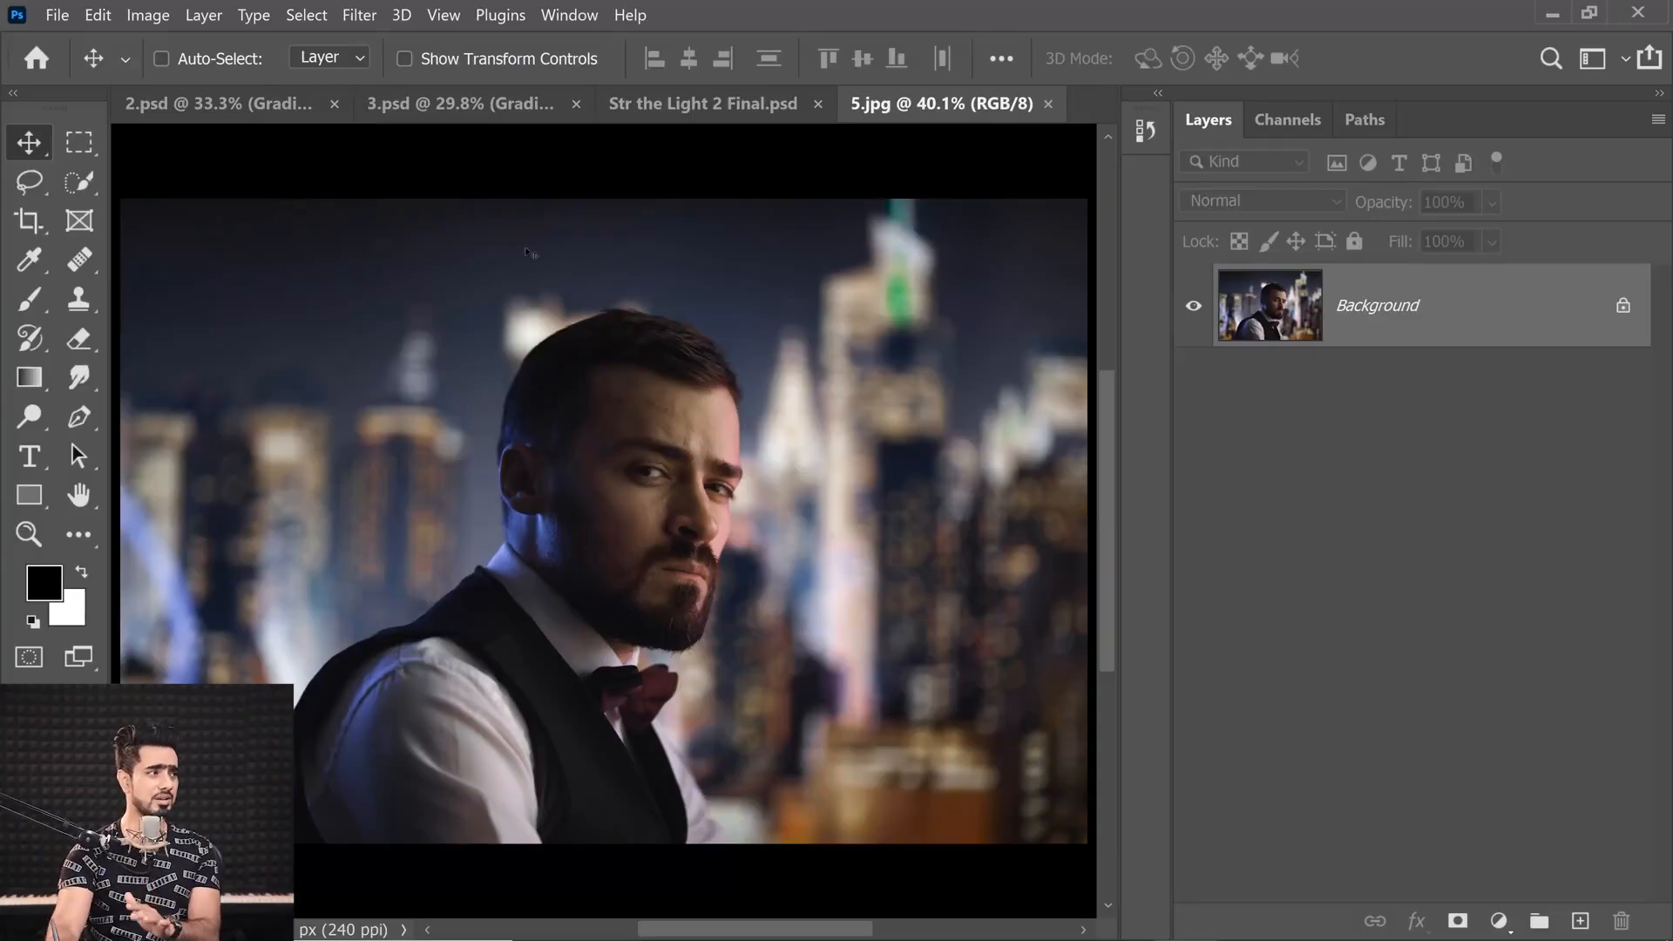
Open the Adobe Color Themes extension and spread the Analogous color wheel handles into a green, orange, red, blue and cyan palette
left_click(571, 10)
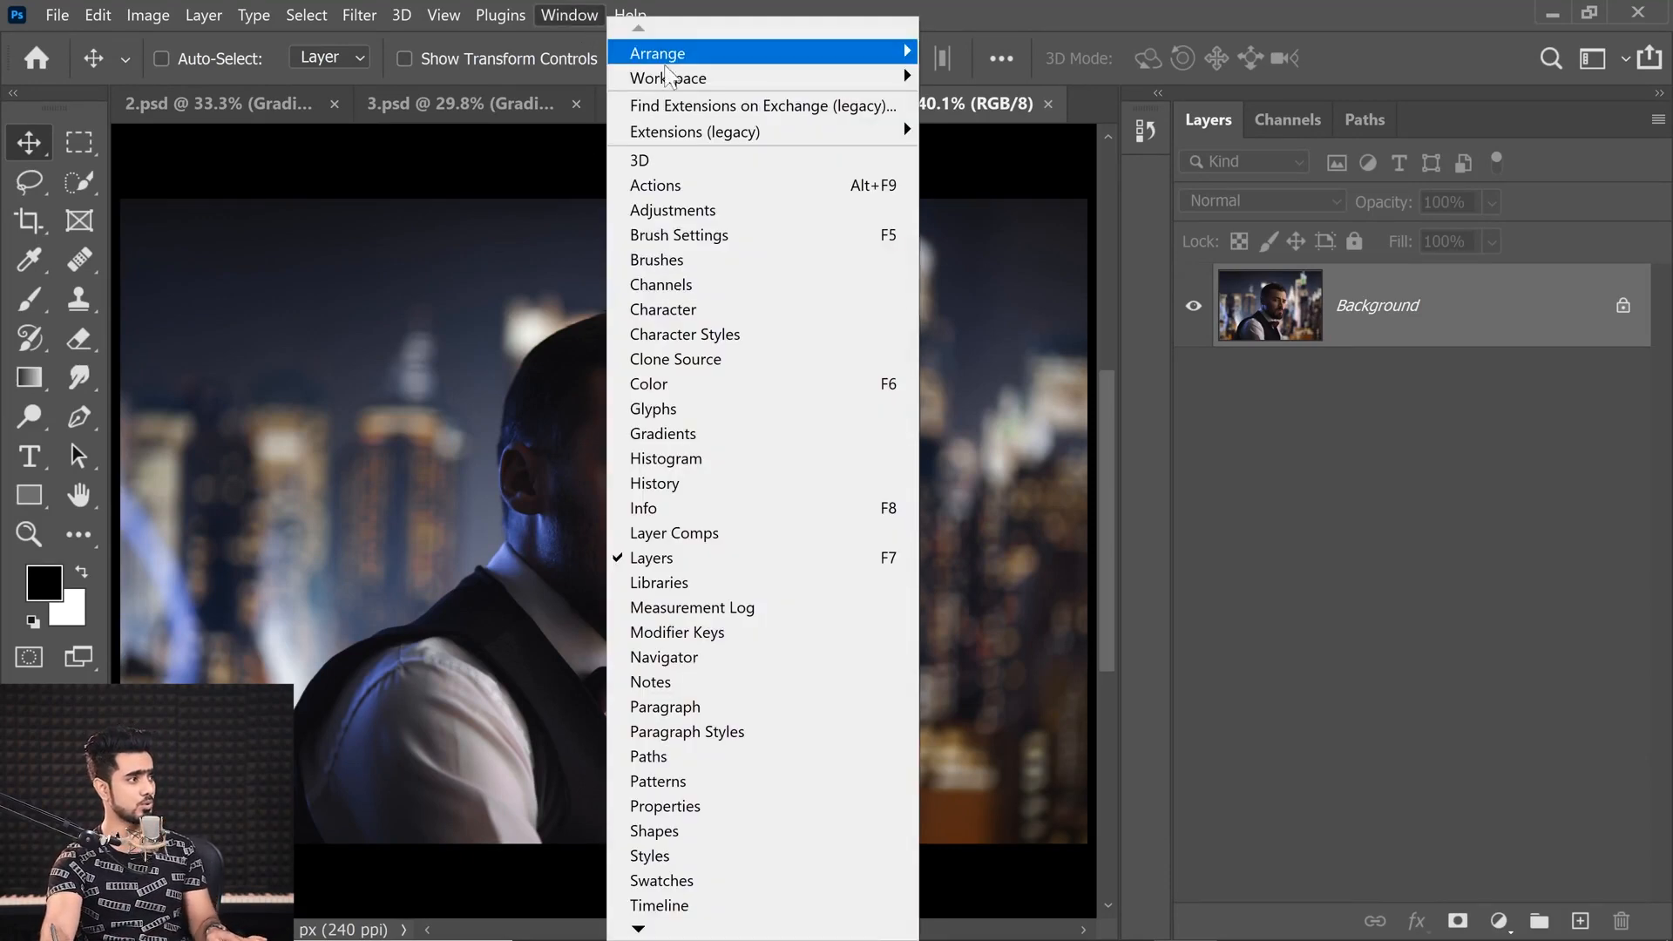
mouse_move(723, 141)
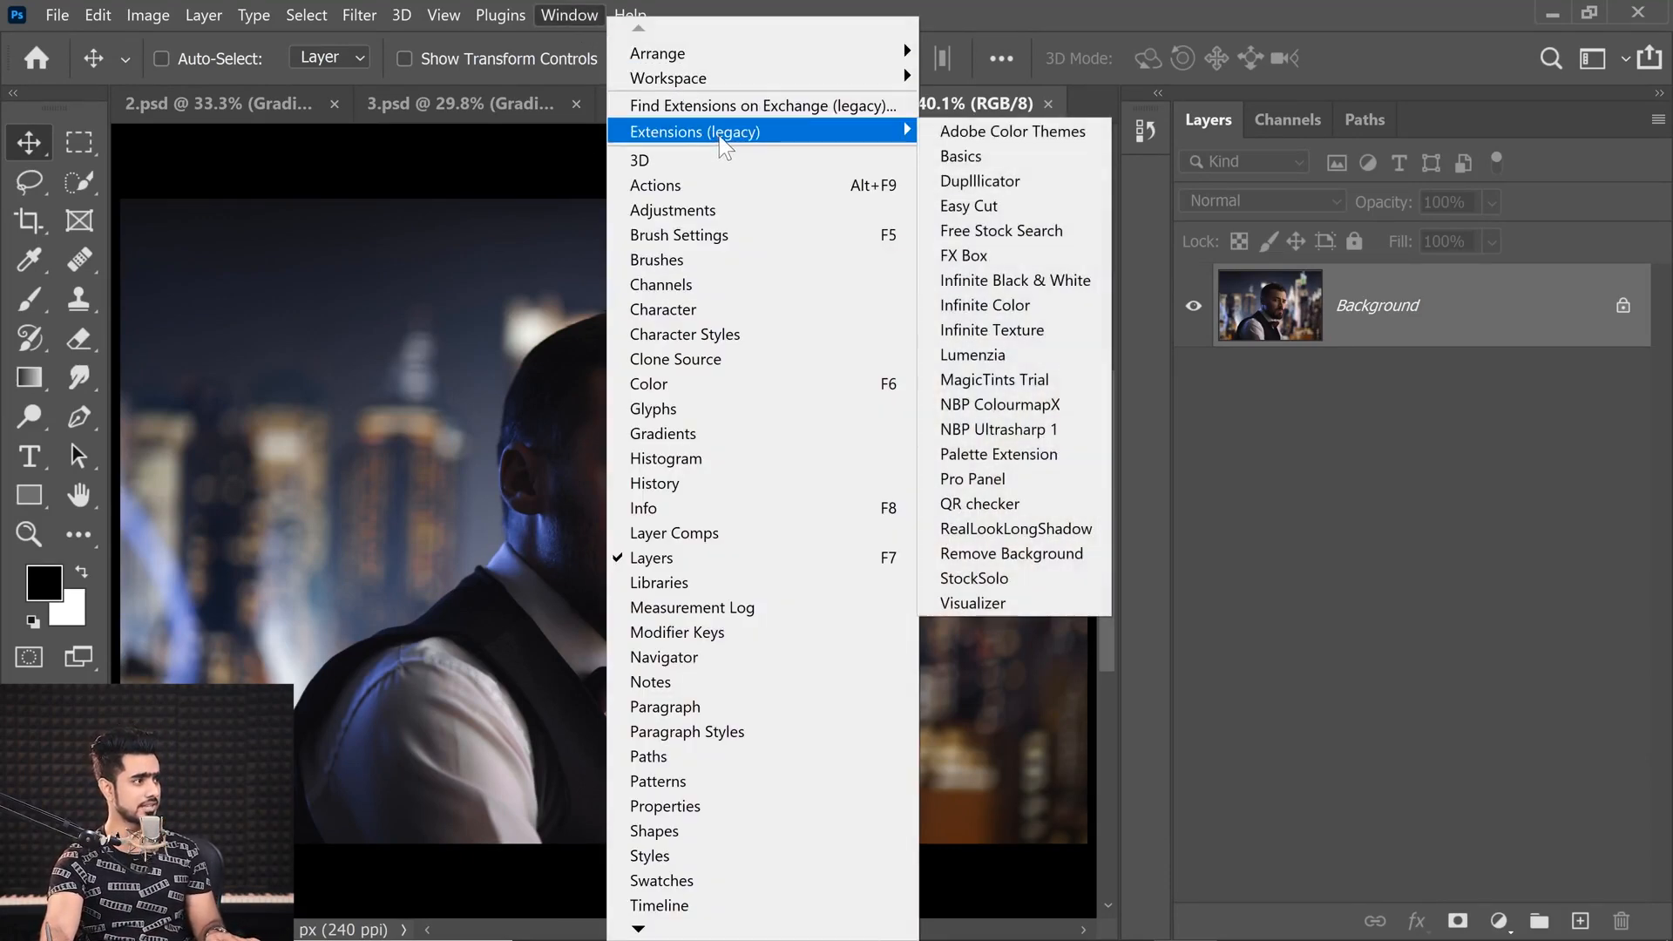
left_click(967, 130)
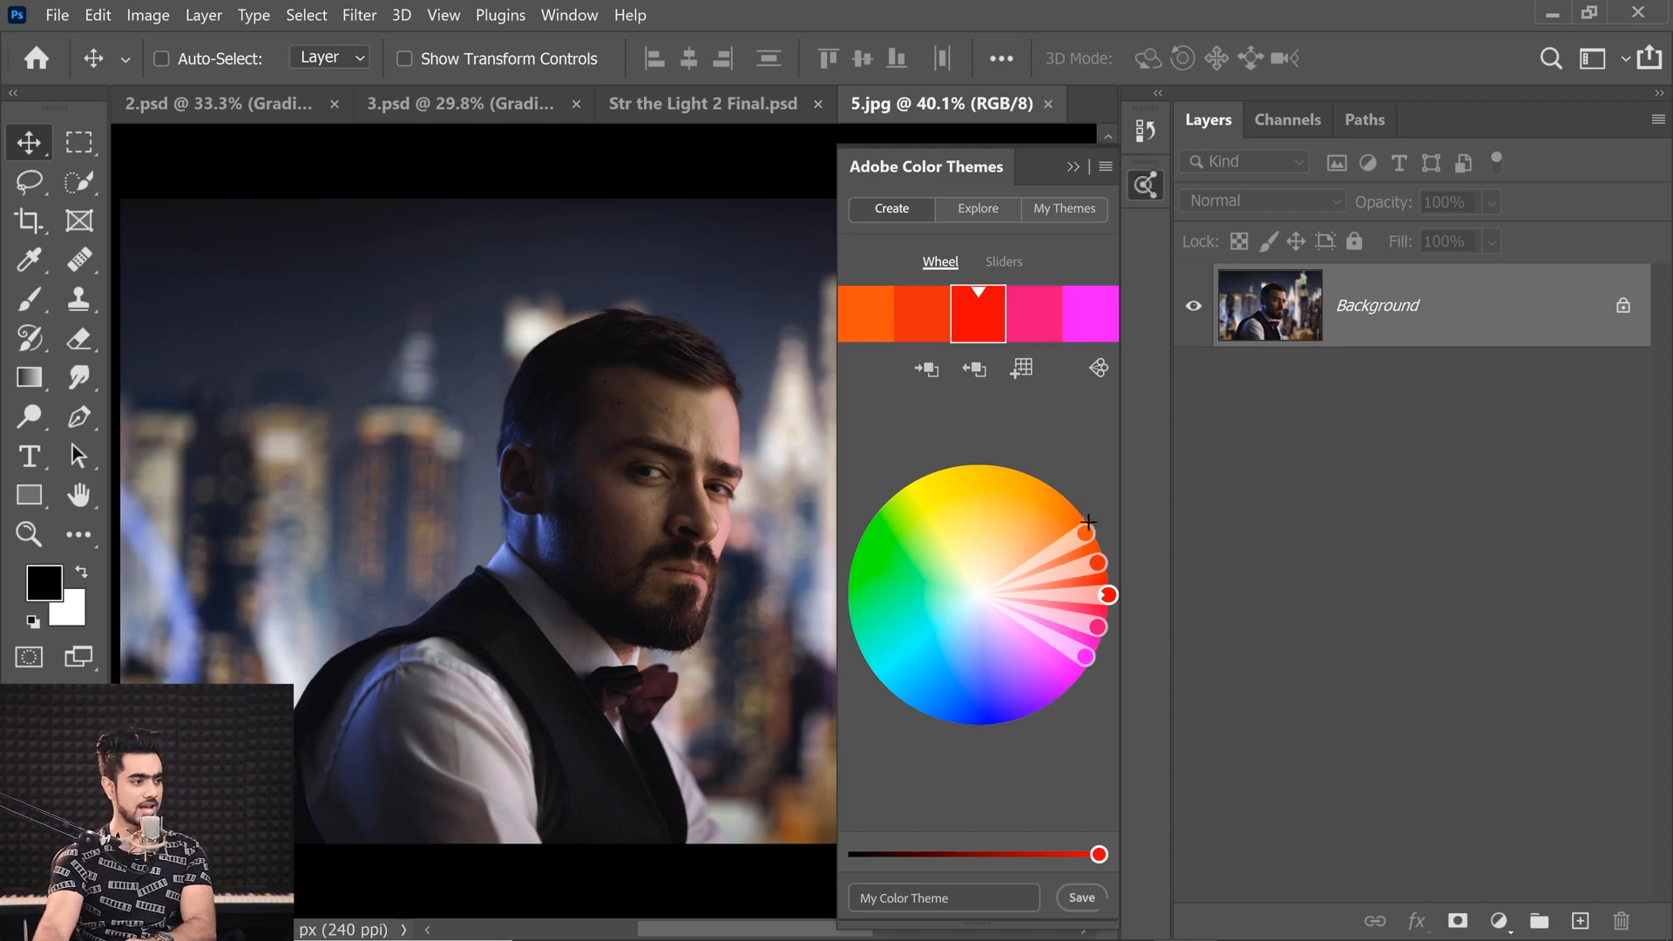
left_click_drag(1088, 522, 942, 534)
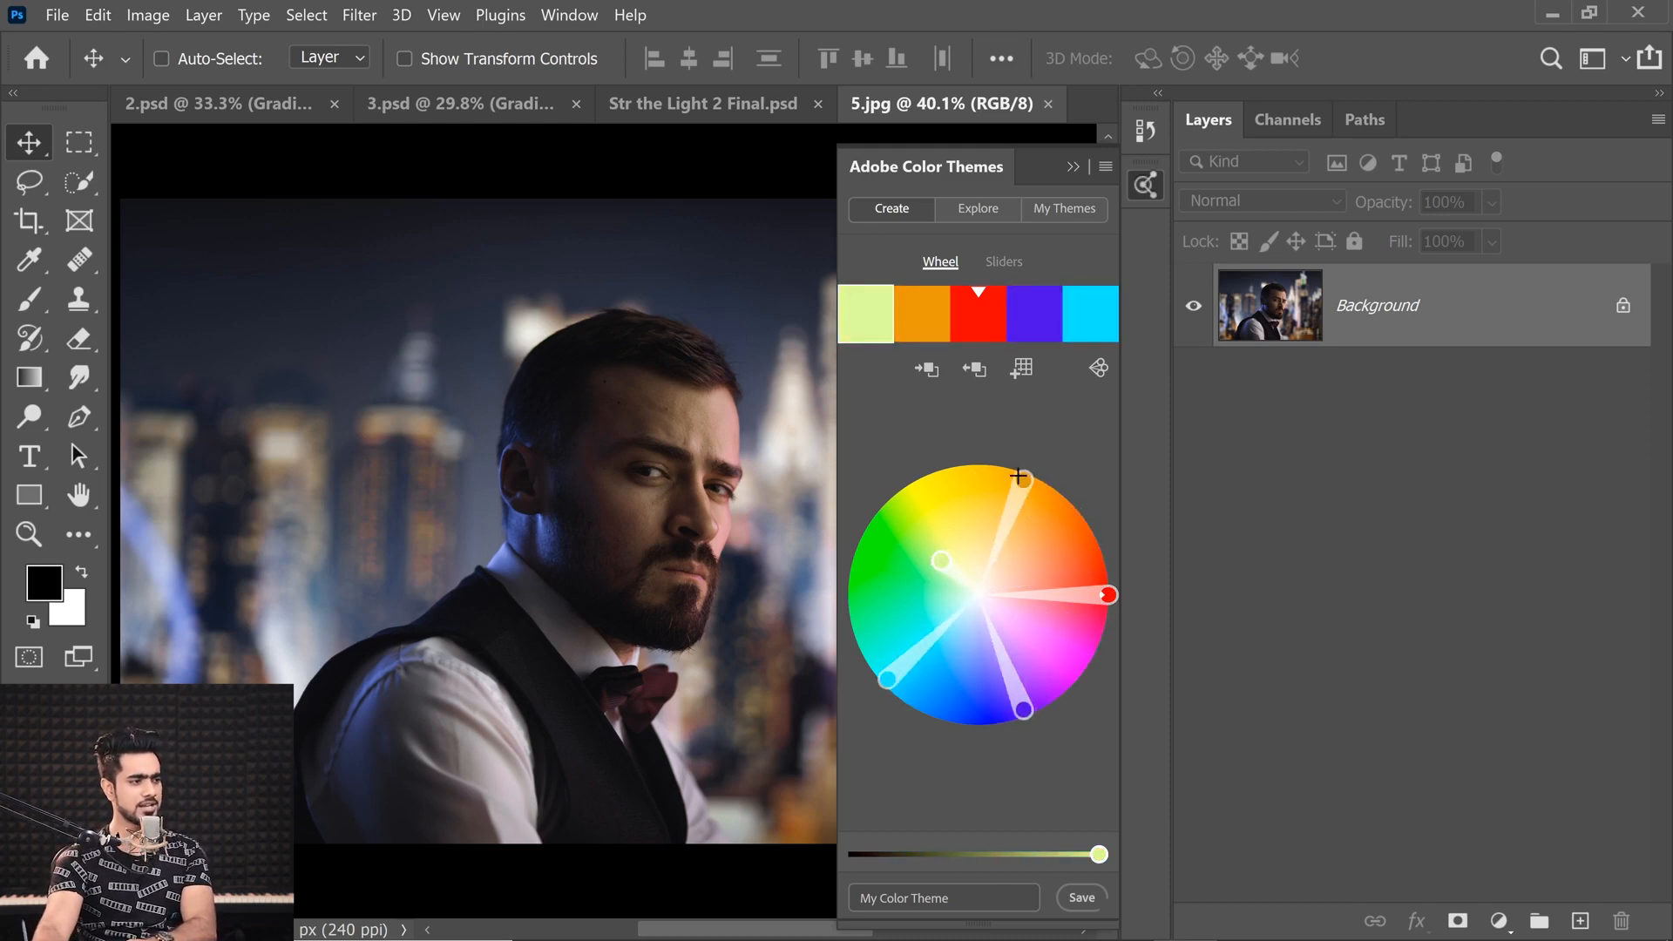
left_click_drag(1021, 478, 986, 498)
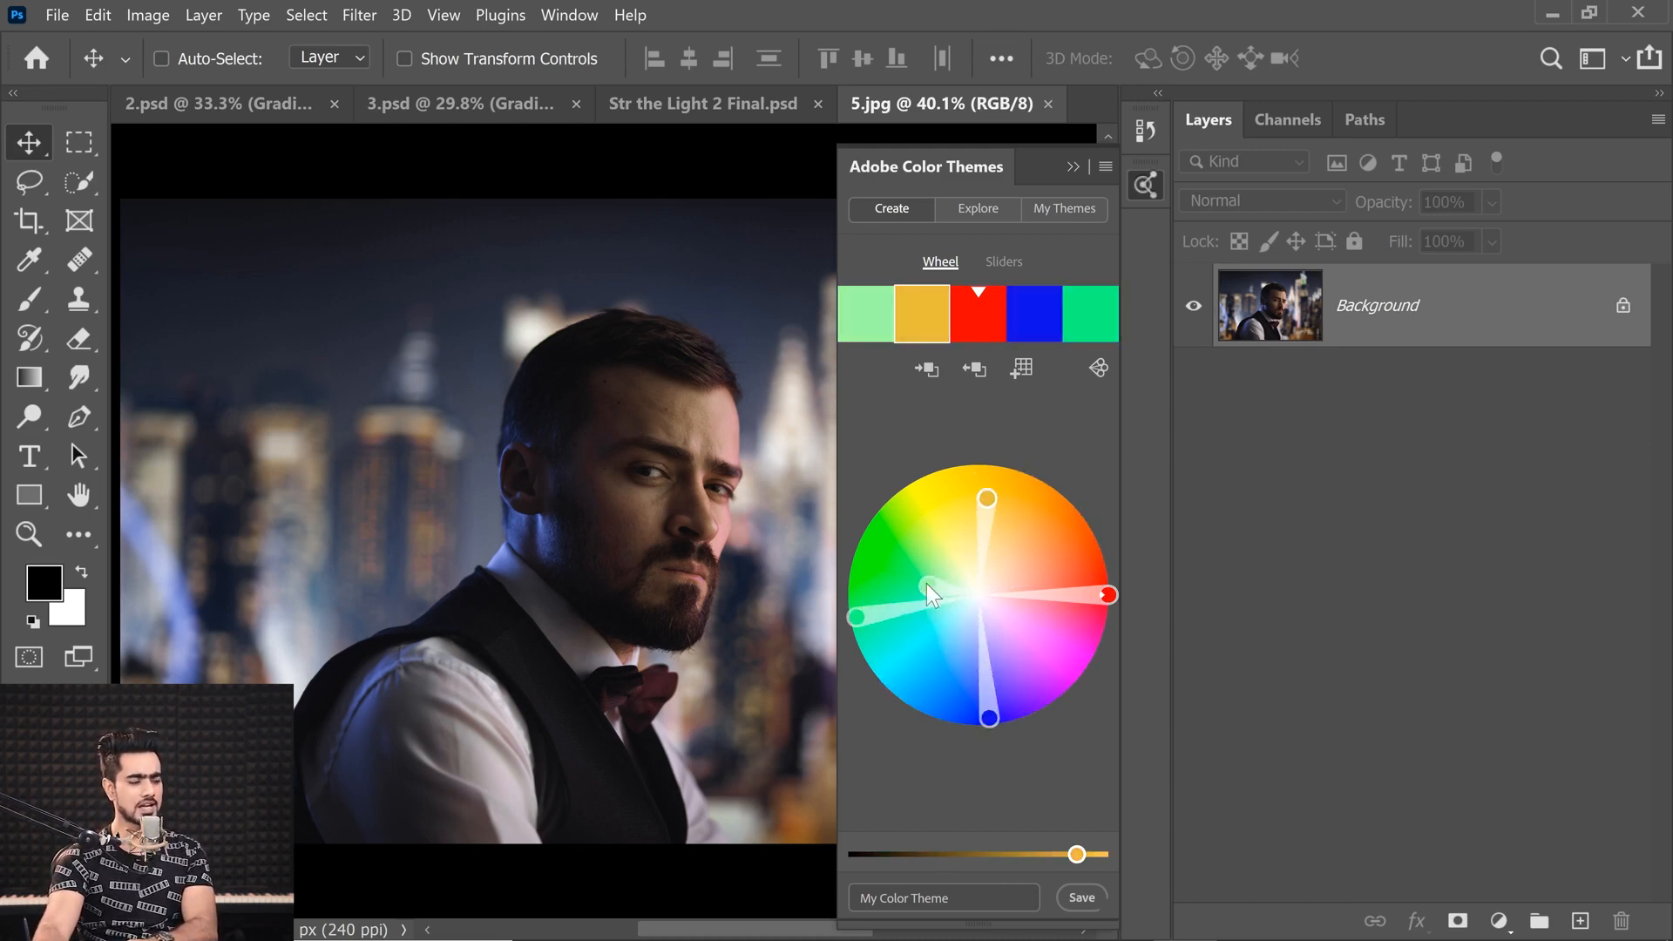
left_click_drag(927, 583, 914, 549)
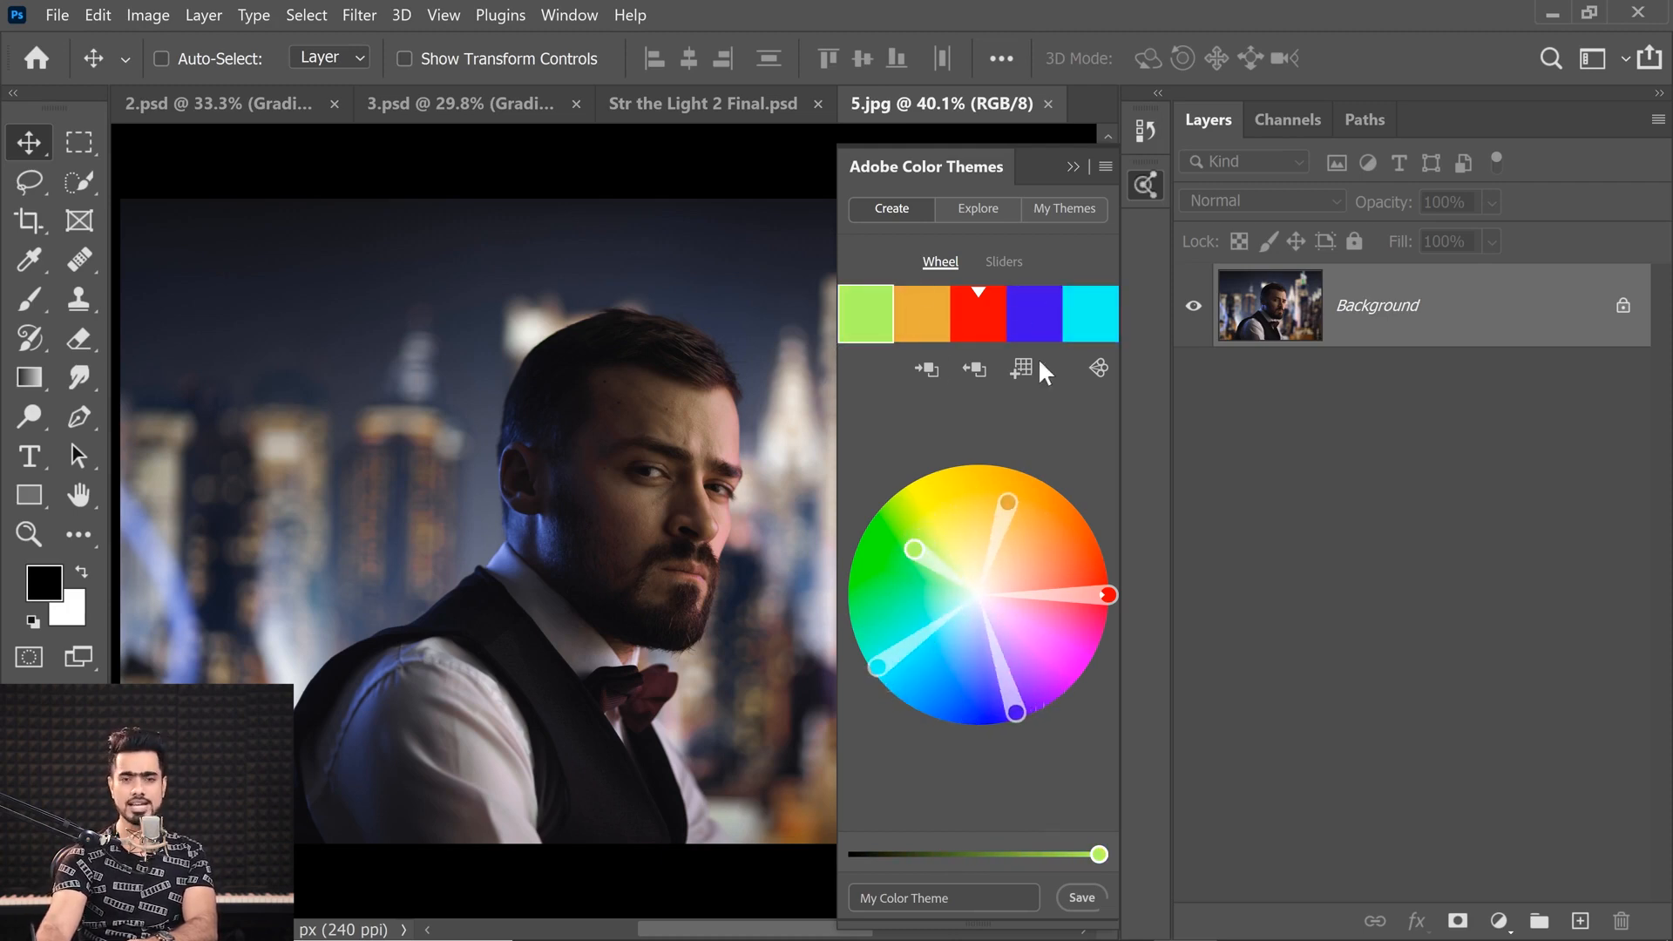
Switch the color harmony rule to Compound and move a green handle inward on the wheel to a pale green
left_click(1099, 366)
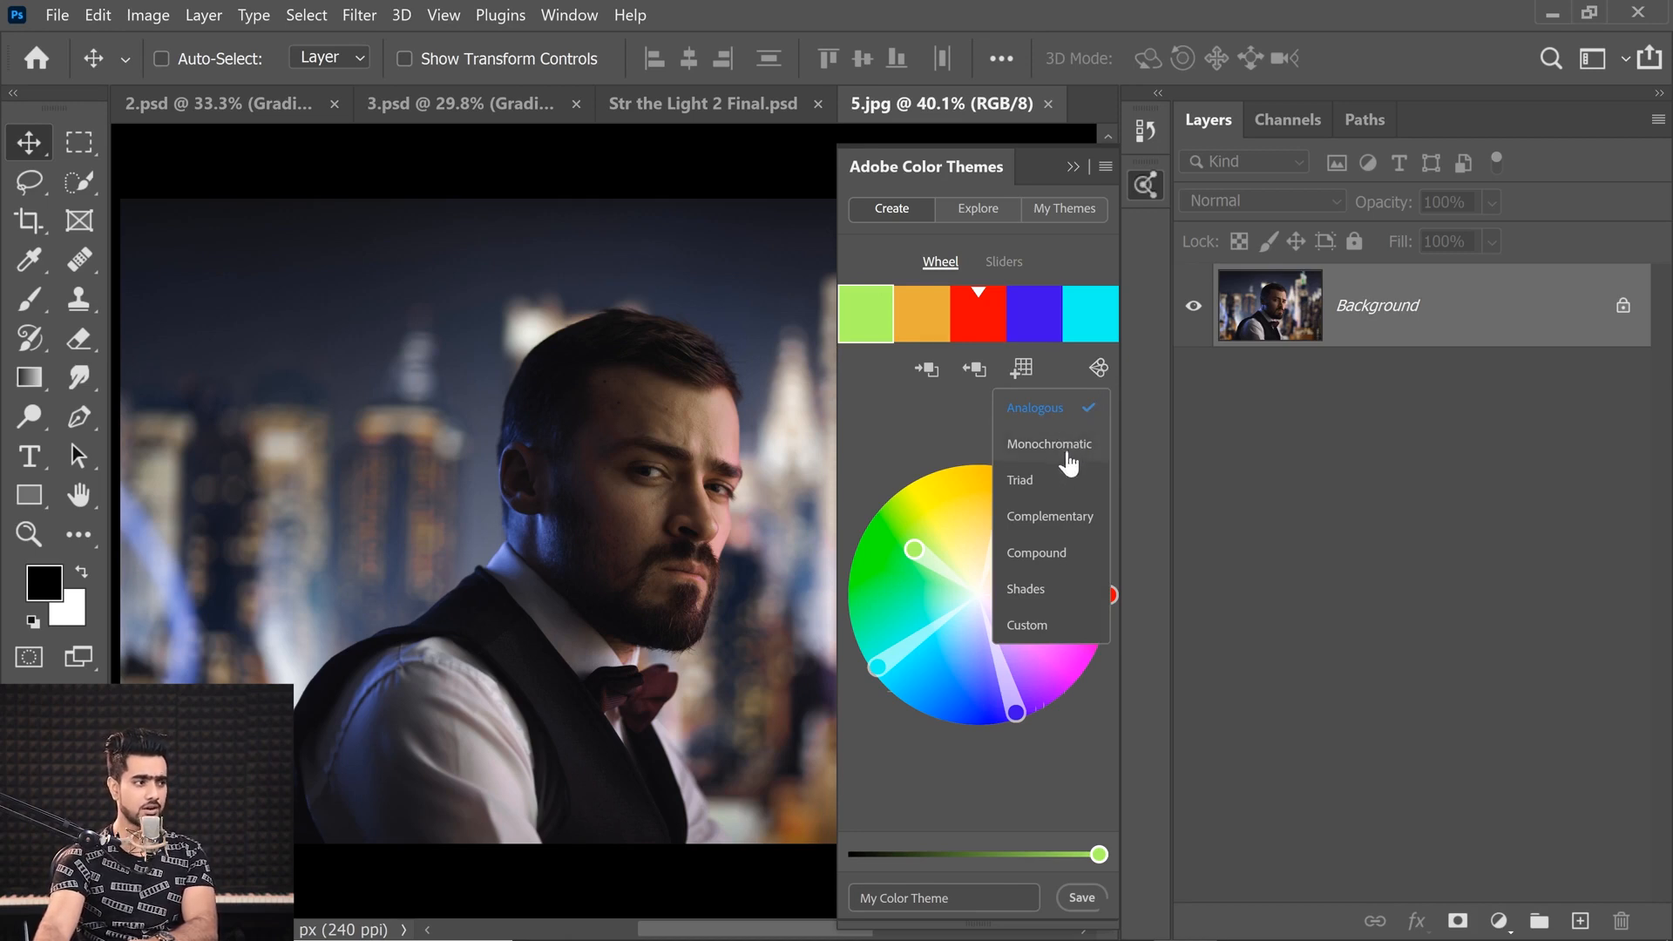
left_click(1047, 552)
left_click_drag(886, 537, 932, 572)
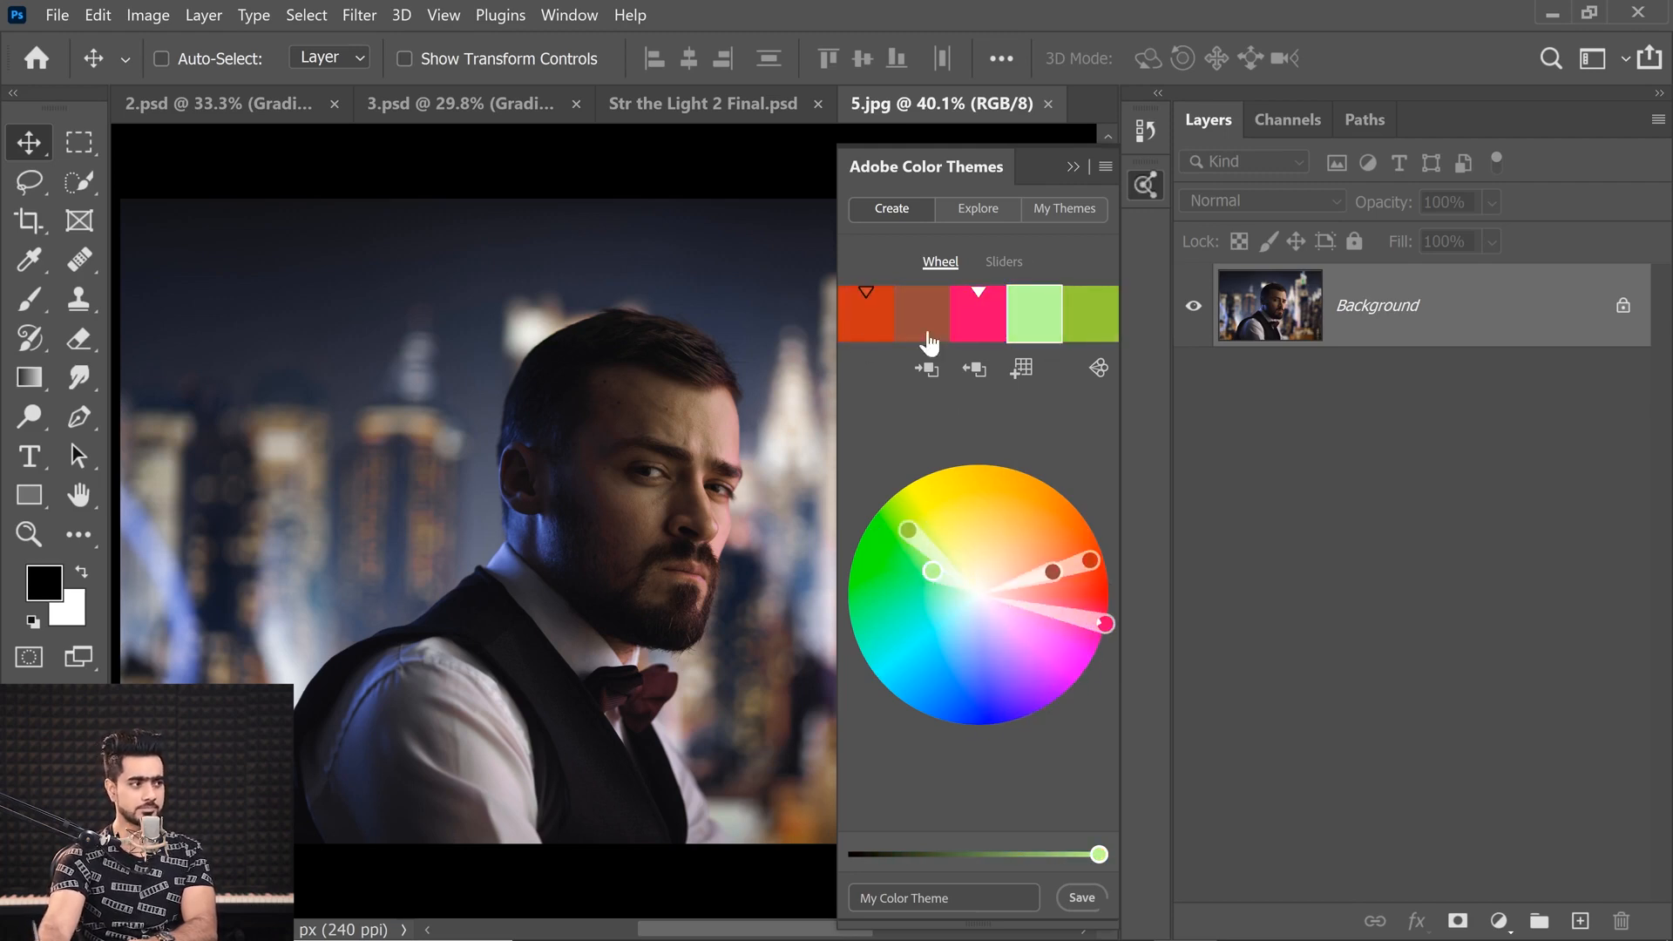
Explore the shared color themes and search them for "sunset"
left_click(981, 212)
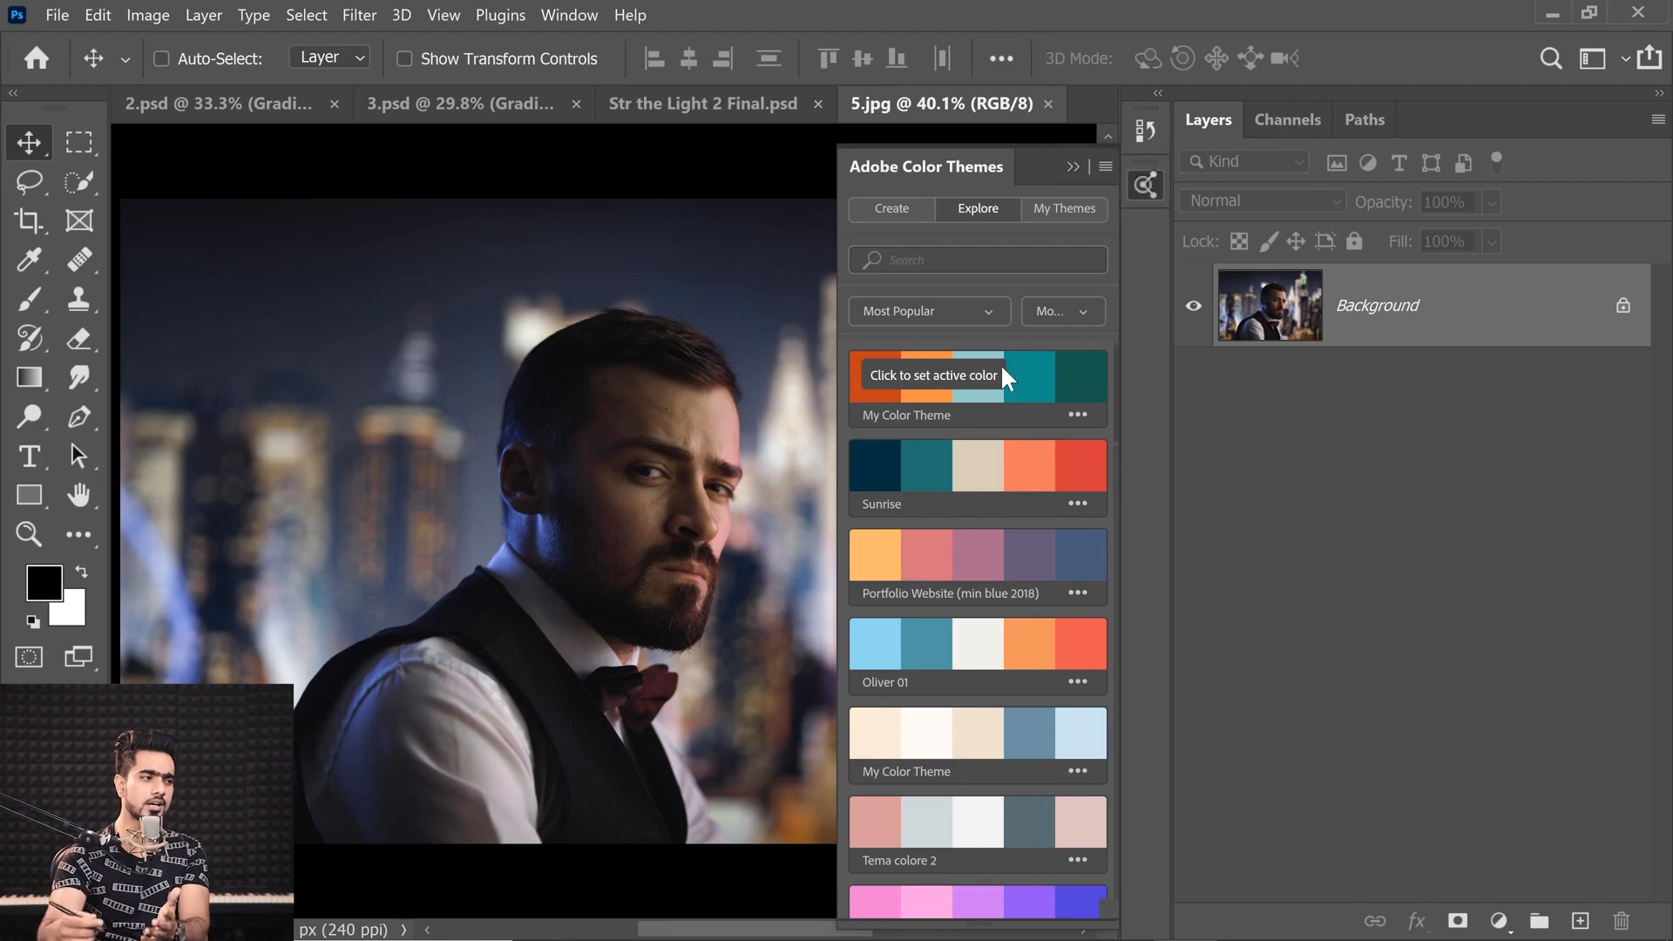
left_click(895, 260)
type("sunset")
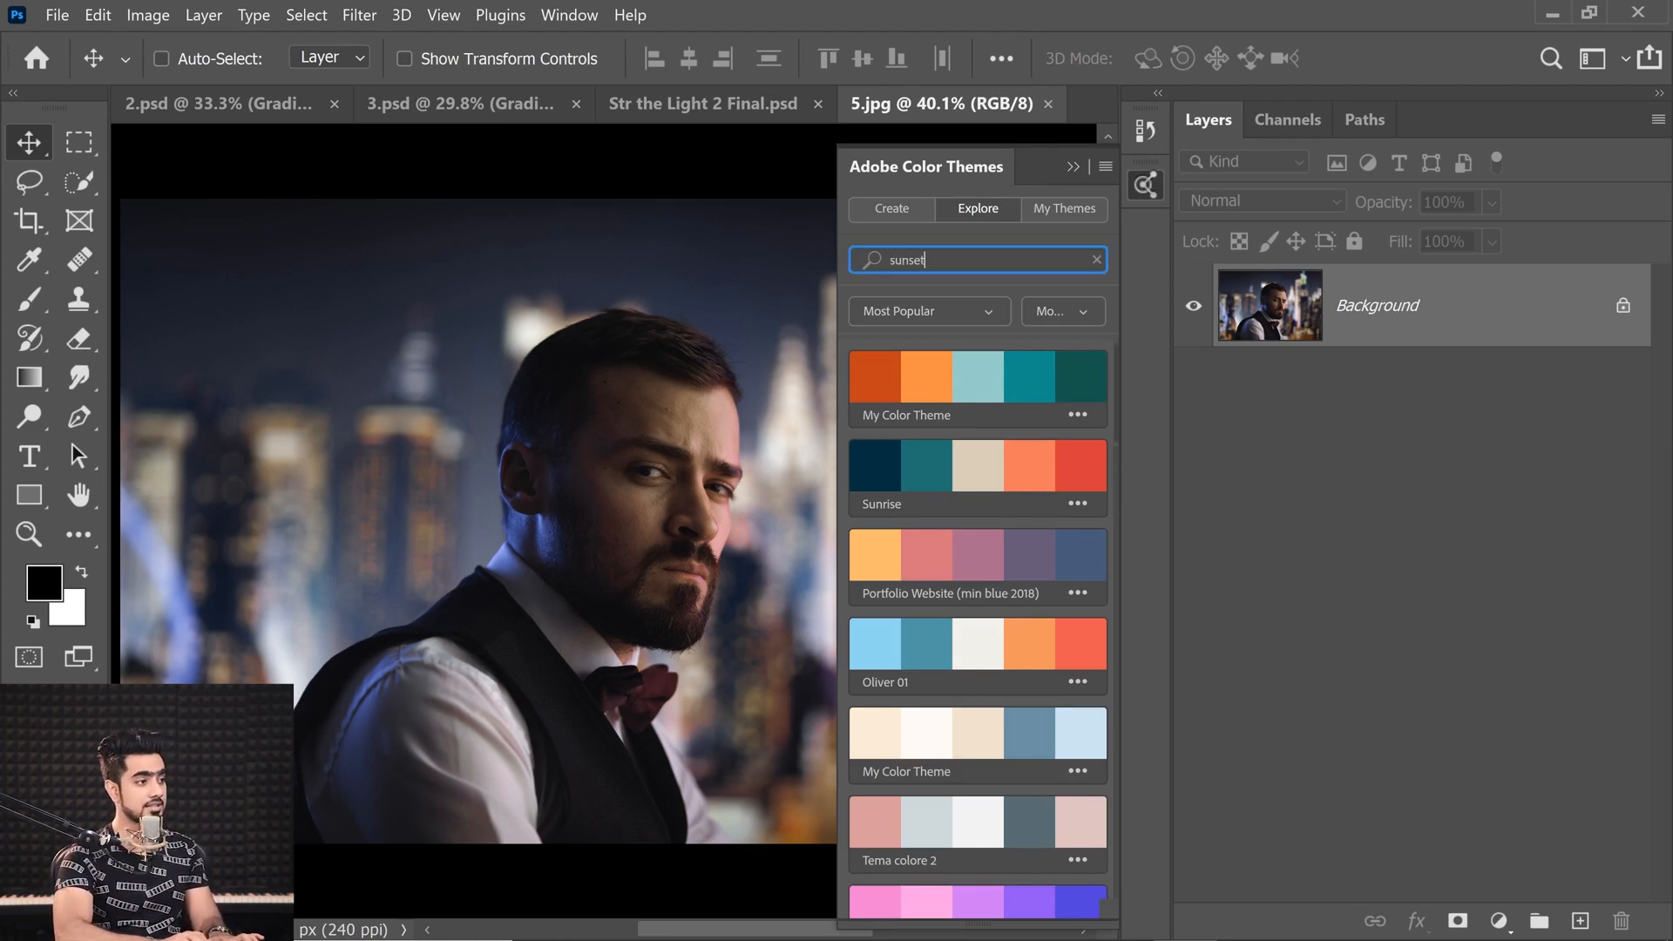
key("Return")
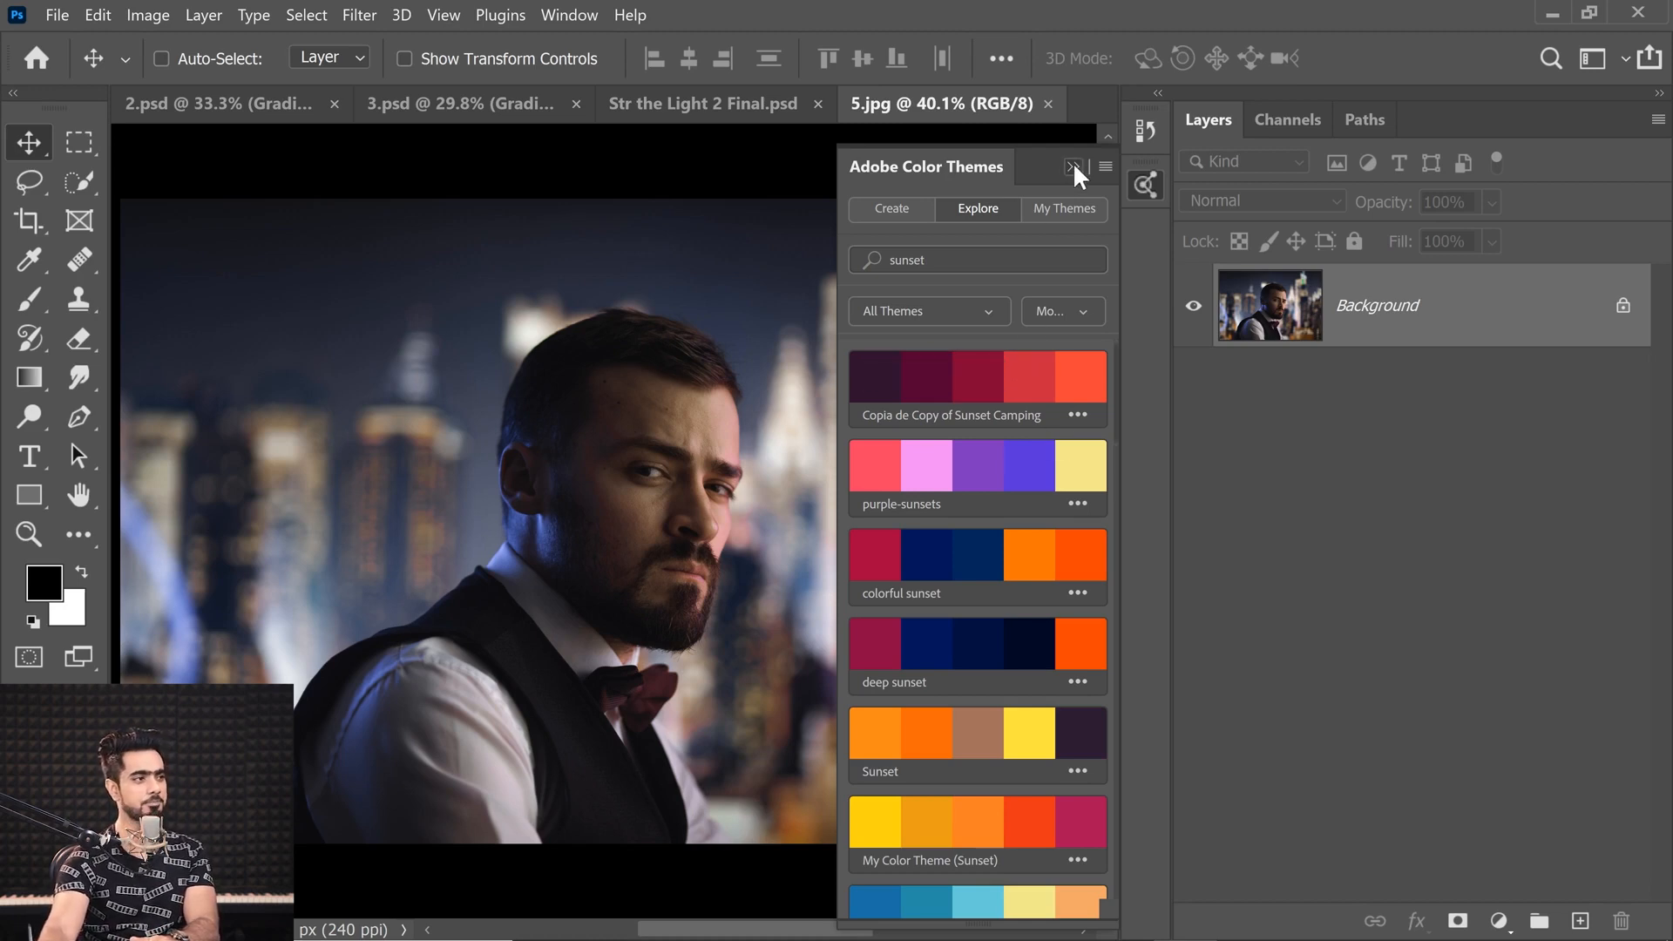
Search the shared color themes for "playful" instead, and collapse the Adobe Color Themes extension after viewing the palettes
left_click_drag(946, 261, 856, 223)
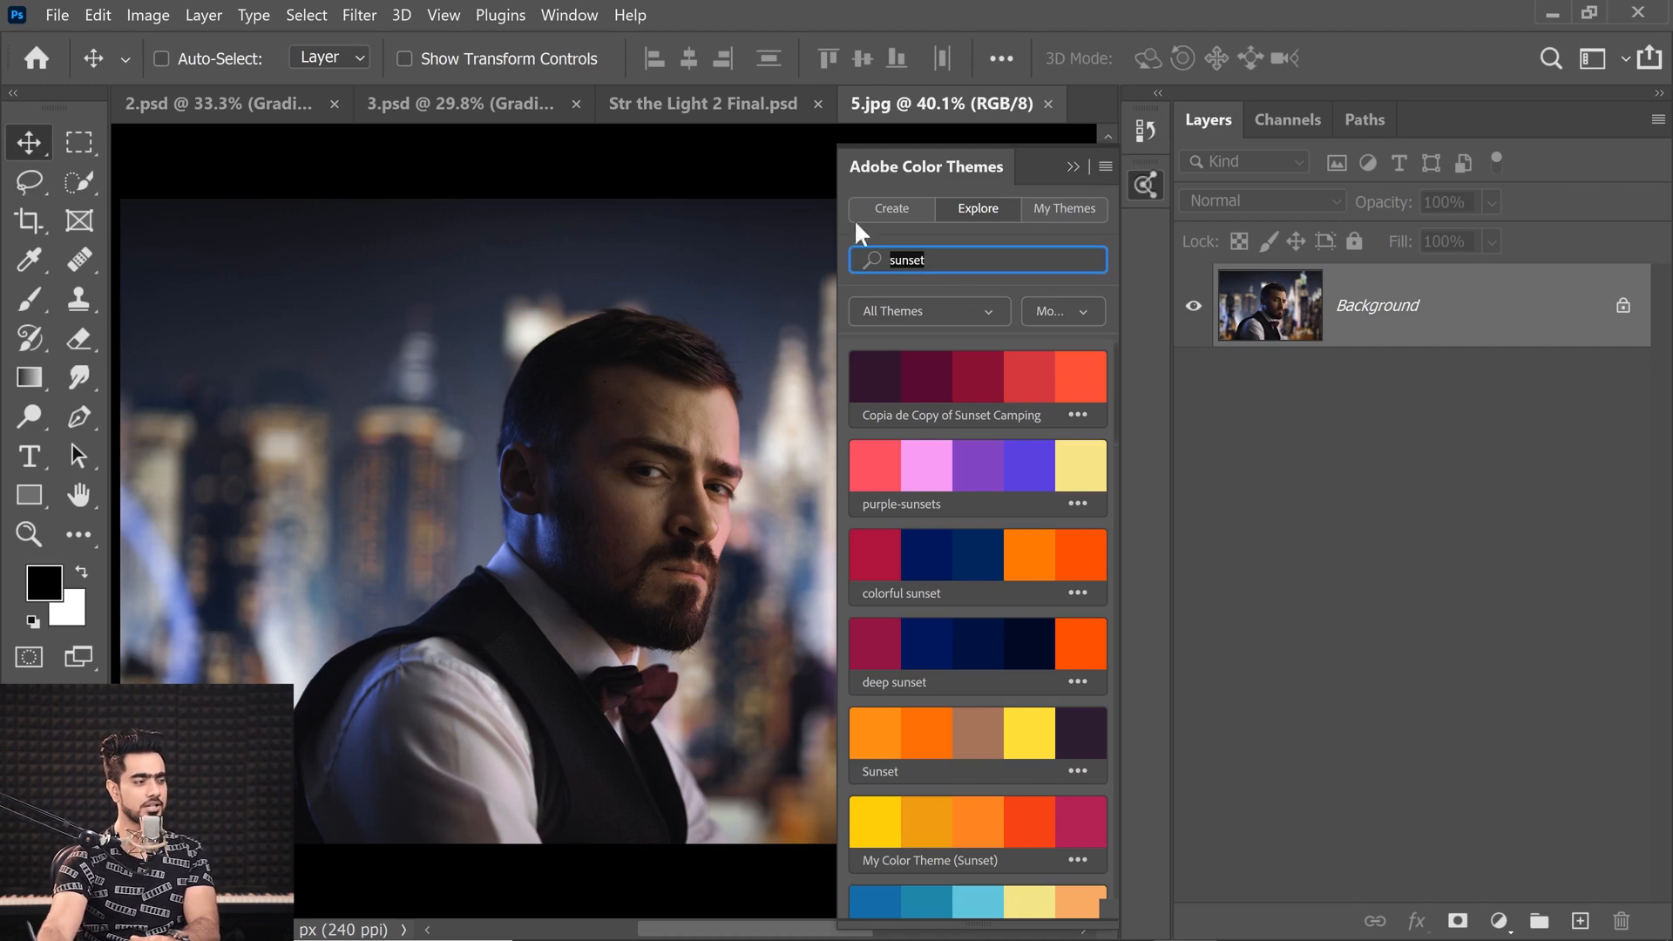
type("play")
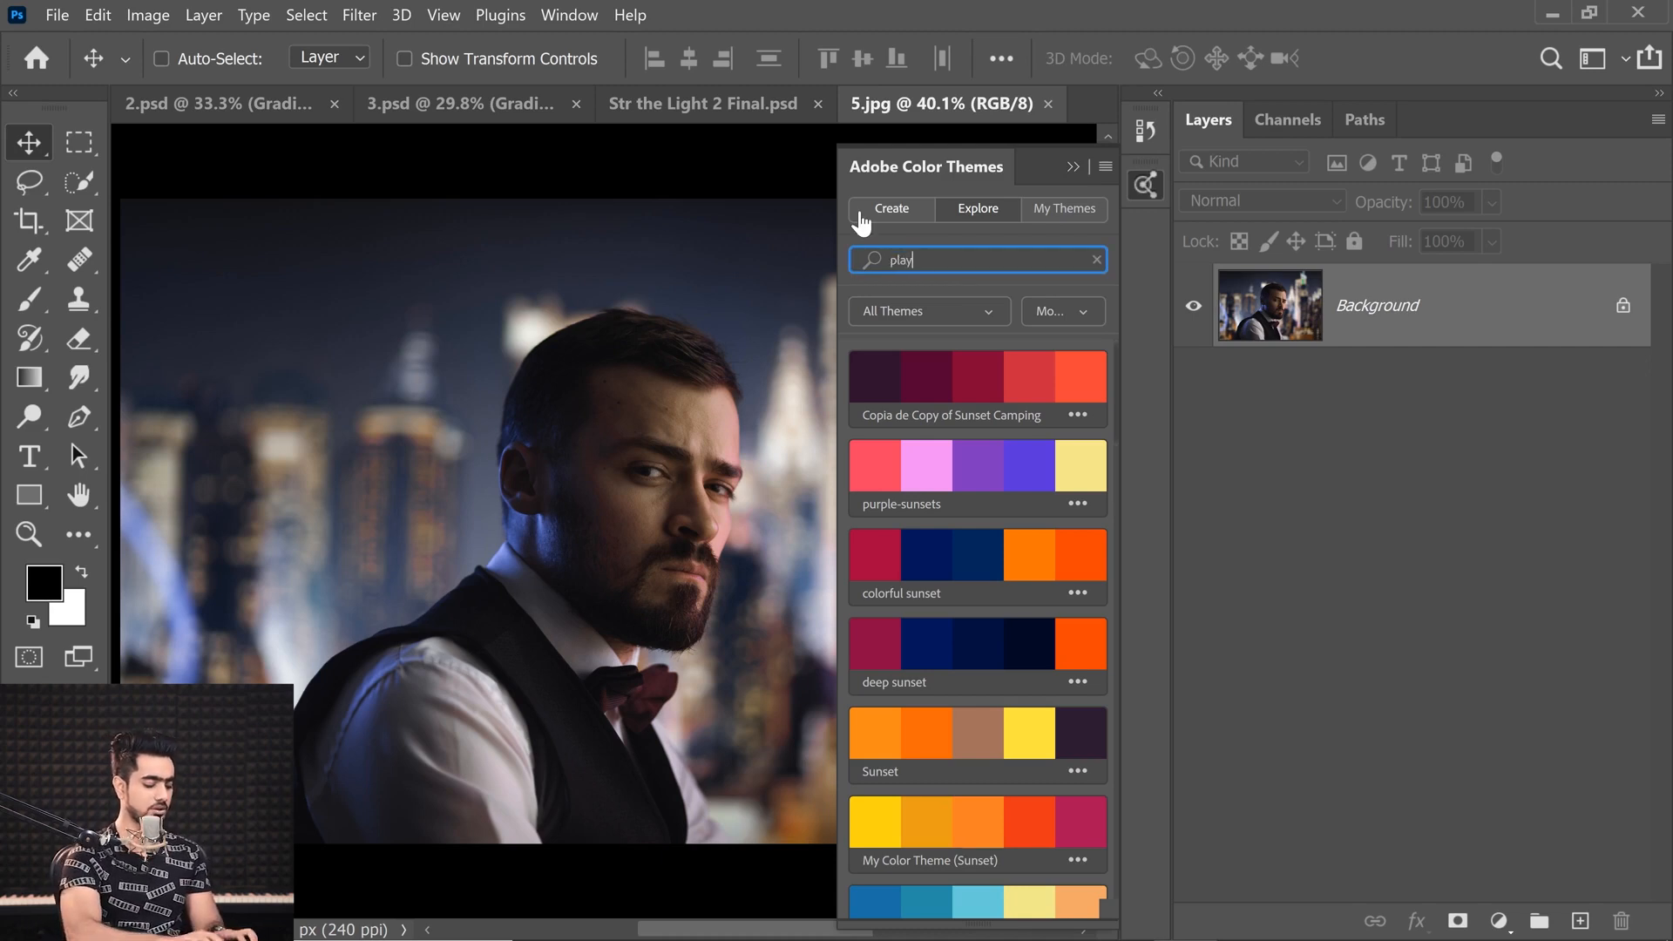
type("ful")
key("Return")
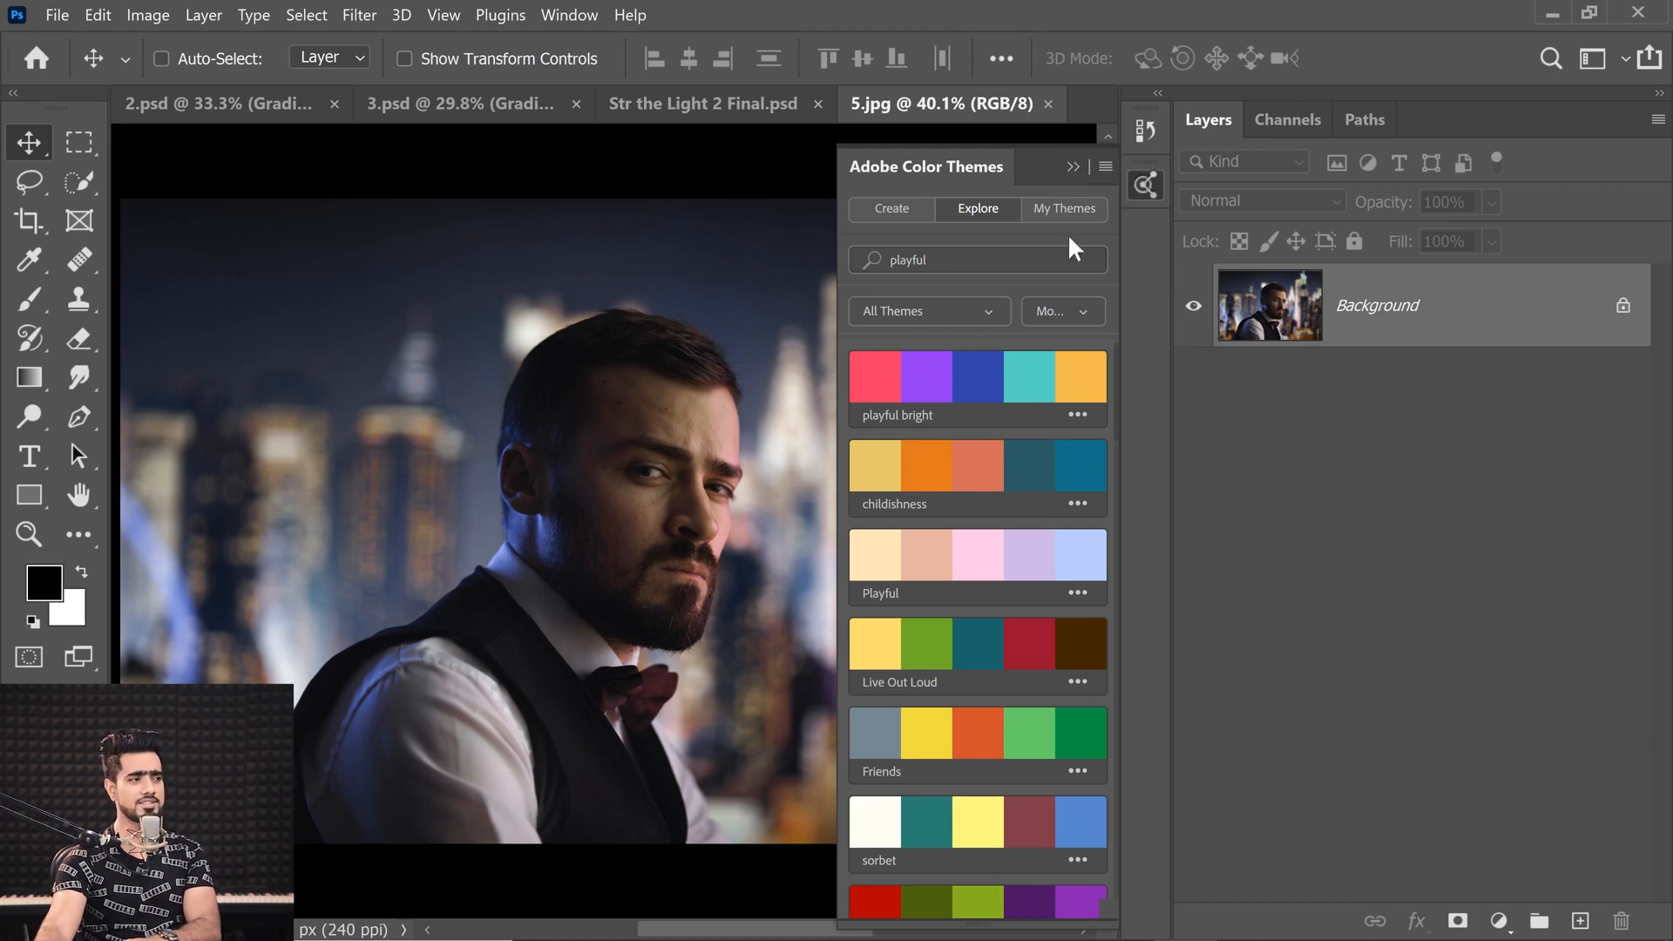
left_click(1145, 185)
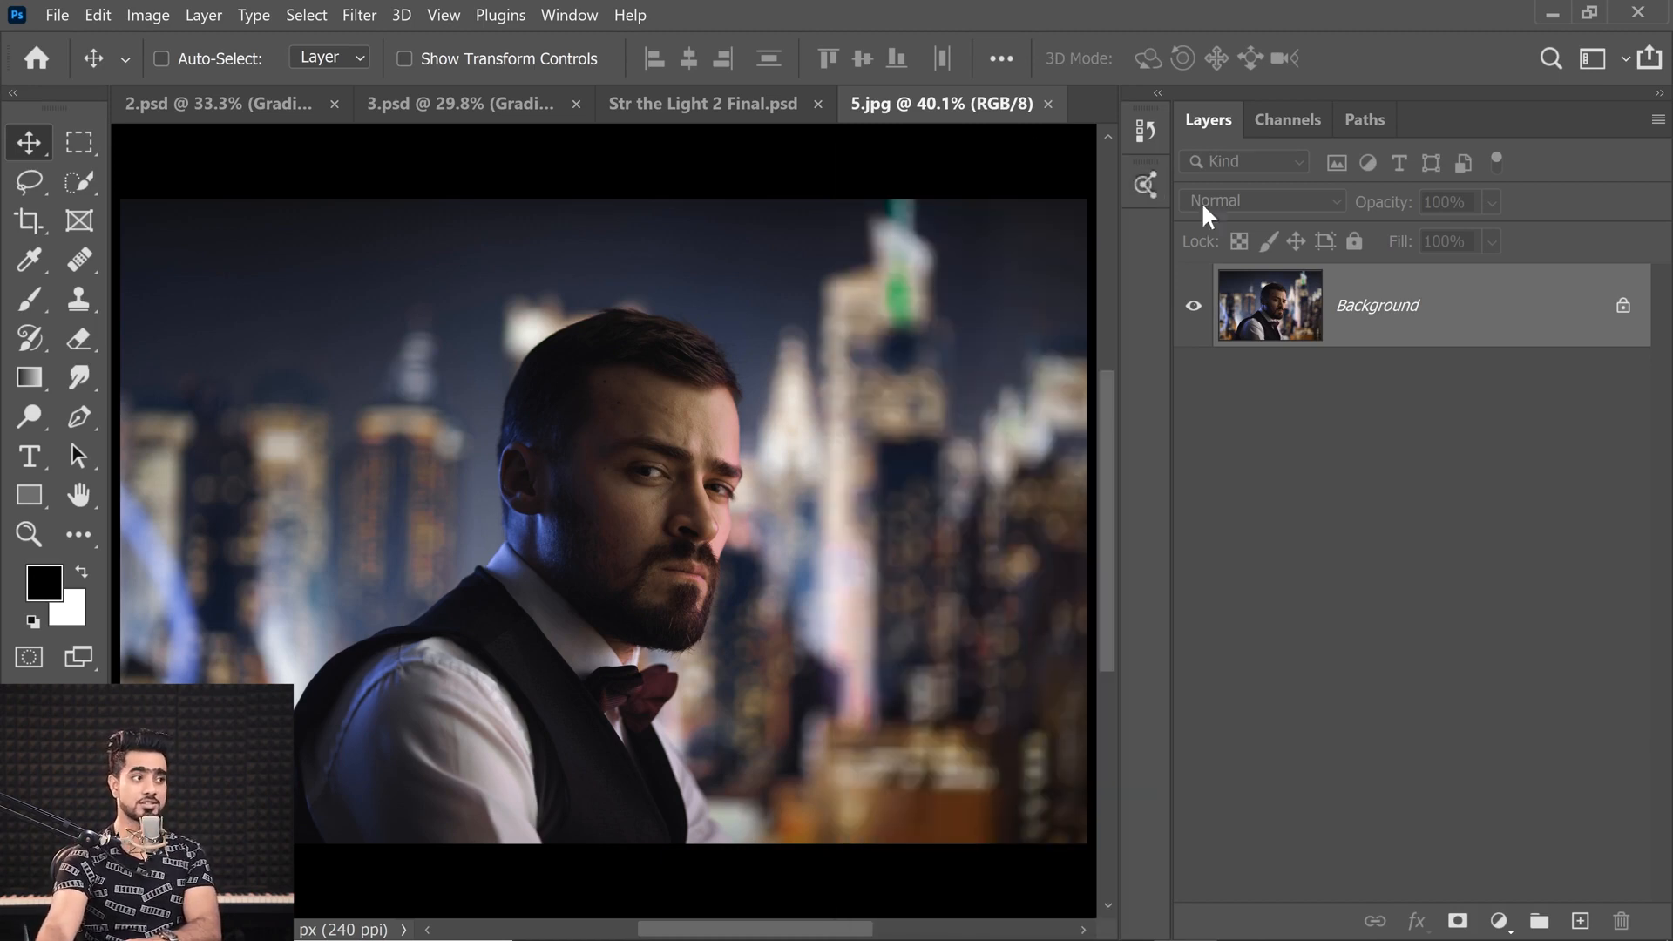
Add a Gradient Map adjustment layer above the bow-tie portrait and move its properties clear of the image
left_click(1499, 921)
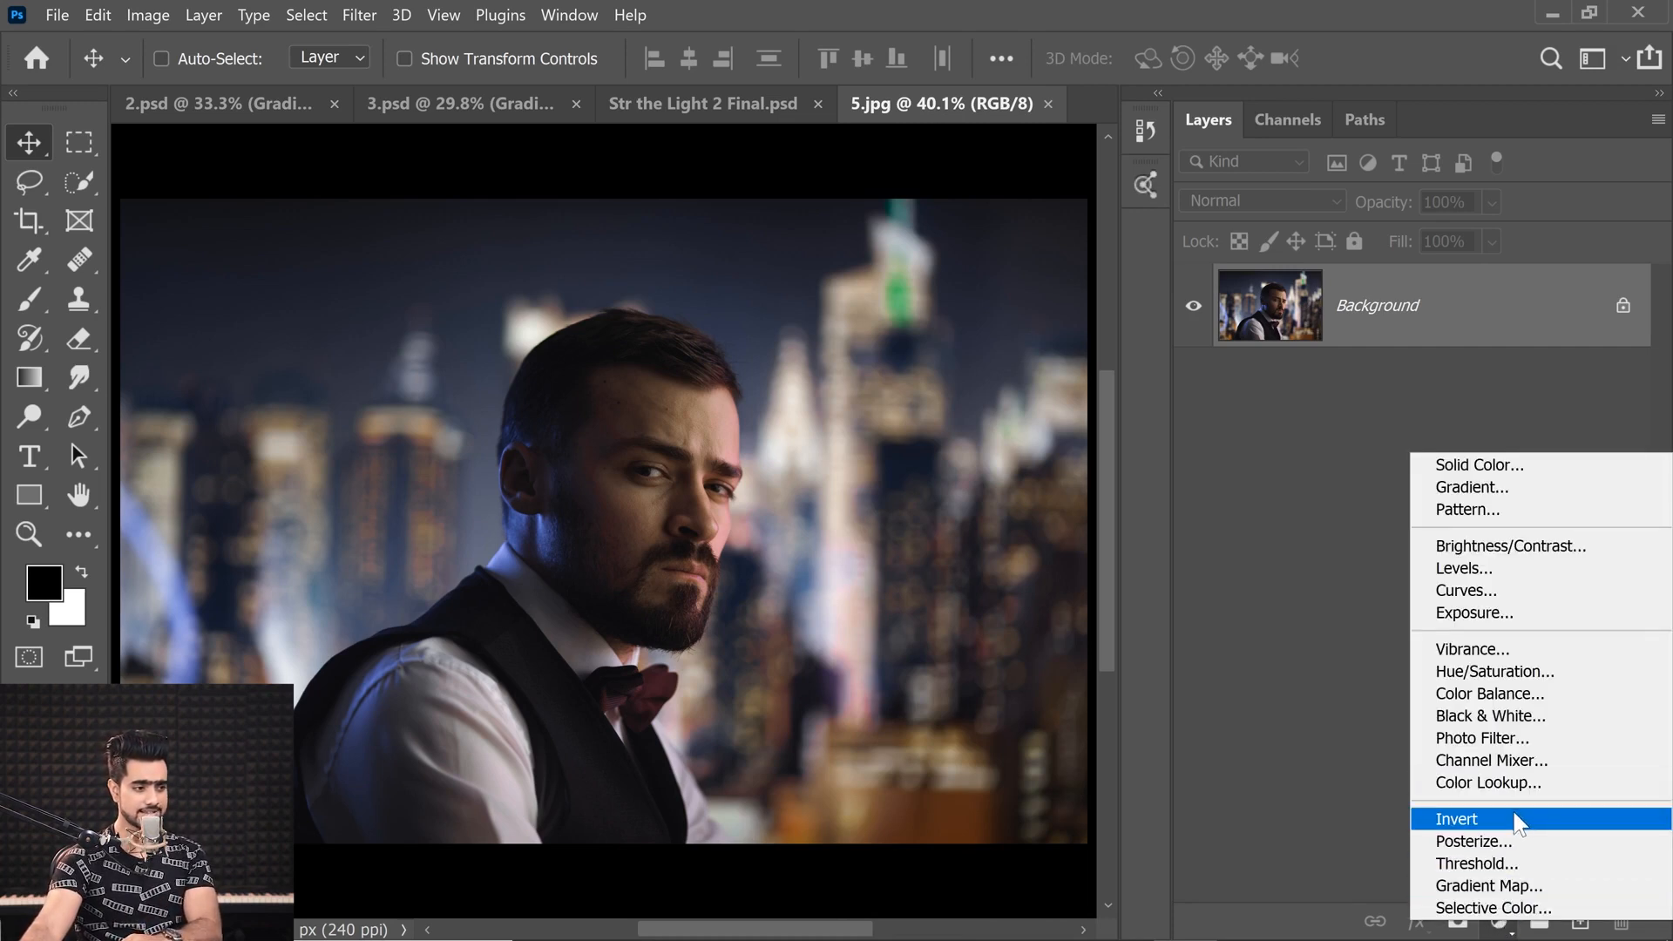
left_click(1514, 886)
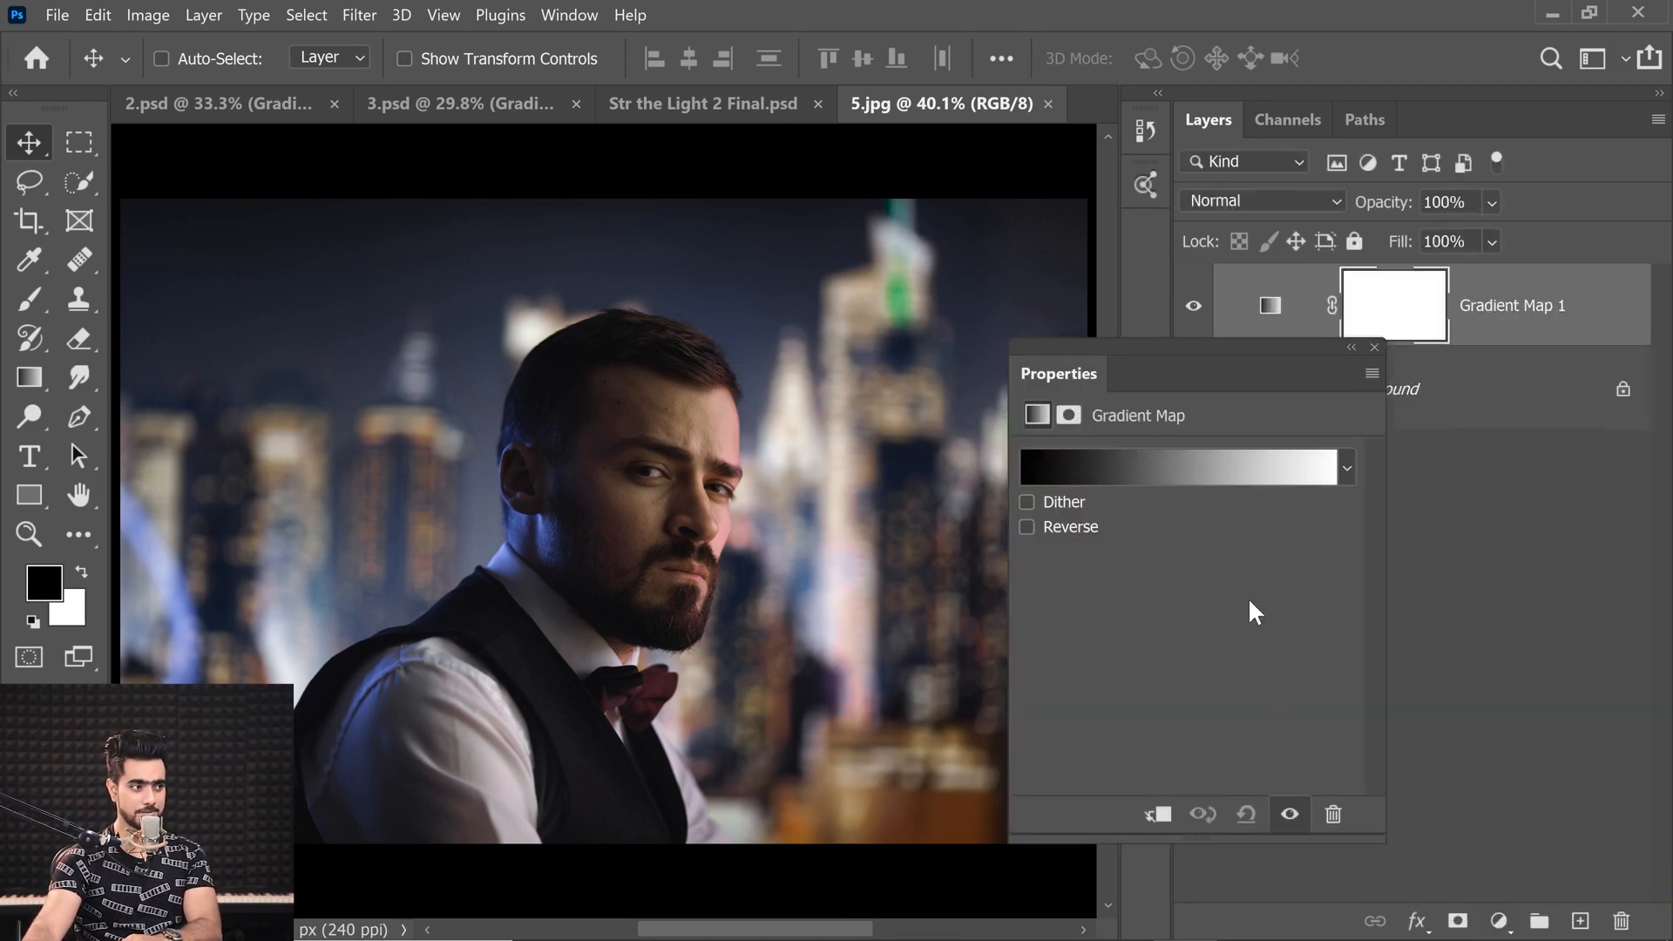
left_click_drag(1191, 360, 1293, 332)
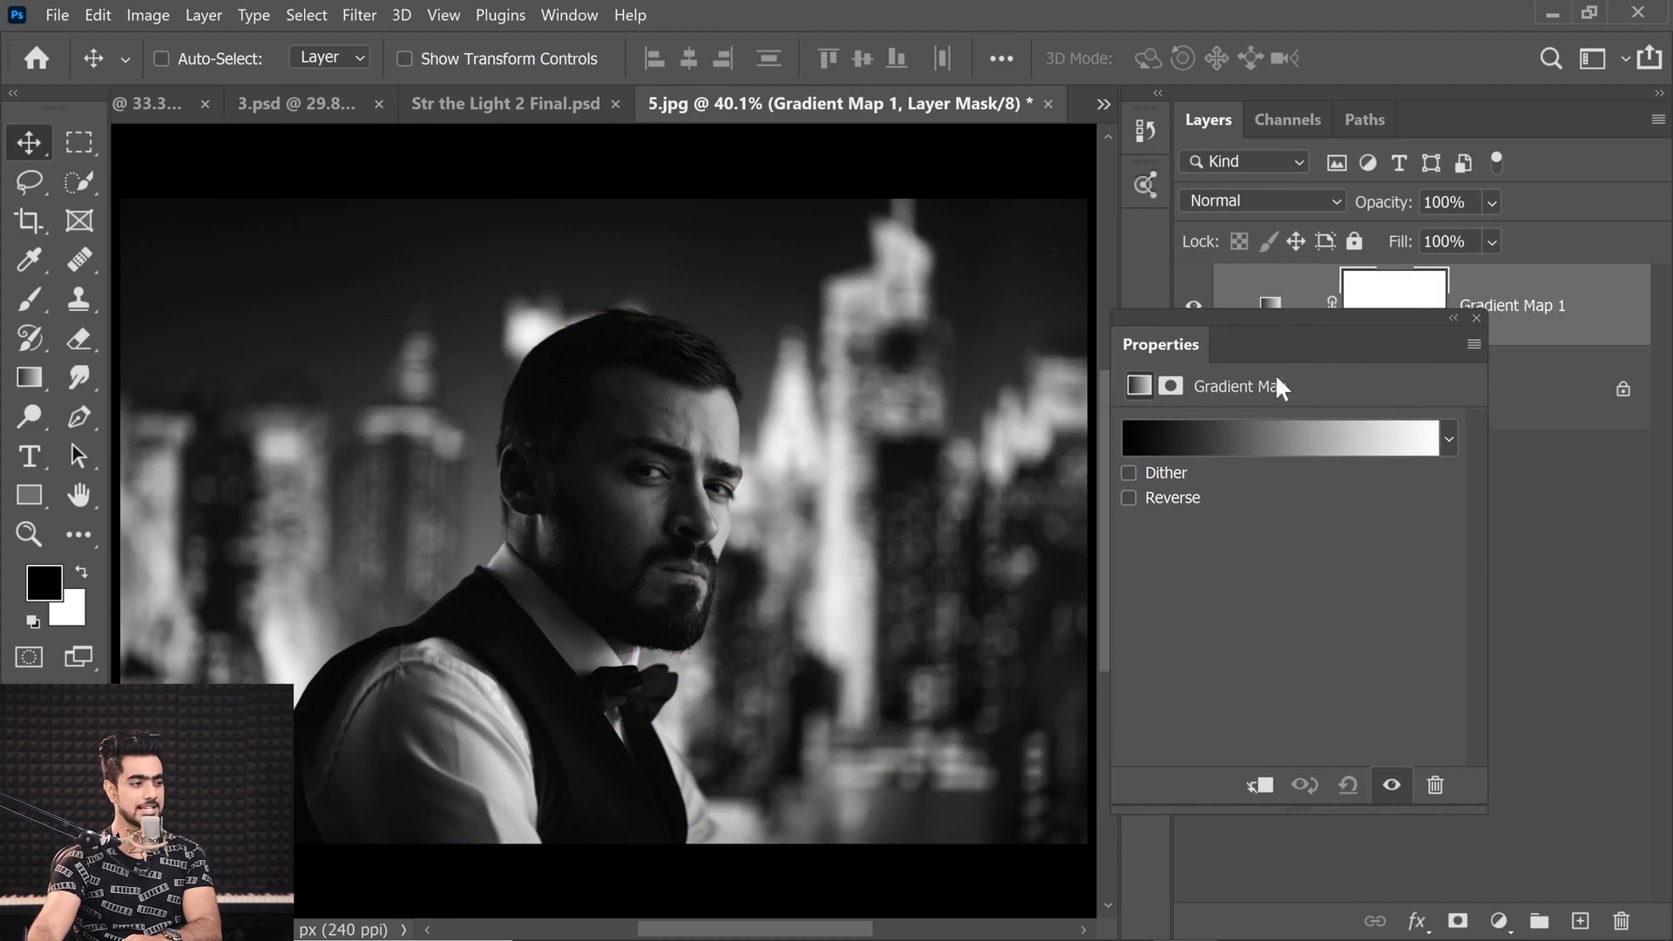
Open the Gradient Map's gradient for editing and set its gradient type to Noise
left_click(1264, 444)
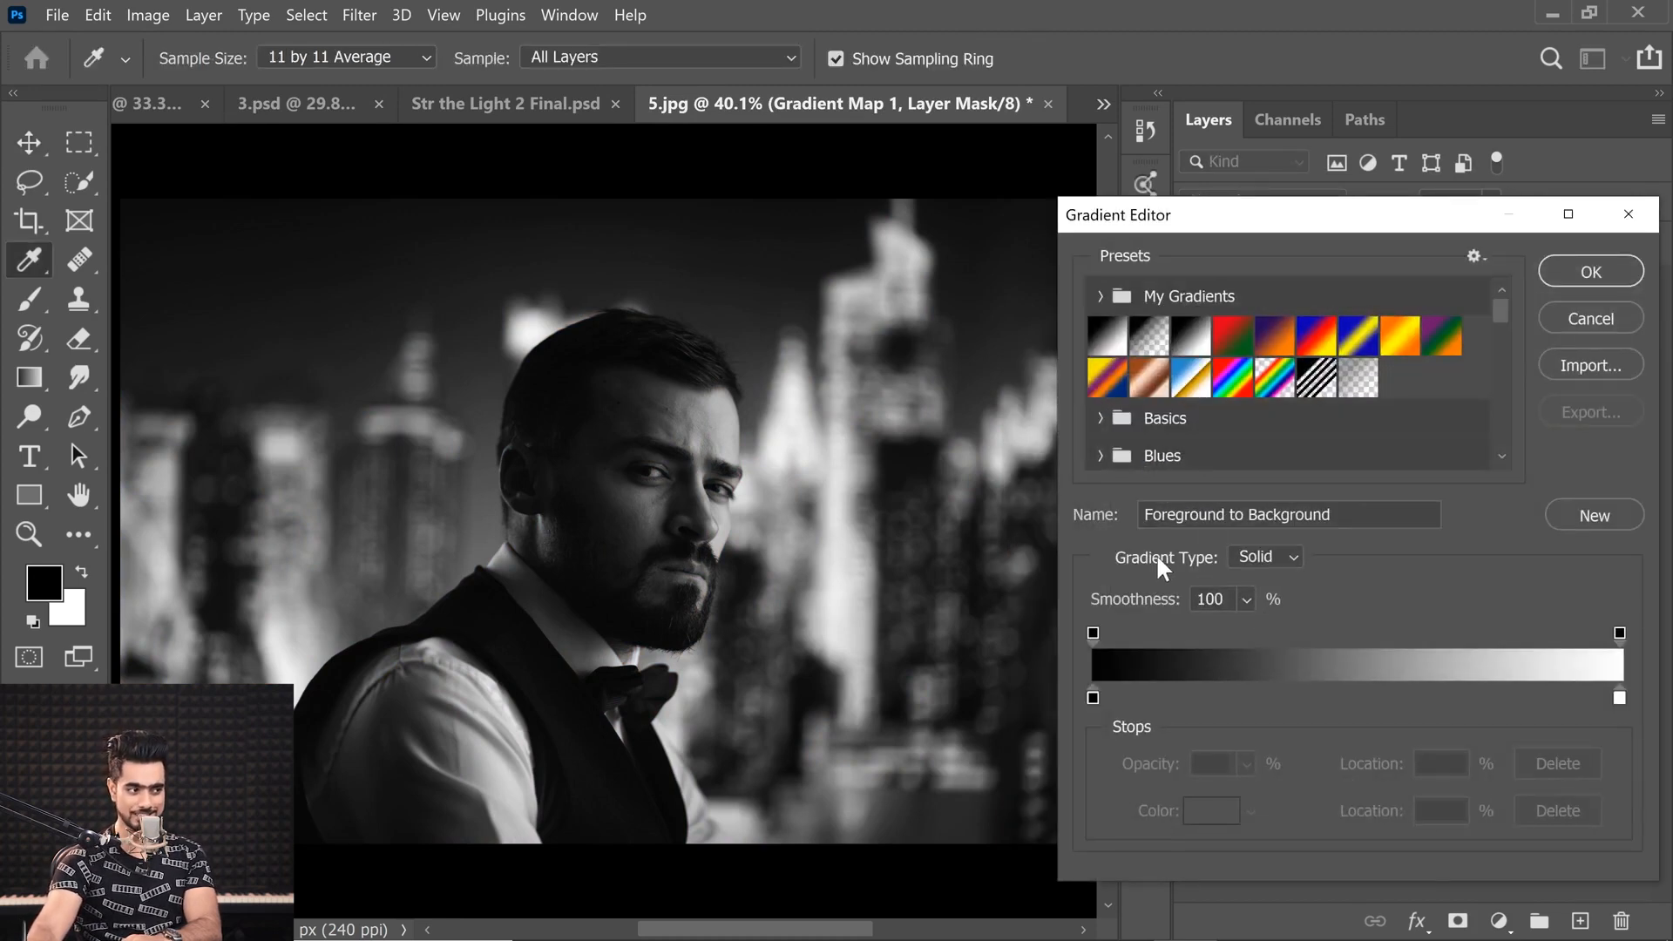
left_click(1285, 555)
left_click(1267, 598)
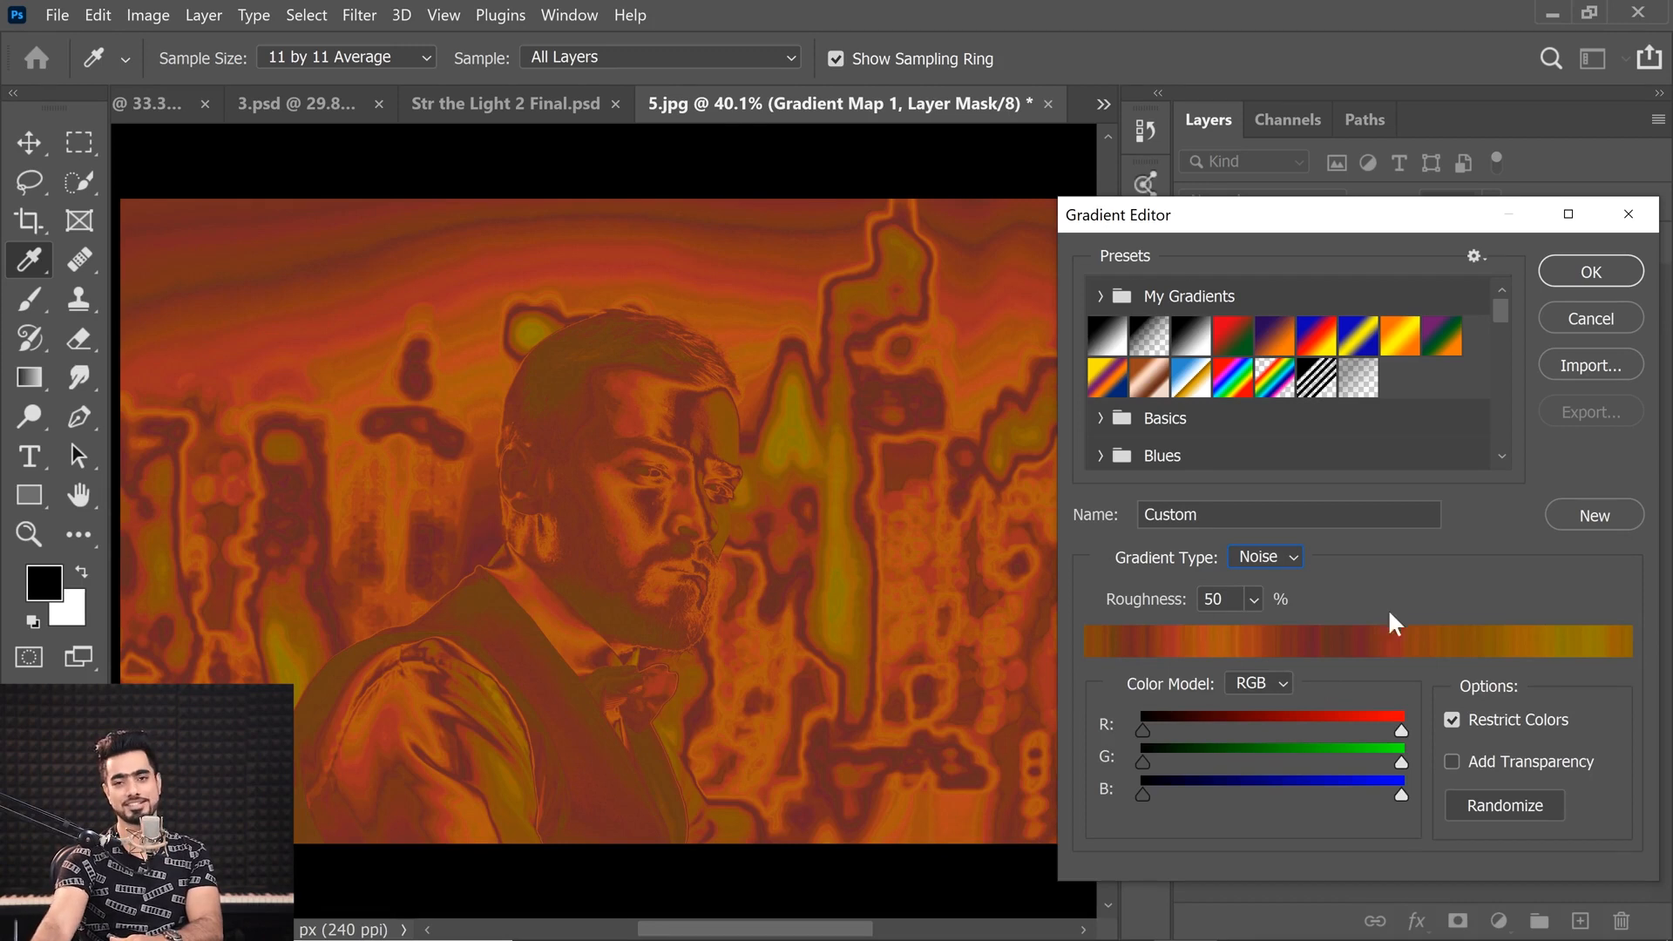
Reduce the noise gradient's roughness to 4% so its colors blend more smoothly
left_click(1256, 599)
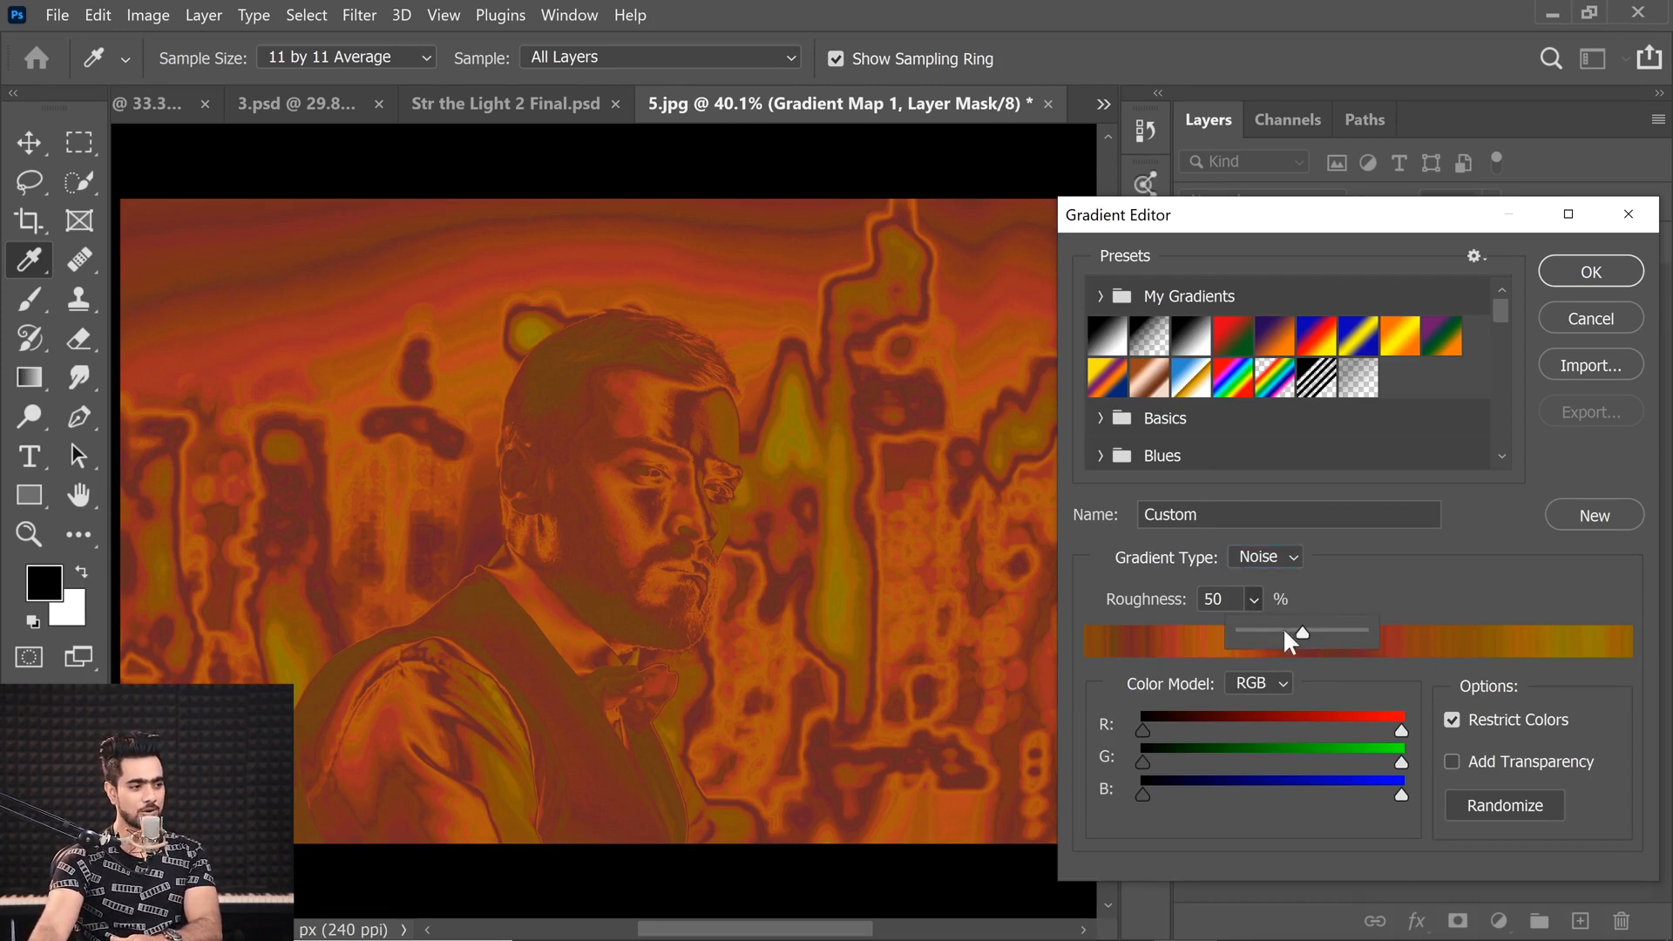
left_click(1522, 583)
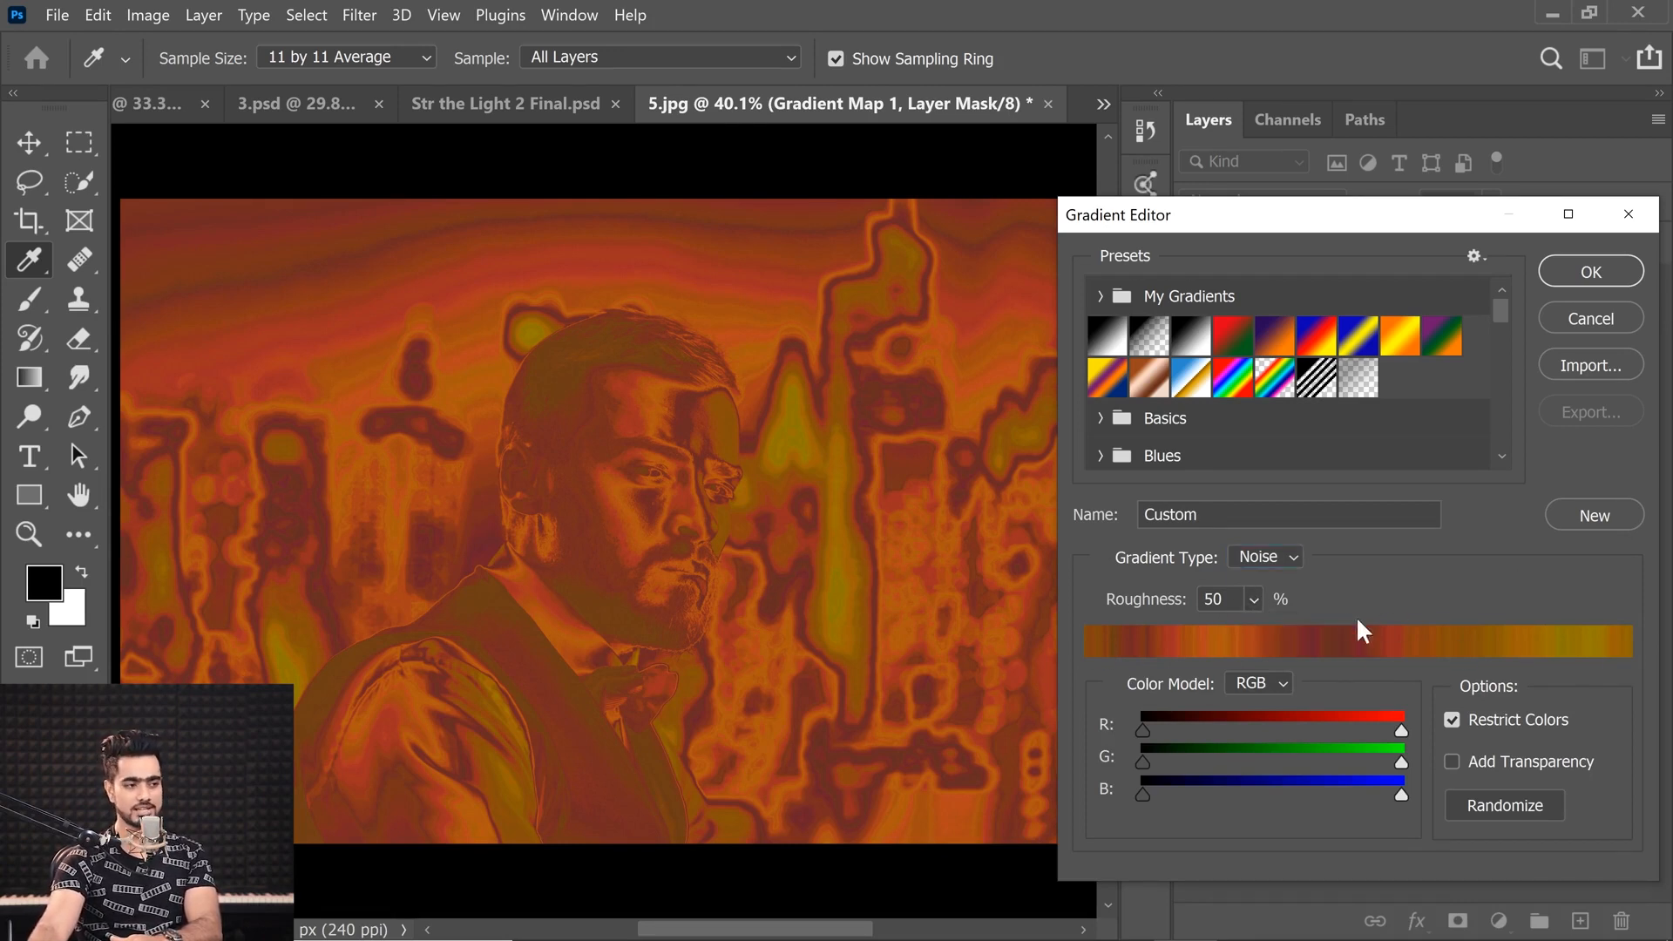
left_click(1255, 599)
left_click(1259, 634)
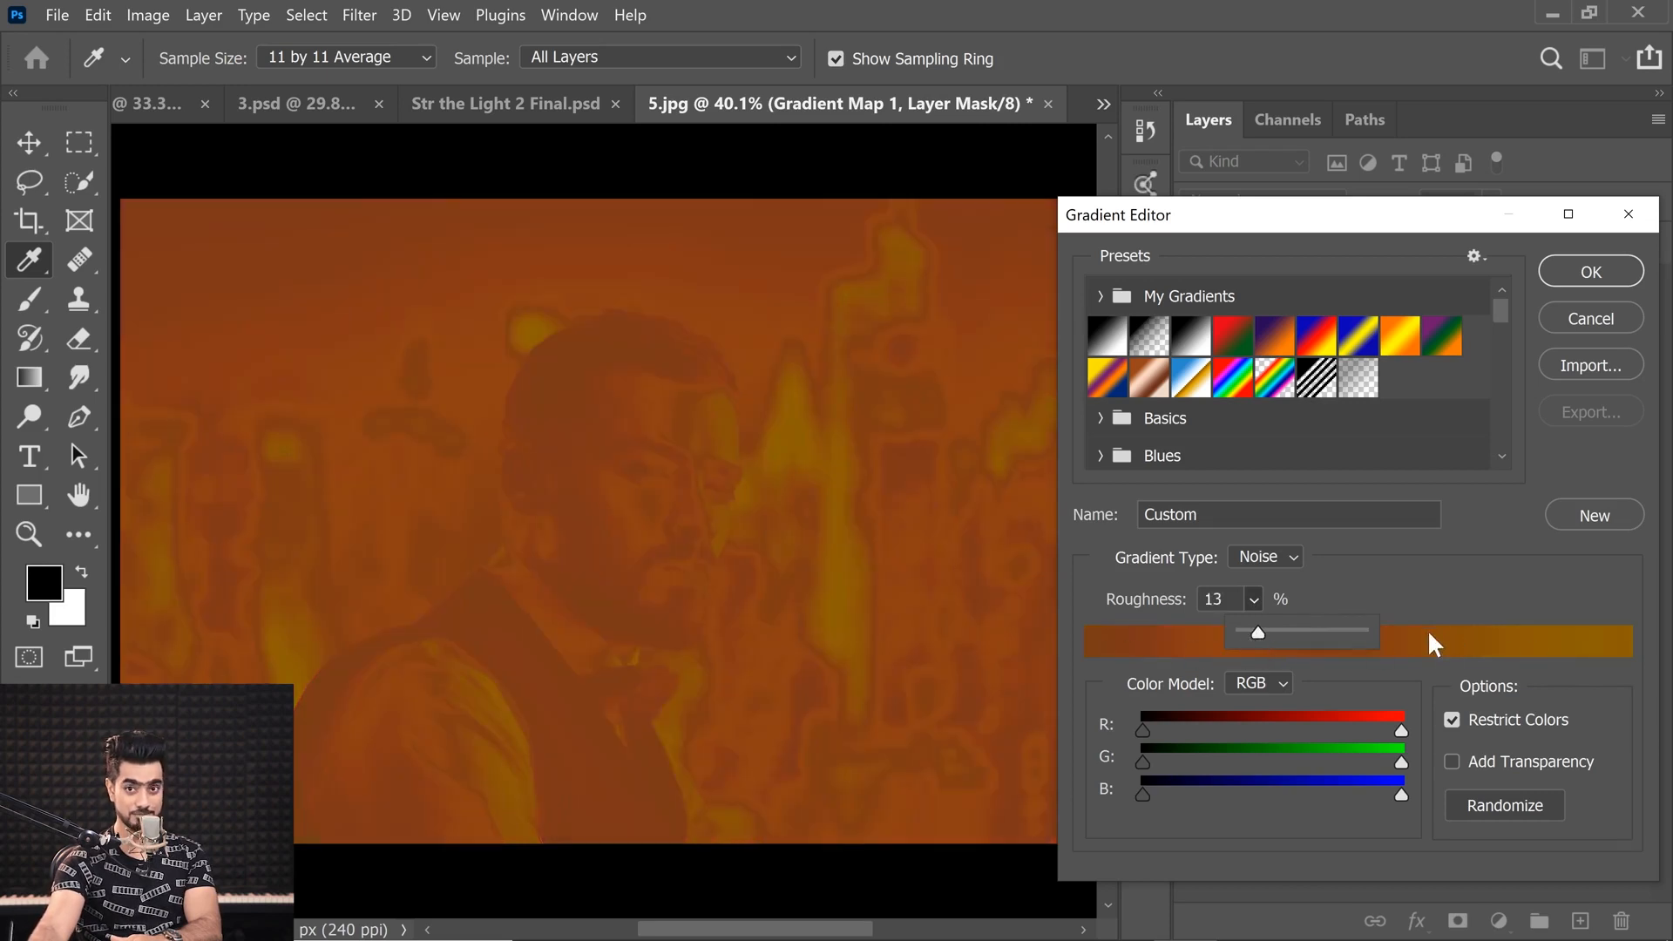
left_click(1177, 609)
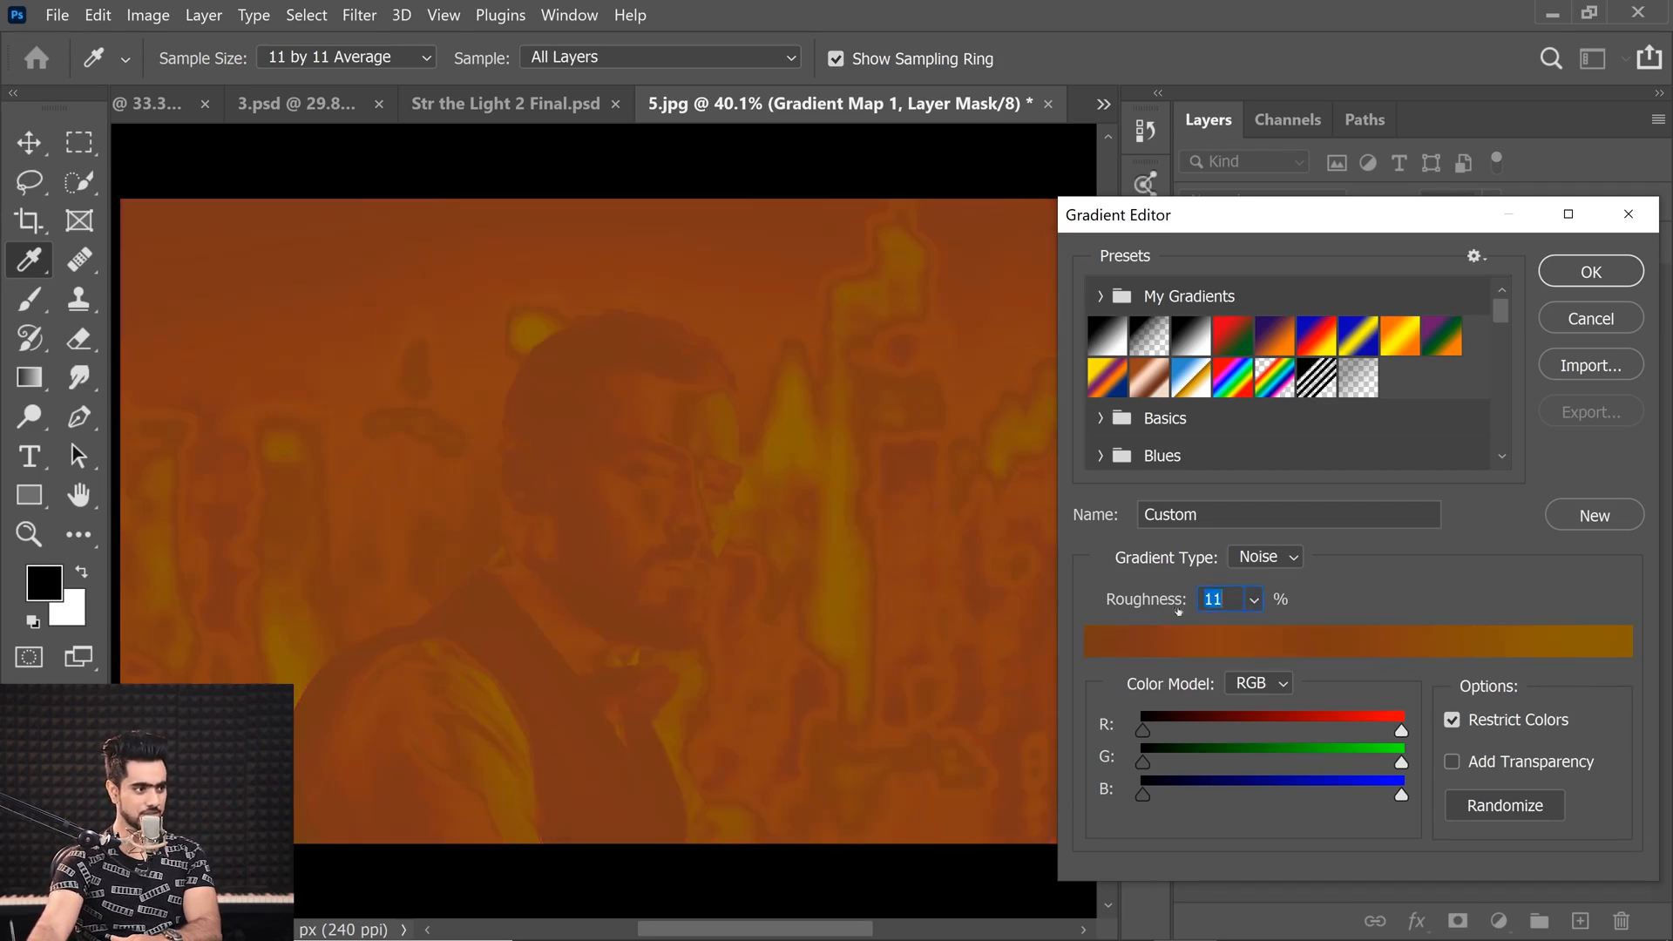
type("4")
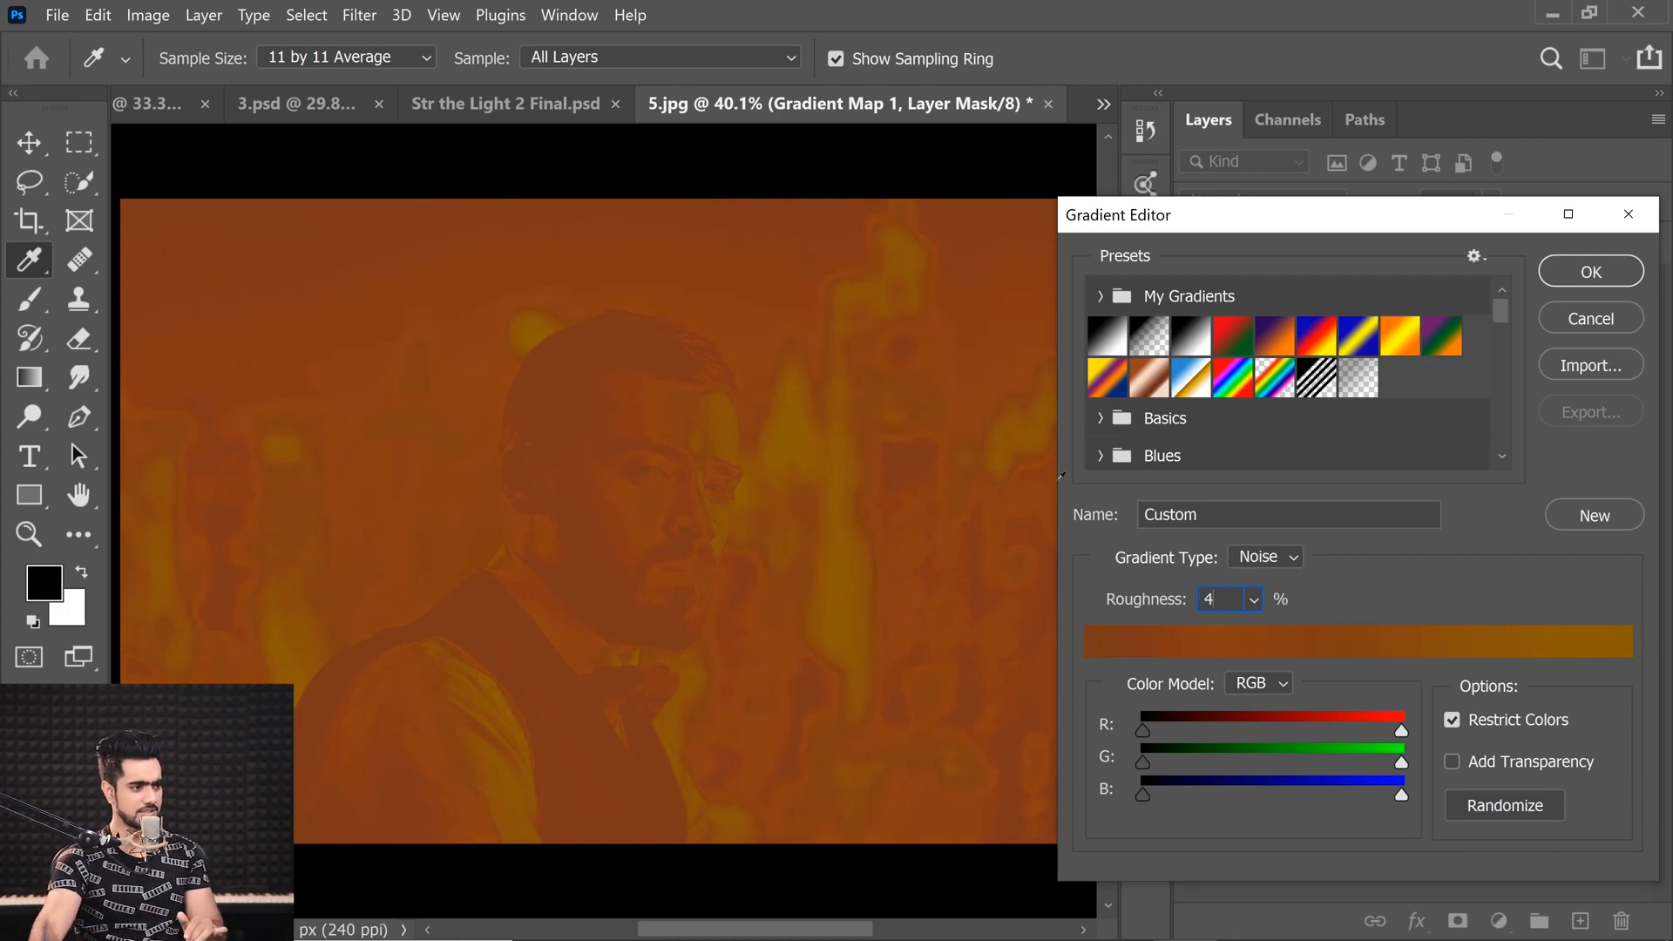
left_click(1434, 609)
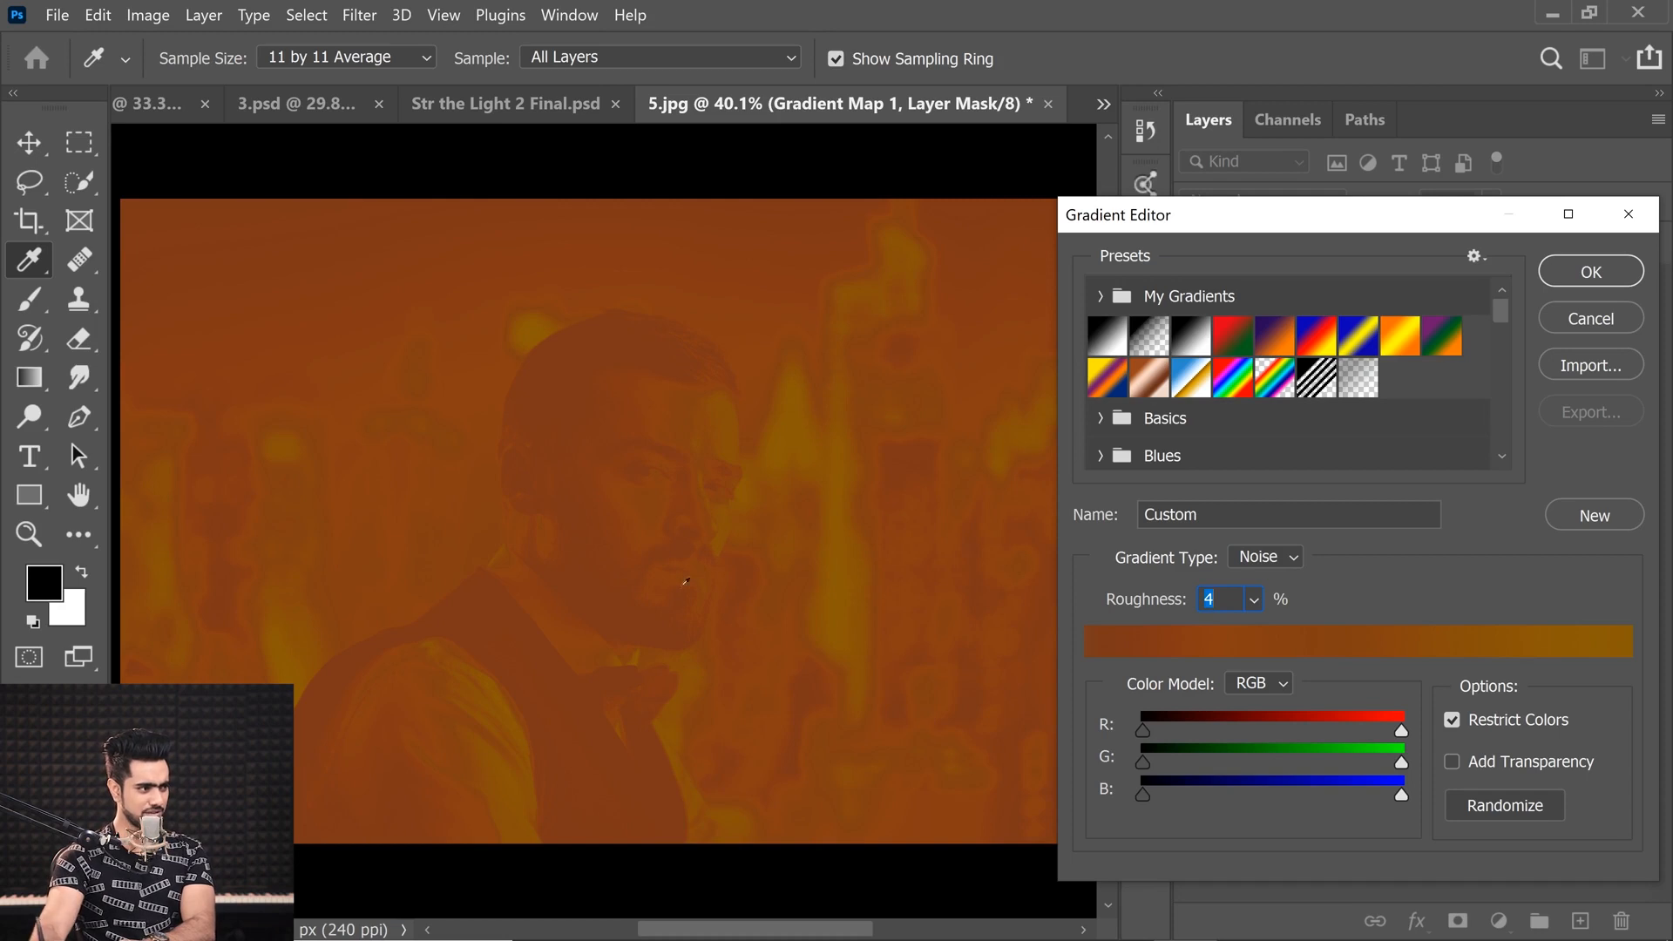
Keep Restrict Colors enabled, randomize the noise gradient until it runs from purple to blue, and accept it
left_click(1453, 718)
left_click(1450, 714)
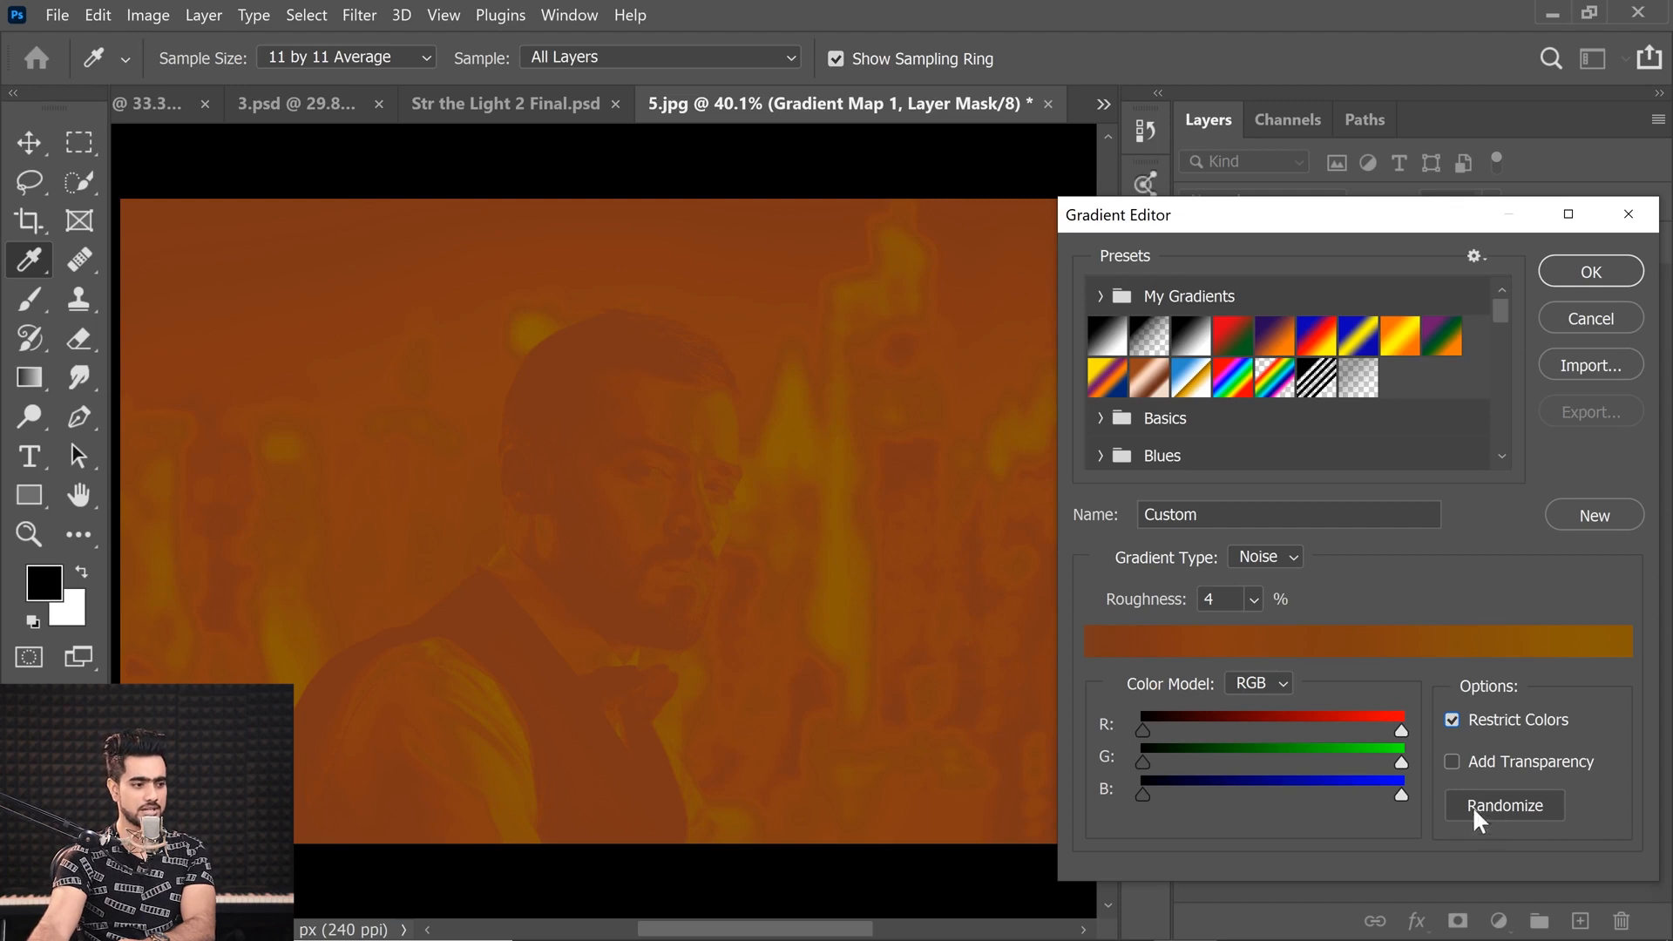
left_click(1498, 803)
left_click(1497, 803)
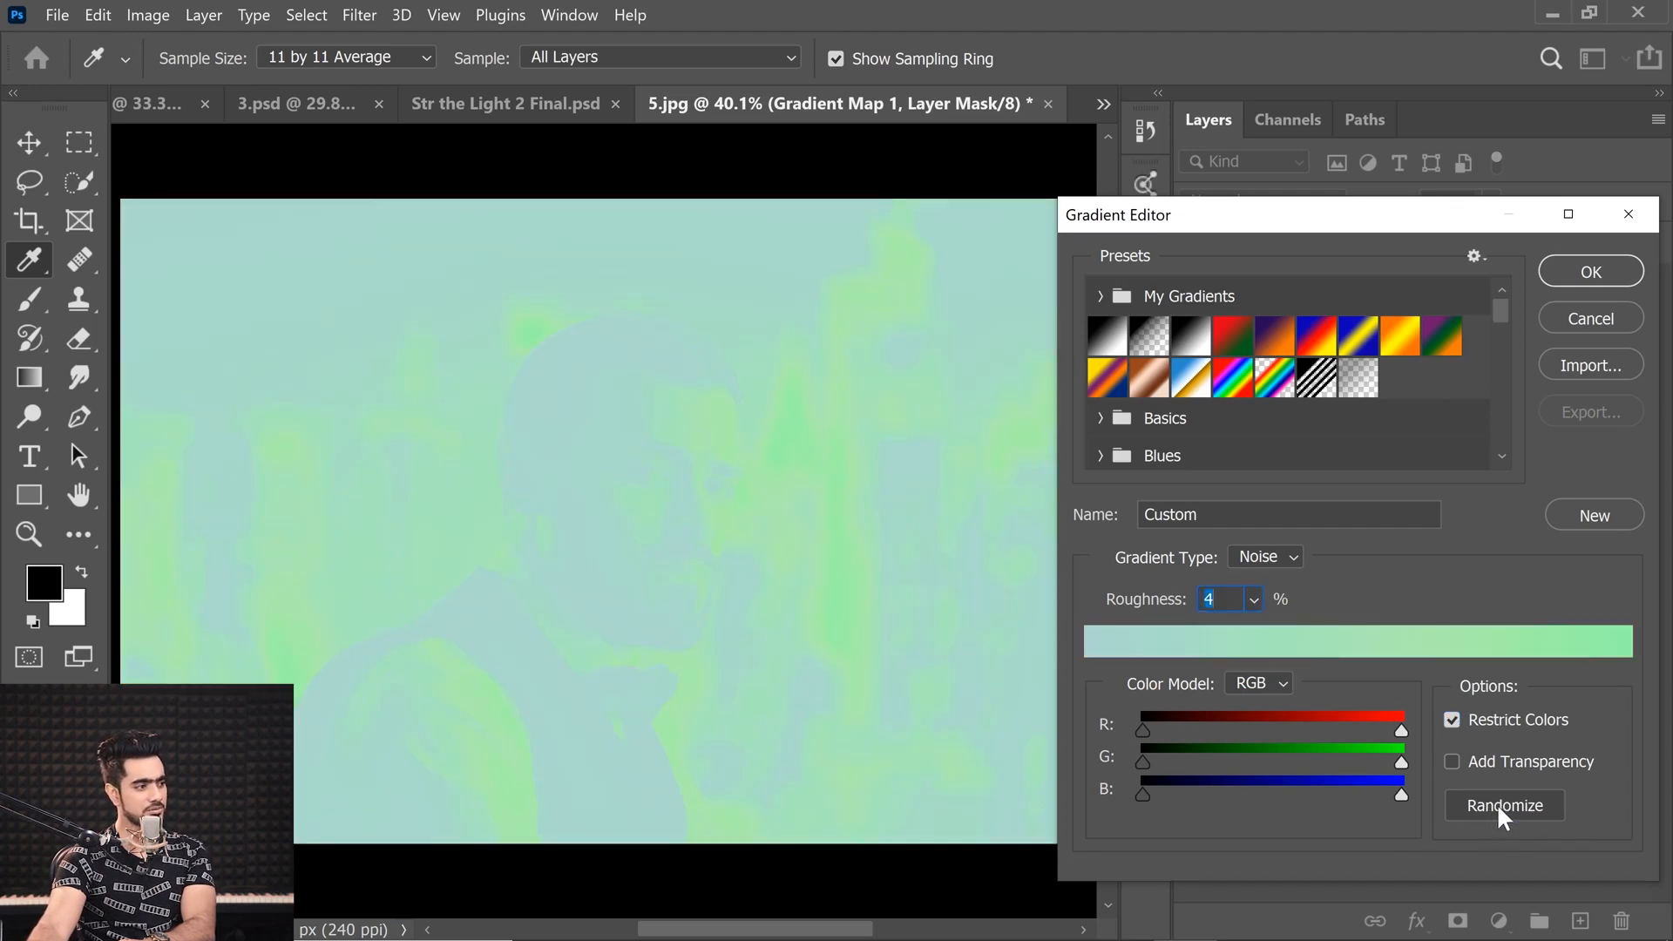
left_click(1497, 804)
left_click(1496, 802)
left_click(1497, 800)
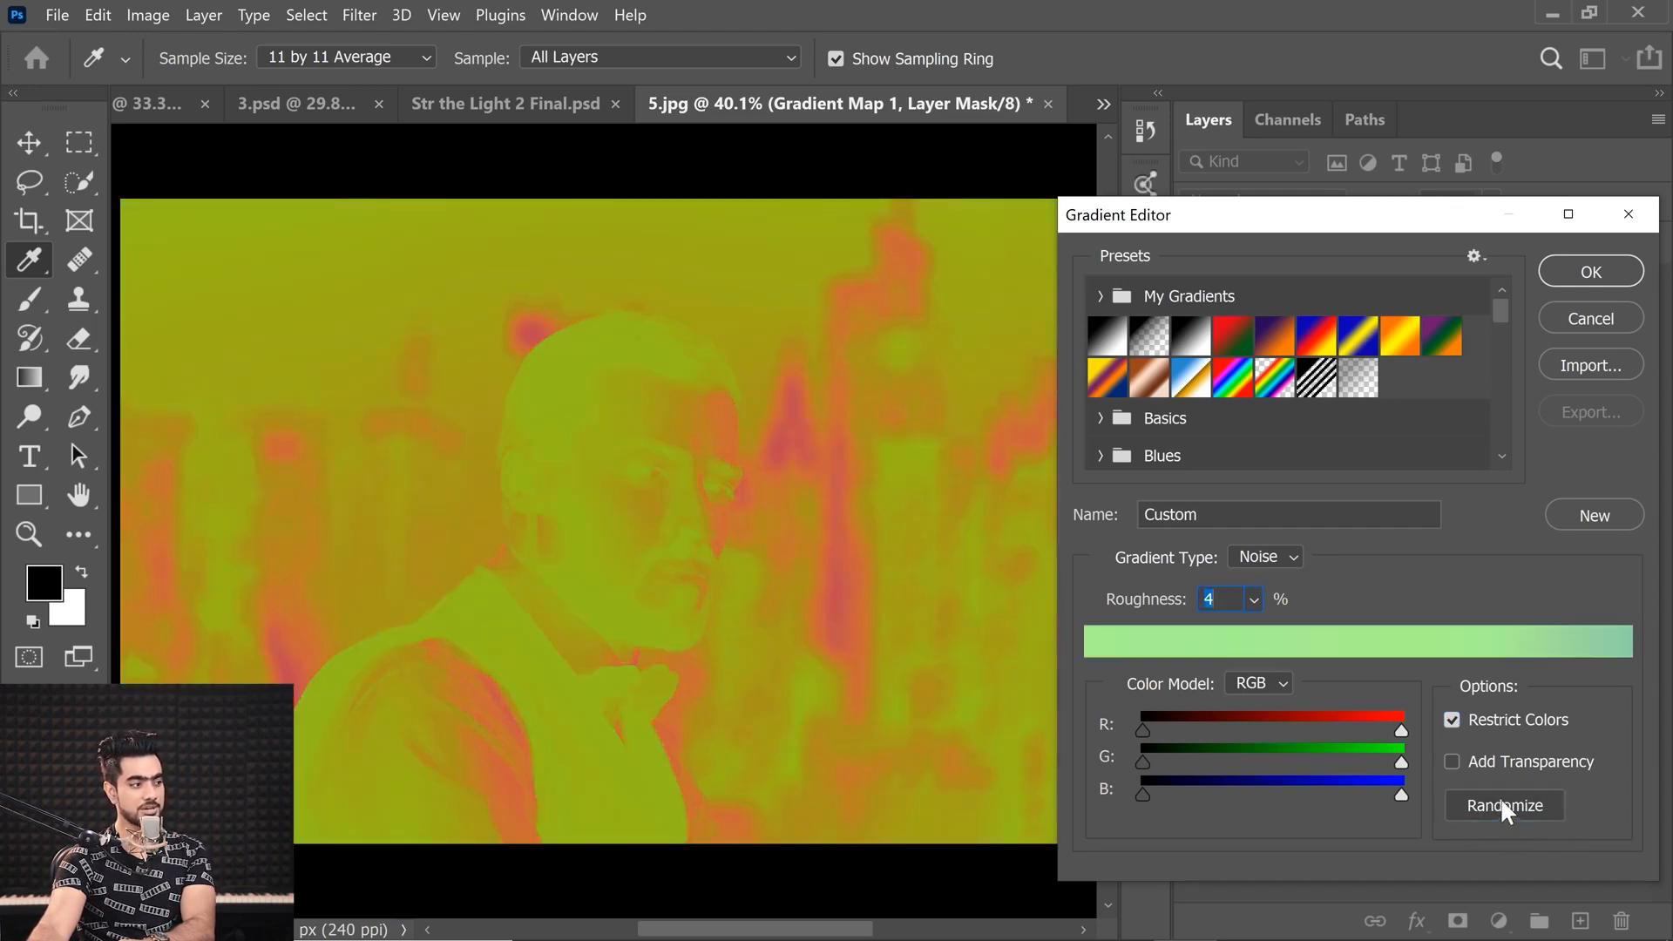
left_click(1502, 793)
left_click(1503, 791)
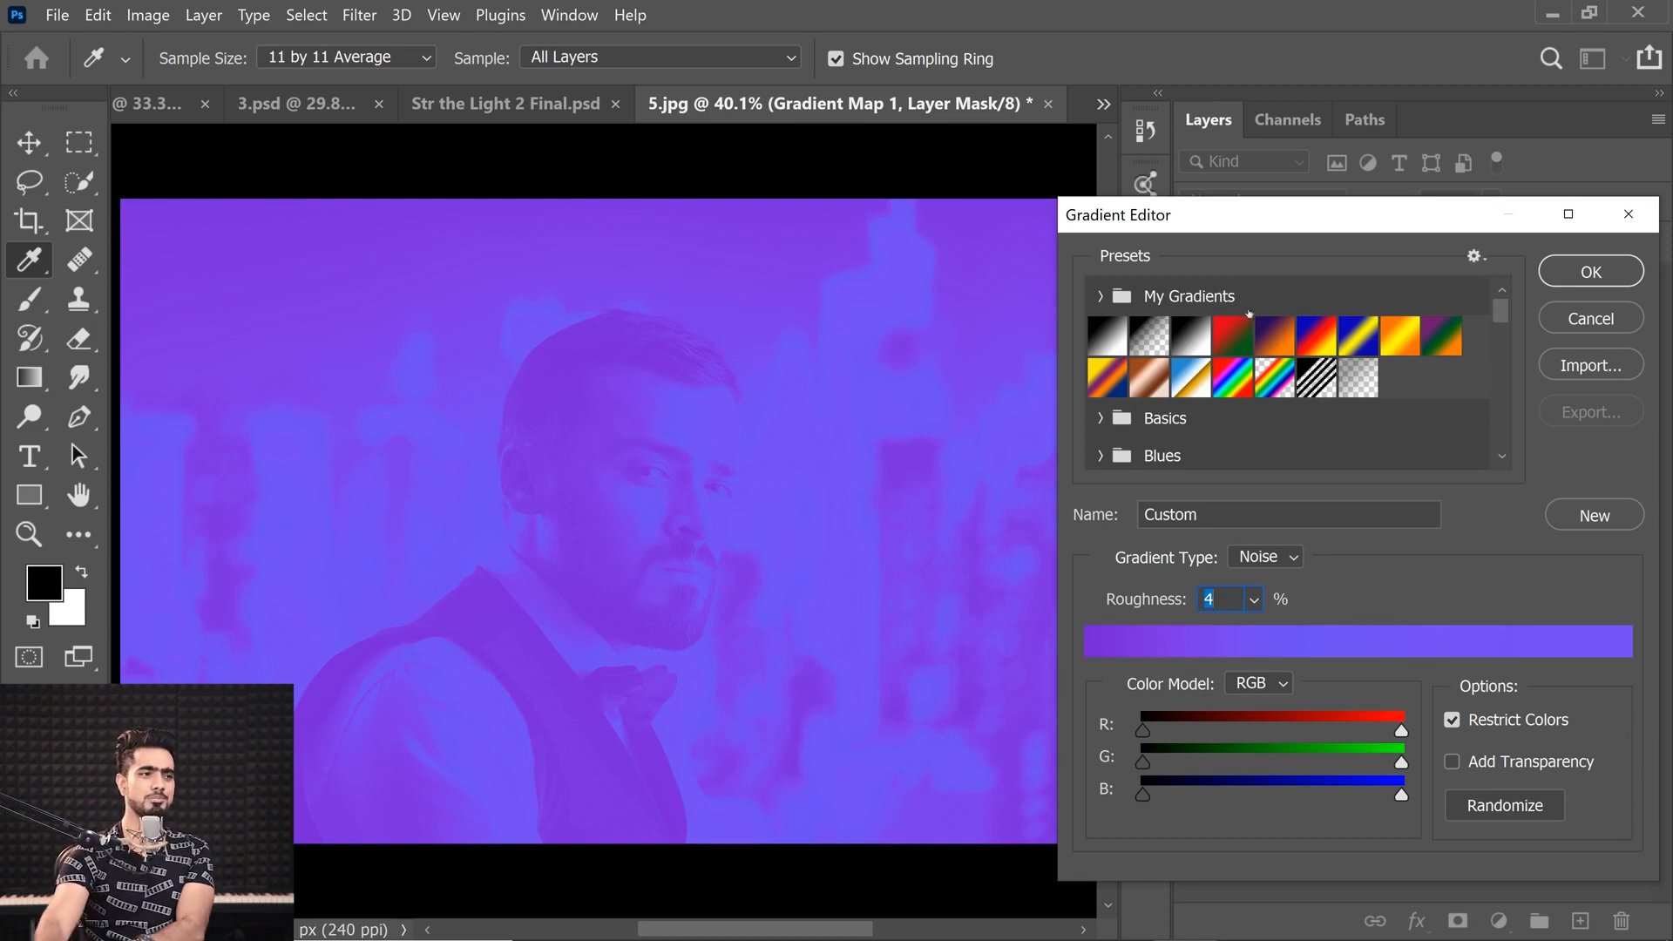
left_click(1603, 276)
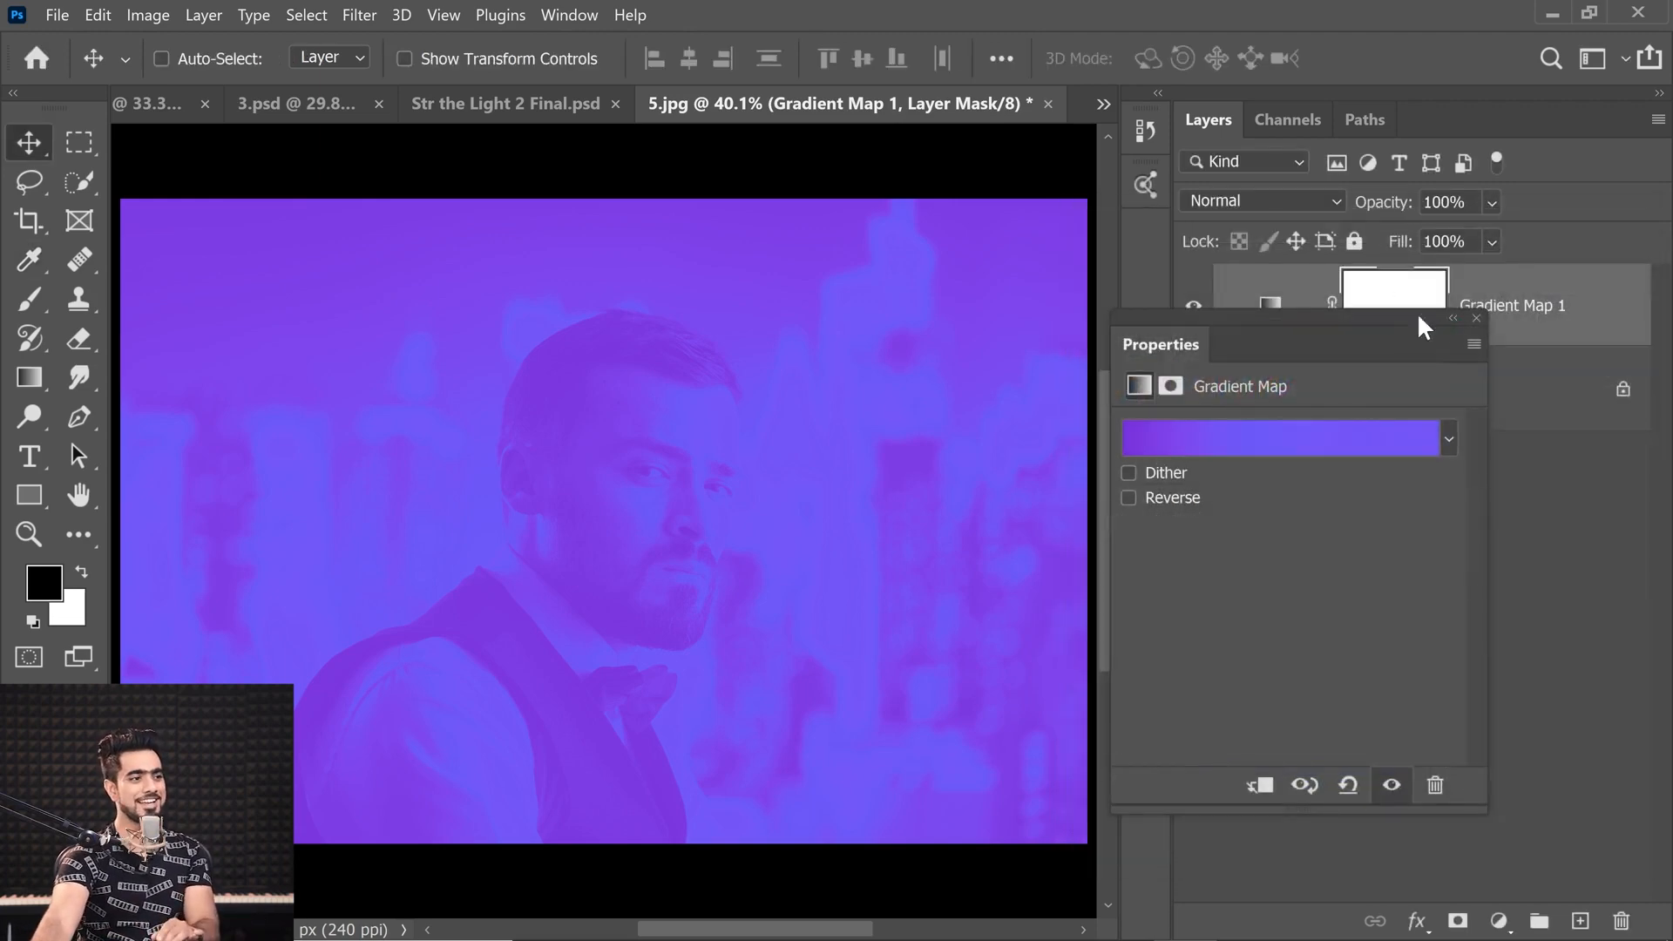
Set the Gradient Map layer to Soft Light at 40% opacity and compare the portrait with and without it
left_click_drag(1418, 317, 1376, 492)
left_click(1299, 199)
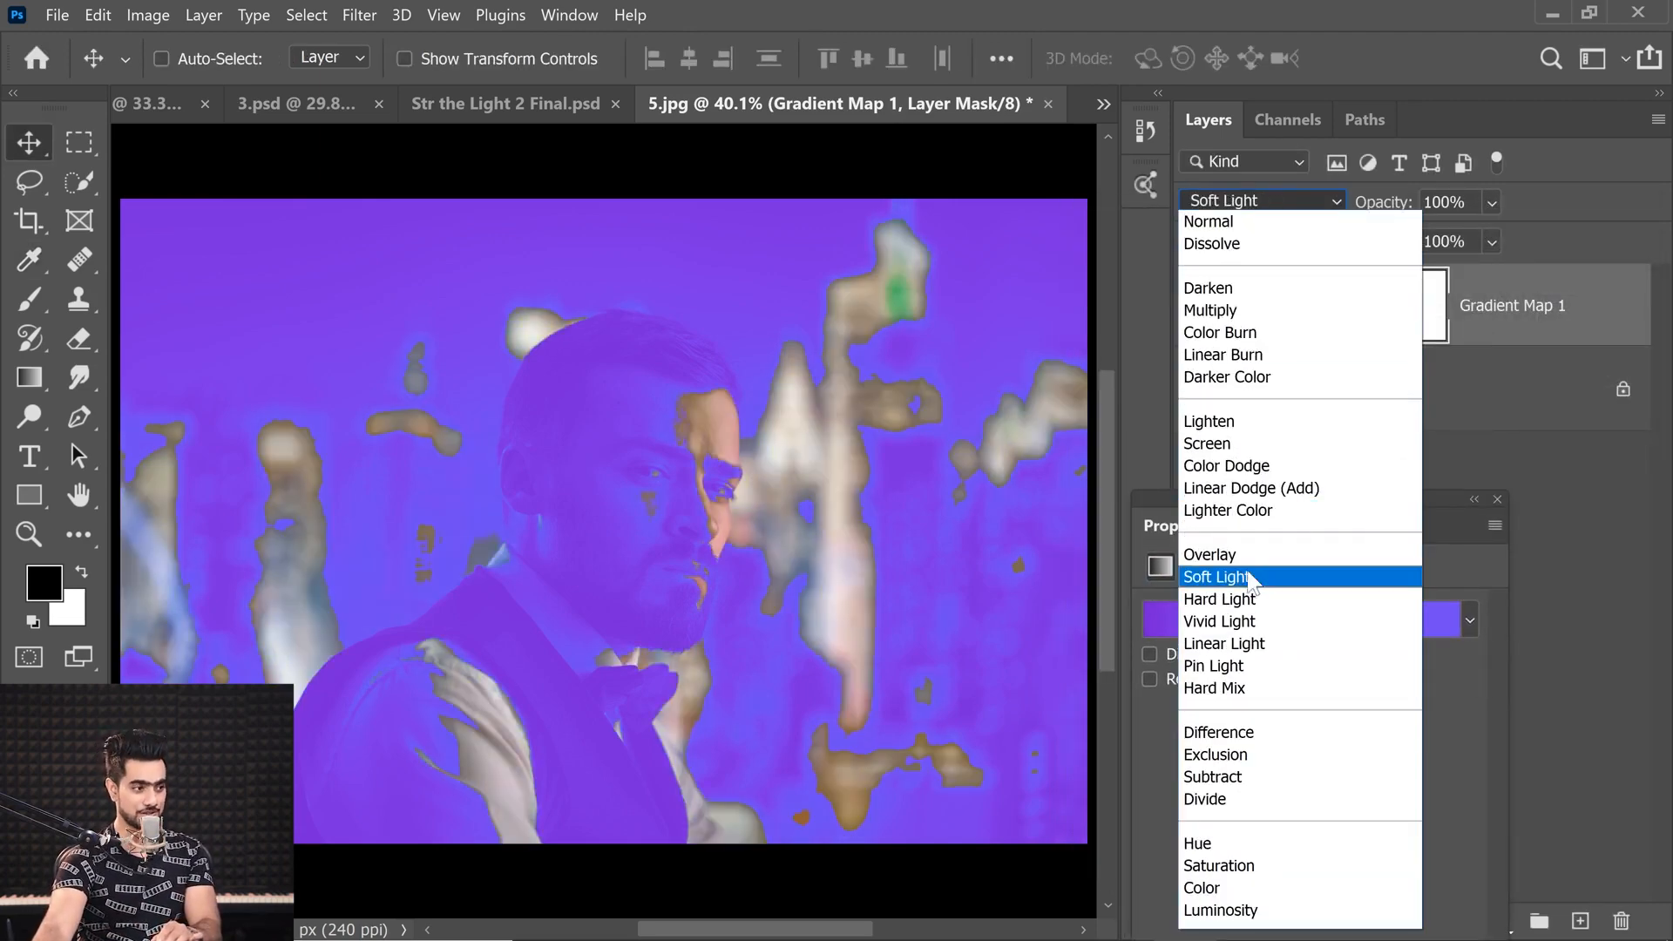
left_click(1241, 572)
key("Tab")
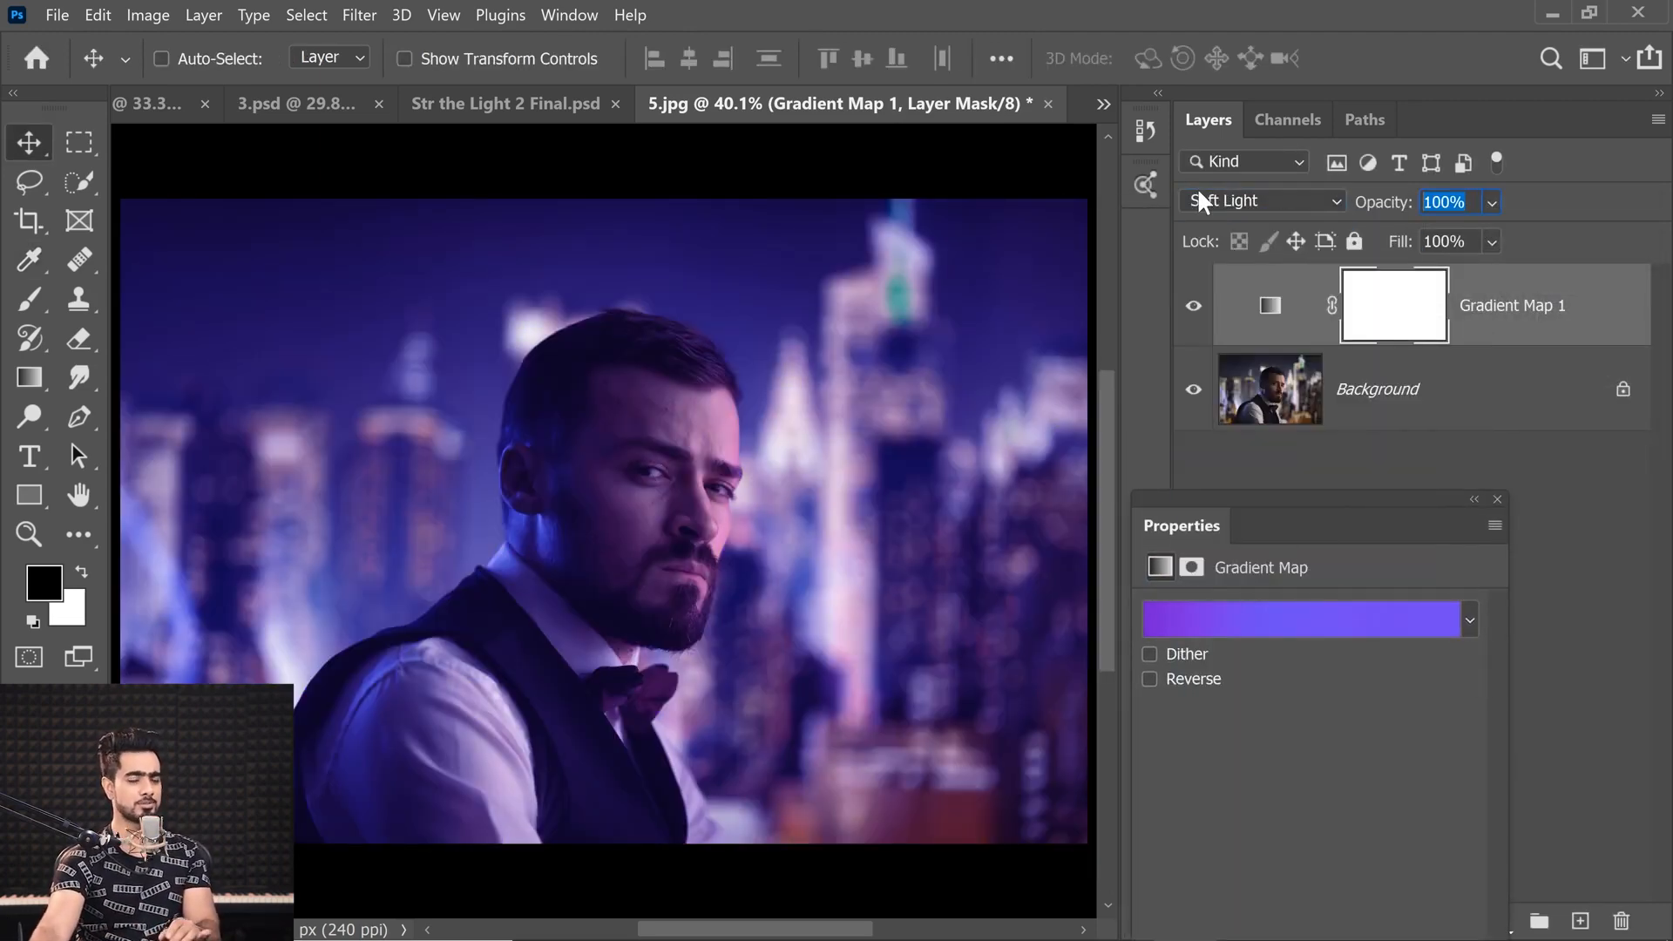
type("40")
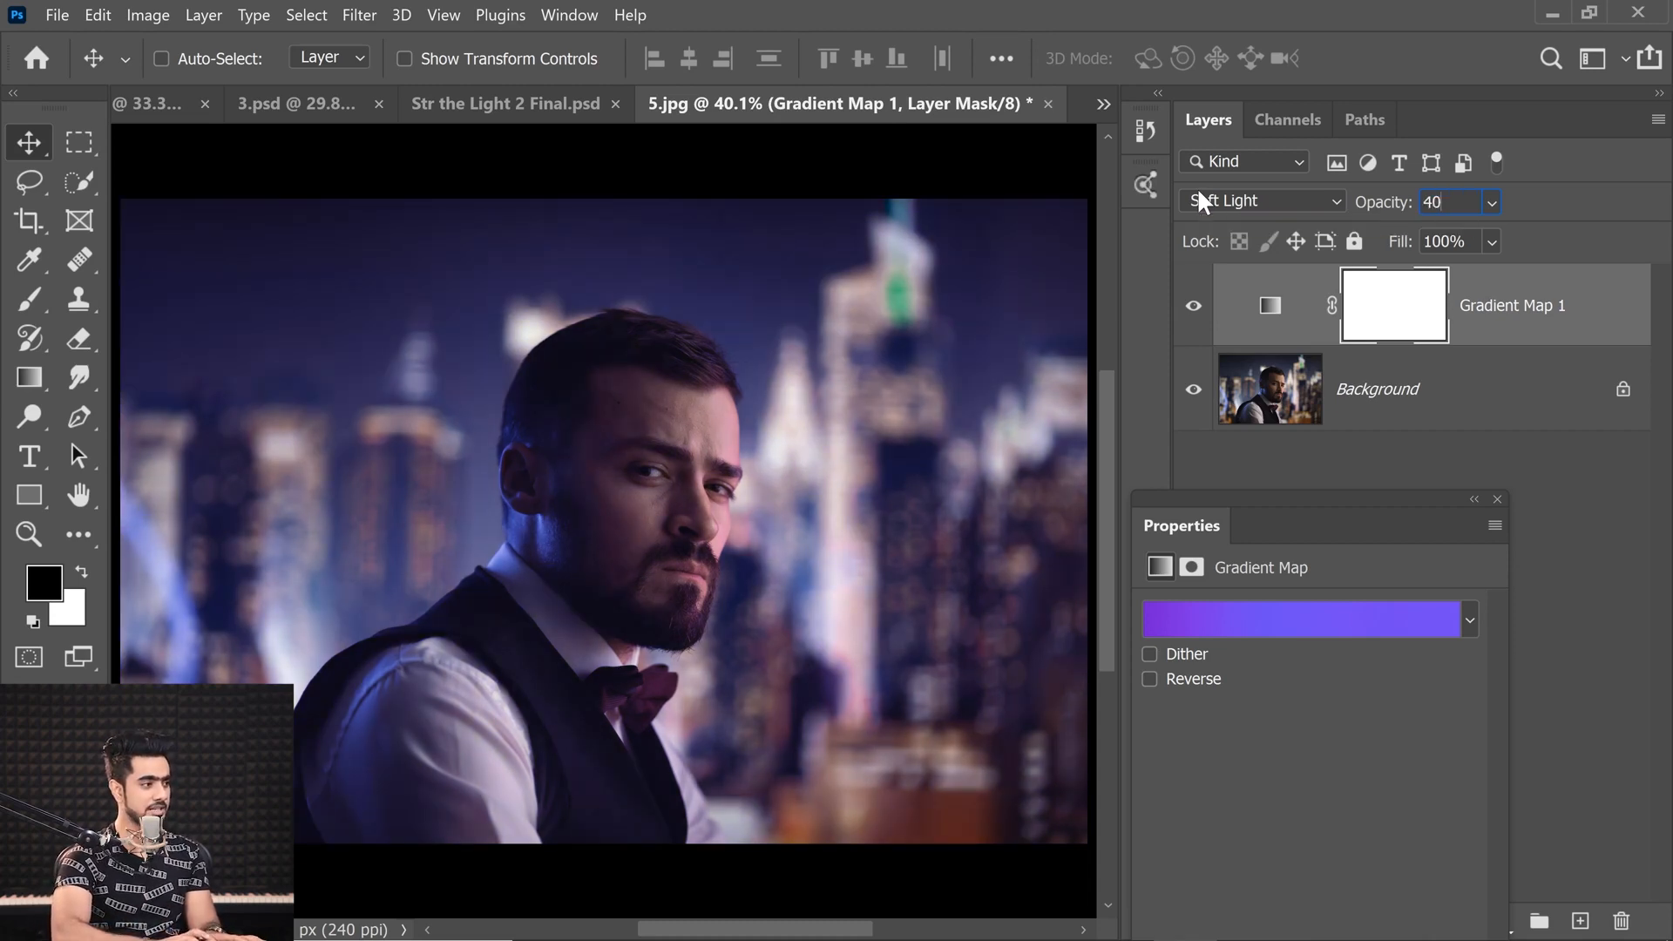
key("Return")
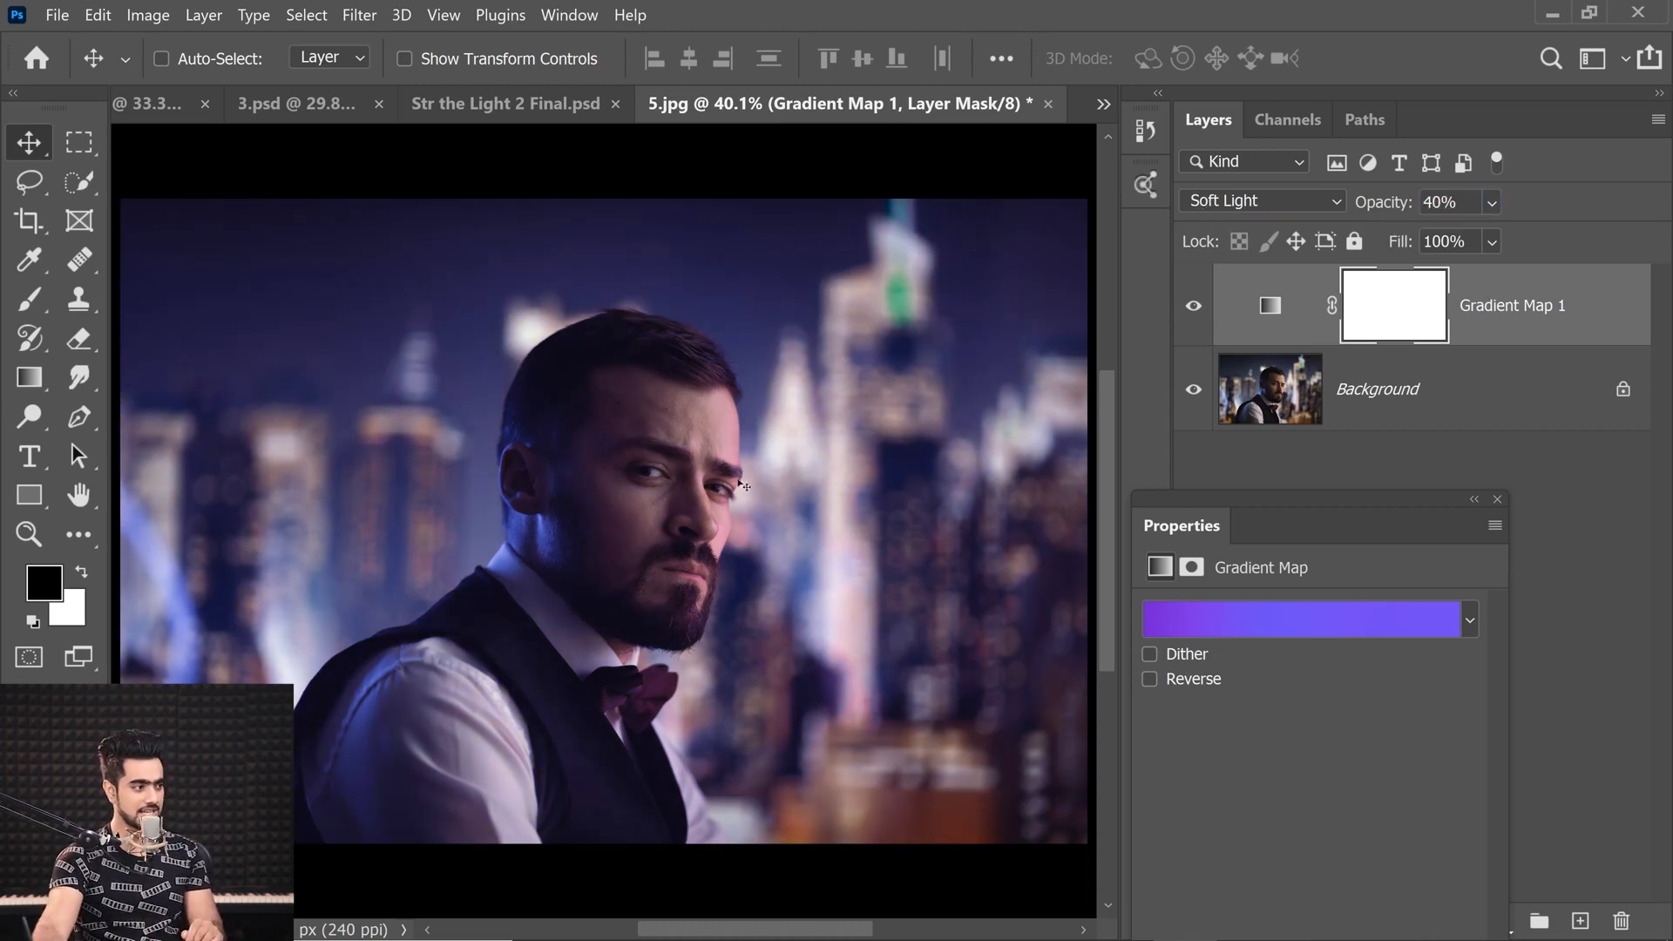
left_click(1194, 306)
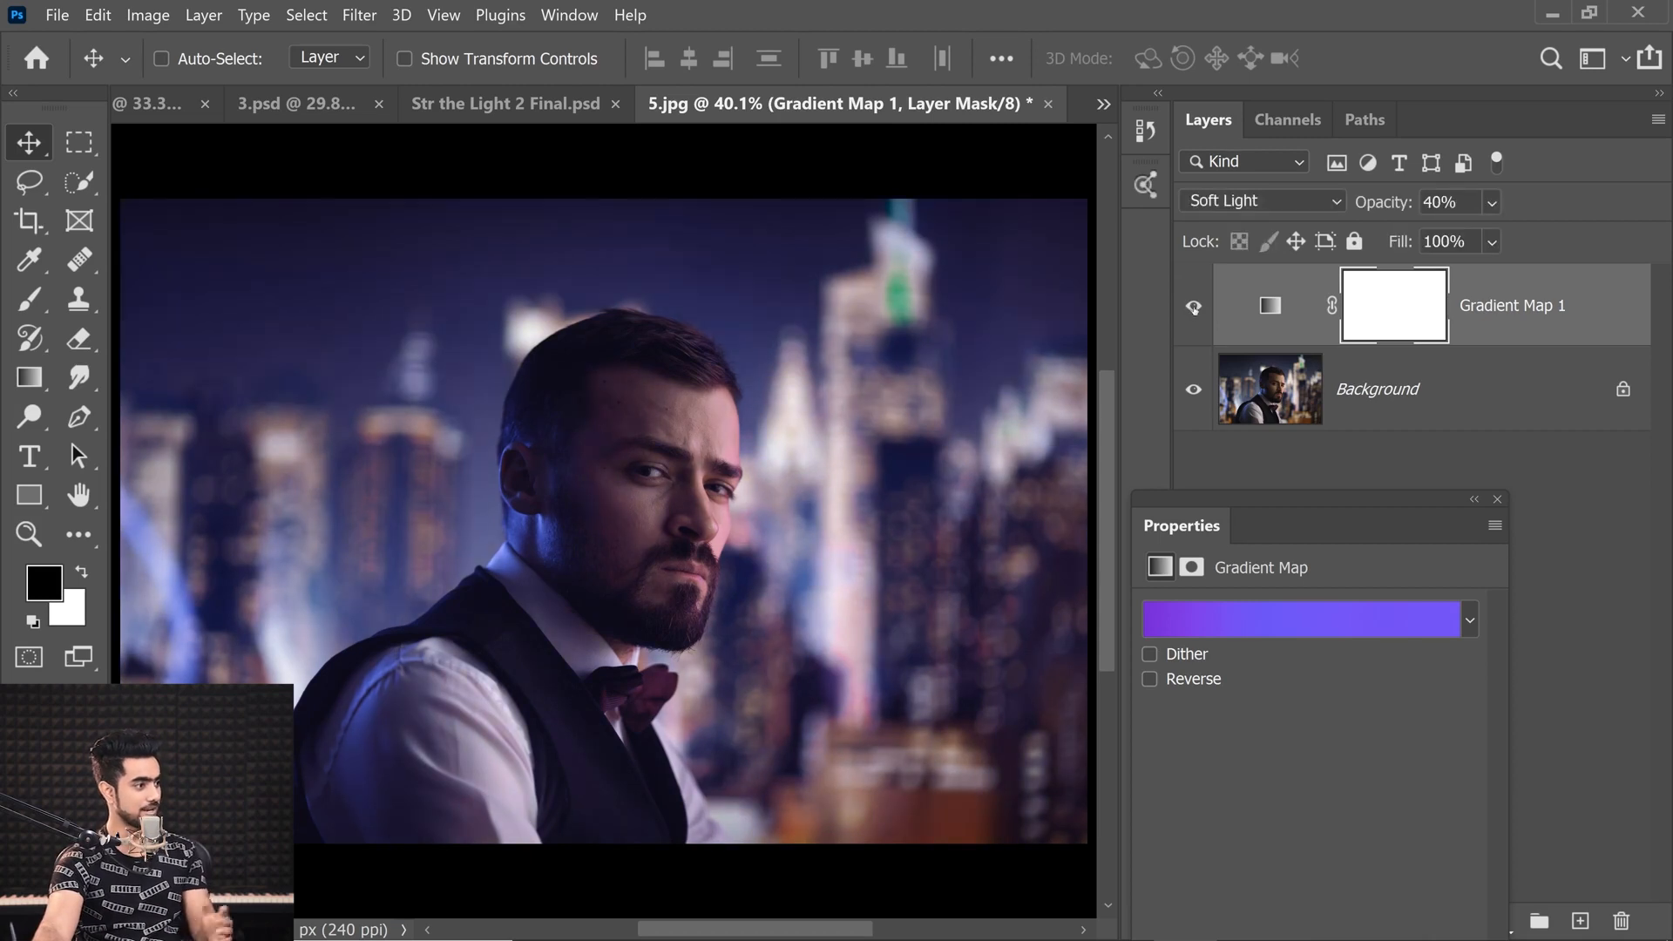
left_click(1193, 307)
left_click(1194, 306)
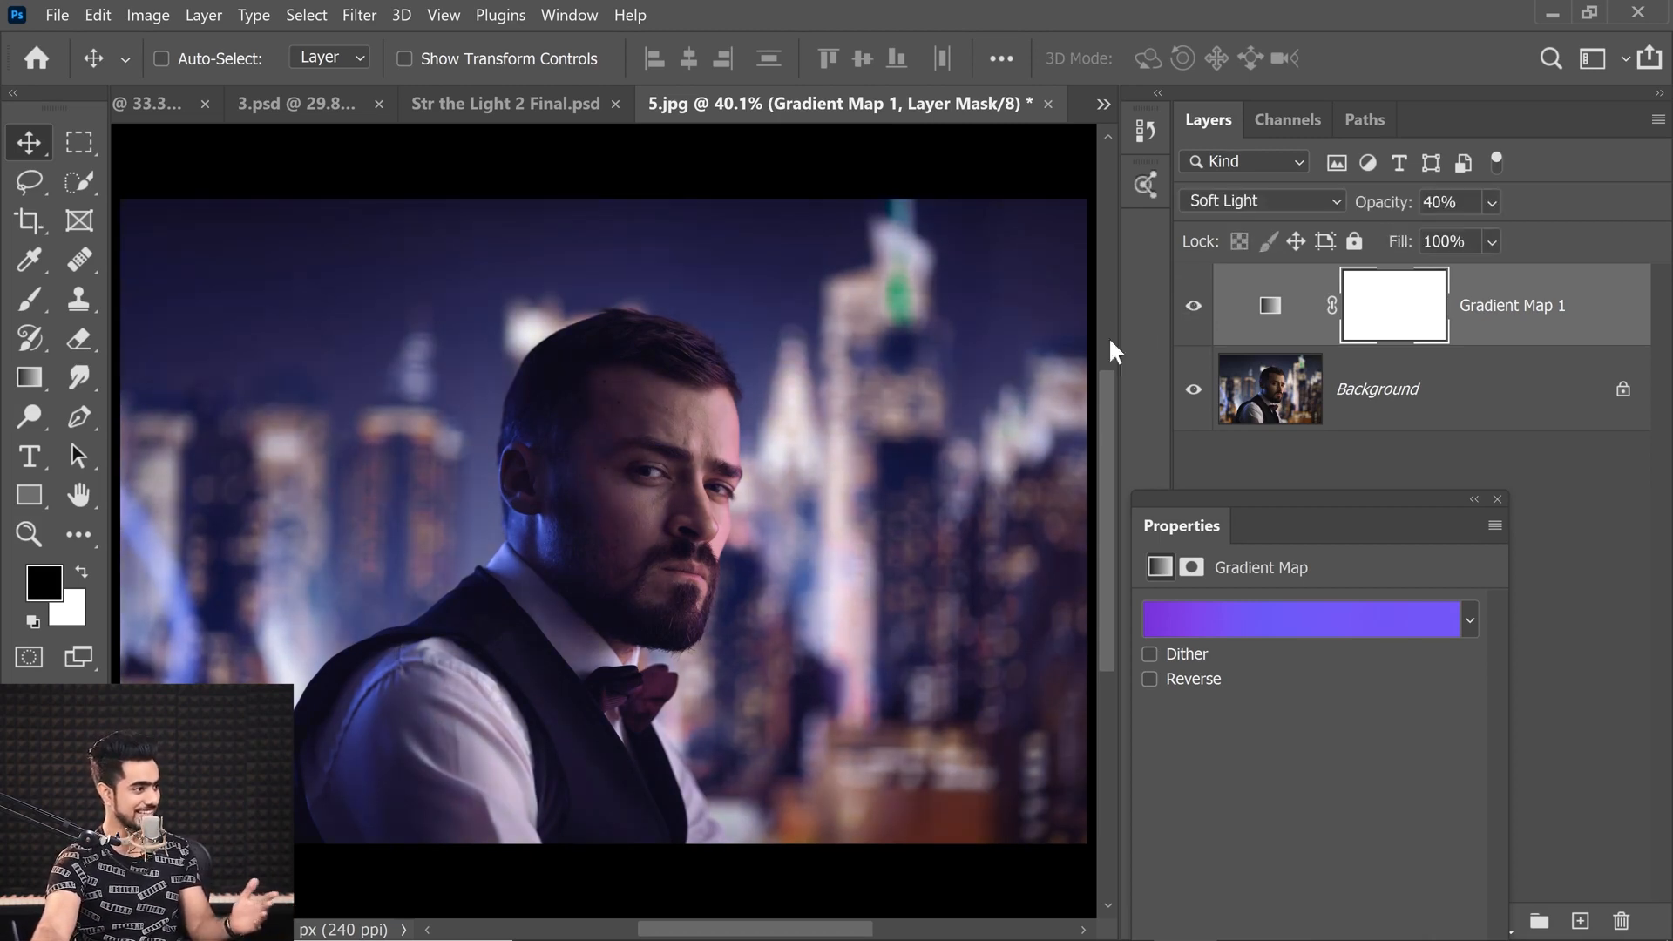
Randomize the noise gradient to a muted red-to-orange blend, accept it, and compare the portrait with and without the Gradient Map
left_click(1316, 620)
left_click(1504, 800)
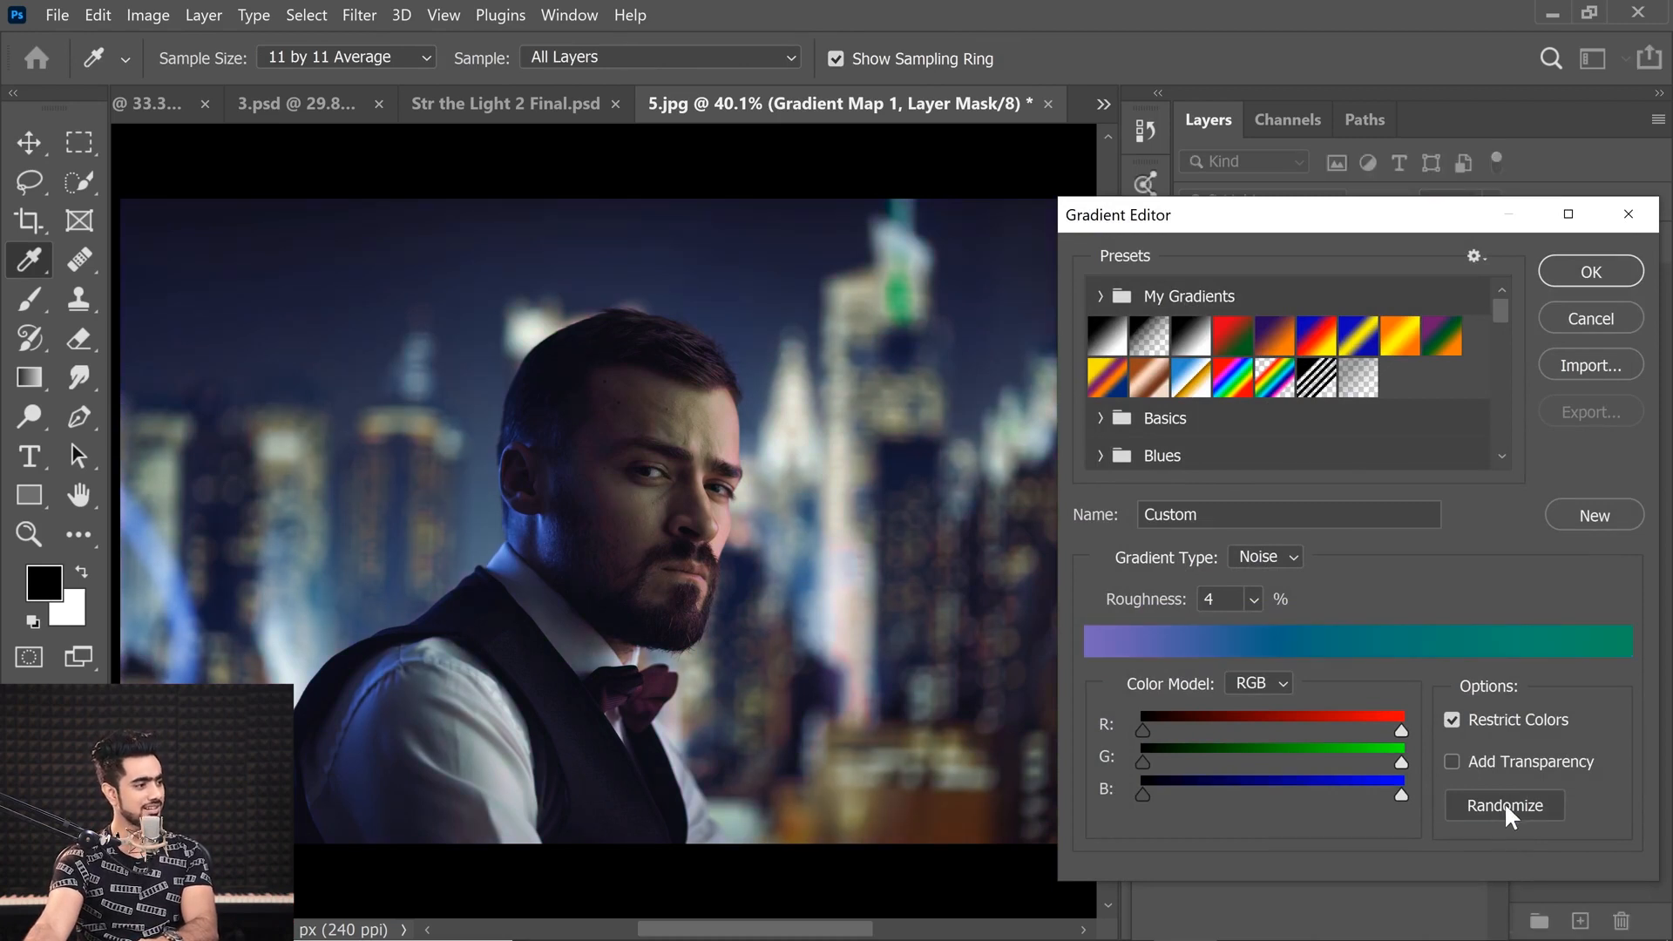
left_click(1505, 802)
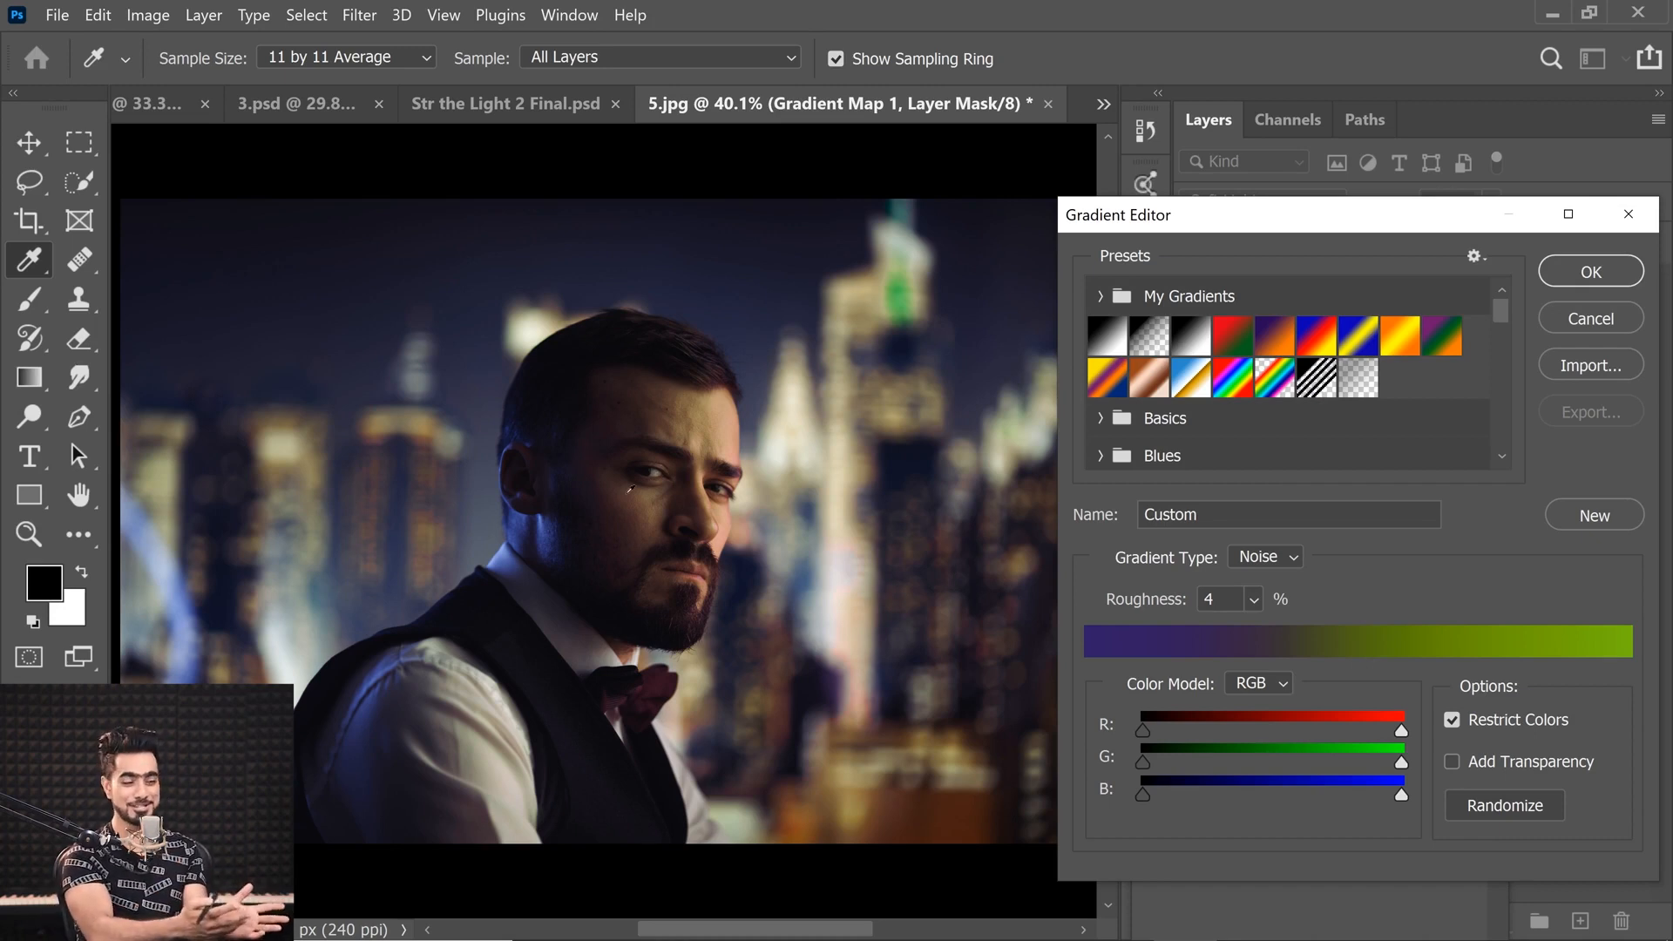
left_click(1492, 811)
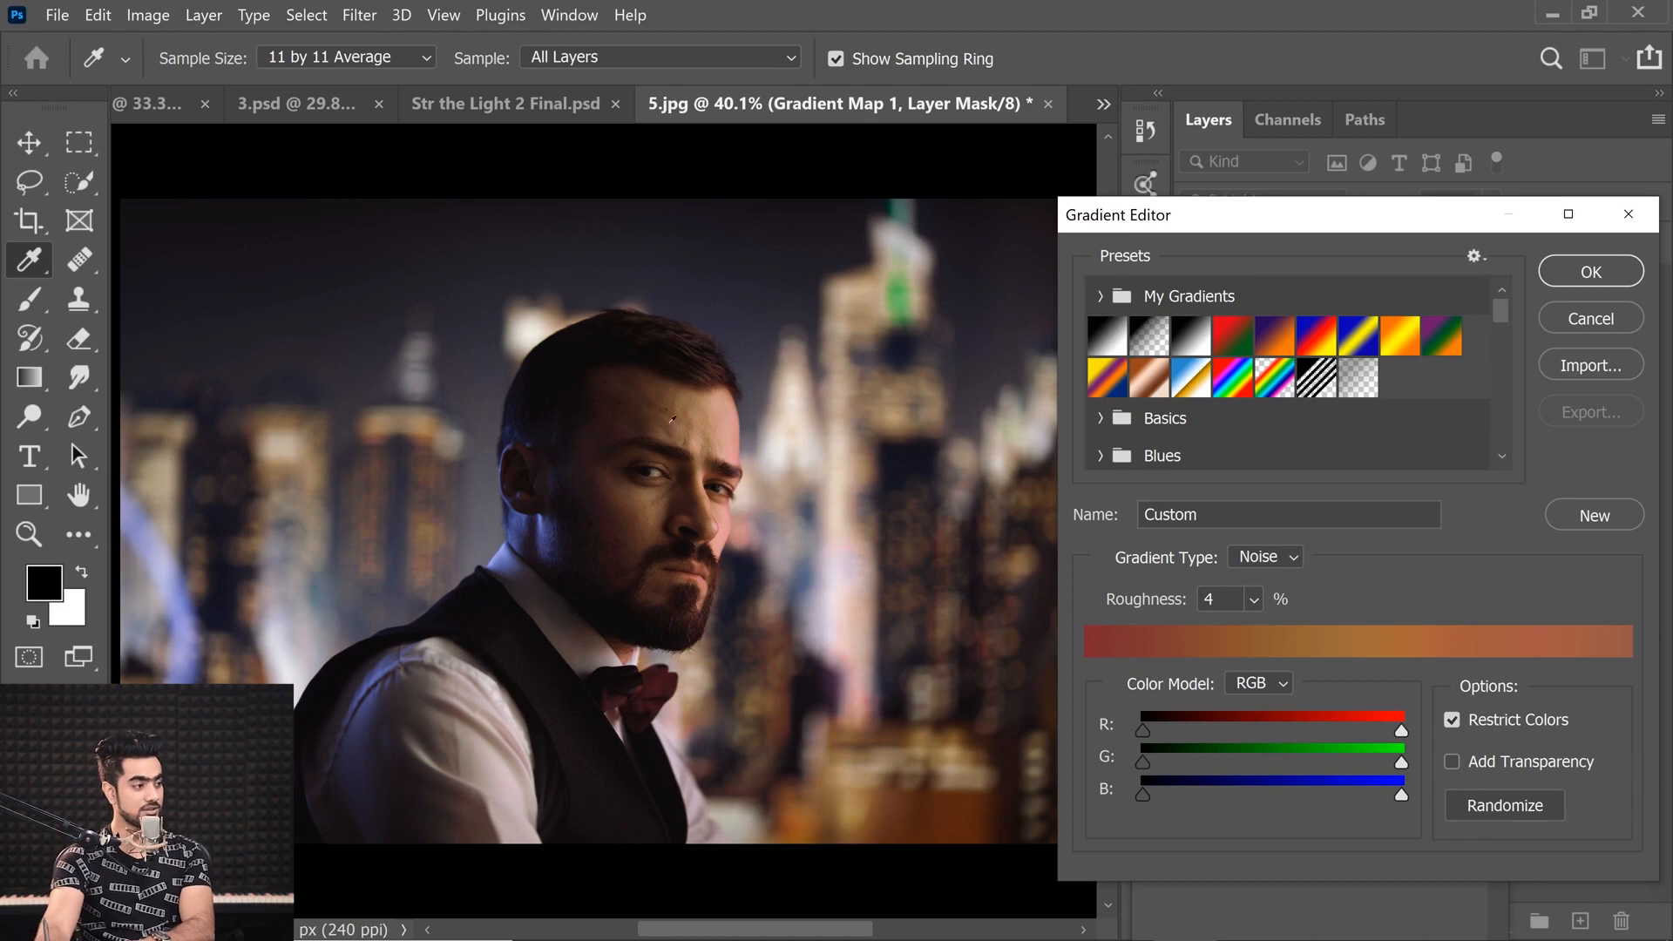
left_click(1591, 271)
left_click(1193, 306)
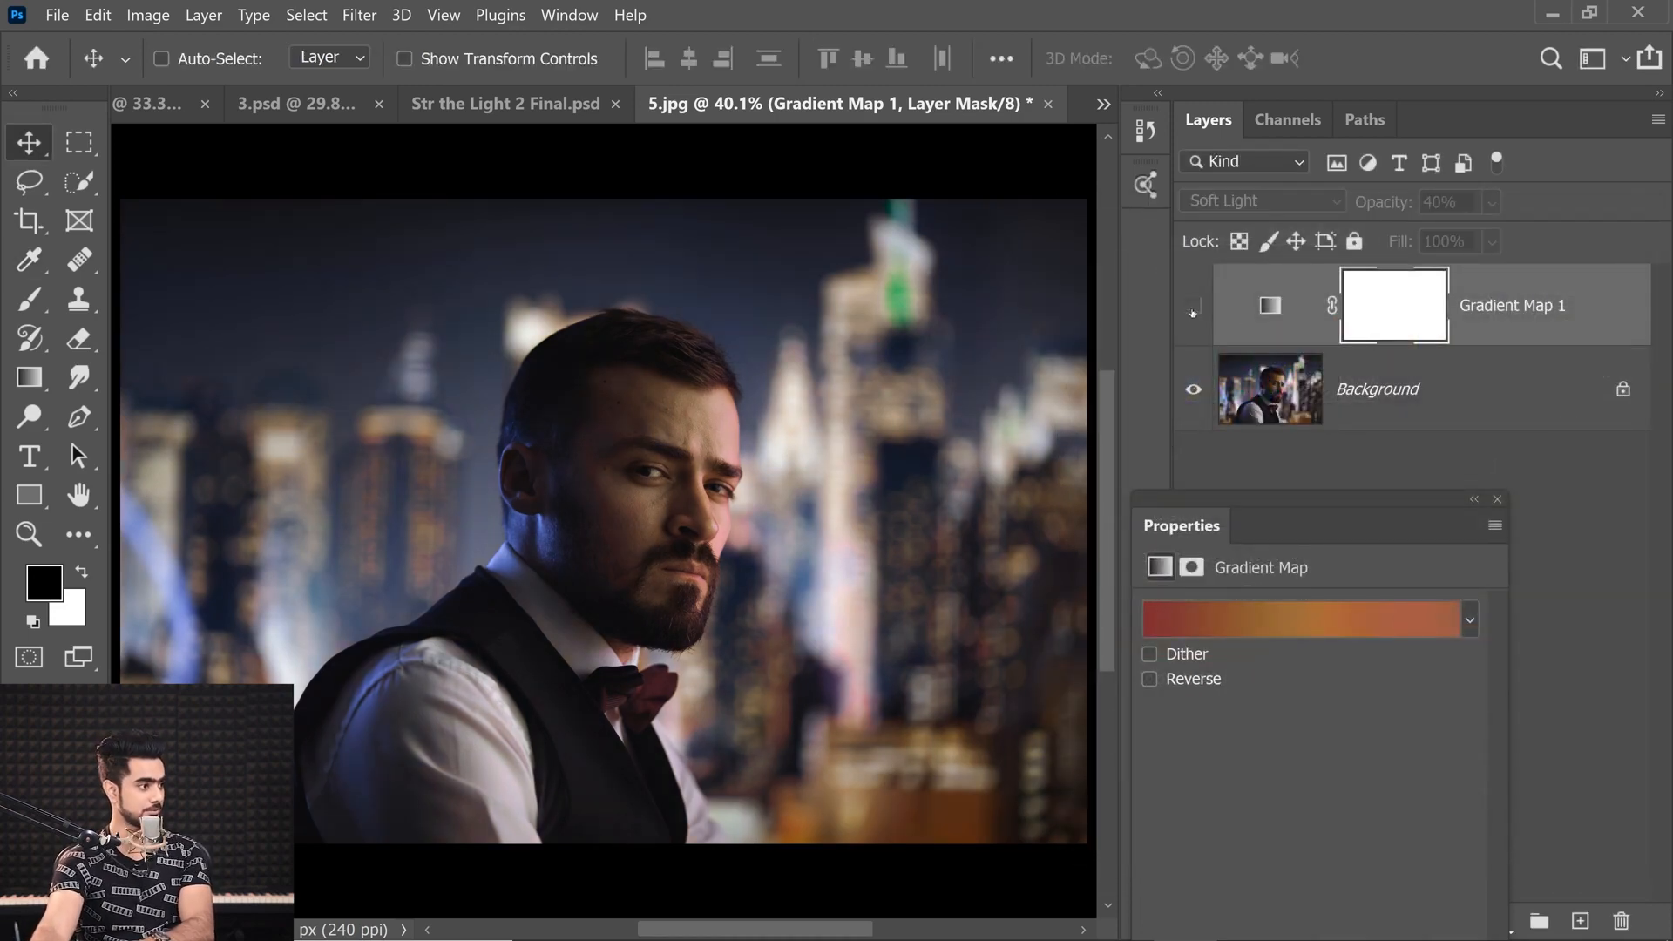
left_click(1193, 307)
left_click(1193, 306)
left_click(1192, 307)
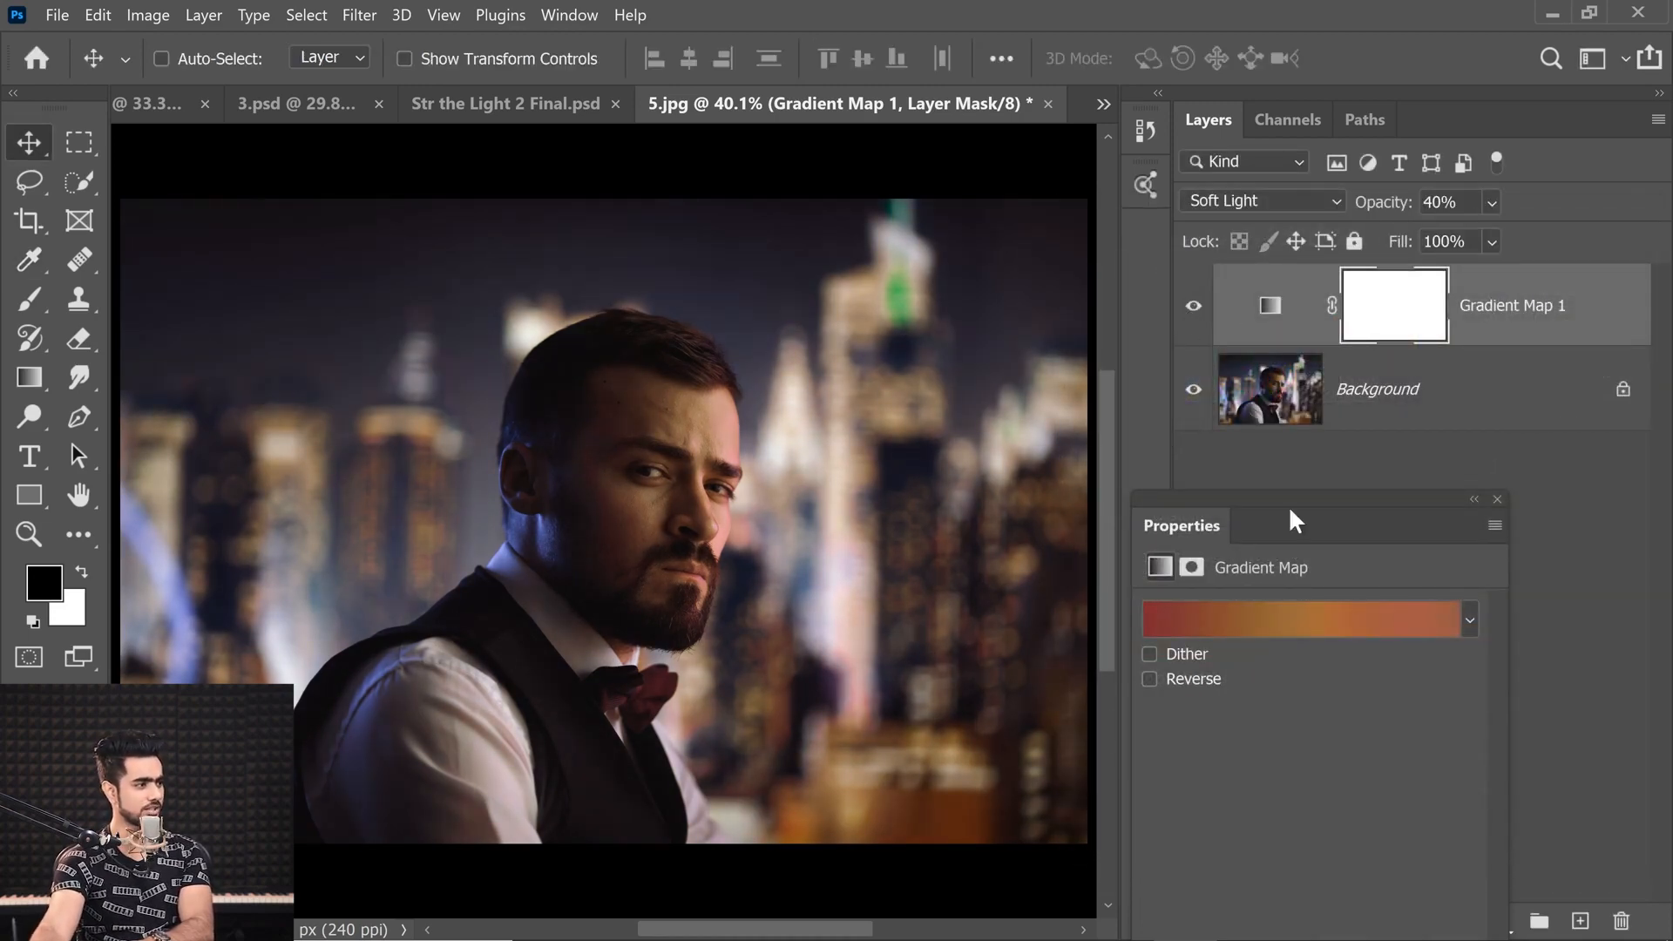
Randomize the Gradient Map's noise colors repeatedly until a pink, orange and olive gradient comes up, and accept it
left_click(1311, 609)
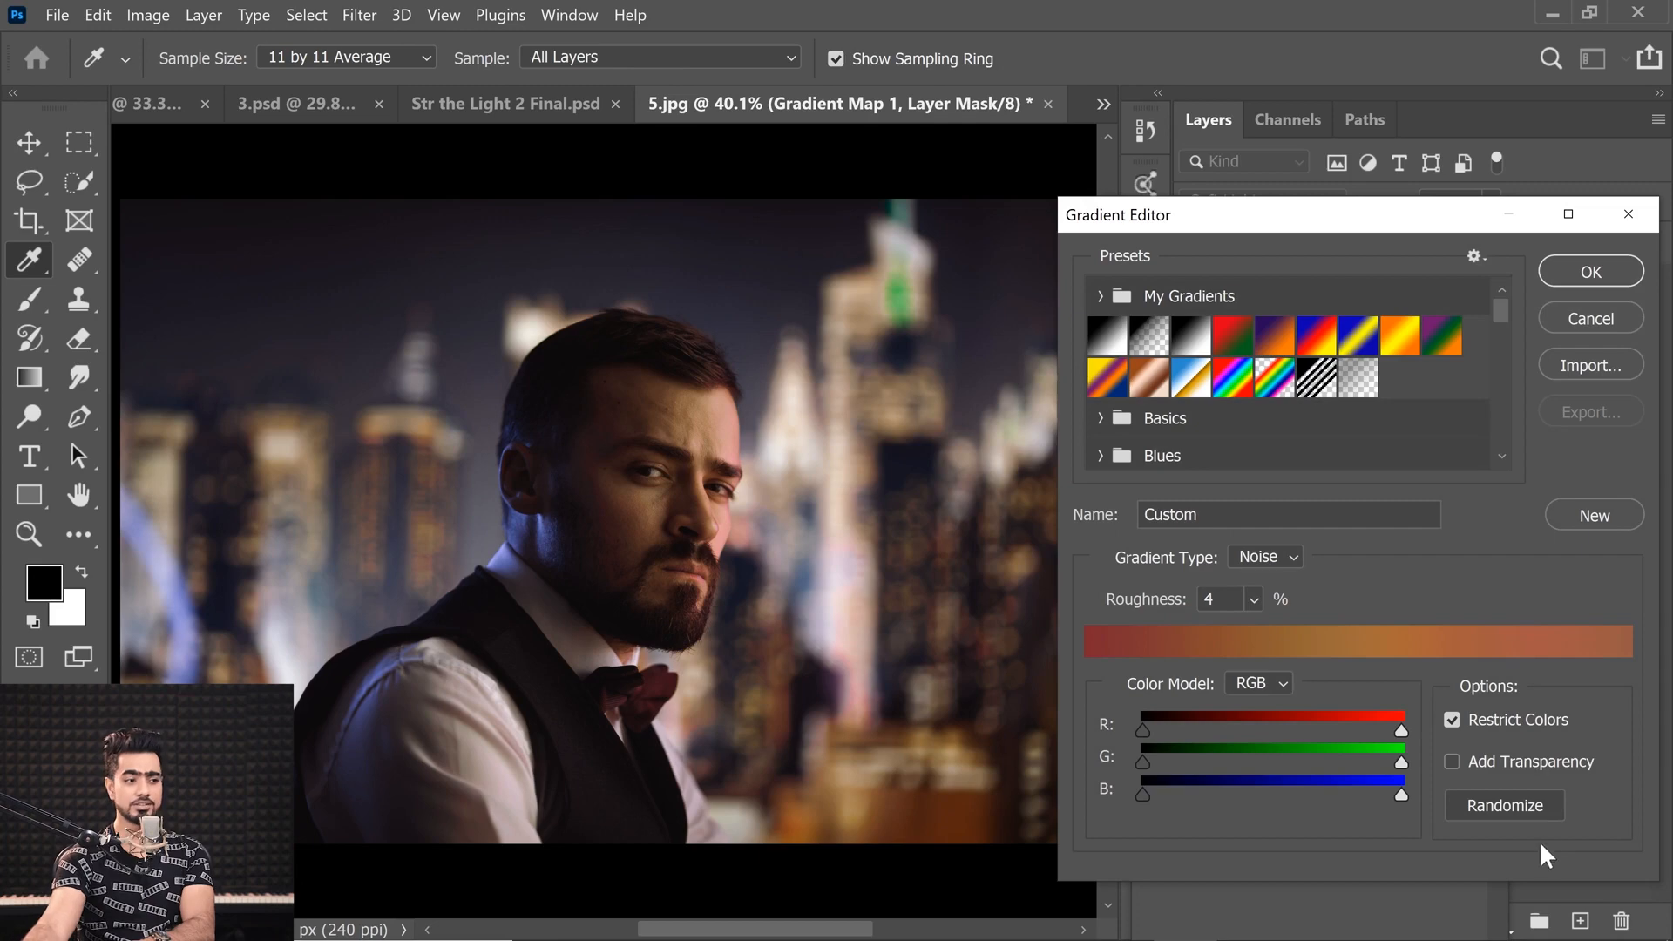
left_click(1506, 802)
left_click(1504, 803)
left_click(1505, 802)
left_click(1507, 798)
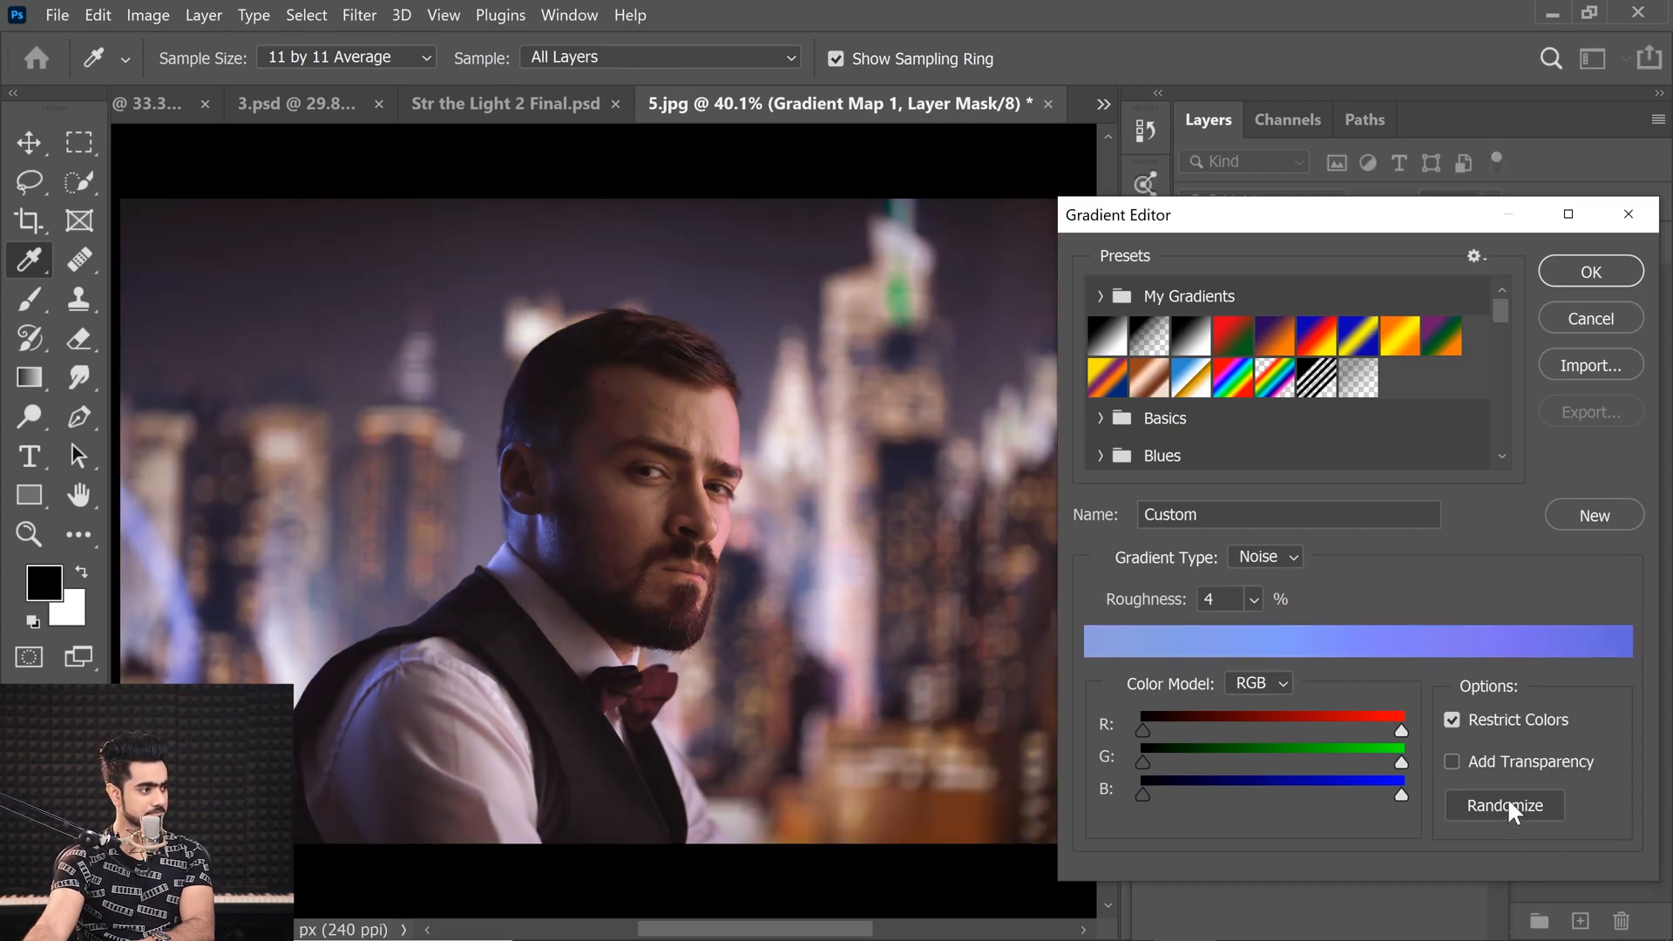
left_click(1507, 798)
left_click(1507, 798)
left_click(1506, 801)
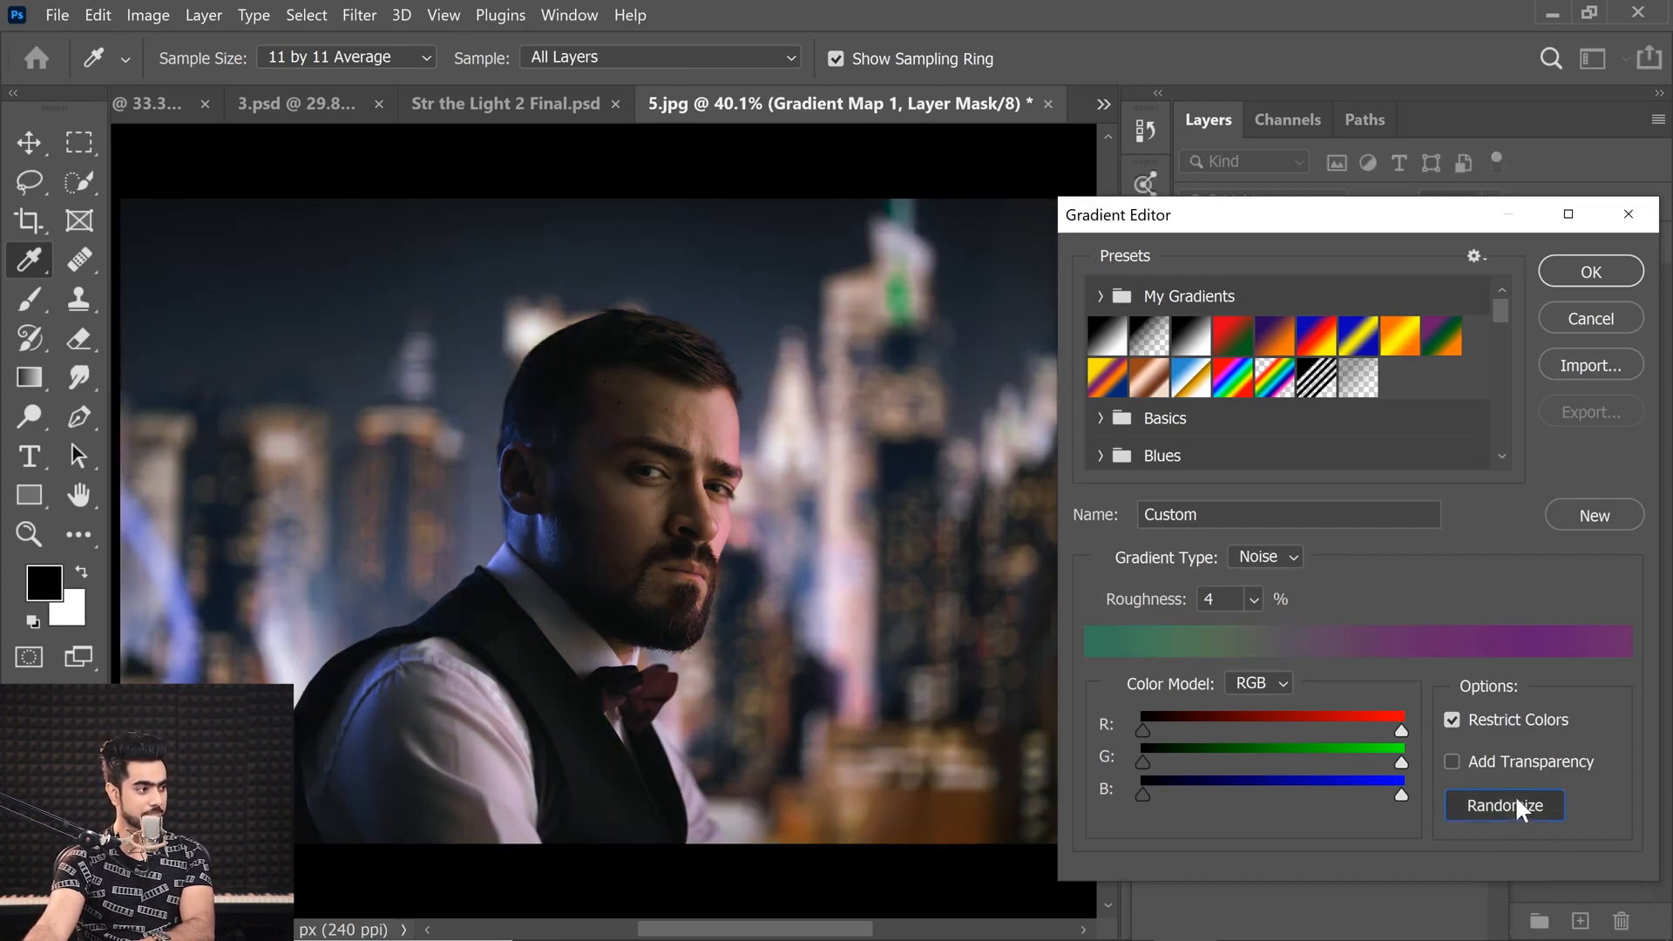
left_click(1514, 794)
left_click(1513, 797)
left_click(1515, 798)
left_click(1511, 799)
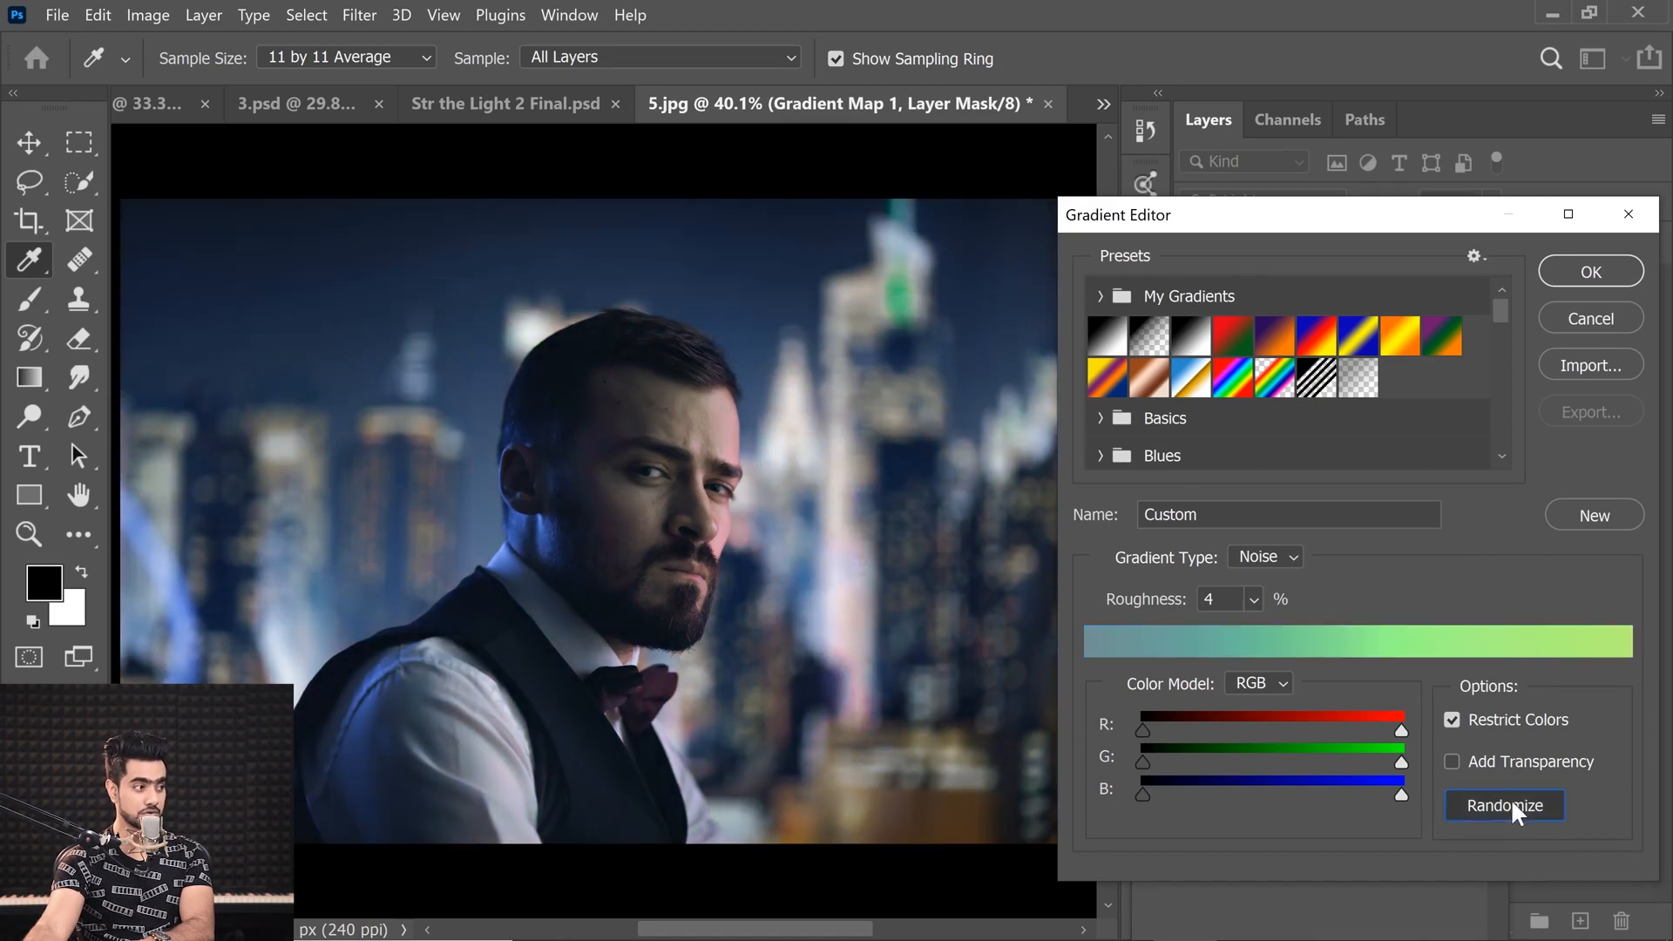
left_click(1516, 797)
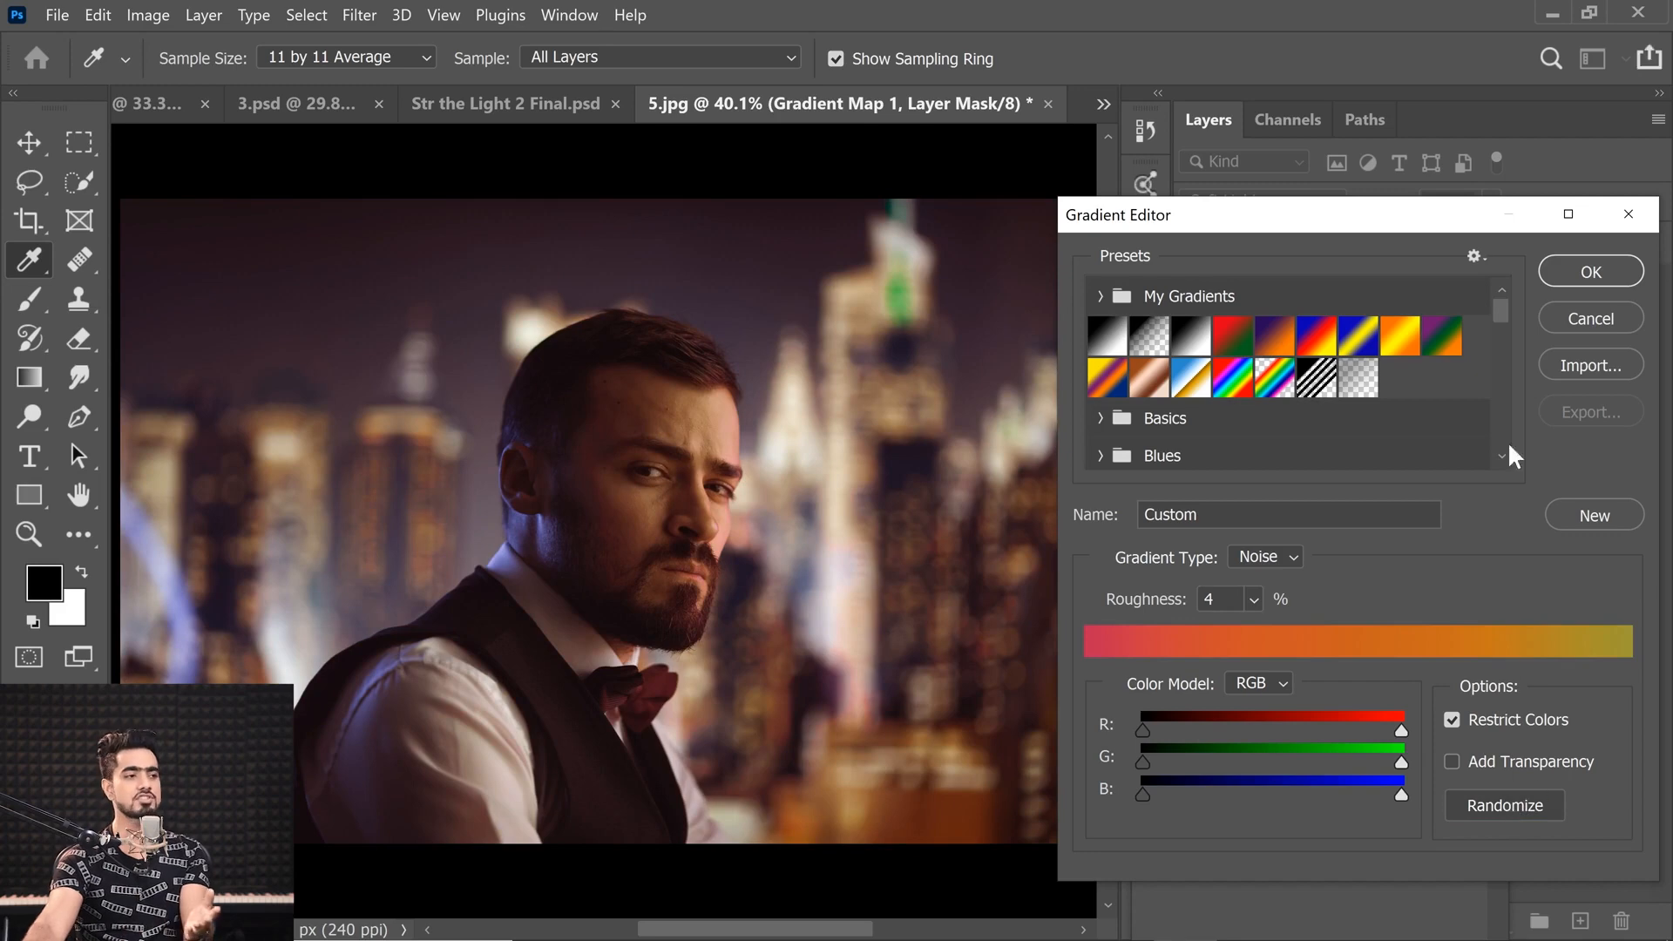
left_click(1590, 272)
Lower the Gradient Map layer's opacity to 24%
key("v")
key("0")
key("0")
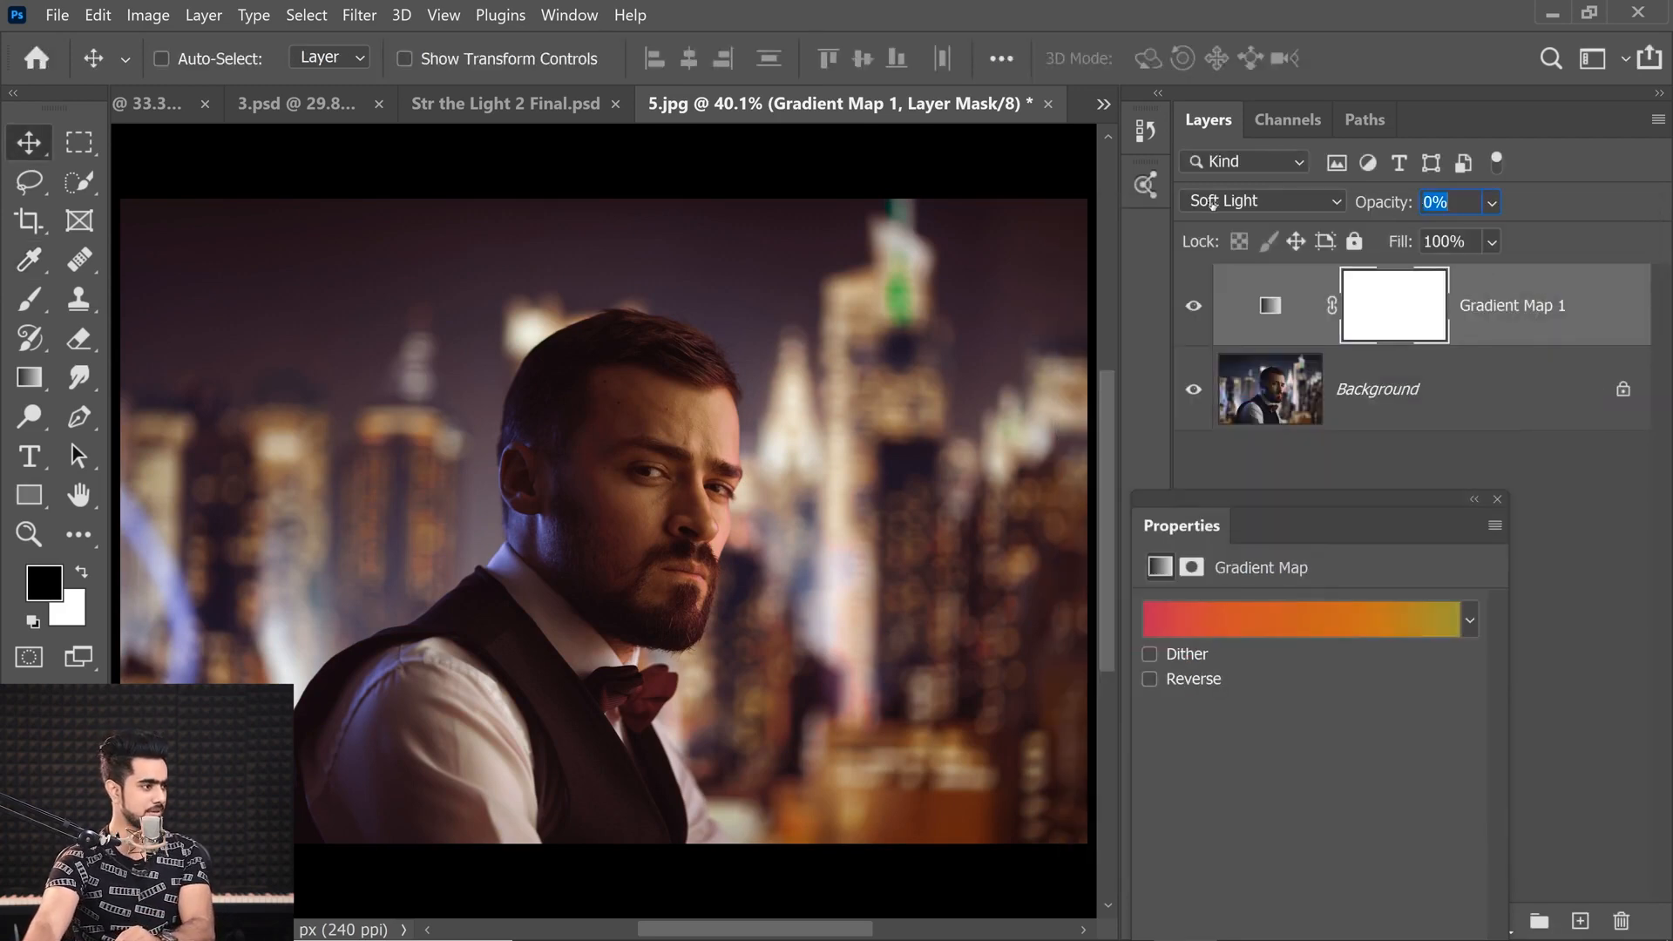
type("22")
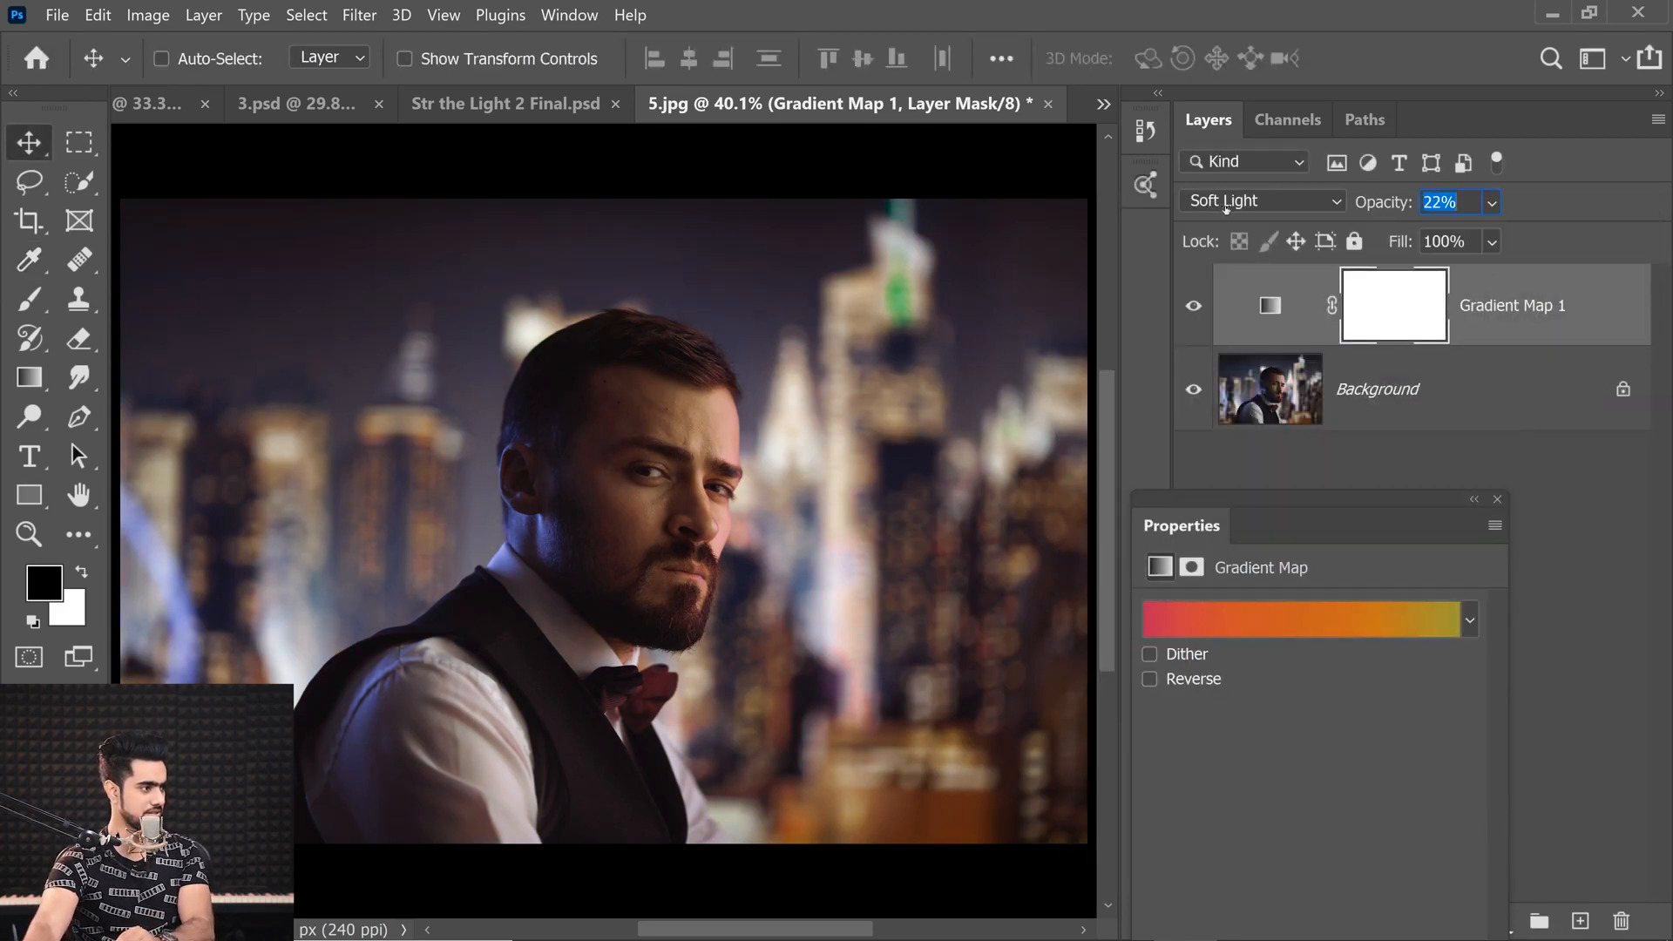
key("Return")
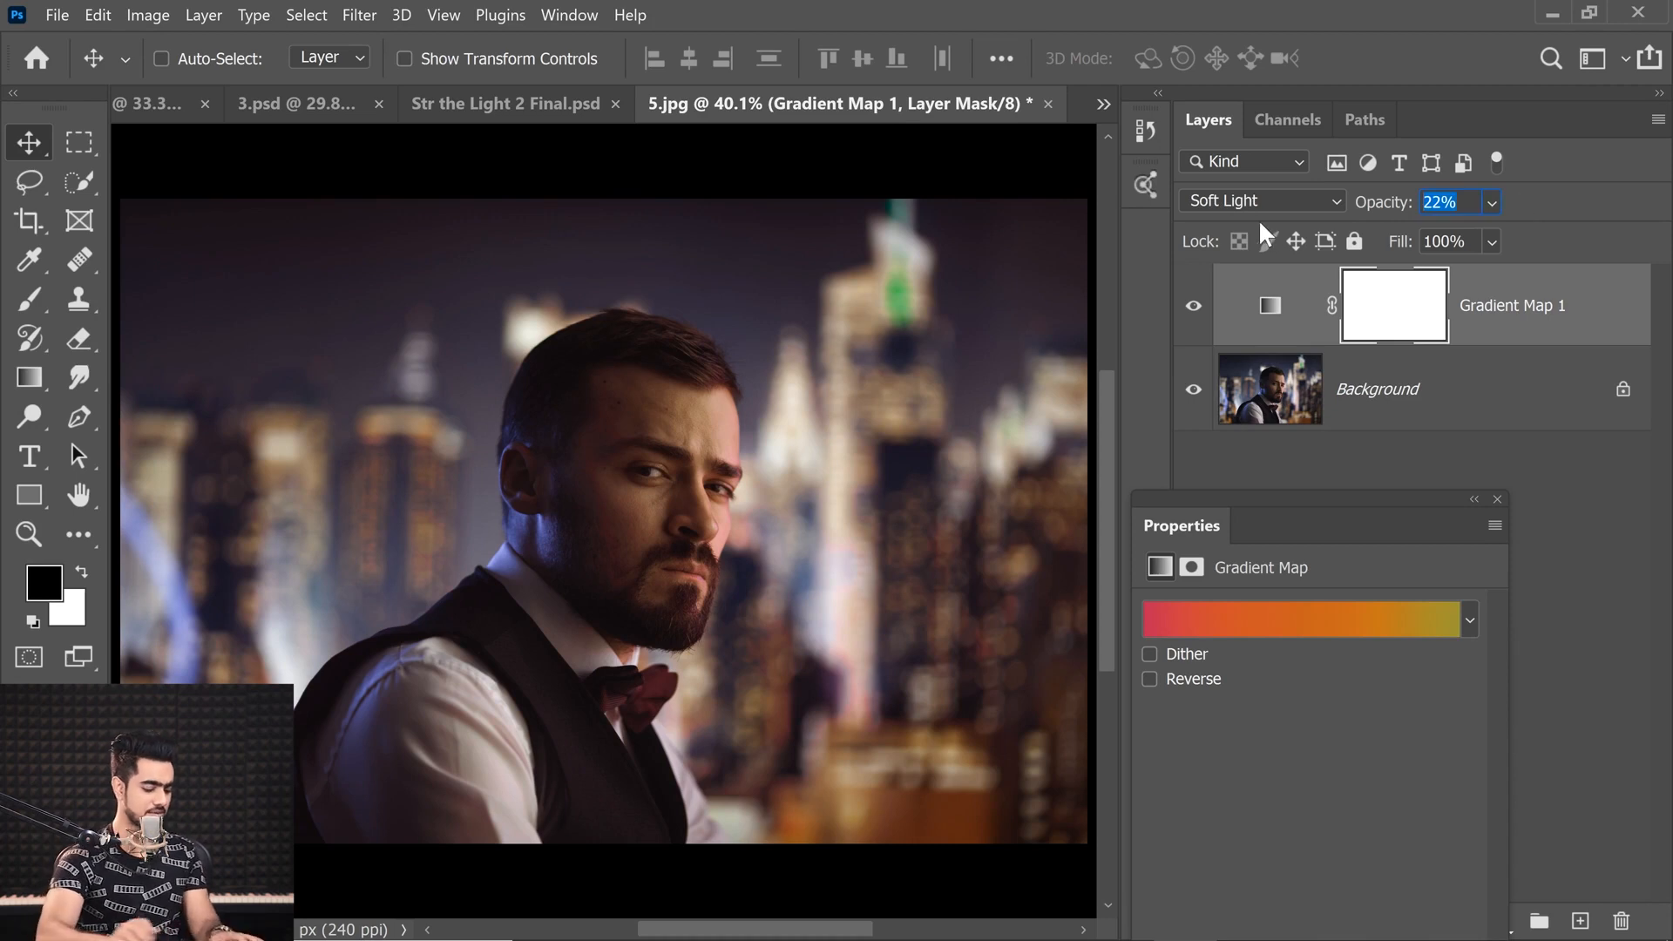
type("24")
key("Return")
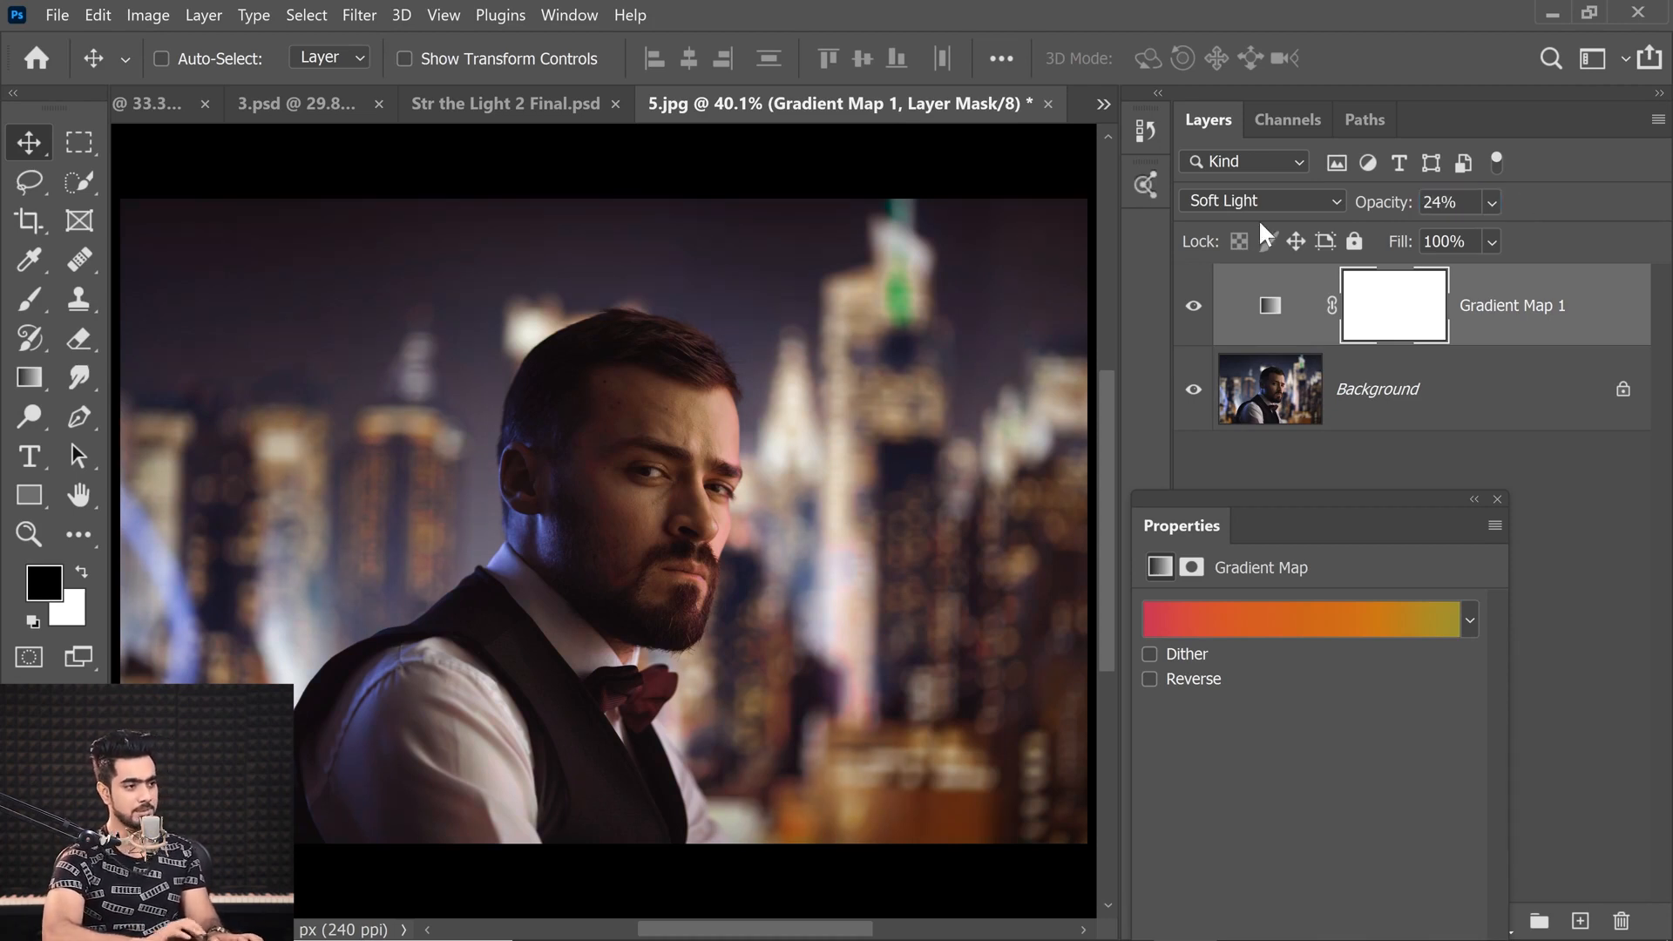
Duplicate the Gradient Map layer and set the copy's opacity to 40%
key("ctrl")
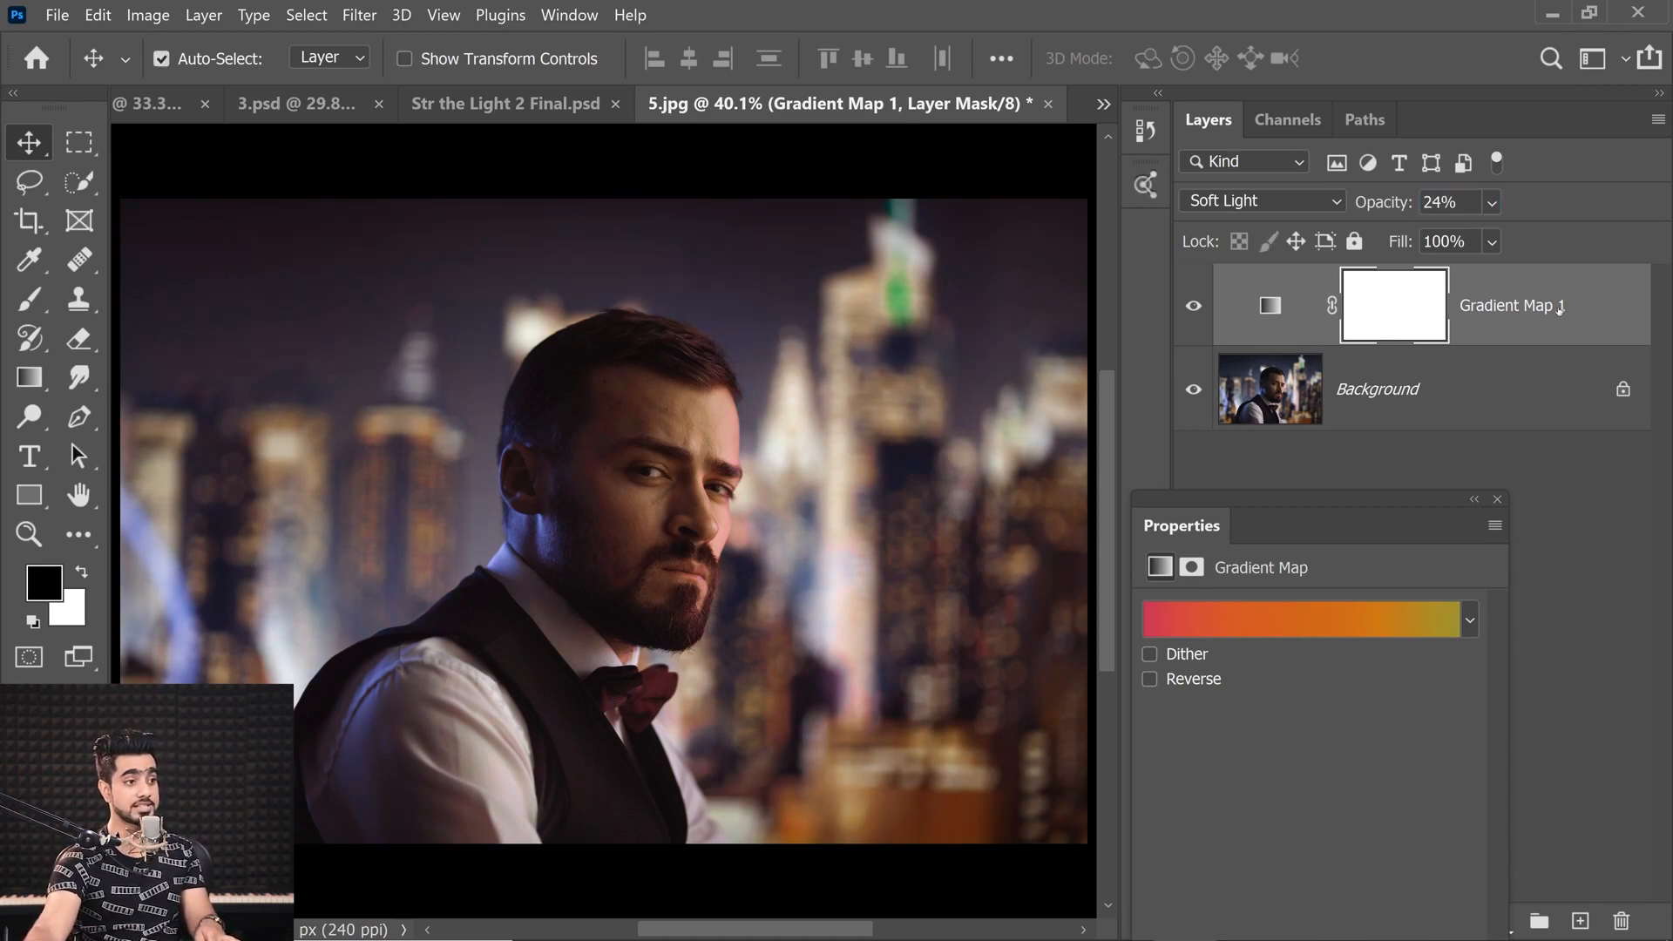
key("ctrl+j")
key("Return")
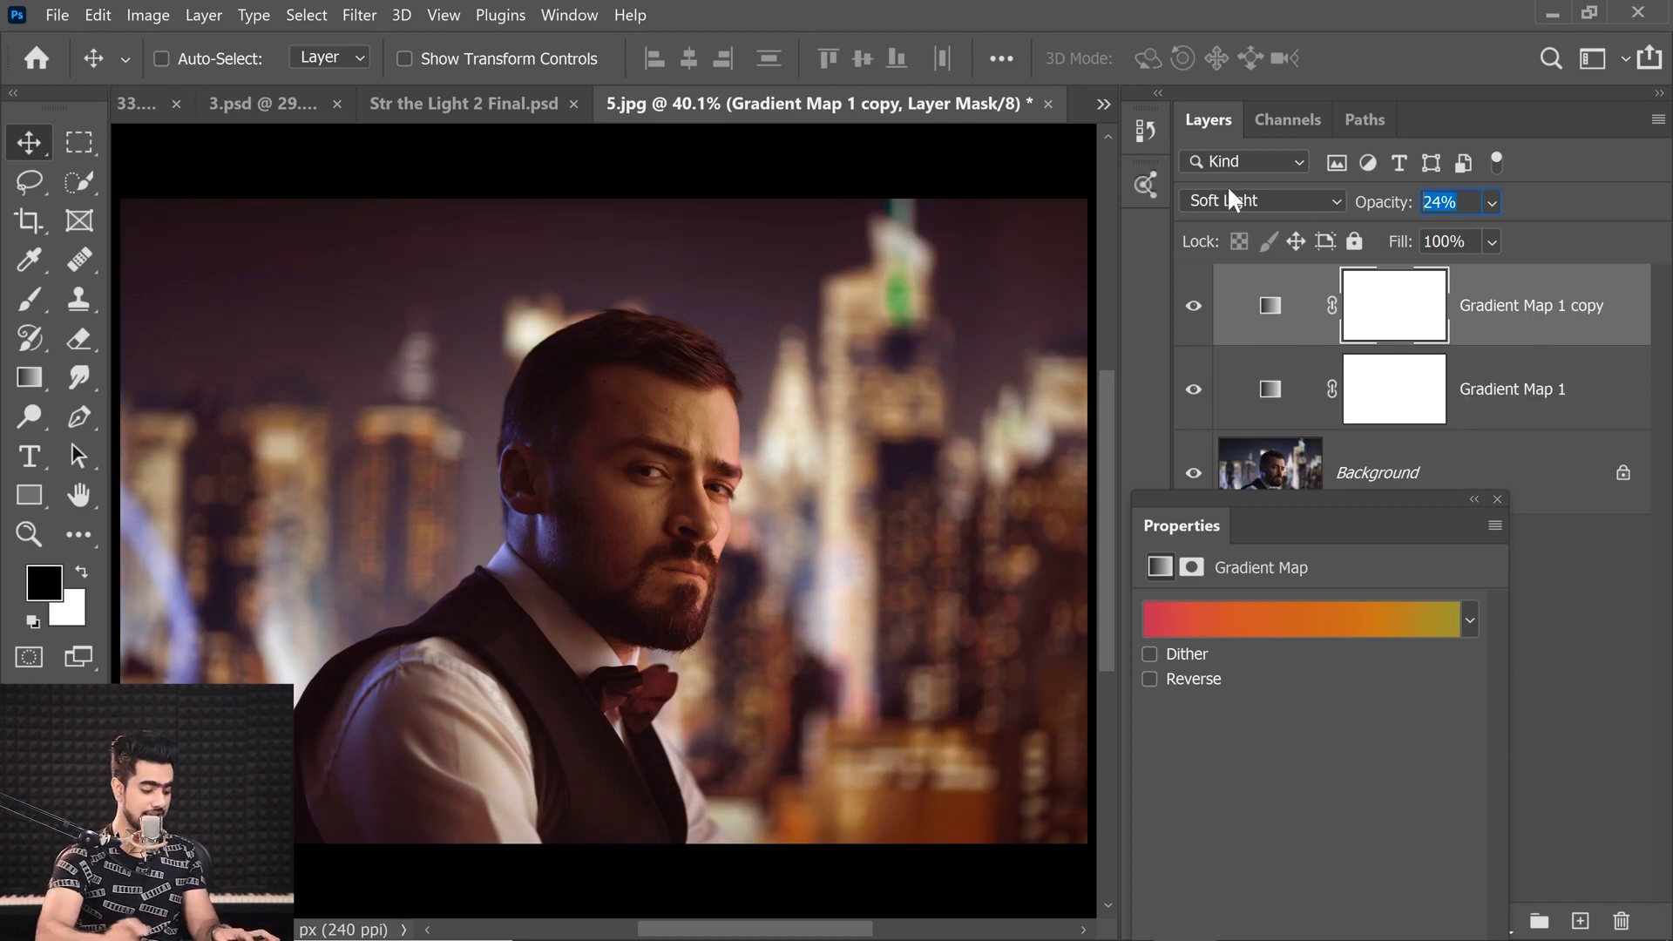
type("40")
key("Return")
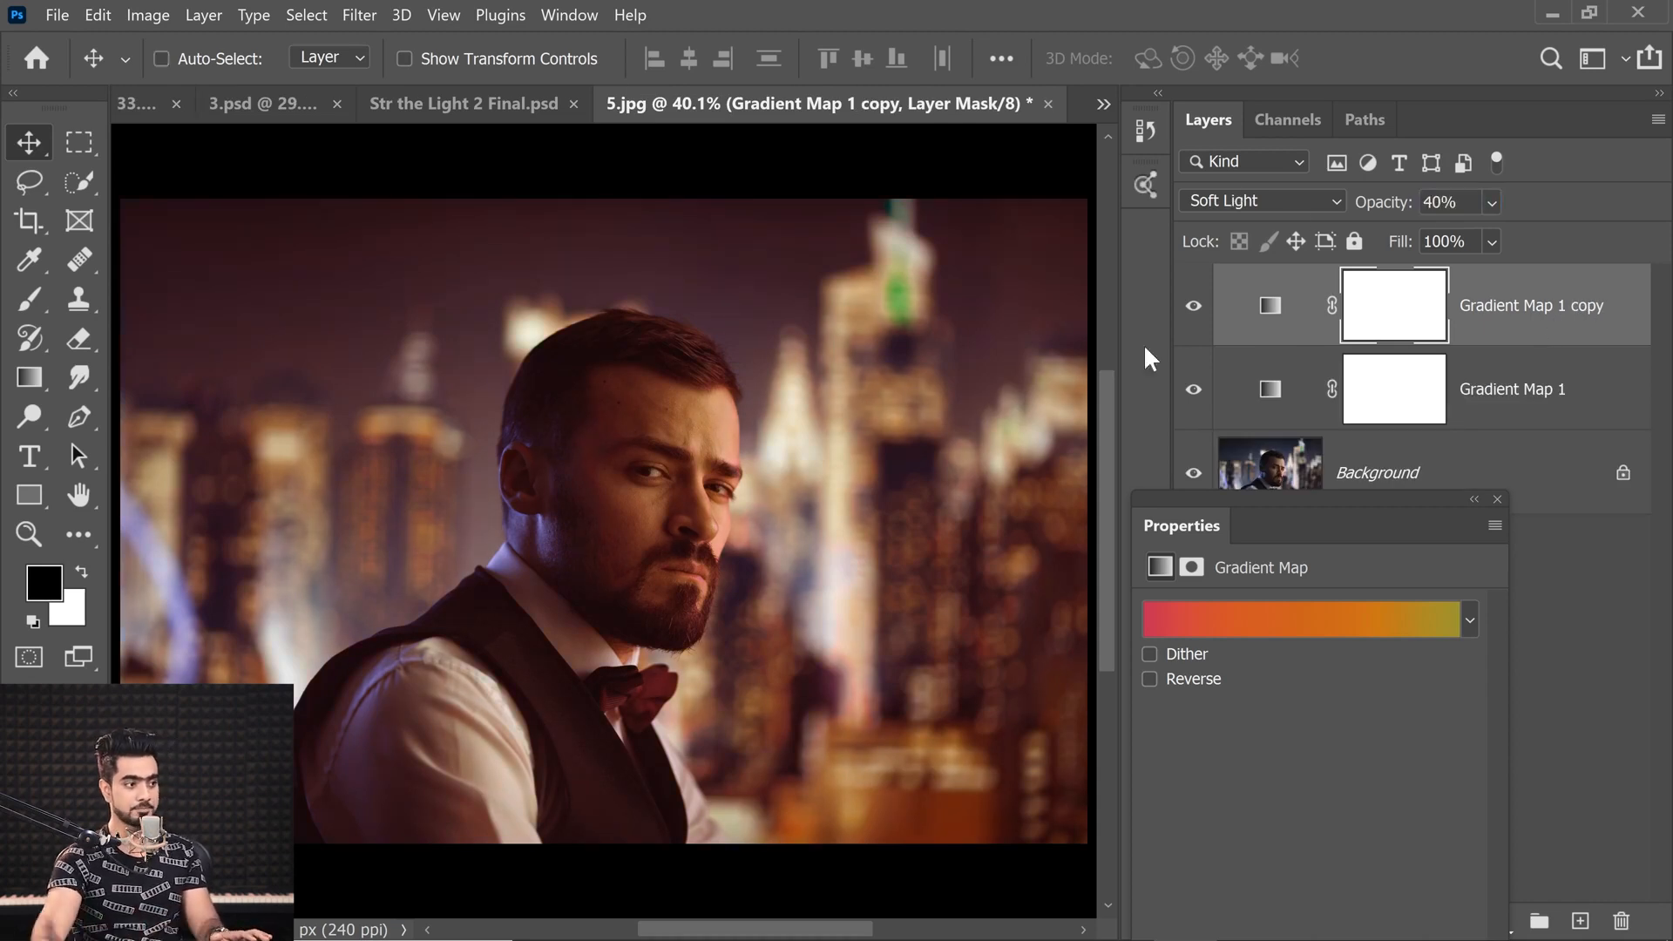
Set the roughness of the copied Gradient Map's noise gradient to 0%
left_click(1358, 615)
left_click(1253, 600)
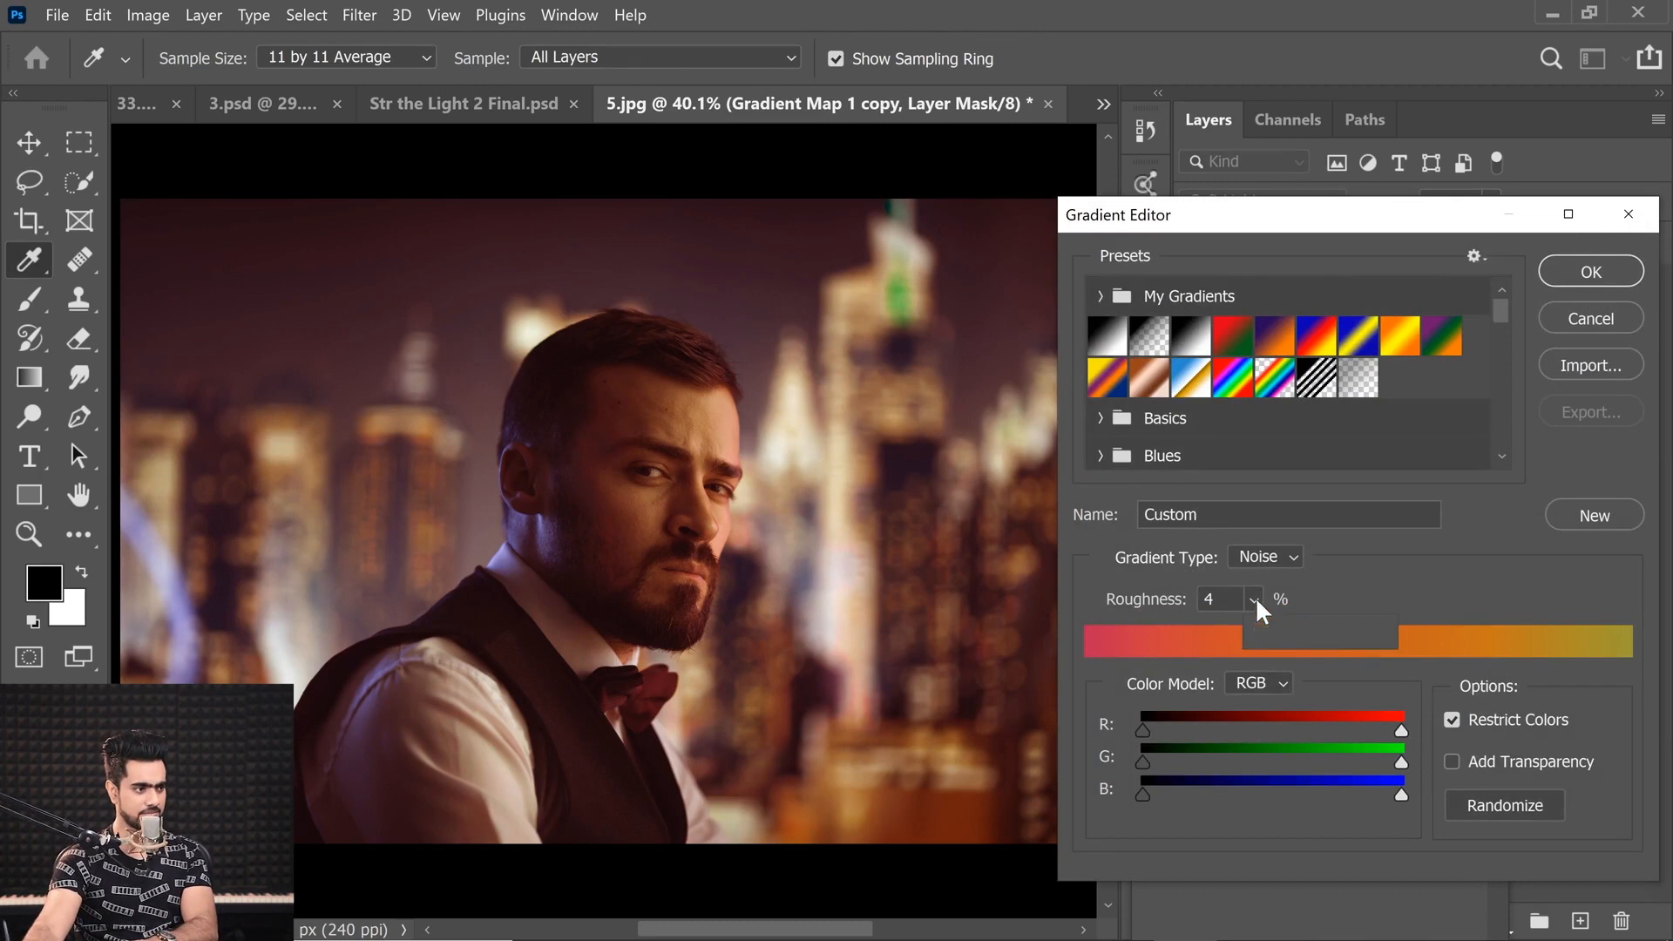
left_click_drag(1269, 631, 1253, 631)
left_click(1358, 590)
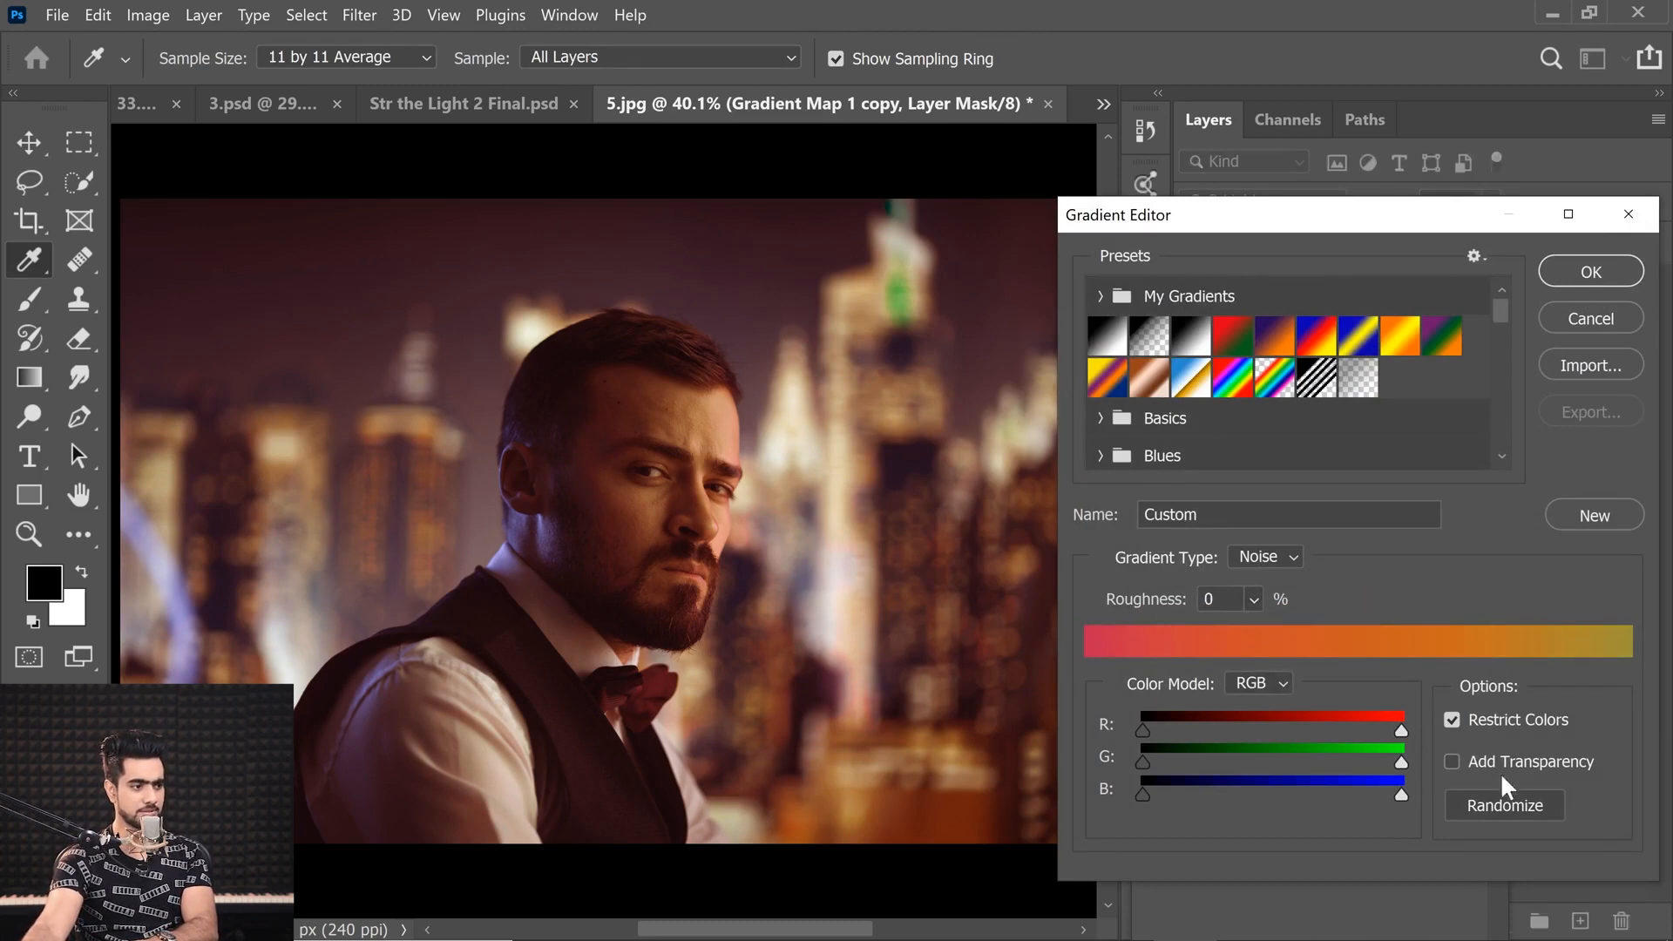
Randomize the copied Gradient Map's noise colors repeatedly until a violet-to-dark-purple gradient comes up, accept it, and close the adjustment's properties
left_click(1497, 803)
left_click(1493, 803)
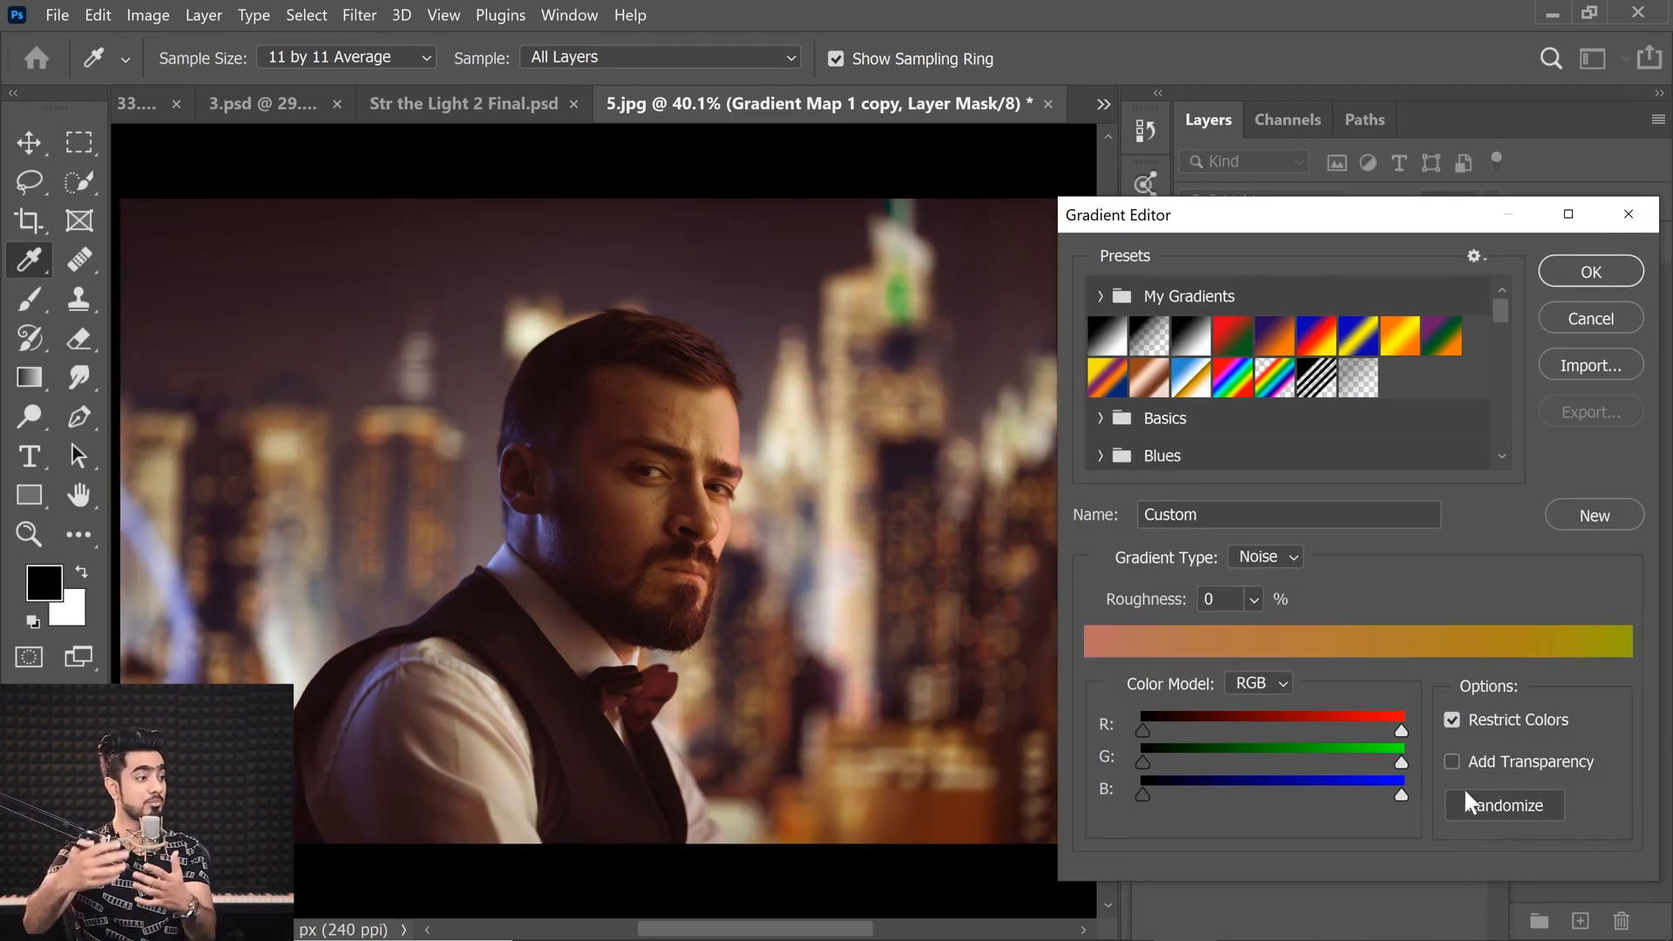
left_click(1480, 803)
left_click(1487, 804)
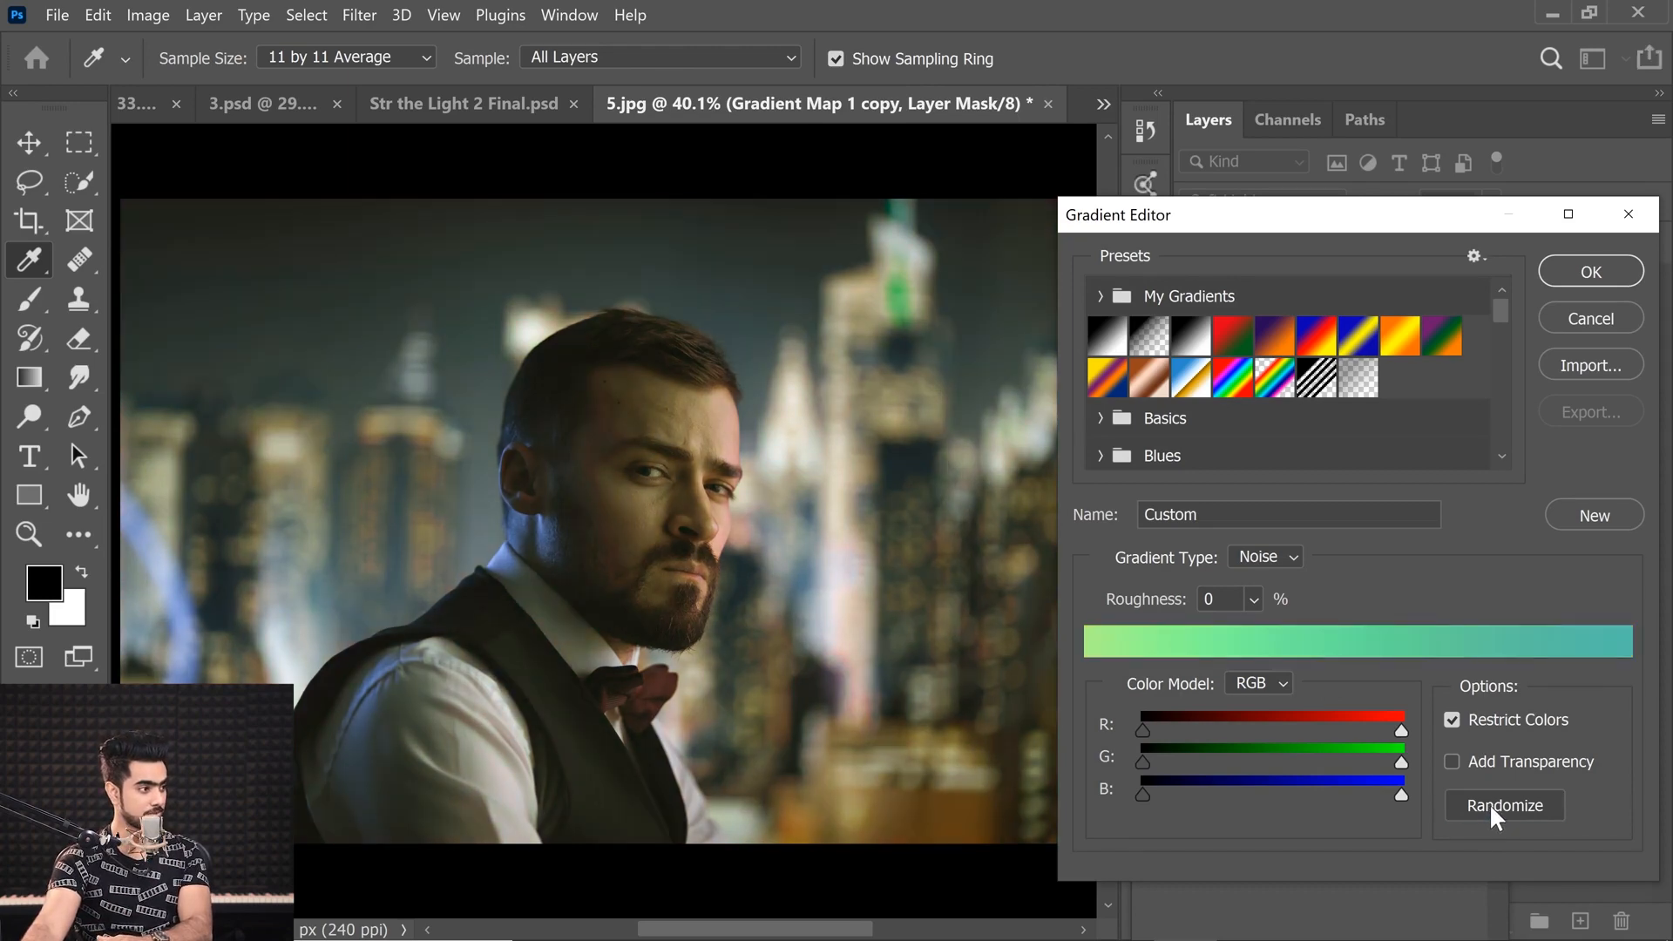
left_click(1488, 803)
left_click(1491, 804)
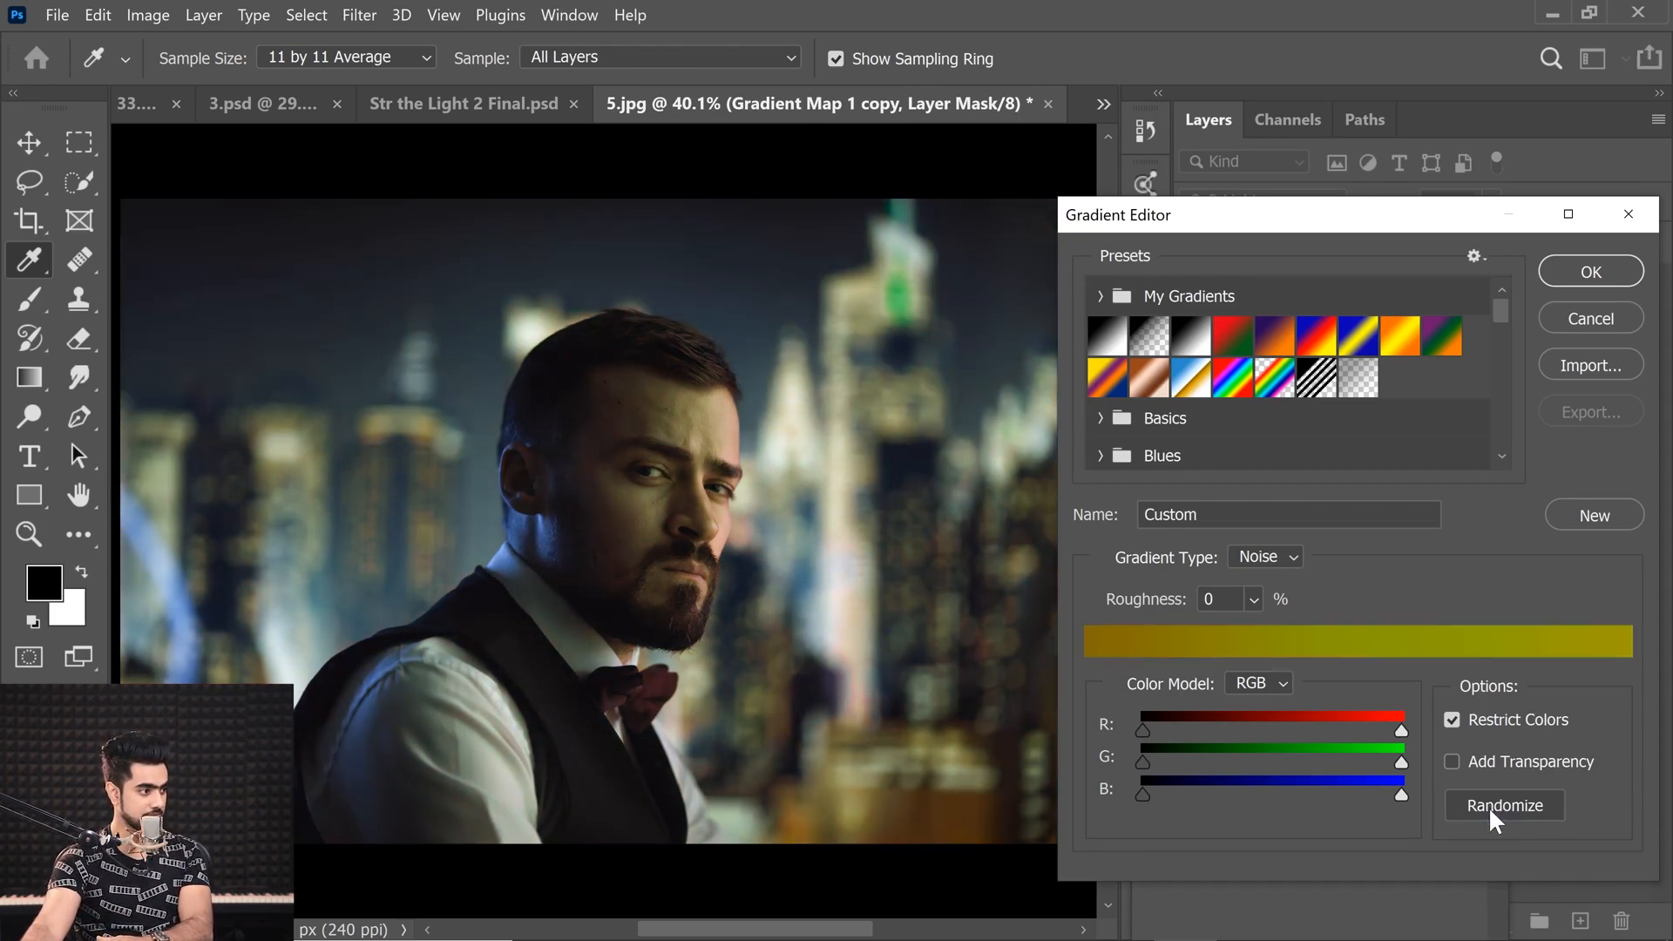
left_click(1490, 805)
left_click(1491, 805)
left_click(1493, 807)
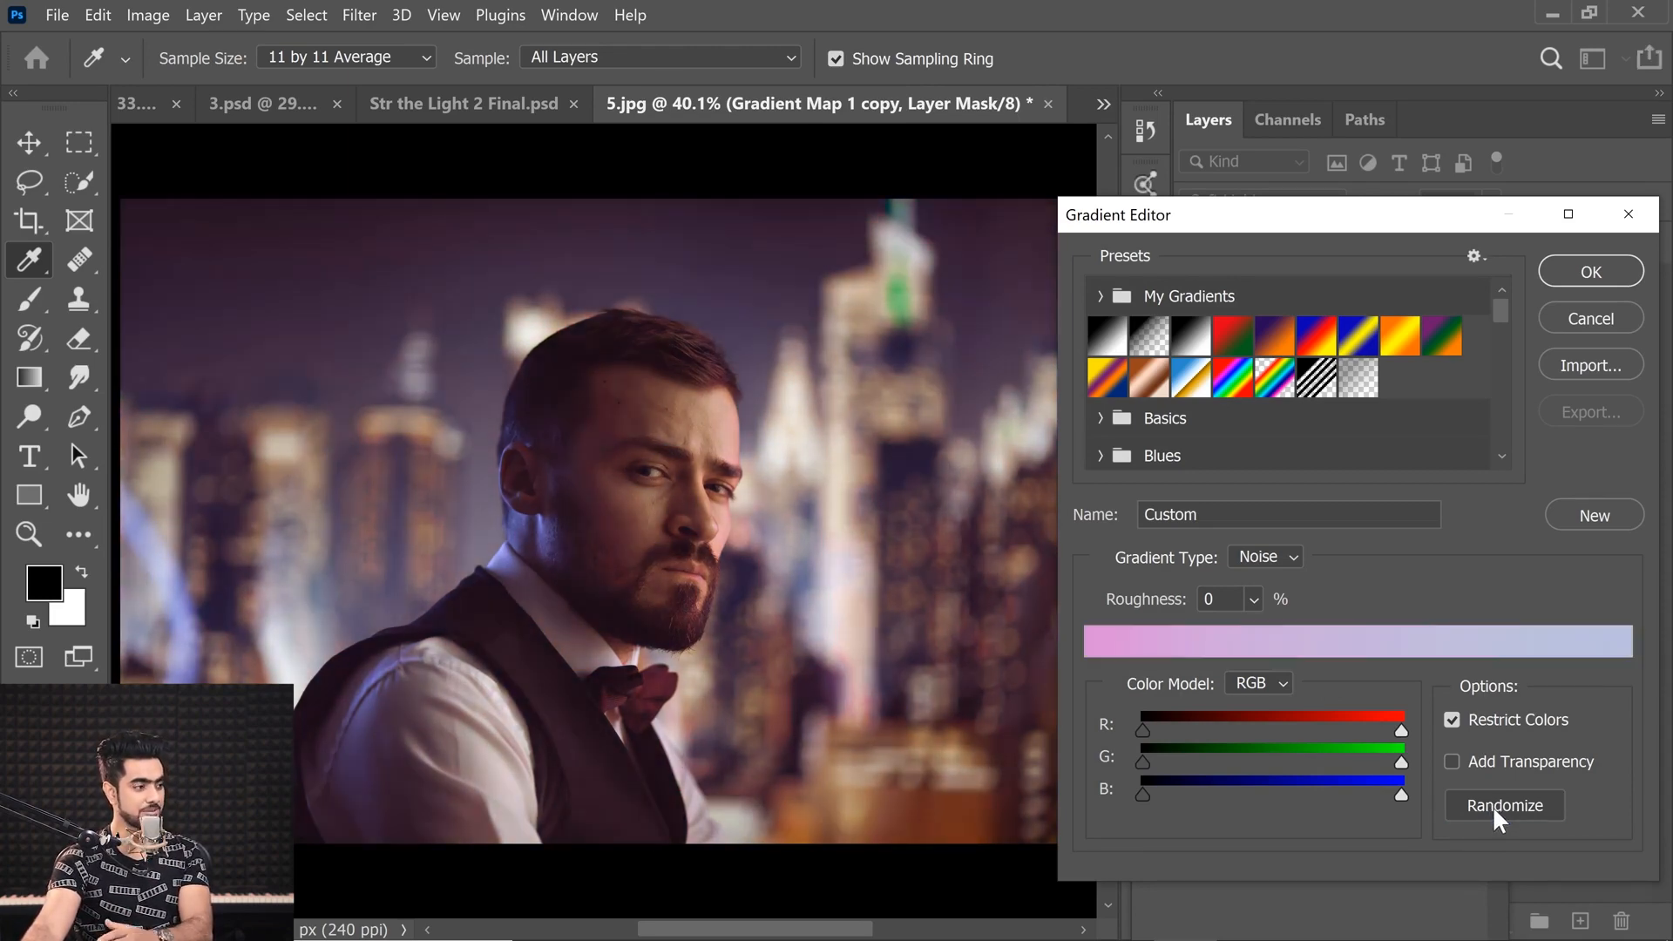
left_click(1494, 807)
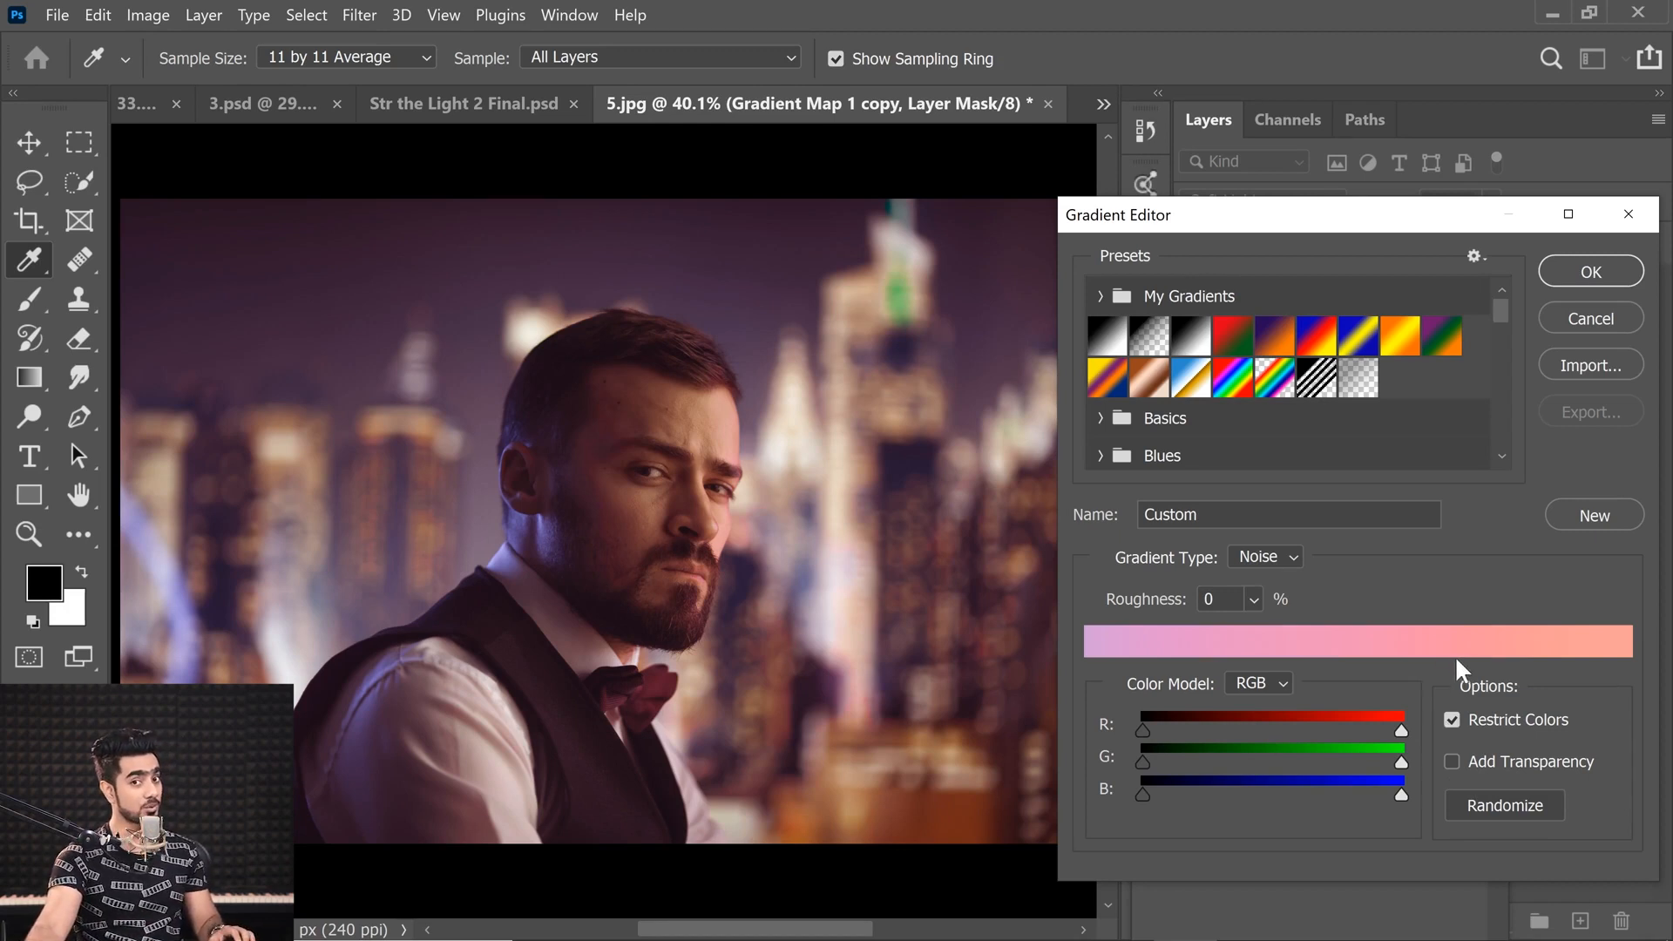
left_click(1492, 804)
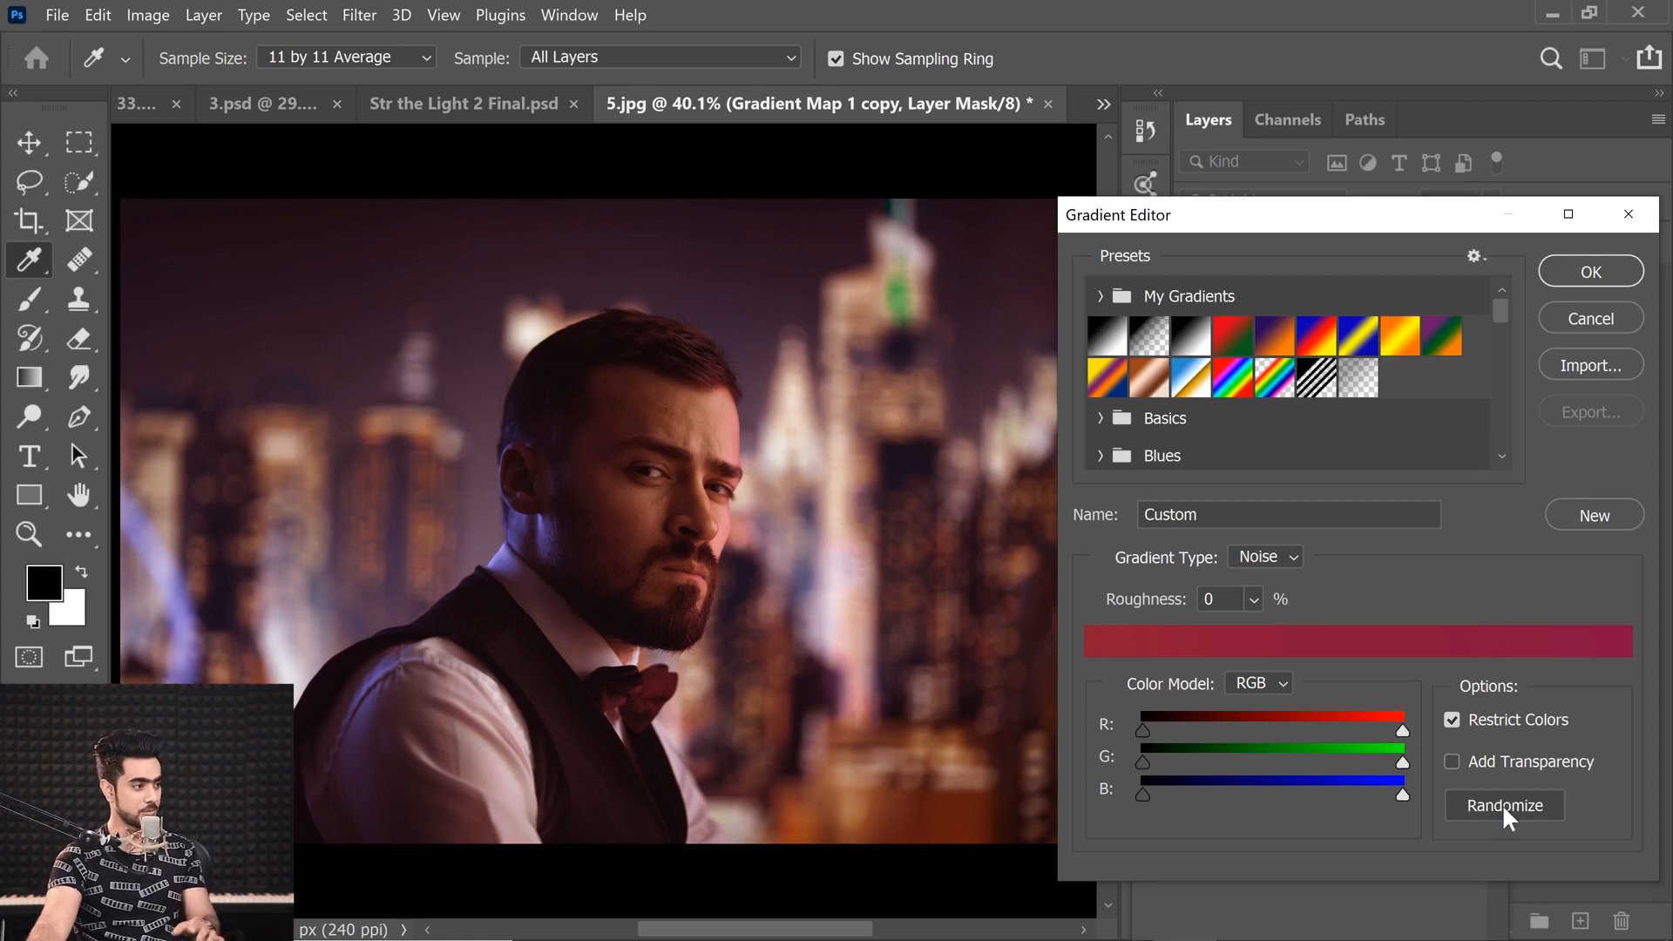
left_click(1502, 803)
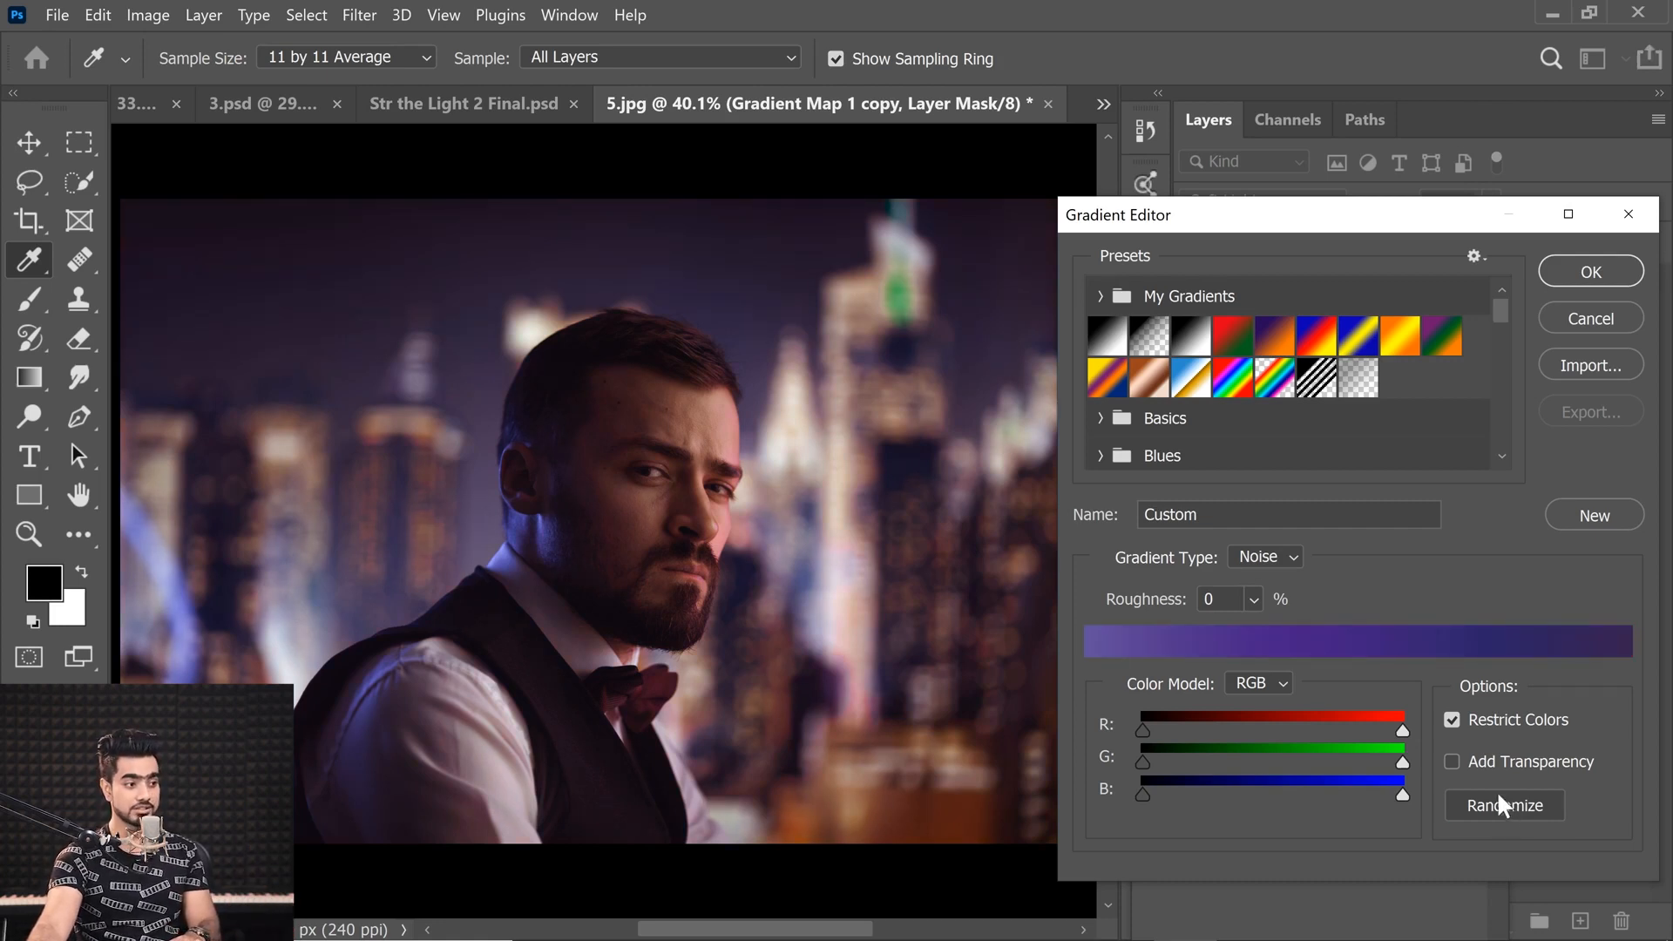
left_click(1542, 274)
left_click(1497, 500)
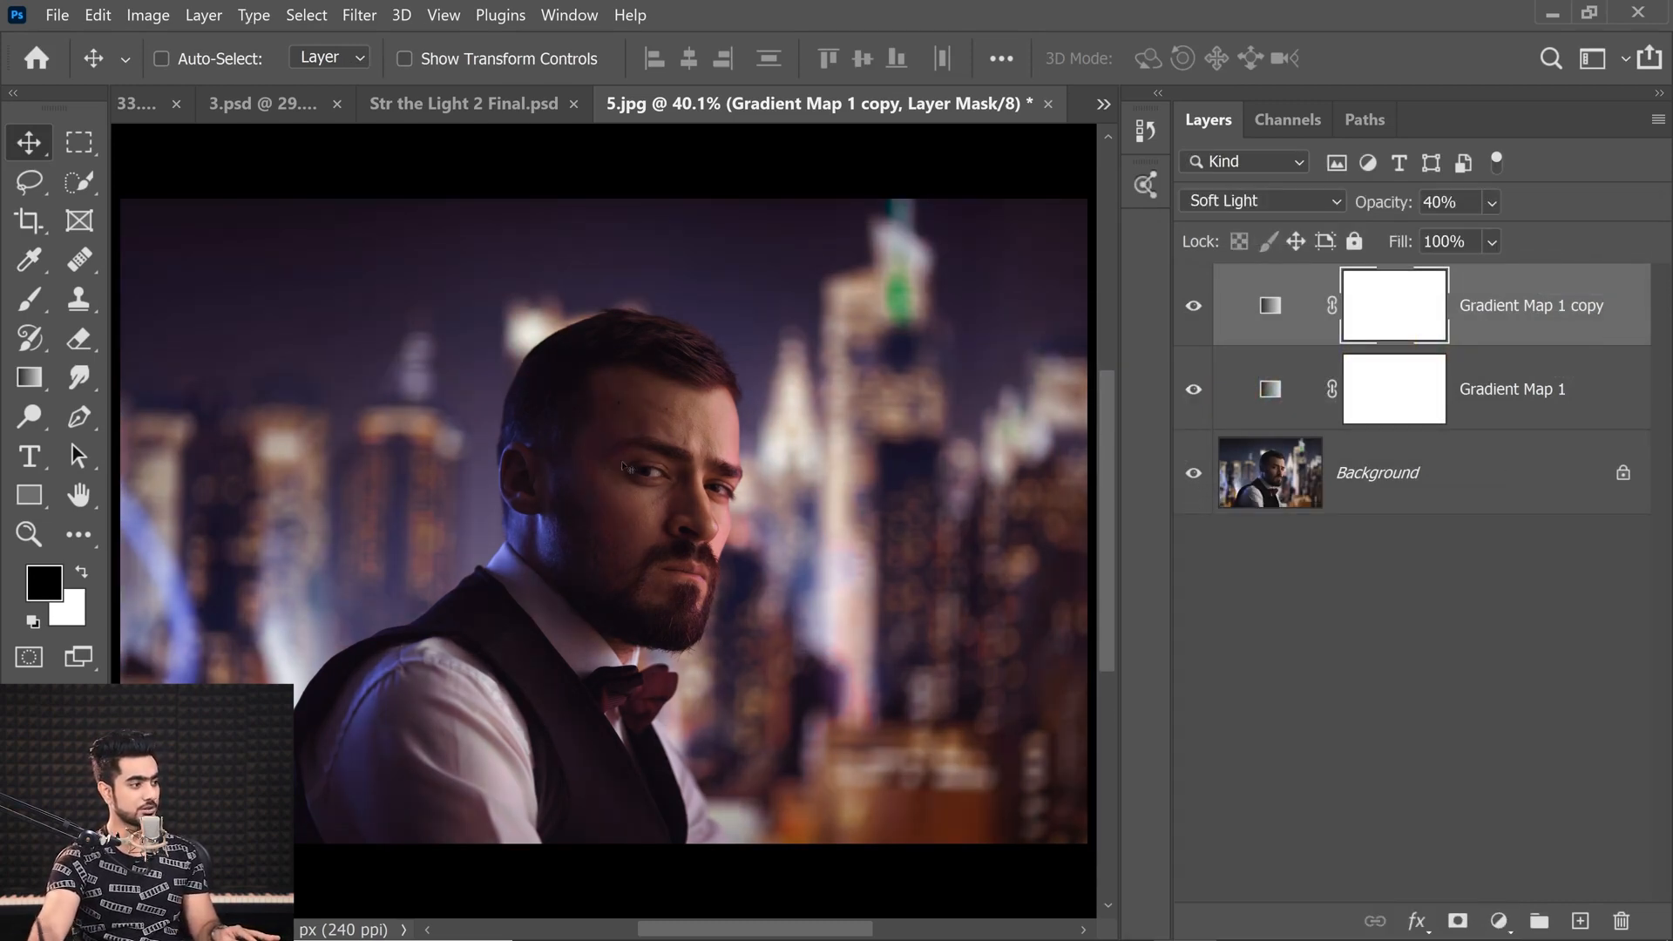
Preview other blend modes such as Color on the Gradient Map copy, keep Soft Light, and deselect the layer
left_click(1272, 206)
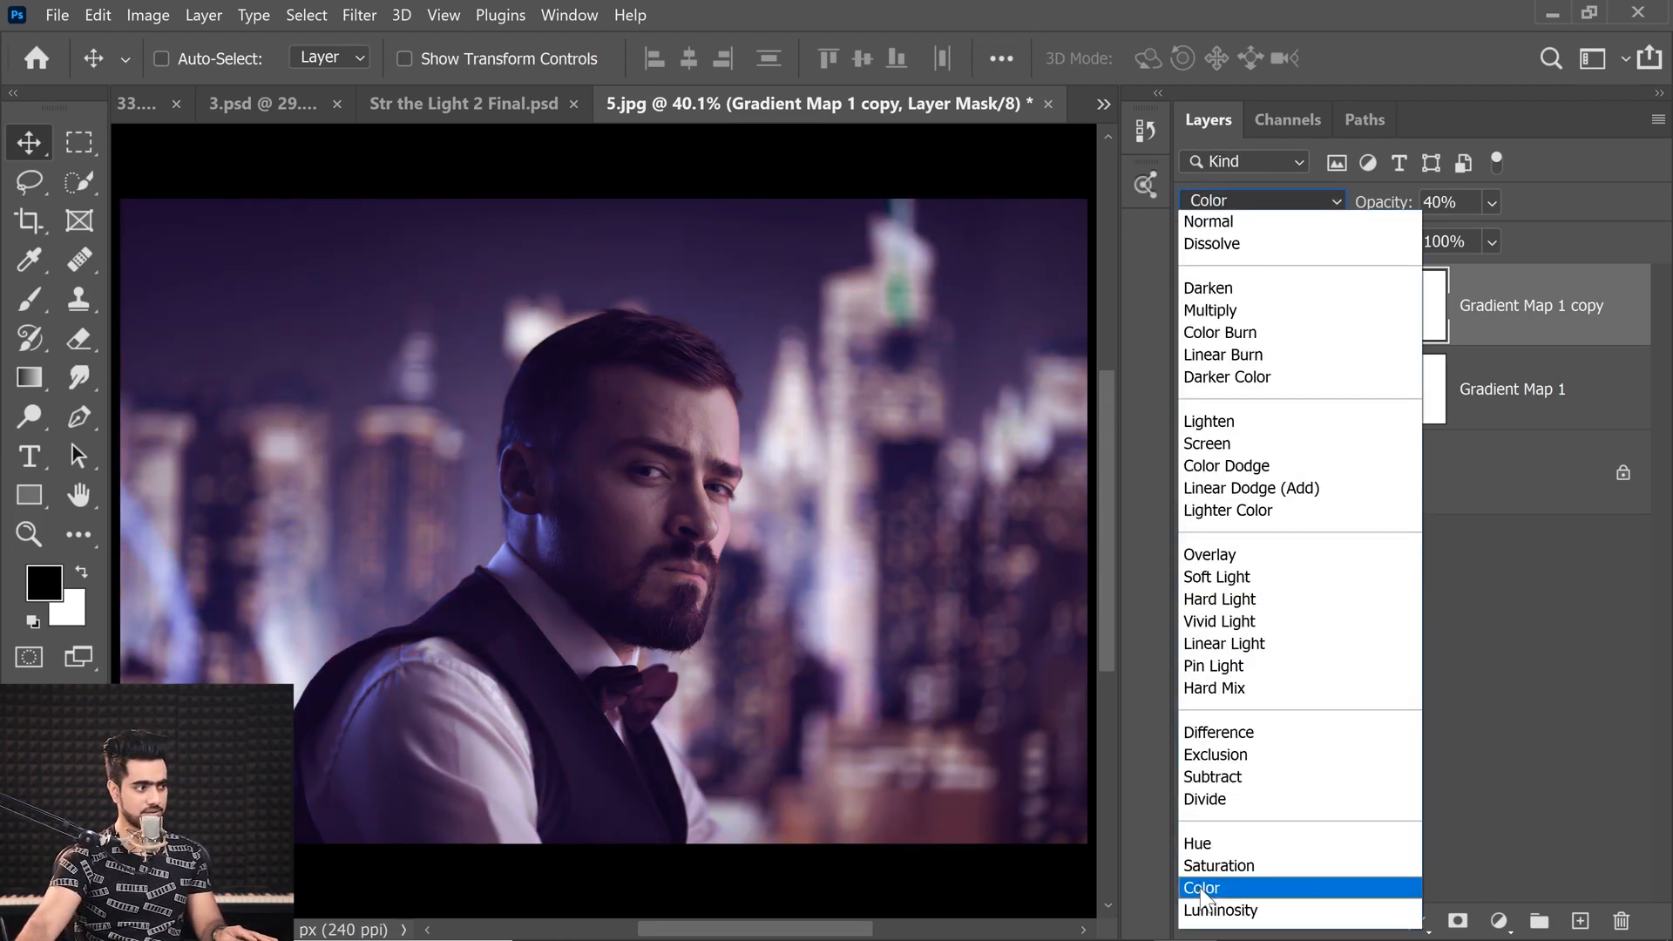
left_click(1216, 577)
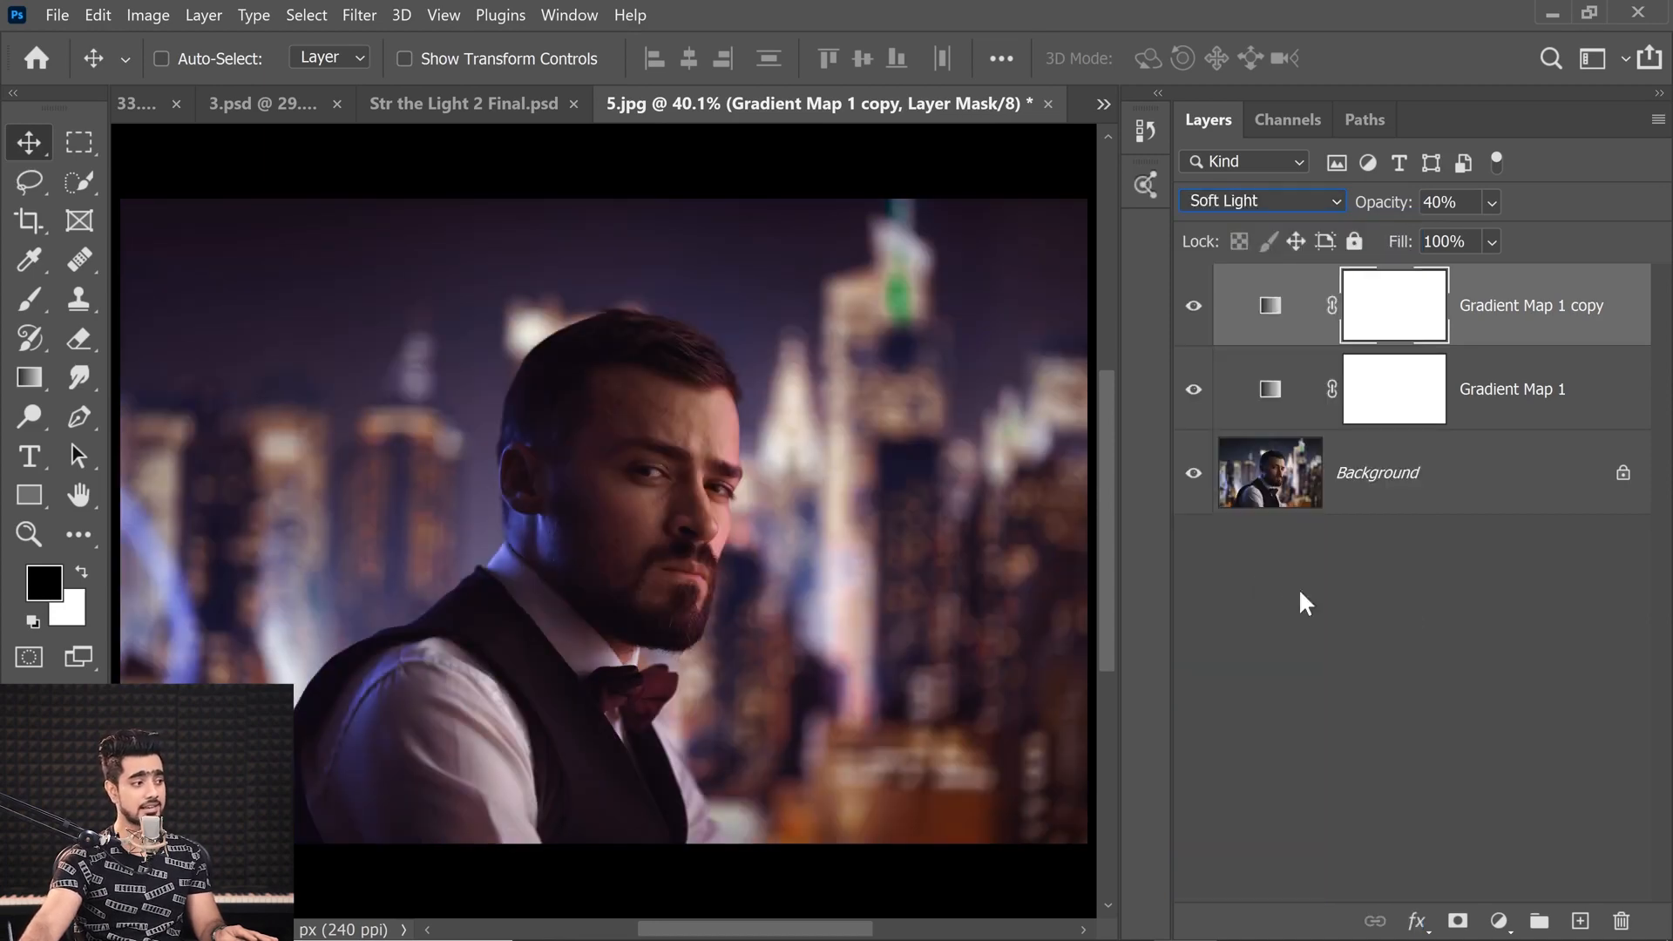
left_click(1428, 616)
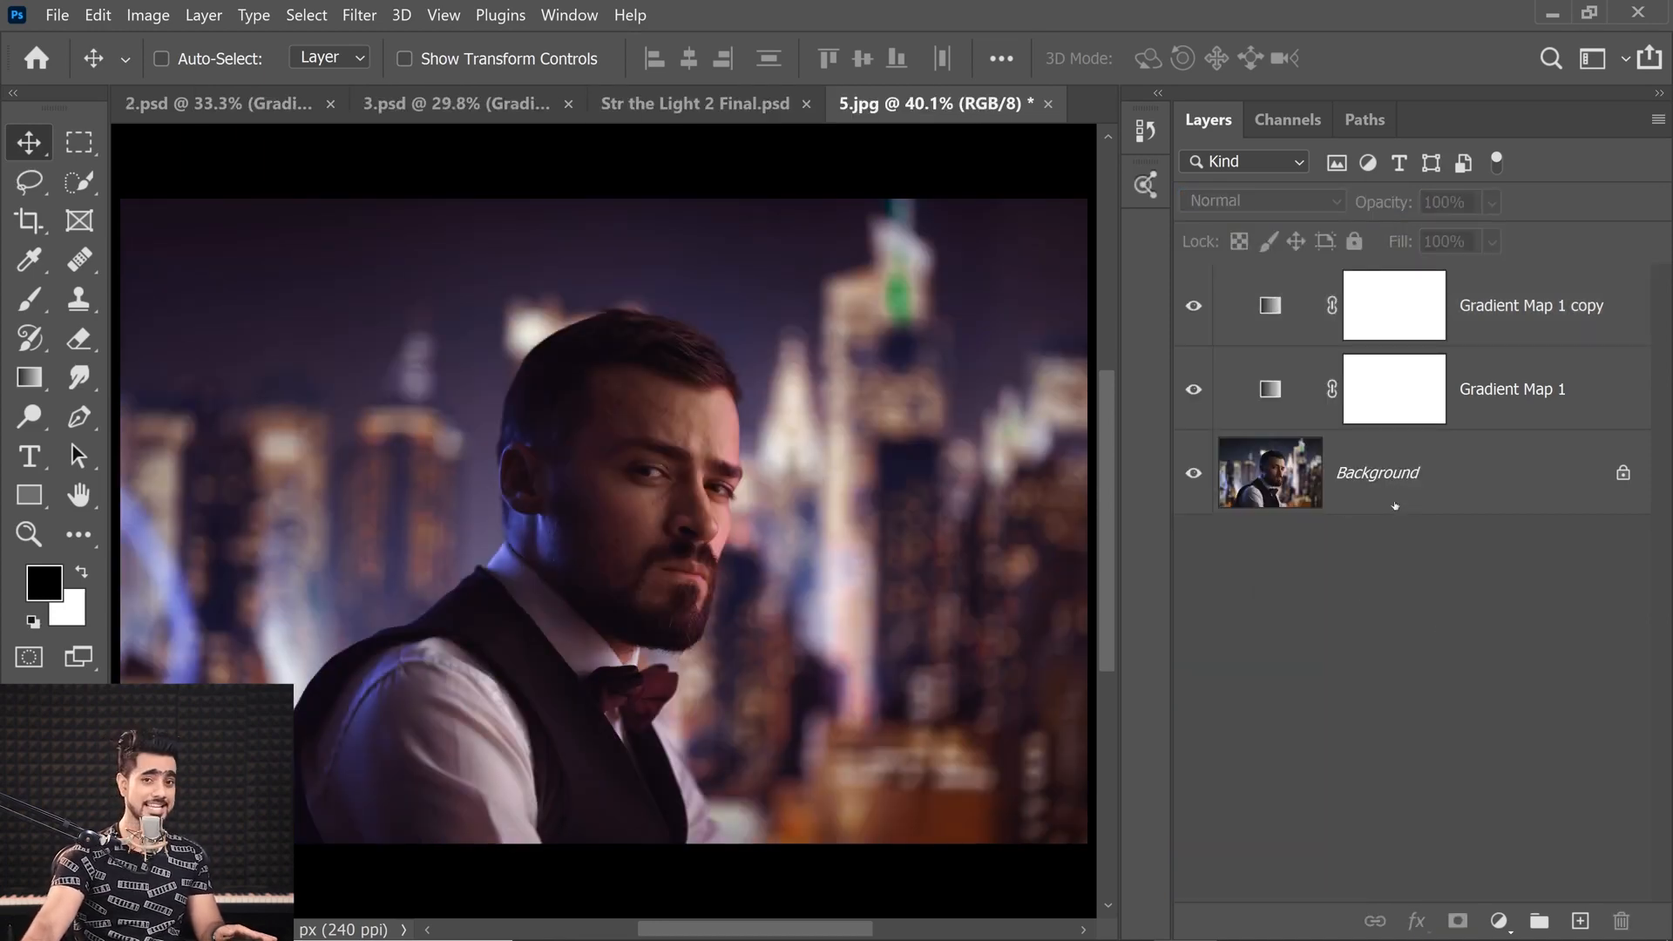